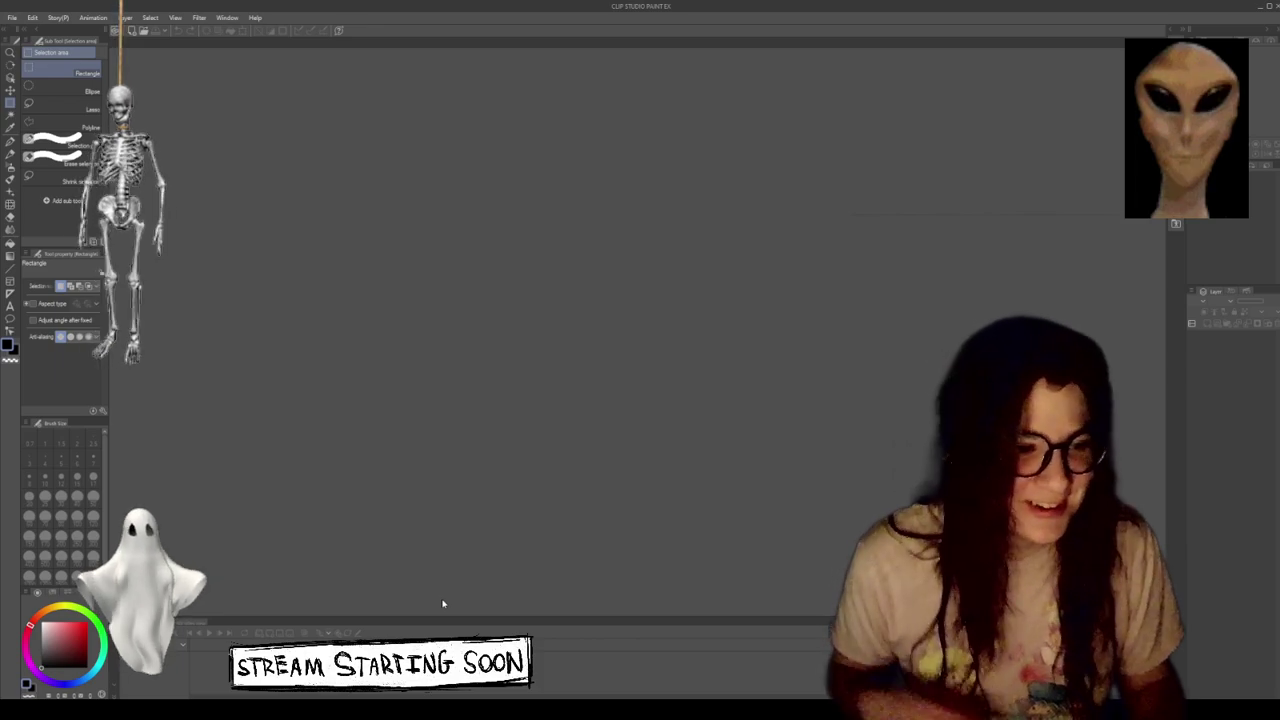
Create a new illustration canvas of 5000 × 6000 px at 300 dpi
{"action": "left_click", "coordinate": [12, 17]}
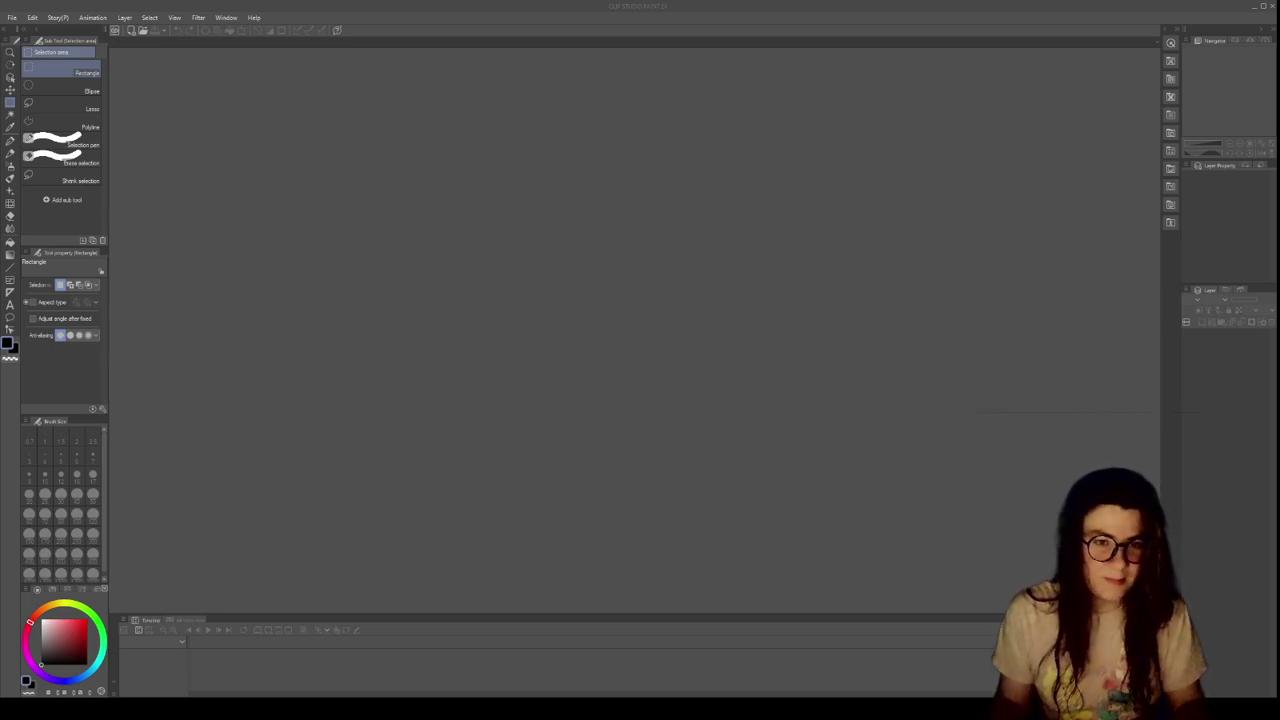
{"action": "left_click", "coordinate": [12, 18]}
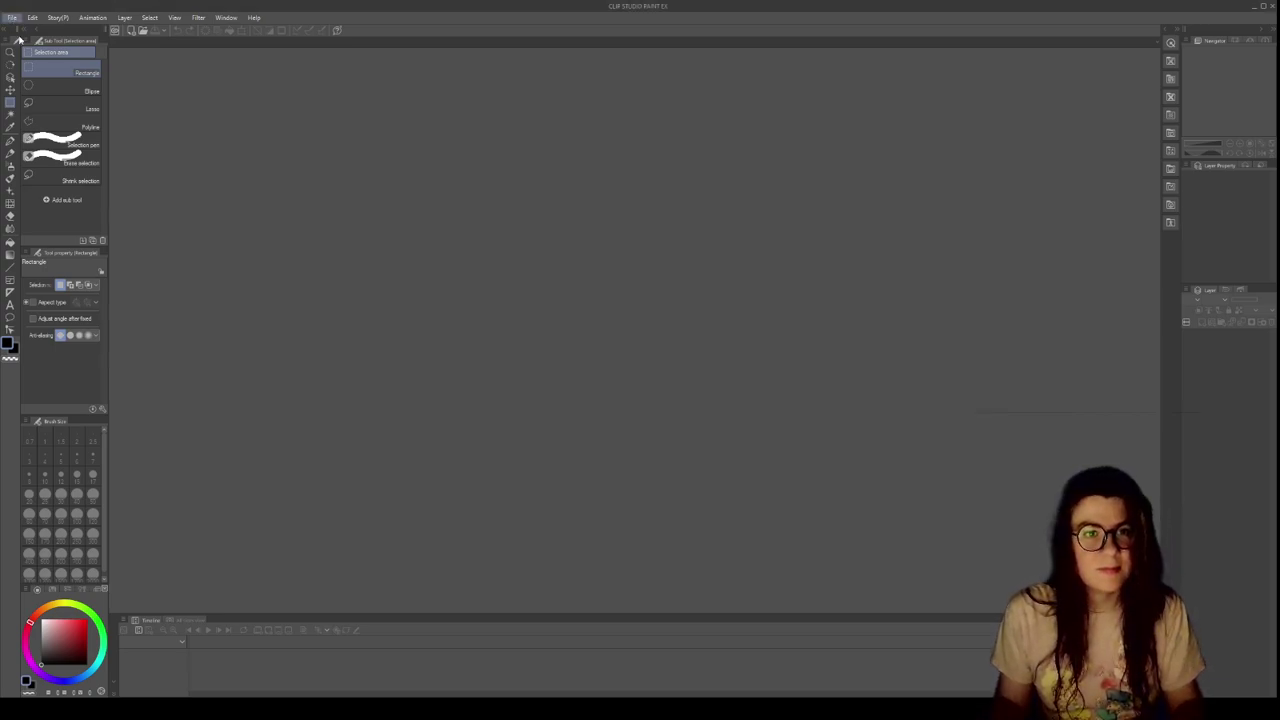
{"action": "left_click", "coordinate": [20, 38]}
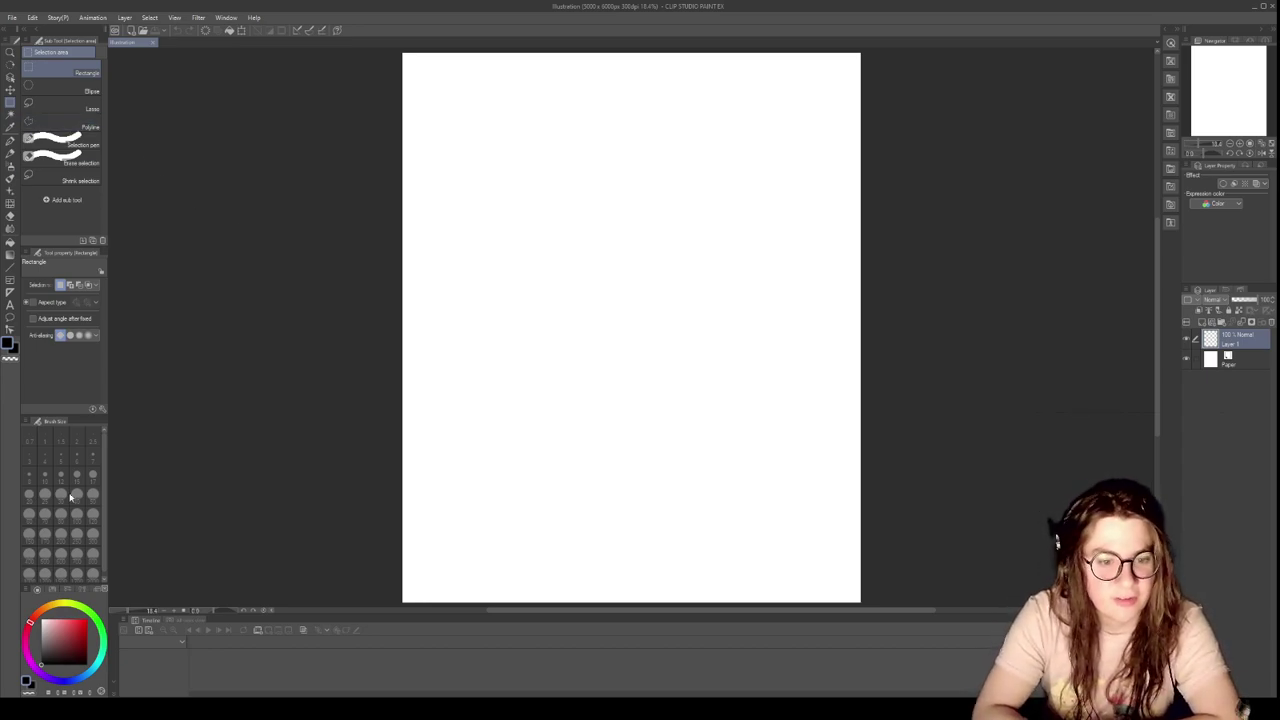
Cover the whole white canvas with black using the Gouache brush at size 700, leaving faint cloudy texture in the sky
{"action": "left_click", "coordinate": [10, 179]}
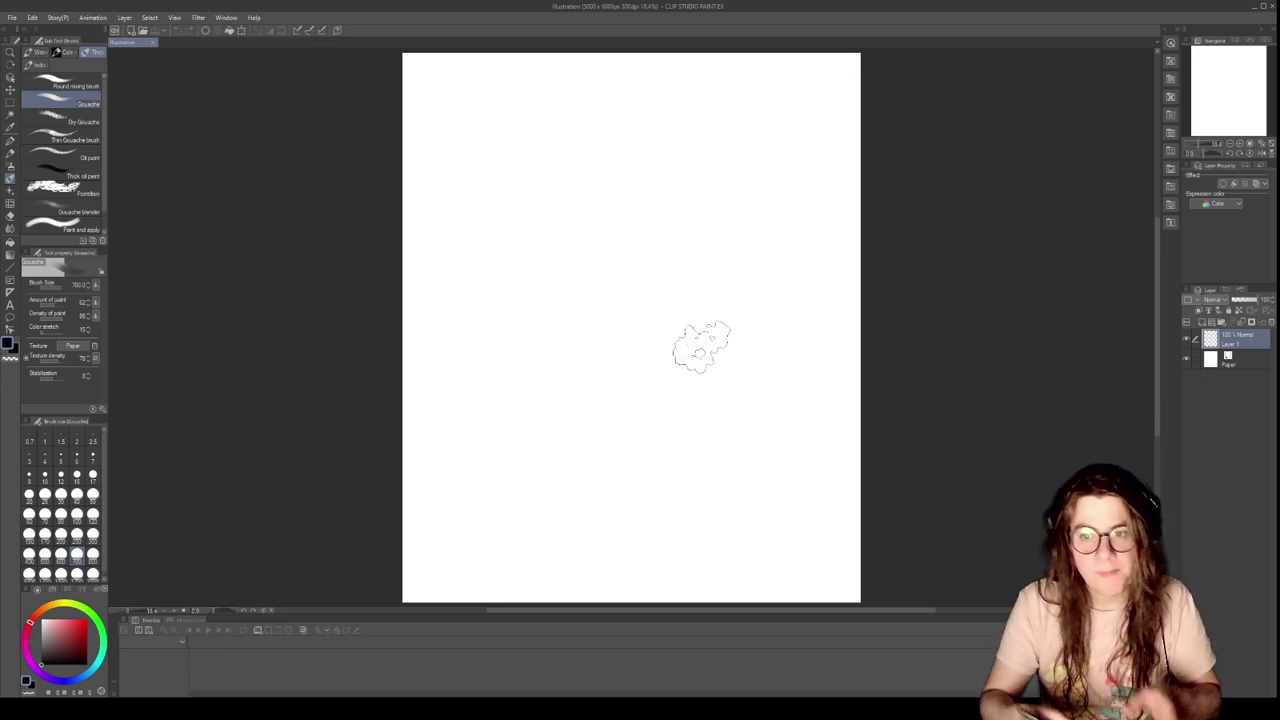
{"action": "mouse_move", "coordinate": [612, 237]}
{"action": "left_mouse_down"}
{"action": "mouse_move", "coordinate": [614, 157]}
{"action": "mouse_move", "coordinate": [620, 205]}
{"action": "mouse_move", "coordinate": [640, 185]}
{"action": "mouse_move", "coordinate": [634, 117]}
{"action": "mouse_move", "coordinate": [652, 137]}
{"action": "mouse_move", "coordinate": [605, 115]}
{"action": "mouse_move", "coordinate": [644, 198]}
{"action": "mouse_move", "coordinate": [590, 137]}
{"action": "mouse_move", "coordinate": [617, 185]}
{"action": "mouse_move", "coordinate": [632, 90]}
{"action": "mouse_move", "coordinate": [600, 120]}
{"action": "mouse_move", "coordinate": [605, 220]}
{"action": "mouse_move", "coordinate": [592, 262]}
{"action": "mouse_move", "coordinate": [562, 258]}
{"action": "mouse_move", "coordinate": [542, 205]}
{"action": "mouse_move", "coordinate": [554, 285]}
{"action": "mouse_move", "coordinate": [580, 205]}
{"action": "mouse_move", "coordinate": [574, 240]}
{"action": "mouse_move", "coordinate": [565, 198]}
{"action": "mouse_move", "coordinate": [562, 240]}
{"action": "mouse_move", "coordinate": [559, 100]}
{"action": "mouse_move", "coordinate": [567, 188]}
{"action": "mouse_move", "coordinate": [550, 77]}
{"action": "mouse_move", "coordinate": [542, 150]}
{"action": "mouse_move", "coordinate": [530, 100]}
{"action": "mouse_move", "coordinate": [514, 90]}
{"action": "mouse_move", "coordinate": [552, 65]}
{"action": "mouse_move", "coordinate": [532, 82]}
{"action": "mouse_move", "coordinate": [570, 87]}
{"action": "mouse_move", "coordinate": [580, 147]}
{"action": "mouse_move", "coordinate": [587, 78]}
{"action": "mouse_move", "coordinate": [565, 196]}
{"action": "mouse_move", "coordinate": [534, 160]}
{"action": "mouse_move", "coordinate": [525, 187]}
{"action": "mouse_move", "coordinate": [497, 111]}
{"action": "mouse_move", "coordinate": [533, 150]}
{"action": "mouse_move", "coordinate": [497, 141]}
{"action": "mouse_move", "coordinate": [507, 158]}
{"action": "mouse_move", "coordinate": [526, 119]}
{"action": "mouse_move", "coordinate": [524, 92]}
{"action": "mouse_move", "coordinate": [510, 88]}
{"action": "mouse_move", "coordinate": [562, 95]}
{"action": "mouse_move", "coordinate": [470, 85]}
{"action": "mouse_move", "coordinate": [475, 62]}
{"action": "mouse_move", "coordinate": [515, 95]}
{"action": "mouse_move", "coordinate": [422, 66]}
{"action": "mouse_move", "coordinate": [432, 88]}
{"action": "mouse_move", "coordinate": [418, 100]}
{"action": "mouse_move", "coordinate": [460, 143]}
{"action": "mouse_move", "coordinate": [469, 178]}
{"action": "mouse_move", "coordinate": [444, 222]}
{"action": "mouse_move", "coordinate": [454, 218]}
{"action": "mouse_move", "coordinate": [450, 232]}
{"action": "mouse_move", "coordinate": [487, 205]}
{"action": "mouse_move", "coordinate": [482, 155]}
{"action": "mouse_move", "coordinate": [450, 130]}
{"action": "mouse_move", "coordinate": [425, 135]}
{"action": "mouse_move", "coordinate": [437, 222]}
{"action": "mouse_move", "coordinate": [423, 260]}
{"action": "mouse_move", "coordinate": [457, 94]}
{"action": "mouse_move", "coordinate": [410, 207]}
{"action": "mouse_move", "coordinate": [406, 277]}
{"action": "mouse_move", "coordinate": [474, 242]}
{"action": "mouse_move", "coordinate": [471, 149]}
{"action": "mouse_move", "coordinate": [523, 217]}
{"action": "mouse_move", "coordinate": [531, 263]}
{"action": "mouse_move", "coordinate": [445, 292]}
{"action": "mouse_move", "coordinate": [423, 286]}
{"action": "mouse_move", "coordinate": [428, 348]}
{"action": "mouse_move", "coordinate": [402, 316]}
{"action": "left_mouse_up"}
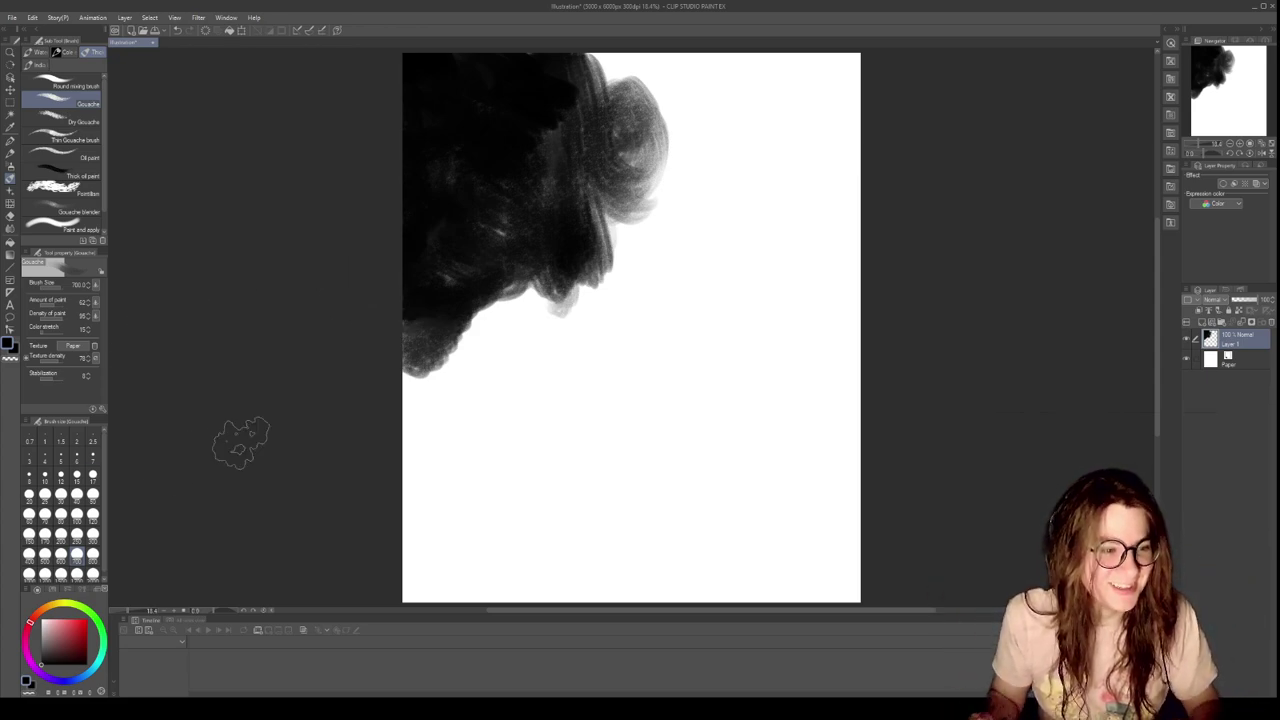
{"action": "mouse_move", "coordinate": [617, 125]}
{"action": "left_mouse_down"}
{"action": "mouse_move", "coordinate": [564, 96]}
{"action": "mouse_move", "coordinate": [592, 68]}
{"action": "mouse_move", "coordinate": [521, 63]}
{"action": "mouse_move", "coordinate": [666, 97]}
{"action": "mouse_move", "coordinate": [602, 108]}
{"action": "mouse_move", "coordinate": [562, 140]}
{"action": "mouse_move", "coordinate": [616, 180]}
{"action": "mouse_move", "coordinate": [532, 126]}
{"action": "mouse_move", "coordinate": [591, 144]}
{"action": "mouse_move", "coordinate": [601, 205]}
{"action": "mouse_move", "coordinate": [565, 224]}
{"action": "mouse_move", "coordinate": [550, 201]}
{"action": "mouse_move", "coordinate": [639, 222]}
{"action": "mouse_move", "coordinate": [614, 275]}
{"action": "mouse_move", "coordinate": [595, 283]}
{"action": "mouse_move", "coordinate": [589, 200]}
{"action": "mouse_move", "coordinate": [604, 150]}
{"action": "mouse_move", "coordinate": [684, 135]}
{"action": "mouse_move", "coordinate": [619, 65]}
{"action": "mouse_move", "coordinate": [799, 78]}
{"action": "mouse_move", "coordinate": [874, 62]}
{"action": "mouse_move", "coordinate": [681, 68]}
{"action": "mouse_move", "coordinate": [669, 118]}
{"action": "mouse_move", "coordinate": [890, 131]}
{"action": "mouse_move", "coordinate": [795, 106]}
{"action": "mouse_move", "coordinate": [713, 106]}
{"action": "mouse_move", "coordinate": [703, 128]}
{"action": "mouse_move", "coordinate": [736, 178]}
{"action": "mouse_move", "coordinate": [682, 164]}
{"action": "mouse_move", "coordinate": [654, 201]}
{"action": "mouse_move", "coordinate": [648, 234]}
{"action": "mouse_move", "coordinate": [718, 216]}
{"action": "mouse_move", "coordinate": [682, 208]}
{"action": "mouse_move", "coordinate": [715, 244]}
{"action": "mouse_move", "coordinate": [659, 308]}
{"action": "mouse_move", "coordinate": [654, 270]}
{"action": "mouse_move", "coordinate": [624, 244]}
{"action": "mouse_move", "coordinate": [631, 307]}
{"action": "mouse_move", "coordinate": [579, 315]}
{"action": "mouse_move", "coordinate": [525, 285]}
{"action": "mouse_move", "coordinate": [465, 318]}
{"action": "mouse_move", "coordinate": [474, 343]}
{"action": "mouse_move", "coordinate": [519, 325]}
{"action": "mouse_move", "coordinate": [542, 348]}
{"action": "mouse_move", "coordinate": [402, 352]}
{"action": "mouse_move", "coordinate": [415, 347]}
{"action": "mouse_move", "coordinate": [439, 400]}
{"action": "mouse_move", "coordinate": [403, 397]}
{"action": "mouse_move", "coordinate": [410, 423]}
{"action": "mouse_move", "coordinate": [439, 382]}
{"action": "mouse_move", "coordinate": [455, 402]}
{"action": "mouse_move", "coordinate": [510, 362]}
{"action": "mouse_move", "coordinate": [574, 350]}
{"action": "mouse_move", "coordinate": [580, 326]}
{"action": "mouse_move", "coordinate": [660, 325]}
{"action": "mouse_move", "coordinate": [684, 263]}
{"action": "mouse_move", "coordinate": [749, 275]}
{"action": "mouse_move", "coordinate": [781, 223]}
{"action": "mouse_move", "coordinate": [790, 152]}
{"action": "mouse_move", "coordinate": [850, 130]}
{"action": "mouse_move", "coordinate": [833, 208]}
{"action": "mouse_move", "coordinate": [778, 240]}
{"action": "mouse_move", "coordinate": [805, 290]}
{"action": "mouse_move", "coordinate": [686, 334]}
{"action": "mouse_move", "coordinate": [830, 300]}
{"action": "mouse_move", "coordinate": [843, 236]}
{"action": "mouse_move", "coordinate": [831, 271]}
{"action": "mouse_move", "coordinate": [671, 349]}
{"action": "mouse_move", "coordinate": [425, 430]}
{"action": "mouse_move", "coordinate": [394, 466]}
{"action": "left_mouse_up"}
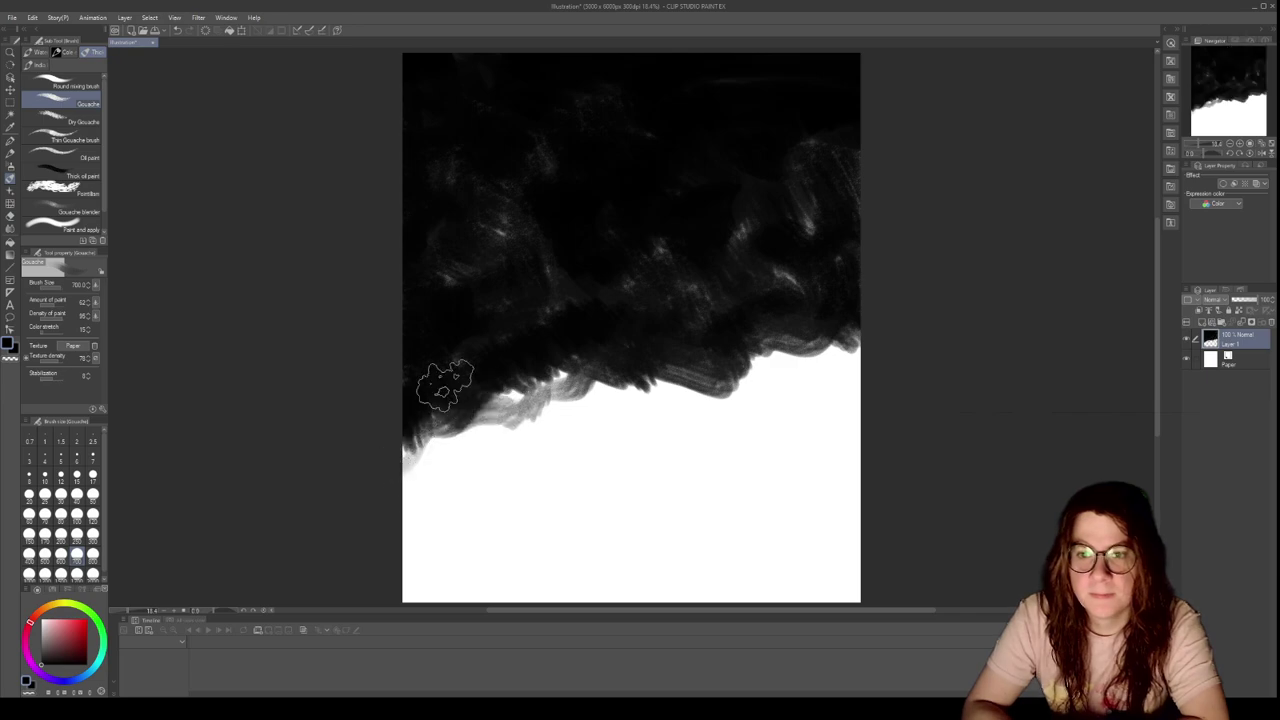
{"action": "mouse_move", "coordinate": [595, 390]}
{"action": "left_mouse_down"}
{"action": "mouse_move", "coordinate": [560, 368]}
{"action": "mouse_move", "coordinate": [535, 384]}
{"action": "mouse_move", "coordinate": [578, 369]}
{"action": "mouse_move", "coordinate": [497, 419]}
{"action": "mouse_move", "coordinate": [492, 406]}
{"action": "mouse_move", "coordinate": [488, 425]}
{"action": "mouse_move", "coordinate": [502, 421]}
{"action": "mouse_move", "coordinate": [507, 404]}
{"action": "mouse_move", "coordinate": [457, 426]}
{"action": "mouse_move", "coordinate": [462, 448]}
{"action": "mouse_move", "coordinate": [410, 435]}
{"action": "mouse_move", "coordinate": [786, 435]}
{"action": "mouse_move", "coordinate": [890, 421]}
{"action": "mouse_move", "coordinate": [799, 403]}
{"action": "mouse_move", "coordinate": [613, 414]}
{"action": "mouse_move", "coordinate": [738, 384]}
{"action": "mouse_move", "coordinate": [665, 366]}
{"action": "mouse_move", "coordinate": [641, 381]}
{"action": "mouse_move", "coordinate": [742, 384]}
{"action": "mouse_move", "coordinate": [740, 361]}
{"action": "mouse_move", "coordinate": [790, 373]}
{"action": "mouse_move", "coordinate": [837, 362]}
{"action": "left_mouse_up"}
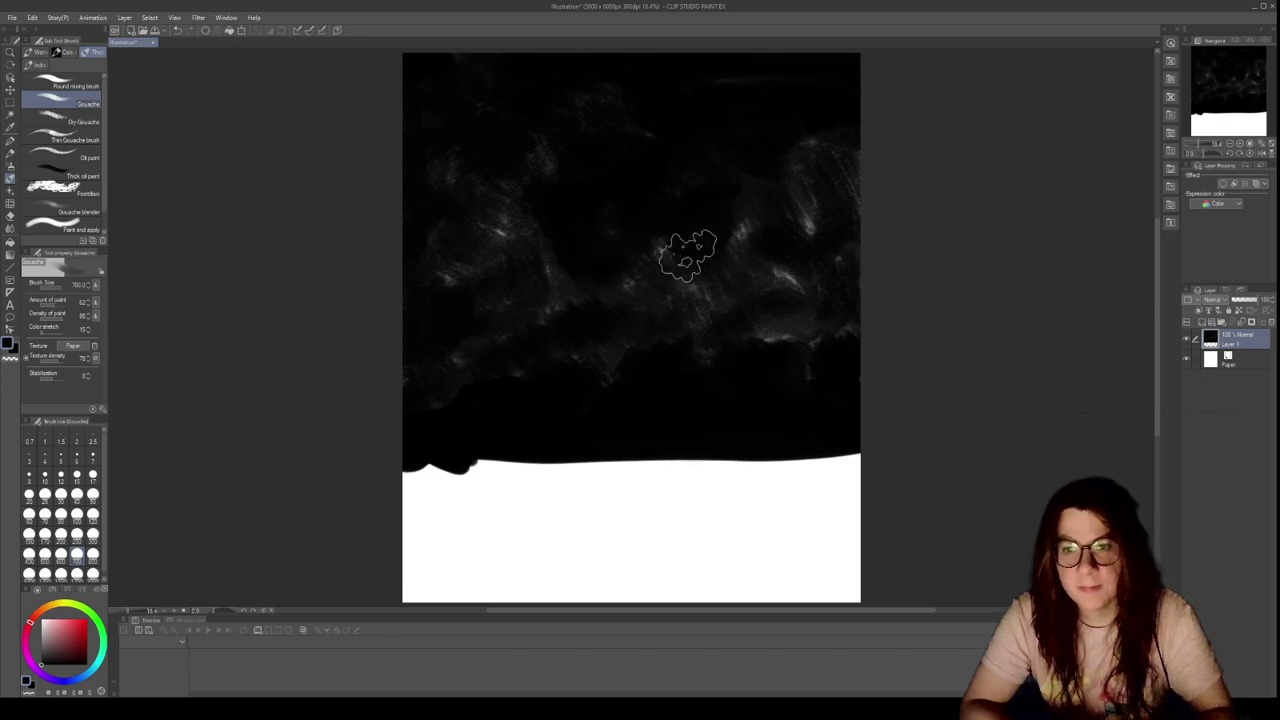
{"action": "mouse_move", "coordinate": [849, 285]}
{"action": "left_mouse_down"}
{"action": "mouse_move", "coordinate": [834, 163]}
{"action": "mouse_move", "coordinate": [861, 274]}
{"action": "mouse_move", "coordinate": [849, 194]}
{"action": "left_mouse_up"}
{"action": "mouse_move", "coordinate": [486, 400]}
{"action": "left_mouse_down"}
{"action": "mouse_move", "coordinate": [395, 426]}
{"action": "mouse_move", "coordinate": [871, 432]}
{"action": "mouse_move", "coordinate": [822, 404]}
{"action": "mouse_move", "coordinate": [672, 422]}
{"action": "mouse_move", "coordinate": [511, 396]}
{"action": "mouse_move", "coordinate": [597, 385]}
{"action": "mouse_move", "coordinate": [791, 404]}
{"action": "mouse_move", "coordinate": [886, 395]}
{"action": "left_mouse_up"}
{"action": "mouse_move", "coordinate": [400, 450]}
{"action": "left_mouse_down"}
{"action": "mouse_move", "coordinate": [573, 478]}
{"action": "mouse_move", "coordinate": [881, 485]}
{"action": "mouse_move", "coordinate": [657, 461]}
{"action": "mouse_move", "coordinate": [412, 471]}
{"action": "mouse_move", "coordinate": [812, 493]}
{"action": "mouse_move", "coordinate": [430, 445]}
{"action": "mouse_move", "coordinate": [439, 525]}
{"action": "mouse_move", "coordinate": [579, 550]}
{"action": "mouse_move", "coordinate": [458, 479]}
{"action": "mouse_move", "coordinate": [611, 526]}
{"action": "mouse_move", "coordinate": [671, 525]}
{"action": "mouse_move", "coordinate": [530, 506]}
{"action": "mouse_move", "coordinate": [493, 506]}
{"action": "mouse_move", "coordinate": [491, 518]}
{"action": "mouse_move", "coordinate": [673, 531]}
{"action": "mouse_move", "coordinate": [816, 518]}
{"action": "mouse_move", "coordinate": [864, 493]}
{"action": "mouse_move", "coordinate": [542, 486]}
{"action": "mouse_move", "coordinate": [567, 502]}
{"action": "mouse_move", "coordinate": [543, 446]}
{"action": "mouse_move", "coordinate": [767, 469]}
{"action": "mouse_move", "coordinate": [817, 491]}
{"action": "mouse_move", "coordinate": [632, 485]}
{"action": "mouse_move", "coordinate": [709, 503]}
{"action": "mouse_move", "coordinate": [797, 447]}
{"action": "mouse_move", "coordinate": [837, 463]}
{"action": "mouse_move", "coordinate": [690, 478]}
{"action": "mouse_move", "coordinate": [655, 513]}
{"action": "mouse_move", "coordinate": [578, 518]}
{"action": "mouse_move", "coordinate": [745, 550]}
{"action": "mouse_move", "coordinate": [822, 521]}
{"action": "left_mouse_up"}
Scratch a ragged treeline and converging ground lines out of the black with transparent colour and the Gouache brush at size 50
{"action": "key", "text": "space"}
{"action": "mouse_move", "coordinate": [993, 397]}
{"action": "left_mouse_down"}
{"action": "mouse_move", "coordinate": [986, 494]}
{"action": "mouse_move", "coordinate": [994, 476]}
{"action": "mouse_move", "coordinate": [962, 437]}
{"action": "left_mouse_up"}
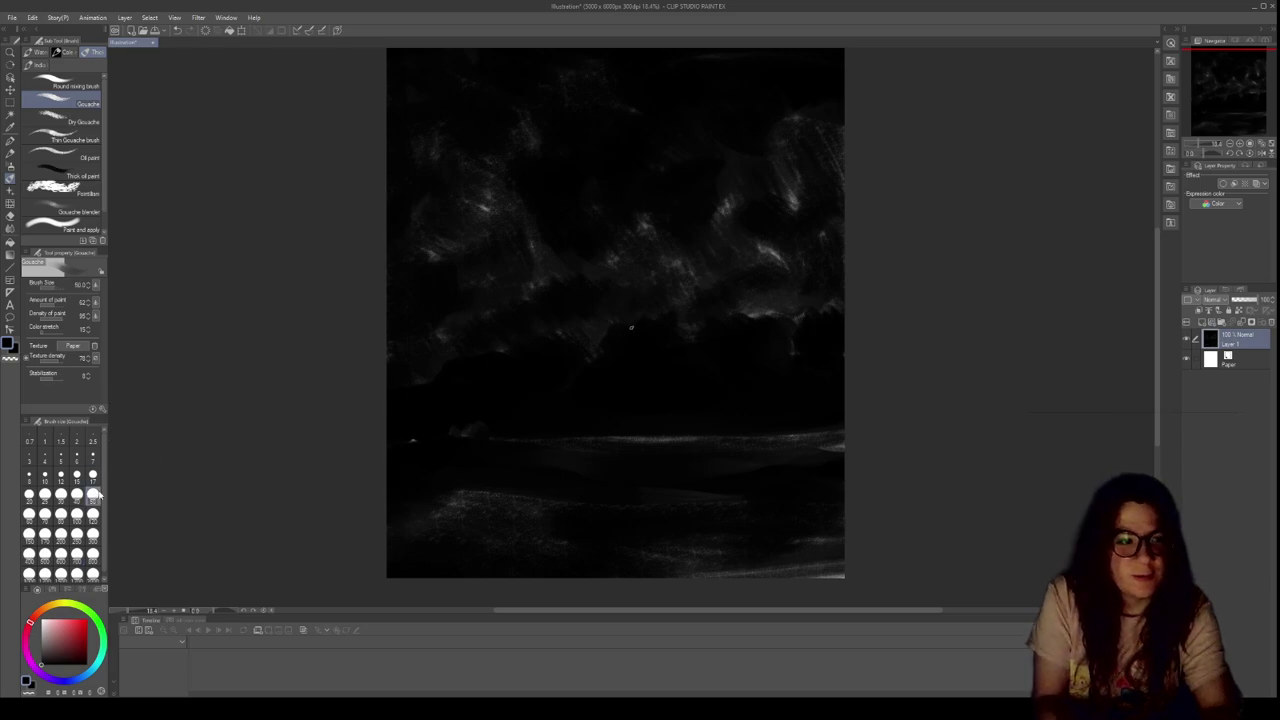
{"action": "left_click_drag", "start_coordinate": [751, 340], "coordinate": [796, 367]}
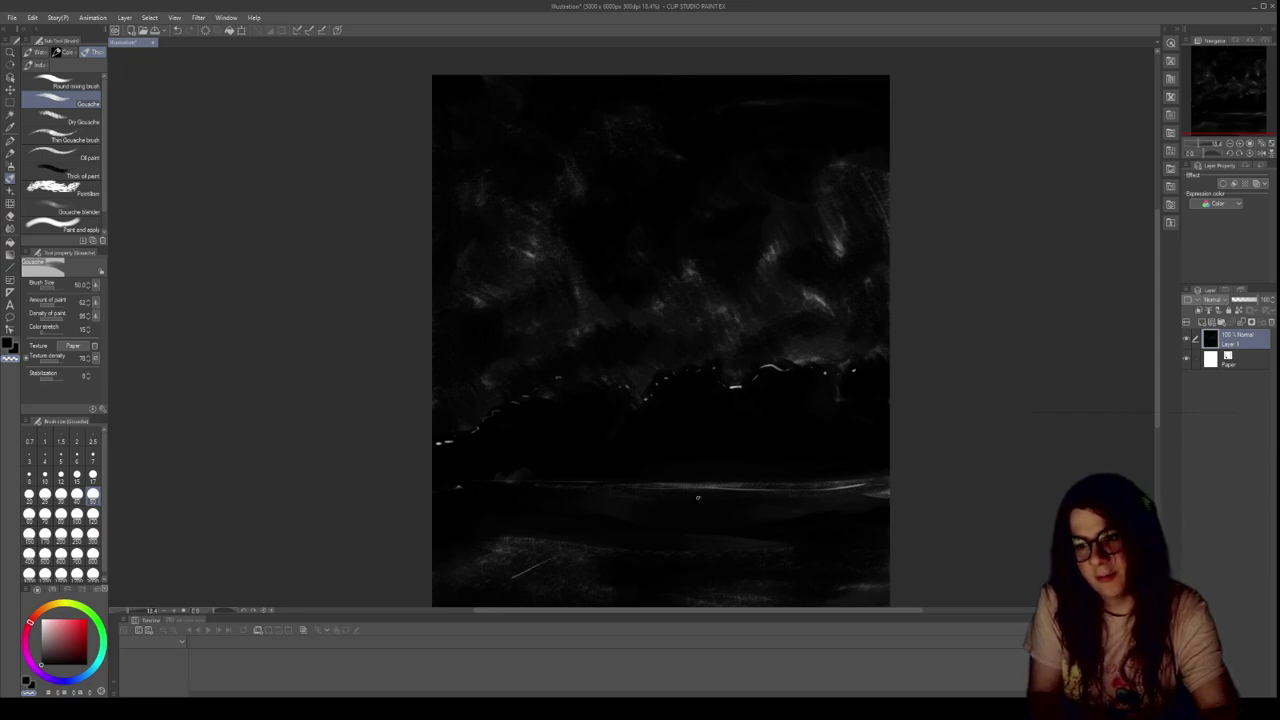
{"action": "left_click_drag", "start_coordinate": [705, 530], "coordinate": [651, 470]}
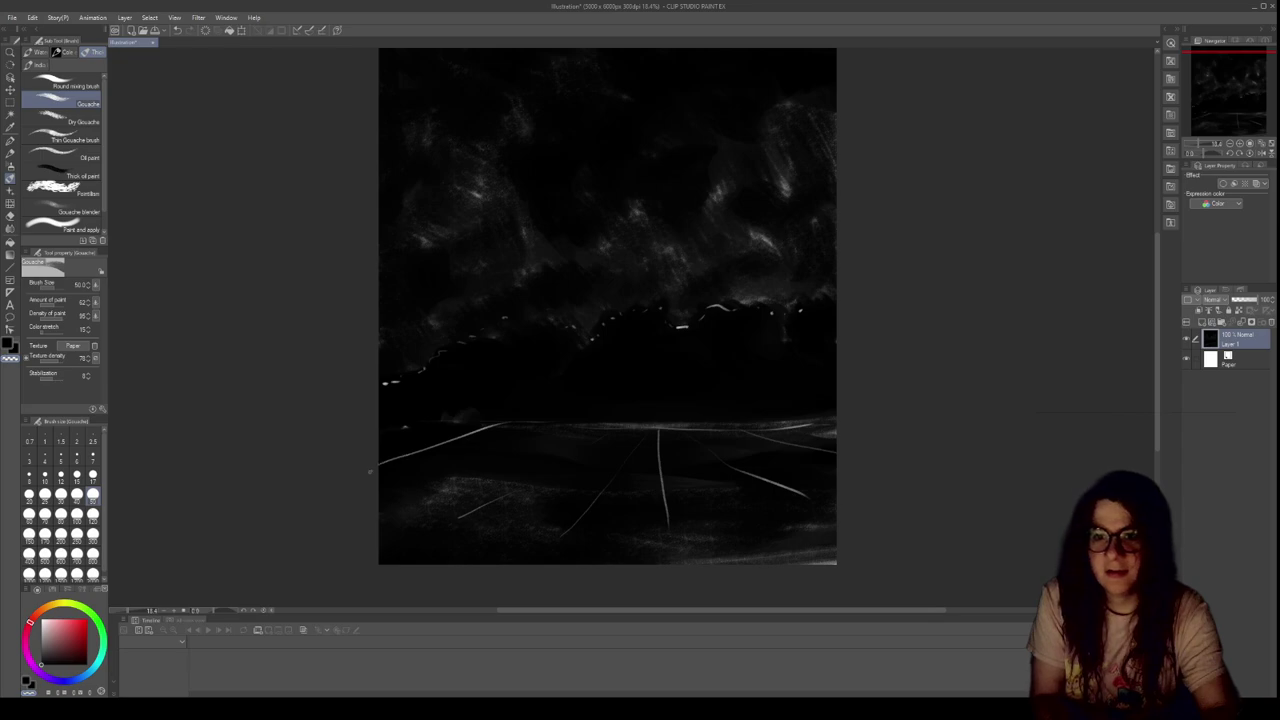
{"action": "left_click_drag", "start_coordinate": [539, 432], "coordinate": [474, 487]}
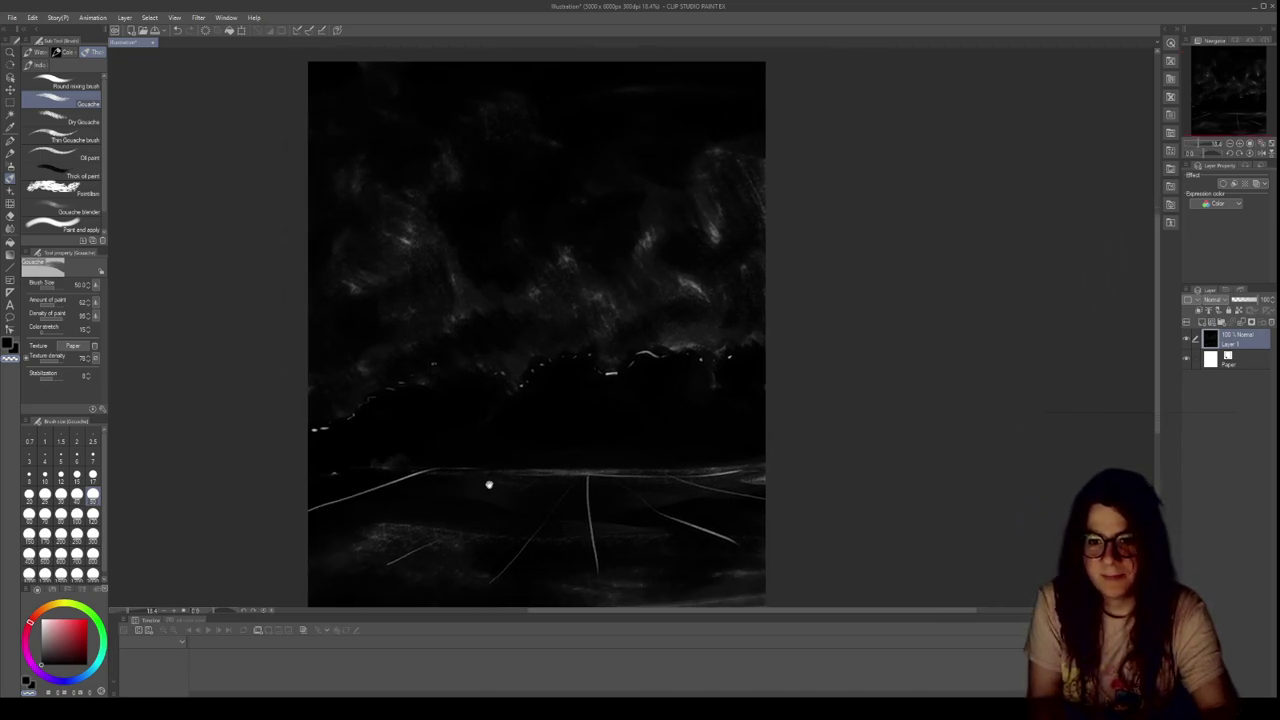
Paint black over the bright horizon line and most of the perspective lines with the Gouache brush at size 250
{"action": "scroll", "coordinate": [531, 481], "scroll_direction": "down", "scroll_amount": 3}
{"action": "scroll", "coordinate": [566, 481], "scroll_direction": "up", "scroll_amount": 2}
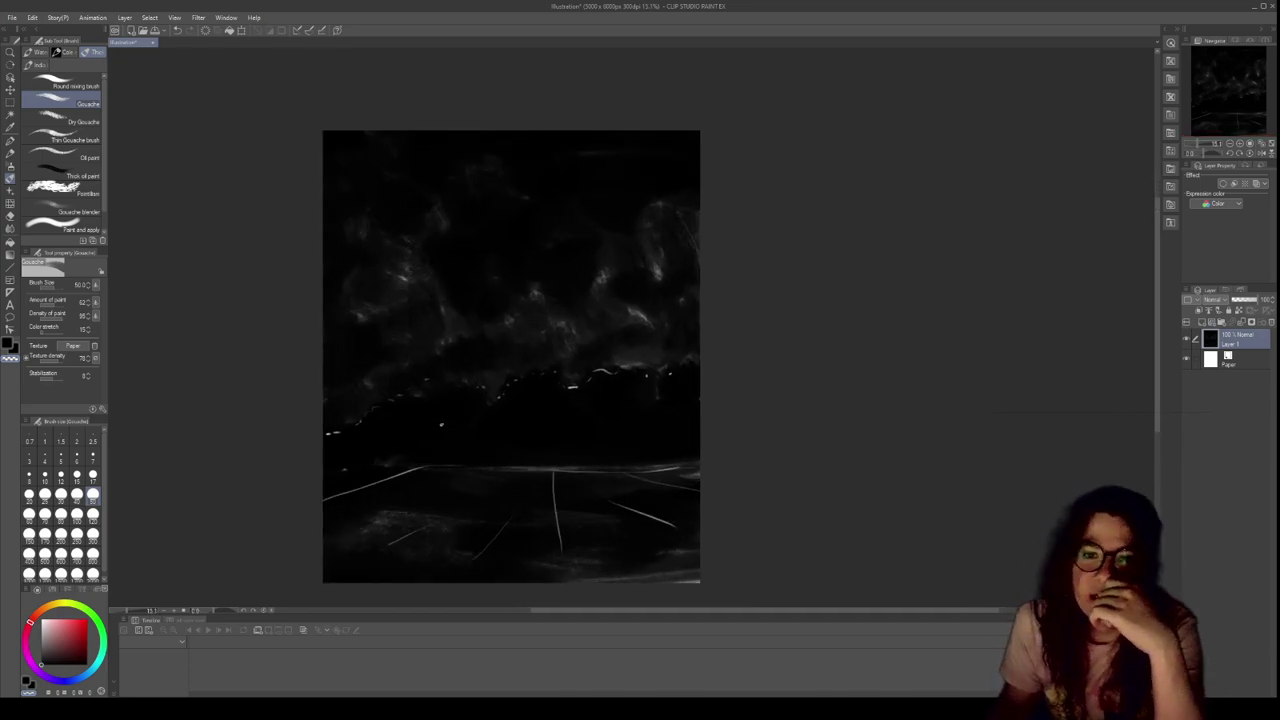
{"action": "scroll", "coordinate": [193, 388], "scroll_direction": "up", "scroll_amount": 1}
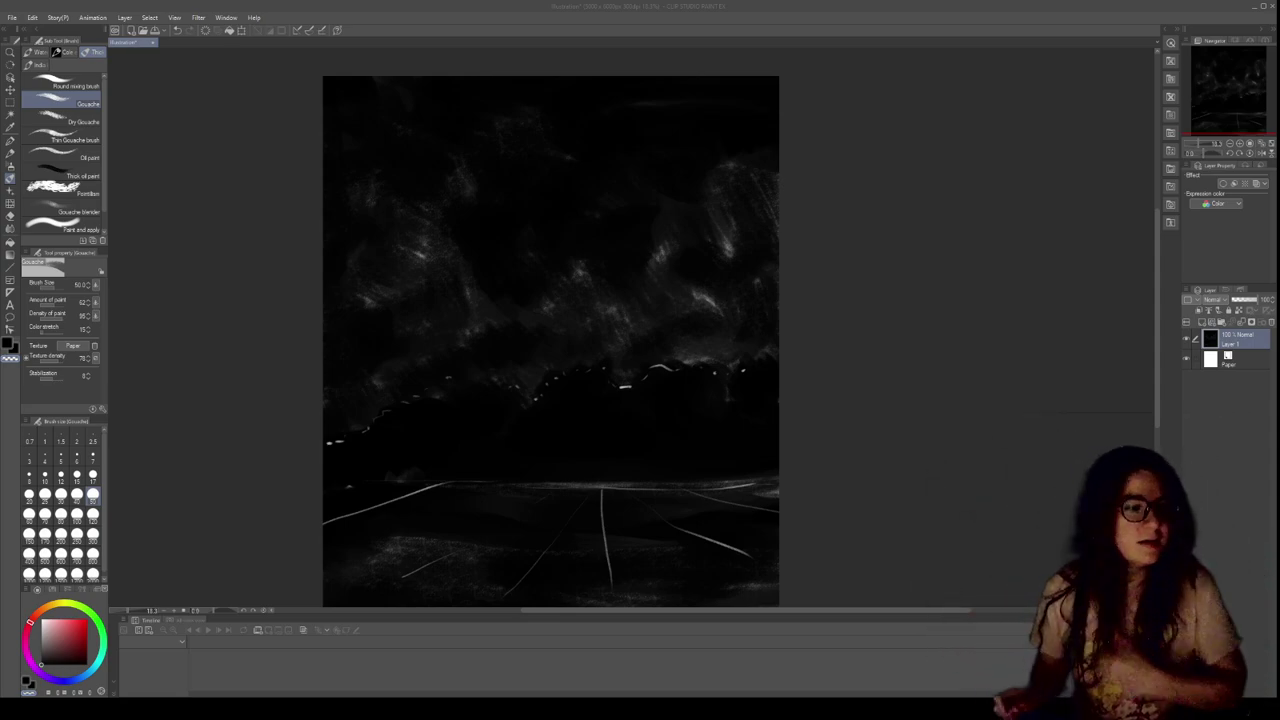
{"action": "left_click", "coordinate": [655, 330]}
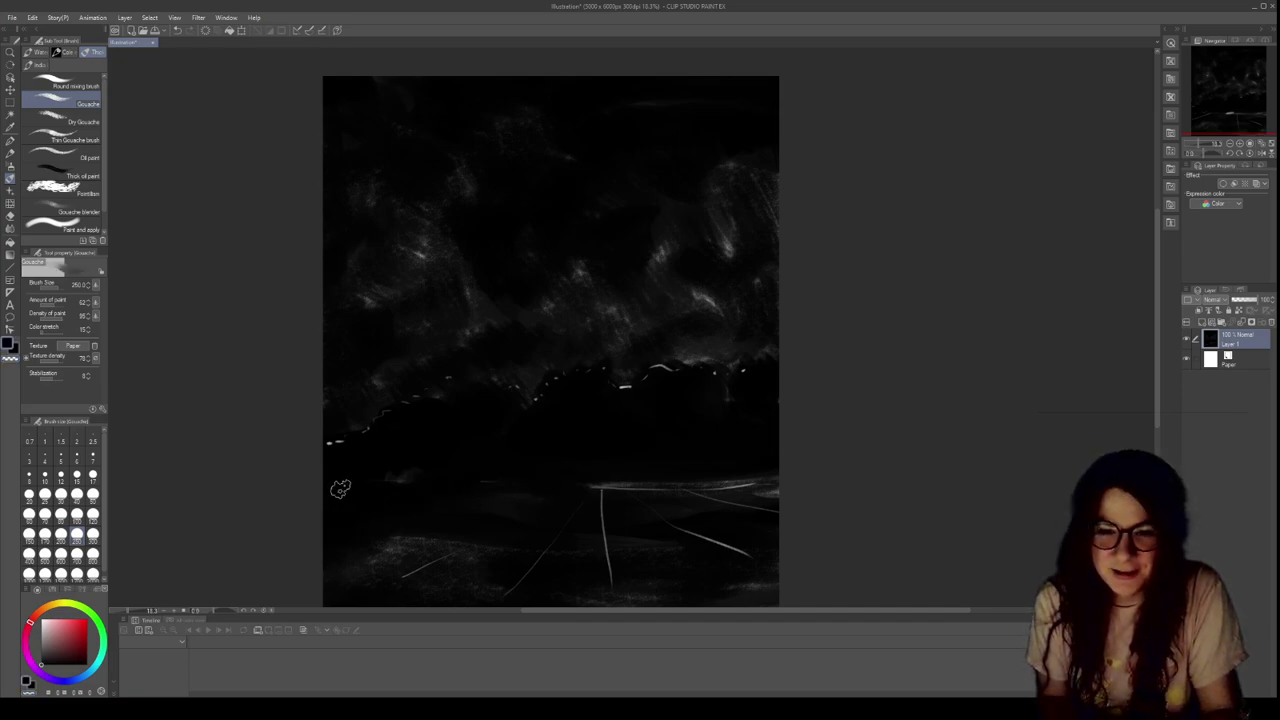
{"action": "left_click_drag", "start_coordinate": [708, 486], "coordinate": [734, 487]}
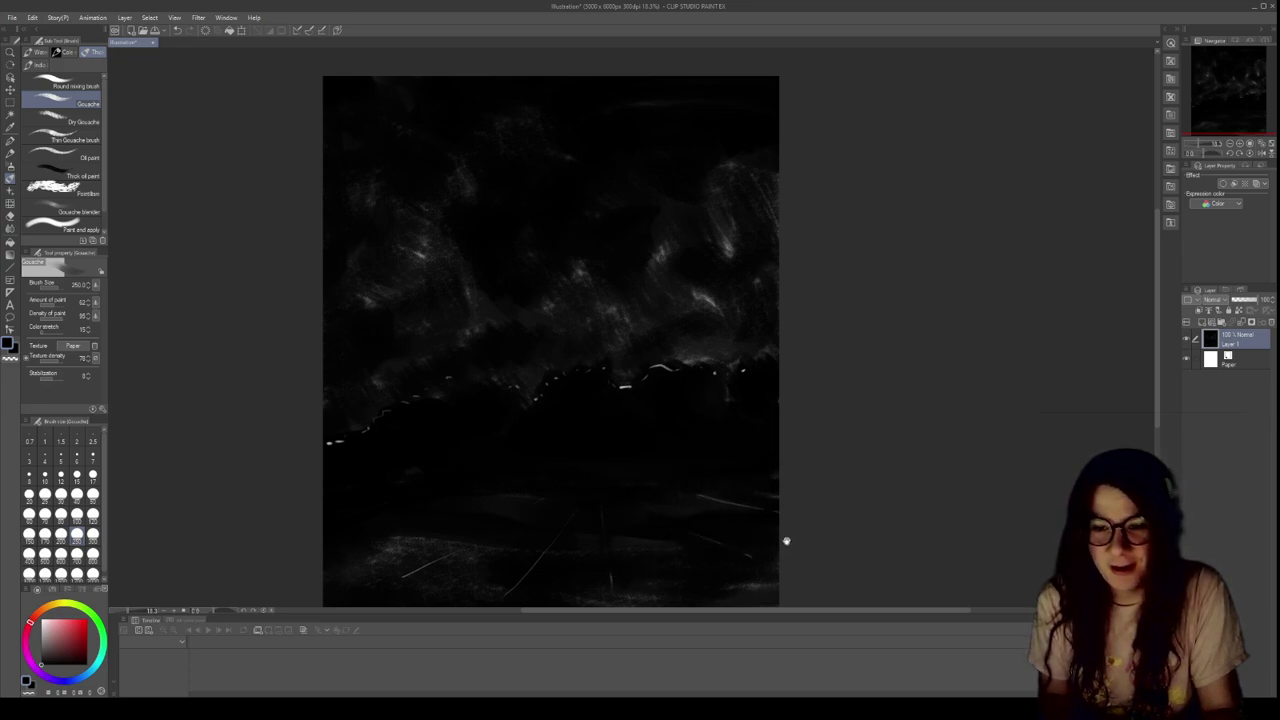
{"action": "scroll", "coordinate": [785, 541], "scroll_direction": "down", "scroll_amount": 1}
{"action": "left_click_drag", "start_coordinate": [773, 525], "coordinate": [733, 561]}
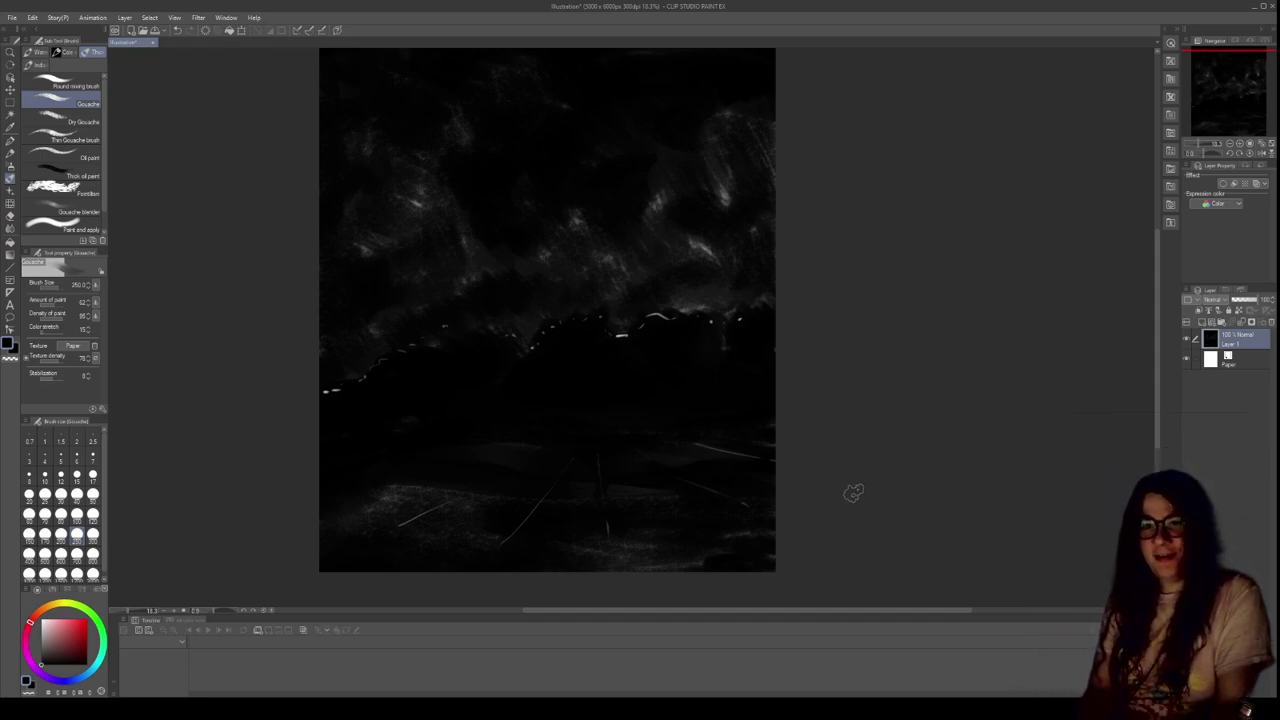
{"action": "left_click_drag", "start_coordinate": [770, 452], "coordinate": [720, 461]}
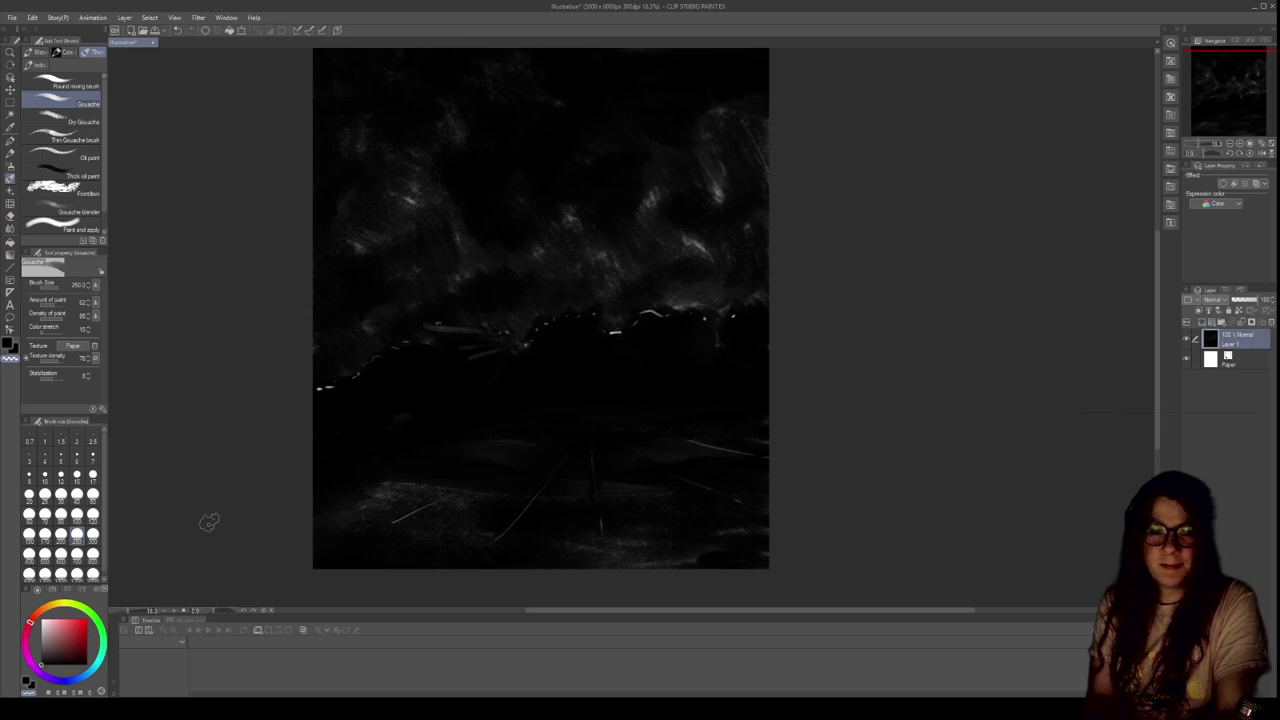
Brush soft grey streaks across the middle ground at size 800, blending them with black and transparent colour
{"action": "mouse_move", "coordinate": [340, 398]}
{"action": "left_mouse_down"}
{"action": "mouse_move", "coordinate": [447, 385]}
{"action": "mouse_move", "coordinate": [443, 349]}
{"action": "mouse_move", "coordinate": [351, 408]}
{"action": "mouse_move", "coordinate": [443, 380]}
{"action": "mouse_move", "coordinate": [373, 420]}
{"action": "mouse_move", "coordinate": [363, 449]}
{"action": "mouse_move", "coordinate": [500, 409]}
{"action": "mouse_move", "coordinate": [323, 477]}
{"action": "mouse_move", "coordinate": [355, 482]}
{"action": "mouse_move", "coordinate": [800, 357]}
{"action": "mouse_move", "coordinate": [725, 385]}
{"action": "left_mouse_up"}
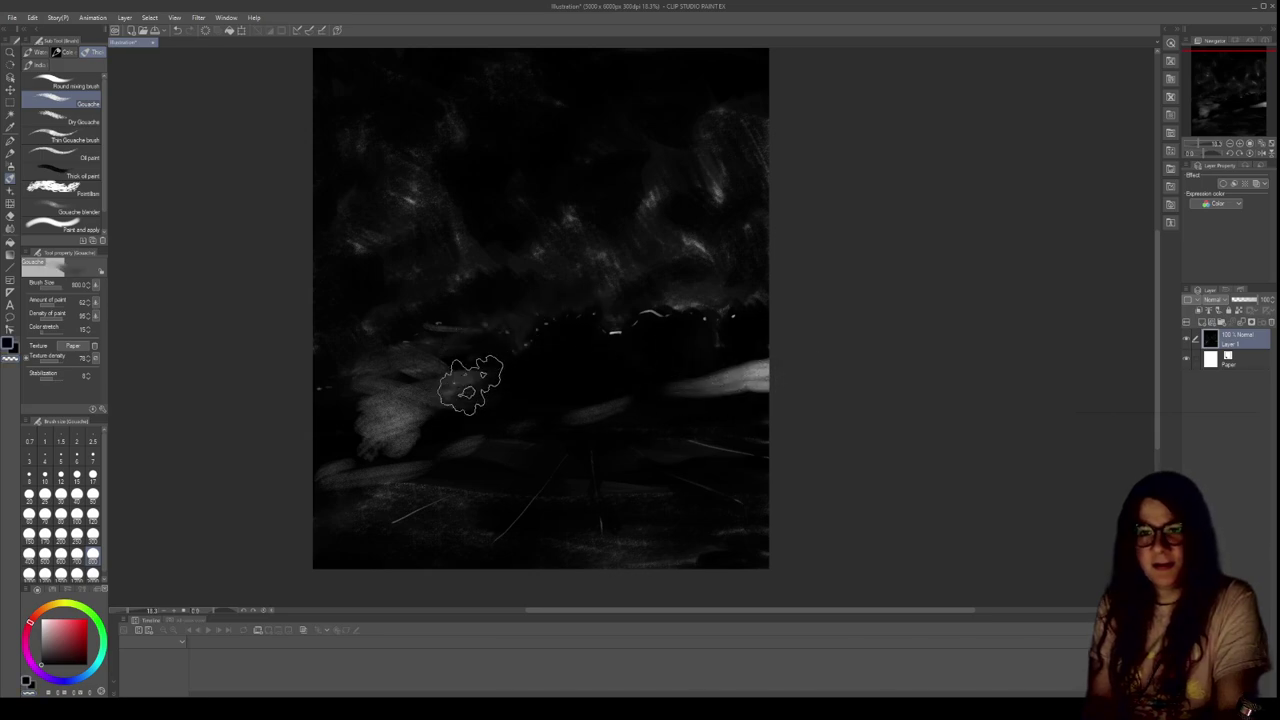
{"action": "mouse_move", "coordinate": [571, 263]}
{"action": "left_mouse_down"}
{"action": "mouse_move", "coordinate": [606, 342]}
{"action": "mouse_move", "coordinate": [657, 295]}
{"action": "mouse_move", "coordinate": [676, 298]}
{"action": "left_mouse_up"}
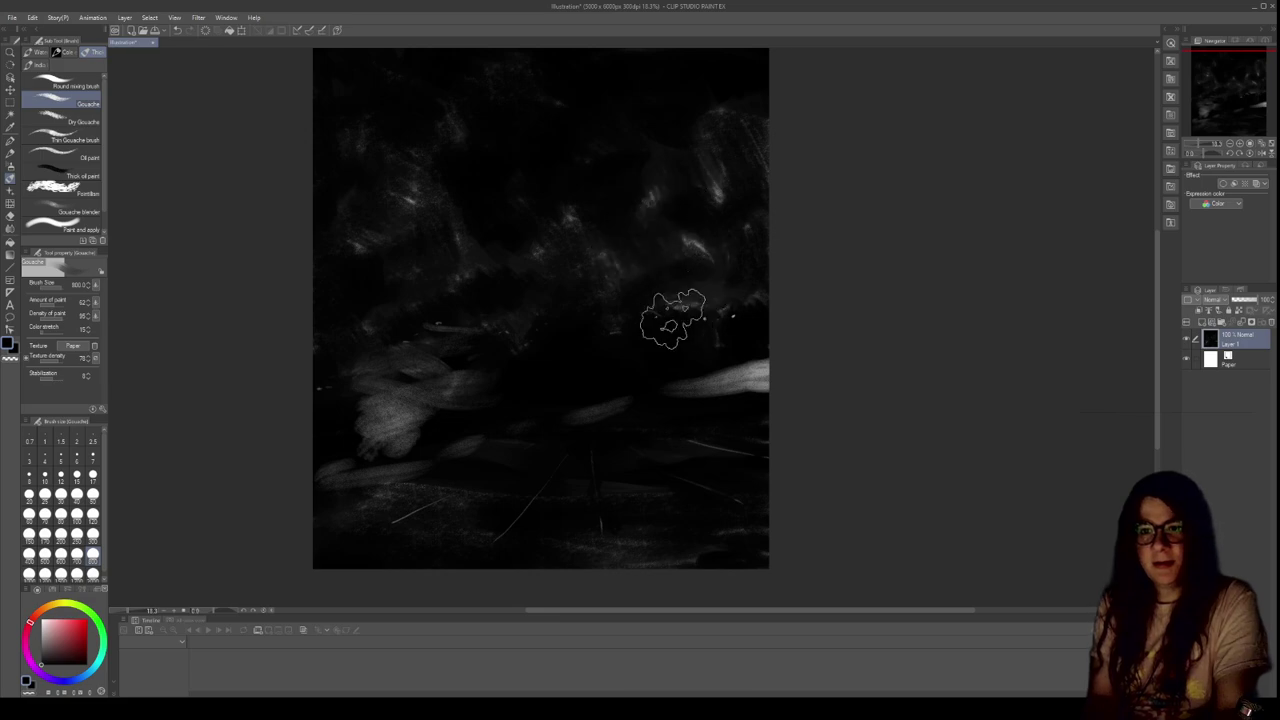
{"action": "mouse_move", "coordinate": [584, 338]}
{"action": "left_mouse_down"}
{"action": "mouse_move", "coordinate": [548, 389]}
{"action": "mouse_move", "coordinate": [485, 415]}
{"action": "mouse_move", "coordinate": [488, 395]}
{"action": "mouse_move", "coordinate": [543, 402]}
{"action": "mouse_move", "coordinate": [701, 370]}
{"action": "mouse_move", "coordinate": [778, 330]}
{"action": "left_mouse_up"}
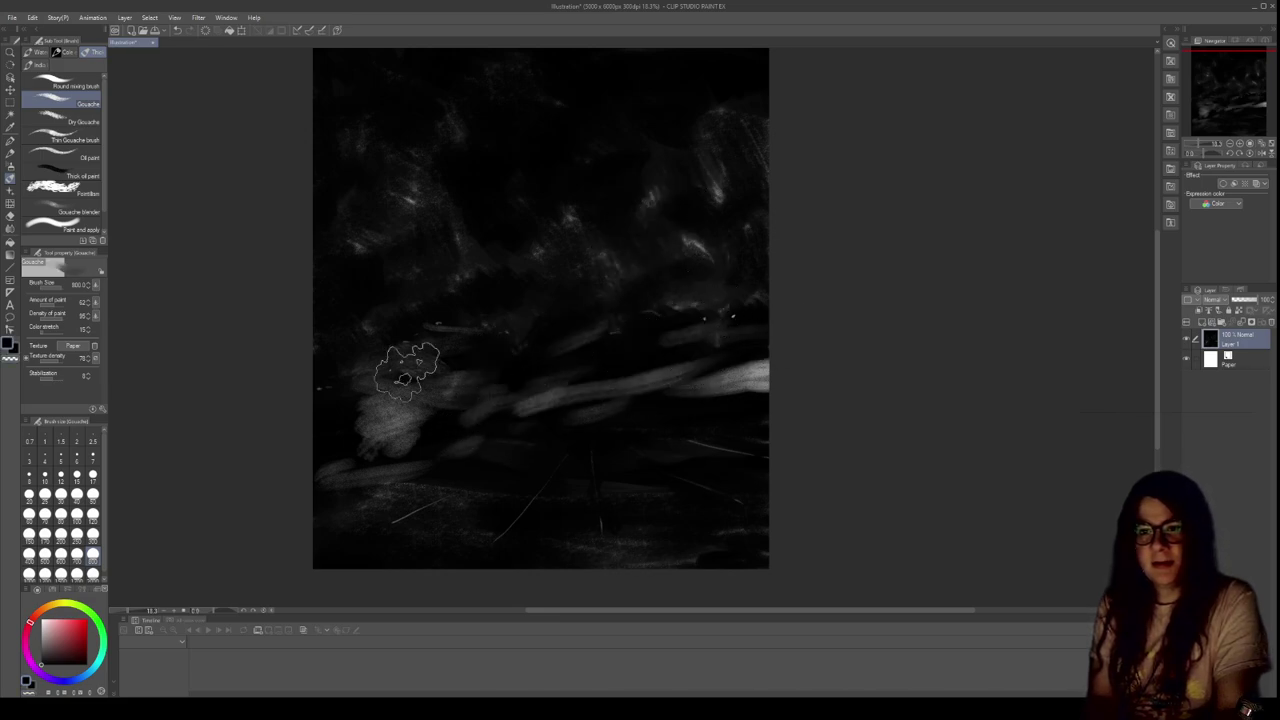
{"action": "mouse_move", "coordinate": [412, 370]}
{"action": "left_mouse_down"}
{"action": "mouse_move", "coordinate": [449, 391]}
{"action": "mouse_move", "coordinate": [421, 408]}
{"action": "mouse_move", "coordinate": [471, 328]}
{"action": "mouse_move", "coordinate": [422, 399]}
{"action": "mouse_move", "coordinate": [355, 401]}
{"action": "mouse_move", "coordinate": [371, 432]}
{"action": "mouse_move", "coordinate": [740, 355]}
{"action": "left_mouse_up"}
Try painting a pale figure of stacked oval blobs in the middle of the canvas with transparent colour
{"action": "mouse_move", "coordinate": [560, 274]}
{"action": "left_mouse_down"}
{"action": "mouse_move", "coordinate": [518, 306]}
{"action": "mouse_move", "coordinate": [557, 265]}
{"action": "mouse_move", "coordinate": [527, 263]}
{"action": "mouse_move", "coordinate": [548, 307]}
{"action": "mouse_move", "coordinate": [523, 240]}
{"action": "mouse_move", "coordinate": [546, 296]}
{"action": "mouse_move", "coordinate": [553, 215]}
{"action": "mouse_move", "coordinate": [588, 268]}
{"action": "mouse_move", "coordinate": [536, 230]}
{"action": "mouse_move", "coordinate": [557, 167]}
{"action": "mouse_move", "coordinate": [601, 208]}
{"action": "mouse_move", "coordinate": [595, 278]}
{"action": "mouse_move", "coordinate": [541, 290]}
{"action": "mouse_move", "coordinate": [523, 250]}
{"action": "mouse_move", "coordinate": [544, 187]}
{"action": "mouse_move", "coordinate": [574, 200]}
{"action": "mouse_move", "coordinate": [586, 268]}
{"action": "left_mouse_up"}
{"action": "mouse_move", "coordinate": [503, 294]}
{"action": "left_mouse_down"}
{"action": "mouse_move", "coordinate": [534, 343]}
{"action": "mouse_move", "coordinate": [502, 248]}
{"action": "mouse_move", "coordinate": [538, 175]}
{"action": "mouse_move", "coordinate": [552, 265]}
{"action": "mouse_move", "coordinate": [544, 221]}
{"action": "mouse_move", "coordinate": [524, 203]}
{"action": "mouse_move", "coordinate": [542, 235]}
{"action": "mouse_move", "coordinate": [530, 340]}
{"action": "left_mouse_up"}
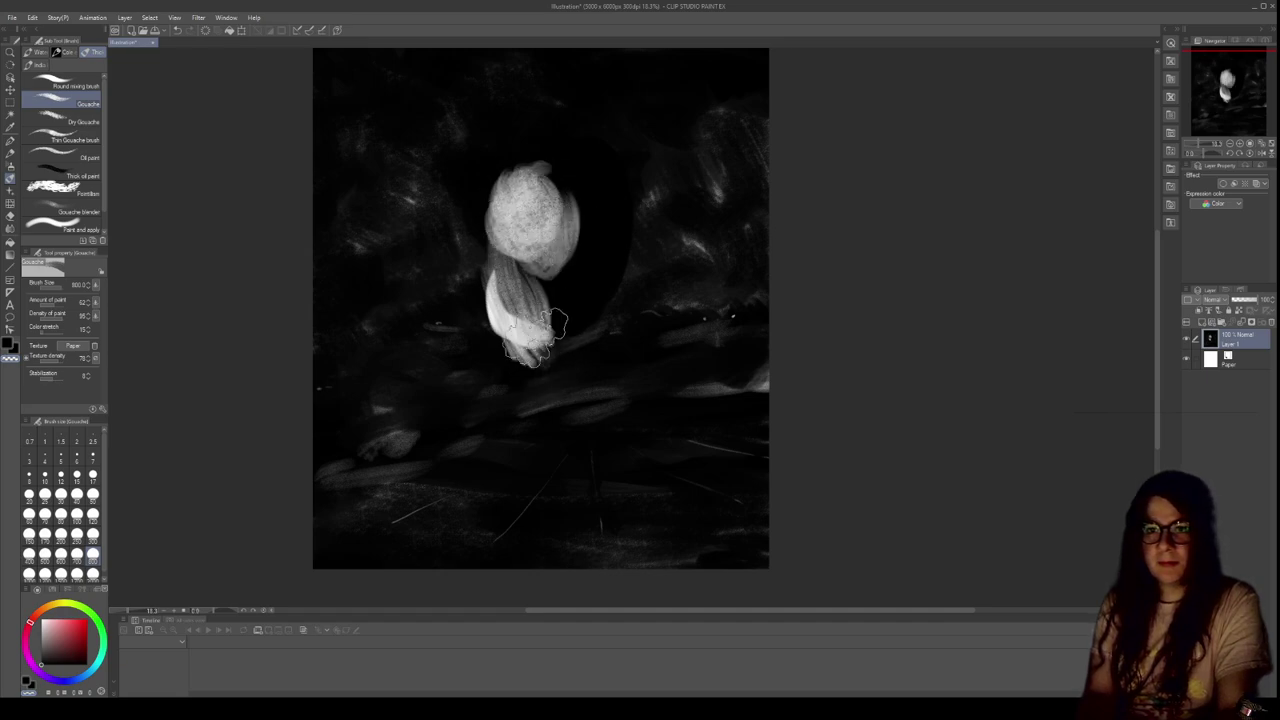
{"action": "mouse_move", "coordinate": [594, 310]}
{"action": "left_mouse_down"}
{"action": "mouse_move", "coordinate": [580, 300]}
{"action": "mouse_move", "coordinate": [590, 312]}
{"action": "left_mouse_up"}
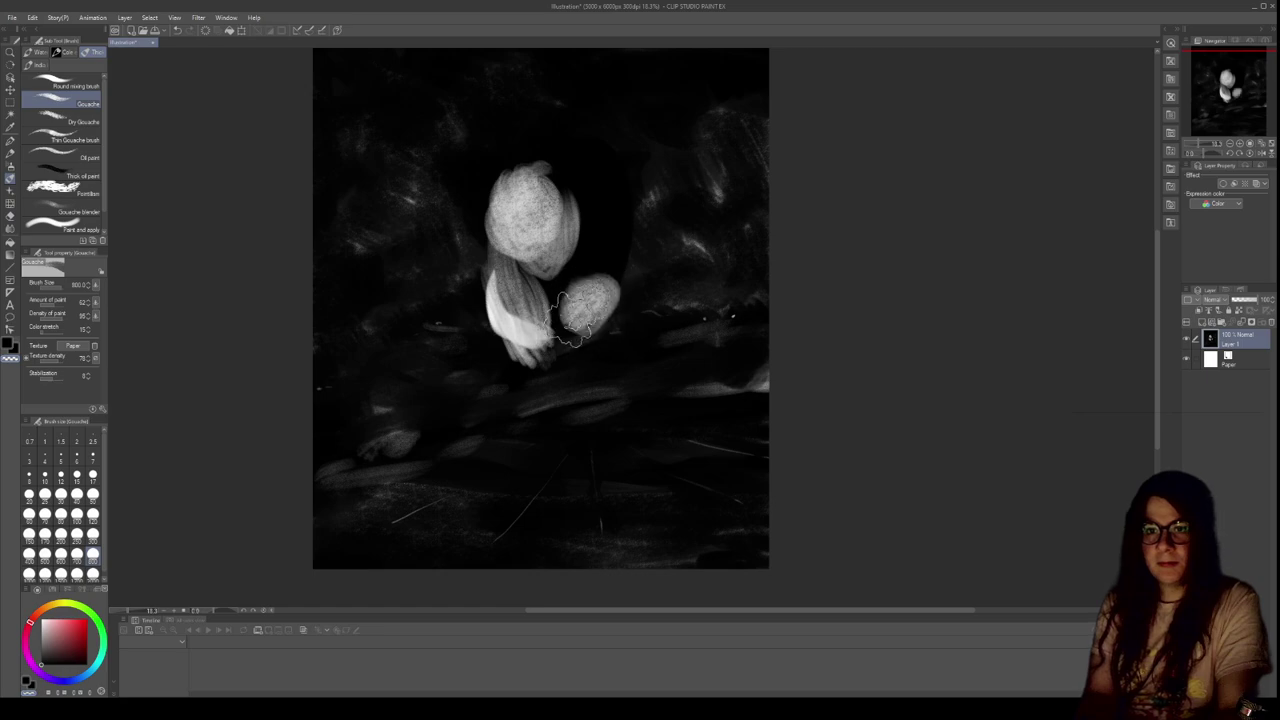
{"action": "mouse_move", "coordinate": [525, 437]}
{"action": "left_mouse_down"}
{"action": "mouse_move", "coordinate": [470, 358]}
{"action": "mouse_move", "coordinate": [463, 397]}
{"action": "mouse_move", "coordinate": [483, 372]}
{"action": "mouse_move", "coordinate": [491, 407]}
{"action": "mouse_move", "coordinate": [470, 352]}
{"action": "mouse_move", "coordinate": [493, 315]}
{"action": "mouse_move", "coordinate": [501, 410]}
{"action": "mouse_move", "coordinate": [518, 362]}
{"action": "mouse_move", "coordinate": [488, 375]}
{"action": "mouse_move", "coordinate": [509, 437]}
{"action": "mouse_move", "coordinate": [465, 417]}
{"action": "mouse_move", "coordinate": [485, 427]}
{"action": "mouse_move", "coordinate": [455, 370]}
{"action": "mouse_move", "coordinate": [498, 372]}
{"action": "mouse_move", "coordinate": [557, 350]}
{"action": "left_mouse_up"}
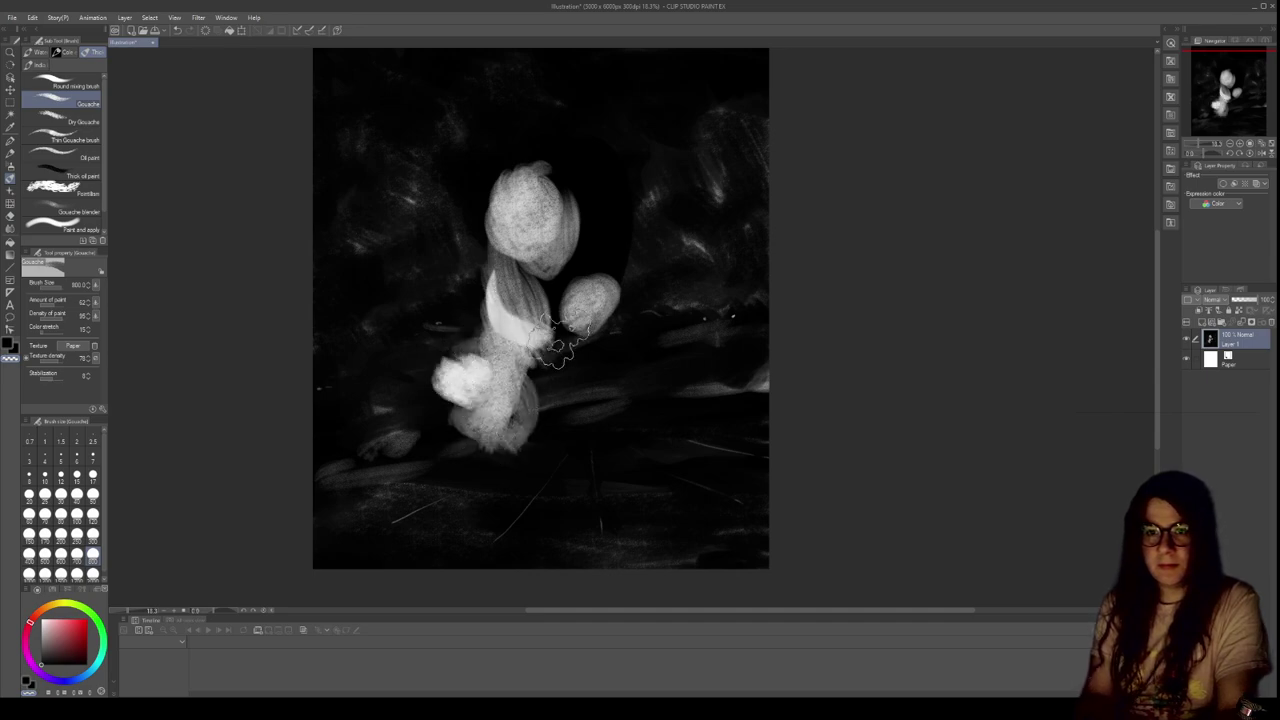
Undo the pale blob figure strokes back to the dark streaked landscape
{"action": "key", "text": "ctrl+z"}
{"action": "key", "text": "ctrl+z"}
{"action": "key", "text": "ctrl+z"}
{"action": "key", "text": "ctrl+z"}
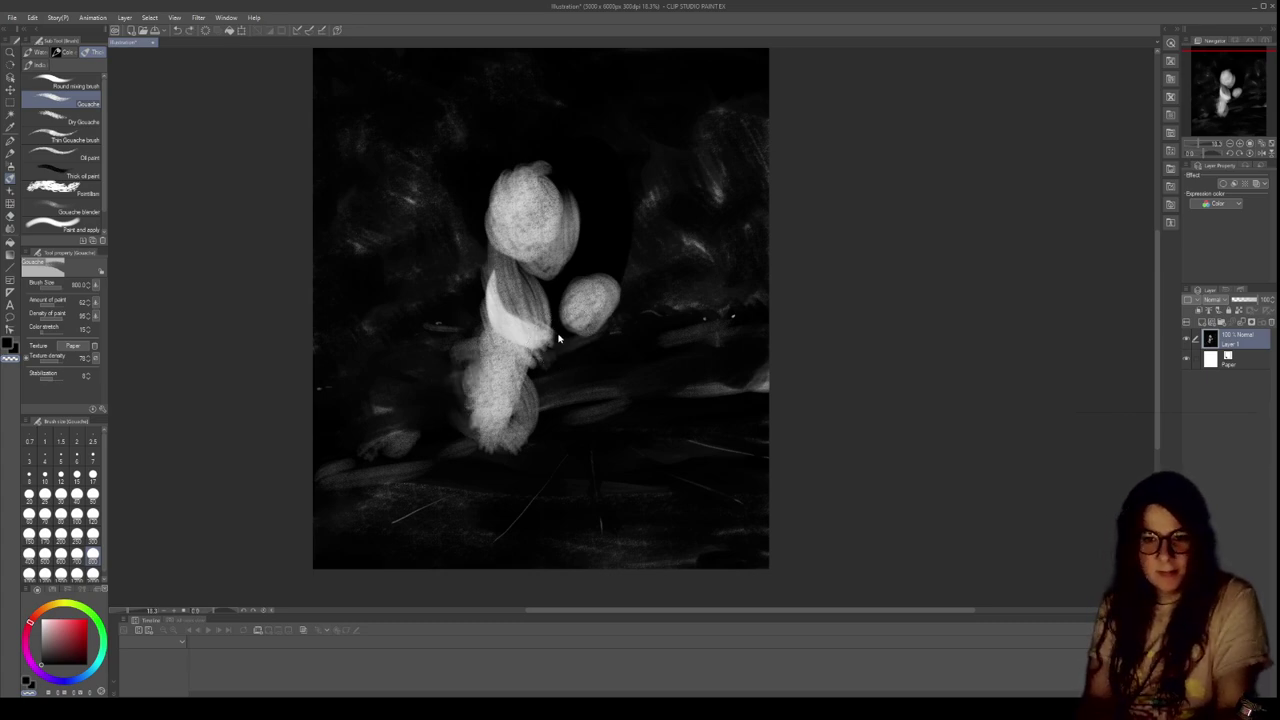
{"action": "key", "text": "ctrl+z"}
{"action": "key", "text": "ctrl+z"}
{"action": "key", "text": "ctrl+z"}
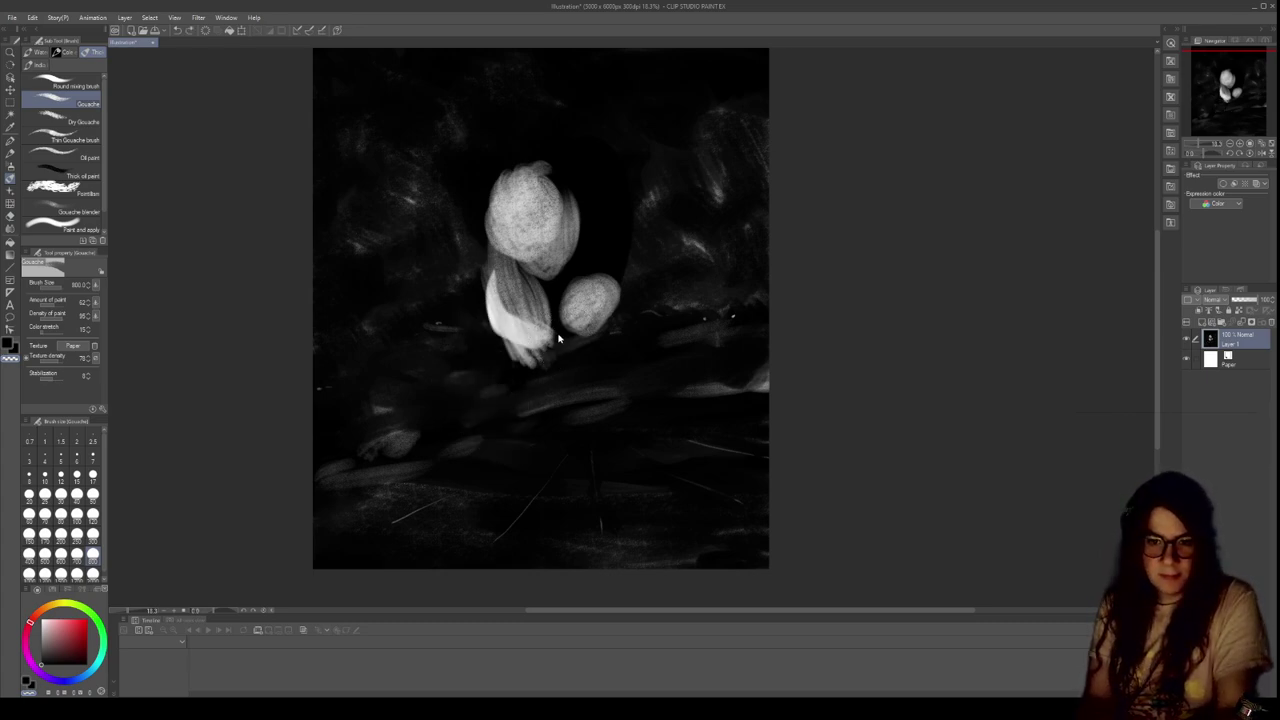
{"action": "key", "text": "ctrl+z"}
{"action": "key", "text": "ctrl+z"}
{"action": "key", "text": "ctrl+z"}
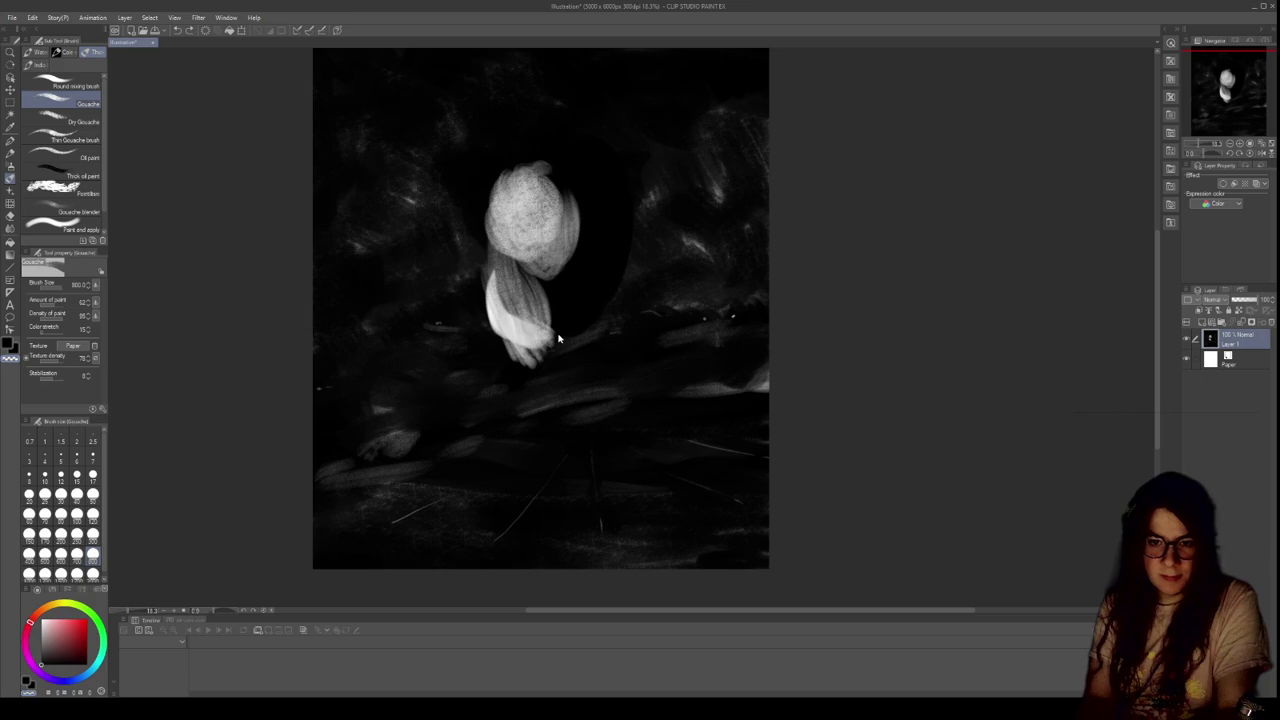
{"action": "key", "text": "ctrl+z"}
{"action": "key", "text": "ctrl+z"}
{"action": "key", "text": "ctrl+z"}
{"action": "key", "text": "ctrl+z"}
{"action": "key", "text": "ctrl+z"}
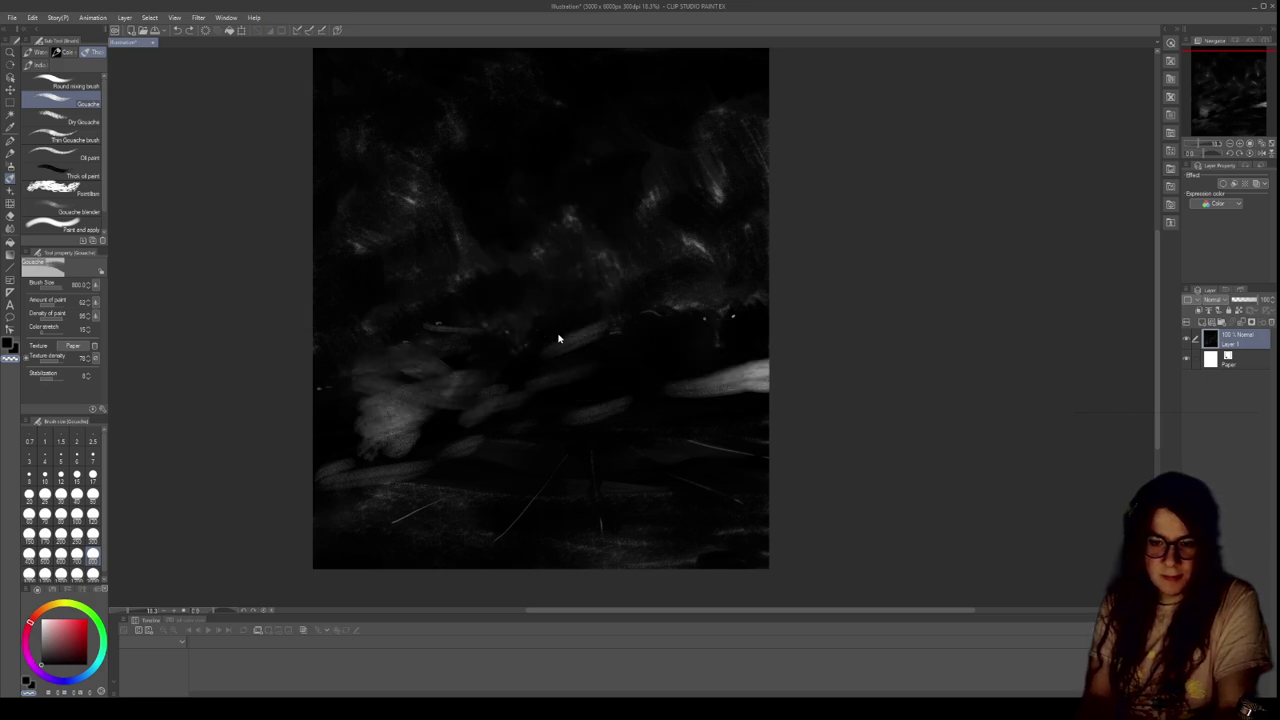
{"action": "key", "text": "ctrl+z"}
{"action": "key", "text": "ctrl+z"}
{"action": "key", "text": "ctrl+z"}
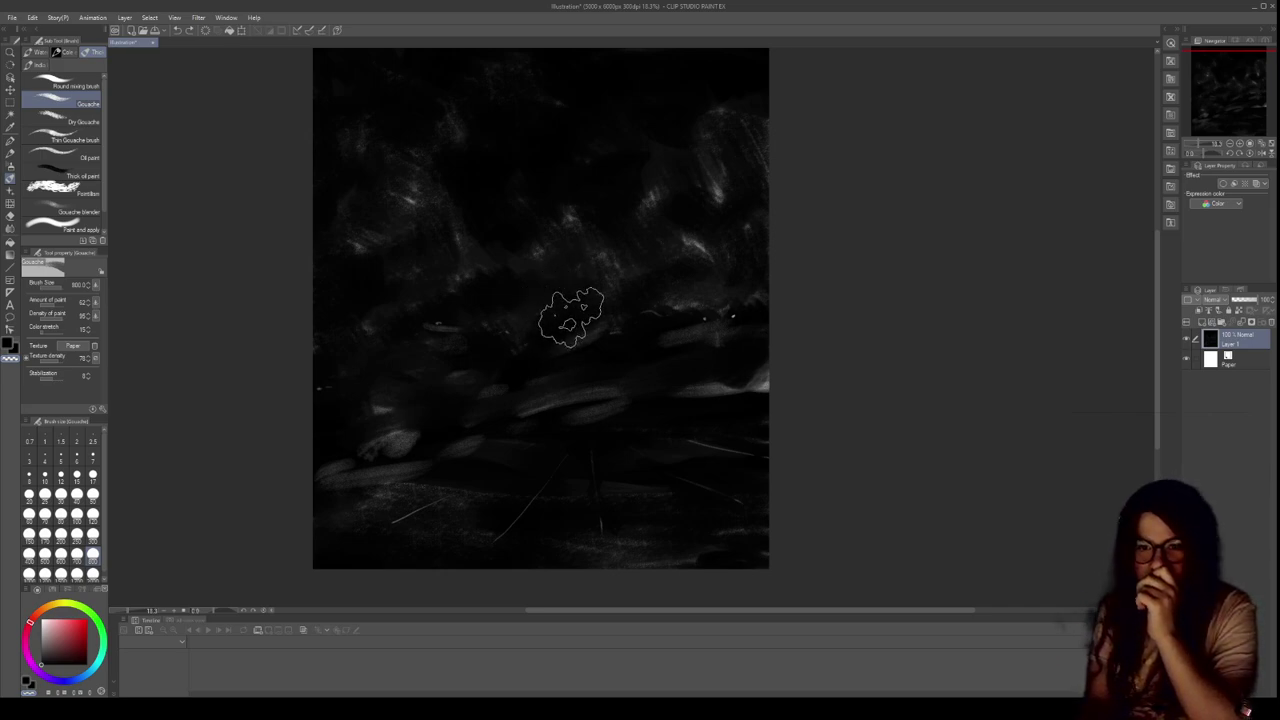
Brush a solid white orb at the centre of the horizon, and darken it with black to a faint glow
{"action": "mouse_move", "coordinate": [581, 390]}
{"action": "left_mouse_down"}
{"action": "mouse_move", "coordinate": [544, 403]}
{"action": "mouse_move", "coordinate": [591, 400]}
{"action": "left_mouse_up"}
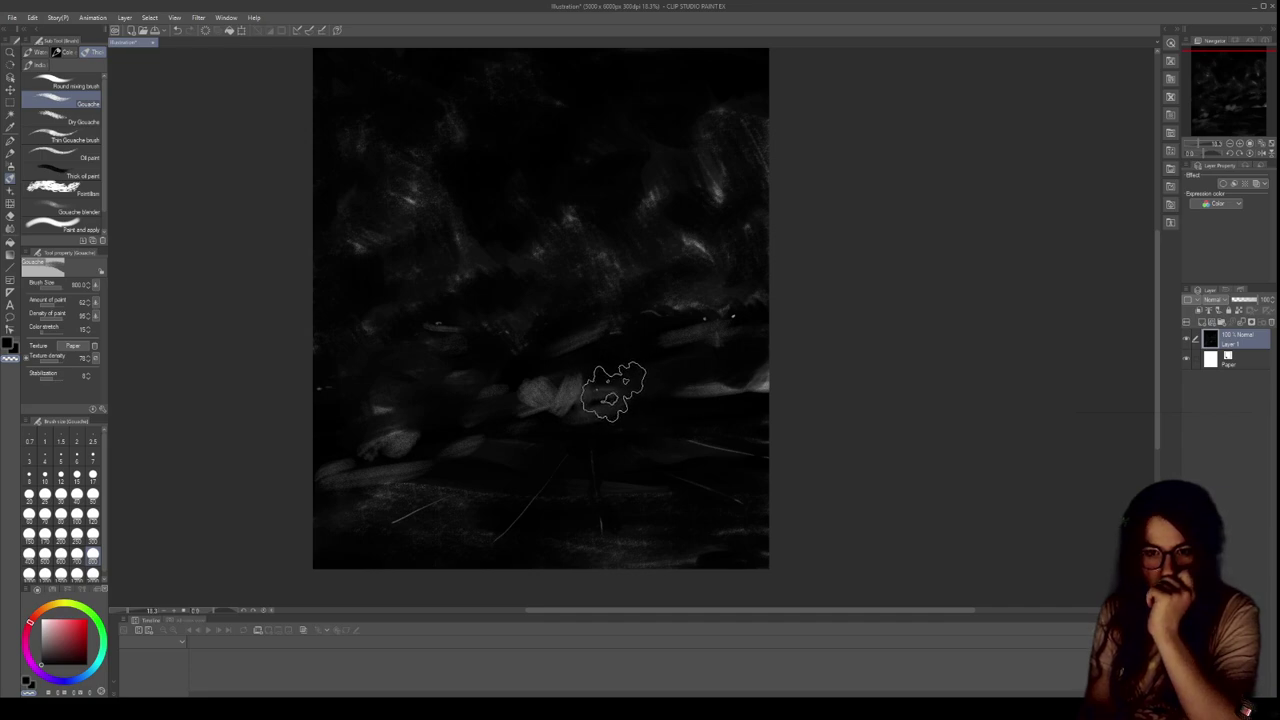
{"action": "mouse_move", "coordinate": [586, 363]}
{"action": "left_mouse_down"}
{"action": "mouse_move", "coordinate": [534, 391]}
{"action": "mouse_move", "coordinate": [548, 355]}
{"action": "mouse_move", "coordinate": [565, 368]}
{"action": "mouse_move", "coordinate": [553, 355]}
{"action": "mouse_move", "coordinate": [549, 398]}
{"action": "mouse_move", "coordinate": [537, 388]}
{"action": "mouse_move", "coordinate": [567, 388]}
{"action": "mouse_move", "coordinate": [552, 363]}
{"action": "mouse_move", "coordinate": [573, 371]}
{"action": "mouse_move", "coordinate": [551, 340]}
{"action": "mouse_move", "coordinate": [549, 373]}
{"action": "mouse_move", "coordinate": [574, 347]}
{"action": "mouse_move", "coordinate": [542, 353]}
{"action": "mouse_move", "coordinate": [577, 361]}
{"action": "mouse_move", "coordinate": [555, 340]}
{"action": "mouse_move", "coordinate": [577, 388]}
{"action": "mouse_move", "coordinate": [577, 338]}
{"action": "mouse_move", "coordinate": [565, 388]}
{"action": "mouse_move", "coordinate": [592, 355]}
{"action": "mouse_move", "coordinate": [553, 354]}
{"action": "left_mouse_up"}
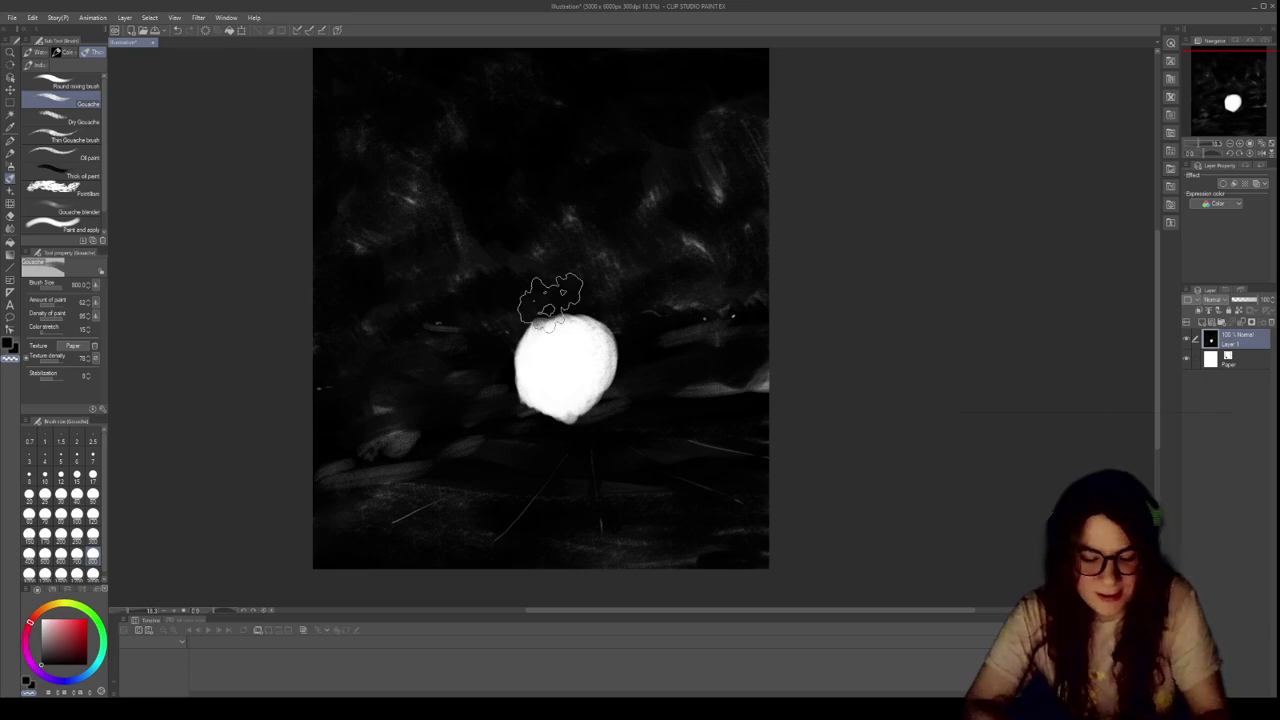
{"action": "mouse_move", "coordinate": [529, 330]}
{"action": "left_mouse_down"}
{"action": "mouse_move", "coordinate": [506, 377]}
{"action": "mouse_move", "coordinate": [531, 392]}
{"action": "mouse_move", "coordinate": [551, 319]}
{"action": "mouse_move", "coordinate": [601, 365]}
{"action": "mouse_move", "coordinate": [590, 405]}
{"action": "left_mouse_up"}
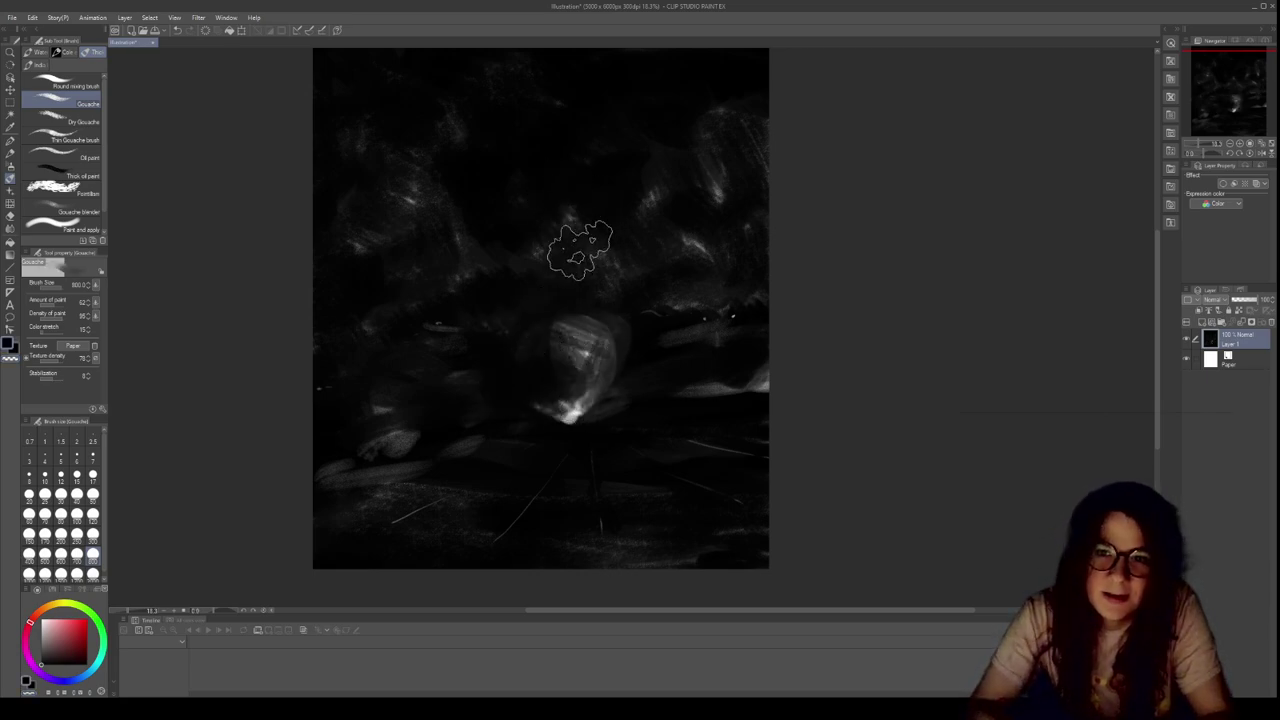
Paint a large pale oval head above the glow and fill it with textured grey strokes extending into a hunched body and arm
{"action": "mouse_move", "coordinate": [557, 271]}
{"action": "left_mouse_down"}
{"action": "mouse_move", "coordinate": [512, 275]}
{"action": "mouse_move", "coordinate": [475, 210]}
{"action": "mouse_move", "coordinate": [539, 132]}
{"action": "mouse_move", "coordinate": [577, 140]}
{"action": "mouse_move", "coordinate": [612, 172]}
{"action": "mouse_move", "coordinate": [619, 212]}
{"action": "mouse_move", "coordinate": [605, 254]}
{"action": "mouse_move", "coordinate": [555, 272]}
{"action": "mouse_move", "coordinate": [498, 252]}
{"action": "mouse_move", "coordinate": [507, 163]}
{"action": "mouse_move", "coordinate": [577, 205]}
{"action": "mouse_move", "coordinate": [542, 262]}
{"action": "mouse_move", "coordinate": [544, 178]}
{"action": "mouse_move", "coordinate": [509, 212]}
{"action": "mouse_move", "coordinate": [557, 235]}
{"action": "mouse_move", "coordinate": [565, 175]}
{"action": "mouse_move", "coordinate": [520, 248]}
{"action": "mouse_move", "coordinate": [504, 145]}
{"action": "mouse_move", "coordinate": [492, 160]}
{"action": "mouse_move", "coordinate": [582, 175]}
{"action": "mouse_move", "coordinate": [562, 250]}
{"action": "mouse_move", "coordinate": [499, 200]}
{"action": "mouse_move", "coordinate": [582, 255]}
{"action": "mouse_move", "coordinate": [572, 195]}
{"action": "mouse_move", "coordinate": [547, 228]}
{"action": "mouse_move", "coordinate": [572, 205]}
{"action": "mouse_move", "coordinate": [572, 250]}
{"action": "mouse_move", "coordinate": [552, 255]}
{"action": "mouse_move", "coordinate": [542, 190]}
{"action": "mouse_move", "coordinate": [557, 250]}
{"action": "mouse_move", "coordinate": [535, 245]}
{"action": "mouse_move", "coordinate": [572, 190]}
{"action": "mouse_move", "coordinate": [562, 255]}
{"action": "mouse_move", "coordinate": [528, 233]}
{"action": "mouse_move", "coordinate": [575, 183]}
{"action": "mouse_move", "coordinate": [549, 248]}
{"action": "mouse_move", "coordinate": [525, 208]}
{"action": "mouse_move", "coordinate": [593, 208]}
{"action": "mouse_move", "coordinate": [536, 231]}
{"action": "mouse_move", "coordinate": [557, 160]}
{"action": "mouse_move", "coordinate": [550, 232]}
{"action": "mouse_move", "coordinate": [537, 163]}
{"action": "mouse_move", "coordinate": [597, 200]}
{"action": "mouse_move", "coordinate": [539, 178]}
{"action": "mouse_move", "coordinate": [629, 203]}
{"action": "mouse_move", "coordinate": [588, 170]}
{"action": "mouse_move", "coordinate": [614, 228]}
{"action": "mouse_move", "coordinate": [578, 228]}
{"action": "mouse_move", "coordinate": [542, 270]}
{"action": "mouse_move", "coordinate": [523, 256]}
{"action": "mouse_move", "coordinate": [563, 289]}
{"action": "mouse_move", "coordinate": [556, 193]}
{"action": "mouse_move", "coordinate": [577, 214]}
{"action": "mouse_move", "coordinate": [596, 141]}
{"action": "mouse_move", "coordinate": [641, 181]}
{"action": "mouse_move", "coordinate": [608, 141]}
{"action": "mouse_move", "coordinate": [645, 187]}
{"action": "mouse_move", "coordinate": [605, 145]}
{"action": "mouse_move", "coordinate": [641, 225]}
{"action": "mouse_move", "coordinate": [607, 158]}
{"action": "mouse_move", "coordinate": [641, 181]}
{"action": "mouse_move", "coordinate": [628, 262]}
{"action": "mouse_move", "coordinate": [633, 188]}
{"action": "mouse_move", "coordinate": [641, 259]}
{"action": "mouse_move", "coordinate": [626, 257]}
{"action": "mouse_move", "coordinate": [640, 260]}
{"action": "mouse_move", "coordinate": [634, 206]}
{"action": "mouse_move", "coordinate": [591, 296]}
{"action": "mouse_move", "coordinate": [627, 293]}
{"action": "mouse_move", "coordinate": [503, 292]}
{"action": "mouse_move", "coordinate": [543, 309]}
{"action": "mouse_move", "coordinate": [500, 223]}
{"action": "mouse_move", "coordinate": [483, 245]}
{"action": "mouse_move", "coordinate": [490, 295]}
{"action": "mouse_move", "coordinate": [475, 255]}
{"action": "mouse_move", "coordinate": [508, 315]}
{"action": "mouse_move", "coordinate": [480, 329]}
{"action": "mouse_move", "coordinate": [457, 228]}
{"action": "mouse_move", "coordinate": [517, 337]}
{"action": "mouse_move", "coordinate": [509, 354]}
{"action": "mouse_move", "coordinate": [529, 234]}
{"action": "mouse_move", "coordinate": [549, 289]}
{"action": "mouse_move", "coordinate": [505, 312]}
{"action": "mouse_move", "coordinate": [515, 330]}
{"action": "mouse_move", "coordinate": [575, 318]}
{"action": "mouse_move", "coordinate": [605, 295]}
{"action": "mouse_move", "coordinate": [618, 162]}
{"action": "mouse_move", "coordinate": [625, 298]}
{"action": "left_mouse_up"}
{"action": "key", "text": "c"}
{"action": "left_click_drag", "start_coordinate": [627, 210], "coordinate": [594, 313]}
{"action": "mouse_move", "coordinate": [670, 277]}
{"action": "left_mouse_down"}
{"action": "mouse_move", "coordinate": [680, 180]}
{"action": "mouse_move", "coordinate": [666, 287]}
{"action": "left_mouse_up"}
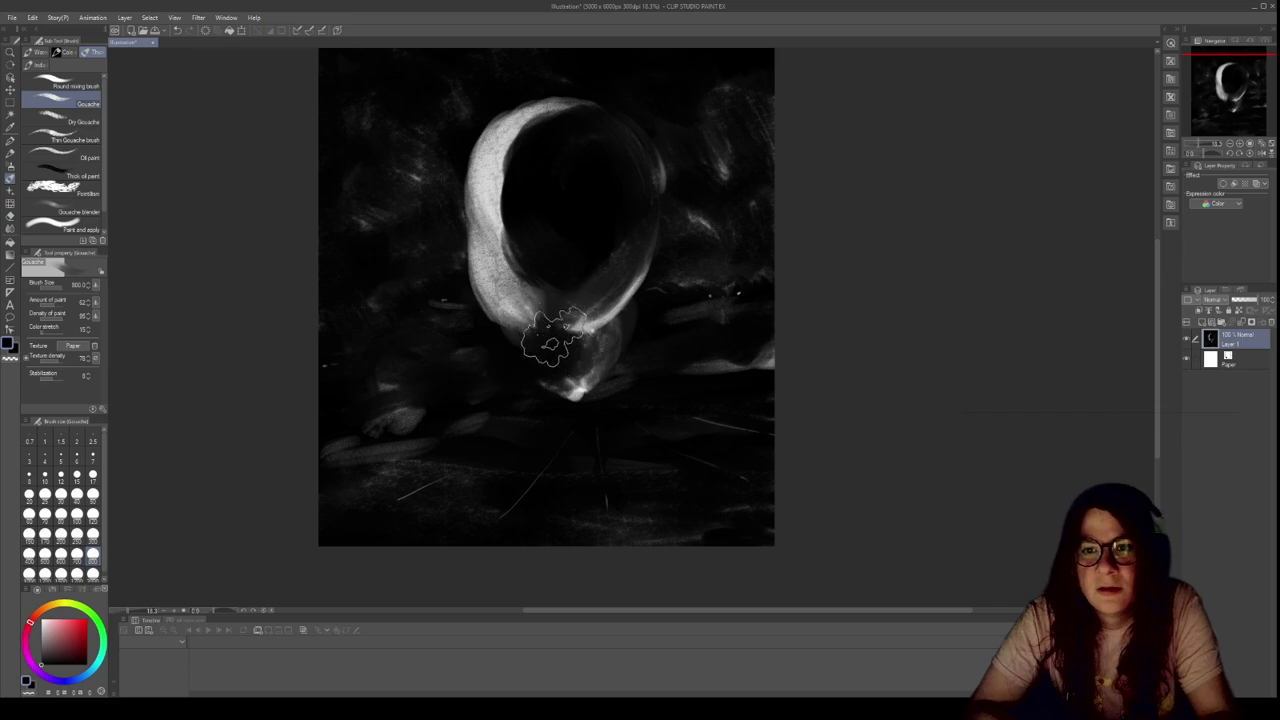
{"action": "mouse_move", "coordinate": [443, 194]}
{"action": "left_mouse_down"}
{"action": "mouse_move", "coordinate": [467, 323]}
{"action": "mouse_move", "coordinate": [454, 322]}
{"action": "mouse_move", "coordinate": [439, 245]}
{"action": "mouse_move", "coordinate": [451, 195]}
{"action": "mouse_move", "coordinate": [479, 305]}
{"action": "mouse_move", "coordinate": [469, 310]}
{"action": "mouse_move", "coordinate": [506, 380]}
{"action": "left_mouse_up"}
{"action": "mouse_move", "coordinate": [584, 211]}
{"action": "left_mouse_down"}
{"action": "mouse_move", "coordinate": [584, 262]}
{"action": "mouse_move", "coordinate": [554, 295]}
{"action": "mouse_move", "coordinate": [532, 190]}
{"action": "mouse_move", "coordinate": [584, 177]}
{"action": "mouse_move", "coordinate": [572, 290]}
{"action": "mouse_move", "coordinate": [536, 205]}
{"action": "mouse_move", "coordinate": [587, 228]}
{"action": "mouse_move", "coordinate": [524, 185]}
{"action": "mouse_move", "coordinate": [584, 140]}
{"action": "mouse_move", "coordinate": [549, 168]}
{"action": "mouse_move", "coordinate": [579, 180]}
{"action": "mouse_move", "coordinate": [539, 180]}
{"action": "mouse_move", "coordinate": [522, 162]}
{"action": "mouse_move", "coordinate": [614, 198]}
{"action": "mouse_move", "coordinate": [604, 150]}
{"action": "mouse_move", "coordinate": [609, 205]}
{"action": "mouse_move", "coordinate": [626, 222]}
{"action": "mouse_move", "coordinate": [594, 200]}
{"action": "mouse_move", "coordinate": [617, 235]}
{"action": "mouse_move", "coordinate": [602, 272]}
{"action": "mouse_move", "coordinate": [562, 280]}
{"action": "mouse_move", "coordinate": [542, 238]}
{"action": "mouse_move", "coordinate": [592, 262]}
{"action": "mouse_move", "coordinate": [616, 205]}
{"action": "mouse_move", "coordinate": [589, 243]}
{"action": "mouse_move", "coordinate": [539, 225]}
{"action": "mouse_move", "coordinate": [539, 245]}
{"action": "mouse_move", "coordinate": [594, 178]}
{"action": "mouse_move", "coordinate": [629, 228]}
{"action": "mouse_move", "coordinate": [604, 310]}
{"action": "mouse_move", "coordinate": [584, 322]}
{"action": "mouse_move", "coordinate": [529, 300]}
{"action": "mouse_move", "coordinate": [609, 328]}
{"action": "mouse_move", "coordinate": [614, 255]}
{"action": "mouse_move", "coordinate": [606, 335]}
{"action": "mouse_move", "coordinate": [576, 360]}
{"action": "mouse_move", "coordinate": [626, 343]}
{"action": "mouse_move", "coordinate": [629, 250]}
{"action": "mouse_move", "coordinate": [656, 203]}
{"action": "mouse_move", "coordinate": [652, 320]}
{"action": "mouse_move", "coordinate": [636, 290]}
{"action": "mouse_move", "coordinate": [644, 328]}
{"action": "mouse_move", "coordinate": [602, 372]}
{"action": "mouse_move", "coordinate": [546, 400]}
{"action": "mouse_move", "coordinate": [560, 370]}
{"action": "left_mouse_up"}
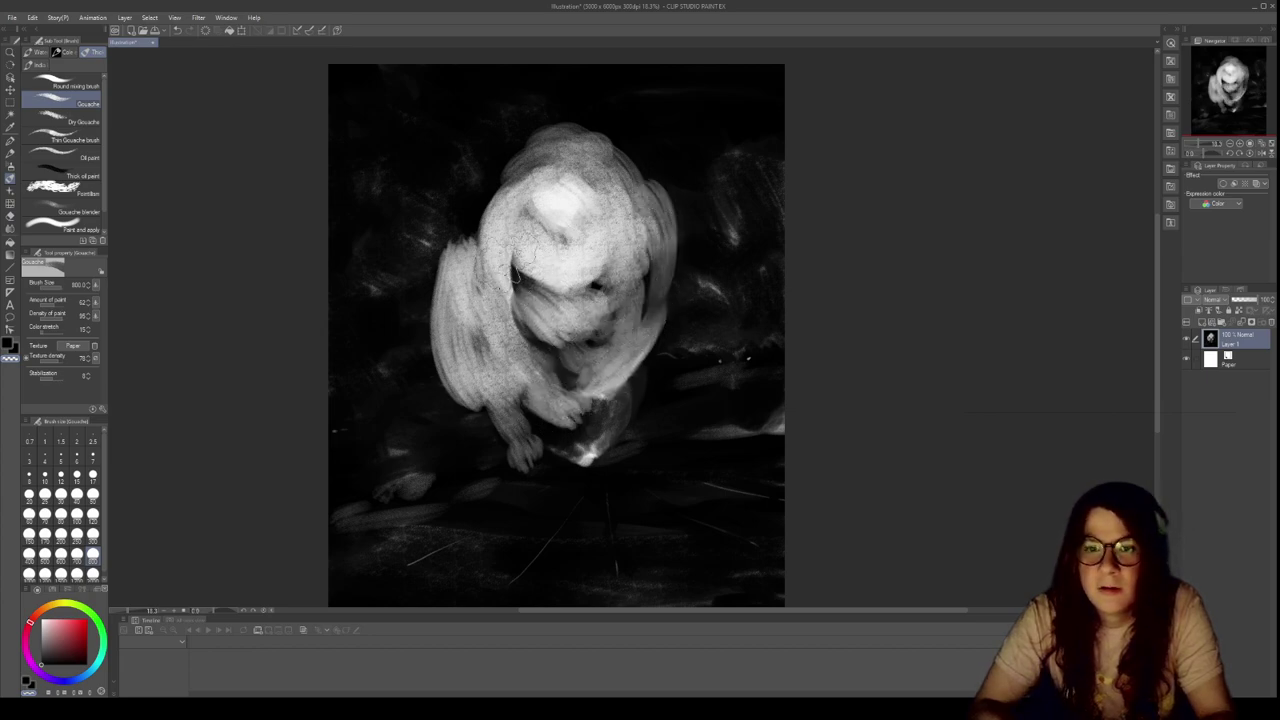
Brush bright highlights across the figure's brow, mouth area, jaw and forehead with the brush at size 300 in transparent colour
{"action": "left_click", "coordinate": [92, 535]}
{"action": "left_click_drag", "start_coordinate": [555, 285], "coordinate": [590, 243]}
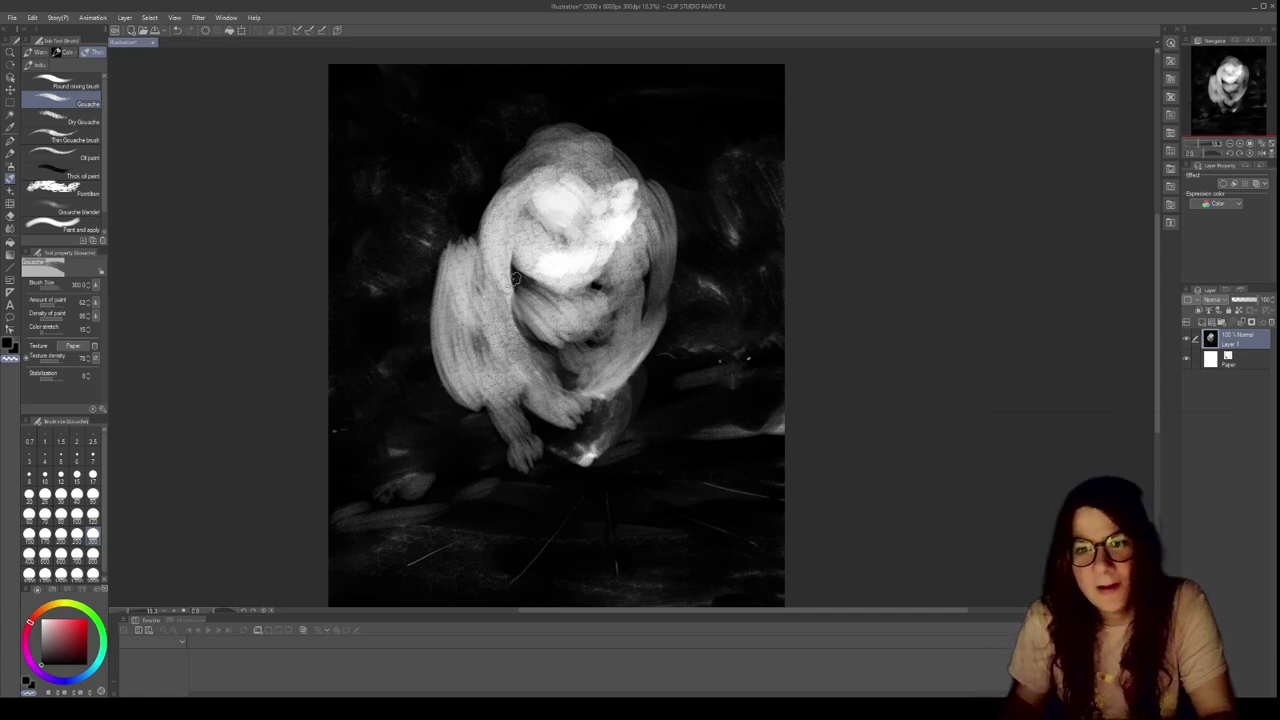
{"action": "scroll", "coordinate": [545, 255], "scroll_direction": "up", "scroll_amount": 8}
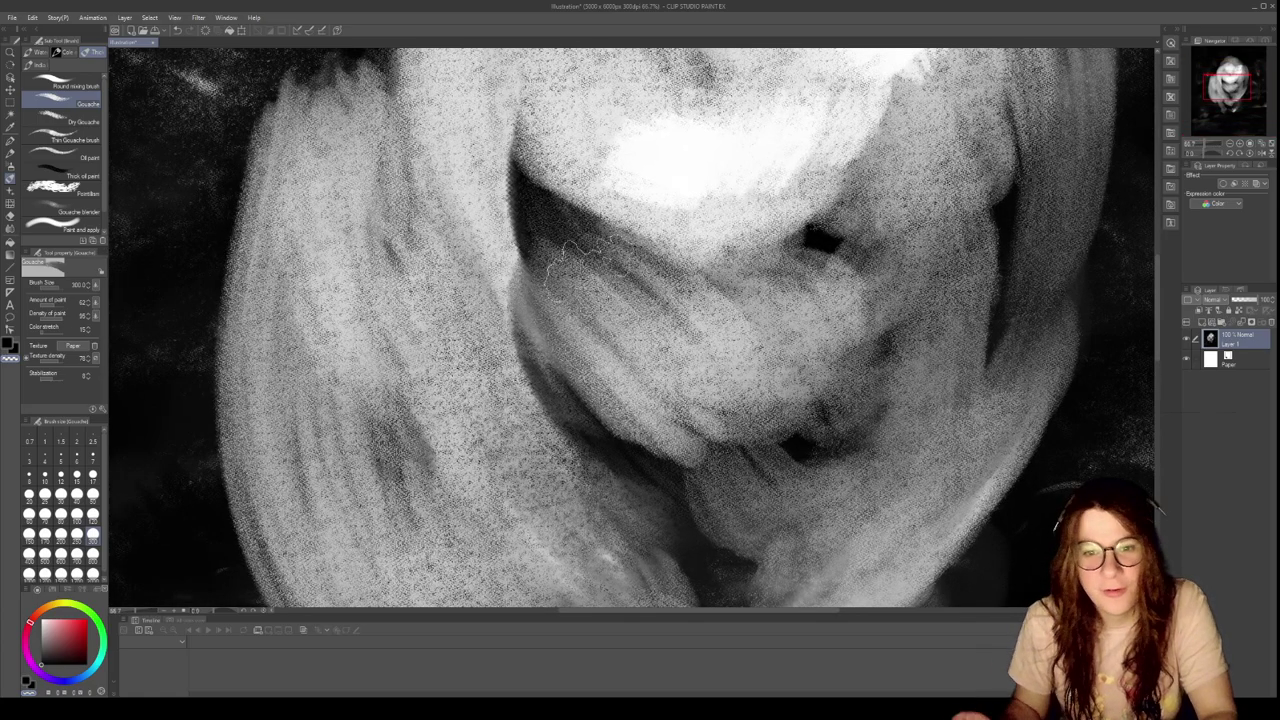
{"action": "mouse_move", "coordinate": [545, 190]}
{"action": "left_mouse_down"}
{"action": "mouse_move", "coordinate": [623, 205]}
{"action": "mouse_move", "coordinate": [670, 233]}
{"action": "mouse_move", "coordinate": [735, 212]}
{"action": "mouse_move", "coordinate": [675, 245]}
{"action": "mouse_move", "coordinate": [710, 262]}
{"action": "mouse_move", "coordinate": [715, 305]}
{"action": "mouse_move", "coordinate": [635, 350]}
{"action": "mouse_move", "coordinate": [760, 355]}
{"action": "mouse_move", "coordinate": [875, 280]}
{"action": "mouse_move", "coordinate": [760, 355]}
{"action": "mouse_move", "coordinate": [880, 258]}
{"action": "left_mouse_up"}
{"action": "scroll", "coordinate": [877, 262], "scroll_direction": "down", "scroll_amount": 10}
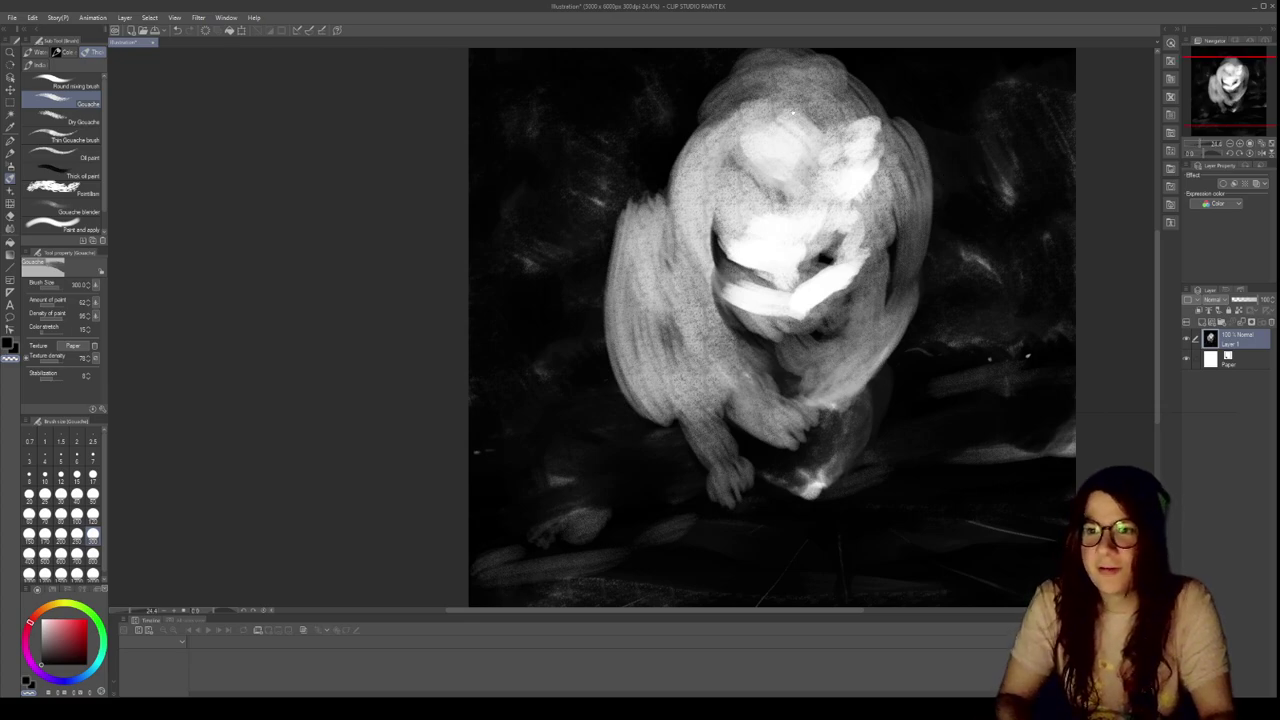
{"action": "mouse_move", "coordinate": [793, 113]}
{"action": "left_mouse_down"}
{"action": "mouse_move", "coordinate": [752, 174]}
{"action": "mouse_move", "coordinate": [765, 125]}
{"action": "mouse_move", "coordinate": [695, 155]}
{"action": "mouse_move", "coordinate": [800, 148]}
{"action": "left_mouse_up"}
{"action": "left_click_drag", "start_coordinate": [815, 222], "coordinate": [778, 122]}
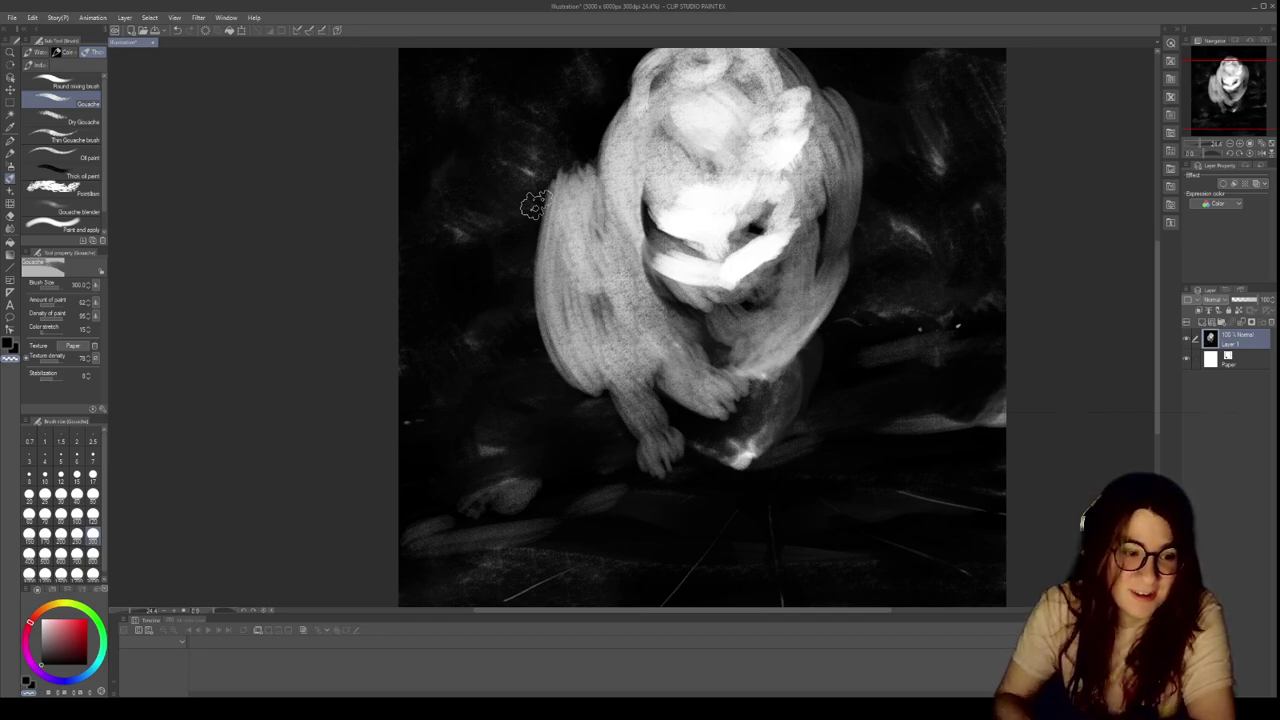
Paint a ruff collar around the head with a looping white outer edge and straight pleats radiating from the chin
{"action": "mouse_move", "coordinate": [558, 212]}
{"action": "left_mouse_down"}
{"action": "mouse_move", "coordinate": [486, 232]}
{"action": "mouse_move", "coordinate": [509, 218]}
{"action": "mouse_move", "coordinate": [498, 224]}
{"action": "mouse_move", "coordinate": [505, 266]}
{"action": "mouse_move", "coordinate": [525, 240]}
{"action": "mouse_move", "coordinate": [500, 293]}
{"action": "mouse_move", "coordinate": [545, 288]}
{"action": "mouse_move", "coordinate": [523, 333]}
{"action": "mouse_move", "coordinate": [551, 343]}
{"action": "mouse_move", "coordinate": [556, 303]}
{"action": "mouse_move", "coordinate": [563, 340]}
{"action": "mouse_move", "coordinate": [533, 375]}
{"action": "mouse_move", "coordinate": [581, 343]}
{"action": "mouse_move", "coordinate": [571, 405]}
{"action": "mouse_move", "coordinate": [638, 405]}
{"action": "mouse_move", "coordinate": [635, 445]}
{"action": "mouse_move", "coordinate": [665, 420]}
{"action": "mouse_move", "coordinate": [695, 453]}
{"action": "mouse_move", "coordinate": [663, 405]}
{"action": "mouse_move", "coordinate": [670, 465]}
{"action": "mouse_move", "coordinate": [708, 430]}
{"action": "mouse_move", "coordinate": [746, 452]}
{"action": "mouse_move", "coordinate": [751, 418]}
{"action": "mouse_move", "coordinate": [803, 412]}
{"action": "left_mouse_up"}
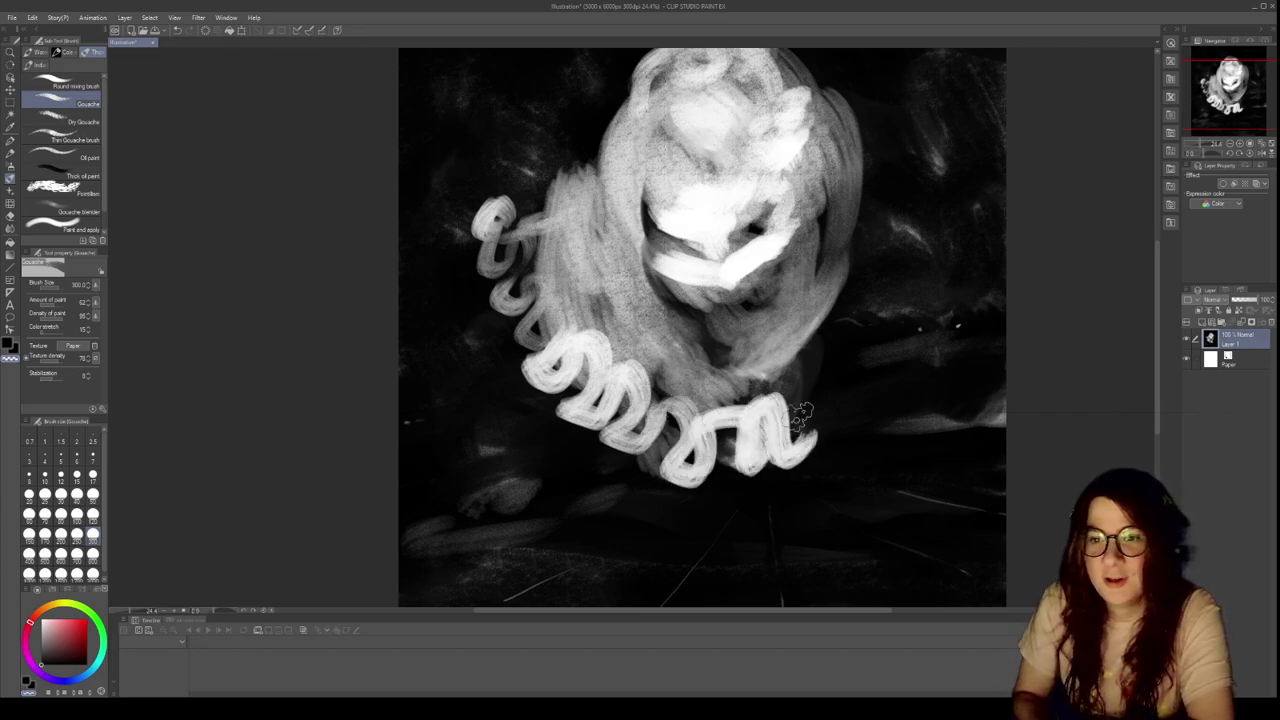
{"action": "mouse_move", "coordinate": [505, 190]}
{"action": "left_mouse_down"}
{"action": "mouse_move", "coordinate": [495, 165]}
{"action": "mouse_move", "coordinate": [525, 170]}
{"action": "mouse_move", "coordinate": [577, 137]}
{"action": "left_mouse_up"}
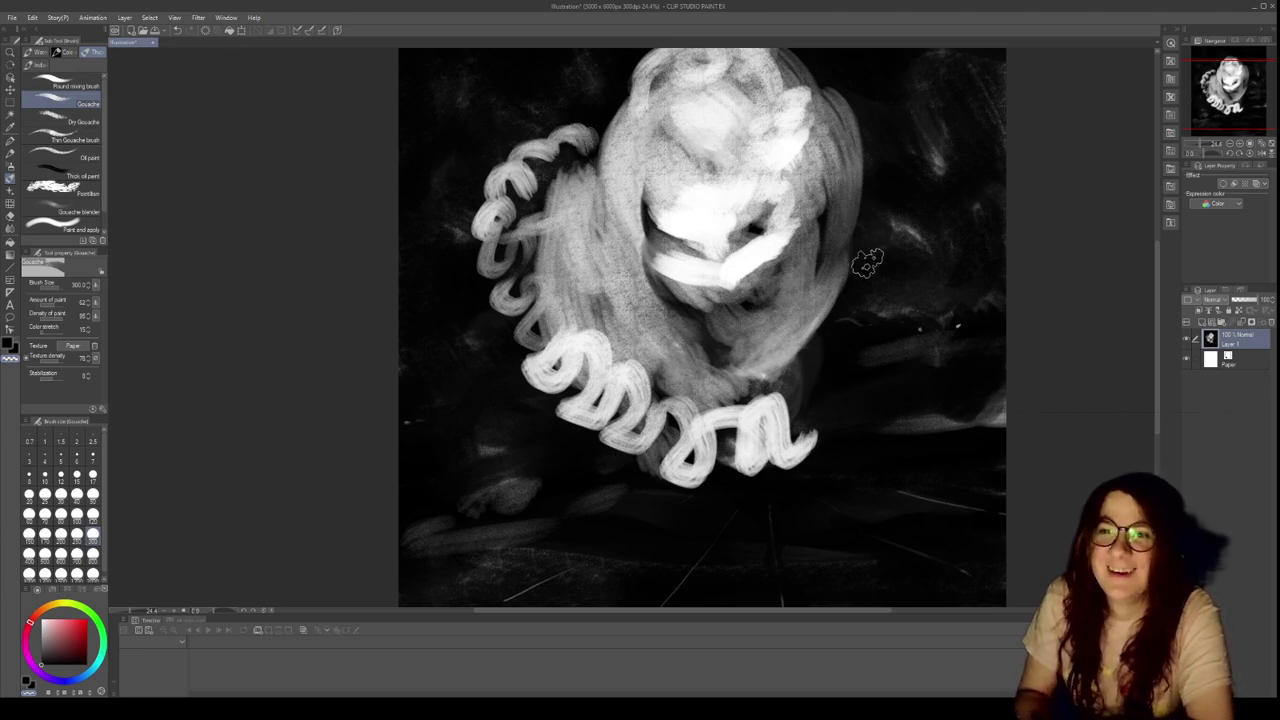
{"action": "mouse_move", "coordinate": [500, 236]}
{"action": "left_mouse_down"}
{"action": "mouse_move", "coordinate": [608, 243]}
{"action": "mouse_move", "coordinate": [673, 293]}
{"action": "mouse_move", "coordinate": [555, 330]}
{"action": "left_mouse_up"}
{"action": "left_click_drag", "start_coordinate": [662, 292], "coordinate": [598, 366]}
{"action": "mouse_move", "coordinate": [686, 305]}
{"action": "left_mouse_down"}
{"action": "mouse_move", "coordinate": [683, 423]}
{"action": "mouse_move", "coordinate": [740, 415]}
{"action": "left_mouse_up"}
{"action": "mouse_move", "coordinate": [732, 285]}
{"action": "left_mouse_down"}
{"action": "mouse_move", "coordinate": [780, 410]}
{"action": "mouse_move", "coordinate": [805, 393]}
{"action": "mouse_move", "coordinate": [835, 310]}
{"action": "mouse_move", "coordinate": [866, 318]}
{"action": "left_mouse_up"}
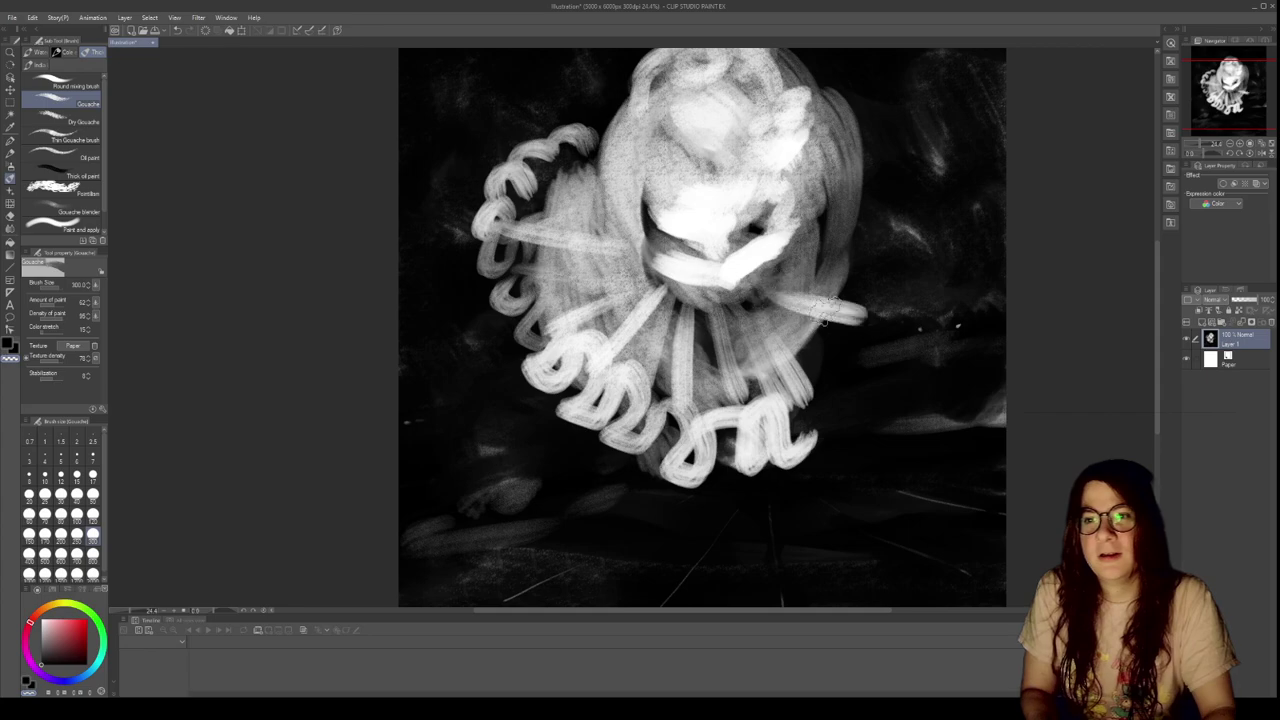
Brighten the left cheek and the area under the brow with white strokes
{"action": "left_click_drag", "start_coordinate": [782, 270], "coordinate": [706, 378]}
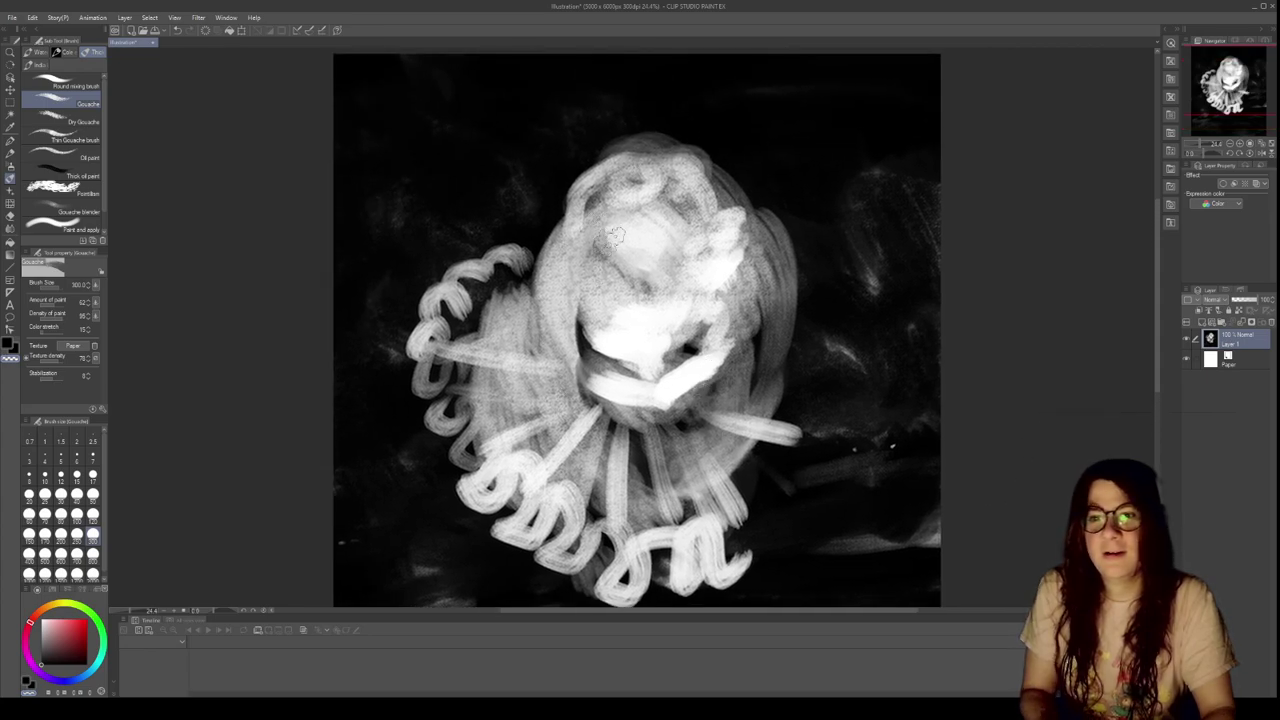
{"action": "mouse_move", "coordinate": [595, 340]}
{"action": "left_mouse_down"}
{"action": "mouse_move", "coordinate": [592, 270]}
{"action": "mouse_move", "coordinate": [595, 298]}
{"action": "mouse_move", "coordinate": [620, 240]}
{"action": "mouse_move", "coordinate": [613, 297]}
{"action": "left_mouse_up"}
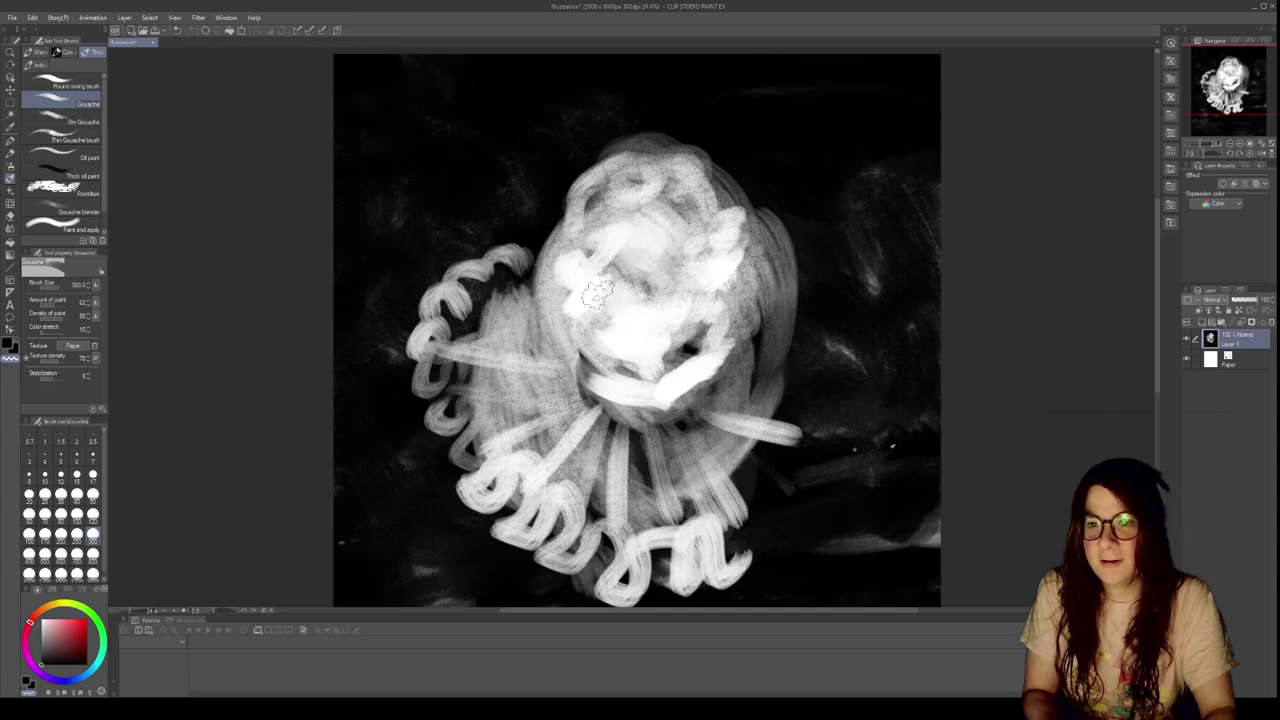
{"action": "scroll", "coordinate": [612, 305], "scroll_direction": "down", "scroll_amount": 5}
{"action": "scroll", "coordinate": [700, 320], "scroll_direction": "up", "scroll_amount": 4}
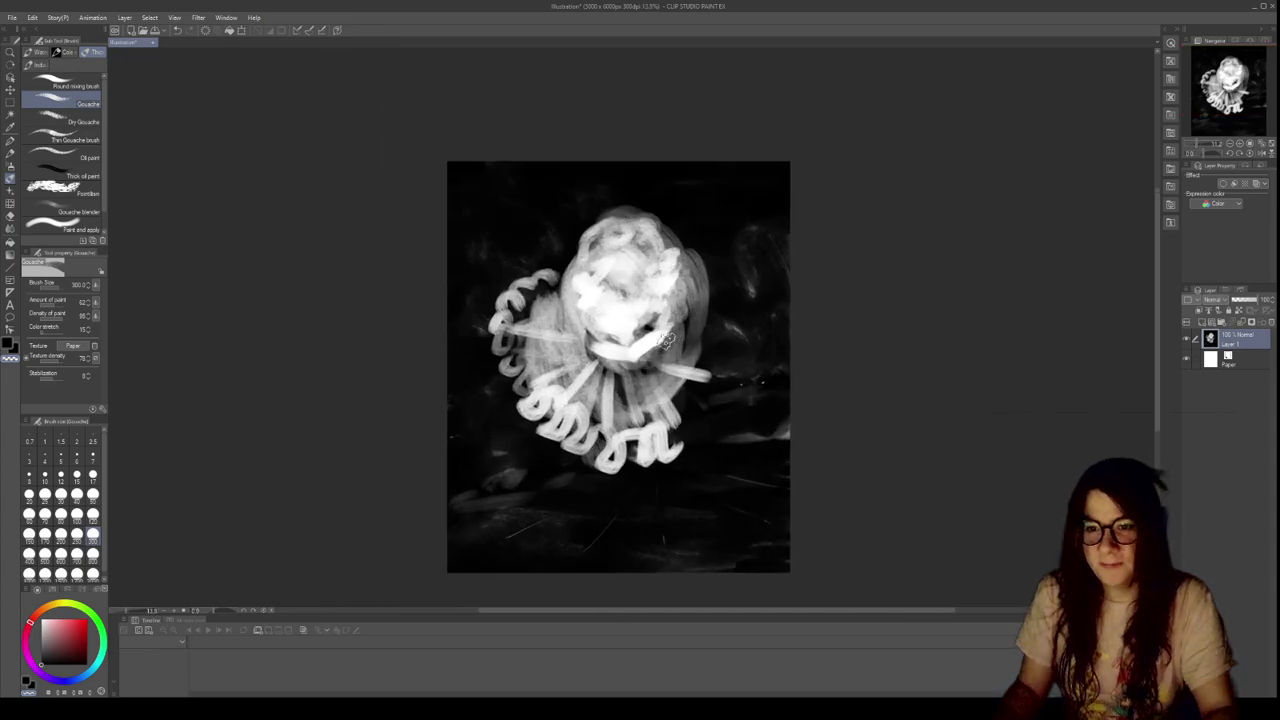
Paint a black grinning mouth across the lower face and add a row of small white teeth at size 25
{"action": "left_click_drag", "start_coordinate": [552, 301], "coordinate": [568, 345]}
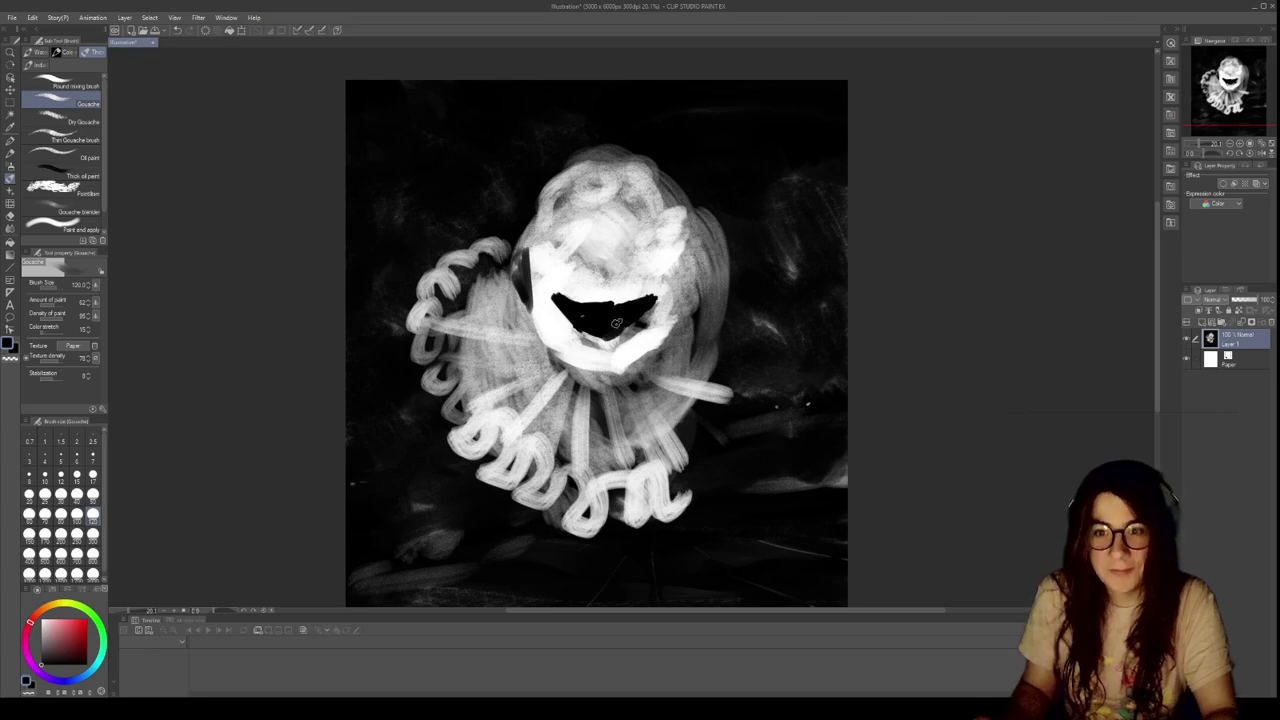
{"action": "scroll", "coordinate": [613, 238], "scroll_direction": "up", "scroll_amount": 5}
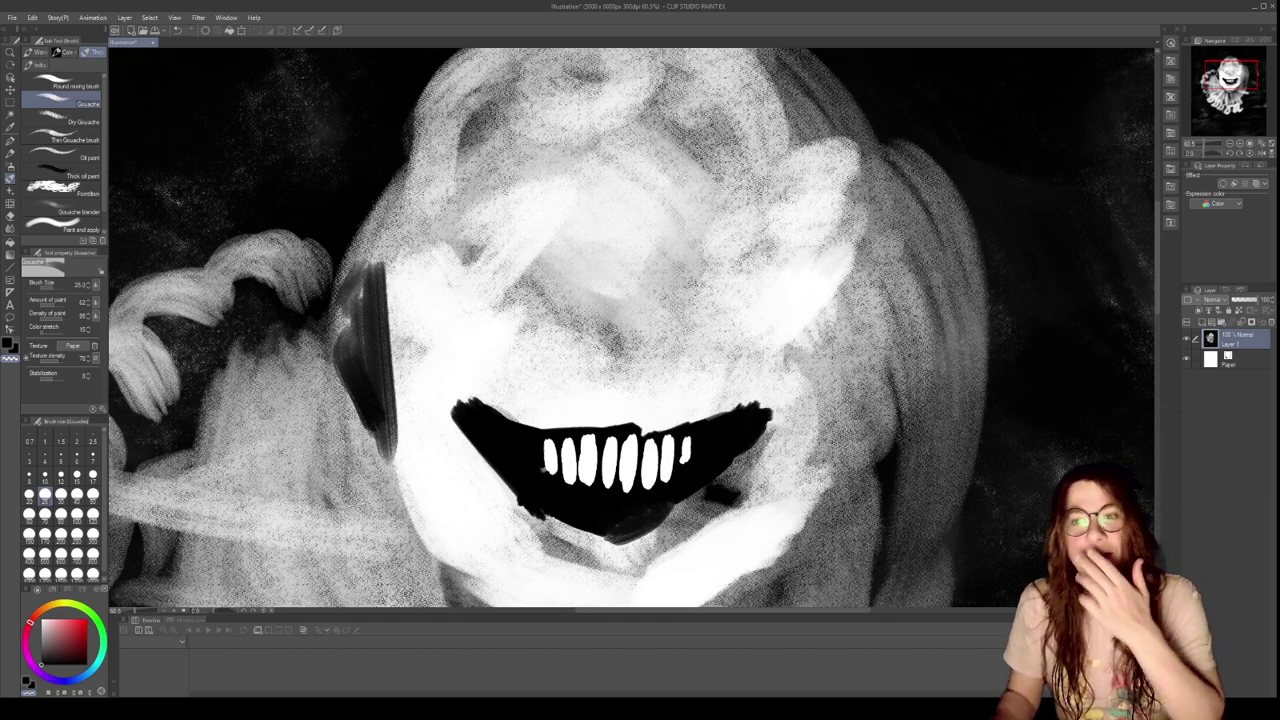
{"action": "scroll", "coordinate": [528, 329], "scroll_direction": "down", "scroll_amount": 5}
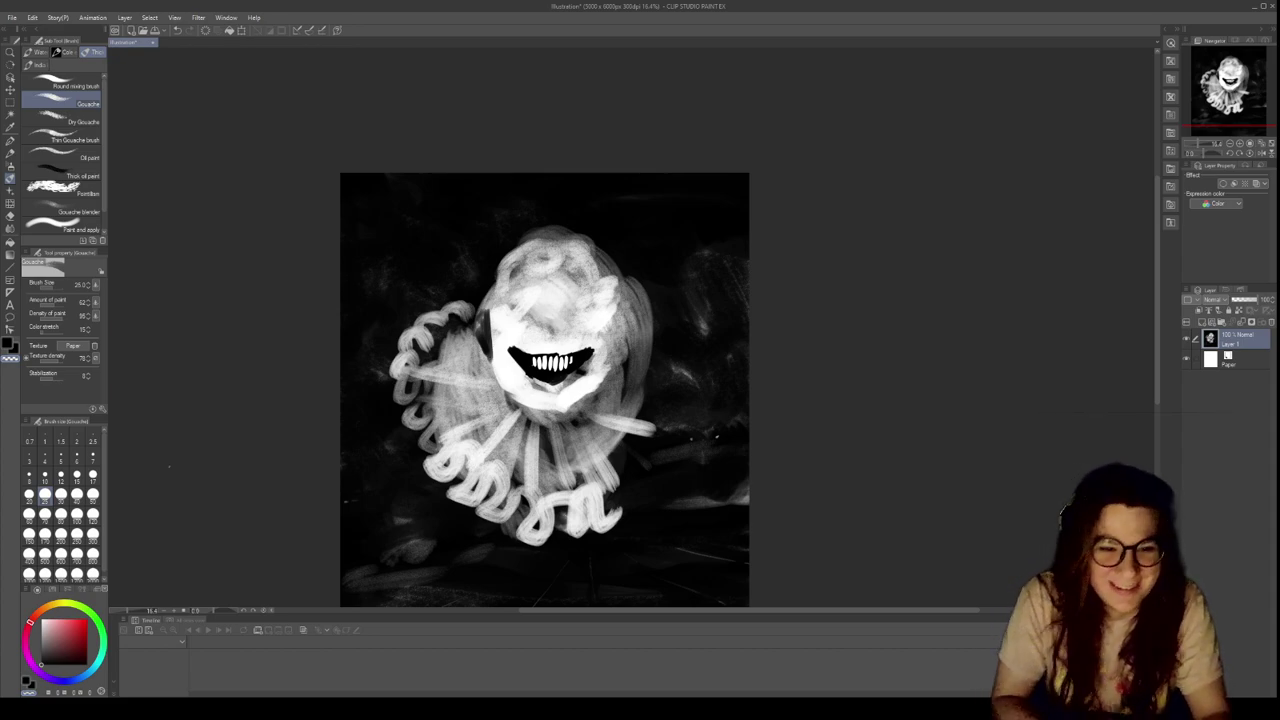
Fill the ruff with broad white radiating pleats at size 300 and cover its looped outer edge with black
{"action": "left_click", "coordinate": [93, 534]}
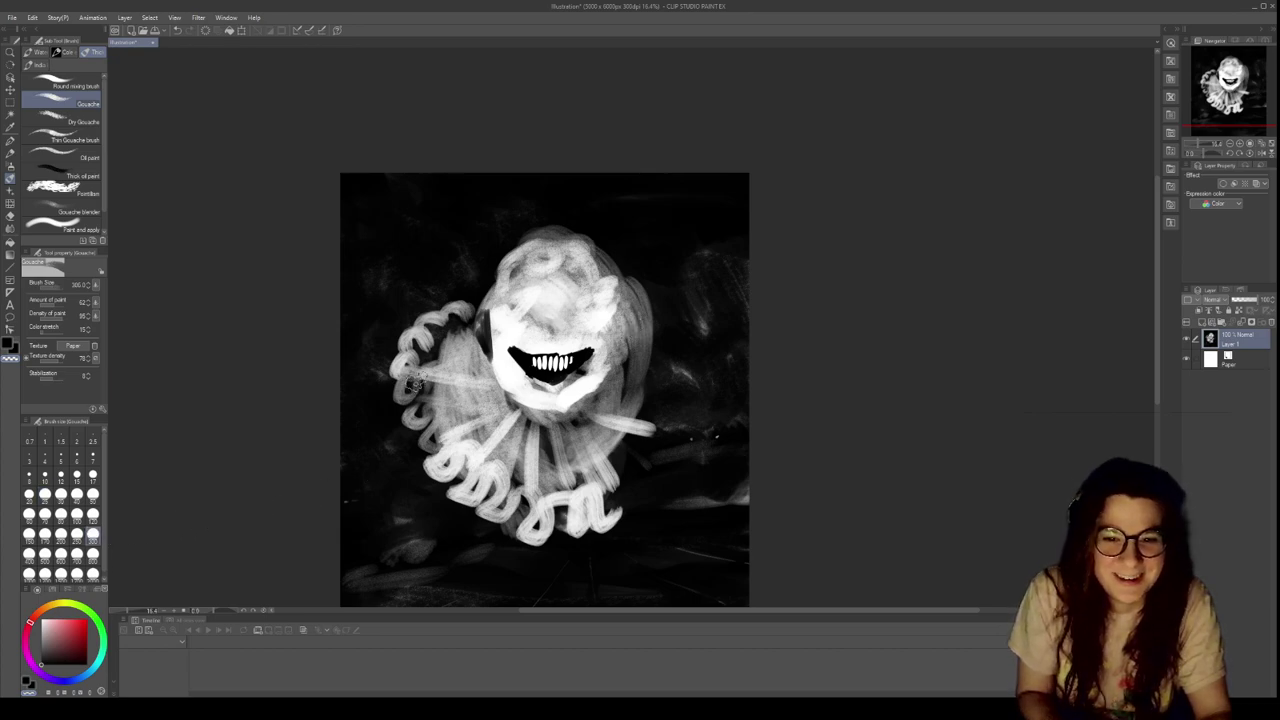
{"action": "mouse_move", "coordinate": [404, 392]}
{"action": "left_mouse_down"}
{"action": "mouse_move", "coordinate": [426, 455]}
{"action": "mouse_move", "coordinate": [513, 519]}
{"action": "mouse_move", "coordinate": [536, 523]}
{"action": "mouse_move", "coordinate": [494, 503]}
{"action": "mouse_move", "coordinate": [582, 517]}
{"action": "mouse_move", "coordinate": [517, 514]}
{"action": "mouse_move", "coordinate": [628, 496]}
{"action": "left_mouse_up"}
{"action": "left_click_drag", "start_coordinate": [458, 460], "coordinate": [560, 497]}
{"action": "mouse_move", "coordinate": [489, 473]}
{"action": "left_mouse_down"}
{"action": "mouse_move", "coordinate": [592, 494]}
{"action": "mouse_move", "coordinate": [560, 485]}
{"action": "mouse_move", "coordinate": [628, 482]}
{"action": "left_mouse_up"}
{"action": "mouse_move", "coordinate": [426, 456]}
{"action": "left_mouse_down"}
{"action": "mouse_move", "coordinate": [515, 524]}
{"action": "mouse_move", "coordinate": [541, 524]}
{"action": "mouse_move", "coordinate": [535, 534]}
{"action": "mouse_move", "coordinate": [616, 503]}
{"action": "left_mouse_up"}
{"action": "mouse_move", "coordinate": [400, 407]}
{"action": "left_mouse_down"}
{"action": "mouse_move", "coordinate": [391, 350]}
{"action": "mouse_move", "coordinate": [463, 298]}
{"action": "mouse_move", "coordinate": [441, 304]}
{"action": "mouse_move", "coordinate": [437, 360]}
{"action": "mouse_move", "coordinate": [472, 386]}
{"action": "mouse_move", "coordinate": [502, 381]}
{"action": "mouse_move", "coordinate": [419, 343]}
{"action": "mouse_move", "coordinate": [469, 371]}
{"action": "mouse_move", "coordinate": [473, 343]}
{"action": "mouse_move", "coordinate": [455, 323]}
{"action": "mouse_move", "coordinate": [472, 345]}
{"action": "mouse_move", "coordinate": [437, 423]}
{"action": "mouse_move", "coordinate": [417, 415]}
{"action": "mouse_move", "coordinate": [444, 401]}
{"action": "mouse_move", "coordinate": [440, 383]}
{"action": "mouse_move", "coordinate": [440, 396]}
{"action": "mouse_move", "coordinate": [509, 386]}
{"action": "mouse_move", "coordinate": [415, 408]}
{"action": "mouse_move", "coordinate": [513, 394]}
{"action": "mouse_move", "coordinate": [434, 422]}
{"action": "mouse_move", "coordinate": [458, 410]}
{"action": "mouse_move", "coordinate": [502, 438]}
{"action": "mouse_move", "coordinate": [515, 405]}
{"action": "mouse_move", "coordinate": [497, 448]}
{"action": "mouse_move", "coordinate": [474, 457]}
{"action": "mouse_move", "coordinate": [530, 418]}
{"action": "mouse_move", "coordinate": [538, 378]}
{"action": "left_mouse_up"}
Paint a black shadow along the jaw and two black eye sockets at size 120, then a wavy white trim on the ruff's lower-left edge
{"action": "left_click", "coordinate": [93, 494]}
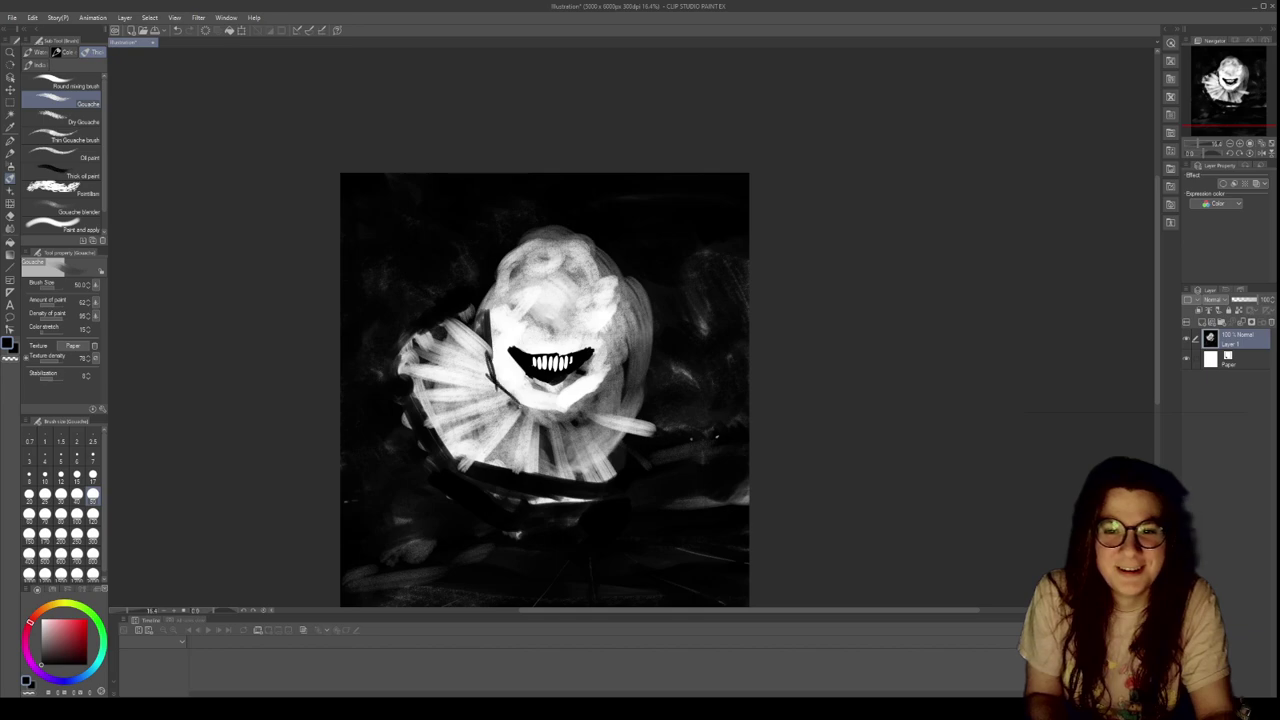
{"action": "left_click", "coordinate": [93, 514]}
{"action": "mouse_move", "coordinate": [483, 315]}
{"action": "left_mouse_down"}
{"action": "mouse_move", "coordinate": [497, 379]}
{"action": "mouse_move", "coordinate": [533, 417]}
{"action": "left_mouse_up"}
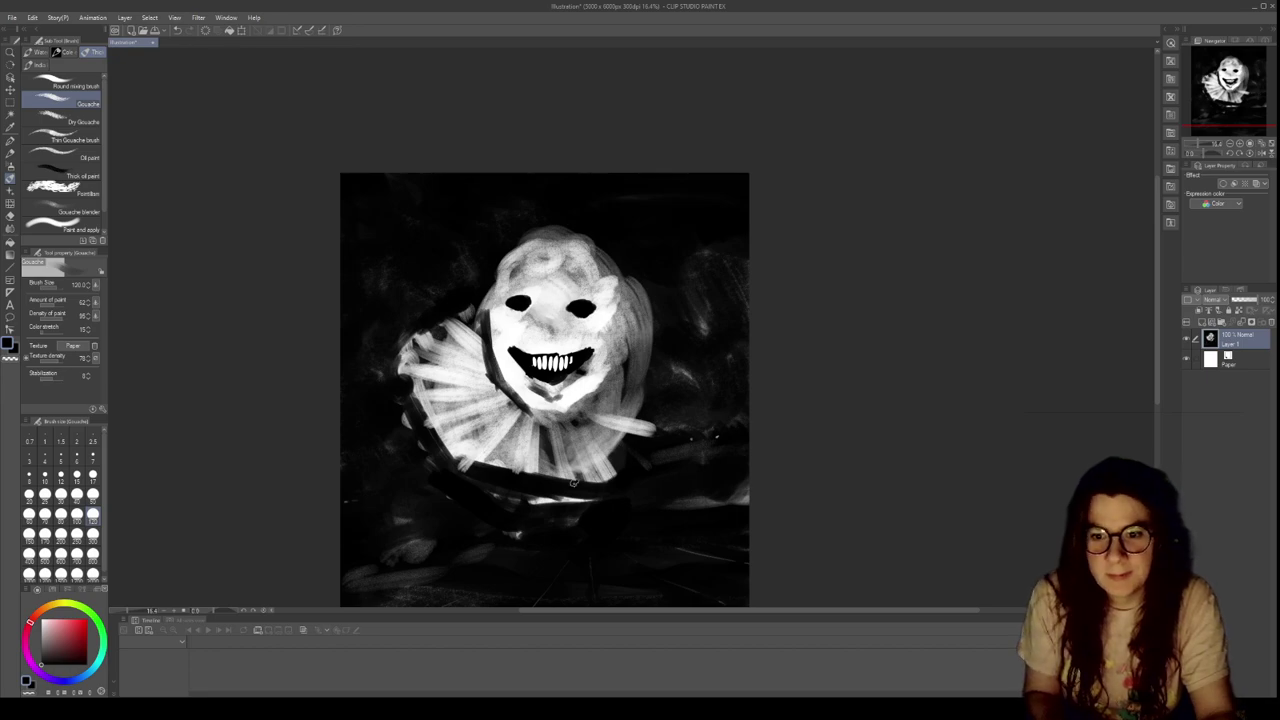
{"action": "mouse_move", "coordinate": [398, 386]}
{"action": "left_mouse_down"}
{"action": "mouse_move", "coordinate": [404, 372]}
{"action": "mouse_move", "coordinate": [394, 405]}
{"action": "mouse_move", "coordinate": [416, 398]}
{"action": "mouse_move", "coordinate": [403, 432]}
{"action": "mouse_move", "coordinate": [442, 458]}
{"action": "mouse_move", "coordinate": [432, 478]}
{"action": "mouse_move", "coordinate": [450, 466]}
{"action": "mouse_move", "coordinate": [478, 496]}
{"action": "mouse_move", "coordinate": [502, 470]}
{"action": "mouse_move", "coordinate": [508, 494]}
{"action": "left_mouse_up"}
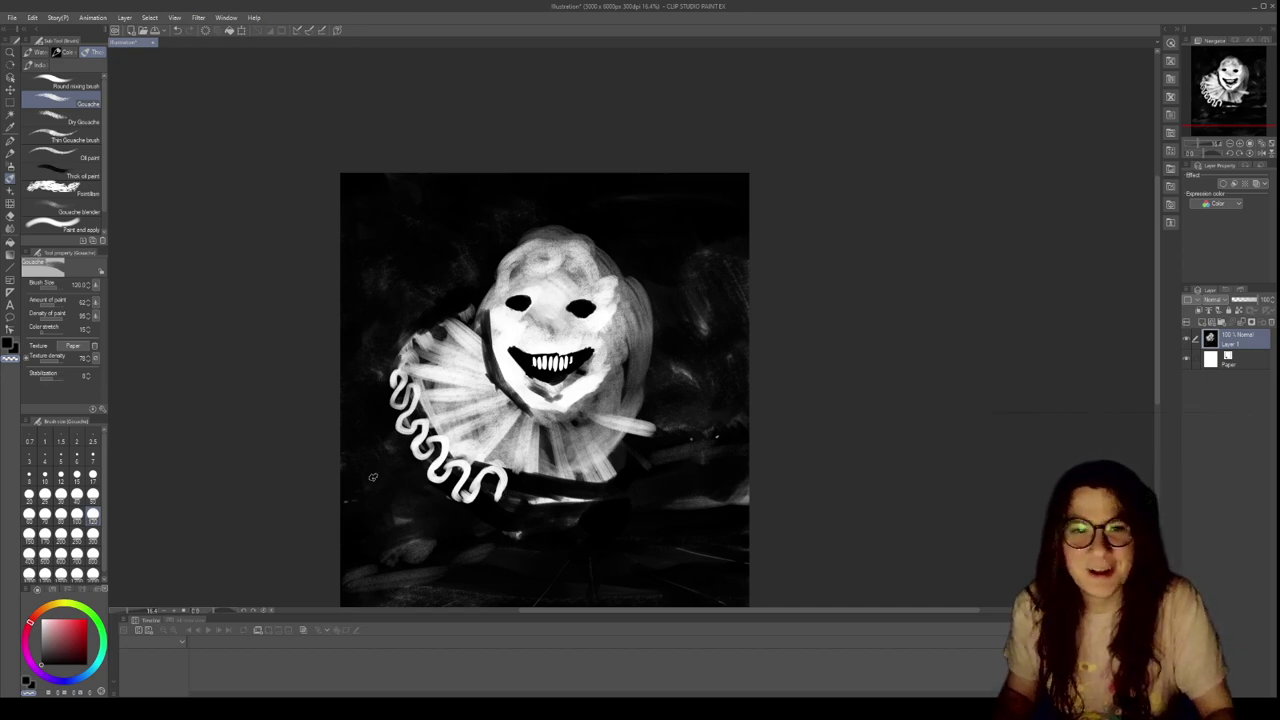
Scale the painted layer down proportionally and place it low on the canvas, leaving white margins above and on both sides
{"action": "left_click", "coordinate": [242, 30]}
{"action": "scroll", "coordinate": [617, 352], "scroll_direction": "down", "scroll_amount": 3}
{"action": "scroll", "coordinate": [617, 352], "scroll_direction": "up", "scroll_amount": 2}
{"action": "mouse_move", "coordinate": [651, 364]}
{"action": "left_mouse_down"}
{"action": "mouse_move", "coordinate": [651, 400]}
{"action": "mouse_move", "coordinate": [653, 358]}
{"action": "left_mouse_up"}
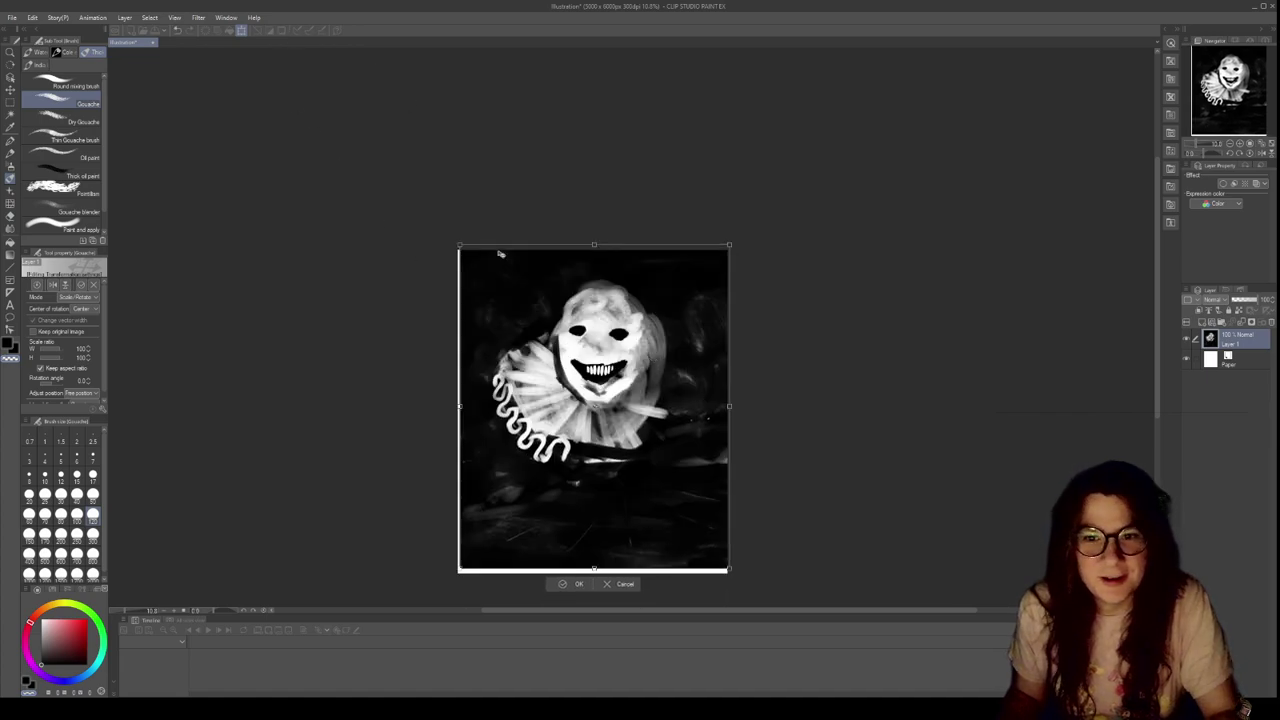
{"action": "left_click_drag", "start_coordinate": [460, 244], "coordinate": [498, 291]}
{"action": "left_click_drag", "start_coordinate": [630, 354], "coordinate": [602, 366]}
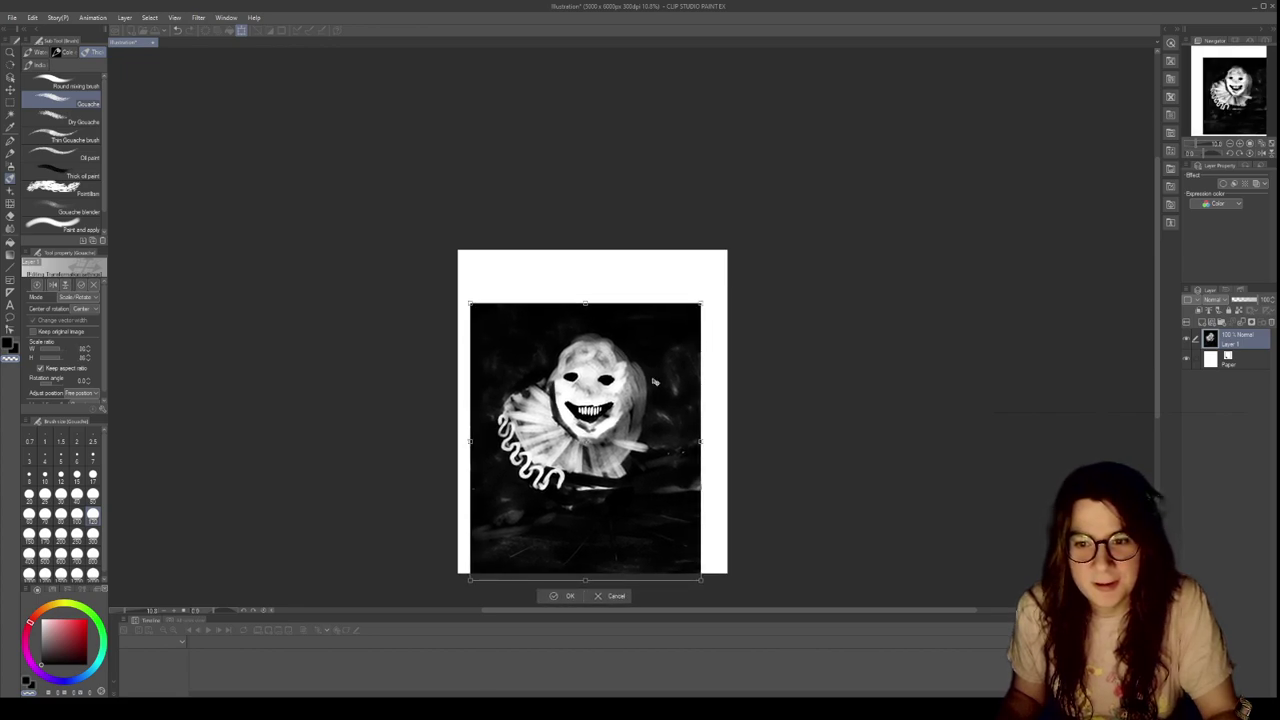
{"action": "scroll", "coordinate": [655, 382], "scroll_direction": "up", "scroll_amount": 2}
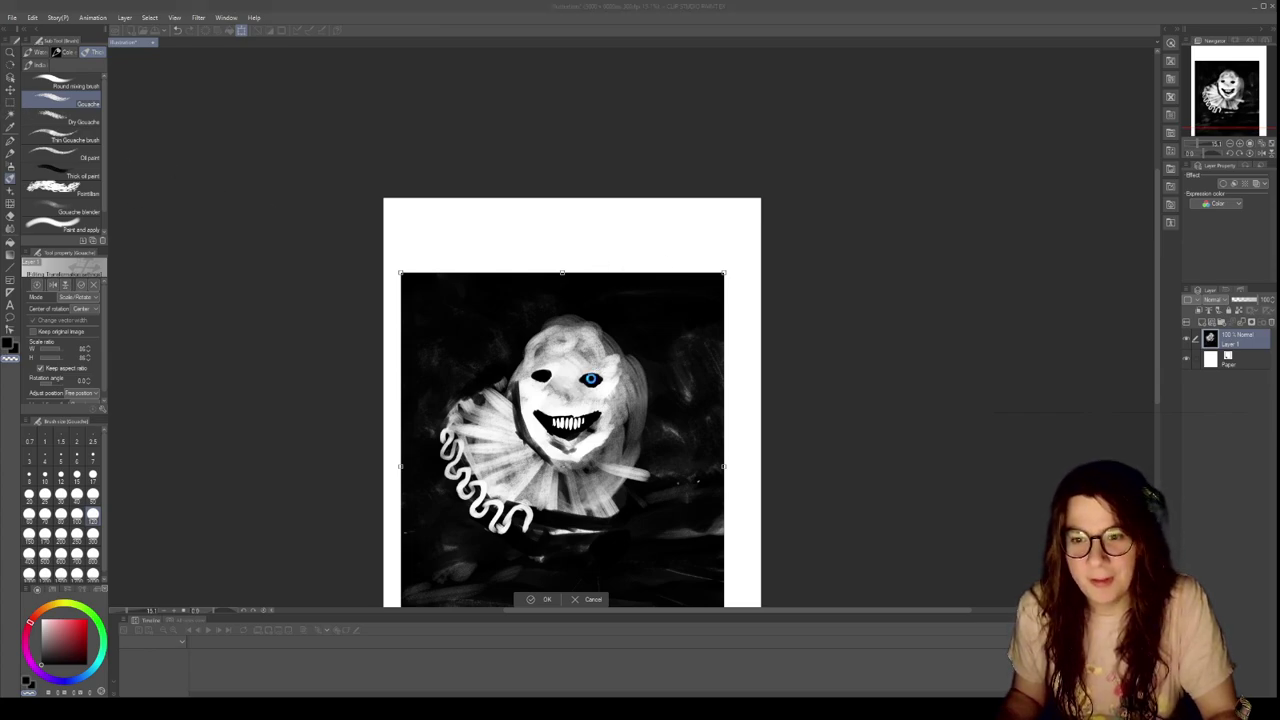
{"action": "key", "text": "Return"}
{"action": "scroll", "coordinate": [591, 379], "scroll_direction": "down", "scroll_amount": 1}
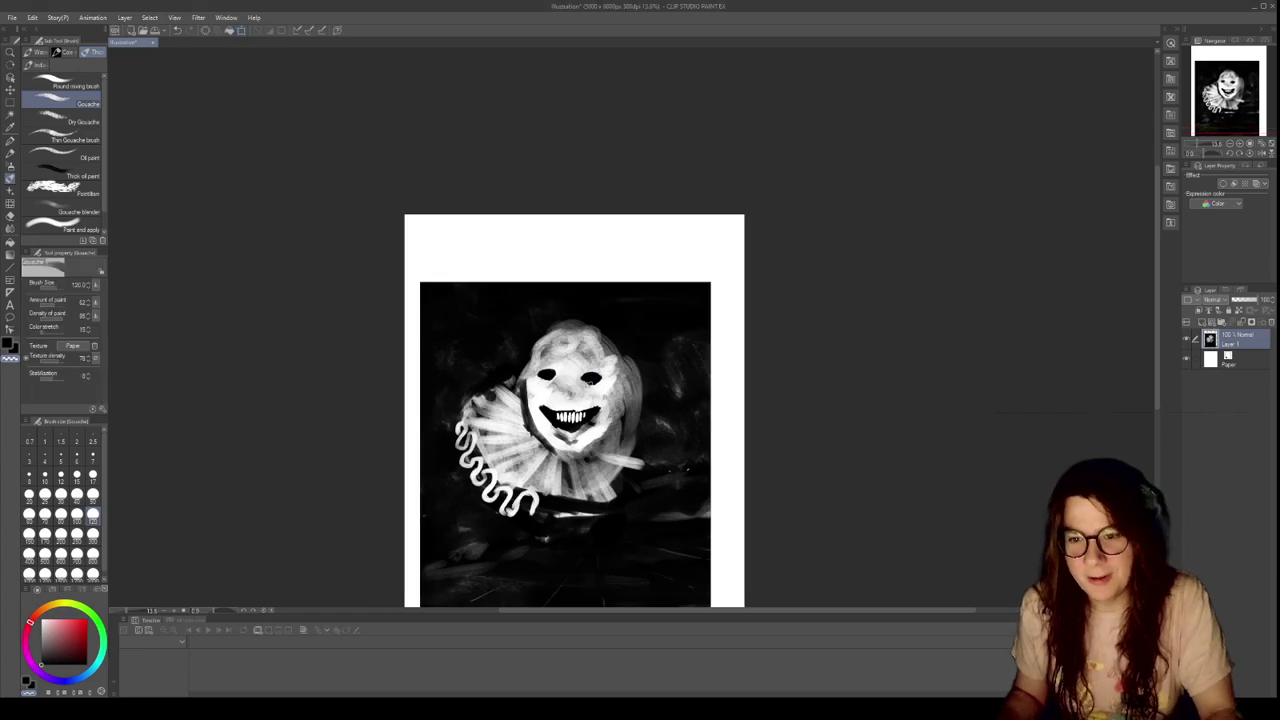
Cover the white margins above and to the left of the painting with black strokes at brush size 800
{"action": "scroll", "coordinate": [590, 382], "scroll_direction": "down", "scroll_amount": 3}
{"action": "scroll", "coordinate": [592, 400], "scroll_direction": "up", "scroll_amount": 2}
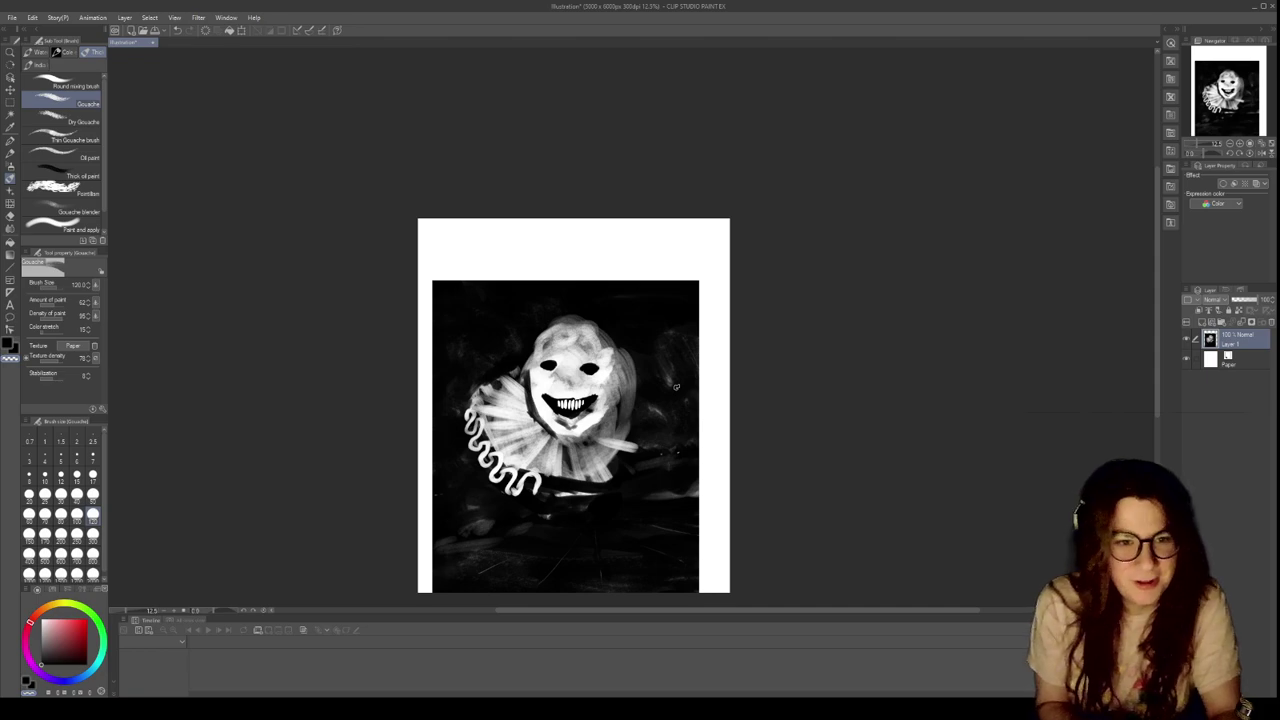
{"action": "left_click", "coordinate": [92, 553]}
{"action": "mouse_move", "coordinate": [436, 485]}
{"action": "left_mouse_down"}
{"action": "mouse_move", "coordinate": [423, 595]}
{"action": "mouse_move", "coordinate": [435, 538]}
{"action": "mouse_move", "coordinate": [422, 433]}
{"action": "mouse_move", "coordinate": [450, 594]}
{"action": "mouse_move", "coordinate": [449, 456]}
{"action": "mouse_move", "coordinate": [444, 490]}
{"action": "mouse_move", "coordinate": [427, 448]}
{"action": "mouse_move", "coordinate": [415, 254]}
{"action": "mouse_move", "coordinate": [416, 456]}
{"action": "mouse_move", "coordinate": [428, 238]}
{"action": "mouse_move", "coordinate": [475, 236]}
{"action": "mouse_move", "coordinate": [520, 262]}
{"action": "mouse_move", "coordinate": [438, 262]}
{"action": "mouse_move", "coordinate": [480, 265]}
{"action": "mouse_move", "coordinate": [442, 265]}
{"action": "mouse_move", "coordinate": [460, 268]}
{"action": "mouse_move", "coordinate": [438, 267]}
{"action": "mouse_move", "coordinate": [563, 264]}
{"action": "mouse_move", "coordinate": [652, 240]}
{"action": "mouse_move", "coordinate": [465, 233]}
{"action": "mouse_move", "coordinate": [412, 267]}
{"action": "mouse_move", "coordinate": [522, 268]}
{"action": "mouse_move", "coordinate": [405, 228]}
{"action": "mouse_move", "coordinate": [604, 232]}
{"action": "mouse_move", "coordinate": [439, 239]}
{"action": "mouse_move", "coordinate": [610, 244]}
{"action": "mouse_move", "coordinate": [463, 255]}
{"action": "mouse_move", "coordinate": [555, 262]}
{"action": "mouse_move", "coordinate": [478, 265]}
{"action": "mouse_move", "coordinate": [593, 260]}
{"action": "mouse_move", "coordinate": [567, 242]}
{"action": "mouse_move", "coordinate": [475, 237]}
{"action": "mouse_move", "coordinate": [543, 232]}
{"action": "mouse_move", "coordinate": [496, 225]}
{"action": "mouse_move", "coordinate": [507, 224]}
{"action": "mouse_move", "coordinate": [600, 228]}
{"action": "mouse_move", "coordinate": [525, 250]}
{"action": "mouse_move", "coordinate": [680, 248]}
{"action": "mouse_move", "coordinate": [543, 270]}
{"action": "mouse_move", "coordinate": [732, 250]}
{"action": "left_mouse_up"}
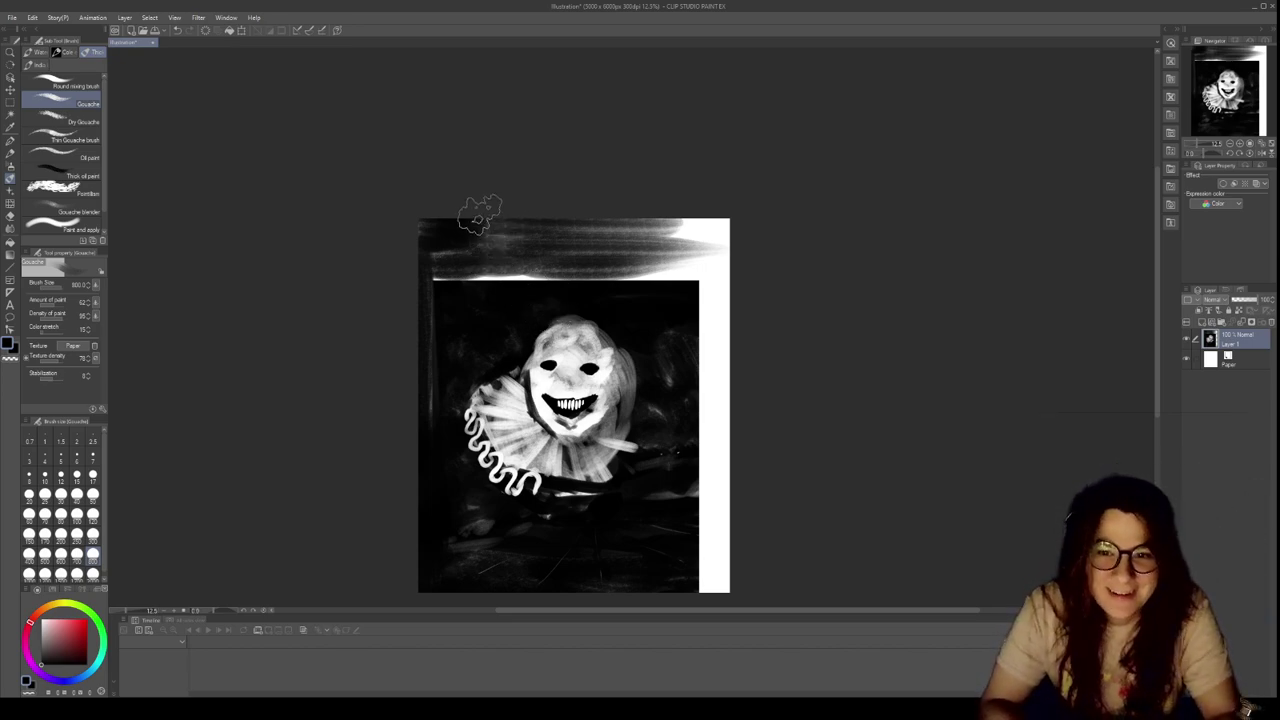
{"action": "mouse_move", "coordinate": [504, 224]}
{"action": "left_mouse_down"}
{"action": "mouse_move", "coordinate": [509, 262]}
{"action": "mouse_move", "coordinate": [561, 221]}
{"action": "mouse_move", "coordinate": [574, 266]}
{"action": "mouse_move", "coordinate": [589, 243]}
{"action": "mouse_move", "coordinate": [650, 256]}
{"action": "mouse_move", "coordinate": [698, 204]}
{"action": "mouse_move", "coordinate": [704, 225]}
{"action": "mouse_move", "coordinate": [647, 268]}
{"action": "mouse_move", "coordinate": [705, 265]}
{"action": "mouse_move", "coordinate": [691, 278]}
{"action": "mouse_move", "coordinate": [729, 227]}
{"action": "mouse_move", "coordinate": [717, 250]}
{"action": "mouse_move", "coordinate": [712, 227]}
{"action": "mouse_move", "coordinate": [720, 328]}
{"action": "mouse_move", "coordinate": [725, 282]}
{"action": "left_mouse_up"}
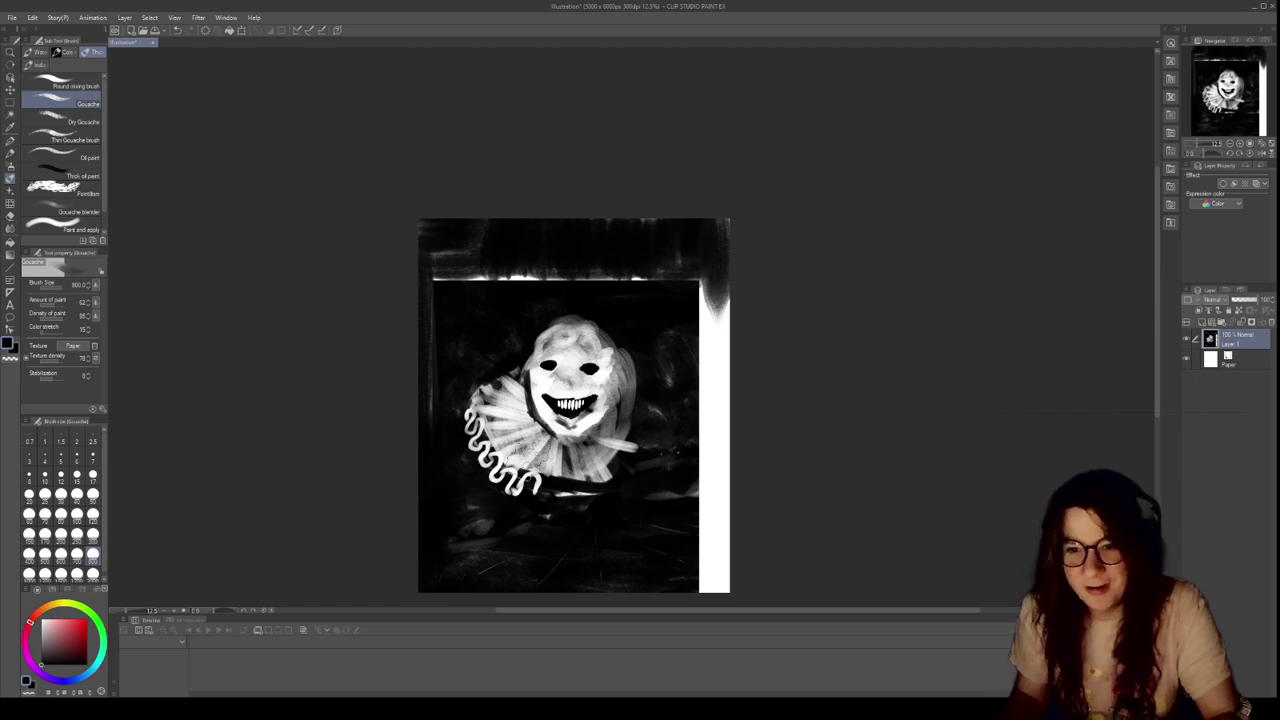
Paint a narrow black triangular nose between the eyes and the mouth at brush size 50
{"action": "scroll", "coordinate": [547, 460], "scroll_direction": "up", "scroll_amount": 3}
{"action": "scroll", "coordinate": [685, 360], "scroll_direction": "up", "scroll_amount": 1}
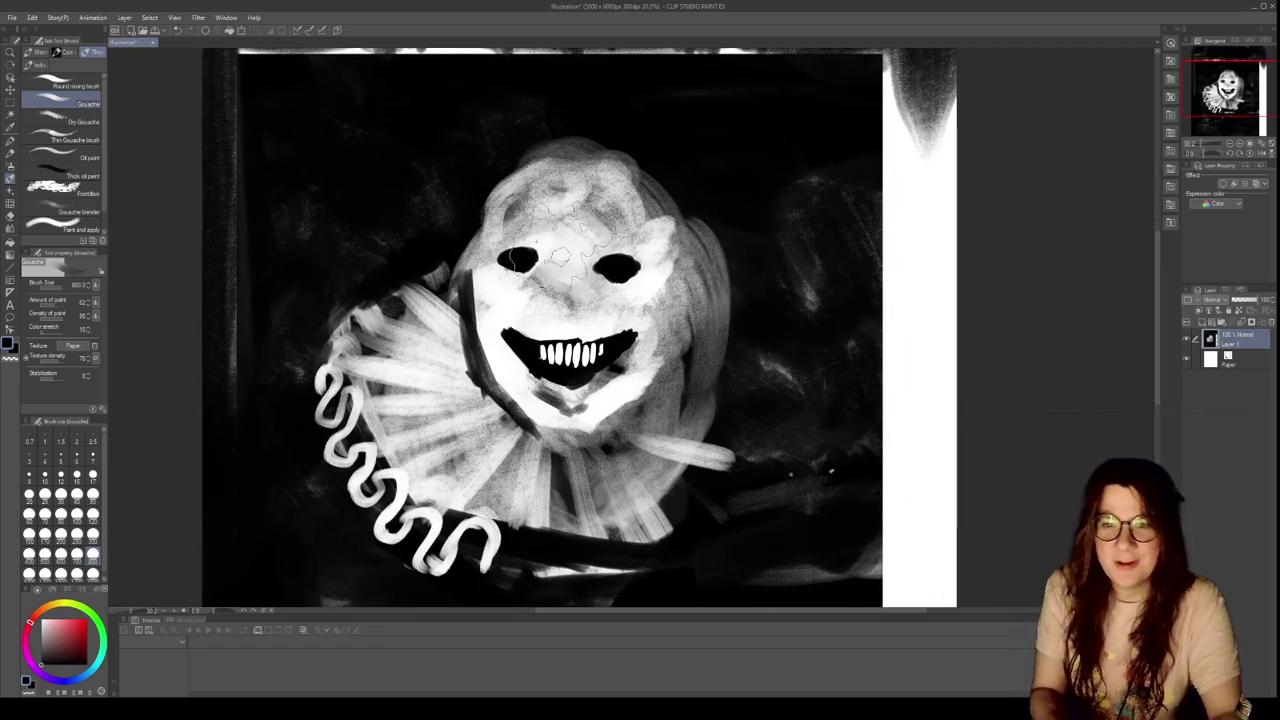
{"action": "left_click", "coordinate": [93, 494]}
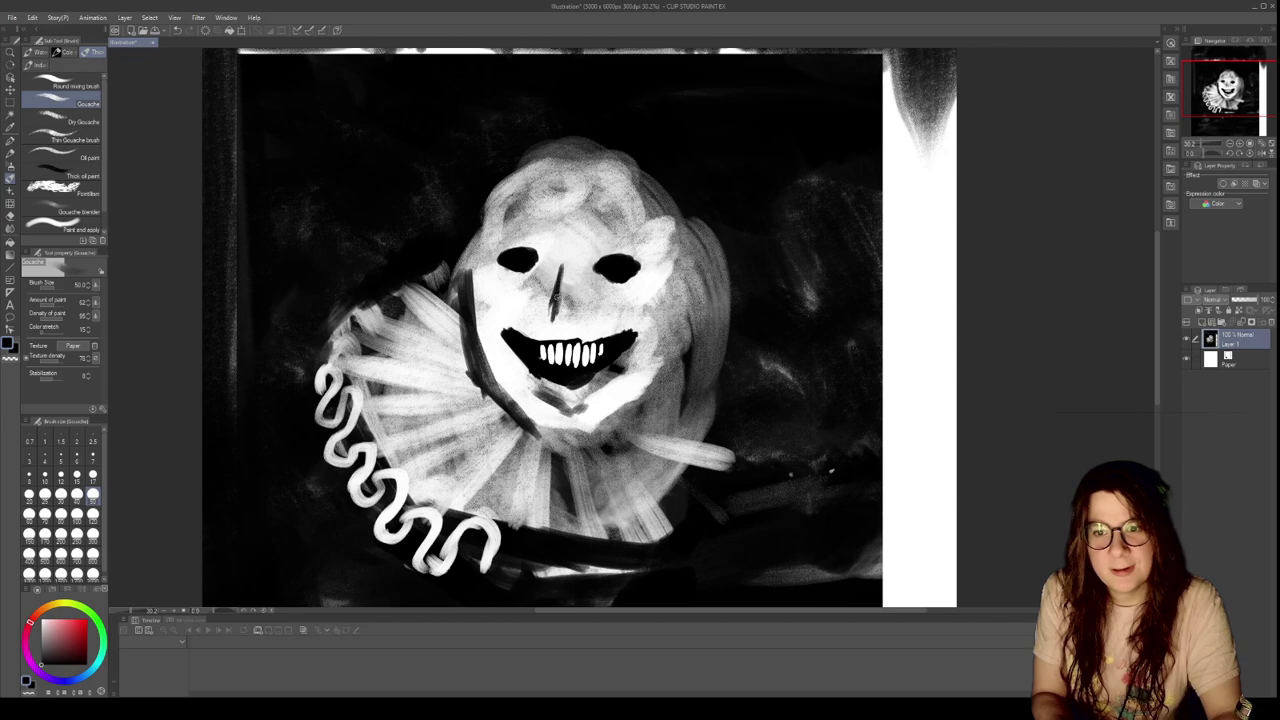
{"action": "left_click_drag", "start_coordinate": [564, 266], "coordinate": [579, 316]}
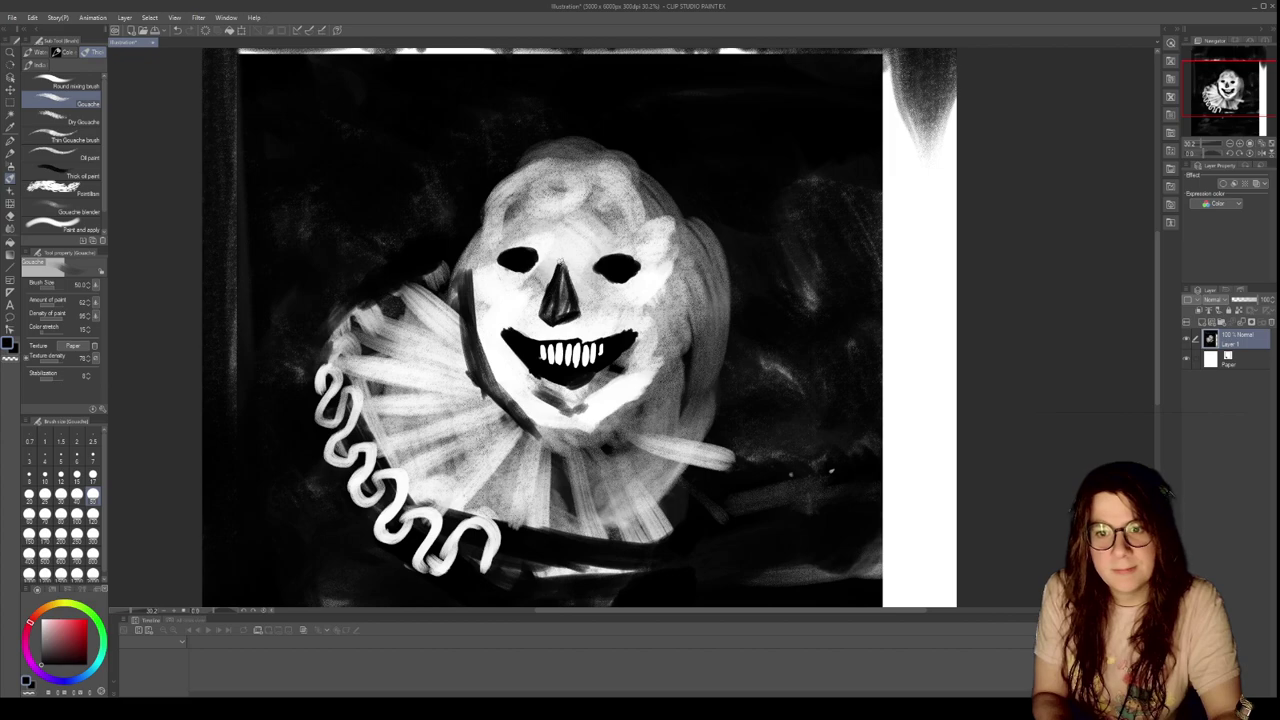
Add small black and white crease marks on the cheek just above the right corner of the grin
{"action": "key", "text": "c"}
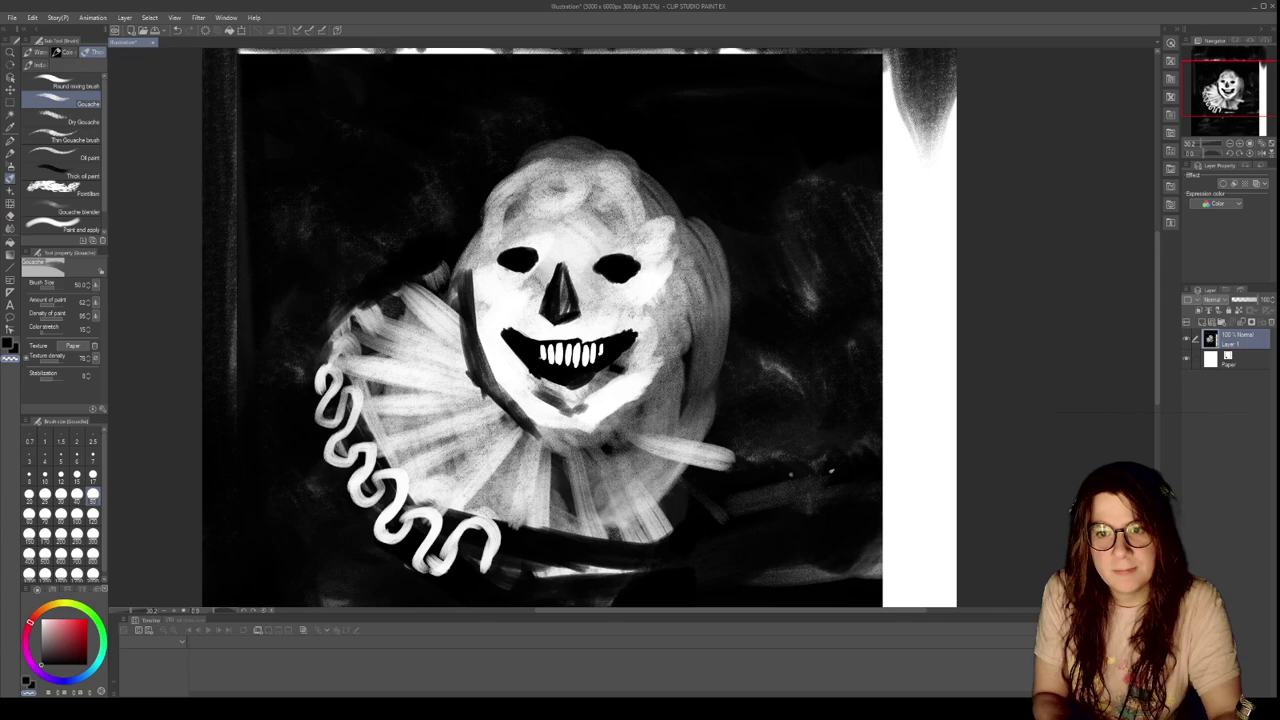
{"action": "key", "text": "c"}
{"action": "left_click_drag", "start_coordinate": [621, 308], "coordinate": [644, 324]}
{"action": "left_click_drag", "start_coordinate": [627, 293], "coordinate": [639, 318]}
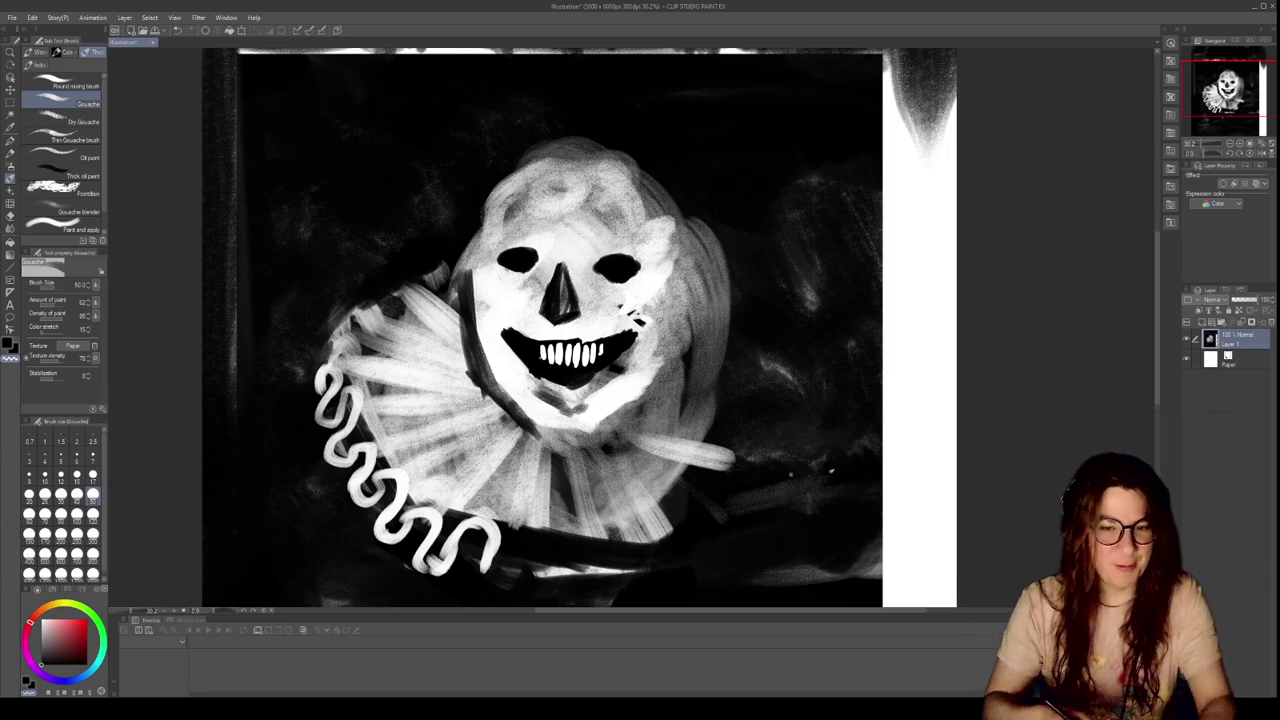
Trim the ruff's left edge with black at size 120 and hatch dark strokes across its upper-left pleats
{"action": "left_click", "coordinate": [92, 514]}
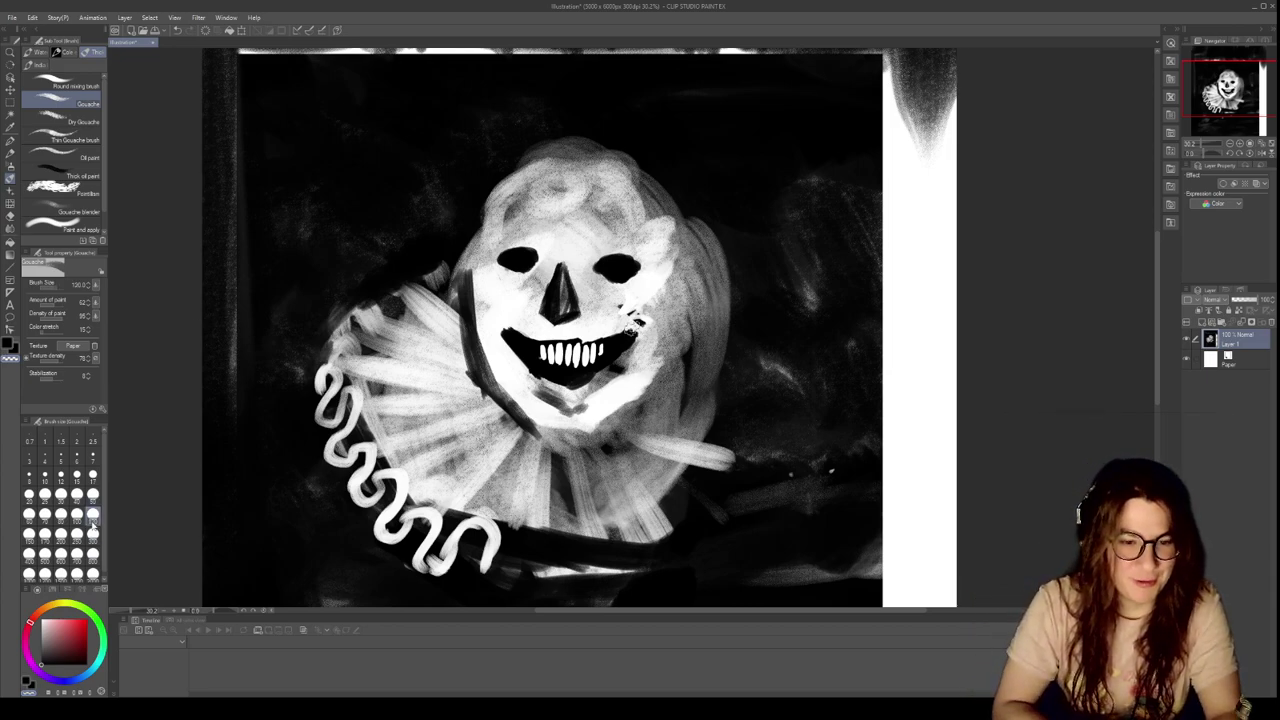
{"action": "left_click", "coordinate": [92, 521]}
{"action": "mouse_move", "coordinate": [331, 326]}
{"action": "left_mouse_down"}
{"action": "mouse_move", "coordinate": [335, 388]}
{"action": "mouse_move", "coordinate": [343, 331]}
{"action": "mouse_move", "coordinate": [330, 408]}
{"action": "mouse_move", "coordinate": [316, 365]}
{"action": "mouse_move", "coordinate": [318, 427]}
{"action": "mouse_move", "coordinate": [333, 416]}
{"action": "mouse_move", "coordinate": [342, 495]}
{"action": "left_mouse_up"}
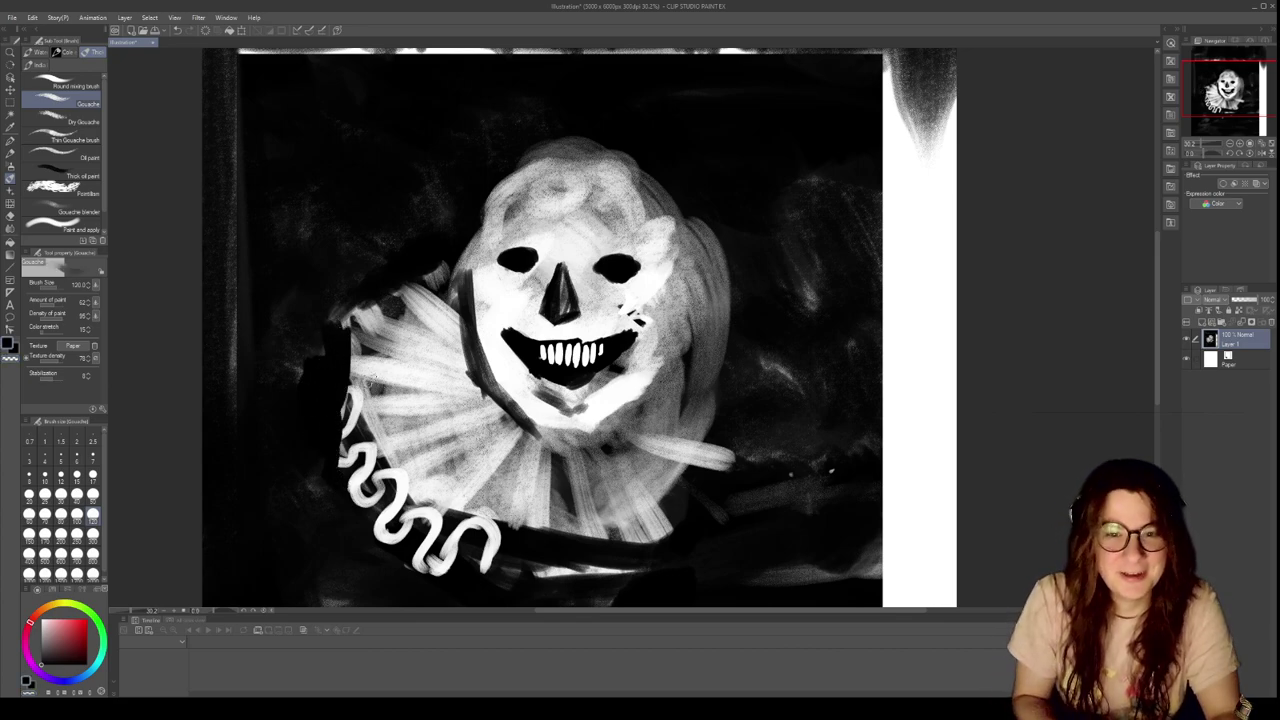
{"action": "mouse_move", "coordinate": [370, 420]}
{"action": "left_mouse_down"}
{"action": "mouse_move", "coordinate": [372, 386]}
{"action": "mouse_move", "coordinate": [422, 420]}
{"action": "mouse_move", "coordinate": [445, 408]}
{"action": "mouse_move", "coordinate": [385, 402]}
{"action": "mouse_move", "coordinate": [379, 418]}
{"action": "mouse_move", "coordinate": [360, 392]}
{"action": "mouse_move", "coordinate": [363, 414]}
{"action": "mouse_move", "coordinate": [418, 415]}
{"action": "mouse_move", "coordinate": [363, 363]}
{"action": "mouse_move", "coordinate": [344, 378]}
{"action": "mouse_move", "coordinate": [351, 357]}
{"action": "mouse_move", "coordinate": [337, 381]}
{"action": "mouse_move", "coordinate": [363, 355]}
{"action": "mouse_move", "coordinate": [376, 377]}
{"action": "mouse_move", "coordinate": [412, 367]}
{"action": "mouse_move", "coordinate": [445, 380]}
{"action": "mouse_move", "coordinate": [387, 464]}
{"action": "mouse_move", "coordinate": [383, 442]}
{"action": "mouse_move", "coordinate": [390, 460]}
{"action": "mouse_move", "coordinate": [516, 400]}
{"action": "left_mouse_up"}
{"action": "key", "text": "c"}
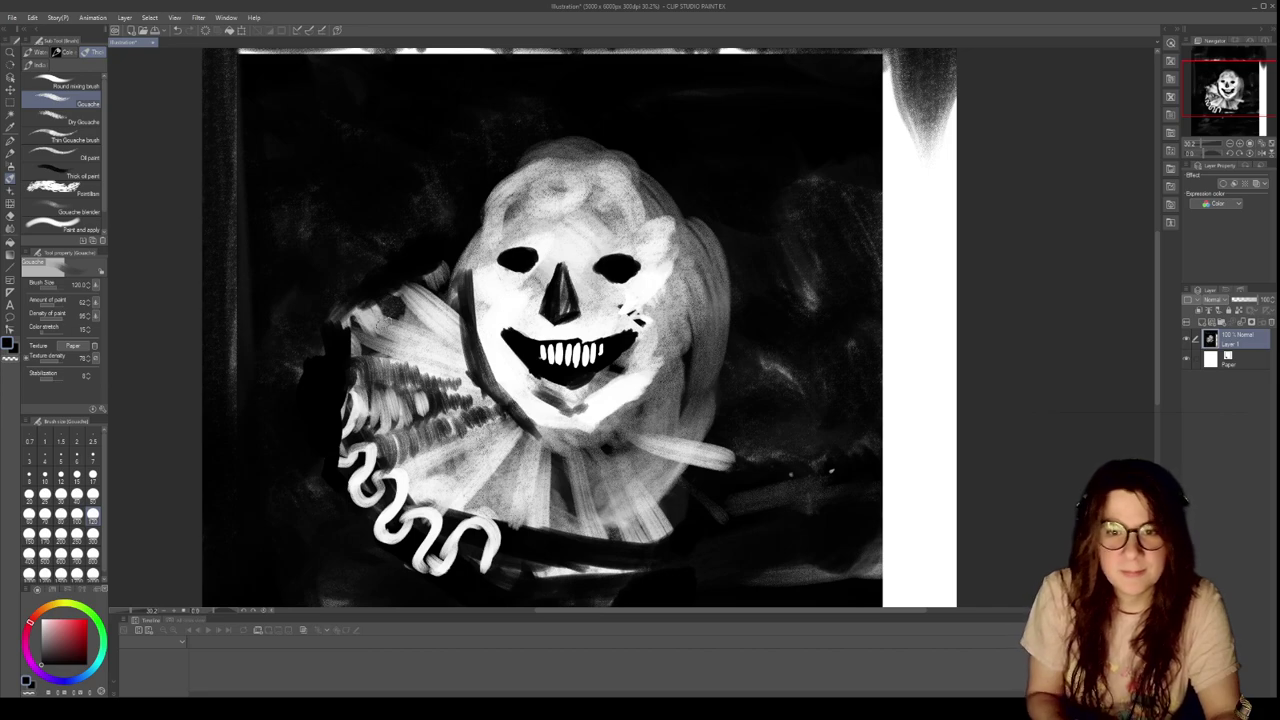
{"action": "mouse_move", "coordinate": [364, 348]}
{"action": "left_mouse_down"}
{"action": "mouse_move", "coordinate": [386, 318]}
{"action": "mouse_move", "coordinate": [396, 346]}
{"action": "mouse_move", "coordinate": [408, 334]}
{"action": "mouse_move", "coordinate": [446, 366]}
{"action": "mouse_move", "coordinate": [472, 362]}
{"action": "left_mouse_up"}
{"action": "mouse_move", "coordinate": [400, 318]}
{"action": "left_mouse_down"}
{"action": "mouse_move", "coordinate": [414, 292]}
{"action": "mouse_move", "coordinate": [410, 322]}
{"action": "mouse_move", "coordinate": [436, 306]}
{"action": "mouse_move", "coordinate": [480, 354]}
{"action": "left_mouse_up"}
Draw black fold lines between the ruff's upper-left pleats at size 50 and repaint the upper end of the wavy white trim
{"action": "left_click", "coordinate": [93, 494]}
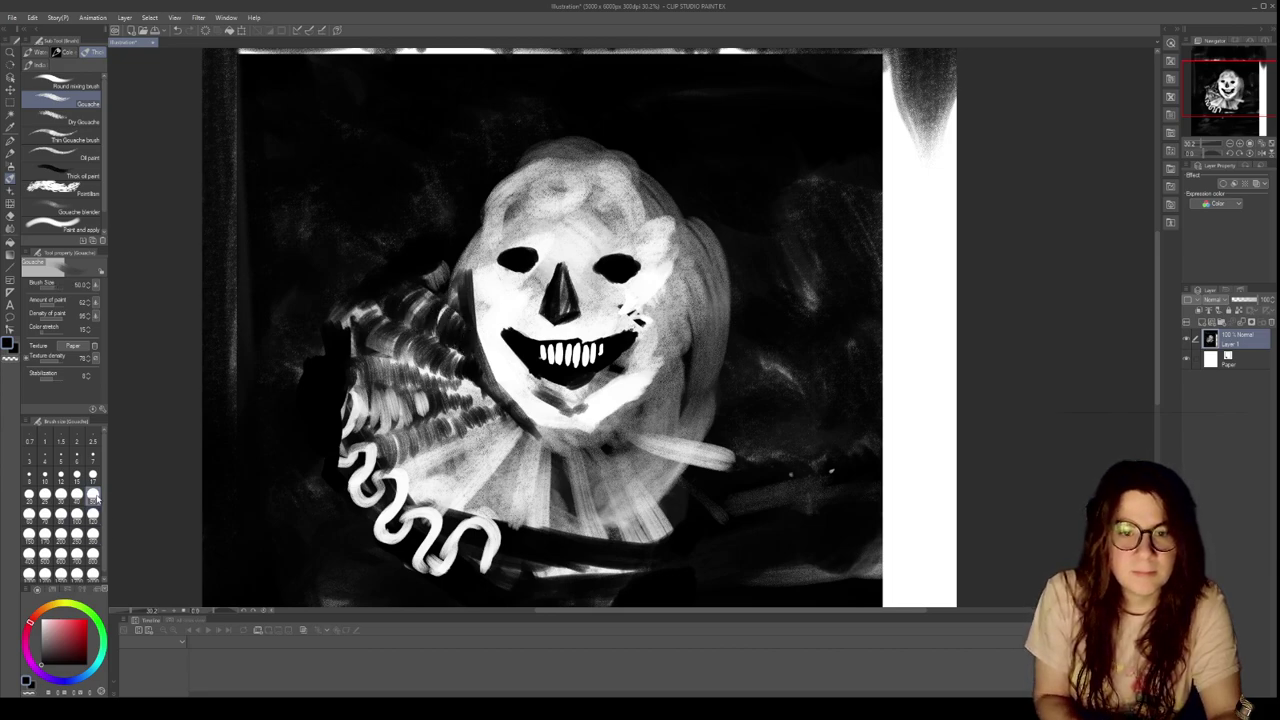
{"action": "mouse_move", "coordinate": [349, 434]}
{"action": "left_mouse_down"}
{"action": "mouse_move", "coordinate": [354, 397]}
{"action": "mouse_move", "coordinate": [343, 417]}
{"action": "mouse_move", "coordinate": [356, 430]}
{"action": "mouse_move", "coordinate": [484, 403]}
{"action": "left_mouse_up"}
{"action": "mouse_move", "coordinate": [348, 390]}
{"action": "left_mouse_down"}
{"action": "mouse_move", "coordinate": [480, 384]}
{"action": "mouse_move", "coordinate": [470, 388]}
{"action": "left_mouse_up"}
{"action": "left_click_drag", "start_coordinate": [342, 354], "coordinate": [476, 362]}
{"action": "left_click_drag", "start_coordinate": [358, 308], "coordinate": [478, 358]}
{"action": "mouse_move", "coordinate": [404, 322]}
{"action": "left_mouse_down"}
{"action": "mouse_move", "coordinate": [438, 336]}
{"action": "mouse_move", "coordinate": [420, 298]}
{"action": "mouse_move", "coordinate": [461, 324]}
{"action": "left_mouse_up"}
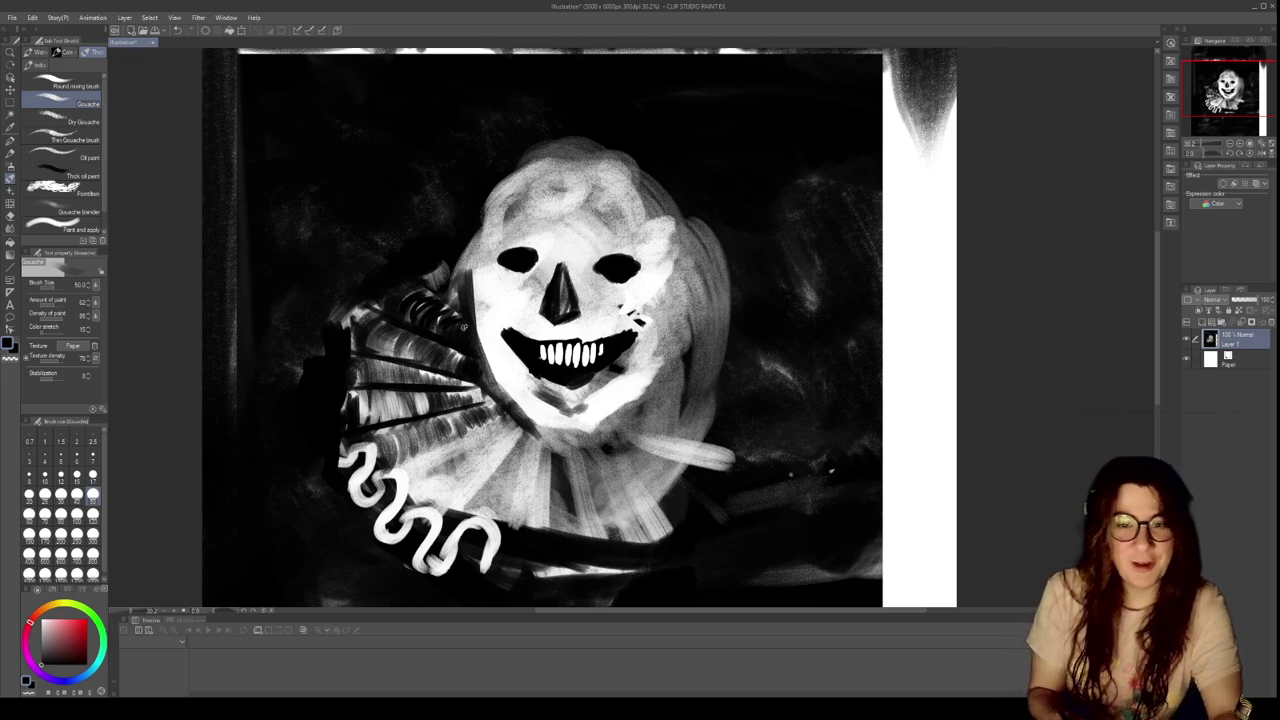
{"action": "mouse_move", "coordinate": [342, 396]}
{"action": "left_mouse_down"}
{"action": "mouse_move", "coordinate": [335, 452]}
{"action": "mouse_move", "coordinate": [360, 440]}
{"action": "mouse_move", "coordinate": [370, 463]}
{"action": "mouse_move", "coordinate": [355, 465]}
{"action": "mouse_move", "coordinate": [358, 448]}
{"action": "mouse_move", "coordinate": [365, 460]}
{"action": "left_mouse_up"}
{"action": "key", "text": "c"}
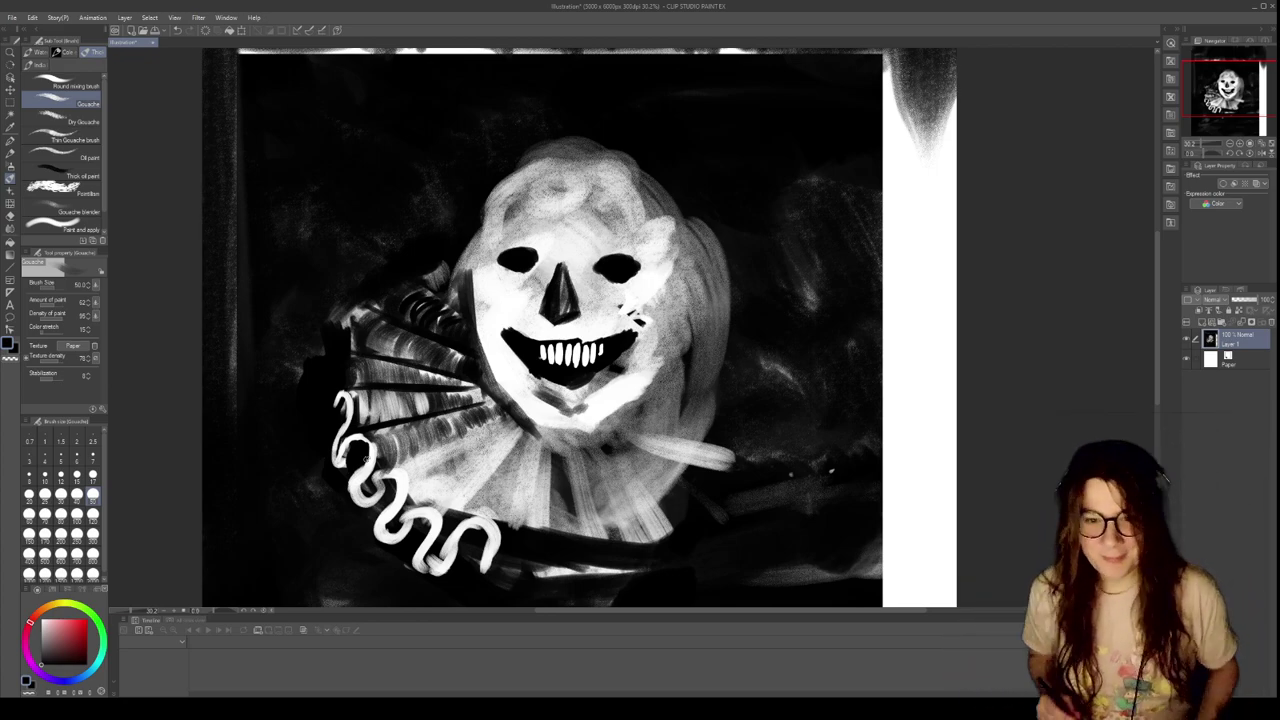
Darken the fold above the ruff's lower-left pleats and extend the looping white trim up along its upper-left edge at size 50
{"action": "left_click_drag", "start_coordinate": [372, 475], "coordinate": [498, 402]}
{"action": "key", "text": "c"}
{"action": "key", "text": "c"}
{"action": "mouse_move", "coordinate": [340, 366]}
{"action": "left_mouse_down"}
{"action": "mouse_move", "coordinate": [335, 426]}
{"action": "mouse_move", "coordinate": [342, 331]}
{"action": "mouse_move", "coordinate": [345, 352]}
{"action": "mouse_move", "coordinate": [348, 329]}
{"action": "mouse_move", "coordinate": [410, 327]}
{"action": "mouse_move", "coordinate": [365, 334]}
{"action": "mouse_move", "coordinate": [374, 323]}
{"action": "mouse_move", "coordinate": [343, 341]}
{"action": "mouse_move", "coordinate": [356, 313]}
{"action": "mouse_move", "coordinate": [399, 321]}
{"action": "mouse_move", "coordinate": [386, 303]}
{"action": "mouse_move", "coordinate": [420, 294]}
{"action": "left_mouse_up"}
{"action": "key", "text": "c"}
{"action": "key", "text": "c"}
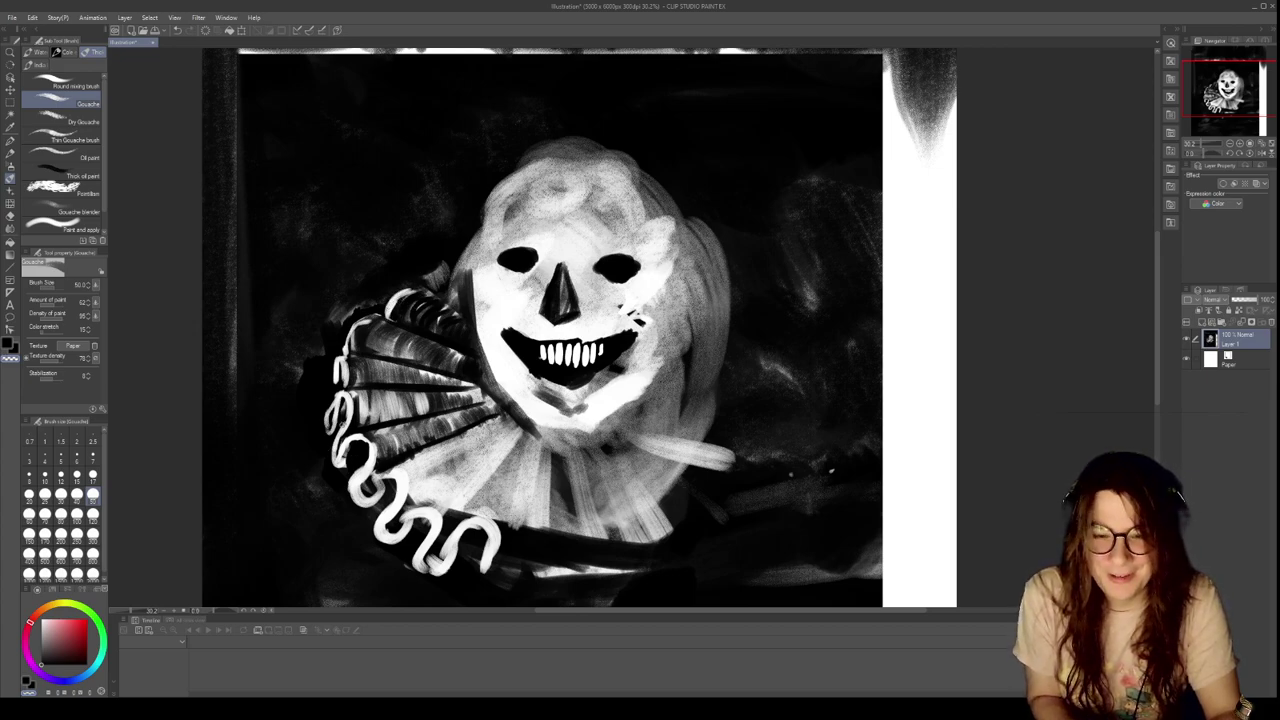
Hatch the ruff's lower-left pleat with alternating short white and black stripes
{"action": "key", "text": "c"}
{"action": "mouse_move", "coordinate": [388, 474]}
{"action": "left_mouse_down"}
{"action": "mouse_move", "coordinate": [411, 460]}
{"action": "mouse_move", "coordinate": [418, 494]}
{"action": "mouse_move", "coordinate": [428, 464]}
{"action": "mouse_move", "coordinate": [496, 430]}
{"action": "left_mouse_up"}
{"action": "key", "text": "x"}
{"action": "left_click_drag", "start_coordinate": [410, 465], "coordinate": [486, 432]}
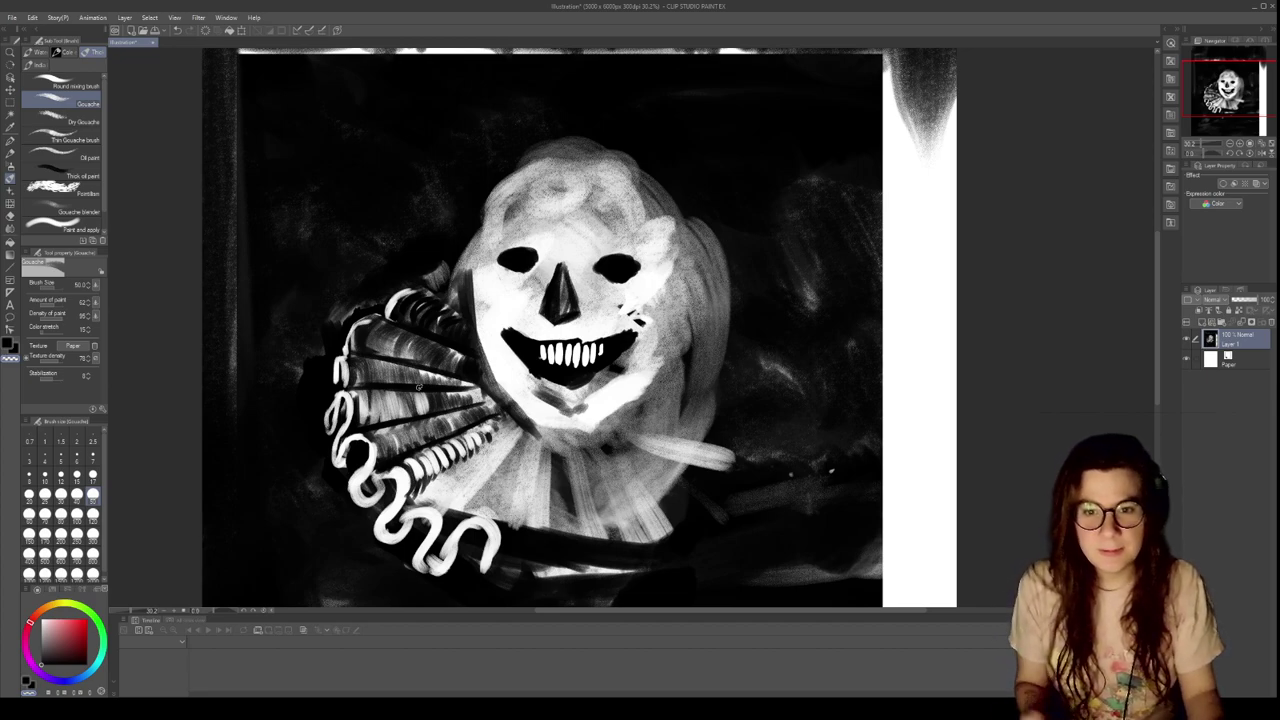
Paint white over the crease marks beside the right corner of the grin and carry the white down the cheek
{"action": "scroll", "coordinate": [661, 262], "scroll_direction": "down", "scroll_amount": 4}
{"action": "scroll", "coordinate": [710, 316], "scroll_direction": "up", "scroll_amount": 3}
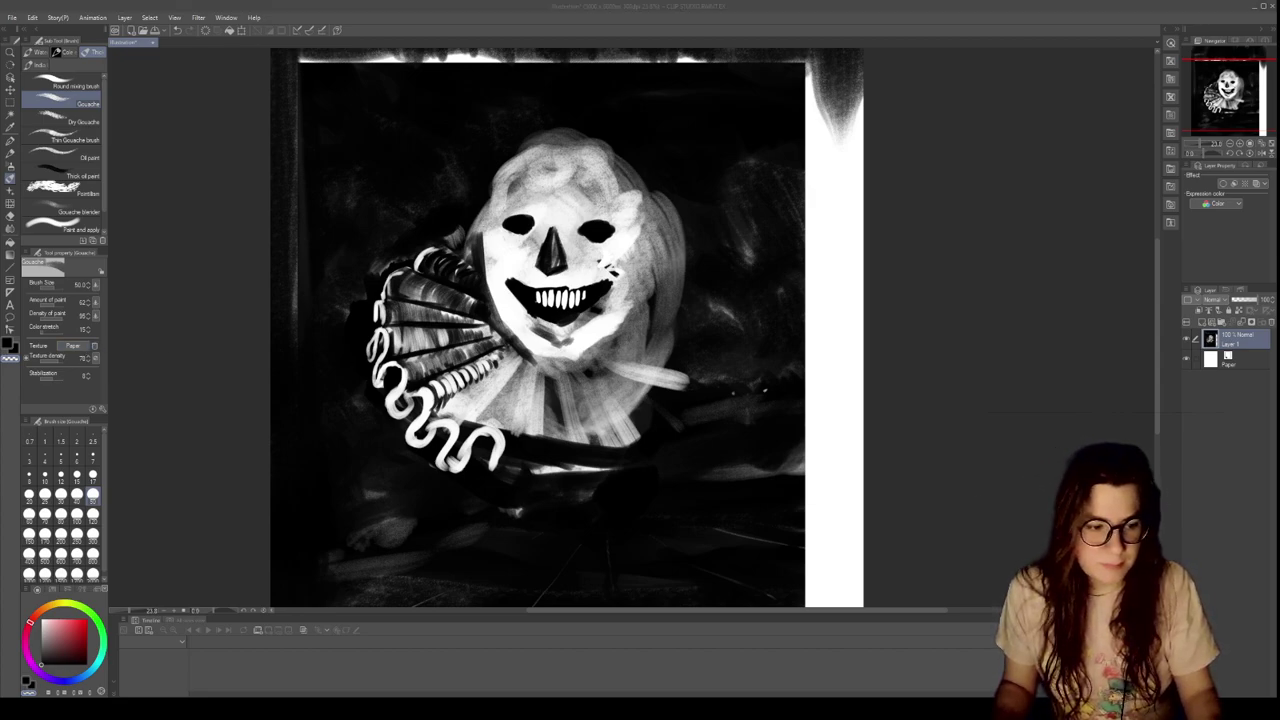
{"action": "left_click", "coordinate": [914, 523]}
{"action": "scroll", "coordinate": [633, 422], "scroll_direction": "up", "scroll_amount": 2}
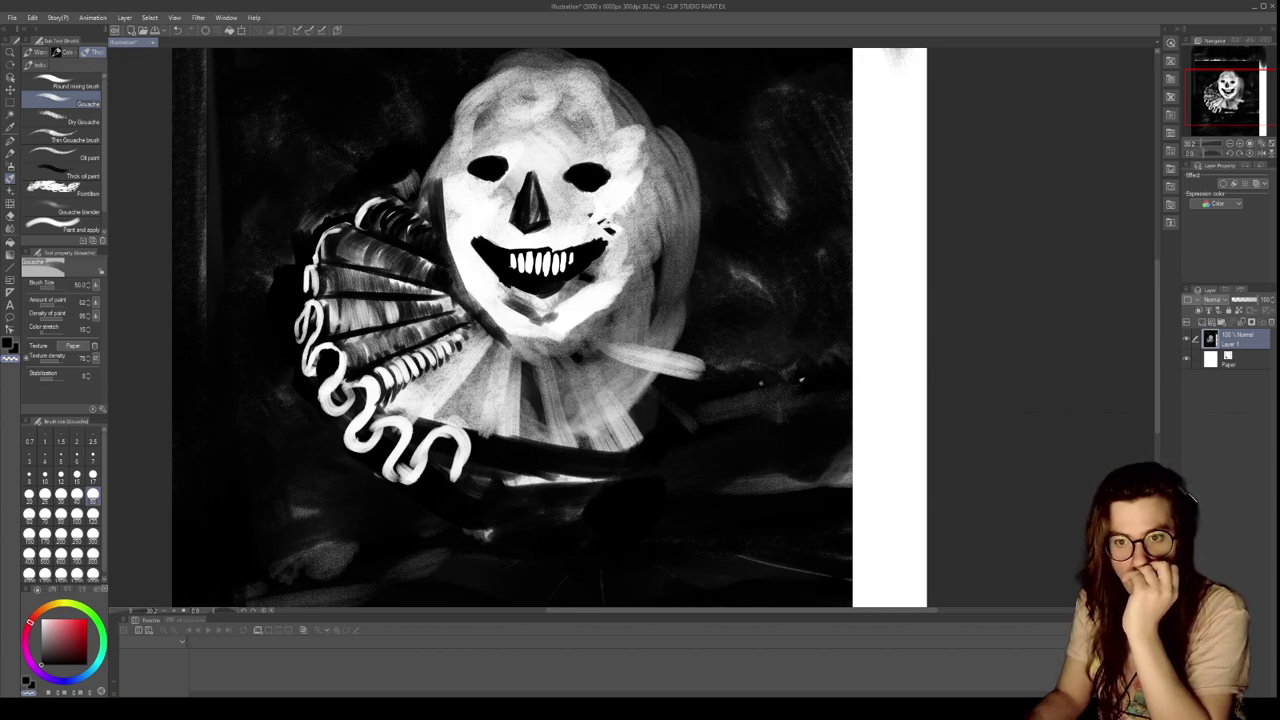
{"action": "scroll", "coordinate": [605, 218], "scroll_direction": "up", "scroll_amount": 3}
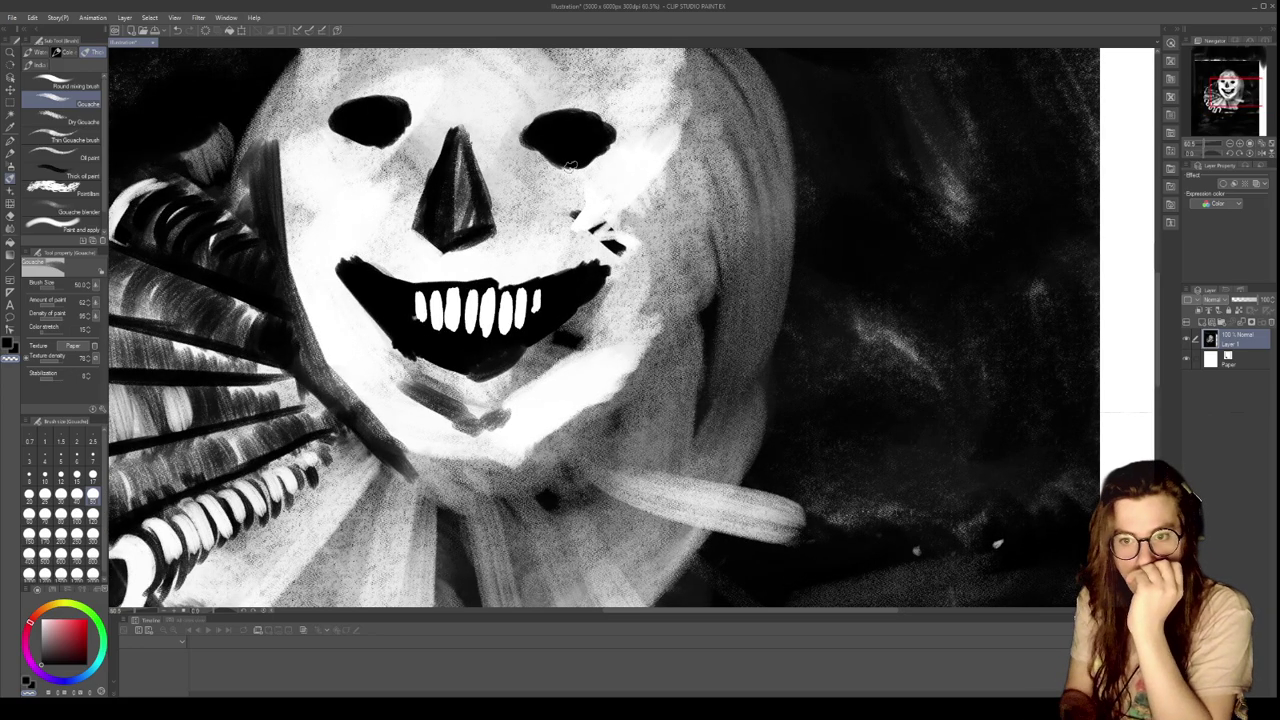
{"action": "mouse_move", "coordinate": [570, 214]}
{"action": "left_mouse_down"}
{"action": "mouse_move", "coordinate": [649, 240]}
{"action": "mouse_move", "coordinate": [648, 286]}
{"action": "left_mouse_up"}
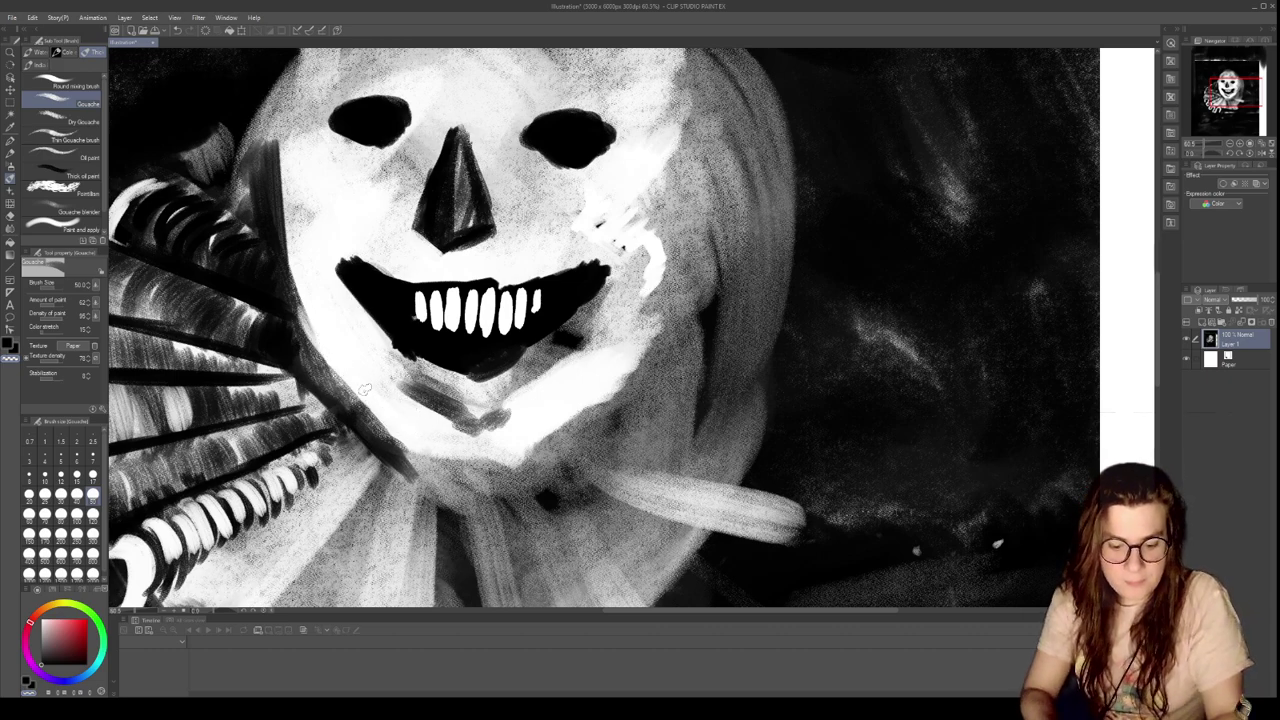
Outline the jaw with a thick black line running from the left cheek around the chin and up the right side
{"action": "key", "text": "c"}
{"action": "left_click_drag", "start_coordinate": [287, 261], "coordinate": [352, 394]}
{"action": "left_click_drag", "start_coordinate": [317, 340], "coordinate": [398, 428]}
{"action": "left_click_drag", "start_coordinate": [329, 371], "coordinate": [438, 447]}
{"action": "mouse_move", "coordinate": [360, 412]}
{"action": "left_mouse_down"}
{"action": "mouse_move", "coordinate": [445, 452]}
{"action": "mouse_move", "coordinate": [536, 440]}
{"action": "mouse_move", "coordinate": [578, 412]}
{"action": "left_mouse_up"}
{"action": "left_click_drag", "start_coordinate": [508, 450], "coordinate": [619, 364]}
{"action": "left_click_drag", "start_coordinate": [556, 430], "coordinate": [621, 370]}
{"action": "mouse_move", "coordinate": [533, 448]}
{"action": "left_mouse_down"}
{"action": "mouse_move", "coordinate": [640, 354]}
{"action": "mouse_move", "coordinate": [536, 446]}
{"action": "mouse_move", "coordinate": [490, 467]}
{"action": "mouse_move", "coordinate": [408, 454]}
{"action": "mouse_move", "coordinate": [504, 474]}
{"action": "mouse_move", "coordinate": [530, 450]}
{"action": "mouse_move", "coordinate": [621, 421]}
{"action": "left_mouse_up"}
{"action": "scroll", "coordinate": [584, 402], "scroll_direction": "down", "scroll_amount": 4}
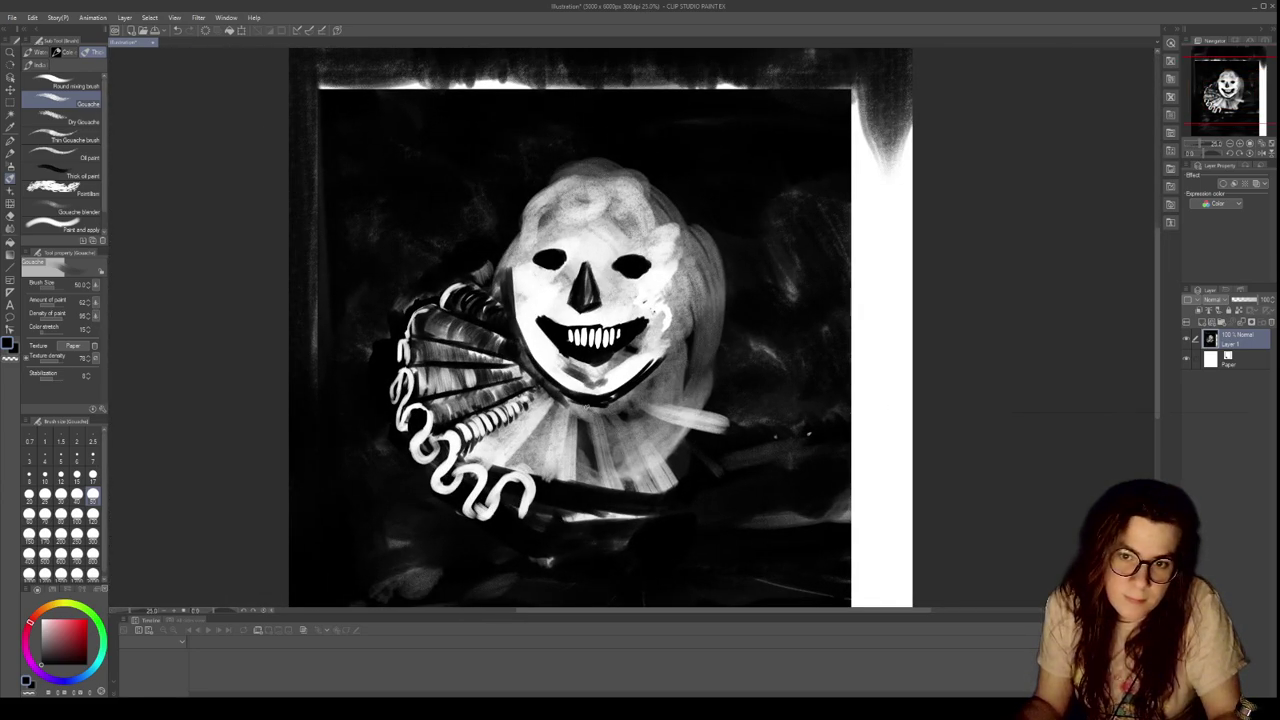
Draw a thin black fold line across the ruff's lower-left section and sketch thin pale strokes beside and below the ruff
{"action": "scroll", "coordinate": [586, 407], "scroll_direction": "up", "scroll_amount": 2}
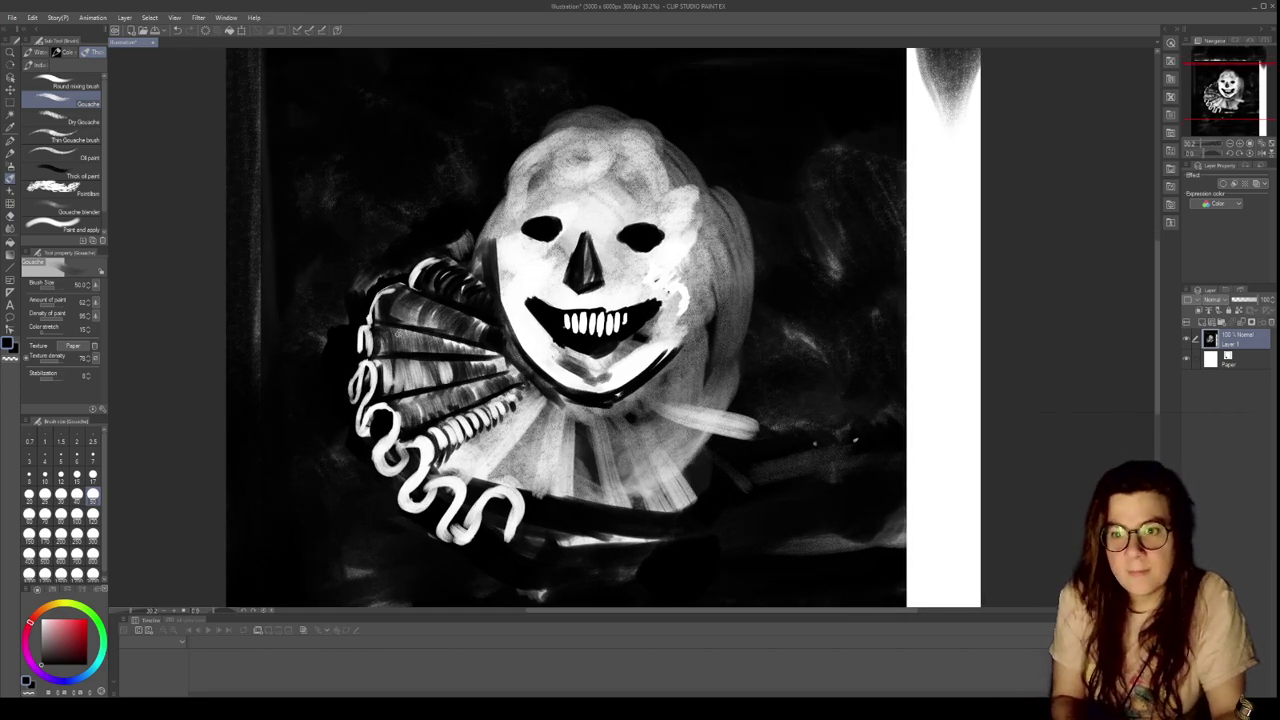
{"action": "left_click_drag", "start_coordinate": [543, 391], "coordinate": [466, 499]}
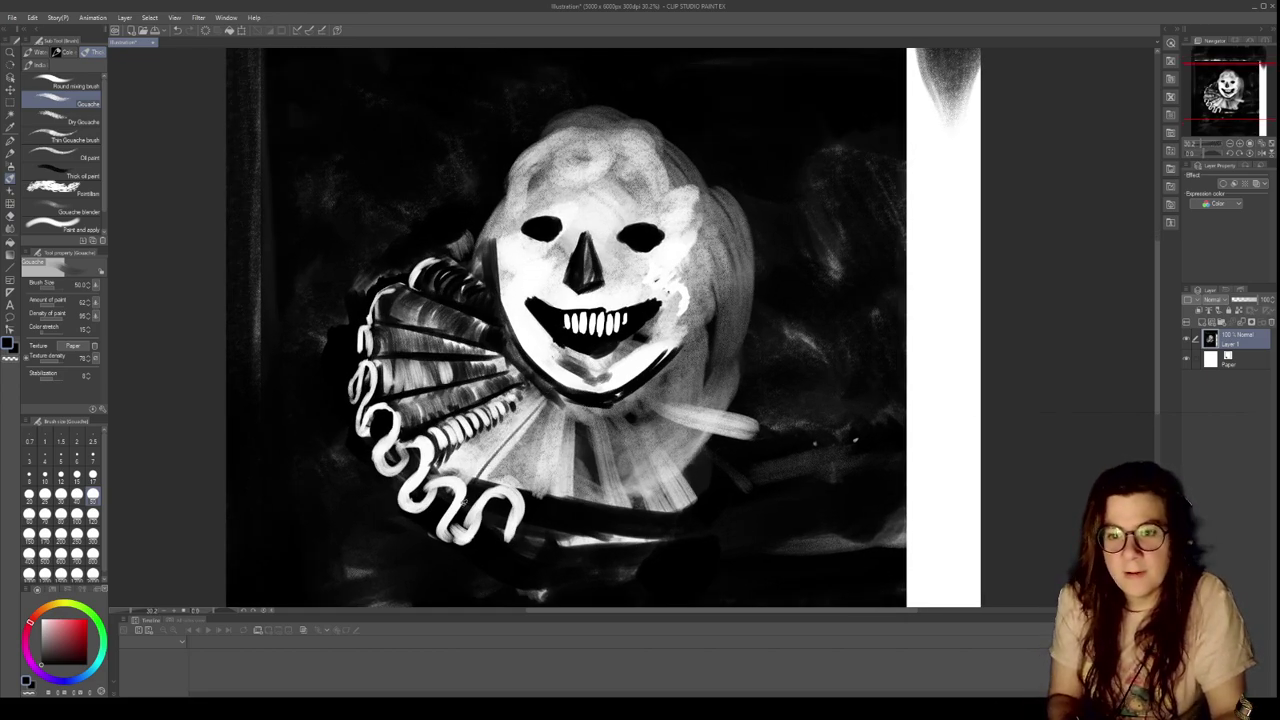
{"action": "left_click_drag", "start_coordinate": [740, 381], "coordinate": [760, 249]}
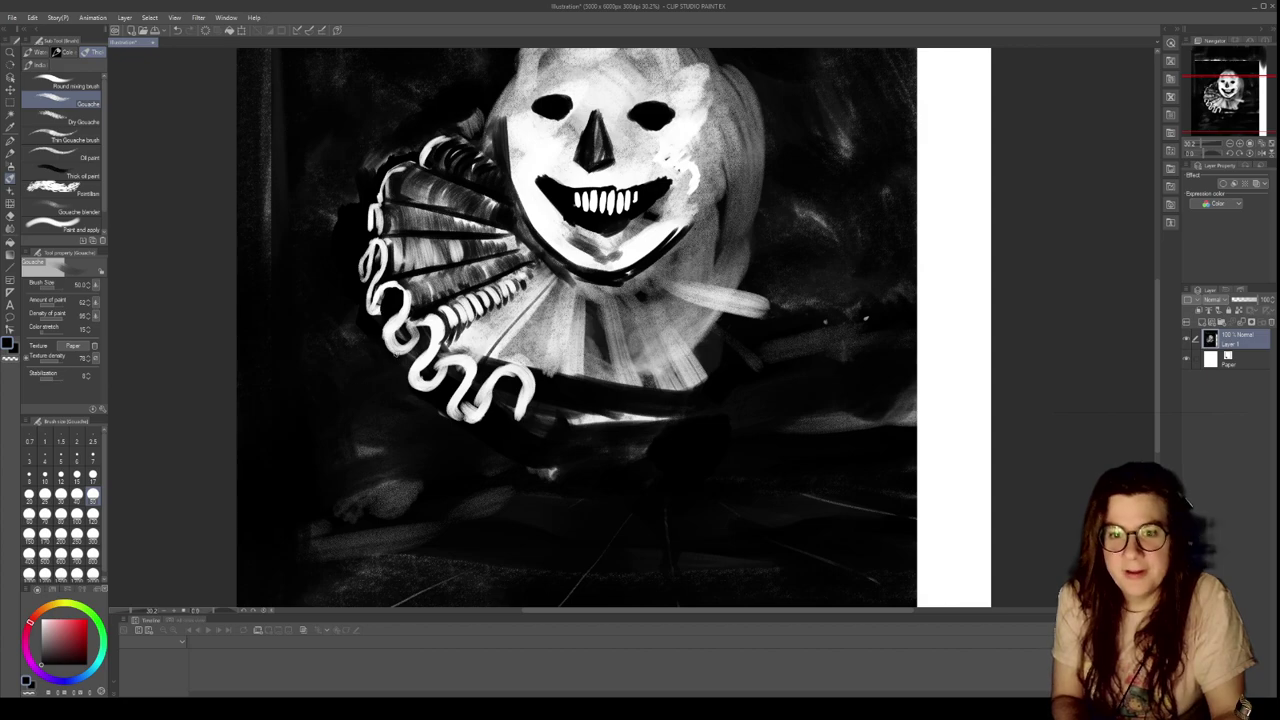
{"action": "mouse_move", "coordinate": [364, 314]}
{"action": "left_mouse_down"}
{"action": "mouse_move", "coordinate": [307, 388]}
{"action": "mouse_move", "coordinate": [358, 388]}
{"action": "left_mouse_up"}
{"action": "mouse_move", "coordinate": [428, 446]}
{"action": "left_mouse_down"}
{"action": "mouse_move", "coordinate": [549, 516]}
{"action": "mouse_move", "coordinate": [654, 456]}
{"action": "left_mouse_up"}
{"action": "left_click_drag", "start_coordinate": [723, 404], "coordinate": [722, 440]}
{"action": "left_click_drag", "start_coordinate": [688, 440], "coordinate": [685, 470]}
{"action": "mouse_move", "coordinate": [773, 179]}
{"action": "left_mouse_down"}
{"action": "mouse_move", "coordinate": [636, 402]}
{"action": "mouse_move", "coordinate": [625, 389]}
{"action": "mouse_move", "coordinate": [680, 389]}
{"action": "left_mouse_up"}
Cover the eyes, nose and grin with white paint at brush size 120
{"action": "left_click", "coordinate": [93, 513]}
{"action": "mouse_move", "coordinate": [515, 373]}
{"action": "left_mouse_down"}
{"action": "mouse_move", "coordinate": [445, 473]}
{"action": "mouse_move", "coordinate": [310, 411]}
{"action": "mouse_move", "coordinate": [373, 475]}
{"action": "mouse_move", "coordinate": [429, 487]}
{"action": "mouse_move", "coordinate": [425, 513]}
{"action": "mouse_move", "coordinate": [385, 505]}
{"action": "left_mouse_up"}
{"action": "mouse_move", "coordinate": [375, 304]}
{"action": "left_mouse_down"}
{"action": "mouse_move", "coordinate": [362, 360]}
{"action": "mouse_move", "coordinate": [398, 350]}
{"action": "mouse_move", "coordinate": [405, 413]}
{"action": "mouse_move", "coordinate": [415, 393]}
{"action": "mouse_move", "coordinate": [395, 382]}
{"action": "mouse_move", "coordinate": [350, 300]}
{"action": "left_mouse_up"}
{"action": "mouse_move", "coordinate": [500, 288]}
{"action": "left_mouse_down"}
{"action": "mouse_move", "coordinate": [481, 350]}
{"action": "mouse_move", "coordinate": [503, 300]}
{"action": "mouse_move", "coordinate": [500, 352]}
{"action": "mouse_move", "coordinate": [509, 361]}
{"action": "mouse_move", "coordinate": [537, 335]}
{"action": "mouse_move", "coordinate": [523, 406]}
{"action": "mouse_move", "coordinate": [542, 394]}
{"action": "mouse_move", "coordinate": [534, 422]}
{"action": "mouse_move", "coordinate": [511, 392]}
{"action": "mouse_move", "coordinate": [500, 475]}
{"action": "left_mouse_up"}
{"action": "key", "text": "c"}
{"action": "mouse_move", "coordinate": [500, 485]}
{"action": "left_mouse_down"}
{"action": "mouse_move", "coordinate": [544, 430]}
{"action": "mouse_move", "coordinate": [565, 365]}
{"action": "left_mouse_up"}
{"action": "mouse_move", "coordinate": [565, 365]}
{"action": "left_mouse_down"}
{"action": "mouse_move", "coordinate": [532, 465]}
{"action": "mouse_move", "coordinate": [571, 362]}
{"action": "mouse_move", "coordinate": [550, 440]}
{"action": "left_mouse_up"}
{"action": "left_click_drag", "start_coordinate": [575, 390], "coordinate": [572, 325]}
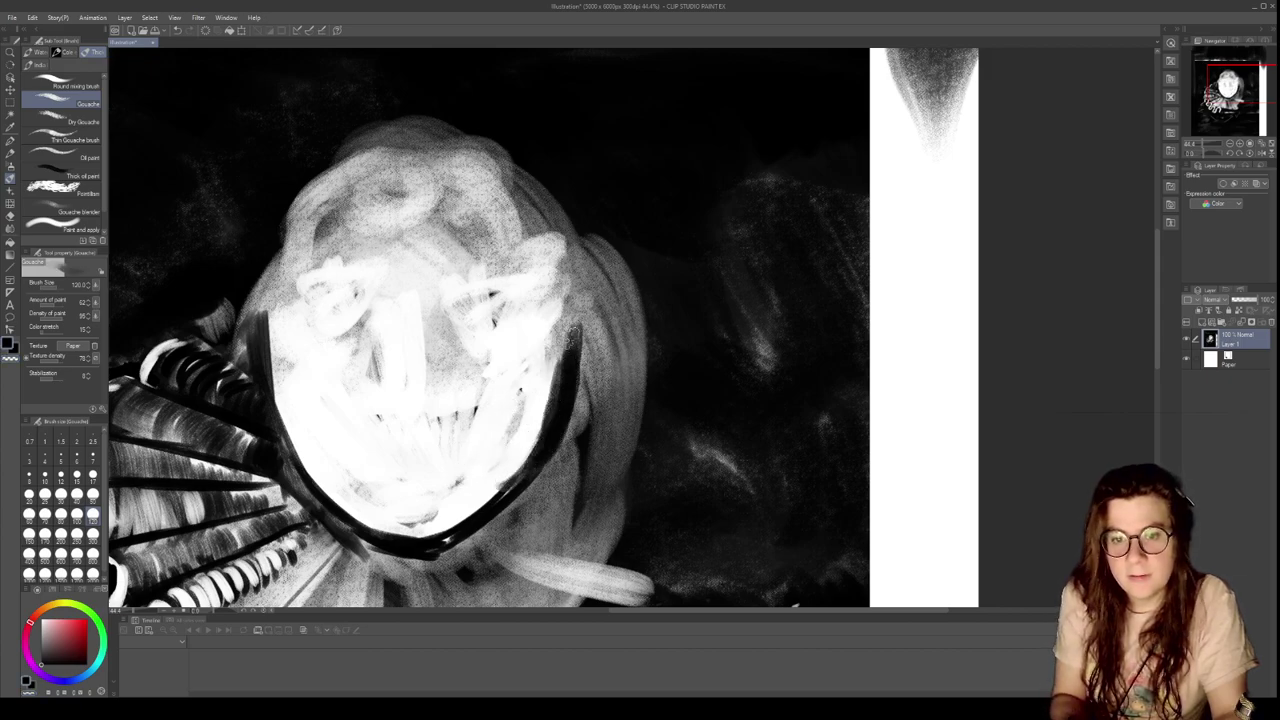
Block in a new black V-shaped mouth on the lower face at brush size 100
{"action": "left_click", "coordinate": [76, 513]}
{"action": "mouse_move", "coordinate": [381, 465]}
{"action": "left_mouse_down"}
{"action": "mouse_move", "coordinate": [357, 457]}
{"action": "mouse_move", "coordinate": [398, 482]}
{"action": "mouse_move", "coordinate": [345, 445]}
{"action": "mouse_move", "coordinate": [390, 470]}
{"action": "mouse_move", "coordinate": [393, 457]}
{"action": "mouse_move", "coordinate": [430, 458]}
{"action": "mouse_move", "coordinate": [383, 460]}
{"action": "mouse_move", "coordinate": [482, 450]}
{"action": "mouse_move", "coordinate": [328, 434]}
{"action": "mouse_move", "coordinate": [388, 474]}
{"action": "mouse_move", "coordinate": [432, 462]}
{"action": "left_mouse_up"}
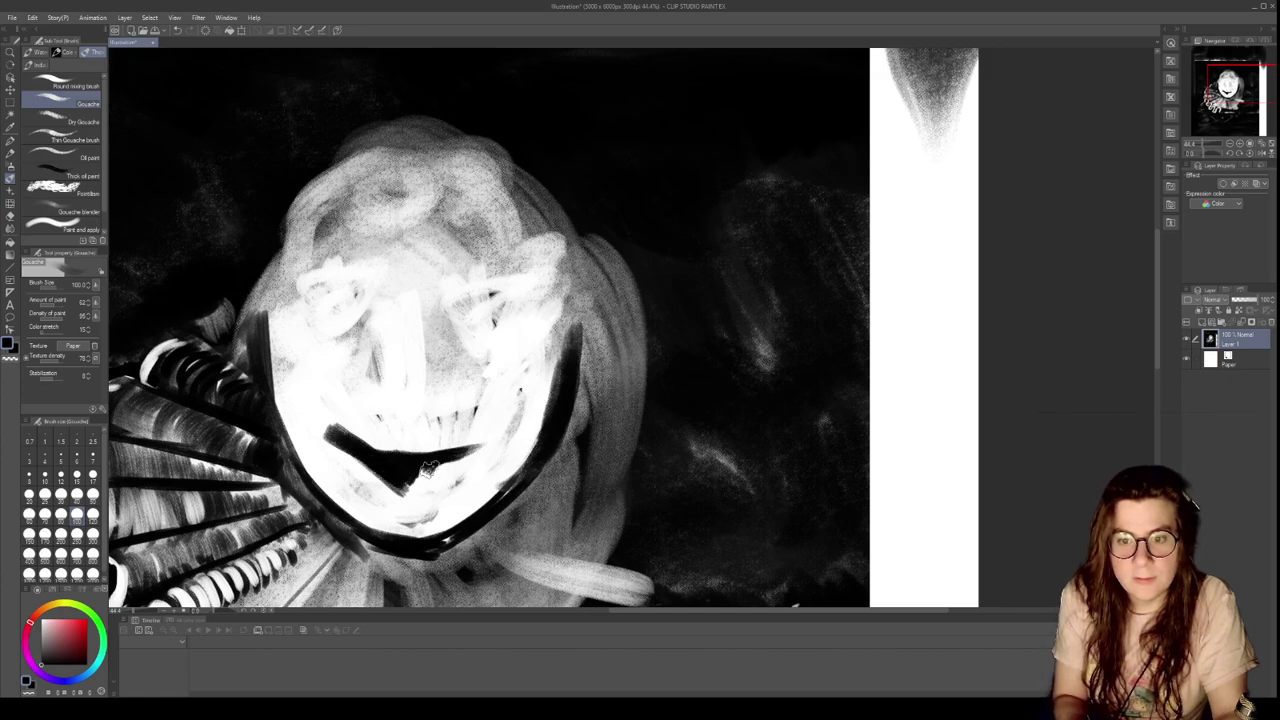
{"action": "scroll", "coordinate": [344, 431], "scroll_direction": "down", "scroll_amount": 5}
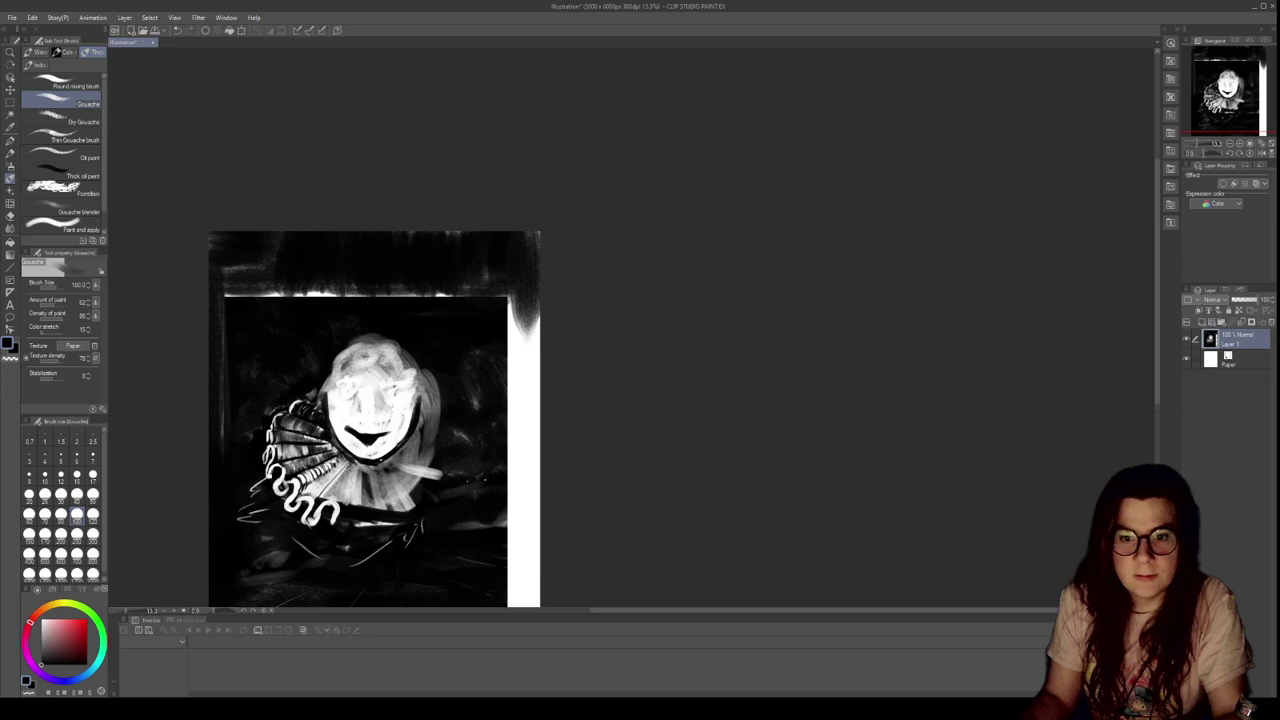
{"action": "scroll", "coordinate": [350, 468], "scroll_direction": "up", "scroll_amount": 3}
{"action": "scroll", "coordinate": [378, 468], "scroll_direction": "down", "scroll_amount": 2}
{"action": "left_click_drag", "start_coordinate": [374, 515], "coordinate": [411, 469]}
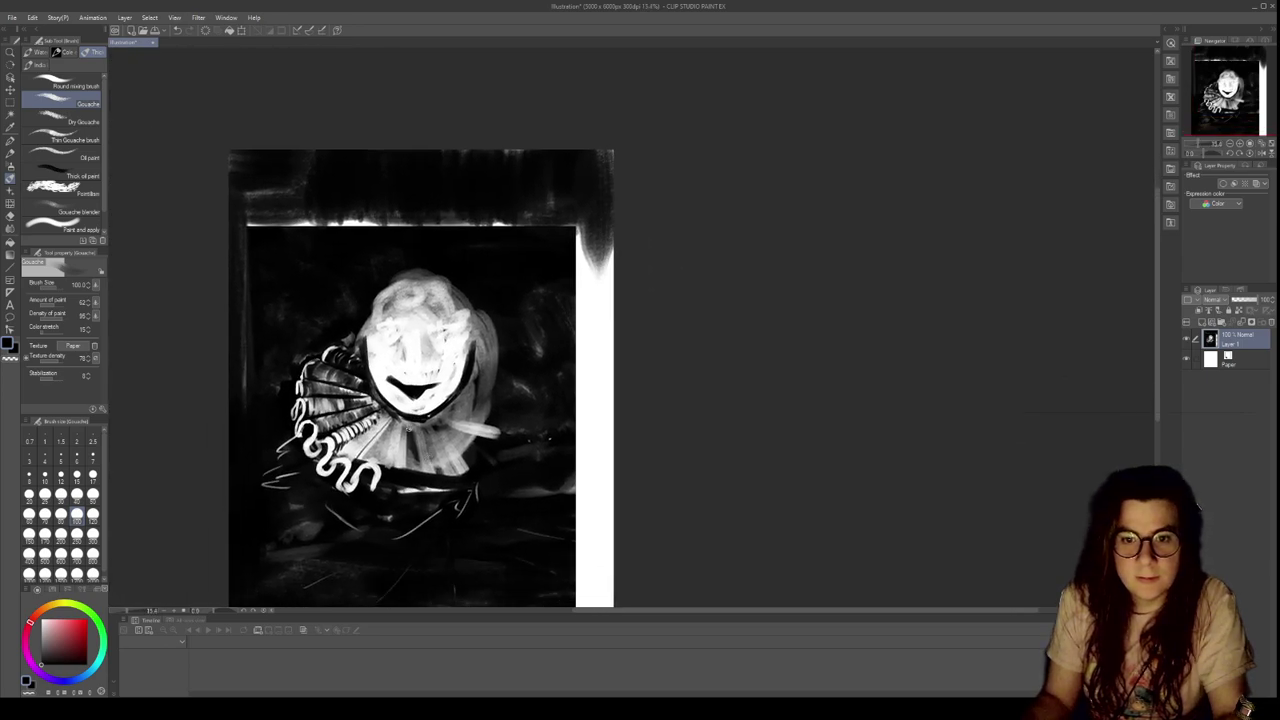
Paint black over the white strip across the canvas top at size 120 and darken the upper left and right edges at size 300
{"action": "scroll", "coordinate": [424, 328], "scroll_direction": "up", "scroll_amount": 2}
{"action": "left_click", "coordinate": [93, 514]}
{"action": "mouse_move", "coordinate": [288, 170]}
{"action": "left_mouse_down"}
{"action": "mouse_move", "coordinate": [315, 200]}
{"action": "mouse_move", "coordinate": [243, 187]}
{"action": "mouse_move", "coordinate": [321, 172]}
{"action": "mouse_move", "coordinate": [361, 204]}
{"action": "mouse_move", "coordinate": [391, 177]}
{"action": "mouse_move", "coordinate": [423, 187]}
{"action": "mouse_move", "coordinate": [397, 199]}
{"action": "mouse_move", "coordinate": [494, 193]}
{"action": "mouse_move", "coordinate": [442, 184]}
{"action": "mouse_move", "coordinate": [425, 198]}
{"action": "mouse_move", "coordinate": [616, 186]}
{"action": "mouse_move", "coordinate": [522, 174]}
{"action": "mouse_move", "coordinate": [568, 172]}
{"action": "left_mouse_up"}
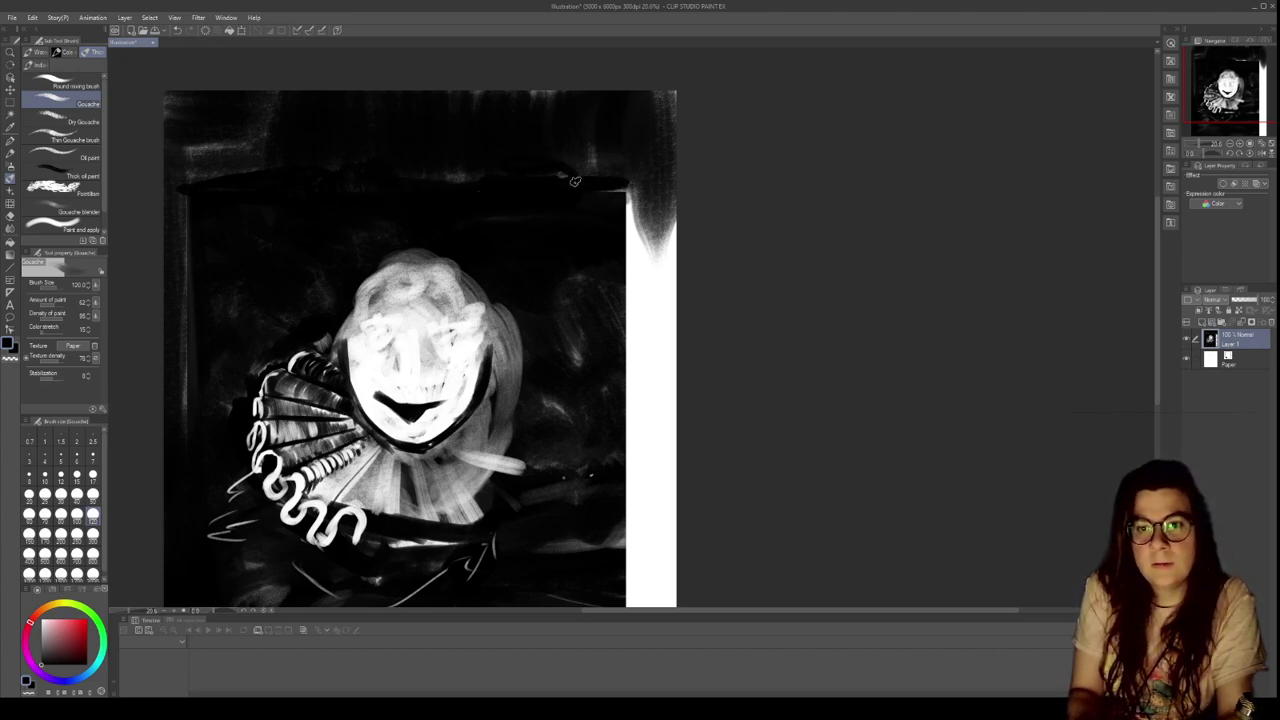
{"action": "left_click", "coordinate": [93, 533]}
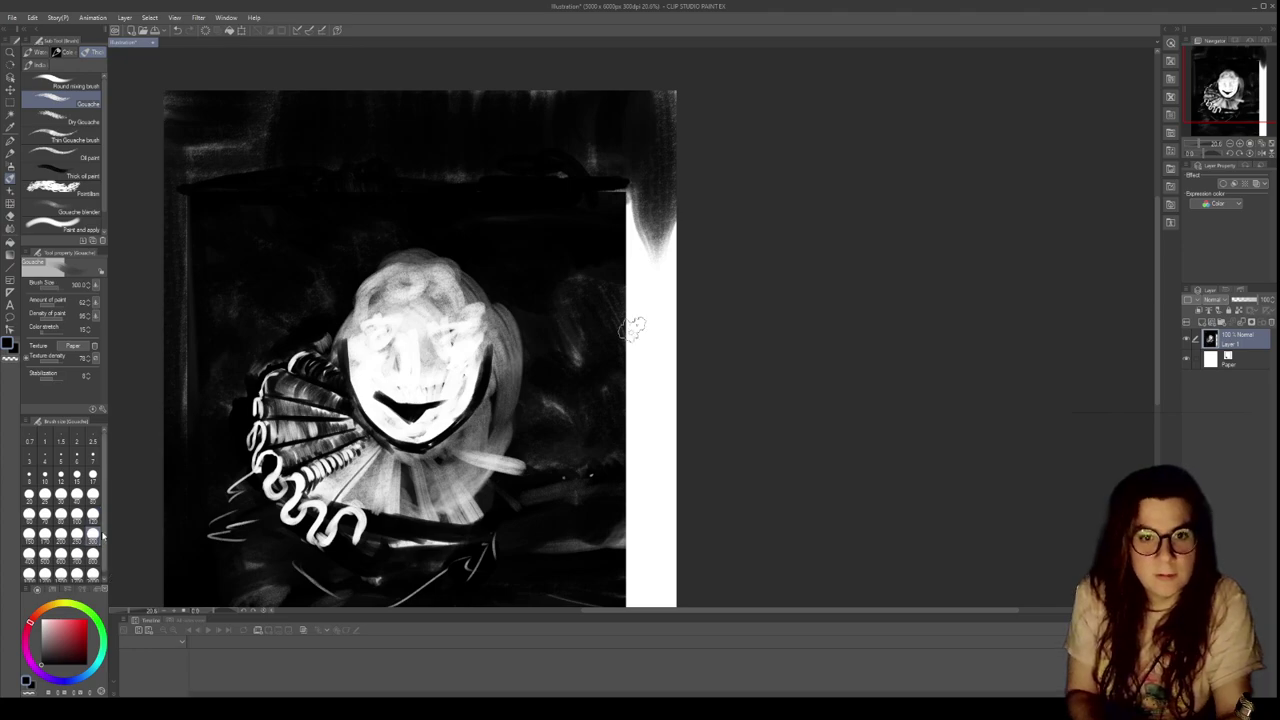
{"action": "left_click_drag", "start_coordinate": [255, 135], "coordinate": [172, 322]}
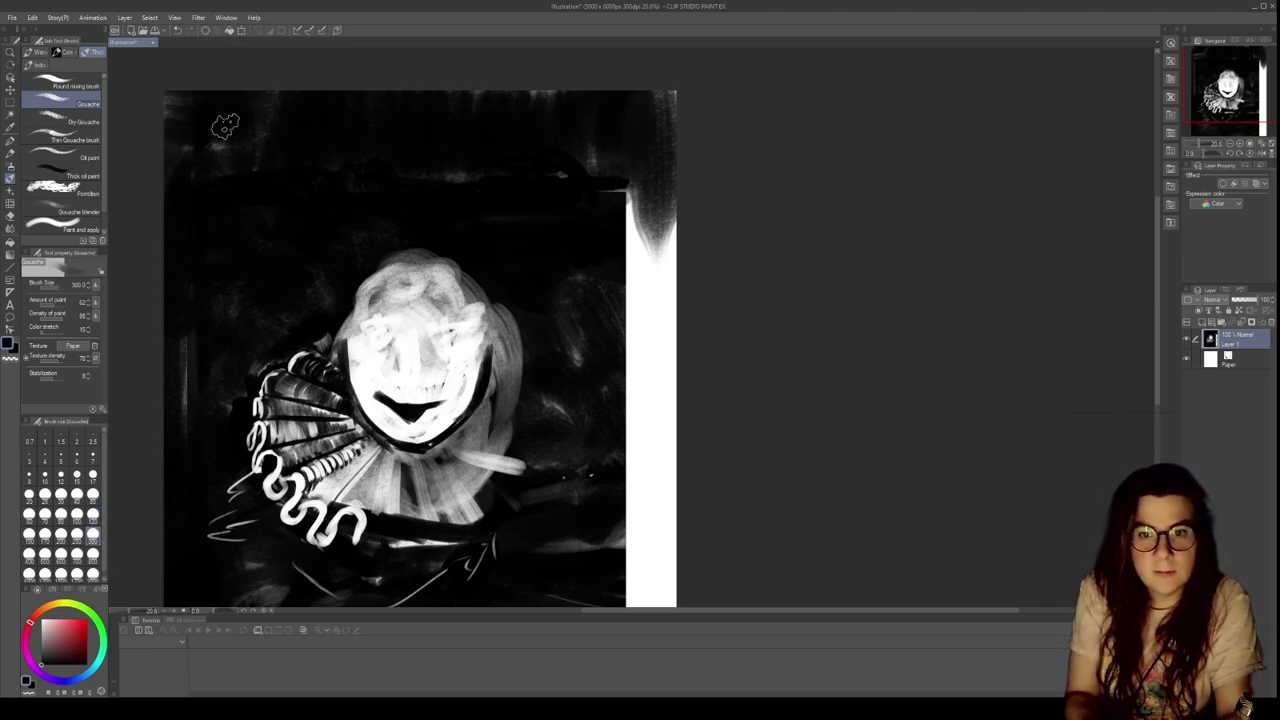
{"action": "mouse_move", "coordinate": [685, 171]}
{"action": "left_mouse_down"}
{"action": "mouse_move", "coordinate": [636, 176]}
{"action": "mouse_move", "coordinate": [613, 221]}
{"action": "mouse_move", "coordinate": [670, 214]}
{"action": "mouse_move", "coordinate": [605, 277]}
{"action": "mouse_move", "coordinate": [657, 268]}
{"action": "mouse_move", "coordinate": [630, 303]}
{"action": "mouse_move", "coordinate": [640, 346]}
{"action": "left_mouse_up"}
Paint loose, pale looping strokes beside and below the ruff's lower-left edge
{"action": "scroll", "coordinate": [659, 338], "scroll_direction": "down", "scroll_amount": 1}
{"action": "scroll", "coordinate": [659, 338], "scroll_direction": "down", "scroll_amount": 2}
{"action": "mouse_move", "coordinate": [292, 430]}
{"action": "left_mouse_down"}
{"action": "mouse_move", "coordinate": [243, 389]}
{"action": "mouse_move", "coordinate": [285, 407]}
{"action": "mouse_move", "coordinate": [237, 416]}
{"action": "mouse_move", "coordinate": [220, 406]}
{"action": "mouse_move", "coordinate": [234, 384]}
{"action": "mouse_move", "coordinate": [192, 394]}
{"action": "mouse_move", "coordinate": [210, 374]}
{"action": "mouse_move", "coordinate": [203, 402]}
{"action": "mouse_move", "coordinate": [263, 454]}
{"action": "mouse_move", "coordinate": [234, 498]}
{"action": "left_mouse_up"}
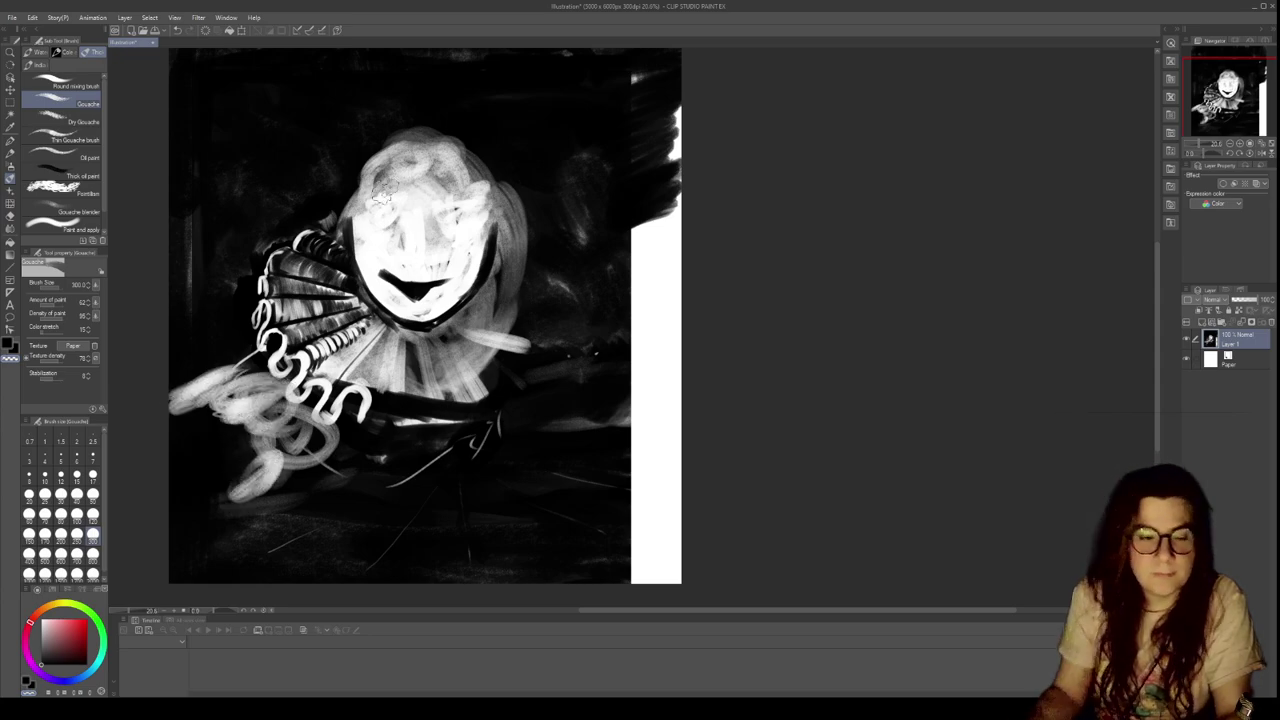
Paint a solid black oval for the right eye at brush size 50
{"action": "scroll", "coordinate": [430, 135], "scroll_direction": "up", "scroll_amount": 2}
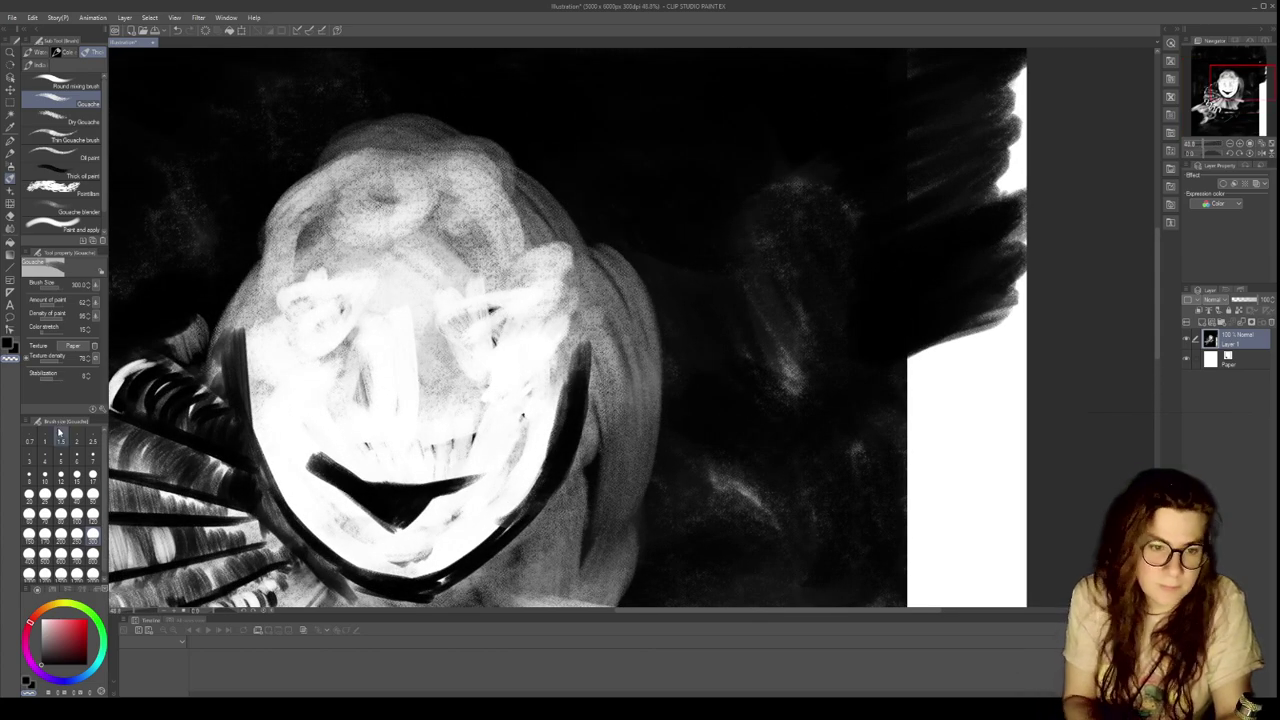
{"action": "left_click", "coordinate": [93, 494]}
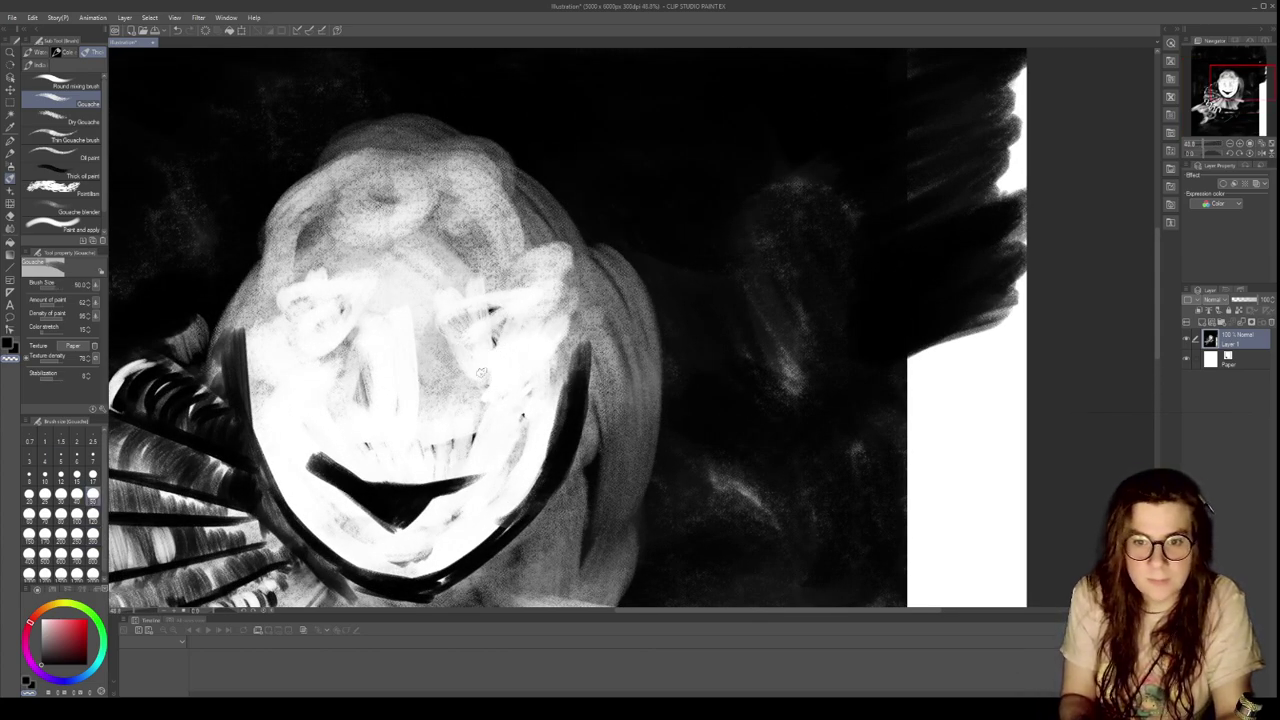
{"action": "key", "text": "c"}
{"action": "mouse_move", "coordinate": [438, 364]}
{"action": "left_mouse_down"}
{"action": "mouse_move", "coordinate": [476, 394]}
{"action": "mouse_move", "coordinate": [488, 384]}
{"action": "mouse_move", "coordinate": [474, 342]}
{"action": "mouse_move", "coordinate": [440, 358]}
{"action": "mouse_move", "coordinate": [484, 332]}
{"action": "mouse_move", "coordinate": [470, 340]}
{"action": "mouse_move", "coordinate": [508, 344]}
{"action": "mouse_move", "coordinate": [518, 364]}
{"action": "mouse_move", "coordinate": [448, 366]}
{"action": "mouse_move", "coordinate": [516, 362]}
{"action": "mouse_move", "coordinate": [474, 348]}
{"action": "mouse_move", "coordinate": [458, 355]}
{"action": "mouse_move", "coordinate": [511, 355]}
{"action": "left_mouse_up"}
Reshape the black mouth into a wider grin with thin pointed corners, trimming its edges with white
{"action": "mouse_move", "coordinate": [362, 470]}
{"action": "left_mouse_down"}
{"action": "mouse_move", "coordinate": [468, 474]}
{"action": "mouse_move", "coordinate": [417, 515]}
{"action": "mouse_move", "coordinate": [474, 474]}
{"action": "mouse_move", "coordinate": [411, 521]}
{"action": "left_mouse_up"}
{"action": "key", "text": "c"}
{"action": "left_click_drag", "start_coordinate": [330, 462], "coordinate": [482, 465]}
{"action": "key", "text": "c"}
{"action": "mouse_move", "coordinate": [410, 488]}
{"action": "left_mouse_down"}
{"action": "mouse_move", "coordinate": [499, 466]}
{"action": "mouse_move", "coordinate": [435, 505]}
{"action": "mouse_move", "coordinate": [484, 472]}
{"action": "left_mouse_up"}
{"action": "left_click_drag", "start_coordinate": [365, 491], "coordinate": [302, 452]}
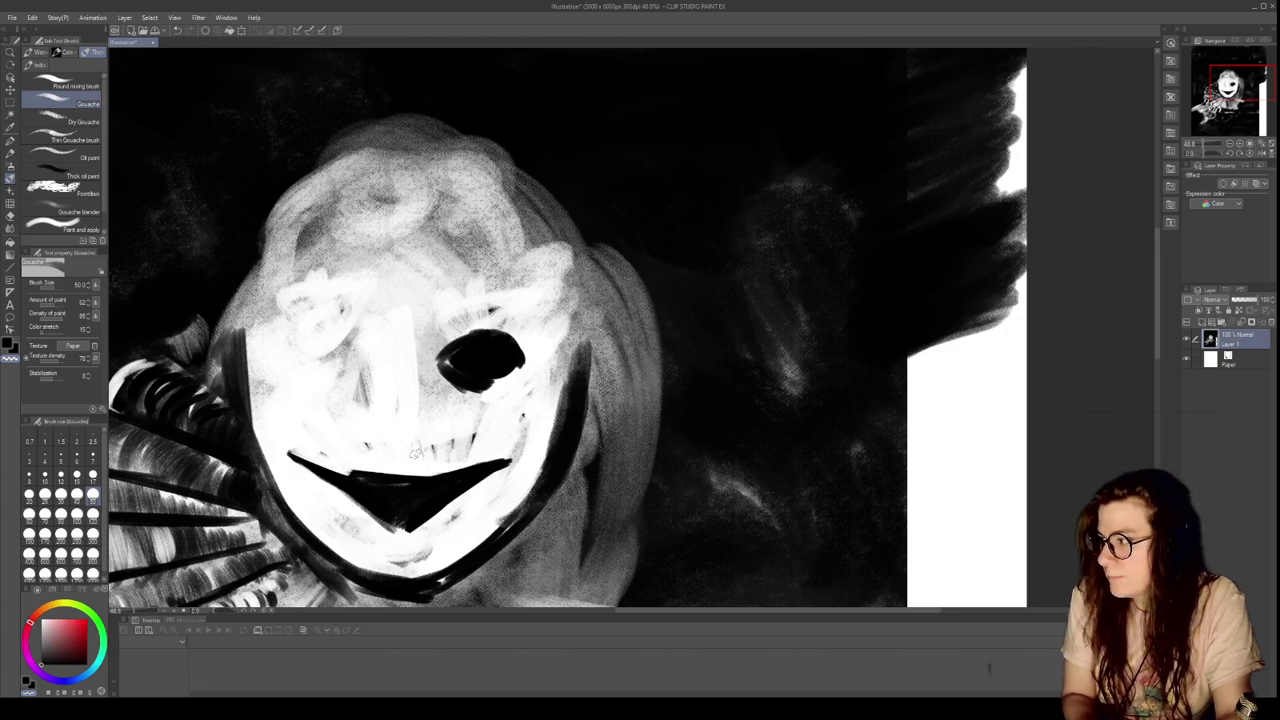
Fill the mouth's interior with white and strengthen the black upper lip line at brush size 30
{"action": "left_click_drag", "start_coordinate": [356, 470], "coordinate": [398, 474]}
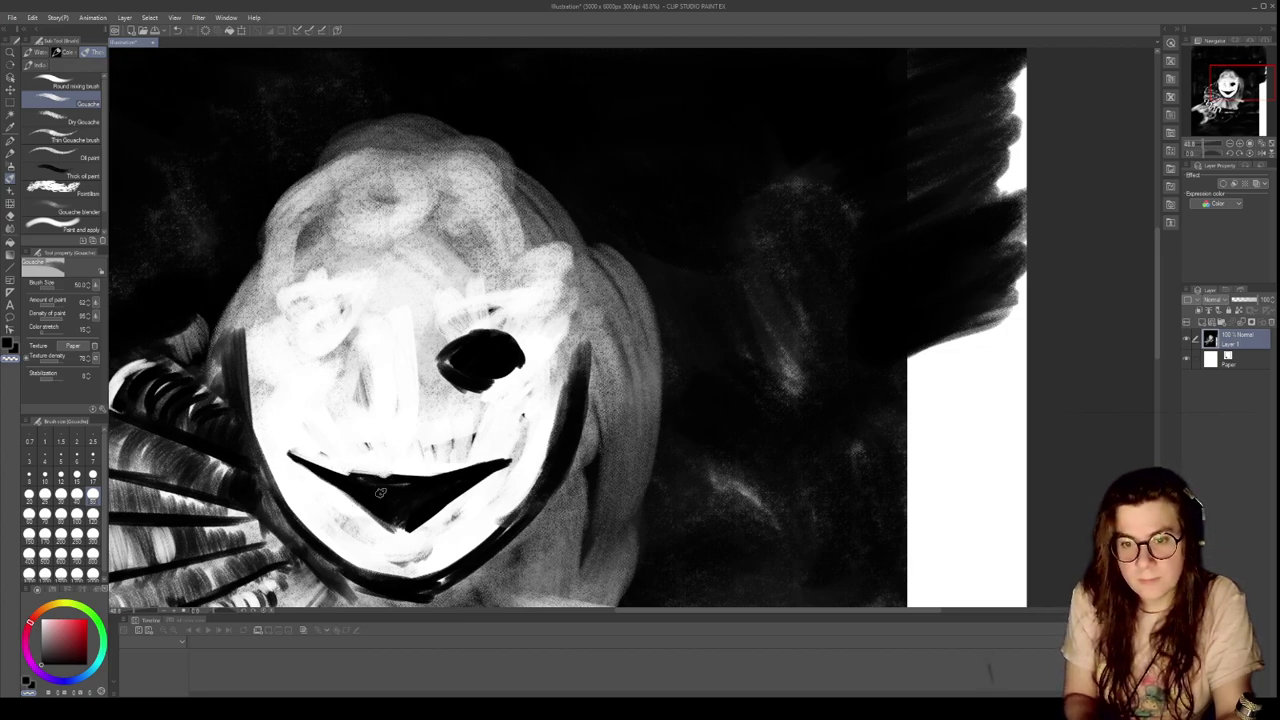
{"action": "mouse_move", "coordinate": [380, 488]}
{"action": "left_mouse_down"}
{"action": "mouse_move", "coordinate": [368, 498]}
{"action": "mouse_move", "coordinate": [336, 478]}
{"action": "mouse_move", "coordinate": [402, 485]}
{"action": "mouse_move", "coordinate": [425, 505]}
{"action": "mouse_move", "coordinate": [480, 474]}
{"action": "left_mouse_up"}
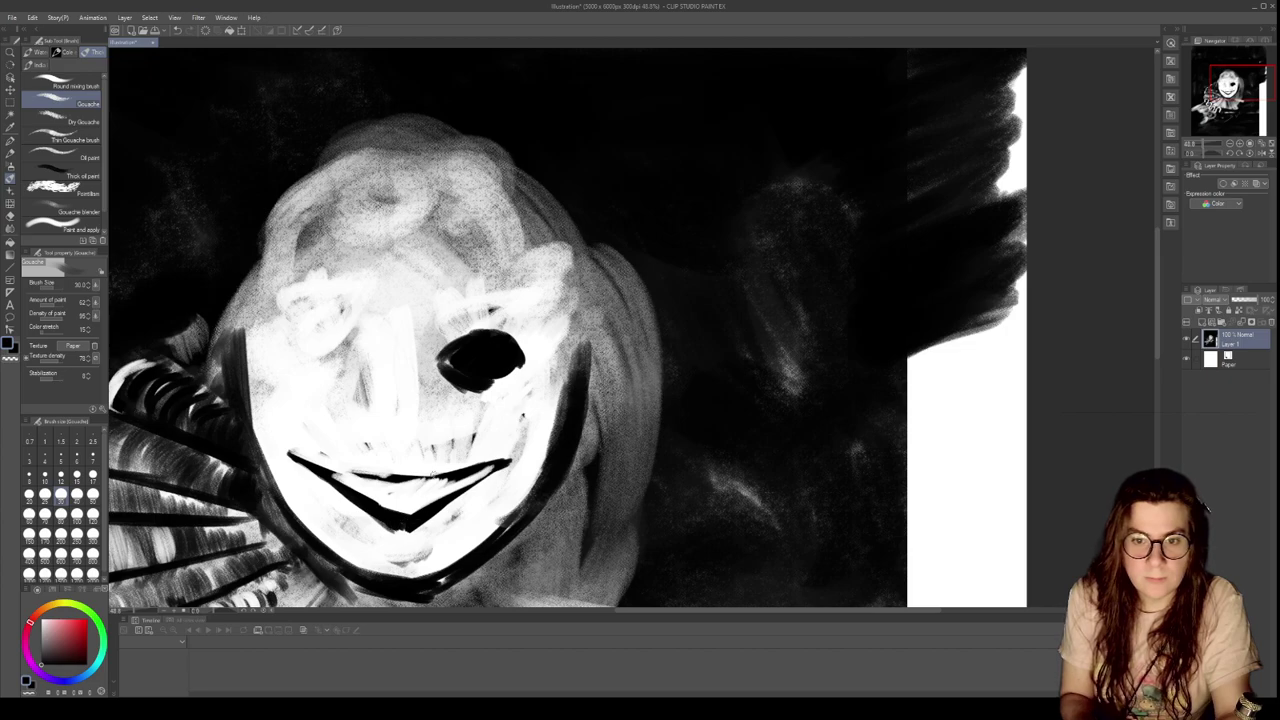
{"action": "mouse_move", "coordinate": [288, 458]}
{"action": "left_mouse_down"}
{"action": "mouse_move", "coordinate": [410, 476]}
{"action": "mouse_move", "coordinate": [462, 465]}
{"action": "left_mouse_up"}
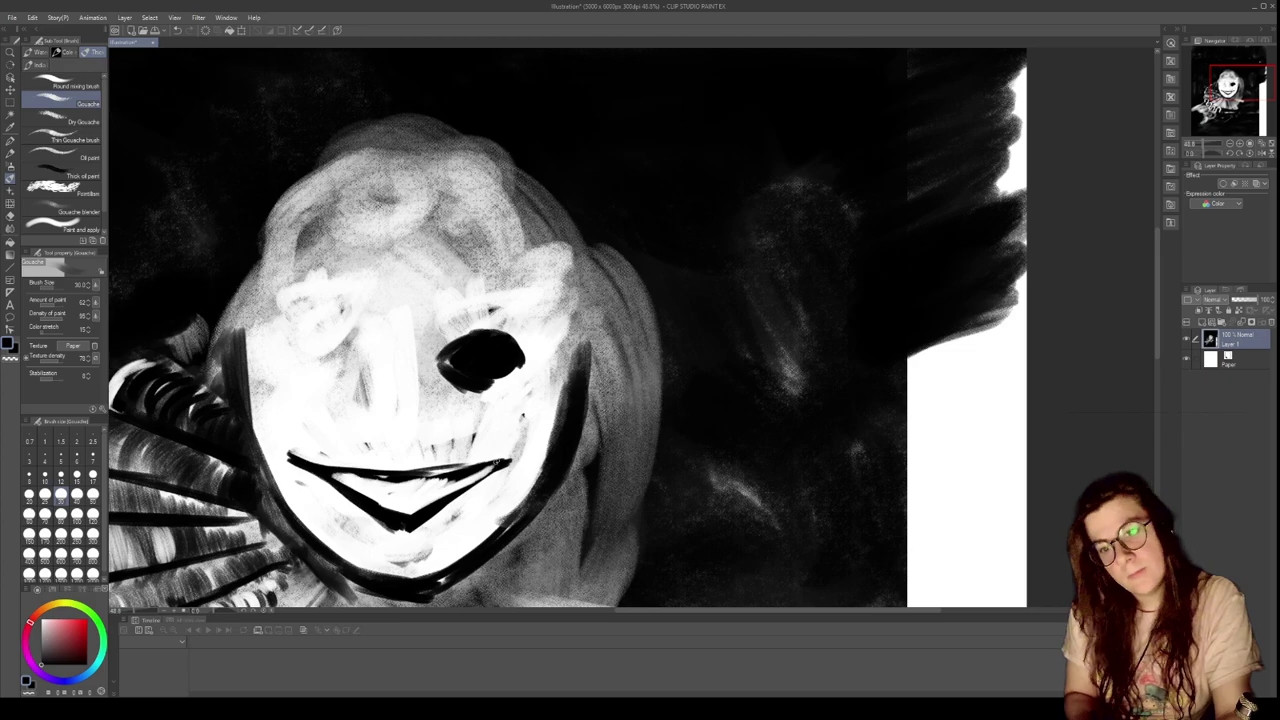
Paint a black oval left eye and trim the lower edge of the right eye with white
{"action": "mouse_move", "coordinate": [291, 340]}
{"action": "left_mouse_down"}
{"action": "mouse_move", "coordinate": [336, 340]}
{"action": "mouse_move", "coordinate": [325, 310]}
{"action": "mouse_move", "coordinate": [316, 323]}
{"action": "mouse_move", "coordinate": [357, 336]}
{"action": "mouse_move", "coordinate": [333, 343]}
{"action": "mouse_move", "coordinate": [321, 309]}
{"action": "mouse_move", "coordinate": [293, 321]}
{"action": "mouse_move", "coordinate": [295, 333]}
{"action": "mouse_move", "coordinate": [326, 338]}
{"action": "left_mouse_up"}
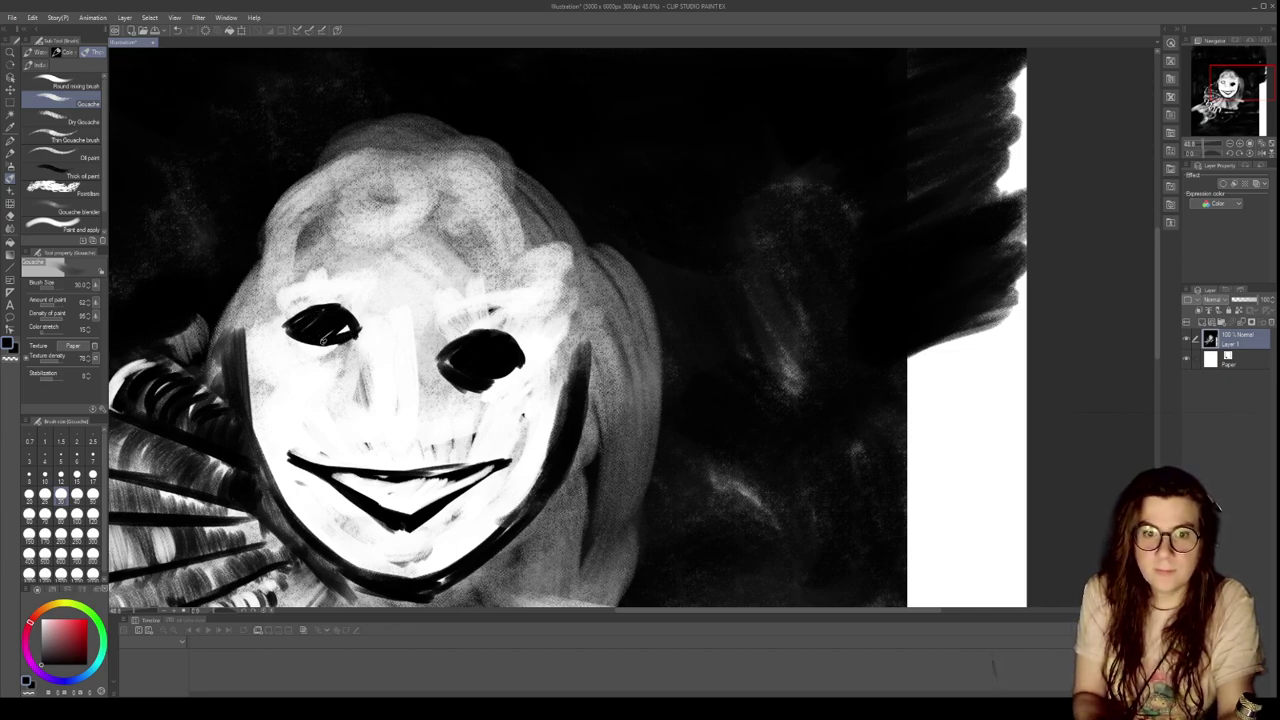
{"action": "key", "text": "c"}
{"action": "mouse_move", "coordinate": [440, 363]}
{"action": "left_mouse_down"}
{"action": "mouse_move", "coordinate": [470, 384]}
{"action": "mouse_move", "coordinate": [448, 360]}
{"action": "mouse_move", "coordinate": [488, 376]}
{"action": "left_mouse_up"}
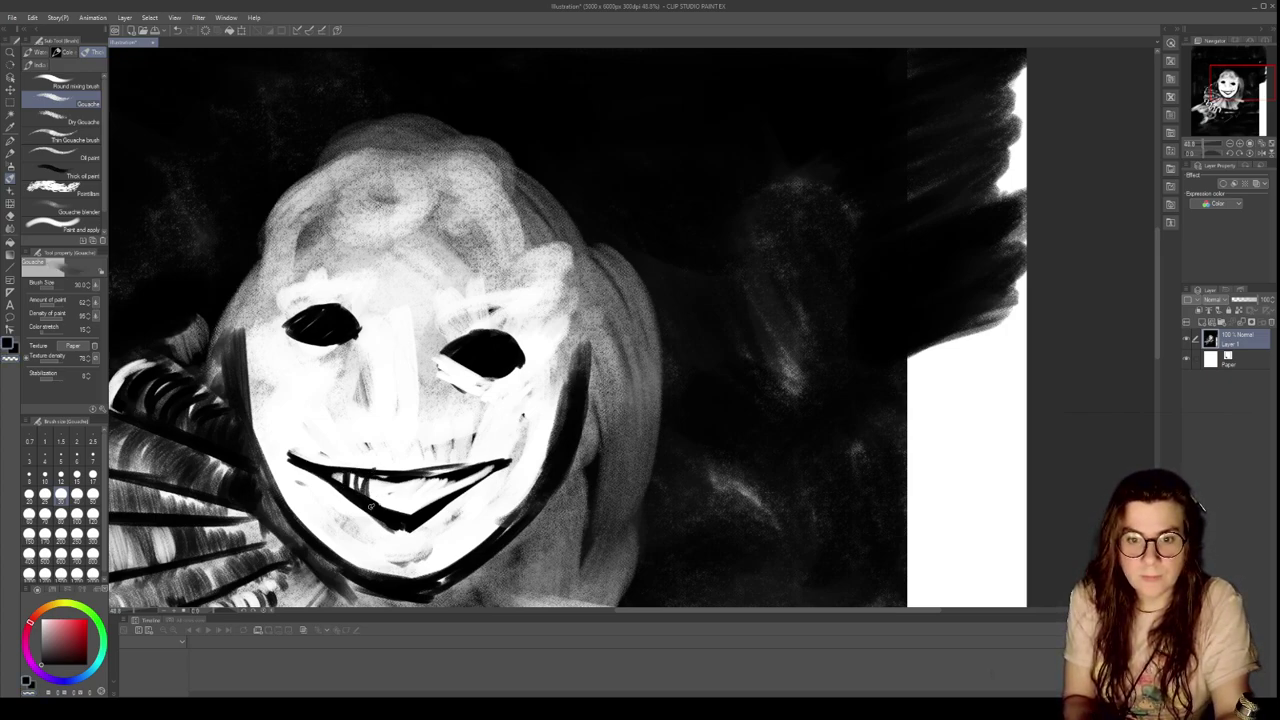
Draw a row of thin black vertical lines across the mouth to form narrow teeth
{"action": "mouse_move", "coordinate": [381, 476]}
{"action": "left_mouse_down"}
{"action": "mouse_move", "coordinate": [381, 512]}
{"action": "mouse_move", "coordinate": [395, 514]}
{"action": "left_mouse_up"}
{"action": "left_click_drag", "start_coordinate": [402, 480], "coordinate": [405, 514]}
{"action": "mouse_move", "coordinate": [411, 478]}
{"action": "left_mouse_down"}
{"action": "mouse_move", "coordinate": [412, 516]}
{"action": "mouse_move", "coordinate": [425, 516]}
{"action": "left_mouse_up"}
{"action": "left_click_drag", "start_coordinate": [429, 466], "coordinate": [434, 514]}
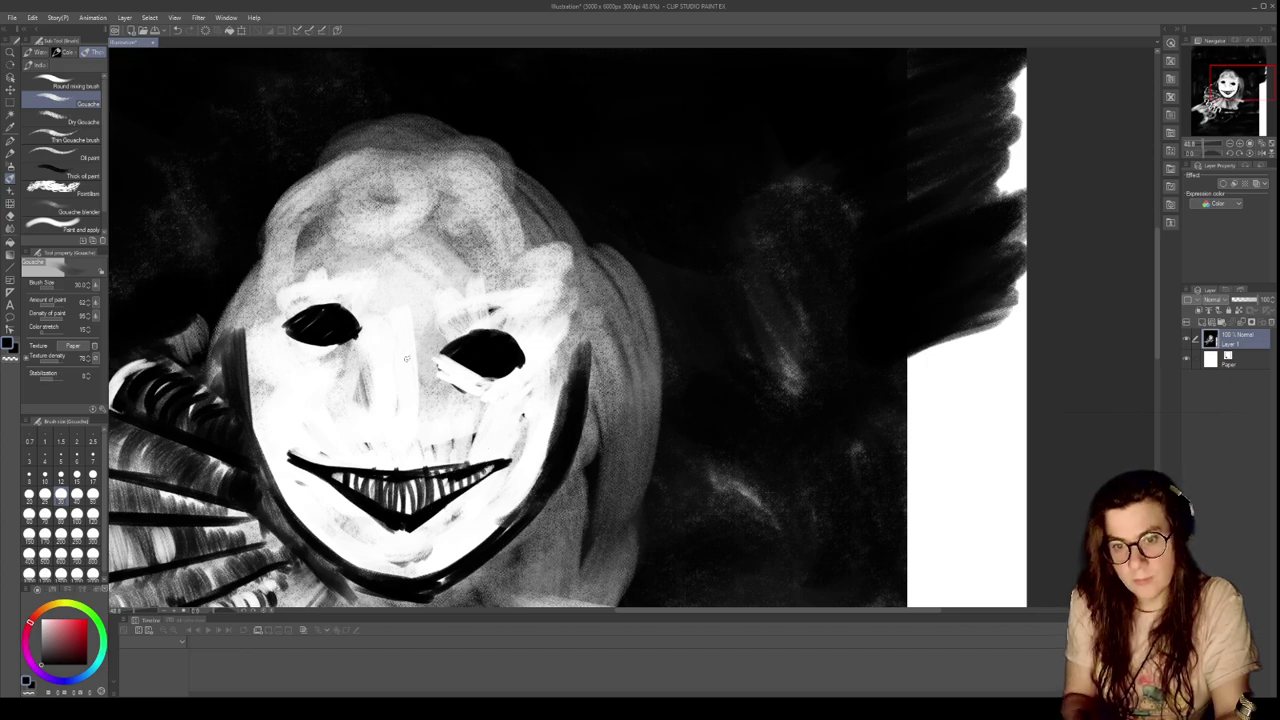
Outline a narrow triangular nose in black and paint a small black spiral on the left cheek
{"action": "mouse_move", "coordinate": [374, 418]}
{"action": "left_mouse_down"}
{"action": "mouse_move", "coordinate": [392, 361]}
{"action": "mouse_move", "coordinate": [422, 408]}
{"action": "left_mouse_up"}
{"action": "mouse_move", "coordinate": [398, 353]}
{"action": "left_mouse_down"}
{"action": "mouse_move", "coordinate": [372, 420]}
{"action": "mouse_move", "coordinate": [414, 430]}
{"action": "left_mouse_up"}
{"action": "left_click_drag", "start_coordinate": [408, 378], "coordinate": [425, 429]}
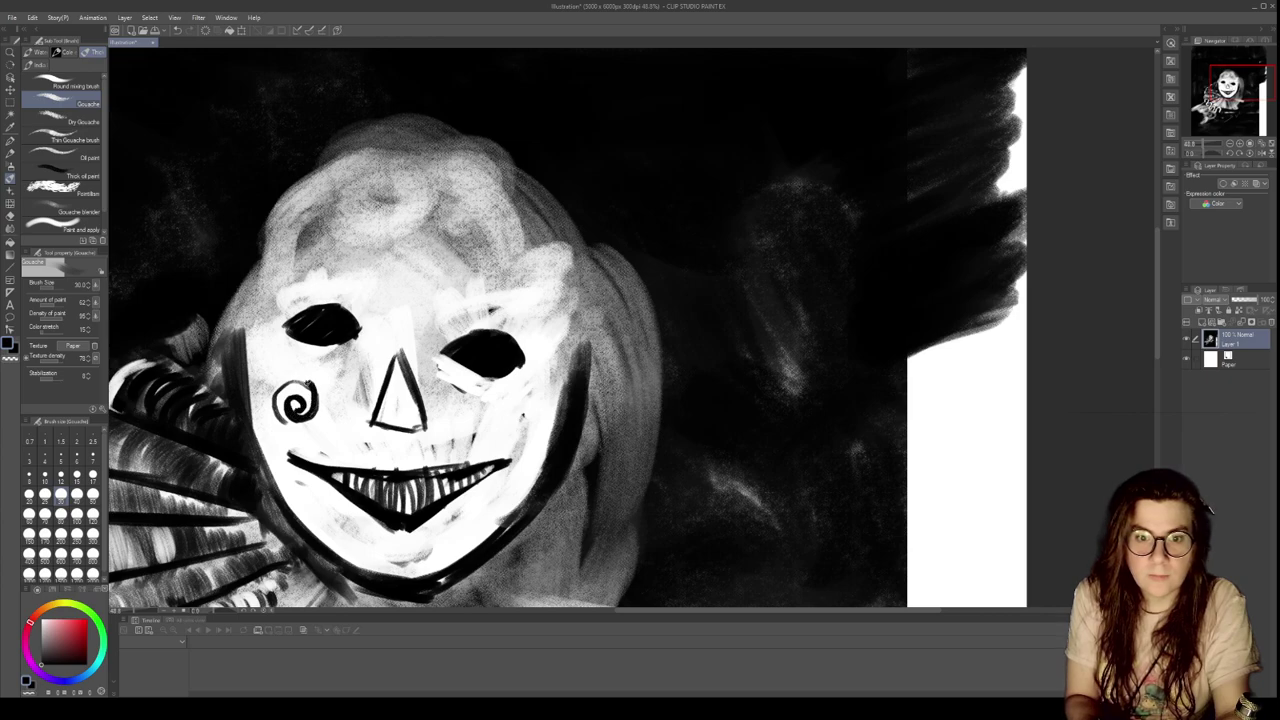
{"action": "key", "text": "ctrl+z"}
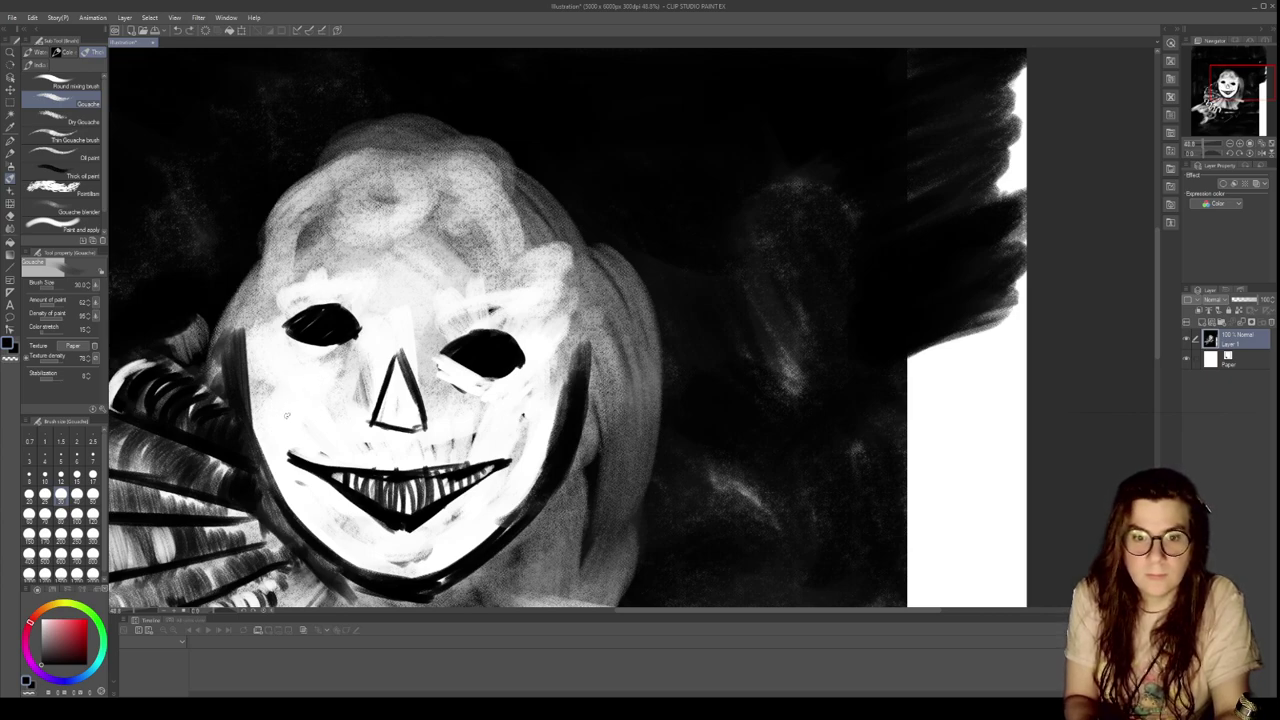
{"action": "mouse_move", "coordinate": [281, 412]}
{"action": "left_mouse_down"}
{"action": "mouse_move", "coordinate": [282, 384]}
{"action": "mouse_move", "coordinate": [300, 378]}
{"action": "left_mouse_up"}
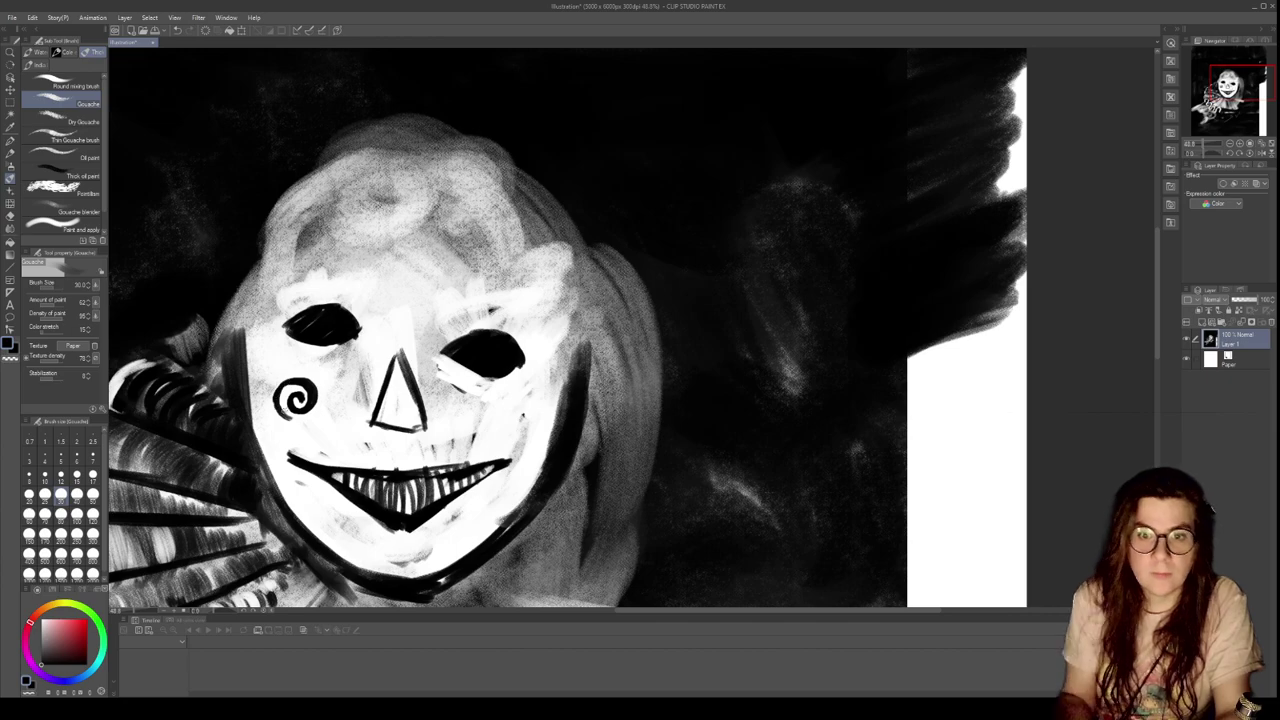
Paint a matching small black spiral on the right cheek
{"action": "scroll", "coordinate": [452, 434], "scroll_direction": "down", "scroll_amount": 5}
{"action": "scroll", "coordinate": [500, 515], "scroll_direction": "up", "scroll_amount": 1}
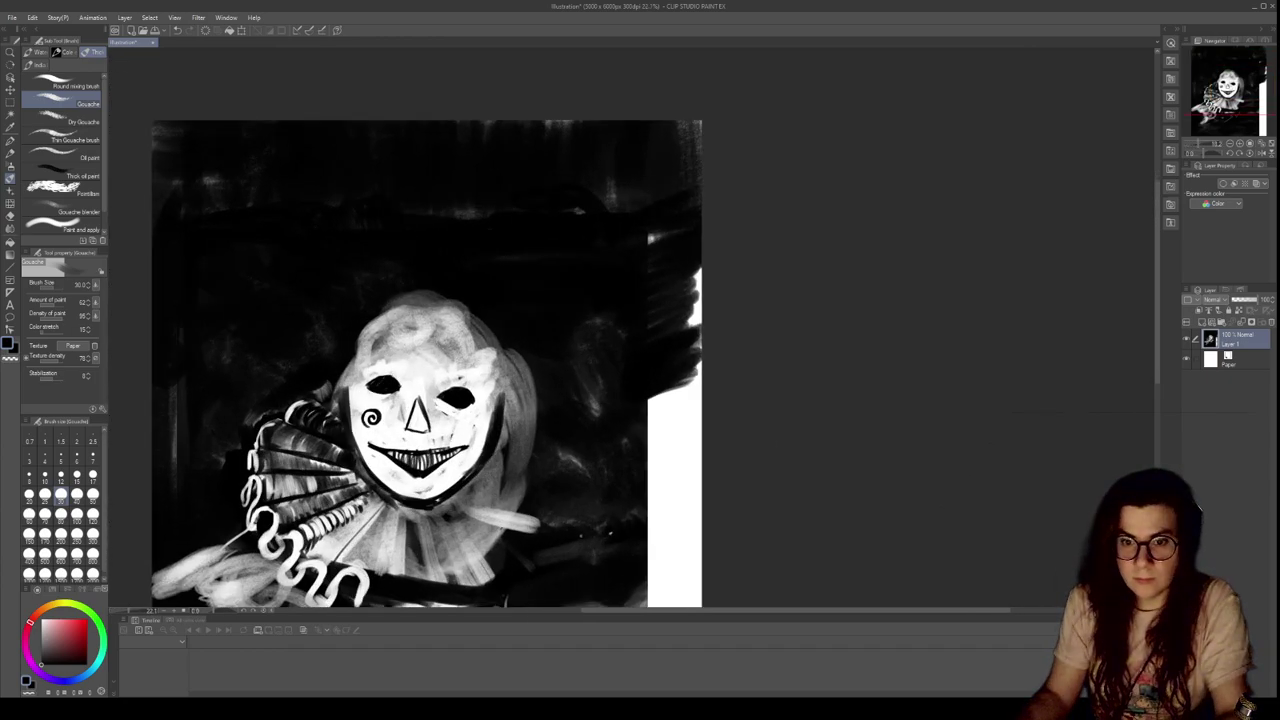
{"action": "key", "text": "ctrl+plus"}
{"action": "left_click_drag", "start_coordinate": [490, 530], "coordinate": [474, 436]}
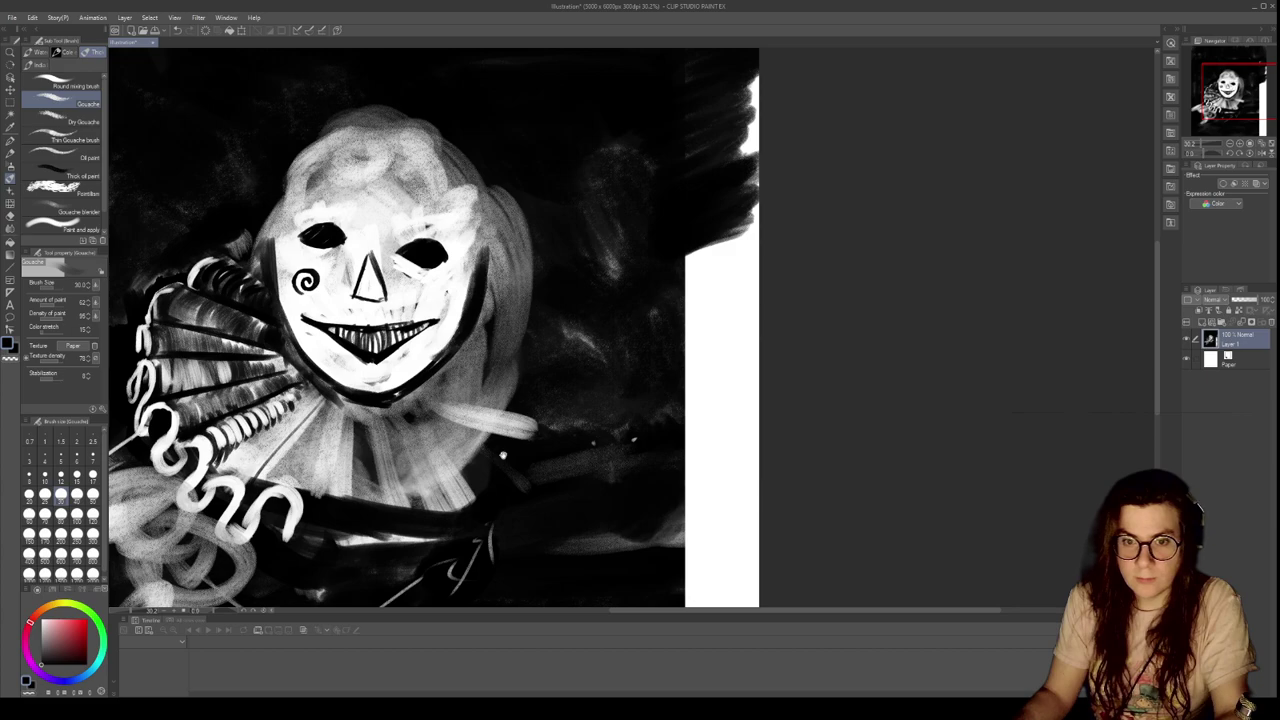
{"action": "key", "text": "ctrl+minus"}
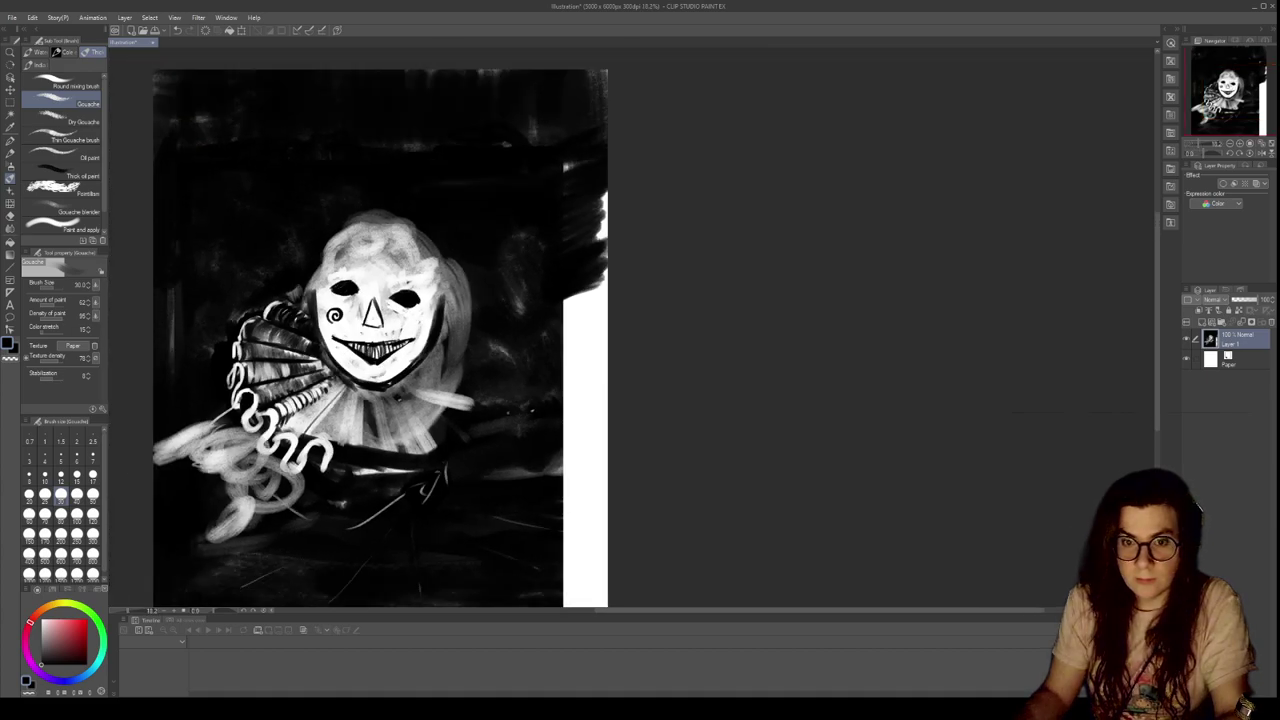
{"action": "key", "text": "ctrl+plus"}
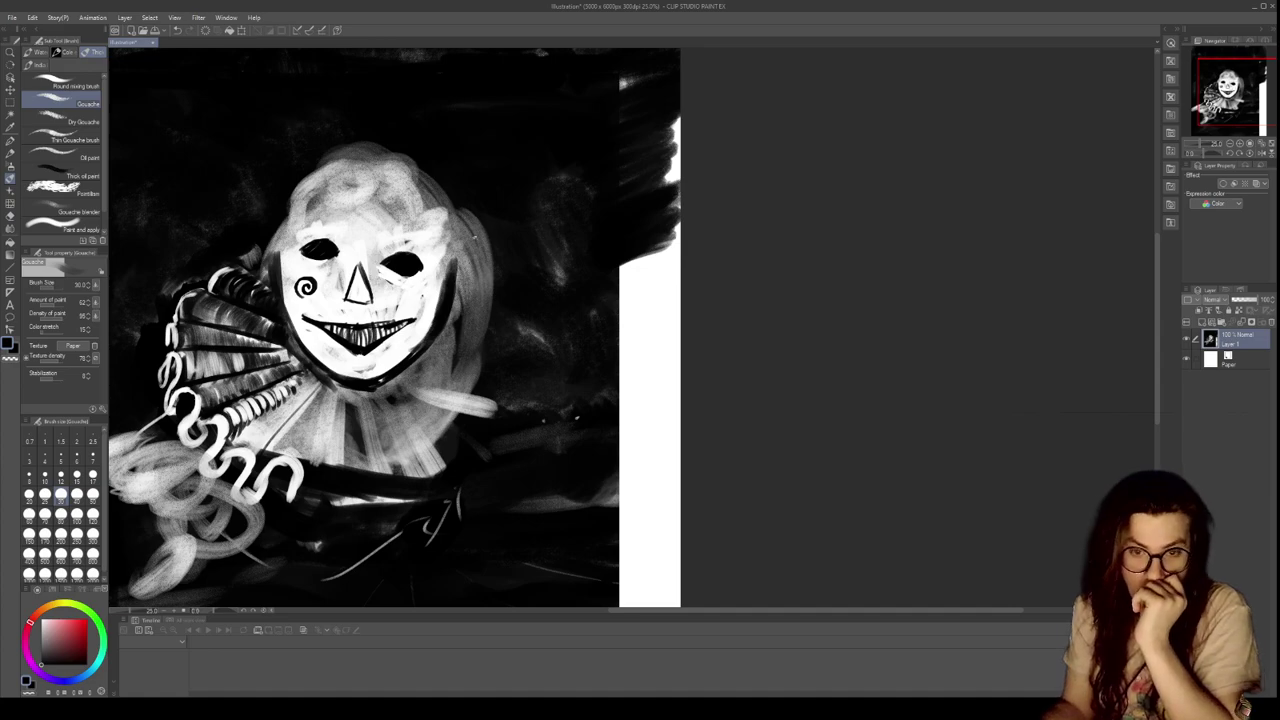
{"action": "key", "text": "ctrl+plus"}
{"action": "key", "text": "ctrl+plus"}
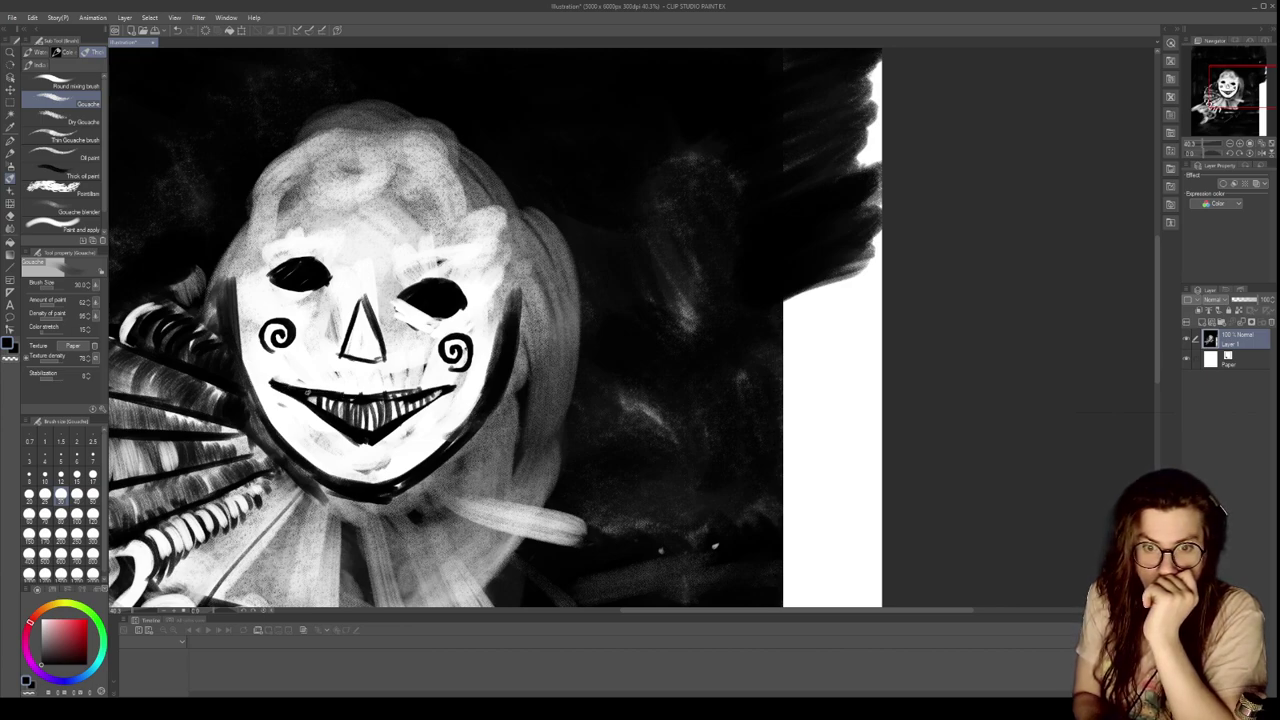
Fill the triangular nose with black diagonal hatching
{"action": "left_click_drag", "start_coordinate": [422, 389], "coordinate": [374, 395]}
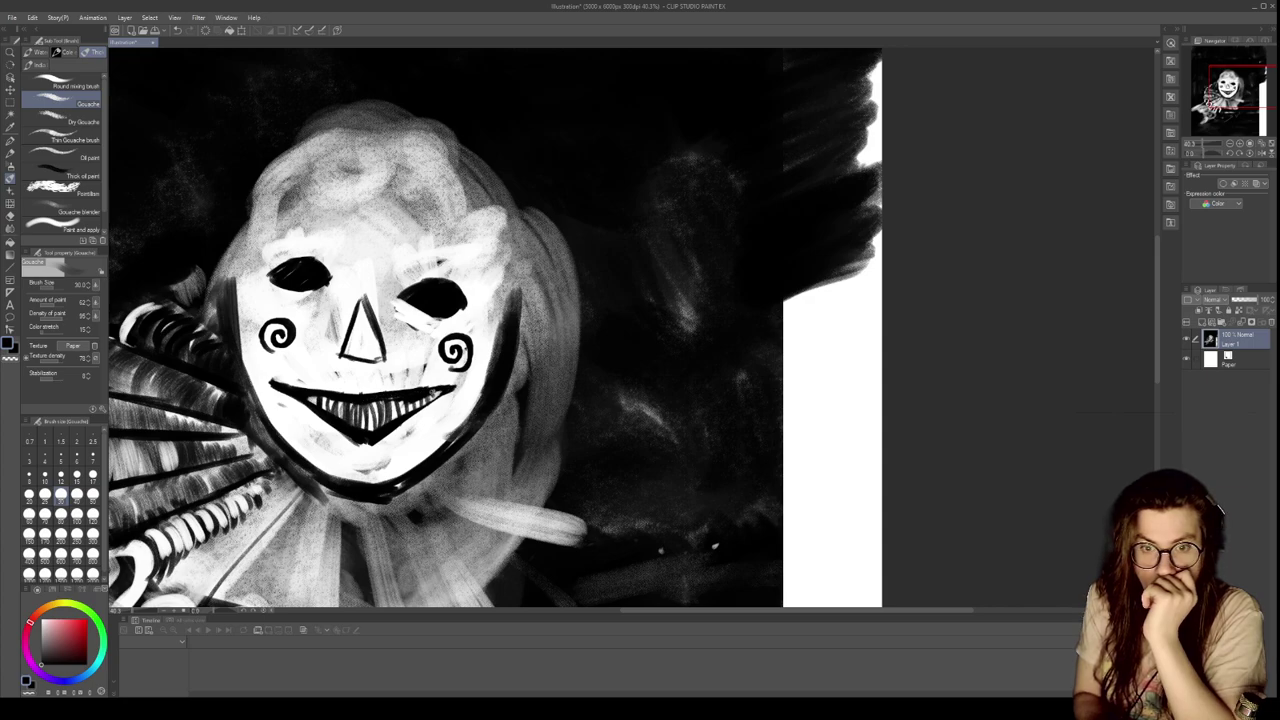
{"action": "left_click_drag", "start_coordinate": [446, 391], "coordinate": [386, 424]}
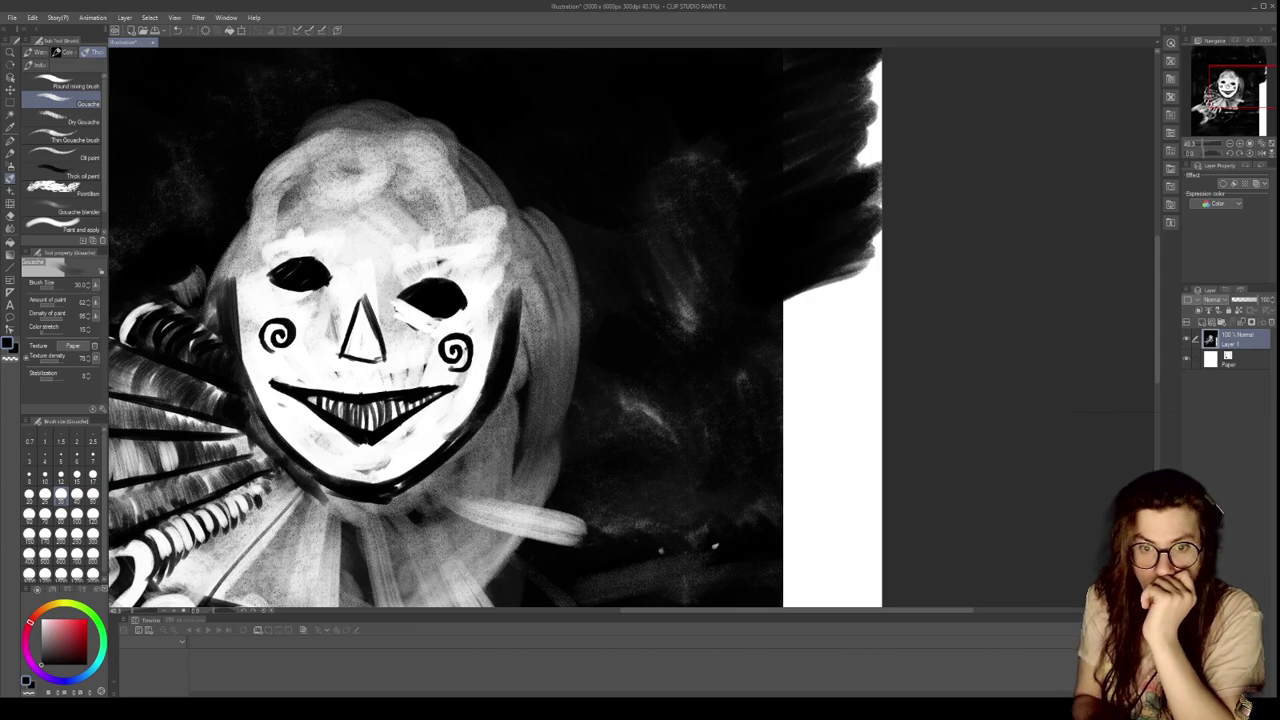
{"action": "mouse_move", "coordinate": [358, 318]}
{"action": "left_mouse_down"}
{"action": "mouse_move", "coordinate": [350, 348]}
{"action": "mouse_move", "coordinate": [366, 358]}
{"action": "left_mouse_up"}
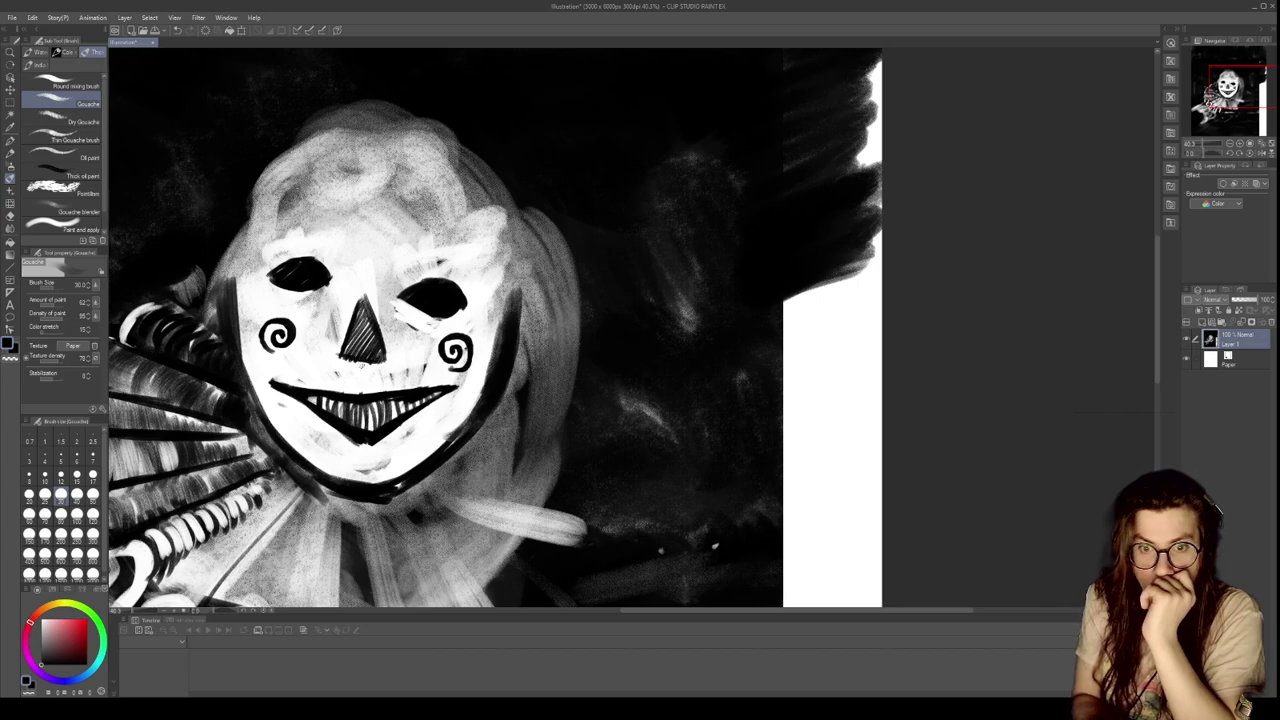
Paint black hair strands along the right side of the face and short black lashes beneath both eyes
{"action": "mouse_move", "coordinate": [494, 320]}
{"action": "left_mouse_down"}
{"action": "mouse_move", "coordinate": [494, 250]}
{"action": "mouse_move", "coordinate": [510, 388]}
{"action": "left_mouse_up"}
{"action": "left_click_drag", "start_coordinate": [496, 298], "coordinate": [520, 400]}
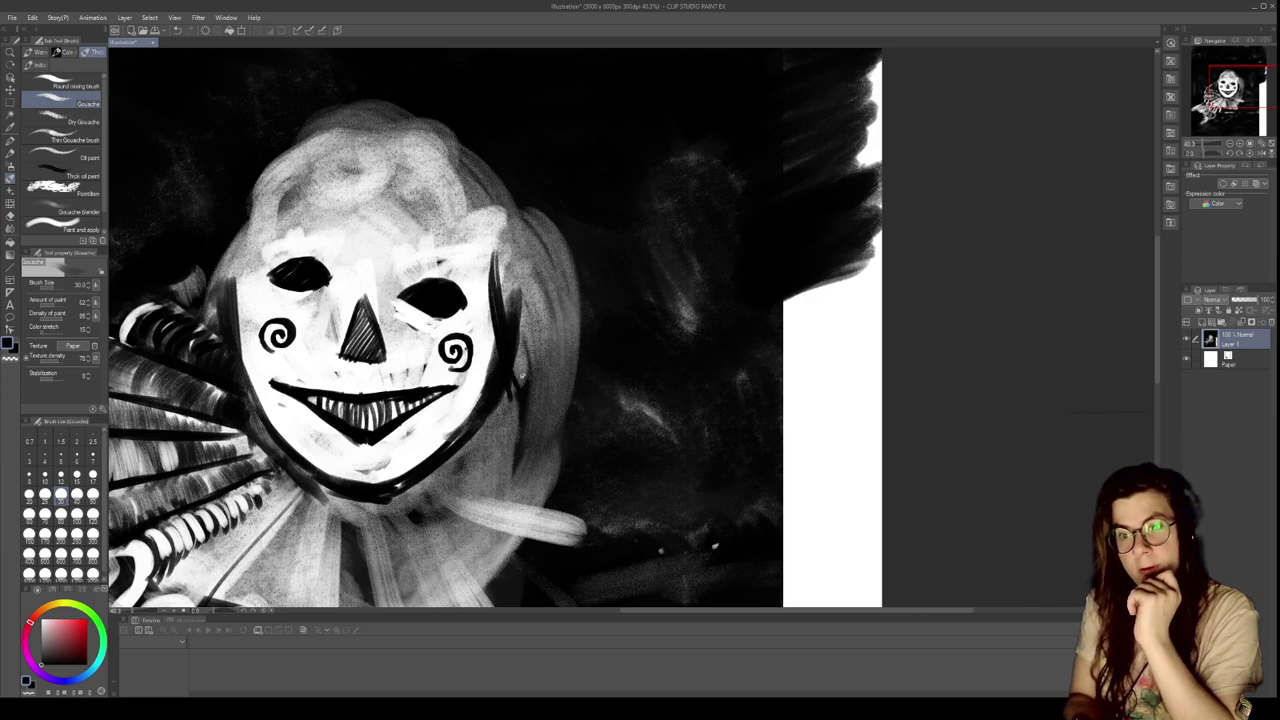
{"action": "mouse_move", "coordinate": [510, 248]}
{"action": "left_mouse_down"}
{"action": "mouse_move", "coordinate": [526, 300]}
{"action": "mouse_move", "coordinate": [582, 322]}
{"action": "left_mouse_up"}
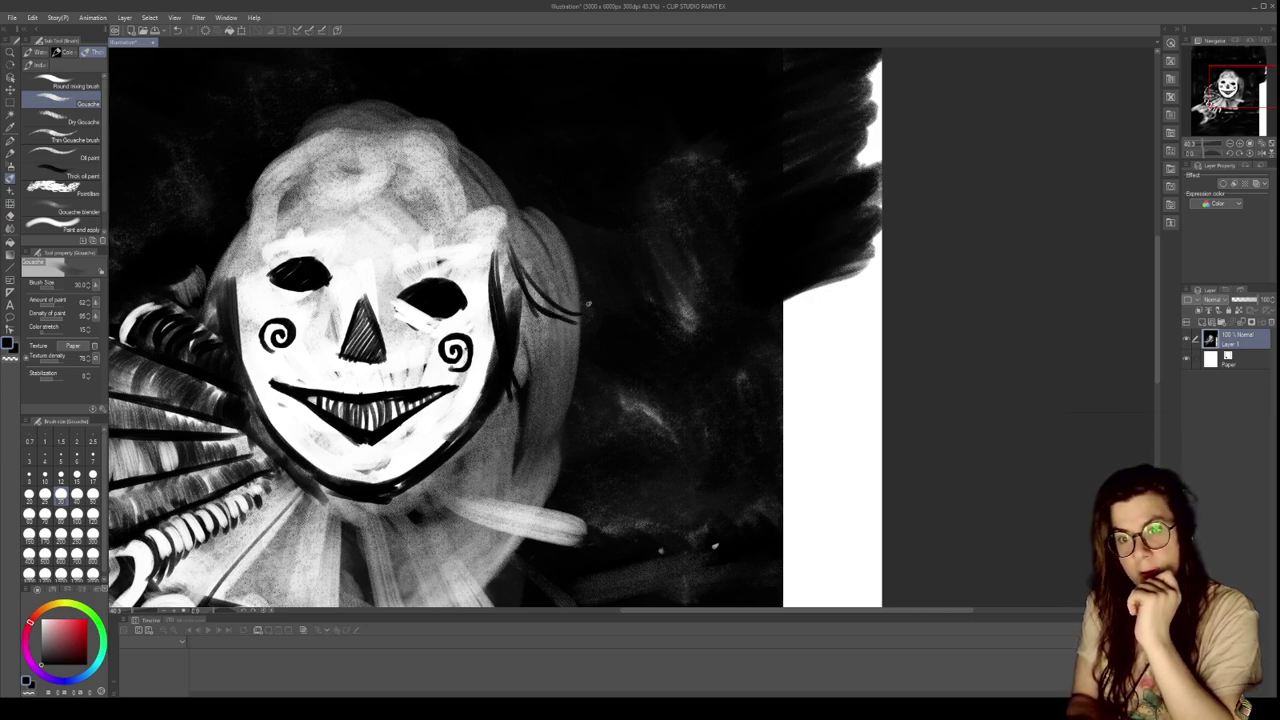
{"action": "left_click_drag", "start_coordinate": [412, 306], "coordinate": [420, 318]}
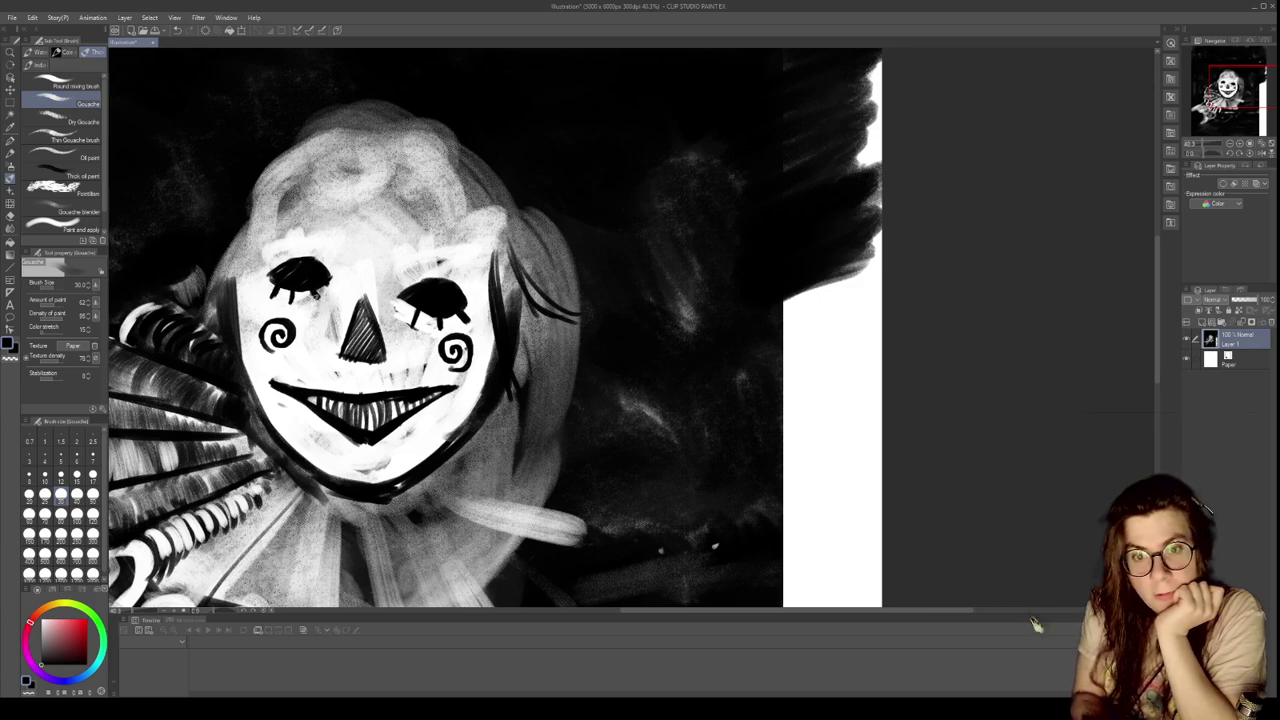
Paint a broad black hat band across the top of the head with the Gouache brush at size 300
{"action": "left_click", "coordinate": [93, 533]}
{"action": "mouse_move", "coordinate": [290, 195]}
{"action": "left_mouse_down"}
{"action": "mouse_move", "coordinate": [262, 212]}
{"action": "mouse_move", "coordinate": [230, 185]}
{"action": "mouse_move", "coordinate": [335, 197]}
{"action": "left_mouse_up"}
{"action": "mouse_move", "coordinate": [260, 178]}
{"action": "left_mouse_down"}
{"action": "mouse_move", "coordinate": [405, 205]}
{"action": "mouse_move", "coordinate": [285, 180]}
{"action": "mouse_move", "coordinate": [265, 195]}
{"action": "mouse_move", "coordinate": [292, 148]}
{"action": "mouse_move", "coordinate": [273, 155]}
{"action": "mouse_move", "coordinate": [470, 162]}
{"action": "mouse_move", "coordinate": [310, 190]}
{"action": "mouse_move", "coordinate": [380, 200]}
{"action": "mouse_move", "coordinate": [280, 185]}
{"action": "mouse_move", "coordinate": [460, 200]}
{"action": "mouse_move", "coordinate": [342, 172]}
{"action": "mouse_move", "coordinate": [523, 220]}
{"action": "mouse_move", "coordinate": [403, 169]}
{"action": "left_mouse_up"}
{"action": "scroll", "coordinate": [458, 249], "scroll_direction": "down", "scroll_amount": 3}
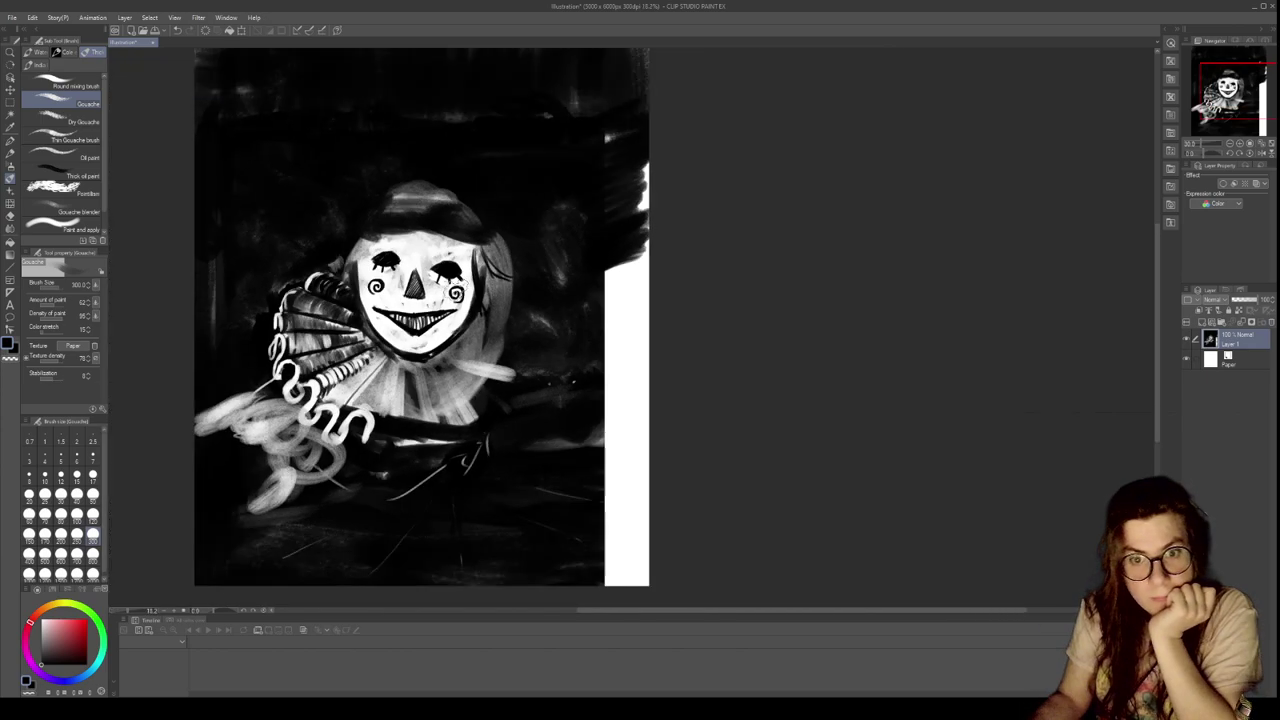
{"action": "scroll", "coordinate": [420, 150], "scroll_direction": "down", "scroll_amount": 1}
{"action": "scroll", "coordinate": [414, 129], "scroll_direction": "up", "scroll_amount": 4}
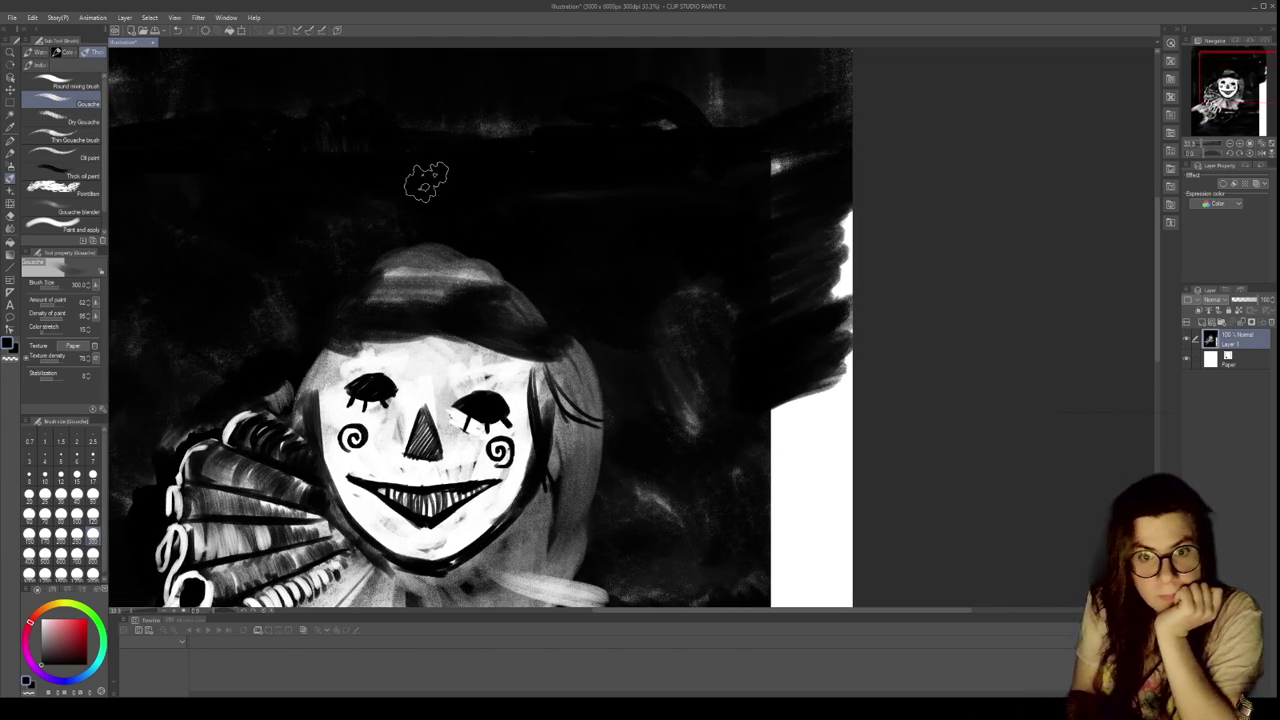
{"action": "mouse_move", "coordinate": [386, 286]}
{"action": "left_mouse_down"}
{"action": "mouse_move", "coordinate": [414, 300]}
{"action": "mouse_move", "coordinate": [457, 286]}
{"action": "mouse_move", "coordinate": [392, 292]}
{"action": "mouse_move", "coordinate": [534, 297]}
{"action": "mouse_move", "coordinate": [523, 320]}
{"action": "mouse_move", "coordinate": [537, 323]}
{"action": "mouse_move", "coordinate": [553, 368]}
{"action": "left_mouse_up"}
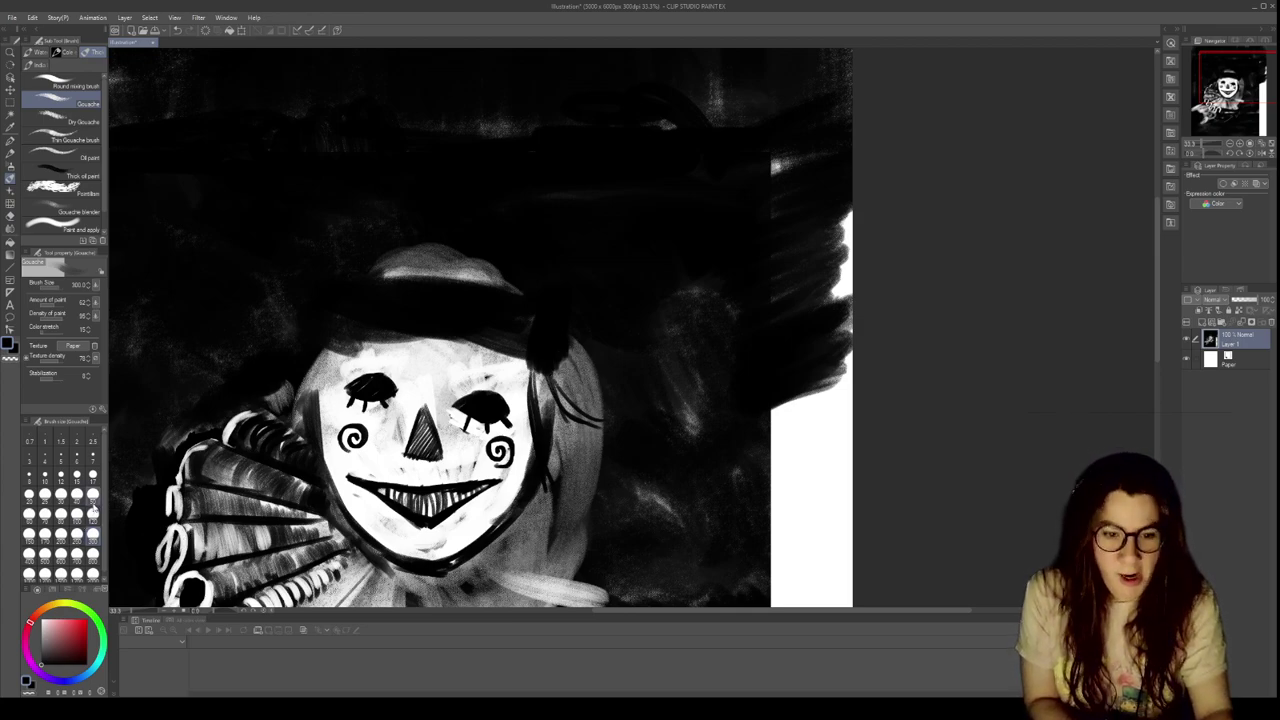
At brush size 50, paint black hair strands over the forehead and right temple and a small triangle above the right eye
{"action": "left_click", "coordinate": [93, 494]}
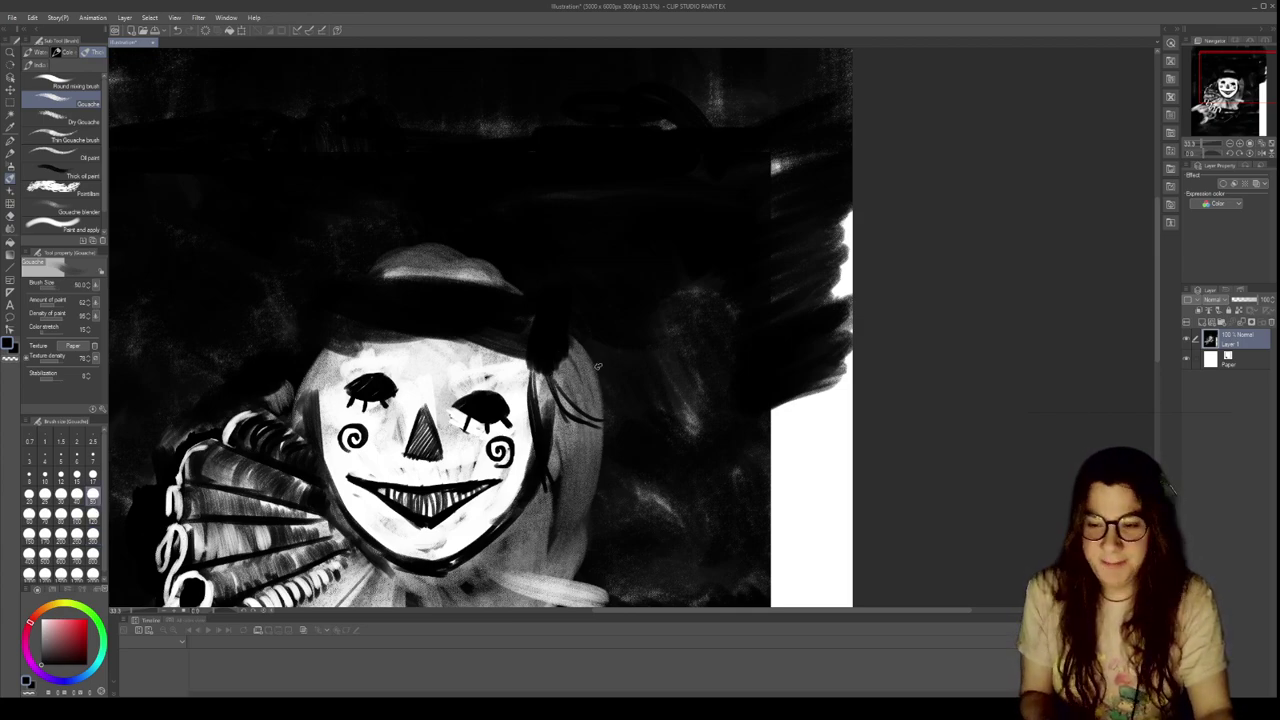
{"action": "mouse_move", "coordinate": [524, 364]}
{"action": "left_mouse_down"}
{"action": "mouse_move", "coordinate": [527, 420]}
{"action": "mouse_move", "coordinate": [538, 372]}
{"action": "mouse_move", "coordinate": [566, 420]}
{"action": "mouse_move", "coordinate": [531, 386]}
{"action": "mouse_move", "coordinate": [560, 453]}
{"action": "left_mouse_up"}
{"action": "mouse_move", "coordinate": [392, 340]}
{"action": "left_mouse_down"}
{"action": "mouse_move", "coordinate": [416, 374]}
{"action": "mouse_move", "coordinate": [426, 340]}
{"action": "mouse_move", "coordinate": [435, 383]}
{"action": "mouse_move", "coordinate": [444, 336]}
{"action": "mouse_move", "coordinate": [455, 367]}
{"action": "left_mouse_up"}
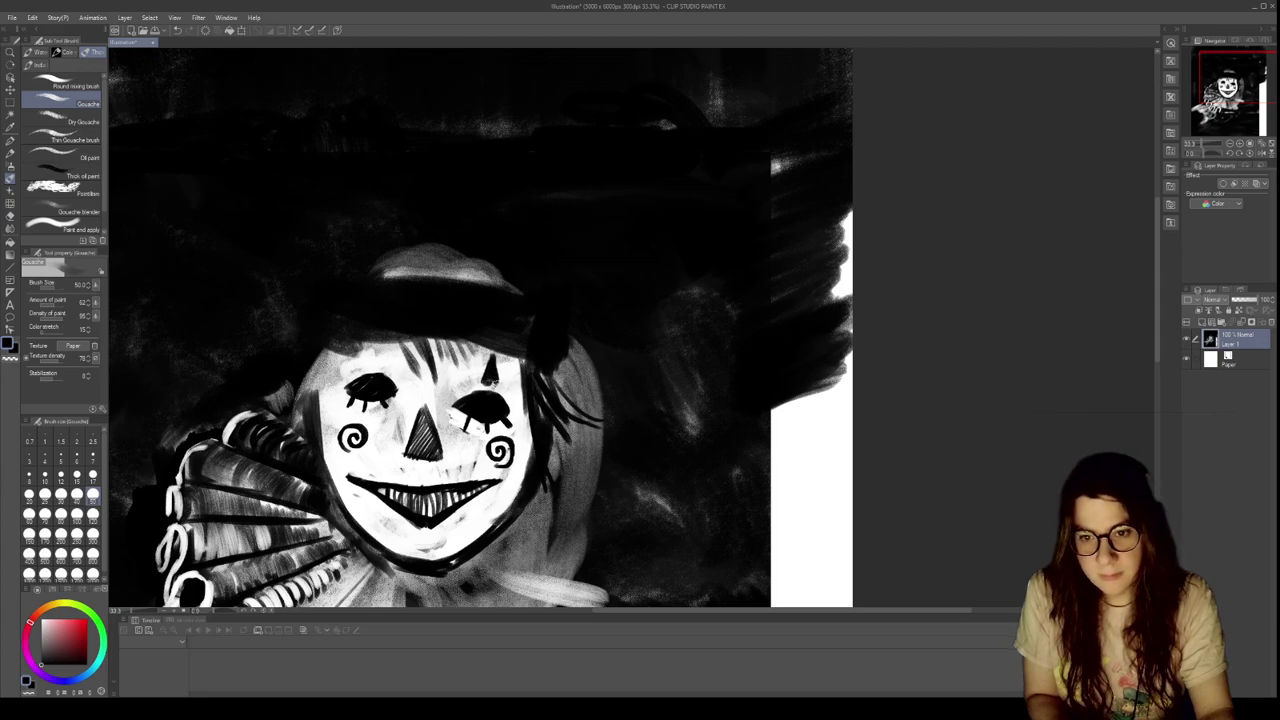
{"action": "left_click", "coordinate": [492, 381]}
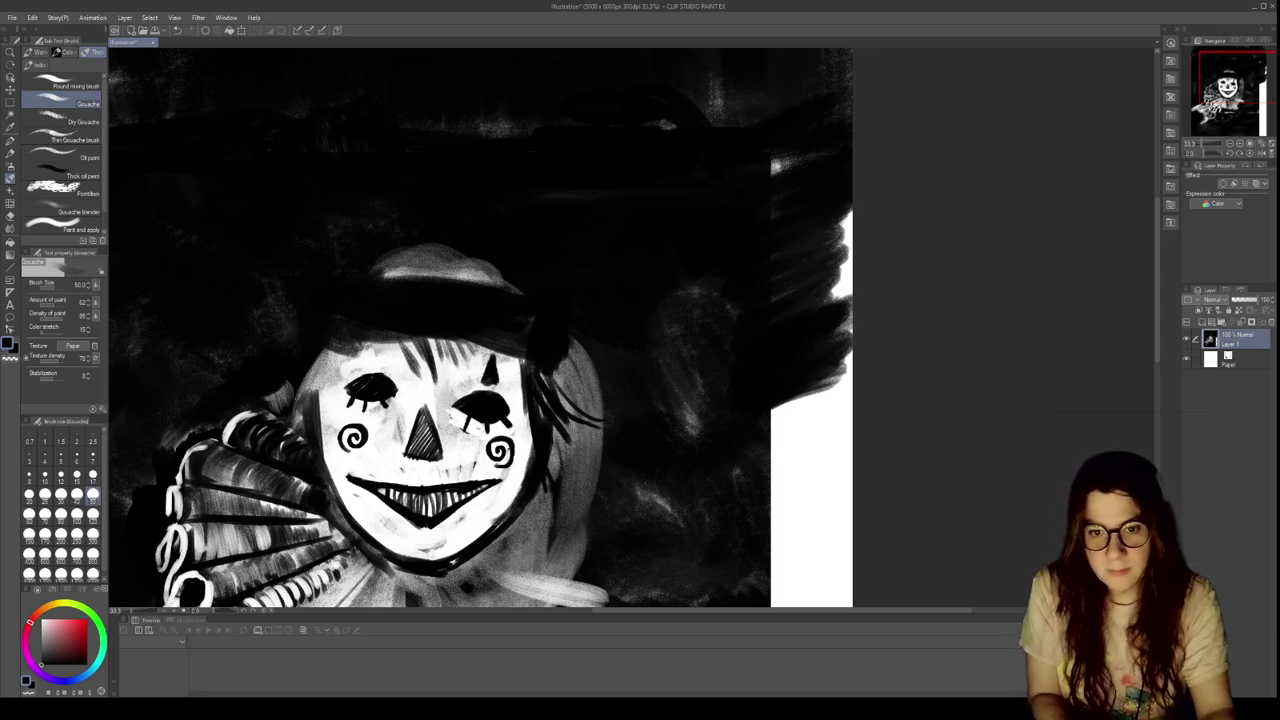
Brush white along the upper edge of the forehead beneath the hat using the transparent colour
{"action": "key", "text": "c"}
{"action": "mouse_move", "coordinate": [325, 346]}
{"action": "left_mouse_down"}
{"action": "mouse_move", "coordinate": [370, 337]}
{"action": "mouse_move", "coordinate": [333, 372]}
{"action": "left_mouse_up"}
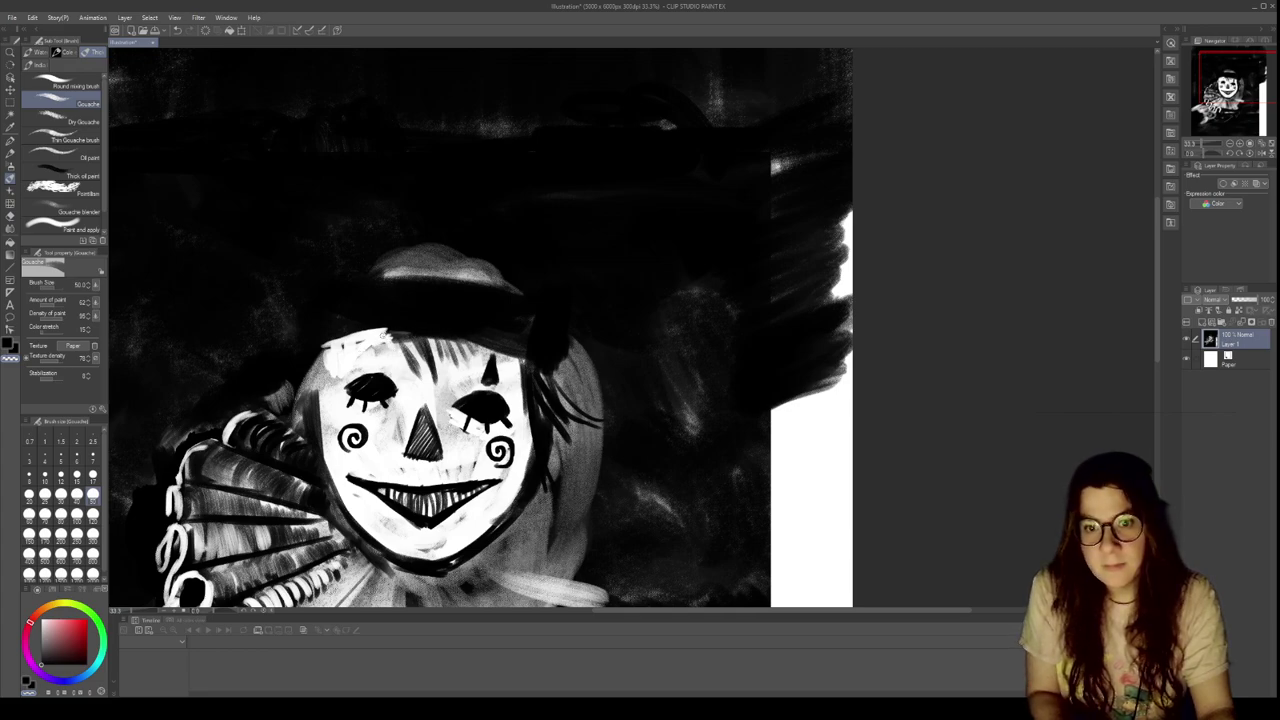
{"action": "left_click_drag", "start_coordinate": [385, 331], "coordinate": [458, 334]}
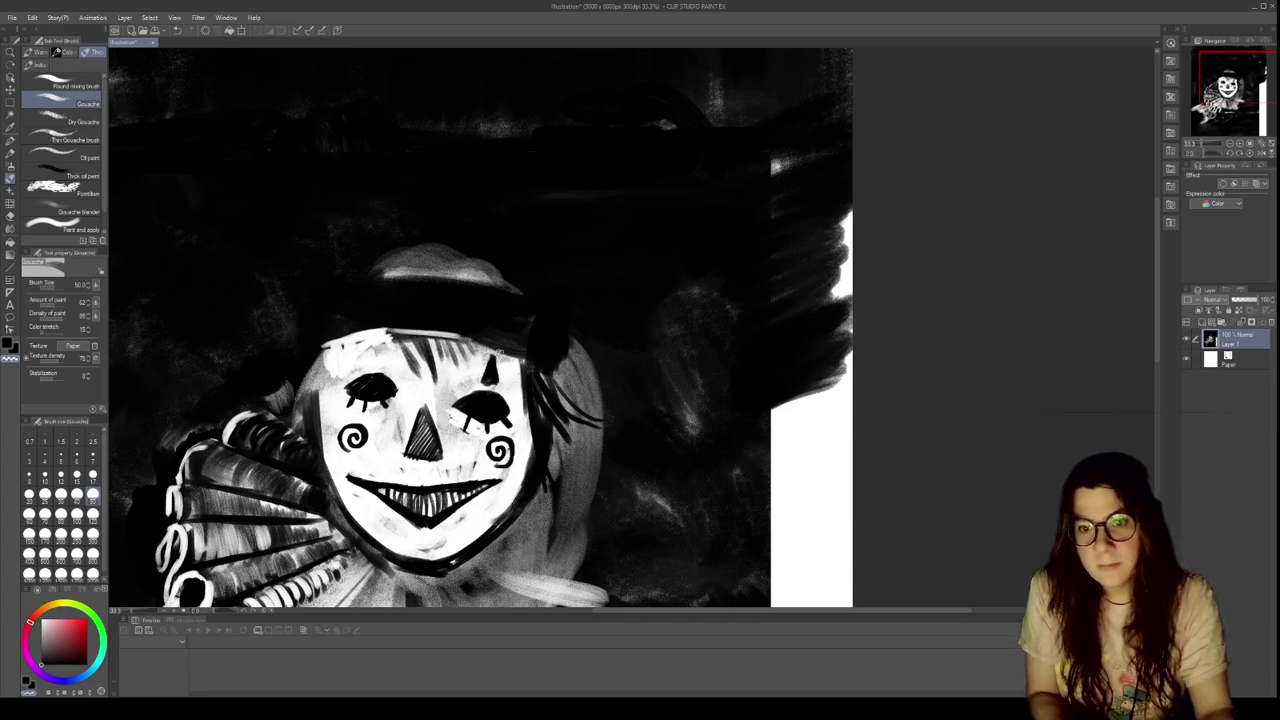
Block in the hat's upper edge, side flaps and front sheen with broad light grey strokes at brush size 300
{"action": "left_click", "coordinate": [93, 535]}
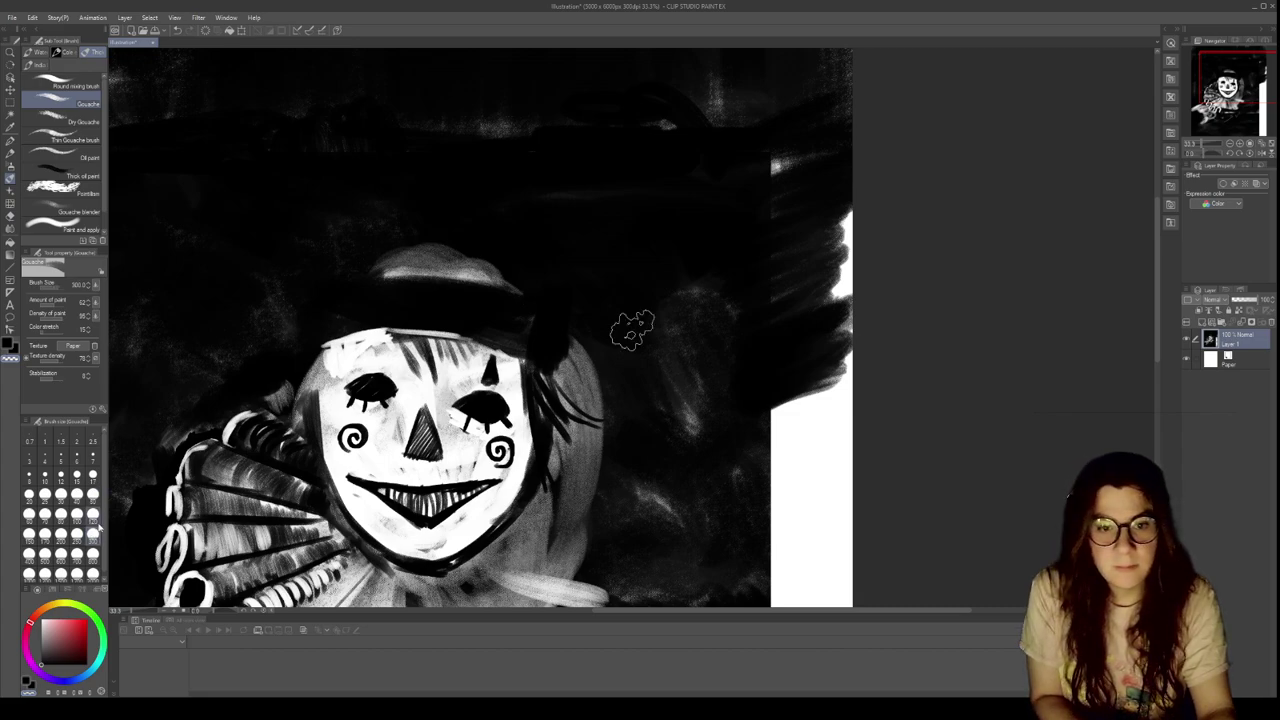
{"action": "mouse_move", "coordinate": [318, 332]}
{"action": "left_mouse_down"}
{"action": "mouse_move", "coordinate": [332, 301]}
{"action": "mouse_move", "coordinate": [321, 287]}
{"action": "mouse_move", "coordinate": [407, 280]}
{"action": "mouse_move", "coordinate": [330, 282]}
{"action": "mouse_move", "coordinate": [505, 265]}
{"action": "mouse_move", "coordinate": [515, 270]}
{"action": "mouse_move", "coordinate": [482, 280]}
{"action": "mouse_move", "coordinate": [550, 278]}
{"action": "mouse_move", "coordinate": [548, 332]}
{"action": "mouse_move", "coordinate": [543, 288]}
{"action": "mouse_move", "coordinate": [540, 312]}
{"action": "mouse_move", "coordinate": [551, 345]}
{"action": "mouse_move", "coordinate": [503, 262]}
{"action": "mouse_move", "coordinate": [443, 255]}
{"action": "mouse_move", "coordinate": [578, 258]}
{"action": "left_mouse_up"}
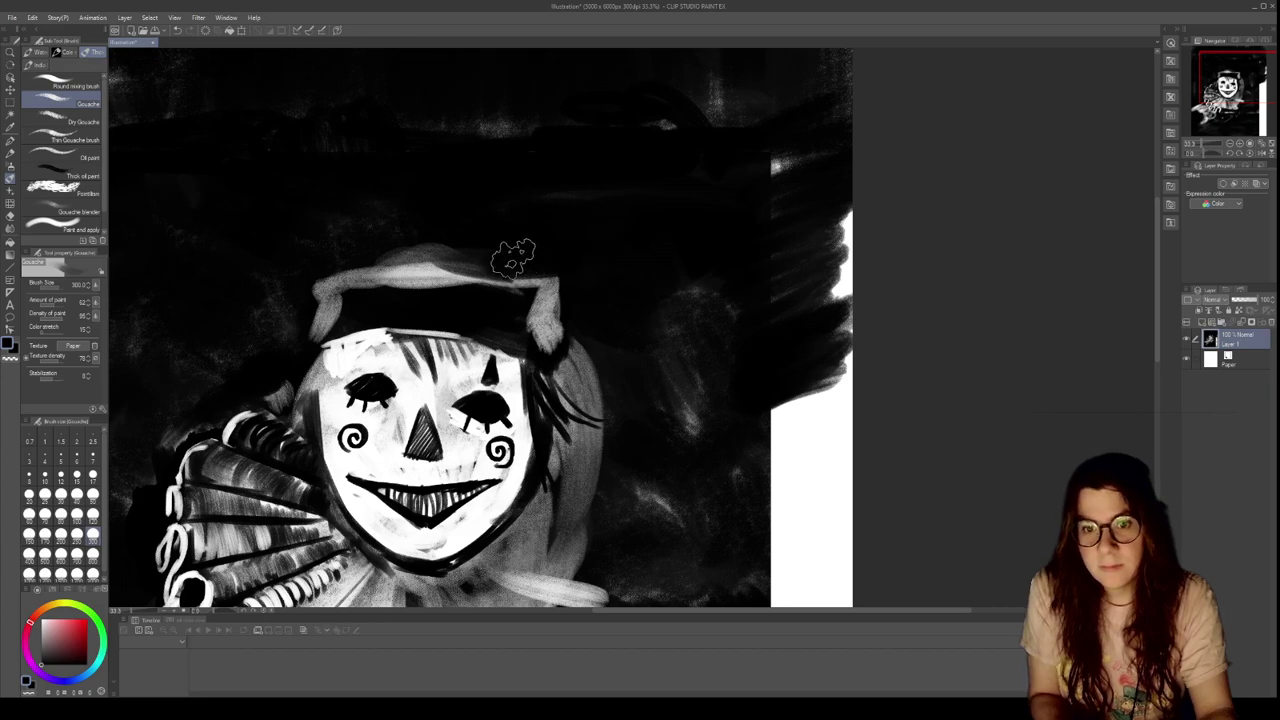
{"action": "mouse_move", "coordinate": [400, 286]}
{"action": "left_mouse_down"}
{"action": "mouse_move", "coordinate": [350, 288]}
{"action": "mouse_move", "coordinate": [408, 290]}
{"action": "mouse_move", "coordinate": [330, 289]}
{"action": "mouse_move", "coordinate": [360, 284]}
{"action": "mouse_move", "coordinate": [308, 274]}
{"action": "mouse_move", "coordinate": [309, 312]}
{"action": "mouse_move", "coordinate": [290, 335]}
{"action": "mouse_move", "coordinate": [299, 347]}
{"action": "mouse_move", "coordinate": [326, 292]}
{"action": "mouse_move", "coordinate": [310, 335]}
{"action": "mouse_move", "coordinate": [330, 300]}
{"action": "mouse_move", "coordinate": [360, 290]}
{"action": "left_mouse_up"}
{"action": "left_click_drag", "start_coordinate": [530, 305], "coordinate": [543, 333]}
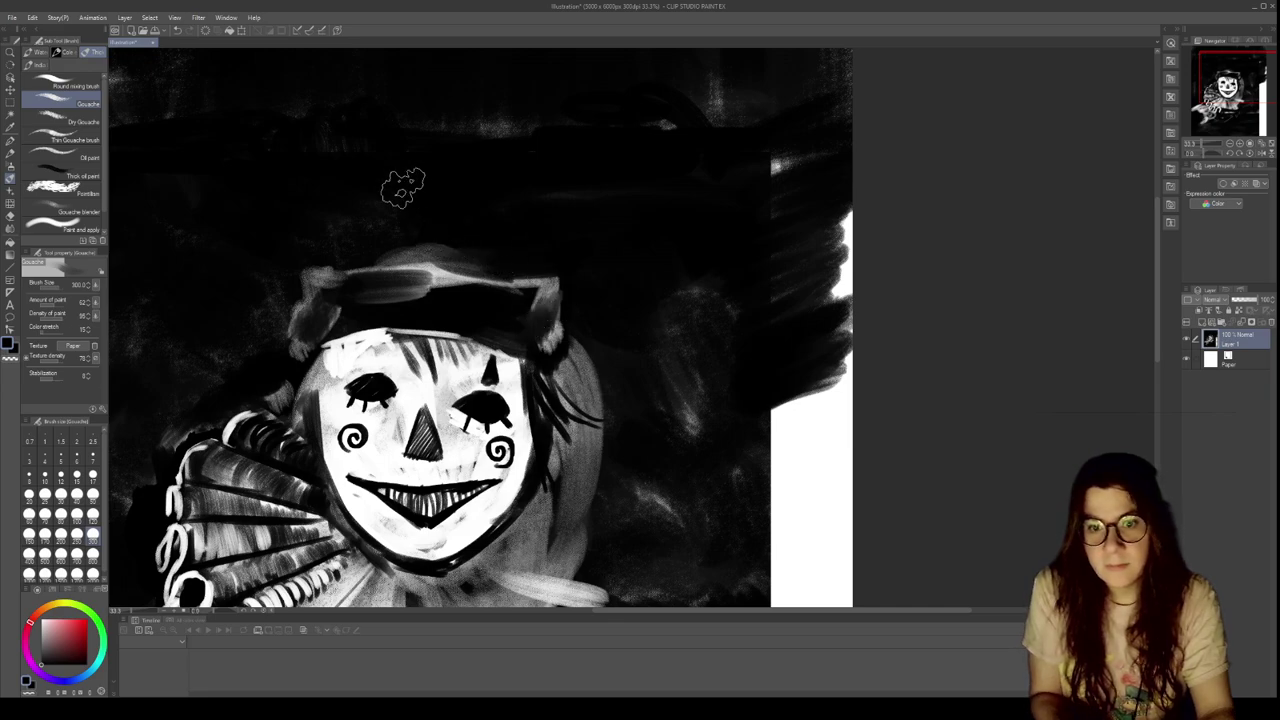
Draw thin light strands arching over the hat and falling down the right side of the head at brush size 50
{"action": "left_click", "coordinate": [93, 494]}
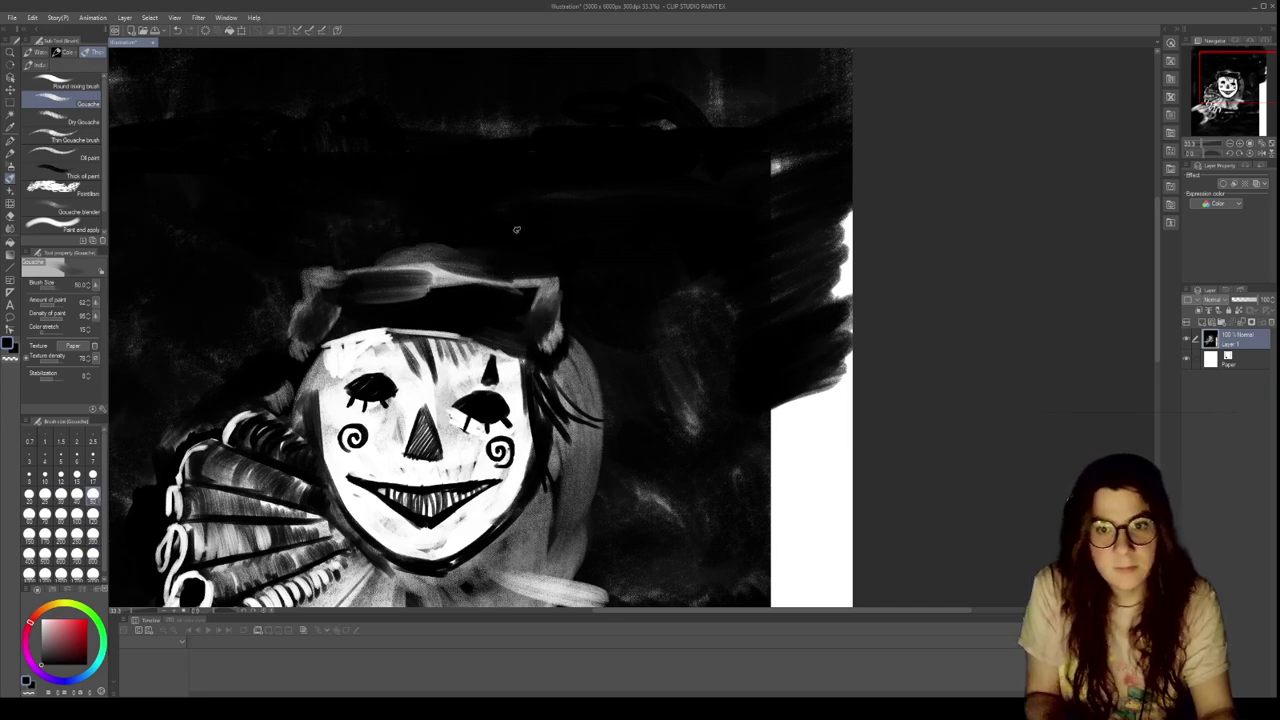
{"action": "mouse_move", "coordinate": [420, 262]}
{"action": "left_mouse_down"}
{"action": "mouse_move", "coordinate": [479, 175]}
{"action": "mouse_move", "coordinate": [566, 197]}
{"action": "mouse_move", "coordinate": [586, 216]}
{"action": "mouse_move", "coordinate": [583, 282]}
{"action": "left_mouse_up"}
{"action": "mouse_move", "coordinate": [453, 215]}
{"action": "left_mouse_down"}
{"action": "mouse_move", "coordinate": [508, 180]}
{"action": "mouse_move", "coordinate": [560, 192]}
{"action": "mouse_move", "coordinate": [562, 232]}
{"action": "mouse_move", "coordinate": [610, 310]}
{"action": "left_mouse_up"}
{"action": "mouse_move", "coordinate": [553, 237]}
{"action": "left_mouse_down"}
{"action": "mouse_move", "coordinate": [599, 304]}
{"action": "mouse_move", "coordinate": [588, 284]}
{"action": "mouse_move", "coordinate": [584, 311]}
{"action": "mouse_move", "coordinate": [623, 422]}
{"action": "left_mouse_up"}
{"action": "left_click_drag", "start_coordinate": [557, 343], "coordinate": [628, 472]}
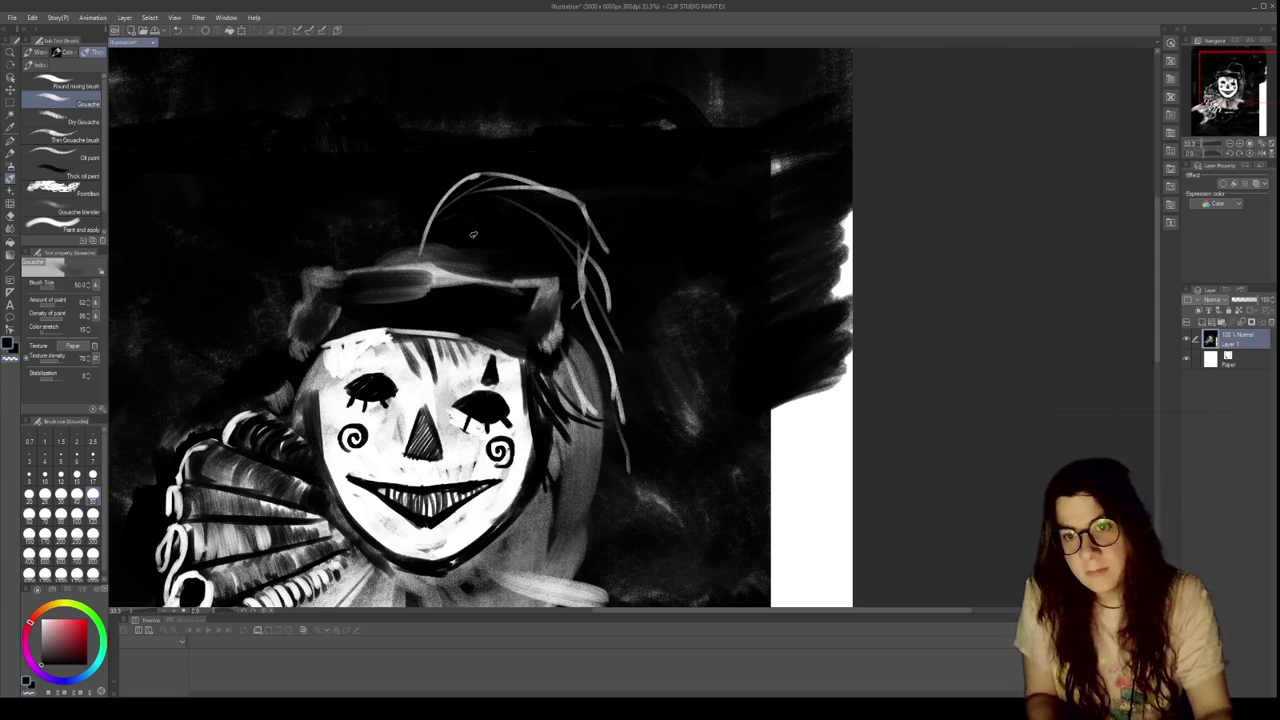
Paint broad grey looping tails extending from both sides of the hat at brush size 300
{"action": "left_click", "coordinate": [93, 533]}
{"action": "left_click_drag", "start_coordinate": [411, 206], "coordinate": [548, 184]}
{"action": "key", "text": "c"}
{"action": "mouse_move", "coordinate": [427, 238]}
{"action": "left_mouse_down"}
{"action": "mouse_move", "coordinate": [553, 208]}
{"action": "mouse_move", "coordinate": [590, 231]}
{"action": "left_mouse_up"}
{"action": "mouse_move", "coordinate": [412, 216]}
{"action": "left_mouse_down"}
{"action": "mouse_move", "coordinate": [291, 206]}
{"action": "mouse_move", "coordinate": [271, 248]}
{"action": "mouse_move", "coordinate": [408, 243]}
{"action": "left_mouse_up"}
{"action": "left_click_drag", "start_coordinate": [266, 260], "coordinate": [174, 336]}
{"action": "mouse_move", "coordinate": [254, 315]}
{"action": "left_mouse_down"}
{"action": "mouse_move", "coordinate": [434, 311]}
{"action": "mouse_move", "coordinate": [452, 285]}
{"action": "mouse_move", "coordinate": [450, 312]}
{"action": "mouse_move", "coordinate": [350, 345]}
{"action": "mouse_move", "coordinate": [321, 337]}
{"action": "left_mouse_up"}
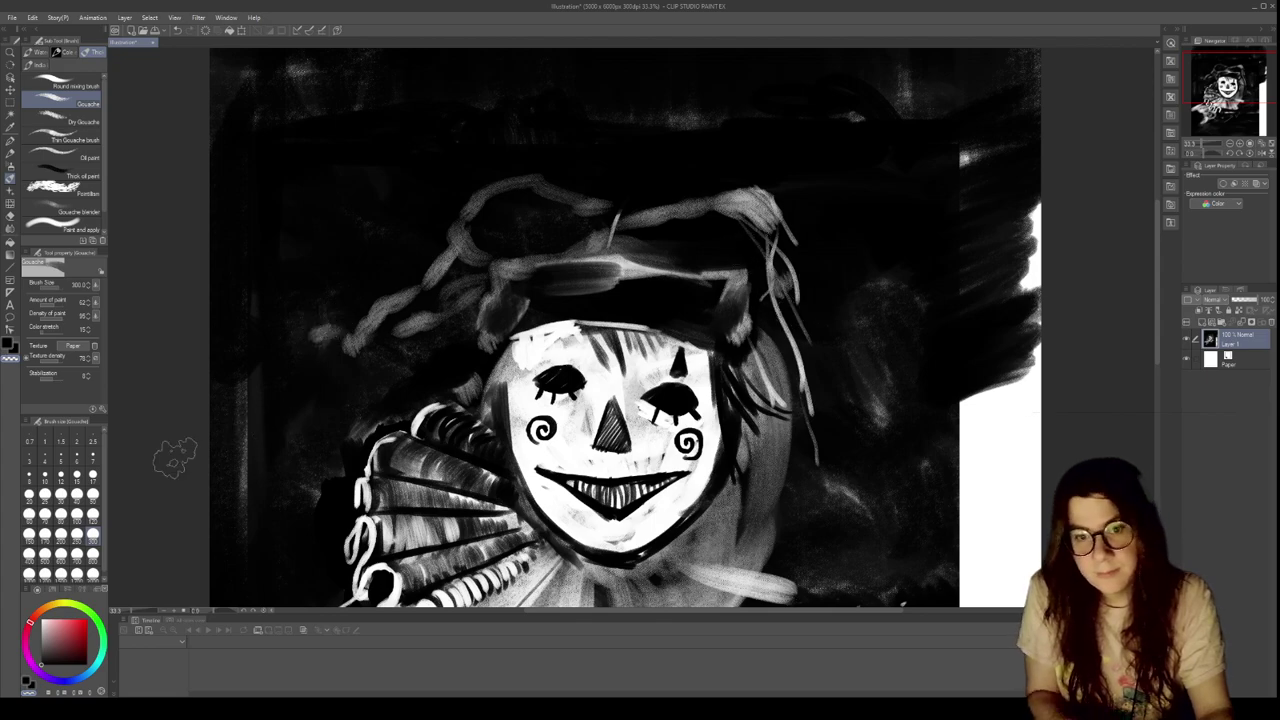
At brush size 30, highlight the hat's left edge in white and paint a small black triangle above the left eye
{"action": "left_click", "coordinate": [61, 494]}
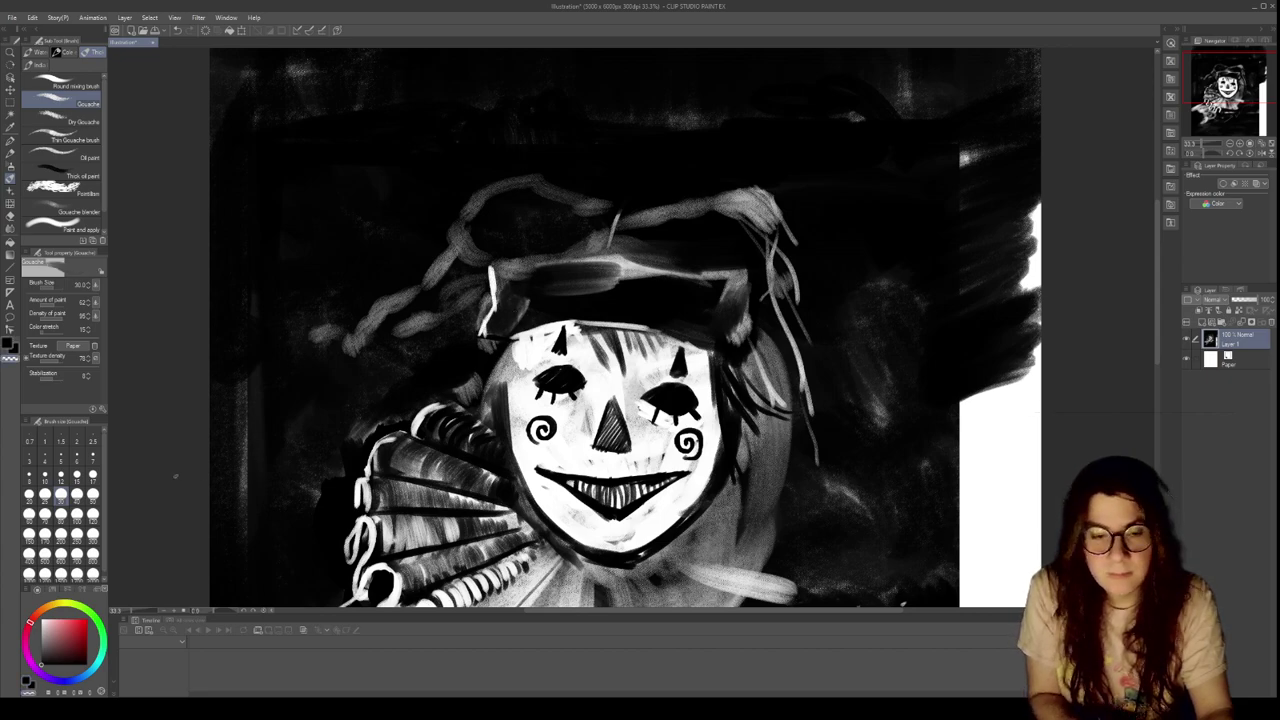
{"action": "left_click_drag", "start_coordinate": [645, 498], "coordinate": [646, 463]}
Accent the lower-left pleat of the ruff with thin black and white strokes
{"action": "scroll", "coordinate": [645, 460], "scroll_direction": "down", "scroll_amount": 1}
{"action": "left_click_drag", "start_coordinate": [496, 416], "coordinate": [482, 446]}
{"action": "key", "text": "c"}
{"action": "mouse_move", "coordinate": [504, 370]}
{"action": "left_mouse_down"}
{"action": "mouse_move", "coordinate": [458, 446]}
{"action": "mouse_move", "coordinate": [501, 365]}
{"action": "left_mouse_up"}
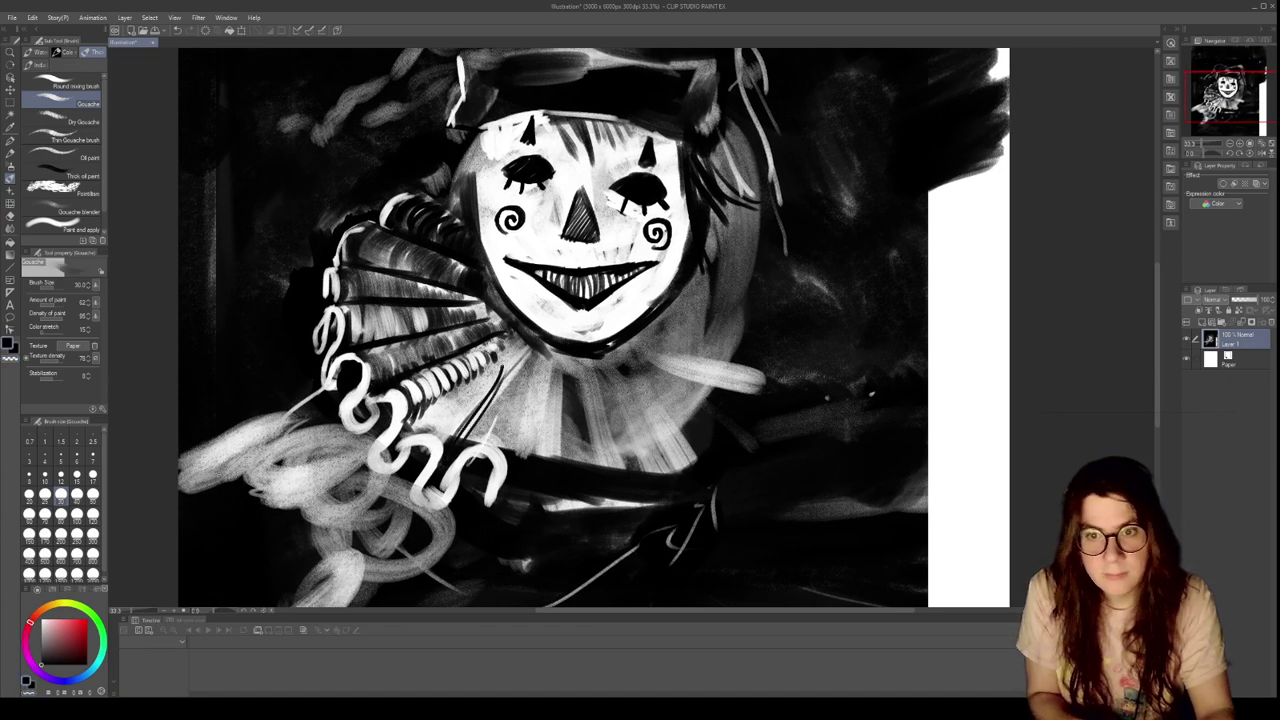
Enlarge the mouth into a solid black grin and paint over the teeth at brush size 120
{"action": "left_click", "coordinate": [92, 516]}
{"action": "mouse_move", "coordinate": [523, 277]}
{"action": "left_mouse_down"}
{"action": "mouse_move", "coordinate": [588, 316]}
{"action": "mouse_move", "coordinate": [618, 296]}
{"action": "mouse_move", "coordinate": [607, 297]}
{"action": "left_mouse_up"}
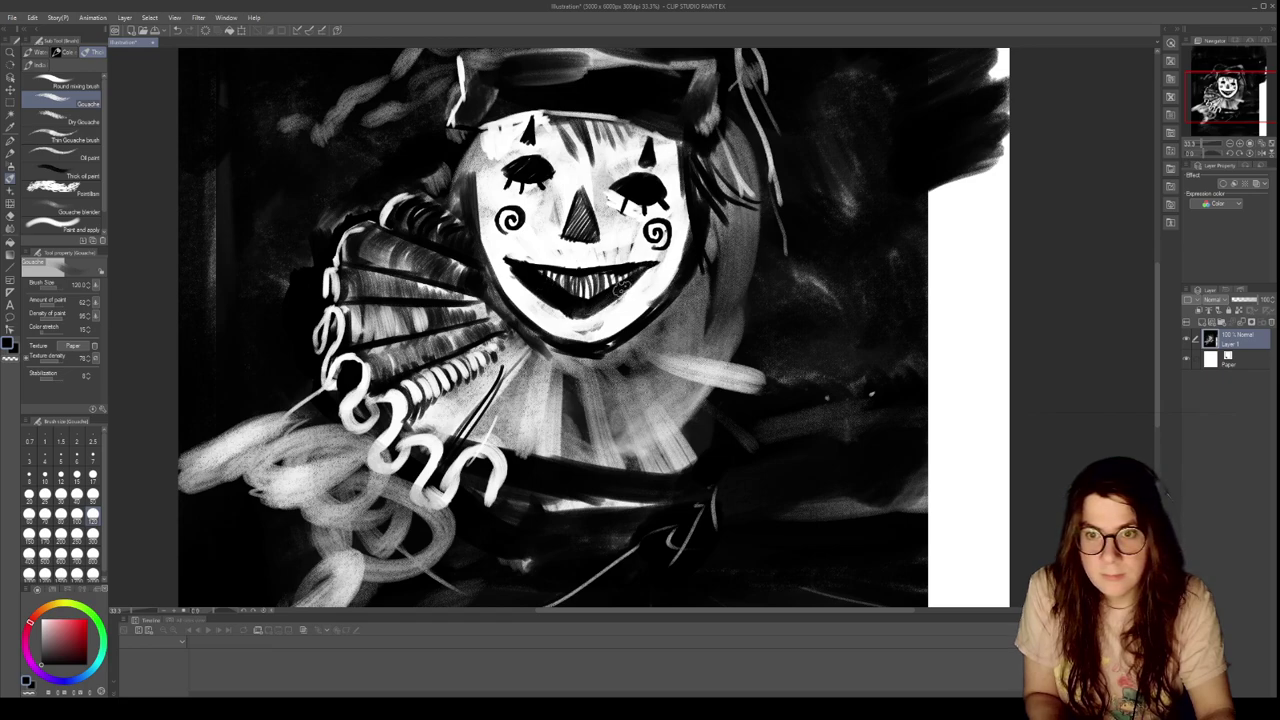
{"action": "mouse_move", "coordinate": [843, 247]}
{"action": "left_mouse_down"}
{"action": "mouse_move", "coordinate": [829, 326]}
{"action": "mouse_move", "coordinate": [849, 257]}
{"action": "left_mouse_up"}
{"action": "left_click_drag", "start_coordinate": [849, 340], "coordinate": [846, 322]}
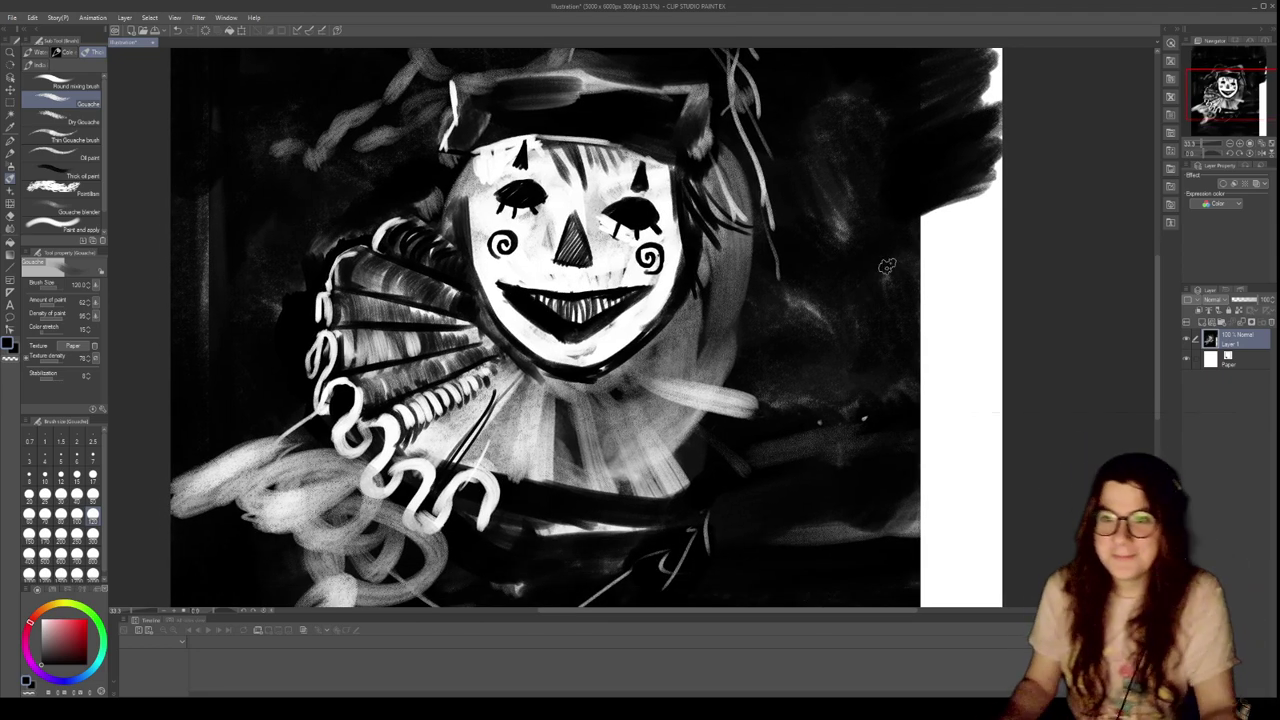
{"action": "scroll", "coordinate": [660, 240], "scroll_direction": "down", "scroll_amount": 4}
{"action": "scroll", "coordinate": [645, 175], "scroll_direction": "up", "scroll_amount": 2}
{"action": "scroll", "coordinate": [637, 216], "scroll_direction": "up", "scroll_amount": 7}
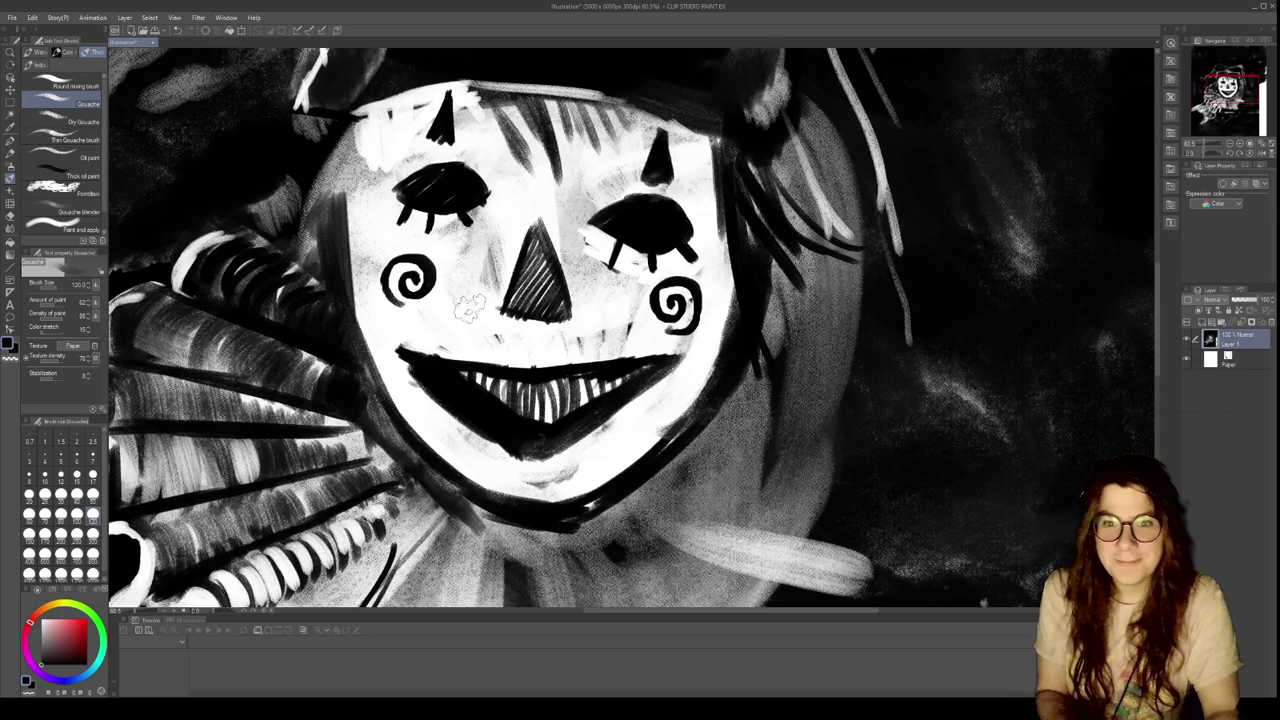
{"action": "mouse_move", "coordinate": [472, 386]}
{"action": "left_mouse_down"}
{"action": "mouse_move", "coordinate": [547, 415]}
{"action": "mouse_move", "coordinate": [615, 386]}
{"action": "mouse_move", "coordinate": [552, 393]}
{"action": "mouse_move", "coordinate": [625, 387]}
{"action": "mouse_move", "coordinate": [586, 389]}
{"action": "left_mouse_up"}
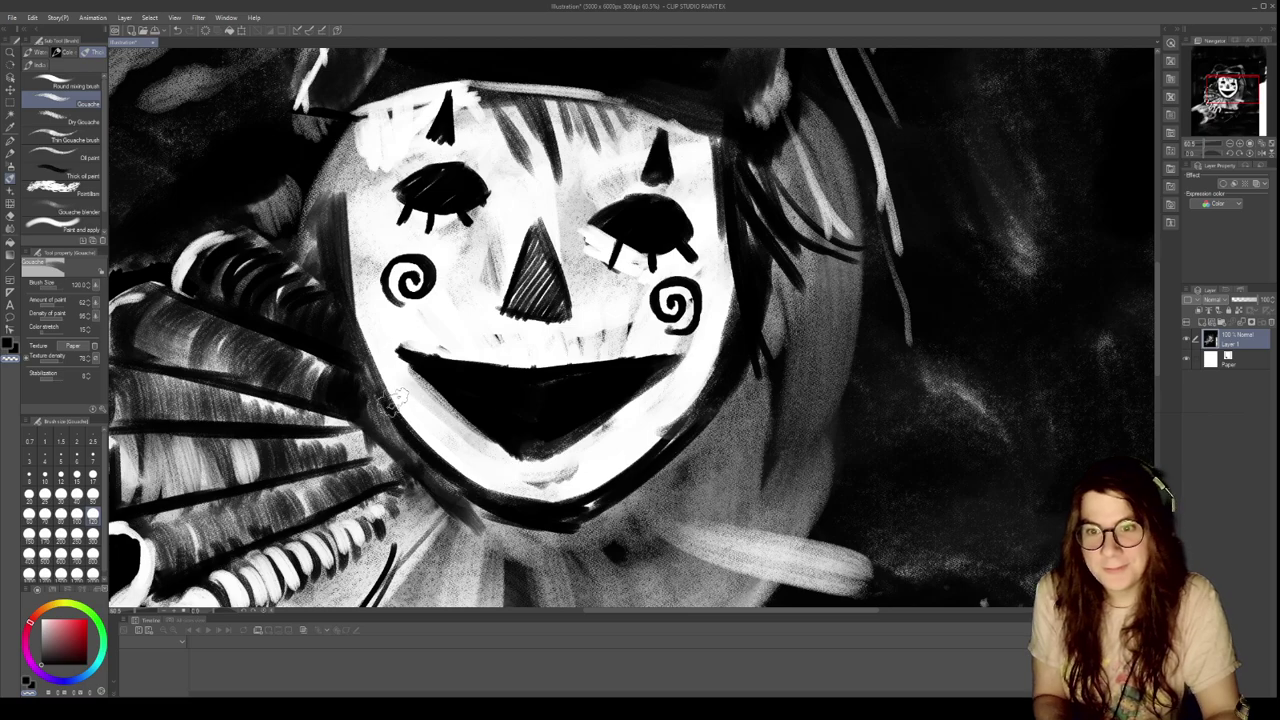
Reshape the left edge of the forehead and temple with white strokes and a black outer contour
{"action": "key", "text": "c"}
{"action": "left_click_drag", "start_coordinate": [355, 202], "coordinate": [358, 308]}
{"action": "left_click_drag", "start_coordinate": [350, 114], "coordinate": [328, 214]}
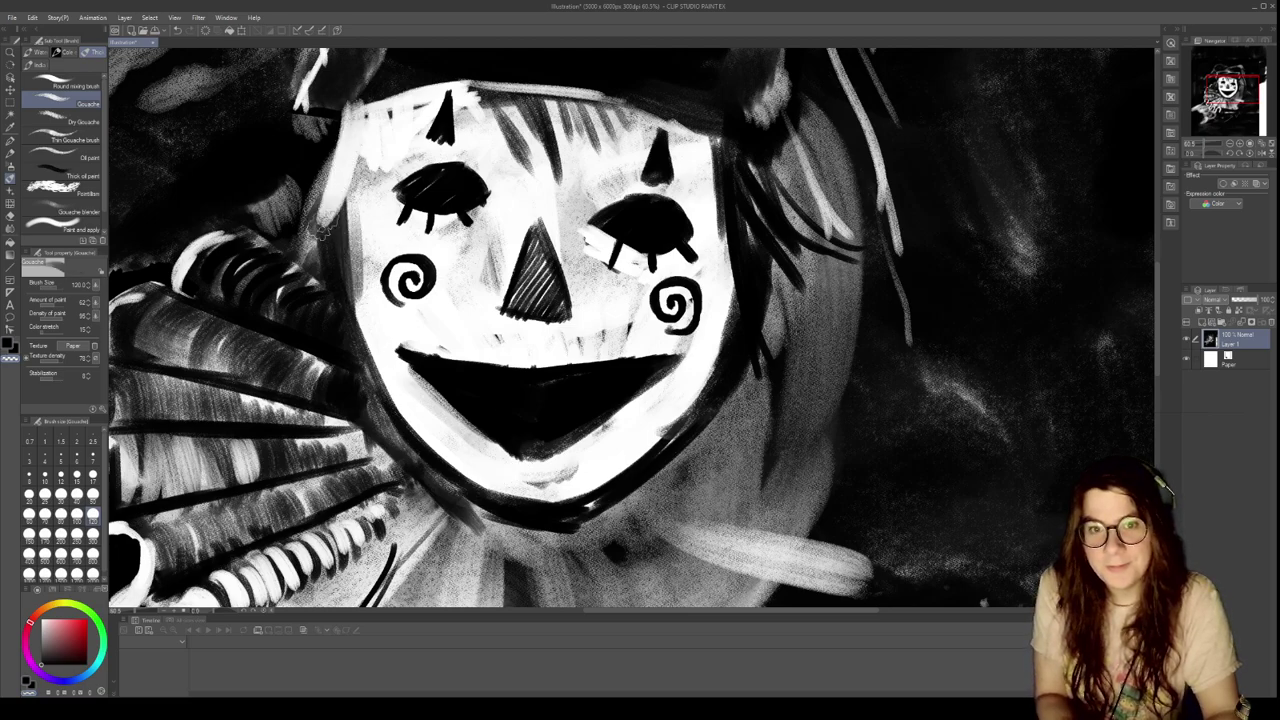
{"action": "left_click_drag", "start_coordinate": [351, 116], "coordinate": [322, 243]}
{"action": "mouse_move", "coordinate": [385, 120]}
{"action": "left_mouse_down"}
{"action": "mouse_move", "coordinate": [296, 224]}
{"action": "mouse_move", "coordinate": [353, 113]}
{"action": "mouse_move", "coordinate": [268, 167]}
{"action": "left_mouse_up"}
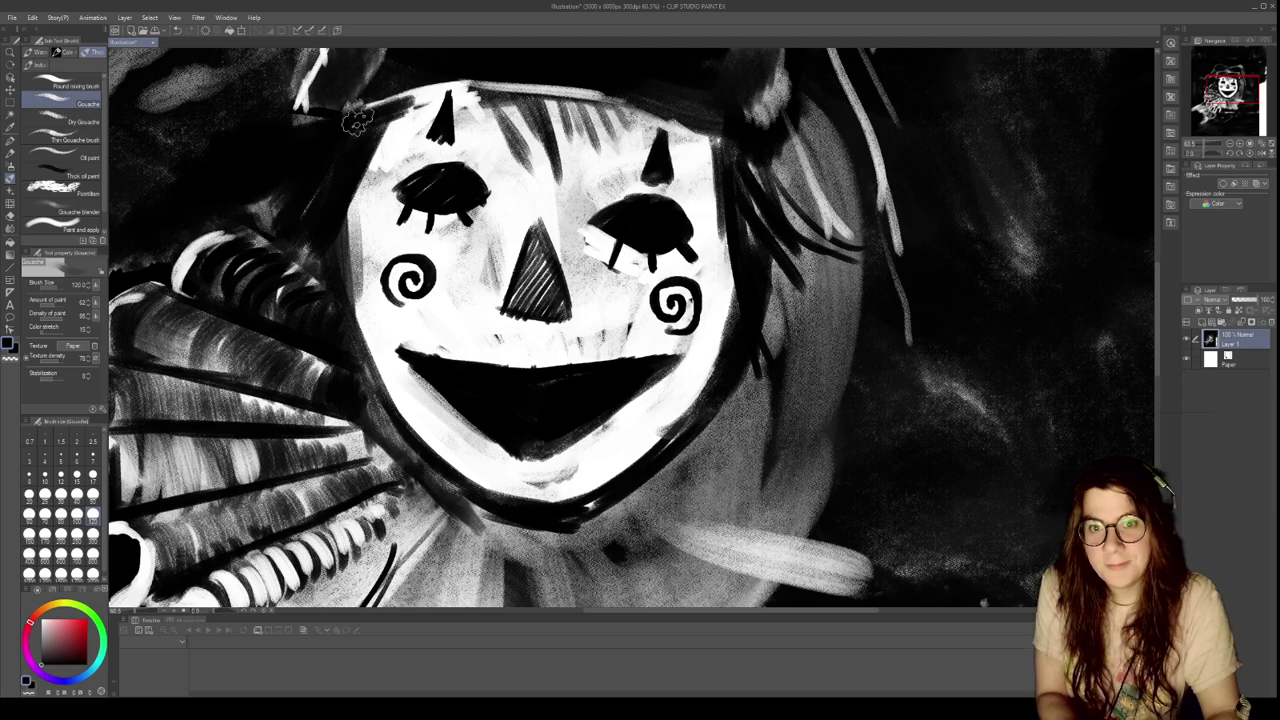
Paint dark strands into the hair on the right and black pleat lines fanning across the front and right of the ruff
{"action": "mouse_move", "coordinate": [808, 240]}
{"action": "left_mouse_down"}
{"action": "mouse_move", "coordinate": [832, 176]}
{"action": "mouse_move", "coordinate": [786, 176]}
{"action": "mouse_move", "coordinate": [789, 242]}
{"action": "mouse_move", "coordinate": [740, 248]}
{"action": "mouse_move", "coordinate": [800, 290]}
{"action": "mouse_move", "coordinate": [939, 276]}
{"action": "mouse_move", "coordinate": [821, 226]}
{"action": "mouse_move", "coordinate": [778, 234]}
{"action": "mouse_move", "coordinate": [749, 314]}
{"action": "mouse_move", "coordinate": [826, 439]}
{"action": "mouse_move", "coordinate": [877, 382]}
{"action": "mouse_move", "coordinate": [908, 253]}
{"action": "left_mouse_up"}
{"action": "mouse_move", "coordinate": [505, 353]}
{"action": "left_mouse_down"}
{"action": "mouse_move", "coordinate": [515, 370]}
{"action": "mouse_move", "coordinate": [477, 543]}
{"action": "mouse_move", "coordinate": [487, 568]}
{"action": "left_mouse_up"}
{"action": "left_click_drag", "start_coordinate": [585, 362], "coordinate": [598, 565]}
{"action": "left_click_drag", "start_coordinate": [590, 402], "coordinate": [605, 570]}
{"action": "mouse_move", "coordinate": [654, 392]}
{"action": "left_mouse_down"}
{"action": "mouse_move", "coordinate": [690, 480]}
{"action": "mouse_move", "coordinate": [760, 570]}
{"action": "left_mouse_up"}
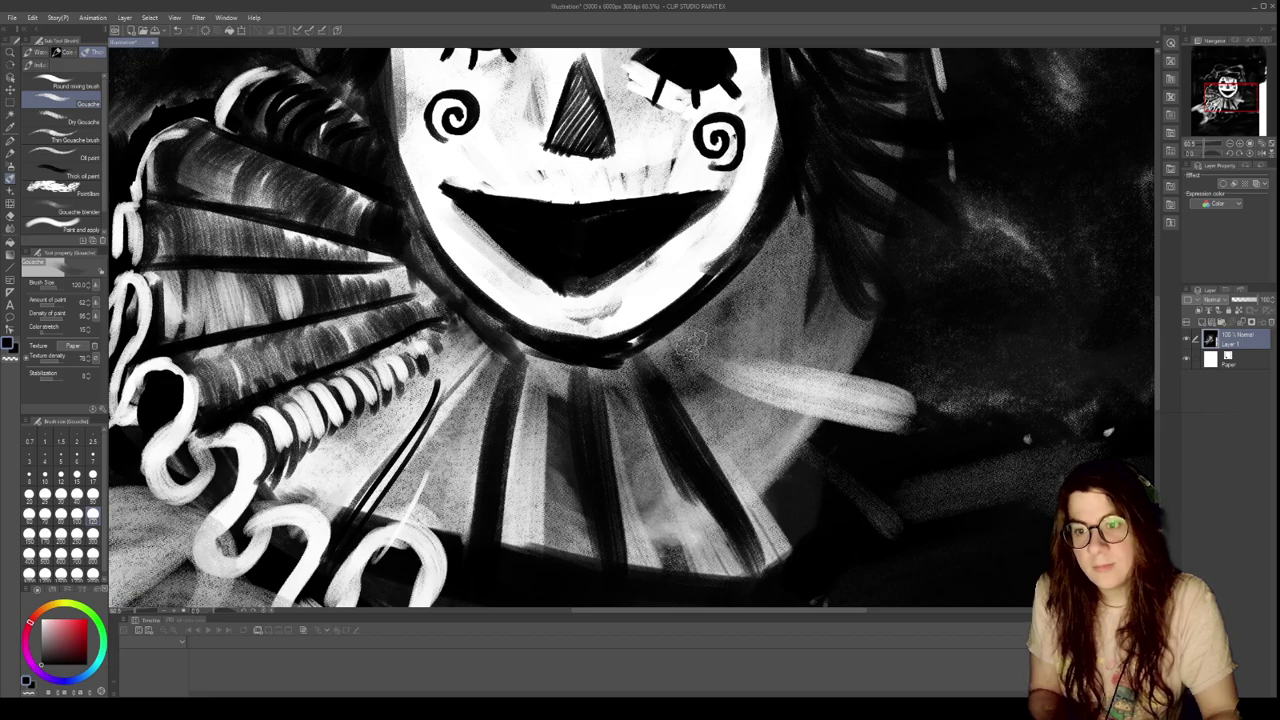
{"action": "mouse_move", "coordinate": [668, 368]}
{"action": "left_mouse_down"}
{"action": "mouse_move", "coordinate": [836, 433]}
{"action": "mouse_move", "coordinate": [822, 440]}
{"action": "left_mouse_up"}
{"action": "left_click_drag", "start_coordinate": [730, 318], "coordinate": [870, 345]}
Continue the white looping trim along the ruff's lower edge and up its right side
{"action": "scroll", "coordinate": [890, 248], "scroll_direction": "down", "scroll_amount": 5}
{"action": "scroll", "coordinate": [995, 291], "scroll_direction": "up", "scroll_amount": 2}
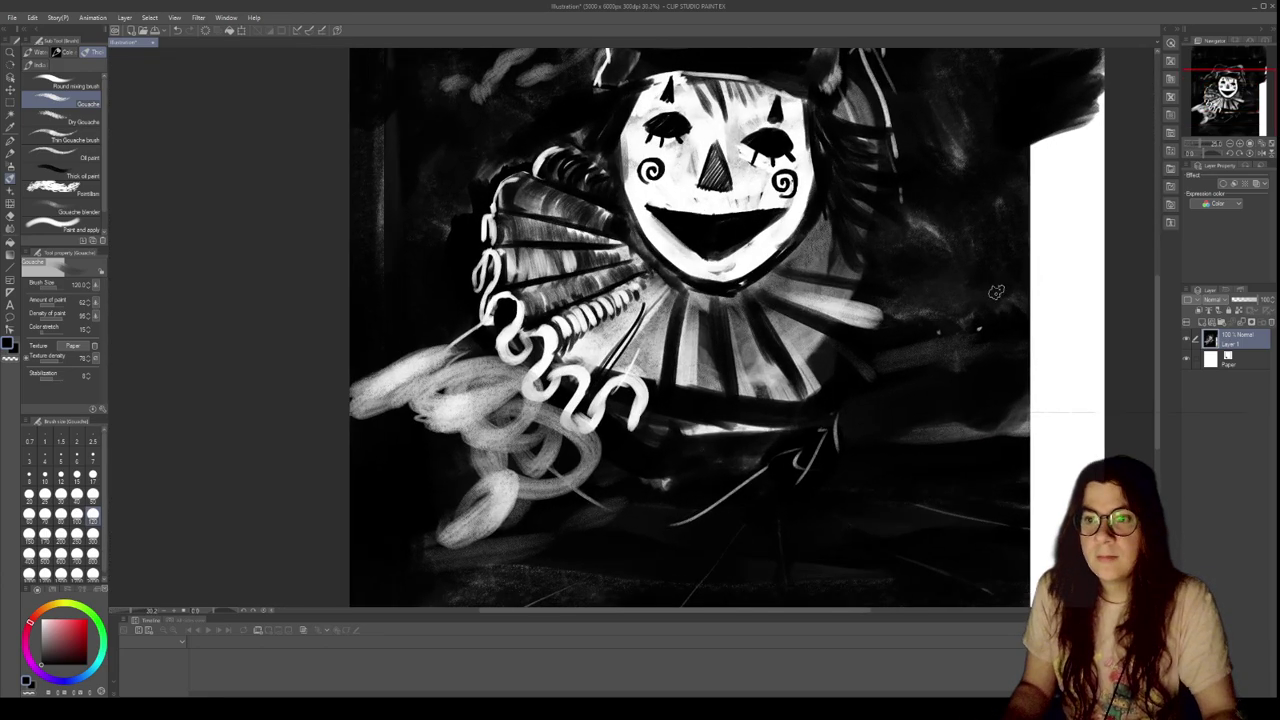
{"action": "mouse_move", "coordinate": [560, 410]}
{"action": "left_mouse_down"}
{"action": "mouse_move", "coordinate": [553, 445]}
{"action": "mouse_move", "coordinate": [523, 478]}
{"action": "mouse_move", "coordinate": [606, 433]}
{"action": "mouse_move", "coordinate": [600, 418]}
{"action": "mouse_move", "coordinate": [588, 476]}
{"action": "mouse_move", "coordinate": [614, 473]}
{"action": "mouse_move", "coordinate": [620, 446]}
{"action": "mouse_move", "coordinate": [656, 441]}
{"action": "mouse_move", "coordinate": [657, 422]}
{"action": "mouse_move", "coordinate": [638, 476]}
{"action": "mouse_move", "coordinate": [673, 426]}
{"action": "mouse_move", "coordinate": [700, 454]}
{"action": "mouse_move", "coordinate": [715, 426]}
{"action": "mouse_move", "coordinate": [715, 474]}
{"action": "mouse_move", "coordinate": [726, 428]}
{"action": "left_mouse_up"}
{"action": "key", "text": "c"}
{"action": "mouse_move", "coordinate": [572, 498]}
{"action": "left_mouse_down"}
{"action": "mouse_move", "coordinate": [611, 478]}
{"action": "mouse_move", "coordinate": [477, 447]}
{"action": "mouse_move", "coordinate": [581, 496]}
{"action": "left_mouse_up"}
{"action": "key", "text": "c"}
{"action": "mouse_move", "coordinate": [488, 416]}
{"action": "left_mouse_down"}
{"action": "mouse_move", "coordinate": [504, 448]}
{"action": "mouse_move", "coordinate": [537, 393]}
{"action": "mouse_move", "coordinate": [557, 434]}
{"action": "mouse_move", "coordinate": [532, 459]}
{"action": "mouse_move", "coordinate": [596, 412]}
{"action": "mouse_move", "coordinate": [586, 471]}
{"action": "mouse_move", "coordinate": [631, 412]}
{"action": "mouse_move", "coordinate": [589, 452]}
{"action": "left_mouse_up"}
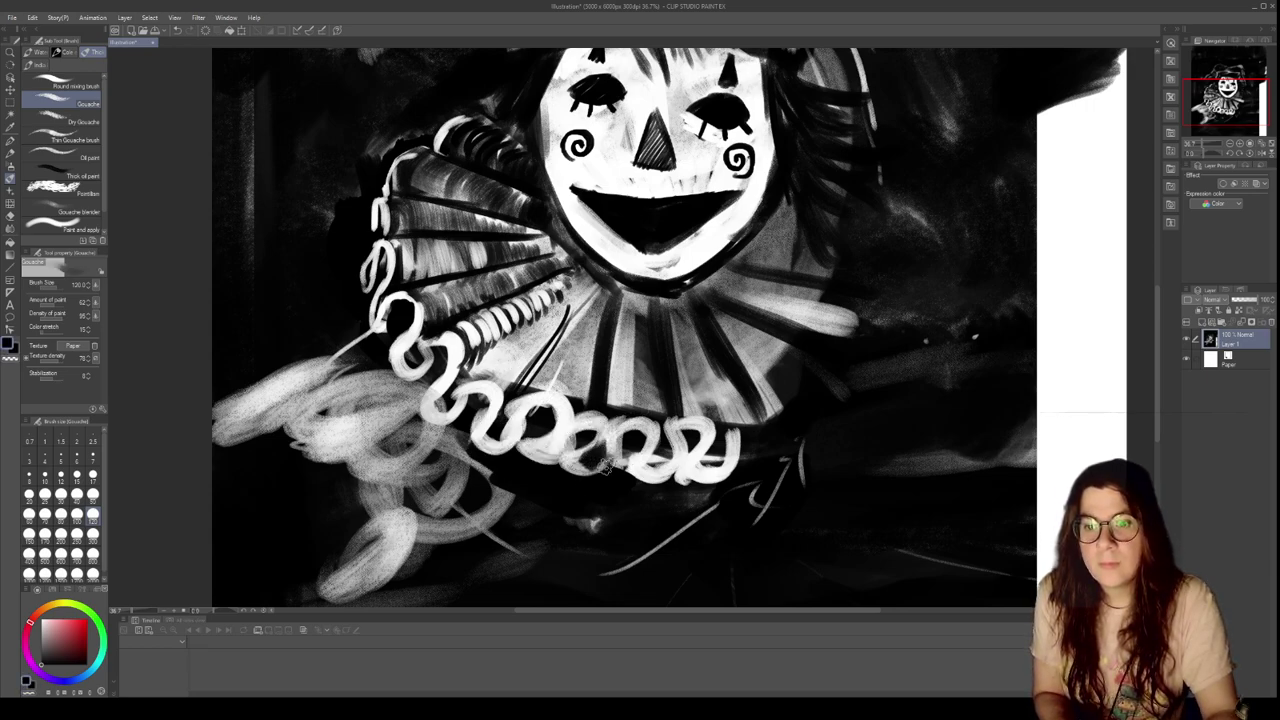
{"action": "mouse_move", "coordinate": [750, 433]}
{"action": "left_mouse_down"}
{"action": "mouse_move", "coordinate": [777, 450]}
{"action": "mouse_move", "coordinate": [819, 385]}
{"action": "mouse_move", "coordinate": [810, 372]}
{"action": "mouse_move", "coordinate": [803, 426]}
{"action": "mouse_move", "coordinate": [824, 424]}
{"action": "mouse_move", "coordinate": [836, 385]}
{"action": "mouse_move", "coordinate": [845, 404]}
{"action": "mouse_move", "coordinate": [845, 358]}
{"action": "mouse_move", "coordinate": [829, 345]}
{"action": "mouse_move", "coordinate": [851, 365]}
{"action": "mouse_move", "coordinate": [857, 354]}
{"action": "mouse_move", "coordinate": [861, 385]}
{"action": "left_mouse_up"}
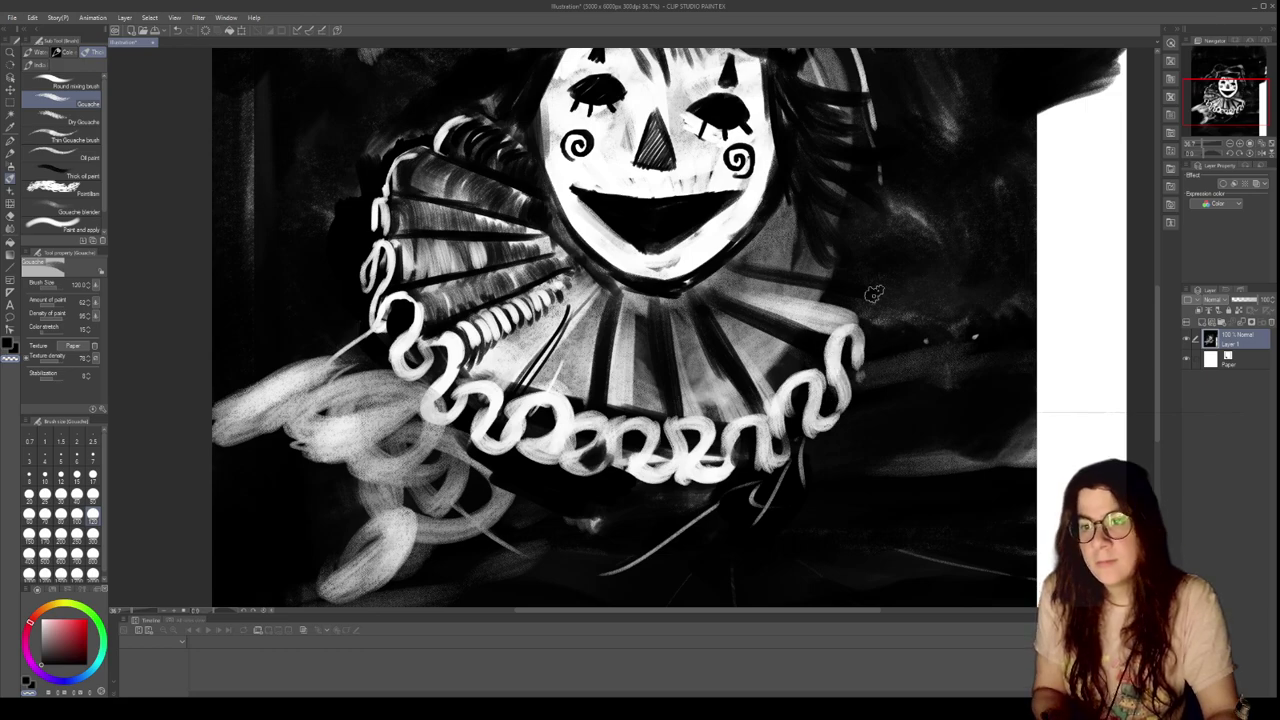
{"action": "left_click_drag", "start_coordinate": [859, 316], "coordinate": [871, 287]}
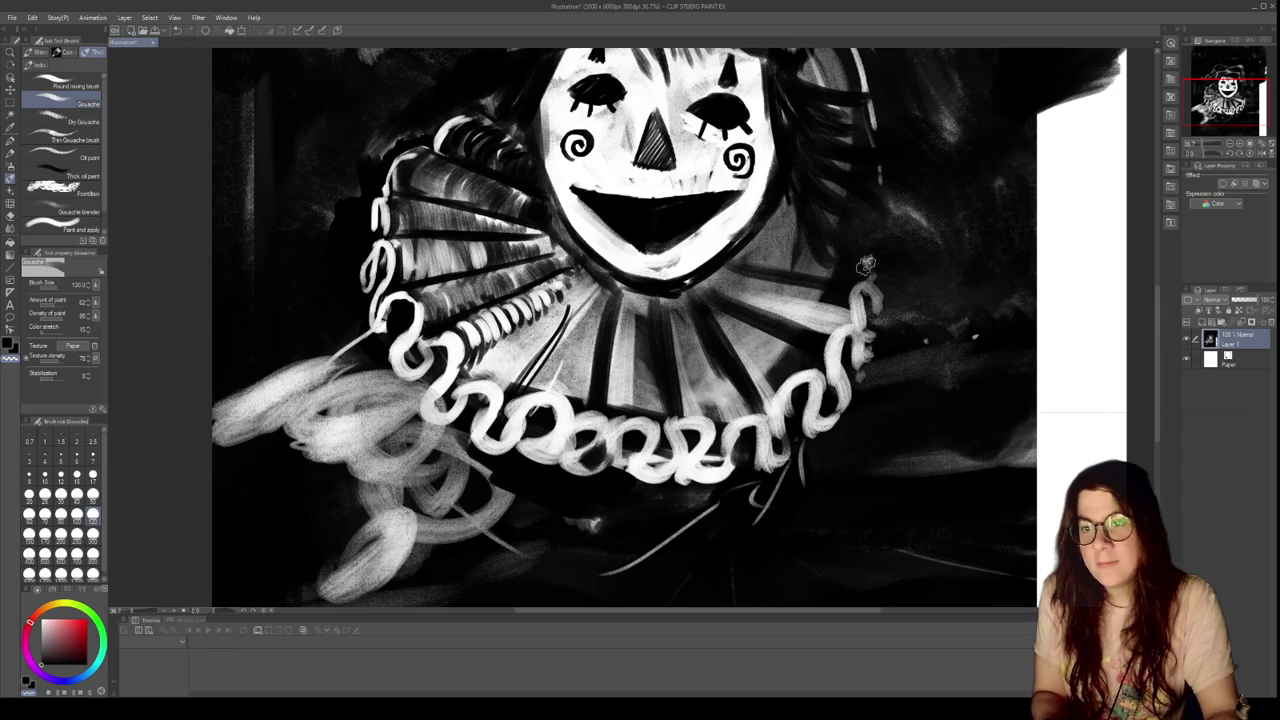
Shade the ruff's lower-left pleats with short curved white and black strokes
{"action": "left_click_drag", "start_coordinate": [550, 392], "coordinate": [578, 362]}
{"action": "mouse_move", "coordinate": [496, 380]}
{"action": "left_mouse_down"}
{"action": "mouse_move", "coordinate": [506, 372]}
{"action": "mouse_move", "coordinate": [490, 380]}
{"action": "mouse_move", "coordinate": [511, 392]}
{"action": "mouse_move", "coordinate": [510, 362]}
{"action": "mouse_move", "coordinate": [552, 334]}
{"action": "mouse_move", "coordinate": [568, 300]}
{"action": "left_mouse_up"}
{"action": "key", "text": "c"}
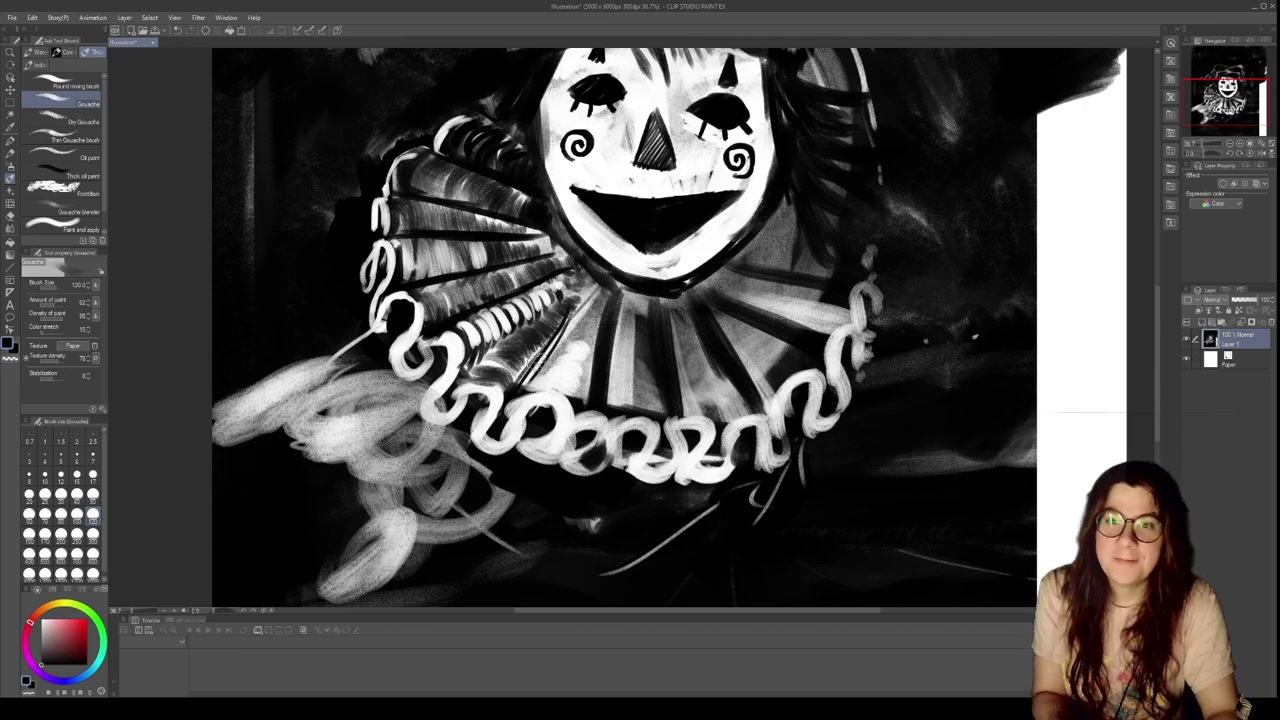
{"action": "left_click_drag", "start_coordinate": [541, 408], "coordinate": [580, 338]}
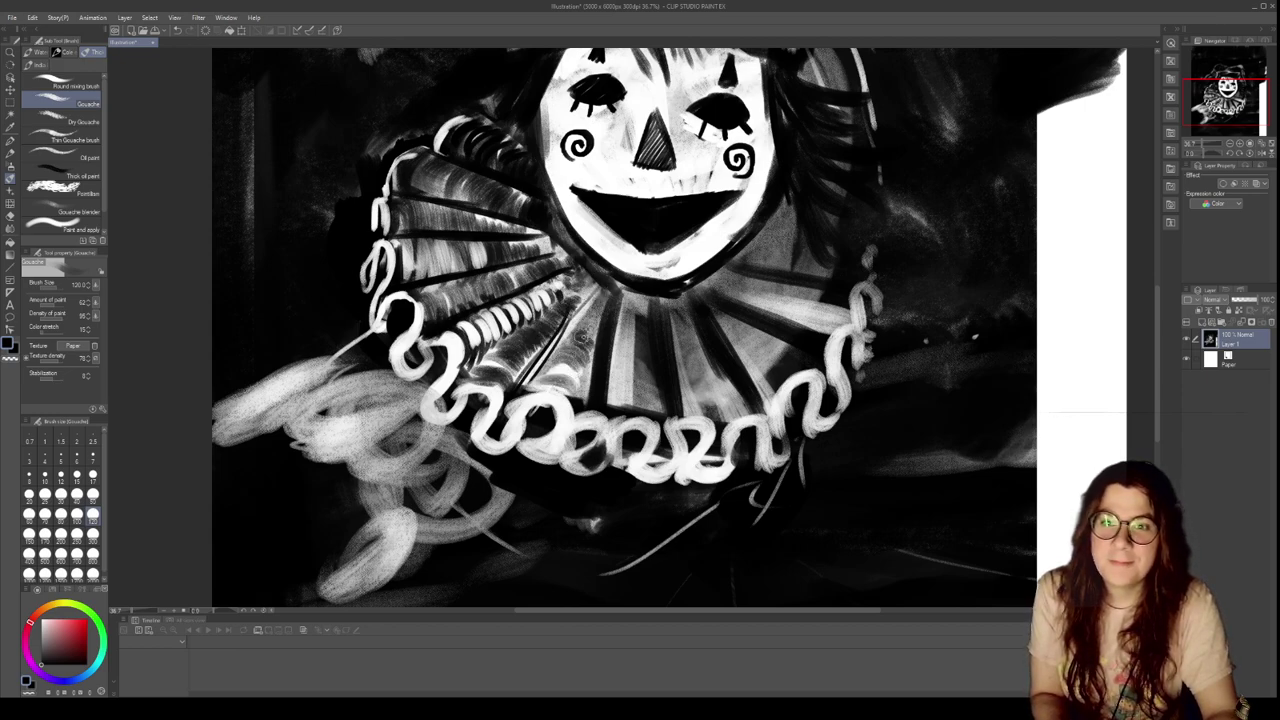
Shade the ruff's lower-front pleats beneath the chin with short stacked white strokes and black fold lines
{"action": "mouse_move", "coordinate": [530, 376]}
{"action": "left_mouse_down"}
{"action": "mouse_move", "coordinate": [594, 296]}
{"action": "mouse_move", "coordinate": [525, 400]}
{"action": "mouse_move", "coordinate": [565, 330]}
{"action": "left_mouse_up"}
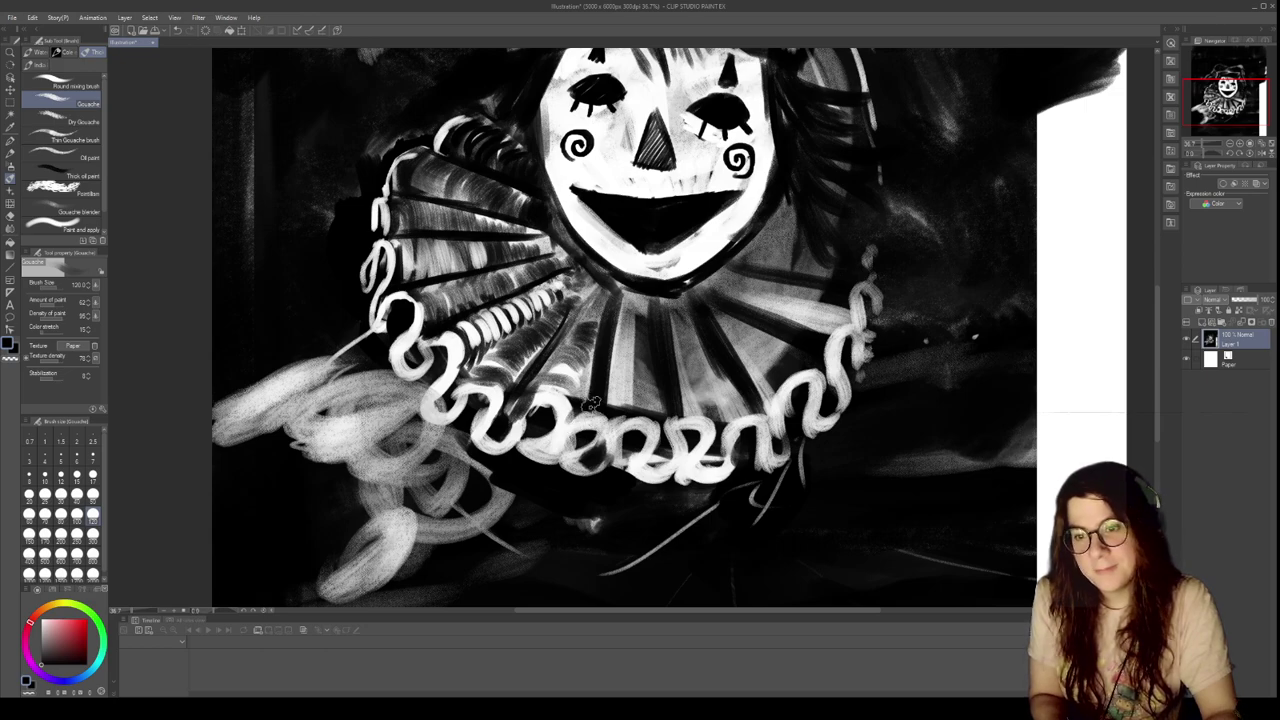
{"action": "left_click_drag", "start_coordinate": [593, 384], "coordinate": [563, 432]}
{"action": "mouse_move", "coordinate": [600, 378]}
{"action": "left_mouse_down"}
{"action": "mouse_move", "coordinate": [603, 449]}
{"action": "mouse_move", "coordinate": [577, 422]}
{"action": "mouse_move", "coordinate": [600, 398]}
{"action": "left_mouse_up"}
{"action": "key", "text": "c"}
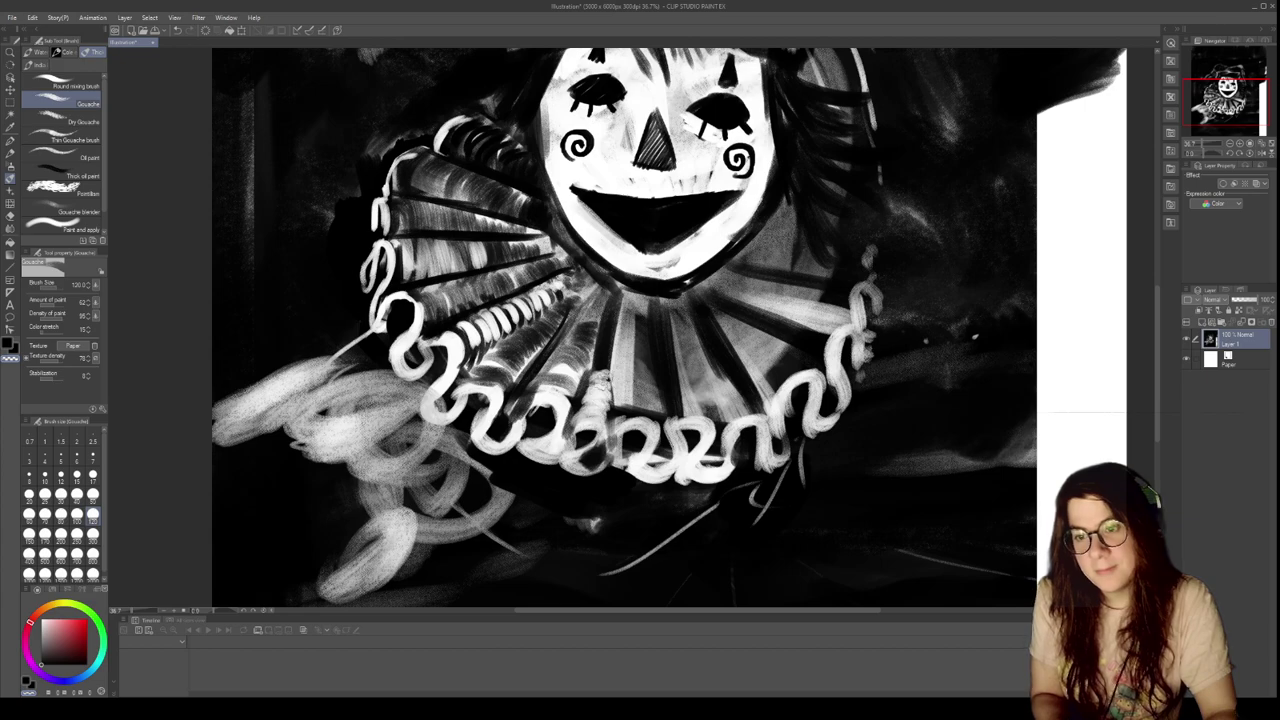
{"action": "key", "text": "c"}
{"action": "mouse_move", "coordinate": [602, 294]}
{"action": "left_mouse_down"}
{"action": "mouse_move", "coordinate": [571, 426]}
{"action": "mouse_move", "coordinate": [624, 341]}
{"action": "mouse_move", "coordinate": [620, 398]}
{"action": "left_mouse_up"}
{"action": "mouse_move", "coordinate": [621, 318]}
{"action": "left_mouse_down"}
{"action": "mouse_move", "coordinate": [609, 423]}
{"action": "mouse_move", "coordinate": [648, 378]}
{"action": "left_mouse_up"}
{"action": "key", "text": "c"}
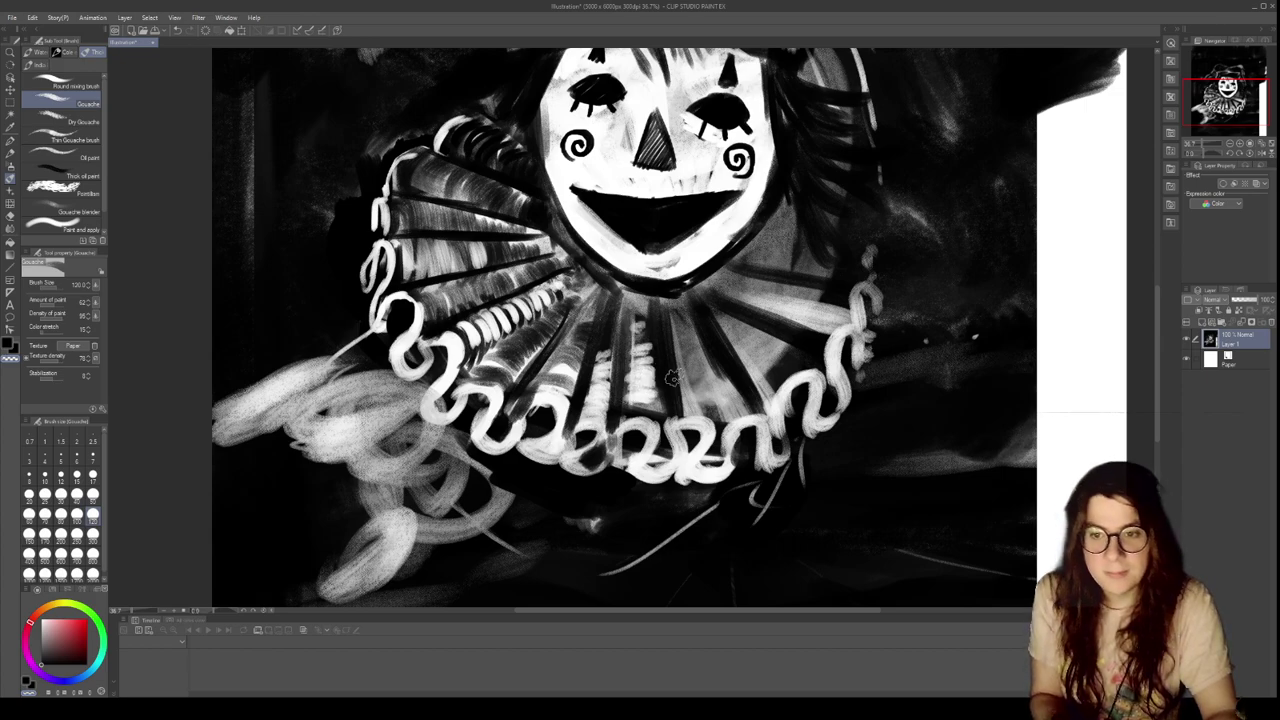
Continue the short white ridged strokes across the ruff's lower-right and right-side pleats
{"action": "mouse_move", "coordinate": [672, 408]}
{"action": "left_mouse_down"}
{"action": "mouse_move", "coordinate": [679, 327]}
{"action": "mouse_move", "coordinate": [753, 419]}
{"action": "mouse_move", "coordinate": [738, 378]}
{"action": "left_mouse_up"}
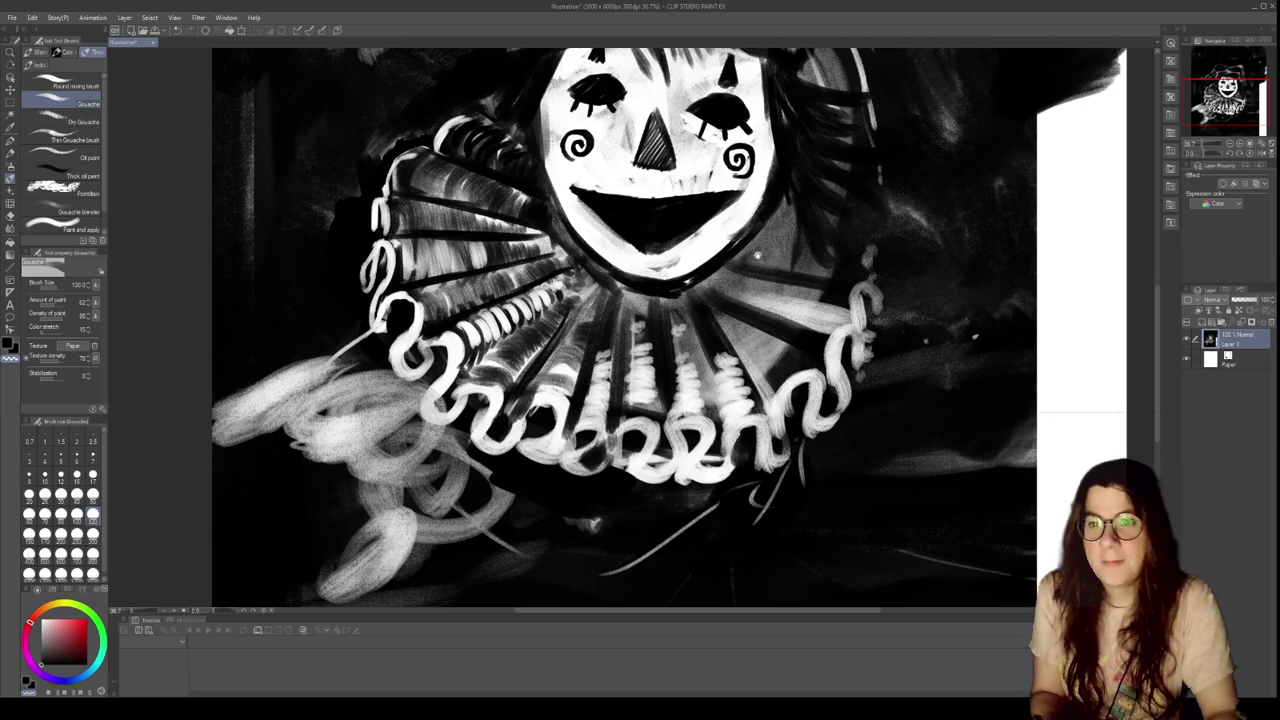
{"action": "left_click_drag", "start_coordinate": [757, 256], "coordinate": [747, 356]}
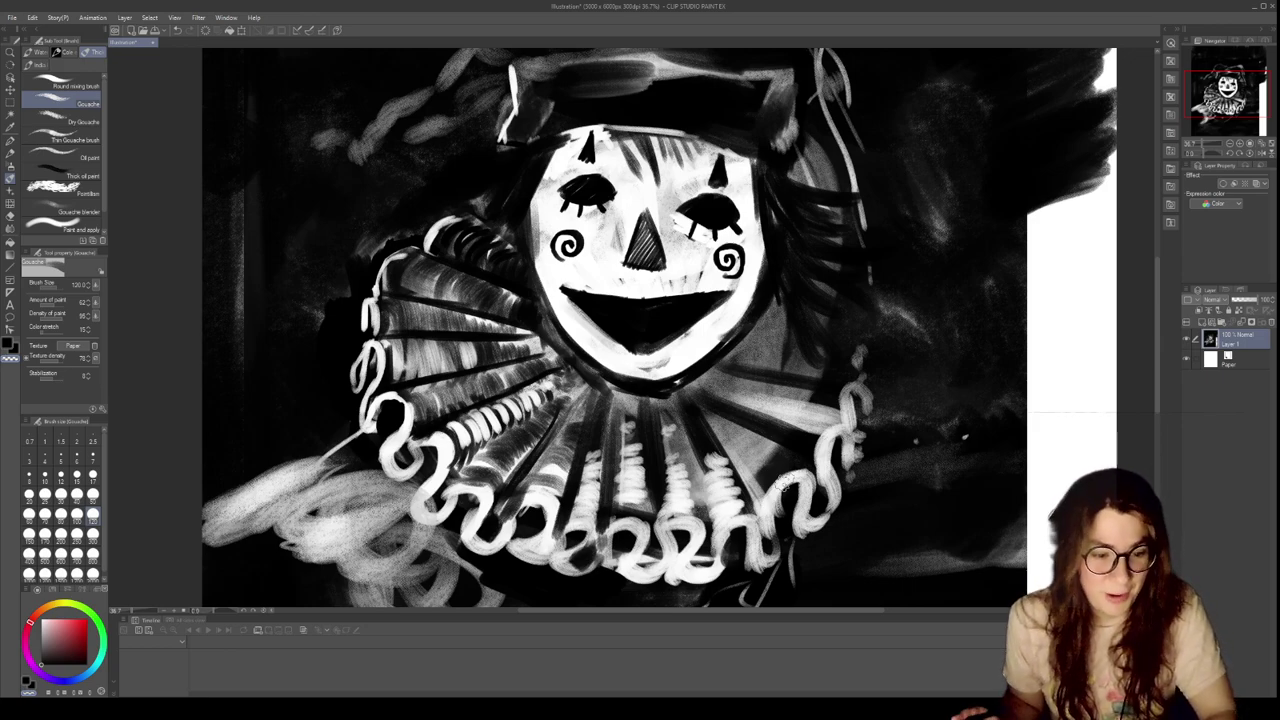
{"action": "mouse_move", "coordinate": [769, 496]}
{"action": "left_mouse_down"}
{"action": "mouse_move", "coordinate": [796, 465]}
{"action": "mouse_move", "coordinate": [750, 452]}
{"action": "left_mouse_up"}
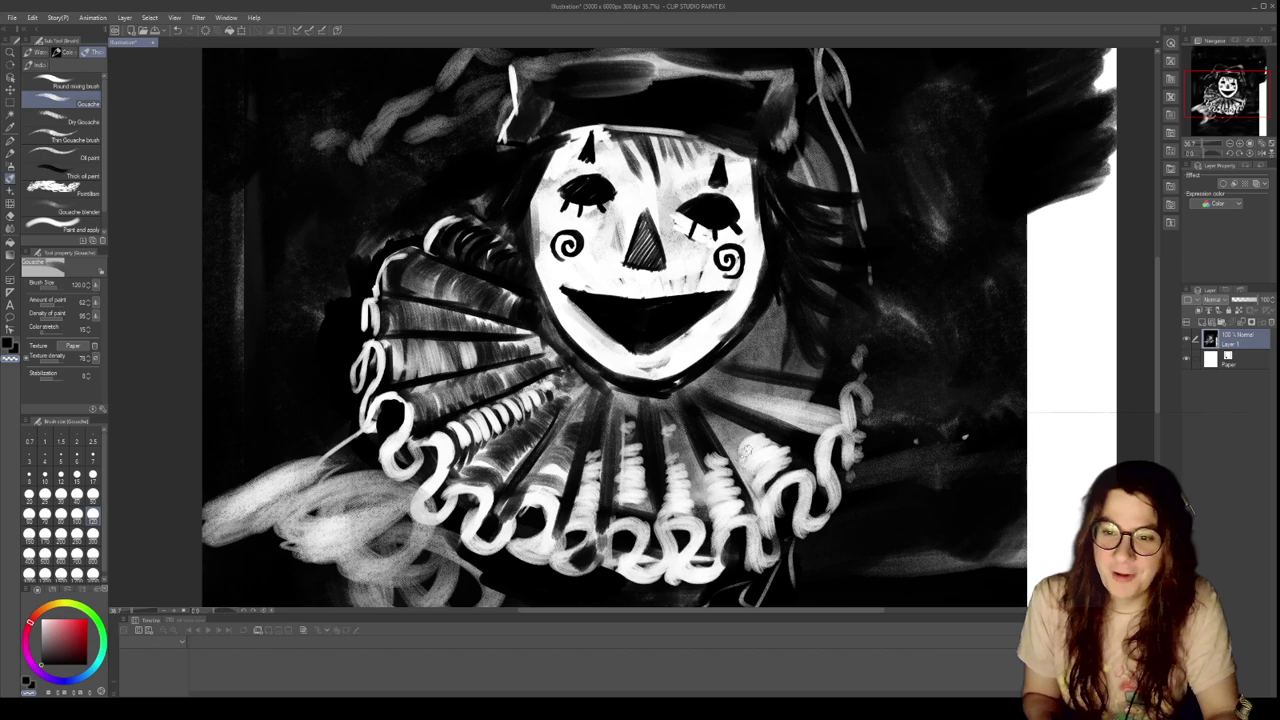
{"action": "mouse_move", "coordinate": [832, 430]}
{"action": "left_mouse_down"}
{"action": "mouse_move", "coordinate": [840, 404]}
{"action": "mouse_move", "coordinate": [836, 436]}
{"action": "mouse_move", "coordinate": [814, 444]}
{"action": "mouse_move", "coordinate": [792, 418]}
{"action": "mouse_move", "coordinate": [752, 420]}
{"action": "left_mouse_up"}
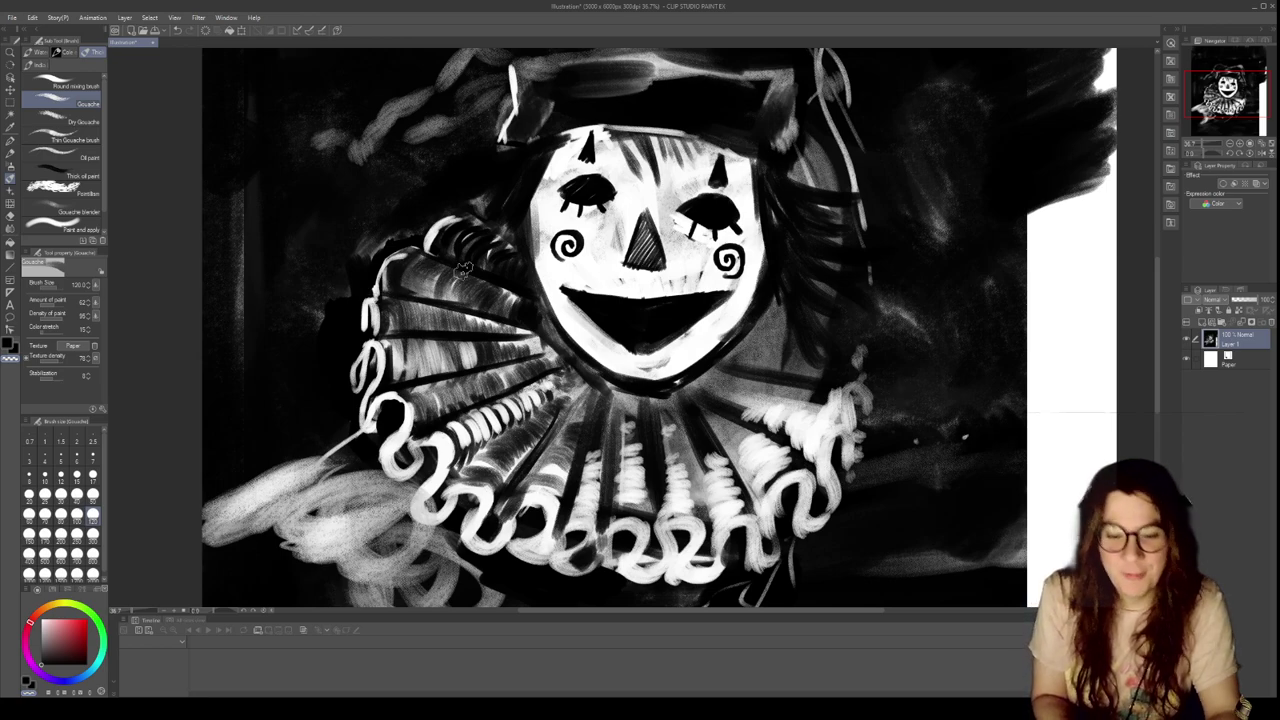
Paint out the looping trim on the ruff's left edge in black and outline its pleat ends in white at brush size 50
{"action": "mouse_move", "coordinate": [422, 234]}
{"action": "left_mouse_down"}
{"action": "mouse_move", "coordinate": [376, 298]}
{"action": "mouse_move", "coordinate": [430, 234]}
{"action": "mouse_move", "coordinate": [365, 358]}
{"action": "mouse_move", "coordinate": [384, 270]}
{"action": "mouse_move", "coordinate": [391, 430]}
{"action": "mouse_move", "coordinate": [368, 350]}
{"action": "mouse_move", "coordinate": [367, 422]}
{"action": "mouse_move", "coordinate": [358, 357]}
{"action": "mouse_move", "coordinate": [363, 430]}
{"action": "mouse_move", "coordinate": [383, 410]}
{"action": "mouse_move", "coordinate": [395, 475]}
{"action": "left_mouse_up"}
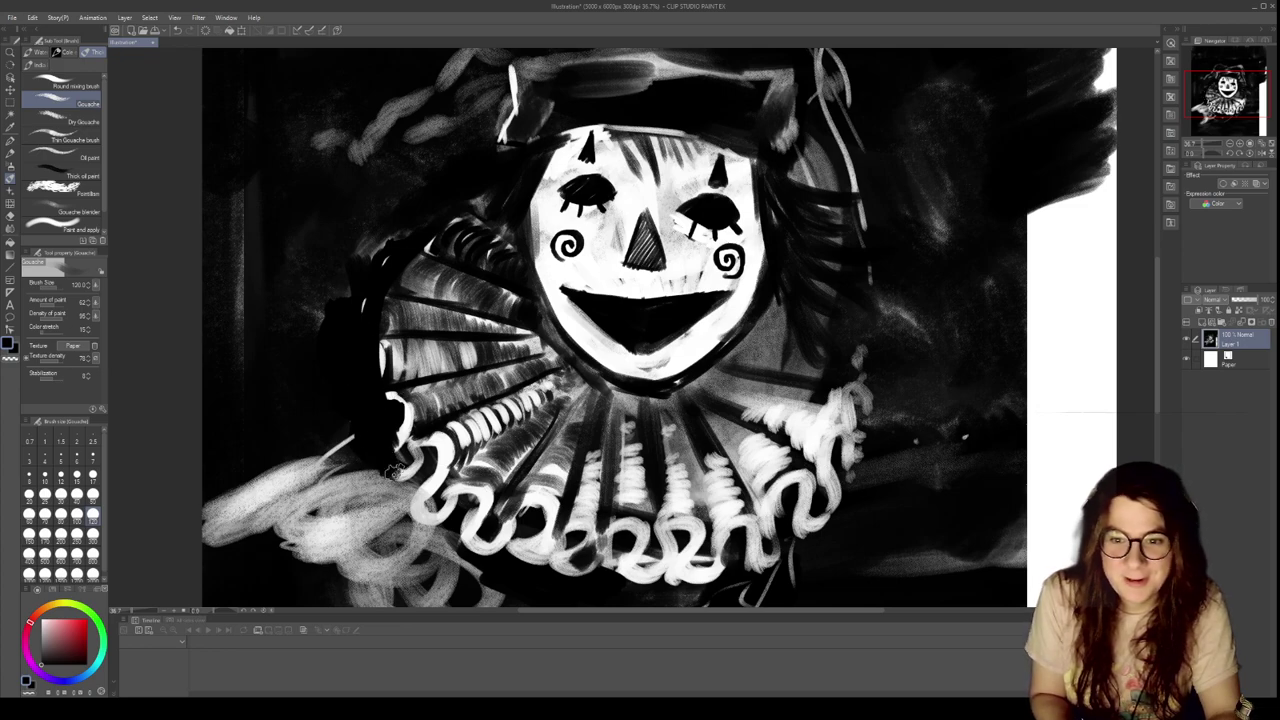
{"action": "mouse_move", "coordinate": [340, 224]}
{"action": "left_mouse_down"}
{"action": "mouse_move", "coordinate": [378, 242]}
{"action": "mouse_move", "coordinate": [365, 320]}
{"action": "left_mouse_up"}
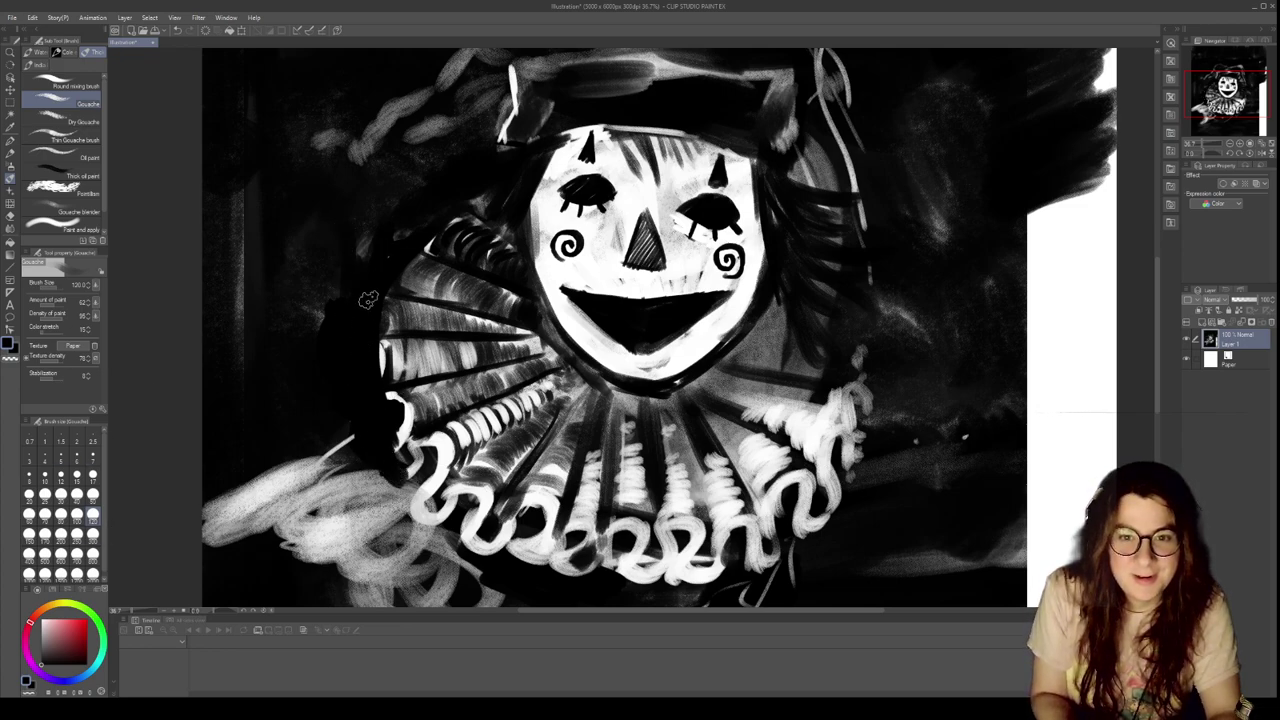
{"action": "left_click", "coordinate": [93, 494]}
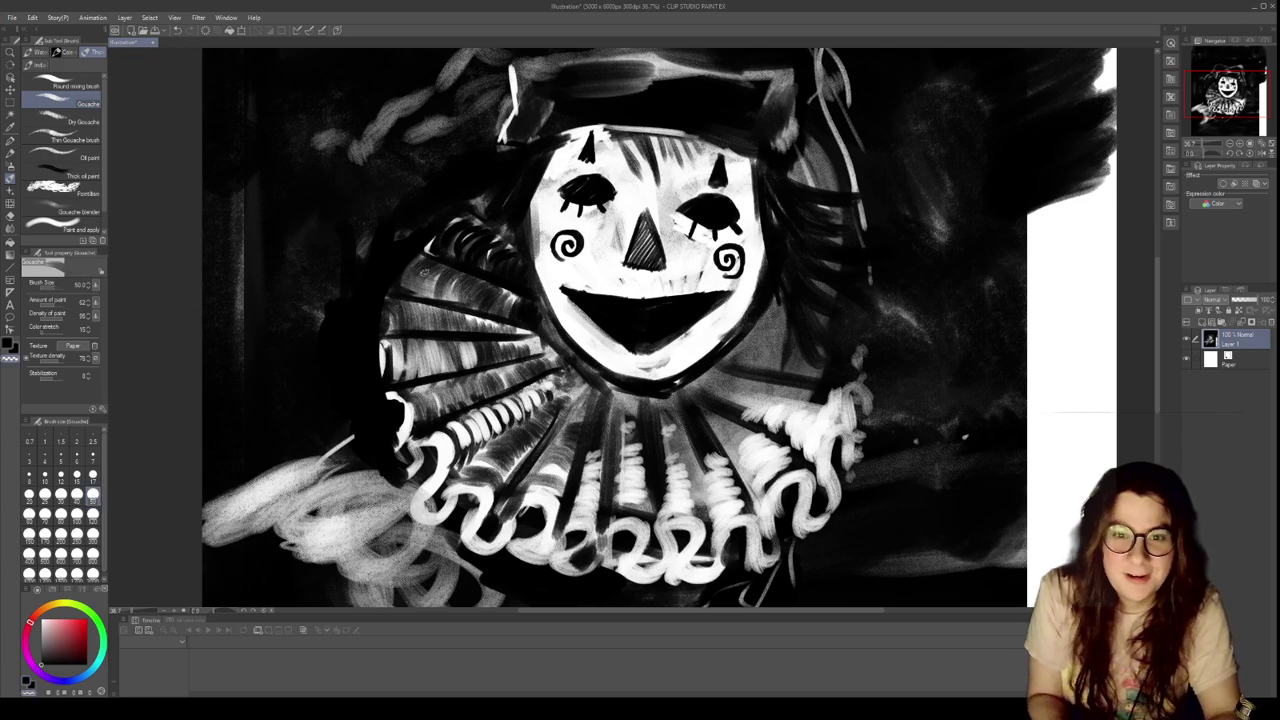
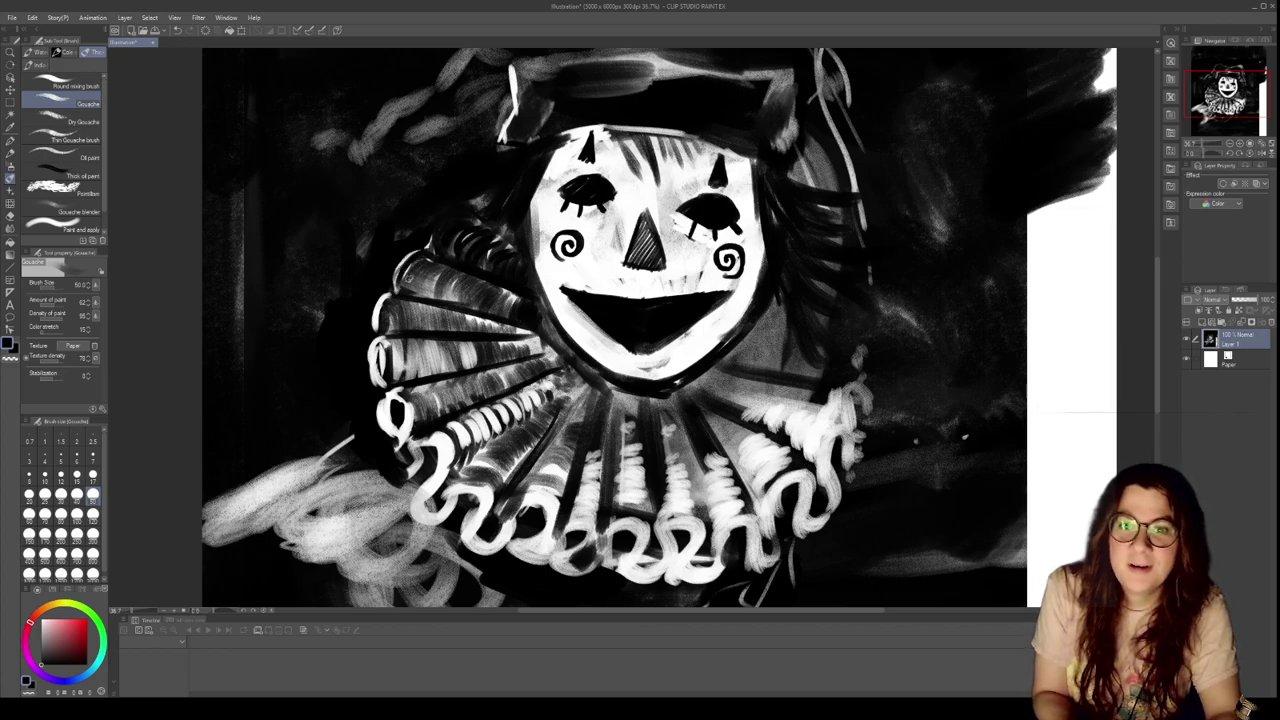
{"action": "scroll", "coordinate": [557, 304], "scroll_direction": "down", "scroll_amount": 7}
{"action": "scroll", "coordinate": [566, 298], "scroll_direction": "up", "scroll_amount": 7}
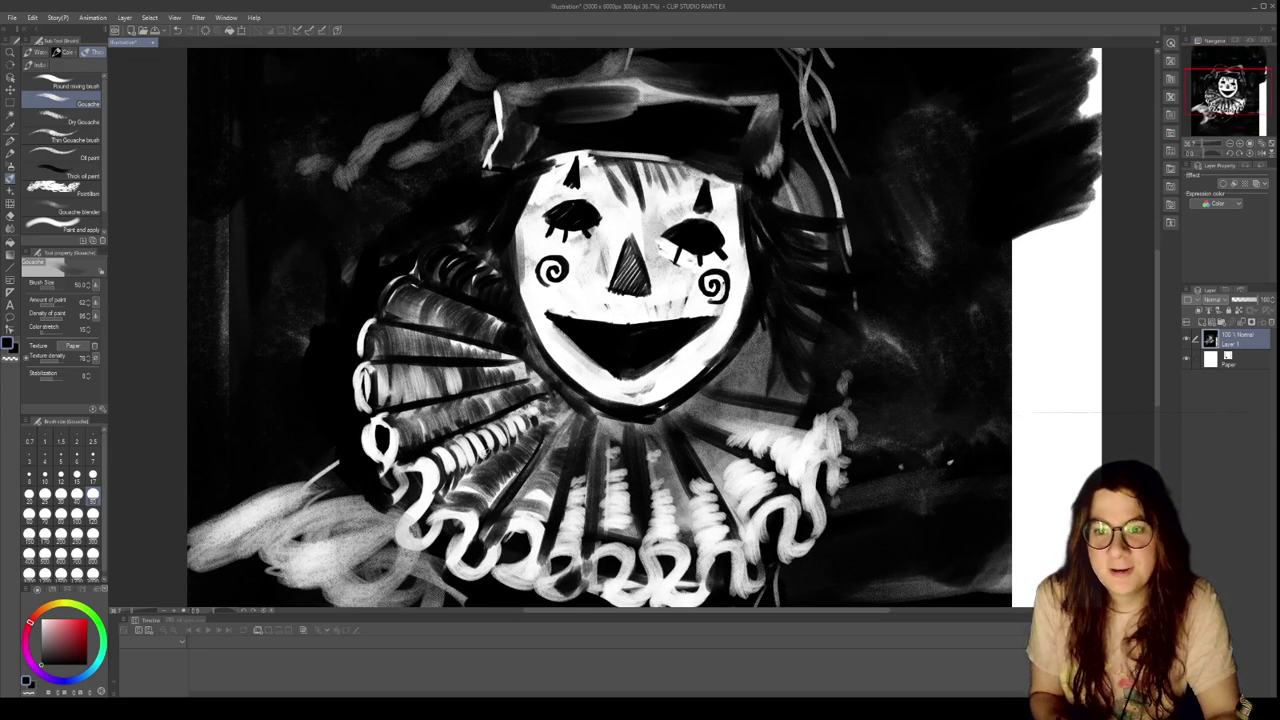
Cover the clown's facial features and forehead with white paint at brush size 300
{"action": "left_click", "coordinate": [92, 538]}
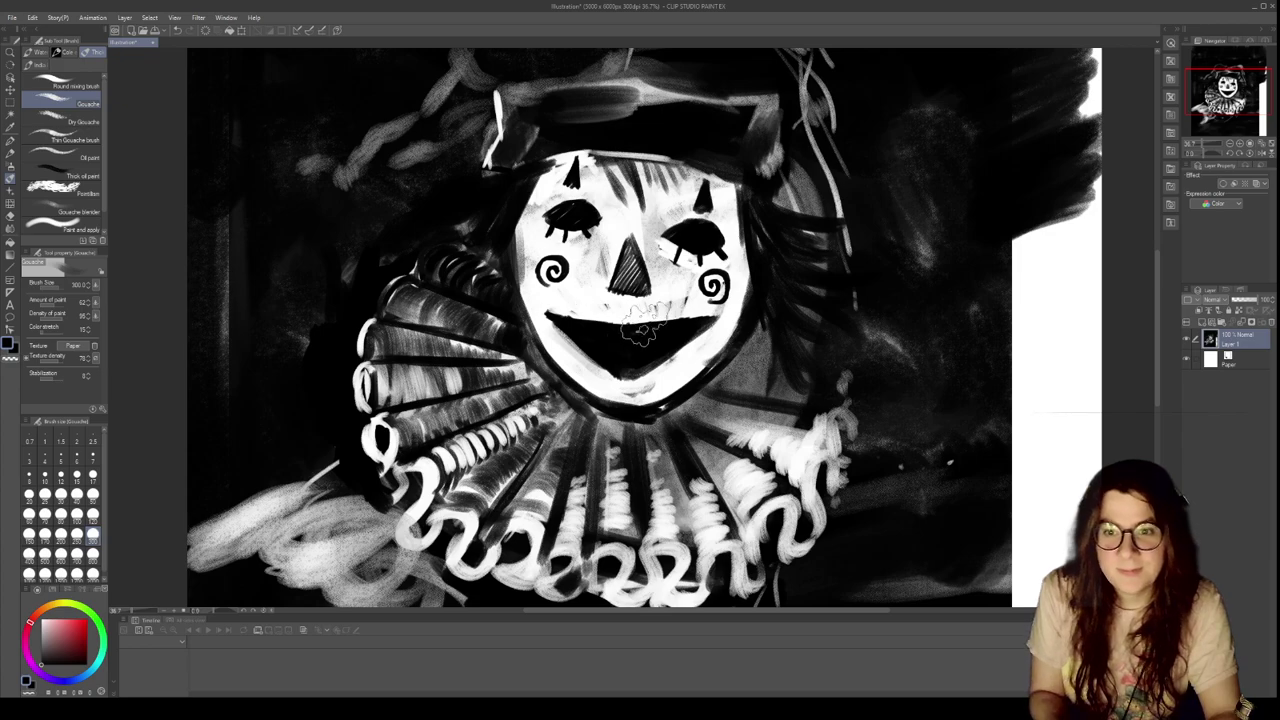
{"action": "left_click_drag", "start_coordinate": [731, 306], "coordinate": [657, 366]}
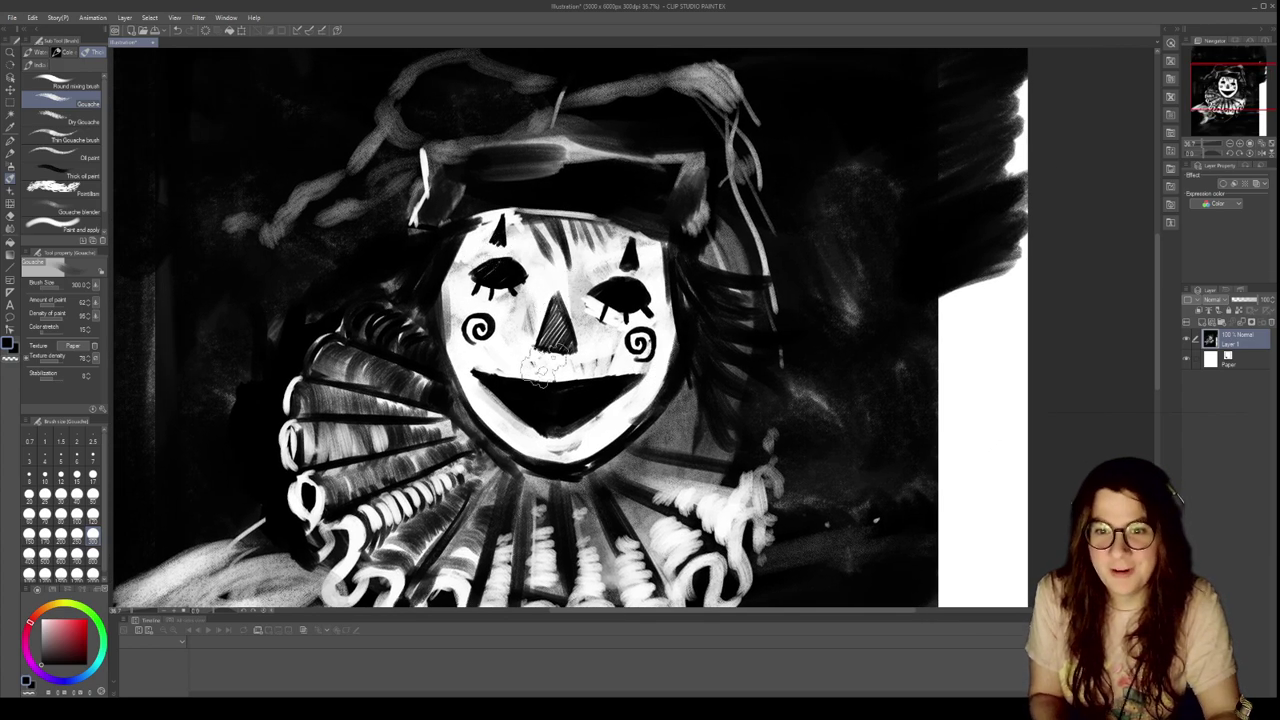
{"action": "mouse_move", "coordinate": [496, 370]}
{"action": "left_mouse_down"}
{"action": "mouse_move", "coordinate": [549, 410]}
{"action": "mouse_move", "coordinate": [605, 300]}
{"action": "mouse_move", "coordinate": [550, 330]}
{"action": "mouse_move", "coordinate": [505, 260]}
{"action": "mouse_move", "coordinate": [498, 281]}
{"action": "mouse_move", "coordinate": [620, 230]}
{"action": "mouse_move", "coordinate": [650, 320]}
{"action": "mouse_move", "coordinate": [630, 390]}
{"action": "mouse_move", "coordinate": [551, 388]}
{"action": "mouse_move", "coordinate": [605, 415]}
{"action": "mouse_move", "coordinate": [587, 307]}
{"action": "mouse_move", "coordinate": [455, 225]}
{"action": "mouse_move", "coordinate": [600, 190]}
{"action": "mouse_move", "coordinate": [630, 240]}
{"action": "left_mouse_up"}
{"action": "scroll", "coordinate": [640, 320], "scroll_direction": "down", "scroll_amount": 5}
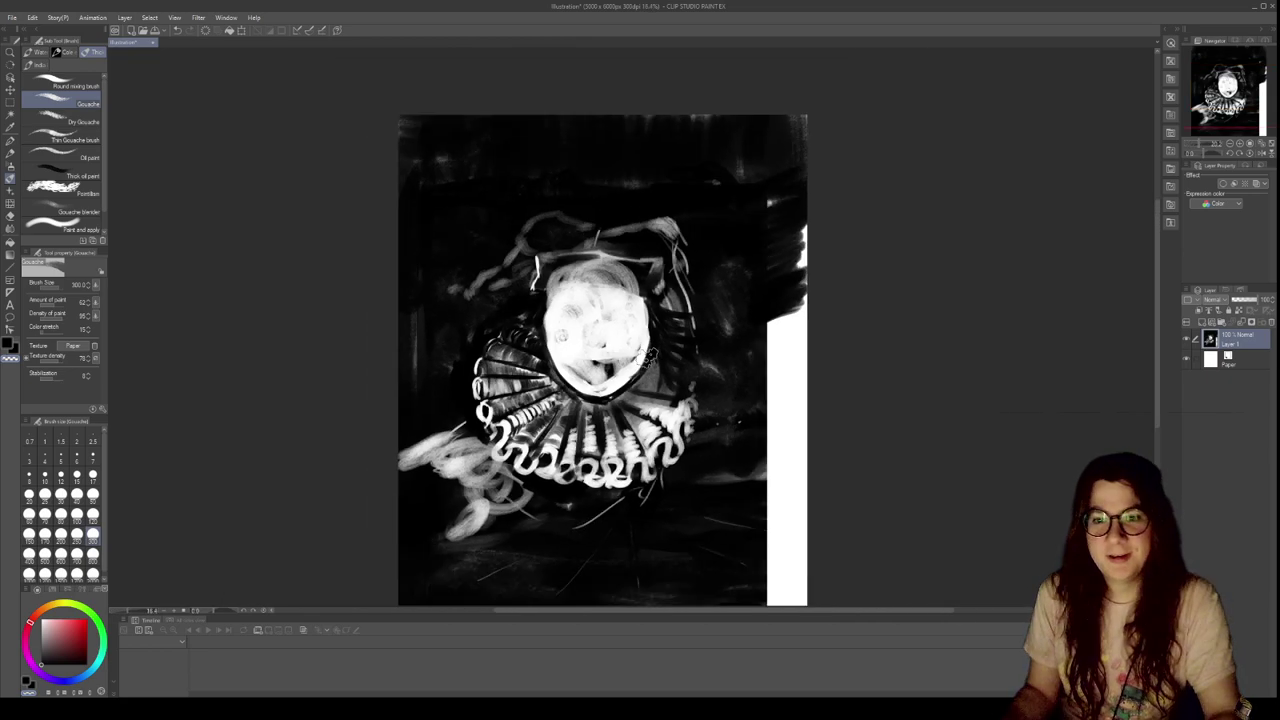
{"action": "mouse_move", "coordinate": [546, 373]}
{"action": "left_mouse_down"}
{"action": "mouse_move", "coordinate": [554, 413]}
{"action": "mouse_move", "coordinate": [574, 403]}
{"action": "mouse_move", "coordinate": [548, 418]}
{"action": "mouse_move", "coordinate": [566, 379]}
{"action": "left_mouse_up"}
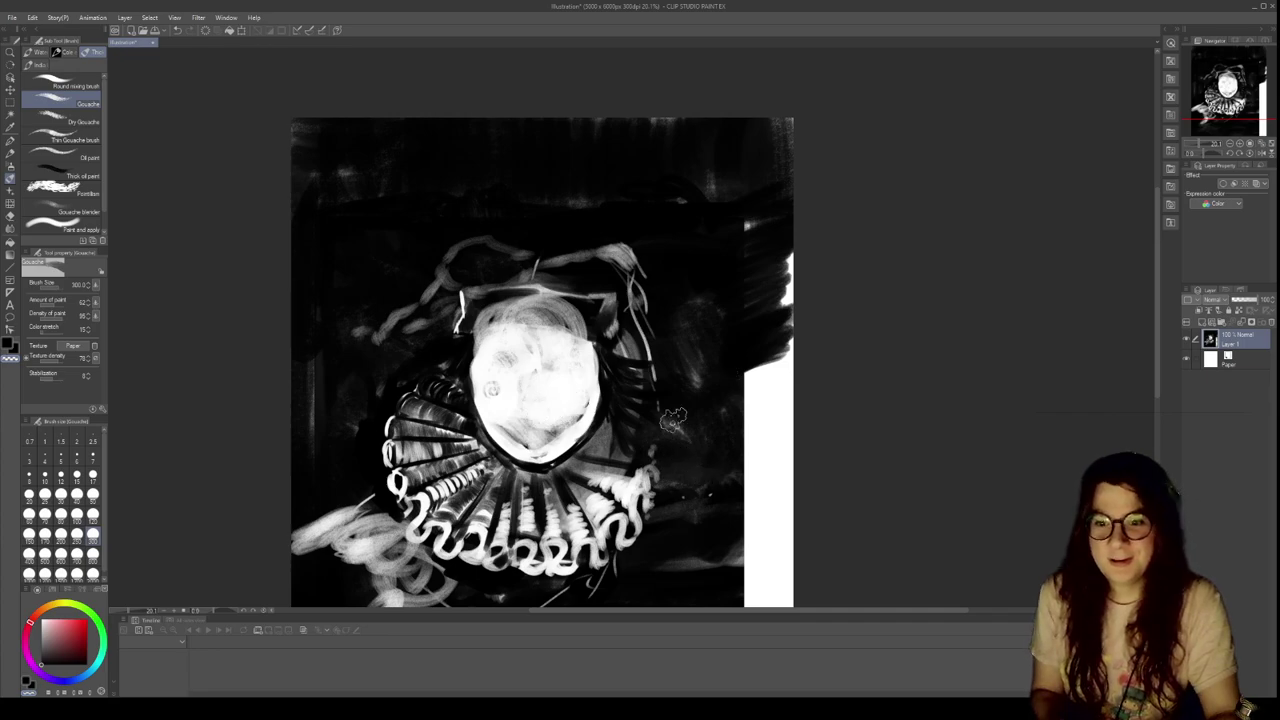
{"action": "left_click_drag", "start_coordinate": [737, 408], "coordinate": [738, 328]}
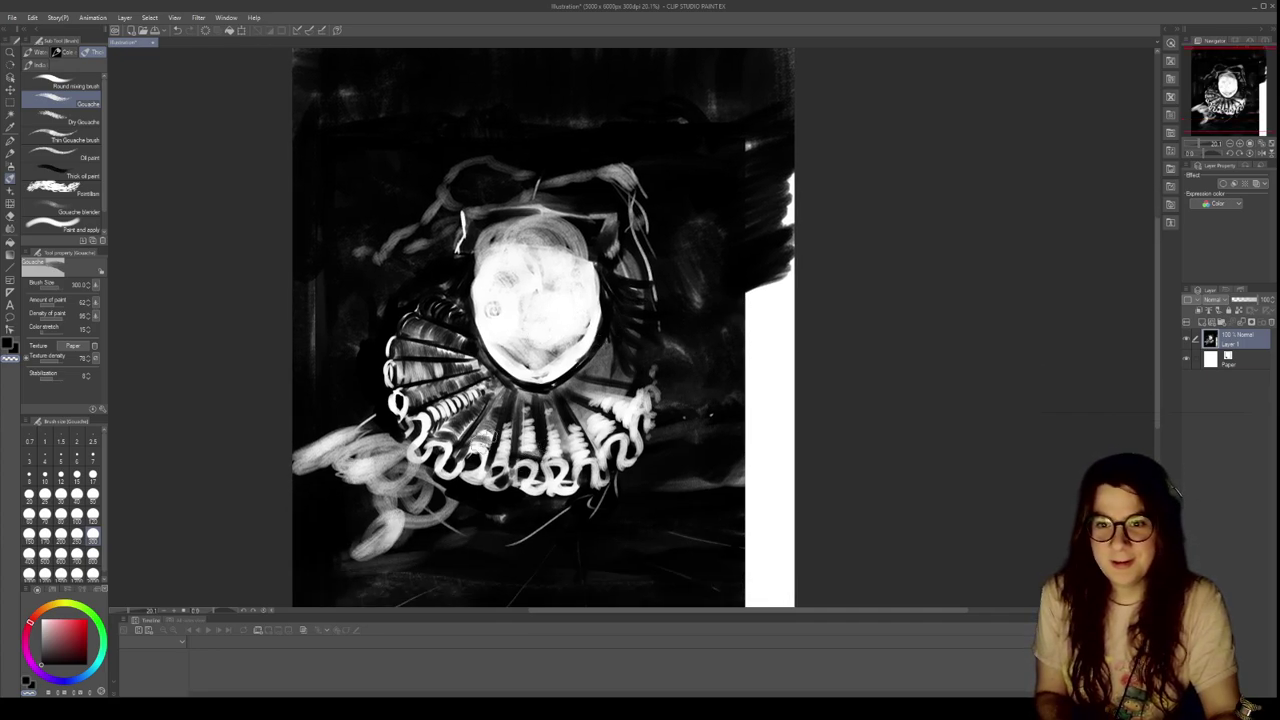
{"action": "mouse_move", "coordinate": [401, 498]}
{"action": "left_mouse_down"}
{"action": "mouse_move", "coordinate": [435, 547]}
{"action": "mouse_move", "coordinate": [491, 542]}
{"action": "mouse_move", "coordinate": [455, 562]}
{"action": "mouse_move", "coordinate": [457, 494]}
{"action": "mouse_move", "coordinate": [528, 460]}
{"action": "mouse_move", "coordinate": [533, 484]}
{"action": "mouse_move", "coordinate": [523, 479]}
{"action": "mouse_move", "coordinate": [538, 447]}
{"action": "mouse_move", "coordinate": [568, 434]}
{"action": "mouse_move", "coordinate": [586, 456]}
{"action": "mouse_move", "coordinate": [669, 442]}
{"action": "mouse_move", "coordinate": [735, 385]}
{"action": "left_mouse_up"}
{"action": "left_click_drag", "start_coordinate": [775, 256], "coordinate": [770, 495]}
{"action": "key", "text": "ctrl+z"}
{"action": "key", "text": "ctrl+z"}
{"action": "key", "text": "ctrl+z"}
{"action": "key", "text": "ctrl+z"}
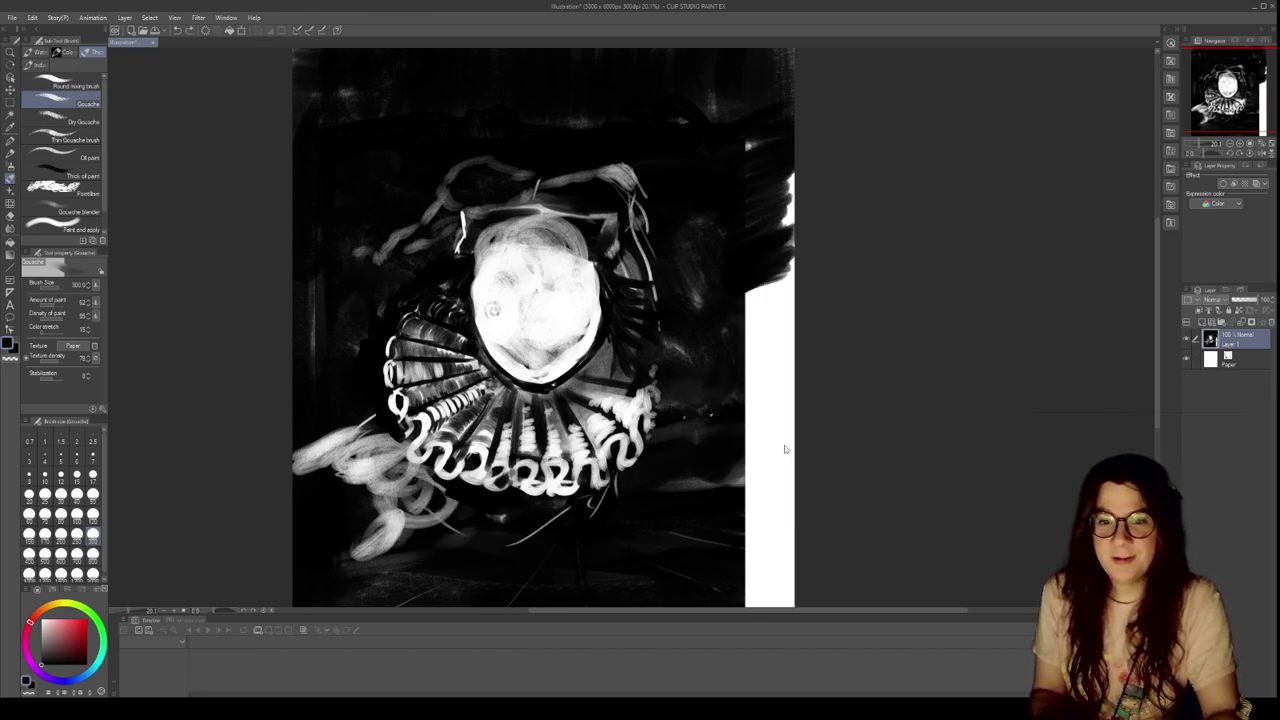
Cover the unpainted white strip along the canvas's right edge with broad black strokes
{"action": "left_click_drag", "start_coordinate": [733, 240], "coordinate": [757, 505]}
{"action": "mouse_move", "coordinate": [771, 172]}
{"action": "left_mouse_down"}
{"action": "mouse_move", "coordinate": [772, 400]}
{"action": "mouse_move", "coordinate": [775, 169]}
{"action": "mouse_move", "coordinate": [790, 421]}
{"action": "mouse_move", "coordinate": [796, 108]}
{"action": "mouse_move", "coordinate": [773, 412]}
{"action": "left_mouse_up"}
{"action": "left_click_drag", "start_coordinate": [750, 275], "coordinate": [737, 470]}
{"action": "mouse_move", "coordinate": [738, 362]}
{"action": "left_mouse_down"}
{"action": "mouse_move", "coordinate": [738, 177]}
{"action": "mouse_move", "coordinate": [755, 113]}
{"action": "left_mouse_up"}
{"action": "mouse_move", "coordinate": [755, 185]}
{"action": "left_mouse_down"}
{"action": "mouse_move", "coordinate": [766, 294]}
{"action": "mouse_move", "coordinate": [803, 219]}
{"action": "mouse_move", "coordinate": [770, 355]}
{"action": "mouse_move", "coordinate": [808, 300]}
{"action": "mouse_move", "coordinate": [800, 366]}
{"action": "mouse_move", "coordinate": [799, 320]}
{"action": "left_mouse_up"}
{"action": "left_click_drag", "start_coordinate": [738, 160], "coordinate": [743, 368]}
{"action": "mouse_move", "coordinate": [709, 303]}
{"action": "left_mouse_down"}
{"action": "mouse_move", "coordinate": [727, 431]}
{"action": "mouse_move", "coordinate": [705, 424]}
{"action": "left_mouse_up"}
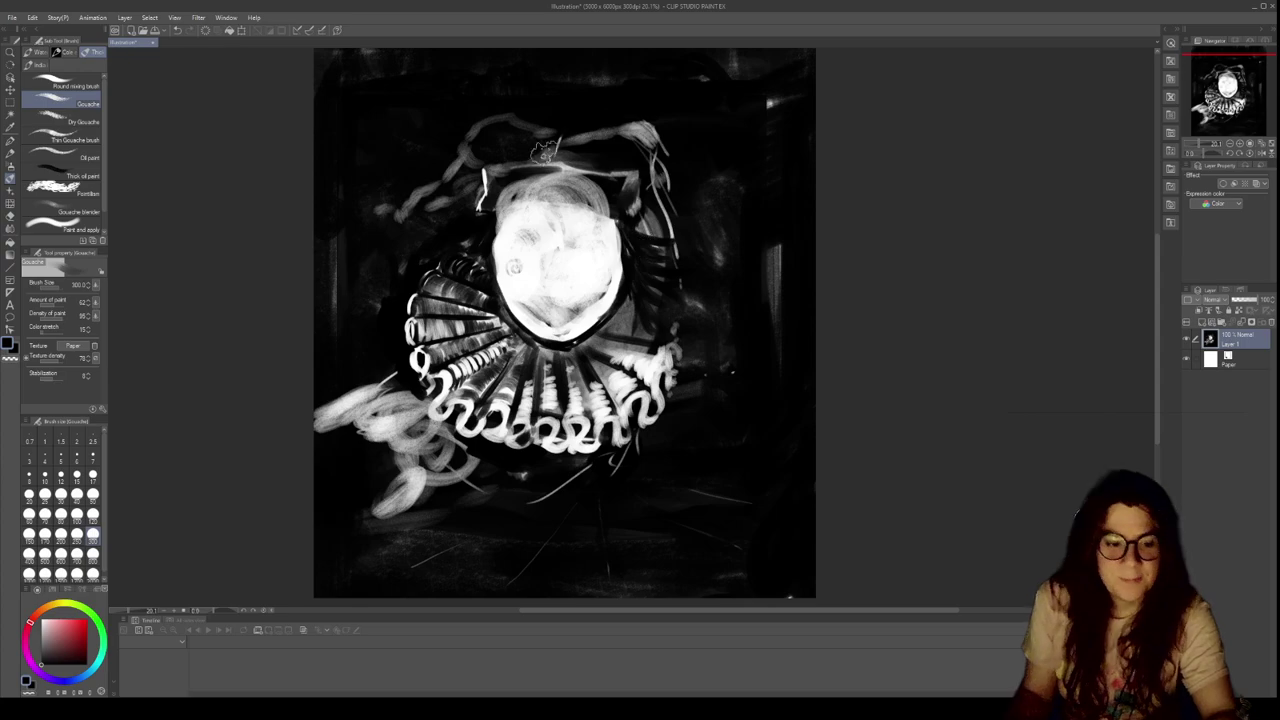
Paint the hat's lower edge as a curved black and white line, with vertical white stripes above it, at brush size 100
{"action": "scroll", "coordinate": [543, 152], "scroll_direction": "up", "scroll_amount": 2}
{"action": "scroll", "coordinate": [543, 152], "scroll_direction": "up", "scroll_amount": 1}
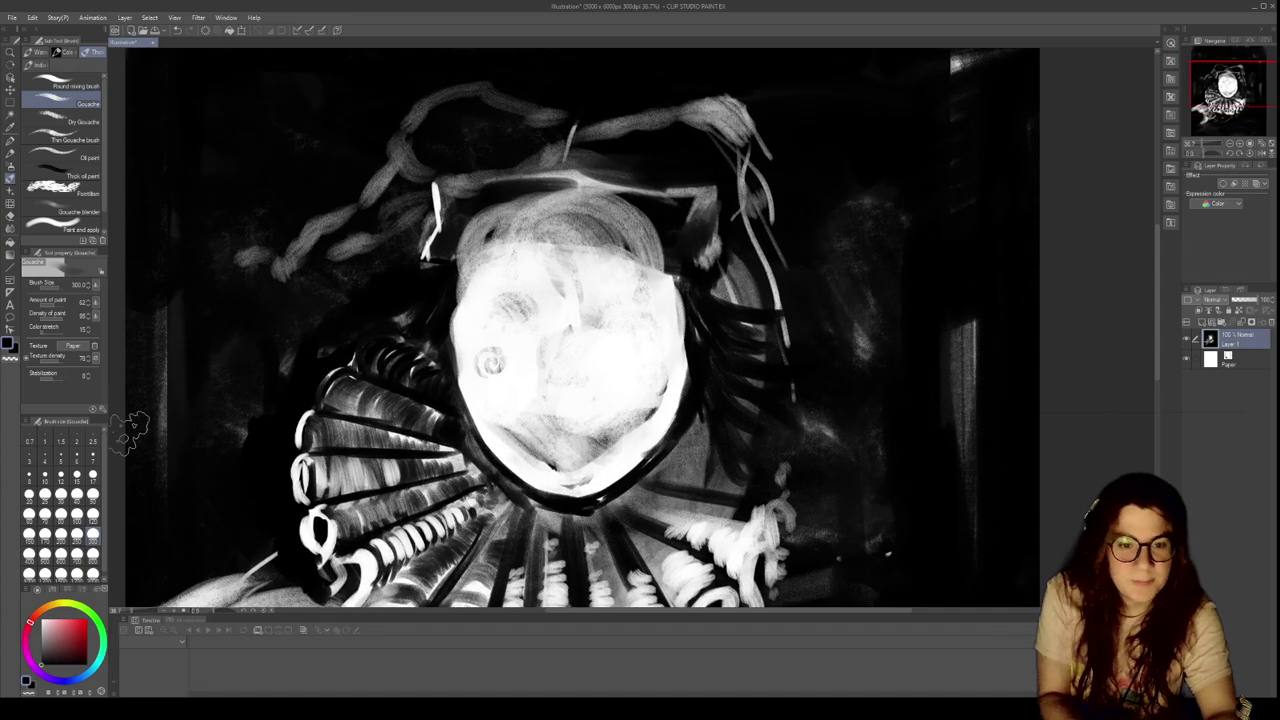
{"action": "left_click", "coordinate": [77, 514]}
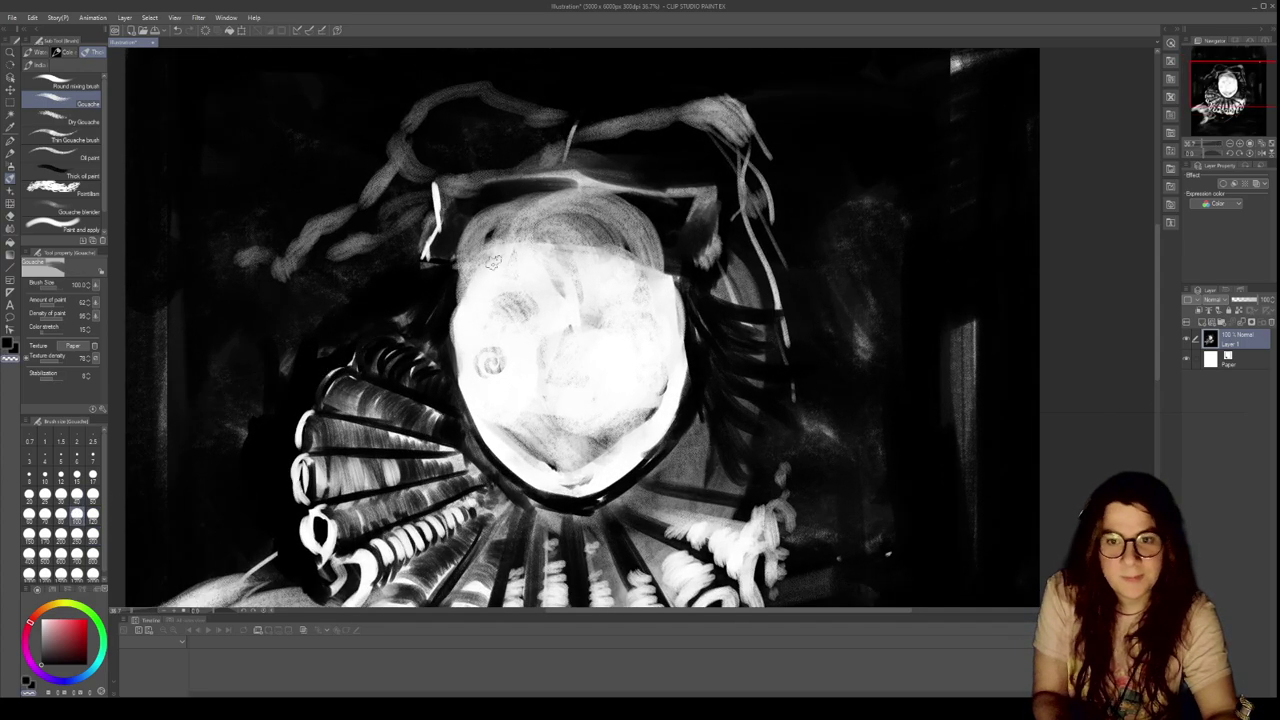
{"action": "mouse_move", "coordinate": [448, 278]}
{"action": "left_mouse_down"}
{"action": "mouse_move", "coordinate": [548, 234]}
{"action": "mouse_move", "coordinate": [595, 236]}
{"action": "mouse_move", "coordinate": [686, 272]}
{"action": "left_mouse_up"}
{"action": "left_click_drag", "start_coordinate": [461, 199], "coordinate": [457, 188]}
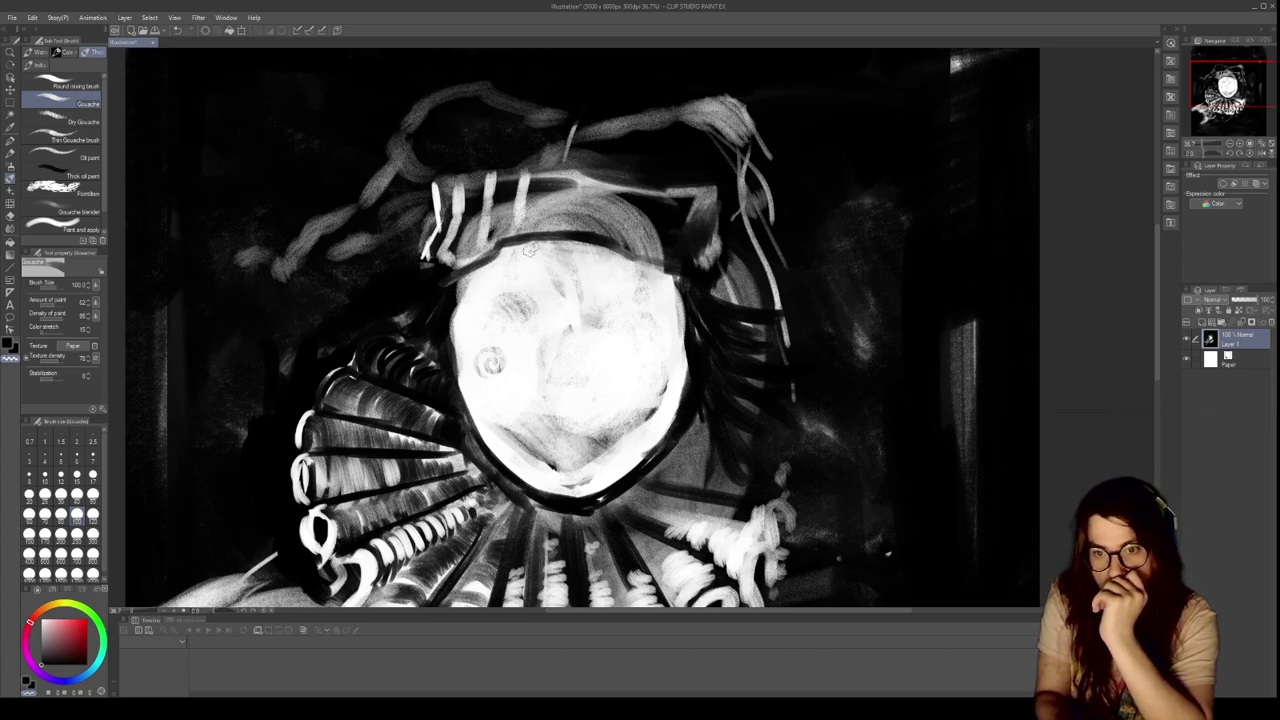
{"action": "left_click_drag", "start_coordinate": [450, 268], "coordinate": [545, 238]}
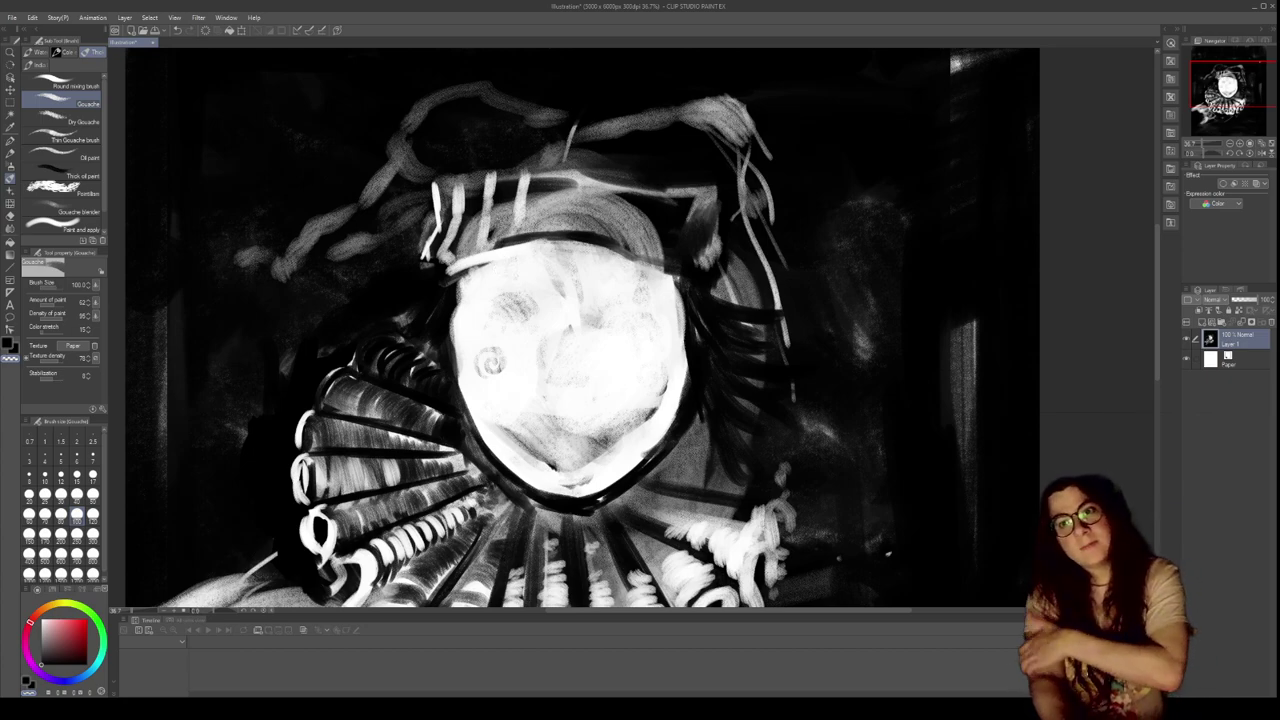
Repaint the face as a smooth white oval at brush size 300 and darken its lower-left contour
{"action": "left_click", "coordinate": [92, 533]}
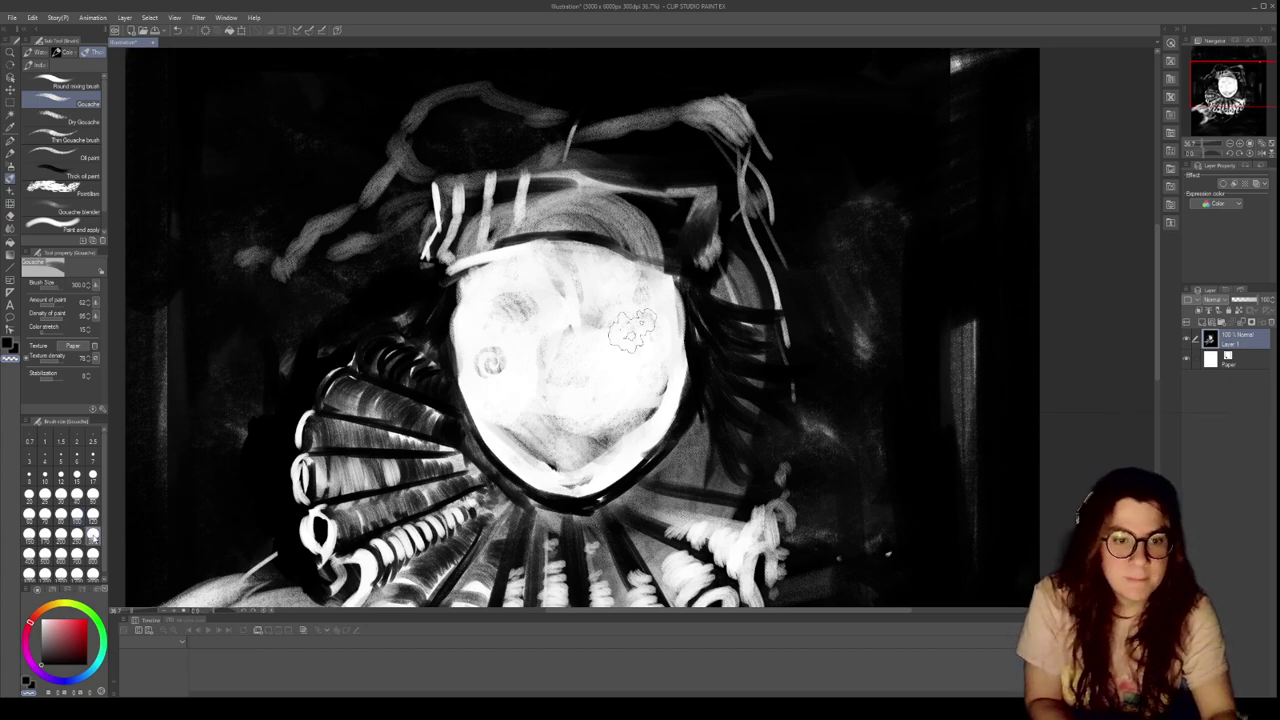
{"action": "mouse_move", "coordinate": [628, 400]}
{"action": "left_mouse_down"}
{"action": "mouse_move", "coordinate": [515, 380]}
{"action": "mouse_move", "coordinate": [565, 333]}
{"action": "mouse_move", "coordinate": [468, 349]}
{"action": "mouse_move", "coordinate": [473, 325]}
{"action": "mouse_move", "coordinate": [527, 483]}
{"action": "mouse_move", "coordinate": [542, 489]}
{"action": "mouse_move", "coordinate": [575, 435]}
{"action": "mouse_move", "coordinate": [615, 460]}
{"action": "mouse_move", "coordinate": [607, 474]}
{"action": "mouse_move", "coordinate": [626, 413]}
{"action": "mouse_move", "coordinate": [562, 404]}
{"action": "left_mouse_up"}
{"action": "mouse_move", "coordinate": [488, 392]}
{"action": "left_mouse_down"}
{"action": "mouse_move", "coordinate": [556, 432]}
{"action": "mouse_move", "coordinate": [616, 416]}
{"action": "left_mouse_up"}
{"action": "mouse_move", "coordinate": [590, 318]}
{"action": "left_mouse_down"}
{"action": "mouse_move", "coordinate": [600, 372]}
{"action": "mouse_move", "coordinate": [577, 299]}
{"action": "mouse_move", "coordinate": [531, 286]}
{"action": "left_mouse_up"}
{"action": "key", "text": "c"}
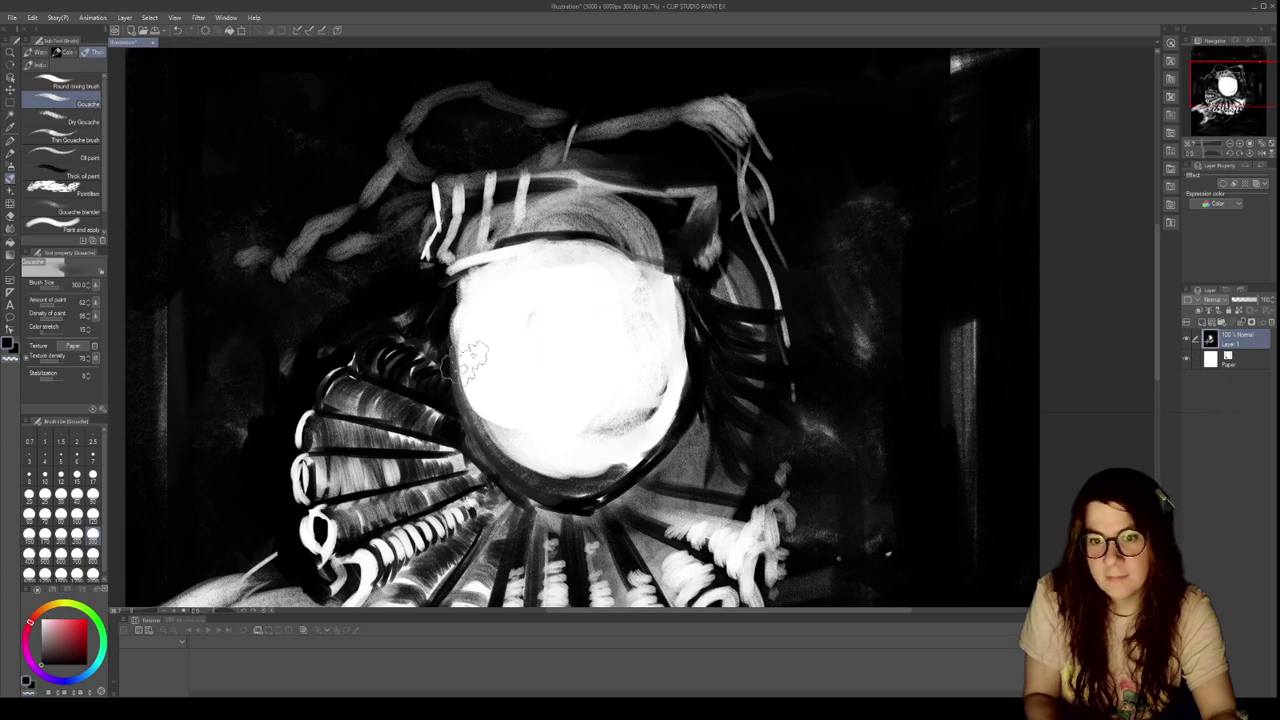
{"action": "mouse_move", "coordinate": [450, 306]}
{"action": "left_mouse_down"}
{"action": "mouse_move", "coordinate": [463, 393]}
{"action": "mouse_move", "coordinate": [453, 292]}
{"action": "mouse_move", "coordinate": [492, 454]}
{"action": "left_mouse_up"}
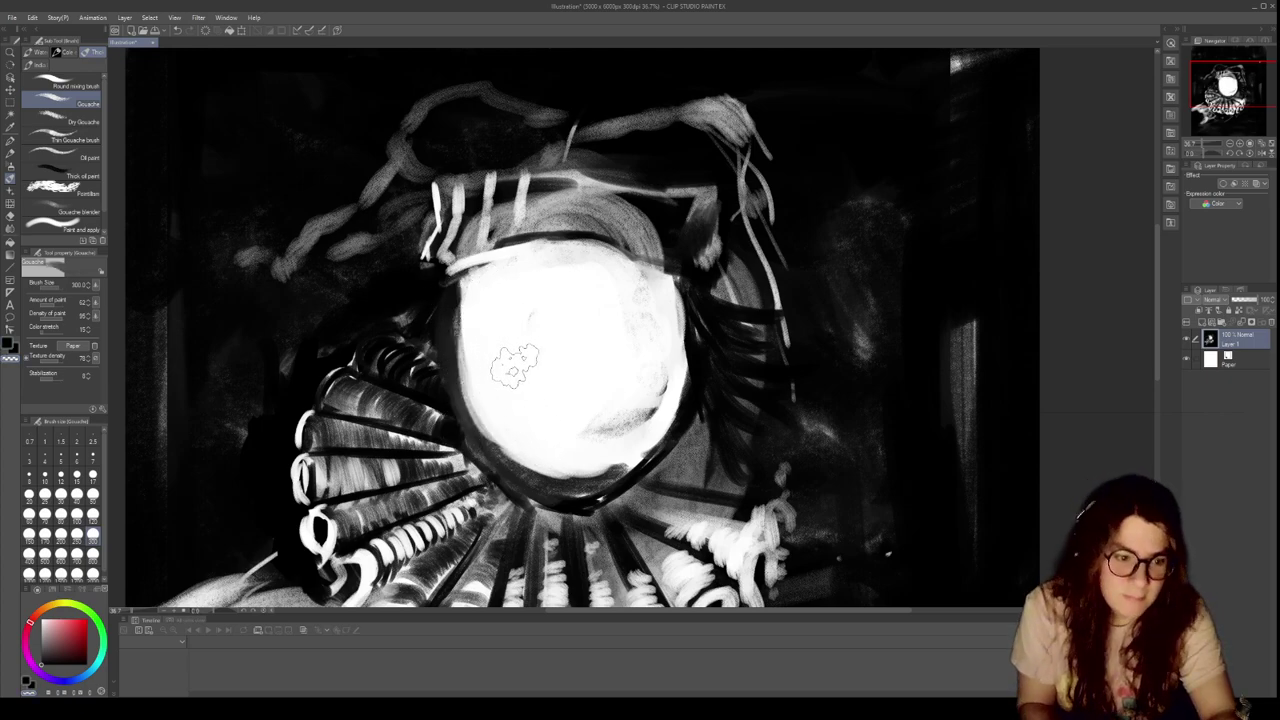
Brighten and thicken the vertical white stripes on the left of the hat band at brush size 120
{"action": "scroll", "coordinate": [515, 367], "scroll_direction": "up", "scroll_amount": 2}
{"action": "scroll", "coordinate": [515, 367], "scroll_direction": "down", "scroll_amount": 2}
{"action": "scroll", "coordinate": [560, 360], "scroll_direction": "up", "scroll_amount": 3}
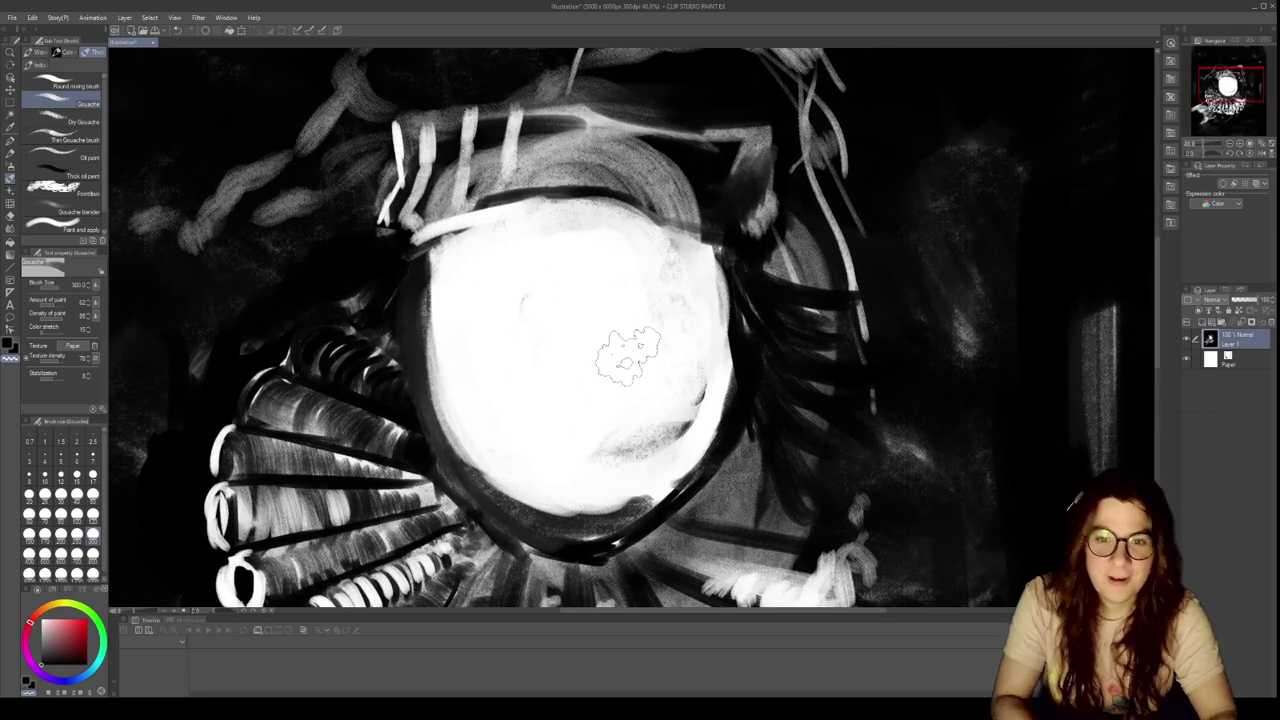
{"action": "left_click", "coordinate": [93, 512]}
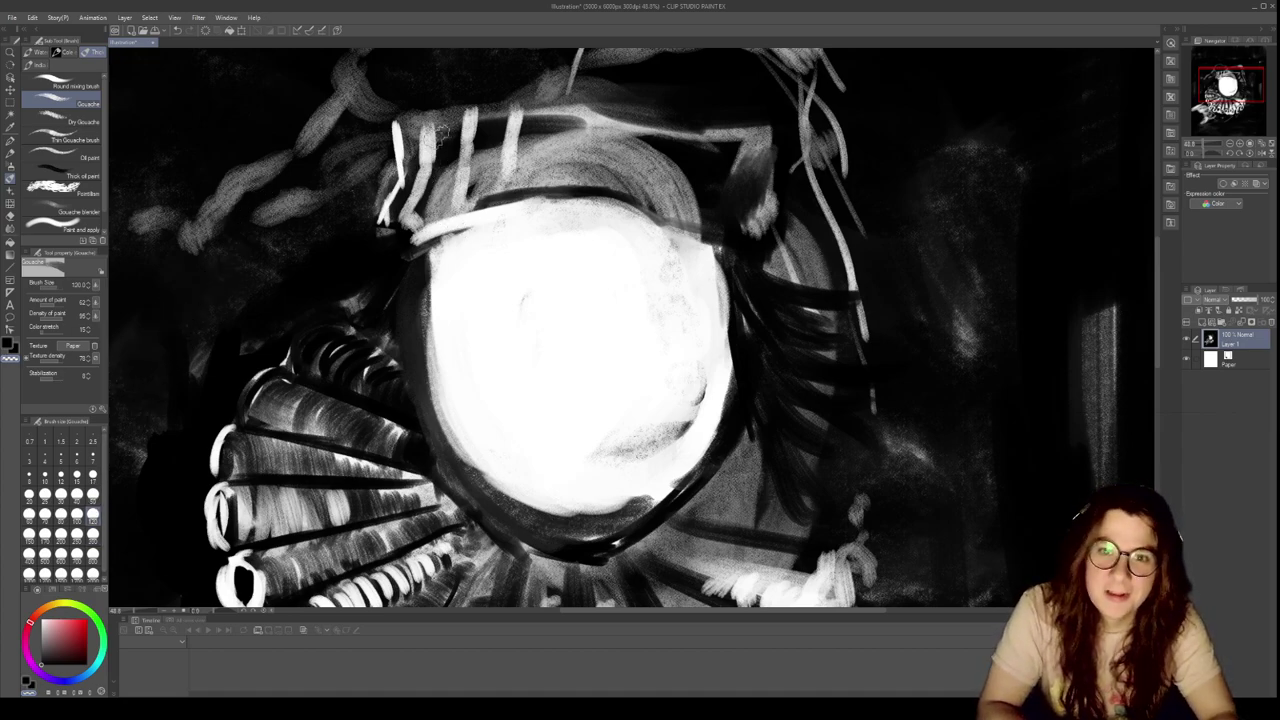
{"action": "mouse_move", "coordinate": [430, 122]}
{"action": "left_mouse_down"}
{"action": "mouse_move", "coordinate": [436, 168]}
{"action": "mouse_move", "coordinate": [412, 216]}
{"action": "left_mouse_up"}
{"action": "mouse_move", "coordinate": [472, 118]}
{"action": "left_mouse_down"}
{"action": "mouse_move", "coordinate": [462, 205]}
{"action": "mouse_move", "coordinate": [466, 187]}
{"action": "left_mouse_up"}
{"action": "mouse_move", "coordinate": [400, 230]}
{"action": "left_mouse_down"}
{"action": "mouse_move", "coordinate": [392, 220]}
{"action": "mouse_move", "coordinate": [385, 235]}
{"action": "mouse_move", "coordinate": [405, 240]}
{"action": "left_mouse_up"}
{"action": "left_click_drag", "start_coordinate": [515, 128], "coordinate": [510, 200]}
{"action": "mouse_move", "coordinate": [520, 102]}
{"action": "left_mouse_down"}
{"action": "mouse_move", "coordinate": [481, 185]}
{"action": "mouse_move", "coordinate": [458, 155]}
{"action": "mouse_move", "coordinate": [436, 214]}
{"action": "left_mouse_up"}
Paint curved light hair strands left of the face and short black bangs over the forehead
{"action": "key", "text": "c"}
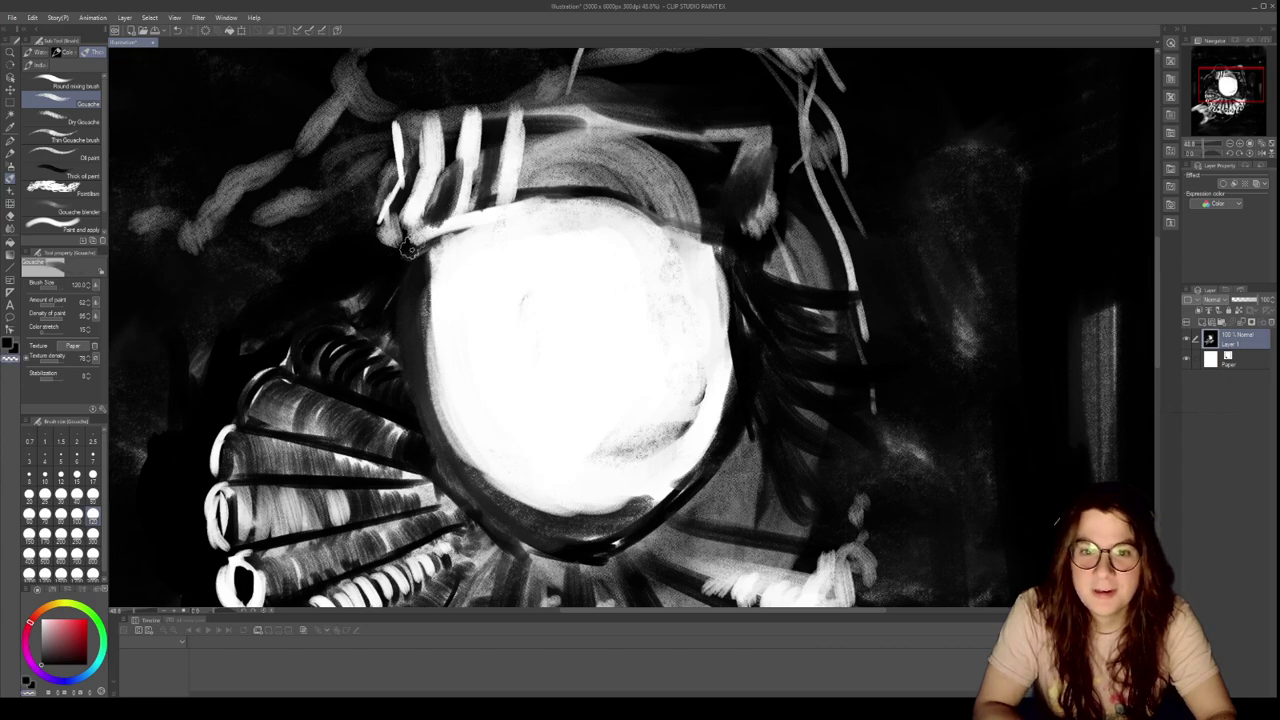
{"action": "mouse_move", "coordinate": [387, 270]}
{"action": "left_mouse_down"}
{"action": "mouse_move", "coordinate": [384, 280]}
{"action": "mouse_move", "coordinate": [370, 260]}
{"action": "mouse_move", "coordinate": [345, 262]}
{"action": "mouse_move", "coordinate": [277, 222]}
{"action": "mouse_move", "coordinate": [364, 316]}
{"action": "mouse_move", "coordinate": [280, 315]}
{"action": "mouse_move", "coordinate": [340, 370]}
{"action": "mouse_move", "coordinate": [320, 430]}
{"action": "mouse_move", "coordinate": [350, 470]}
{"action": "left_mouse_up"}
{"action": "mouse_move", "coordinate": [528, 202]}
{"action": "left_mouse_down"}
{"action": "mouse_move", "coordinate": [570, 260]}
{"action": "mouse_move", "coordinate": [585, 262]}
{"action": "mouse_move", "coordinate": [570, 235]}
{"action": "mouse_move", "coordinate": [620, 288]}
{"action": "left_mouse_up"}
{"action": "left_click_drag", "start_coordinate": [570, 195], "coordinate": [638, 262]}
{"action": "left_click_drag", "start_coordinate": [600, 215], "coordinate": [630, 245]}
{"action": "mouse_move", "coordinate": [570, 200]}
{"action": "left_mouse_down"}
{"action": "mouse_move", "coordinate": [652, 272]}
{"action": "mouse_move", "coordinate": [533, 207]}
{"action": "mouse_move", "coordinate": [576, 202]}
{"action": "mouse_move", "coordinate": [654, 240]}
{"action": "mouse_move", "coordinate": [640, 234]}
{"action": "left_mouse_up"}
{"action": "left_click_drag", "start_coordinate": [533, 212], "coordinate": [518, 262]}
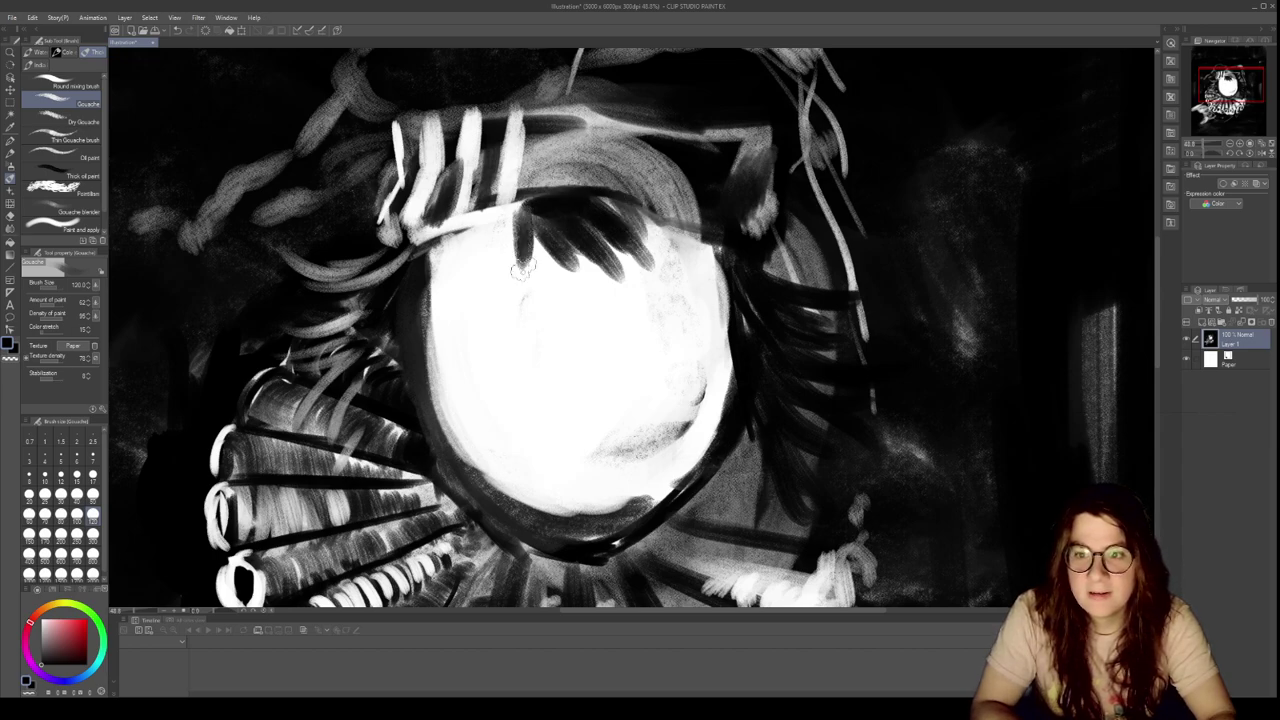
Paint two almond-shaped black eyes and a long triangular black nose on the blank face
{"action": "mouse_move", "coordinate": [474, 304]}
{"action": "left_mouse_down"}
{"action": "mouse_move", "coordinate": [505, 314]}
{"action": "mouse_move", "coordinate": [478, 304]}
{"action": "mouse_move", "coordinate": [508, 291]}
{"action": "mouse_move", "coordinate": [535, 303]}
{"action": "mouse_move", "coordinate": [523, 294]}
{"action": "mouse_move", "coordinate": [504, 312]}
{"action": "mouse_move", "coordinate": [532, 313]}
{"action": "mouse_move", "coordinate": [518, 294]}
{"action": "mouse_move", "coordinate": [545, 306]}
{"action": "left_mouse_up"}
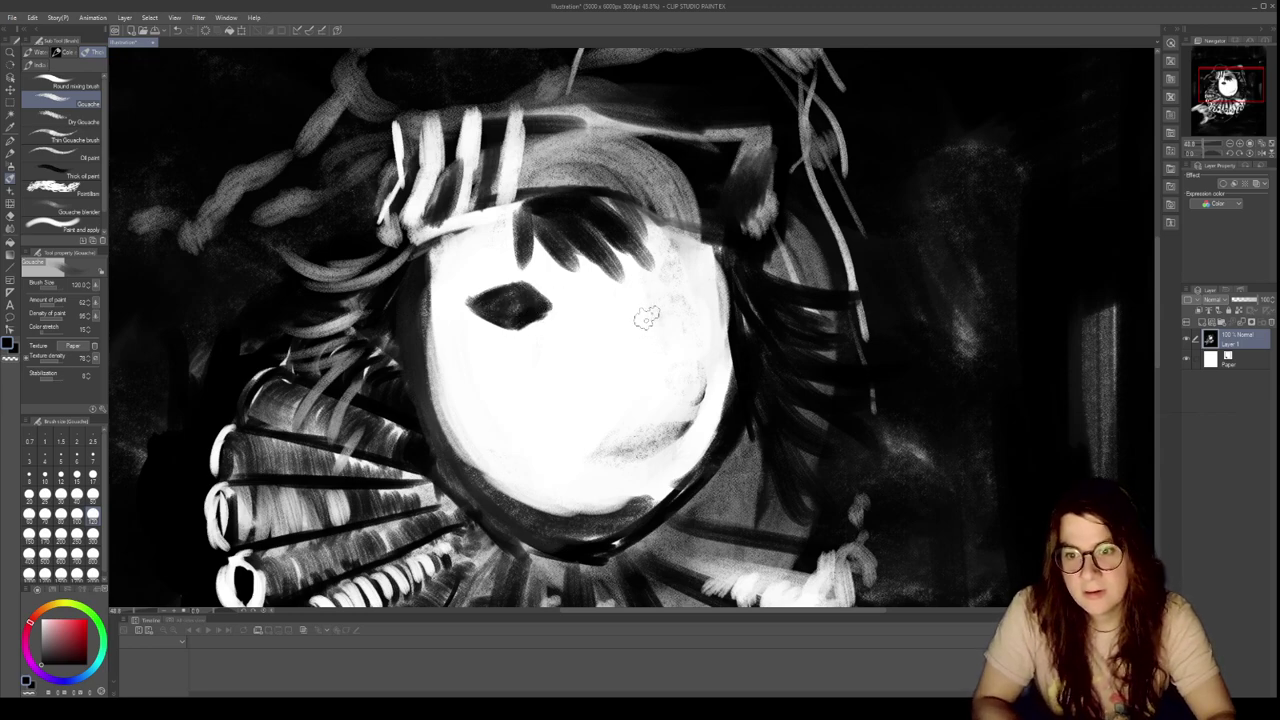
{"action": "mouse_move", "coordinate": [640, 330]}
{"action": "left_mouse_down"}
{"action": "mouse_move", "coordinate": [669, 310]}
{"action": "mouse_move", "coordinate": [697, 333]}
{"action": "mouse_move", "coordinate": [661, 322]}
{"action": "mouse_move", "coordinate": [639, 337]}
{"action": "mouse_move", "coordinate": [662, 343]}
{"action": "mouse_move", "coordinate": [672, 321]}
{"action": "mouse_move", "coordinate": [672, 346]}
{"action": "mouse_move", "coordinate": [696, 342]}
{"action": "mouse_move", "coordinate": [703, 318]}
{"action": "mouse_move", "coordinate": [676, 333]}
{"action": "mouse_move", "coordinate": [674, 239]}
{"action": "left_mouse_up"}
{"action": "mouse_move", "coordinate": [578, 282]}
{"action": "left_mouse_down"}
{"action": "mouse_move", "coordinate": [560, 322]}
{"action": "mouse_move", "coordinate": [580, 265]}
{"action": "mouse_move", "coordinate": [606, 330]}
{"action": "mouse_move", "coordinate": [556, 324]}
{"action": "mouse_move", "coordinate": [596, 336]}
{"action": "mouse_move", "coordinate": [580, 286]}
{"action": "mouse_move", "coordinate": [585, 316]}
{"action": "mouse_move", "coordinate": [561, 325]}
{"action": "mouse_move", "coordinate": [604, 336]}
{"action": "mouse_move", "coordinate": [576, 268]}
{"action": "mouse_move", "coordinate": [584, 238]}
{"action": "mouse_move", "coordinate": [600, 318]}
{"action": "left_mouse_up"}
{"action": "mouse_move", "coordinate": [593, 237]}
{"action": "left_mouse_down"}
{"action": "mouse_move", "coordinate": [601, 316]}
{"action": "mouse_move", "coordinate": [598, 286]}
{"action": "left_mouse_up"}
Paint a smiling black mouth below the nose and refine its upper edge and corners with white and black
{"action": "mouse_move", "coordinate": [536, 371]}
{"action": "left_mouse_down"}
{"action": "mouse_move", "coordinate": [575, 398]}
{"action": "mouse_move", "coordinate": [505, 345]}
{"action": "mouse_move", "coordinate": [590, 405]}
{"action": "mouse_move", "coordinate": [562, 370]}
{"action": "mouse_move", "coordinate": [510, 345]}
{"action": "mouse_move", "coordinate": [560, 385]}
{"action": "left_mouse_up"}
{"action": "left_click_drag", "start_coordinate": [487, 334], "coordinate": [500, 330]}
{"action": "mouse_move", "coordinate": [565, 372]}
{"action": "left_mouse_down"}
{"action": "mouse_move", "coordinate": [640, 375]}
{"action": "mouse_move", "coordinate": [585, 395]}
{"action": "mouse_move", "coordinate": [652, 370]}
{"action": "left_mouse_up"}
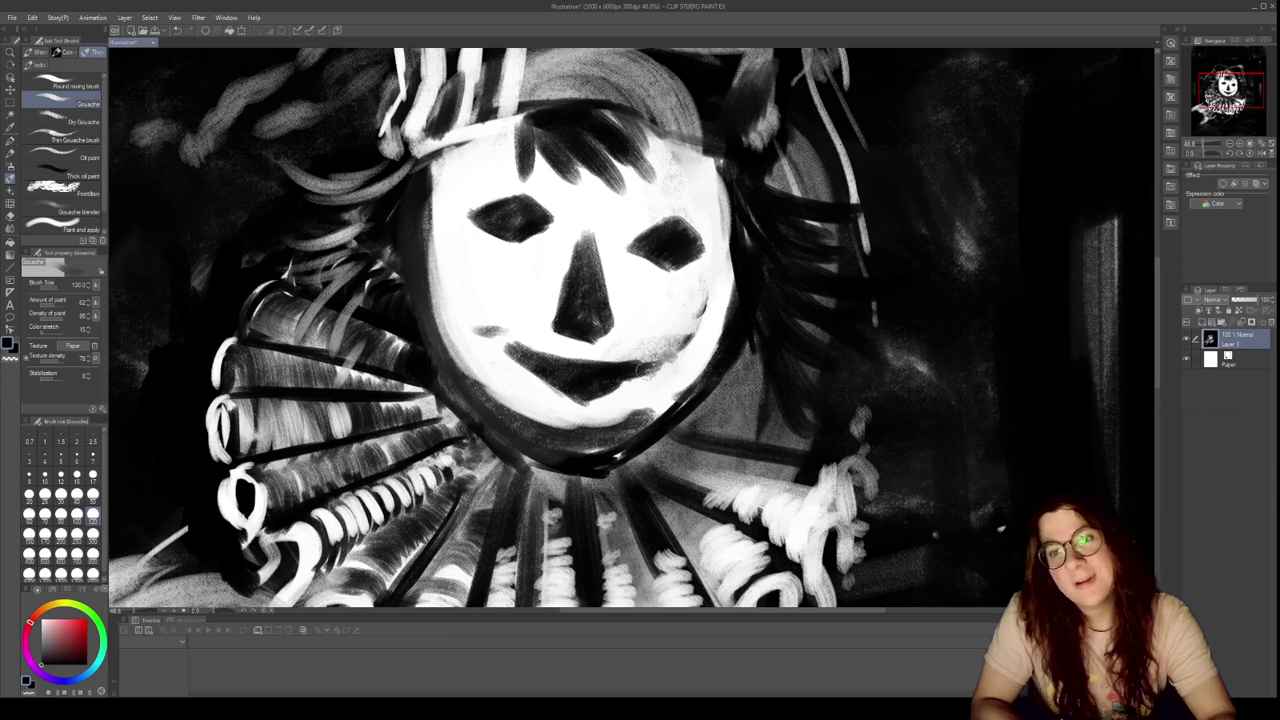
{"action": "mouse_move", "coordinate": [531, 352]}
{"action": "left_mouse_down"}
{"action": "mouse_move", "coordinate": [500, 352]}
{"action": "mouse_move", "coordinate": [488, 324]}
{"action": "mouse_move", "coordinate": [580, 358]}
{"action": "left_mouse_up"}
{"action": "key", "text": "c"}
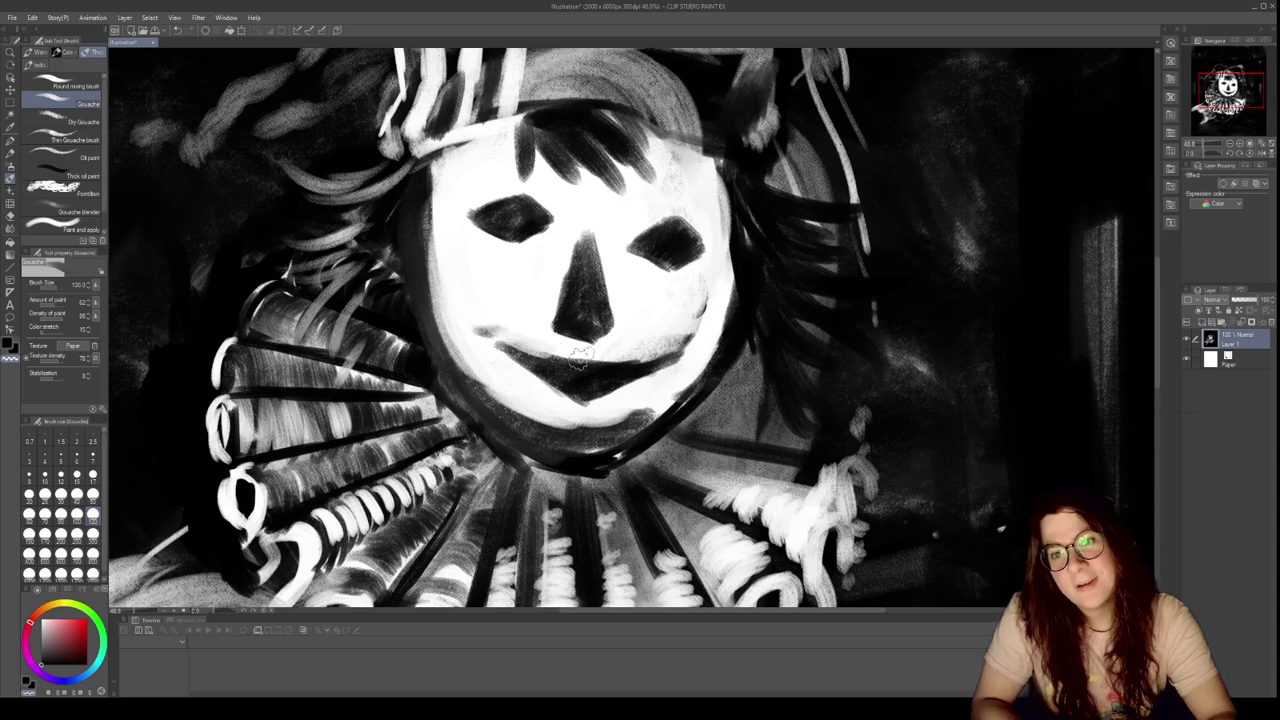
{"action": "key", "text": "c"}
{"action": "left_click_drag", "start_coordinate": [676, 335], "coordinate": [697, 340]}
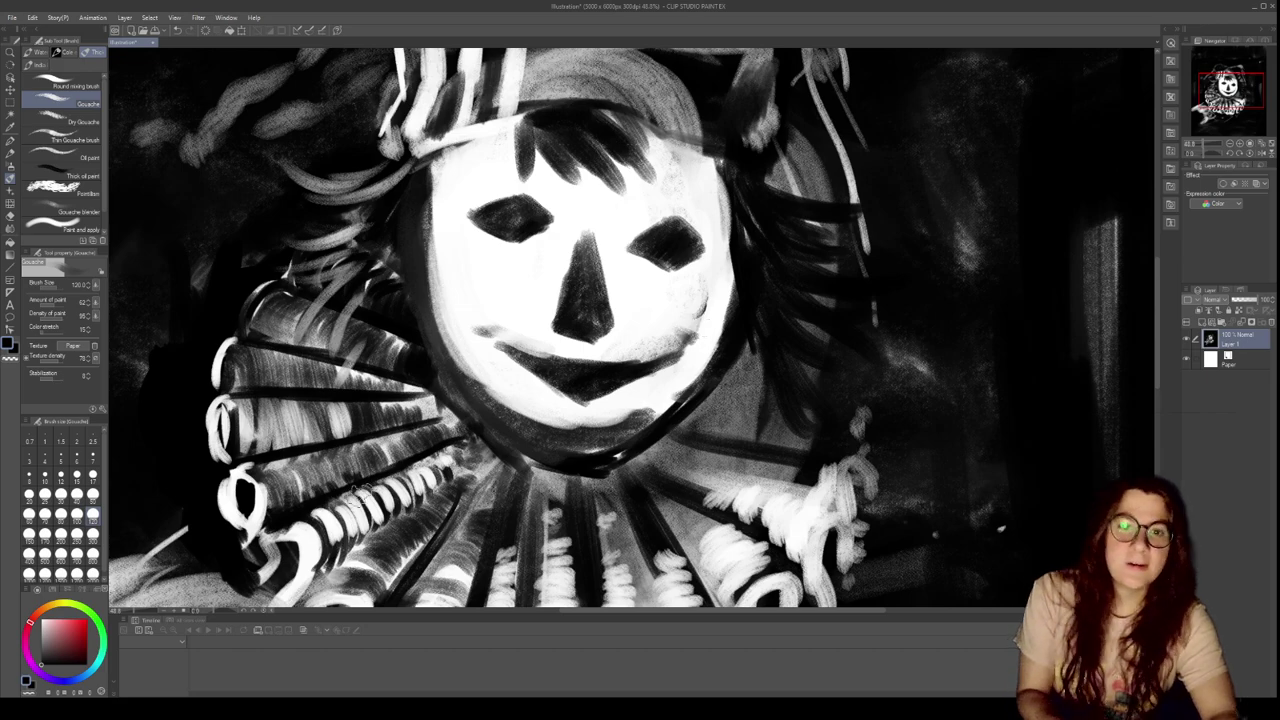
Paint a black spiral on each cheek with the Gouache brush at size 50
{"action": "left_click", "coordinate": [92, 494]}
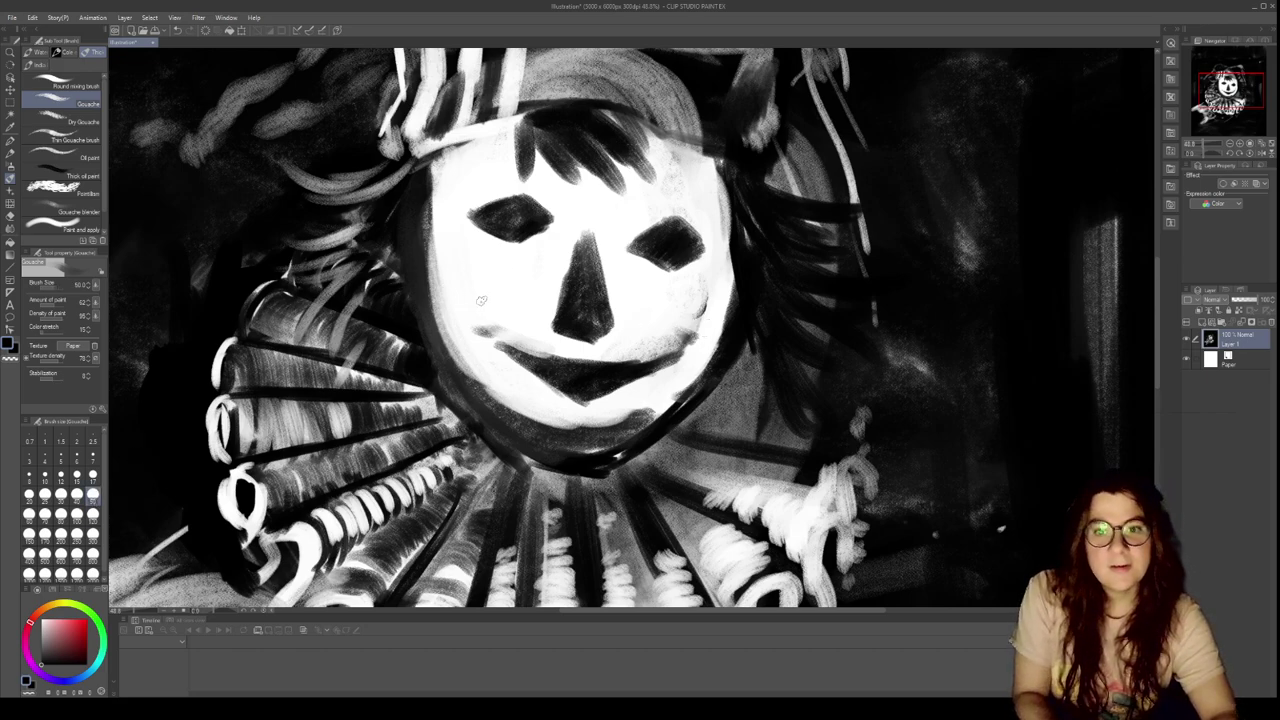
{"action": "mouse_move", "coordinate": [471, 306]}
{"action": "left_mouse_down"}
{"action": "mouse_move", "coordinate": [461, 302]}
{"action": "mouse_move", "coordinate": [480, 276]}
{"action": "left_mouse_up"}
{"action": "key", "text": "ctrl+z"}
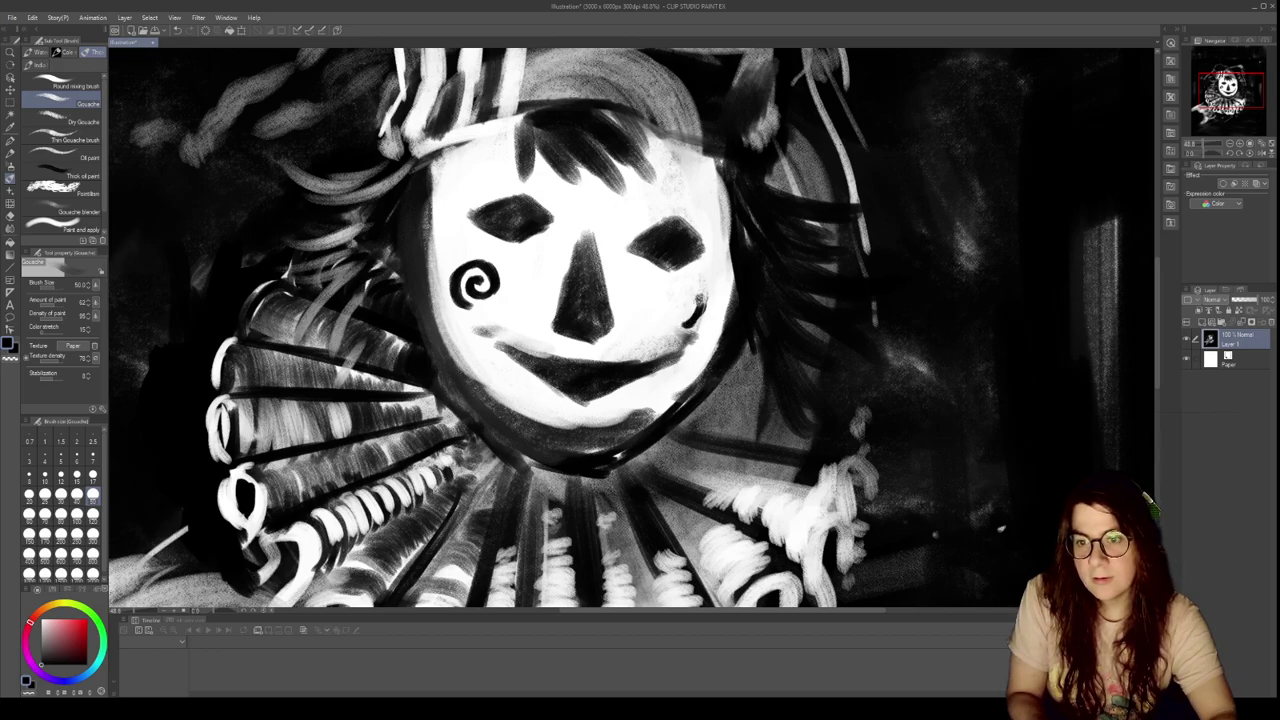
{"action": "left_click_drag", "start_coordinate": [700, 300], "coordinate": [682, 289]}
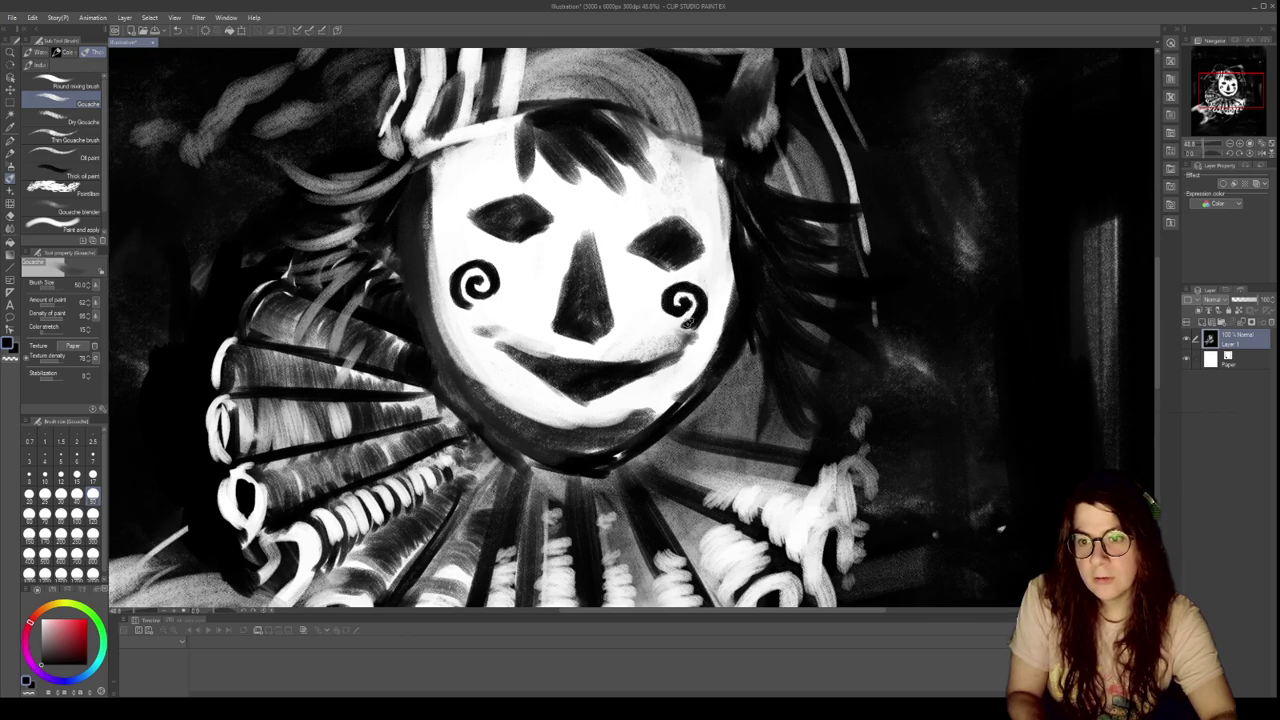
Sharpen the upper edge and corners of the smiling mouth in black and clean up the line below the nose
{"action": "mouse_move", "coordinate": [500, 344]}
{"action": "left_mouse_down"}
{"action": "mouse_move", "coordinate": [542, 375]}
{"action": "mouse_move", "coordinate": [497, 341]}
{"action": "left_mouse_up"}
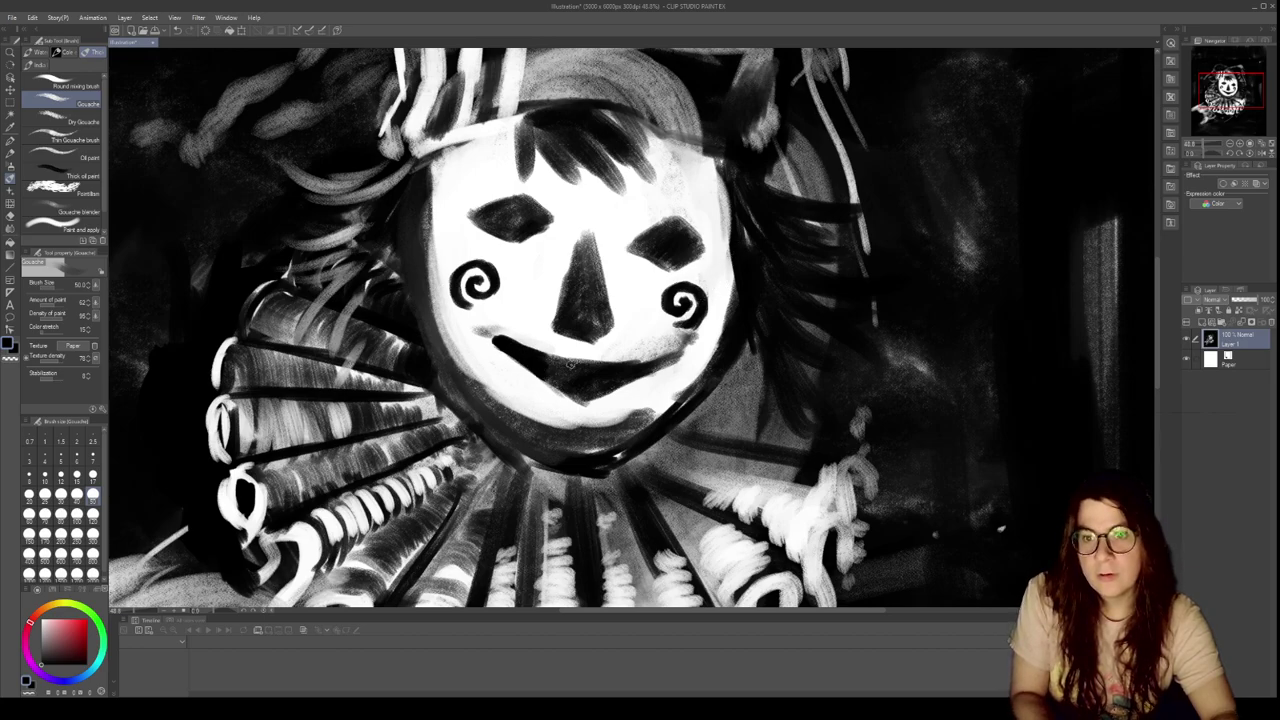
{"action": "mouse_move", "coordinate": [569, 363]}
{"action": "left_mouse_down"}
{"action": "mouse_move", "coordinate": [618, 365]}
{"action": "mouse_move", "coordinate": [536, 358]}
{"action": "mouse_move", "coordinate": [644, 363]}
{"action": "left_mouse_up"}
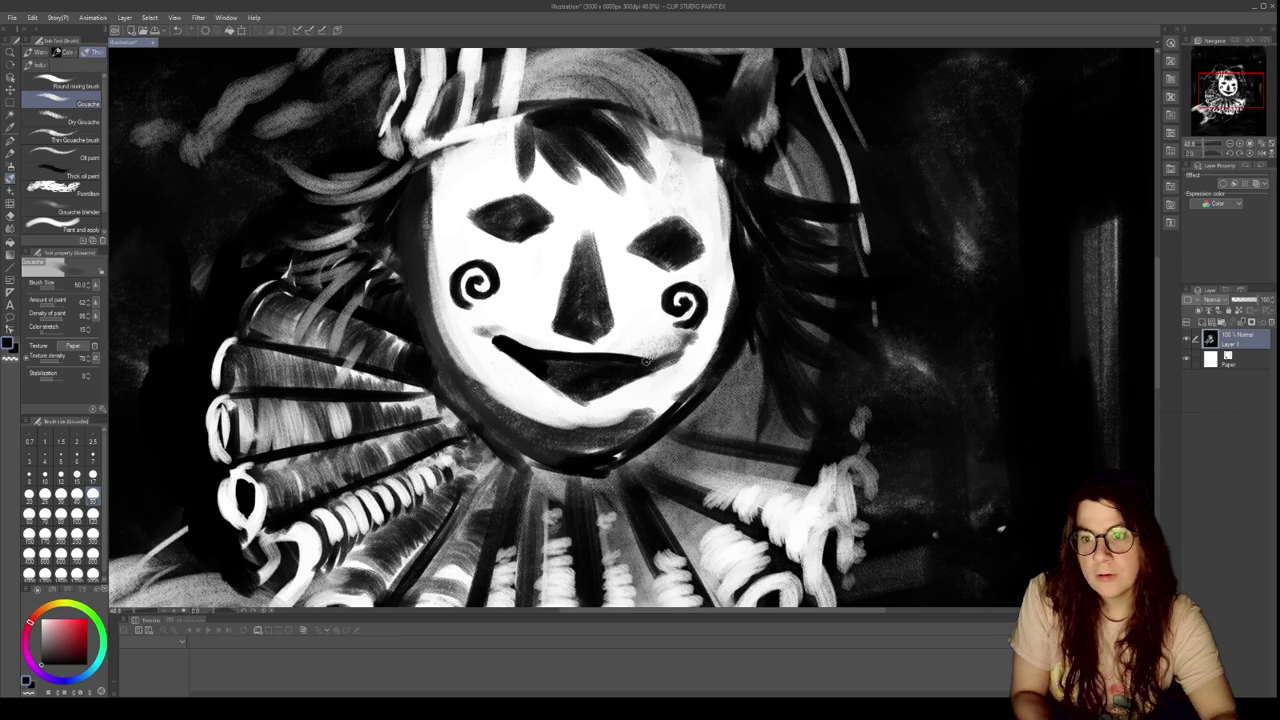
{"action": "key", "text": "c"}
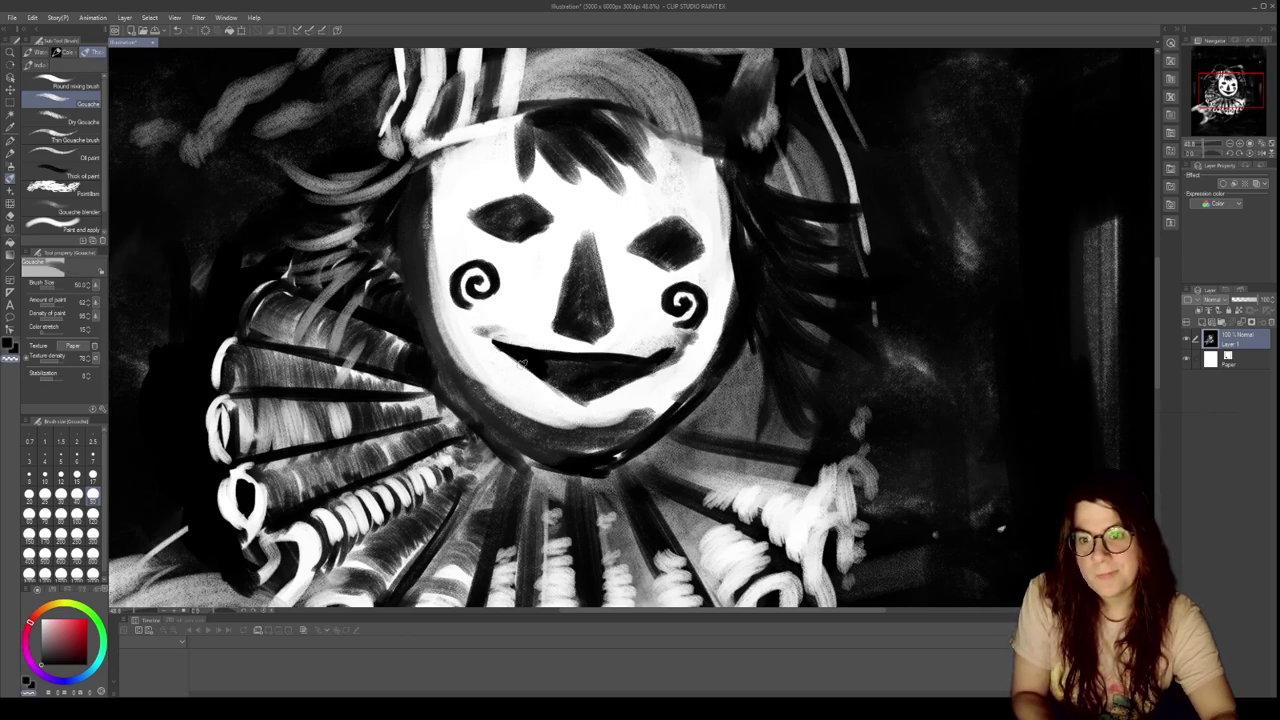
{"action": "left_click_drag", "start_coordinate": [579, 352], "coordinate": [632, 356]}
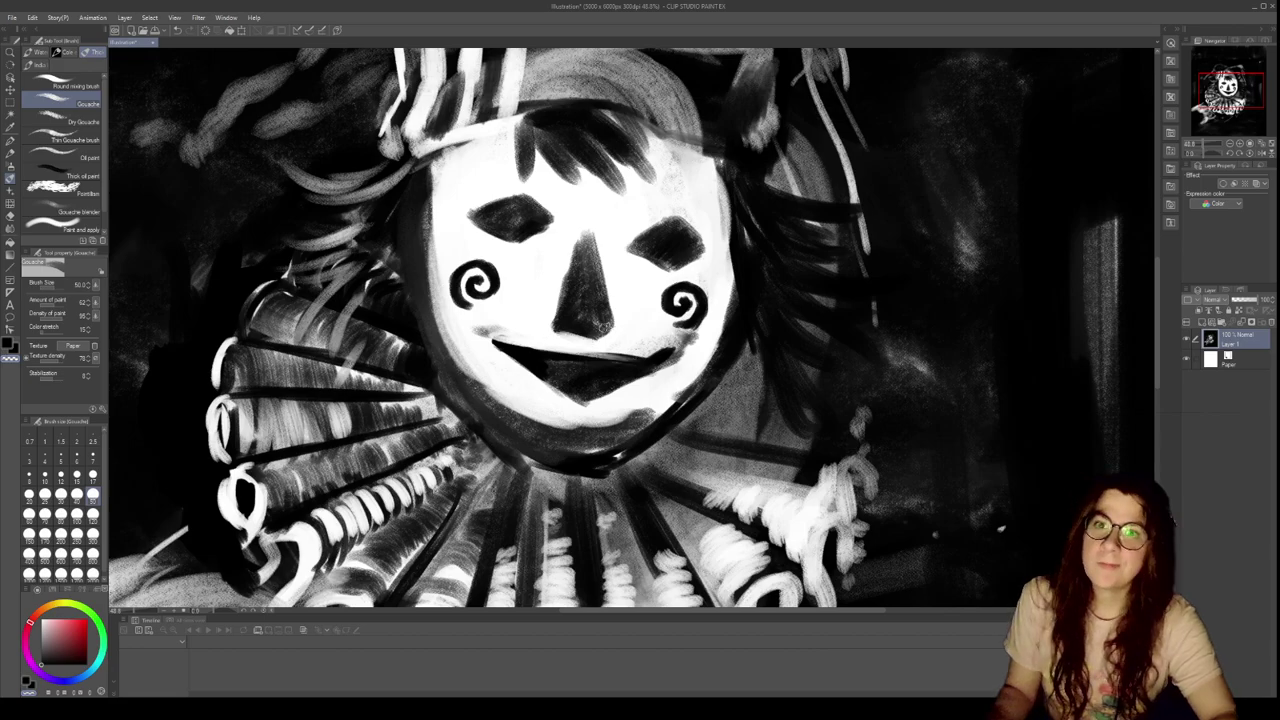
Paint thin, slanted white teeth in the left part of the mouth at brush size 17
{"action": "scroll", "coordinate": [549, 381], "scroll_direction": "up", "scroll_amount": 2}
{"action": "left_click", "coordinate": [92, 476]}
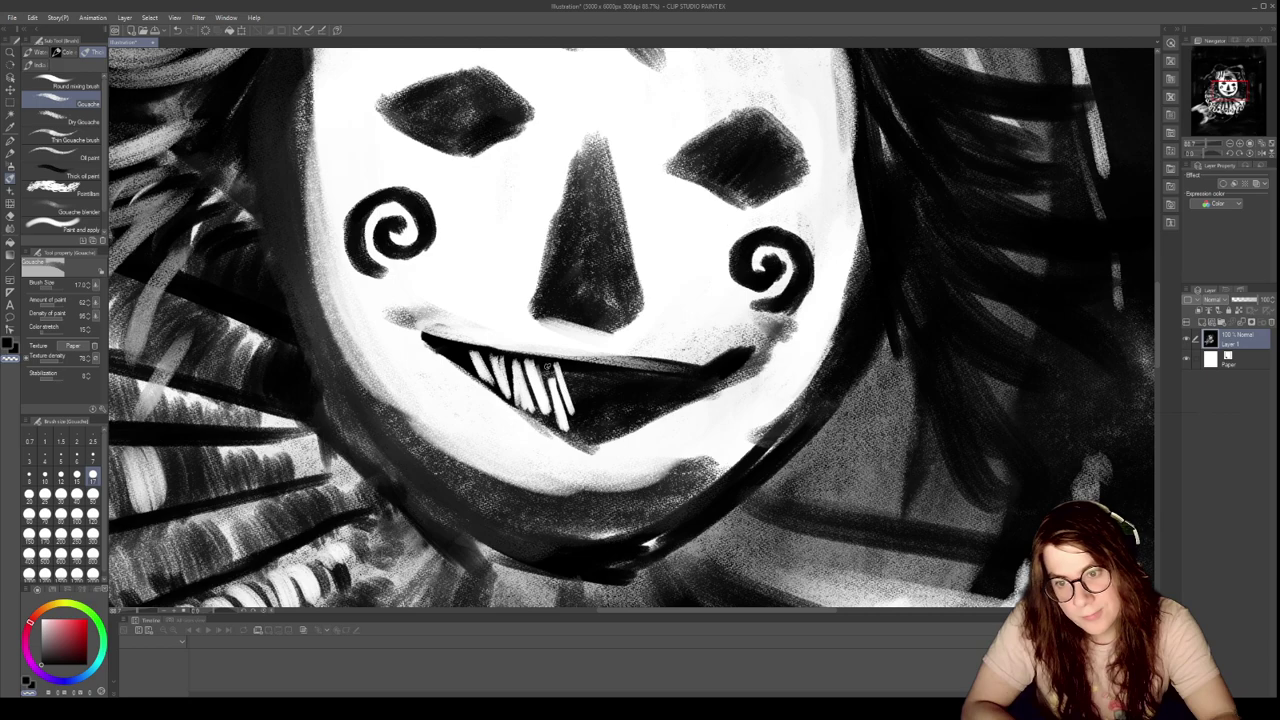
{"action": "key", "text": "c"}
{"action": "left_click_drag", "start_coordinate": [550, 368], "coordinate": [562, 408]}
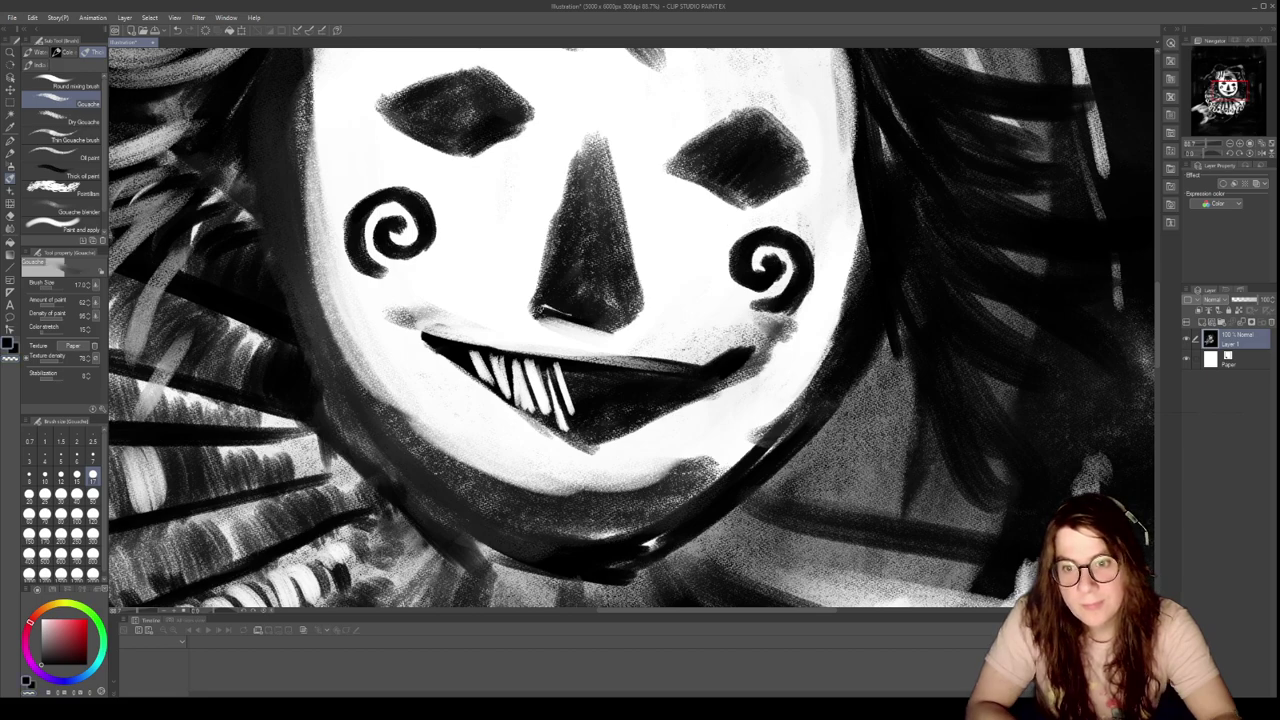
Outline the long triangular nose in black and add a ridge line that divides it into two facets
{"action": "left_click_drag", "start_coordinate": [597, 145], "coordinate": [615, 330]}
{"action": "mouse_move", "coordinate": [538, 310]}
{"action": "left_mouse_down"}
{"action": "mouse_move", "coordinate": [577, 160]}
{"action": "mouse_move", "coordinate": [612, 197]}
{"action": "left_mouse_up"}
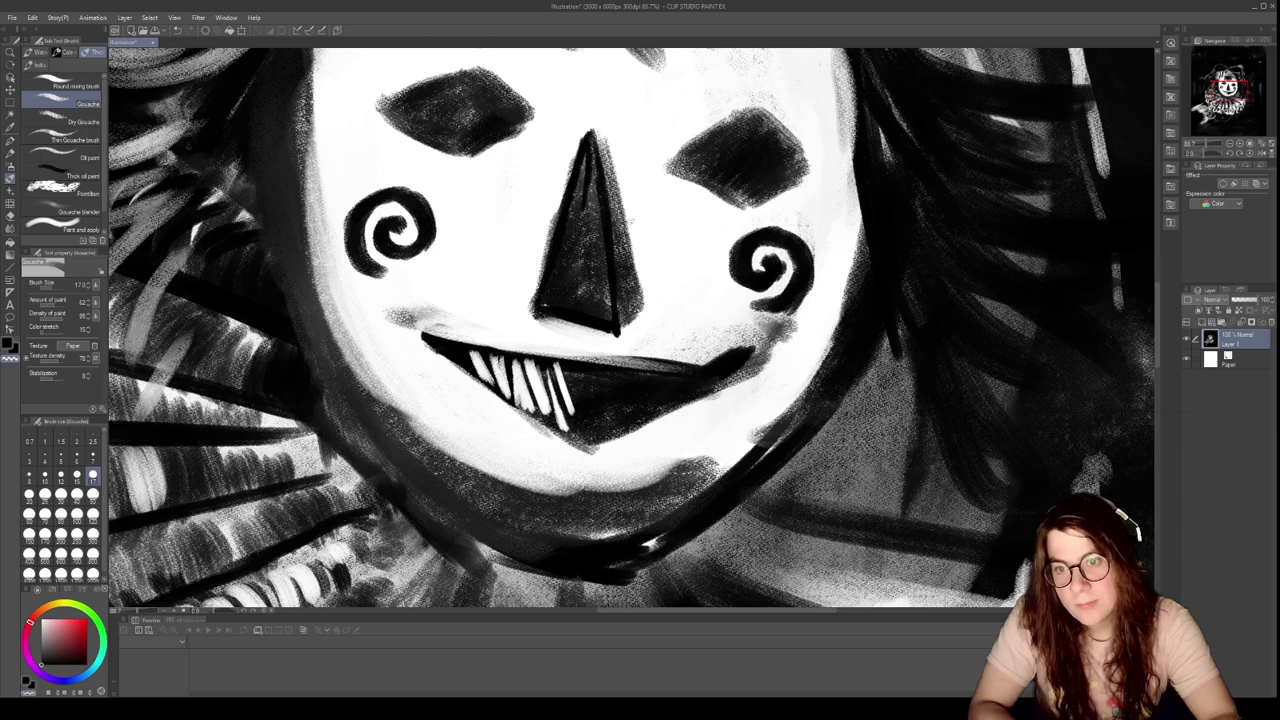
{"action": "key", "text": "c"}
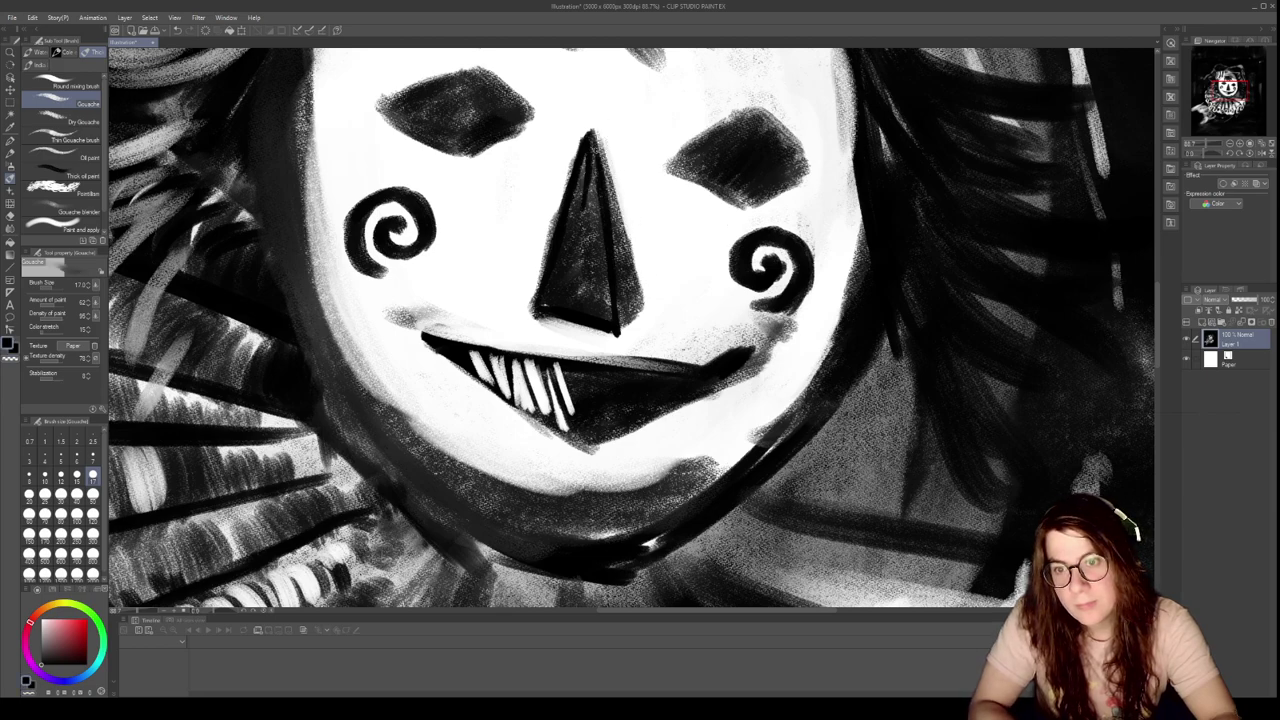
{"action": "left_click_drag", "start_coordinate": [599, 130], "coordinate": [620, 218]}
{"action": "left_click_drag", "start_coordinate": [596, 136], "coordinate": [639, 280]}
{"action": "left_click_drag", "start_coordinate": [615, 212], "coordinate": [650, 309]}
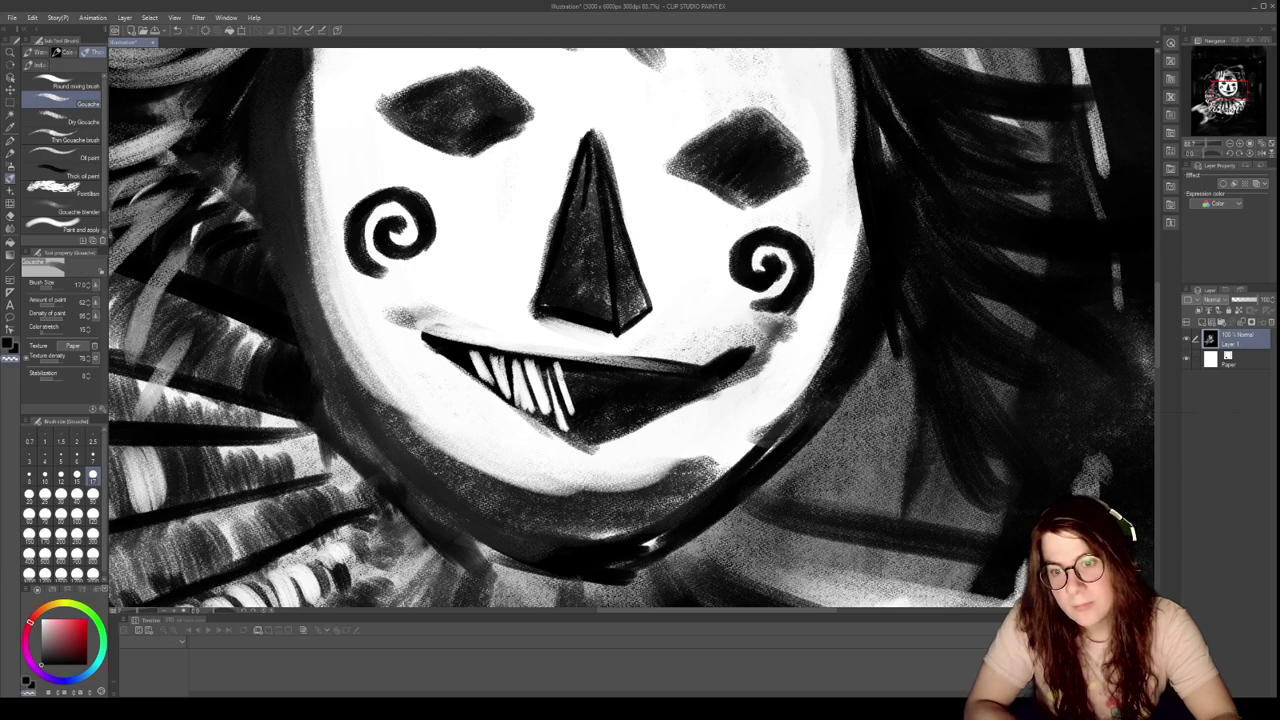
Continue the narrow white teeth across the middle of the mouth and define its lower-left and upper edges in black
{"action": "left_click_drag", "start_coordinate": [574, 378], "coordinate": [600, 434]}
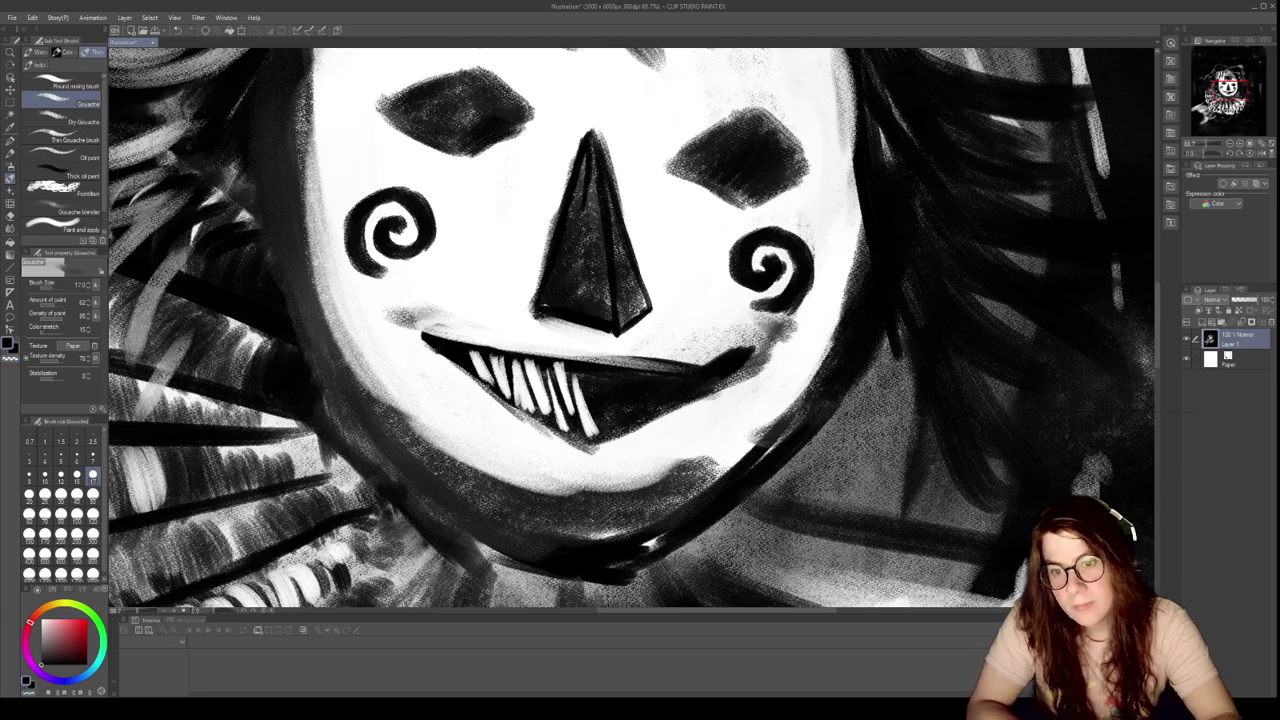
{"action": "mouse_move", "coordinate": [512, 408]}
{"action": "left_mouse_down"}
{"action": "mouse_move", "coordinate": [576, 447]}
{"action": "mouse_move", "coordinate": [562, 436]}
{"action": "left_mouse_up"}
{"action": "mouse_move", "coordinate": [536, 393]}
{"action": "left_mouse_down"}
{"action": "mouse_move", "coordinate": [526, 465]}
{"action": "mouse_move", "coordinate": [586, 466]}
{"action": "mouse_move", "coordinate": [586, 488]}
{"action": "left_mouse_up"}
{"action": "left_click_drag", "start_coordinate": [576, 442], "coordinate": [590, 494]}
{"action": "left_click_drag", "start_coordinate": [602, 448], "coordinate": [600, 496]}
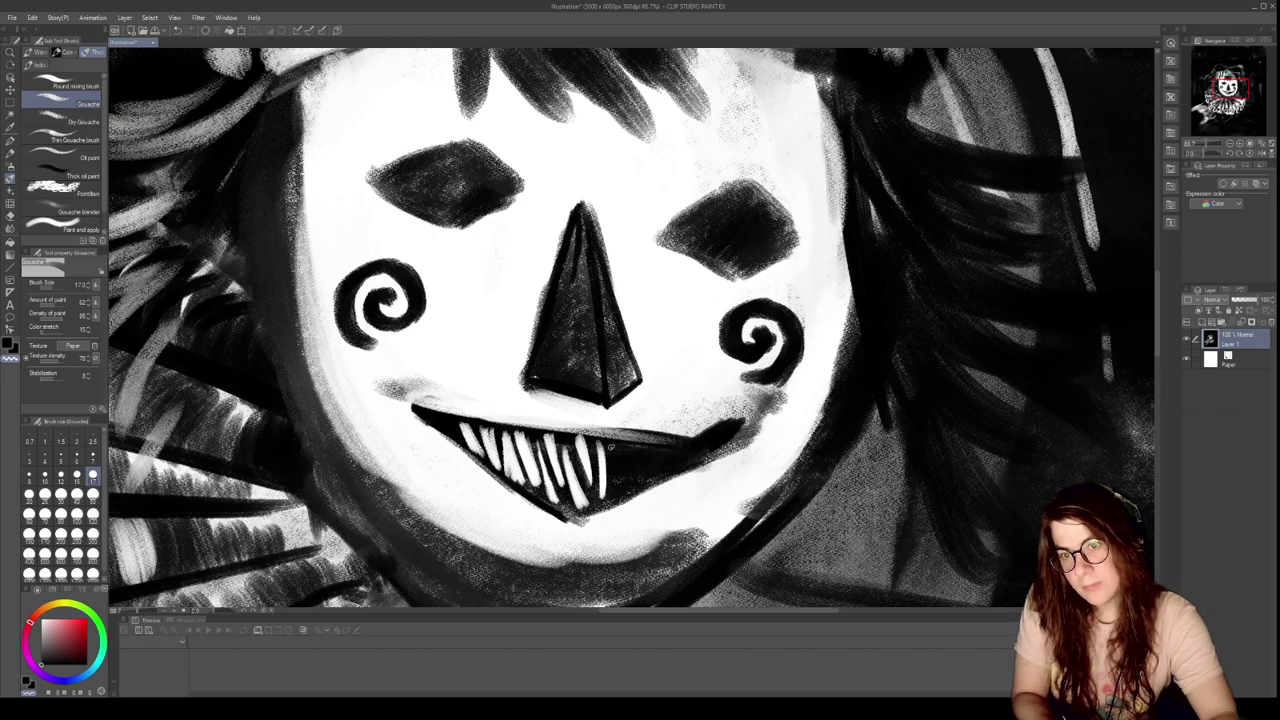
{"action": "left_click_drag", "start_coordinate": [613, 440], "coordinate": [612, 476]}
{"action": "key", "text": "x"}
{"action": "mouse_move", "coordinate": [594, 430]}
{"action": "left_mouse_down"}
{"action": "mouse_move", "coordinate": [680, 442]}
{"action": "mouse_move", "coordinate": [664, 443]}
{"action": "left_mouse_up"}
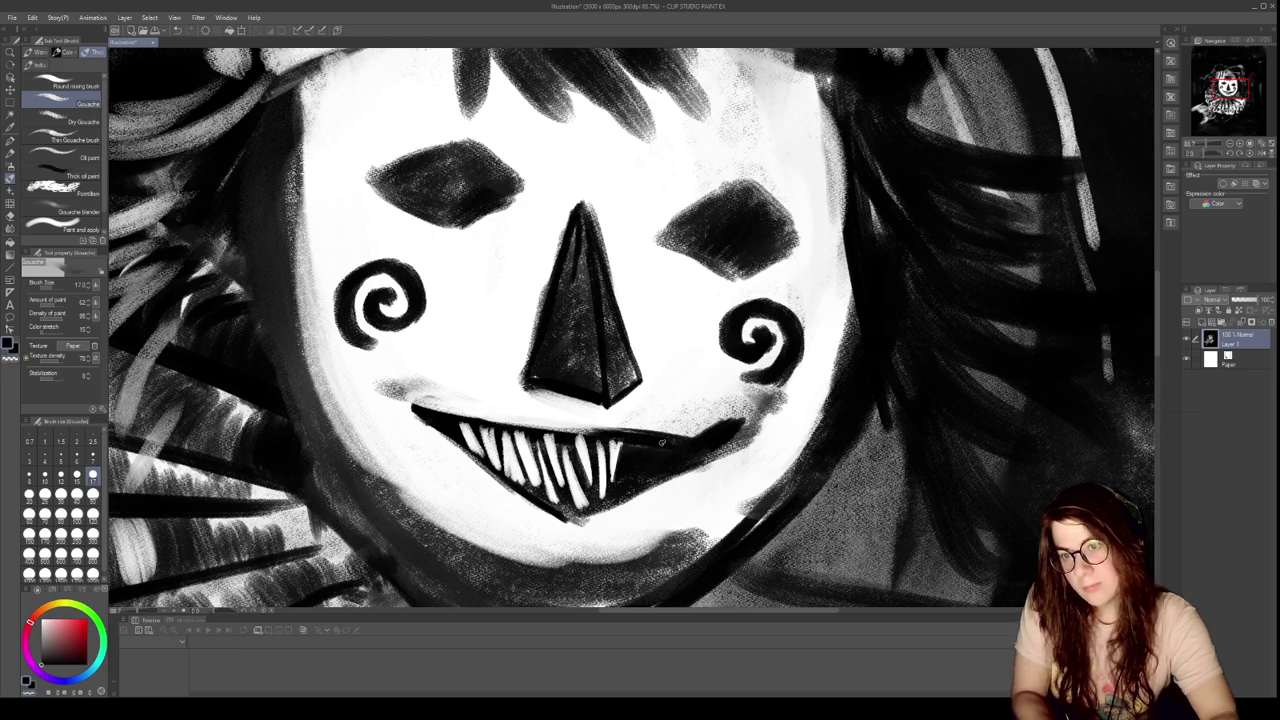
Fill the right part of the mouth with thin white teeth and extend the left mouth corner upward in black
{"action": "key", "text": "x"}
{"action": "key", "text": "x"}
{"action": "key", "text": "c"}
{"action": "key", "text": "c"}
{"action": "key", "text": "c"}
{"action": "left_click_drag", "start_coordinate": [629, 450], "coordinate": [625, 480]}
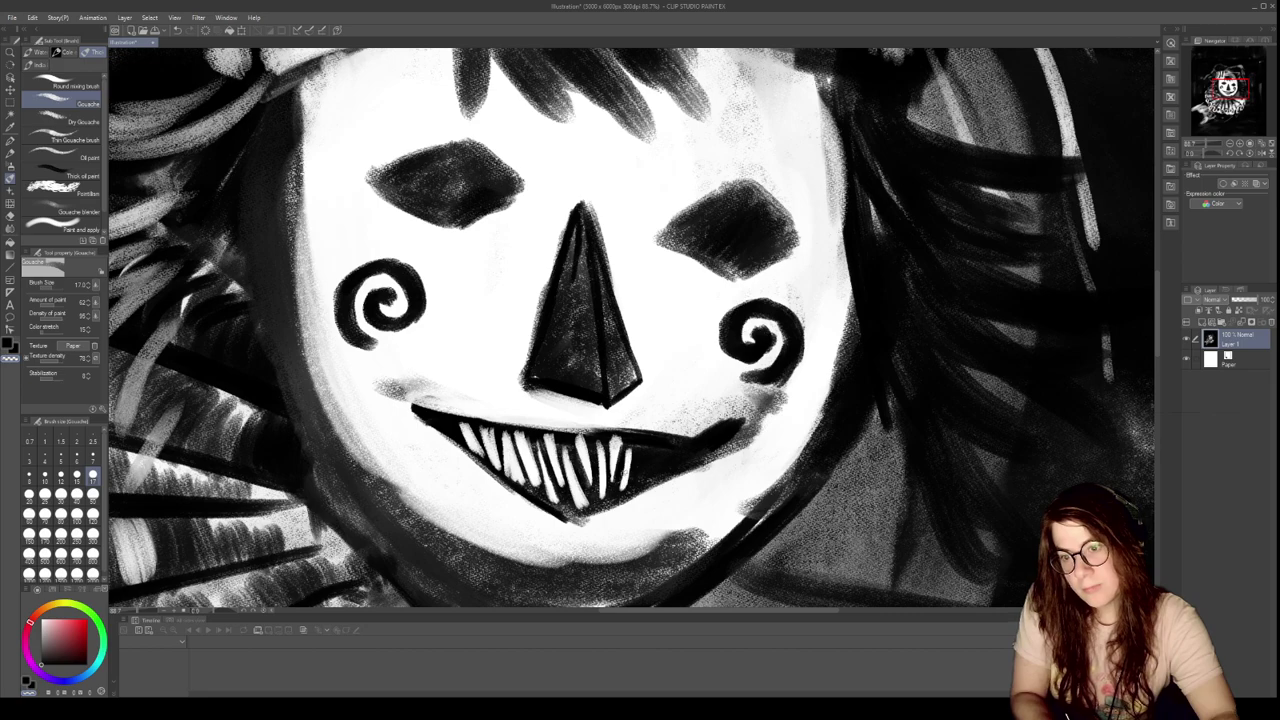
{"action": "key", "text": "c"}
{"action": "left_click_drag", "start_coordinate": [634, 444], "coordinate": [631, 484]}
{"action": "key", "text": "c"}
{"action": "mouse_move", "coordinate": [639, 434]}
{"action": "left_mouse_down"}
{"action": "mouse_move", "coordinate": [637, 482]}
{"action": "mouse_move", "coordinate": [640, 472]}
{"action": "left_mouse_up"}
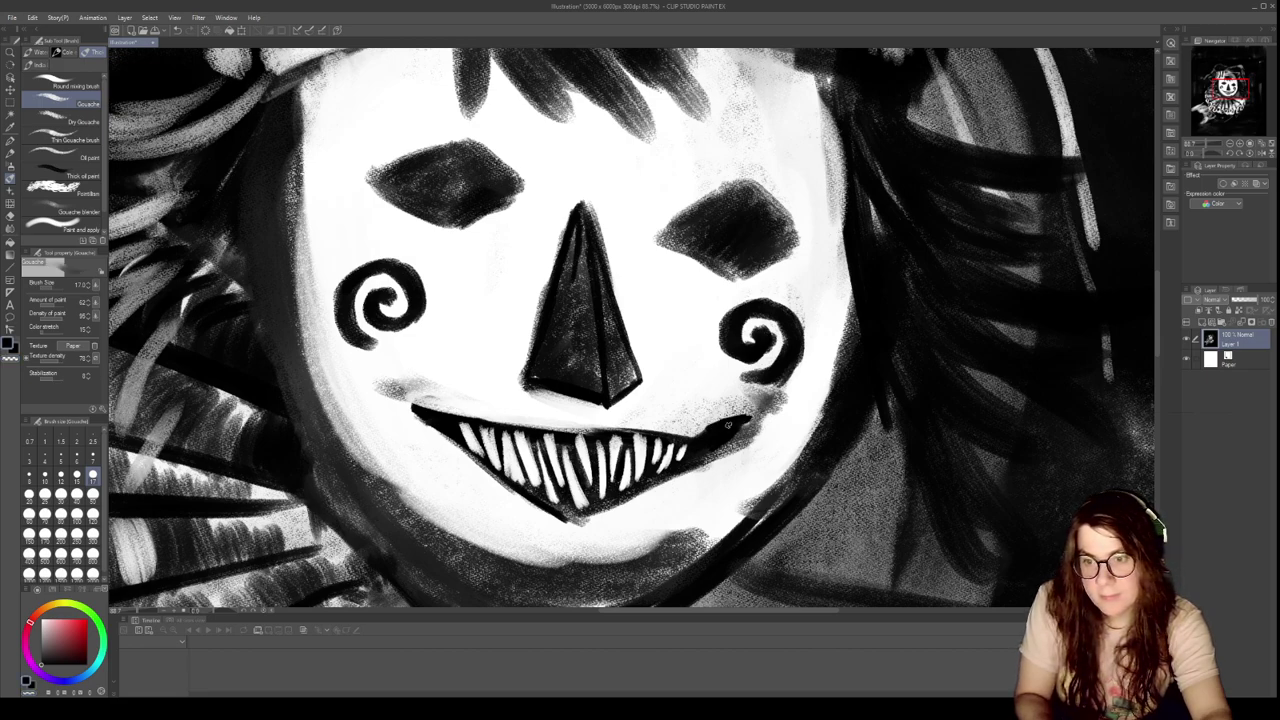
{"action": "mouse_move", "coordinate": [423, 411]}
{"action": "left_mouse_down"}
{"action": "mouse_move", "coordinate": [392, 386]}
{"action": "mouse_move", "coordinate": [428, 408]}
{"action": "left_mouse_up"}
Sharpen the right eye into a crisp black diamond and add three short lashes beneath it
{"action": "mouse_move", "coordinate": [670, 226]}
{"action": "left_mouse_down"}
{"action": "mouse_move", "coordinate": [736, 186]}
{"action": "mouse_move", "coordinate": [660, 226]}
{"action": "mouse_move", "coordinate": [731, 268]}
{"action": "left_mouse_up"}
{"action": "key", "text": "c"}
{"action": "mouse_move", "coordinate": [660, 236]}
{"action": "left_mouse_down"}
{"action": "mouse_move", "coordinate": [730, 278]}
{"action": "mouse_move", "coordinate": [712, 273]}
{"action": "left_mouse_up"}
{"action": "left_click_drag", "start_coordinate": [798, 248], "coordinate": [738, 277]}
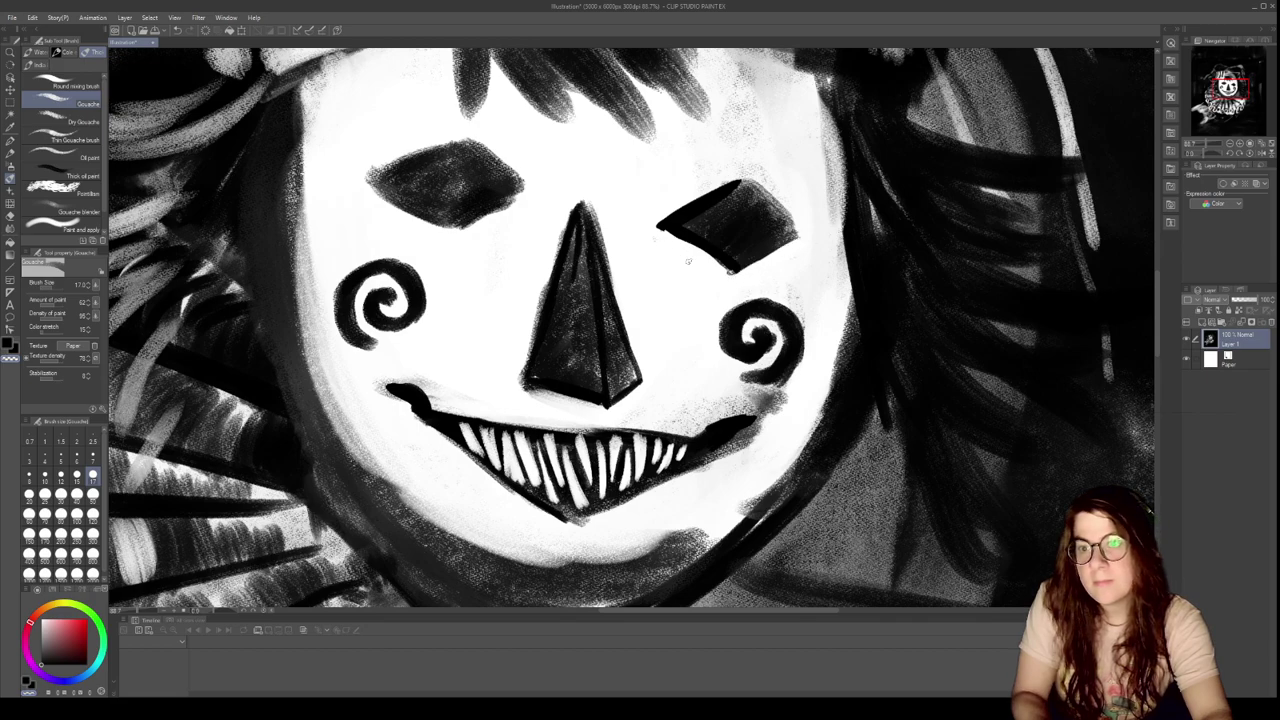
{"action": "left_click_drag", "start_coordinate": [745, 182], "coordinate": [798, 222]}
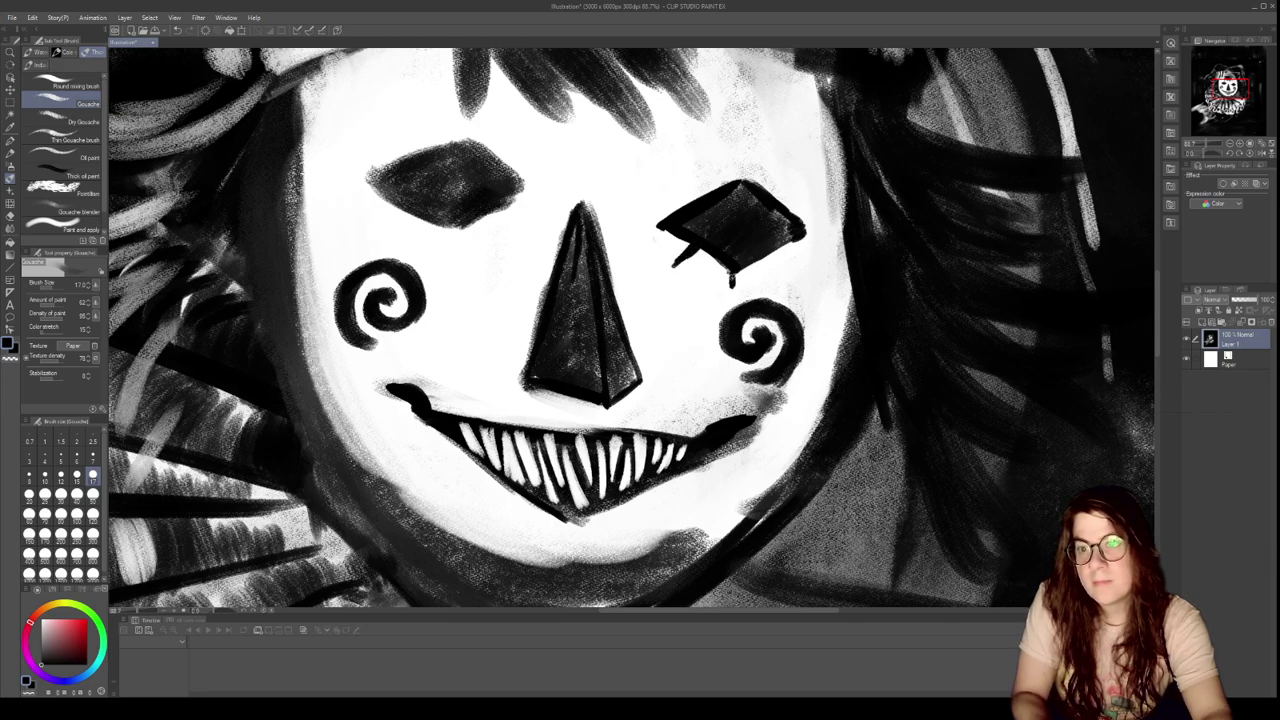
{"action": "left_click_drag", "start_coordinate": [765, 244], "coordinate": [784, 262]}
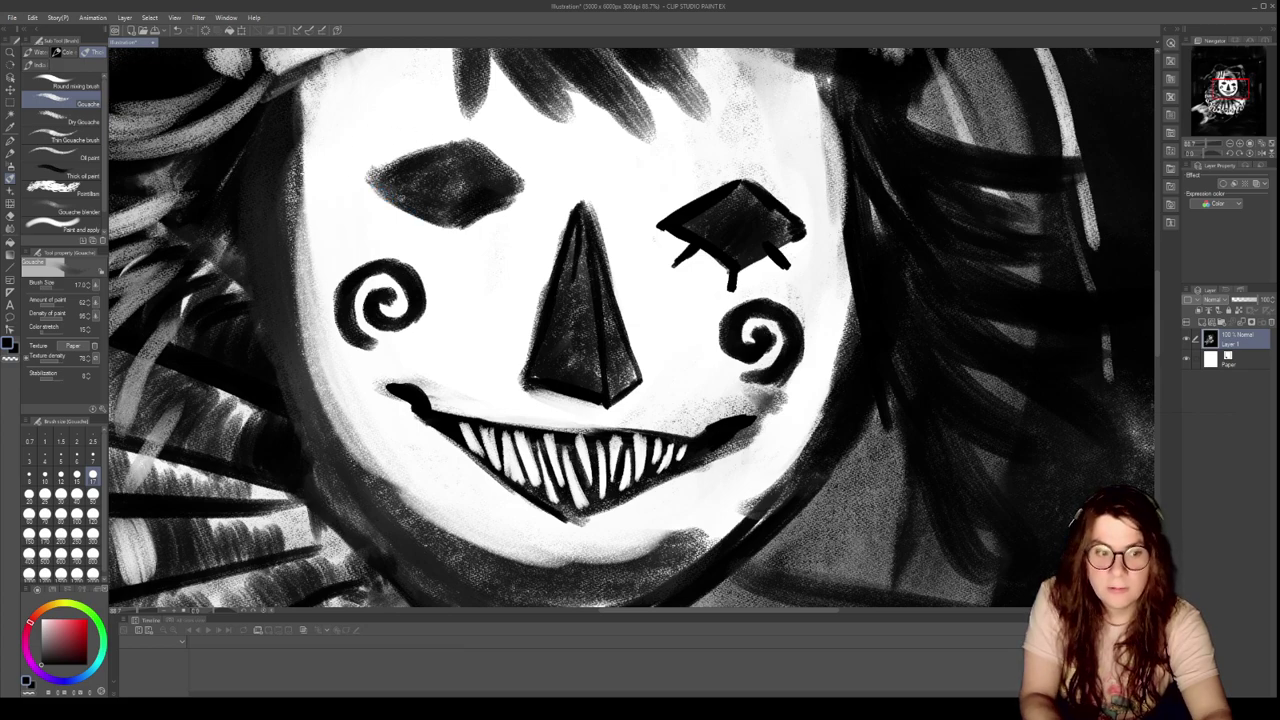
Sharpen the left eye into a solid black diamond with trimmed edges and short lashes beneath it
{"action": "left_click_drag", "start_coordinate": [376, 185], "coordinate": [440, 218]}
{"action": "key", "text": "c"}
{"action": "left_click_drag", "start_coordinate": [518, 191], "coordinate": [470, 220]}
{"action": "key", "text": "c"}
{"action": "mouse_move", "coordinate": [372, 180]}
{"action": "left_mouse_down"}
{"action": "mouse_move", "coordinate": [446, 138]}
{"action": "mouse_move", "coordinate": [440, 147]}
{"action": "mouse_move", "coordinate": [506, 178]}
{"action": "left_mouse_up"}
{"action": "left_click_drag", "start_coordinate": [454, 140], "coordinate": [504, 184]}
{"action": "mouse_move", "coordinate": [396, 158]}
{"action": "left_mouse_down"}
{"action": "mouse_move", "coordinate": [452, 172]}
{"action": "mouse_move", "coordinate": [482, 204]}
{"action": "mouse_move", "coordinate": [484, 190]}
{"action": "left_mouse_up"}
{"action": "left_click_drag", "start_coordinate": [444, 220], "coordinate": [496, 188]}
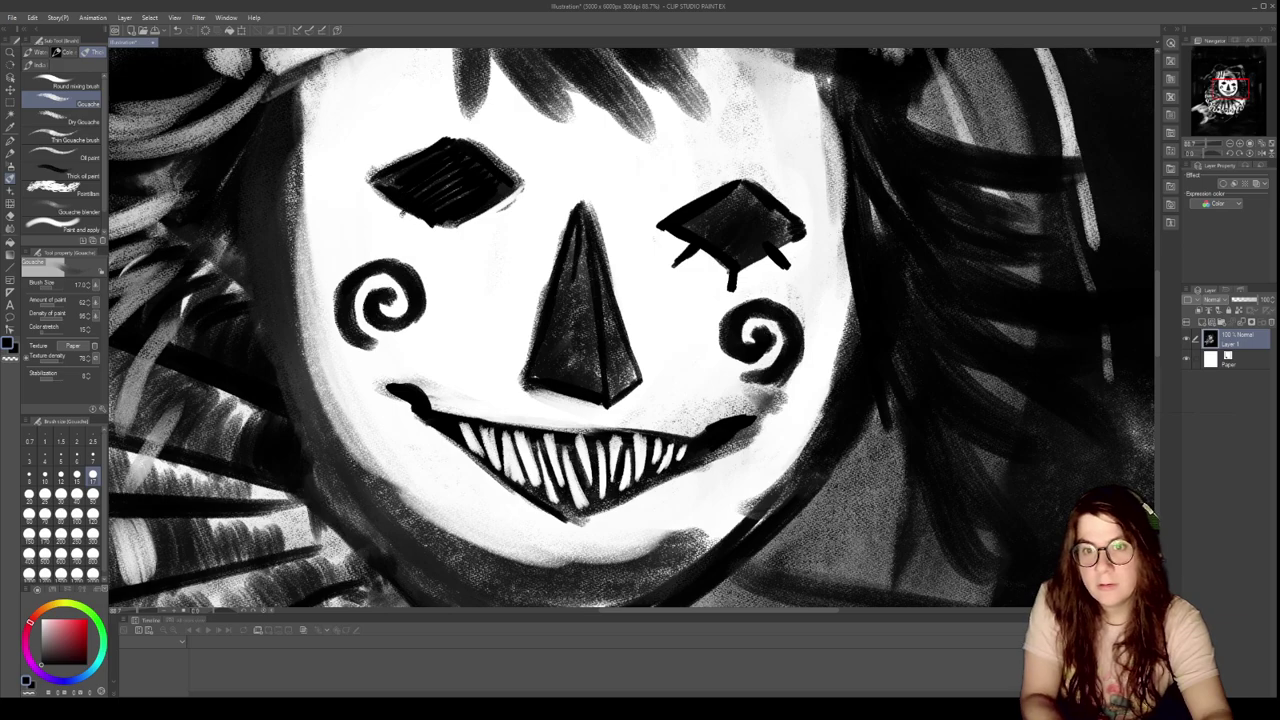
{"action": "mouse_move", "coordinate": [438, 220]}
{"action": "left_mouse_down"}
{"action": "mouse_move", "coordinate": [444, 244]}
{"action": "mouse_move", "coordinate": [491, 230]}
{"action": "left_mouse_up"}
Extend the white of the left cheek and jaw and redefine the face's left edge in black at brush size 120
{"action": "scroll", "coordinate": [553, 286], "scroll_direction": "down", "scroll_amount": 4}
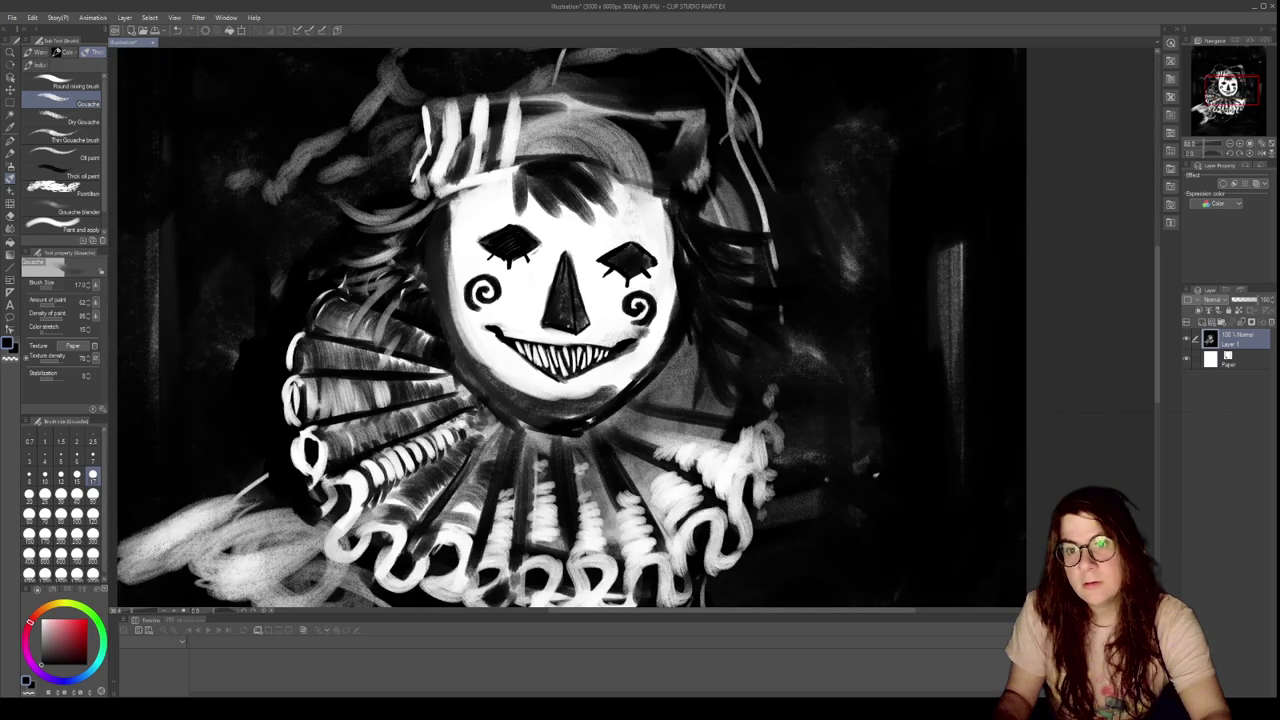
{"action": "scroll", "coordinate": [713, 353], "scroll_direction": "down", "scroll_amount": 2}
{"action": "scroll", "coordinate": [780, 410], "scroll_direction": "up", "scroll_amount": 2}
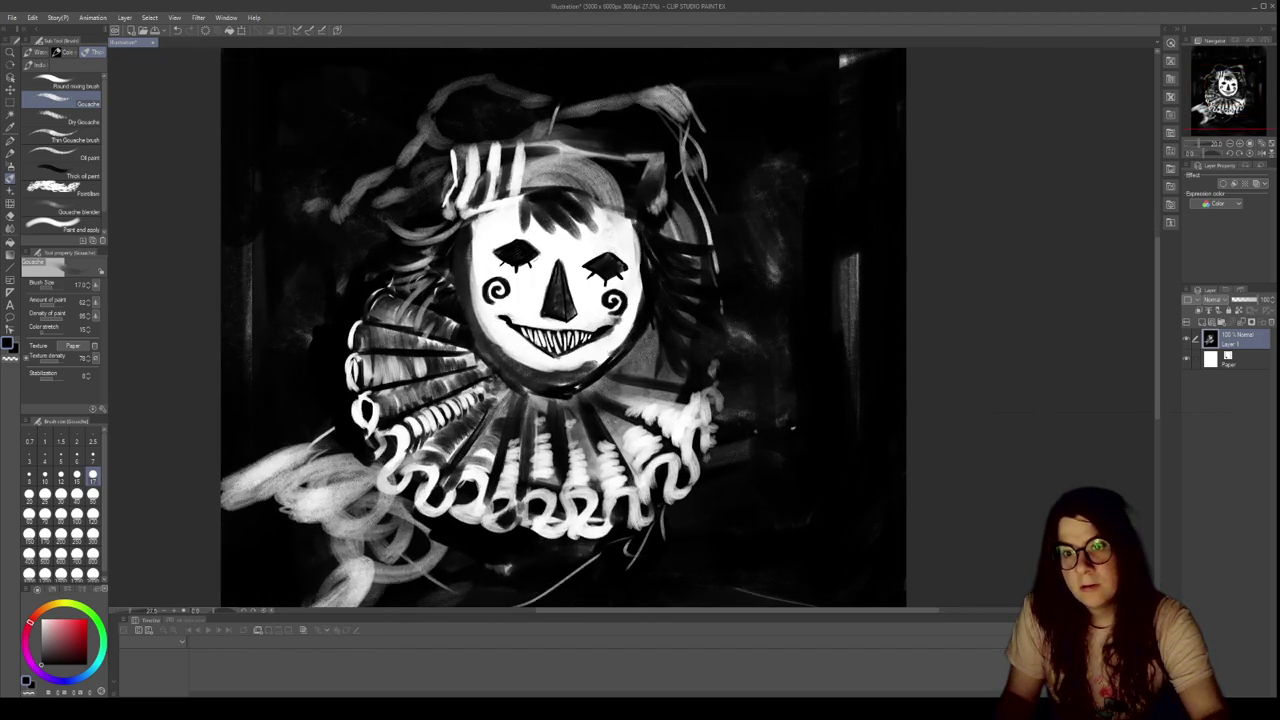
{"action": "scroll", "coordinate": [593, 385], "scroll_direction": "down", "scroll_amount": 2}
{"action": "scroll", "coordinate": [566, 460], "scroll_direction": "up", "scroll_amount": 1}
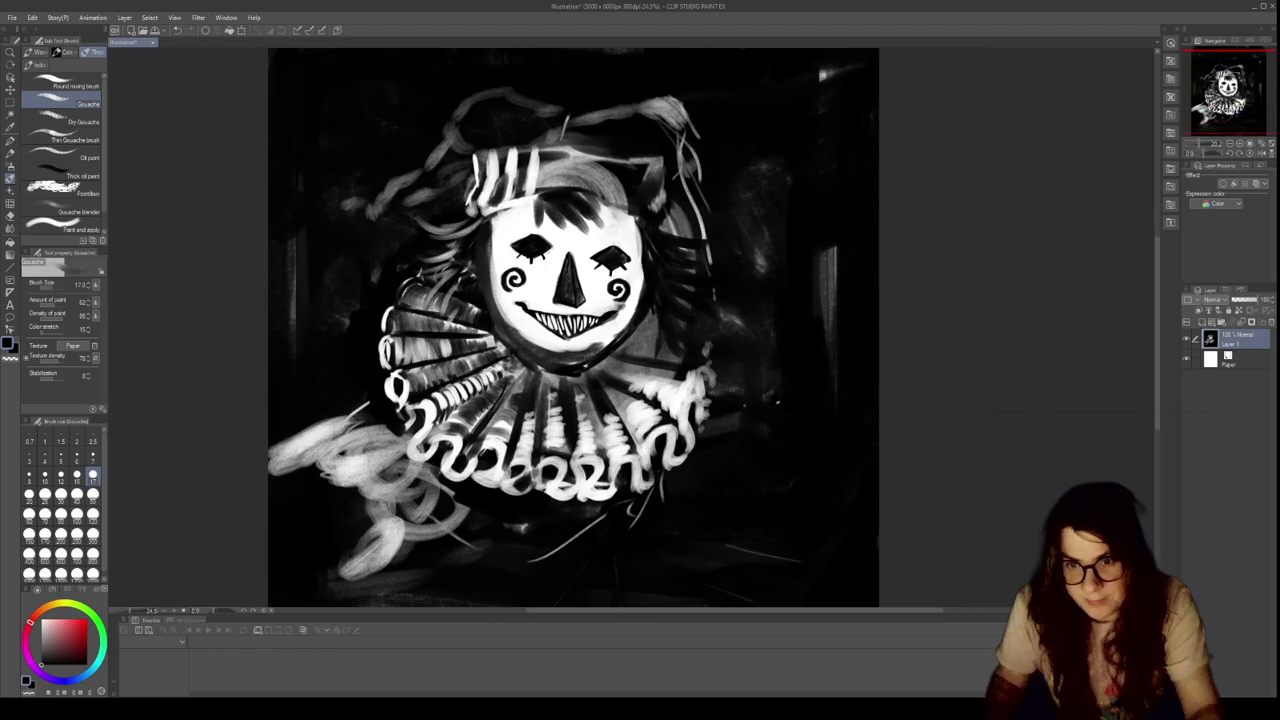
{"action": "scroll", "coordinate": [618, 237], "scroll_direction": "up", "scroll_amount": 2}
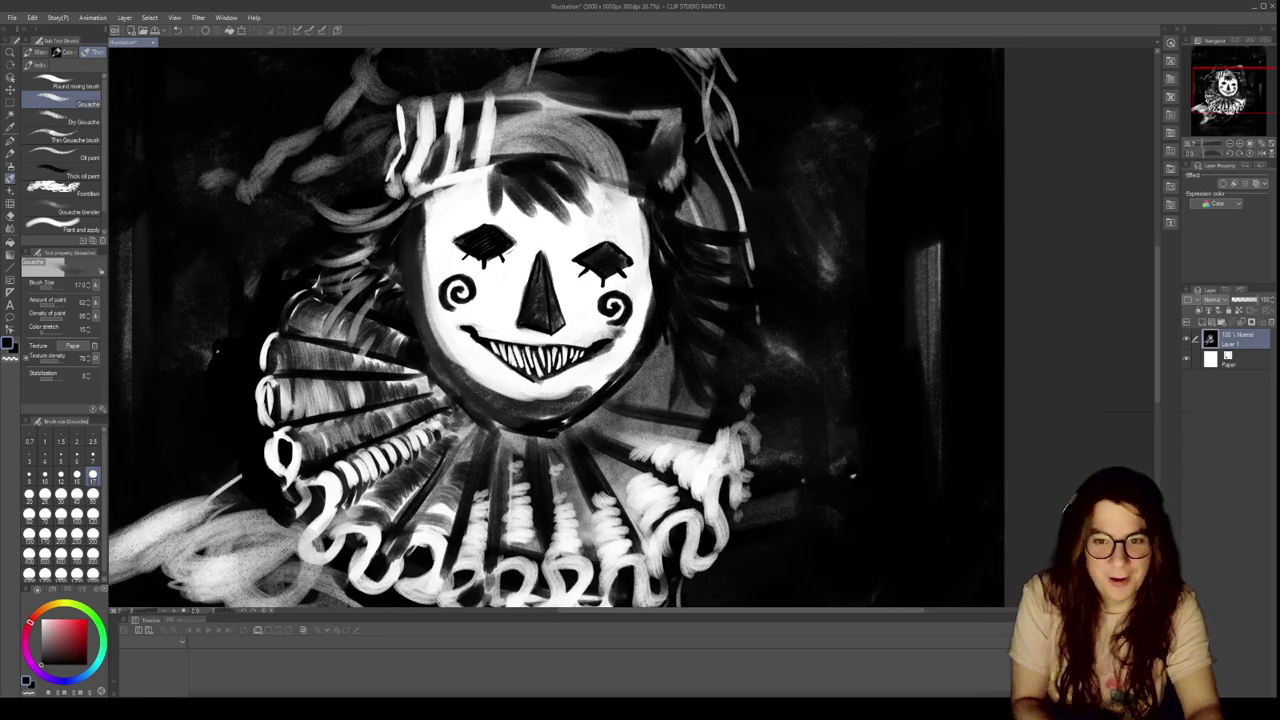
{"action": "left_click", "coordinate": [93, 515]}
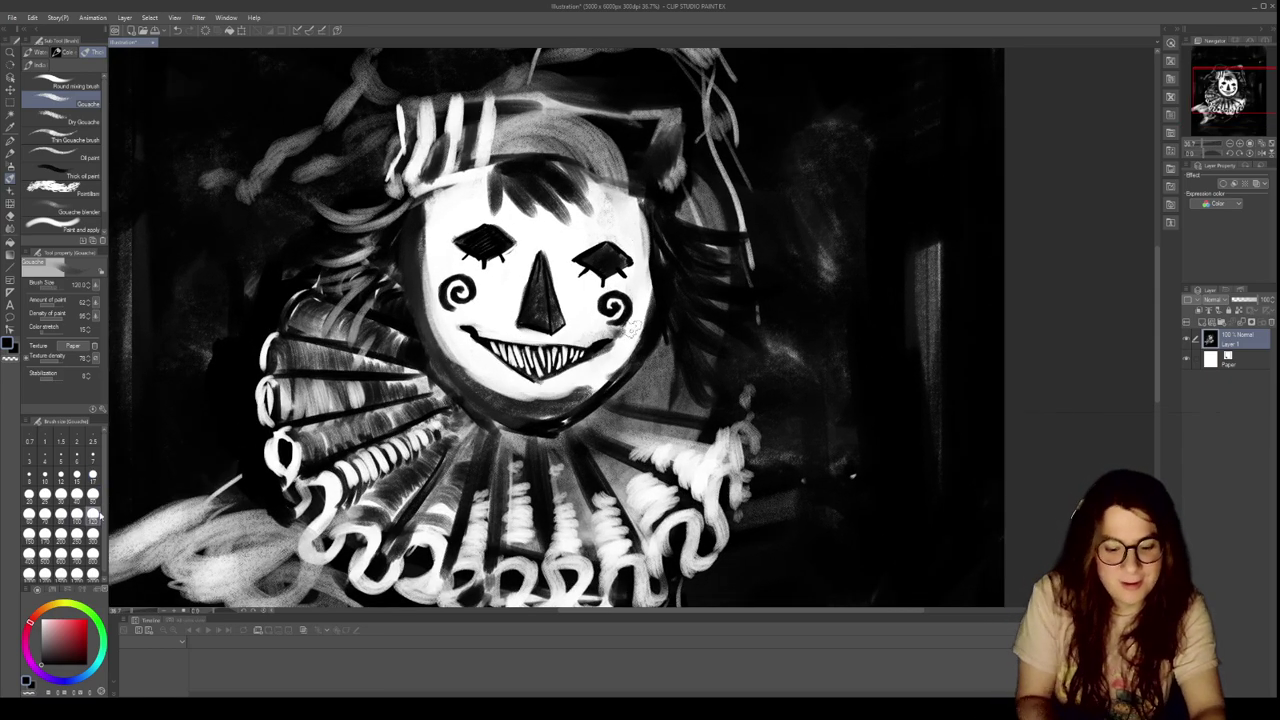
{"action": "mouse_move", "coordinate": [437, 268]}
{"action": "left_mouse_down"}
{"action": "mouse_move", "coordinate": [419, 240]}
{"action": "mouse_move", "coordinate": [439, 315]}
{"action": "mouse_move", "coordinate": [420, 230]}
{"action": "mouse_move", "coordinate": [445, 345]}
{"action": "mouse_move", "coordinate": [440, 330]}
{"action": "mouse_move", "coordinate": [476, 385]}
{"action": "left_mouse_up"}
{"action": "mouse_move", "coordinate": [443, 338]}
{"action": "left_mouse_down"}
{"action": "mouse_move", "coordinate": [511, 387]}
{"action": "mouse_move", "coordinate": [437, 350]}
{"action": "mouse_move", "coordinate": [501, 397]}
{"action": "mouse_move", "coordinate": [534, 402]}
{"action": "mouse_move", "coordinate": [564, 384]}
{"action": "mouse_move", "coordinate": [571, 394]}
{"action": "mouse_move", "coordinate": [540, 406]}
{"action": "left_mouse_up"}
{"action": "key", "text": "c"}
{"action": "left_click_drag", "start_coordinate": [411, 206], "coordinate": [405, 275]}
{"action": "left_click_drag", "start_coordinate": [433, 210], "coordinate": [403, 317]}
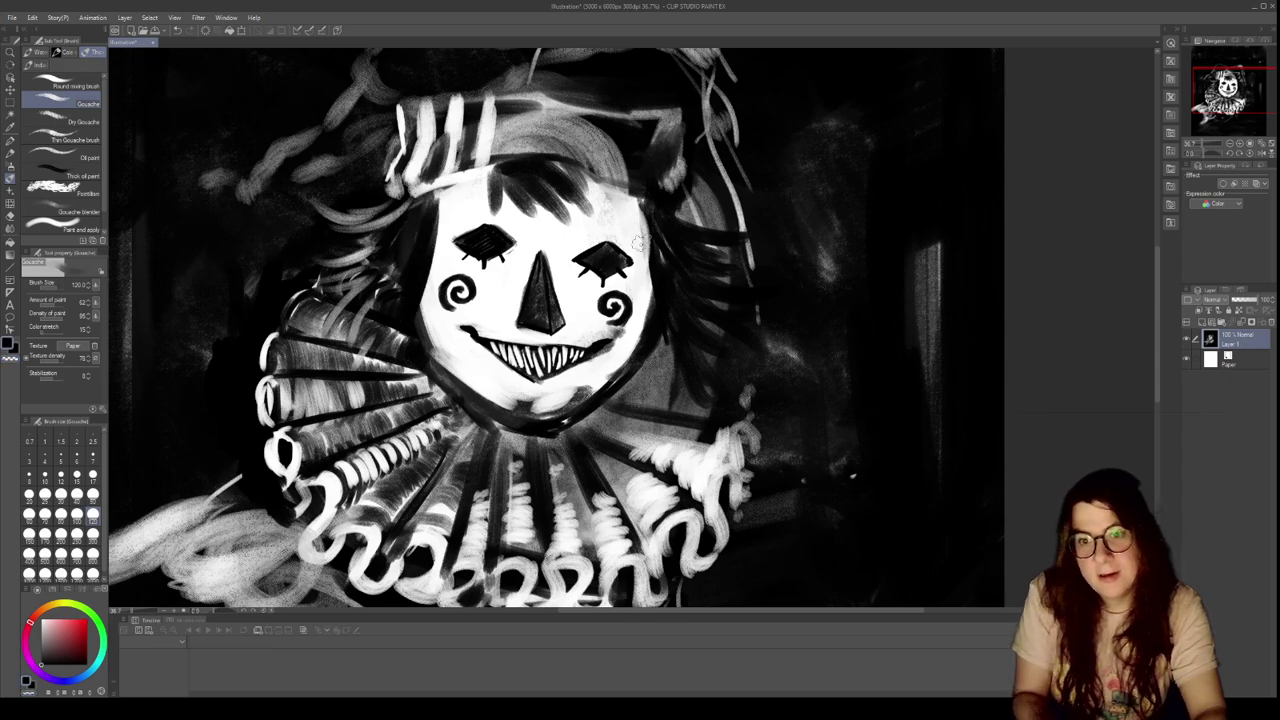
Fill the chin with white and repaint the jaw outline and the shadow under the chin in black
{"action": "mouse_move", "coordinate": [523, 404]}
{"action": "left_mouse_down"}
{"action": "mouse_move", "coordinate": [561, 418]}
{"action": "mouse_move", "coordinate": [511, 398]}
{"action": "mouse_move", "coordinate": [599, 374]}
{"action": "left_mouse_up"}
{"action": "key", "text": "c"}
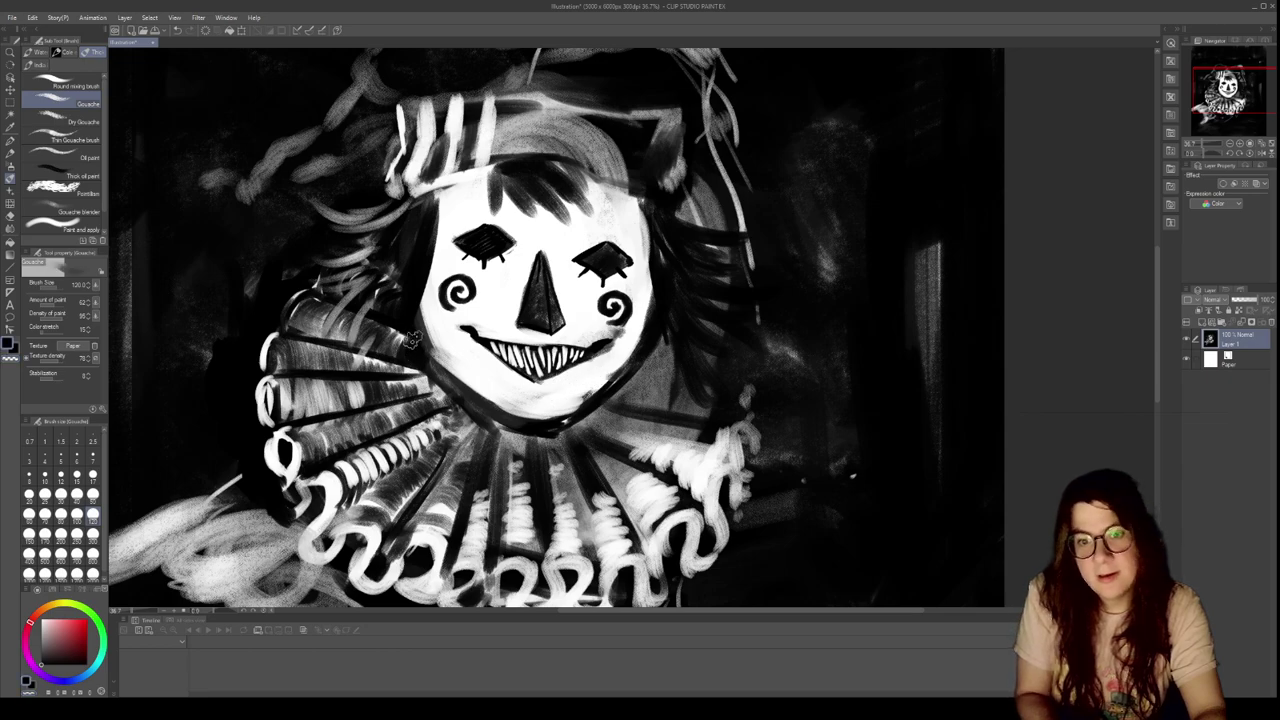
{"action": "left_click_drag", "start_coordinate": [411, 341], "coordinate": [476, 373]}
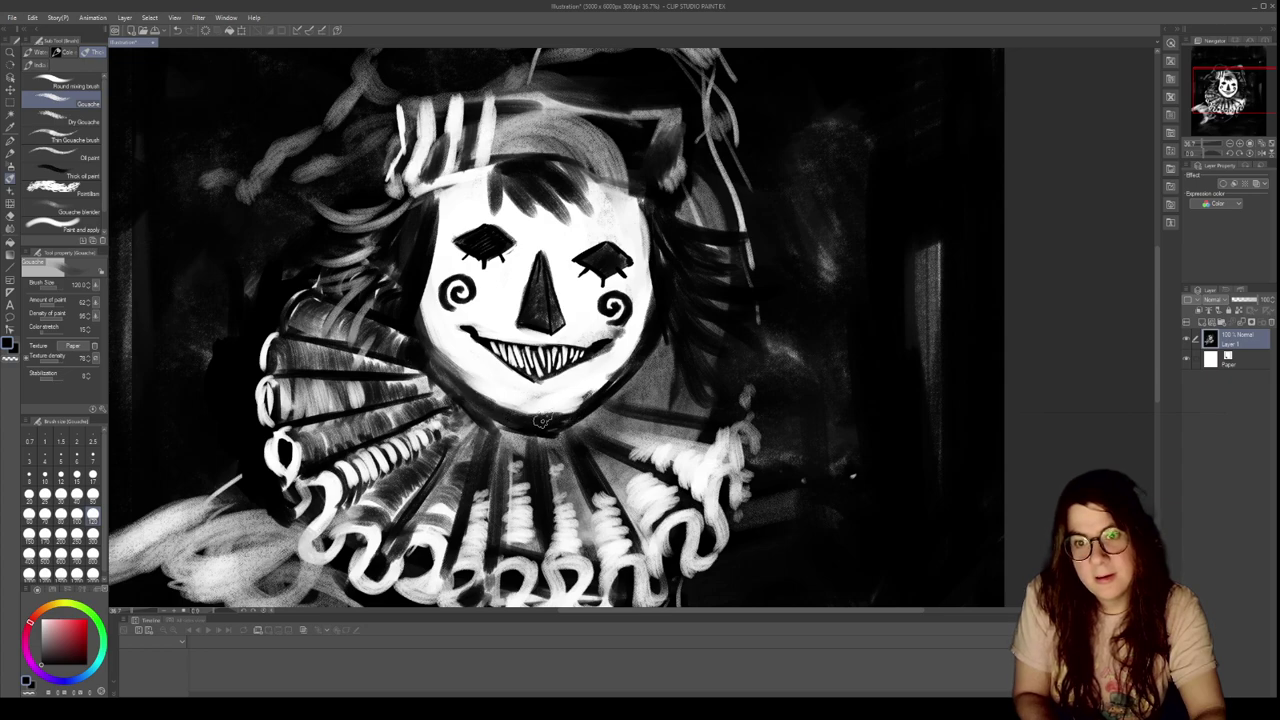
{"action": "mouse_move", "coordinate": [508, 425]}
{"action": "left_mouse_down"}
{"action": "mouse_move", "coordinate": [498, 470]}
{"action": "mouse_move", "coordinate": [512, 422]}
{"action": "mouse_move", "coordinate": [532, 432]}
{"action": "mouse_move", "coordinate": [545, 472]}
{"action": "left_mouse_up"}
{"action": "key", "text": "c"}
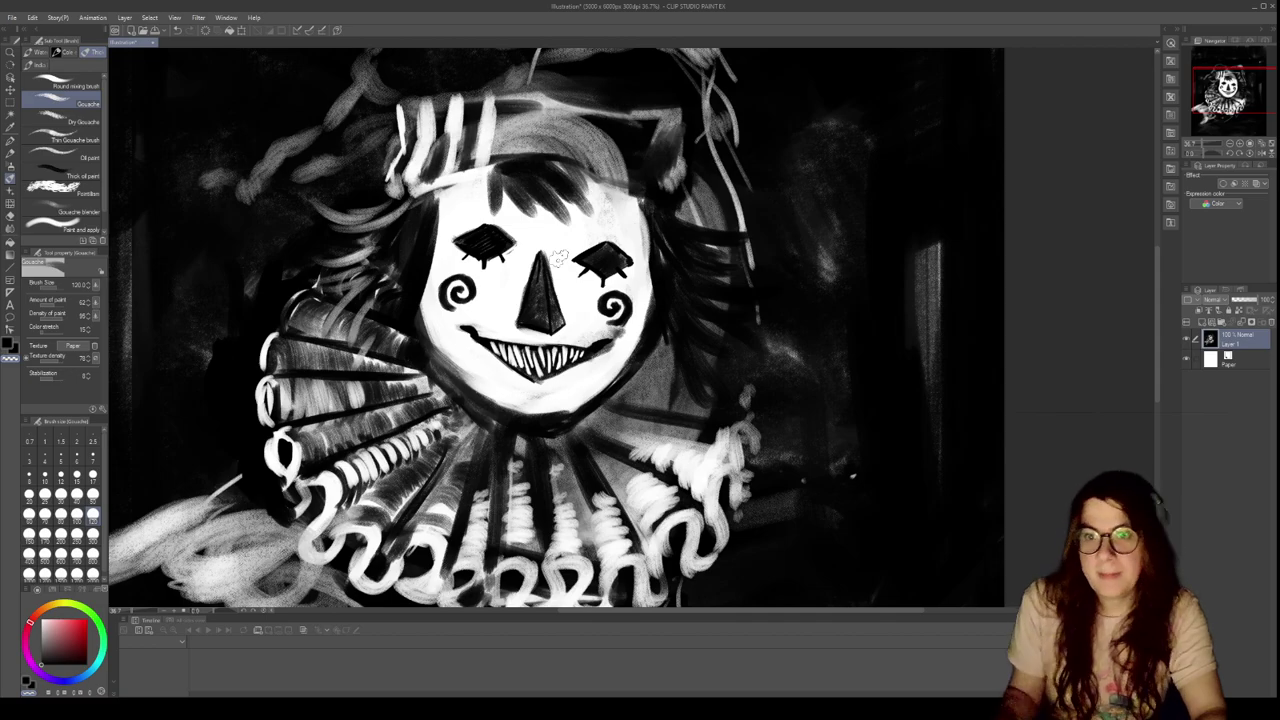
Examine the whole painting to judge the clown's face against the hat, ruff and background
{"action": "scroll", "coordinate": [527, 167], "scroll_direction": "down", "scroll_amount": 2}
{"action": "scroll", "coordinate": [527, 167], "scroll_direction": "down", "scroll_amount": 1}
{"action": "scroll", "coordinate": [530, 163], "scroll_direction": "up", "scroll_amount": 1}
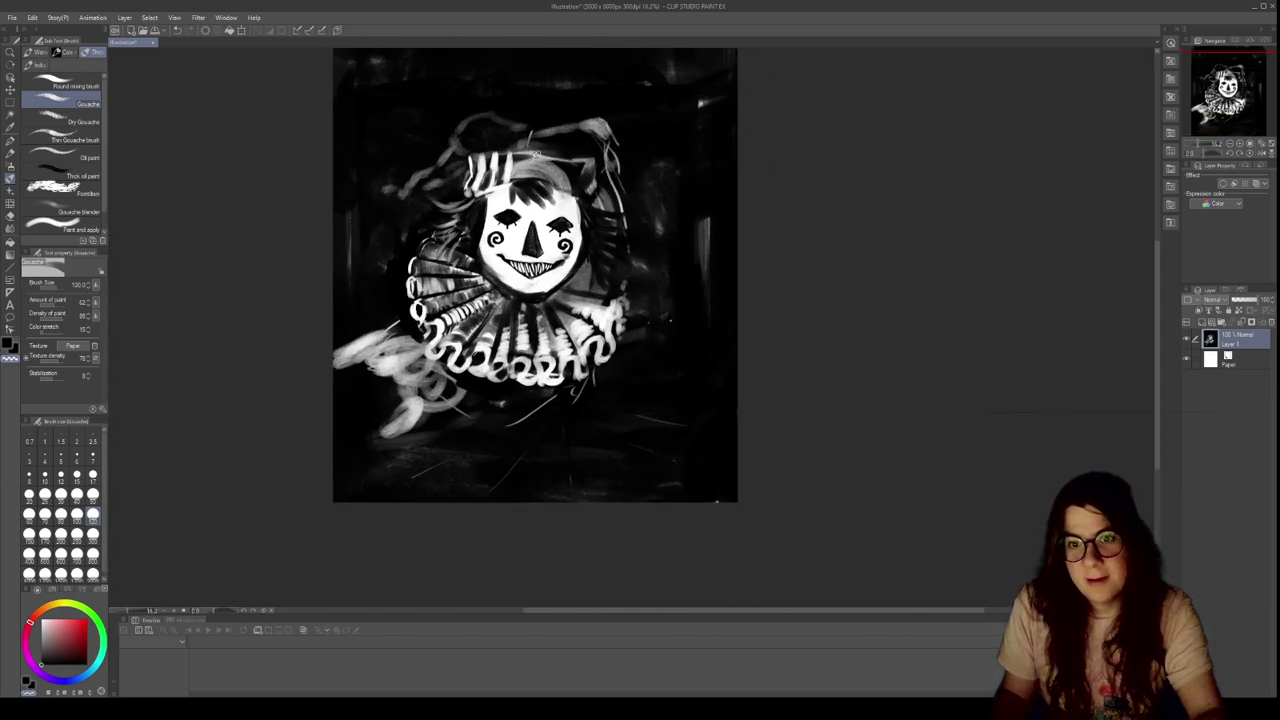
{"action": "scroll", "coordinate": [535, 158], "scroll_direction": "up", "scroll_amount": 2}
{"action": "scroll", "coordinate": [537, 156], "scroll_direction": "up", "scroll_amount": 2}
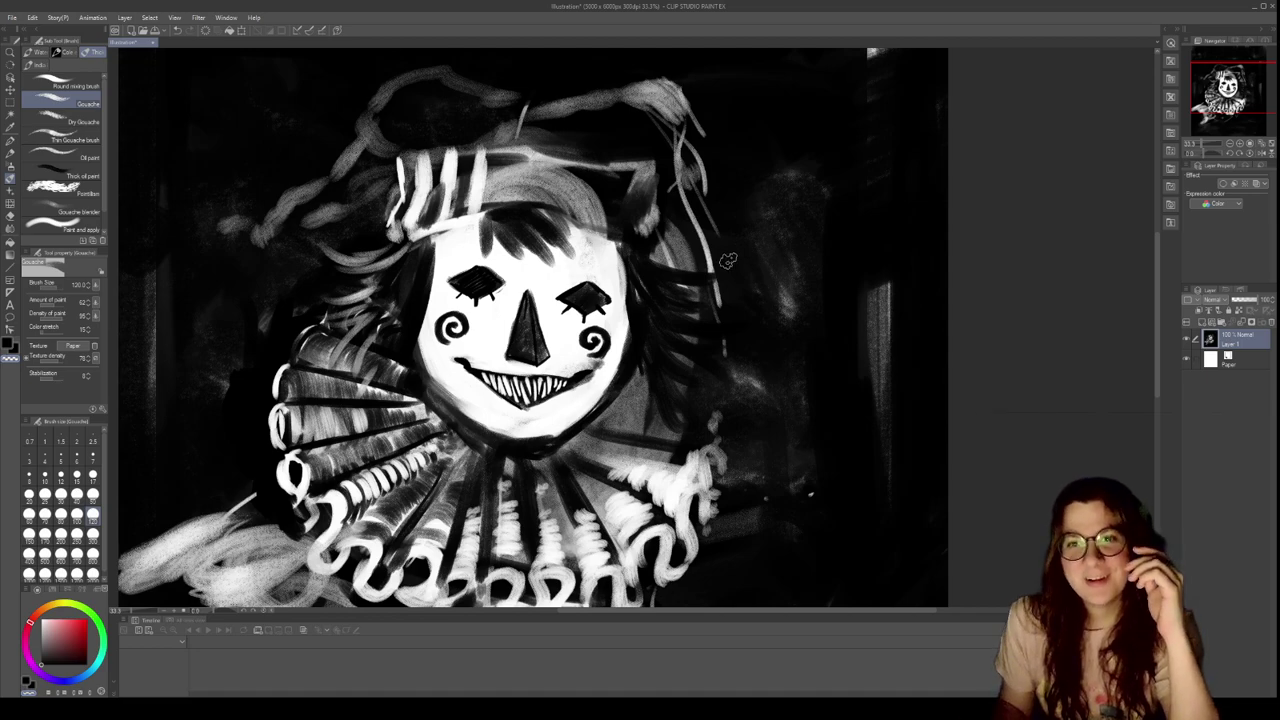
{"action": "scroll", "coordinate": [735, 255], "scroll_direction": "down", "scroll_amount": 4}
{"action": "scroll", "coordinate": [742, 242], "scroll_direction": "up", "scroll_amount": 2}
{"action": "scroll", "coordinate": [742, 242], "scroll_direction": "up", "scroll_amount": 1}
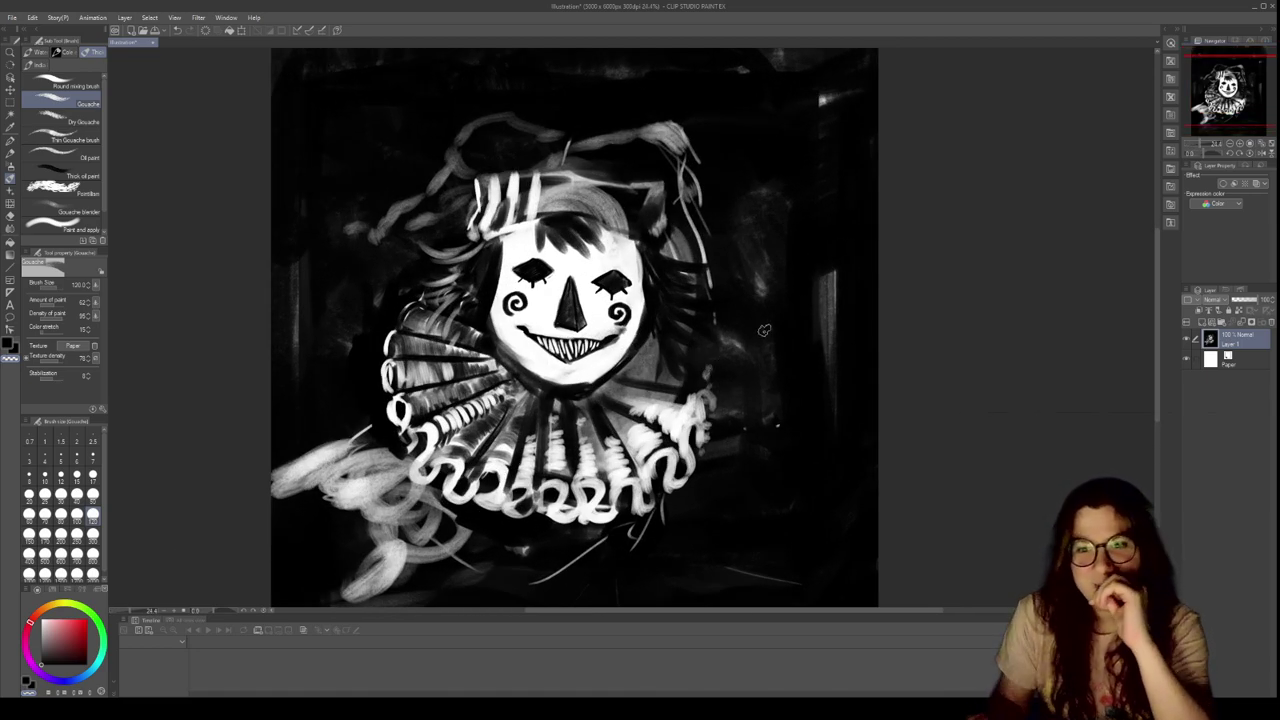
Darken the bangs, the hair on both sides and the face's right edge with black strokes at brush size 50
{"action": "scroll", "coordinate": [737, 315], "scroll_direction": "up", "scroll_amount": 4}
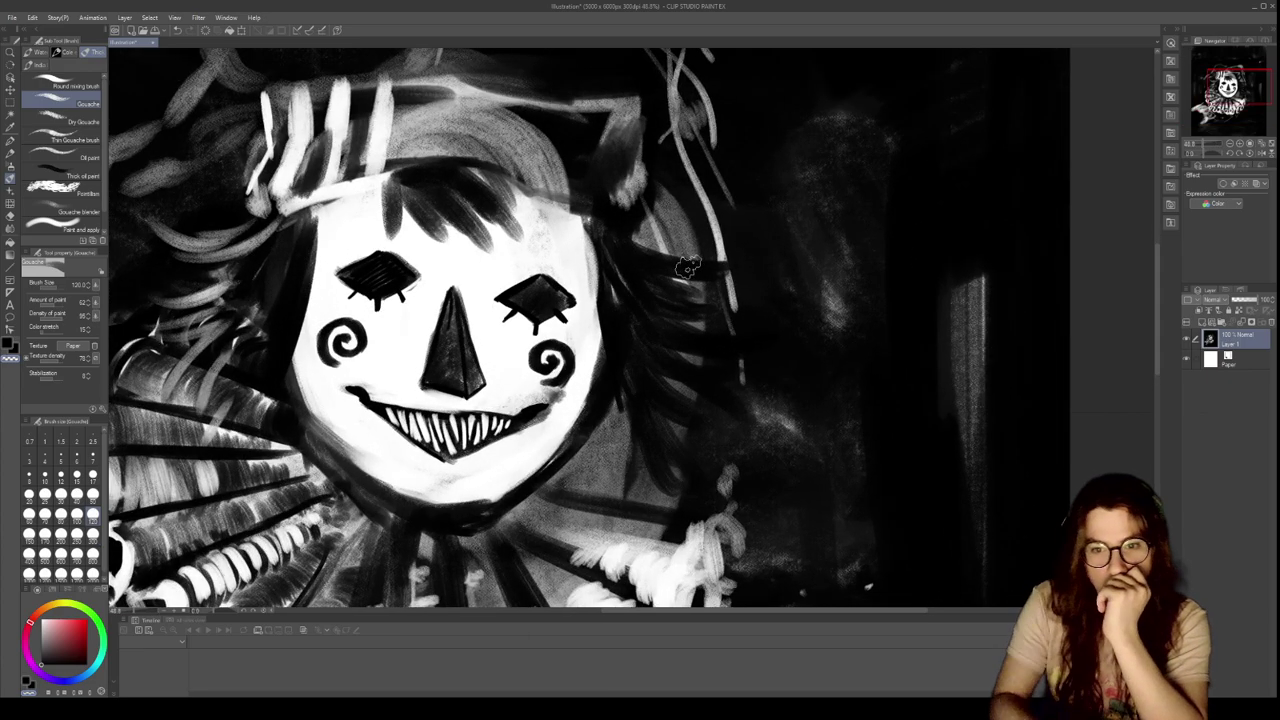
{"action": "left_click", "coordinate": [92, 494]}
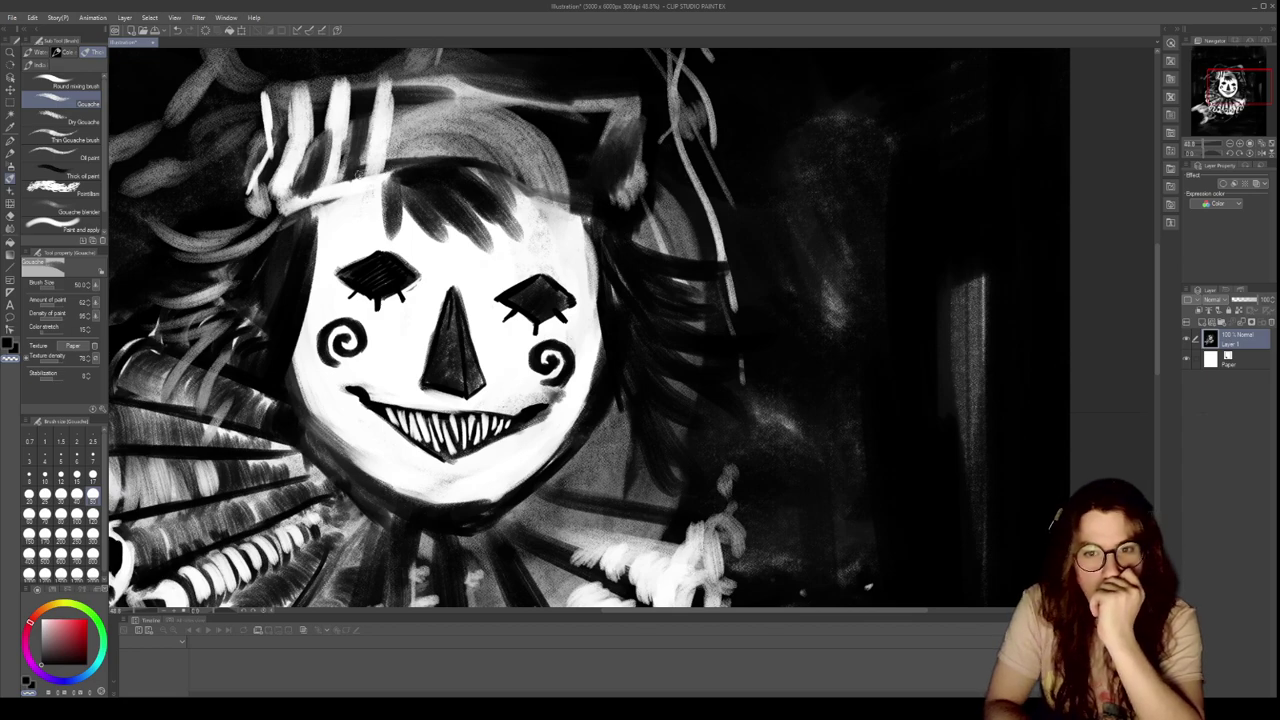
{"action": "mouse_move", "coordinate": [391, 194]}
{"action": "left_mouse_down"}
{"action": "mouse_move", "coordinate": [402, 234]}
{"action": "mouse_move", "coordinate": [424, 229]}
{"action": "mouse_move", "coordinate": [443, 258]}
{"action": "mouse_move", "coordinate": [430, 226]}
{"action": "mouse_move", "coordinate": [450, 247]}
{"action": "left_mouse_up"}
{"action": "left_click_drag", "start_coordinate": [423, 195], "coordinate": [446, 224]}
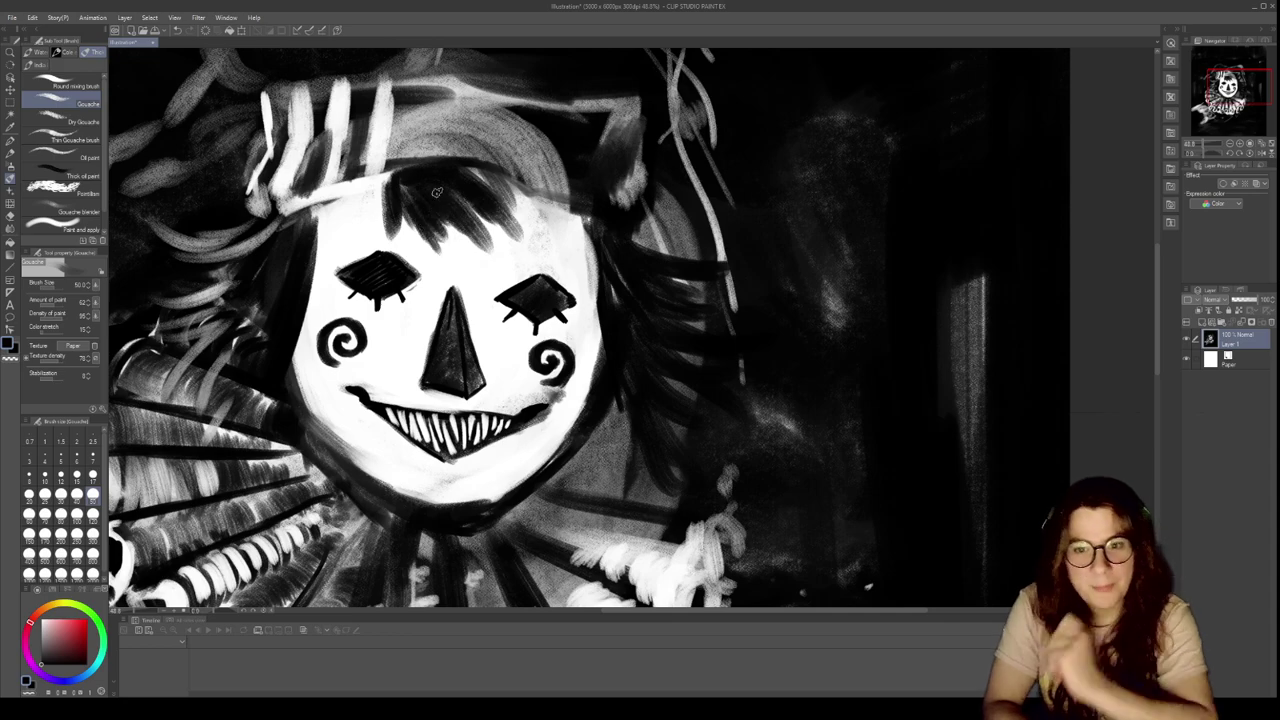
{"action": "mouse_move", "coordinate": [318, 200]}
{"action": "left_mouse_down"}
{"action": "mouse_move", "coordinate": [305, 265]}
{"action": "mouse_move", "coordinate": [266, 228]}
{"action": "mouse_move", "coordinate": [282, 220]}
{"action": "left_mouse_up"}
{"action": "mouse_move", "coordinate": [612, 222]}
{"action": "left_mouse_down"}
{"action": "mouse_move", "coordinate": [688, 240]}
{"action": "mouse_move", "coordinate": [617, 233]}
{"action": "mouse_move", "coordinate": [691, 197]}
{"action": "mouse_move", "coordinate": [688, 234]}
{"action": "left_mouse_up"}
{"action": "left_click_drag", "start_coordinate": [658, 238], "coordinate": [700, 240]}
{"action": "mouse_move", "coordinate": [596, 214]}
{"action": "left_mouse_down"}
{"action": "mouse_move", "coordinate": [590, 310]}
{"action": "mouse_move", "coordinate": [604, 356]}
{"action": "left_mouse_up"}
{"action": "left_click_drag", "start_coordinate": [597, 264], "coordinate": [613, 410]}
{"action": "left_click_drag", "start_coordinate": [389, 194], "coordinate": [376, 184]}
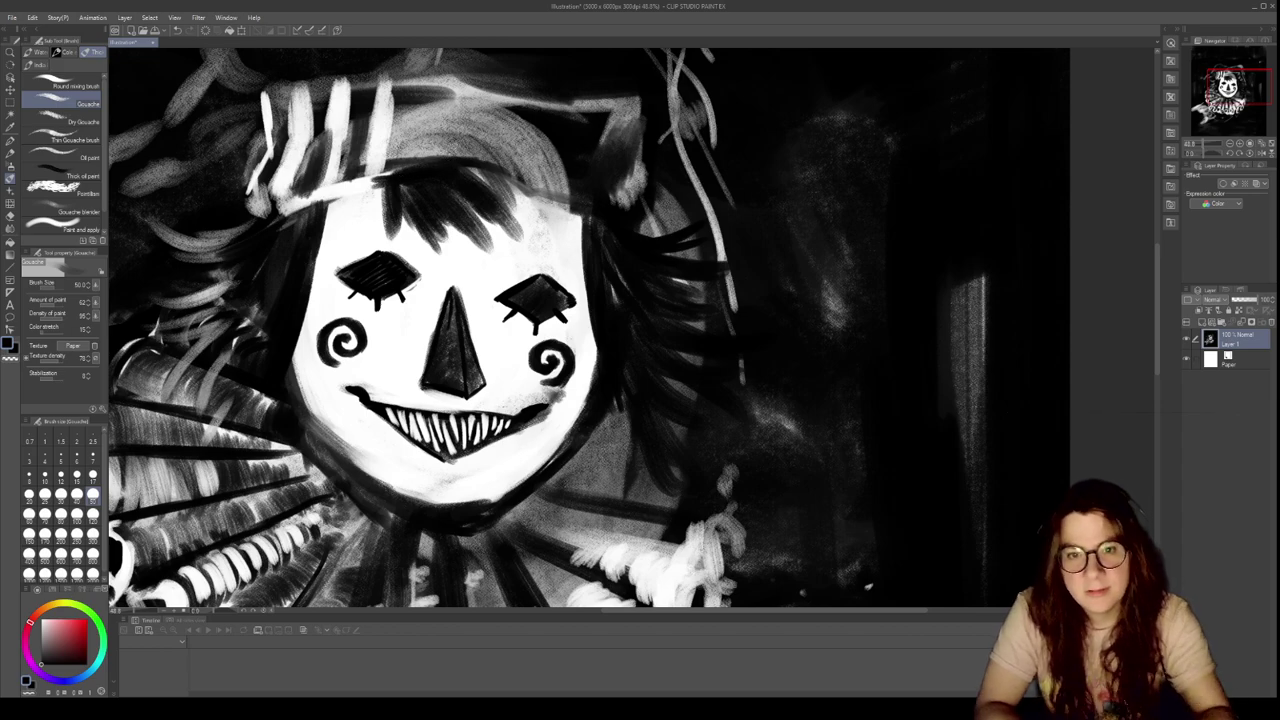
Fill the right part of the hat band with vertical white and black stripes and refine the edge above the hair
{"action": "key", "text": "c"}
{"action": "left_click_drag", "start_coordinate": [384, 179], "coordinate": [514, 170]}
{"action": "left_click_drag", "start_coordinate": [416, 90], "coordinate": [418, 125]}
{"action": "left_click_drag", "start_coordinate": [413, 155], "coordinate": [421, 171]}
{"action": "mouse_move", "coordinate": [460, 86]}
{"action": "left_mouse_down"}
{"action": "mouse_move", "coordinate": [454, 153]}
{"action": "mouse_move", "coordinate": [463, 100]}
{"action": "mouse_move", "coordinate": [466, 165]}
{"action": "mouse_move", "coordinate": [438, 135]}
{"action": "mouse_move", "coordinate": [440, 88]}
{"action": "mouse_move", "coordinate": [450, 126]}
{"action": "mouse_move", "coordinate": [424, 130]}
{"action": "mouse_move", "coordinate": [416, 106]}
{"action": "mouse_move", "coordinate": [387, 122]}
{"action": "mouse_move", "coordinate": [405, 120]}
{"action": "mouse_move", "coordinate": [398, 155]}
{"action": "mouse_move", "coordinate": [402, 125]}
{"action": "mouse_move", "coordinate": [415, 150]}
{"action": "left_mouse_up"}
{"action": "mouse_move", "coordinate": [490, 110]}
{"action": "left_mouse_down"}
{"action": "mouse_move", "coordinate": [487, 160]}
{"action": "mouse_move", "coordinate": [486, 100]}
{"action": "mouse_move", "coordinate": [477, 130]}
{"action": "mouse_move", "coordinate": [486, 108]}
{"action": "mouse_move", "coordinate": [522, 166]}
{"action": "mouse_move", "coordinate": [516, 125]}
{"action": "mouse_move", "coordinate": [524, 180]}
{"action": "left_mouse_up"}
{"action": "mouse_move", "coordinate": [548, 134]}
{"action": "left_mouse_down"}
{"action": "mouse_move", "coordinate": [560, 186]}
{"action": "mouse_move", "coordinate": [512, 178]}
{"action": "mouse_move", "coordinate": [560, 200]}
{"action": "mouse_move", "coordinate": [530, 206]}
{"action": "mouse_move", "coordinate": [562, 204]}
{"action": "mouse_move", "coordinate": [575, 256]}
{"action": "left_mouse_up"}
{"action": "left_click_drag", "start_coordinate": [564, 212], "coordinate": [582, 262]}
{"action": "left_click_drag", "start_coordinate": [356, 198], "coordinate": [308, 236]}
{"action": "left_click_drag", "start_coordinate": [508, 276], "coordinate": [657, 317]}
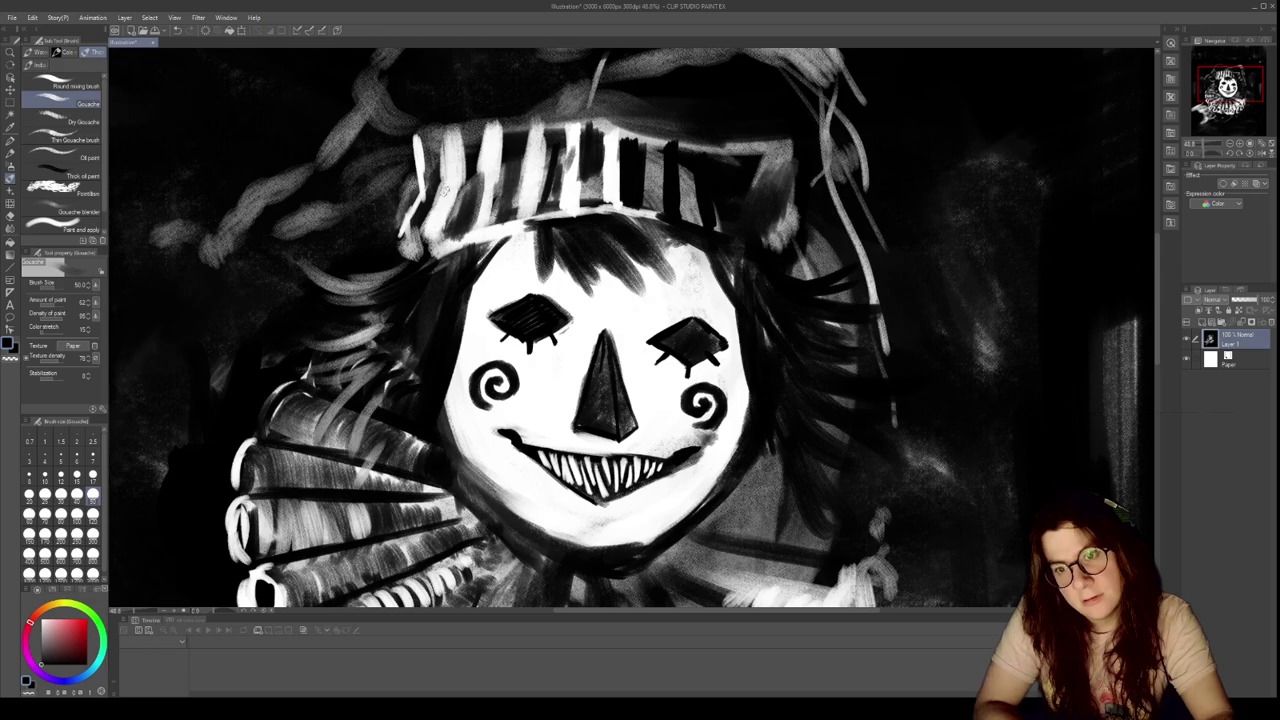
Shade the left cheek and jaw softly in grey at brush size 300 and trim the shading back at size 120
{"action": "mouse_move", "coordinate": [476, 270]}
{"action": "left_mouse_down"}
{"action": "mouse_move", "coordinate": [494, 244]}
{"action": "mouse_move", "coordinate": [478, 268]}
{"action": "left_mouse_up"}
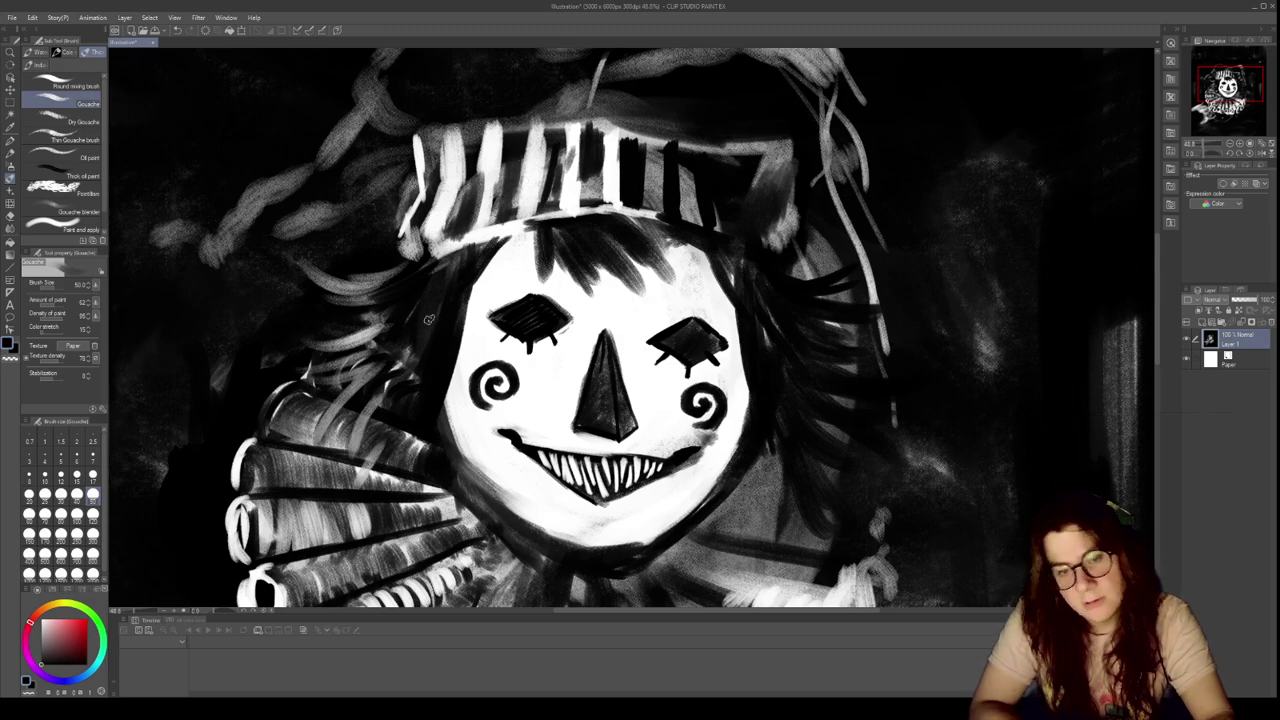
{"action": "left_click", "coordinate": [93, 535]}
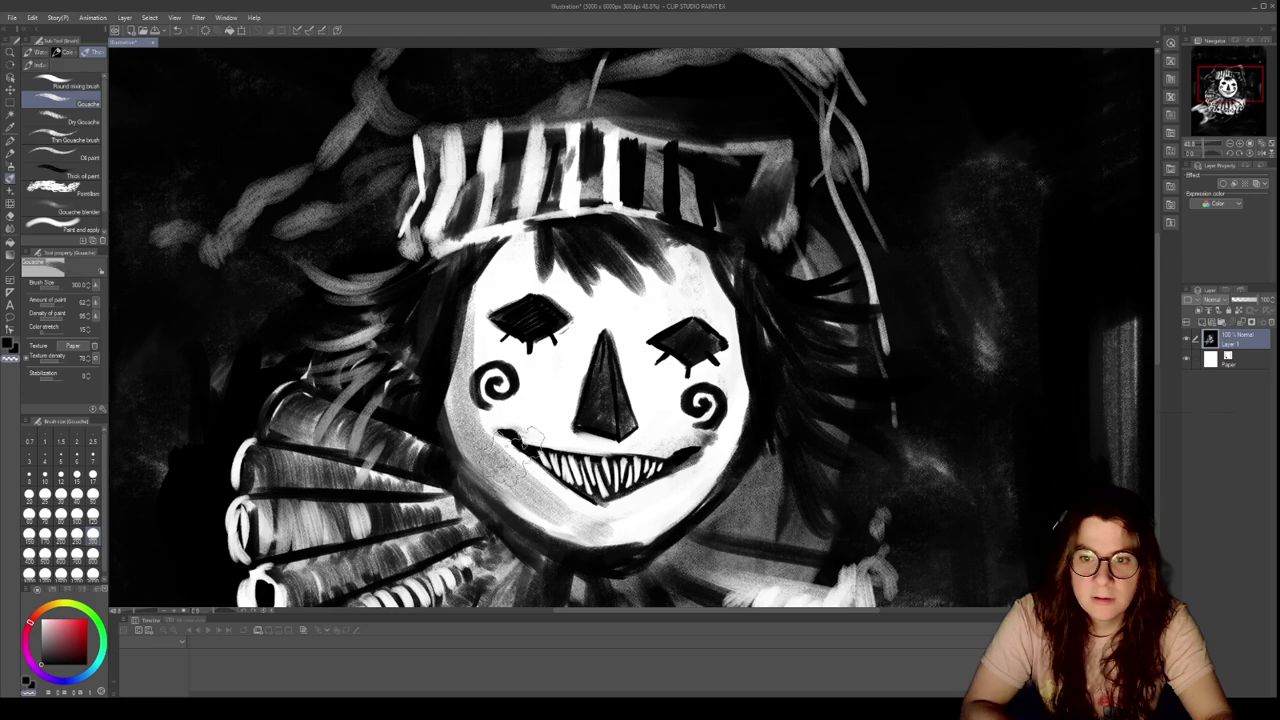
{"action": "left_click", "coordinate": [93, 515]}
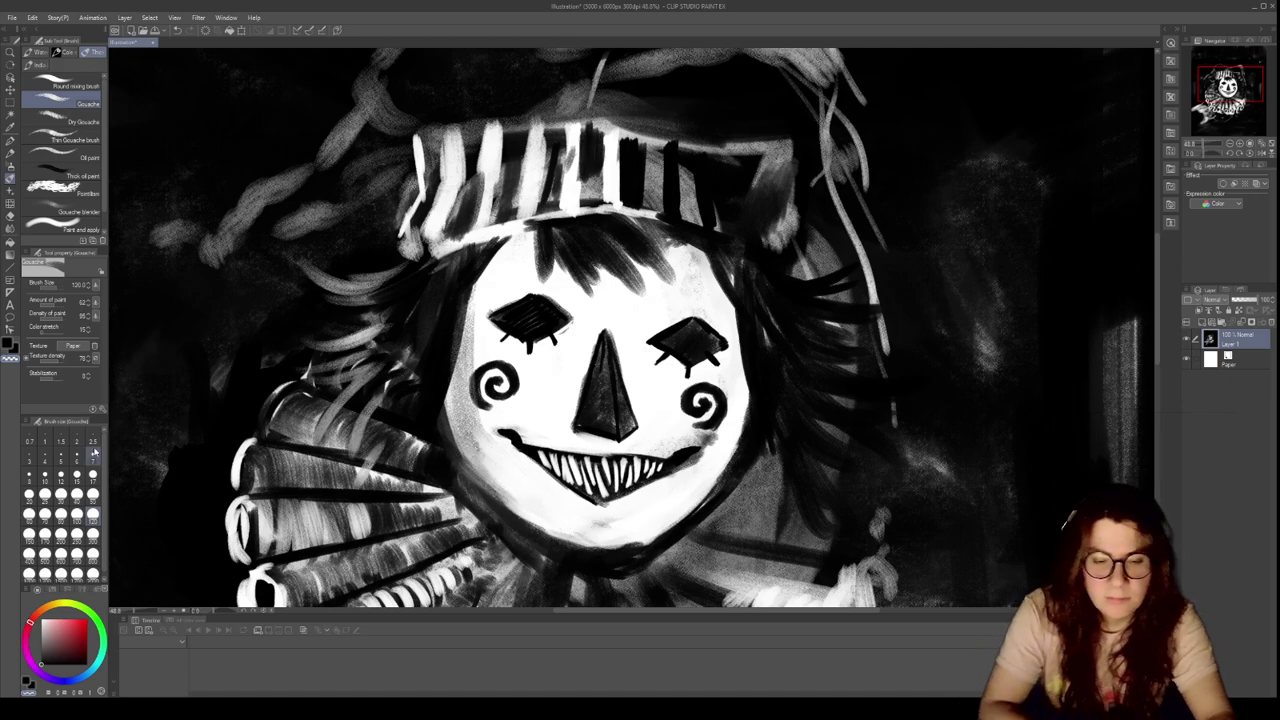
Thicken the grin's outline and corners in black at brush size 50 and retouch the strands of the bangs
{"action": "left_click", "coordinate": [93, 494]}
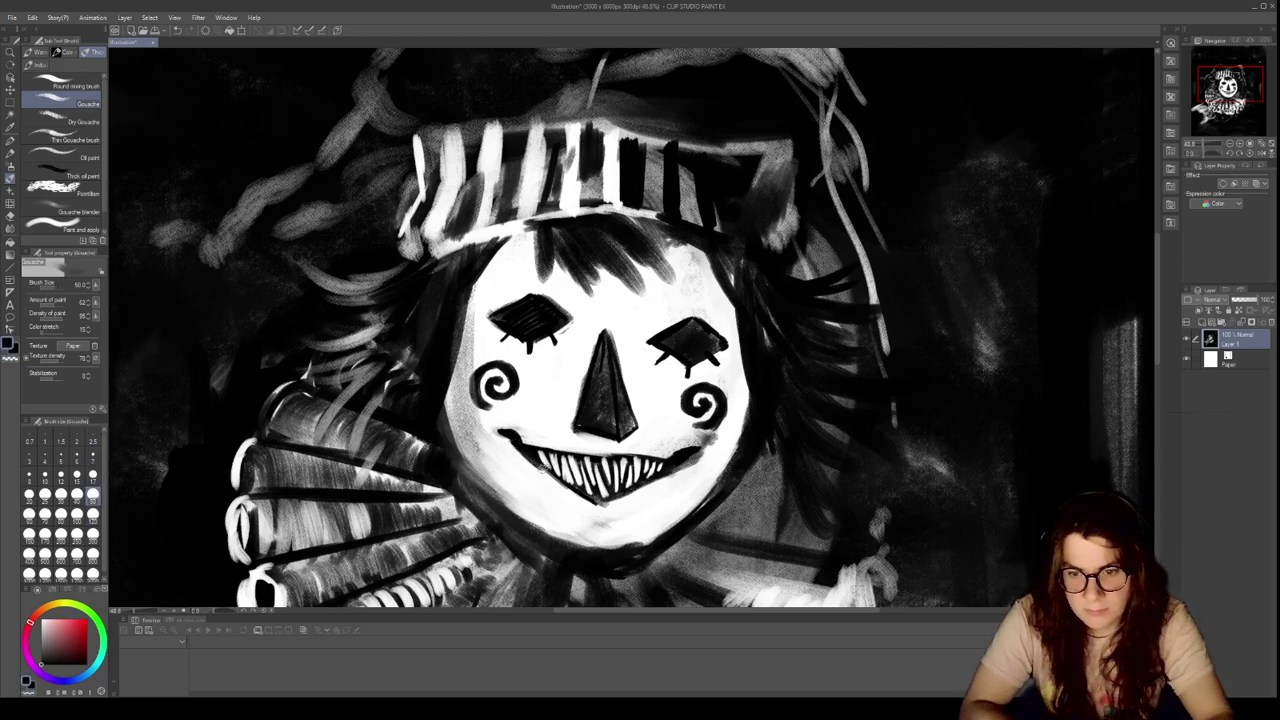
{"action": "mouse_move", "coordinate": [527, 458]}
{"action": "left_mouse_down"}
{"action": "mouse_move", "coordinate": [604, 512]}
{"action": "mouse_move", "coordinate": [668, 476]}
{"action": "mouse_move", "coordinate": [686, 432]}
{"action": "mouse_move", "coordinate": [720, 434]}
{"action": "mouse_move", "coordinate": [702, 440]}
{"action": "mouse_move", "coordinate": [698, 466]}
{"action": "mouse_move", "coordinate": [706, 450]}
{"action": "left_mouse_up"}
{"action": "key", "text": "c"}
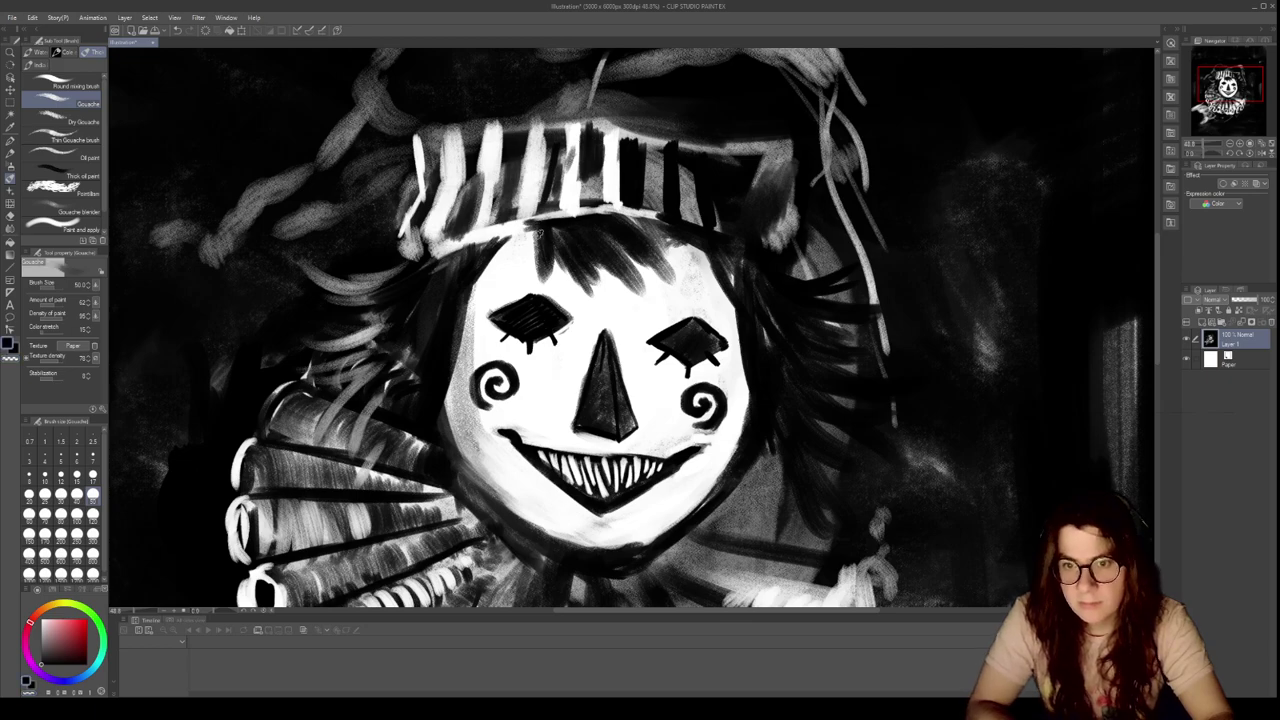
{"action": "mouse_move", "coordinate": [543, 238]}
{"action": "left_mouse_down"}
{"action": "mouse_move", "coordinate": [540, 282]}
{"action": "mouse_move", "coordinate": [557, 292]}
{"action": "left_mouse_up"}
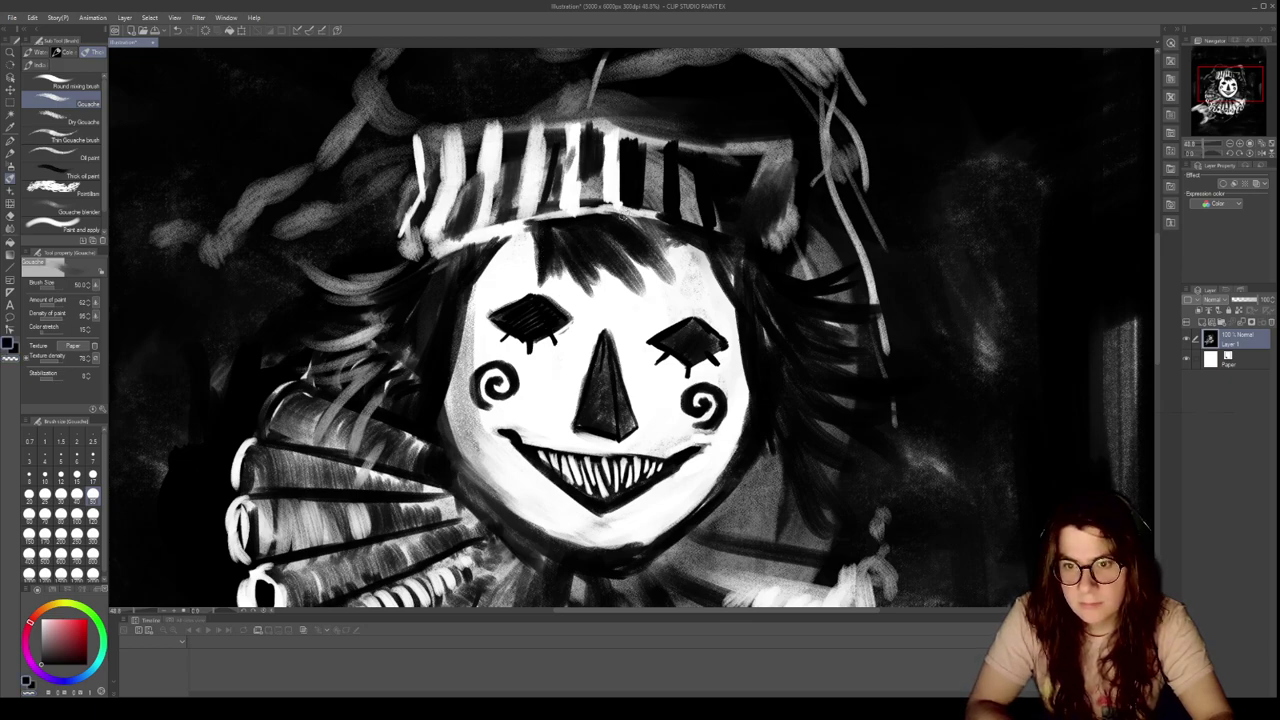
{"action": "left_click_drag", "start_coordinate": [606, 236], "coordinate": [646, 290]}
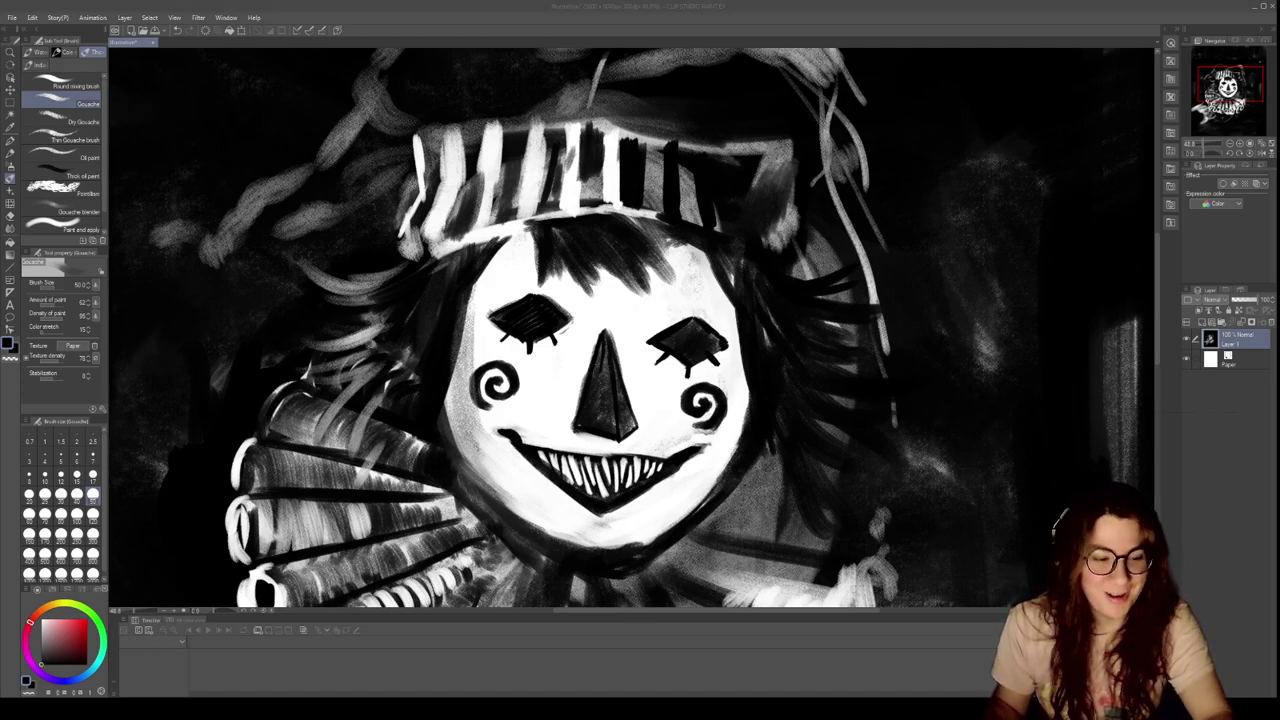
Add short white fold strokes along the pleats on the ruff's left side at brush size 50
{"action": "left_click", "coordinate": [739, 364]}
{"action": "scroll", "coordinate": [739, 364], "scroll_direction": "down", "scroll_amount": 5}
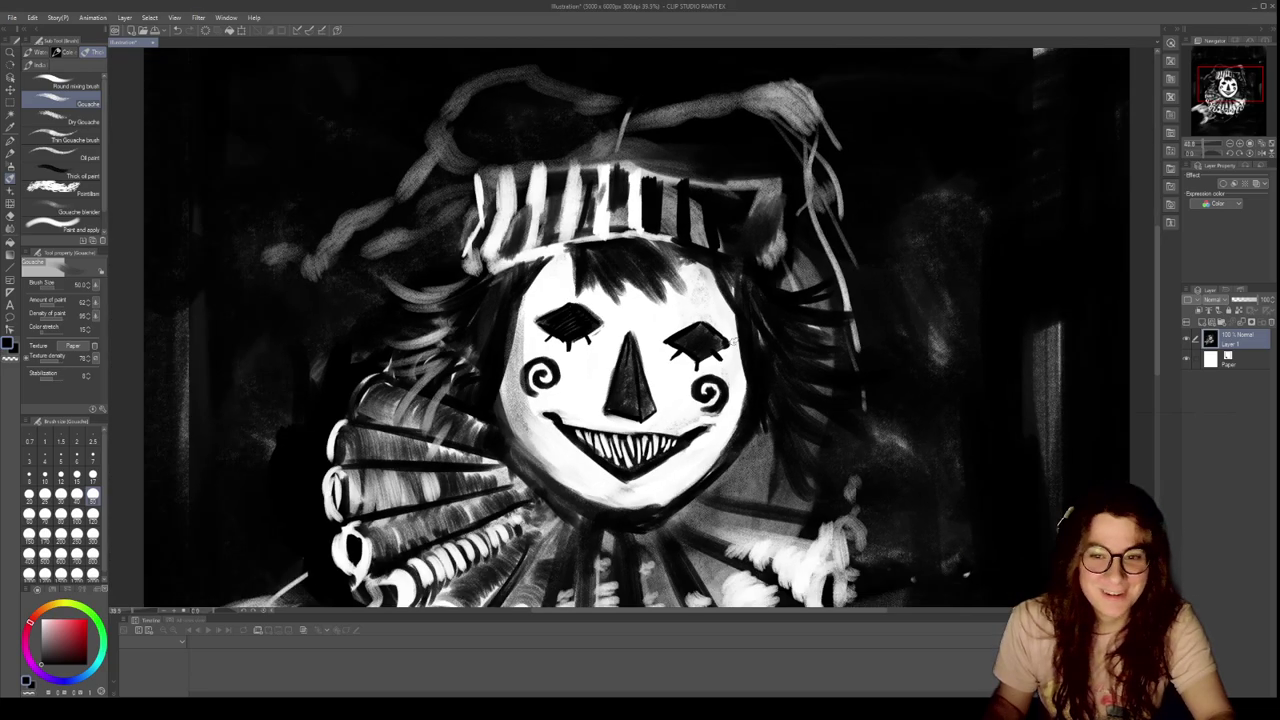
{"action": "scroll", "coordinate": [757, 327], "scroll_direction": "up", "scroll_amount": 2}
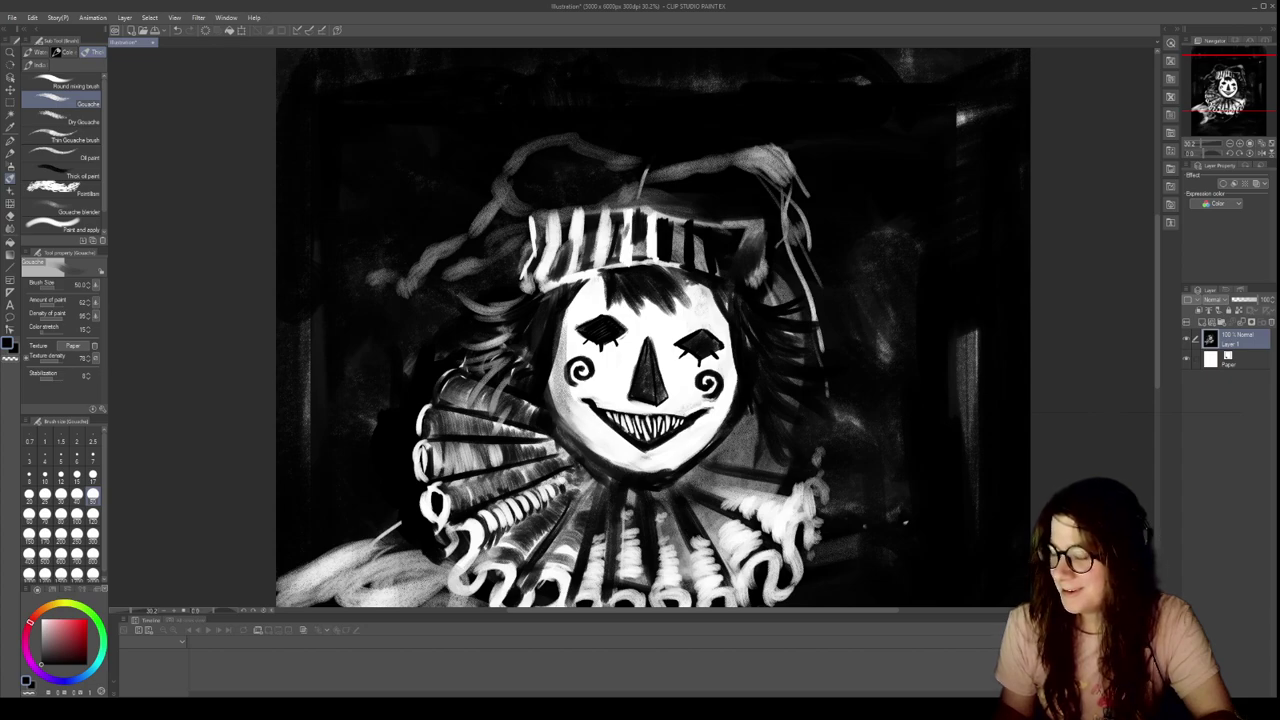
{"action": "scroll", "coordinate": [795, 420], "scroll_direction": "down", "scroll_amount": 3}
{"action": "scroll", "coordinate": [764, 497], "scroll_direction": "up", "scroll_amount": 2}
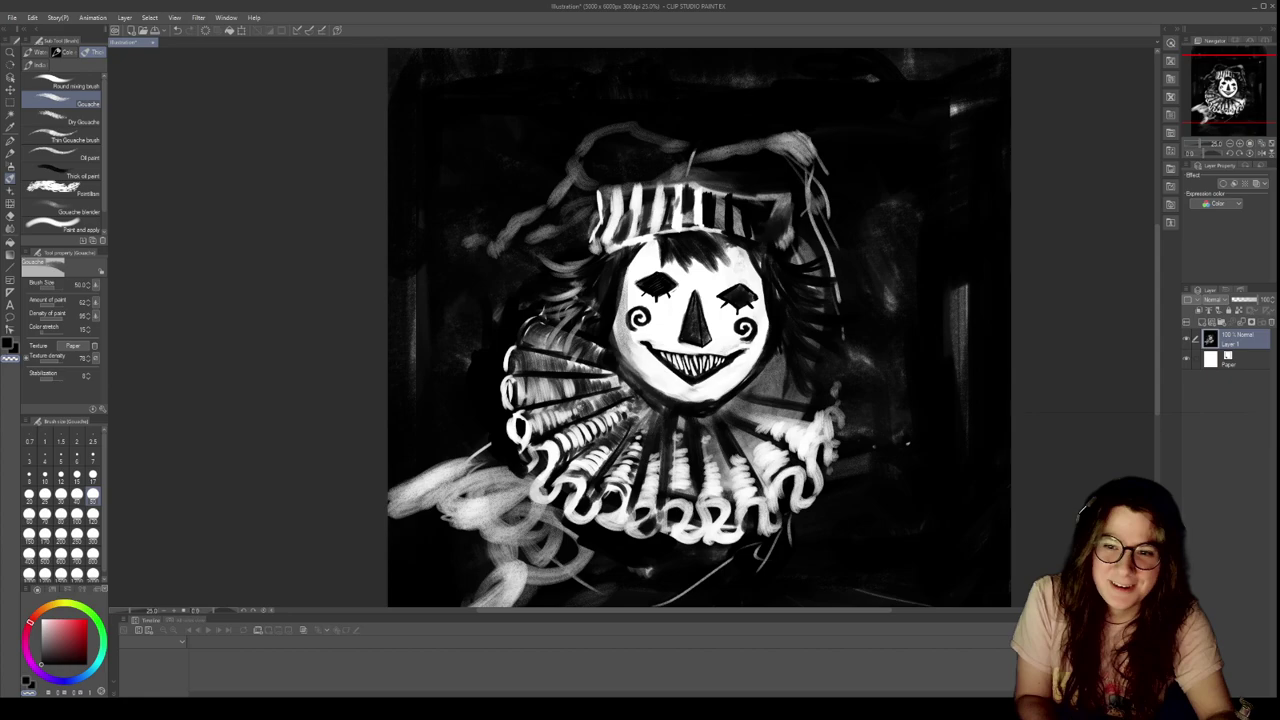
{"action": "left_click_drag", "start_coordinate": [542, 390], "coordinate": [612, 385]}
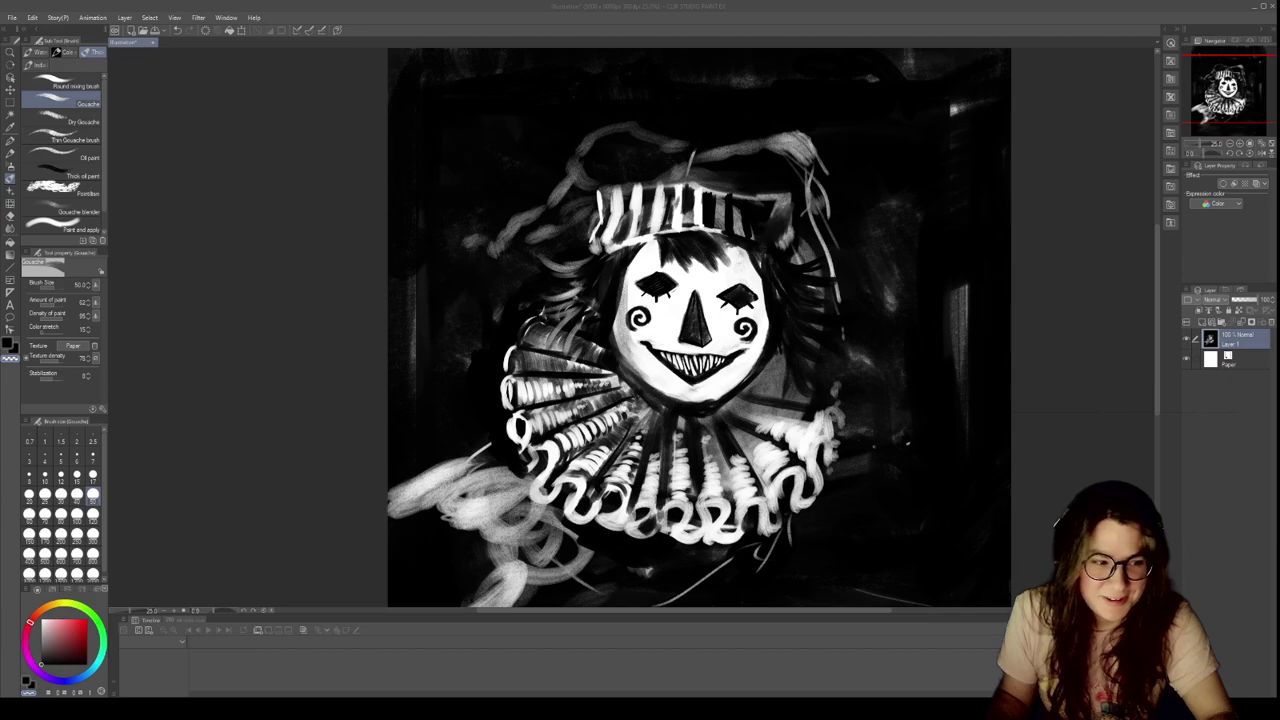
{"action": "scroll", "coordinate": [892, 310], "scroll_direction": "up", "scroll_amount": 2}
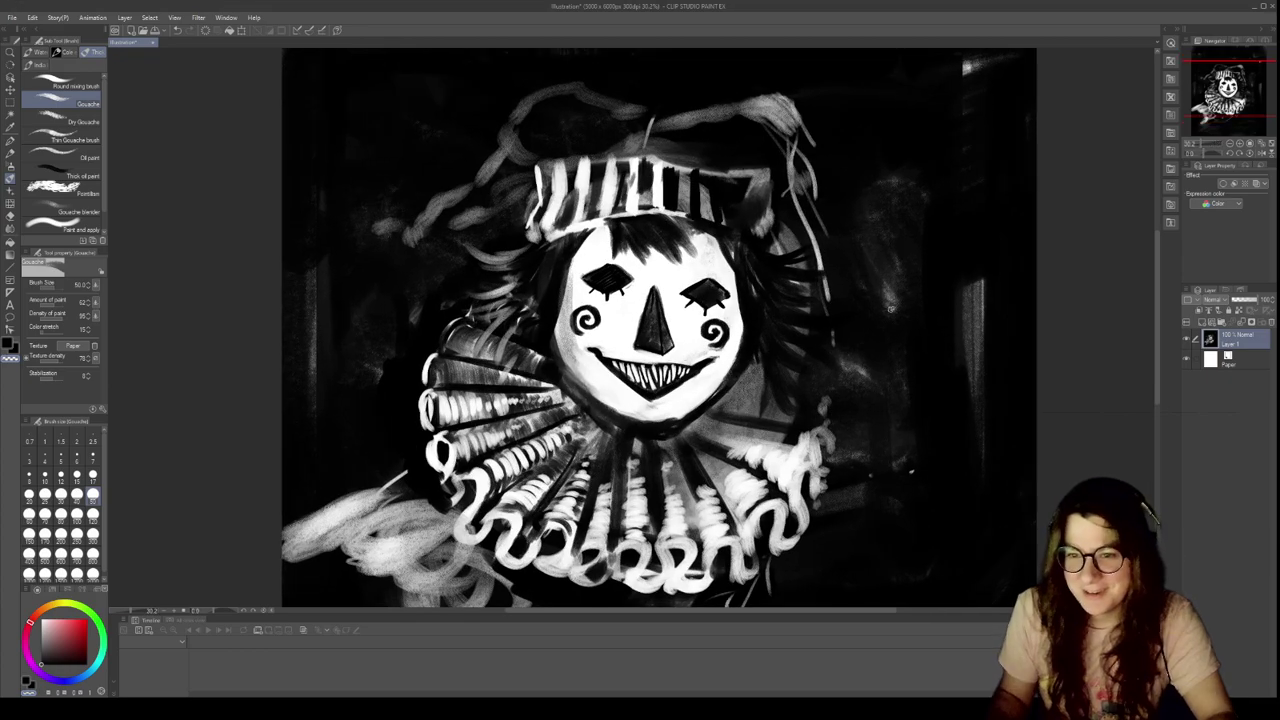
Rework the left eye's diamond and sharpen the ruff's lower-left pleats with white folds and black gaps
{"action": "left_click_drag", "start_coordinate": [613, 295], "coordinate": [605, 273]}
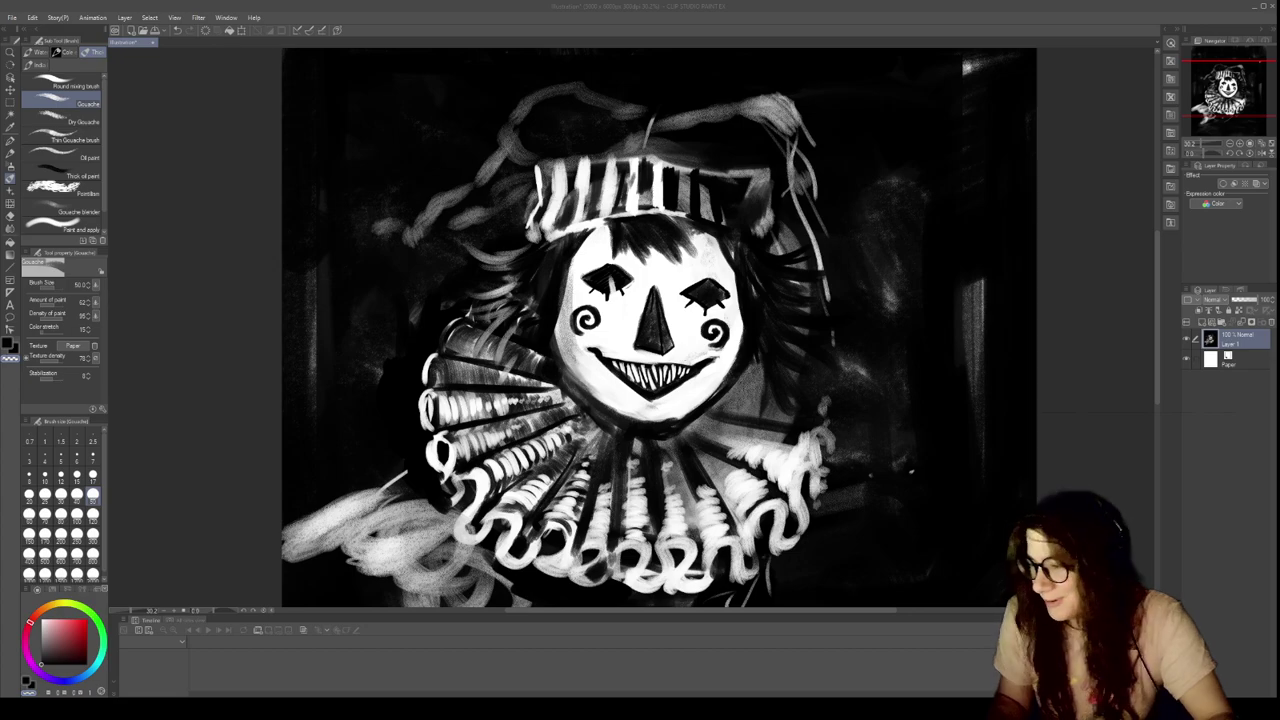
{"action": "left_click", "coordinate": [1041, 467]}
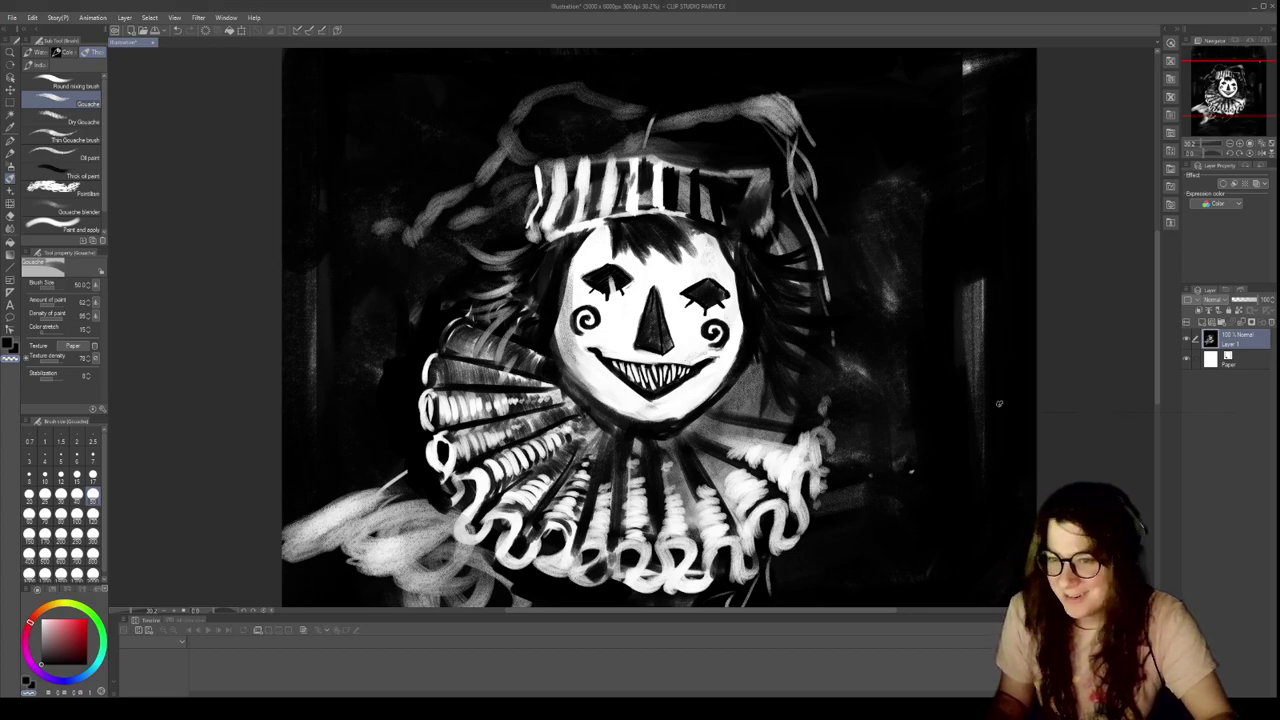
{"action": "scroll", "coordinate": [662, 362], "scroll_direction": "up", "scroll_amount": 2}
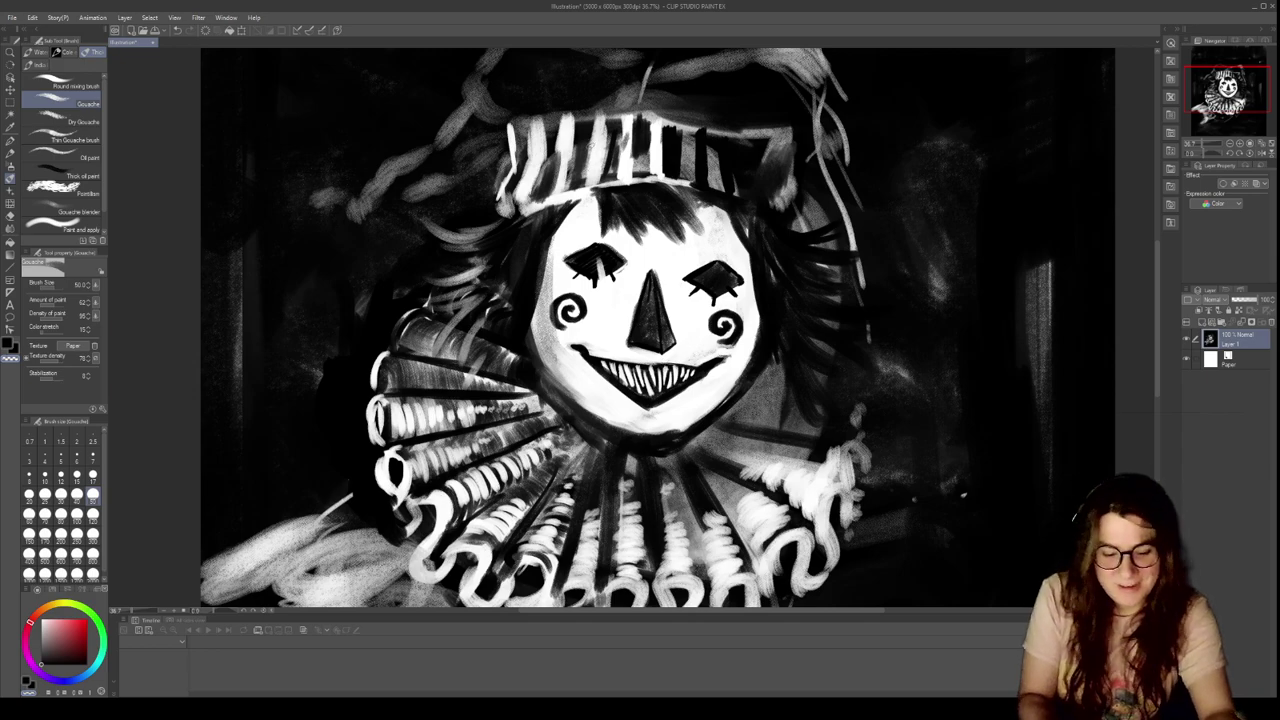
{"action": "left_click_drag", "start_coordinate": [834, 339], "coordinate": [808, 206]}
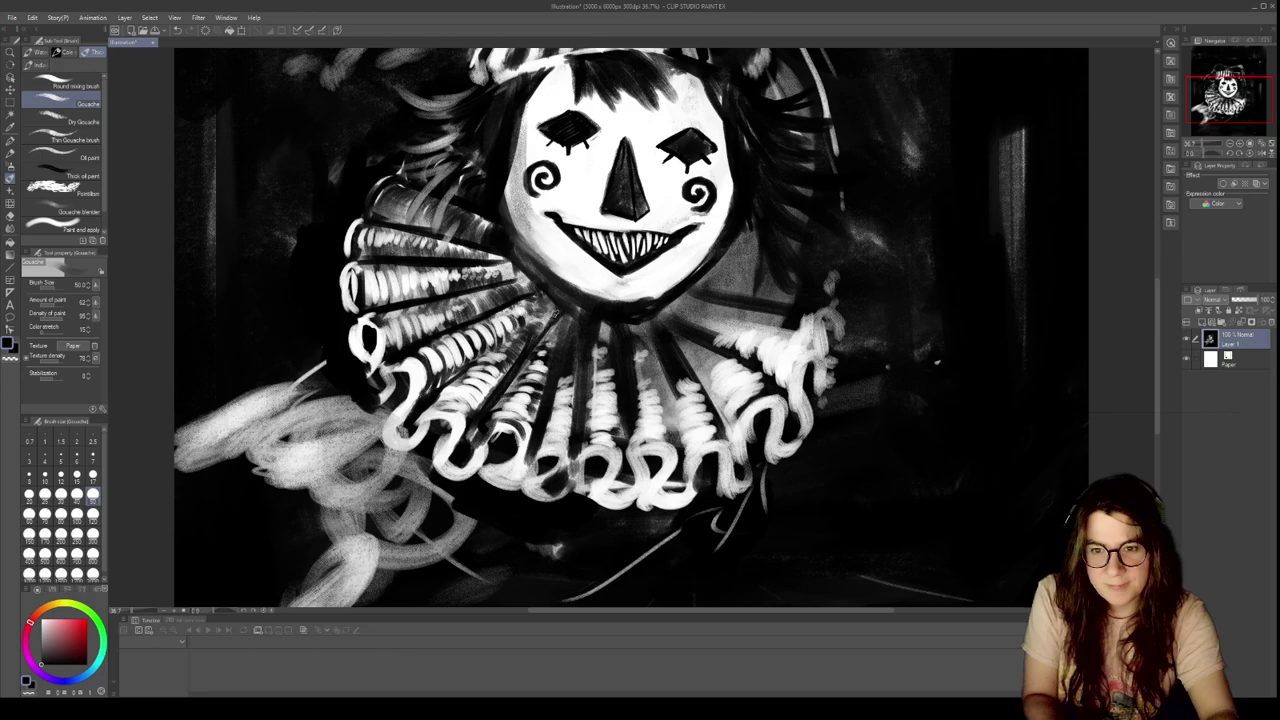
{"action": "left_click_drag", "start_coordinate": [475, 365], "coordinate": [545, 312]}
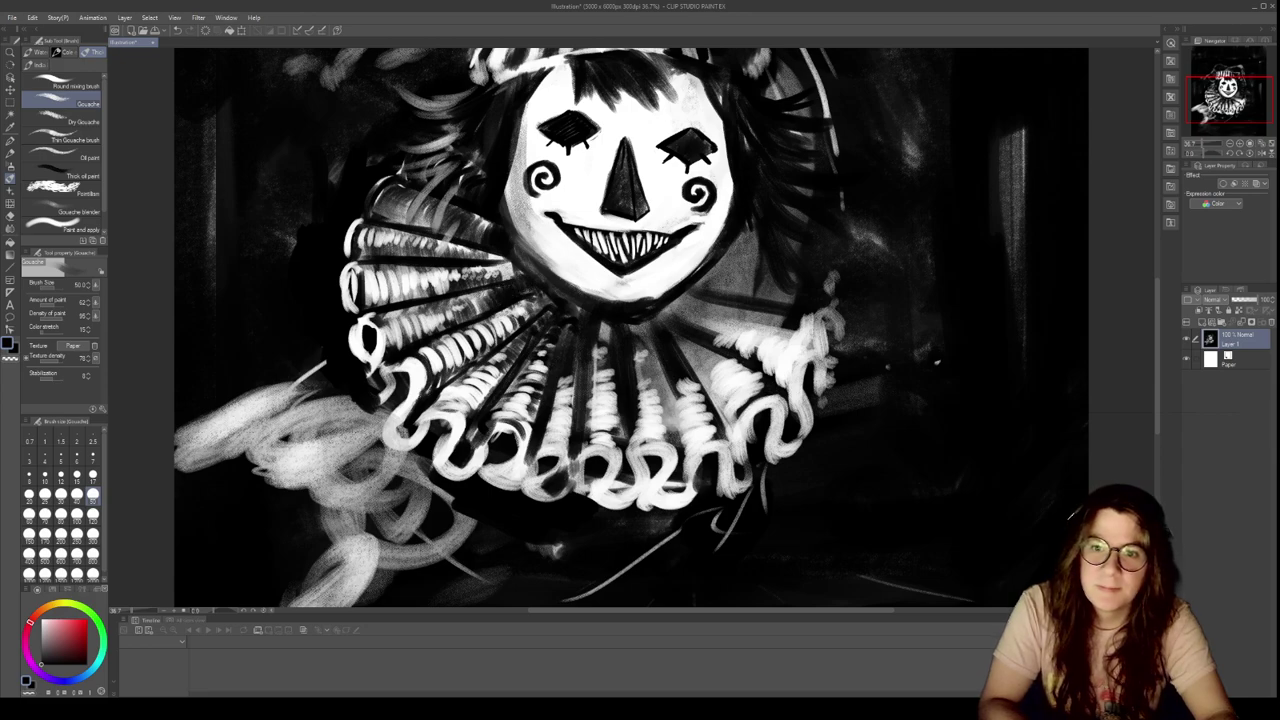
Outline the hat's crown and both floppy tails with thin white lines, adding fold lines along the left tail
{"action": "left_click_drag", "start_coordinate": [543, 186], "coordinate": [525, 331]}
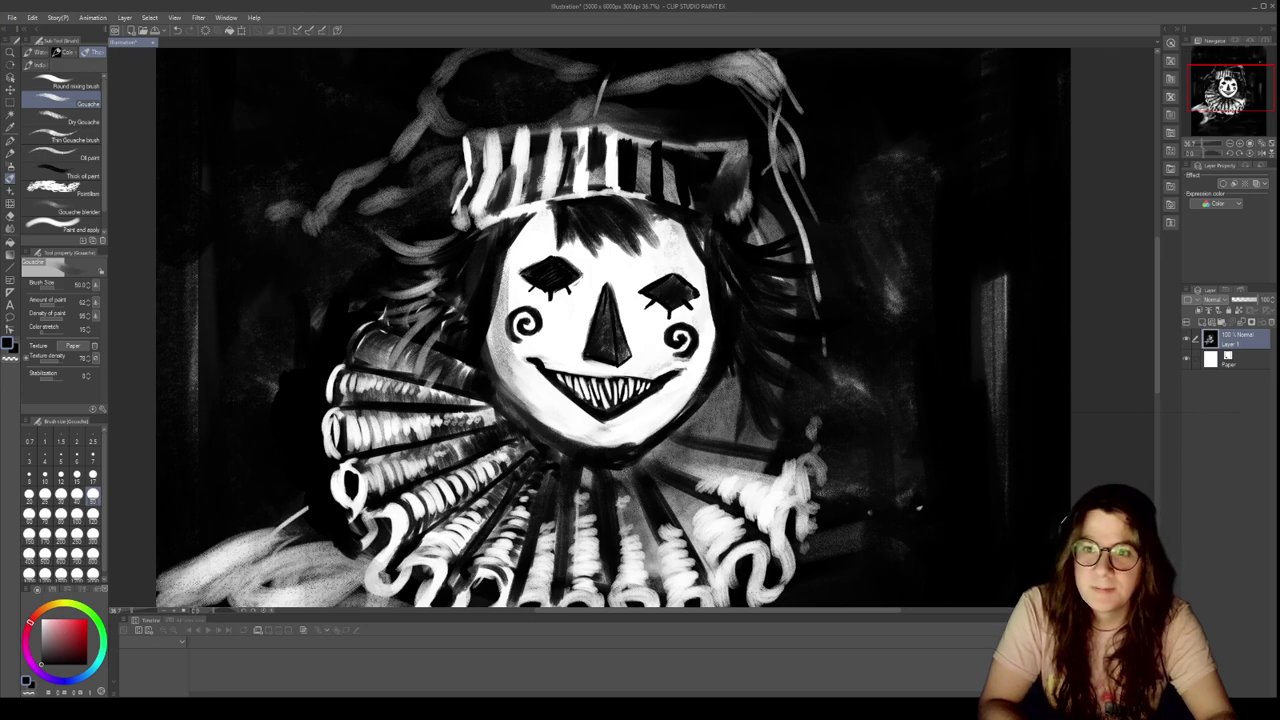
{"action": "mouse_move", "coordinate": [425, 118]}
{"action": "left_mouse_down"}
{"action": "mouse_move", "coordinate": [414, 214]}
{"action": "mouse_move", "coordinate": [422, 160]}
{"action": "left_mouse_up"}
{"action": "key", "text": "c"}
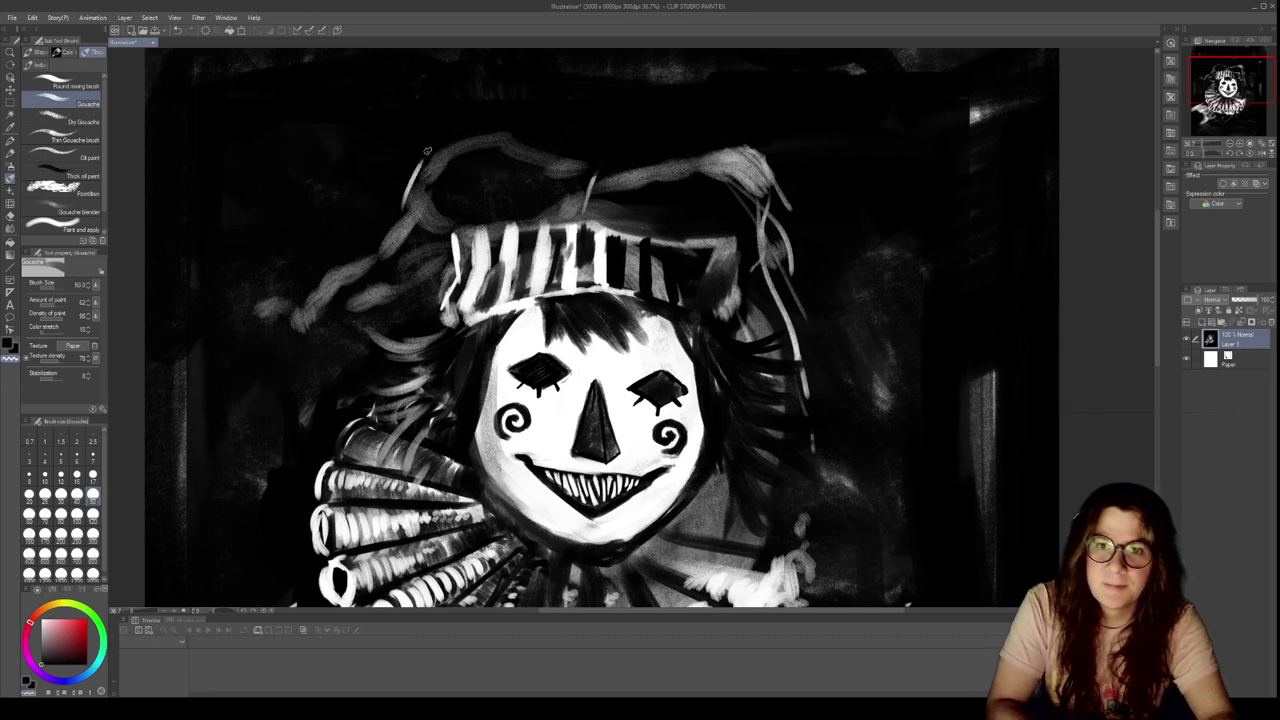
{"action": "mouse_move", "coordinate": [489, 113]}
{"action": "left_mouse_down"}
{"action": "mouse_move", "coordinate": [556, 138]}
{"action": "mouse_move", "coordinate": [593, 180]}
{"action": "left_mouse_up"}
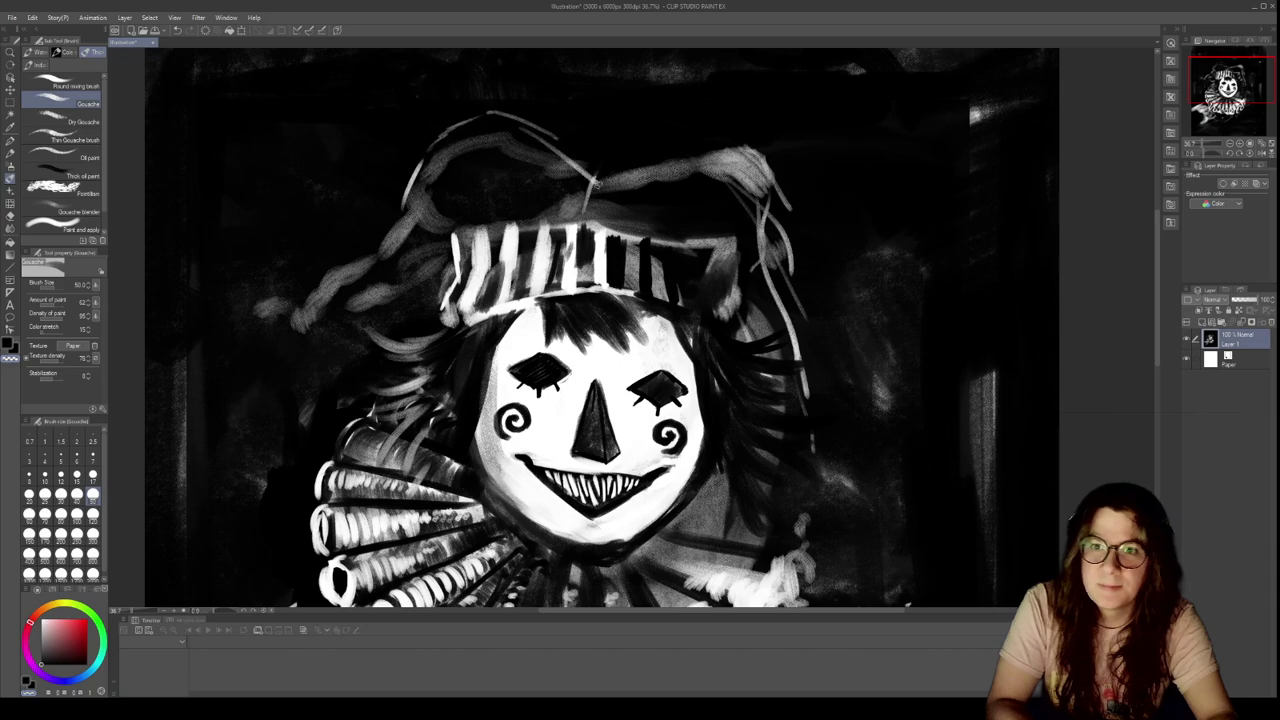
{"action": "mouse_move", "coordinate": [537, 131]}
{"action": "left_mouse_down"}
{"action": "mouse_move", "coordinate": [625, 175]}
{"action": "mouse_move", "coordinate": [580, 145]}
{"action": "mouse_move", "coordinate": [644, 175]}
{"action": "left_mouse_up"}
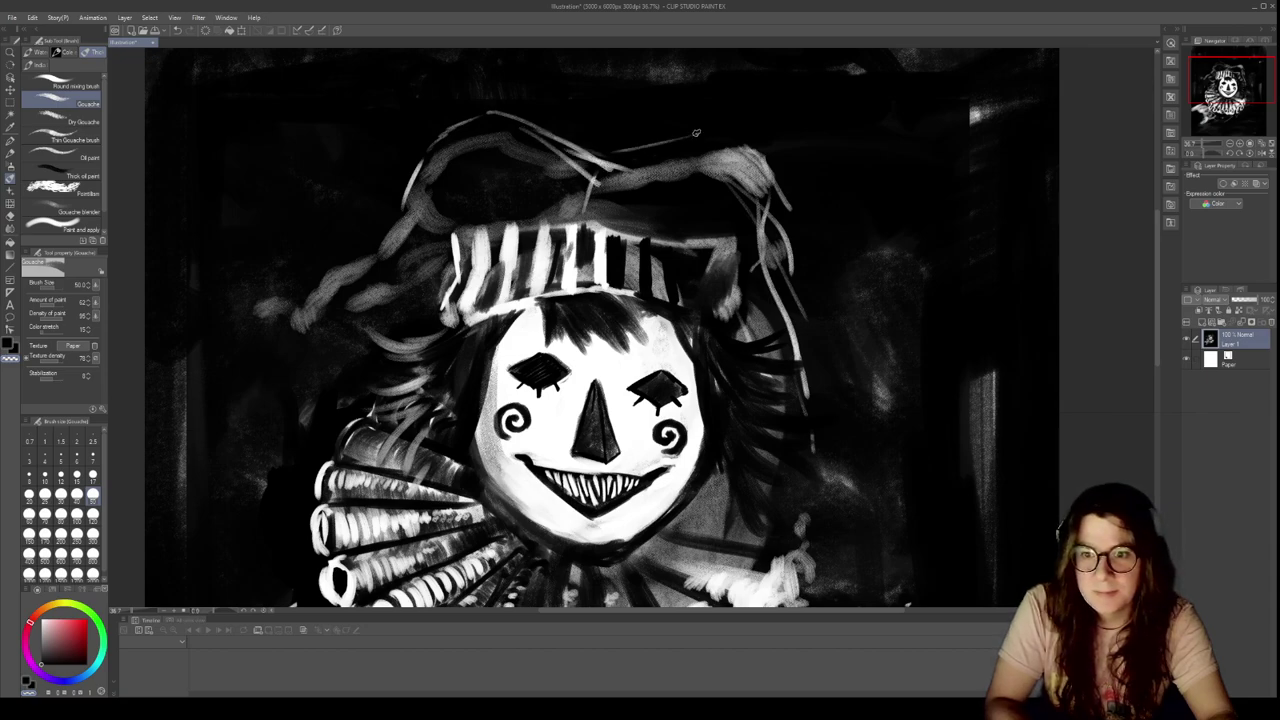
{"action": "left_click_drag", "start_coordinate": [592, 172], "coordinate": [708, 153]}
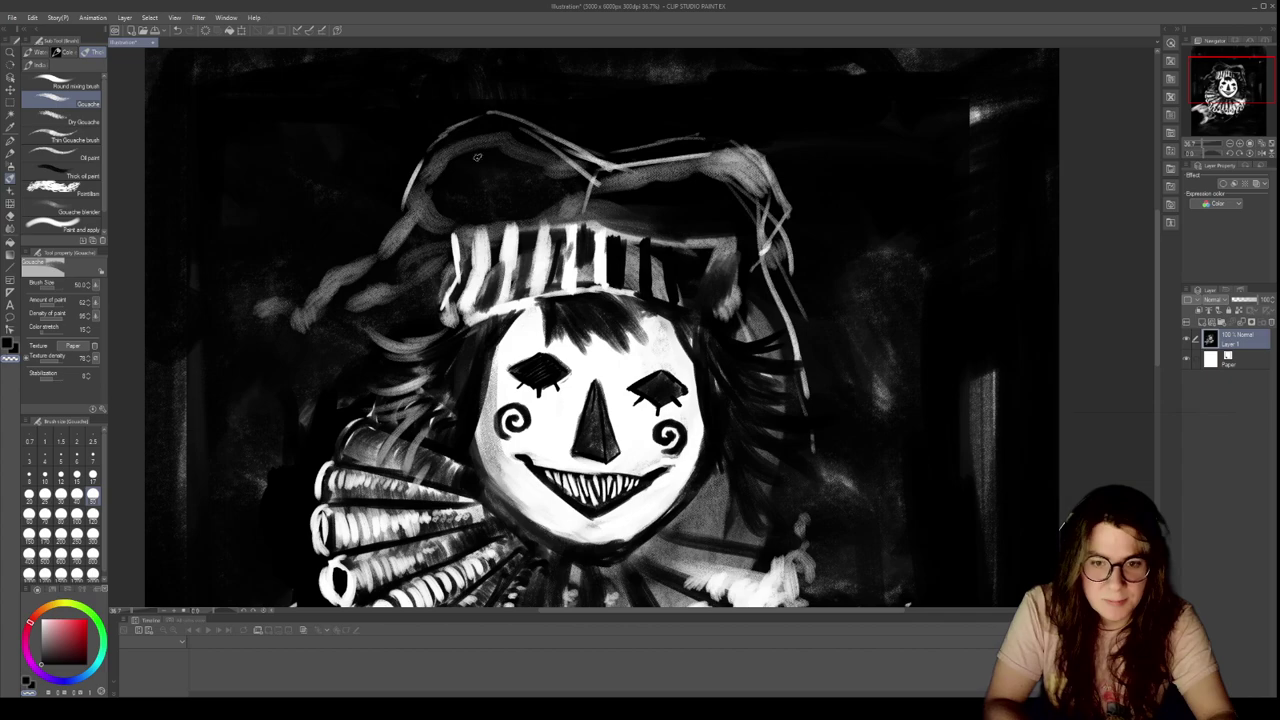
{"action": "mouse_move", "coordinate": [482, 120]}
{"action": "left_mouse_down"}
{"action": "mouse_move", "coordinate": [440, 194]}
{"action": "mouse_move", "coordinate": [465, 226]}
{"action": "left_mouse_up"}
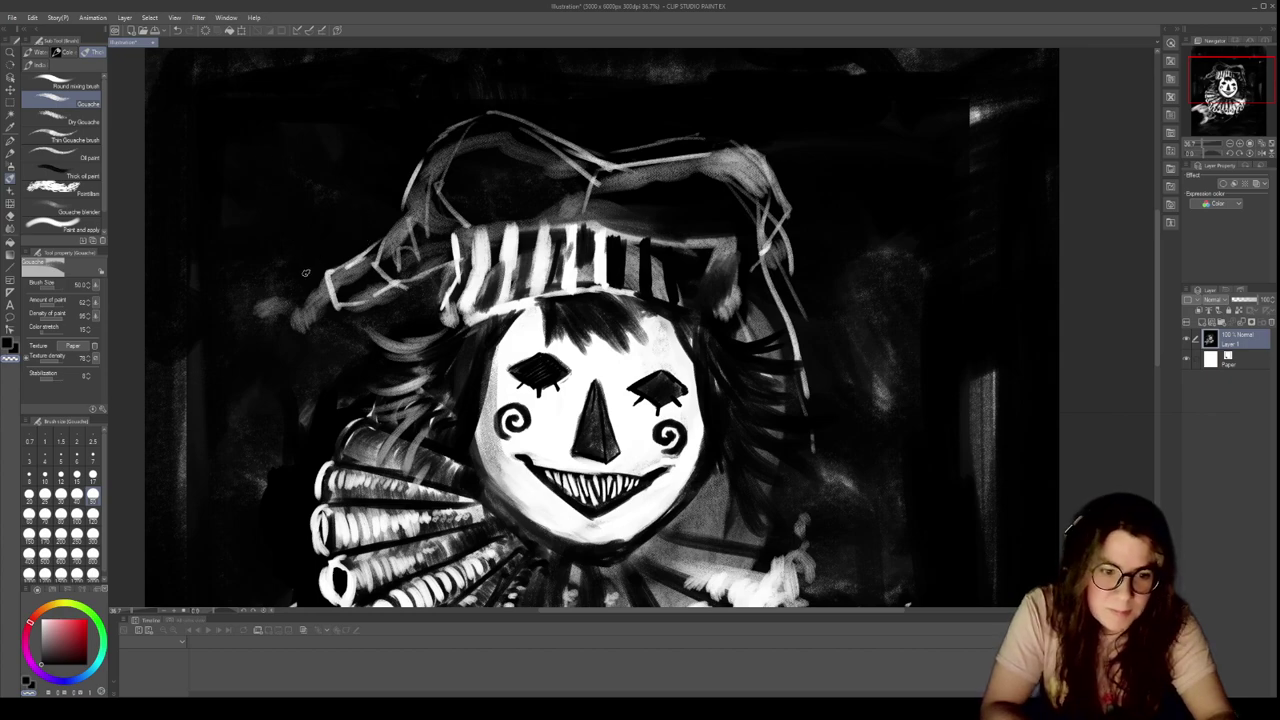
{"action": "mouse_move", "coordinate": [326, 271]}
{"action": "left_mouse_down"}
{"action": "mouse_move", "coordinate": [313, 313]}
{"action": "mouse_move", "coordinate": [348, 302]}
{"action": "left_mouse_up"}
Trim the hat's left outline in black and draw a thin round white arc beyond the tip of each tail
{"action": "key", "text": "c"}
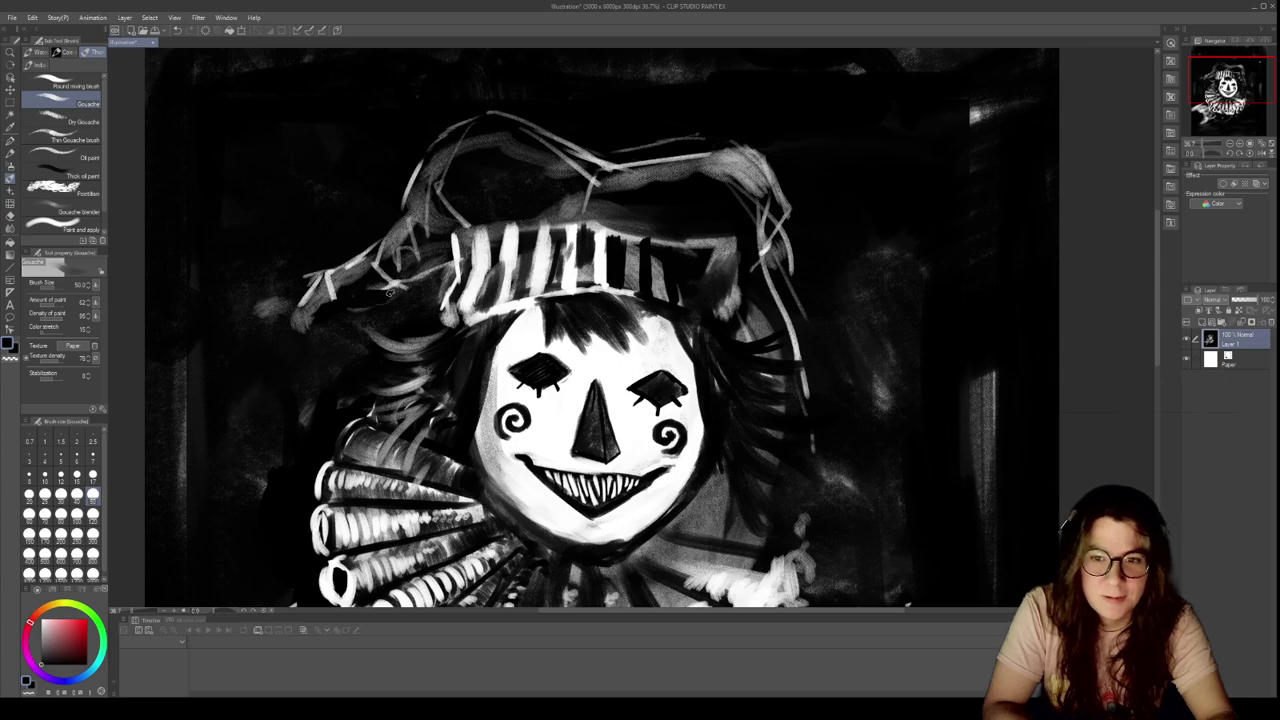
{"action": "mouse_move", "coordinate": [466, 119]}
{"action": "left_mouse_down"}
{"action": "mouse_move", "coordinate": [440, 134]}
{"action": "mouse_move", "coordinate": [508, 113]}
{"action": "left_mouse_up"}
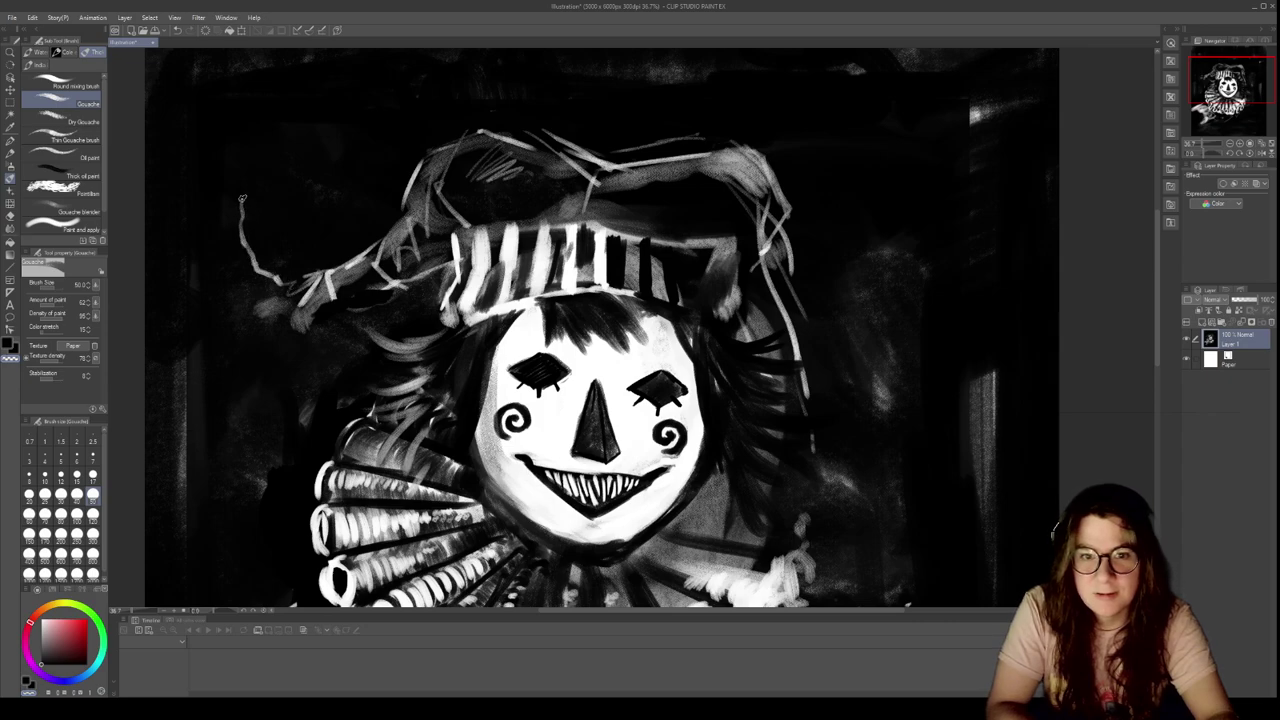
{"action": "left_click_drag", "start_coordinate": [793, 254], "coordinate": [821, 317]}
{"action": "mouse_move", "coordinate": [908, 352]}
{"action": "left_mouse_down"}
{"action": "mouse_move", "coordinate": [946, 316]}
{"action": "mouse_move", "coordinate": [945, 147]}
{"action": "left_mouse_up"}
{"action": "scroll", "coordinate": [935, 222], "scroll_direction": "down", "scroll_amount": 2}
{"action": "scroll", "coordinate": [913, 210], "scroll_direction": "down", "scroll_amount": 3}
{"action": "scroll", "coordinate": [876, 142], "scroll_direction": "up", "scroll_amount": 2}
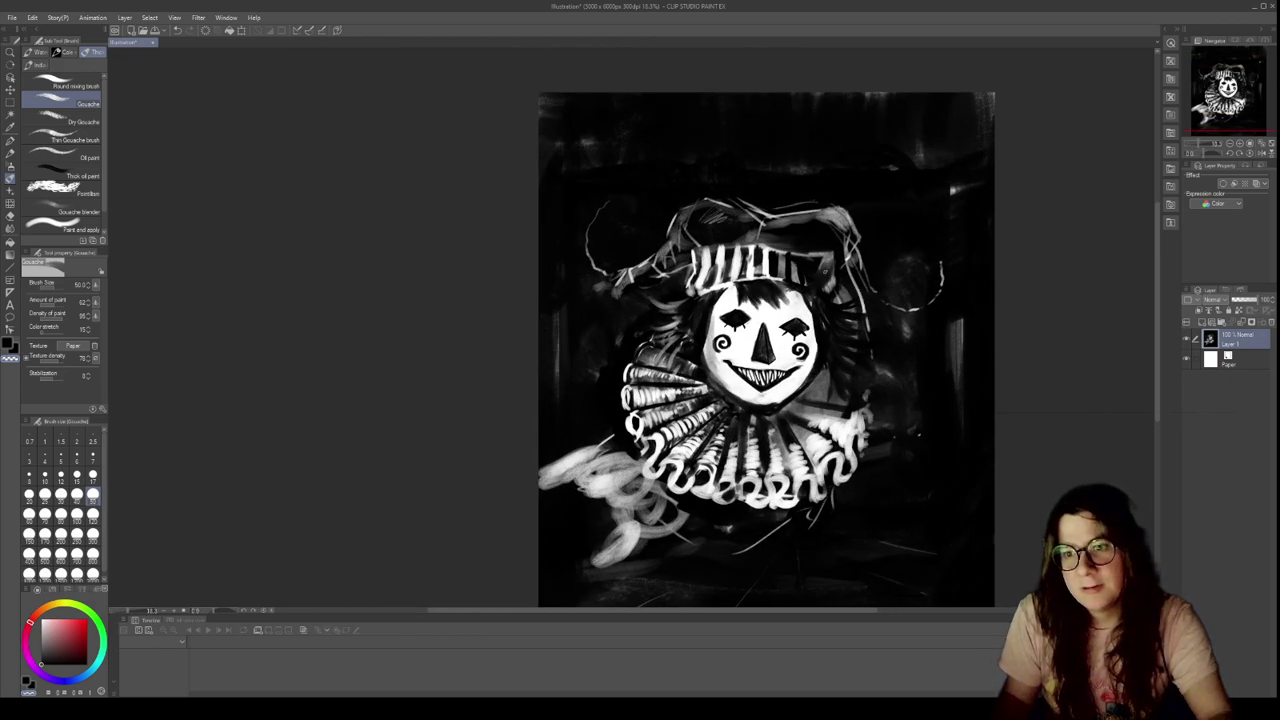
Reshape the loose swirls below the ruff's left side into two solid grey forms against black at brush size 300
{"action": "scroll", "coordinate": [837, 345], "scroll_direction": "up", "scroll_amount": 1}
{"action": "left_click_drag", "start_coordinate": [838, 345], "coordinate": [809, 238]}
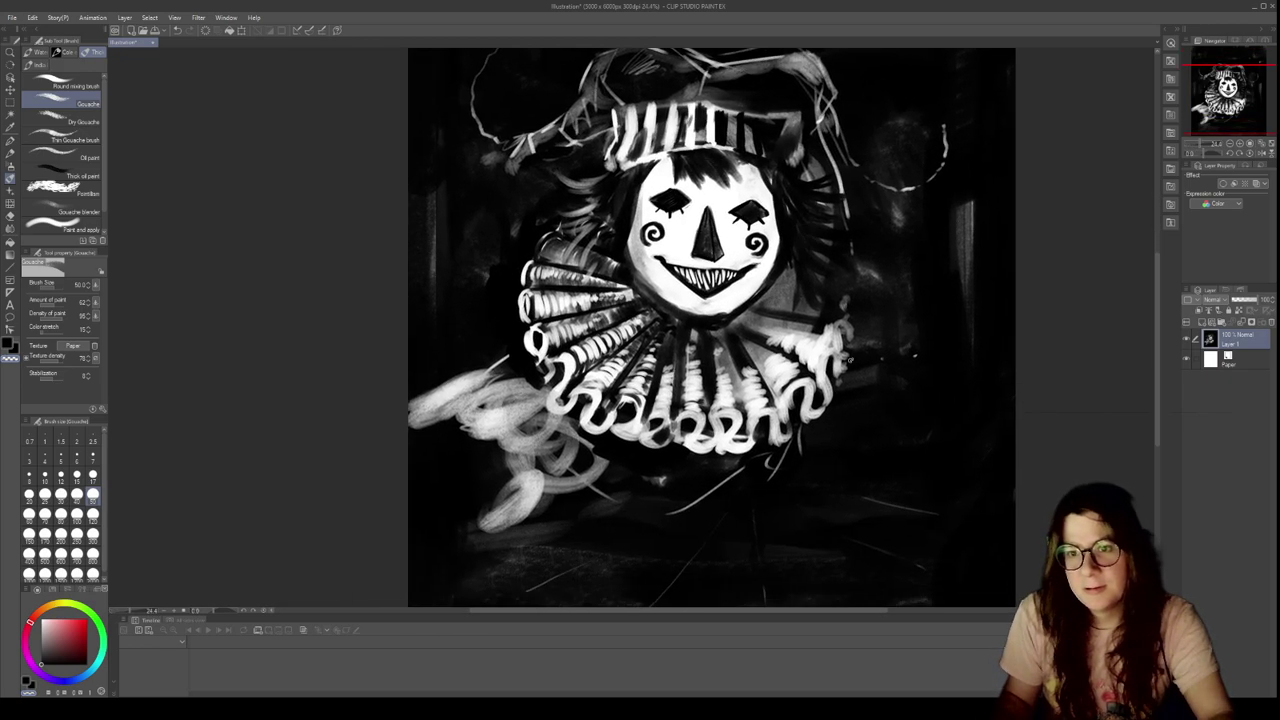
{"action": "left_click", "coordinate": [92, 535]}
{"action": "mouse_move", "coordinate": [540, 488]}
{"action": "left_mouse_down"}
{"action": "mouse_move", "coordinate": [486, 372]}
{"action": "mouse_move", "coordinate": [553, 471]}
{"action": "mouse_move", "coordinate": [517, 371]}
{"action": "mouse_move", "coordinate": [591, 483]}
{"action": "mouse_move", "coordinate": [437, 406]}
{"action": "mouse_move", "coordinate": [463, 474]}
{"action": "mouse_move", "coordinate": [497, 370]}
{"action": "mouse_move", "coordinate": [461, 415]}
{"action": "mouse_move", "coordinate": [400, 388]}
{"action": "mouse_move", "coordinate": [525, 523]}
{"action": "mouse_move", "coordinate": [545, 463]}
{"action": "mouse_move", "coordinate": [500, 530]}
{"action": "left_mouse_up"}
{"action": "mouse_move", "coordinate": [635, 420]}
{"action": "left_mouse_down"}
{"action": "mouse_move", "coordinate": [489, 391]}
{"action": "mouse_move", "coordinate": [413, 442]}
{"action": "mouse_move", "coordinate": [432, 432]}
{"action": "mouse_move", "coordinate": [456, 445]}
{"action": "mouse_move", "coordinate": [459, 427]}
{"action": "mouse_move", "coordinate": [414, 480]}
{"action": "left_mouse_up"}
{"action": "mouse_move", "coordinate": [545, 450]}
{"action": "left_mouse_down"}
{"action": "mouse_move", "coordinate": [487, 527]}
{"action": "mouse_move", "coordinate": [517, 488]}
{"action": "mouse_move", "coordinate": [487, 508]}
{"action": "mouse_move", "coordinate": [528, 512]}
{"action": "mouse_move", "coordinate": [565, 465]}
{"action": "left_mouse_up"}
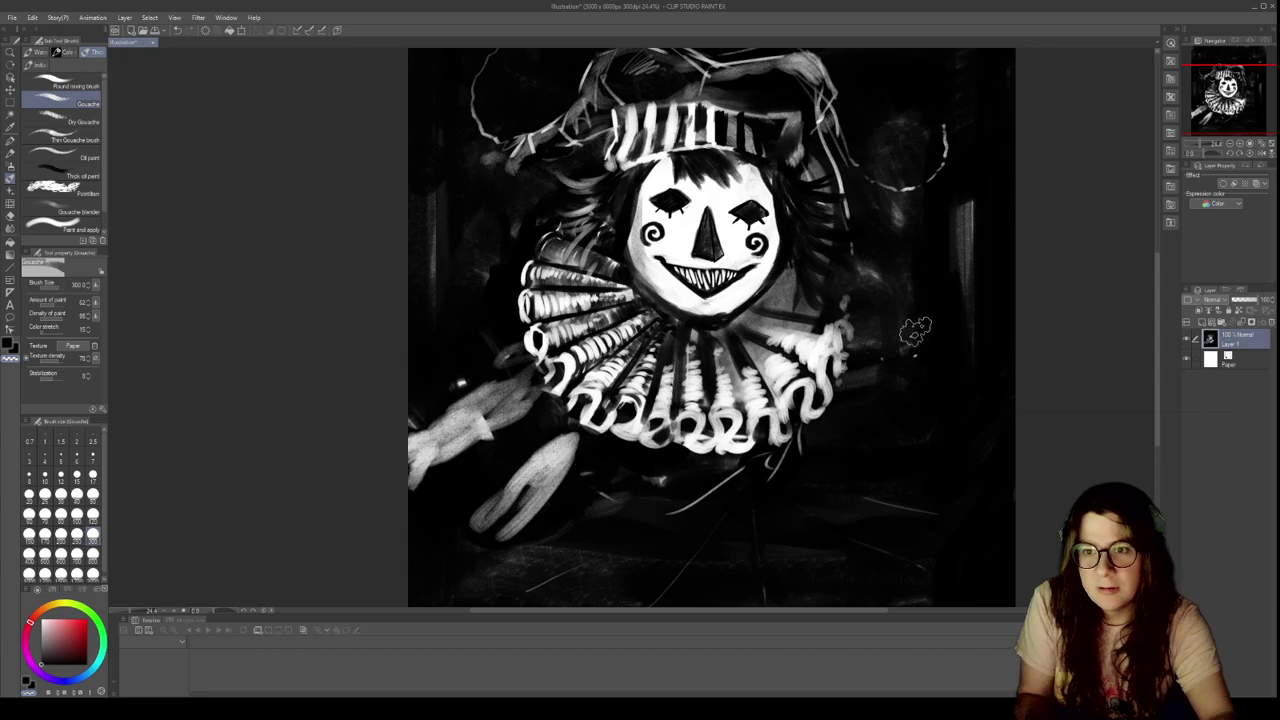
Paint the upper part of a straight, slightly slanted white pole beside the clown's hat and face at brush size 200
{"action": "mouse_move", "coordinate": [883, 318]}
{"action": "left_mouse_down"}
{"action": "mouse_move", "coordinate": [785, 466]}
{"action": "mouse_move", "coordinate": [750, 400]}
{"action": "mouse_move", "coordinate": [831, 295]}
{"action": "left_mouse_up"}
{"action": "left_click_drag", "start_coordinate": [838, 339], "coordinate": [804, 436]}
{"action": "left_click_drag", "start_coordinate": [768, 188], "coordinate": [734, 258]}
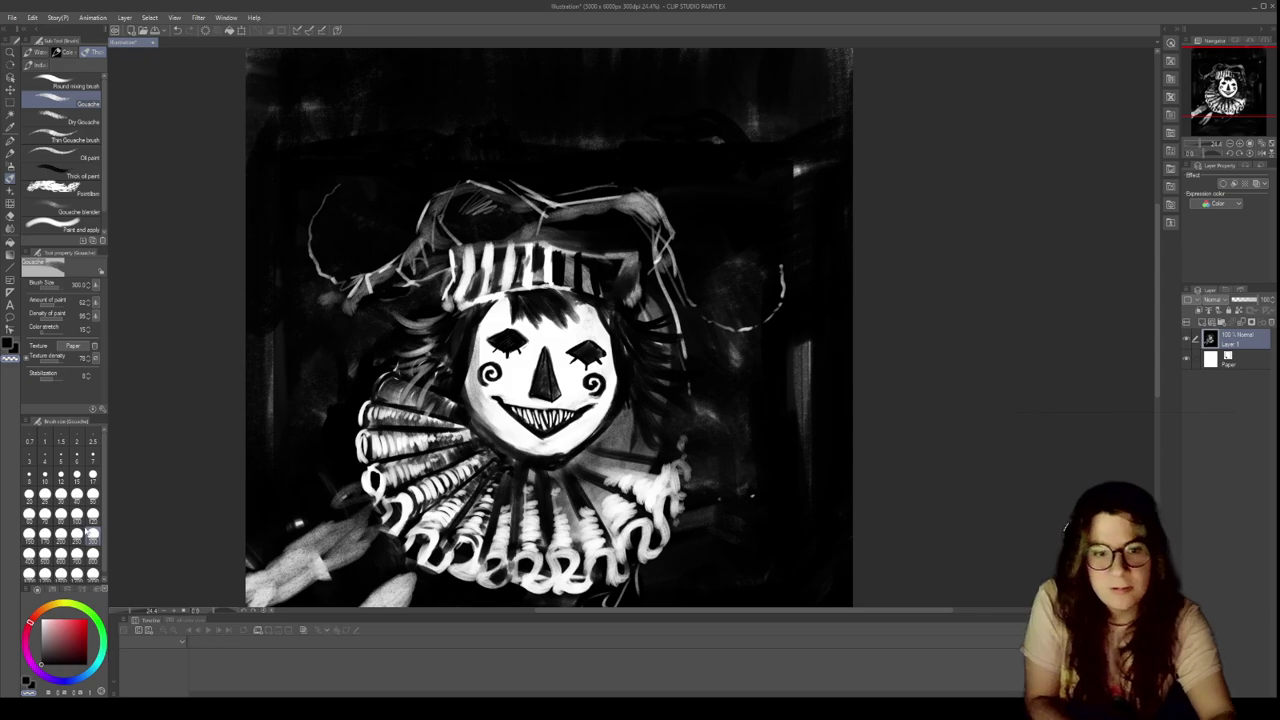
{"action": "left_click", "coordinate": [77, 514]}
{"action": "left_click", "coordinate": [61, 535]}
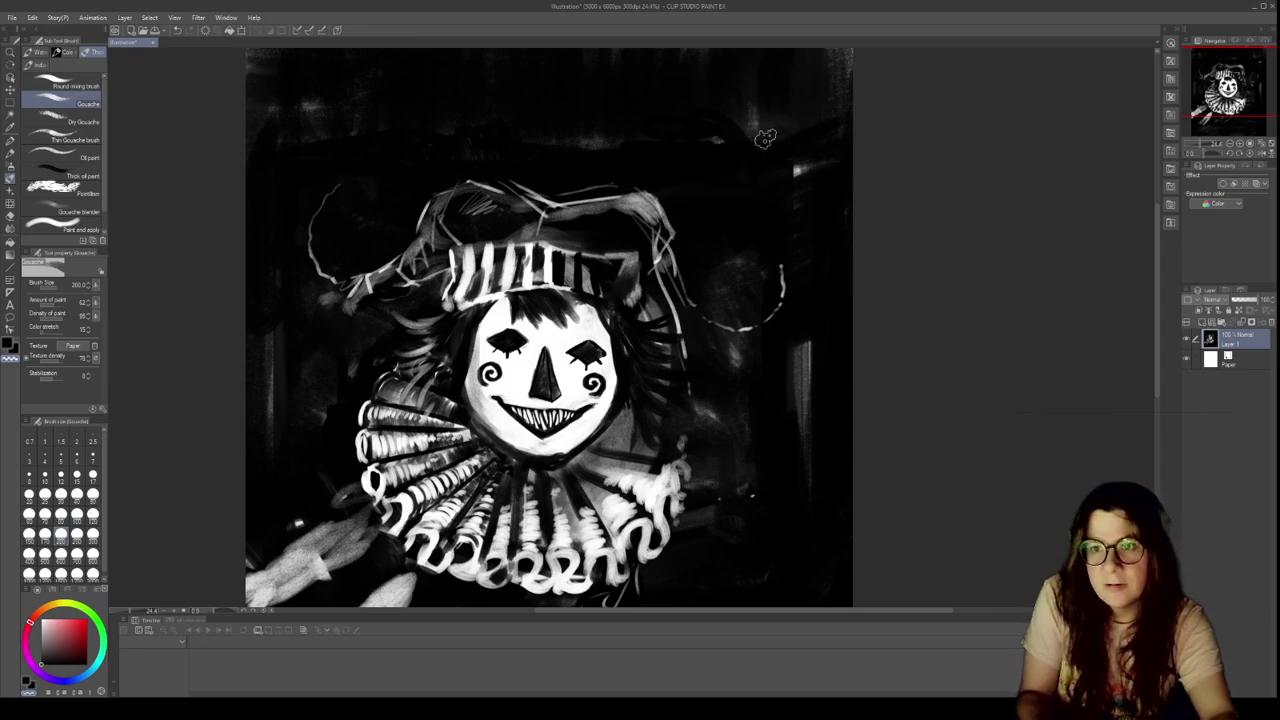
{"action": "left_click_drag", "start_coordinate": [754, 180], "coordinate": [741, 272]}
{"action": "left_click_drag", "start_coordinate": [750, 224], "coordinate": [735, 336]}
{"action": "left_click_drag", "start_coordinate": [746, 259], "coordinate": [727, 395]}
{"action": "left_click_drag", "start_coordinate": [743, 301], "coordinate": [722, 406]}
{"action": "left_click_drag", "start_coordinate": [737, 451], "coordinate": [751, 403]}
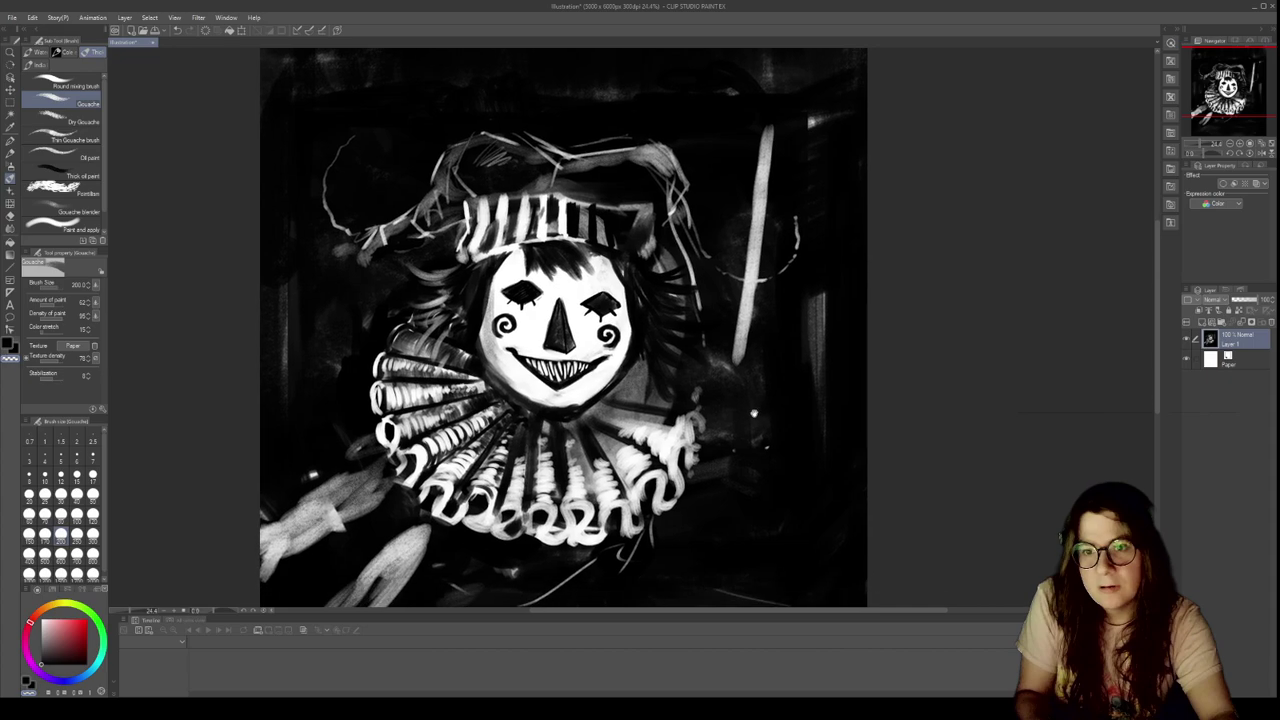
Extend the slanted white pole past the ruff down to the canvas's lower edge
{"action": "left_click_drag", "start_coordinate": [754, 264], "coordinate": [742, 397]}
{"action": "left_click_drag", "start_coordinate": [750, 303], "coordinate": [730, 424]}
{"action": "left_click_drag", "start_coordinate": [739, 342], "coordinate": [720, 446]}
{"action": "left_click_drag", "start_coordinate": [719, 505], "coordinate": [735, 417]}
{"action": "left_click_drag", "start_coordinate": [750, 326], "coordinate": [712, 487]}
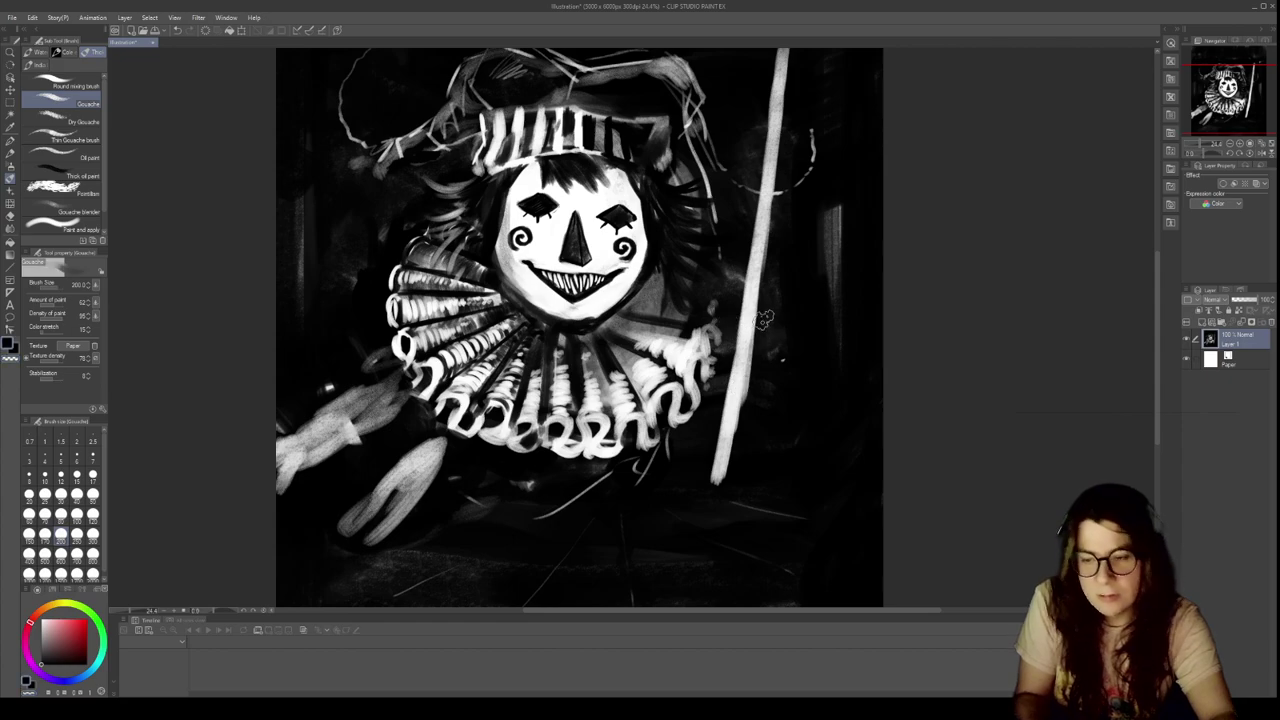
{"action": "mouse_move", "coordinate": [725, 486]}
{"action": "left_mouse_down"}
{"action": "mouse_move", "coordinate": [744, 396]}
{"action": "mouse_move", "coordinate": [709, 538]}
{"action": "left_mouse_up"}
{"action": "left_click_drag", "start_coordinate": [731, 438], "coordinate": [711, 547]}
{"action": "left_click_drag", "start_coordinate": [775, 385], "coordinate": [721, 525]}
Inspect the pole's upper end and the overall composition of the painting
{"action": "scroll", "coordinate": [740, 485], "scroll_direction": "down", "scroll_amount": 3}
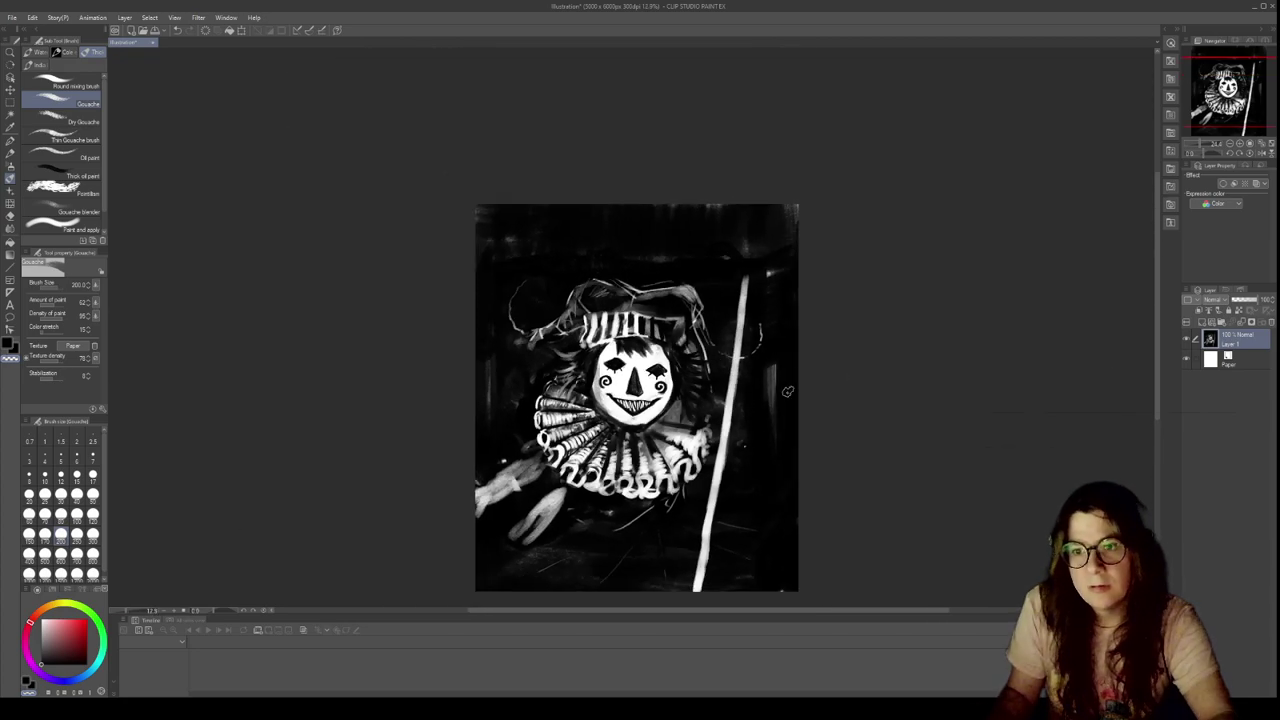
{"action": "scroll", "coordinate": [745, 345], "scroll_direction": "up", "scroll_amount": 4}
{"action": "scroll", "coordinate": [743, 346], "scroll_direction": "up", "scroll_amount": 1}
{"action": "left_click_drag", "start_coordinate": [777, 310], "coordinate": [801, 95]}
{"action": "mouse_move", "coordinate": [798, 208]}
{"action": "left_mouse_down"}
{"action": "mouse_move", "coordinate": [804, 446]}
{"action": "mouse_move", "coordinate": [790, 516]}
{"action": "left_mouse_up"}
{"action": "left_click_drag", "start_coordinate": [702, 174], "coordinate": [672, 325]}
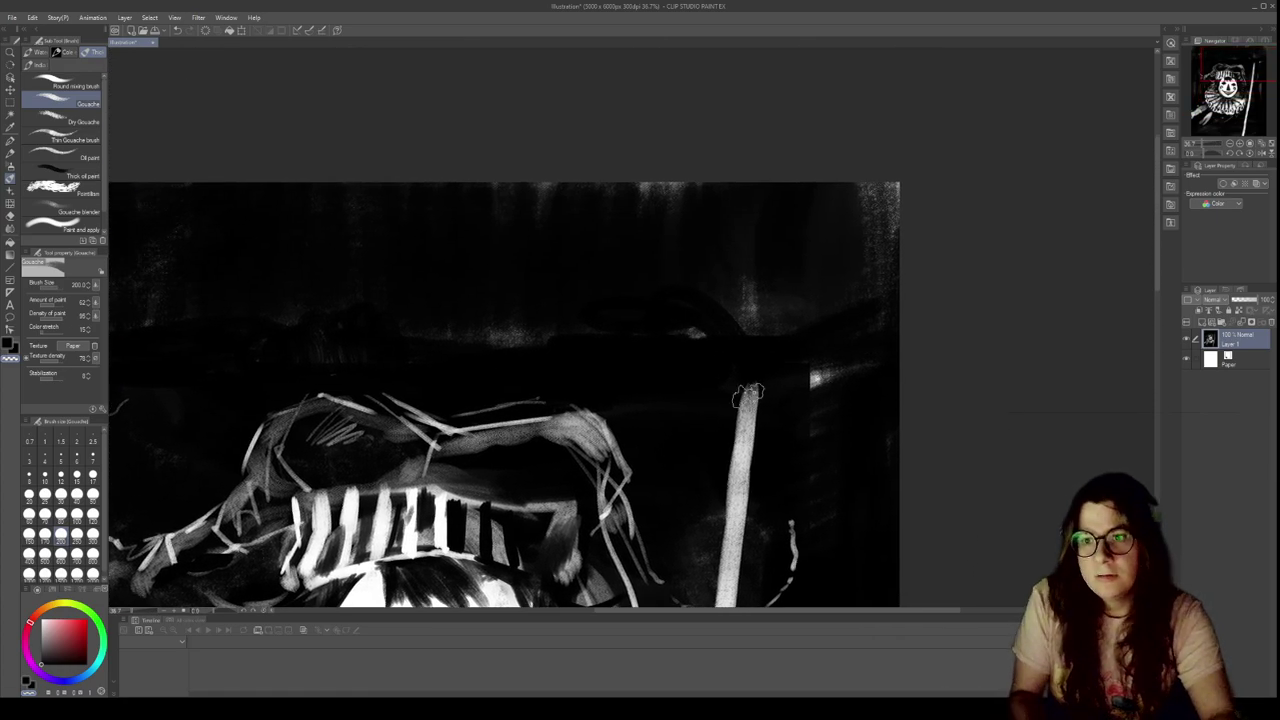
{"action": "scroll", "coordinate": [720, 470], "scroll_direction": "down", "scroll_amount": 6}
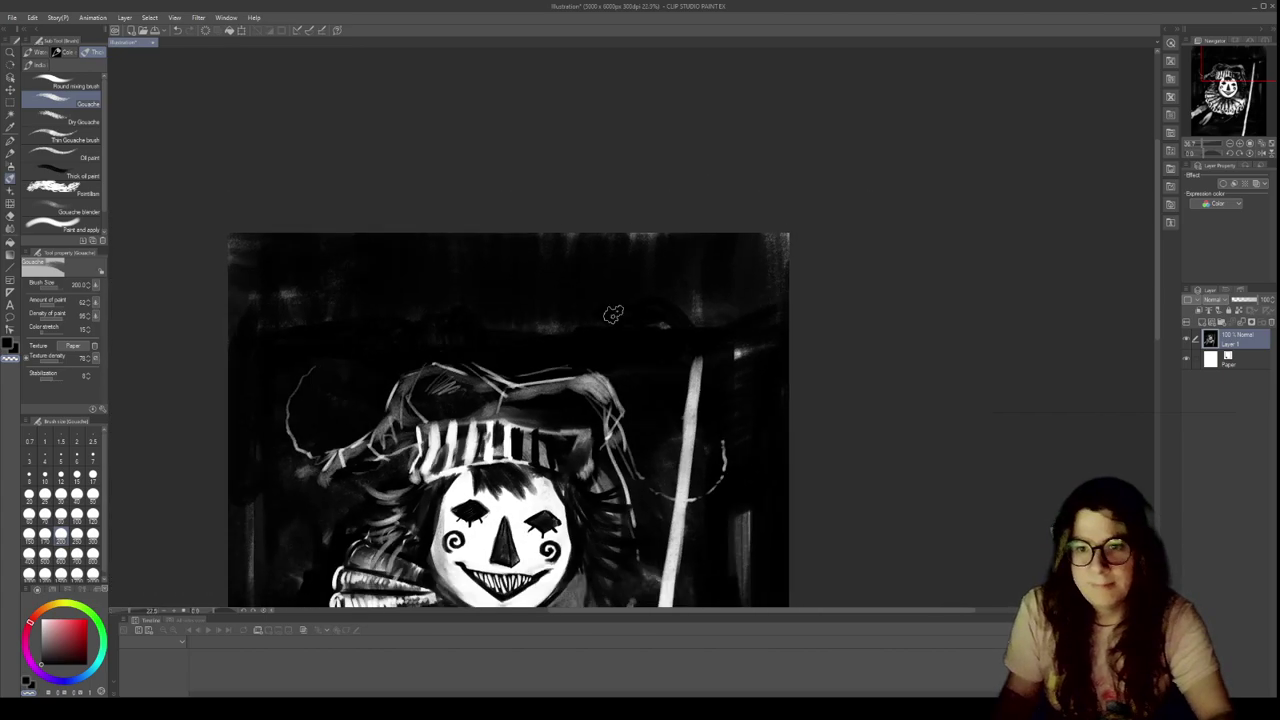
{"action": "scroll", "coordinate": [685, 402], "scroll_direction": "up", "scroll_amount": 2}
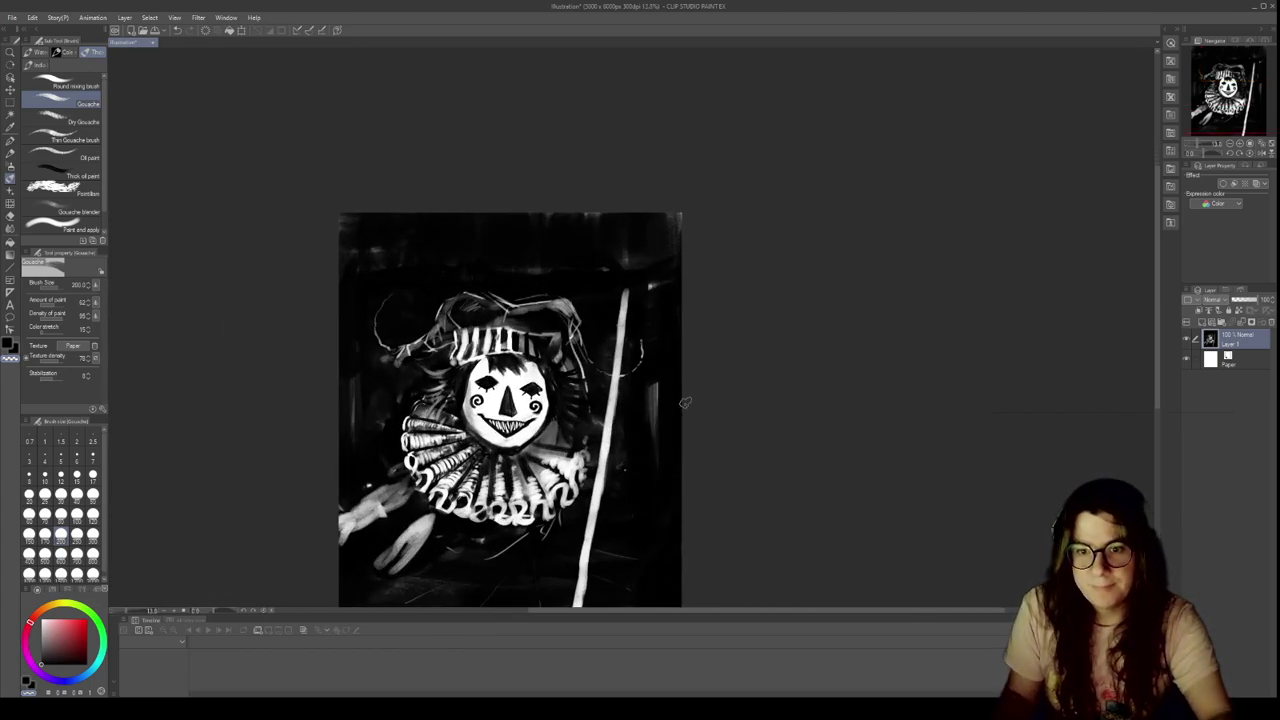
Paint a bent white arm from beneath the ruff across to the pole, ending in a solid fist gripping it
{"action": "left_click_drag", "start_coordinate": [594, 485], "coordinate": [699, 320]}
{"action": "scroll", "coordinate": [621, 449], "scroll_direction": "up", "scroll_amount": 3}
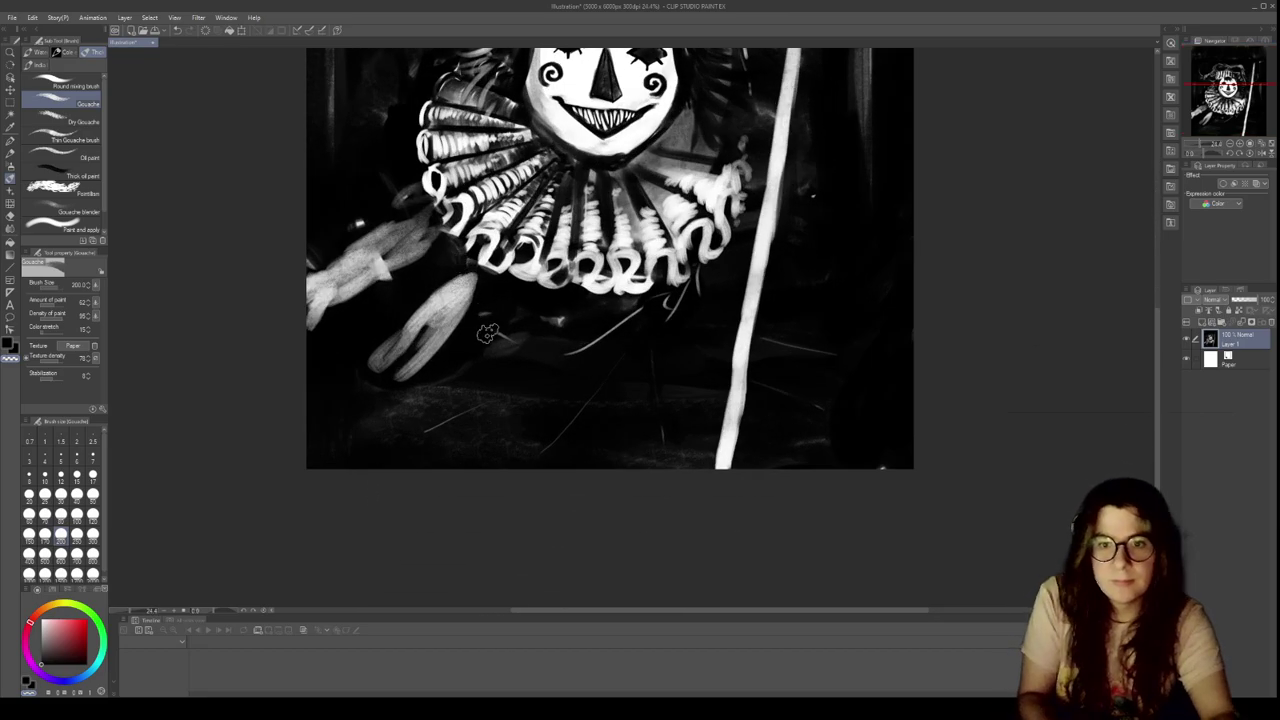
{"action": "mouse_move", "coordinate": [458, 262]}
{"action": "left_mouse_down"}
{"action": "mouse_move", "coordinate": [460, 352]}
{"action": "mouse_move", "coordinate": [481, 404]}
{"action": "mouse_move", "coordinate": [468, 380]}
{"action": "mouse_move", "coordinate": [456, 262]}
{"action": "mouse_move", "coordinate": [496, 412]}
{"action": "mouse_move", "coordinate": [490, 397]}
{"action": "mouse_move", "coordinate": [518, 378]}
{"action": "mouse_move", "coordinate": [494, 380]}
{"action": "mouse_move", "coordinate": [488, 428]}
{"action": "mouse_move", "coordinate": [528, 398]}
{"action": "mouse_move", "coordinate": [552, 405]}
{"action": "mouse_move", "coordinate": [697, 370]}
{"action": "left_mouse_up"}
{"action": "left_click_drag", "start_coordinate": [507, 434], "coordinate": [636, 418]}
{"action": "mouse_move", "coordinate": [524, 390]}
{"action": "left_mouse_down"}
{"action": "mouse_move", "coordinate": [606, 403]}
{"action": "mouse_move", "coordinate": [615, 420]}
{"action": "mouse_move", "coordinate": [652, 385]}
{"action": "left_mouse_up"}
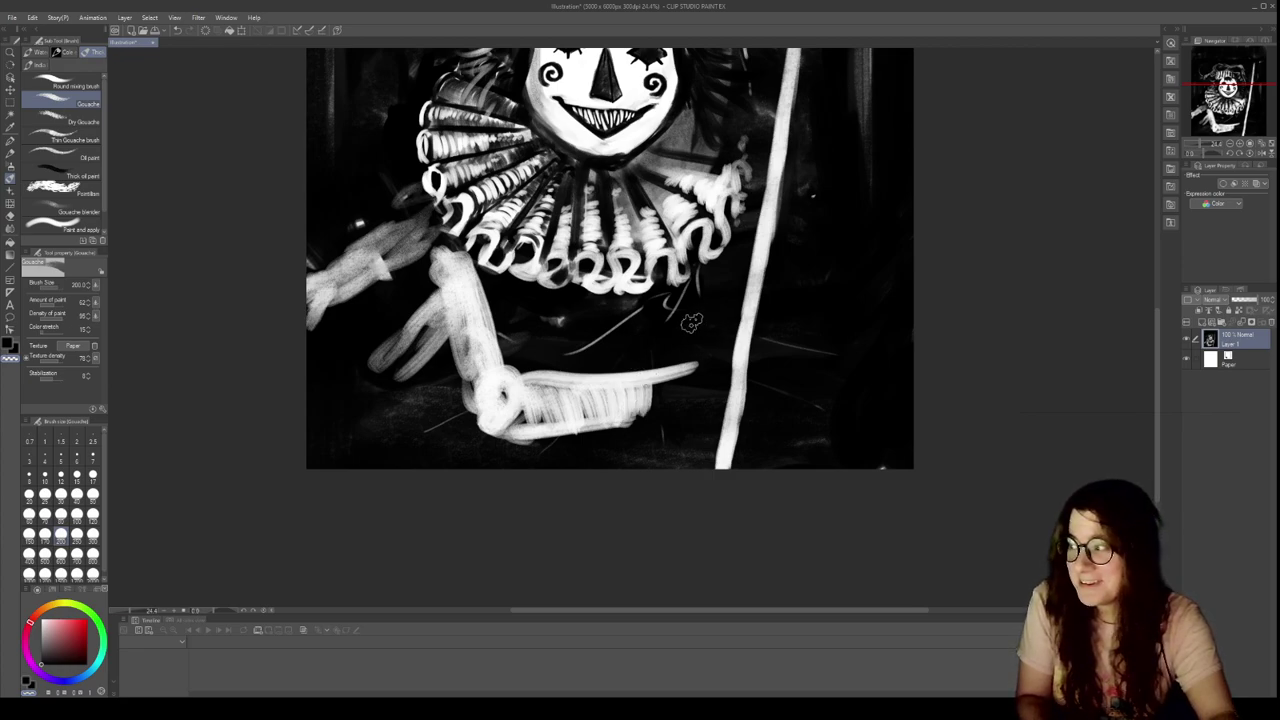
{"action": "mouse_move", "coordinate": [645, 418]}
{"action": "left_mouse_down"}
{"action": "mouse_move", "coordinate": [692, 378]}
{"action": "mouse_move", "coordinate": [712, 386]}
{"action": "mouse_move", "coordinate": [698, 350]}
{"action": "mouse_move", "coordinate": [722, 352]}
{"action": "mouse_move", "coordinate": [727, 376]}
{"action": "mouse_move", "coordinate": [700, 408]}
{"action": "mouse_move", "coordinate": [740, 410]}
{"action": "mouse_move", "coordinate": [756, 382]}
{"action": "mouse_move", "coordinate": [752, 405]}
{"action": "mouse_move", "coordinate": [740, 368]}
{"action": "left_mouse_up"}
{"action": "scroll", "coordinate": [709, 316], "scroll_direction": "up", "scroll_amount": 1}
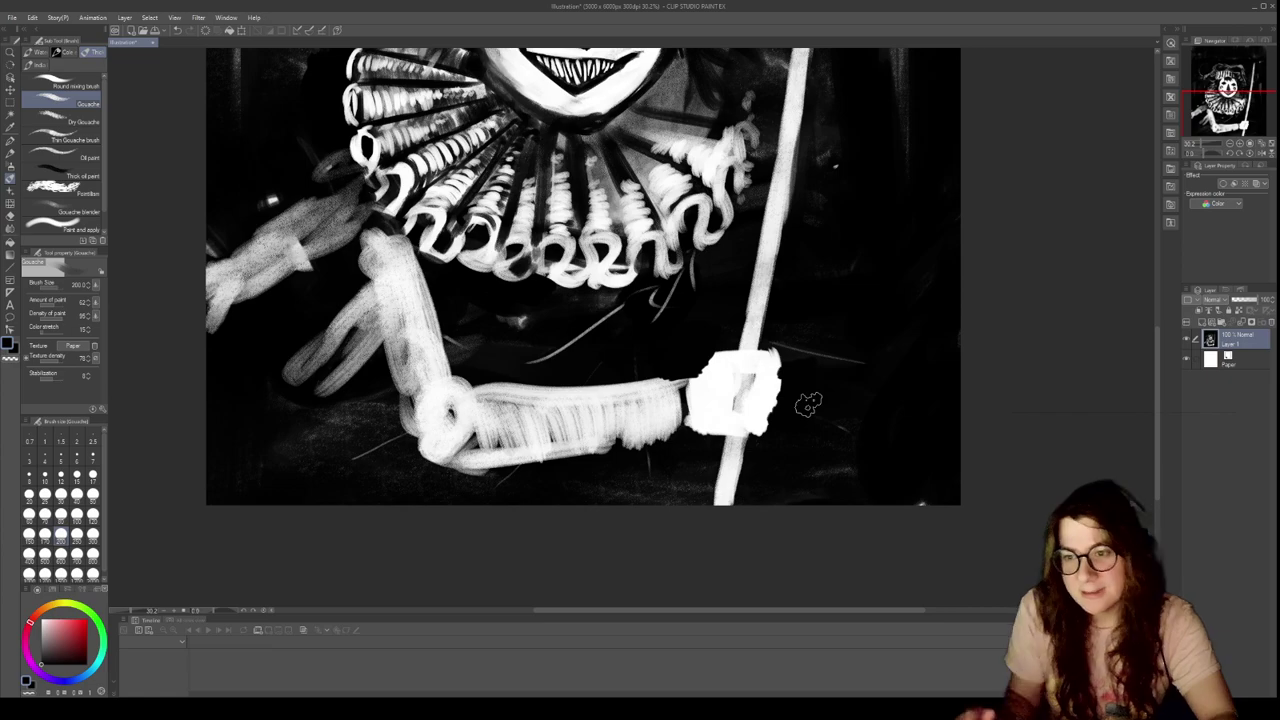
Rework the two grey forms beside the arm into long white bent limbs running off the canvas's left and lower edges
{"action": "scroll", "coordinate": [808, 405], "scroll_direction": "down", "scroll_amount": 5}
{"action": "scroll", "coordinate": [727, 240], "scroll_direction": "up", "scroll_amount": 4}
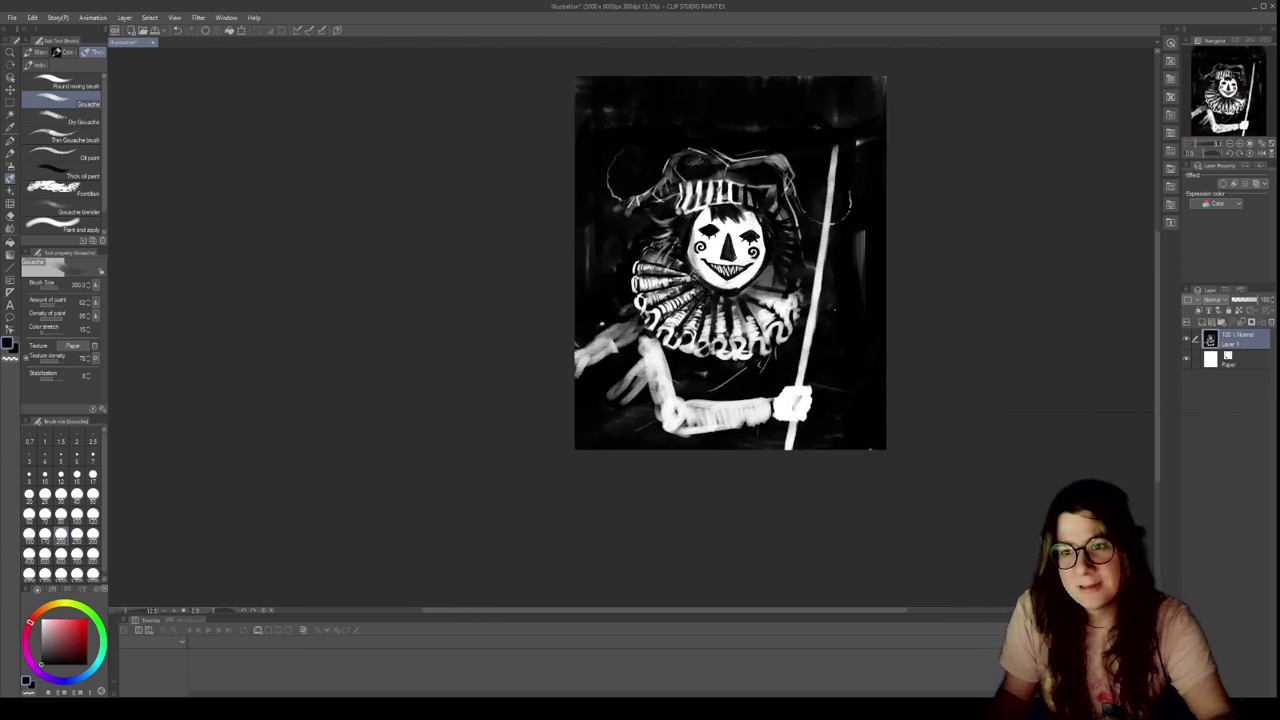
{"action": "mouse_move", "coordinate": [540, 315]}
{"action": "left_mouse_down"}
{"action": "mouse_move", "coordinate": [600, 310]}
{"action": "mouse_move", "coordinate": [545, 330]}
{"action": "mouse_move", "coordinate": [600, 308]}
{"action": "mouse_move", "coordinate": [520, 336]}
{"action": "mouse_move", "coordinate": [538, 378]}
{"action": "mouse_move", "coordinate": [620, 352]}
{"action": "mouse_move", "coordinate": [628, 316]}
{"action": "mouse_move", "coordinate": [578, 350]}
{"action": "mouse_move", "coordinate": [517, 338]}
{"action": "mouse_move", "coordinate": [481, 396]}
{"action": "left_mouse_up"}
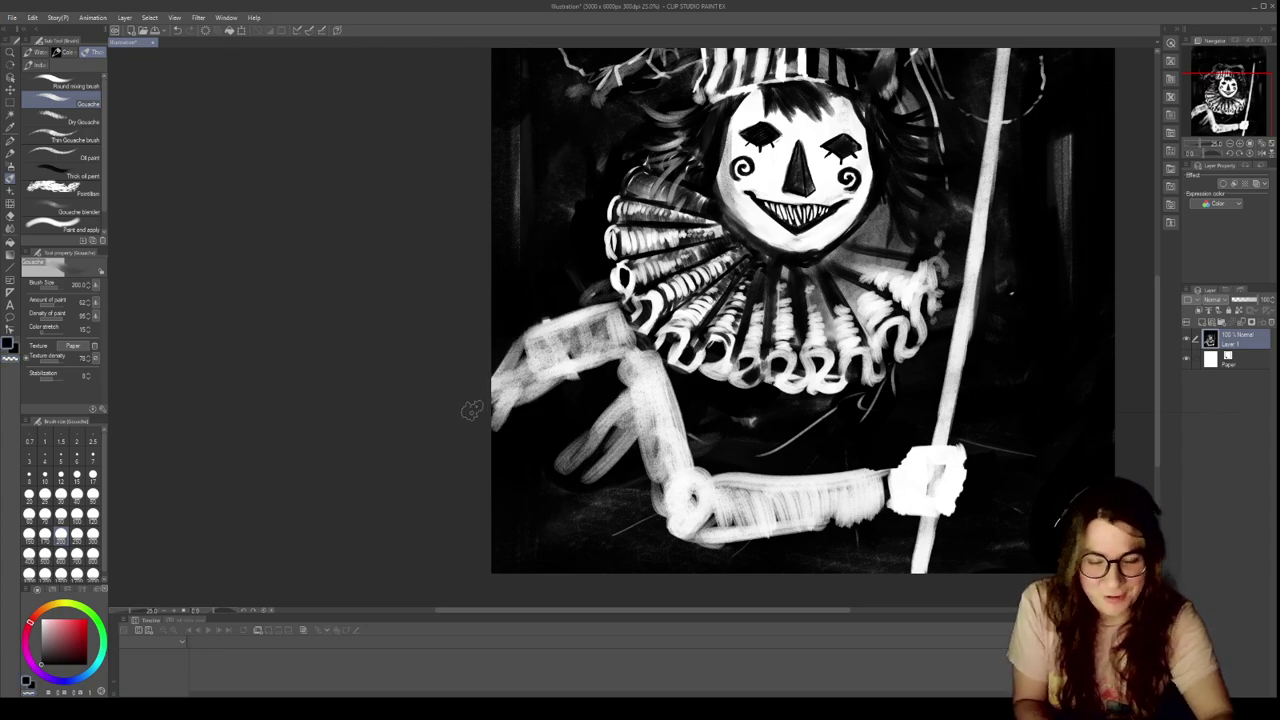
{"action": "mouse_move", "coordinate": [530, 402]}
{"action": "left_mouse_down"}
{"action": "mouse_move", "coordinate": [499, 406]}
{"action": "mouse_move", "coordinate": [517, 367]}
{"action": "mouse_move", "coordinate": [547, 369]}
{"action": "mouse_move", "coordinate": [590, 424]}
{"action": "mouse_move", "coordinate": [574, 447]}
{"action": "left_mouse_up"}
{"action": "left_click_drag", "start_coordinate": [602, 392], "coordinate": [575, 450]}
{"action": "mouse_move", "coordinate": [666, 372]}
{"action": "left_mouse_down"}
{"action": "mouse_move", "coordinate": [690, 450]}
{"action": "mouse_move", "coordinate": [680, 376]}
{"action": "mouse_move", "coordinate": [699, 476]}
{"action": "left_mouse_up"}
{"action": "mouse_move", "coordinate": [615, 395]}
{"action": "left_mouse_down"}
{"action": "mouse_move", "coordinate": [603, 455]}
{"action": "mouse_move", "coordinate": [551, 482]}
{"action": "mouse_move", "coordinate": [568, 443]}
{"action": "mouse_move", "coordinate": [552, 501]}
{"action": "mouse_move", "coordinate": [541, 498]}
{"action": "mouse_move", "coordinate": [559, 538]}
{"action": "mouse_move", "coordinate": [538, 496]}
{"action": "mouse_move", "coordinate": [551, 573]}
{"action": "mouse_move", "coordinate": [538, 558]}
{"action": "mouse_move", "coordinate": [569, 559]}
{"action": "mouse_move", "coordinate": [549, 531]}
{"action": "mouse_move", "coordinate": [567, 500]}
{"action": "mouse_move", "coordinate": [577, 567]}
{"action": "mouse_move", "coordinate": [578, 507]}
{"action": "mouse_move", "coordinate": [598, 583]}
{"action": "left_mouse_up"}
Paint a second white fist gripping the pole's upper part beside the hat
{"action": "key", "text": "ctrl+0"}
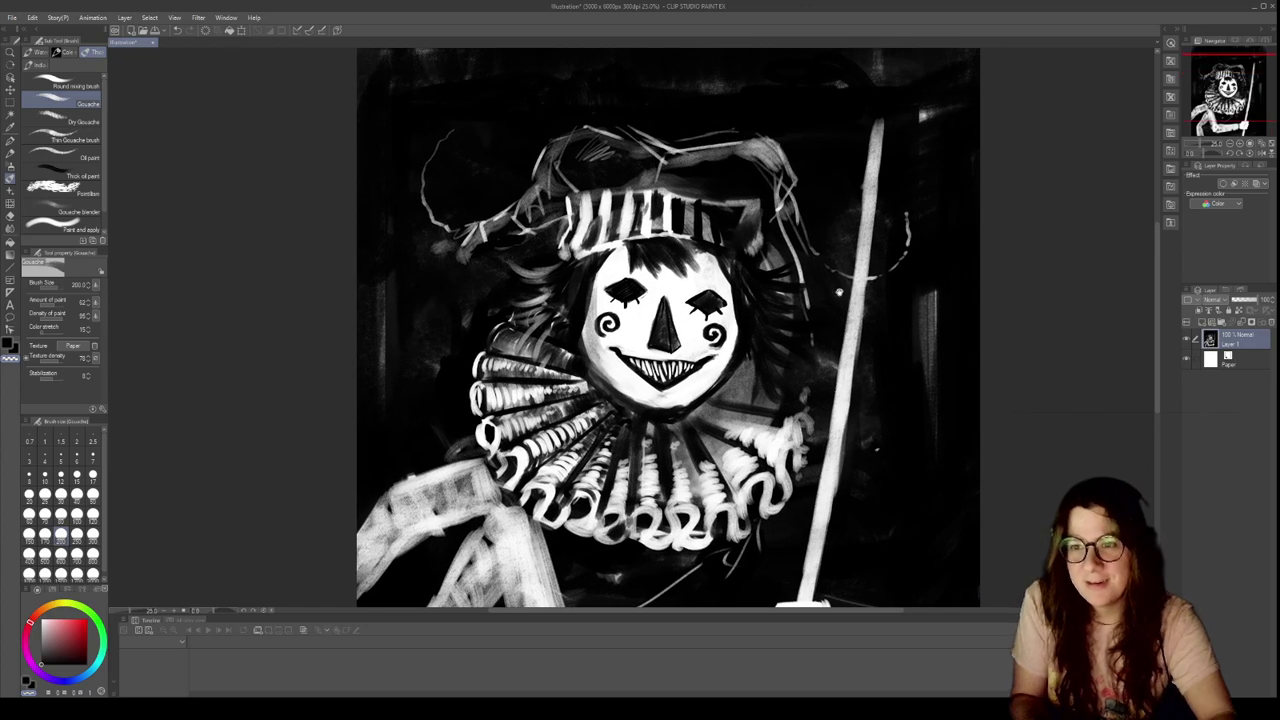
{"action": "mouse_move", "coordinate": [862, 248]}
{"action": "left_mouse_down"}
{"action": "mouse_move", "coordinate": [860, 268]}
{"action": "mouse_move", "coordinate": [878, 255]}
{"action": "mouse_move", "coordinate": [856, 295]}
{"action": "left_mouse_up"}
{"action": "left_click_drag", "start_coordinate": [899, 488], "coordinate": [927, 350]}
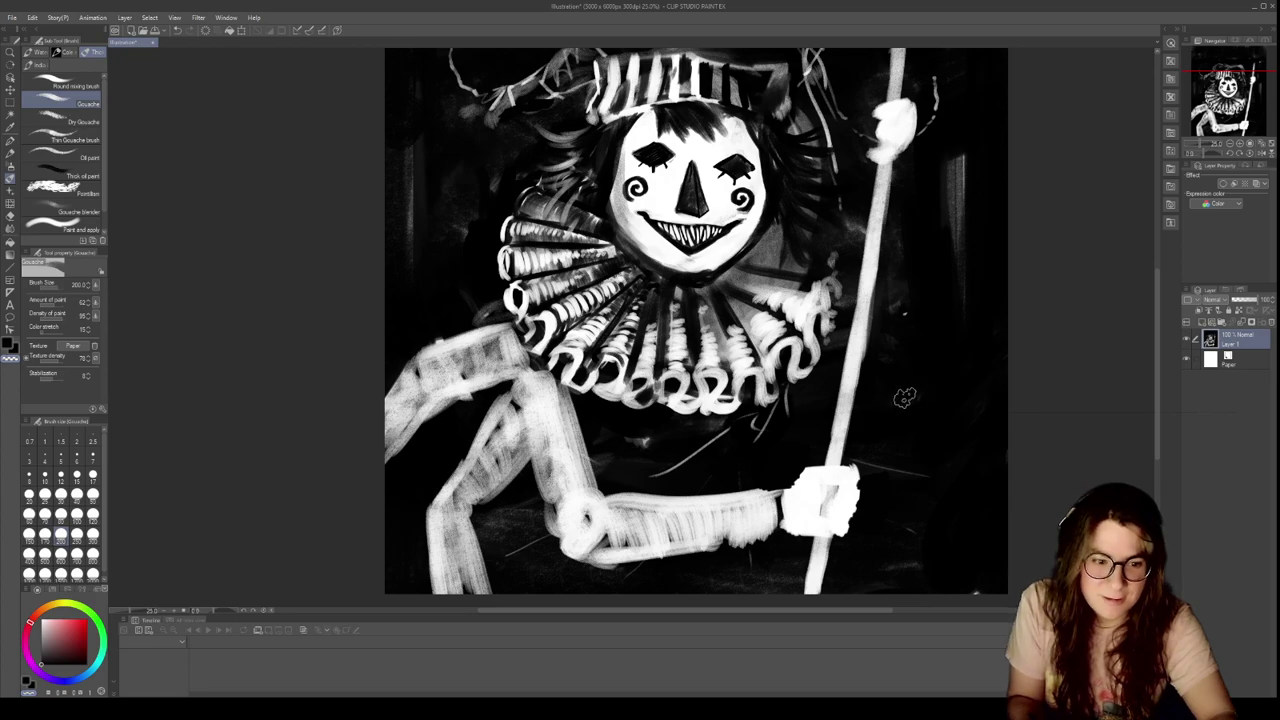
Paint a flared white broom head with long bristle strokes from the pole's upper end to the canvas's top edge
{"action": "left_click_drag", "start_coordinate": [987, 225], "coordinate": [900, 366]}
{"action": "left_click_drag", "start_coordinate": [933, 252], "coordinate": [851, 389]}
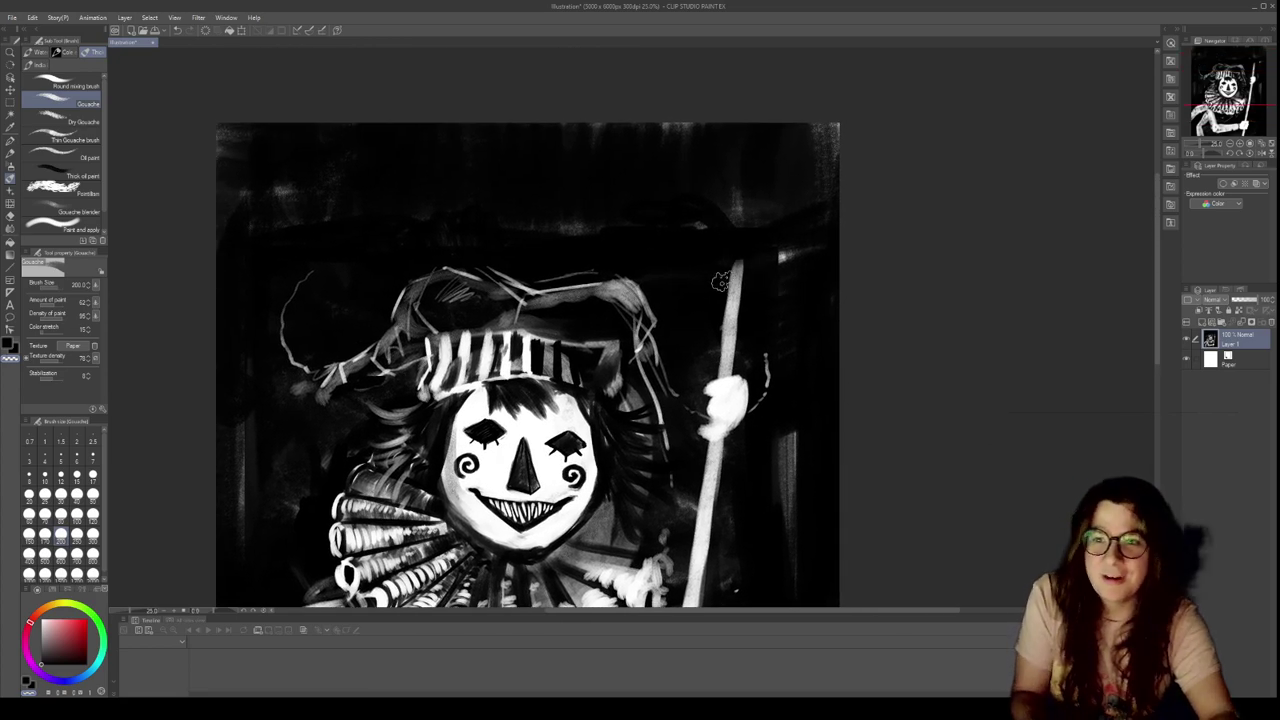
{"action": "mouse_move", "coordinate": [731, 300]}
{"action": "left_mouse_down"}
{"action": "mouse_move", "coordinate": [712, 285]}
{"action": "mouse_move", "coordinate": [716, 132]}
{"action": "mouse_move", "coordinate": [724, 288]}
{"action": "left_mouse_up"}
{"action": "left_click_drag", "start_coordinate": [735, 132], "coordinate": [740, 290]}
{"action": "left_click_drag", "start_coordinate": [796, 129], "coordinate": [745, 286]}
{"action": "left_click_drag", "start_coordinate": [811, 151], "coordinate": [752, 284]}
{"action": "mouse_move", "coordinate": [818, 178]}
{"action": "left_mouse_down"}
{"action": "mouse_move", "coordinate": [738, 314]}
{"action": "mouse_move", "coordinate": [752, 290]}
{"action": "mouse_move", "coordinate": [706, 302]}
{"action": "mouse_move", "coordinate": [693, 282]}
{"action": "mouse_move", "coordinate": [700, 306]}
{"action": "mouse_move", "coordinate": [680, 266]}
{"action": "mouse_move", "coordinate": [703, 320]}
{"action": "left_mouse_up"}
{"action": "left_click_drag", "start_coordinate": [786, 288], "coordinate": [765, 300]}
{"action": "key", "text": "c"}
{"action": "mouse_move", "coordinate": [708, 268]}
{"action": "left_mouse_down"}
{"action": "mouse_move", "coordinate": [695, 140]}
{"action": "mouse_move", "coordinate": [703, 182]}
{"action": "mouse_move", "coordinate": [696, 145]}
{"action": "mouse_move", "coordinate": [716, 177]}
{"action": "mouse_move", "coordinate": [719, 121]}
{"action": "mouse_move", "coordinate": [725, 243]}
{"action": "mouse_move", "coordinate": [743, 110]}
{"action": "mouse_move", "coordinate": [735, 296]}
{"action": "mouse_move", "coordinate": [767, 102]}
{"action": "mouse_move", "coordinate": [746, 278]}
{"action": "mouse_move", "coordinate": [790, 108]}
{"action": "mouse_move", "coordinate": [752, 240]}
{"action": "mouse_move", "coordinate": [792, 106]}
{"action": "mouse_move", "coordinate": [783, 242]}
{"action": "mouse_move", "coordinate": [828, 110]}
{"action": "left_mouse_up"}
{"action": "scroll", "coordinate": [780, 200], "scroll_direction": "down", "scroll_amount": 4}
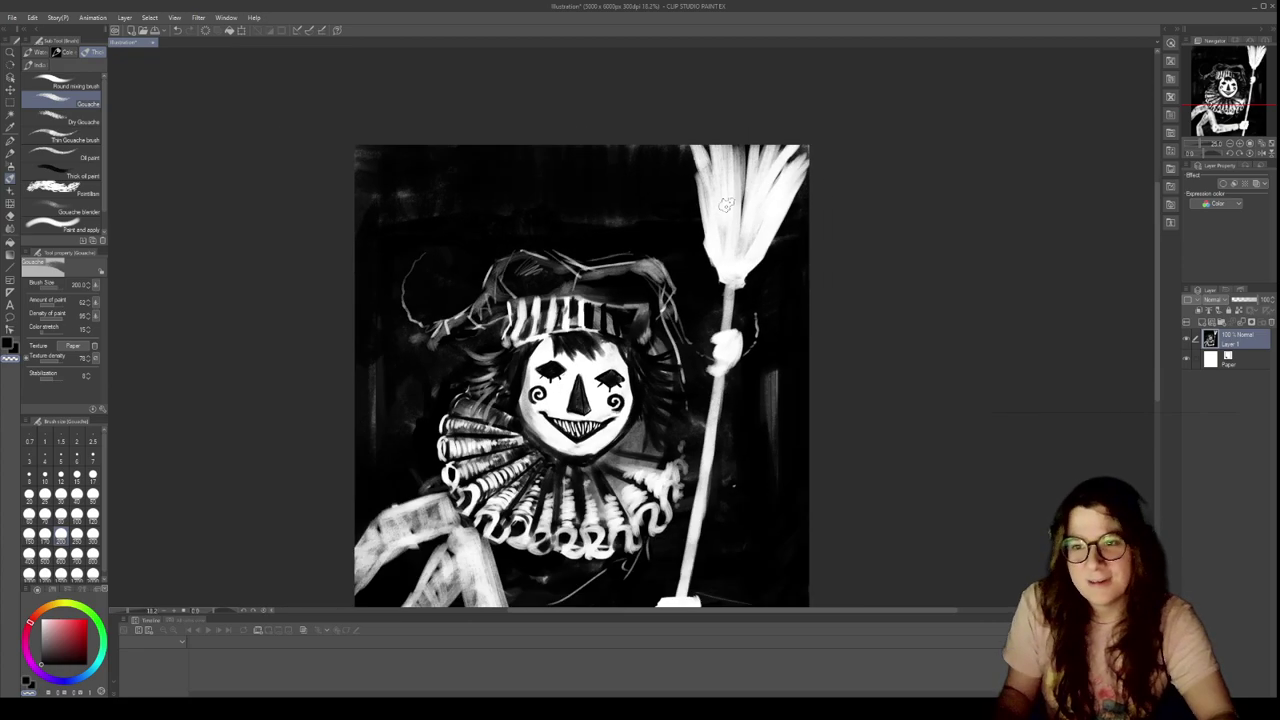
Paint a separate white hand with raised fingers to the right of the broom handle at brush size 120, with a faint stroke below
{"action": "scroll", "coordinate": [785, 205], "scroll_direction": "up", "scroll_amount": 3}
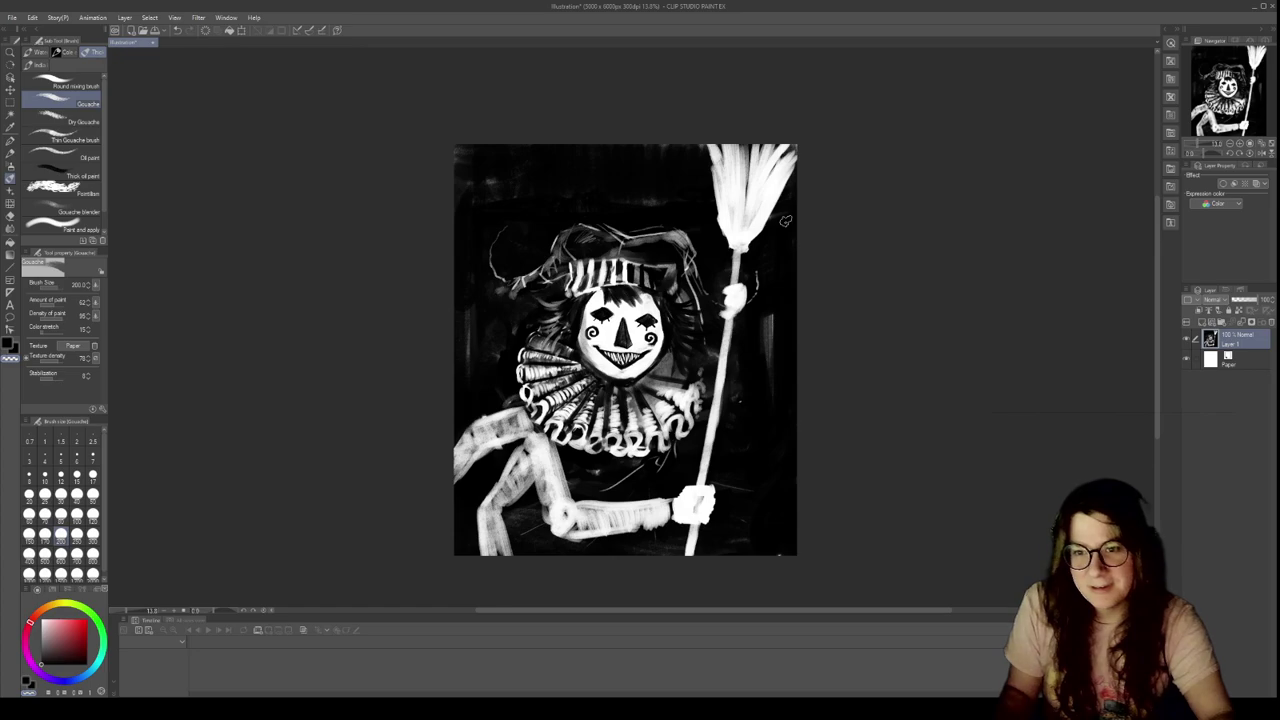
{"action": "scroll", "coordinate": [717, 379], "scroll_direction": "up", "scroll_amount": 3}
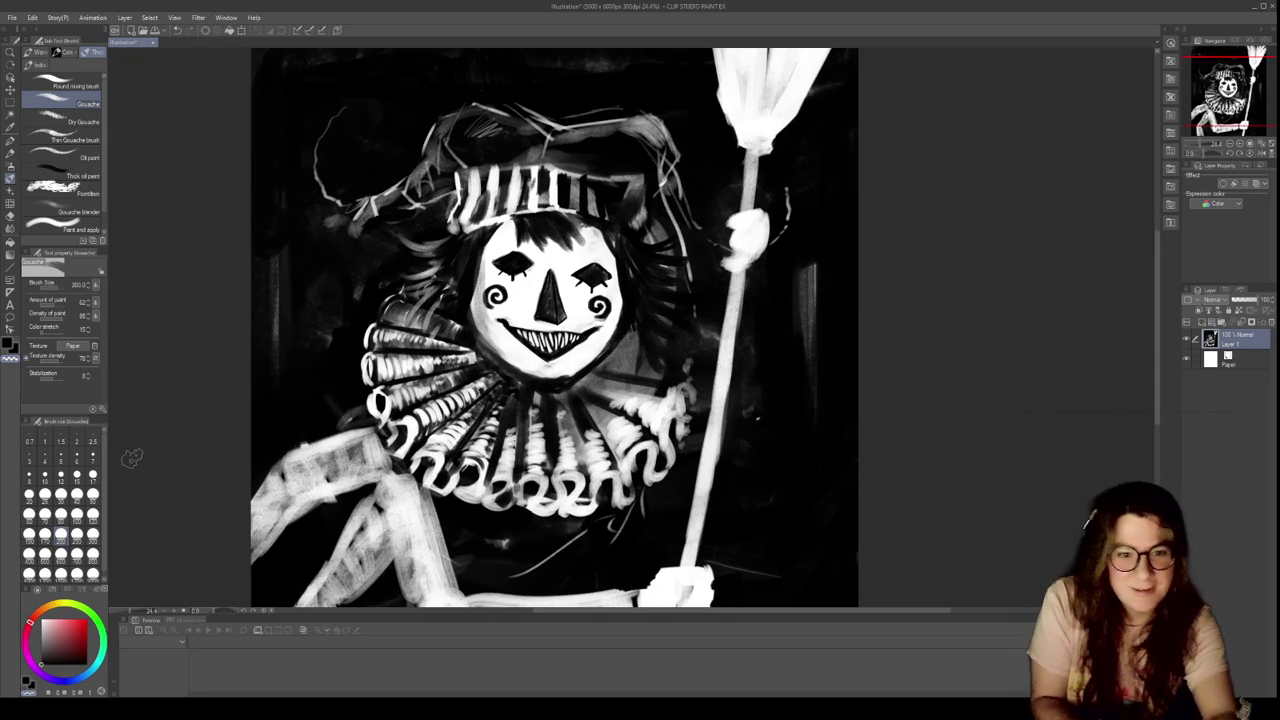
{"action": "left_click", "coordinate": [92, 536]}
{"action": "left_click_drag", "start_coordinate": [449, 529], "coordinate": [464, 400]}
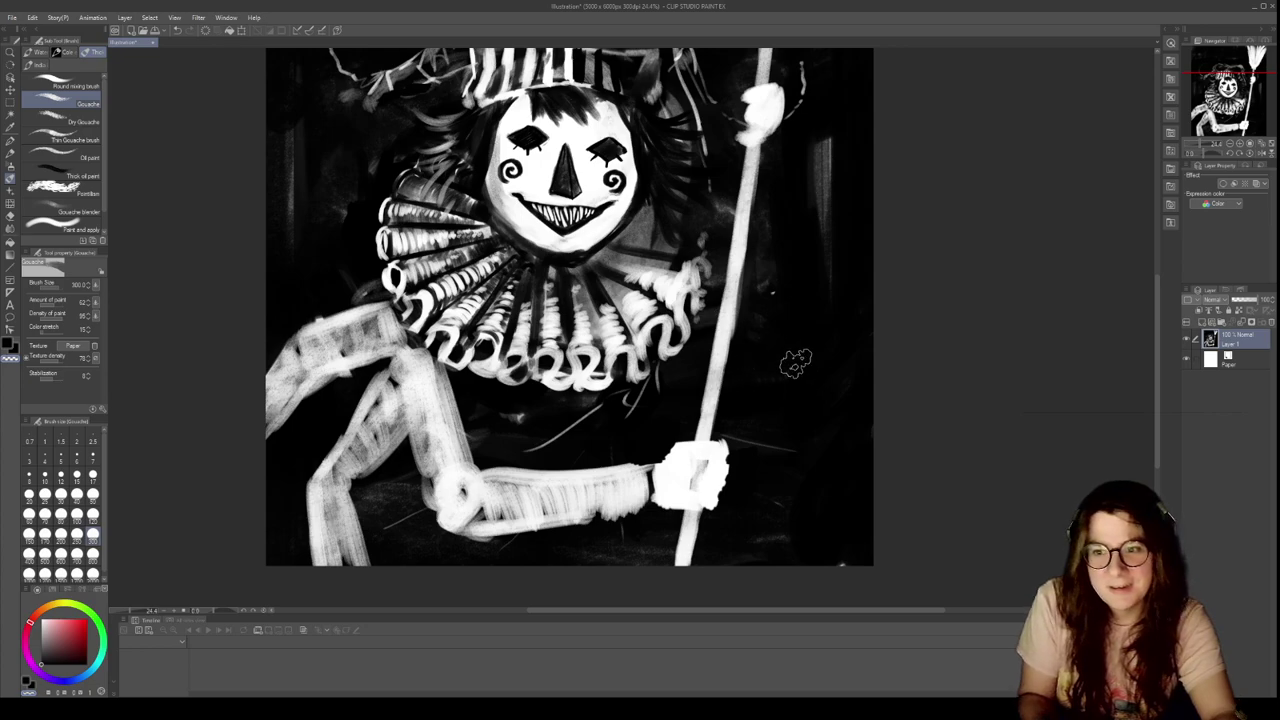
{"action": "left_click", "coordinate": [92, 514]}
{"action": "mouse_move", "coordinate": [778, 327]}
{"action": "left_mouse_down"}
{"action": "mouse_move", "coordinate": [811, 285]}
{"action": "mouse_move", "coordinate": [803, 311]}
{"action": "mouse_move", "coordinate": [811, 291]}
{"action": "mouse_move", "coordinate": [822, 297]}
{"action": "mouse_move", "coordinate": [819, 333]}
{"action": "left_mouse_up"}
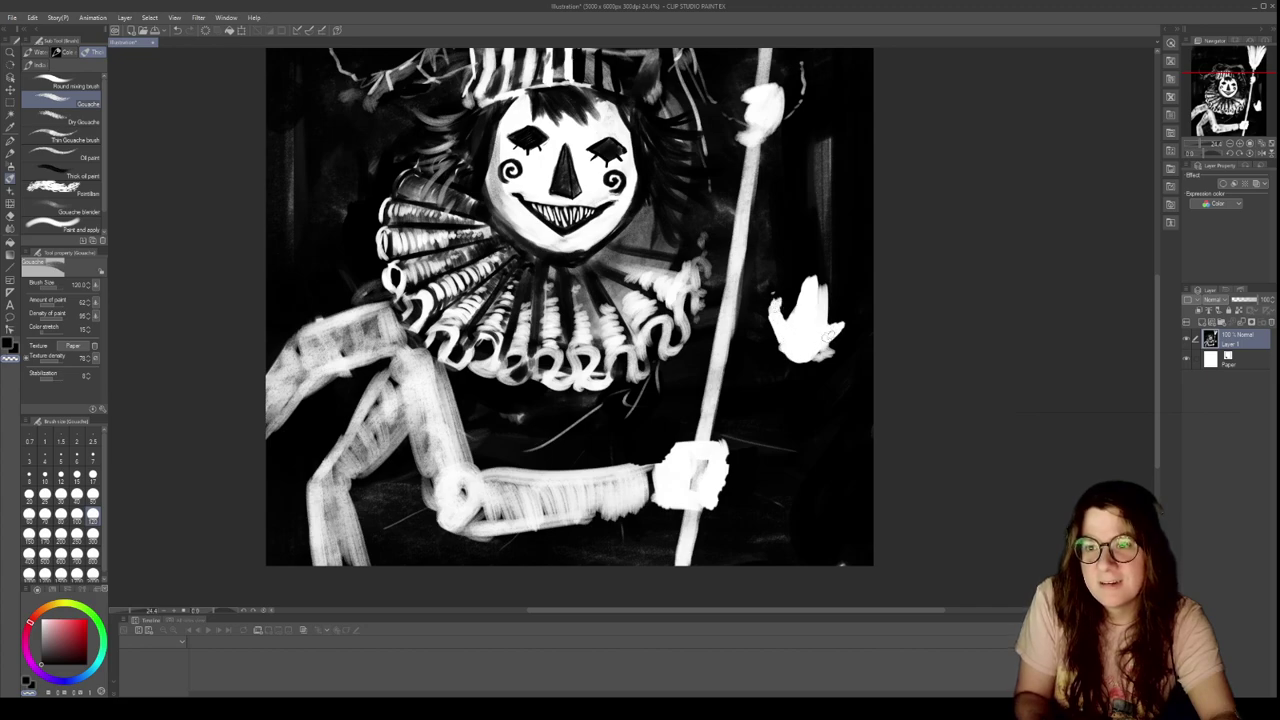
{"action": "left_click_drag", "start_coordinate": [817, 321], "coordinate": [832, 294]}
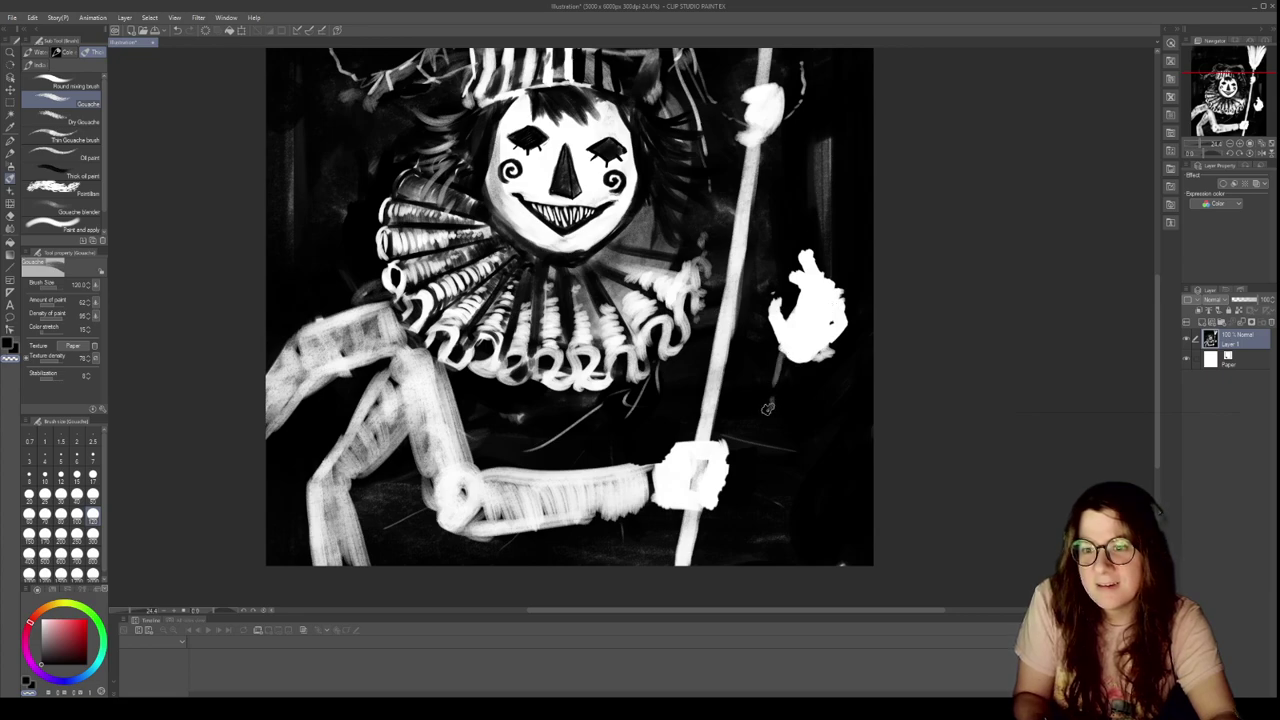
{"action": "left_click_drag", "start_coordinate": [796, 337], "coordinate": [763, 435]}
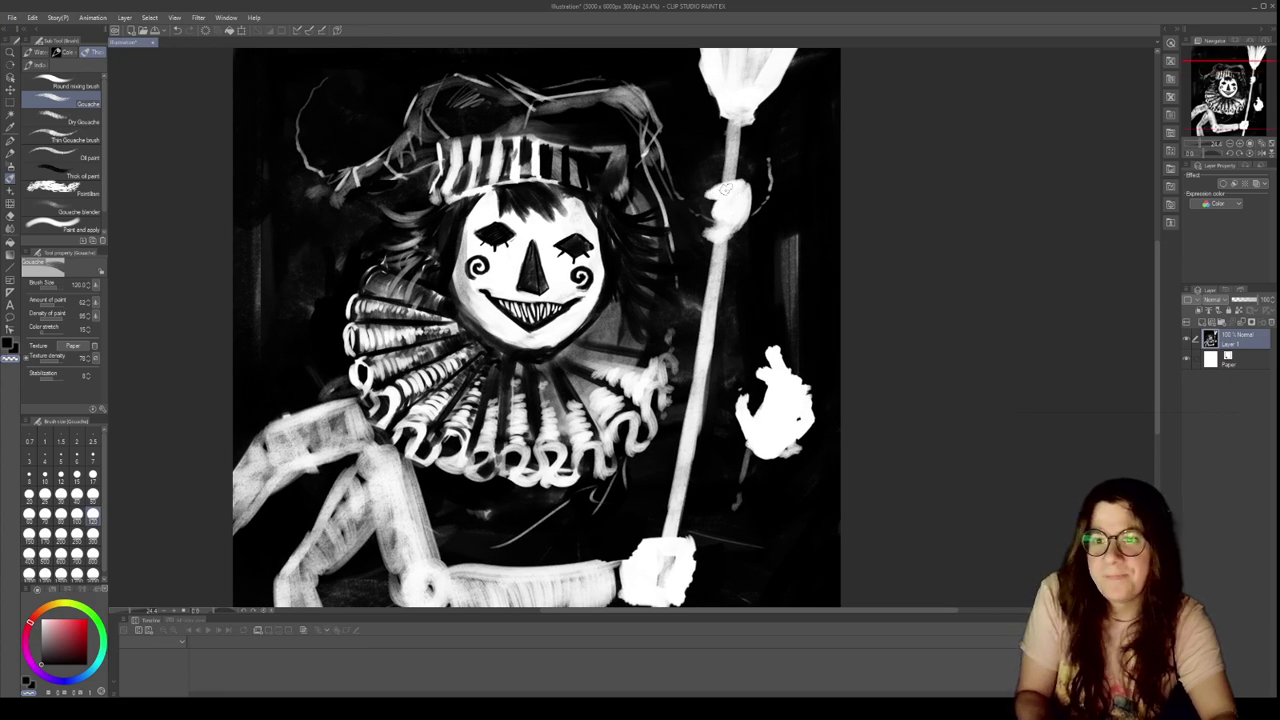
Scale the painting layer to 91% and place it low on the canvas, leaving white margins above and at both sides
{"action": "scroll", "coordinate": [700, 180], "scroll_direction": "down", "scroll_amount": 4}
{"action": "scroll", "coordinate": [665, 108], "scroll_direction": "up", "scroll_amount": 4}
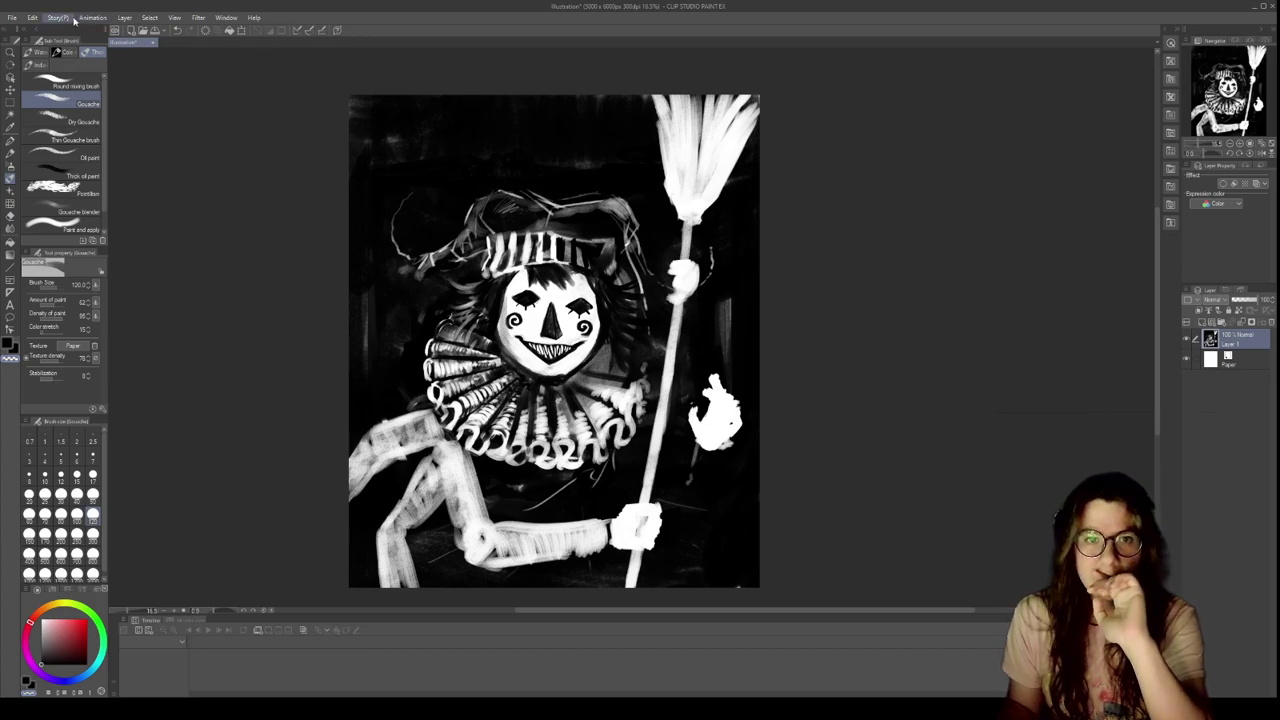
{"action": "left_click", "coordinate": [240, 32]}
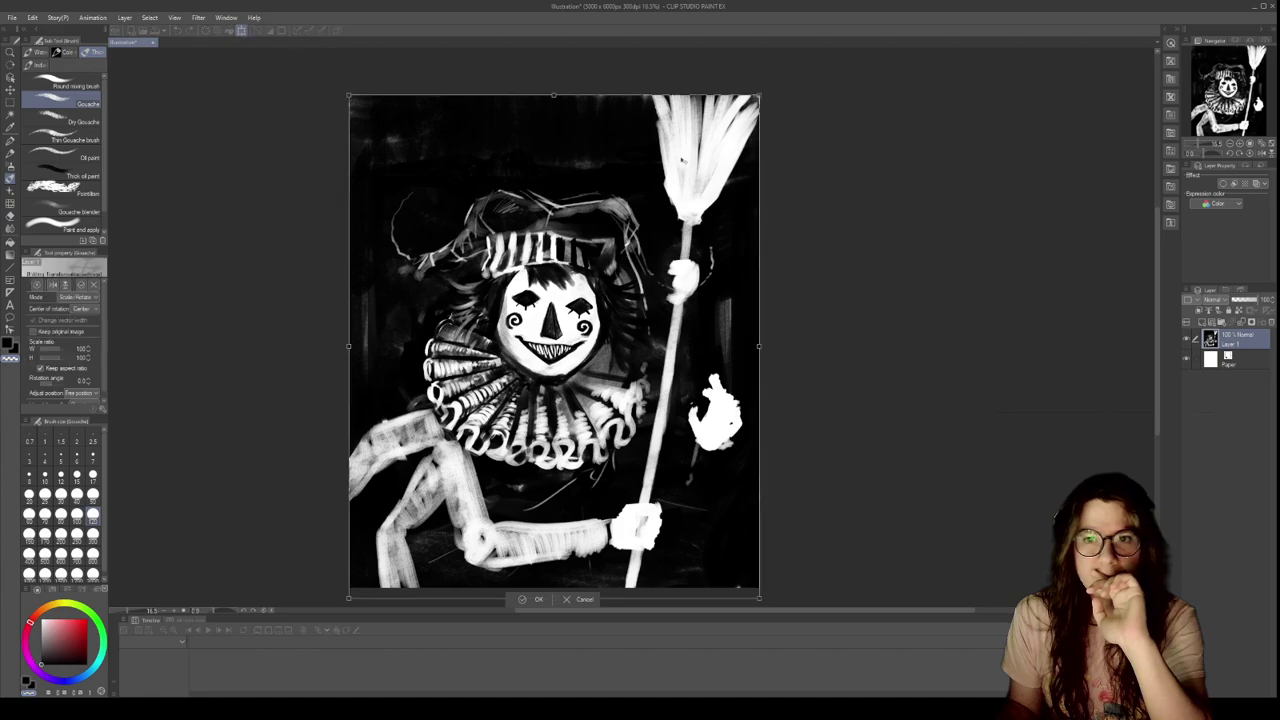
{"action": "left_click_drag", "start_coordinate": [760, 96], "coordinate": [702, 167]}
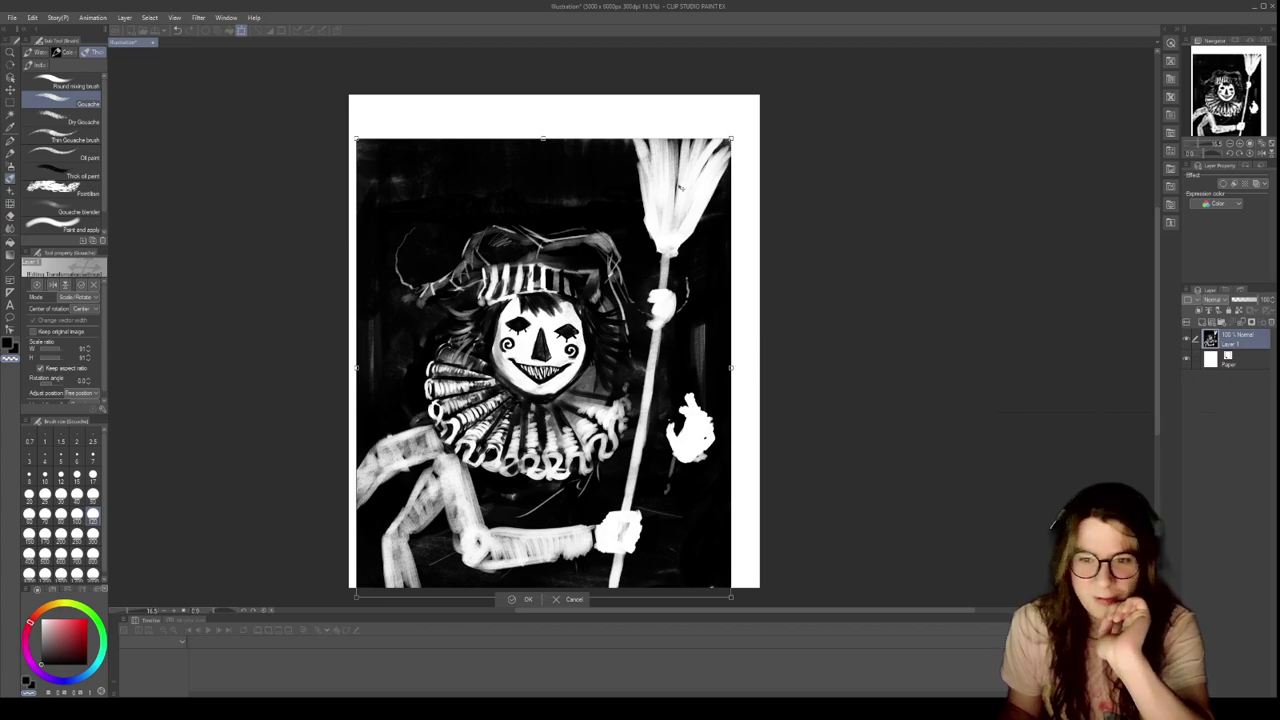
{"action": "scroll", "coordinate": [708, 320], "scroll_direction": "down", "scroll_amount": 2}
{"action": "scroll", "coordinate": [712, 330], "scroll_direction": "up", "scroll_amount": 1}
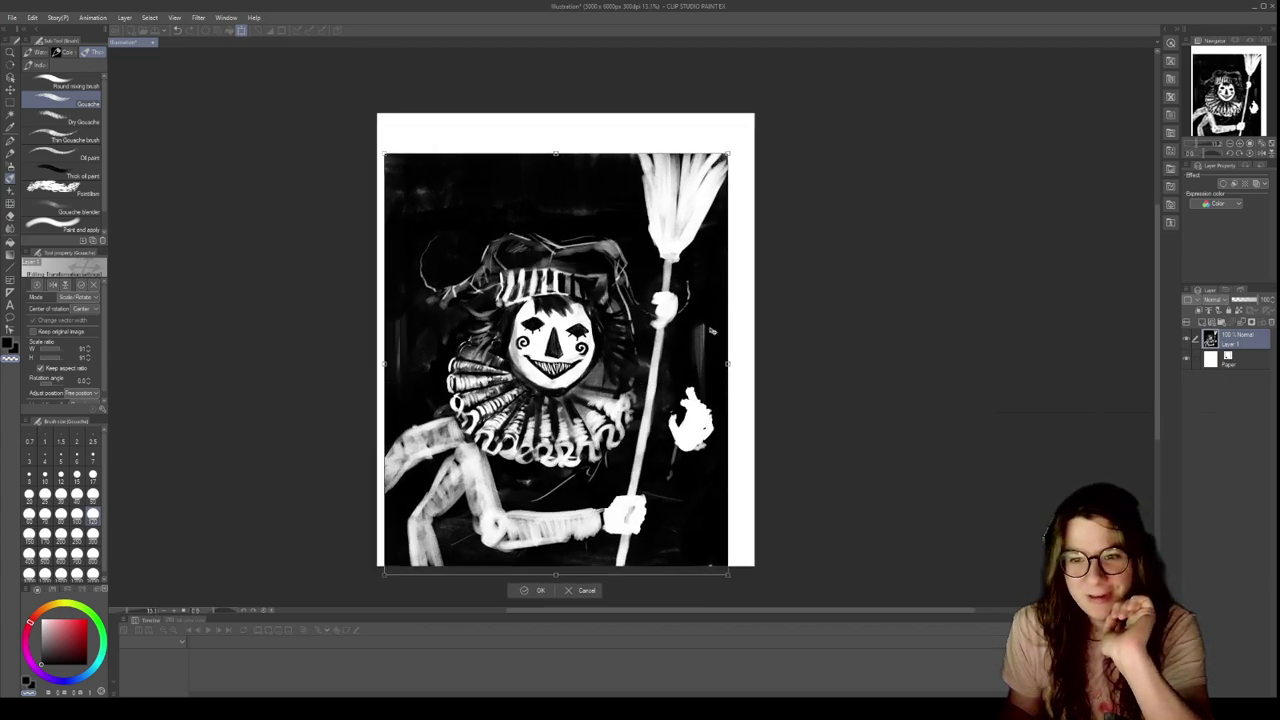
{"action": "scroll", "coordinate": [710, 330], "scroll_direction": "up", "scroll_amount": 2}
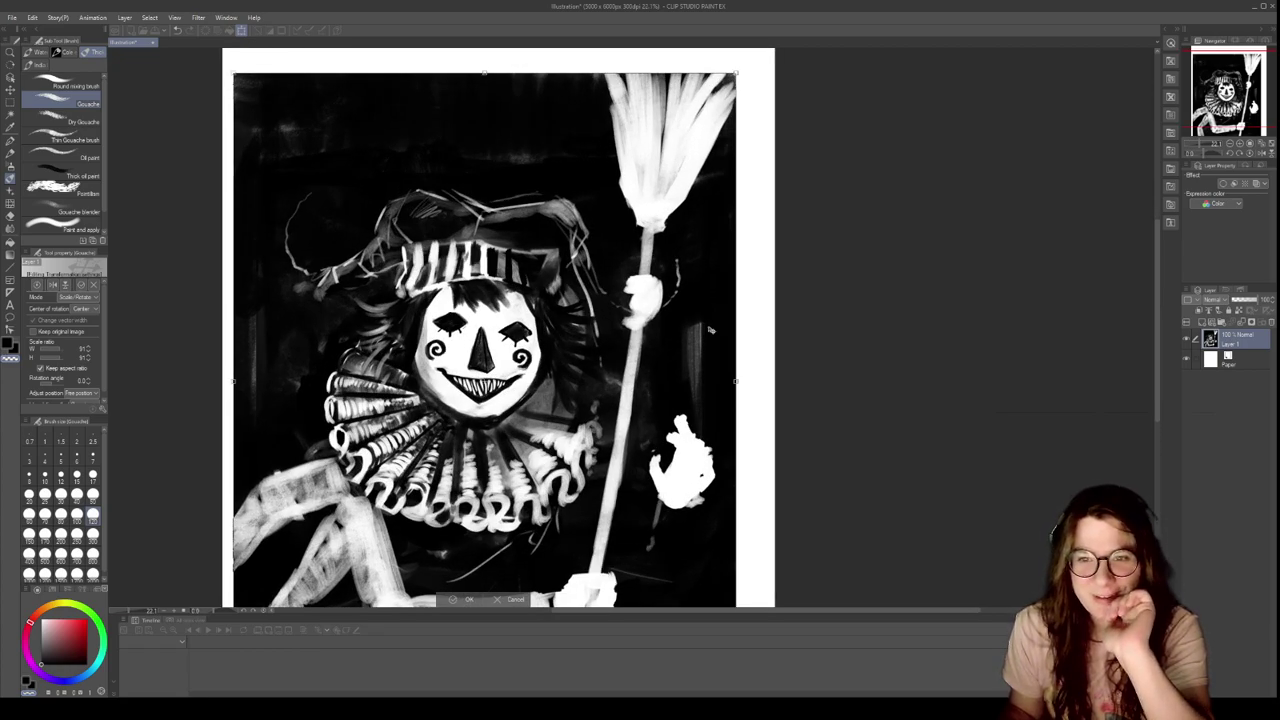
{"action": "scroll", "coordinate": [710, 330], "scroll_direction": "down", "scroll_amount": 2}
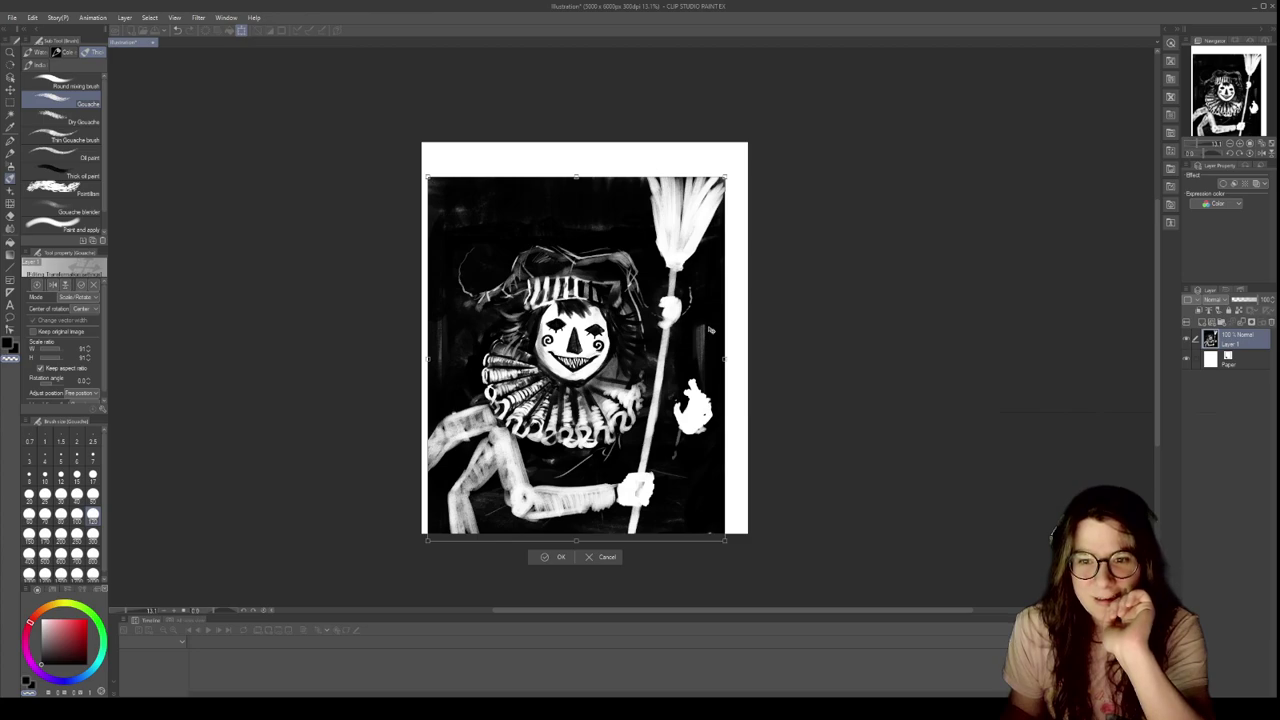
{"action": "scroll", "coordinate": [710, 330], "scroll_direction": "up", "scroll_amount": 3}
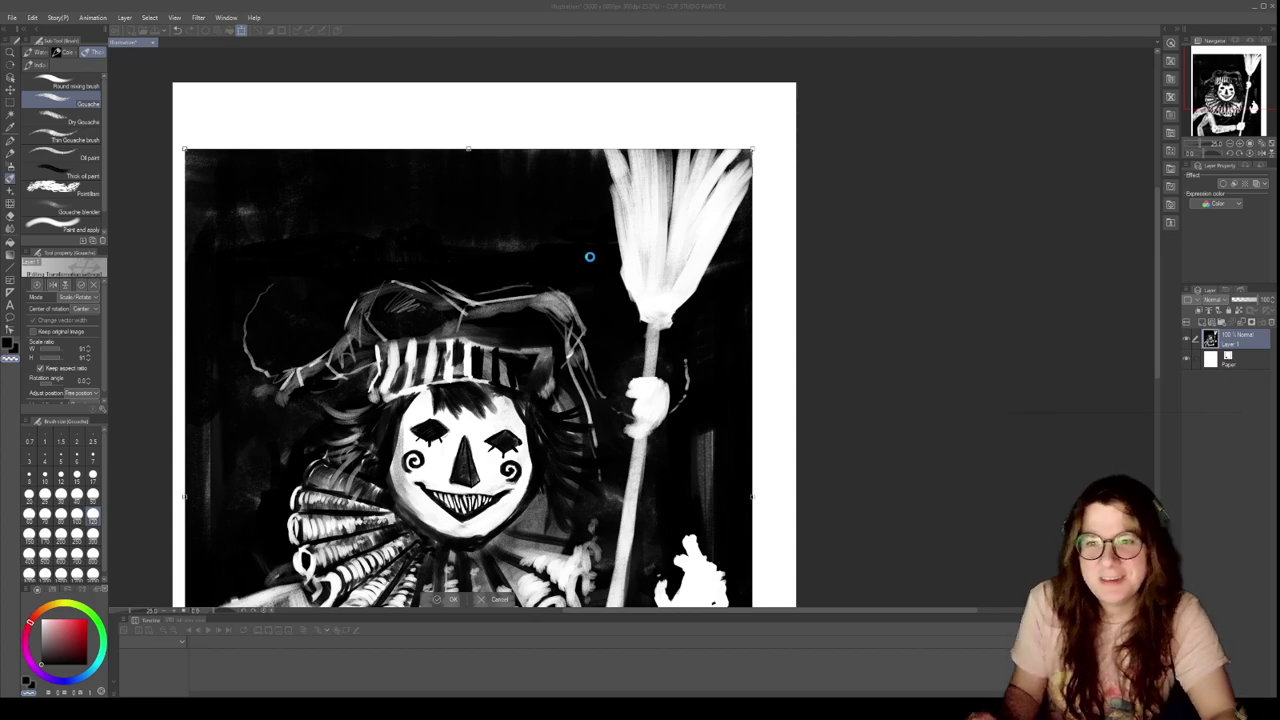
{"action": "key", "text": "Return"}
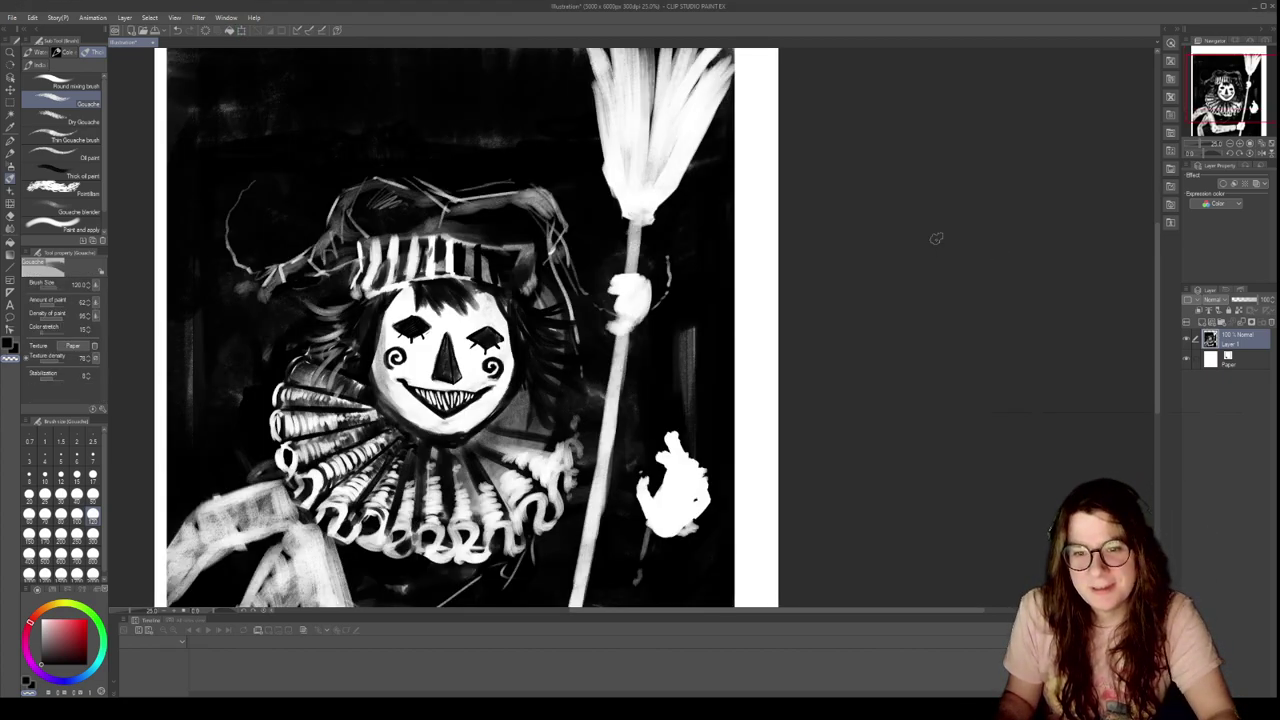
Paint light strokes along the jester hat's drooping left point and thicken its curled tip with the 120-size Gouache brush
{"action": "scroll", "coordinate": [936, 238], "scroll_direction": "down", "scroll_amount": 3}
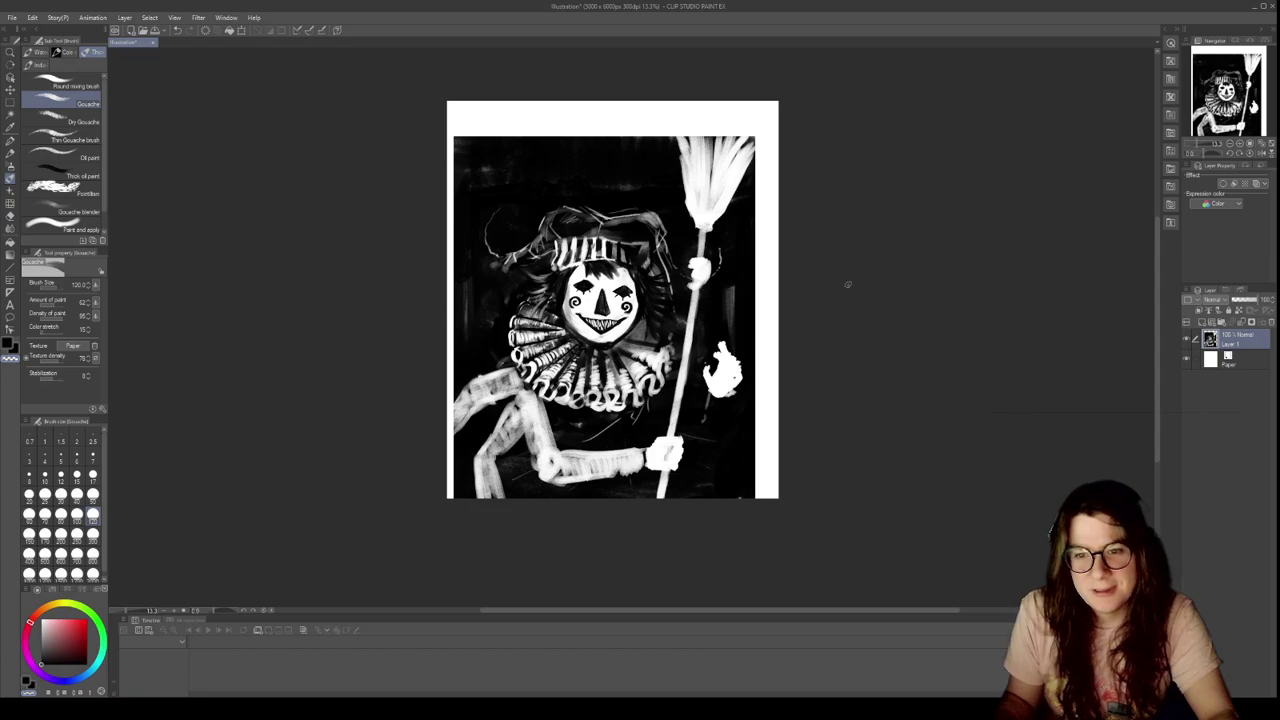
{"action": "scroll", "coordinate": [847, 284], "scroll_direction": "up", "scroll_amount": 2}
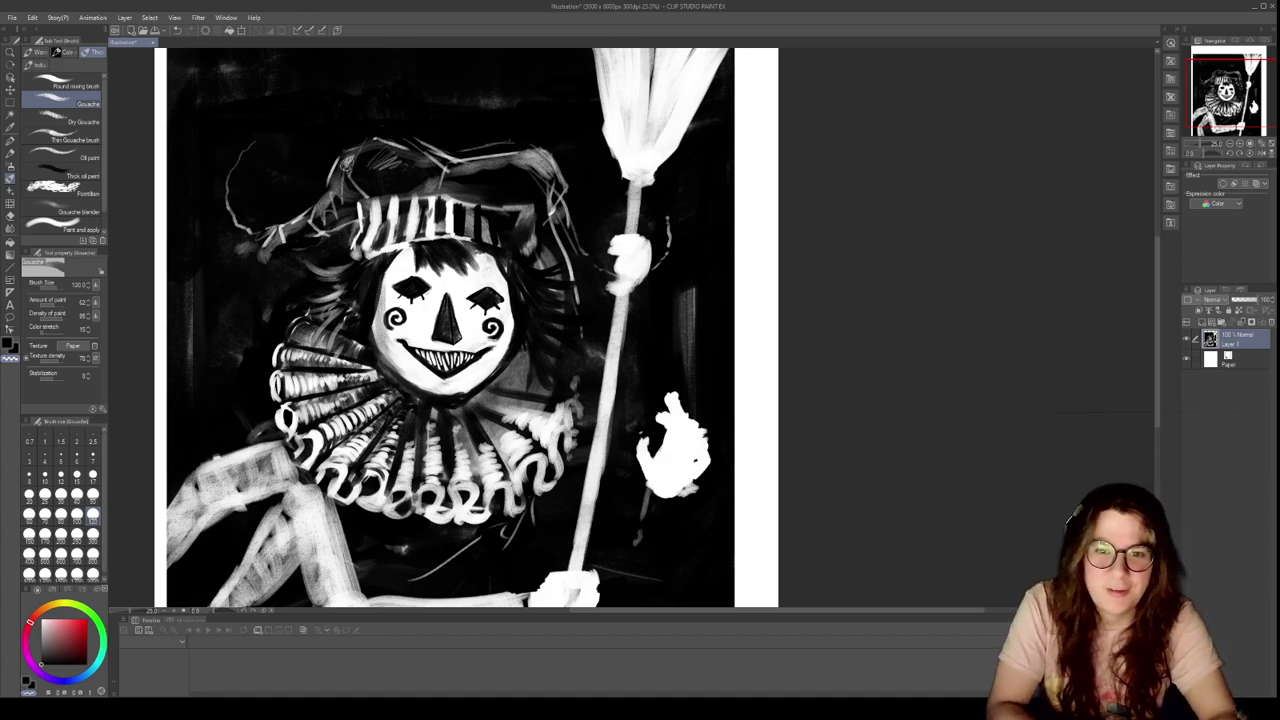
{"action": "left_click_drag", "start_coordinate": [349, 184], "coordinate": [388, 162]}
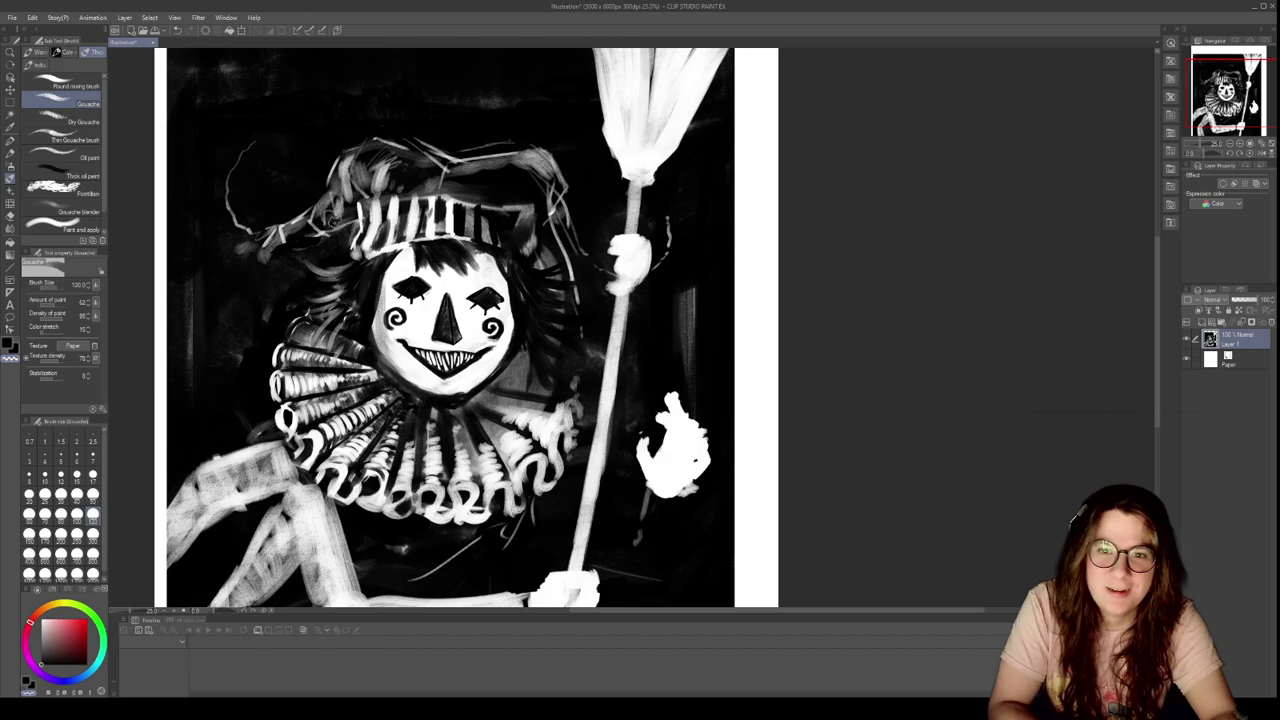
{"action": "left_click_drag", "start_coordinate": [361, 187], "coordinate": [448, 285]}
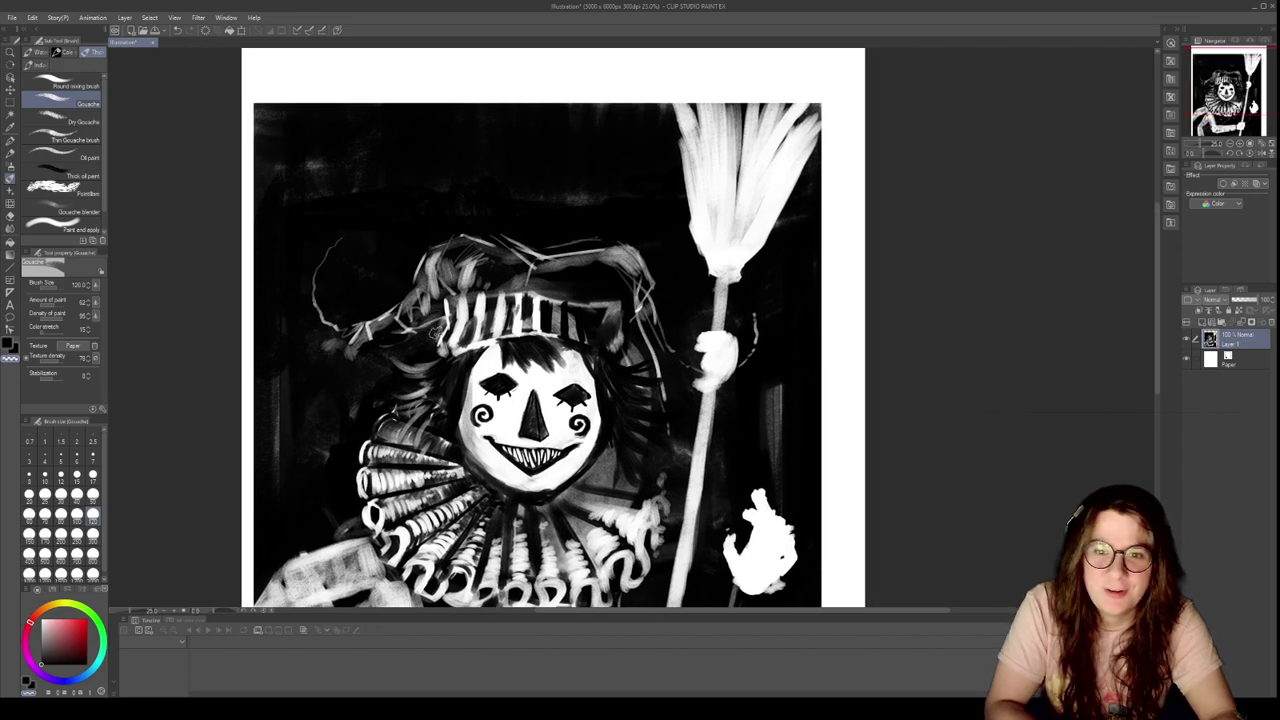
{"action": "left_click_drag", "start_coordinate": [423, 333], "coordinate": [395, 341]}
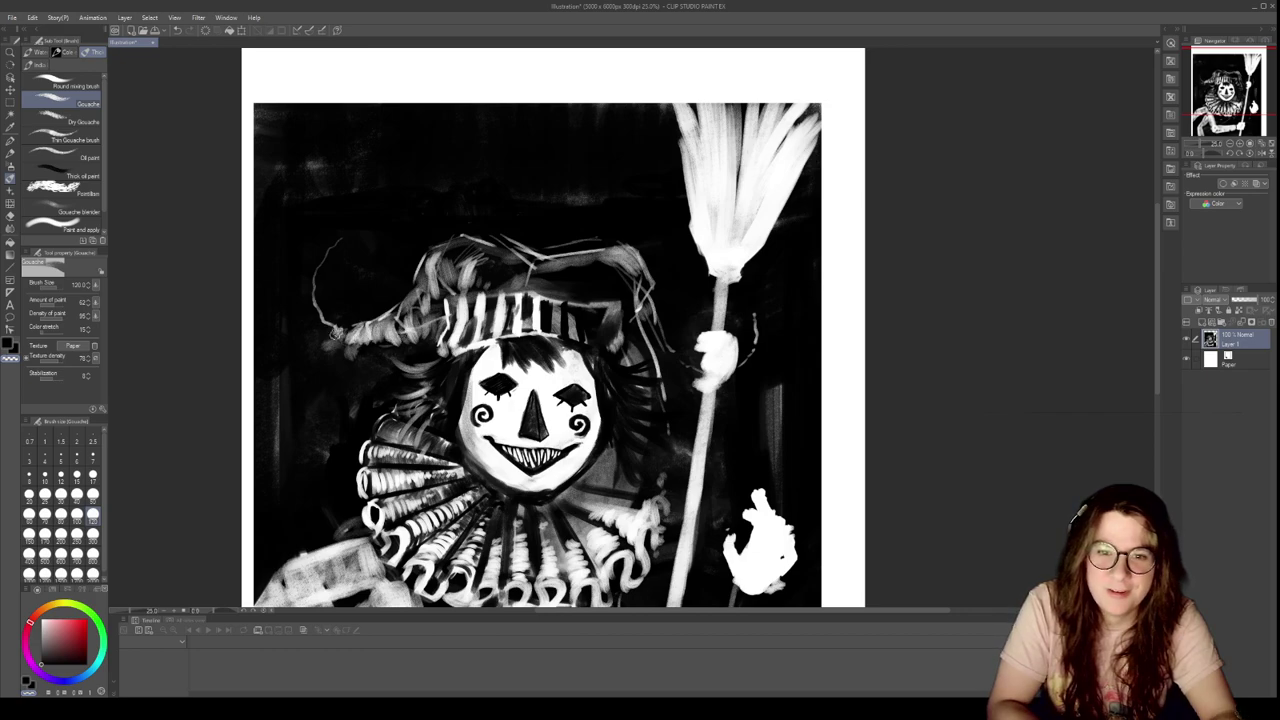
{"action": "mouse_move", "coordinate": [332, 316]}
{"action": "left_mouse_down"}
{"action": "mouse_move", "coordinate": [311, 282]}
{"action": "mouse_move", "coordinate": [326, 285]}
{"action": "mouse_move", "coordinate": [317, 294]}
{"action": "mouse_move", "coordinate": [348, 232]}
{"action": "left_mouse_up"}
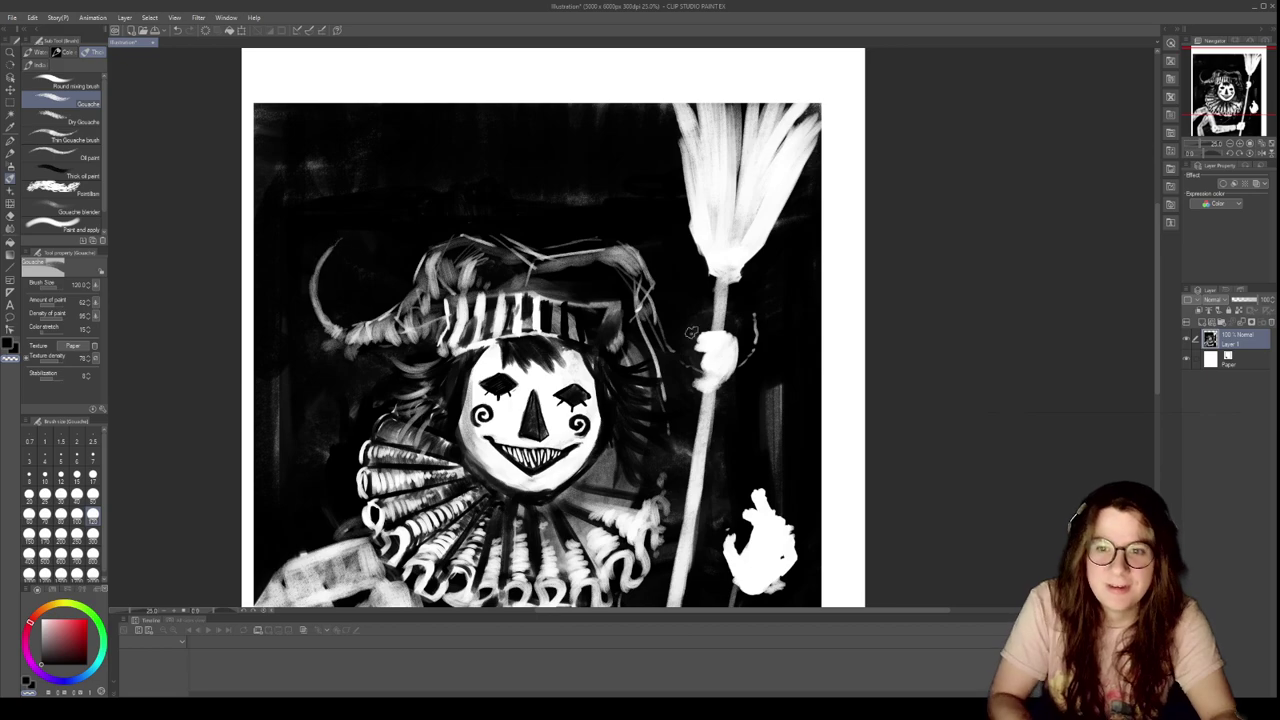
Shade the hat's crown and its drooping points with black strokes, leaving thin light edges
{"action": "mouse_move", "coordinate": [457, 272]}
{"action": "left_mouse_down"}
{"action": "mouse_move", "coordinate": [447, 258]}
{"action": "mouse_move", "coordinate": [429, 268]}
{"action": "mouse_move", "coordinate": [433, 308]}
{"action": "mouse_move", "coordinate": [370, 332]}
{"action": "left_mouse_up"}
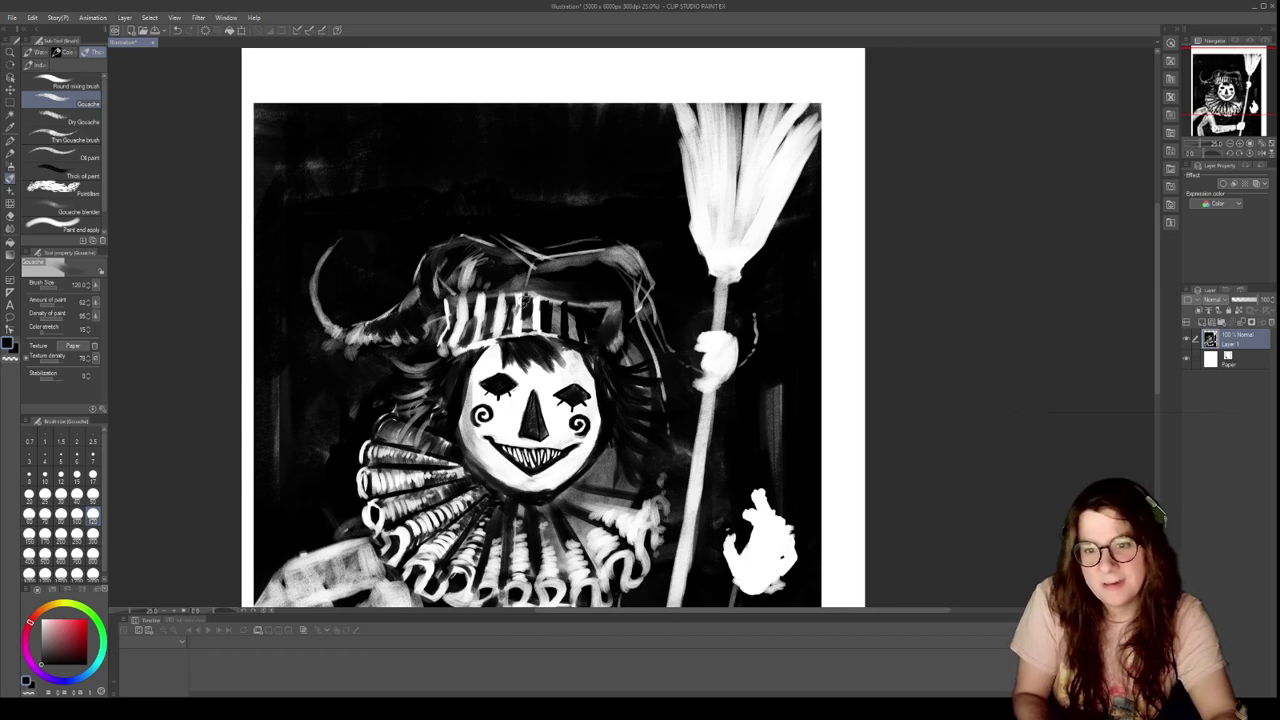
{"action": "left_click", "coordinate": [440, 309], "text": "alt"}
{"action": "left_click_drag", "start_coordinate": [440, 308], "coordinate": [476, 288]}
{"action": "left_click_drag", "start_coordinate": [631, 271], "coordinate": [652, 335]}
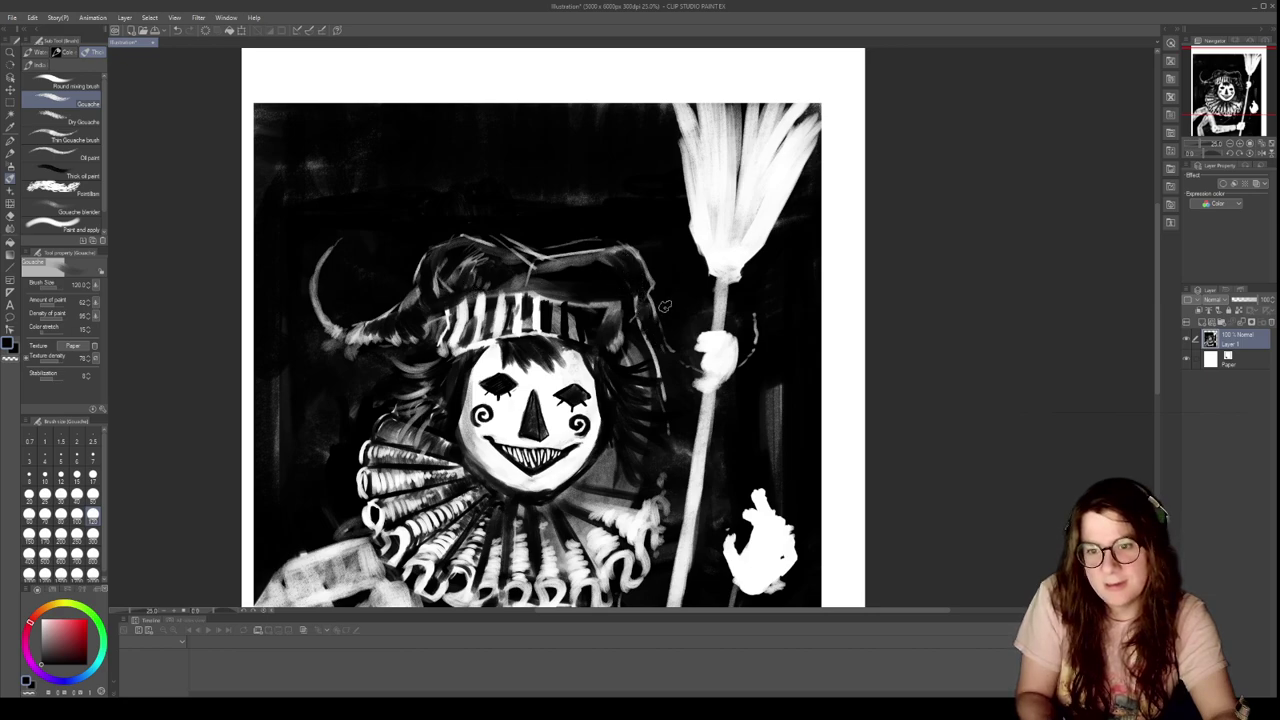
Draw thin light fold lines across the middle of the hat with brush size 25
{"action": "left_click", "coordinate": [44, 494]}
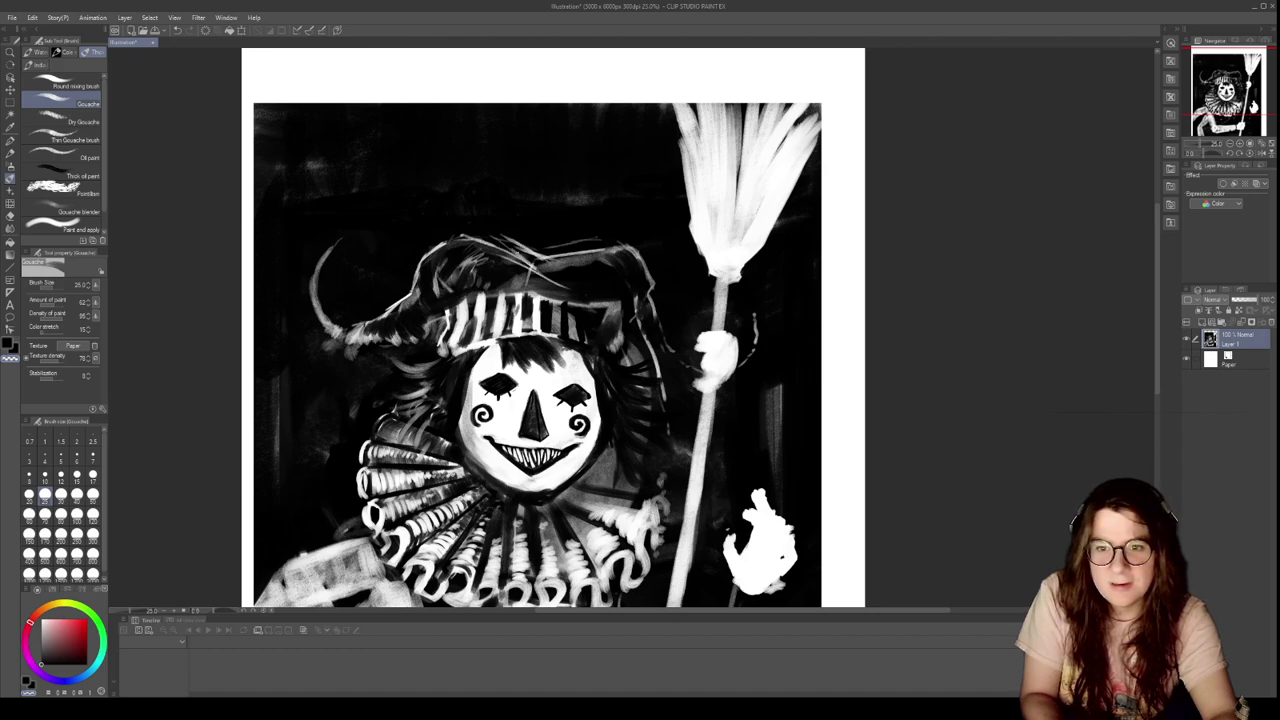
{"action": "left_click_drag", "start_coordinate": [528, 258], "coordinate": [560, 278]}
{"action": "left_click_drag", "start_coordinate": [543, 268], "coordinate": [557, 287]}
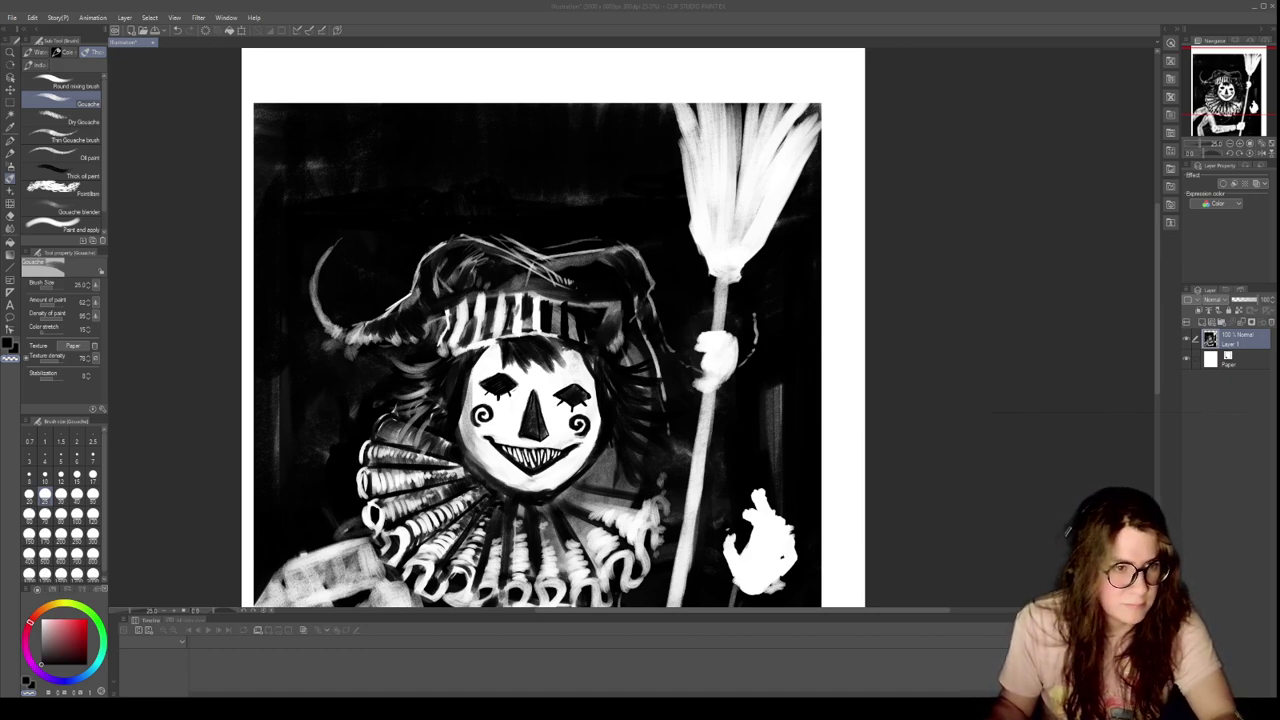
Fill out the free hand beside the broom in white with brush size 300, then paint out its upper part in black
{"action": "scroll", "coordinate": [611, 392], "scroll_direction": "down", "scroll_amount": 5}
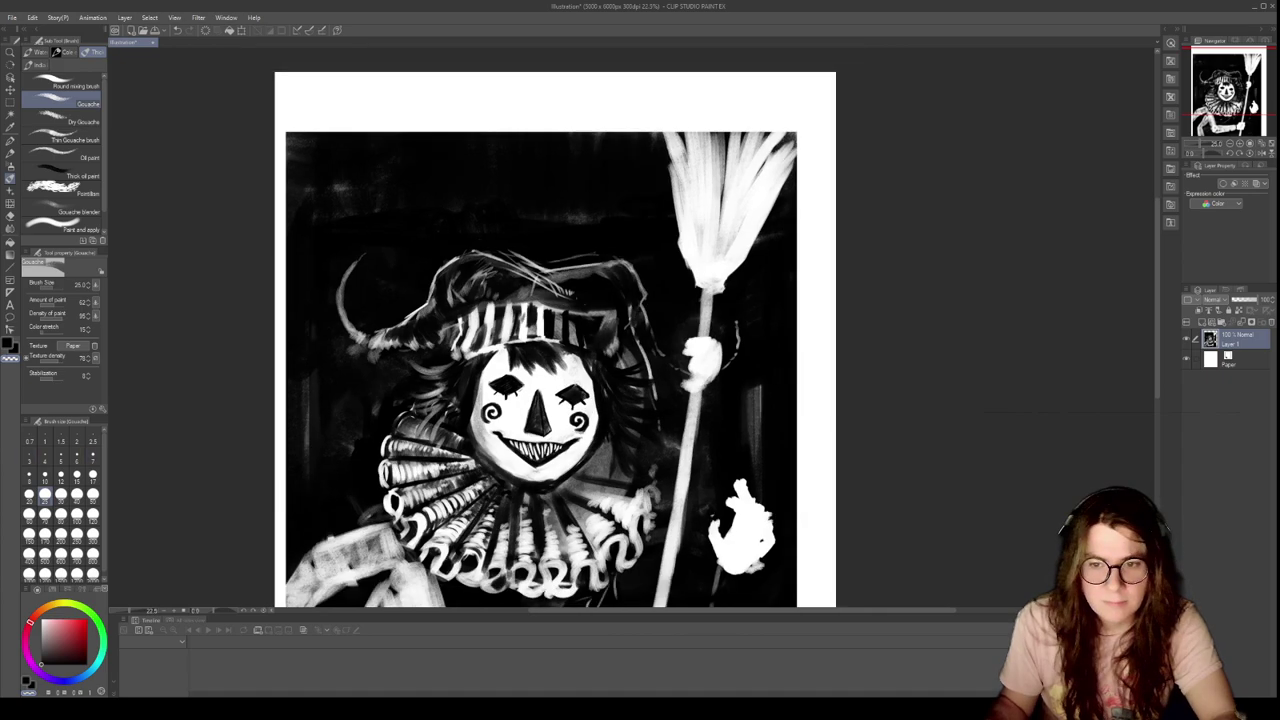
{"action": "scroll", "coordinate": [691, 448], "scroll_direction": "up", "scroll_amount": 5}
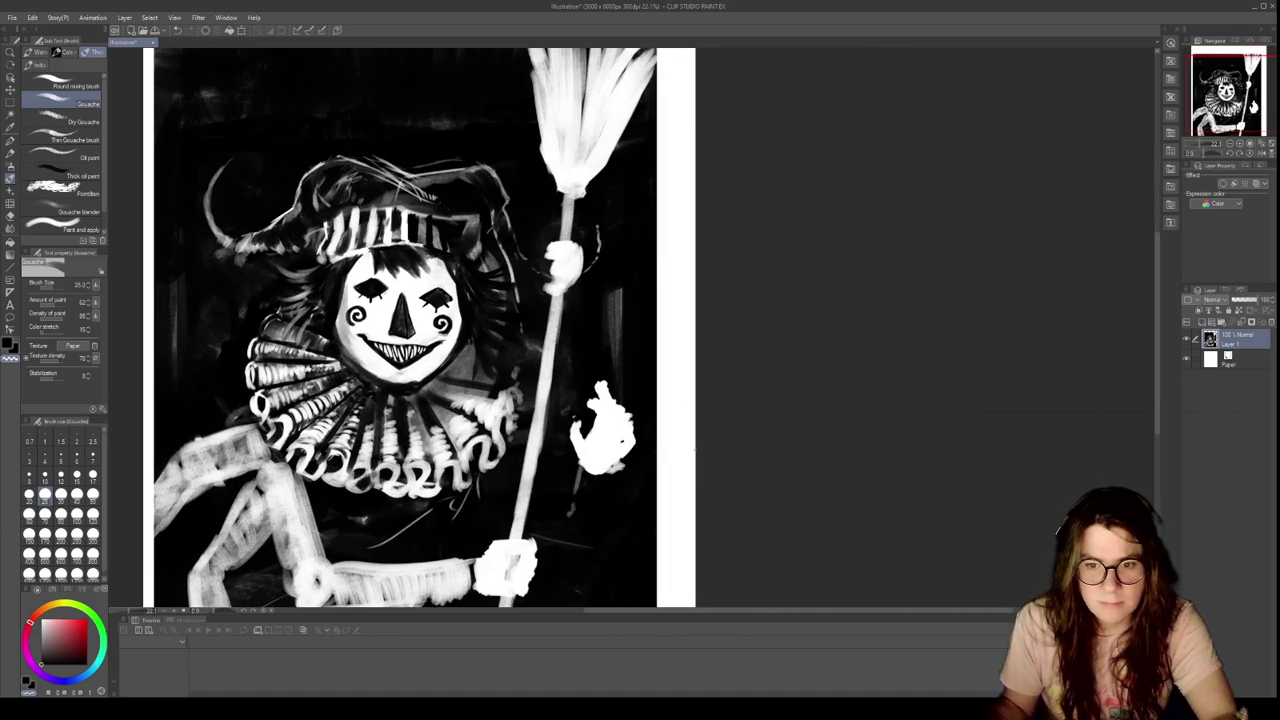
{"action": "scroll", "coordinate": [694, 450], "scroll_direction": "up", "scroll_amount": 1}
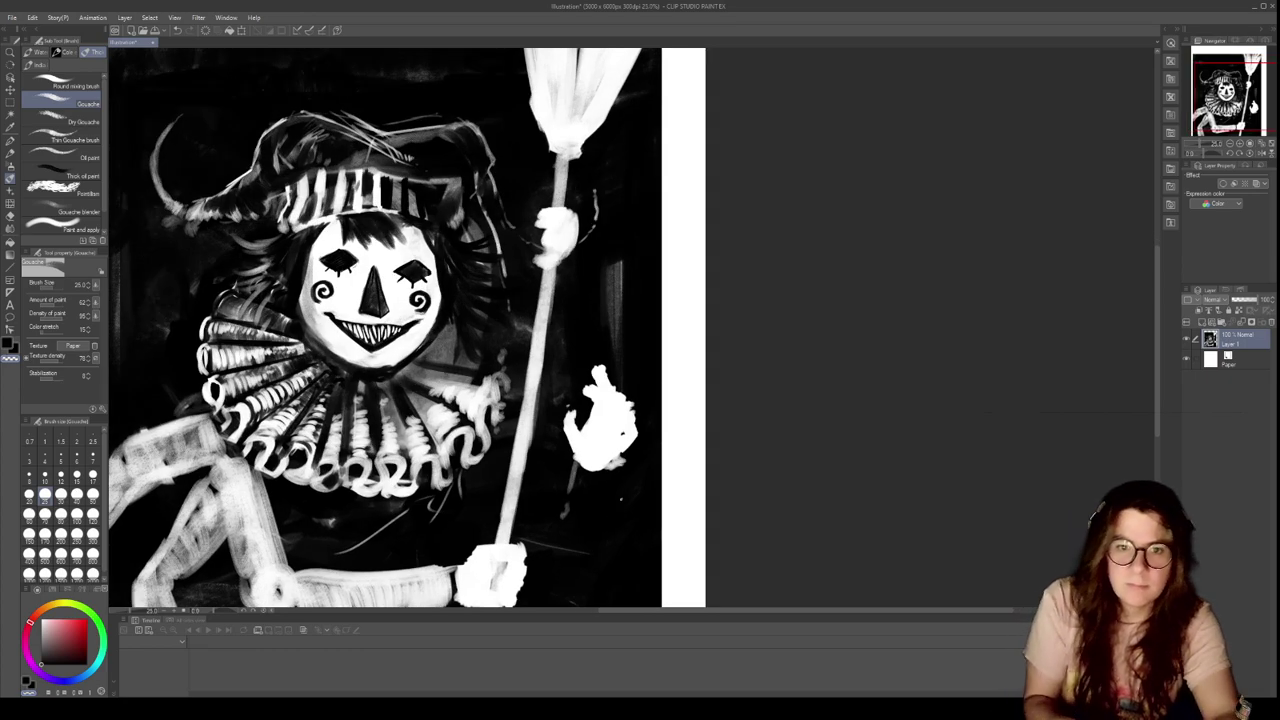
{"action": "left_click", "coordinate": [92, 533]}
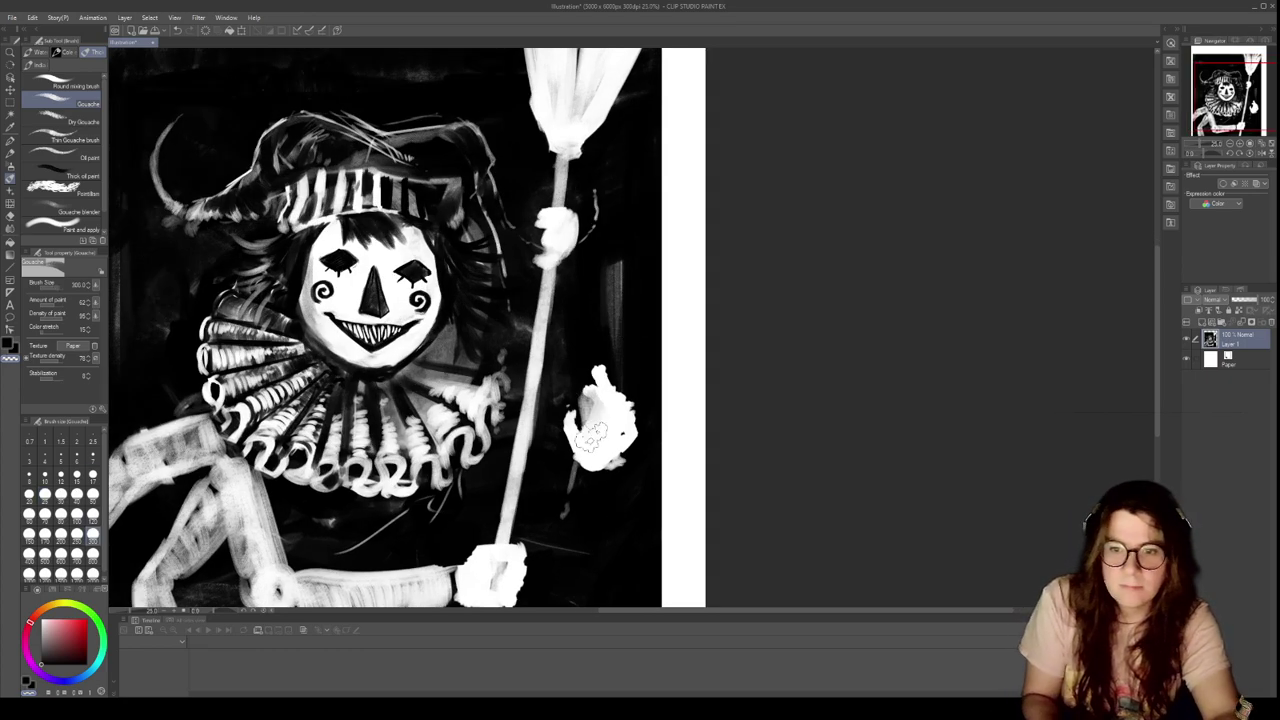
{"action": "key", "text": "o"}
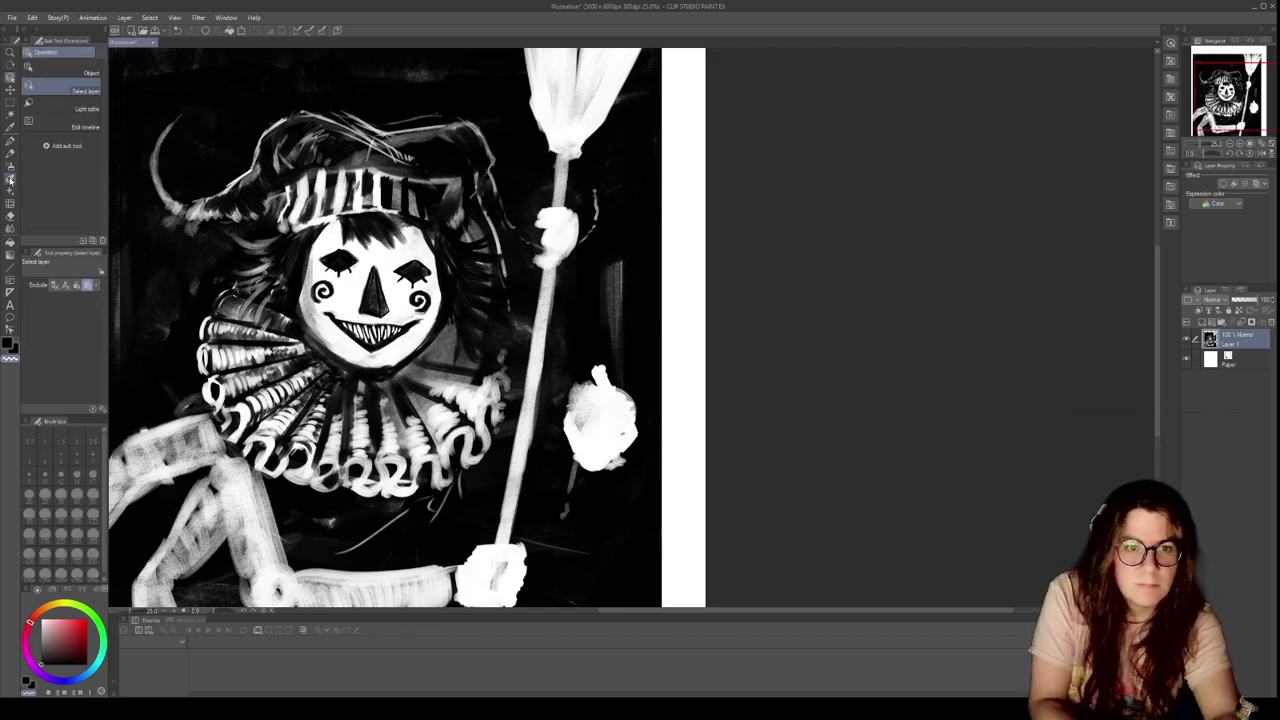
{"action": "key", "text": "b"}
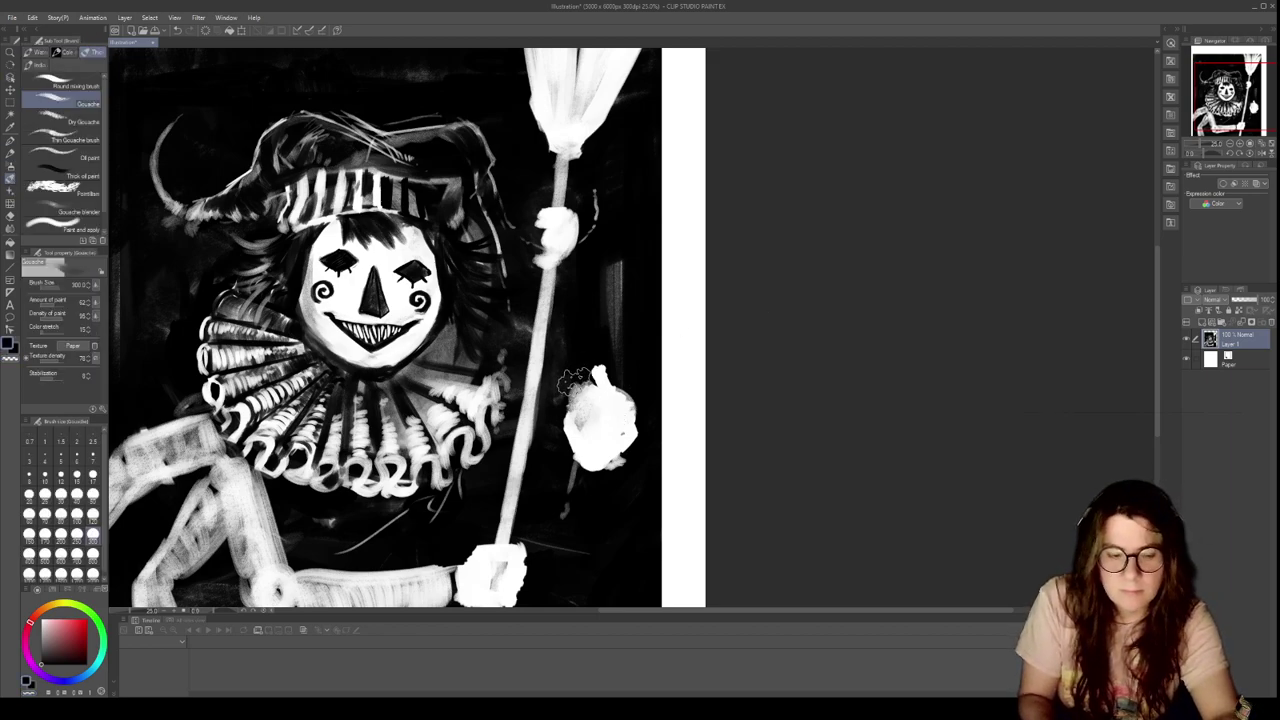
{"action": "mouse_move", "coordinate": [575, 383]}
{"action": "left_mouse_down"}
{"action": "mouse_move", "coordinate": [566, 419]}
{"action": "mouse_move", "coordinate": [587, 381]}
{"action": "left_mouse_up"}
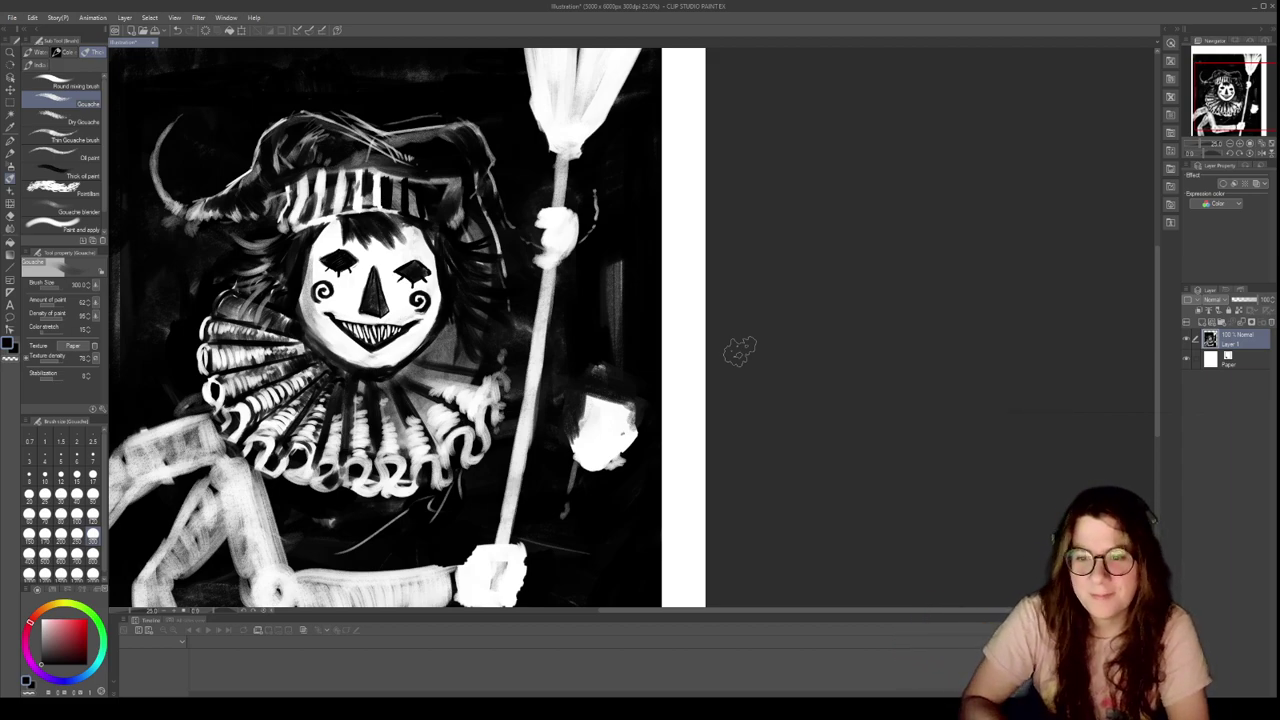
Reshape the free hand beside the broom into a palm with clawed, splayed white fingers using brush size 80
{"action": "left_click", "coordinate": [61, 516]}
{"action": "mouse_move", "coordinate": [578, 409]}
{"action": "left_mouse_down"}
{"action": "mouse_move", "coordinate": [588, 420]}
{"action": "mouse_move", "coordinate": [605, 392]}
{"action": "mouse_move", "coordinate": [613, 400]}
{"action": "mouse_move", "coordinate": [576, 412]}
{"action": "mouse_move", "coordinate": [594, 428]}
{"action": "left_mouse_up"}
{"action": "key", "text": "c"}
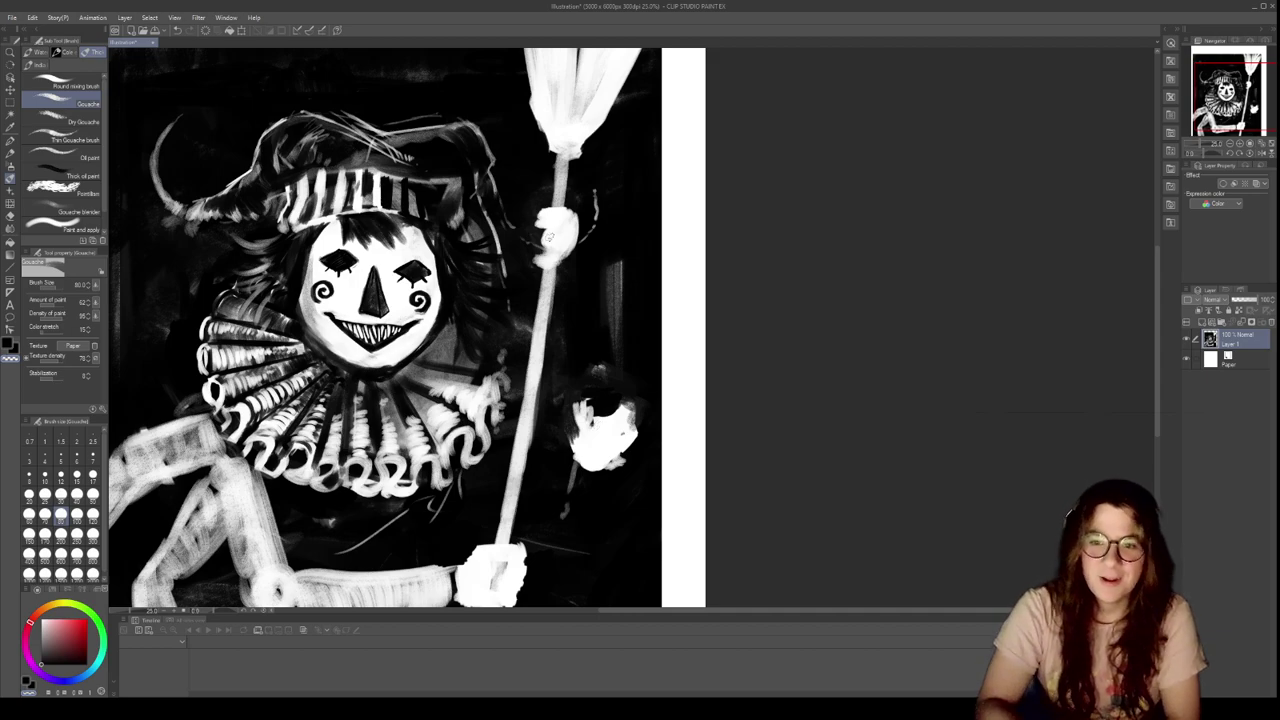
{"action": "mouse_move", "coordinate": [578, 434]}
{"action": "left_mouse_down"}
{"action": "mouse_move", "coordinate": [608, 412]}
{"action": "mouse_move", "coordinate": [620, 466]}
{"action": "mouse_move", "coordinate": [630, 444]}
{"action": "mouse_move", "coordinate": [608, 410]}
{"action": "mouse_move", "coordinate": [630, 414]}
{"action": "mouse_move", "coordinate": [640, 440]}
{"action": "mouse_move", "coordinate": [650, 432]}
{"action": "mouse_move", "coordinate": [632, 410]}
{"action": "mouse_move", "coordinate": [640, 390]}
{"action": "mouse_move", "coordinate": [574, 420]}
{"action": "mouse_move", "coordinate": [586, 378]}
{"action": "mouse_move", "coordinate": [590, 402]}
{"action": "left_mouse_up"}
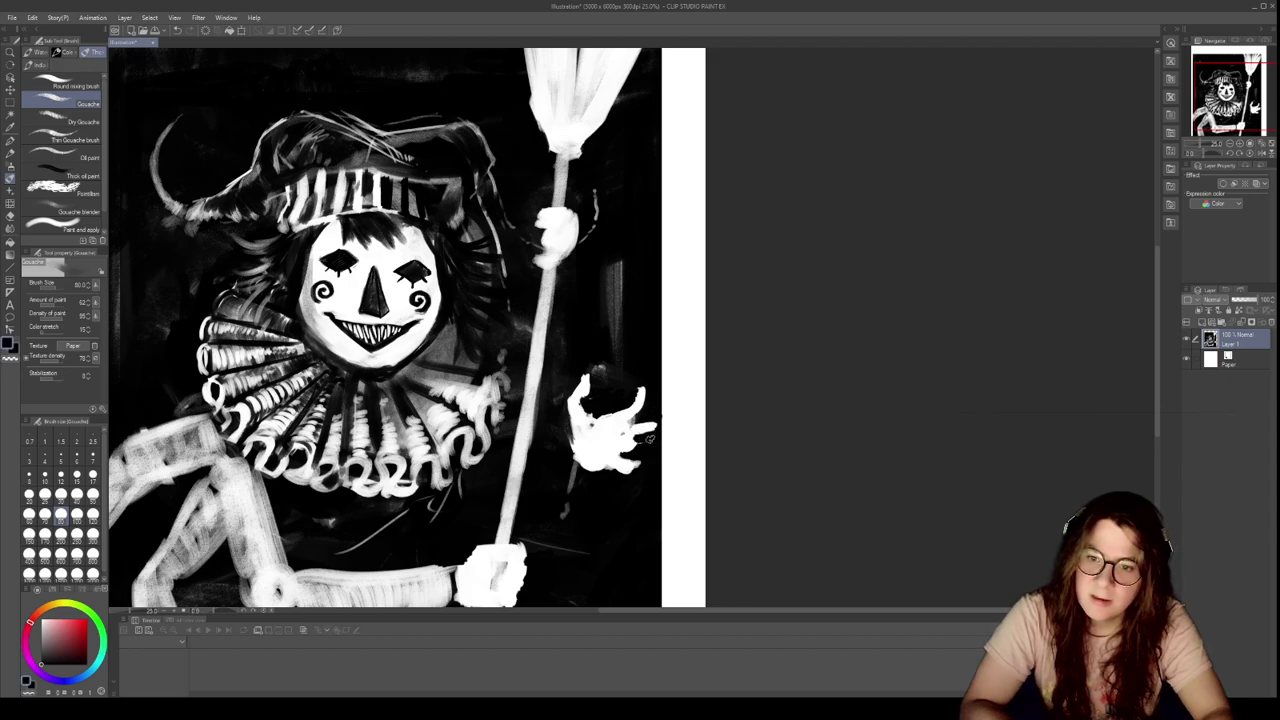
{"action": "key", "text": "c"}
{"action": "mouse_move", "coordinate": [649, 431]}
{"action": "left_mouse_down"}
{"action": "mouse_move", "coordinate": [665, 412]}
{"action": "mouse_move", "coordinate": [630, 468]}
{"action": "mouse_move", "coordinate": [661, 436]}
{"action": "left_mouse_up"}
{"action": "key", "text": "c"}
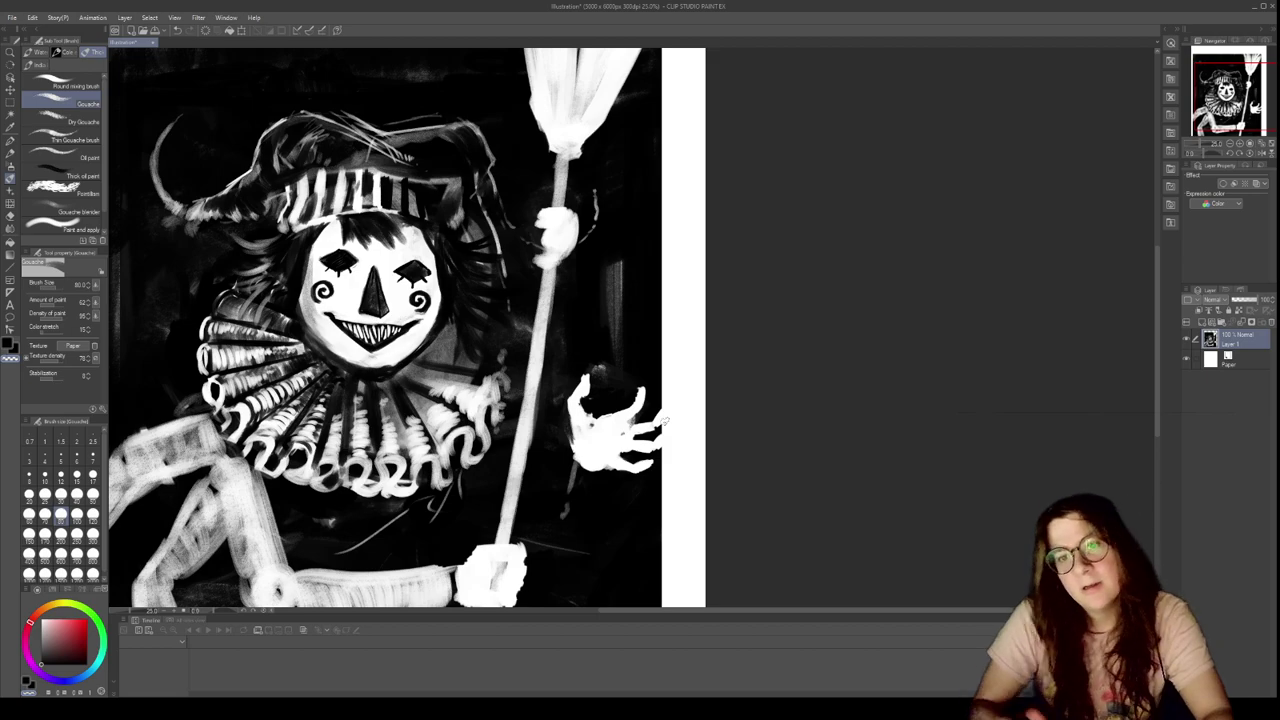
Add black finger separations to the hand gripping the upper part of the broom handle
{"action": "scroll", "coordinate": [716, 388], "scroll_direction": "down", "scroll_amount": 3}
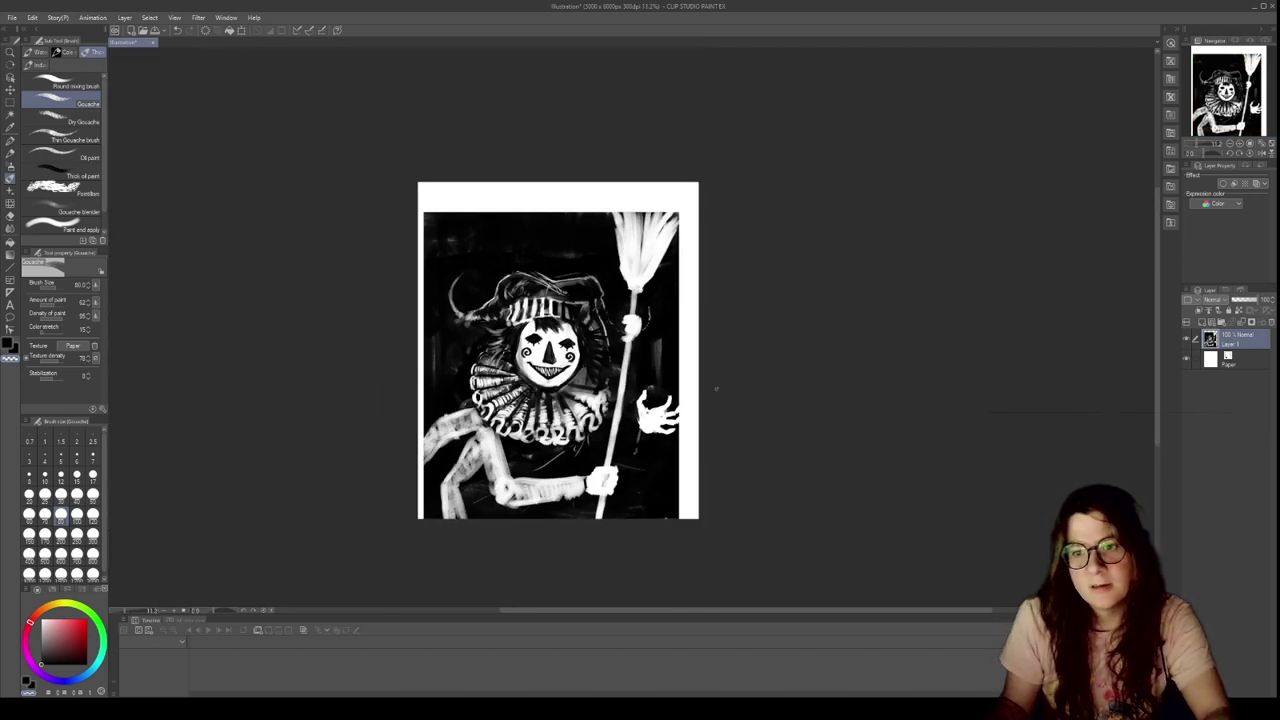
{"action": "scroll", "coordinate": [643, 344], "scroll_direction": "up", "scroll_amount": 2}
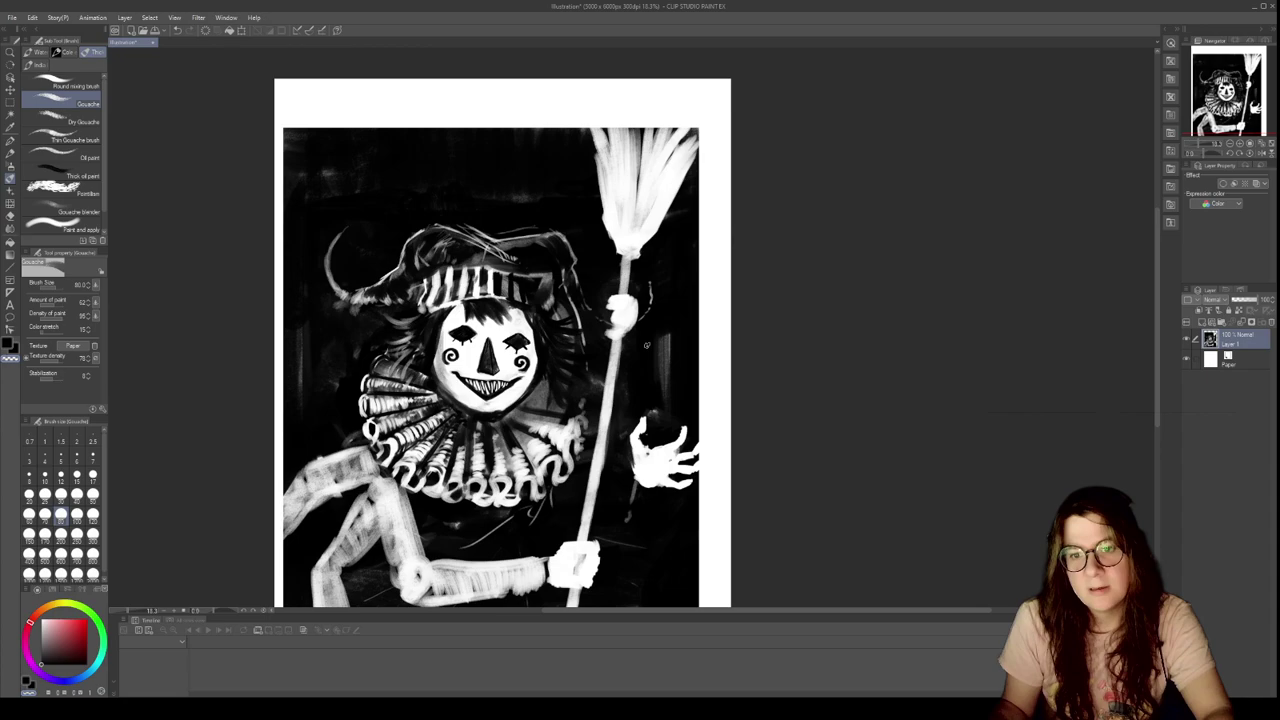
{"action": "scroll", "coordinate": [646, 345], "scroll_direction": "up", "scroll_amount": 2}
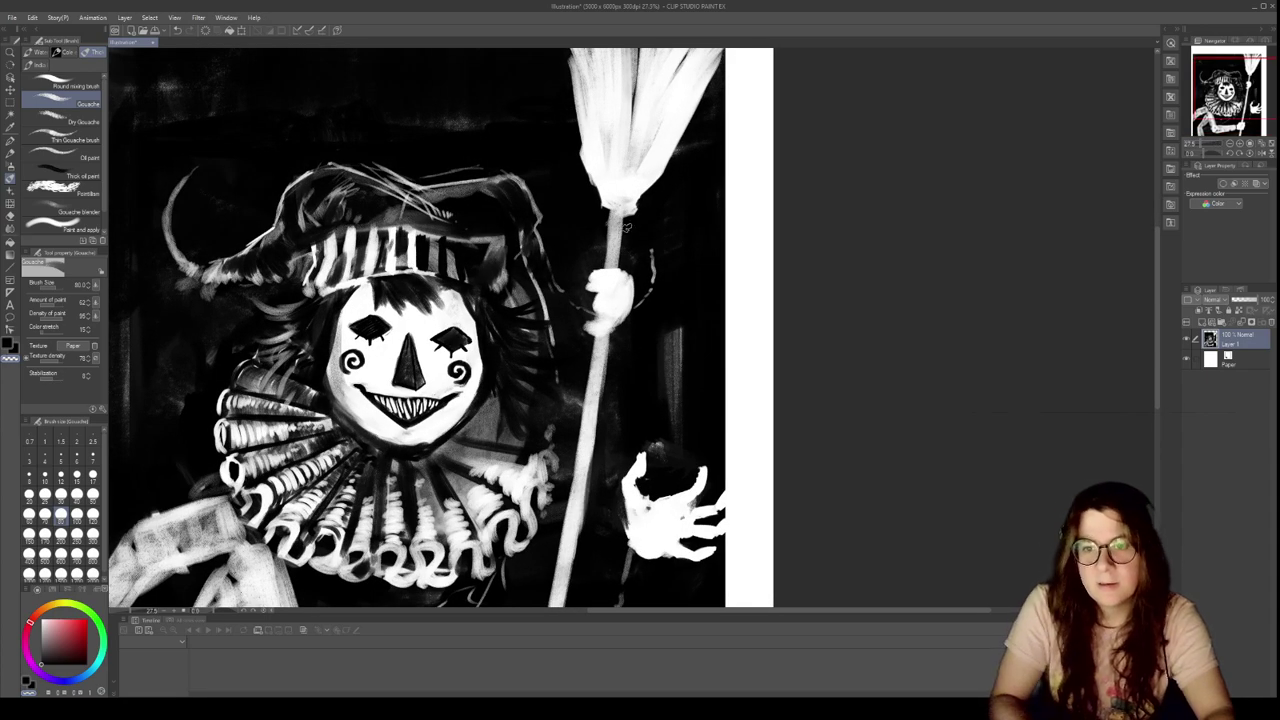
{"action": "mouse_move", "coordinate": [598, 298]}
{"action": "left_mouse_down"}
{"action": "mouse_move", "coordinate": [586, 324]}
{"action": "mouse_move", "coordinate": [606, 324]}
{"action": "left_mouse_up"}
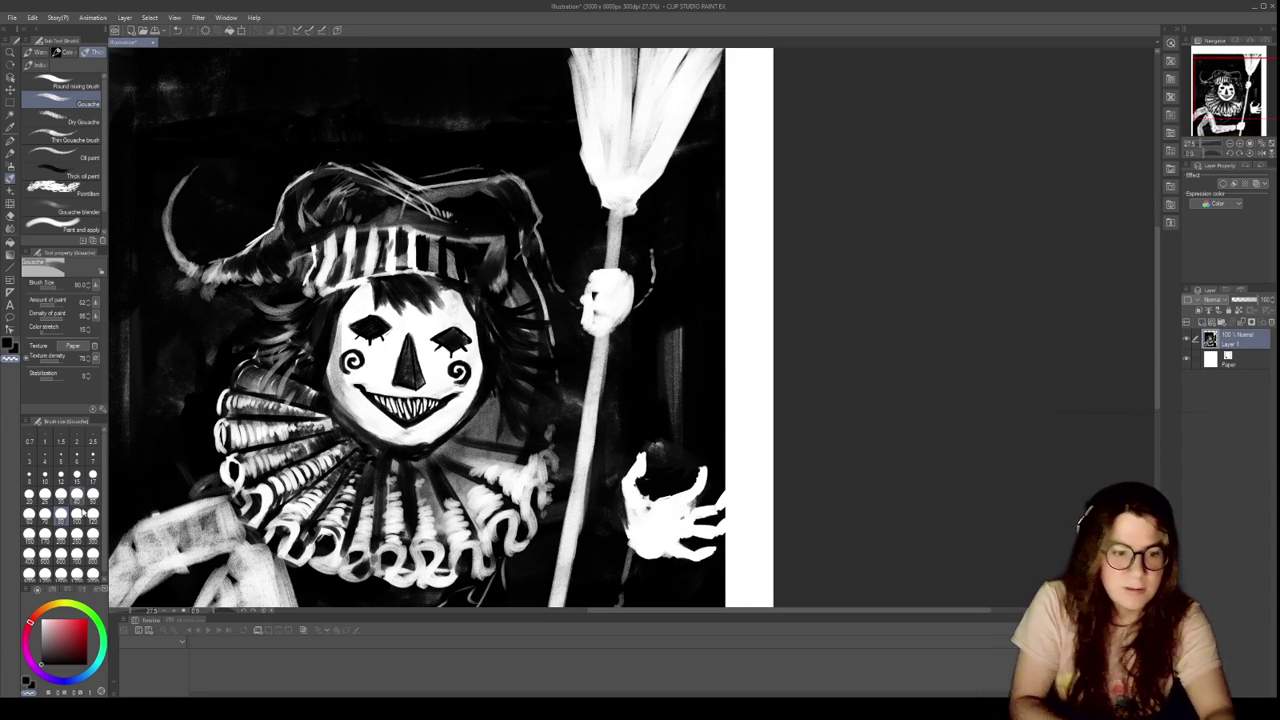
Paint black over the lower part of the white right-hand canvas margin with brush size 800
{"action": "left_click_drag", "start_coordinate": [732, 376], "coordinate": [656, 248]}
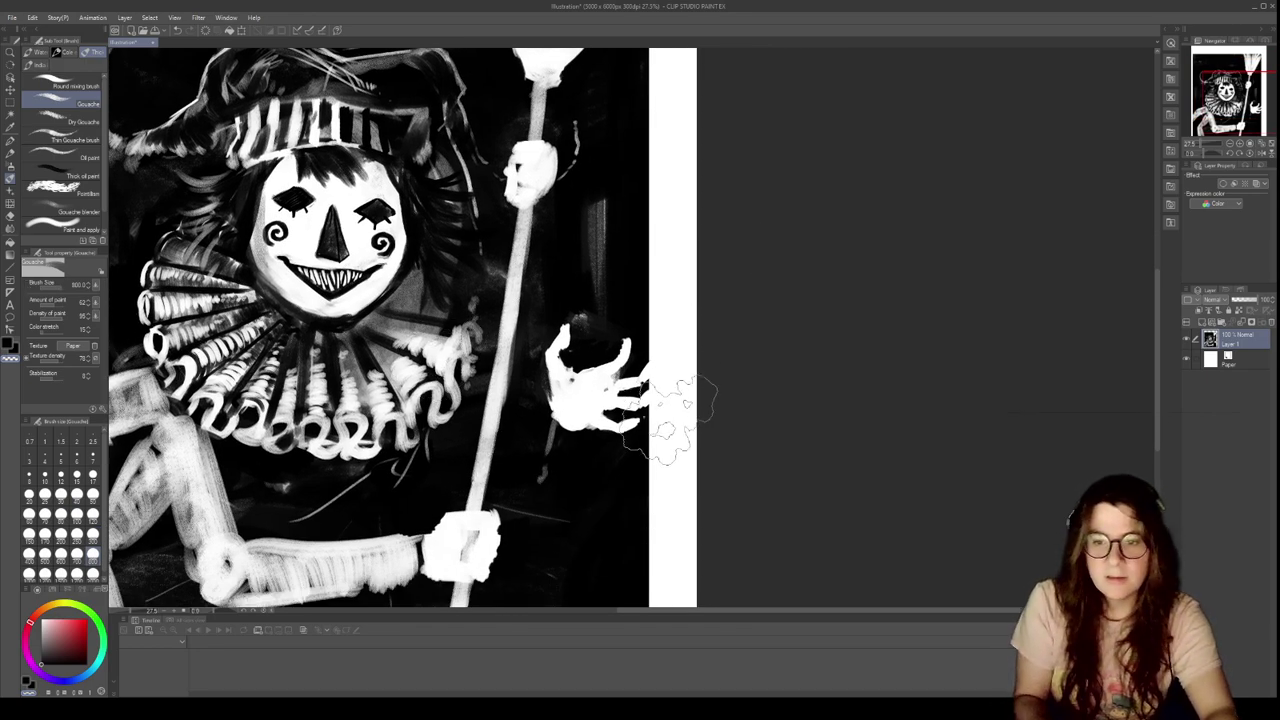
{"action": "mouse_move", "coordinate": [677, 451]}
{"action": "left_mouse_down"}
{"action": "mouse_move", "coordinate": [670, 573]}
{"action": "mouse_move", "coordinate": [666, 458]}
{"action": "mouse_move", "coordinate": [670, 558]}
{"action": "mouse_move", "coordinate": [650, 565]}
{"action": "mouse_move", "coordinate": [666, 469]}
{"action": "mouse_move", "coordinate": [722, 488]}
{"action": "left_mouse_up"}
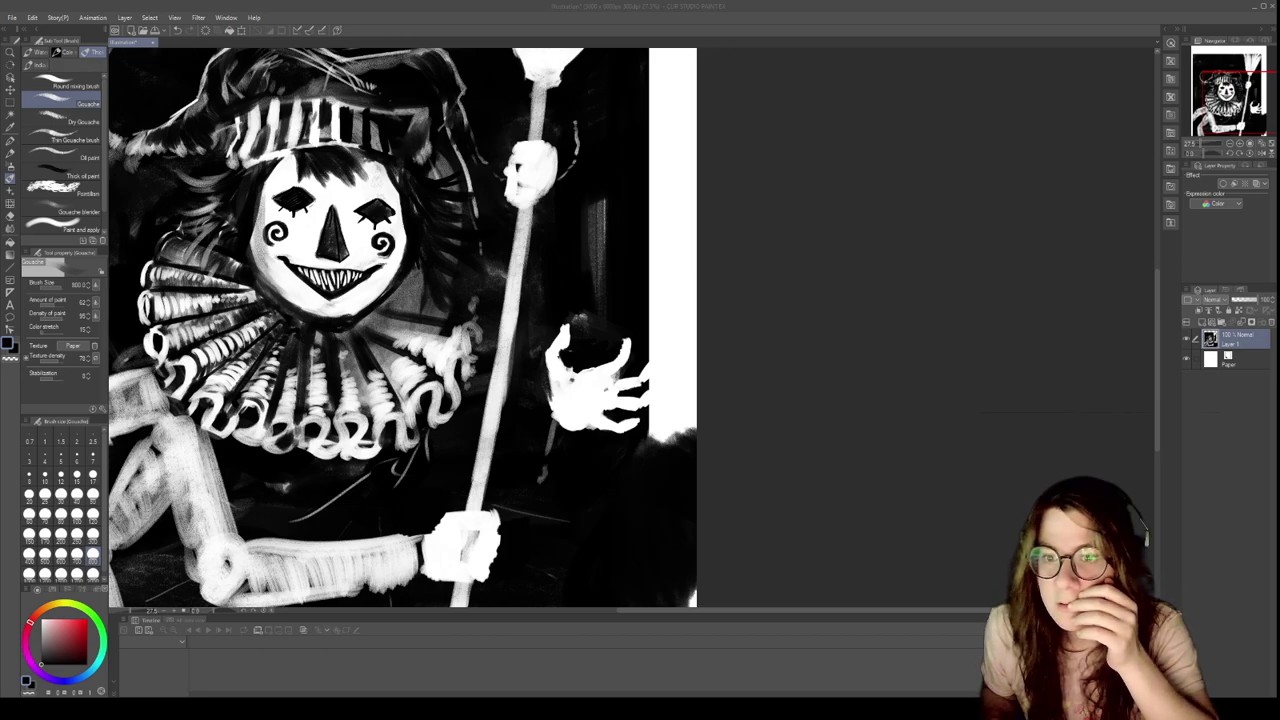
Paint out the lower end of the bent limb in black and repaint it as a solid white bent arm with brush size 300
{"action": "scroll", "coordinate": [300, 397], "scroll_direction": "down", "scroll_amount": 5}
{"action": "scroll", "coordinate": [182, 431], "scroll_direction": "up", "scroll_amount": 3}
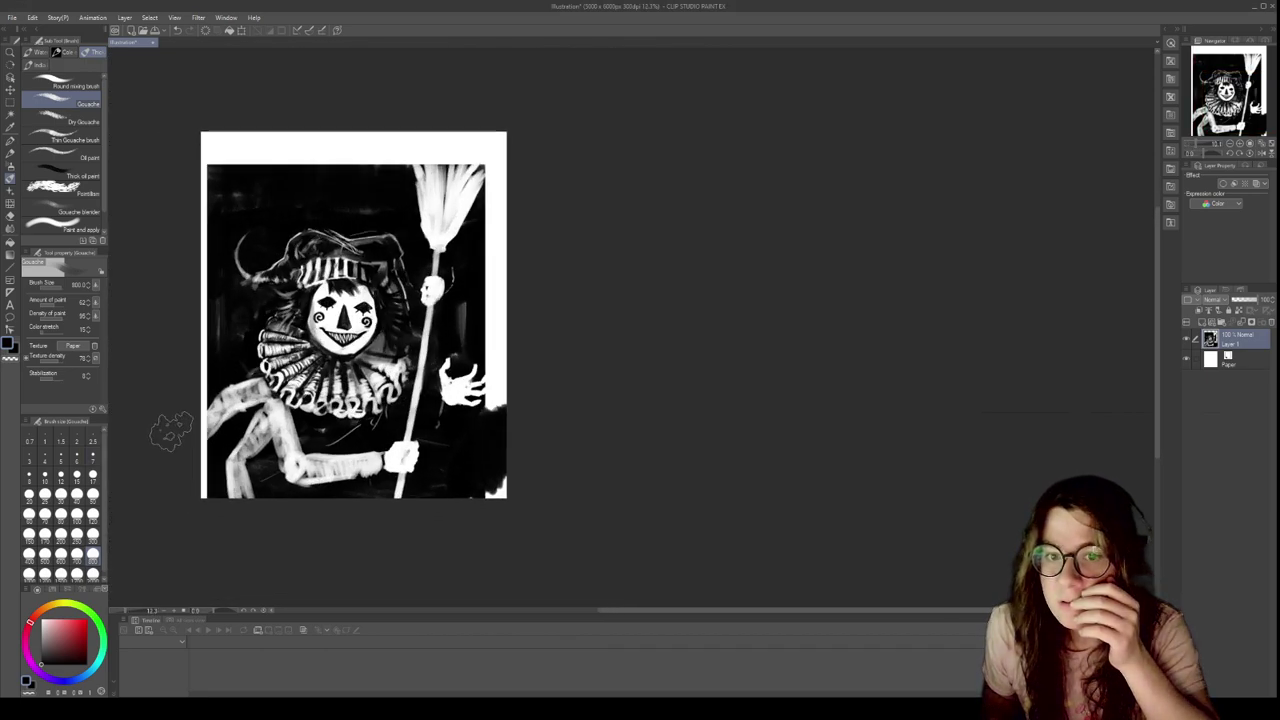
{"action": "scroll", "coordinate": [239, 427], "scroll_direction": "up", "scroll_amount": 3}
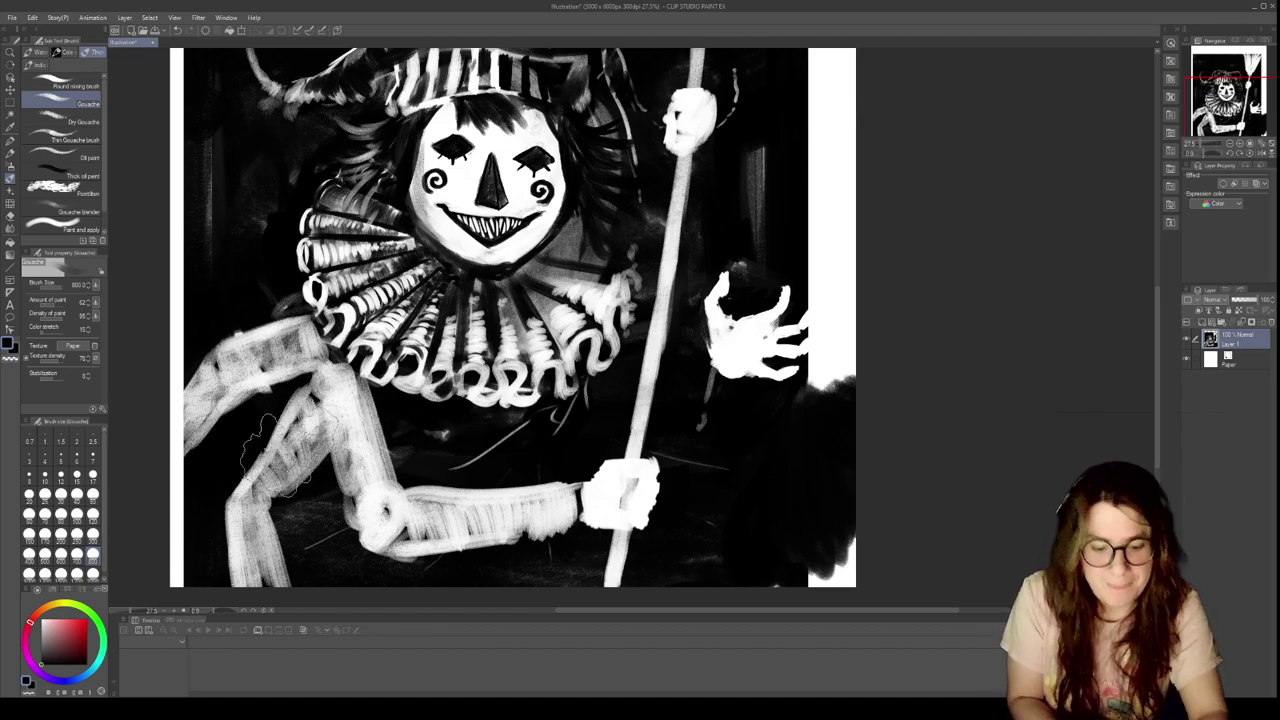
{"action": "left_click", "coordinate": [93, 535]}
{"action": "mouse_move", "coordinate": [300, 498]}
{"action": "left_mouse_down"}
{"action": "mouse_move", "coordinate": [243, 476]}
{"action": "mouse_move", "coordinate": [260, 501]}
{"action": "mouse_move", "coordinate": [217, 478]}
{"action": "mouse_move", "coordinate": [248, 541]}
{"action": "mouse_move", "coordinate": [262, 585]}
{"action": "left_mouse_up"}
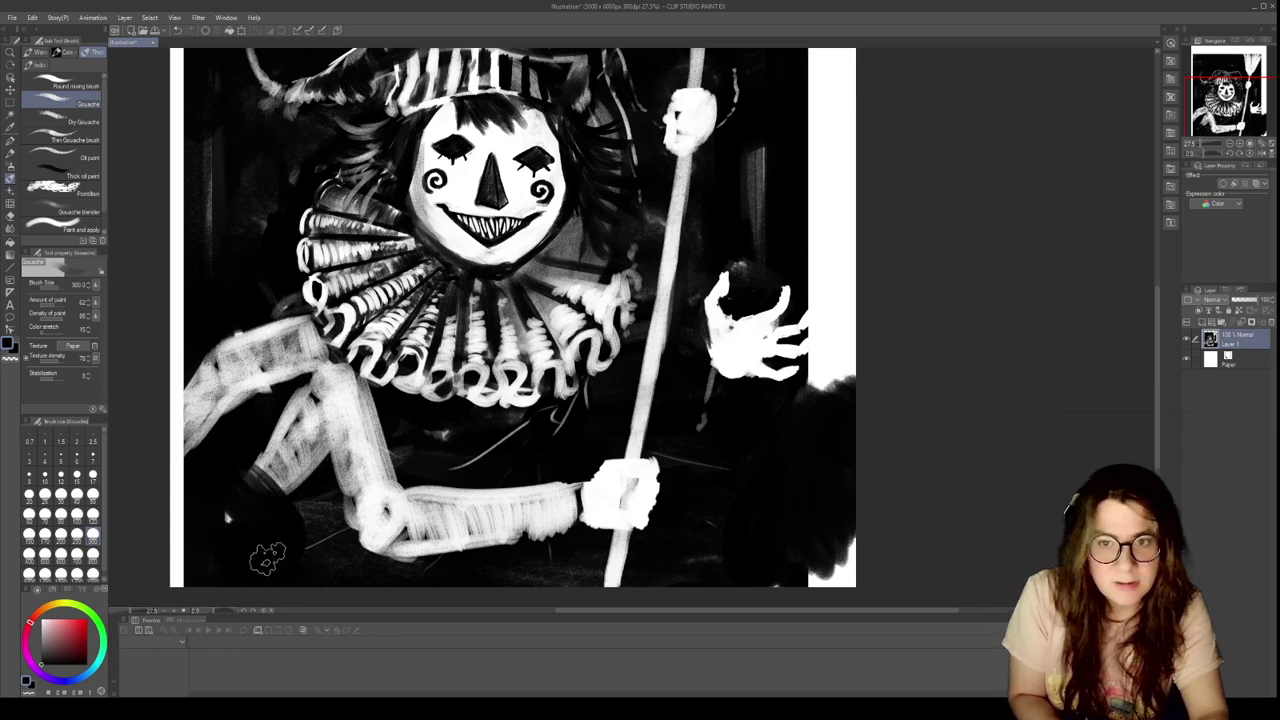
{"action": "mouse_move", "coordinate": [267, 436]}
{"action": "left_mouse_down"}
{"action": "mouse_move", "coordinate": [280, 425]}
{"action": "mouse_move", "coordinate": [262, 520]}
{"action": "mouse_move", "coordinate": [245, 530]}
{"action": "mouse_move", "coordinate": [405, 438]}
{"action": "mouse_move", "coordinate": [285, 465]}
{"action": "mouse_move", "coordinate": [275, 495]}
{"action": "mouse_move", "coordinate": [355, 445]}
{"action": "mouse_move", "coordinate": [402, 440]}
{"action": "mouse_move", "coordinate": [400, 455]}
{"action": "mouse_move", "coordinate": [303, 515]}
{"action": "left_mouse_up"}
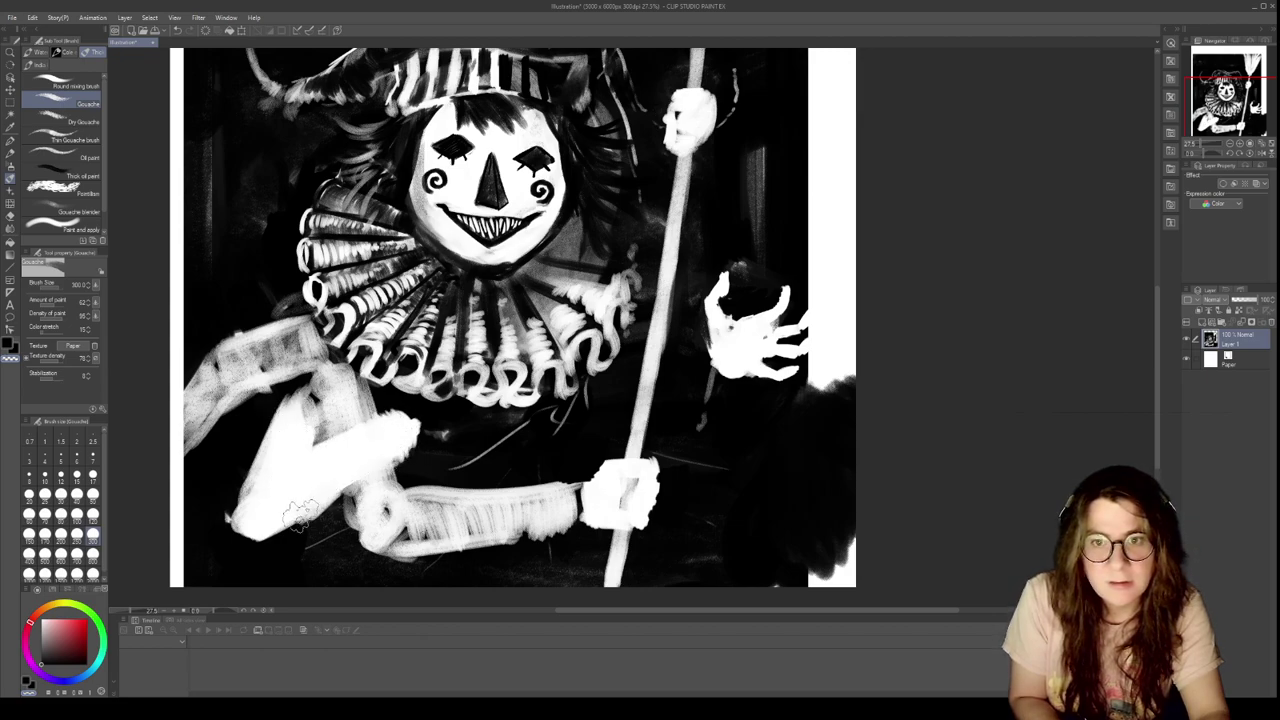
Paint a white hand with long fingers on the bent arm at brush size 120, and separate the fingers in black at size 50
{"action": "left_click", "coordinate": [92, 514]}
{"action": "mouse_move", "coordinate": [456, 427]}
{"action": "left_mouse_down"}
{"action": "mouse_move", "coordinate": [420, 421]}
{"action": "mouse_move", "coordinate": [419, 458]}
{"action": "mouse_move", "coordinate": [430, 434]}
{"action": "mouse_move", "coordinate": [435, 449]}
{"action": "mouse_move", "coordinate": [456, 449]}
{"action": "mouse_move", "coordinate": [436, 458]}
{"action": "mouse_move", "coordinate": [467, 476]}
{"action": "mouse_move", "coordinate": [462, 448]}
{"action": "mouse_move", "coordinate": [486, 469]}
{"action": "mouse_move", "coordinate": [477, 433]}
{"action": "mouse_move", "coordinate": [500, 420]}
{"action": "mouse_move", "coordinate": [473, 437]}
{"action": "mouse_move", "coordinate": [525, 422]}
{"action": "left_mouse_up"}
{"action": "left_click", "coordinate": [93, 494]}
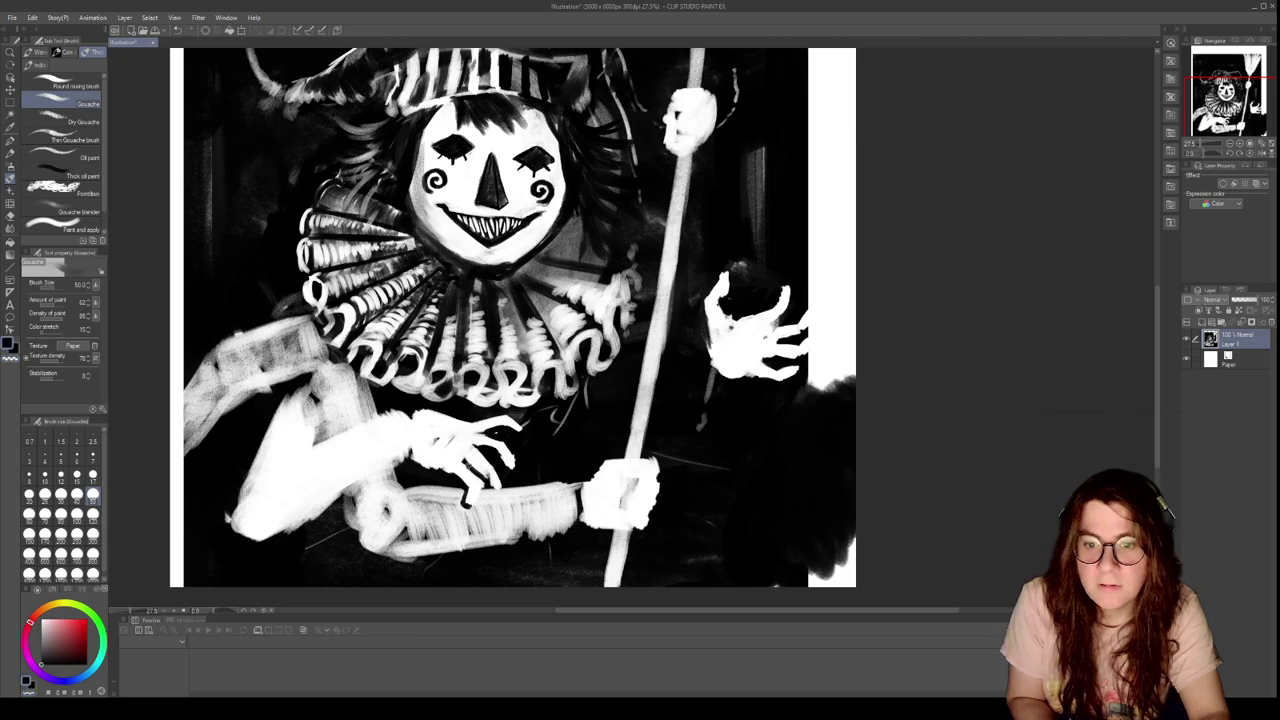
{"action": "left_click_drag", "start_coordinate": [494, 478], "coordinate": [504, 502]}
{"action": "key", "text": "c"}
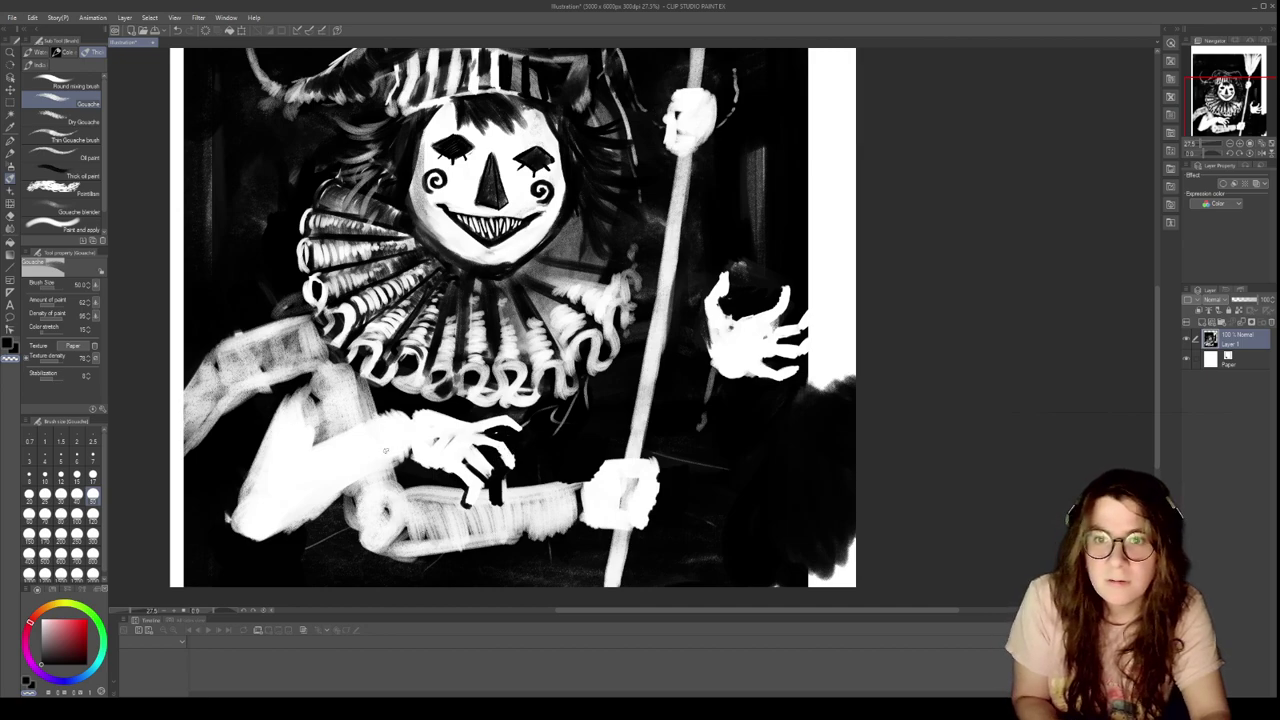
Draw a curved black line across the wrist of the bent arm
{"action": "key", "text": "x"}
{"action": "mouse_move", "coordinate": [410, 414]}
{"action": "left_mouse_down"}
{"action": "mouse_move", "coordinate": [412, 458]}
{"action": "mouse_move", "coordinate": [634, 456]}
{"action": "left_mouse_up"}
{"action": "key", "text": "c"}
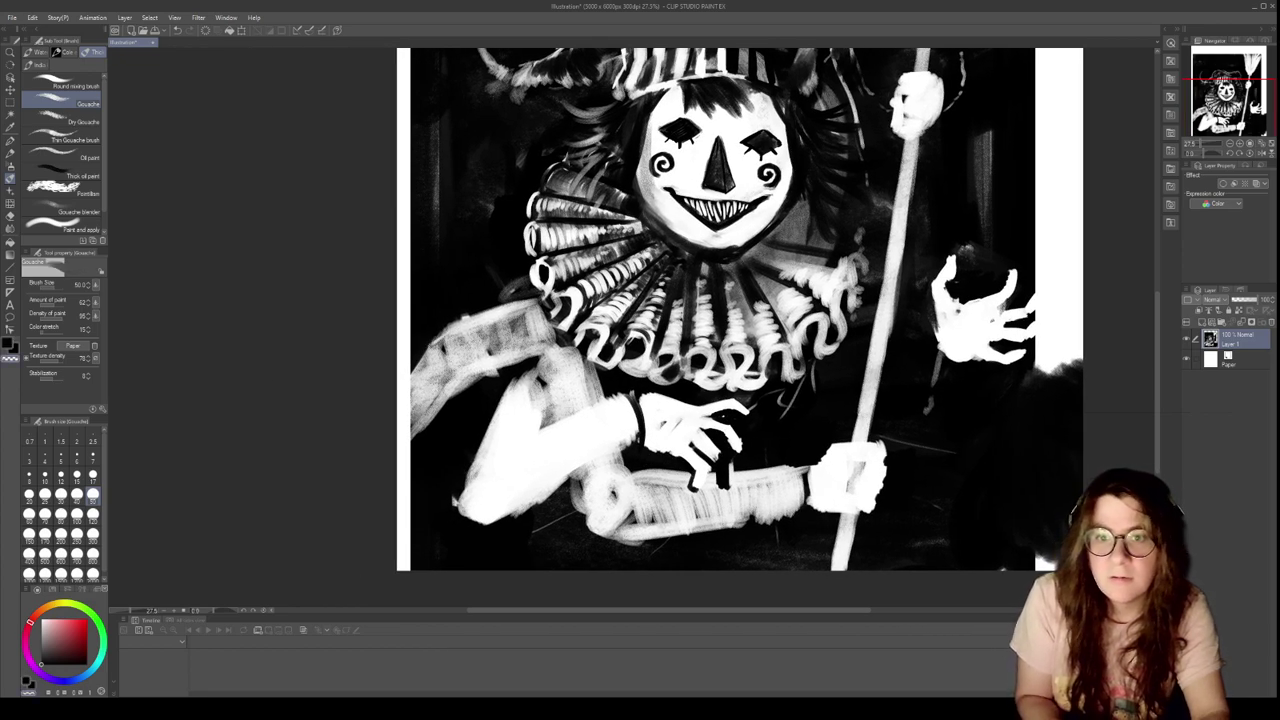
Redefine the top and bottom edges of the limb reaching the canvas's left edge with white and black strokes
{"action": "mouse_move", "coordinate": [404, 379]}
{"action": "left_mouse_down"}
{"action": "mouse_move", "coordinate": [422, 344]}
{"action": "mouse_move", "coordinate": [518, 308]}
{"action": "left_mouse_up"}
{"action": "mouse_move", "coordinate": [488, 371]}
{"action": "left_mouse_down"}
{"action": "mouse_move", "coordinate": [443, 381]}
{"action": "mouse_move", "coordinate": [531, 353]}
{"action": "mouse_move", "coordinate": [442, 390]}
{"action": "mouse_move", "coordinate": [405, 448]}
{"action": "left_mouse_up"}
{"action": "key", "text": "c"}
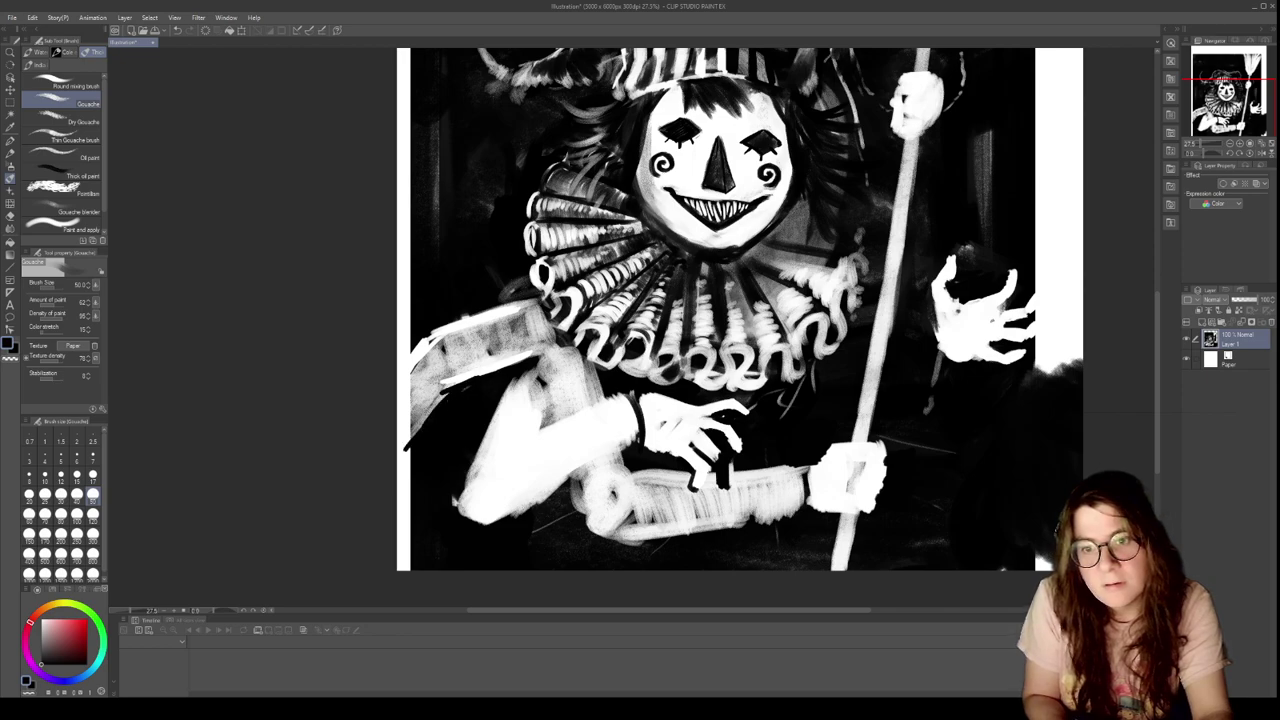
{"action": "key", "text": "c"}
{"action": "left_click_drag", "start_coordinate": [423, 332], "coordinate": [399, 372]}
{"action": "scroll", "coordinate": [470, 278], "scroll_direction": "down", "scroll_amount": 5}
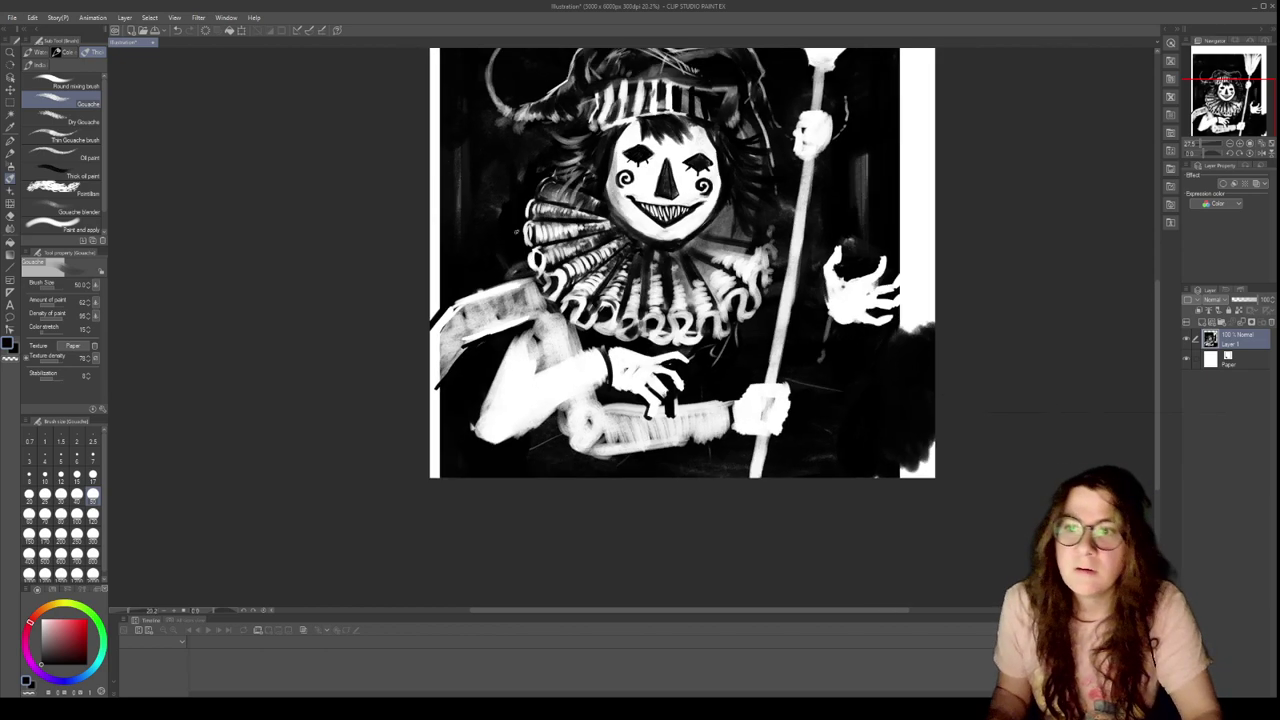
Sketch thin white outlines for a forearm below the open hand and an upper arm linking its elbow to the ruffled collar
{"action": "scroll", "coordinate": [600, 230], "scroll_direction": "up", "scroll_amount": 1}
{"action": "scroll", "coordinate": [642, 212], "scroll_direction": "up", "scroll_amount": 4}
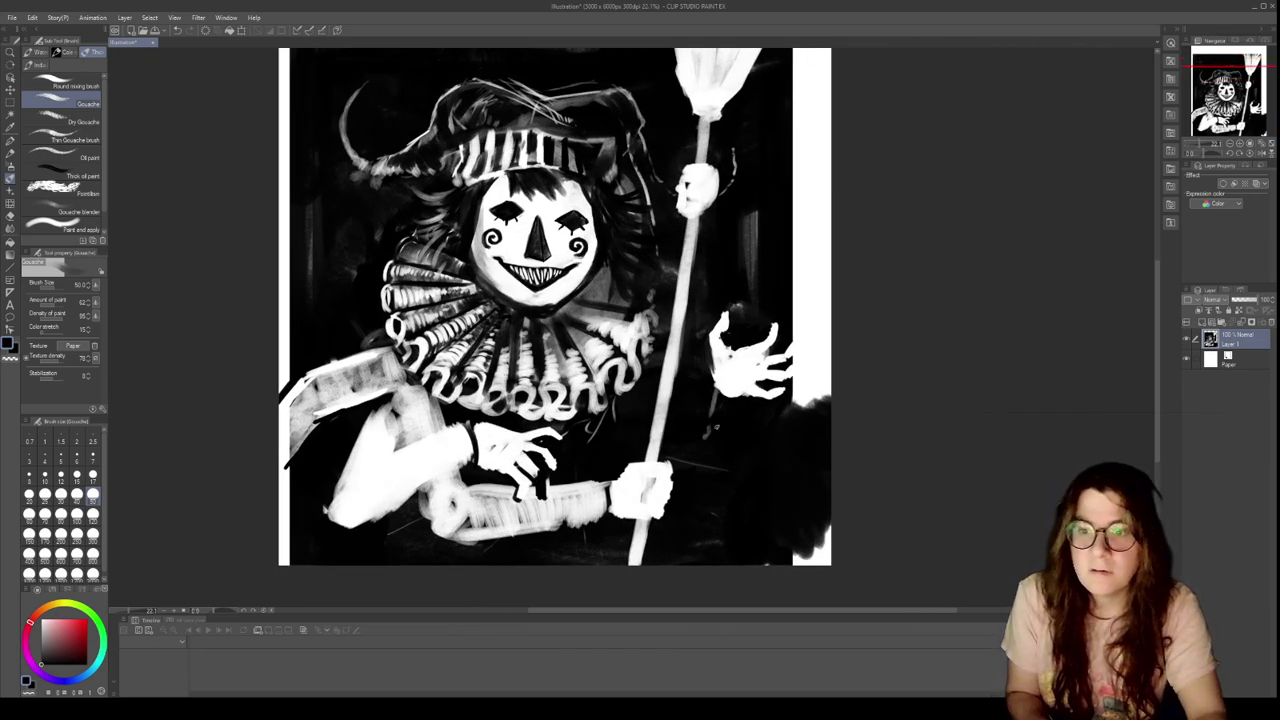
{"action": "left_click_drag", "start_coordinate": [714, 384], "coordinate": [703, 474]}
{"action": "mouse_move", "coordinate": [749, 392]}
{"action": "left_mouse_down"}
{"action": "mouse_move", "coordinate": [746, 484]}
{"action": "mouse_move", "coordinate": [699, 494]}
{"action": "left_mouse_up"}
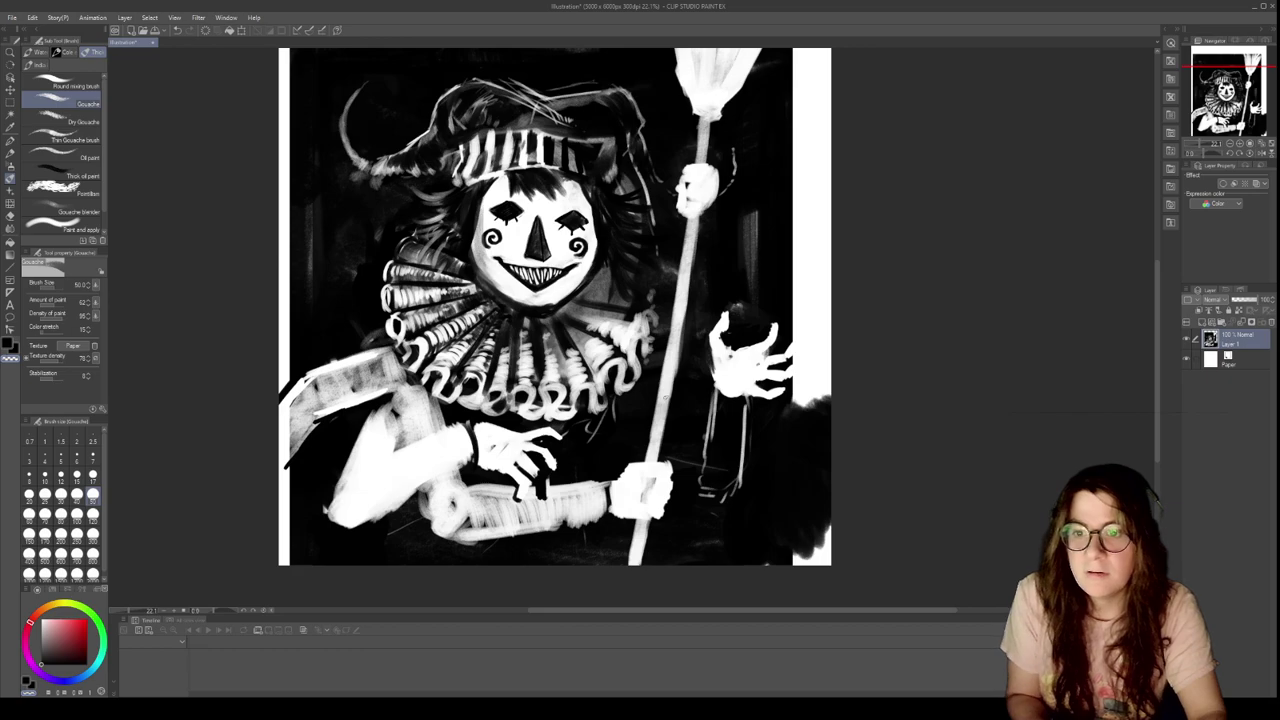
{"action": "left_click_drag", "start_coordinate": [645, 381], "coordinate": [712, 450]}
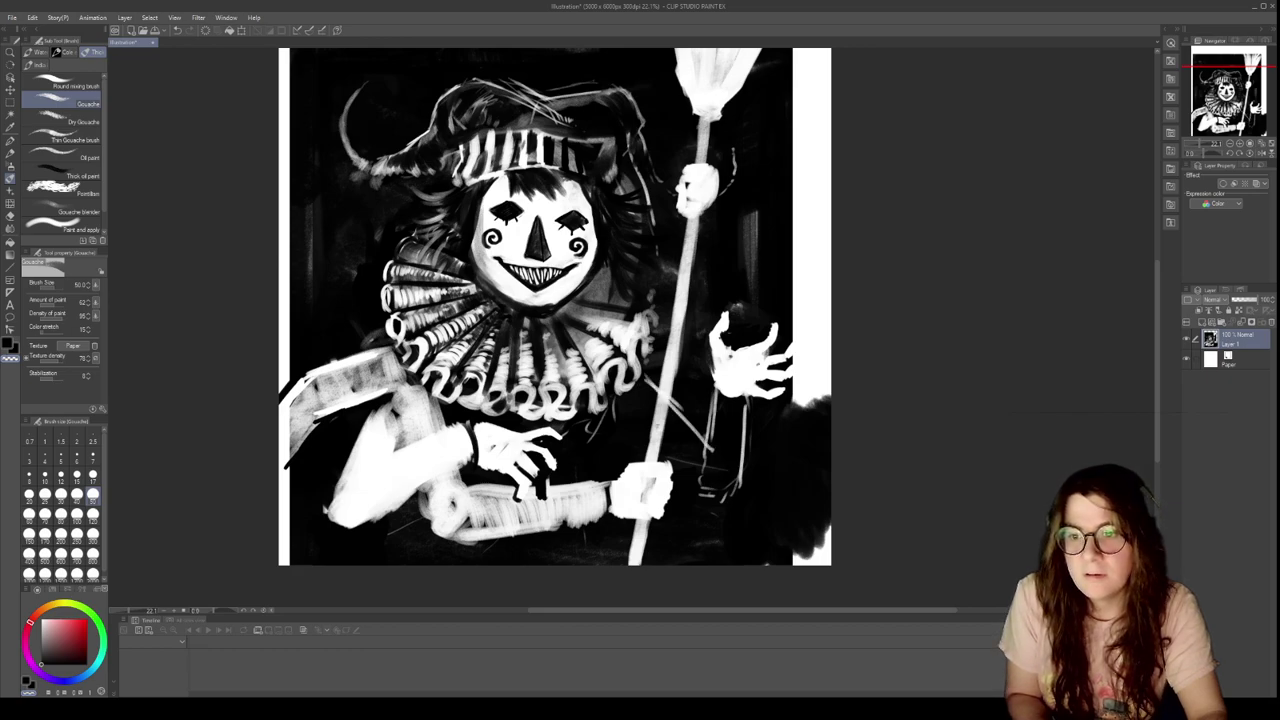
{"action": "left_click_drag", "start_coordinate": [624, 432], "coordinate": [704, 504]}
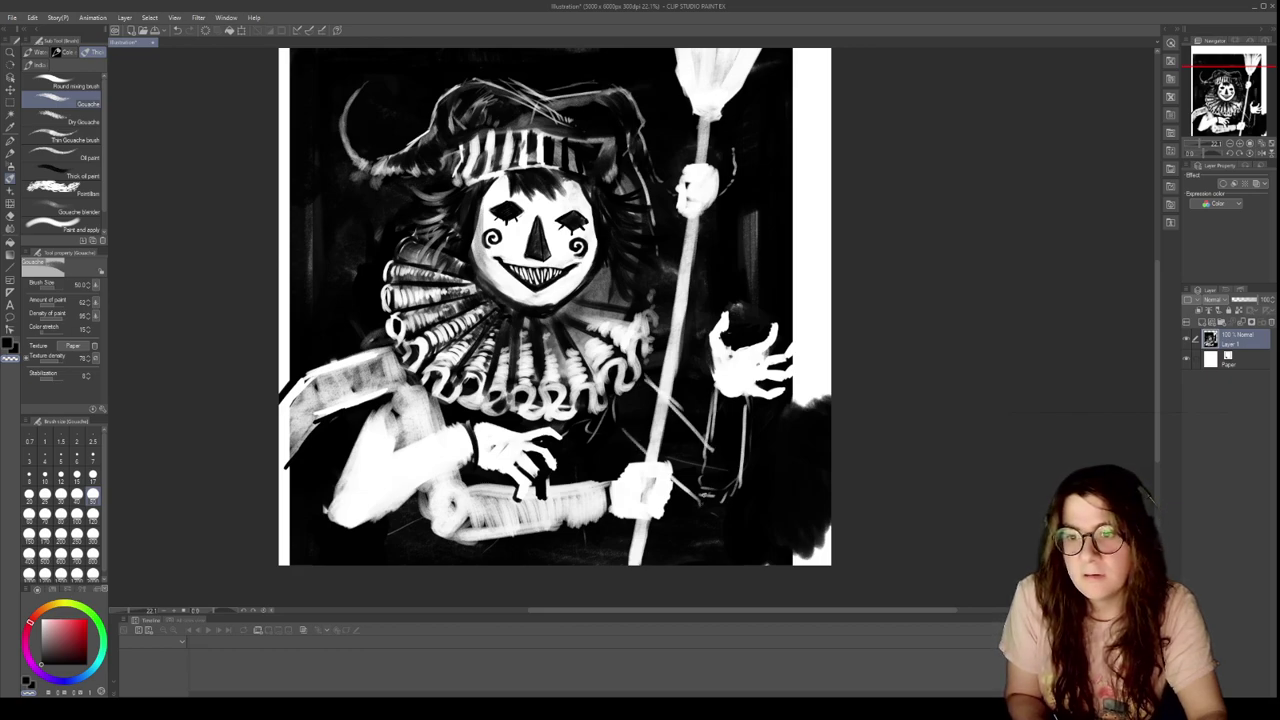
Sketch thin white outlines for another bent arm running from the collar to an elbow and up to the fist on the broomstick
{"action": "left_click_drag", "start_coordinate": [650, 329], "coordinate": [736, 293]}
{"action": "left_click_drag", "start_coordinate": [656, 330], "coordinate": [720, 311]}
{"action": "mouse_move", "coordinate": [709, 214]}
{"action": "left_mouse_down"}
{"action": "mouse_move", "coordinate": [706, 238]}
{"action": "mouse_move", "coordinate": [742, 308]}
{"action": "left_mouse_up"}
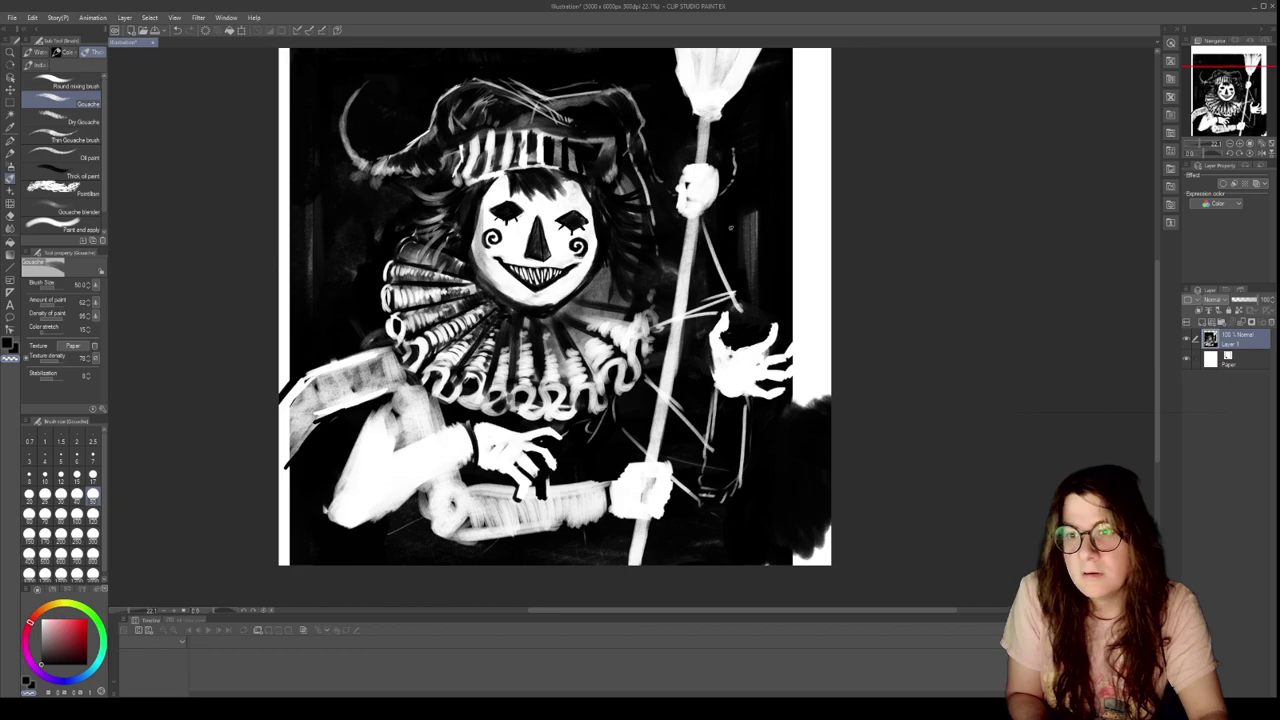
{"action": "mouse_move", "coordinate": [704, 240]}
{"action": "left_mouse_down"}
{"action": "mouse_move", "coordinate": [742, 205]}
{"action": "mouse_move", "coordinate": [768, 276]}
{"action": "left_mouse_up"}
{"action": "left_click_drag", "start_coordinate": [746, 198], "coordinate": [780, 298]}
{"action": "left_click_drag", "start_coordinate": [754, 242], "coordinate": [780, 308]}
Flip the canvas view horizontally and check the overall composition
{"action": "scroll", "coordinate": [706, 202], "scroll_direction": "down", "scroll_amount": 5}
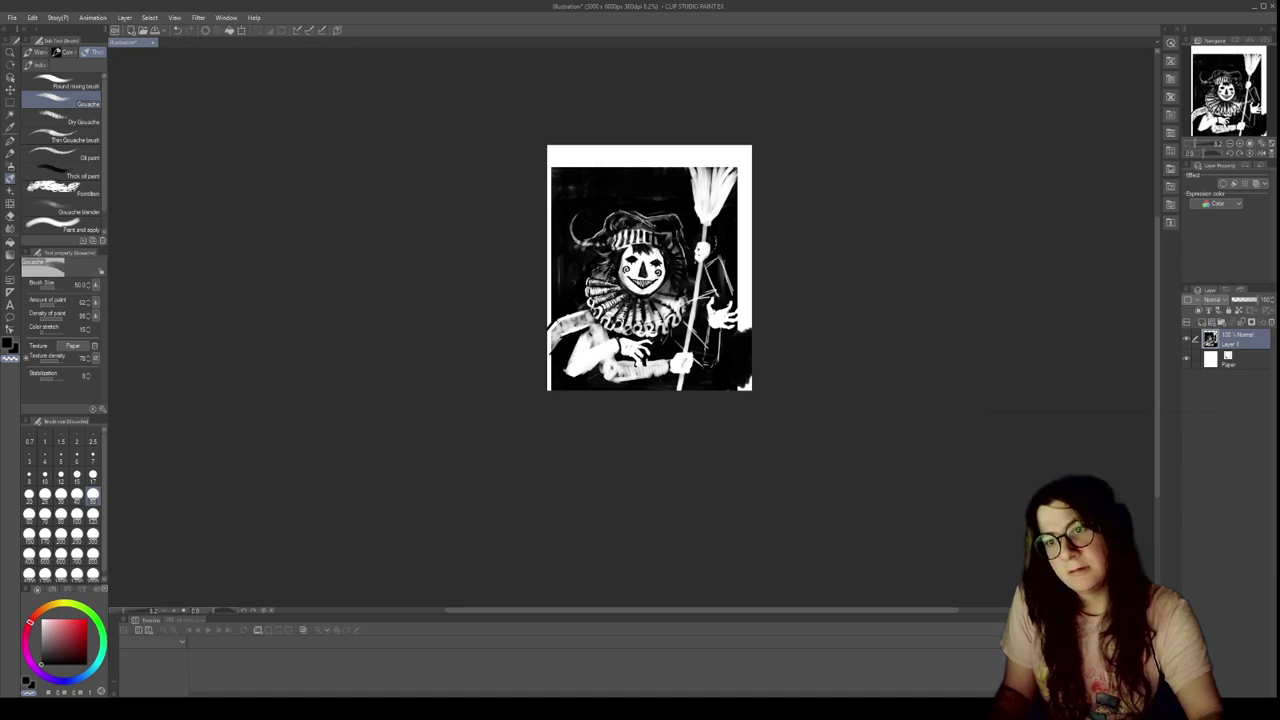
{"action": "scroll", "coordinate": [626, 389], "scroll_direction": "up", "scroll_amount": 3}
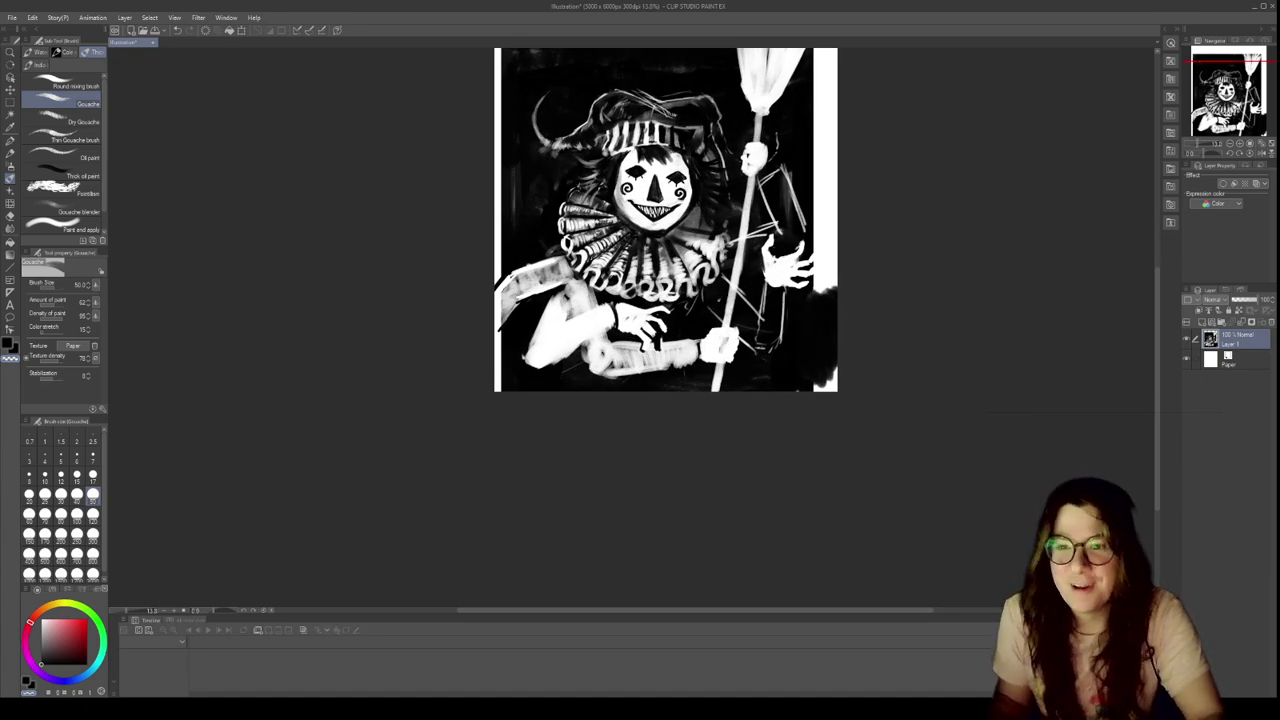
{"action": "scroll", "coordinate": [789, 225], "scroll_direction": "up", "scroll_amount": 1}
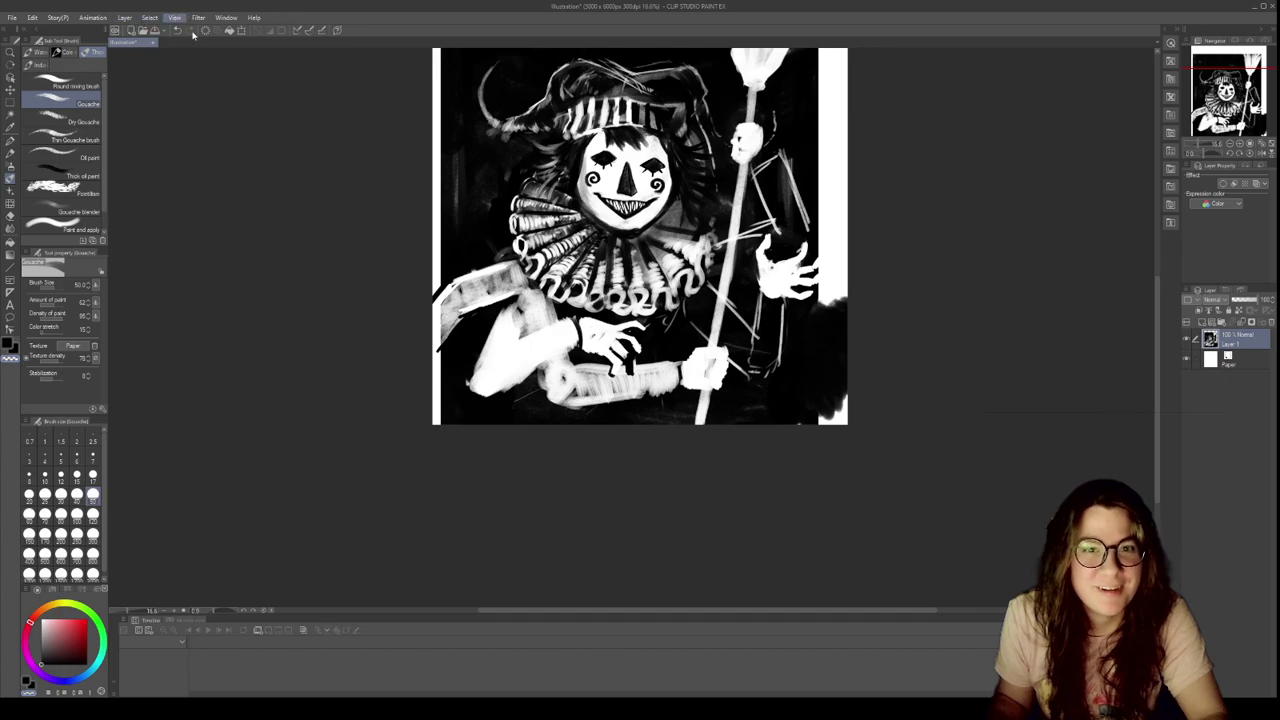
{"action": "left_click", "coordinate": [372, 92]}
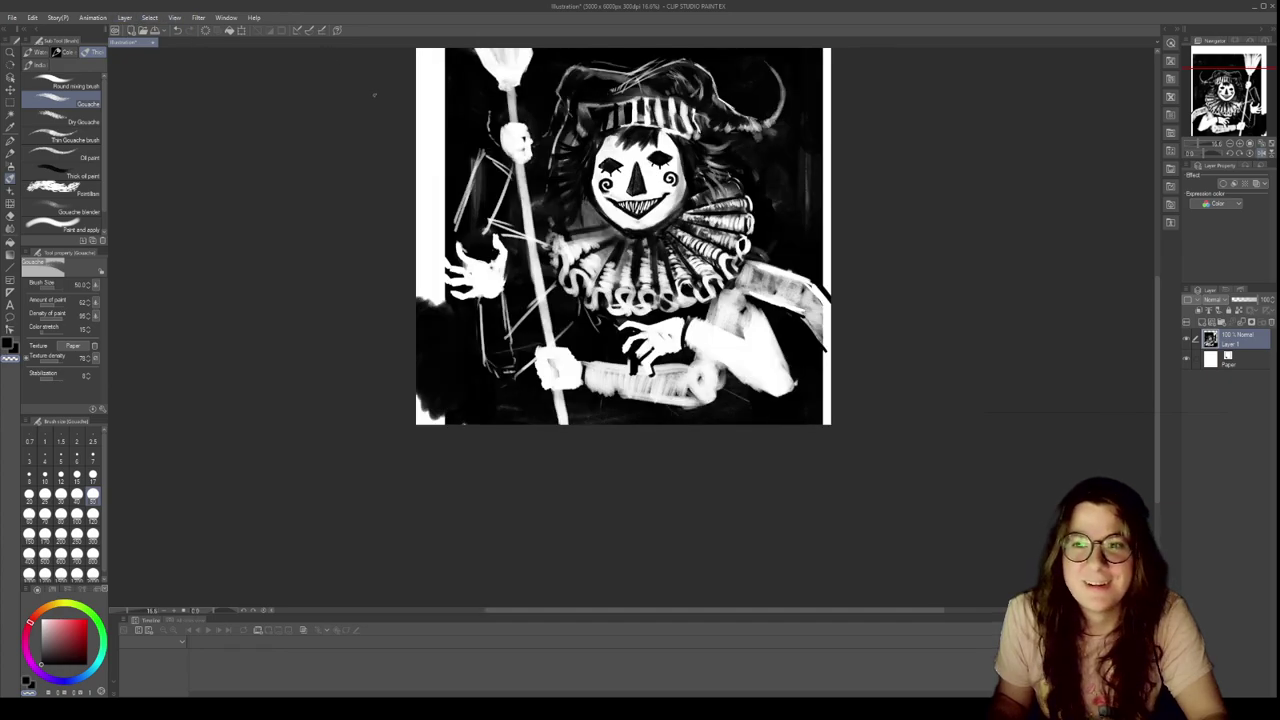
{"action": "scroll", "coordinate": [622, 243], "scroll_direction": "down", "scroll_amount": 8}
{"action": "scroll", "coordinate": [657, 152], "scroll_direction": "up", "scroll_amount": 11}
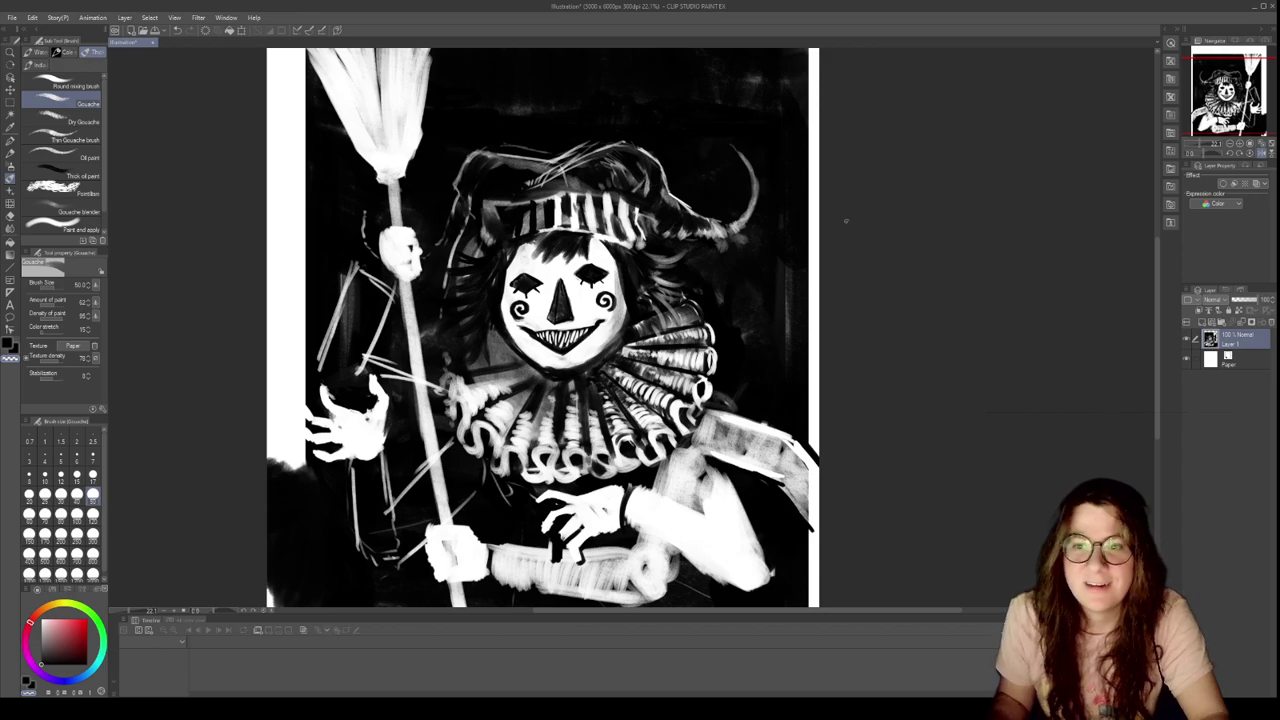
{"action": "left_click_drag", "start_coordinate": [880, 211], "coordinate": [810, 147]}
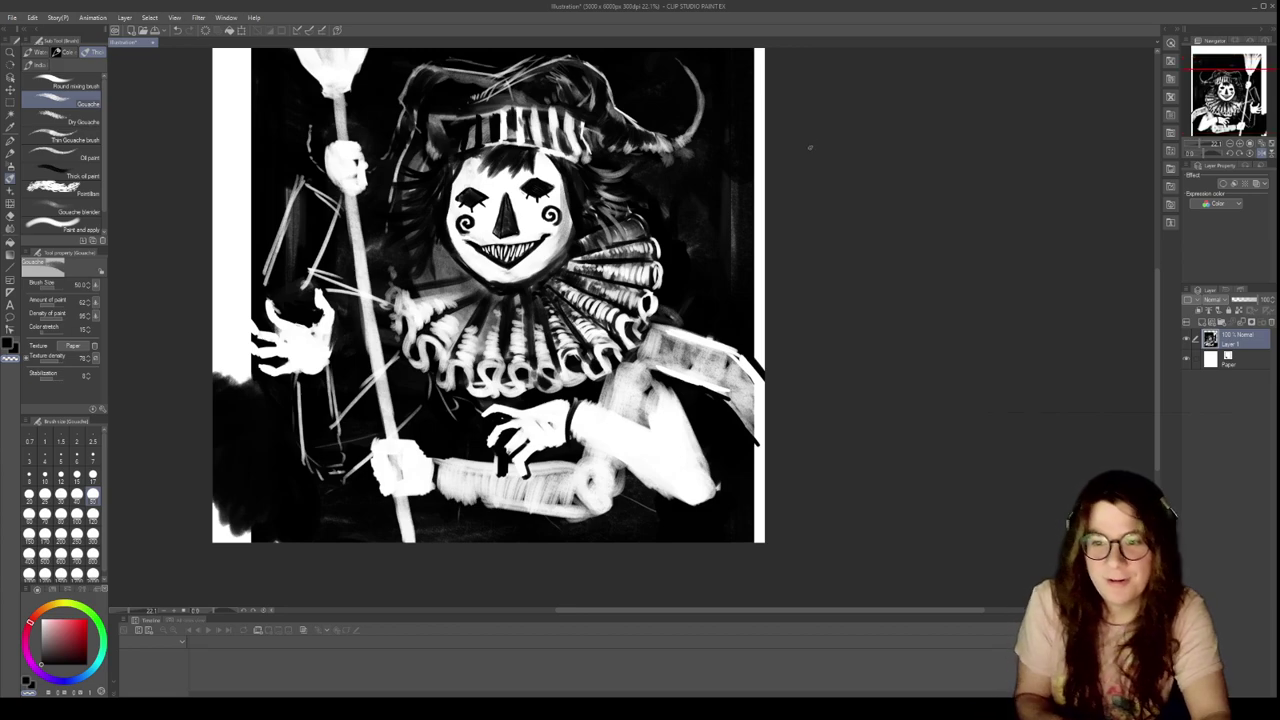
Fill the white margin beside the shoulder with black at brush size 300, cutting off the end of the limb that reached it
{"action": "left_click", "coordinate": [77, 533]}
{"action": "left_click", "coordinate": [94, 534]}
{"action": "mouse_move", "coordinate": [736, 412]}
{"action": "left_mouse_down"}
{"action": "mouse_move", "coordinate": [755, 348]}
{"action": "mouse_move", "coordinate": [771, 569]}
{"action": "mouse_move", "coordinate": [774, 272]}
{"action": "mouse_move", "coordinate": [748, 86]}
{"action": "mouse_move", "coordinate": [760, 589]}
{"action": "left_mouse_up"}
{"action": "left_click_drag", "start_coordinate": [805, 254], "coordinate": [785, 451]}
{"action": "mouse_move", "coordinate": [736, 349]}
{"action": "left_mouse_down"}
{"action": "mouse_move", "coordinate": [714, 95]}
{"action": "mouse_move", "coordinate": [721, 279]}
{"action": "mouse_move", "coordinate": [721, 105]}
{"action": "mouse_move", "coordinate": [738, 64]}
{"action": "mouse_move", "coordinate": [743, 272]}
{"action": "mouse_move", "coordinate": [709, 175]}
{"action": "left_mouse_up"}
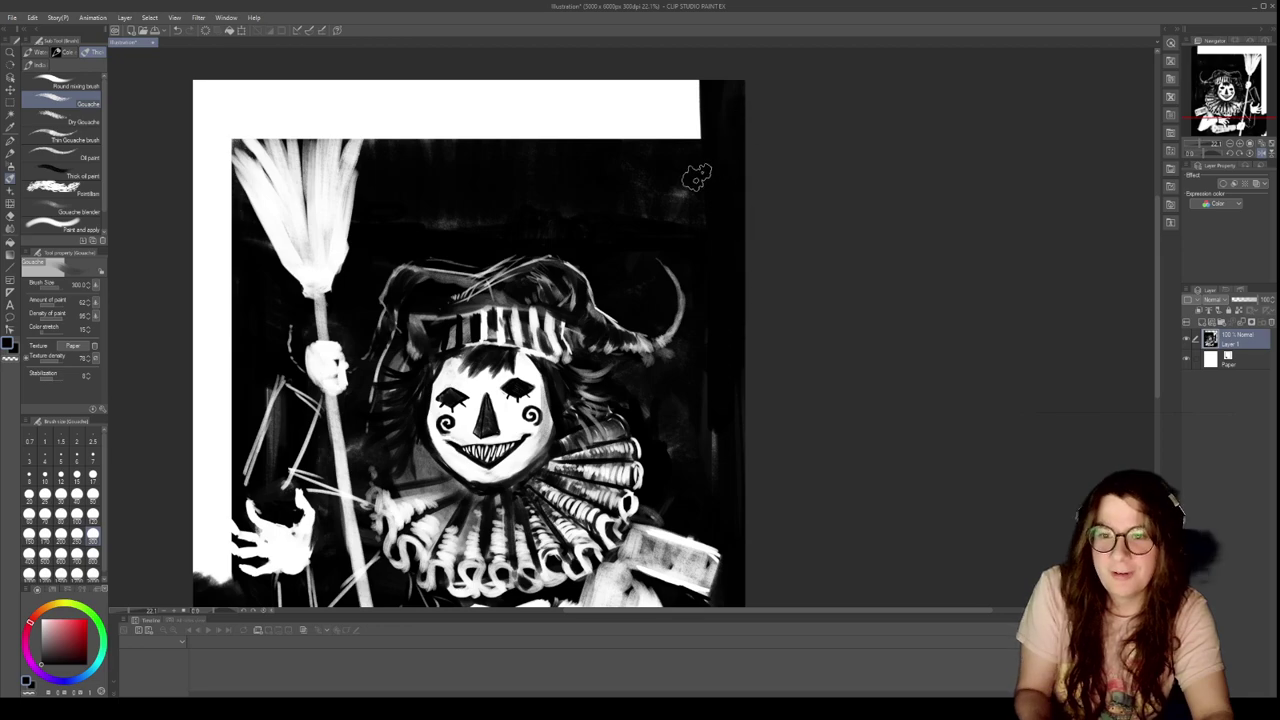
{"action": "left_click_drag", "start_coordinate": [669, 343], "coordinate": [805, 193]}
Paint a solid white forearm rising from the end of the shortened upper arm
{"action": "scroll", "coordinate": [753, 186], "scroll_direction": "down", "scroll_amount": 3}
{"action": "scroll", "coordinate": [745, 192], "scroll_direction": "down", "scroll_amount": 1}
{"action": "scroll", "coordinate": [707, 122], "scroll_direction": "up", "scroll_amount": 3}
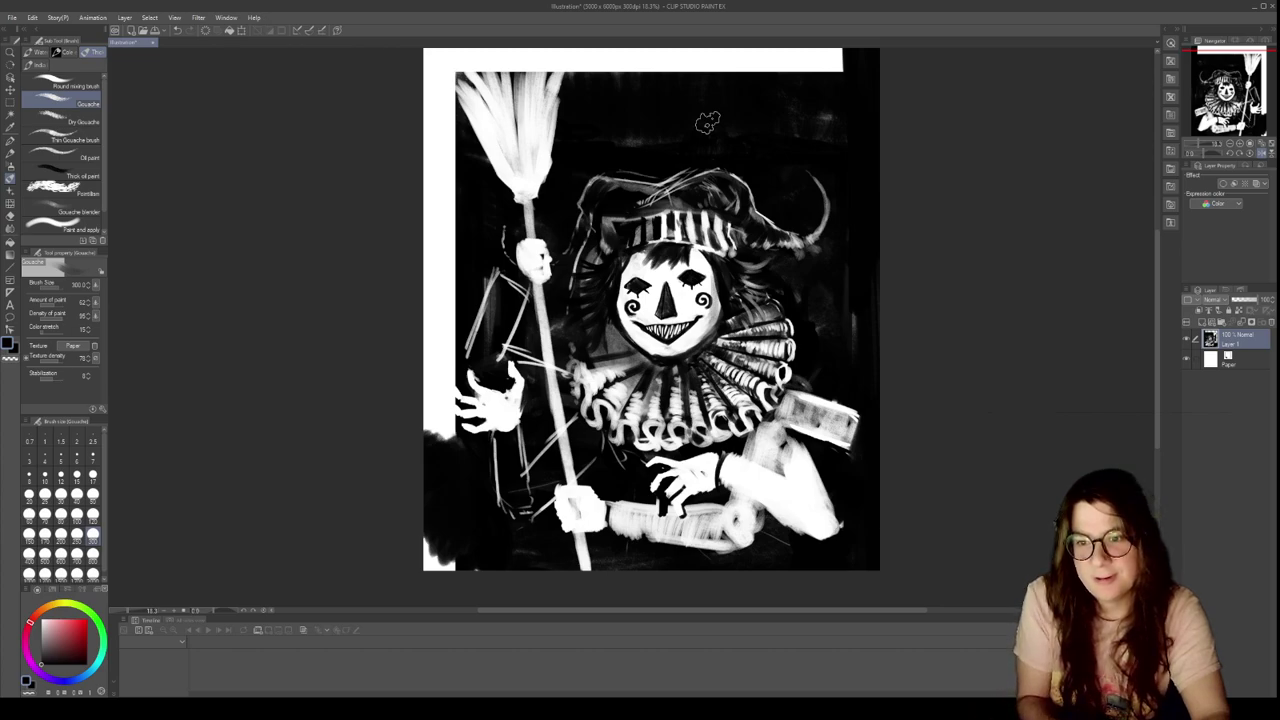
{"action": "mouse_move", "coordinate": [862, 432]}
{"action": "left_mouse_down"}
{"action": "mouse_move", "coordinate": [833, 318]}
{"action": "mouse_move", "coordinate": [856, 416]}
{"action": "mouse_move", "coordinate": [831, 302]}
{"action": "mouse_move", "coordinate": [820, 309]}
{"action": "mouse_move", "coordinate": [869, 289]}
{"action": "left_mouse_up"}
Black out the remaining white canvas margins, the open hand beside the broom and the sketched forearm beneath it
{"action": "key", "text": "c"}
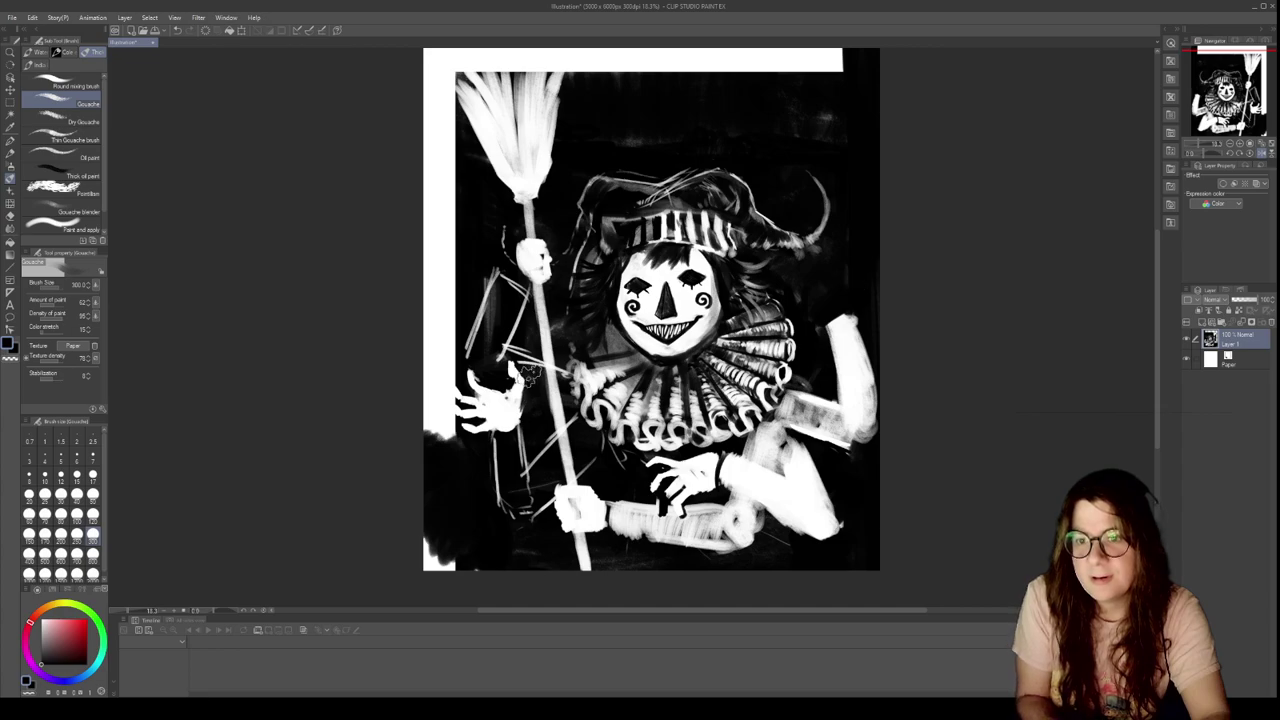
{"action": "mouse_move", "coordinate": [505, 447]}
{"action": "left_mouse_down"}
{"action": "mouse_move", "coordinate": [521, 526]}
{"action": "mouse_move", "coordinate": [542, 488]}
{"action": "mouse_move", "coordinate": [527, 463]}
{"action": "mouse_move", "coordinate": [514, 473]}
{"action": "mouse_move", "coordinate": [495, 440]}
{"action": "mouse_move", "coordinate": [504, 421]}
{"action": "mouse_move", "coordinate": [468, 371]}
{"action": "mouse_move", "coordinate": [453, 403]}
{"action": "mouse_move", "coordinate": [498, 373]}
{"action": "mouse_move", "coordinate": [493, 433]}
{"action": "mouse_move", "coordinate": [507, 417]}
{"action": "mouse_move", "coordinate": [428, 395]}
{"action": "mouse_move", "coordinate": [404, 323]}
{"action": "left_mouse_up"}
{"action": "mouse_move", "coordinate": [404, 444]}
{"action": "left_mouse_down"}
{"action": "mouse_move", "coordinate": [428, 218]}
{"action": "mouse_move", "coordinate": [433, 420]}
{"action": "mouse_move", "coordinate": [440, 240]}
{"action": "mouse_move", "coordinate": [433, 412]}
{"action": "mouse_move", "coordinate": [461, 265]}
{"action": "mouse_move", "coordinate": [458, 418]}
{"action": "mouse_move", "coordinate": [430, 70]}
{"action": "left_mouse_up"}
{"action": "mouse_move", "coordinate": [449, 588]}
{"action": "left_mouse_down"}
{"action": "mouse_move", "coordinate": [381, 525]}
{"action": "mouse_move", "coordinate": [427, 545]}
{"action": "left_mouse_up"}
{"action": "left_click_drag", "start_coordinate": [632, 109], "coordinate": [586, 289]}
{"action": "mouse_move", "coordinate": [474, 246]}
{"action": "left_mouse_down"}
{"action": "mouse_move", "coordinate": [435, 186]}
{"action": "mouse_move", "coordinate": [371, 222]}
{"action": "mouse_move", "coordinate": [543, 205]}
{"action": "mouse_move", "coordinate": [388, 213]}
{"action": "mouse_move", "coordinate": [471, 221]}
{"action": "mouse_move", "coordinate": [451, 242]}
{"action": "mouse_move", "coordinate": [625, 250]}
{"action": "mouse_move", "coordinate": [685, 247]}
{"action": "mouse_move", "coordinate": [429, 238]}
{"action": "mouse_move", "coordinate": [829, 200]}
{"action": "mouse_move", "coordinate": [434, 201]}
{"action": "mouse_move", "coordinate": [623, 210]}
{"action": "mouse_move", "coordinate": [751, 234]}
{"action": "mouse_move", "coordinate": [557, 244]}
{"action": "mouse_move", "coordinate": [484, 229]}
{"action": "mouse_move", "coordinate": [787, 227]}
{"action": "mouse_move", "coordinate": [714, 243]}
{"action": "mouse_move", "coordinate": [771, 229]}
{"action": "left_mouse_up"}
{"action": "left_click_drag", "start_coordinate": [897, 343], "coordinate": [878, 209]}
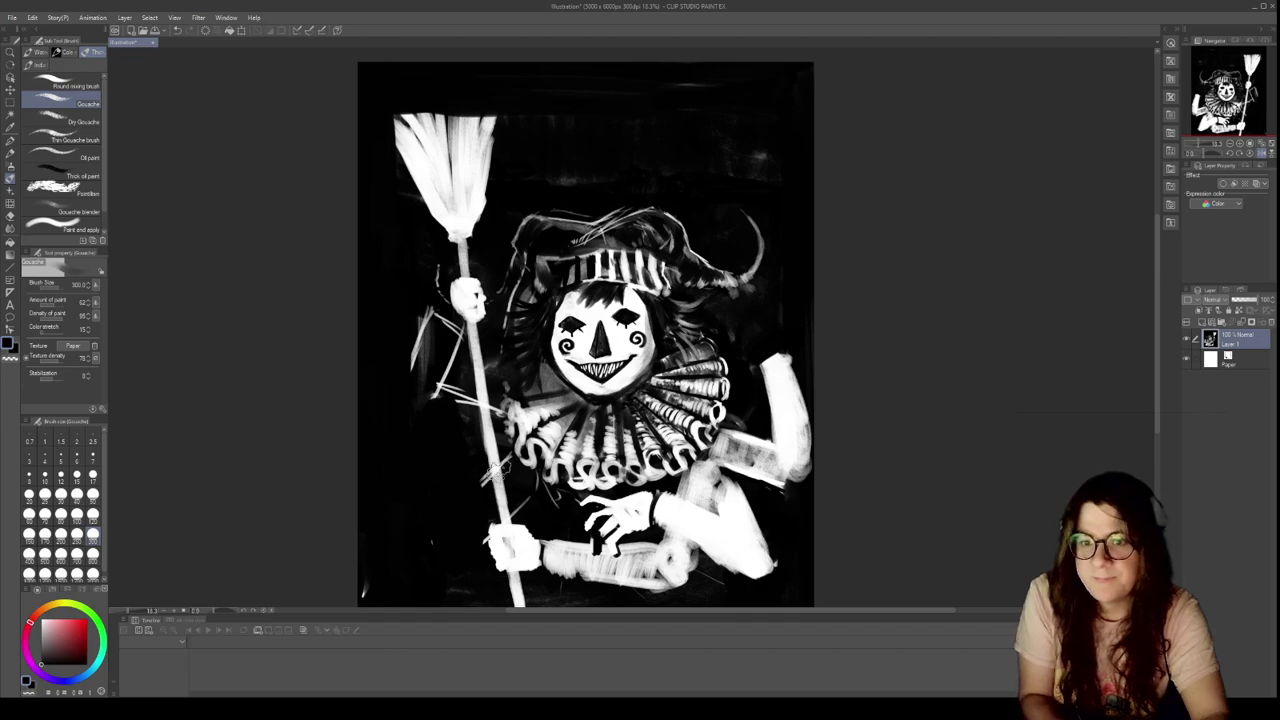
Paint a white upper arm extending from behind the broomstick to an elbow, with the start of its forearm
{"action": "key", "text": "c"}
{"action": "mouse_move", "coordinate": [508, 464]}
{"action": "left_mouse_down"}
{"action": "mouse_move", "coordinate": [413, 509]}
{"action": "mouse_move", "coordinate": [437, 497]}
{"action": "mouse_move", "coordinate": [382, 454]}
{"action": "mouse_move", "coordinate": [428, 486]}
{"action": "left_mouse_up"}
{"action": "scroll", "coordinate": [399, 212], "scroll_direction": "up", "scroll_amount": 2}
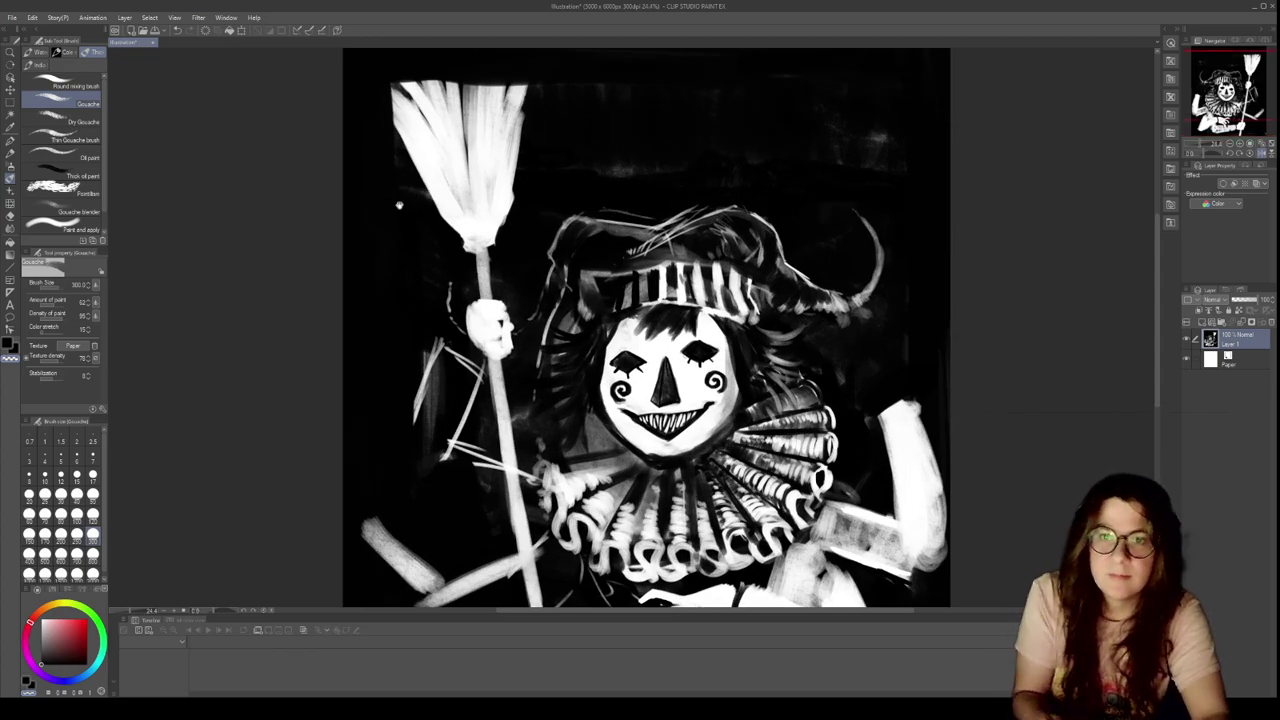
Extend the broom's bristles upward with white strokes and paint a thick black band across the broom head
{"action": "left_click_drag", "start_coordinate": [400, 206], "coordinate": [414, 396]}
{"action": "mouse_move", "coordinate": [425, 300]}
{"action": "left_mouse_down"}
{"action": "mouse_move", "coordinate": [423, 260]}
{"action": "mouse_move", "coordinate": [446, 303]}
{"action": "mouse_move", "coordinate": [440, 238]}
{"action": "mouse_move", "coordinate": [474, 345]}
{"action": "mouse_move", "coordinate": [460, 229]}
{"action": "mouse_move", "coordinate": [482, 355]}
{"action": "mouse_move", "coordinate": [482, 229]}
{"action": "mouse_move", "coordinate": [496, 340]}
{"action": "mouse_move", "coordinate": [515, 248]}
{"action": "mouse_move", "coordinate": [516, 317]}
{"action": "mouse_move", "coordinate": [527, 253]}
{"action": "mouse_move", "coordinate": [514, 337]}
{"action": "mouse_move", "coordinate": [471, 281]}
{"action": "mouse_move", "coordinate": [456, 324]}
{"action": "mouse_move", "coordinate": [478, 318]}
{"action": "mouse_move", "coordinate": [429, 304]}
{"action": "mouse_move", "coordinate": [412, 317]}
{"action": "mouse_move", "coordinate": [393, 301]}
{"action": "mouse_move", "coordinate": [441, 407]}
{"action": "mouse_move", "coordinate": [410, 303]}
{"action": "mouse_move", "coordinate": [450, 430]}
{"action": "left_mouse_up"}
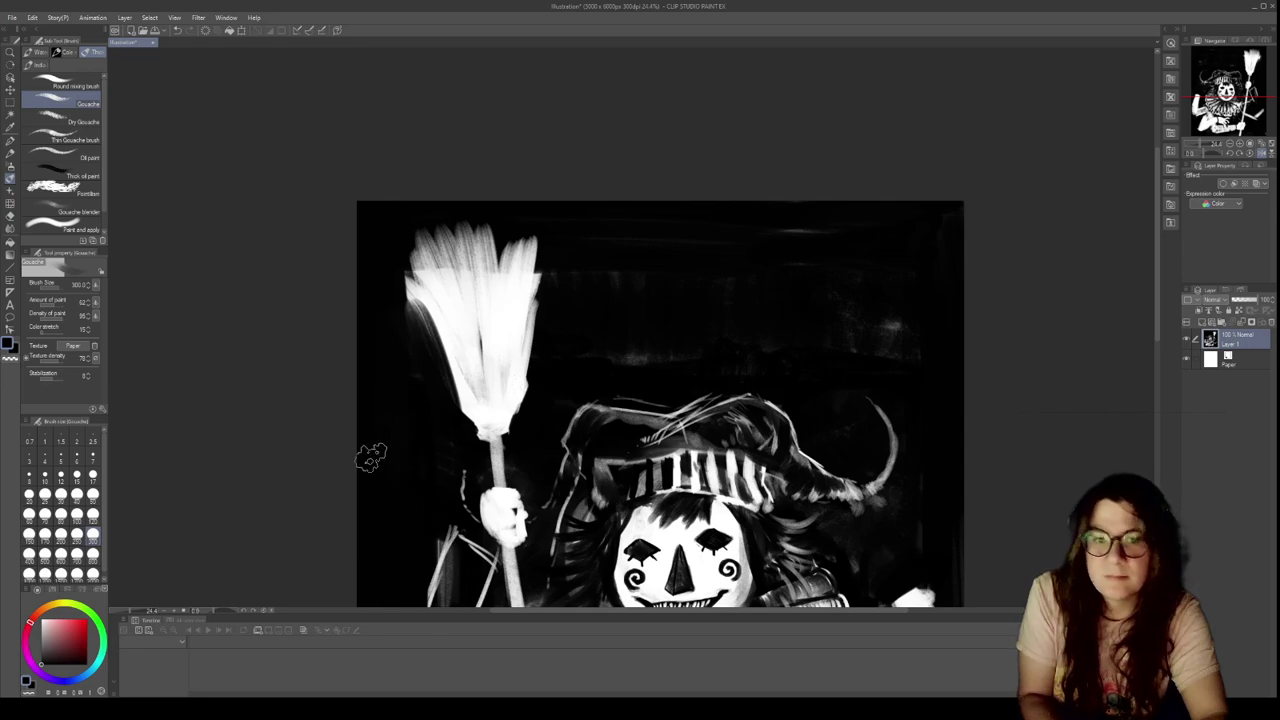
{"action": "mouse_move", "coordinate": [447, 361]}
{"action": "left_mouse_down"}
{"action": "mouse_move", "coordinate": [526, 347]}
{"action": "mouse_move", "coordinate": [456, 370]}
{"action": "mouse_move", "coordinate": [538, 358]}
{"action": "mouse_move", "coordinate": [539, 335]}
{"action": "mouse_move", "coordinate": [539, 360]}
{"action": "mouse_move", "coordinate": [543, 335]}
{"action": "mouse_move", "coordinate": [543, 385]}
{"action": "mouse_move", "coordinate": [543, 362]}
{"action": "mouse_move", "coordinate": [443, 362]}
{"action": "mouse_move", "coordinate": [504, 355]}
{"action": "mouse_move", "coordinate": [455, 373]}
{"action": "mouse_move", "coordinate": [522, 364]}
{"action": "mouse_move", "coordinate": [518, 352]}
{"action": "mouse_move", "coordinate": [446, 349]}
{"action": "mouse_move", "coordinate": [520, 349]}
{"action": "mouse_move", "coordinate": [486, 352]}
{"action": "mouse_move", "coordinate": [526, 362]}
{"action": "mouse_move", "coordinate": [517, 345]}
{"action": "mouse_move", "coordinate": [526, 379]}
{"action": "mouse_move", "coordinate": [519, 347]}
{"action": "mouse_move", "coordinate": [497, 390]}
{"action": "left_mouse_up"}
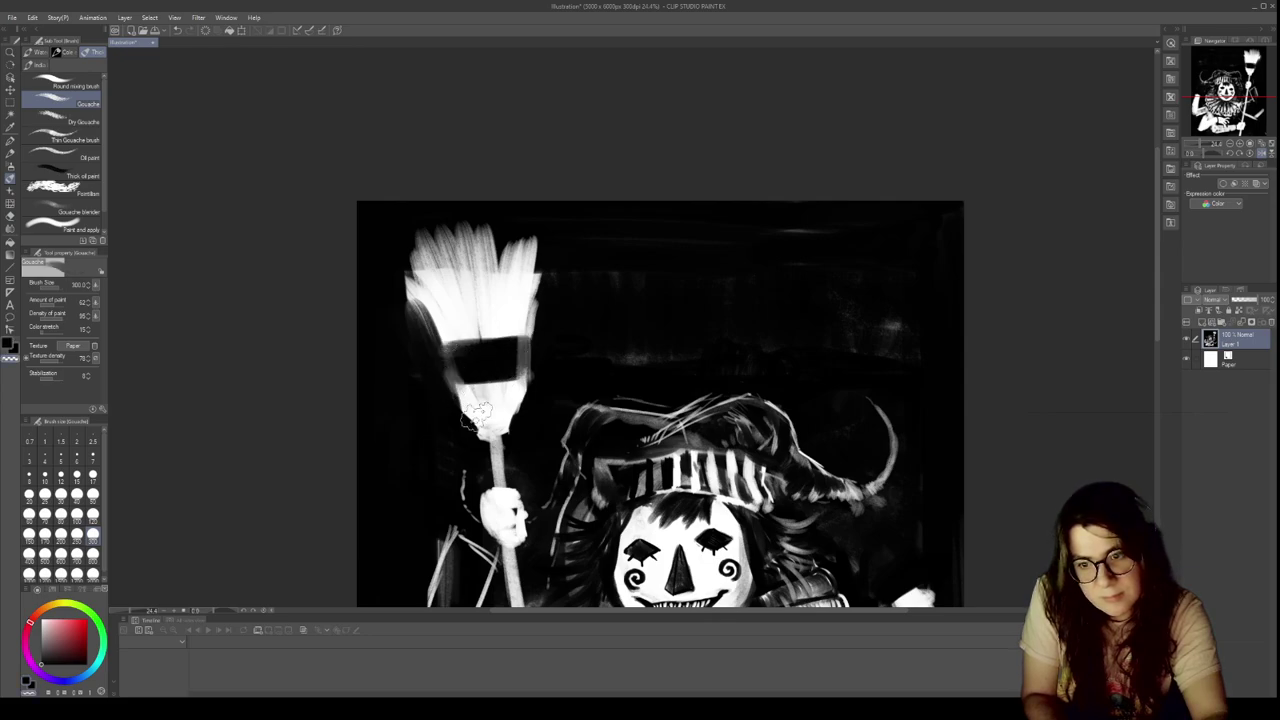
Paint another white forearm beside the broom and give it an open hand with spread fingers at brush size 120
{"action": "scroll", "coordinate": [484, 424], "scroll_direction": "down", "scroll_amount": 1}
{"action": "scroll", "coordinate": [482, 427], "scroll_direction": "down", "scroll_amount": 2}
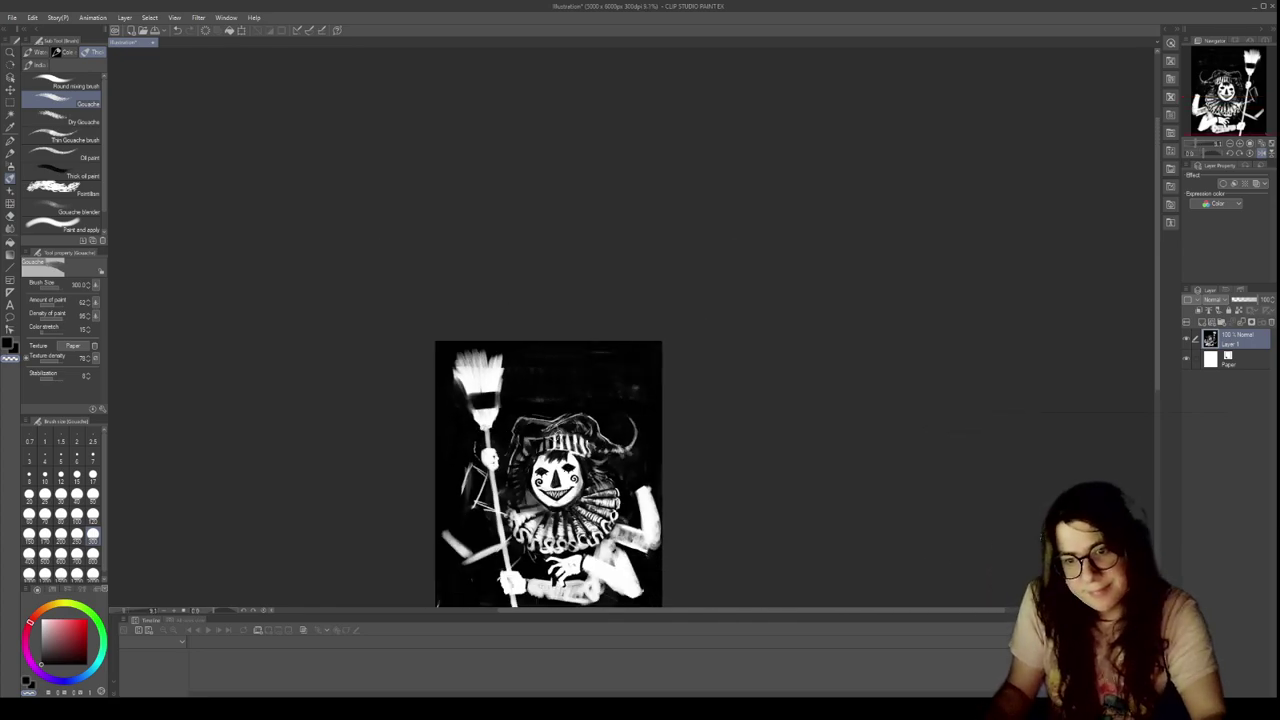
{"action": "scroll", "coordinate": [556, 436], "scroll_direction": "down", "scroll_amount": 2}
{"action": "scroll", "coordinate": [553, 521], "scroll_direction": "up", "scroll_amount": 2}
{"action": "scroll", "coordinate": [311, 467], "scroll_direction": "up", "scroll_amount": 3}
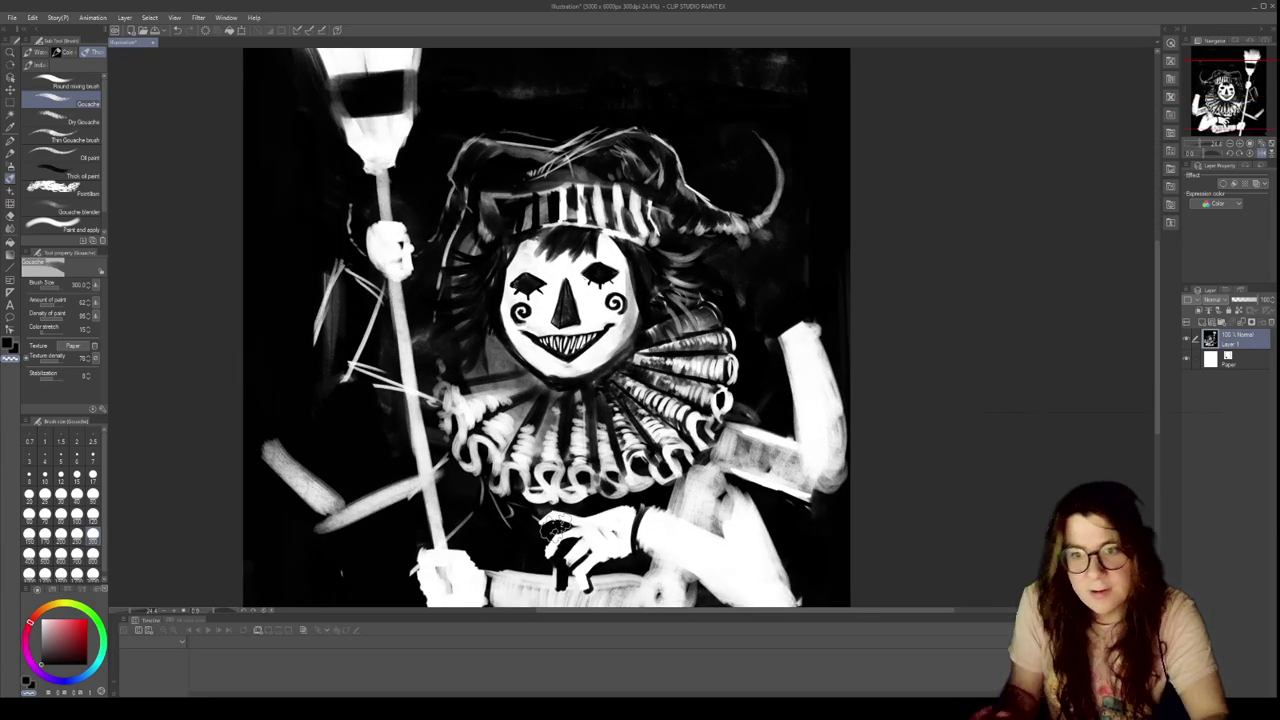
{"action": "mouse_move", "coordinate": [304, 432]}
{"action": "left_mouse_down"}
{"action": "mouse_move", "coordinate": [322, 545]}
{"action": "mouse_move", "coordinate": [286, 382]}
{"action": "mouse_move", "coordinate": [326, 398]}
{"action": "mouse_move", "coordinate": [265, 380]}
{"action": "mouse_move", "coordinate": [252, 340]}
{"action": "mouse_move", "coordinate": [272, 358]}
{"action": "mouse_move", "coordinate": [270, 318]}
{"action": "mouse_move", "coordinate": [288, 330]}
{"action": "left_mouse_up"}
{"action": "left_click", "coordinate": [93, 514]}
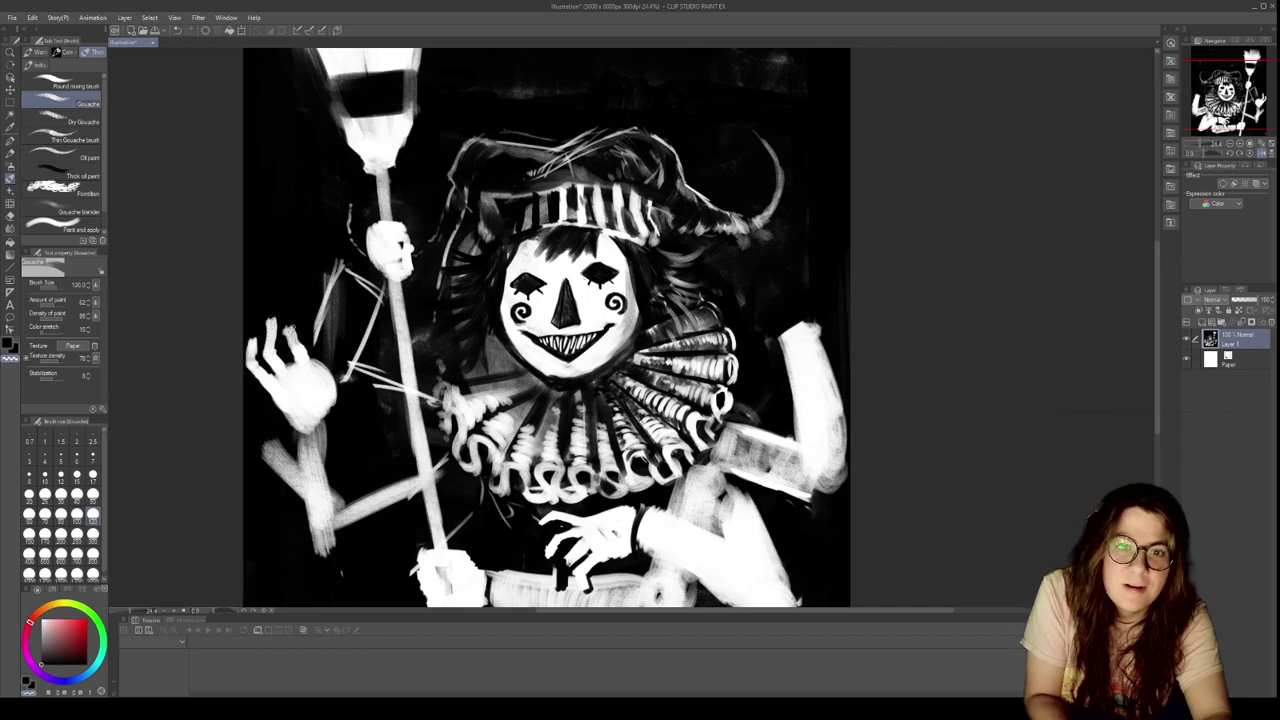
{"action": "mouse_move", "coordinate": [334, 394]}
{"action": "left_mouse_down"}
{"action": "mouse_move", "coordinate": [342, 378]}
{"action": "mouse_move", "coordinate": [328, 355]}
{"action": "left_mouse_up"}
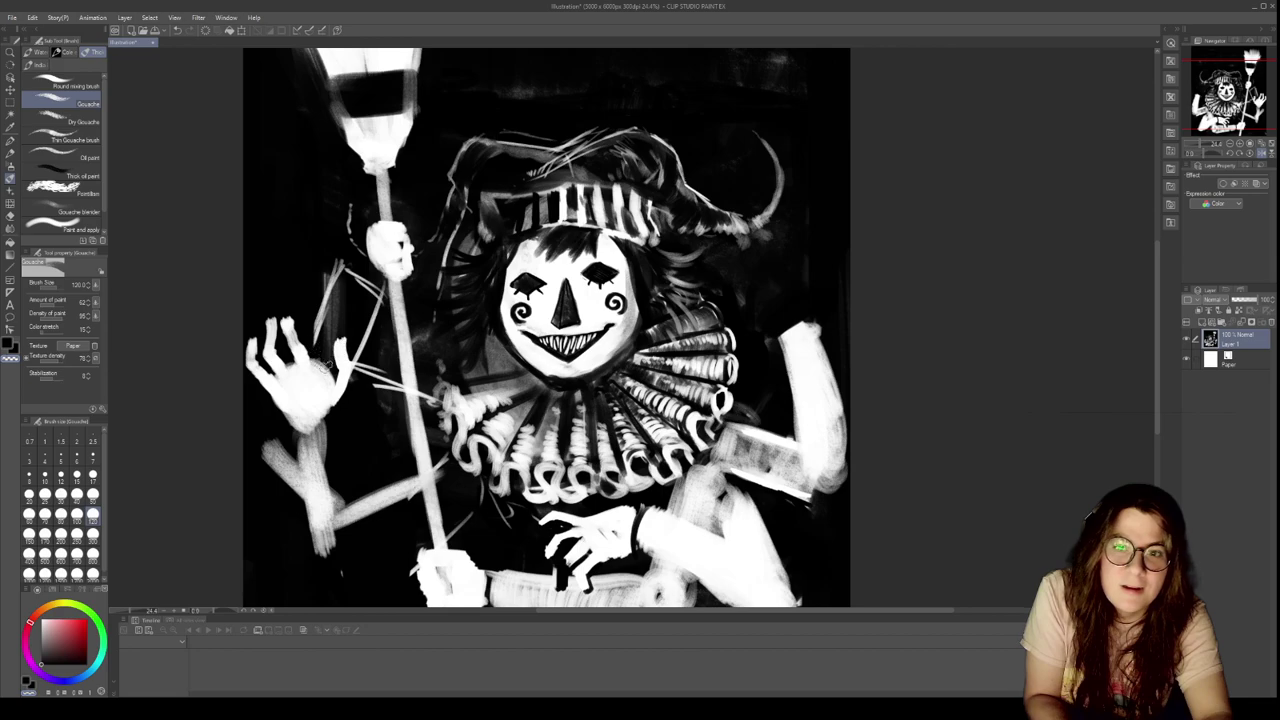
Undo the strokes of the open hand, keeping the forearm
{"action": "key", "text": "ctrl+z"}
{"action": "key", "text": "ctrl+z"}
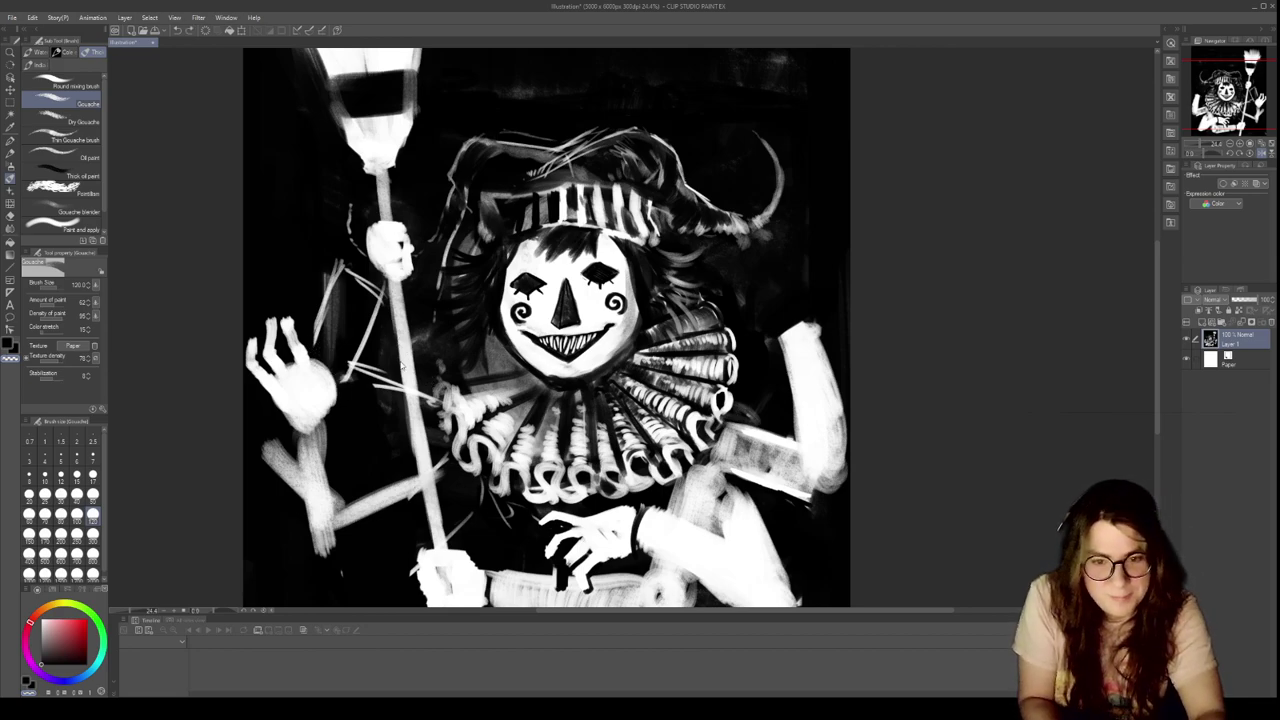
{"action": "key", "text": "ctrl+z"}
{"action": "key", "text": "ctrl+z"}
{"action": "key", "text": "ctrl+z"}
{"action": "key", "text": "ctrl+z"}
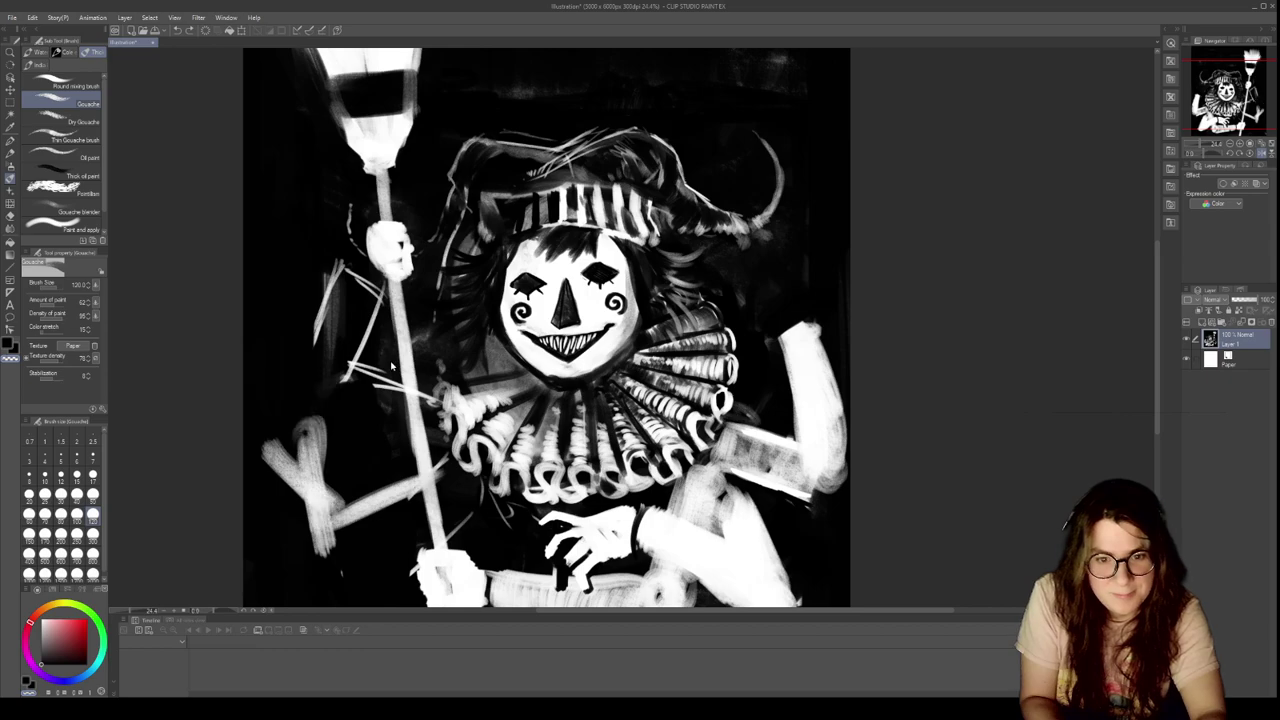
Paint a new open hand with a thumb and bent fingers on the forearm, refining it with the brush reduced to size 40
{"action": "mouse_move", "coordinate": [287, 410]}
{"action": "left_mouse_down"}
{"action": "mouse_move", "coordinate": [294, 425]}
{"action": "mouse_move", "coordinate": [291, 391]}
{"action": "mouse_move", "coordinate": [322, 380]}
{"action": "mouse_move", "coordinate": [335, 415]}
{"action": "mouse_move", "coordinate": [300, 410]}
{"action": "mouse_move", "coordinate": [305, 395]}
{"action": "mouse_move", "coordinate": [318, 405]}
{"action": "mouse_move", "coordinate": [308, 428]}
{"action": "mouse_move", "coordinate": [328, 422]}
{"action": "left_mouse_up"}
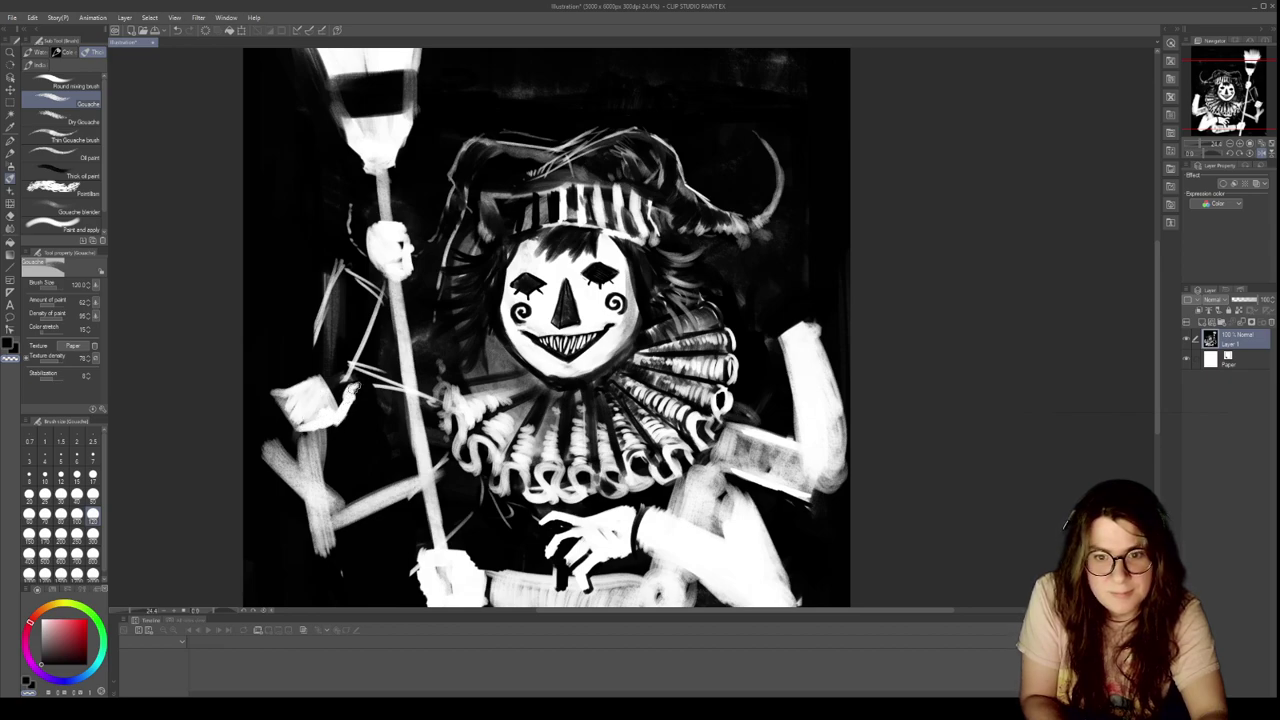
{"action": "left_click_drag", "start_coordinate": [288, 406], "coordinate": [265, 352]}
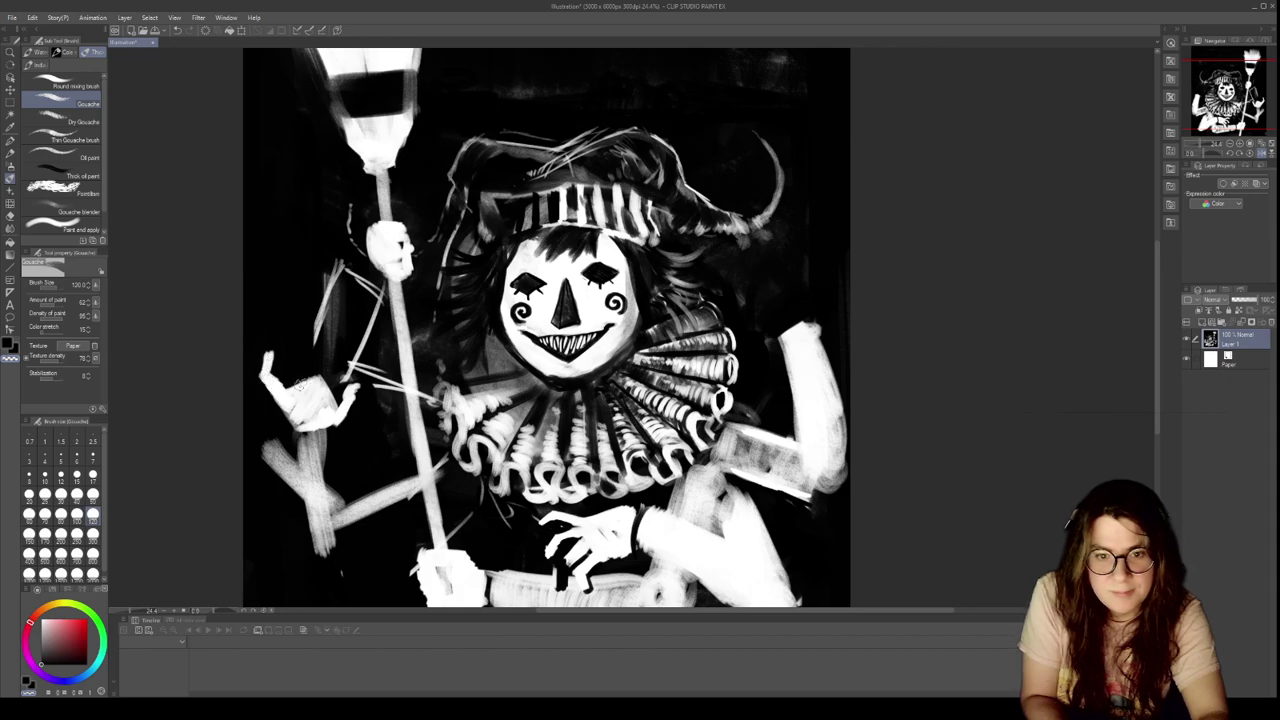
{"action": "left_click_drag", "start_coordinate": [316, 376], "coordinate": [324, 389]}
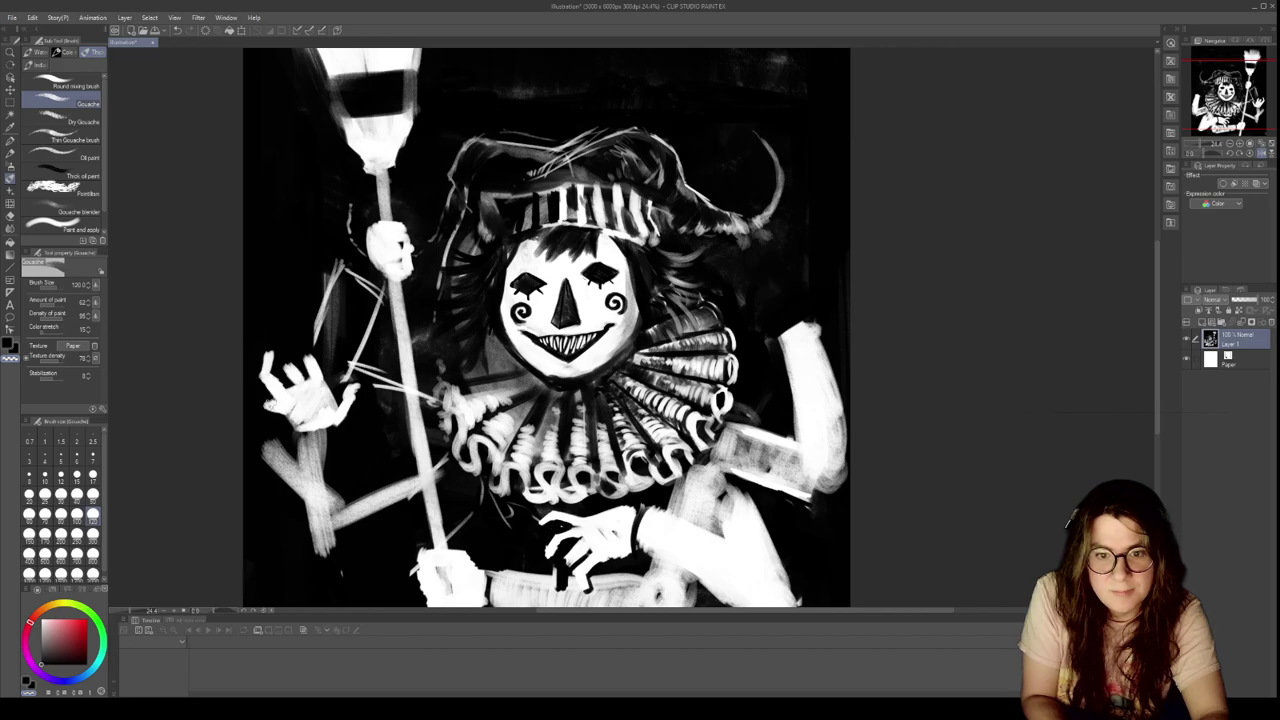
{"action": "key", "text": "bracketleft"}
{"action": "key", "text": "bracketleft"}
{"action": "key", "text": "bracketleft"}
{"action": "key", "text": "bracketleft"}
{"action": "key", "text": "bracketleft"}
{"action": "key", "text": "bracketleft"}
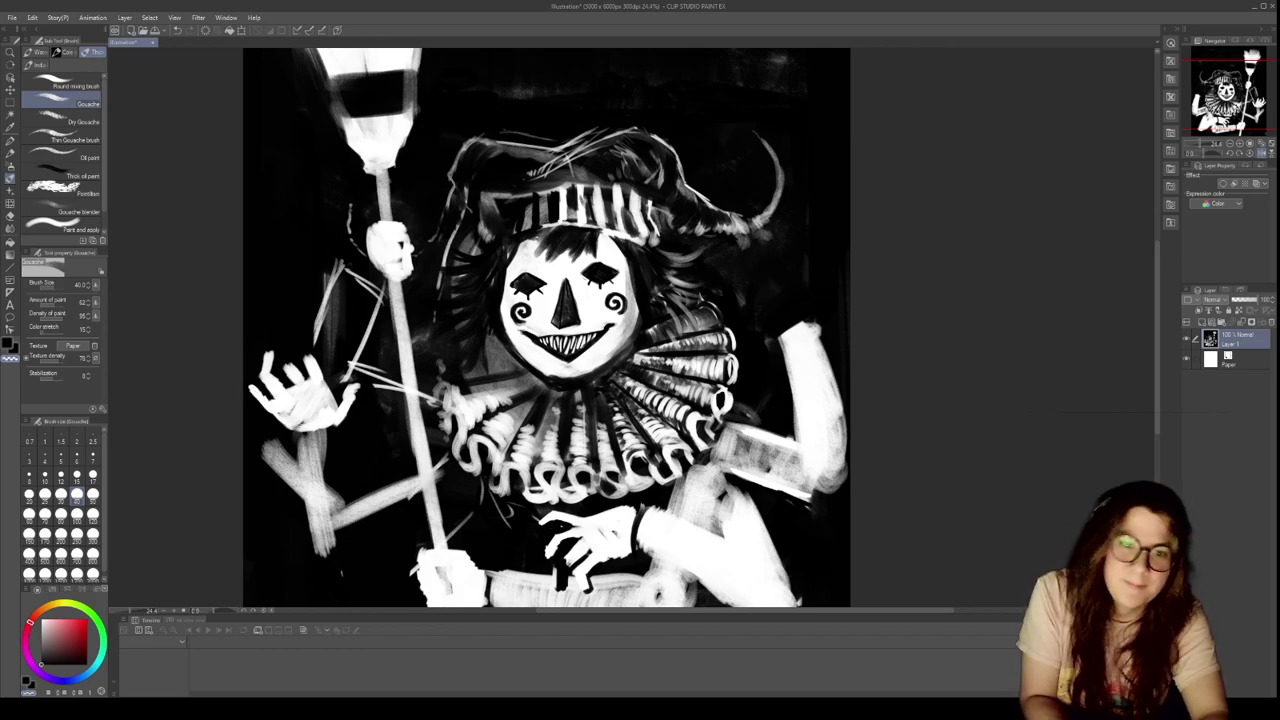
Undo the strokes of the repainted hand with the bent fingers
{"action": "key", "text": "ctrl+z"}
{"action": "key", "text": "ctrl+z"}
{"action": "key", "text": "ctrl+z"}
{"action": "key", "text": "ctrl+z"}
{"action": "key", "text": "ctrl+z"}
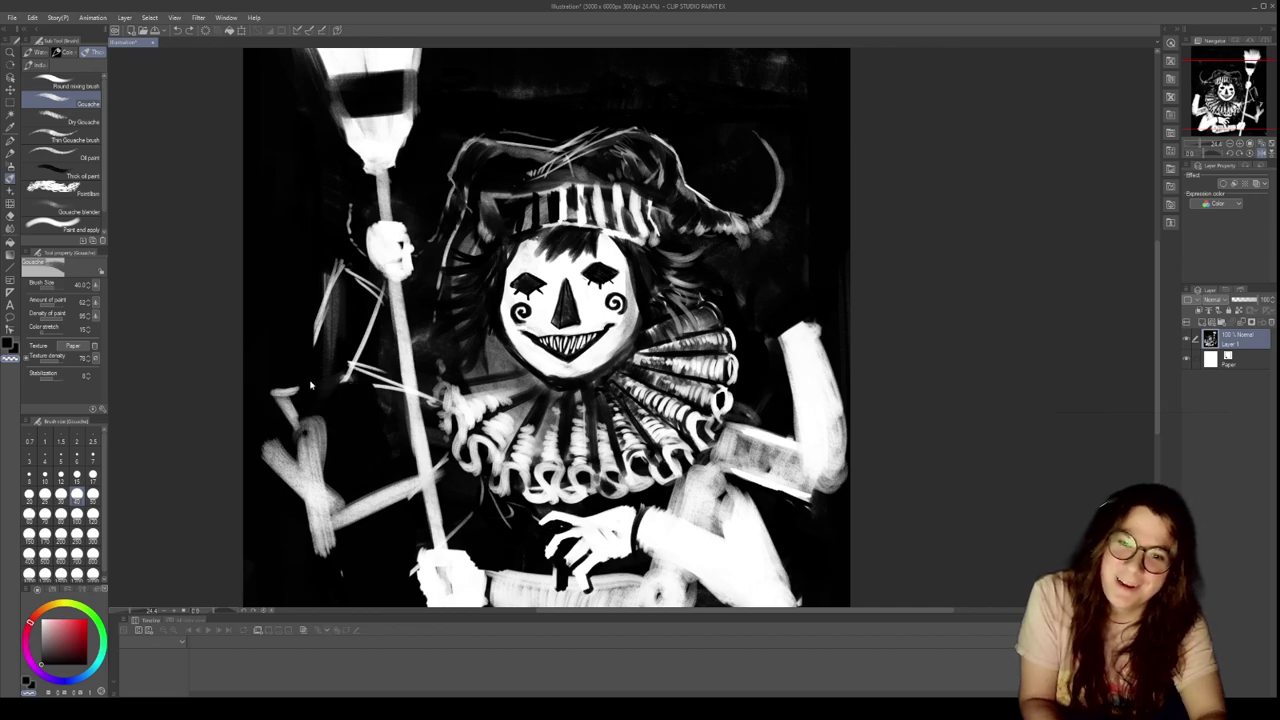
Paint a white forearm rising from the elbow to a fist shape around the middle of the broomstick at brush size 300
{"action": "scroll", "coordinate": [397, 419], "scroll_direction": "down", "scroll_amount": 4}
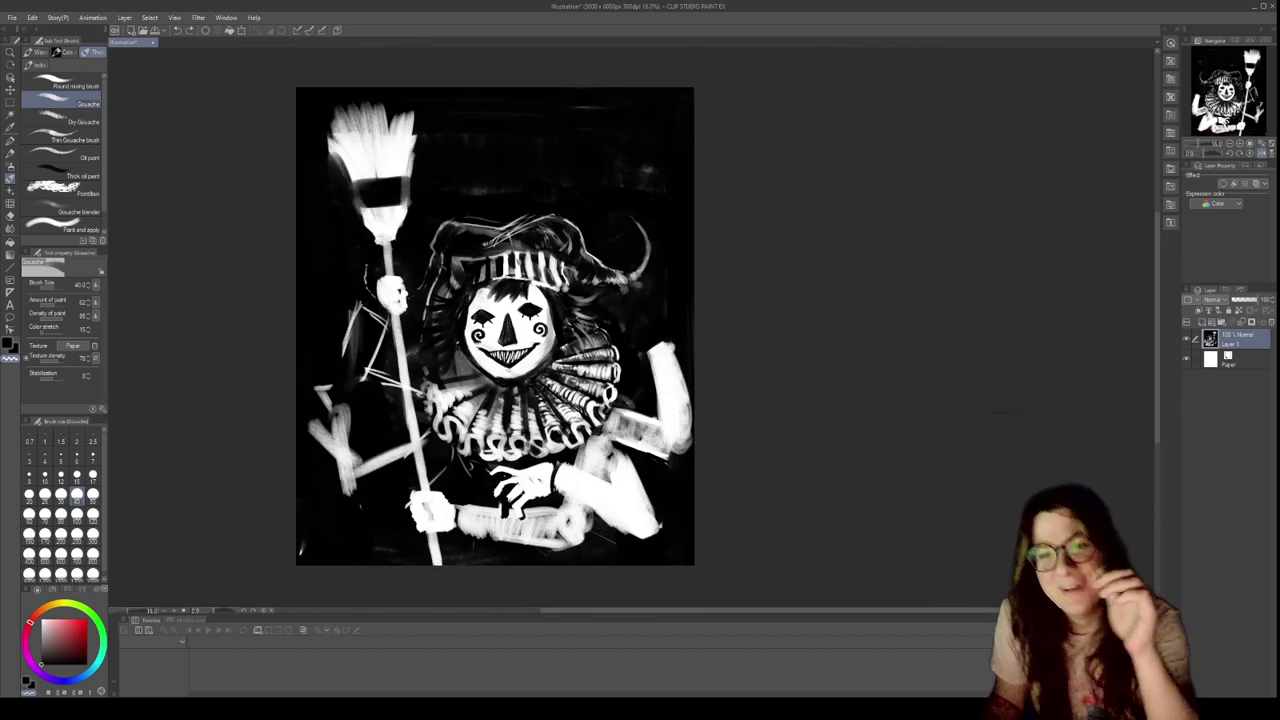
{"action": "scroll", "coordinate": [595, 413], "scroll_direction": "up", "scroll_amount": 3}
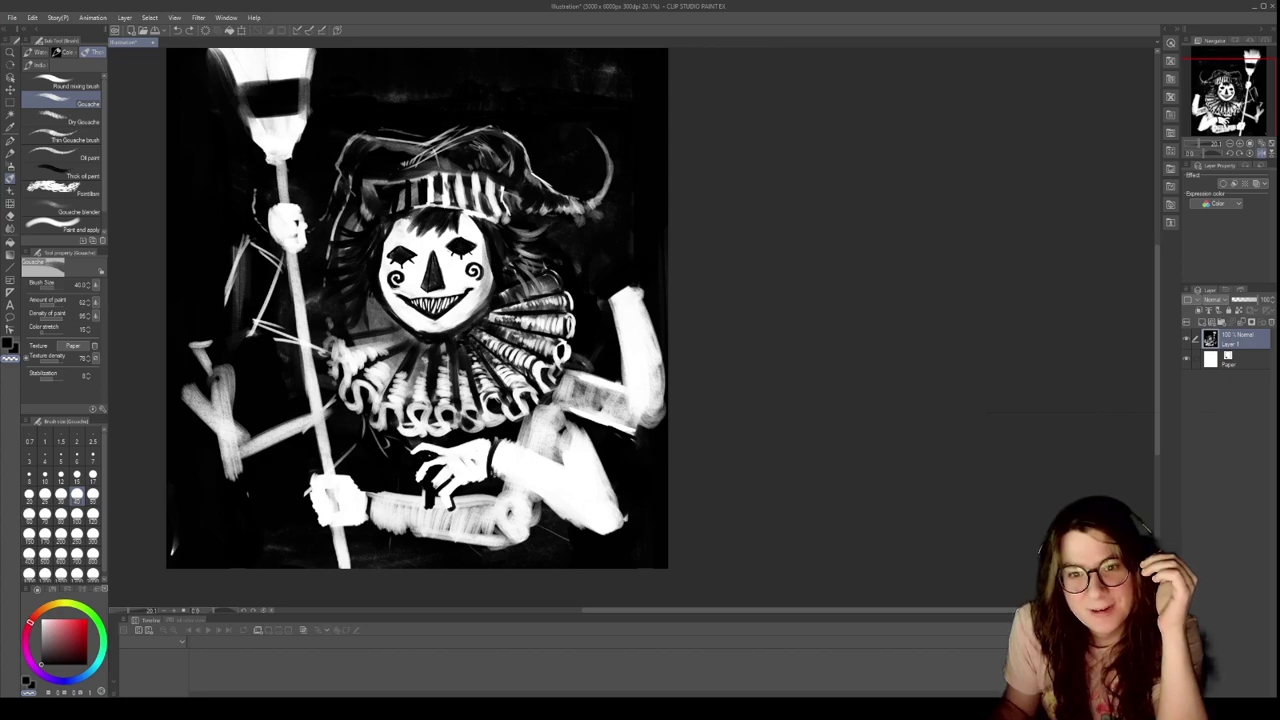
{"action": "scroll", "coordinate": [636, 418], "scroll_direction": "up", "scroll_amount": 2}
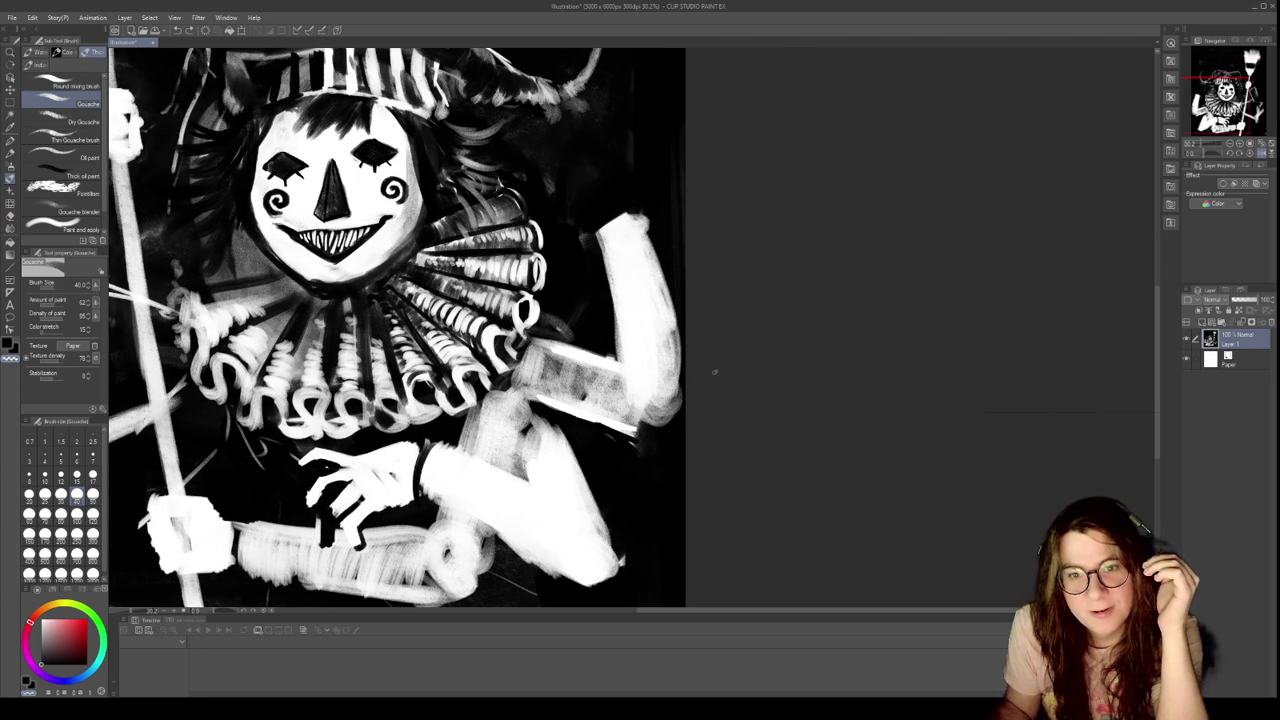
{"action": "scroll", "coordinate": [697, 371], "scroll_direction": "down", "scroll_amount": 3}
{"action": "scroll", "coordinate": [435, 347], "scroll_direction": "up", "scroll_amount": 2}
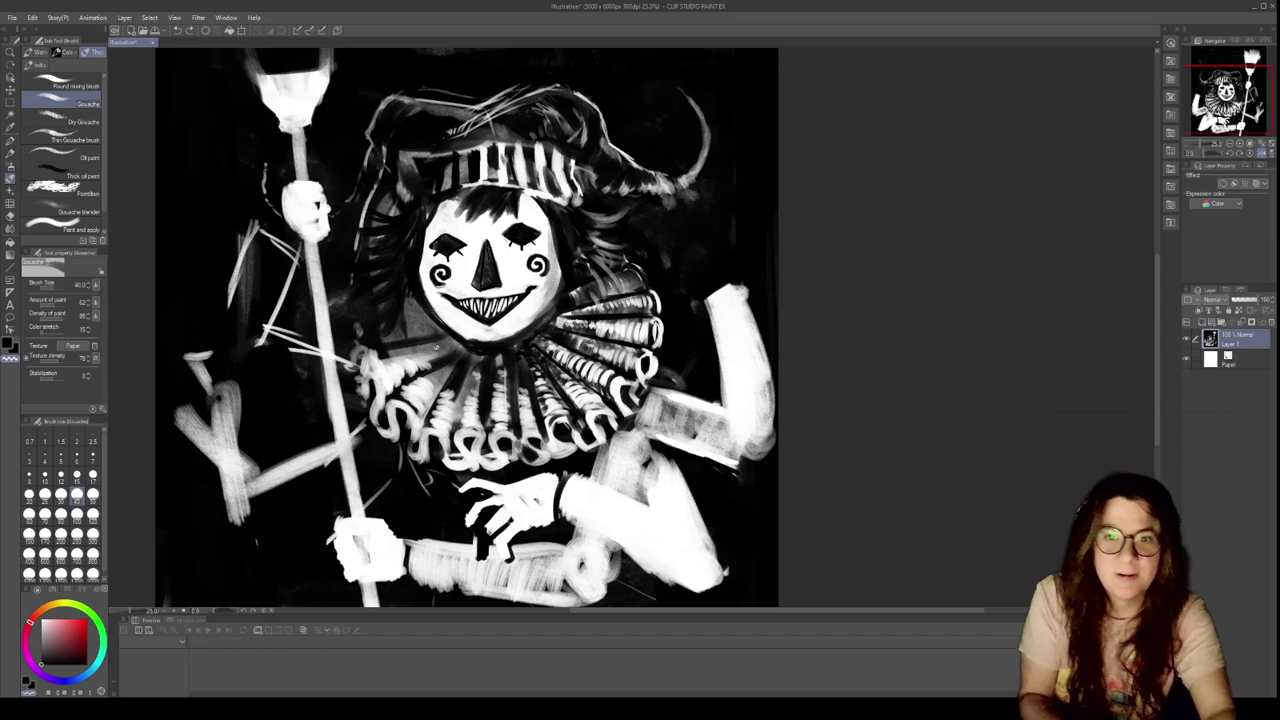
{"action": "left_click", "coordinate": [93, 536]}
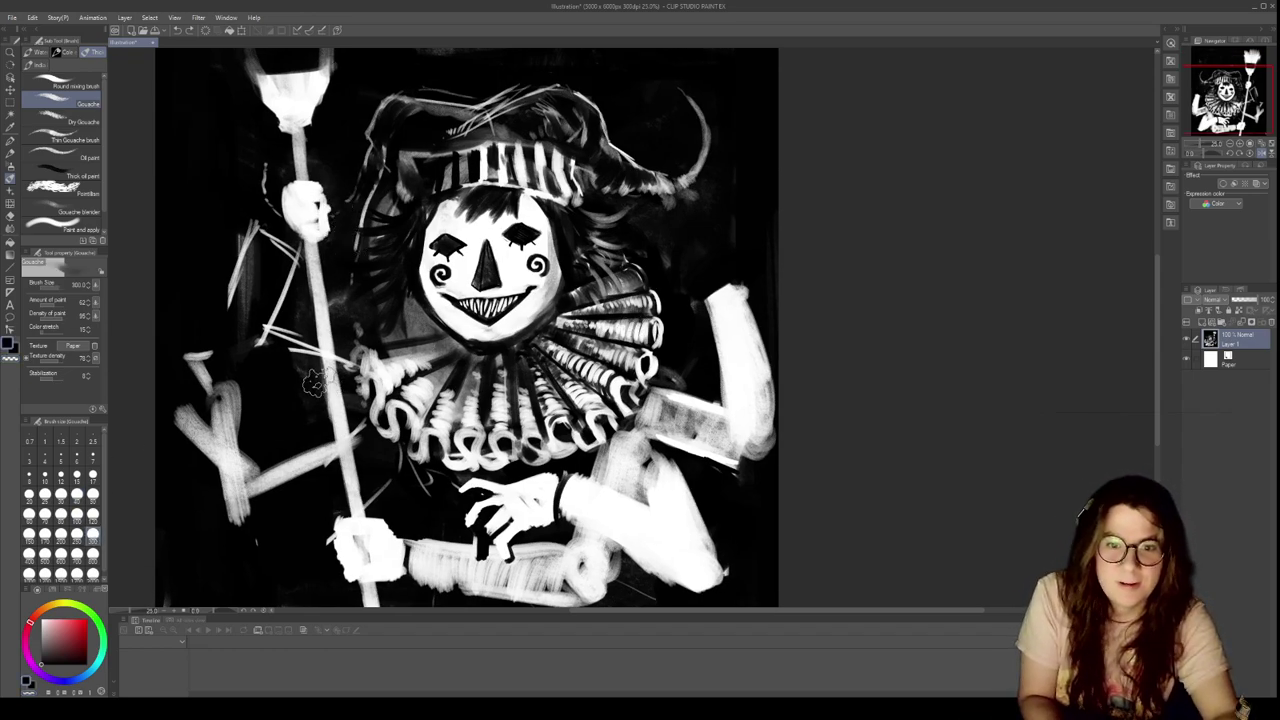
{"action": "mouse_move", "coordinate": [318, 376]}
{"action": "left_mouse_down"}
{"action": "mouse_move", "coordinate": [318, 417]}
{"action": "mouse_move", "coordinate": [330, 370]}
{"action": "mouse_move", "coordinate": [342, 413]}
{"action": "mouse_move", "coordinate": [292, 404]}
{"action": "mouse_move", "coordinate": [262, 490]}
{"action": "mouse_move", "coordinate": [296, 440]}
{"action": "mouse_move", "coordinate": [473, 385]}
{"action": "mouse_move", "coordinate": [310, 445]}
{"action": "mouse_move", "coordinate": [320, 428]}
{"action": "mouse_move", "coordinate": [288, 418]}
{"action": "mouse_move", "coordinate": [313, 400]}
{"action": "mouse_move", "coordinate": [270, 490]}
{"action": "left_mouse_up"}
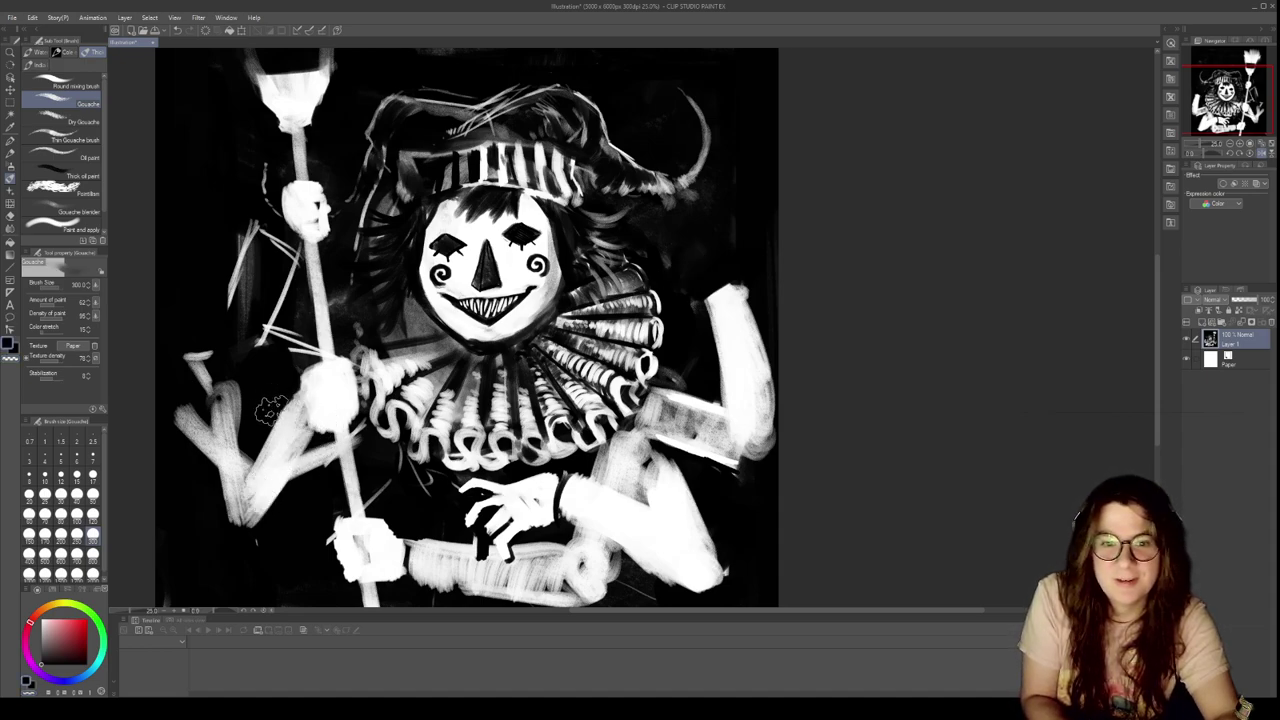
Paint out in black the stray outer forearm beside the middle arm and the white stroke beneath the upper hand, using brush size 300
{"action": "left_click_drag", "start_coordinate": [240, 440], "coordinate": [229, 466]}
{"action": "mouse_move", "coordinate": [204, 356]}
{"action": "left_mouse_down"}
{"action": "mouse_move", "coordinate": [199, 398]}
{"action": "mouse_move", "coordinate": [222, 364]}
{"action": "mouse_move", "coordinate": [212, 445]}
{"action": "left_mouse_up"}
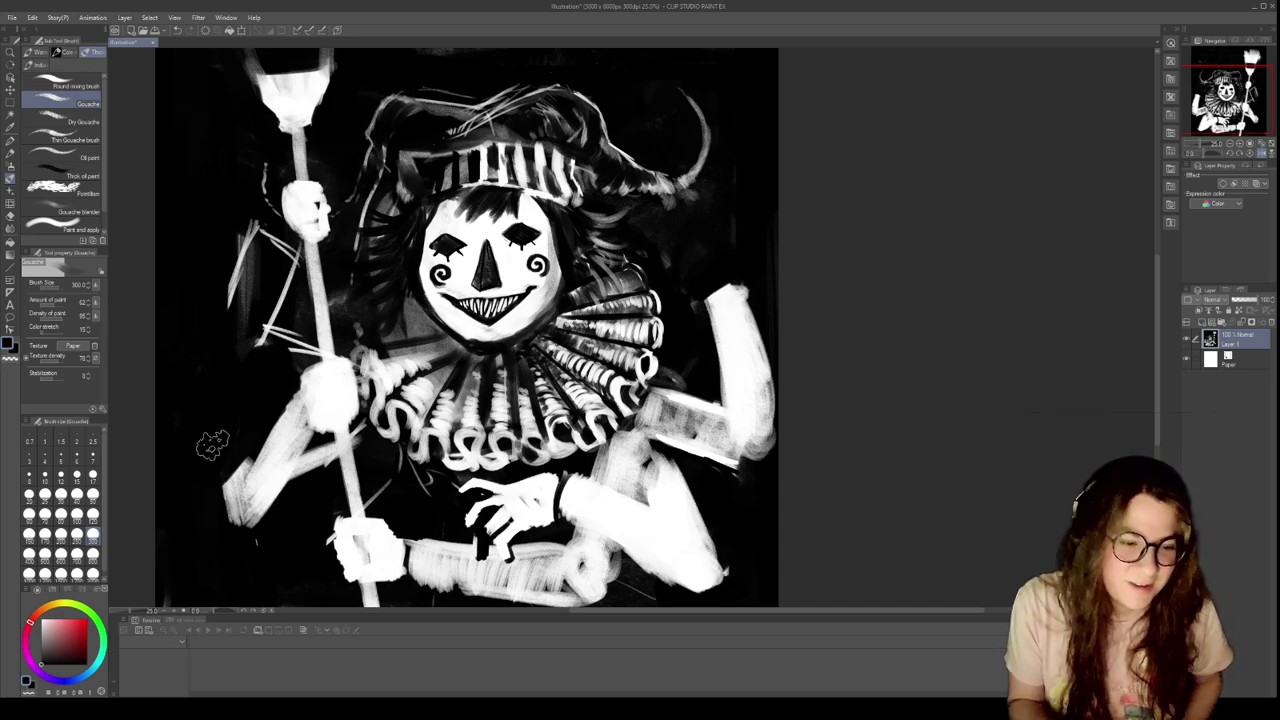
{"action": "left_click_drag", "start_coordinate": [265, 240], "coordinate": [210, 317]}
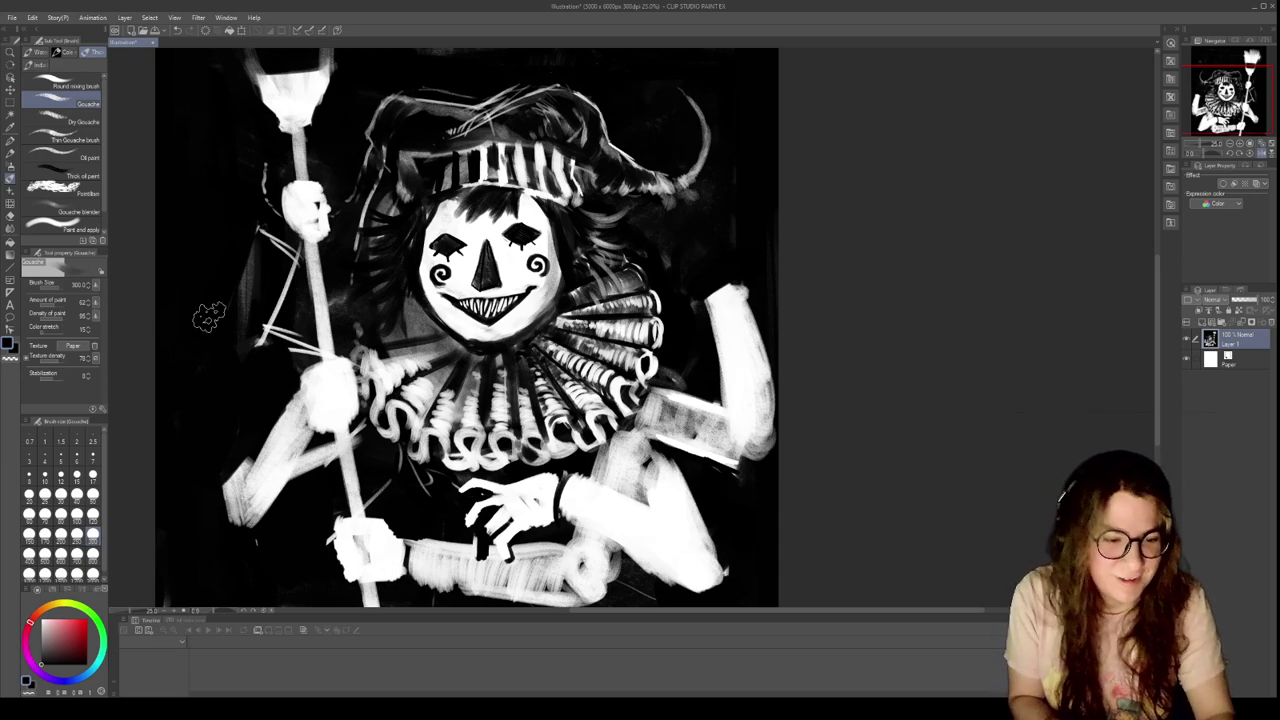
Outline the upper arm and bent elbow in white at brush size 50, filling in the forearm and hand at size 120
{"action": "left_click", "coordinate": [93, 494]}
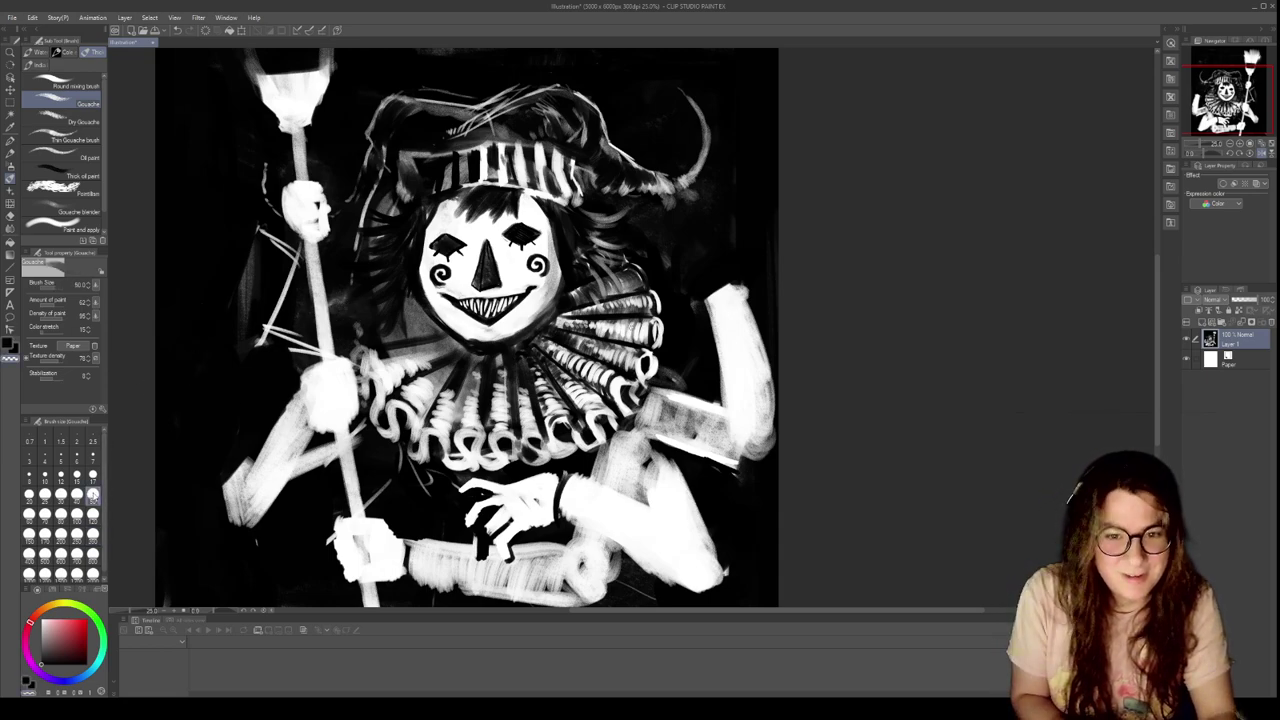
{"action": "left_click_drag", "start_coordinate": [262, 238], "coordinate": [221, 335]}
{"action": "mouse_move", "coordinate": [240, 284]}
{"action": "left_mouse_down"}
{"action": "mouse_move", "coordinate": [212, 358]}
{"action": "mouse_move", "coordinate": [264, 388]}
{"action": "left_mouse_up"}
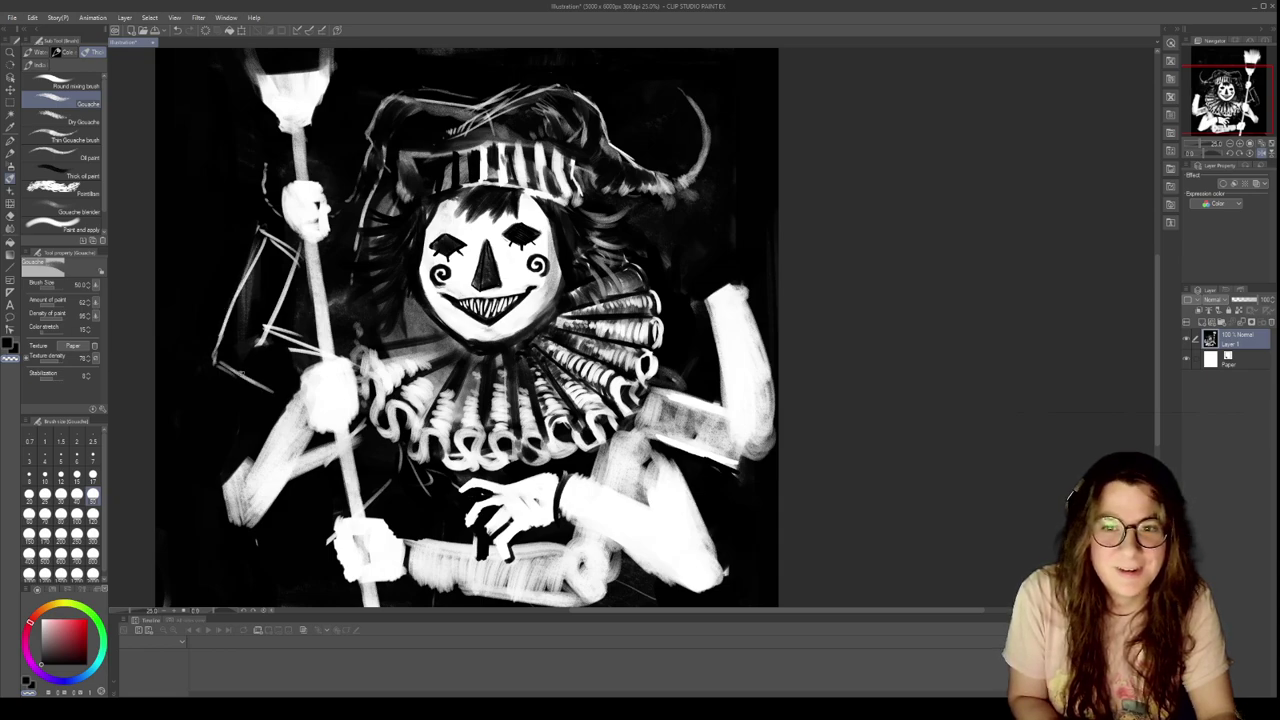
{"action": "left_click", "coordinate": [93, 514]}
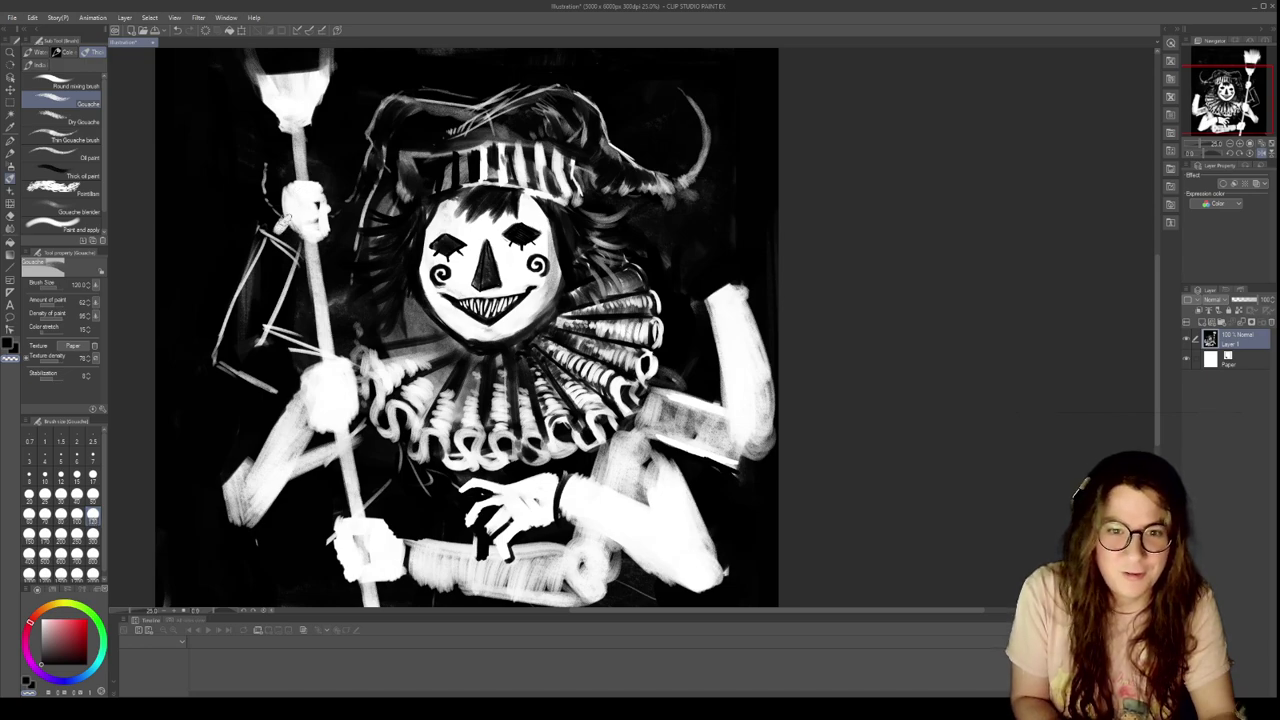
{"action": "mouse_move", "coordinate": [284, 230]}
{"action": "left_mouse_down"}
{"action": "mouse_move", "coordinate": [288, 198]}
{"action": "mouse_move", "coordinate": [306, 238]}
{"action": "mouse_move", "coordinate": [240, 300]}
{"action": "mouse_move", "coordinate": [265, 255]}
{"action": "mouse_move", "coordinate": [225, 350]}
{"action": "mouse_move", "coordinate": [276, 258]}
{"action": "left_mouse_up"}
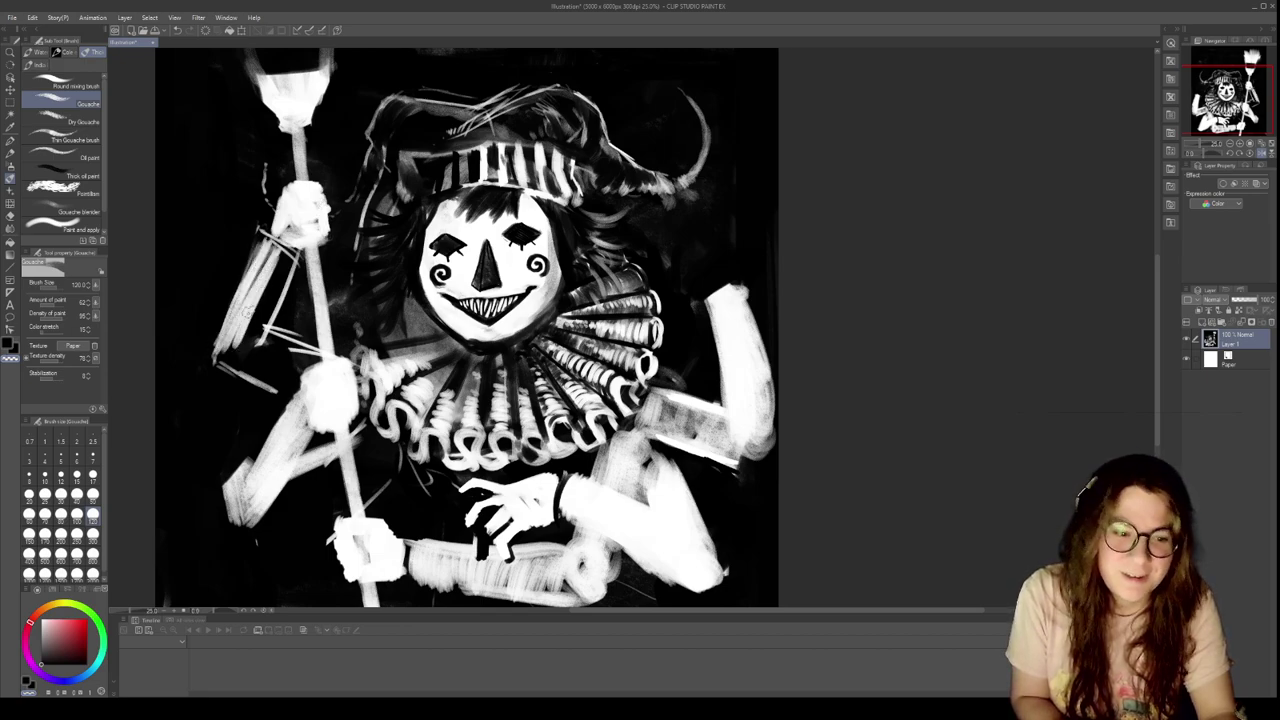
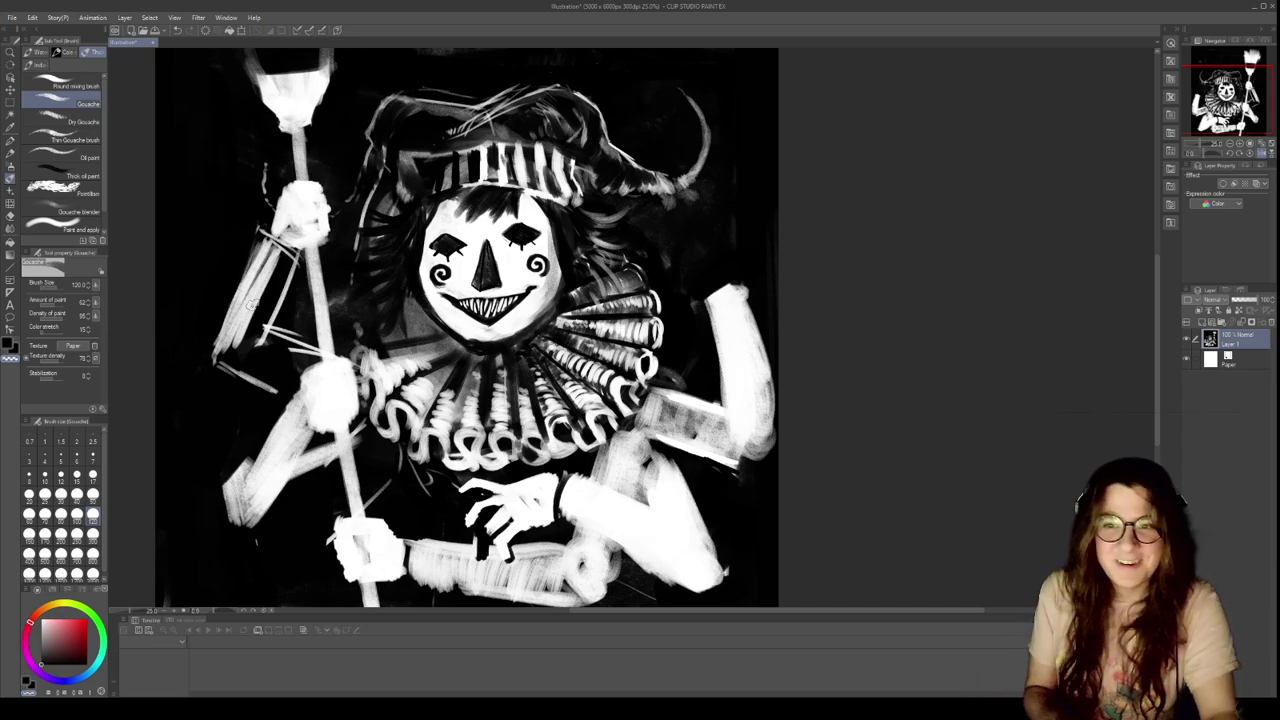
Paint out the thin line above the upper hand and paint a faint curved hat tip behind the broomstick
{"action": "left_click_drag", "start_coordinate": [710, 252], "coordinate": [755, 389]}
{"action": "mouse_move", "coordinate": [411, 265]}
{"action": "left_mouse_down"}
{"action": "mouse_move", "coordinate": [390, 307]}
{"action": "mouse_move", "coordinate": [396, 296]}
{"action": "mouse_move", "coordinate": [394, 343]}
{"action": "mouse_move", "coordinate": [407, 327]}
{"action": "mouse_move", "coordinate": [397, 296]}
{"action": "mouse_move", "coordinate": [384, 341]}
{"action": "left_mouse_up"}
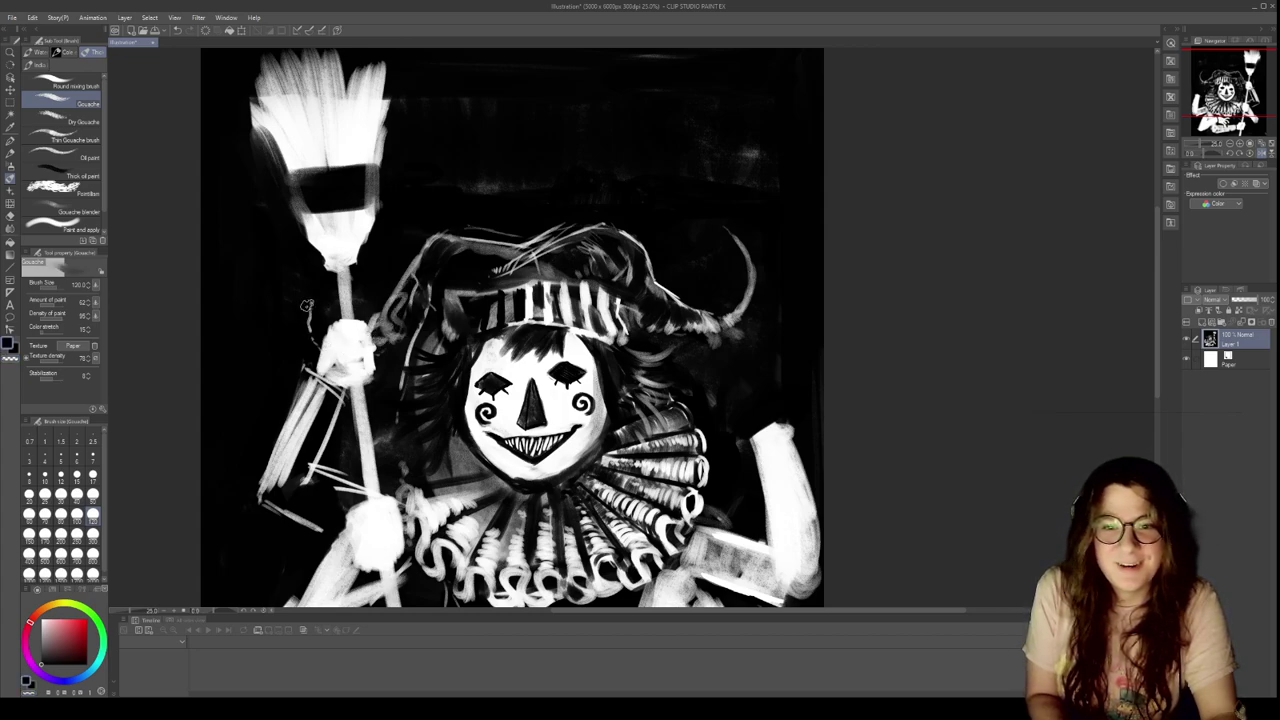
{"action": "mouse_move", "coordinate": [340, 346]}
{"action": "left_mouse_down"}
{"action": "mouse_move", "coordinate": [284, 337]}
{"action": "mouse_move", "coordinate": [272, 299]}
{"action": "left_mouse_up"}
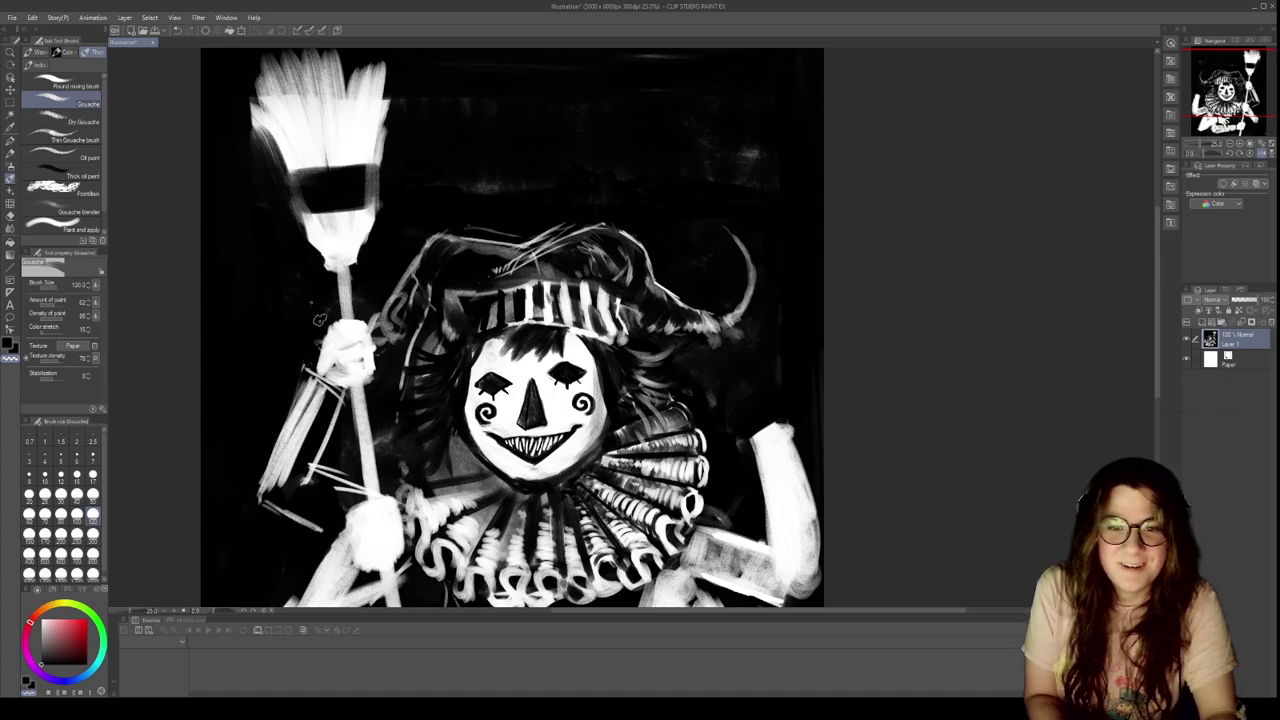
{"action": "mouse_move", "coordinate": [316, 335]}
{"action": "left_mouse_down"}
{"action": "mouse_move", "coordinate": [298, 281]}
{"action": "mouse_move", "coordinate": [317, 313]}
{"action": "mouse_move", "coordinate": [291, 310]}
{"action": "mouse_move", "coordinate": [312, 287]}
{"action": "mouse_move", "coordinate": [295, 318]}
{"action": "mouse_move", "coordinate": [308, 275]}
{"action": "left_mouse_up"}
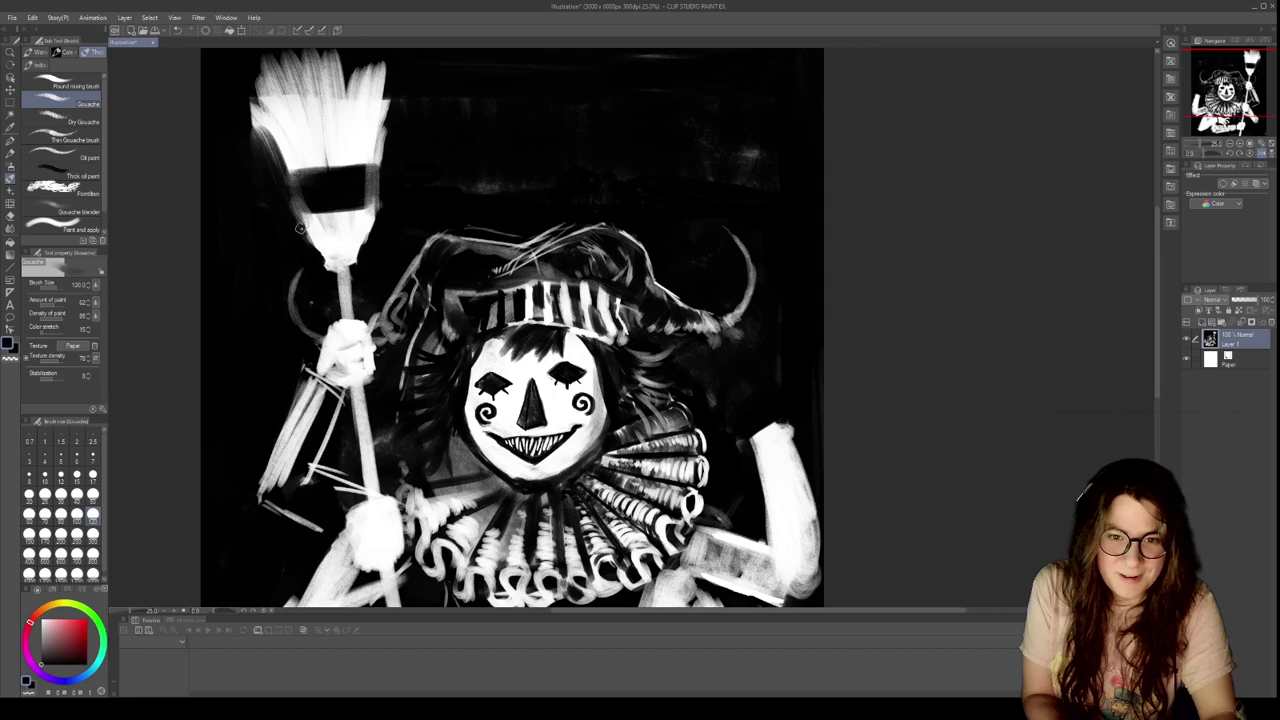
Trim the sides and base of the broom head with black strokes to give it a narrower, cleaner taper
{"action": "mouse_move", "coordinate": [314, 252]}
{"action": "left_mouse_down"}
{"action": "mouse_move", "coordinate": [258, 108]}
{"action": "mouse_move", "coordinate": [250, 150]}
{"action": "mouse_move", "coordinate": [274, 177]}
{"action": "left_mouse_up"}
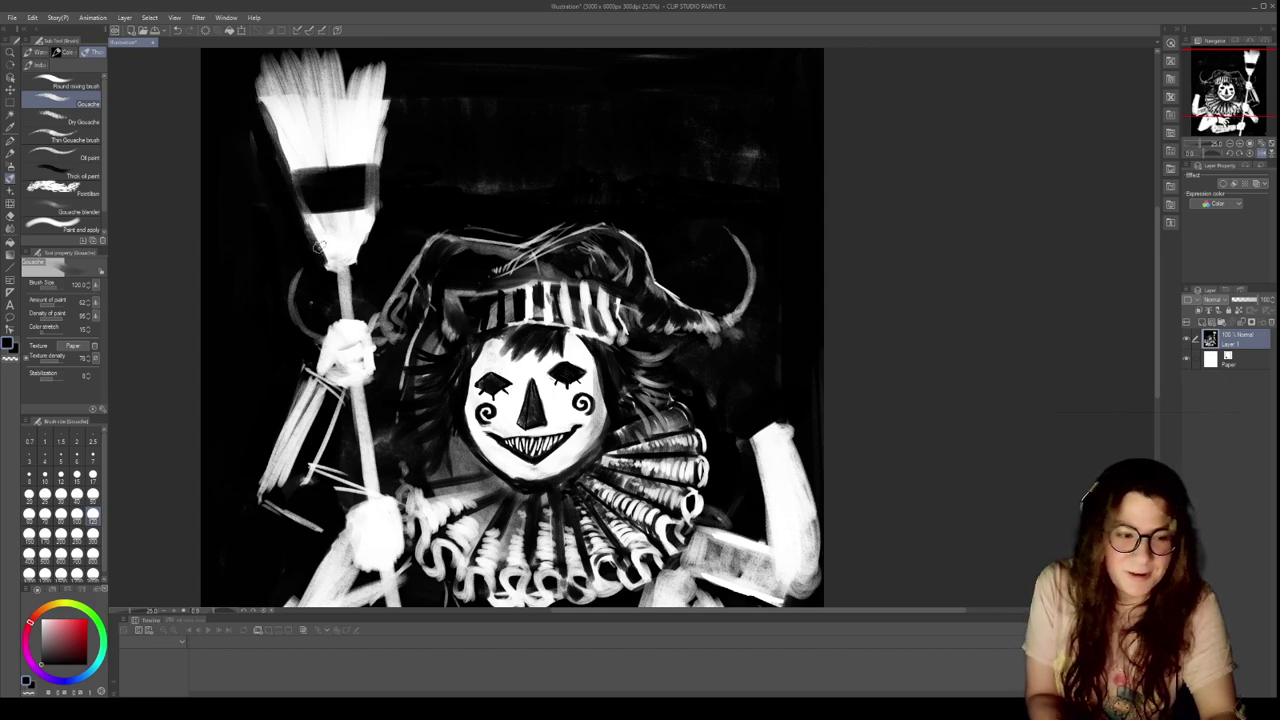
{"action": "left_click_drag", "start_coordinate": [385, 197], "coordinate": [363, 254]}
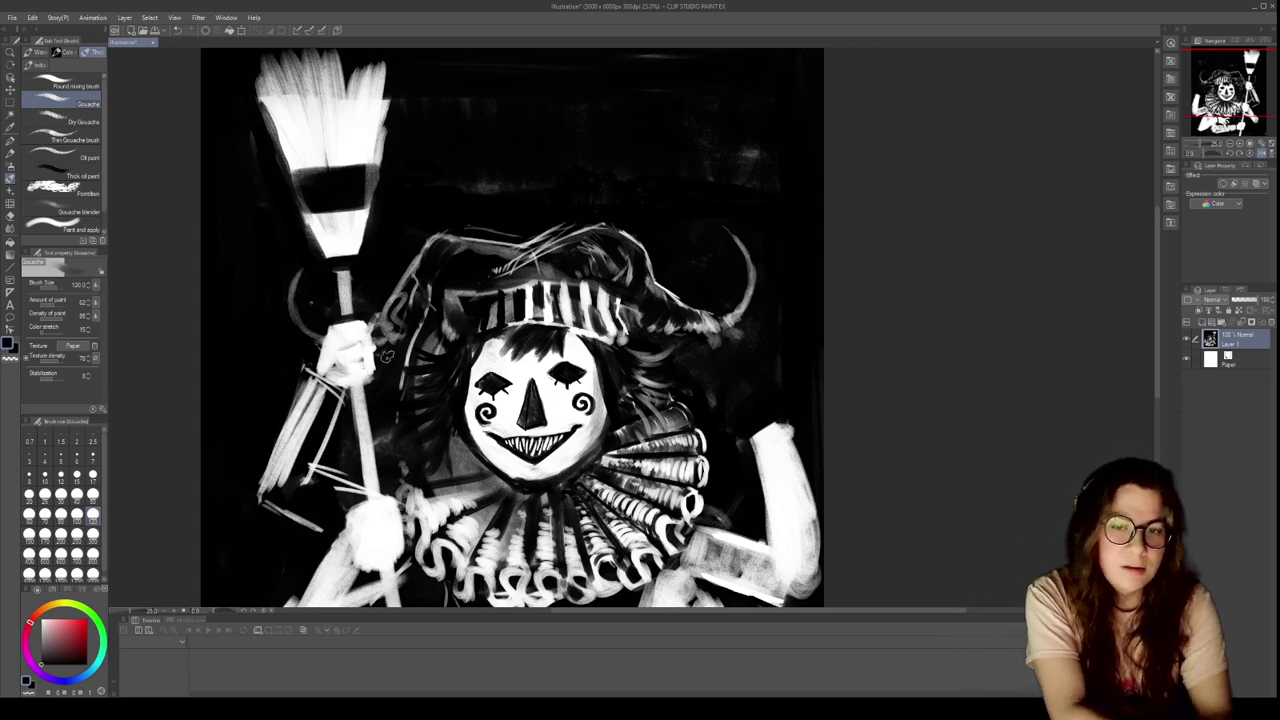
Scale the artwork layer up to 103% and shift it slightly left to reposition the jester on the canvas
{"action": "left_click_drag", "start_coordinate": [685, 362], "coordinate": [698, 260]}
{"action": "scroll", "coordinate": [734, 272], "scroll_direction": "down", "scroll_amount": 4}
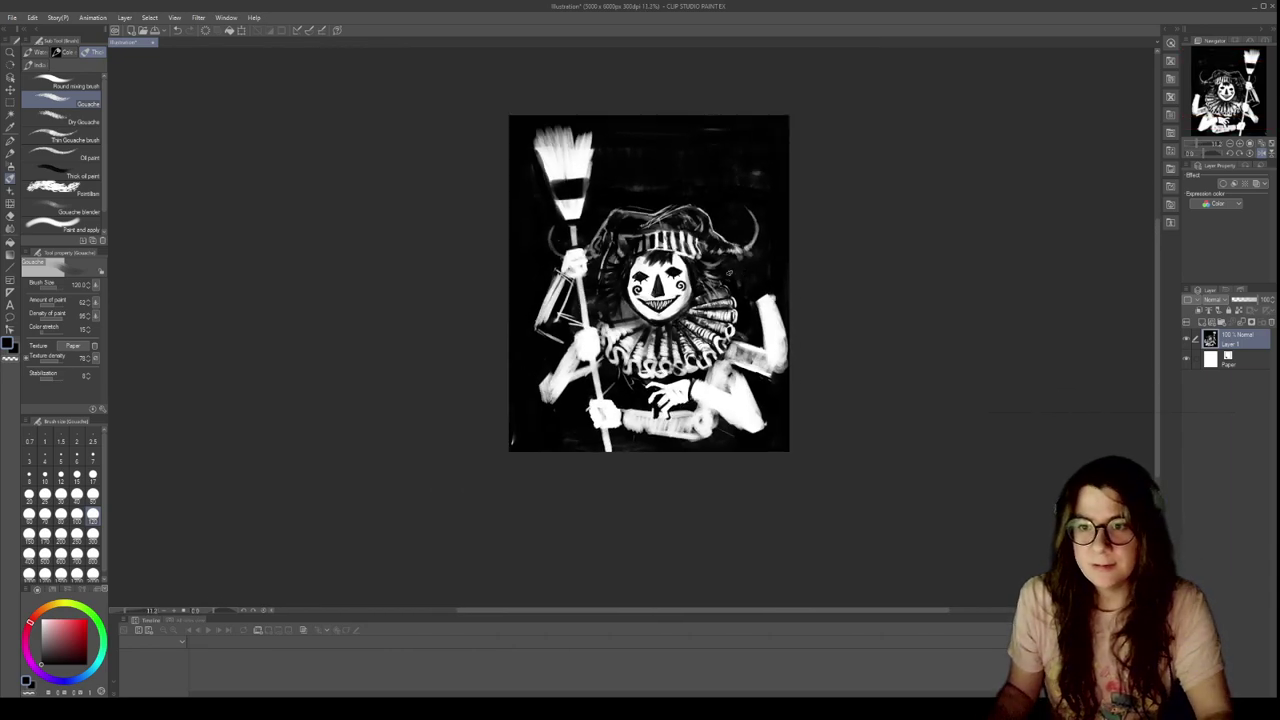
{"action": "scroll", "coordinate": [648, 243], "scroll_direction": "up", "scroll_amount": 3}
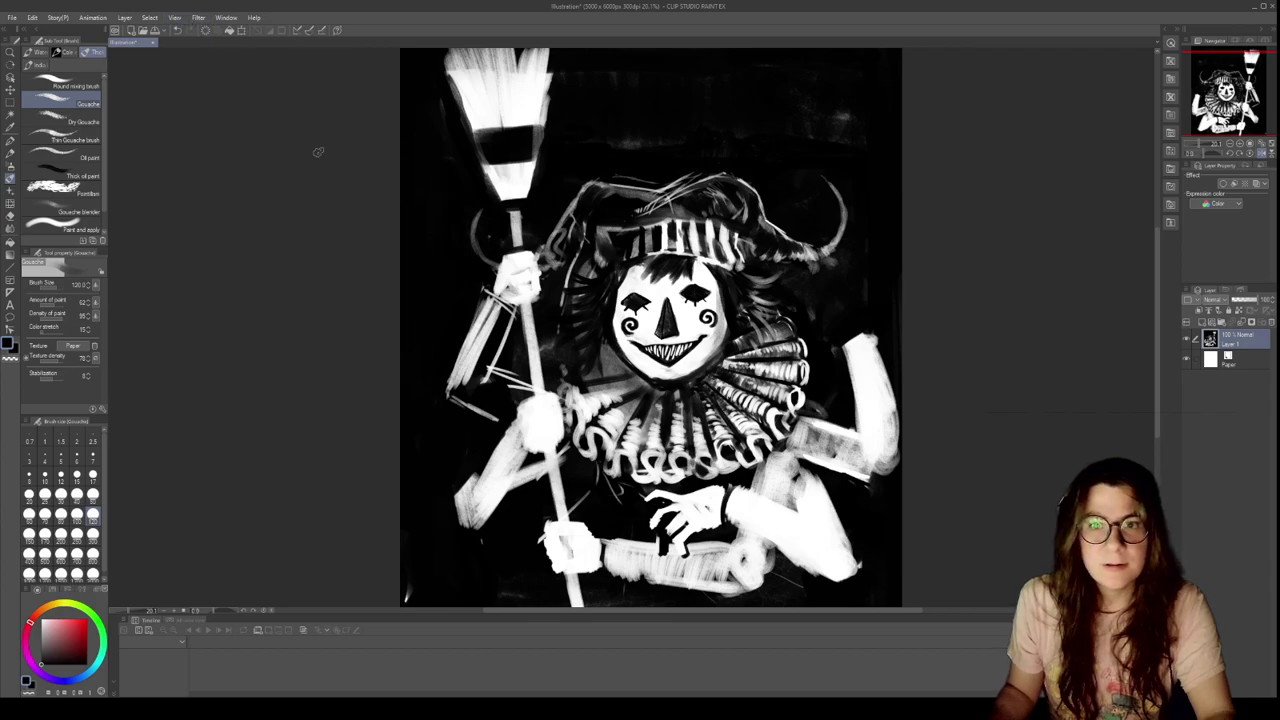
{"action": "scroll", "coordinate": [495, 224], "scroll_direction": "down", "scroll_amount": 2}
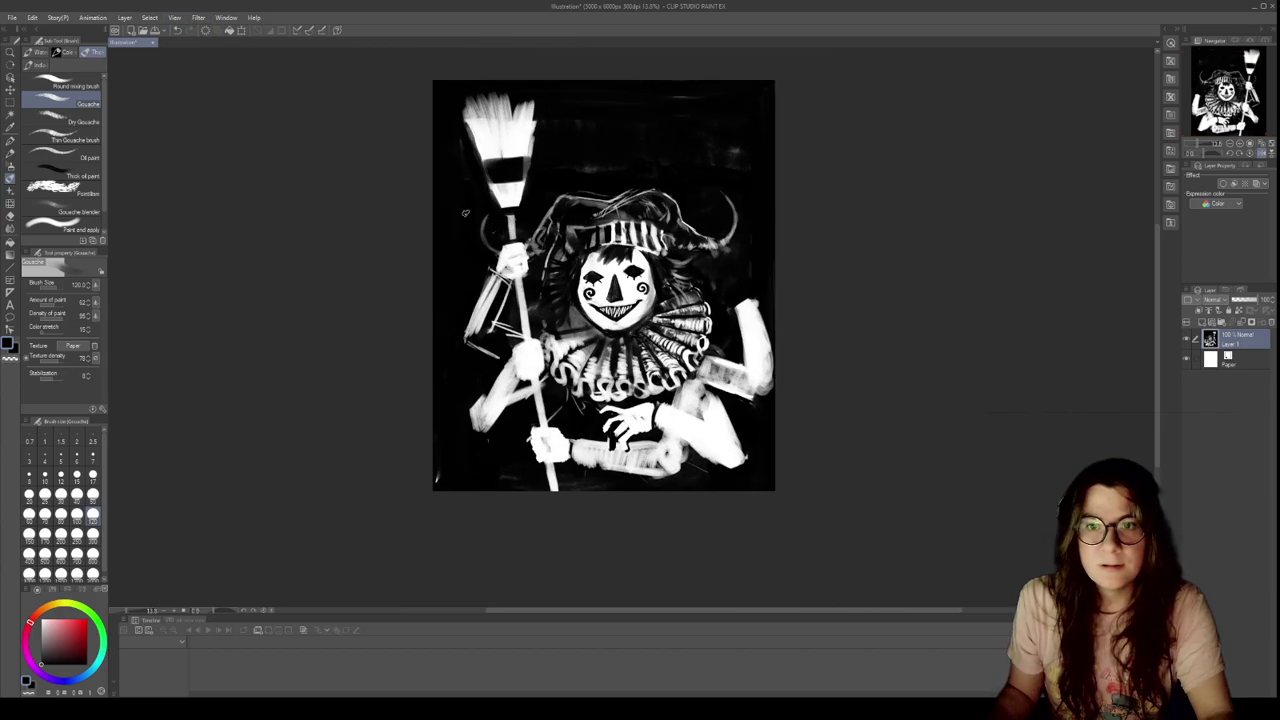
{"action": "left_click", "coordinate": [240, 31]}
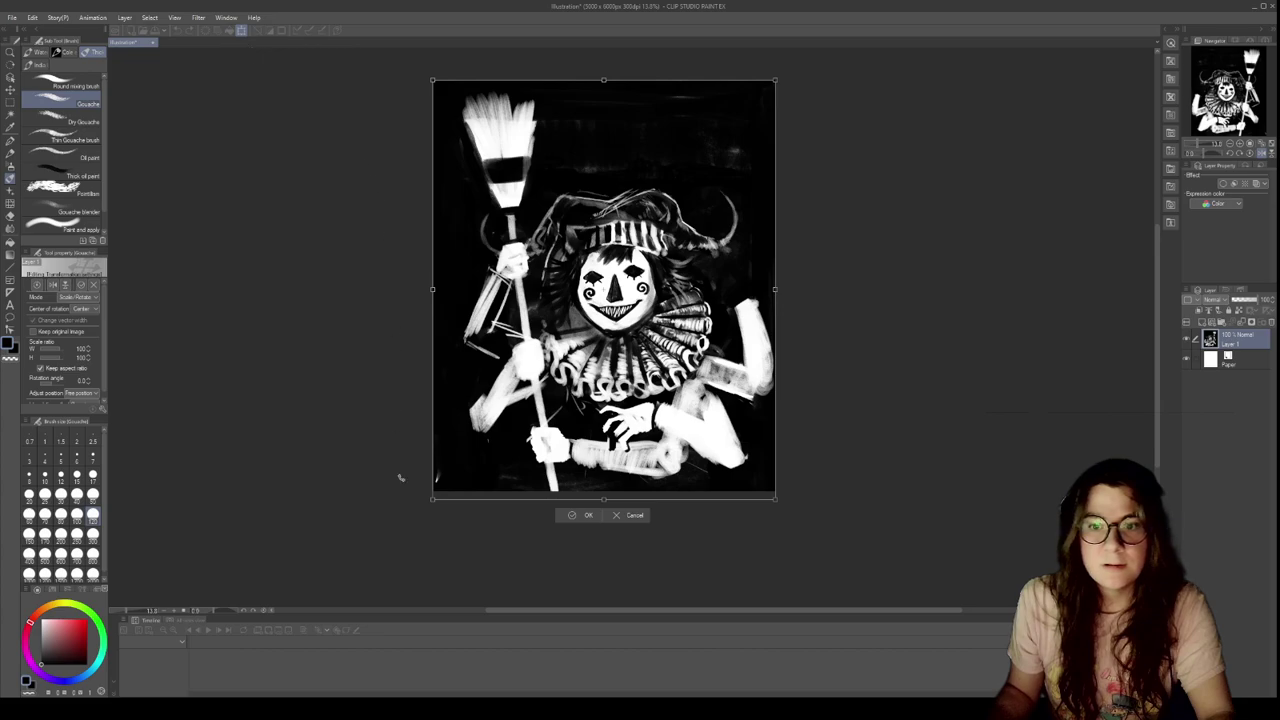
{"action": "left_click_drag", "start_coordinate": [432, 500], "coordinate": [409, 512]}
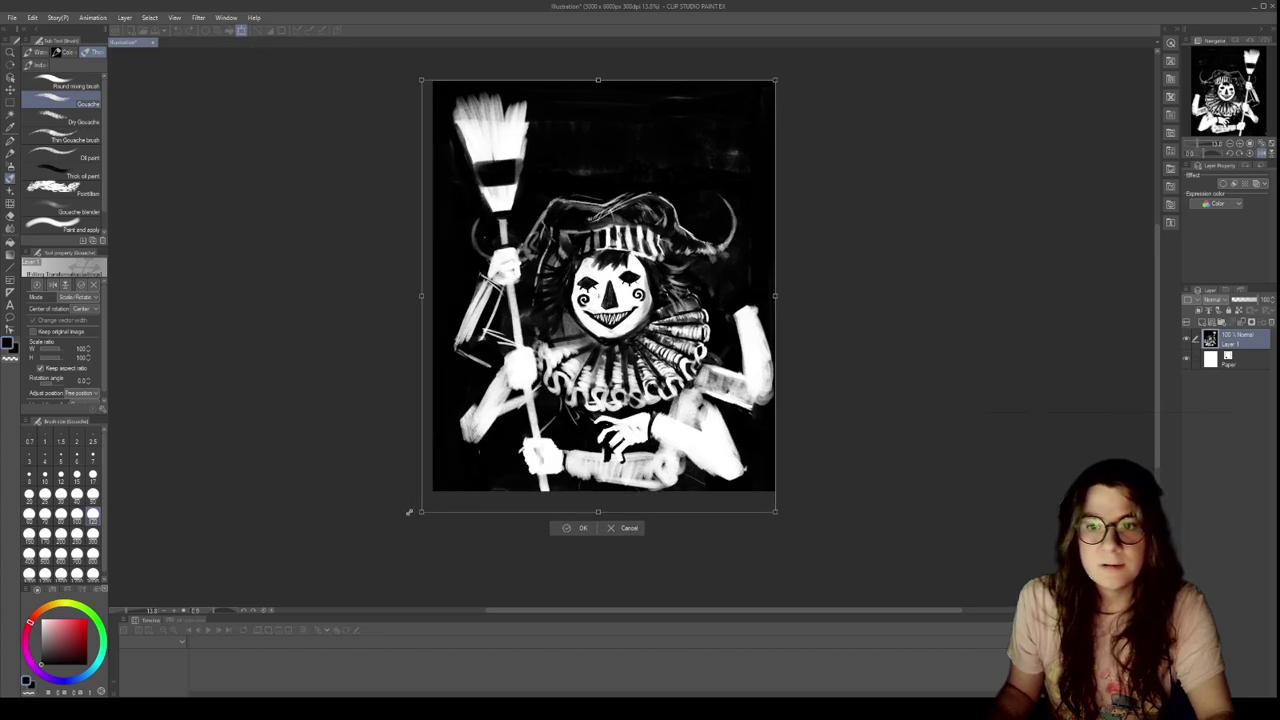
{"action": "left_click_drag", "start_coordinate": [573, 420], "coordinate": [571, 418]}
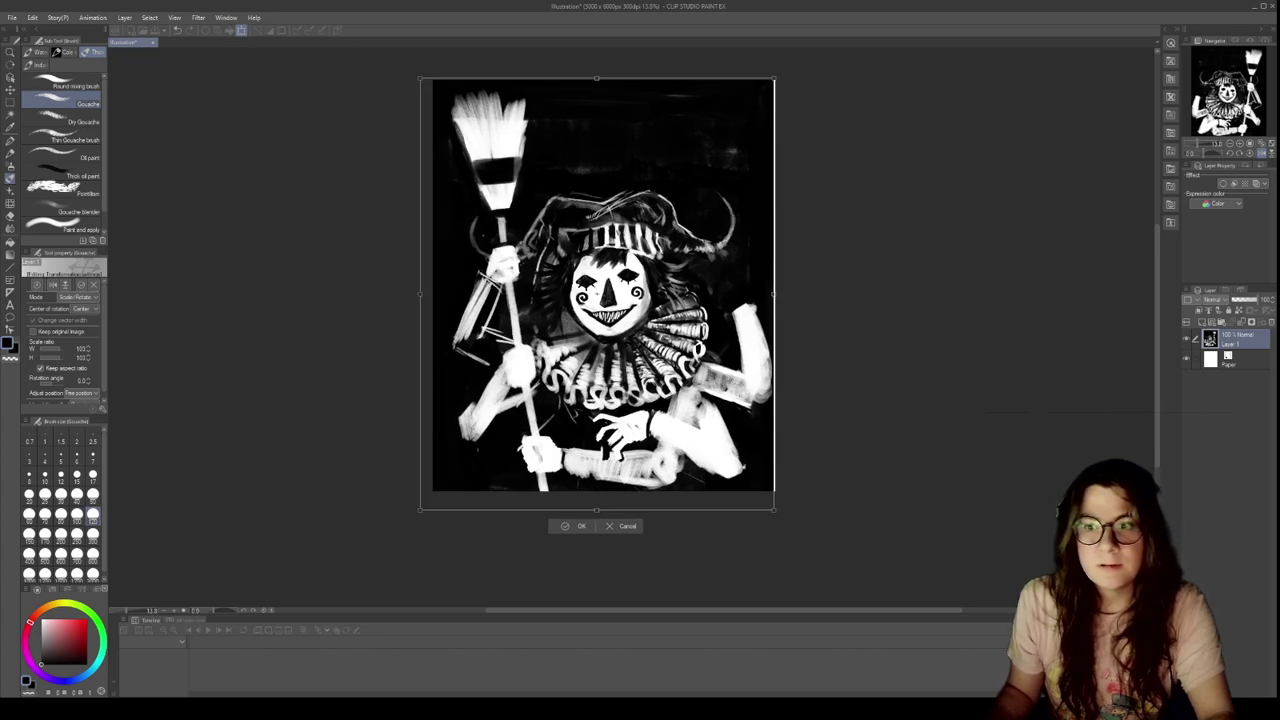
{"action": "scroll", "coordinate": [749, 371], "scroll_direction": "up", "scroll_amount": 4}
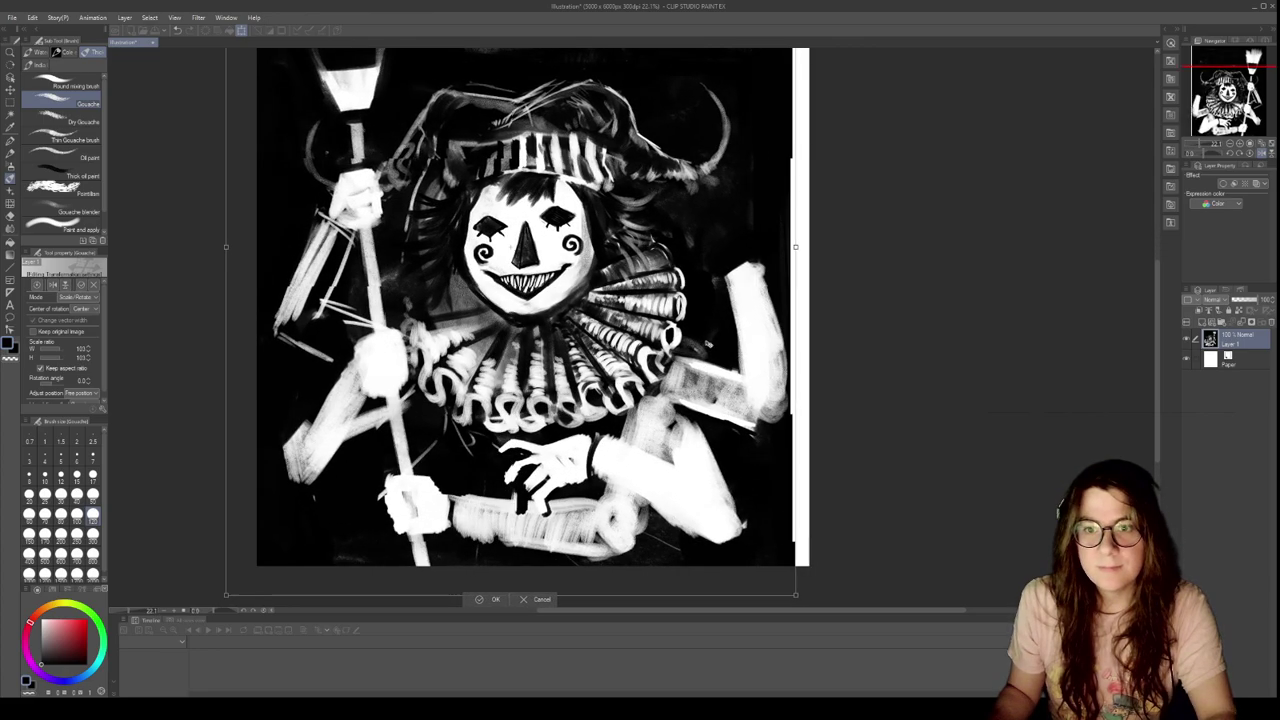
{"action": "left_click_drag", "start_coordinate": [708, 344], "coordinate": [711, 332]}
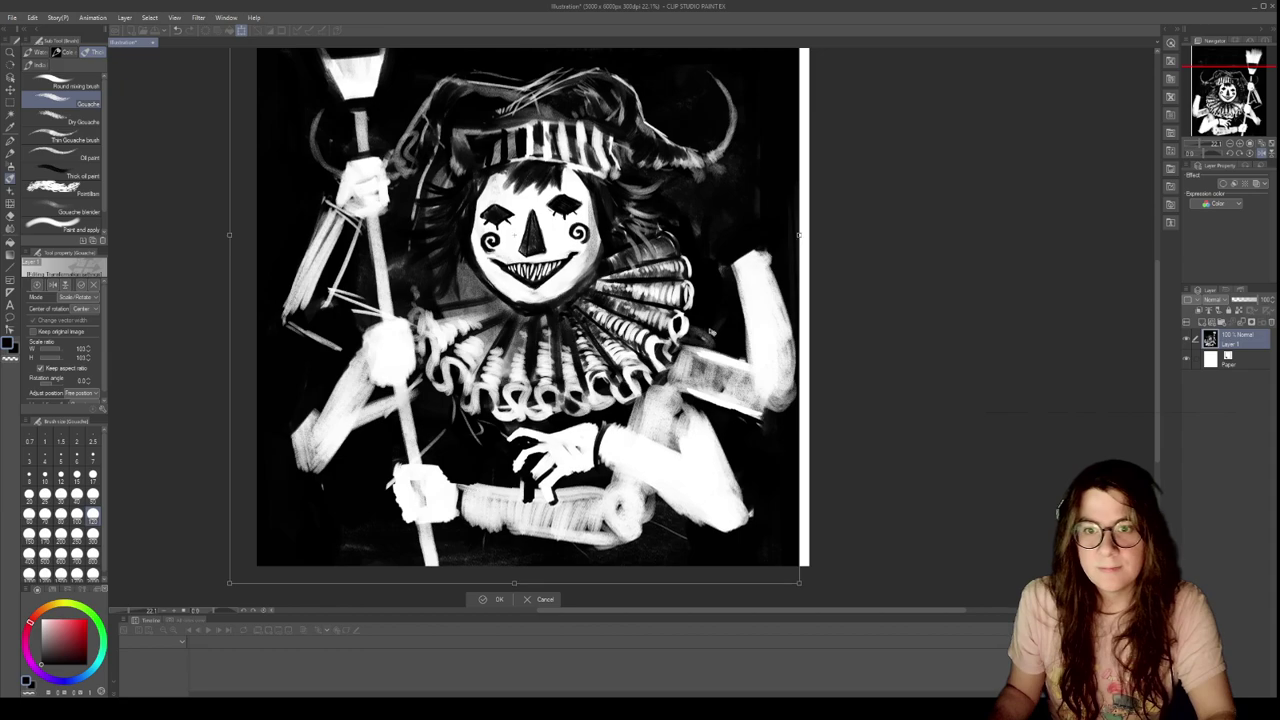
{"action": "scroll", "coordinate": [702, 333], "scroll_direction": "down", "scroll_amount": 4}
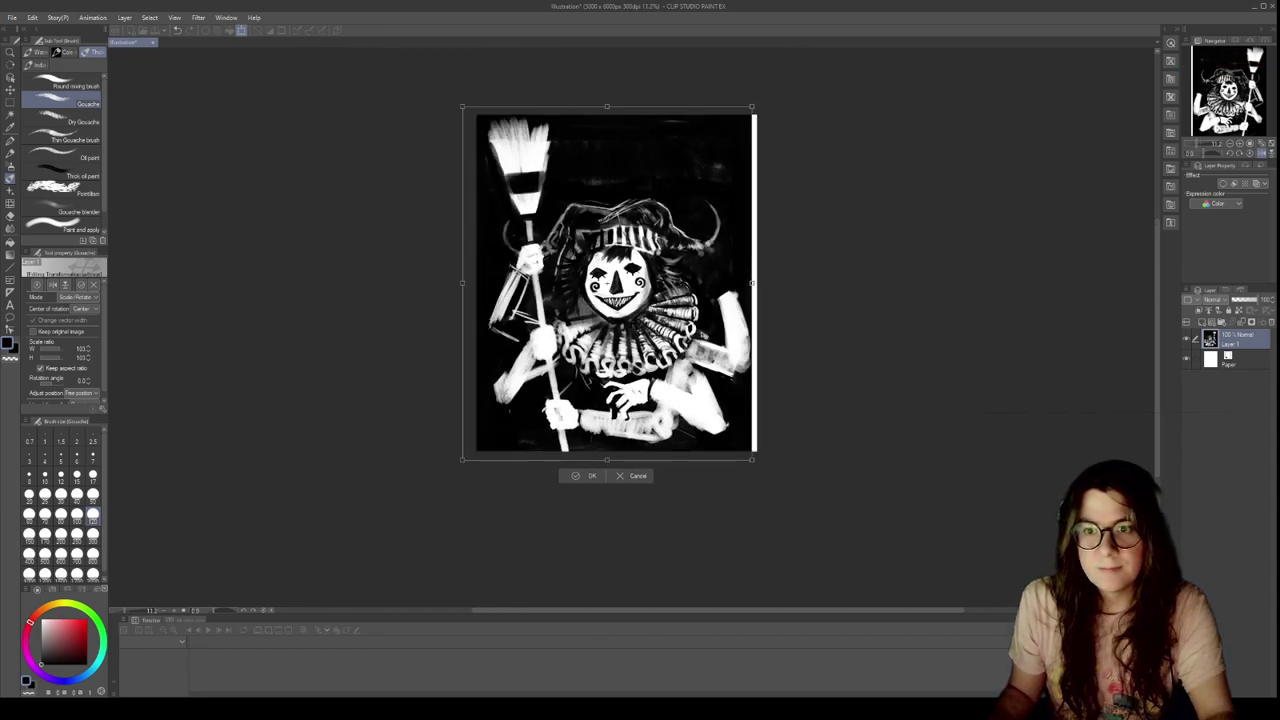
{"action": "scroll", "coordinate": [700, 333], "scroll_direction": "up", "scroll_amount": 3}
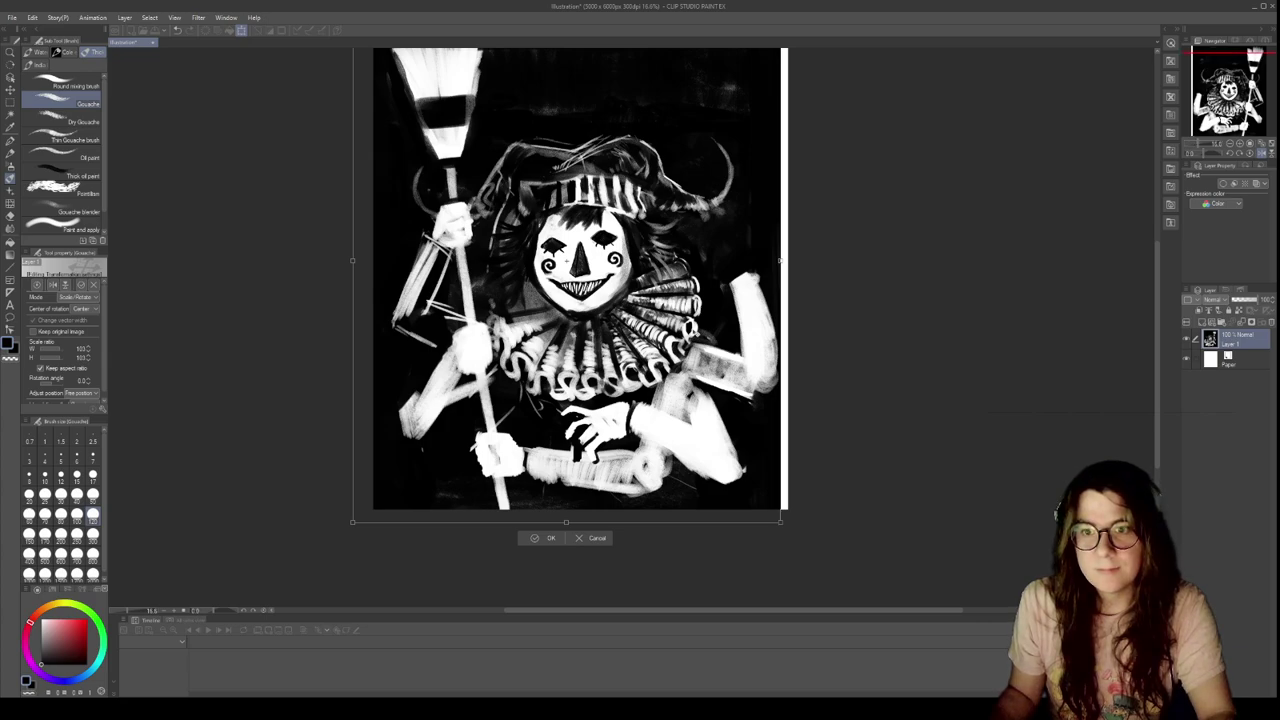
{"action": "scroll", "coordinate": [696, 333], "scroll_direction": "up", "scroll_amount": 2}
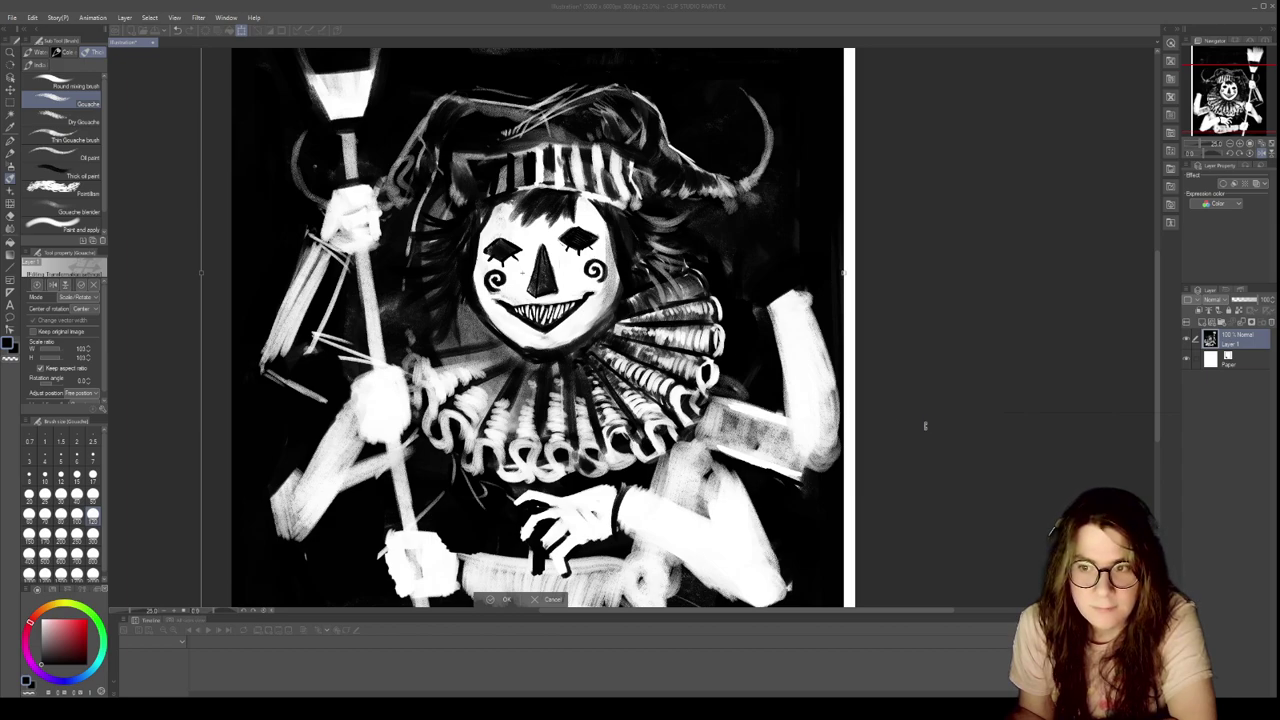
{"action": "key", "text": "Return"}
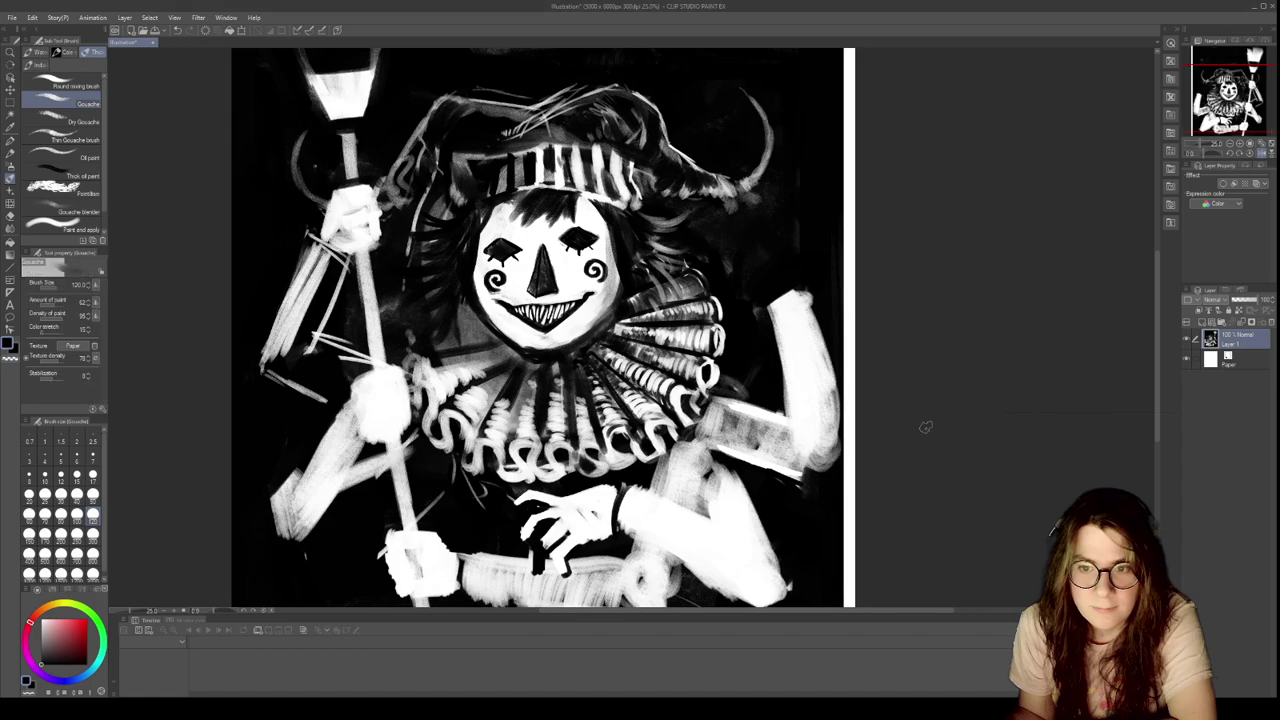
Paint the blank white strip along the canvas's right edge black at brush size 300
{"action": "scroll", "coordinate": [911, 380], "scroll_direction": "down", "scroll_amount": 2}
{"action": "scroll", "coordinate": [1000, 380], "scroll_direction": "up", "scroll_amount": 1}
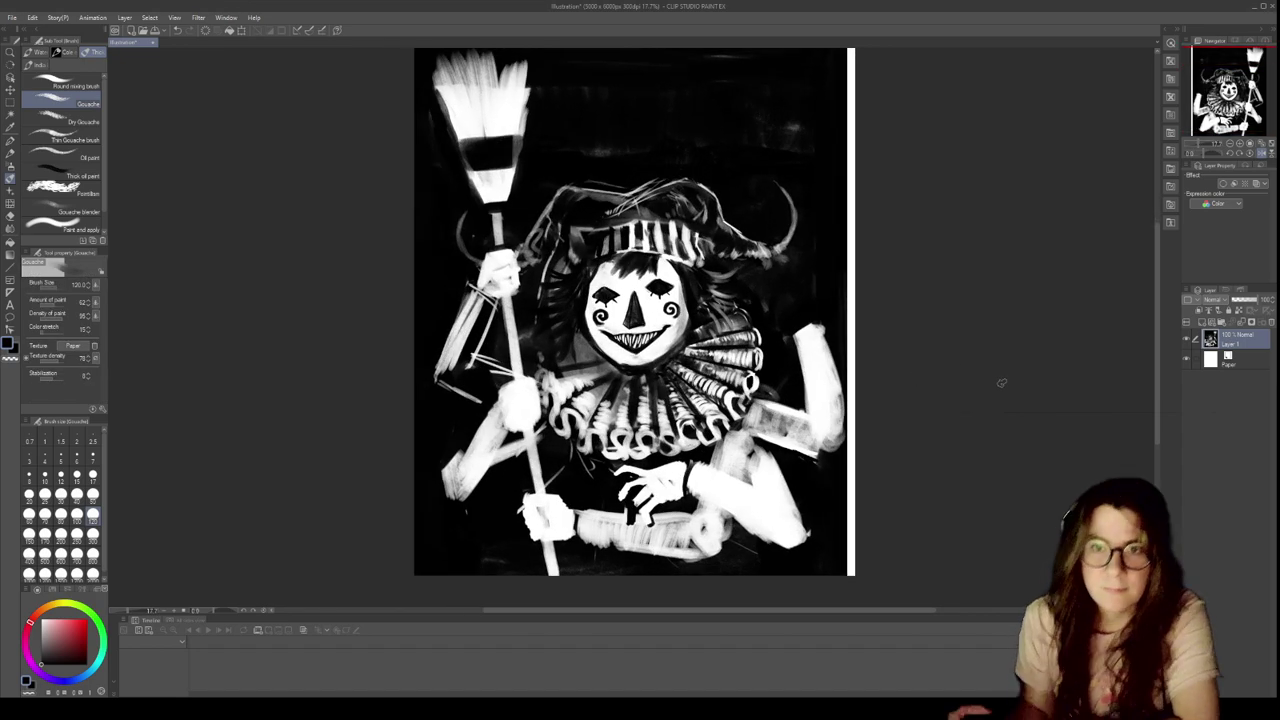
{"action": "left_click", "coordinate": [93, 534]}
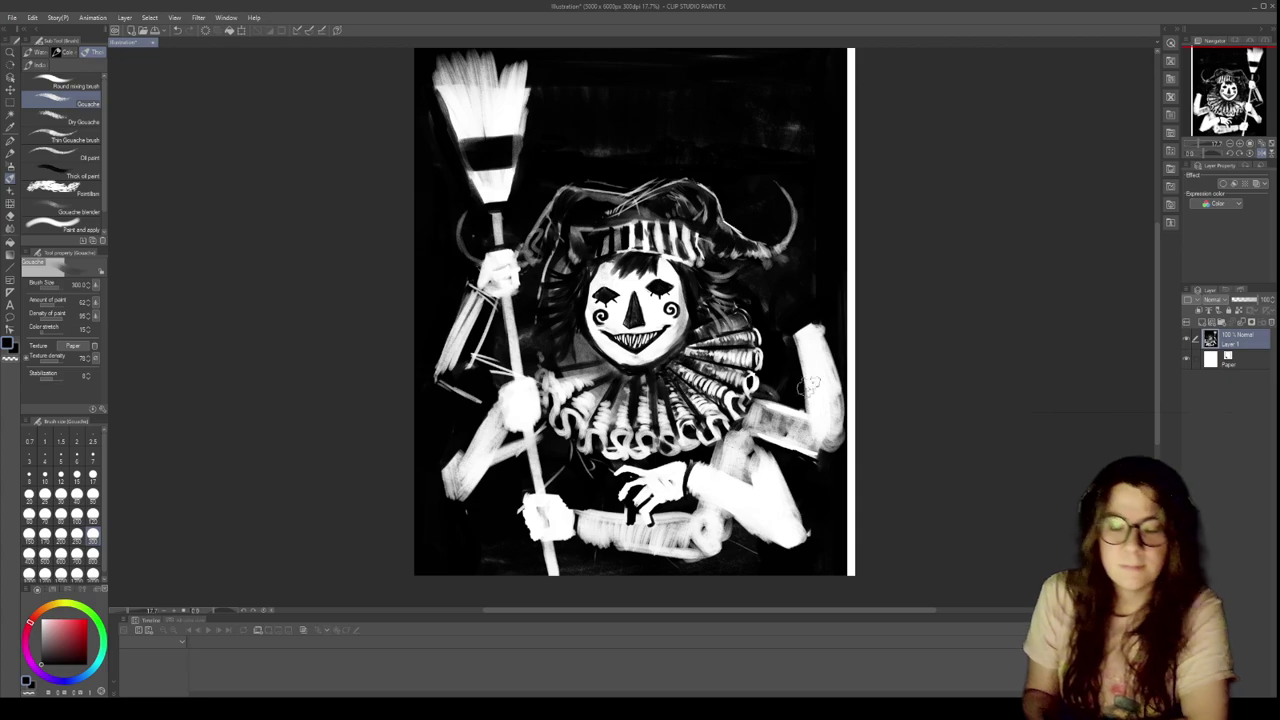
{"action": "mouse_move", "coordinate": [851, 365]}
{"action": "left_mouse_down"}
{"action": "mouse_move", "coordinate": [849, 450]}
{"action": "mouse_move", "coordinate": [859, 345]}
{"action": "mouse_move", "coordinate": [853, 570]}
{"action": "left_mouse_up"}
{"action": "left_click_drag", "start_coordinate": [852, 256], "coordinate": [849, 418]}
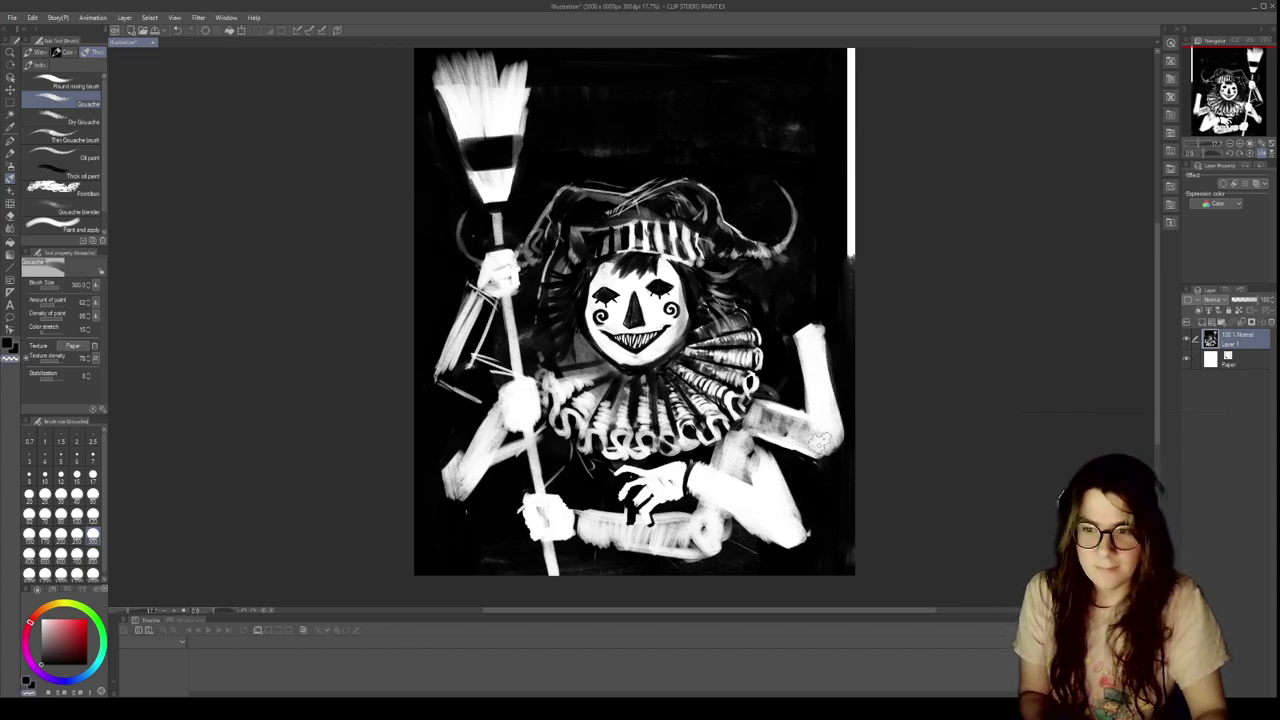
{"action": "left_click_drag", "start_coordinate": [852, 314], "coordinate": [851, 195]}
{"action": "left_click_drag", "start_coordinate": [851, 292], "coordinate": [850, 156]}
{"action": "mouse_move", "coordinate": [860, 228]}
{"action": "left_mouse_down"}
{"action": "mouse_move", "coordinate": [850, 368]}
{"action": "mouse_move", "coordinate": [843, 162]}
{"action": "left_mouse_up"}
{"action": "left_click_drag", "start_coordinate": [843, 162], "coordinate": [846, 306]}
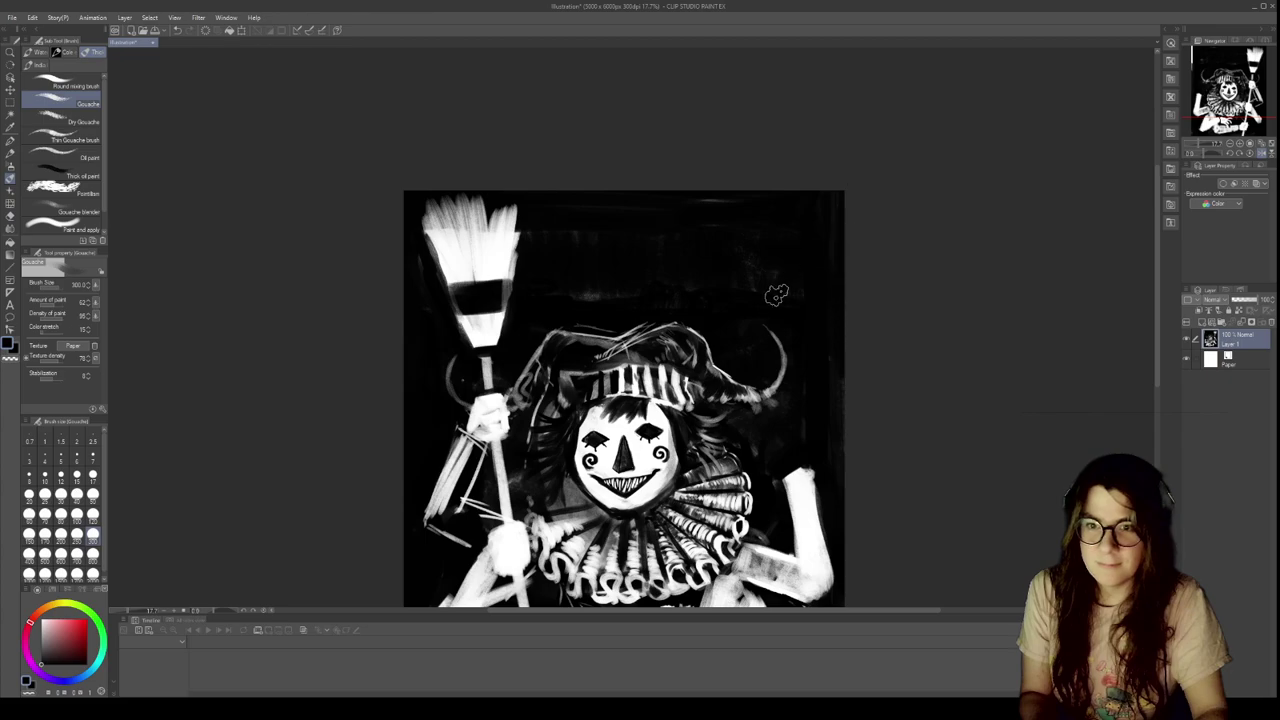
Darken the tips of the broom bristles with broad black downward strokes
{"action": "mouse_move", "coordinate": [442, 216]}
{"action": "left_mouse_down"}
{"action": "mouse_move", "coordinate": [454, 270]}
{"action": "mouse_move", "coordinate": [463, 207]}
{"action": "mouse_move", "coordinate": [470, 277]}
{"action": "mouse_move", "coordinate": [471, 217]}
{"action": "mouse_move", "coordinate": [483, 248]}
{"action": "mouse_move", "coordinate": [494, 212]}
{"action": "mouse_move", "coordinate": [490, 256]}
{"action": "mouse_move", "coordinate": [505, 205]}
{"action": "mouse_move", "coordinate": [491, 258]}
{"action": "mouse_move", "coordinate": [489, 215]}
{"action": "mouse_move", "coordinate": [496, 205]}
{"action": "mouse_move", "coordinate": [497, 250]}
{"action": "mouse_move", "coordinate": [511, 214]}
{"action": "mouse_move", "coordinate": [502, 264]}
{"action": "mouse_move", "coordinate": [526, 201]}
{"action": "mouse_move", "coordinate": [427, 193]}
{"action": "mouse_move", "coordinate": [456, 287]}
{"action": "left_mouse_up"}
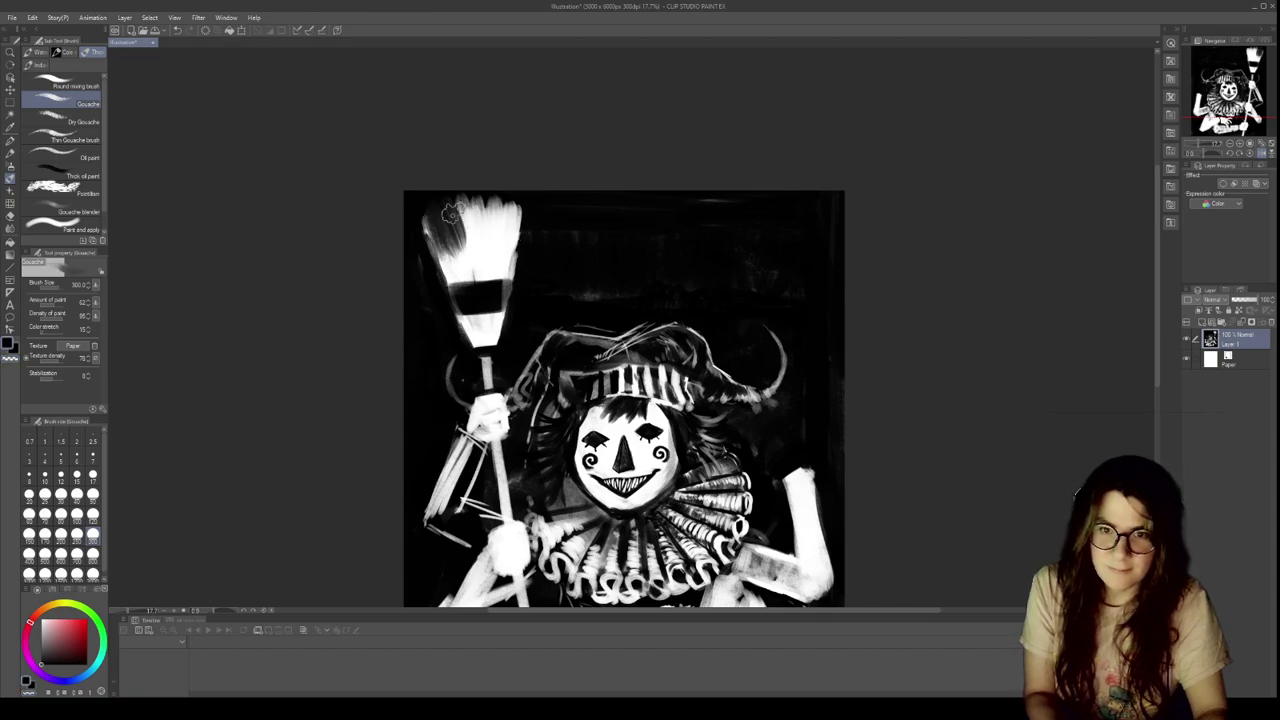
{"action": "mouse_move", "coordinate": [473, 170]}
{"action": "left_mouse_down"}
{"action": "mouse_move", "coordinate": [485, 272]}
{"action": "mouse_move", "coordinate": [498, 242]}
{"action": "left_mouse_up"}
{"action": "left_click_drag", "start_coordinate": [523, 177], "coordinate": [512, 267]}
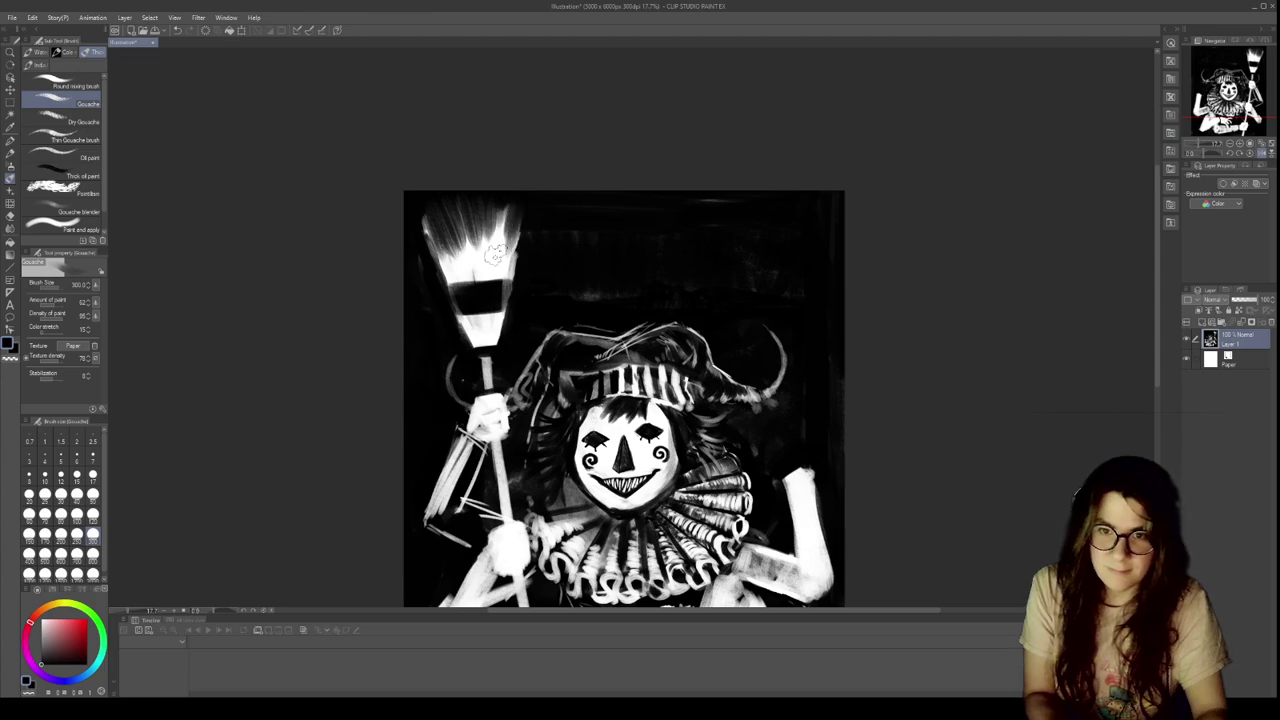
Paint dark streaks through the broom's bristles and base at brush size 120, leaving thin white highlights between them
{"action": "left_click", "coordinate": [92, 514]}
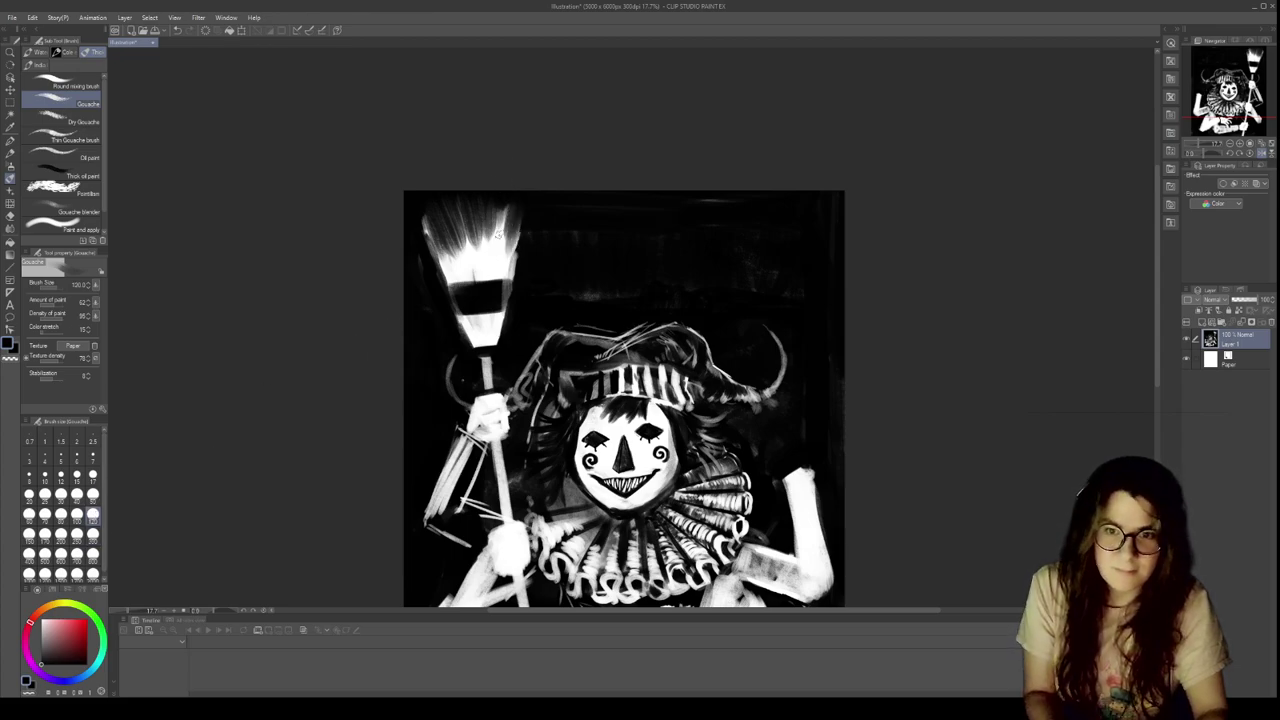
{"action": "left_click_drag", "start_coordinate": [504, 208], "coordinate": [481, 340]}
{"action": "mouse_move", "coordinate": [465, 222]}
{"action": "left_mouse_down"}
{"action": "mouse_move", "coordinate": [470, 345]}
{"action": "mouse_move", "coordinate": [445, 258]}
{"action": "mouse_move", "coordinate": [481, 340]}
{"action": "mouse_move", "coordinate": [500, 306]}
{"action": "left_mouse_up"}
{"action": "mouse_move", "coordinate": [514, 224]}
{"action": "left_mouse_down"}
{"action": "mouse_move", "coordinate": [503, 345]}
{"action": "mouse_move", "coordinate": [508, 270]}
{"action": "left_mouse_up"}
{"action": "left_click_drag", "start_coordinate": [492, 312], "coordinate": [492, 346]}
{"action": "left_click_drag", "start_coordinate": [489, 214], "coordinate": [488, 282]}
{"action": "left_click_drag", "start_coordinate": [486, 316], "coordinate": [486, 340]}
{"action": "left_click_drag", "start_coordinate": [526, 222], "coordinate": [502, 348]}
{"action": "left_click_drag", "start_coordinate": [430, 250], "coordinate": [471, 353]}
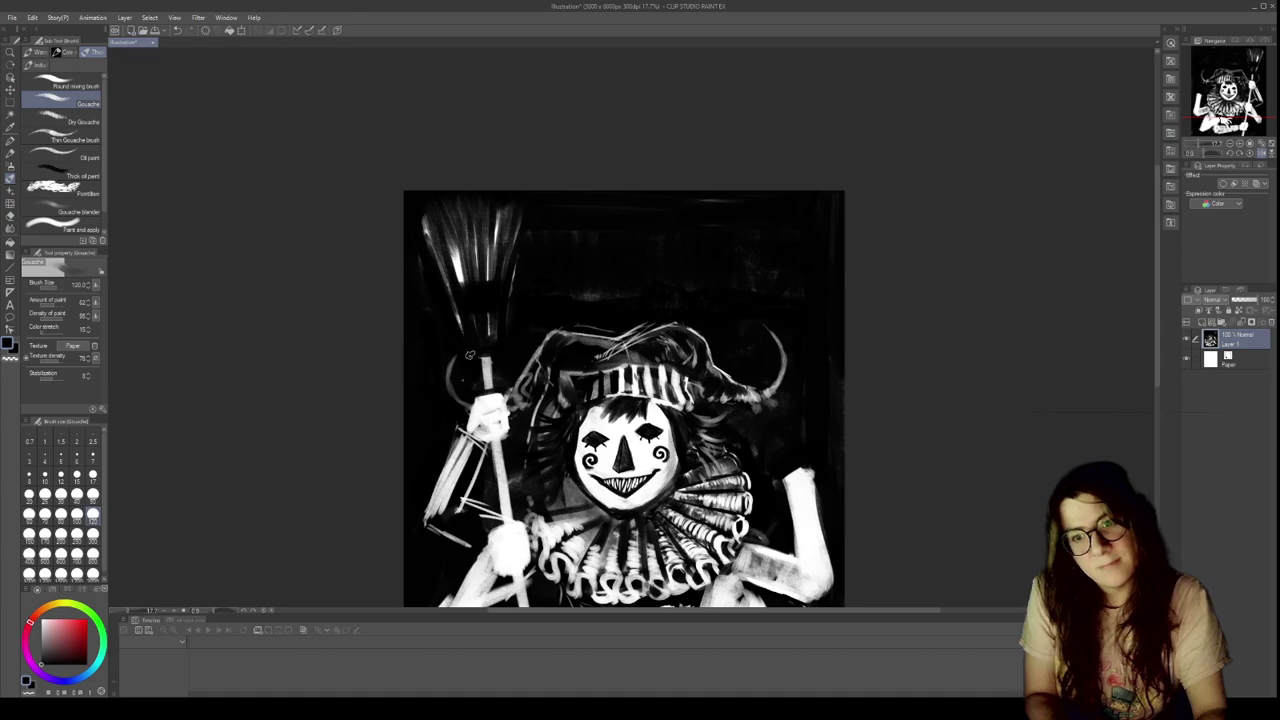
{"action": "left_click_drag", "start_coordinate": [440, 254], "coordinate": [449, 293]}
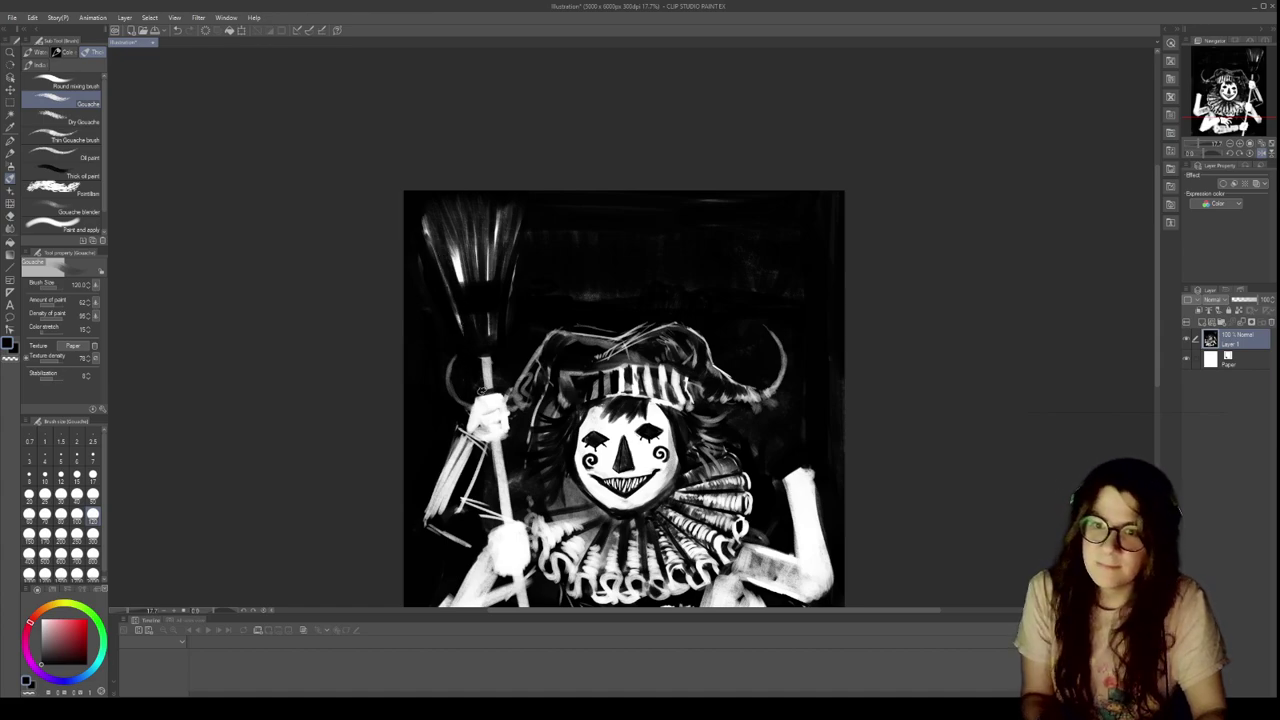
{"action": "scroll", "coordinate": [710, 323], "scroll_direction": "down", "scroll_amount": 3}
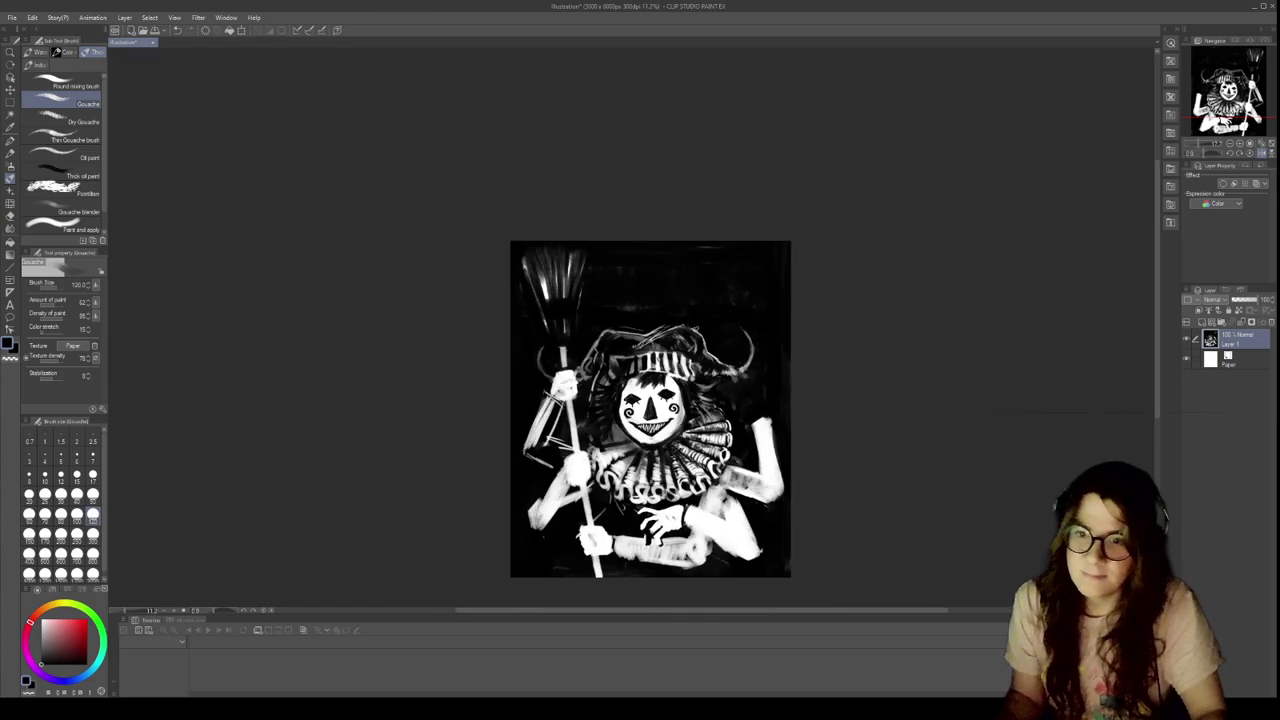
{"action": "scroll", "coordinate": [586, 312], "scroll_direction": "up", "scroll_amount": 5}
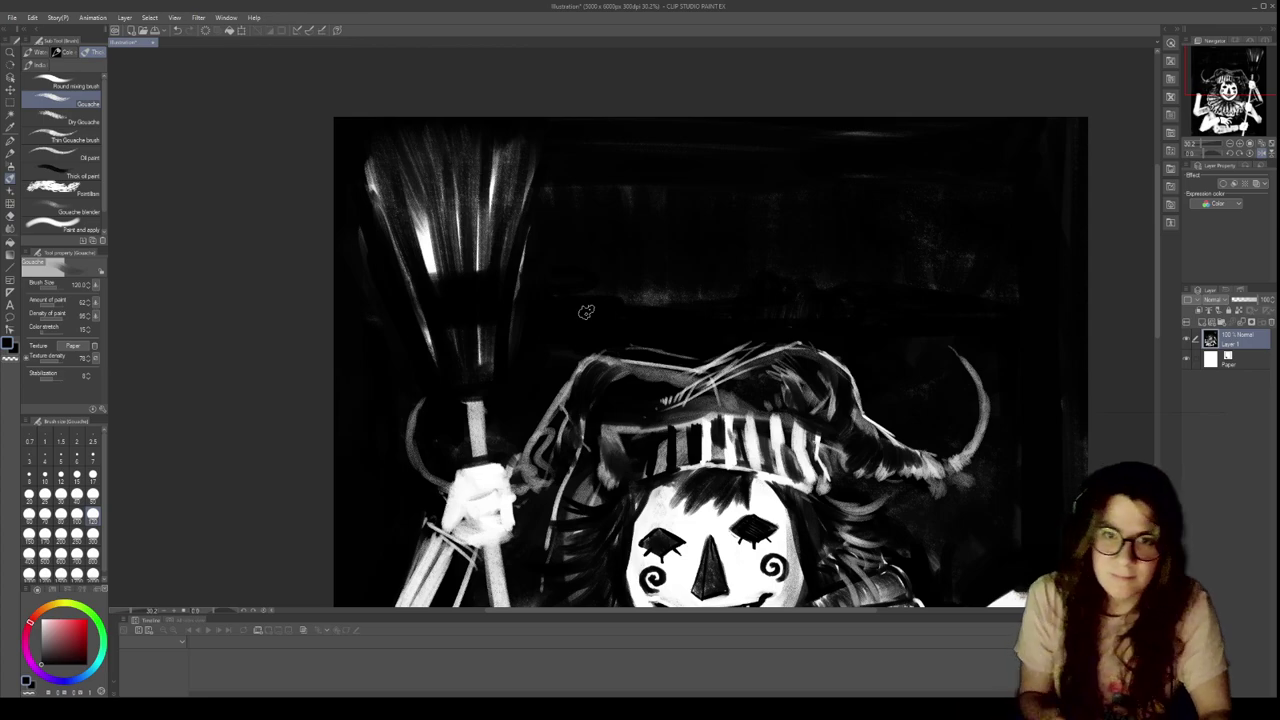
Paint long white bristle strokes from the broom's base up to its tips on the left half at brush size 80
{"action": "left_click", "coordinate": [61, 514]}
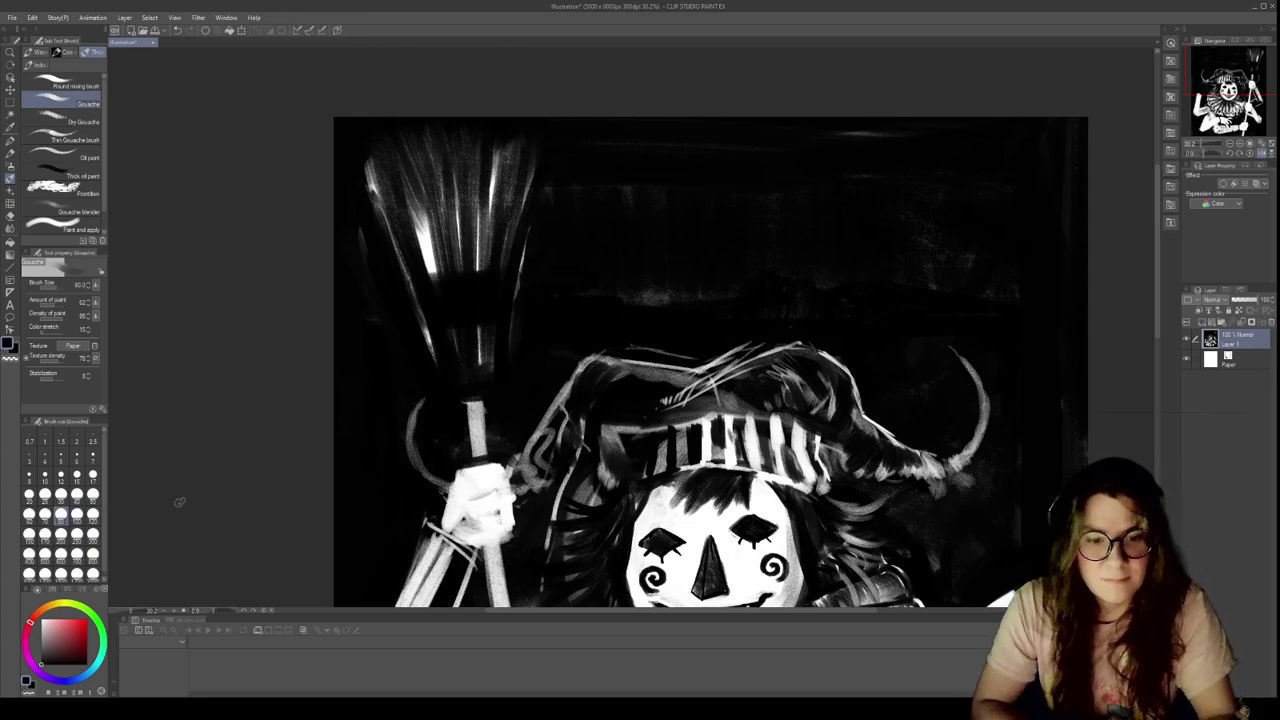
{"action": "left_click_drag", "start_coordinate": [441, 370], "coordinate": [369, 162]}
{"action": "left_click_drag", "start_coordinate": [458, 368], "coordinate": [378, 134]}
{"action": "left_click_drag", "start_coordinate": [470, 374], "coordinate": [405, 139]}
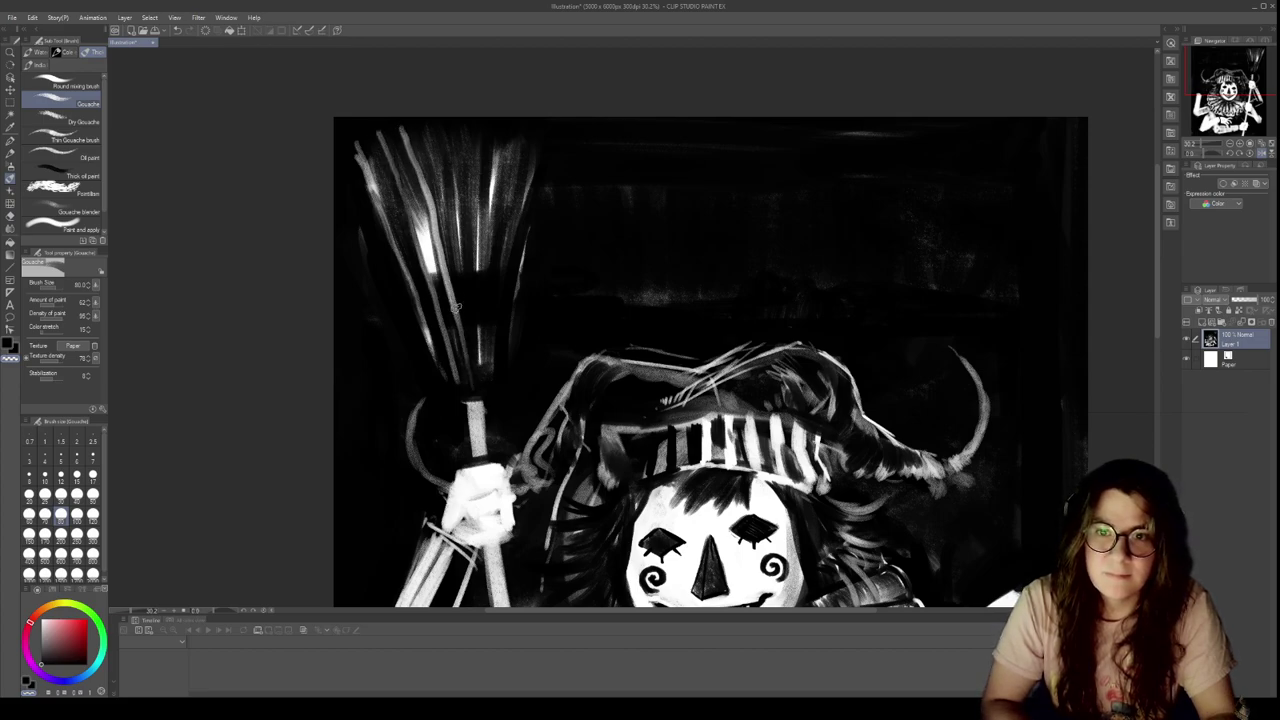
{"action": "left_click_drag", "start_coordinate": [464, 388], "coordinate": [394, 142]}
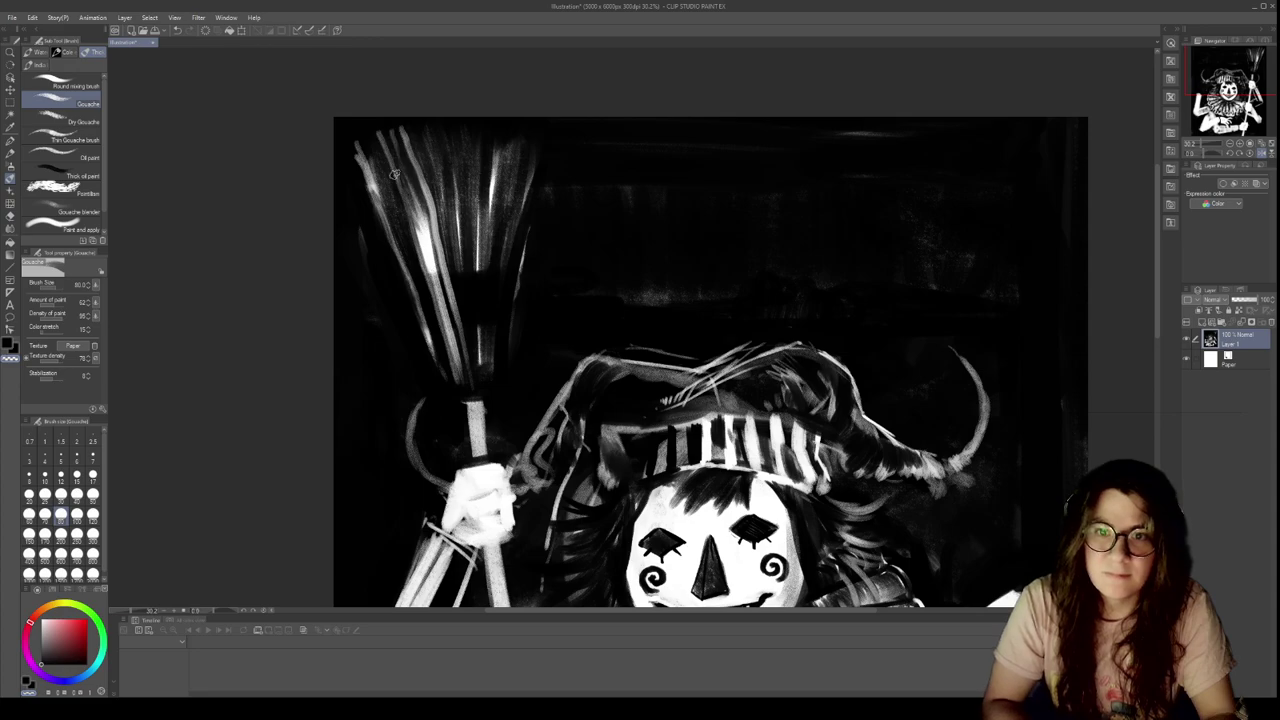
Fan thin white bristle lines across the whole broom head from base to tips at brush size 17
{"action": "left_click", "coordinate": [92, 476]}
{"action": "mouse_move", "coordinate": [450, 386]}
{"action": "left_mouse_down"}
{"action": "mouse_move", "coordinate": [372, 176]}
{"action": "mouse_move", "coordinate": [444, 364]}
{"action": "left_mouse_up"}
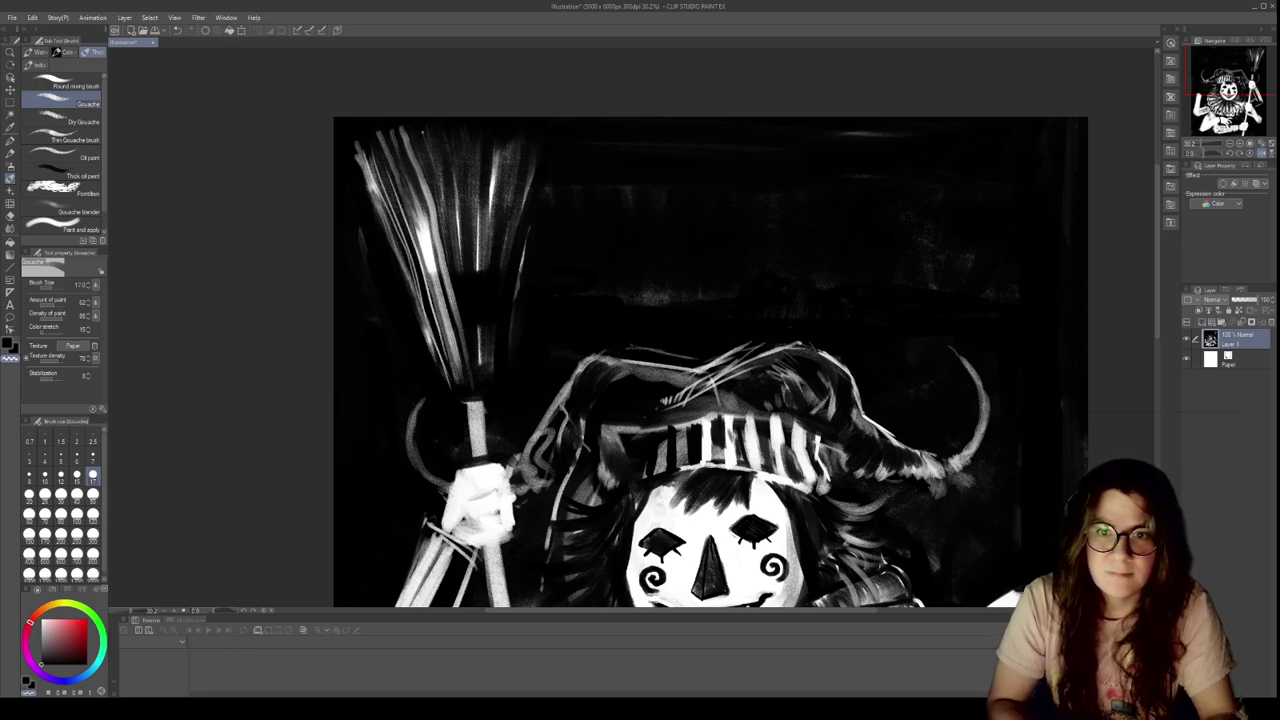
{"action": "left_click_drag", "start_coordinate": [481, 377], "coordinate": [433, 125]}
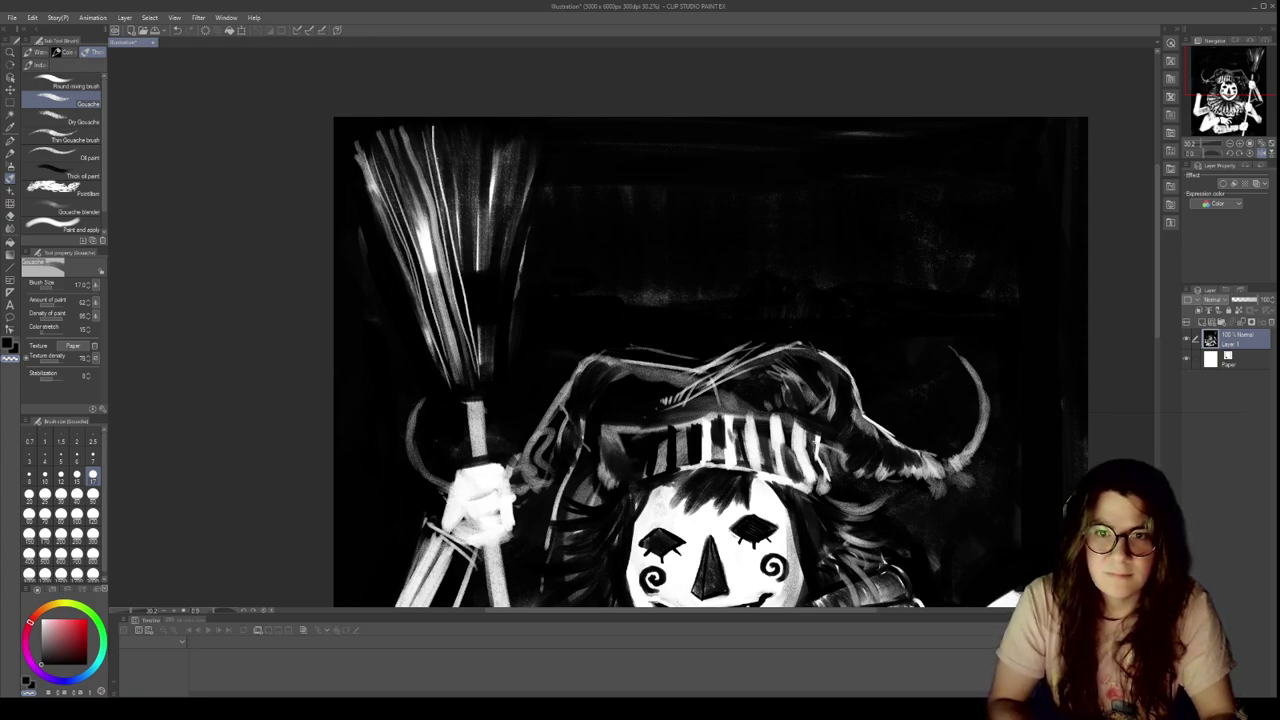
{"action": "left_click_drag", "start_coordinate": [480, 356], "coordinate": [454, 133]}
{"action": "left_click_drag", "start_coordinate": [481, 362], "coordinate": [474, 130]}
{"action": "left_click_drag", "start_coordinate": [488, 372], "coordinate": [512, 134]}
{"action": "left_click_drag", "start_coordinate": [500, 344], "coordinate": [526, 150]}
{"action": "left_click_drag", "start_coordinate": [492, 366], "coordinate": [518, 176]}
{"action": "left_click_drag", "start_coordinate": [494, 336], "coordinate": [520, 148]}
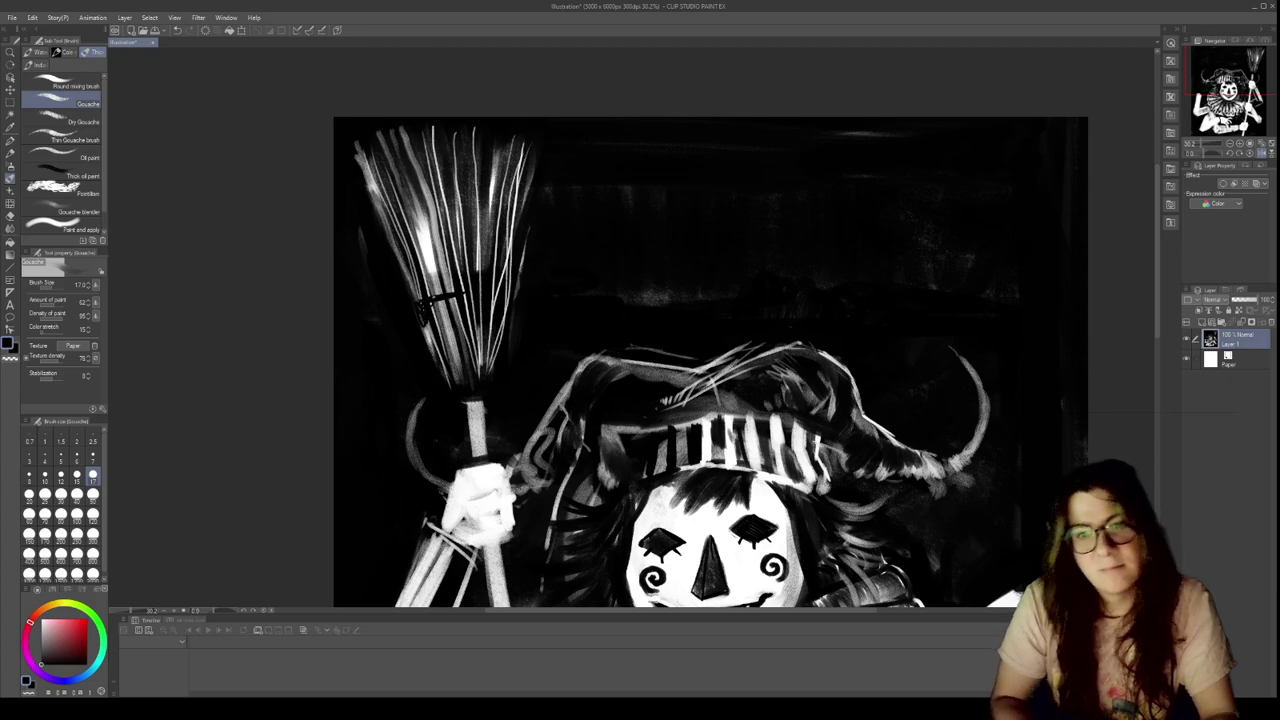
Paint a solid black binding band across the lower part of the broom's bristles at brush size 120
{"action": "left_click", "coordinate": [93, 515]}
{"action": "mouse_move", "coordinate": [427, 319]}
{"action": "left_mouse_down"}
{"action": "mouse_move", "coordinate": [472, 298]}
{"action": "mouse_move", "coordinate": [431, 311]}
{"action": "mouse_move", "coordinate": [475, 302]}
{"action": "mouse_move", "coordinate": [449, 325]}
{"action": "mouse_move", "coordinate": [486, 309]}
{"action": "mouse_move", "coordinate": [460, 284]}
{"action": "mouse_move", "coordinate": [473, 313]}
{"action": "mouse_move", "coordinate": [428, 324]}
{"action": "mouse_move", "coordinate": [487, 308]}
{"action": "mouse_move", "coordinate": [442, 300]}
{"action": "mouse_move", "coordinate": [496, 296]}
{"action": "mouse_move", "coordinate": [498, 310]}
{"action": "mouse_move", "coordinate": [504, 299]}
{"action": "mouse_move", "coordinate": [427, 328]}
{"action": "left_mouse_up"}
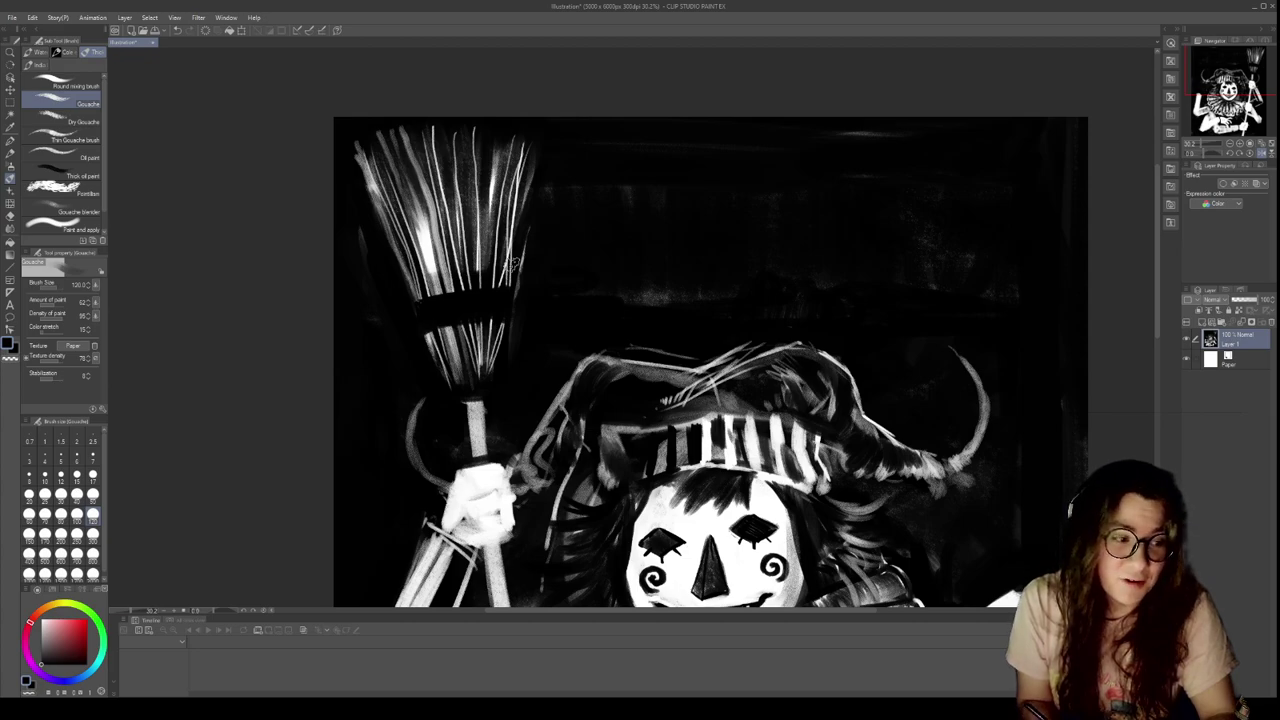
{"action": "scroll", "coordinate": [504, 254], "scroll_direction": "down", "scroll_amount": 3}
{"action": "scroll", "coordinate": [607, 193], "scroll_direction": "down", "scroll_amount": 5}
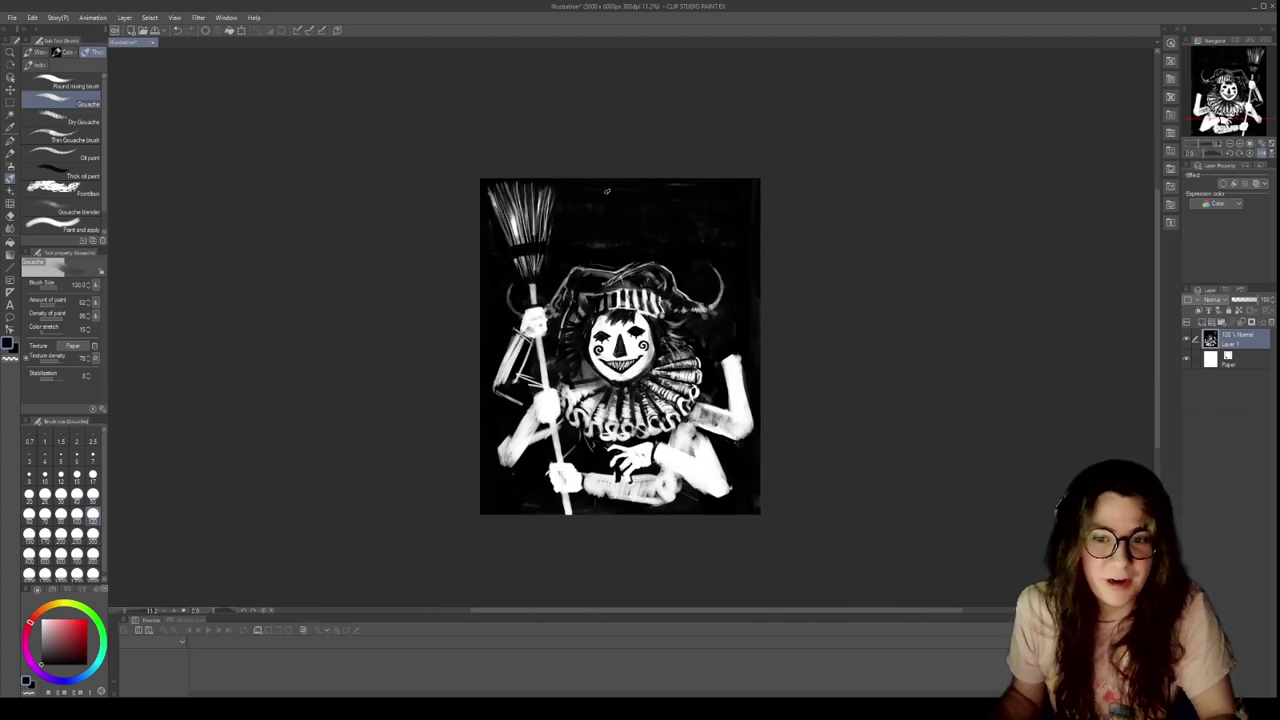
{"action": "scroll", "coordinate": [514, 155], "scroll_direction": "up", "scroll_amount": 6}
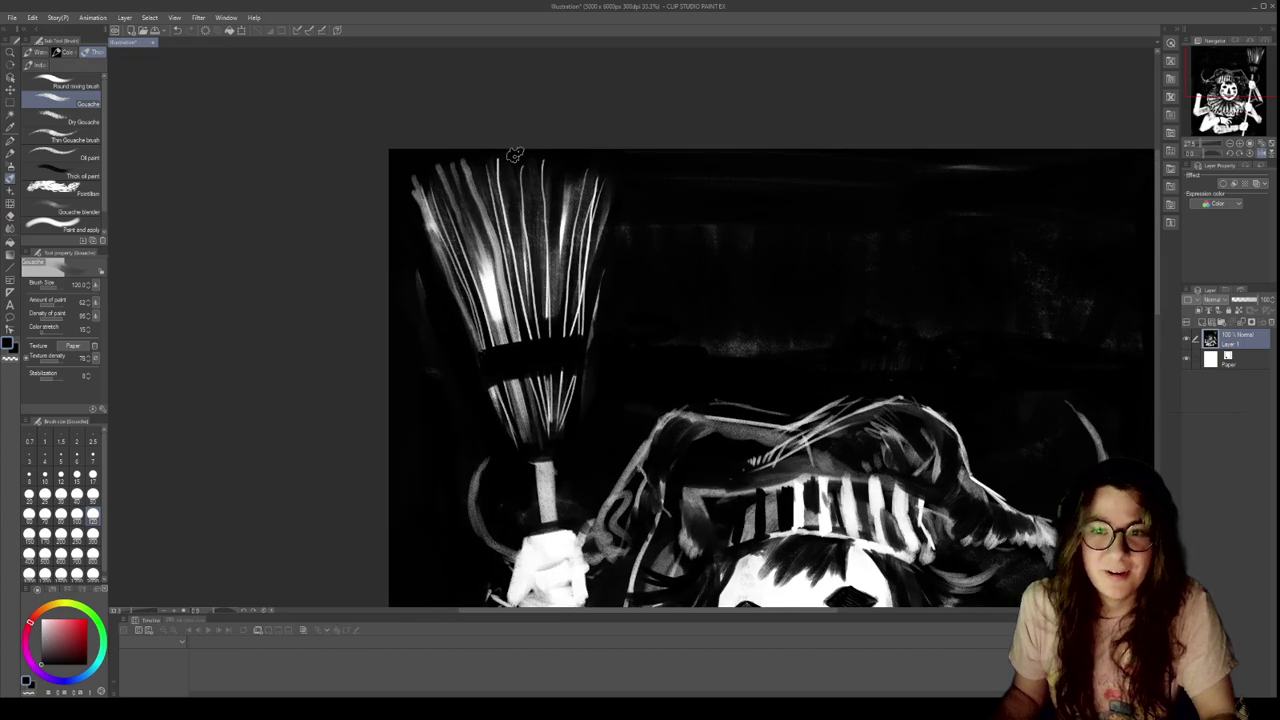
Darken and taper the broom's bristle tips with black strokes at brush size 50, and touch up the binding band's lower edge
{"action": "left_click", "coordinate": [93, 494]}
{"action": "key", "text": "c"}
{"action": "left_click_drag", "start_coordinate": [450, 163], "coordinate": [478, 242]}
{"action": "key", "text": "c"}
{"action": "left_click_drag", "start_coordinate": [449, 163], "coordinate": [467, 243]}
{"action": "mouse_move", "coordinate": [408, 163]}
{"action": "left_mouse_down"}
{"action": "mouse_move", "coordinate": [447, 262]}
{"action": "mouse_move", "coordinate": [445, 238]}
{"action": "left_mouse_up"}
{"action": "left_click_drag", "start_coordinate": [393, 186], "coordinate": [424, 281]}
{"action": "left_click_drag", "start_coordinate": [500, 148], "coordinate": [512, 254]}
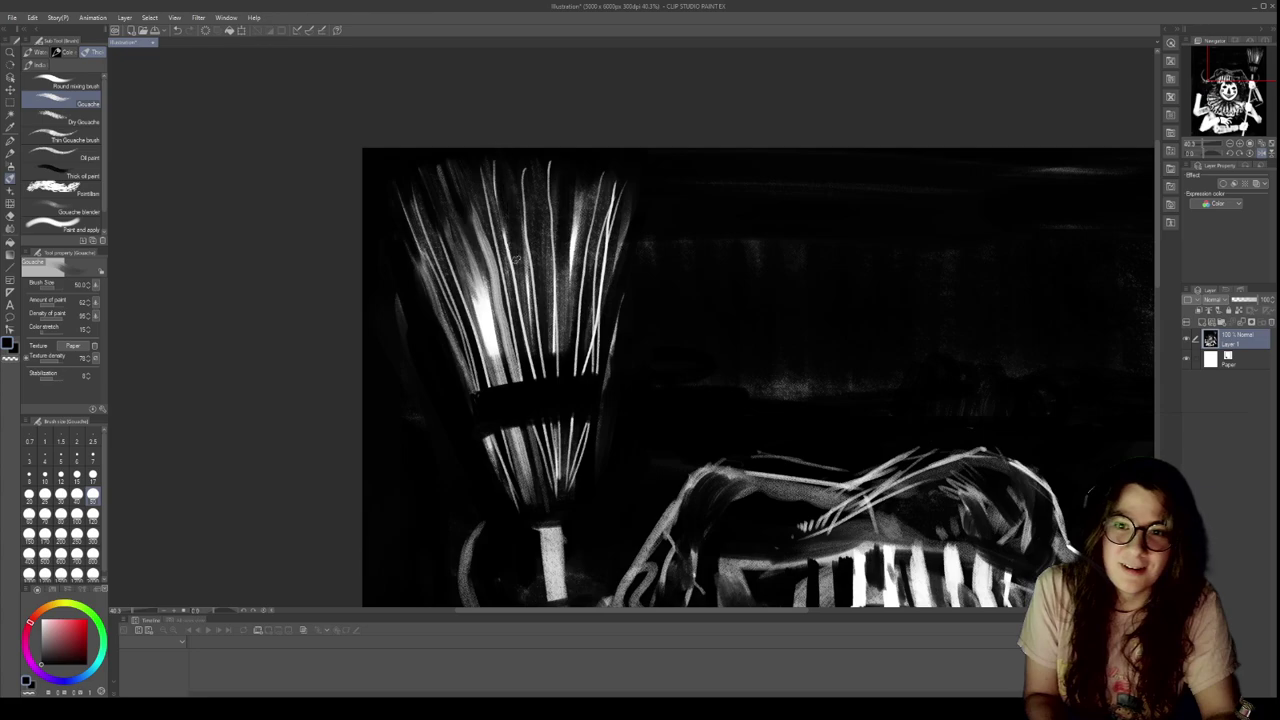
{"action": "left_click_drag", "start_coordinate": [596, 186], "coordinate": [576, 262]}
{"action": "key", "text": "c"}
{"action": "mouse_move", "coordinate": [485, 425]}
{"action": "left_mouse_down"}
{"action": "mouse_move", "coordinate": [547, 415]}
{"action": "mouse_move", "coordinate": [477, 432]}
{"action": "mouse_move", "coordinate": [586, 419]}
{"action": "mouse_move", "coordinate": [508, 418]}
{"action": "mouse_move", "coordinate": [541, 411]}
{"action": "left_mouse_up"}
{"action": "key", "text": "c"}
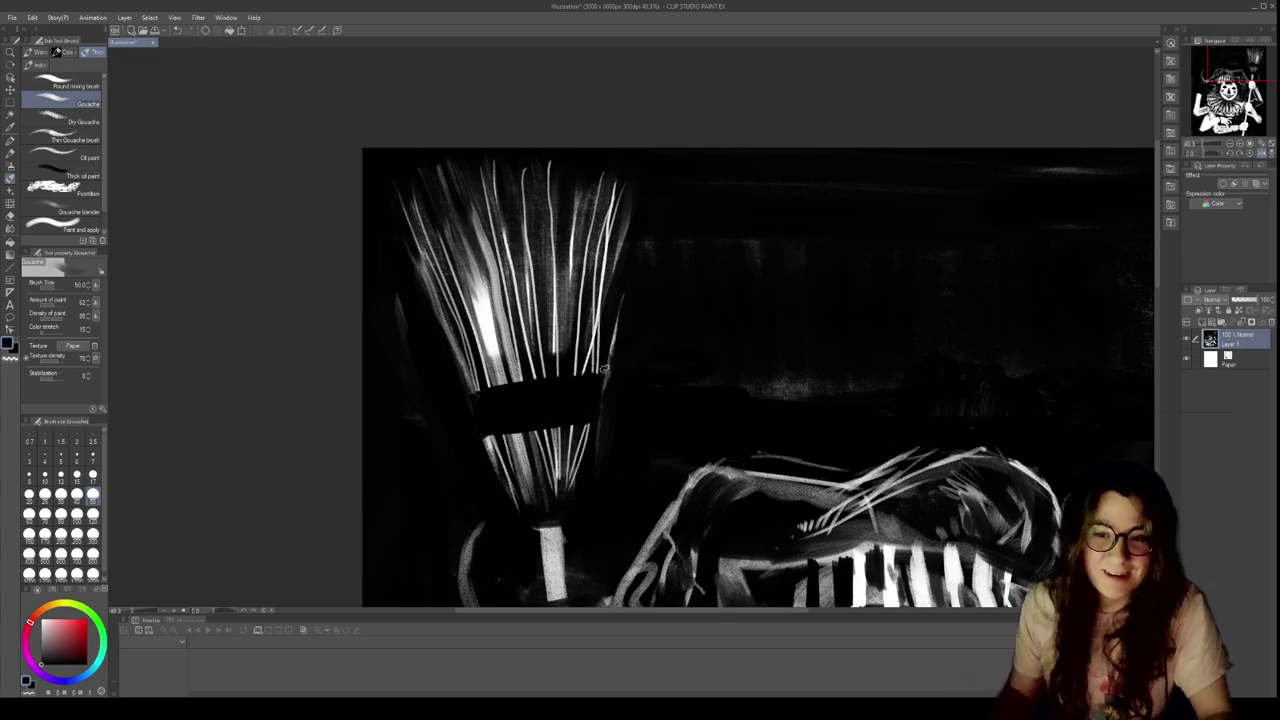
Mirror the canvas view horizontally and examine the jester, arms and broom composition as a whole
{"action": "scroll", "coordinate": [688, 345], "scroll_direction": "down", "scroll_amount": 5}
{"action": "scroll", "coordinate": [690, 354], "scroll_direction": "down", "scroll_amount": 2}
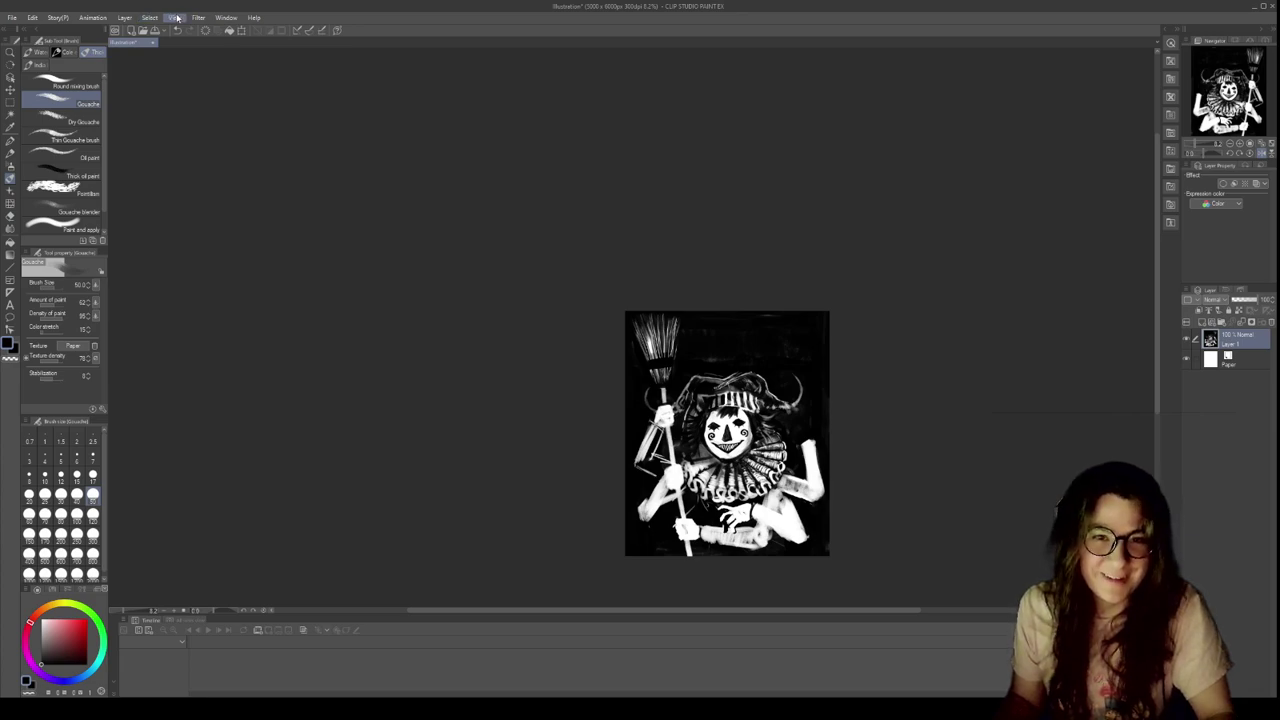
{"action": "left_click", "coordinate": [358, 100]}
{"action": "scroll", "coordinate": [553, 490], "scroll_direction": "up", "scroll_amount": 5}
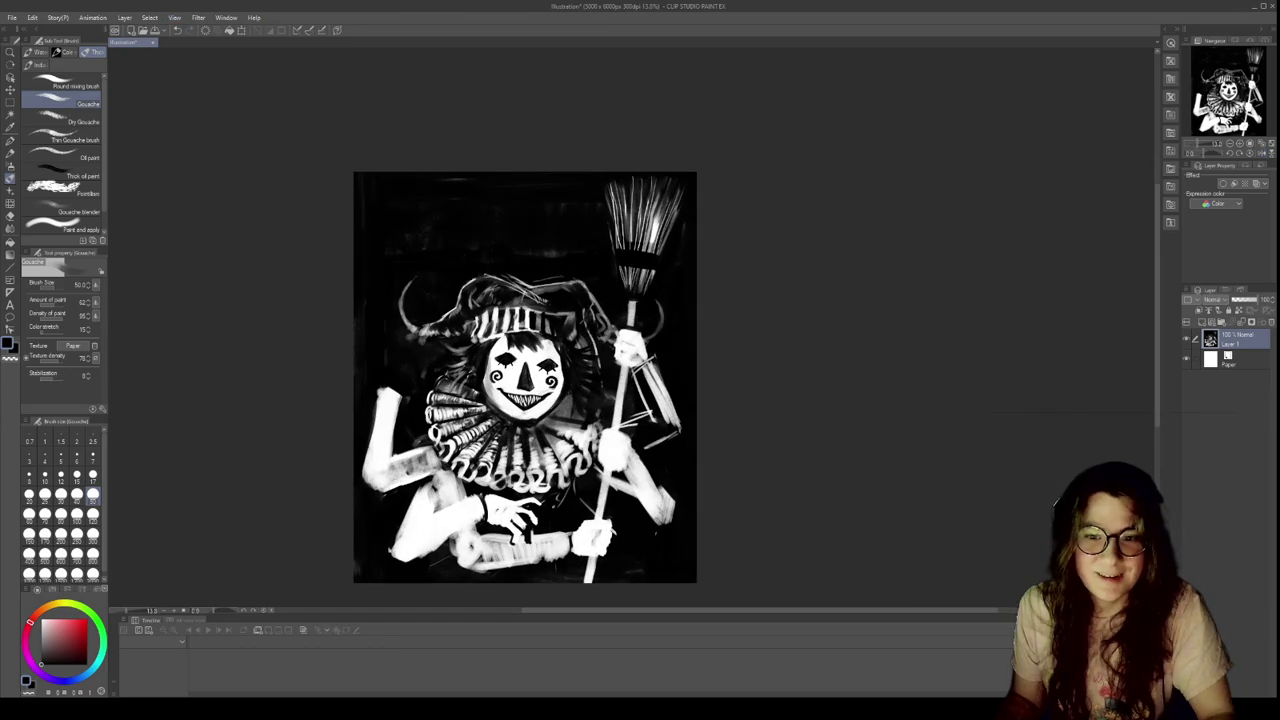
{"action": "scroll", "coordinate": [545, 460], "scroll_direction": "down", "scroll_amount": 3}
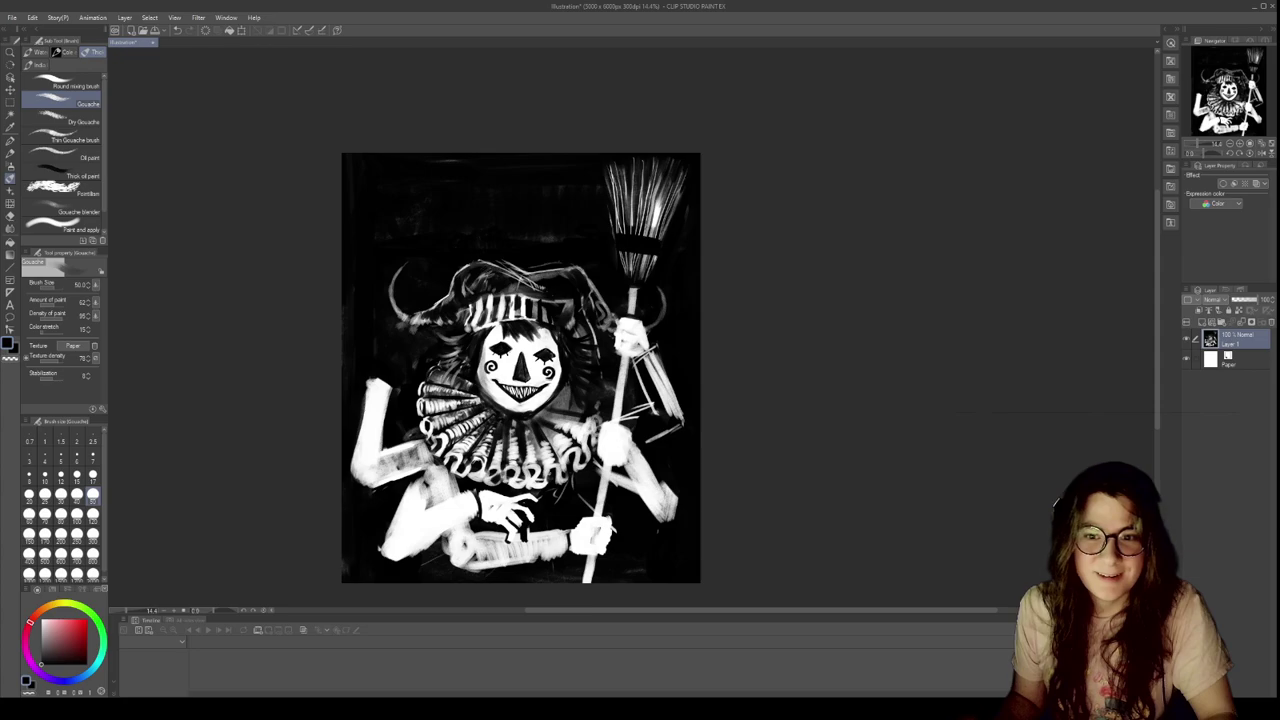
{"action": "scroll", "coordinate": [549, 474], "scroll_direction": "up", "scroll_amount": 1}
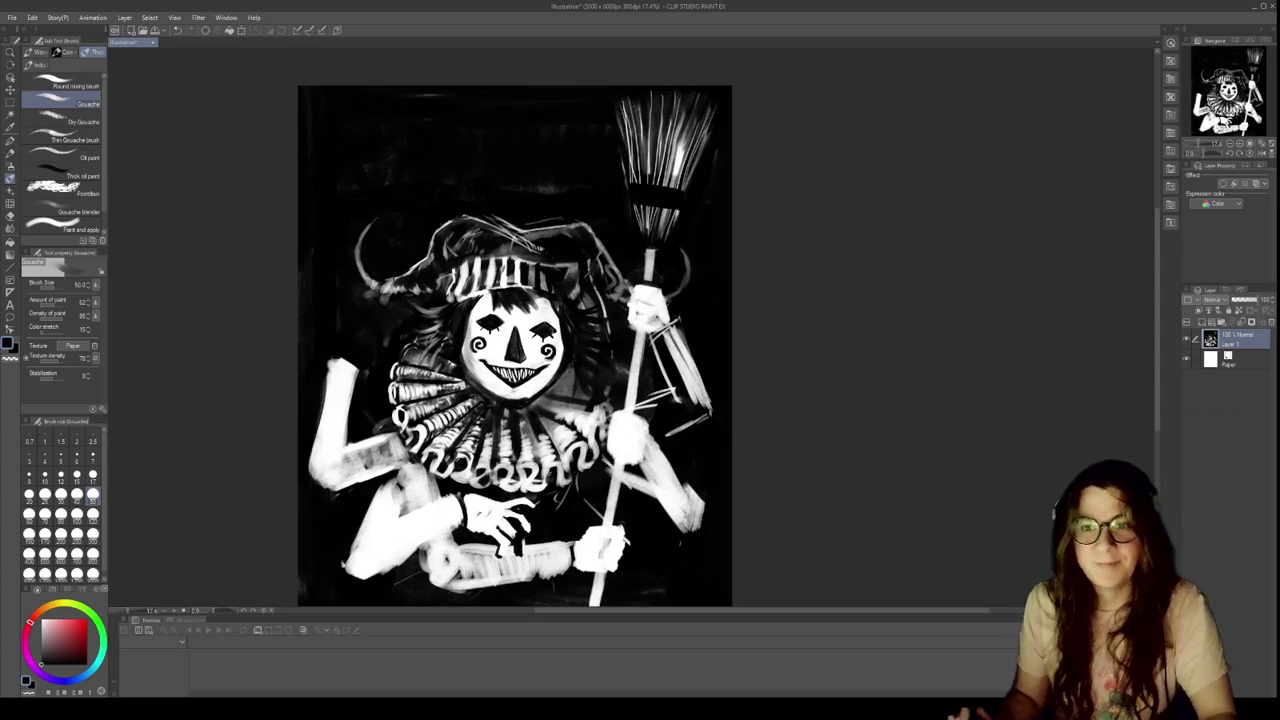
{"action": "scroll", "coordinate": [546, 469], "scroll_direction": "down", "scroll_amount": 2}
{"action": "scroll", "coordinate": [623, 478], "scroll_direction": "up", "scroll_amount": 1}
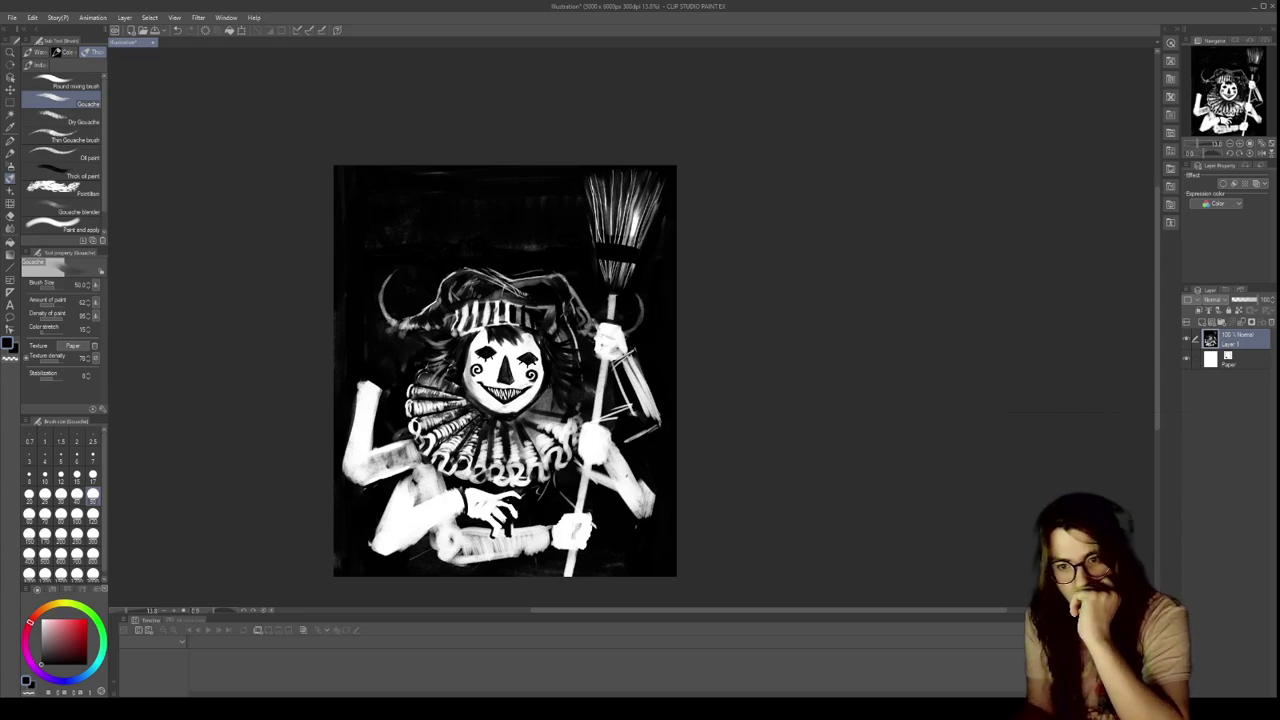
{"action": "scroll", "coordinate": [630, 474], "scroll_direction": "down", "scroll_amount": 3}
{"action": "scroll", "coordinate": [660, 495], "scroll_direction": "up", "scroll_amount": 3}
{"action": "scroll", "coordinate": [665, 493], "scroll_direction": "up", "scroll_amount": 3}
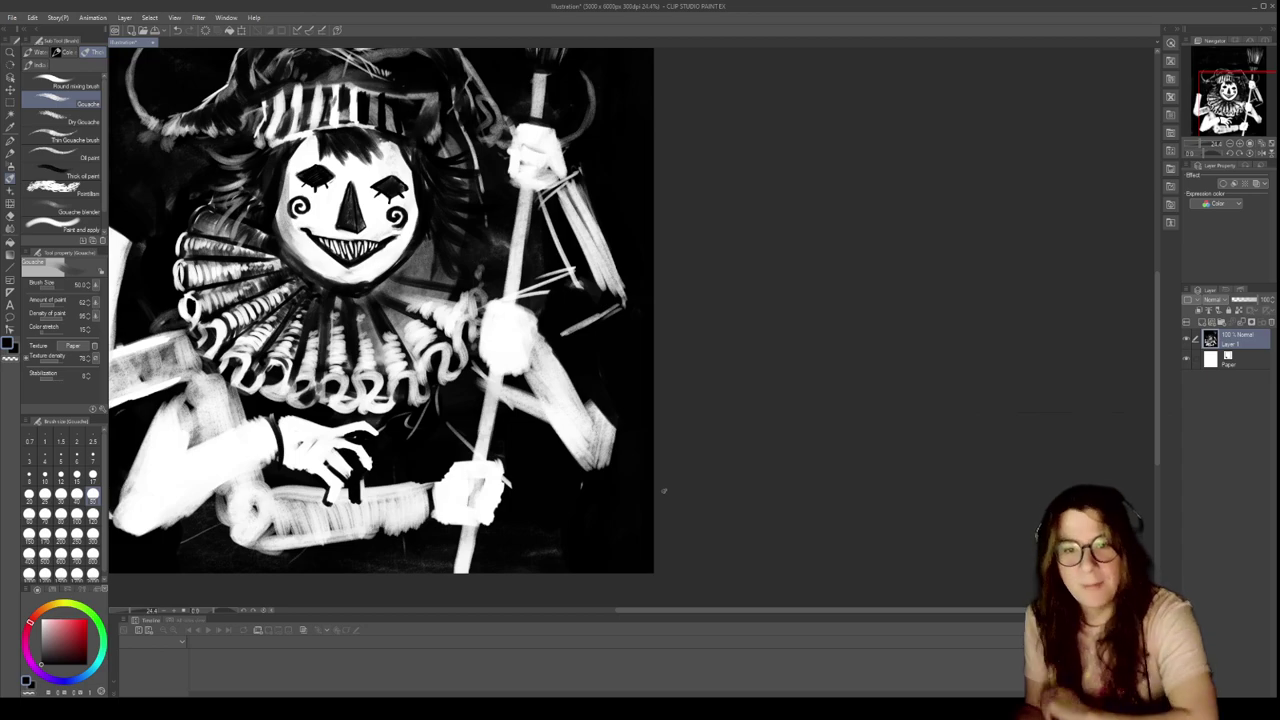
{"action": "scroll", "coordinate": [673, 476], "scroll_direction": "down", "scroll_amount": 3}
{"action": "scroll", "coordinate": [673, 476], "scroll_direction": "up", "scroll_amount": 2}
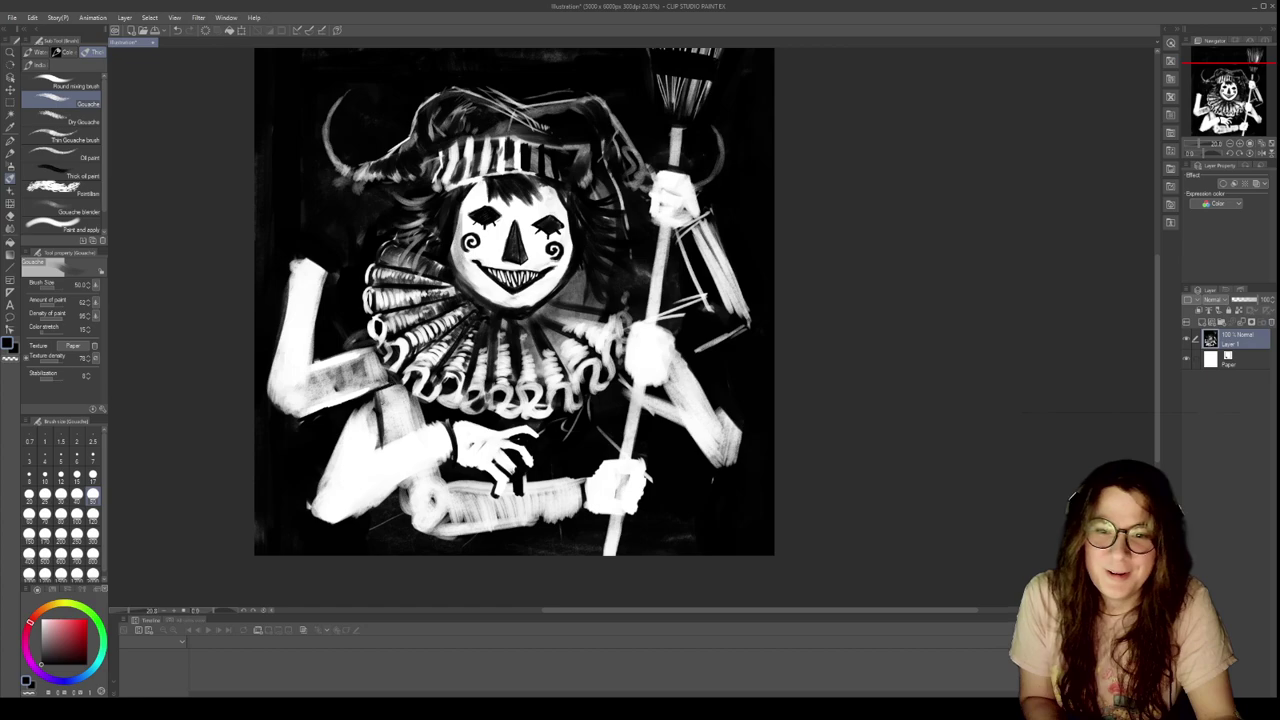
Paint narrow black stripes down the white upper arm just below the left side of the ruffled collar
{"action": "left_click_drag", "start_coordinate": [394, 390], "coordinate": [382, 444]}
{"action": "left_click_drag", "start_coordinate": [384, 392], "coordinate": [390, 444]}
{"action": "left_click_drag", "start_coordinate": [394, 390], "coordinate": [394, 440]}
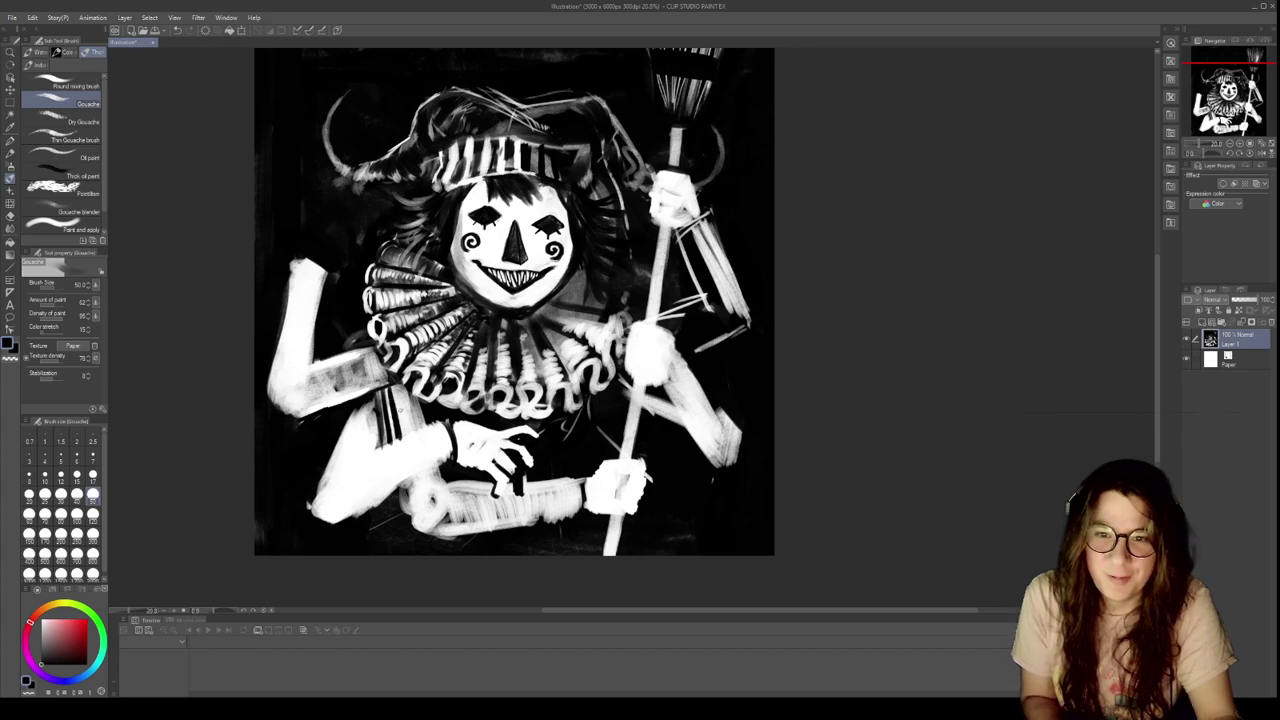
{"action": "left_click_drag", "start_coordinate": [396, 384], "coordinate": [402, 436]}
{"action": "mouse_move", "coordinate": [414, 390]}
{"action": "left_mouse_down"}
{"action": "mouse_move", "coordinate": [408, 428]}
{"action": "mouse_move", "coordinate": [424, 430]}
{"action": "left_mouse_up"}
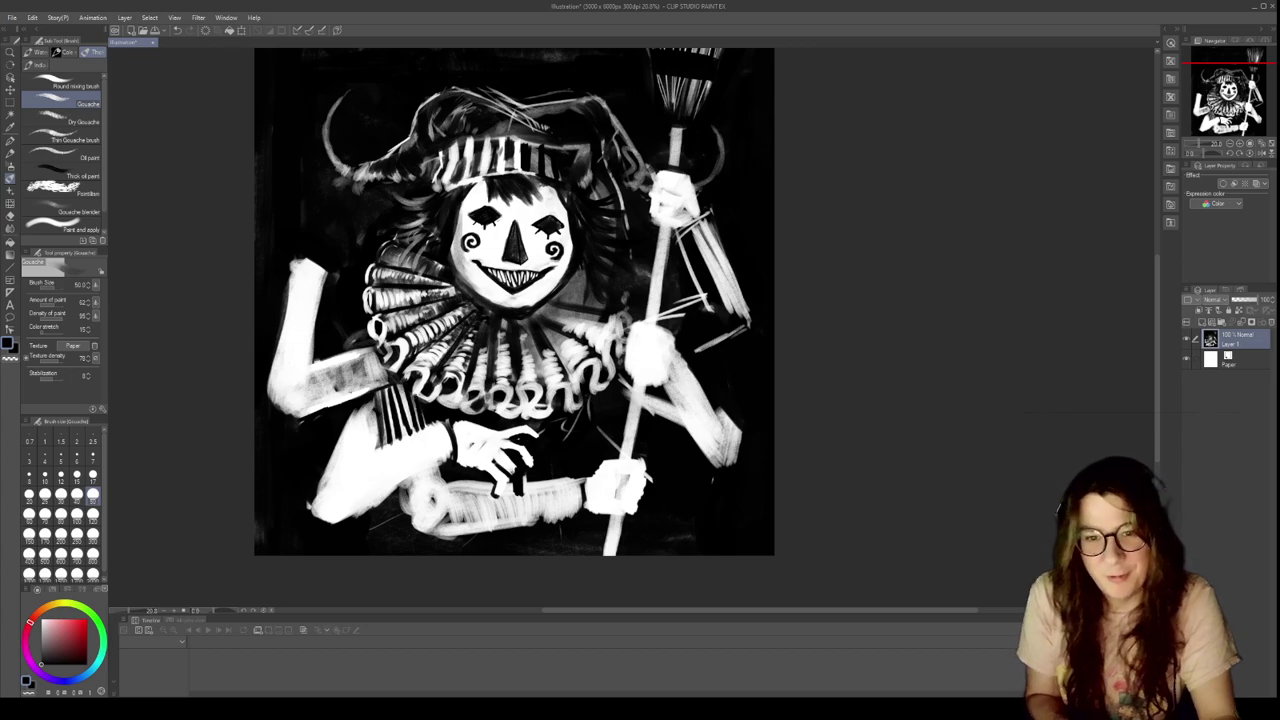
Add black contour lines inside the lower edge of the raised left arm and the outer edge of the arm beneath it
{"action": "mouse_move", "coordinate": [294, 414]}
{"action": "left_mouse_down"}
{"action": "mouse_move", "coordinate": [348, 396]}
{"action": "mouse_move", "coordinate": [302, 412]}
{"action": "left_mouse_up"}
{"action": "mouse_move", "coordinate": [390, 374]}
{"action": "left_mouse_down"}
{"action": "mouse_move", "coordinate": [322, 406]}
{"action": "mouse_move", "coordinate": [348, 448]}
{"action": "mouse_move", "coordinate": [328, 480]}
{"action": "left_mouse_up"}
{"action": "left_click_drag", "start_coordinate": [356, 412], "coordinate": [326, 486]}
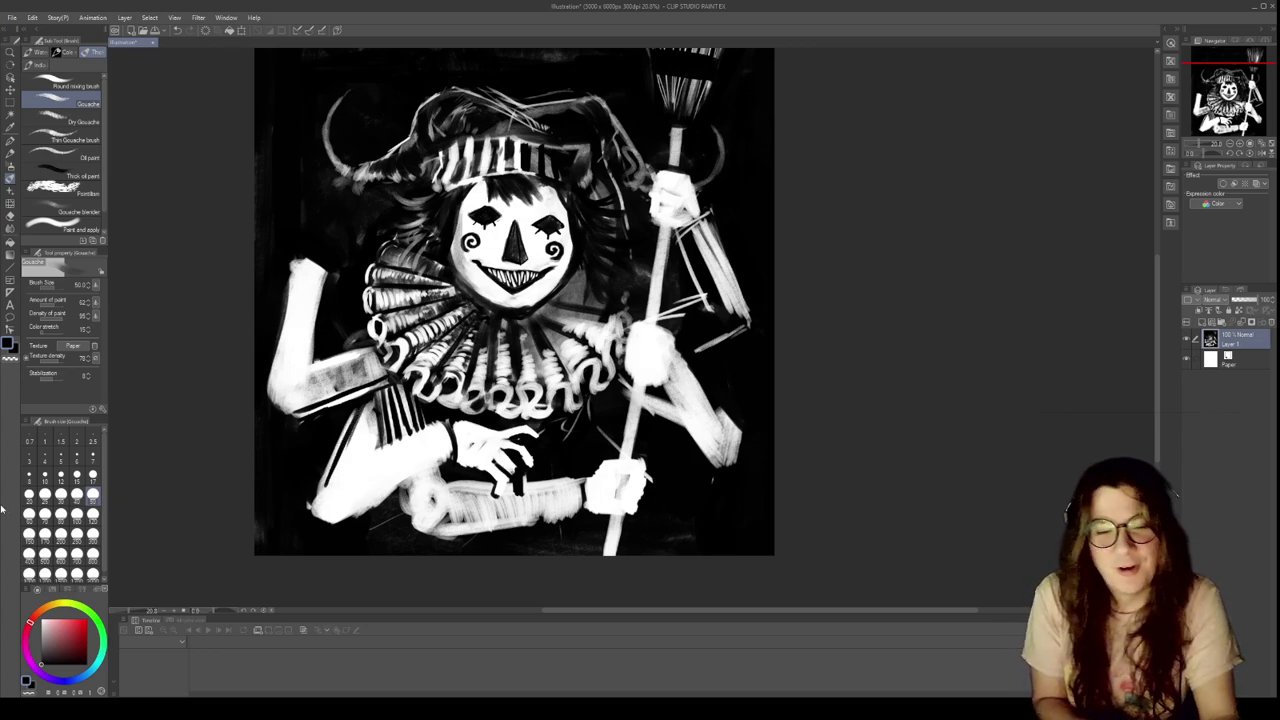
Fill the bent arm leading to the clawed hand with black at brush size 120, leaving a thin white outline
{"action": "left_click", "coordinate": [92, 514]}
{"action": "left_click_drag", "start_coordinate": [376, 400], "coordinate": [334, 484]}
{"action": "left_click_drag", "start_coordinate": [366, 428], "coordinate": [328, 494]}
{"action": "left_click_drag", "start_coordinate": [380, 404], "coordinate": [330, 496]}
{"action": "left_click_drag", "start_coordinate": [408, 444], "coordinate": [328, 494]}
{"action": "left_click_drag", "start_coordinate": [454, 422], "coordinate": [340, 484]}
{"action": "mouse_move", "coordinate": [418, 446]}
{"action": "left_mouse_down"}
{"action": "mouse_move", "coordinate": [329, 492]}
{"action": "mouse_move", "coordinate": [399, 468]}
{"action": "mouse_move", "coordinate": [350, 498]}
{"action": "mouse_move", "coordinate": [442, 443]}
{"action": "mouse_move", "coordinate": [402, 451]}
{"action": "mouse_move", "coordinate": [431, 429]}
{"action": "mouse_move", "coordinate": [376, 462]}
{"action": "left_mouse_up"}
{"action": "mouse_move", "coordinate": [440, 418]}
{"action": "left_mouse_down"}
{"action": "mouse_move", "coordinate": [360, 466]}
{"action": "mouse_move", "coordinate": [388, 392]}
{"action": "mouse_move", "coordinate": [396, 436]}
{"action": "left_mouse_up"}
{"action": "mouse_move", "coordinate": [396, 388]}
{"action": "left_mouse_down"}
{"action": "mouse_move", "coordinate": [418, 422]}
{"action": "mouse_move", "coordinate": [392, 442]}
{"action": "mouse_move", "coordinate": [395, 386]}
{"action": "mouse_move", "coordinate": [364, 430]}
{"action": "mouse_move", "coordinate": [319, 442]}
{"action": "mouse_move", "coordinate": [363, 417]}
{"action": "mouse_move", "coordinate": [324, 488]}
{"action": "mouse_move", "coordinate": [338, 506]}
{"action": "mouse_move", "coordinate": [374, 484]}
{"action": "mouse_move", "coordinate": [332, 509]}
{"action": "mouse_move", "coordinate": [388, 500]}
{"action": "mouse_move", "coordinate": [410, 458]}
{"action": "left_mouse_up"}
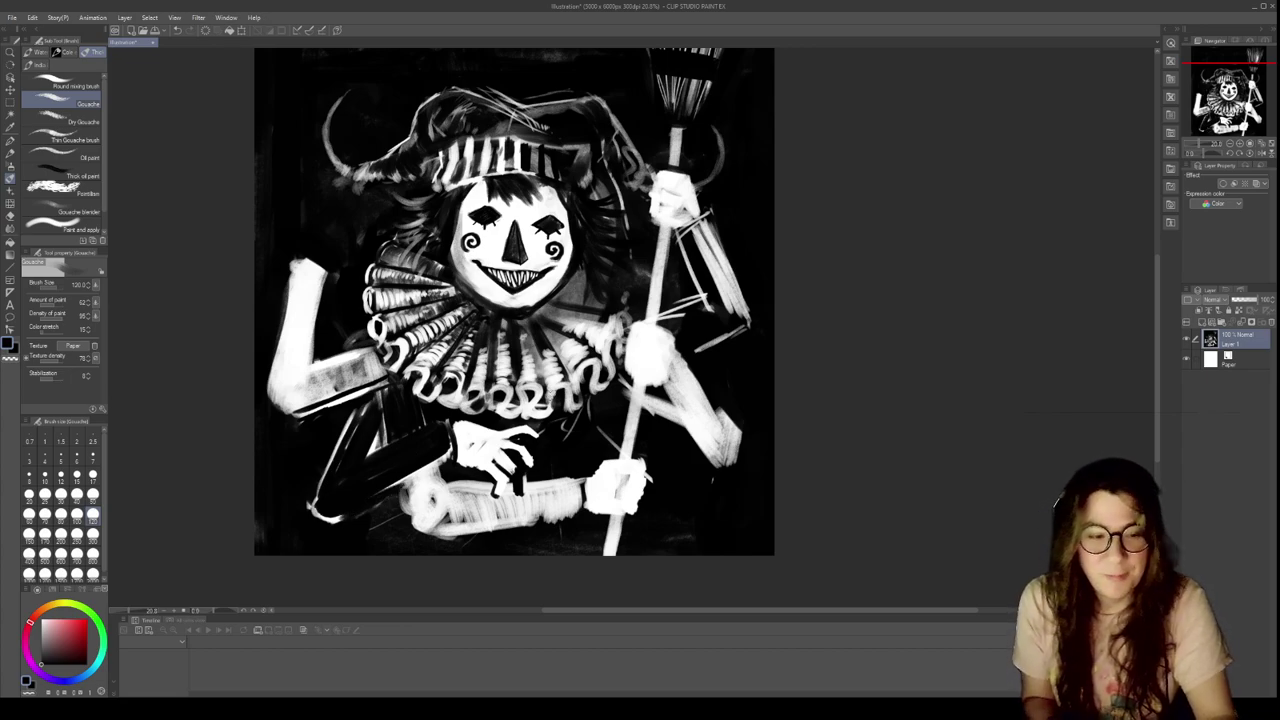
Clean up the area above the lowest forearm with black and reshape its elbow in white
{"action": "mouse_move", "coordinate": [441, 466]}
{"action": "left_mouse_down"}
{"action": "mouse_move", "coordinate": [444, 488]}
{"action": "mouse_move", "coordinate": [465, 488]}
{"action": "mouse_move", "coordinate": [486, 464]}
{"action": "left_mouse_up"}
{"action": "key", "text": "c"}
{"action": "mouse_move", "coordinate": [408, 485]}
{"action": "left_mouse_down"}
{"action": "mouse_move", "coordinate": [408, 525]}
{"action": "mouse_move", "coordinate": [426, 505]}
{"action": "left_mouse_up"}
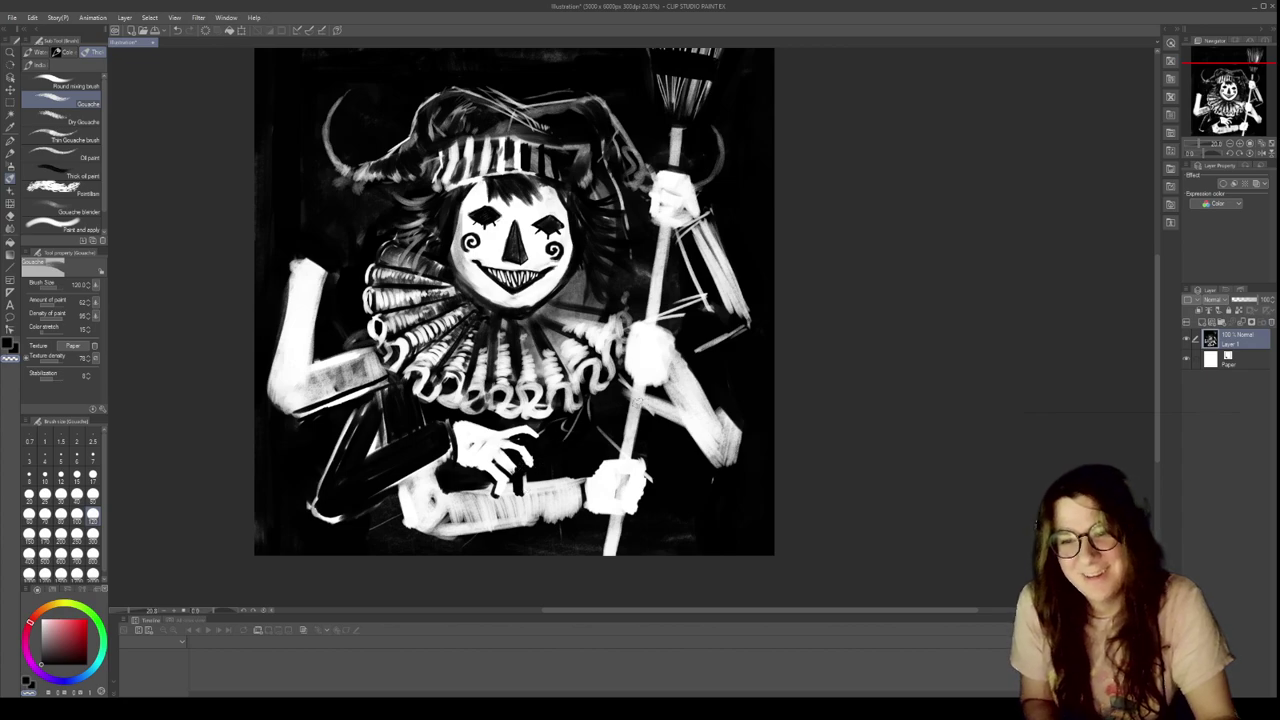
Fill the raised left arm and its elbow with black, leaving thin white outlines along the edges
{"action": "mouse_move", "coordinate": [323, 365]}
{"action": "left_mouse_down"}
{"action": "mouse_move", "coordinate": [372, 486]}
{"action": "mouse_move", "coordinate": [504, 430]}
{"action": "mouse_move", "coordinate": [426, 446]}
{"action": "left_mouse_up"}
{"action": "mouse_move", "coordinate": [494, 422]}
{"action": "left_mouse_down"}
{"action": "mouse_move", "coordinate": [436, 444]}
{"action": "mouse_move", "coordinate": [473, 424]}
{"action": "mouse_move", "coordinate": [500, 422]}
{"action": "mouse_move", "coordinate": [440, 450]}
{"action": "mouse_move", "coordinate": [506, 432]}
{"action": "mouse_move", "coordinate": [424, 468]}
{"action": "mouse_move", "coordinate": [428, 440]}
{"action": "mouse_move", "coordinate": [419, 468]}
{"action": "mouse_move", "coordinate": [428, 410]}
{"action": "mouse_move", "coordinate": [410, 478]}
{"action": "mouse_move", "coordinate": [438, 383]}
{"action": "mouse_move", "coordinate": [410, 456]}
{"action": "mouse_move", "coordinate": [430, 342]}
{"action": "mouse_move", "coordinate": [420, 345]}
{"action": "mouse_move", "coordinate": [400, 450]}
{"action": "mouse_move", "coordinate": [413, 472]}
{"action": "left_mouse_up"}
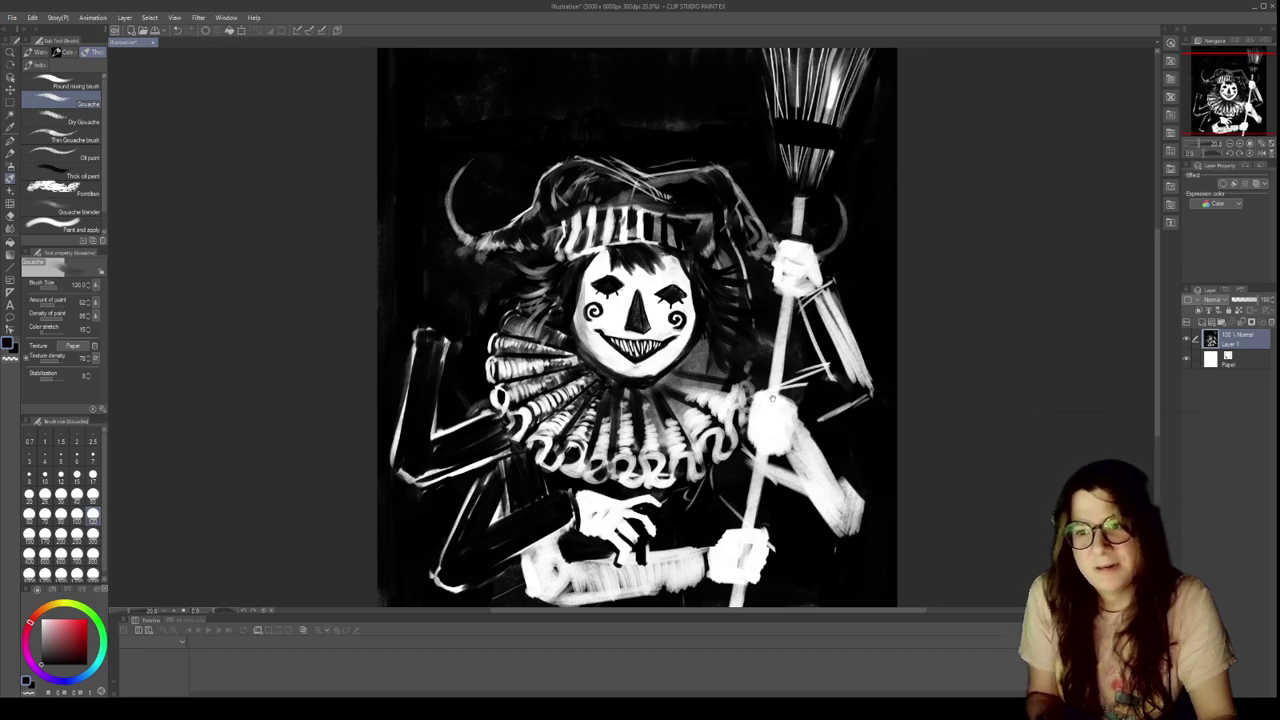
{"action": "left_click_drag", "start_coordinate": [772, 392], "coordinate": [708, 297]}
{"action": "scroll", "coordinate": [703, 286], "scroll_direction": "down", "scroll_amount": 5}
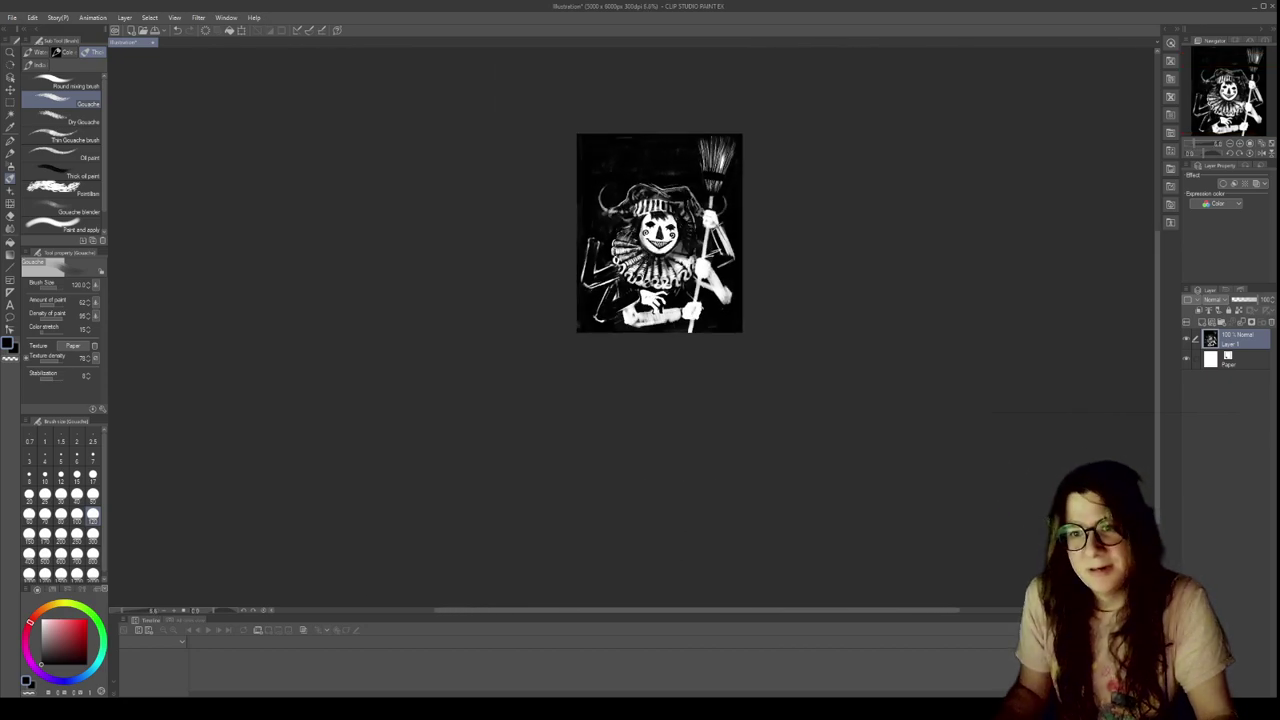
{"action": "scroll", "coordinate": [680, 292], "scroll_direction": "up", "scroll_amount": 7}
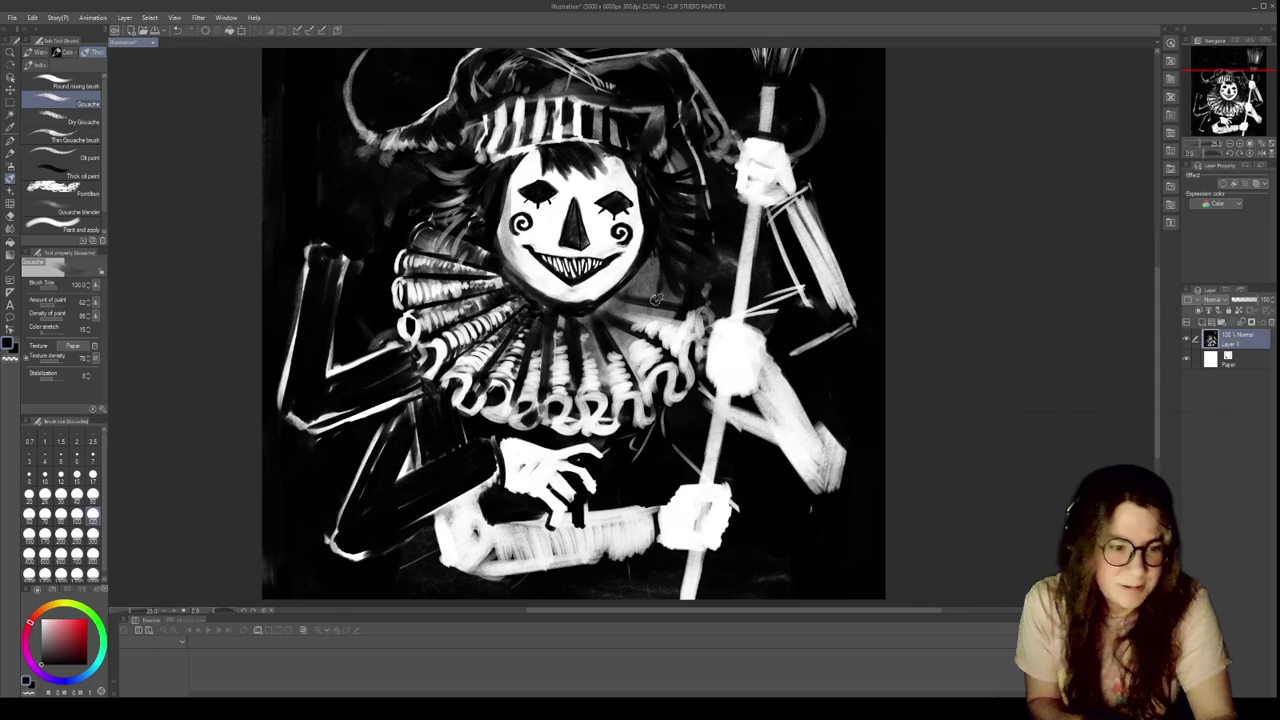
Touch up the lowest arm's elbow at brush size 50, then fill the forearm black at size 300 inside a white outline
{"action": "left_click", "coordinate": [93, 494]}
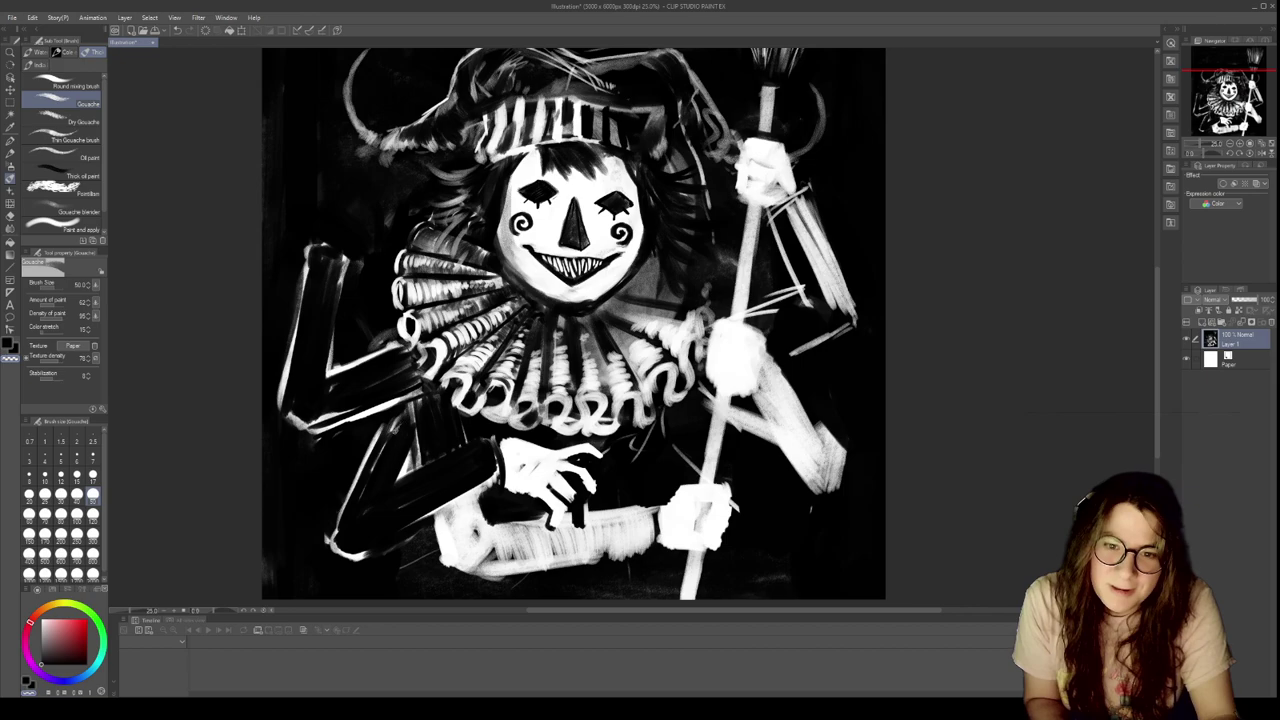
{"action": "mouse_move", "coordinate": [466, 498]}
{"action": "left_mouse_down"}
{"action": "mouse_move", "coordinate": [444, 532]}
{"action": "mouse_move", "coordinate": [462, 544]}
{"action": "left_mouse_up"}
{"action": "left_click", "coordinate": [92, 534]}
{"action": "mouse_move", "coordinate": [446, 500]}
{"action": "left_mouse_down"}
{"action": "mouse_move", "coordinate": [463, 542]}
{"action": "mouse_move", "coordinate": [486, 545]}
{"action": "mouse_move", "coordinate": [473, 550]}
{"action": "mouse_move", "coordinate": [471, 533]}
{"action": "mouse_move", "coordinate": [496, 550]}
{"action": "mouse_move", "coordinate": [474, 550]}
{"action": "mouse_move", "coordinate": [506, 543]}
{"action": "mouse_move", "coordinate": [471, 553]}
{"action": "mouse_move", "coordinate": [449, 540]}
{"action": "mouse_move", "coordinate": [459, 567]}
{"action": "mouse_move", "coordinate": [559, 550]}
{"action": "mouse_move", "coordinate": [506, 552]}
{"action": "mouse_move", "coordinate": [520, 541]}
{"action": "mouse_move", "coordinate": [636, 526]}
{"action": "mouse_move", "coordinate": [558, 550]}
{"action": "mouse_move", "coordinate": [635, 537]}
{"action": "left_mouse_up"}
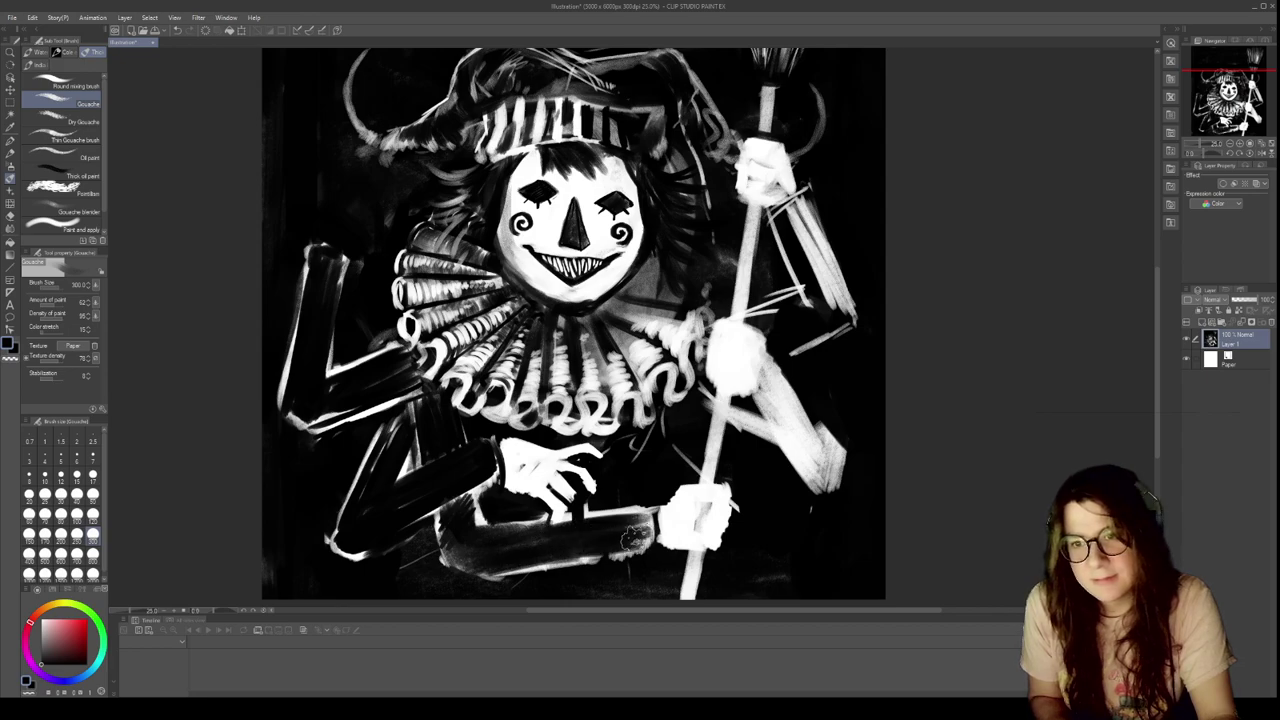
Copy the whole canvas artwork onto a new layer, hide that copy and make Layer 1 active
{"action": "scroll", "coordinate": [629, 272], "scroll_direction": "down", "scroll_amount": 3}
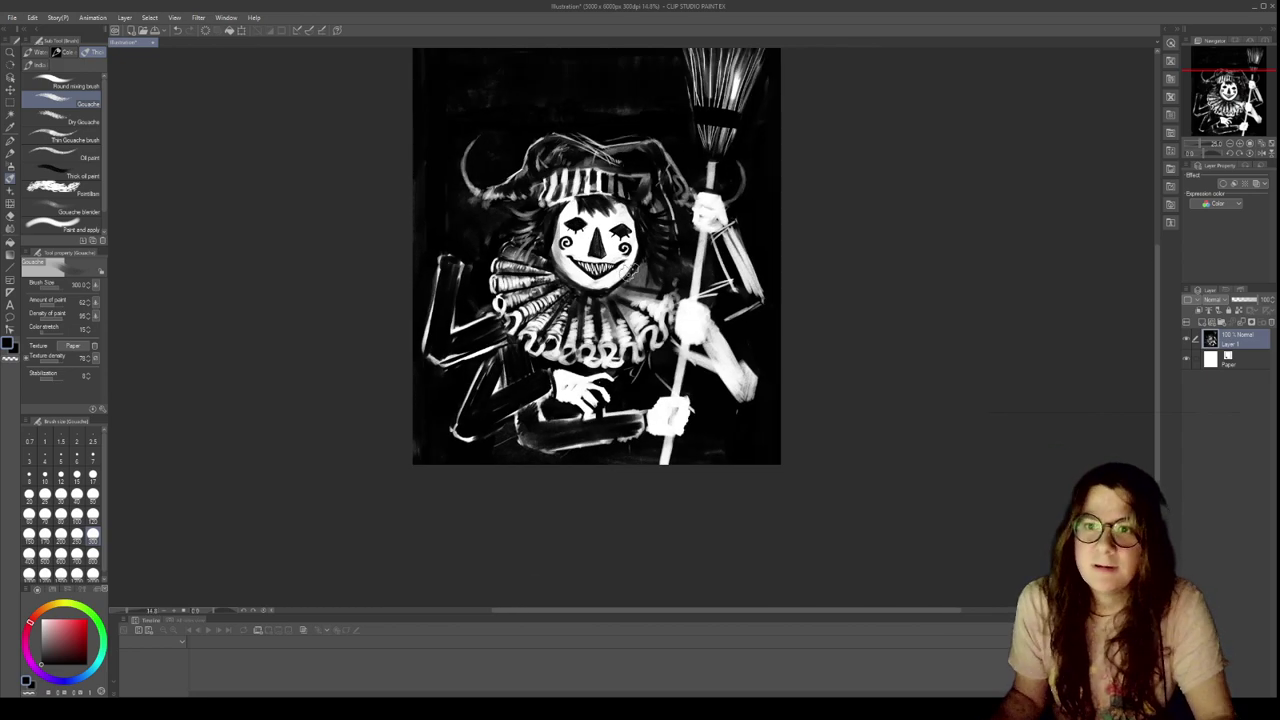
{"action": "scroll", "coordinate": [630, 268], "scroll_direction": "down", "scroll_amount": 1}
{"action": "scroll", "coordinate": [603, 258], "scroll_direction": "up", "scroll_amount": 3}
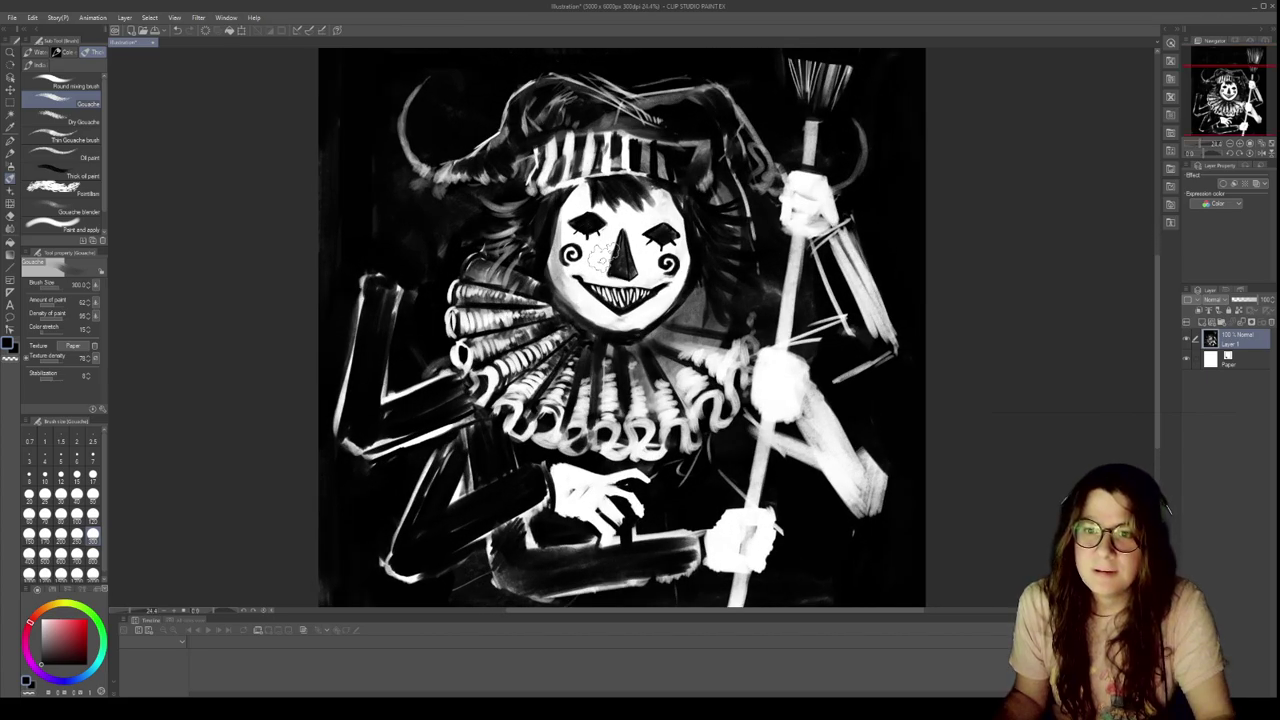
{"action": "scroll", "coordinate": [603, 258], "scroll_direction": "down", "scroll_amount": 1}
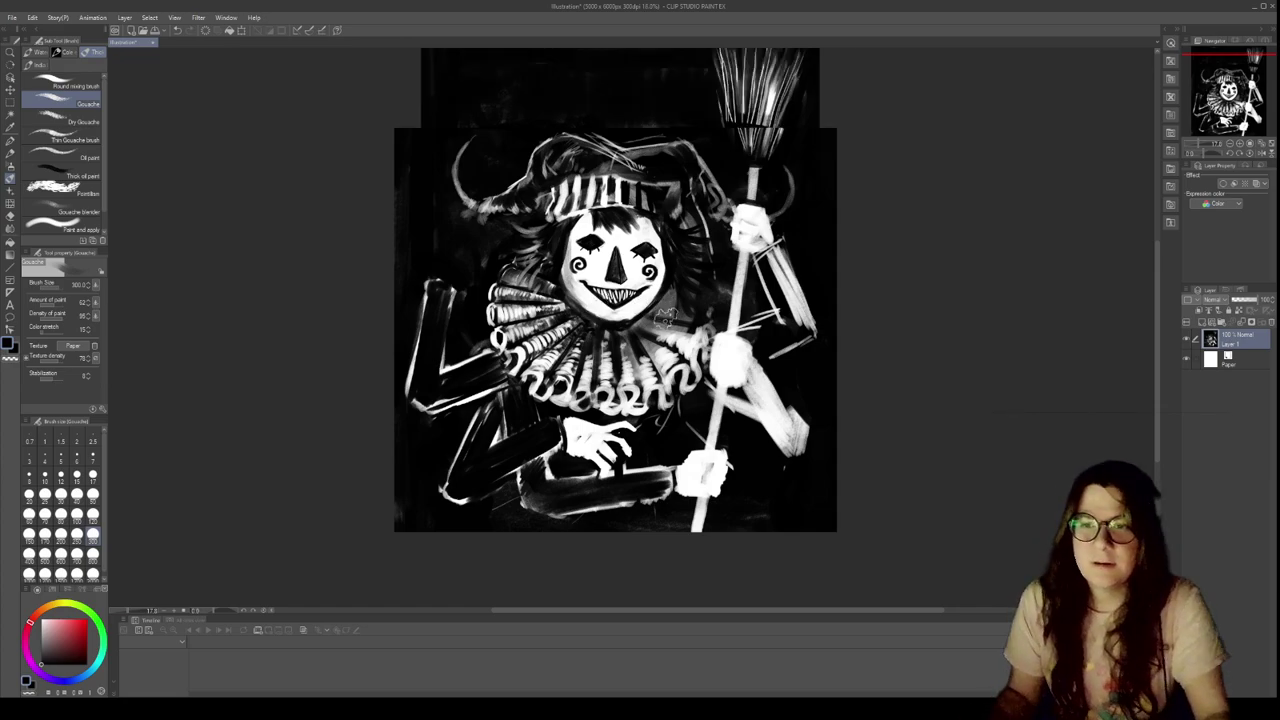
{"action": "scroll", "coordinate": [666, 317], "scroll_direction": "down", "scroll_amount": 2}
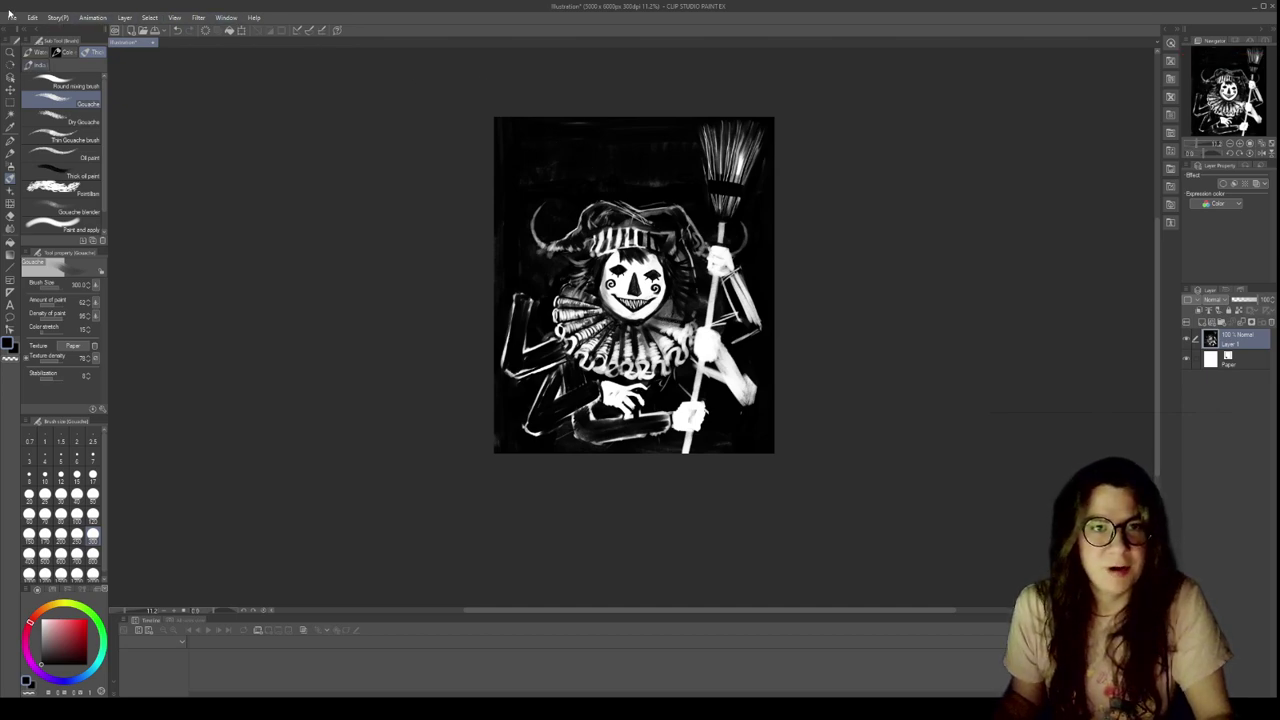
{"action": "left_click", "coordinate": [10, 102]}
{"action": "left_click_drag", "start_coordinate": [470, 80], "coordinate": [828, 515]}
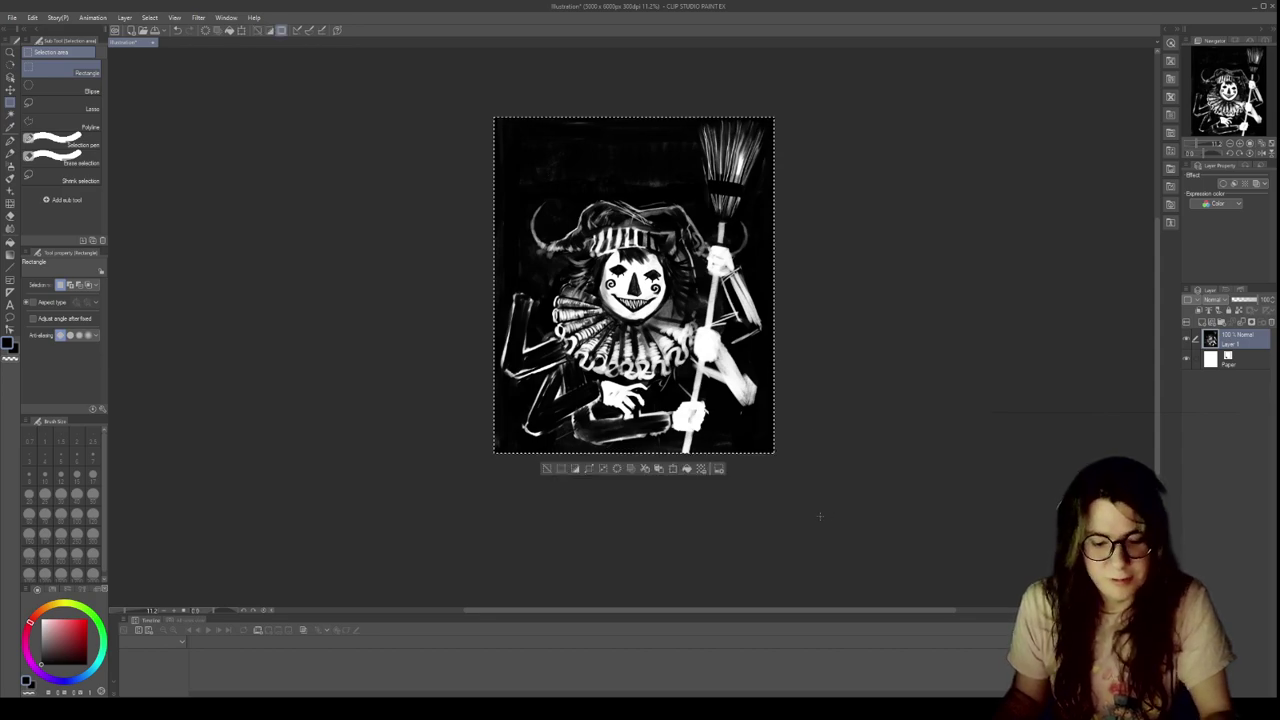
{"action": "key", "text": "ctrl+c"}
{"action": "key", "text": "ctrl+v"}
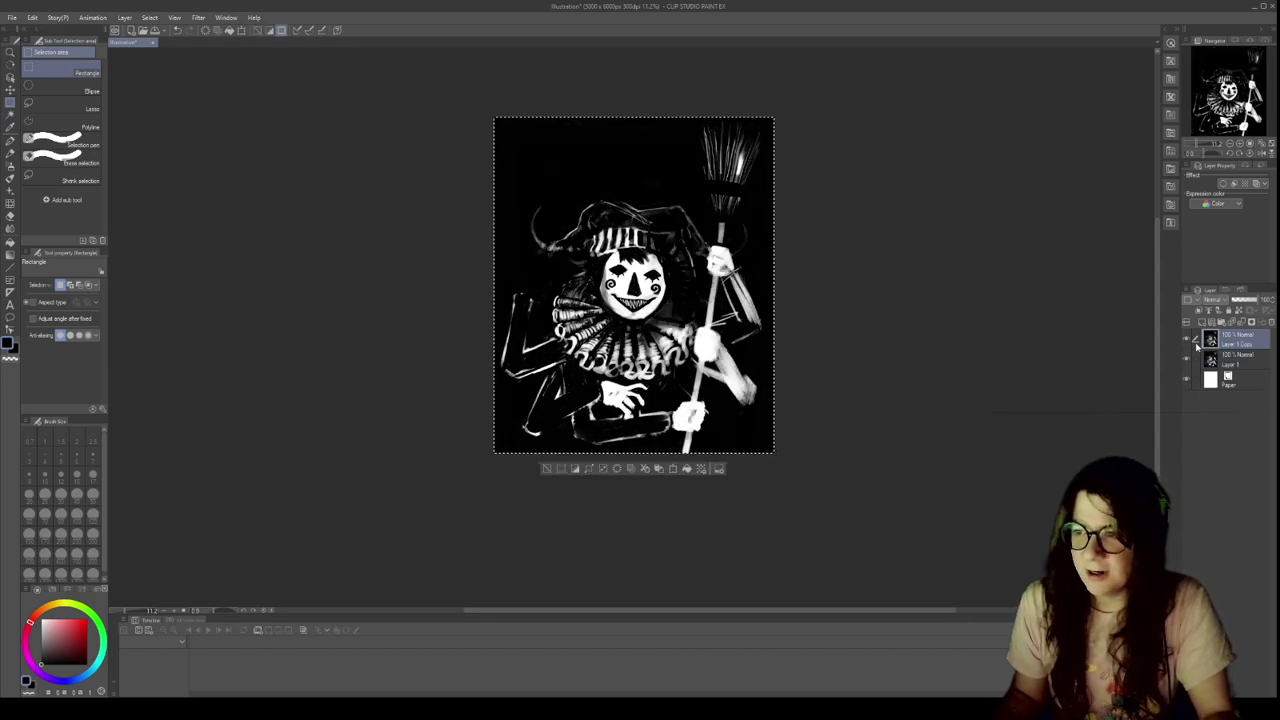
{"action": "left_click", "coordinate": [1186, 339]}
{"action": "left_click", "coordinate": [1227, 366]}
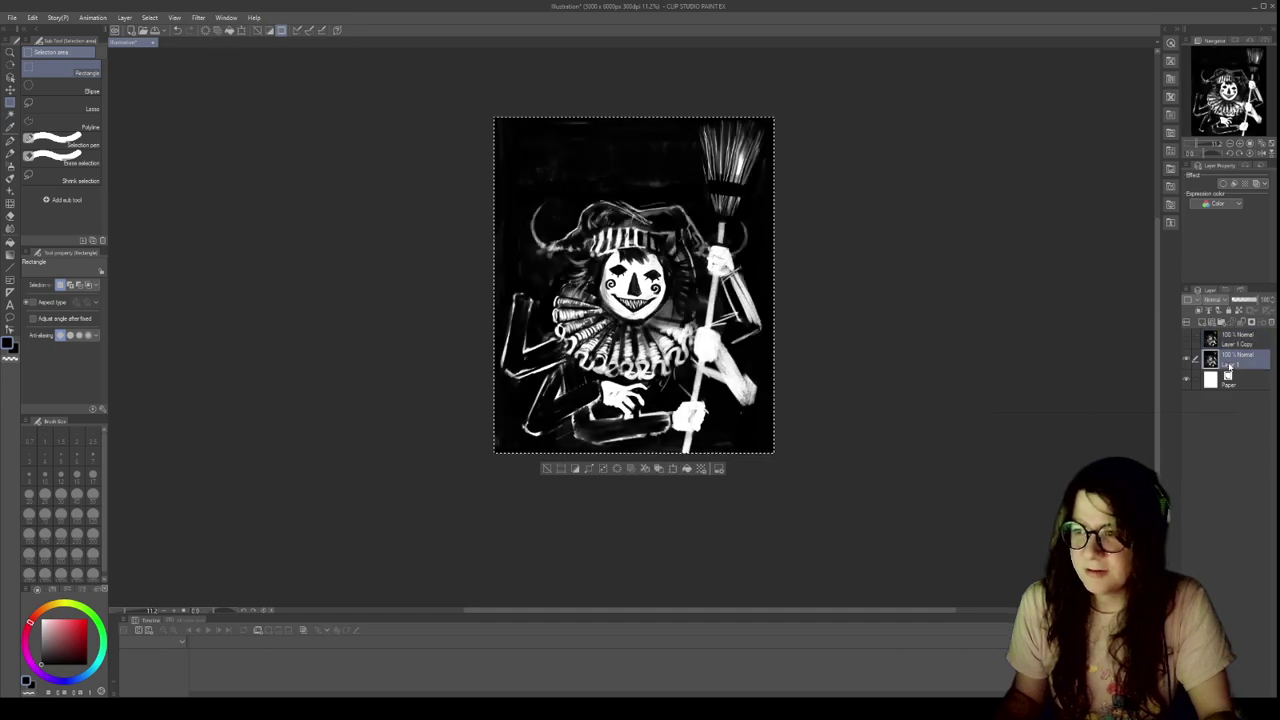
Create a layer folder, move Layer 1 into it and add a new raster layer below Layer 1
{"action": "left_click", "coordinate": [1222, 322]}
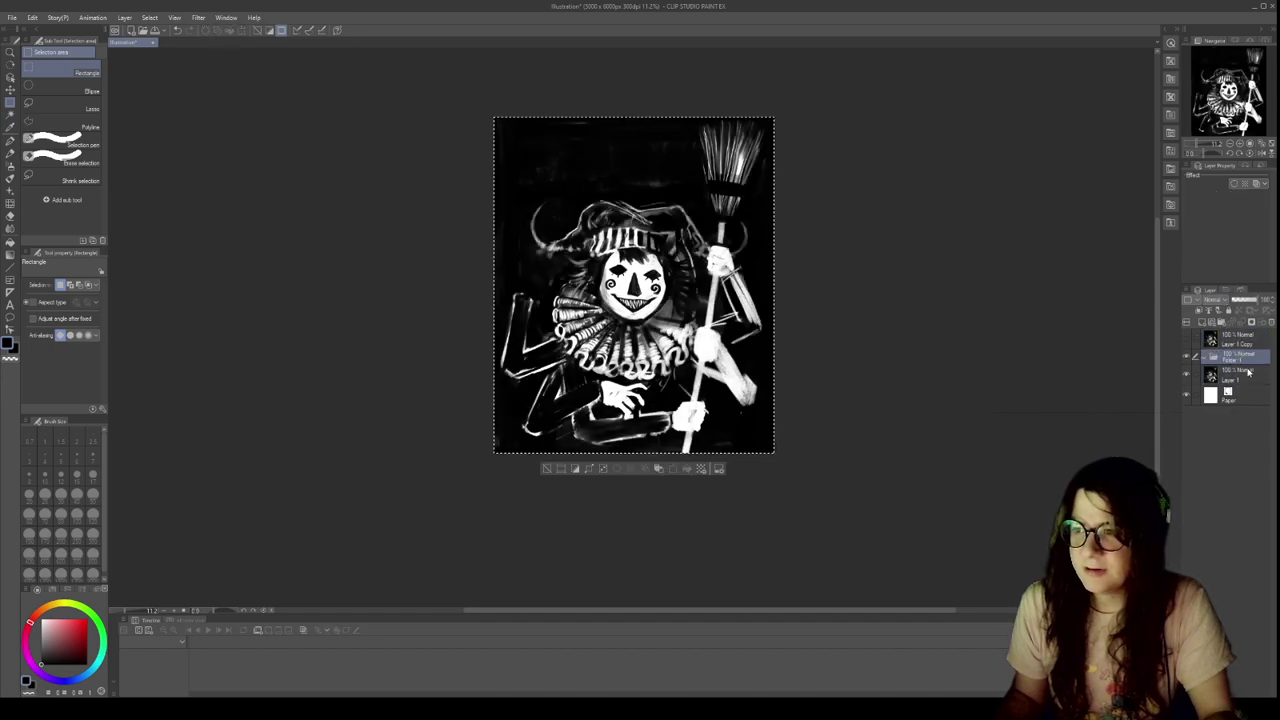
{"action": "left_click_drag", "start_coordinate": [1243, 374], "coordinate": [1240, 362]}
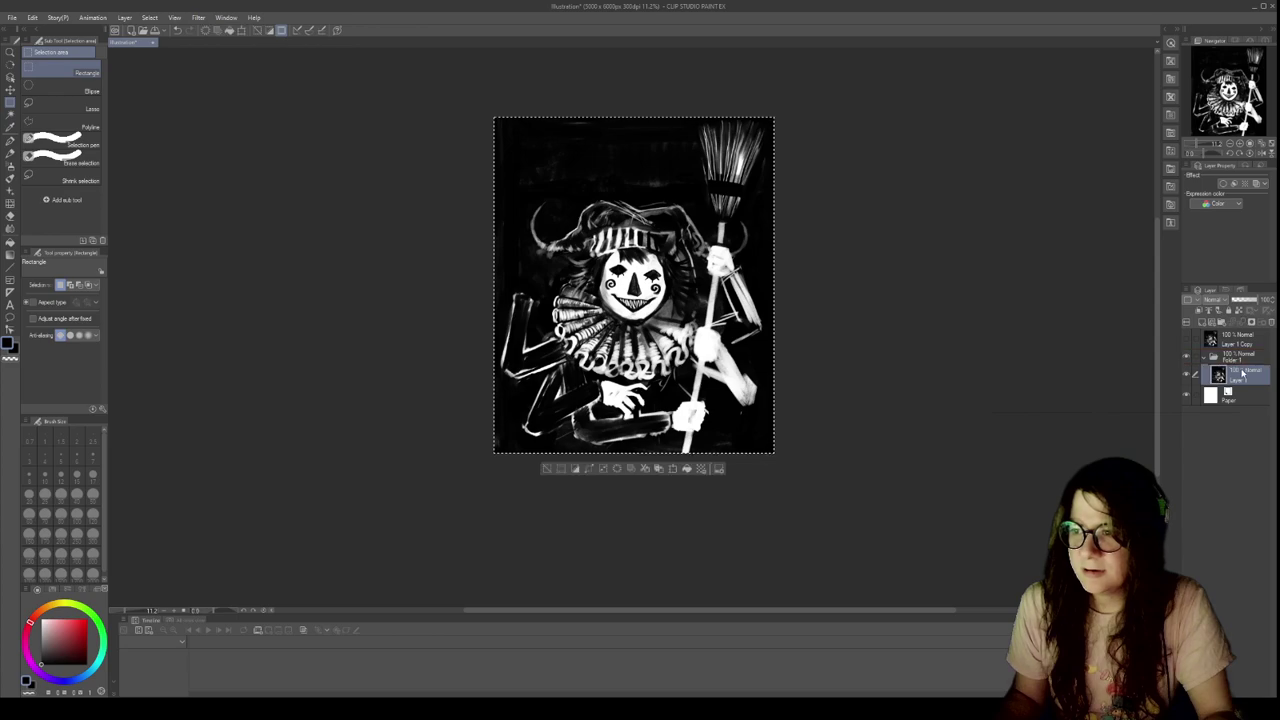
{"action": "left_click", "coordinate": [1205, 323]}
{"action": "left_click_drag", "start_coordinate": [1240, 375], "coordinate": [1248, 400]}
Fill the new layer with white and merge Layer 1 down into it
{"action": "scroll", "coordinate": [750, 342], "scroll_direction": "up", "scroll_amount": 1}
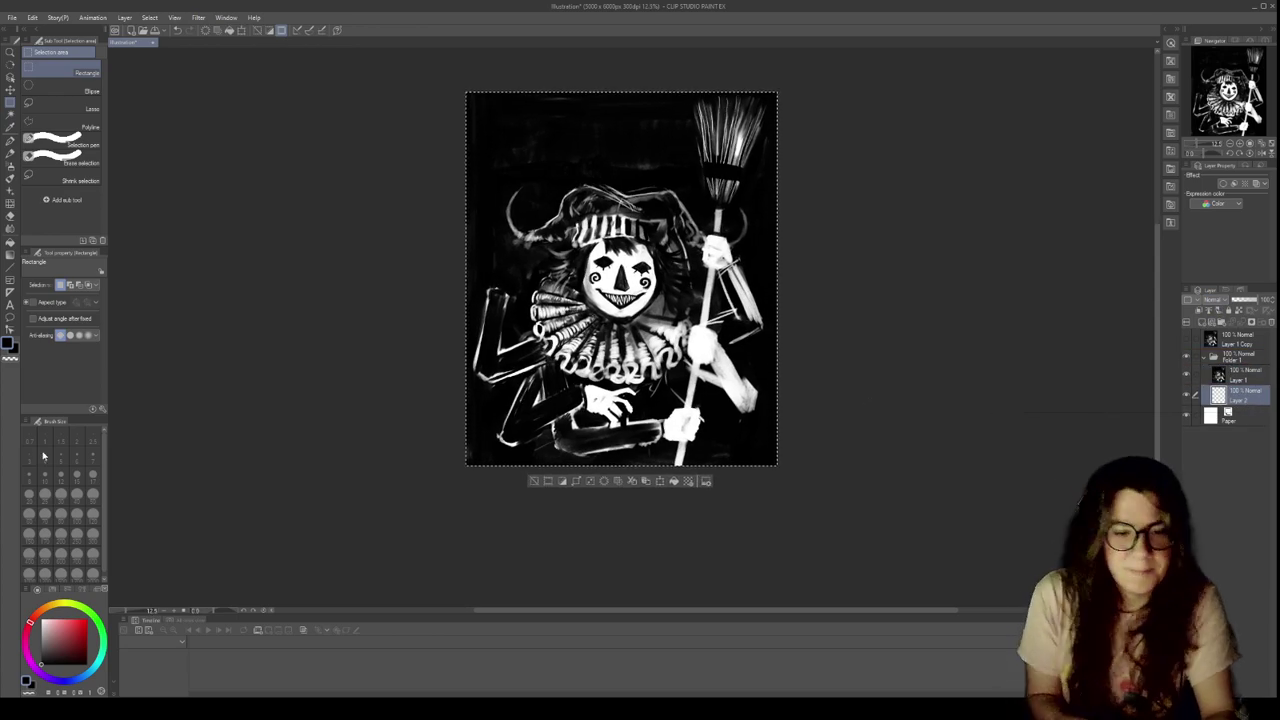
{"action": "left_click", "coordinate": [42, 620]}
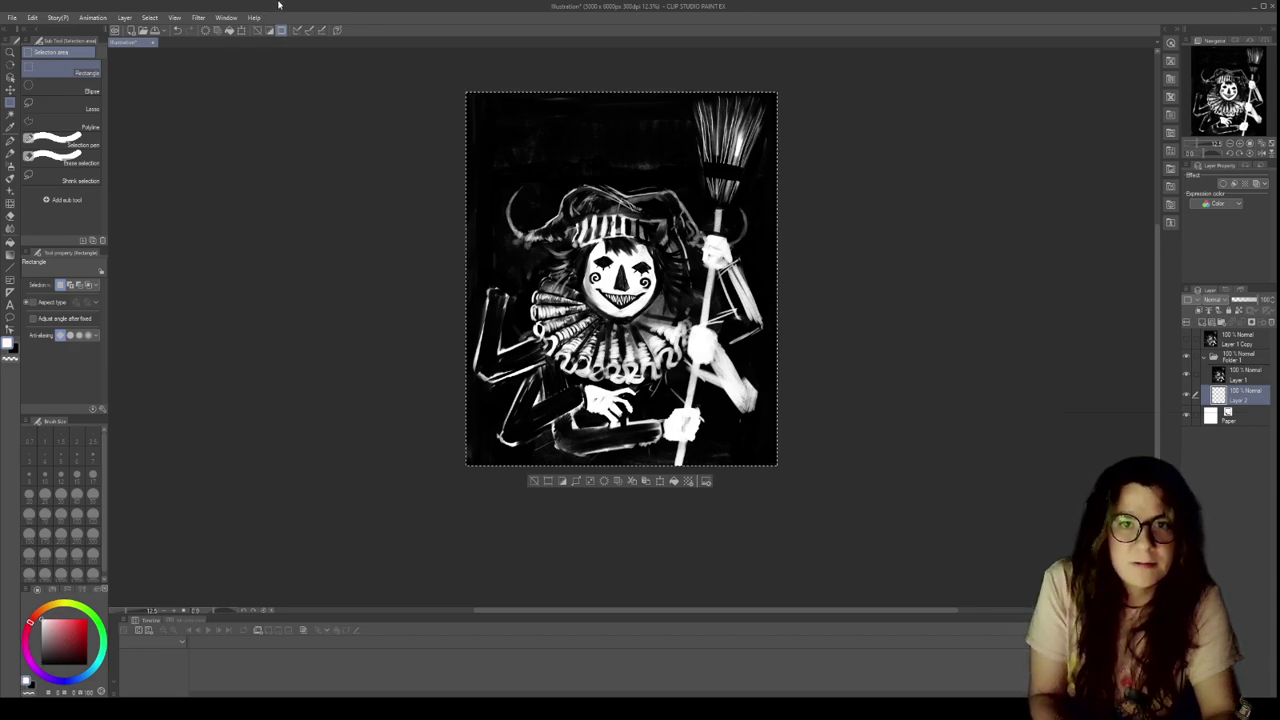
{"action": "left_click", "coordinate": [230, 31]}
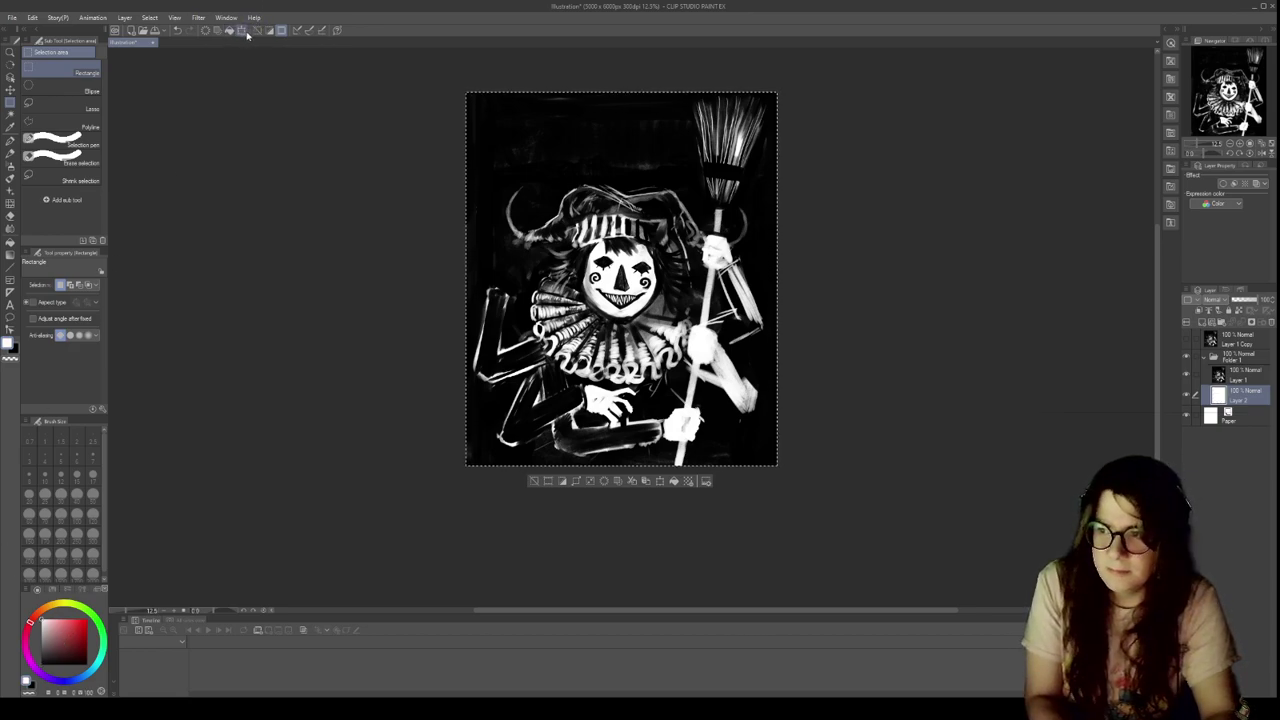
{"action": "left_click", "coordinate": [1240, 374]}
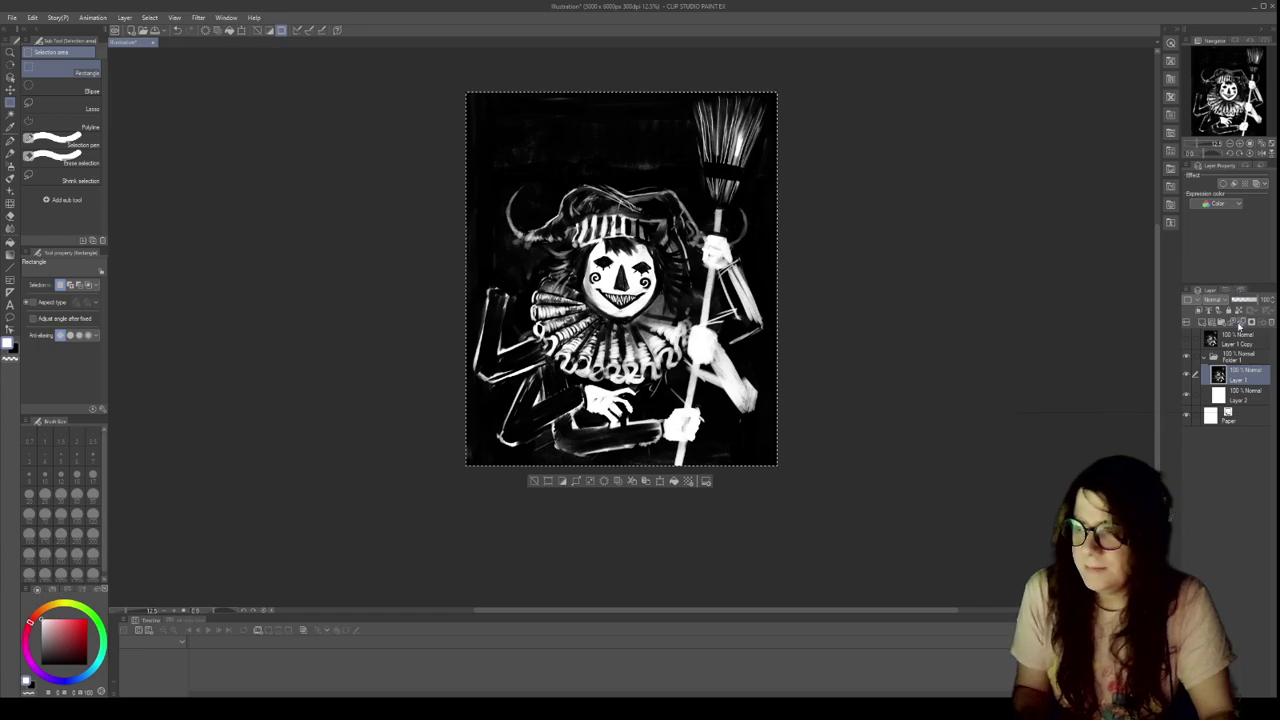
{"action": "key", "text": "ctrl+e"}
{"action": "scroll", "coordinate": [637, 295], "scroll_direction": "up", "scroll_amount": 7}
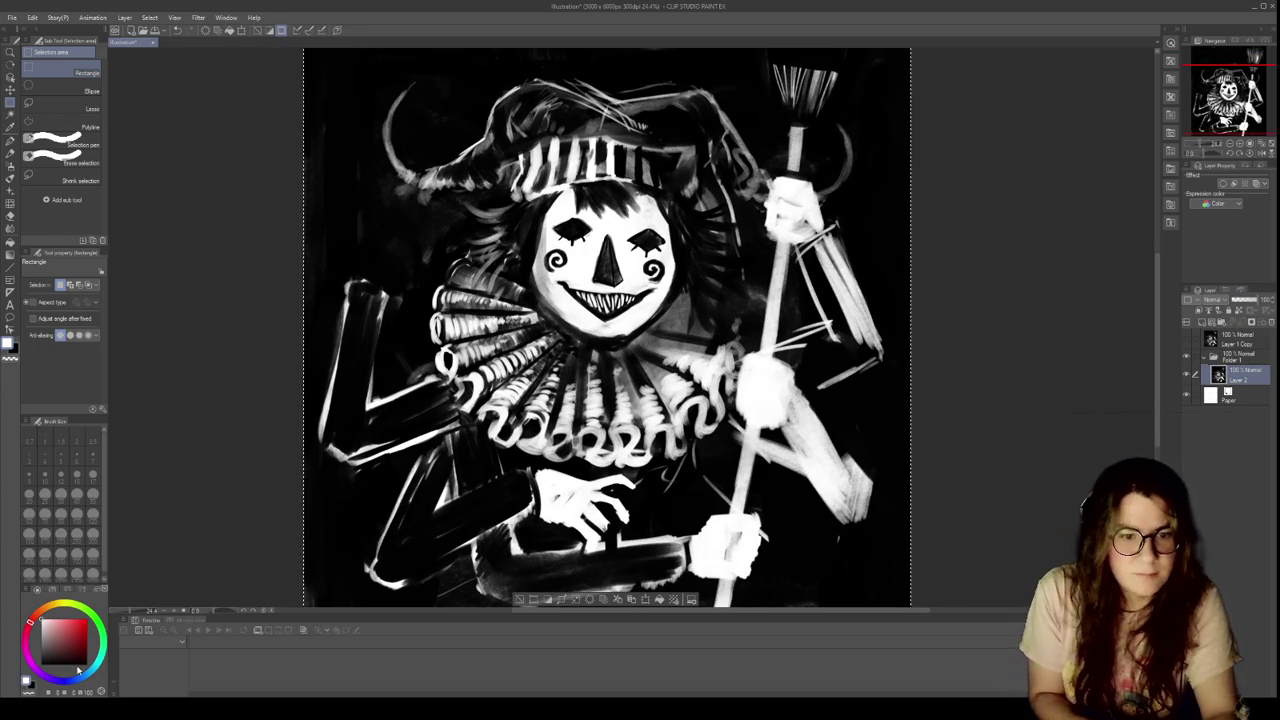
Add white highlights to the upper arm of the raised left arm with the Gouache brush at size 30
{"action": "left_click", "coordinate": [11, 178]}
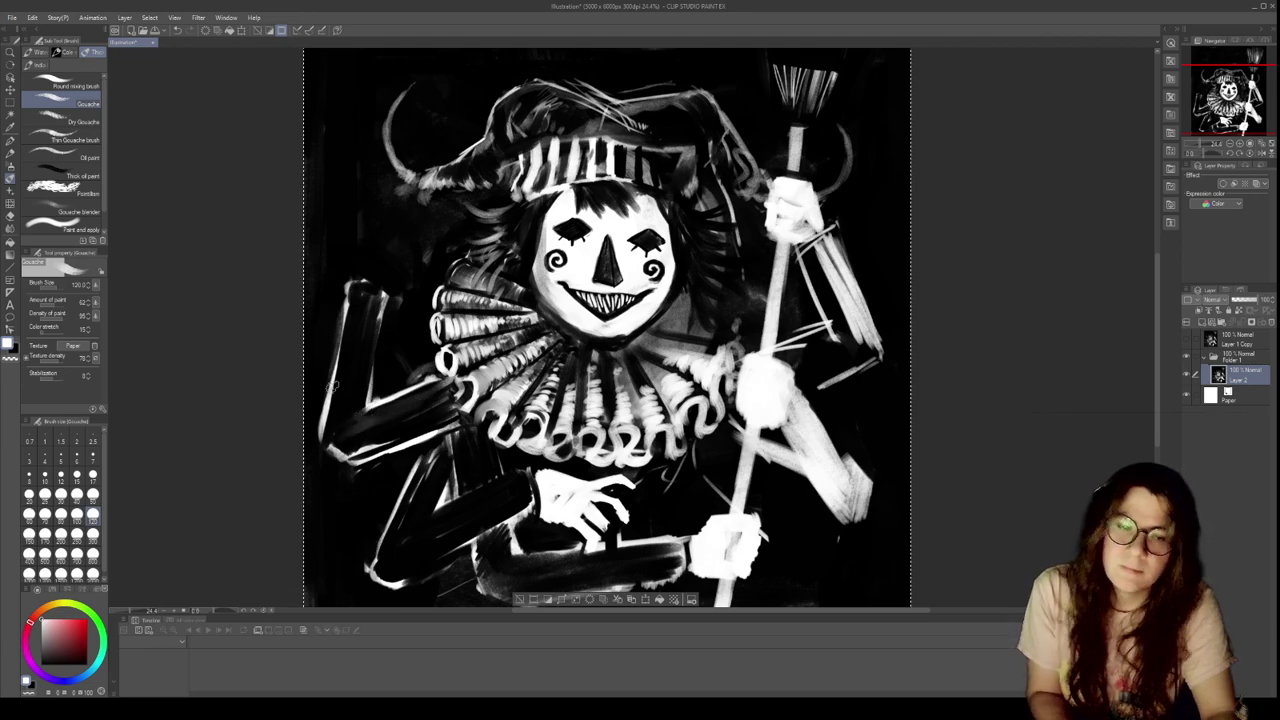
{"action": "key", "text": "bracketleft"}
{"action": "key", "text": "bracketleft"}
{"action": "key", "text": "bracketleft"}
{"action": "key", "text": "bracketleft"}
{"action": "key", "text": "bracketleft"}
{"action": "key", "text": "bracketleft"}
{"action": "key", "text": "bracketleft"}
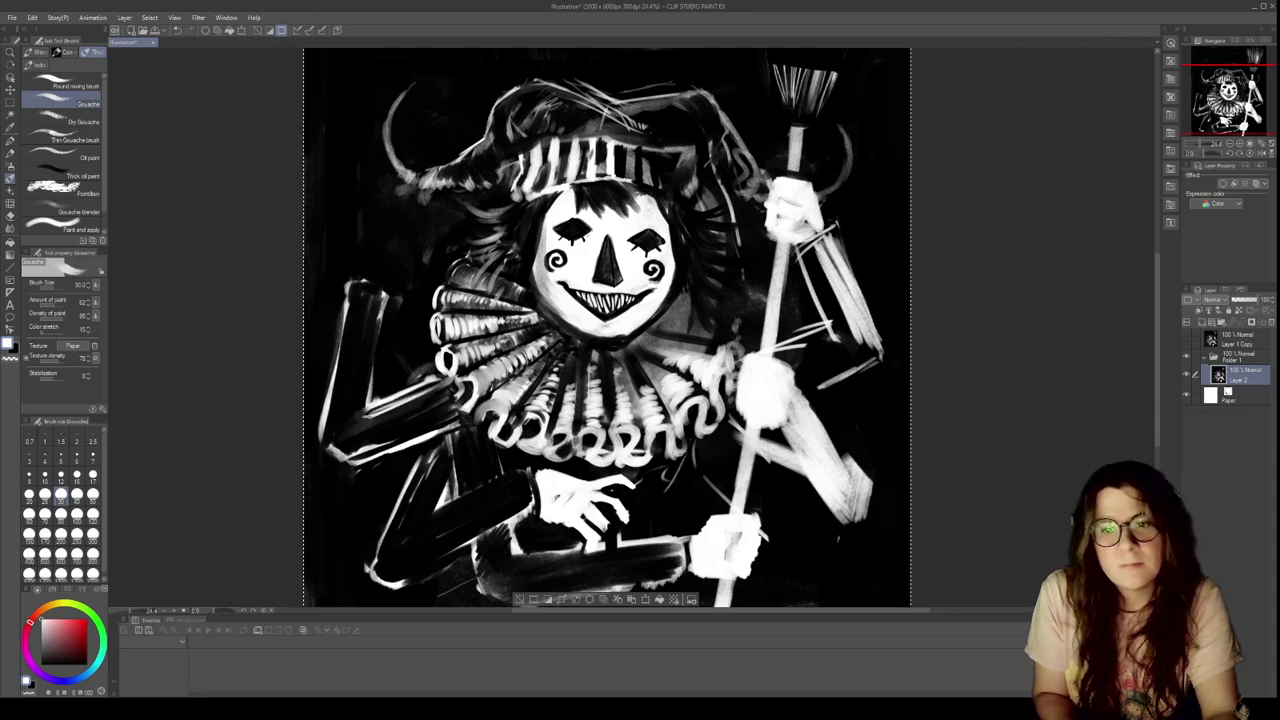
Brush broader strokes along the upper arm of the raised left arm at size 120
{"action": "key", "text": "bracketright"}
{"action": "key", "text": "bracketright"}
{"action": "key", "text": "bracketright"}
{"action": "key", "text": "bracketright"}
{"action": "key", "text": "bracketright"}
{"action": "key", "text": "bracketright"}
{"action": "key", "text": "bracketright"}
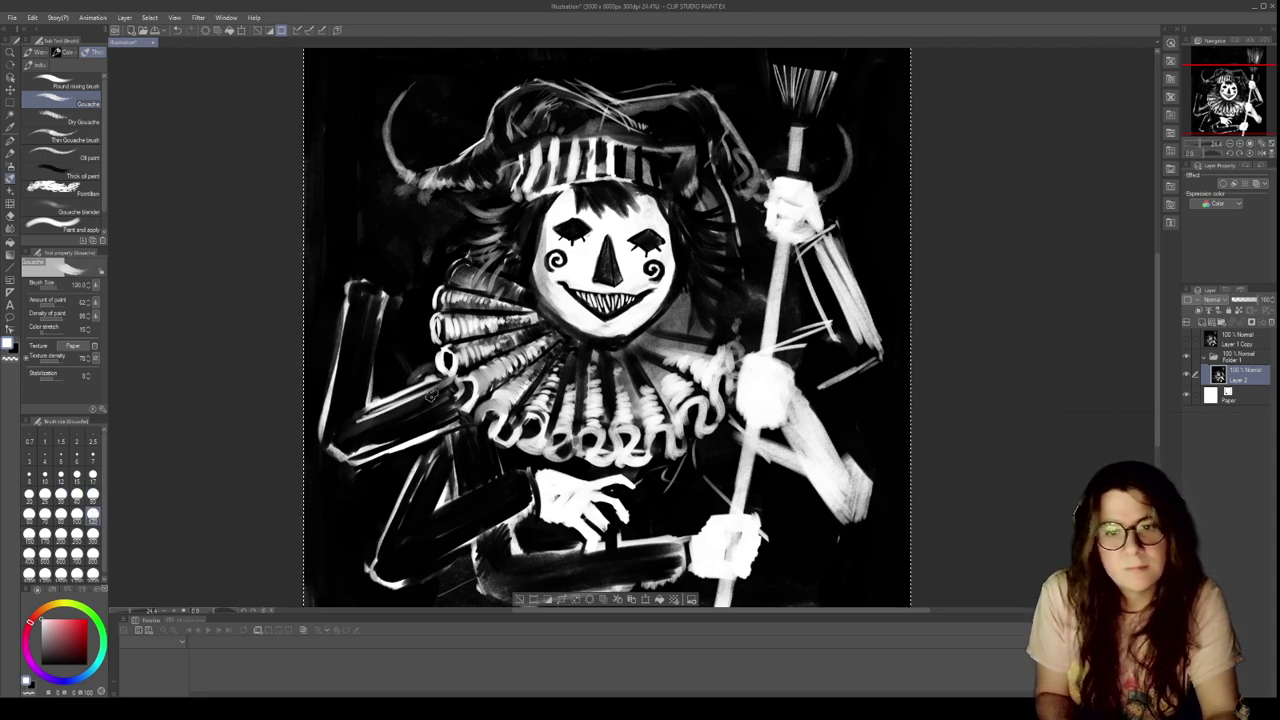
{"action": "left_click_drag", "start_coordinate": [348, 455], "coordinate": [426, 421]}
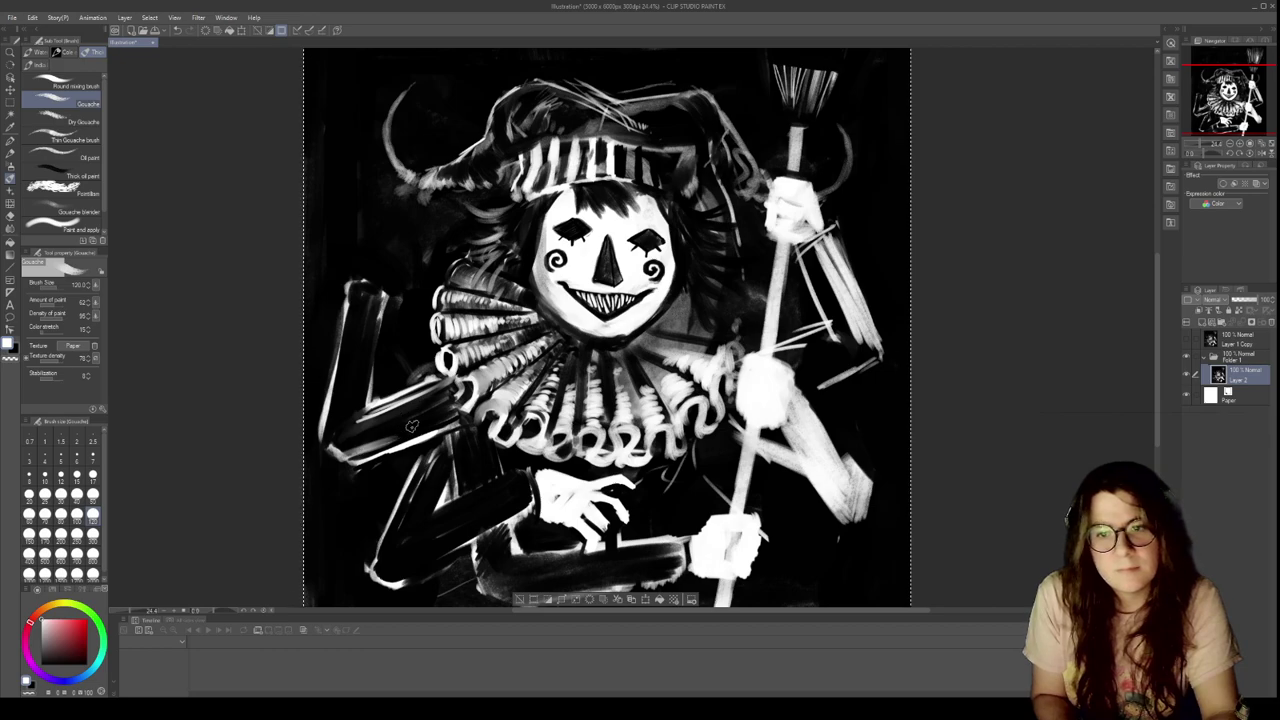
{"action": "mouse_move", "coordinate": [455, 425]}
{"action": "left_mouse_down"}
{"action": "mouse_move", "coordinate": [370, 452]}
{"action": "mouse_move", "coordinate": [443, 422]}
{"action": "mouse_move", "coordinate": [360, 450]}
{"action": "left_mouse_up"}
Darken the underside and elbow of the raised left arm with sampled dark tones
{"action": "key", "text": "x"}
{"action": "left_click_drag", "start_coordinate": [448, 424], "coordinate": [356, 458]}
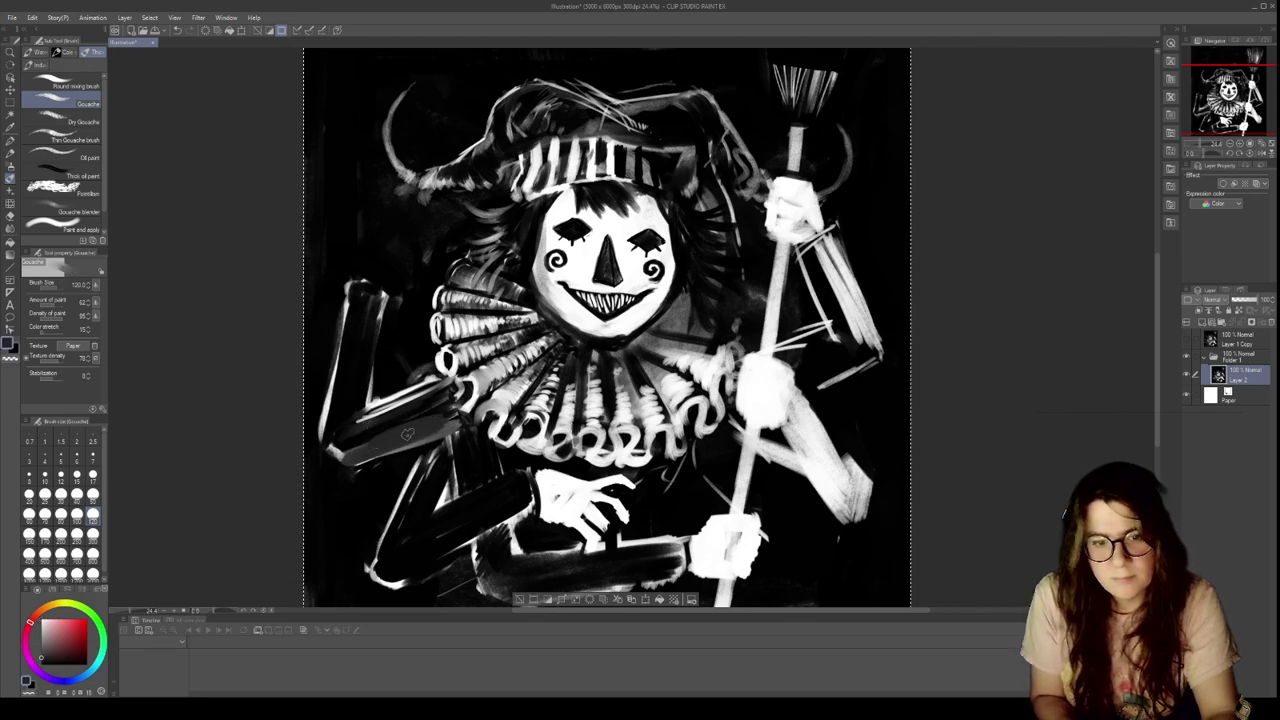
{"action": "left_click", "coordinate": [384, 405], "text": "alt"}
{"action": "left_click", "coordinate": [368, 433], "text": "alt"}
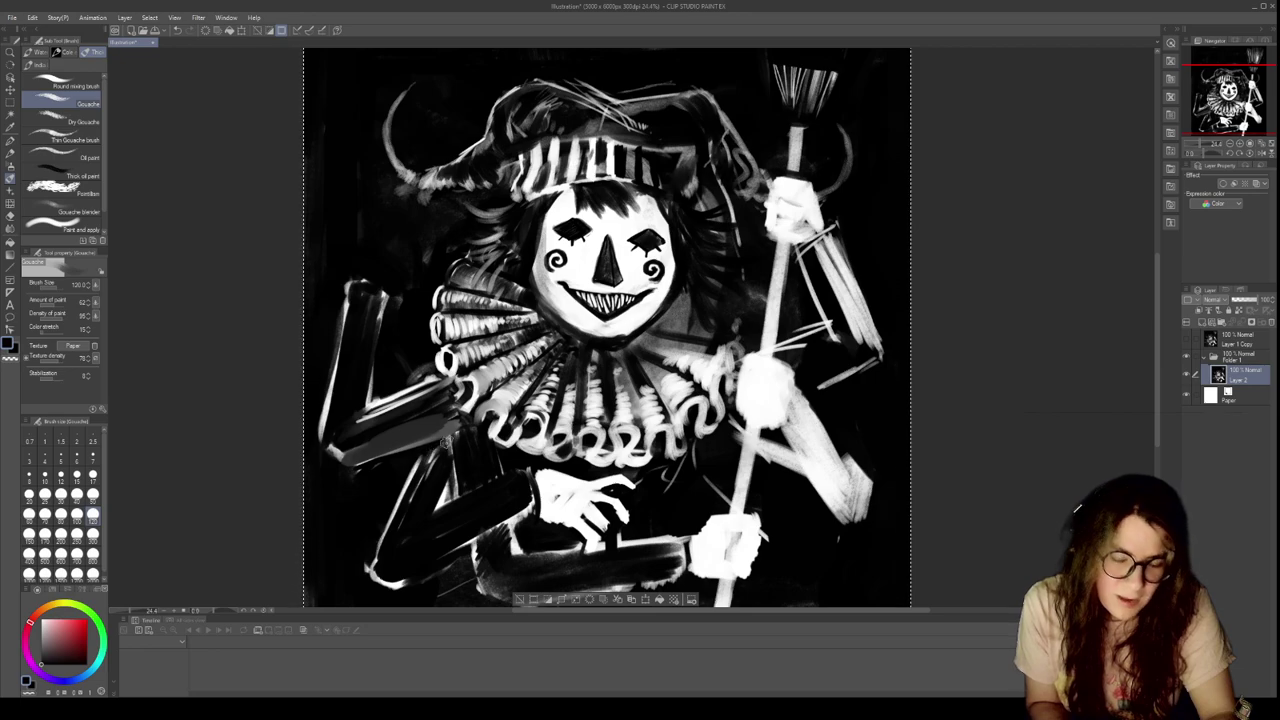
{"action": "mouse_move", "coordinate": [432, 414]}
{"action": "left_mouse_down"}
{"action": "mouse_move", "coordinate": [379, 439]}
{"action": "mouse_move", "coordinate": [438, 424]}
{"action": "mouse_move", "coordinate": [356, 447]}
{"action": "left_mouse_up"}
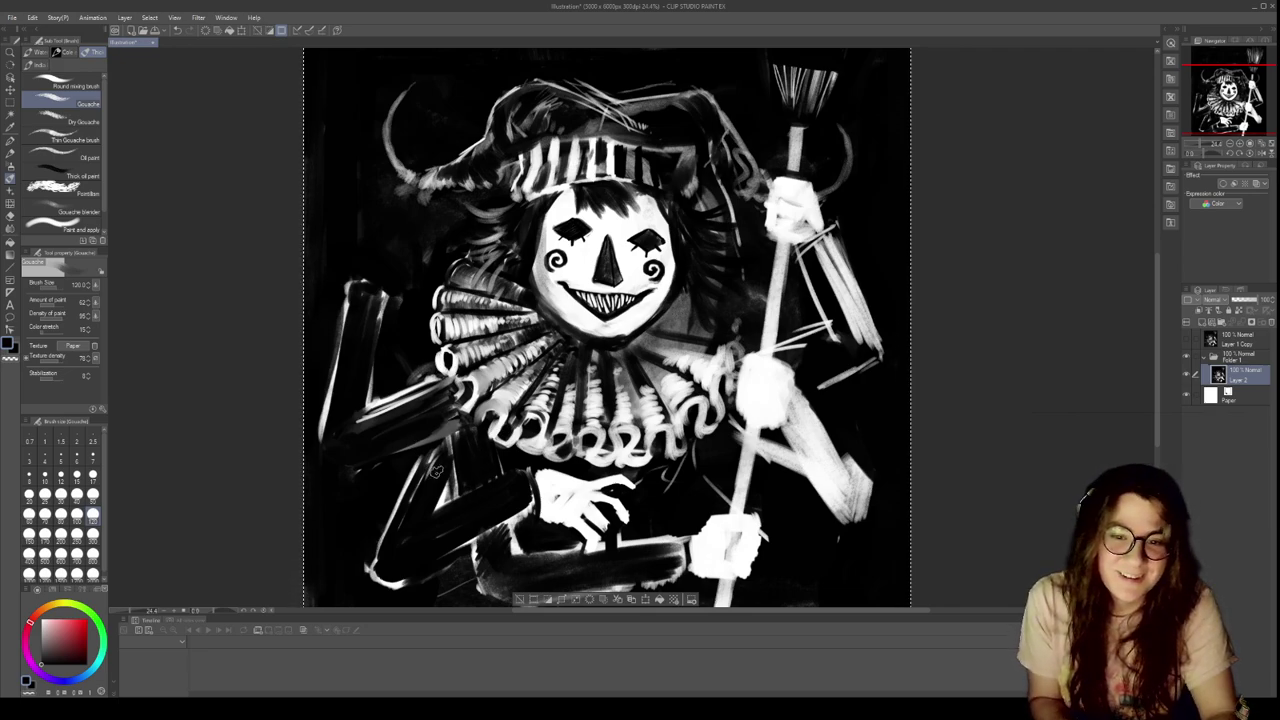
Rework the second left arm's sleeve in black at brush size 50, adding a light edge along the forearm
{"action": "left_click_drag", "start_coordinate": [432, 460], "coordinate": [391, 533]}
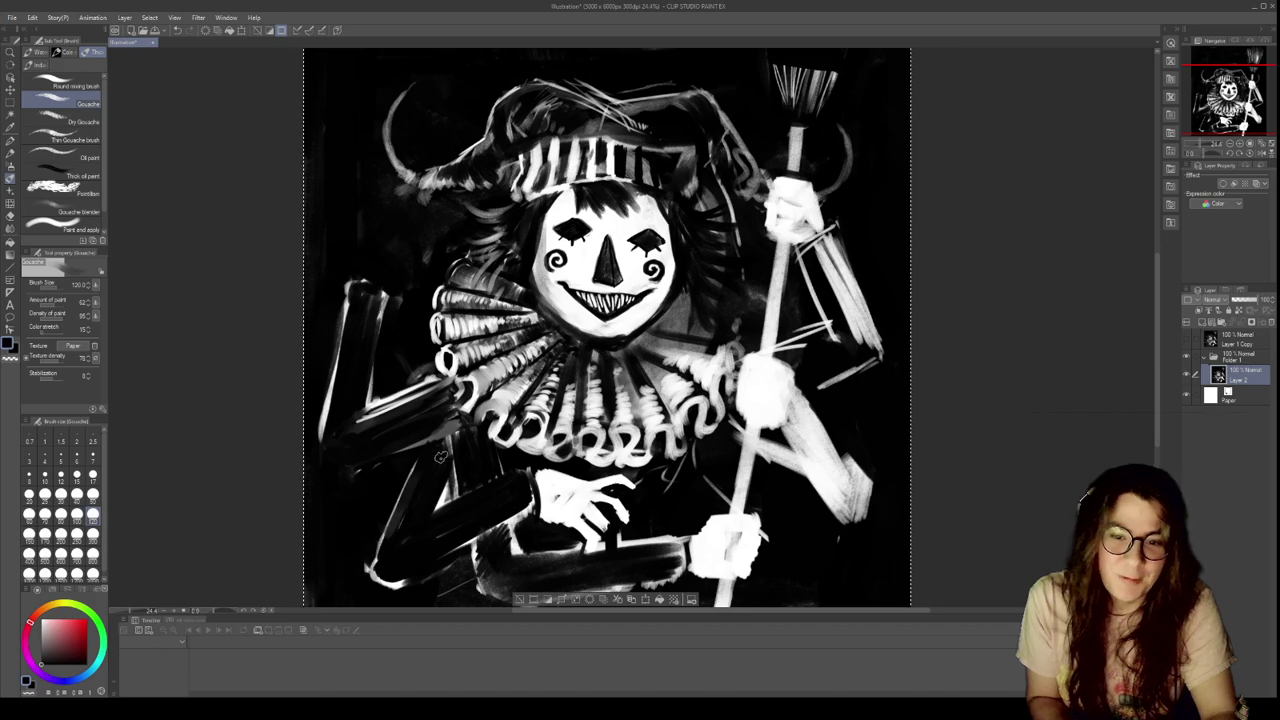
{"action": "left_click", "coordinate": [93, 494]}
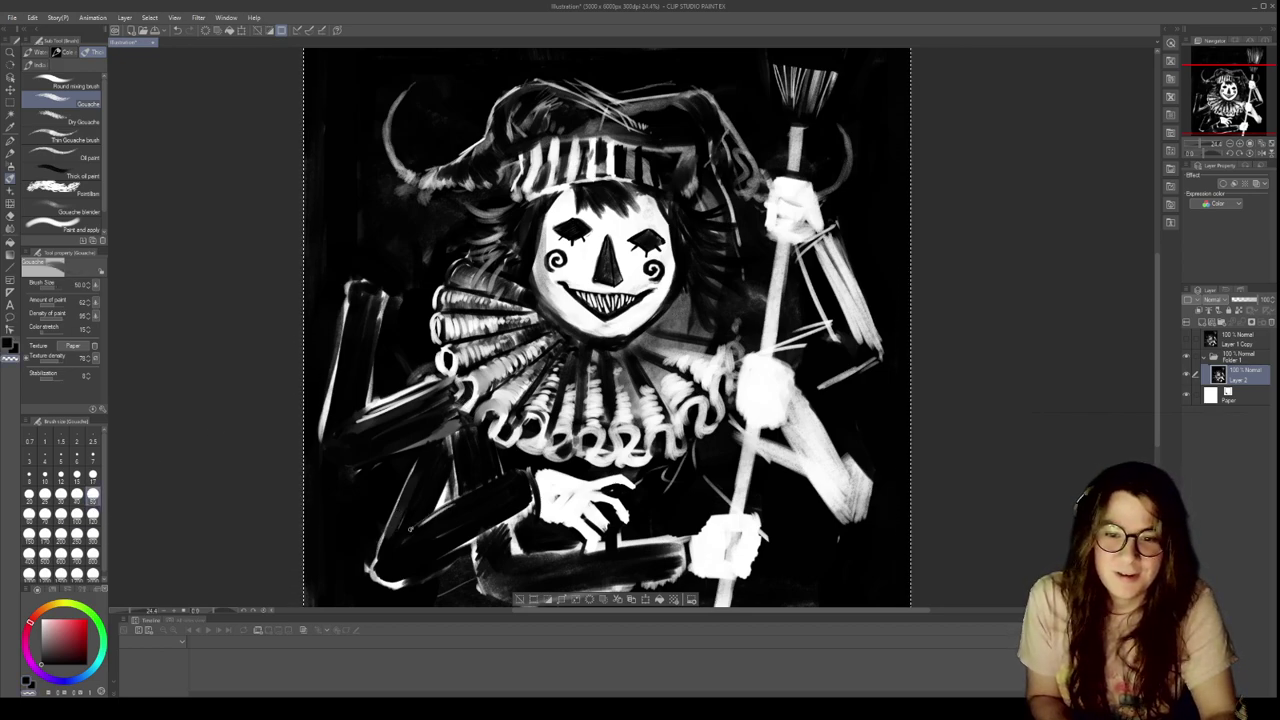
{"action": "left_click_drag", "start_coordinate": [444, 508], "coordinate": [524, 475]}
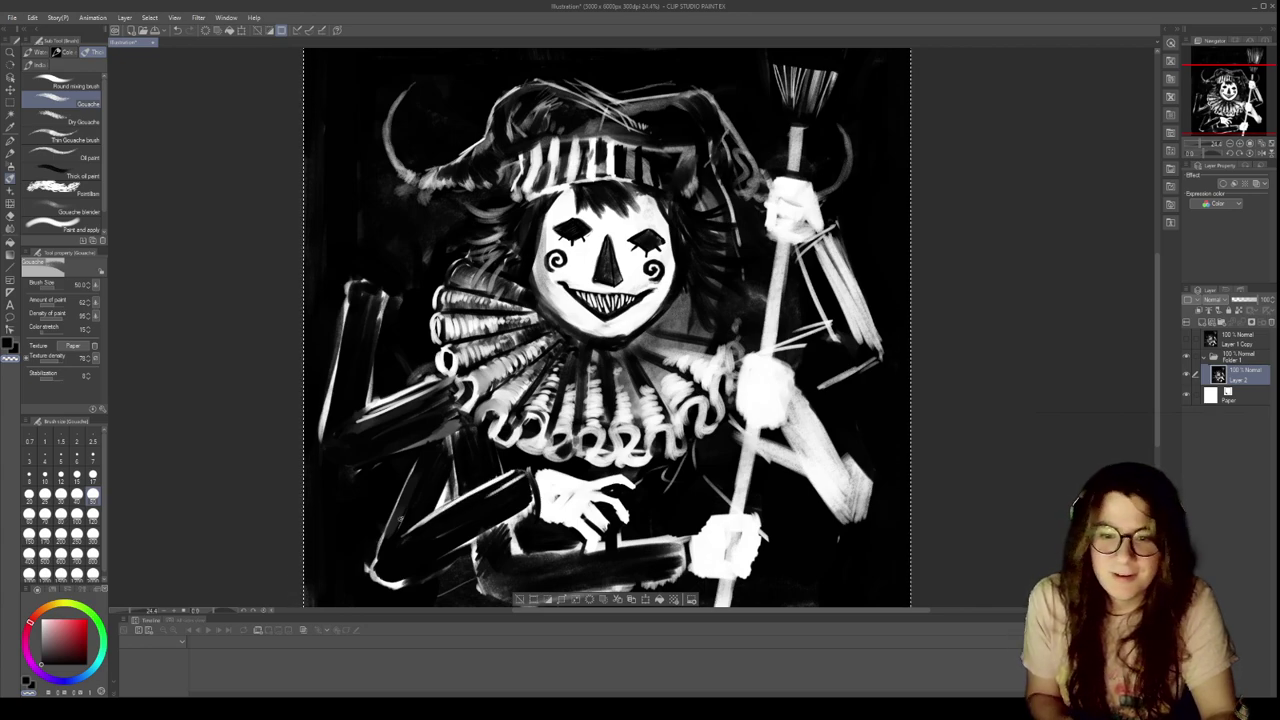
{"action": "mouse_move", "coordinate": [412, 528]}
{"action": "left_mouse_down"}
{"action": "mouse_move", "coordinate": [514, 472]}
{"action": "mouse_move", "coordinate": [442, 561]}
{"action": "left_mouse_up"}
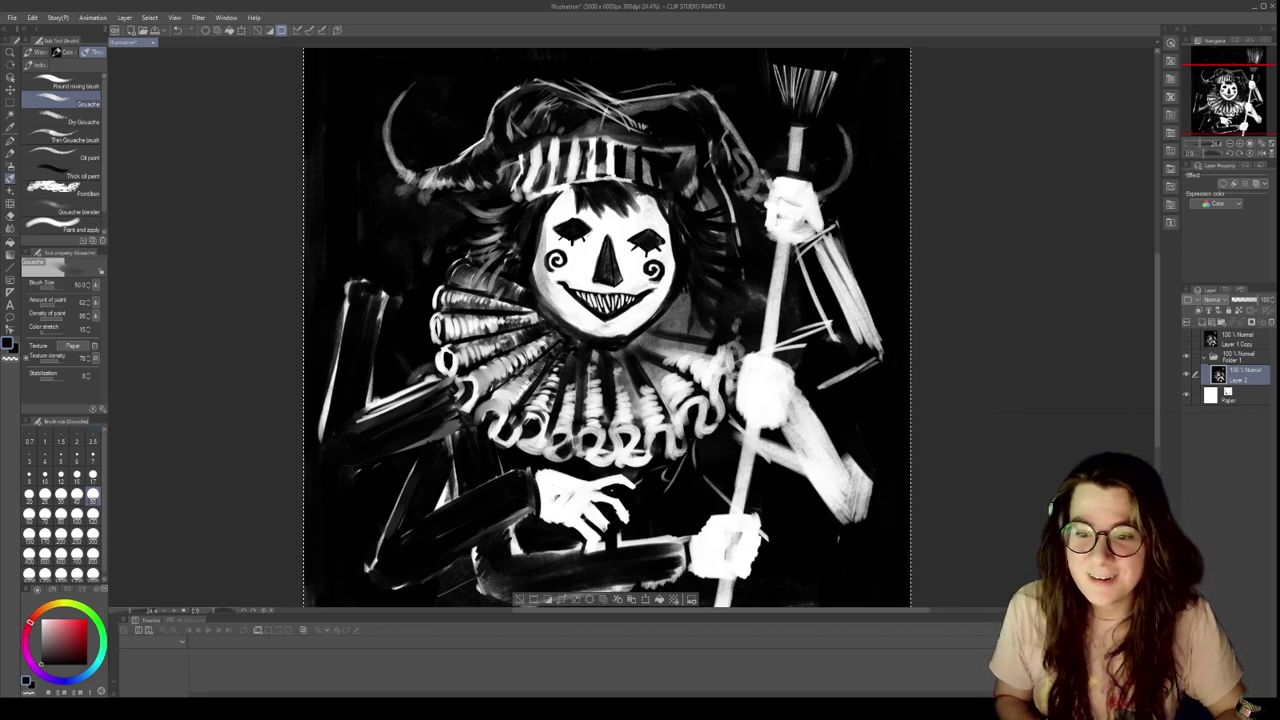
Paint dark tones over the back of the open hand below the collar at brush size 120
{"action": "left_click_drag", "start_coordinate": [686, 477], "coordinate": [668, 394]}
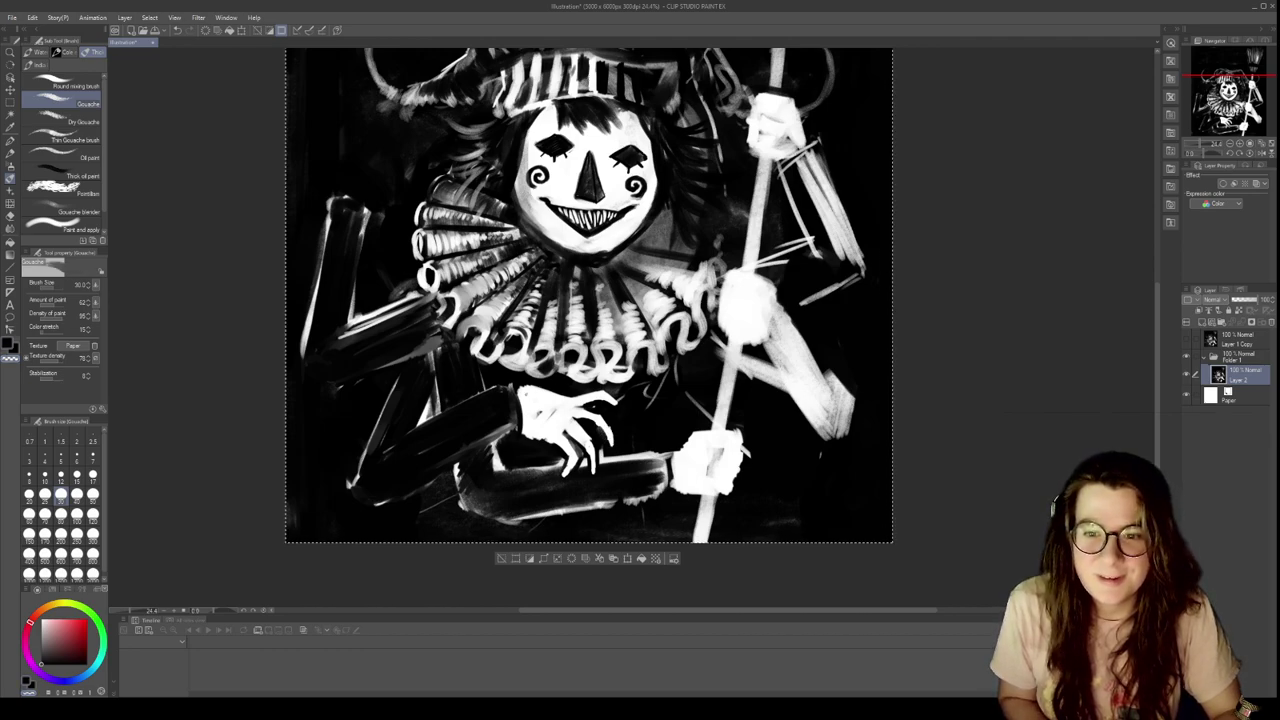
{"action": "mouse_move", "coordinate": [526, 394]}
{"action": "left_mouse_down"}
{"action": "mouse_move", "coordinate": [525, 428]}
{"action": "mouse_move", "coordinate": [523, 403]}
{"action": "mouse_move", "coordinate": [555, 432]}
{"action": "mouse_move", "coordinate": [532, 400]}
{"action": "mouse_move", "coordinate": [560, 406]}
{"action": "mouse_move", "coordinate": [562, 424]}
{"action": "mouse_move", "coordinate": [565, 400]}
{"action": "left_mouse_up"}
{"action": "left_click", "coordinate": [92, 515]}
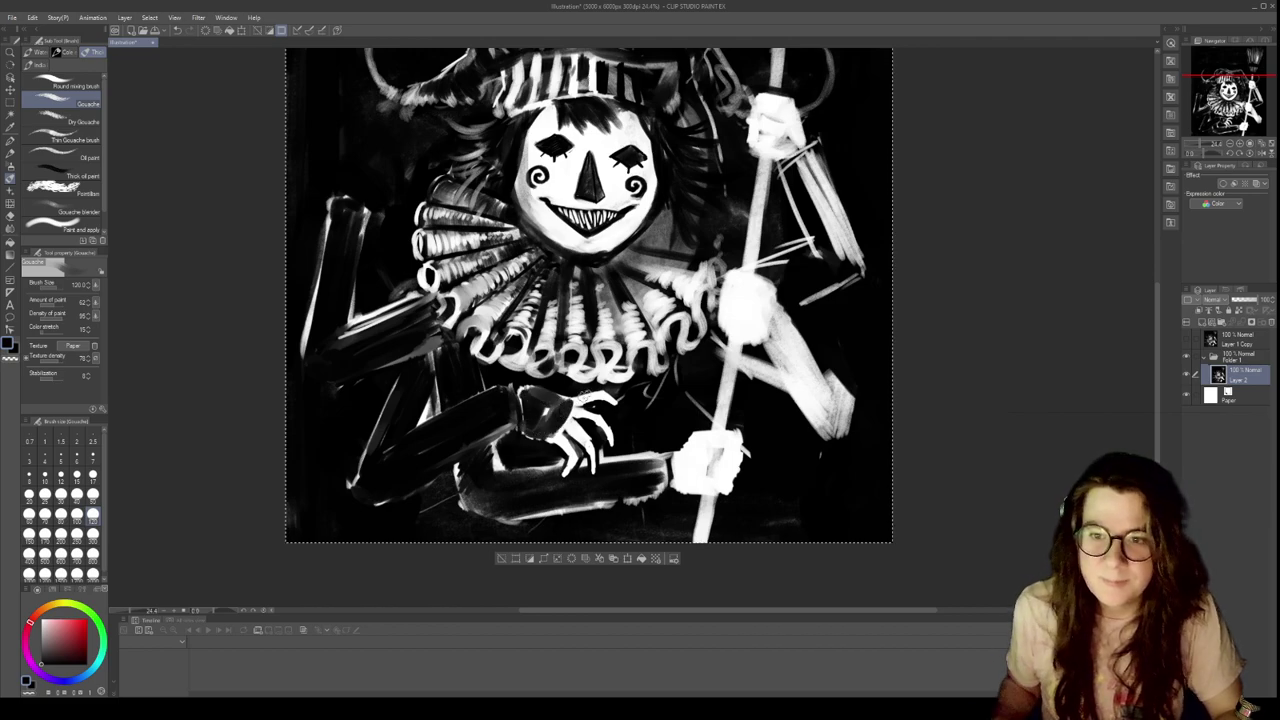
{"action": "scroll", "coordinate": [565, 408], "scroll_direction": "up", "scroll_amount": 5}
{"action": "scroll", "coordinate": [531, 443], "scroll_direction": "up", "scroll_amount": 4}
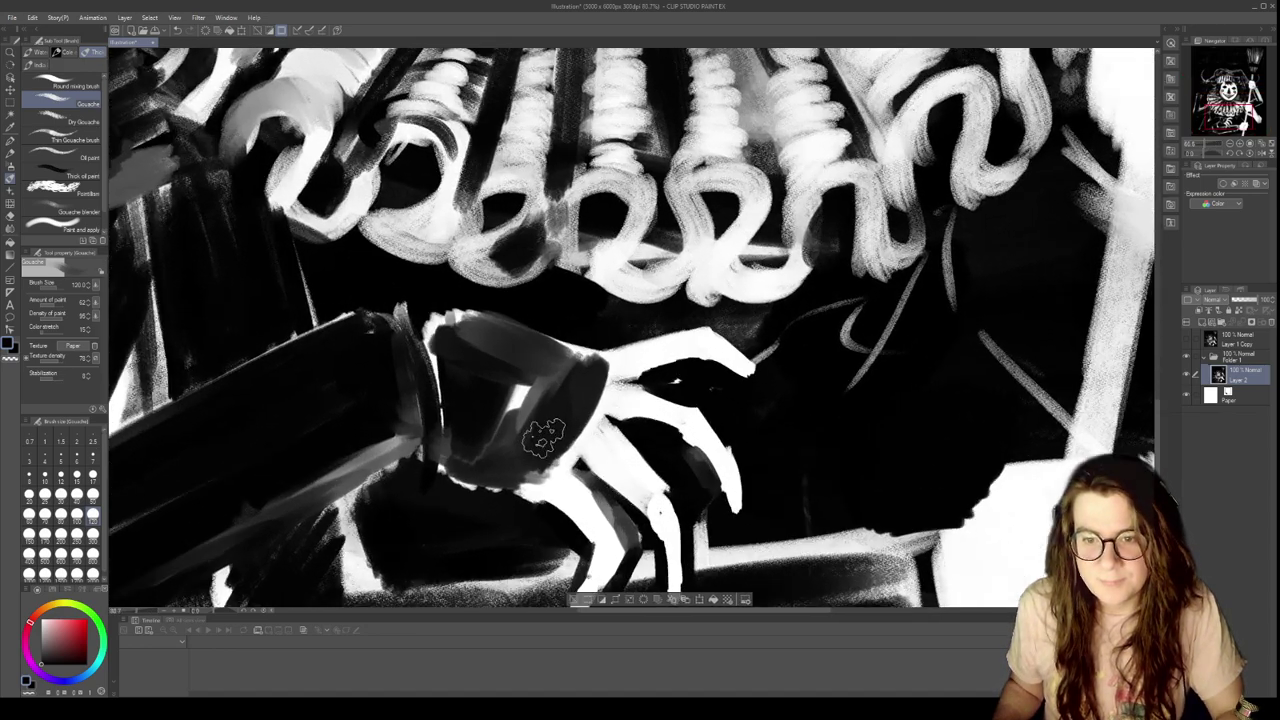
Cover the rest of the hand and its finger bases in black at brush size 30, leaving the fingertips white
{"action": "left_click", "coordinate": [61, 493]}
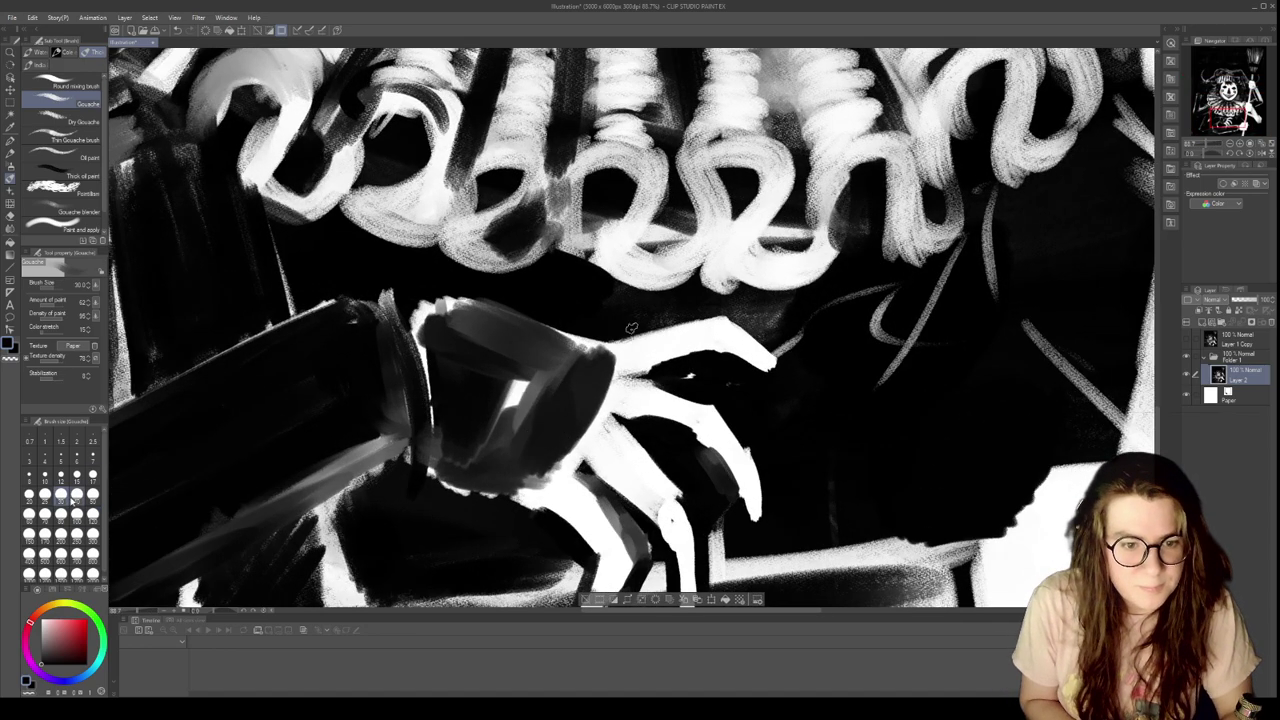
{"action": "mouse_move", "coordinate": [411, 316]}
{"action": "left_mouse_down"}
{"action": "mouse_move", "coordinate": [470, 305]}
{"action": "mouse_move", "coordinate": [445, 305]}
{"action": "mouse_move", "coordinate": [465, 296]}
{"action": "mouse_move", "coordinate": [449, 307]}
{"action": "mouse_move", "coordinate": [432, 408]}
{"action": "mouse_move", "coordinate": [460, 320]}
{"action": "mouse_move", "coordinate": [490, 323]}
{"action": "mouse_move", "coordinate": [540, 365]}
{"action": "mouse_move", "coordinate": [565, 440]}
{"action": "mouse_move", "coordinate": [538, 424]}
{"action": "mouse_move", "coordinate": [588, 430]}
{"action": "mouse_move", "coordinate": [606, 407]}
{"action": "mouse_move", "coordinate": [632, 470]}
{"action": "mouse_move", "coordinate": [650, 452]}
{"action": "mouse_move", "coordinate": [615, 468]}
{"action": "mouse_move", "coordinate": [582, 430]}
{"action": "mouse_move", "coordinate": [612, 428]}
{"action": "mouse_move", "coordinate": [607, 415]}
{"action": "mouse_move", "coordinate": [618, 478]}
{"action": "mouse_move", "coordinate": [592, 515]}
{"action": "mouse_move", "coordinate": [600, 508]}
{"action": "mouse_move", "coordinate": [540, 490]}
{"action": "mouse_move", "coordinate": [563, 492]}
{"action": "mouse_move", "coordinate": [590, 470]}
{"action": "mouse_move", "coordinate": [611, 485]}
{"action": "left_mouse_up"}
{"action": "mouse_move", "coordinate": [673, 402]}
{"action": "left_mouse_down"}
{"action": "mouse_move", "coordinate": [615, 383]}
{"action": "mouse_move", "coordinate": [646, 397]}
{"action": "mouse_move", "coordinate": [665, 381]}
{"action": "mouse_move", "coordinate": [624, 348]}
{"action": "mouse_move", "coordinate": [641, 359]}
{"action": "mouse_move", "coordinate": [662, 334]}
{"action": "mouse_move", "coordinate": [661, 351]}
{"action": "mouse_move", "coordinate": [646, 333]}
{"action": "mouse_move", "coordinate": [624, 344]}
{"action": "mouse_move", "coordinate": [542, 329]}
{"action": "mouse_move", "coordinate": [587, 349]}
{"action": "mouse_move", "coordinate": [581, 360]}
{"action": "mouse_move", "coordinate": [651, 341]}
{"action": "mouse_move", "coordinate": [648, 380]}
{"action": "left_mouse_up"}
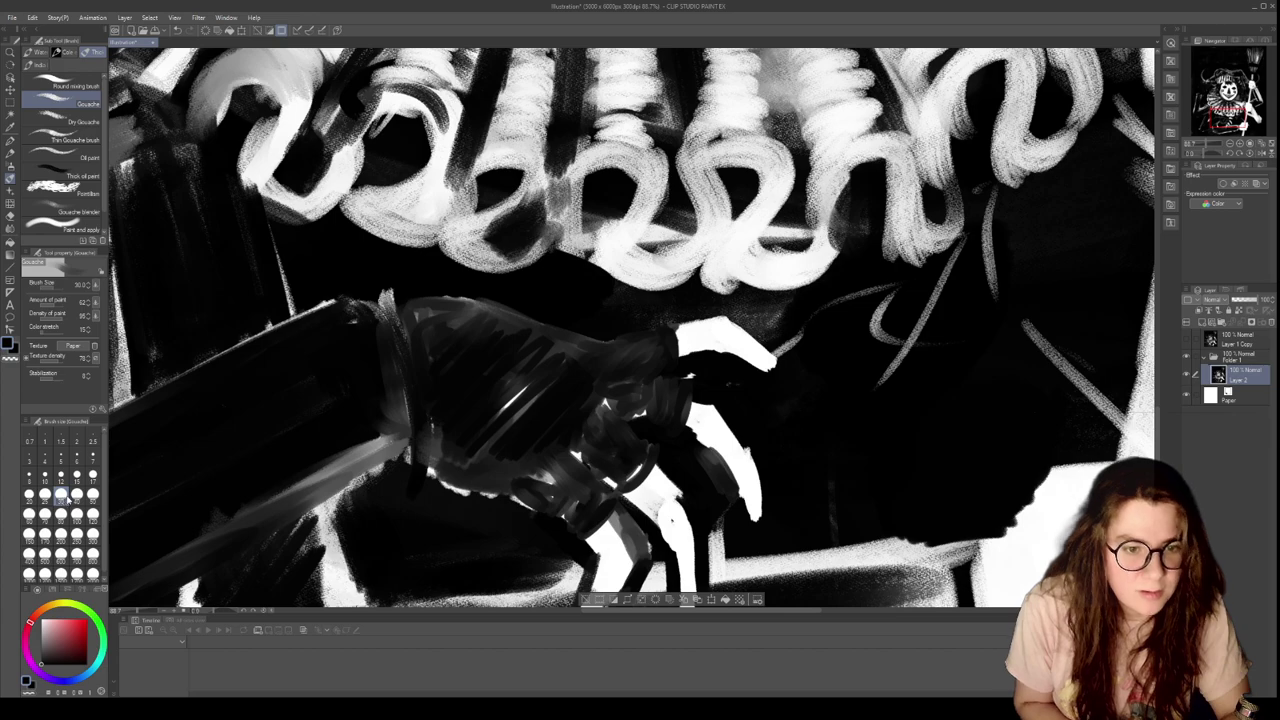
Add a soft light stroke across the second finger's base and darken the base of the third finger
{"action": "left_click_drag", "start_coordinate": [676, 377], "coordinate": [622, 385]}
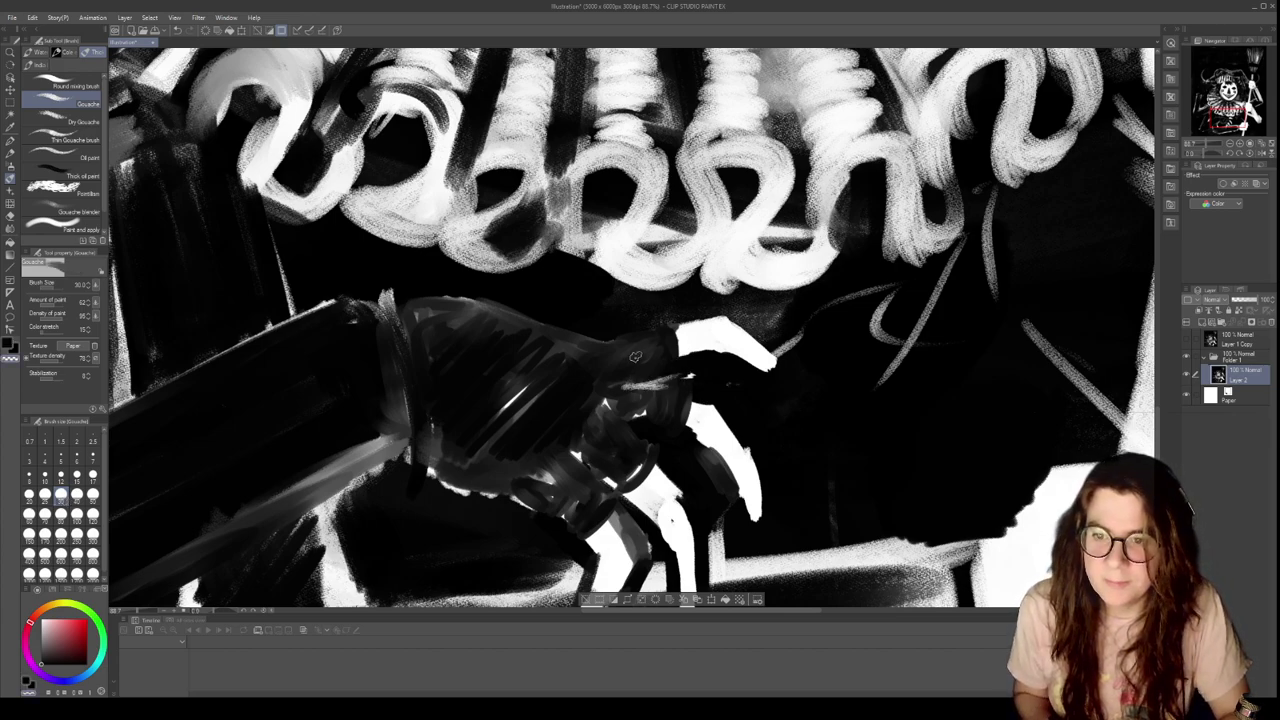
{"action": "left_click", "coordinate": [522, 405], "text": "alt"}
{"action": "left_click", "coordinate": [512, 400], "text": "alt"}
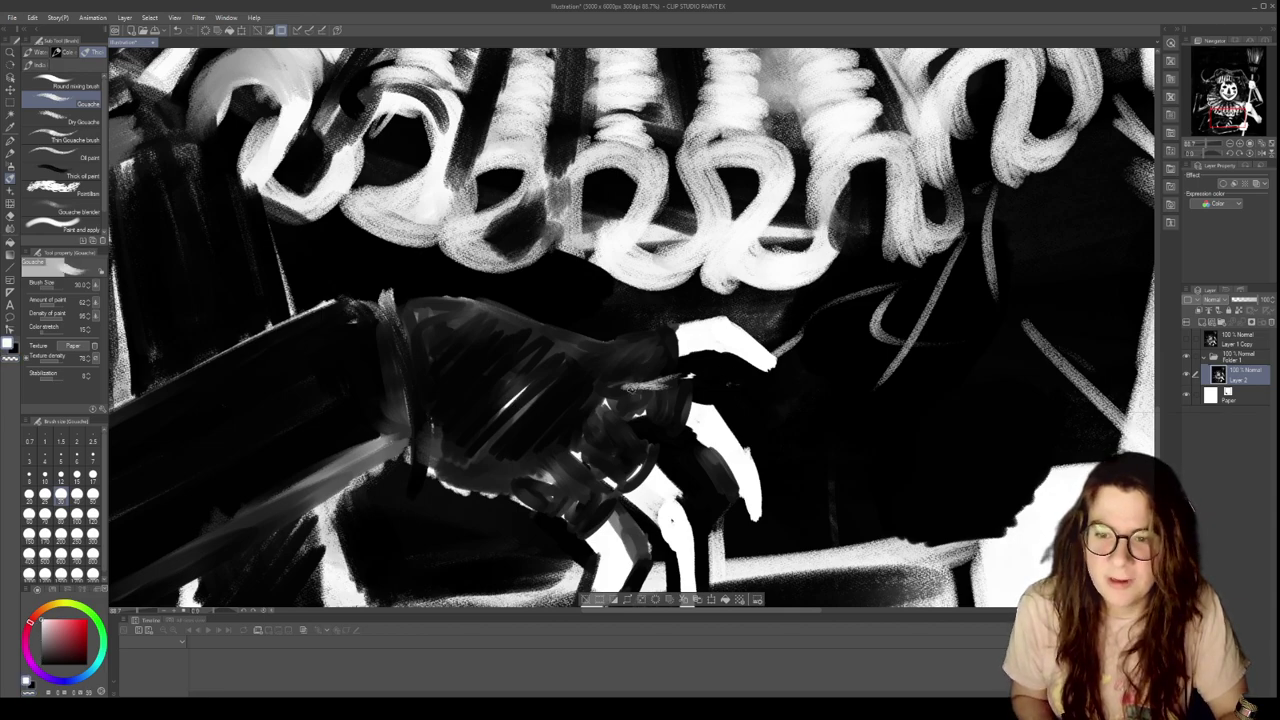
{"action": "left_click_drag", "start_coordinate": [612, 386], "coordinate": [692, 391]}
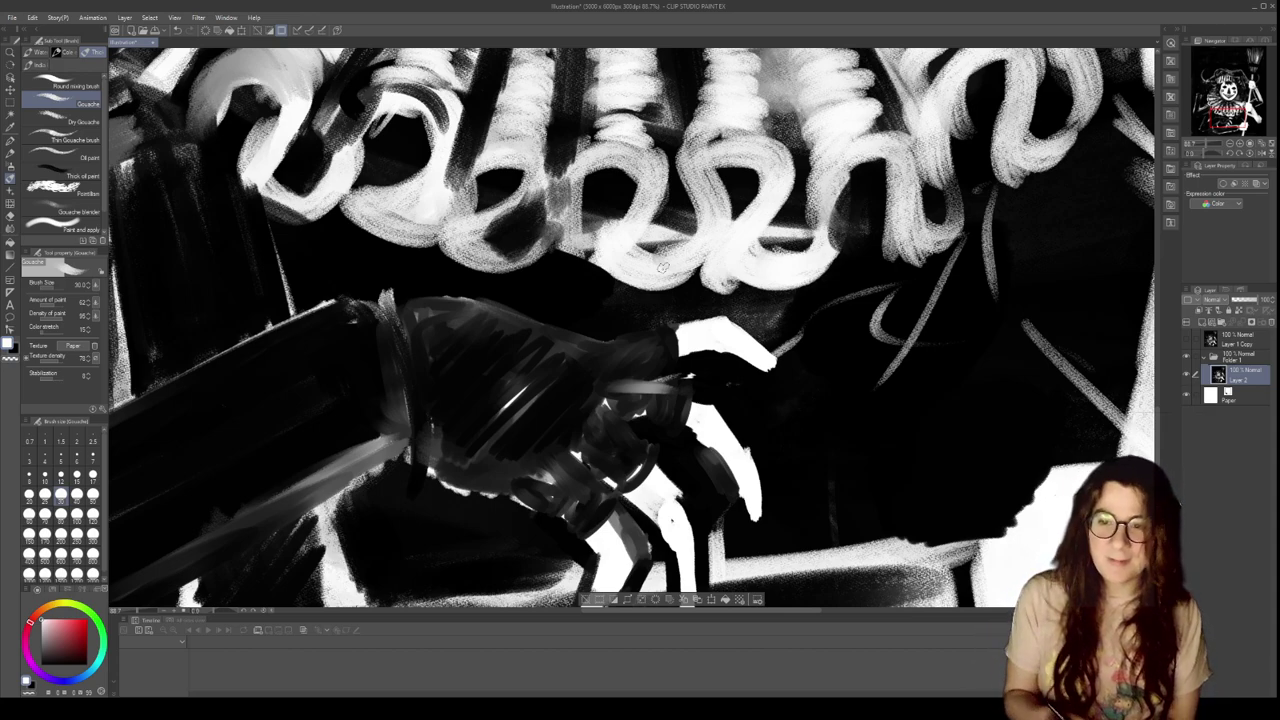
{"action": "mouse_move", "coordinate": [607, 450]}
{"action": "left_mouse_down"}
{"action": "mouse_move", "coordinate": [635, 465]}
{"action": "mouse_move", "coordinate": [568, 412]}
{"action": "mouse_move", "coordinate": [468, 392]}
{"action": "mouse_move", "coordinate": [613, 449]}
{"action": "mouse_move", "coordinate": [596, 452]}
{"action": "mouse_move", "coordinate": [633, 443]}
{"action": "mouse_move", "coordinate": [648, 460]}
{"action": "mouse_move", "coordinate": [641, 479]}
{"action": "mouse_move", "coordinate": [616, 472]}
{"action": "mouse_move", "coordinate": [619, 486]}
{"action": "mouse_move", "coordinate": [637, 496]}
{"action": "mouse_move", "coordinate": [657, 468]}
{"action": "left_mouse_up"}
{"action": "left_click", "coordinate": [505, 382], "text": "alt"}
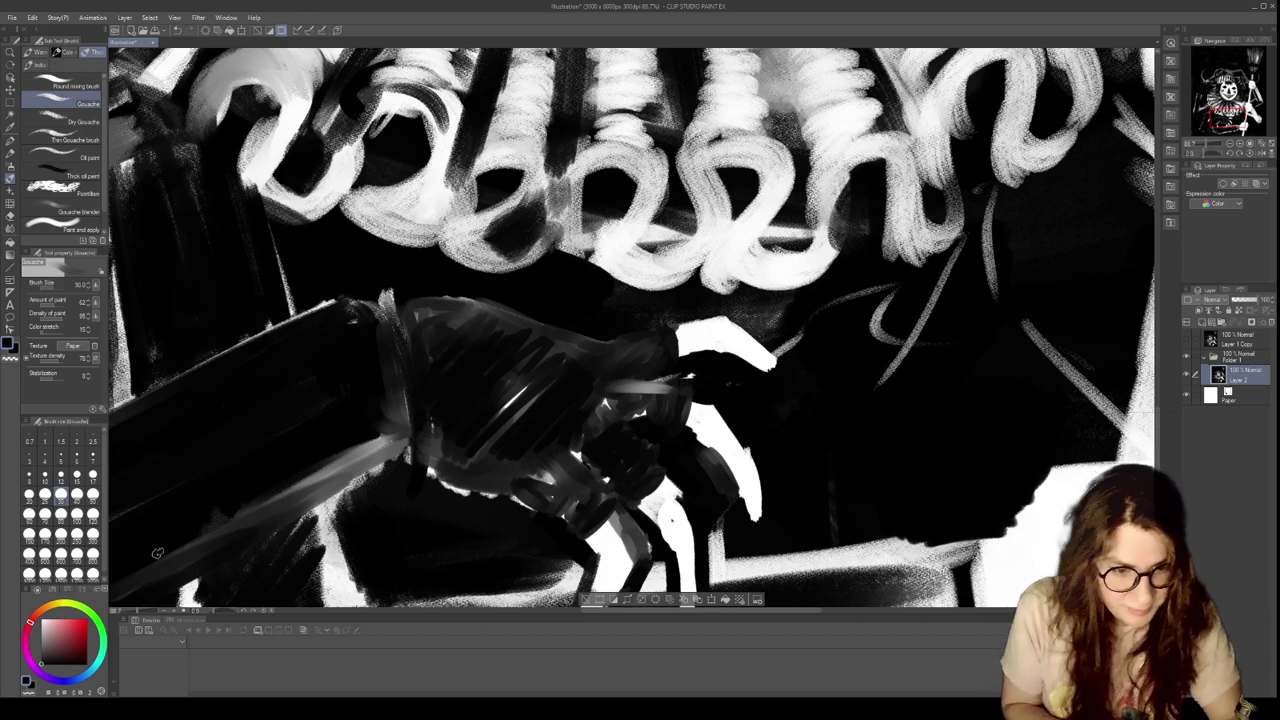
Outline the bases of the two middle fingers in white at brush size 17 and darken the gap between them
{"action": "key", "text": "x"}
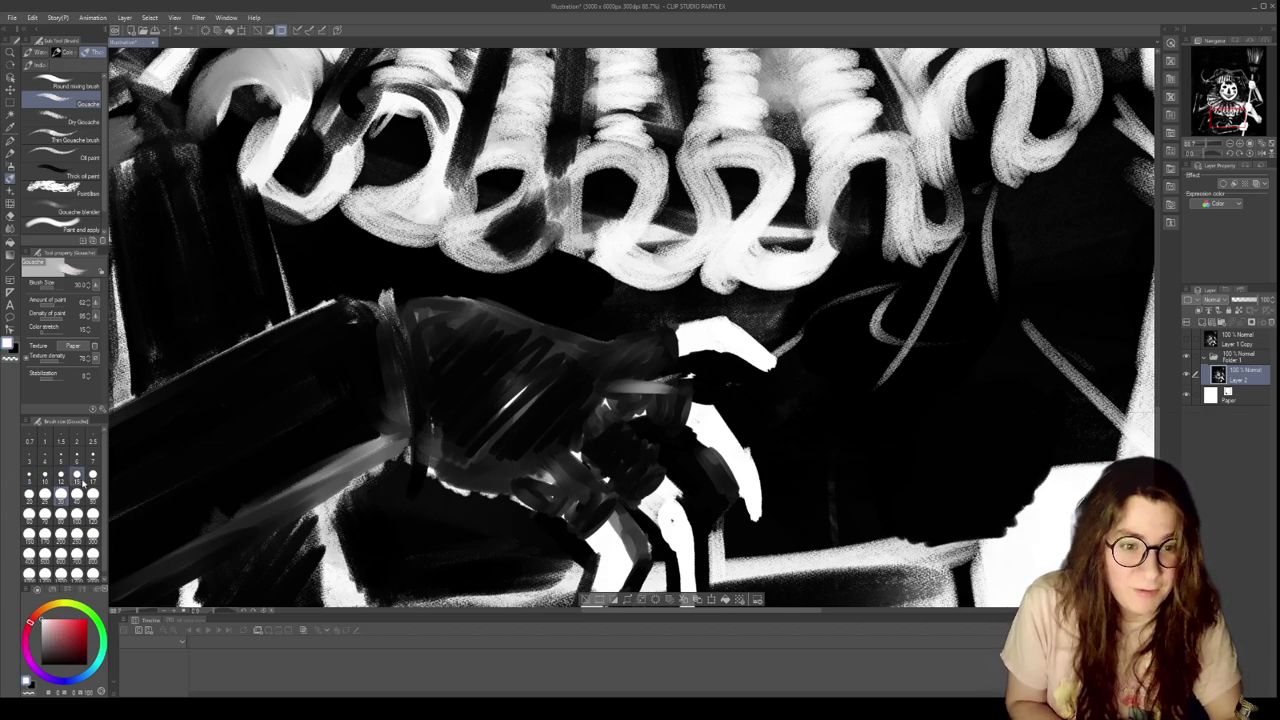
{"action": "left_click", "coordinate": [93, 476]}
{"action": "key", "text": "c"}
{"action": "left_click_drag", "start_coordinate": [620, 416], "coordinate": [663, 459]}
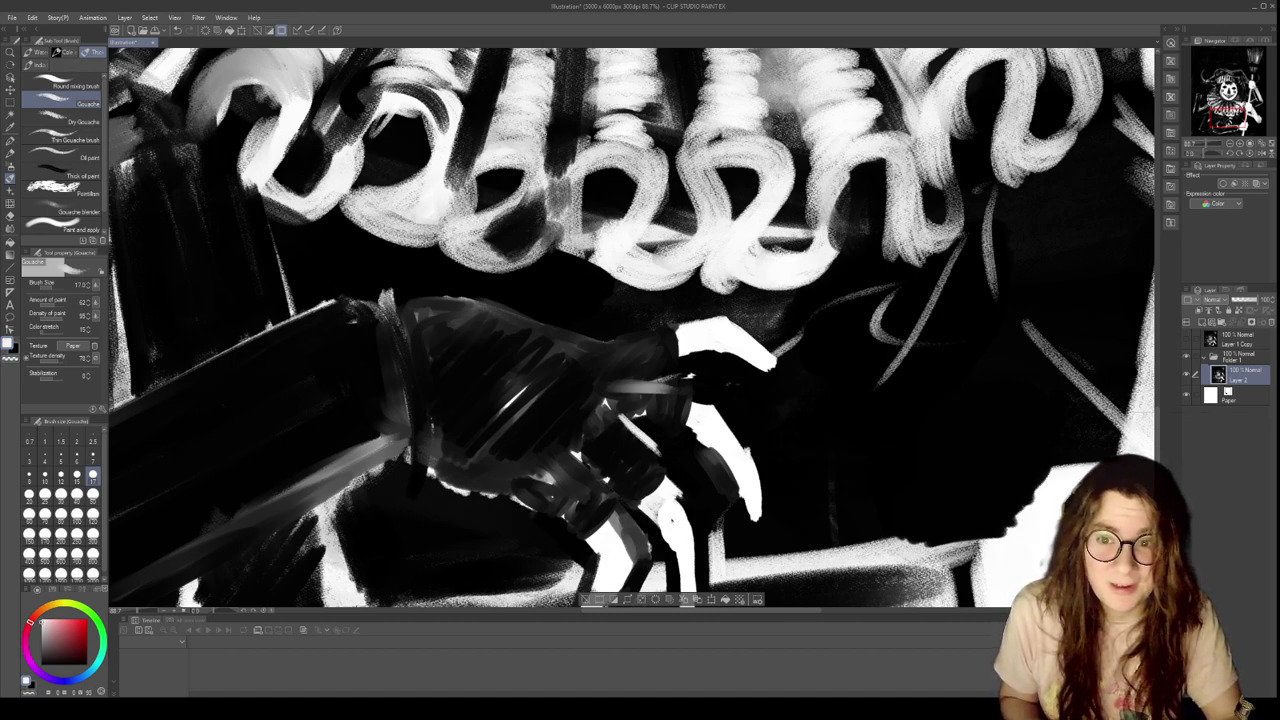
{"action": "key", "text": "ctrl+z"}
{"action": "mouse_move", "coordinate": [624, 422]}
{"action": "left_mouse_down"}
{"action": "mouse_move", "coordinate": [667, 466]}
{"action": "mouse_move", "coordinate": [648, 494]}
{"action": "mouse_move", "coordinate": [659, 481]}
{"action": "left_mouse_up"}
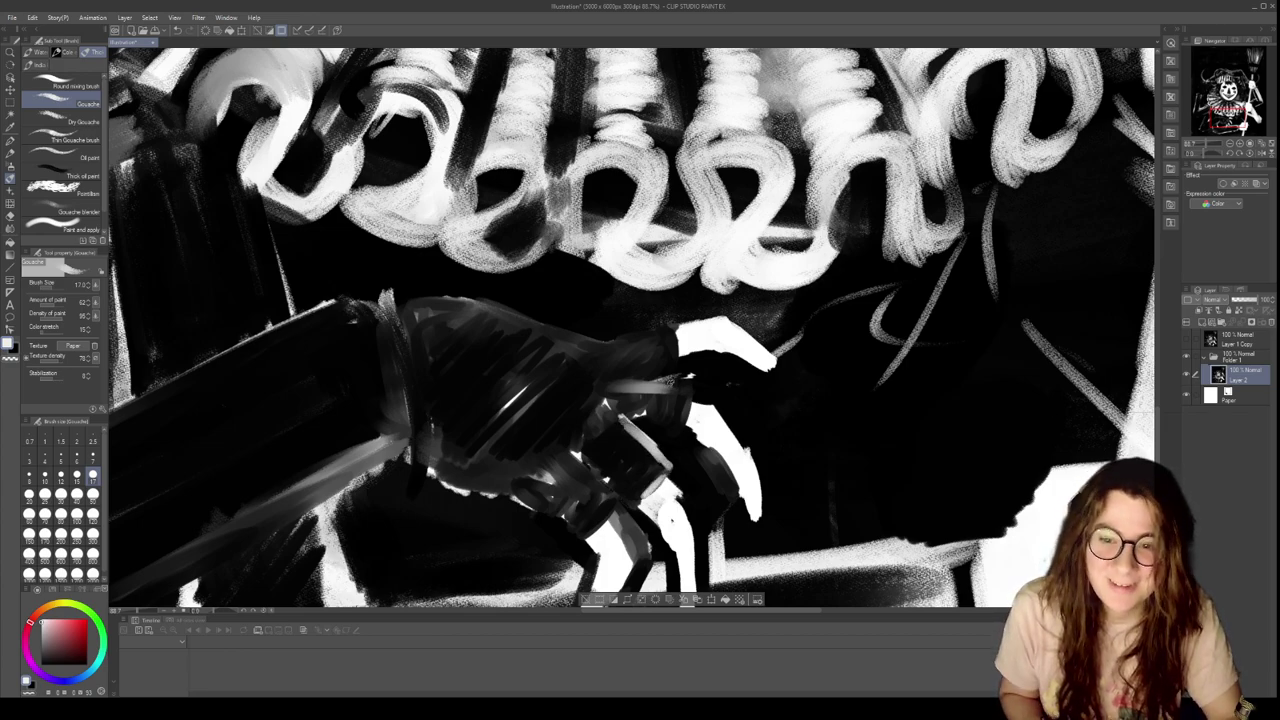
{"action": "left_click_drag", "start_coordinate": [646, 433], "coordinate": [667, 438]}
{"action": "left_click_drag", "start_coordinate": [684, 395], "coordinate": [675, 433]}
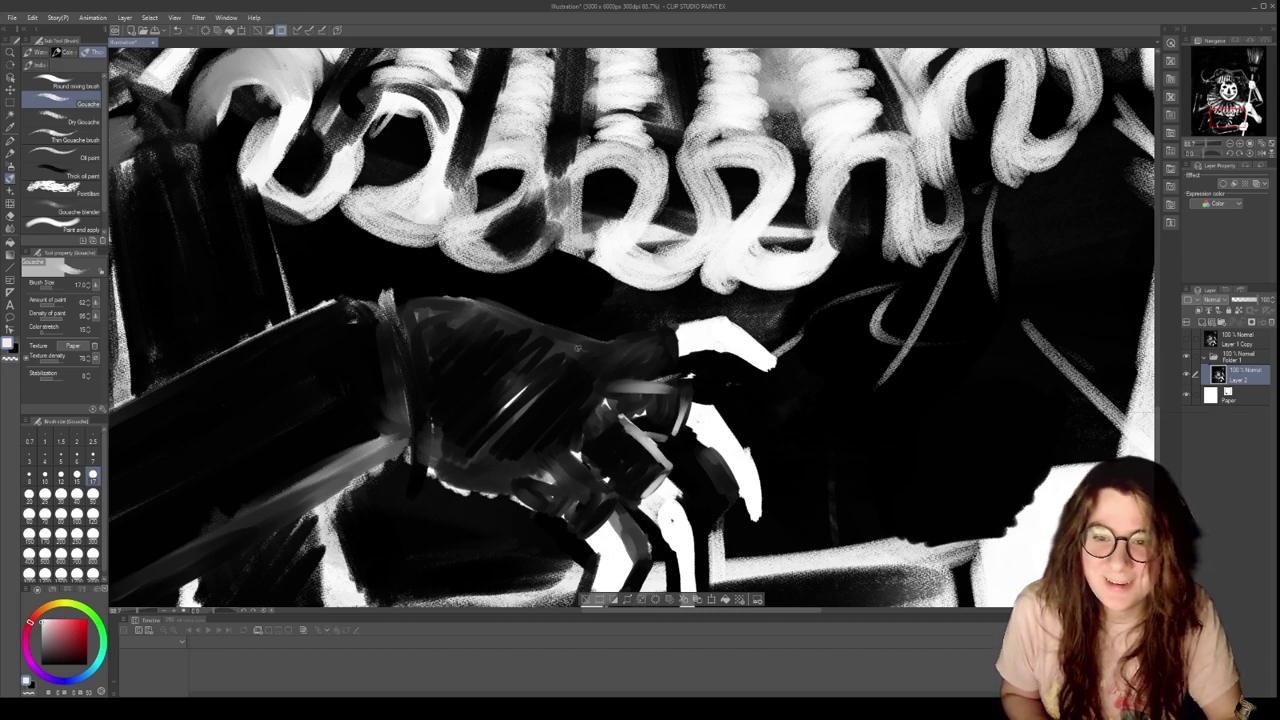
{"action": "key", "text": "x"}
{"action": "mouse_move", "coordinate": [628, 394]}
{"action": "left_mouse_down"}
{"action": "mouse_move", "coordinate": [663, 424]}
{"action": "mouse_move", "coordinate": [622, 402]}
{"action": "mouse_move", "coordinate": [592, 427]}
{"action": "mouse_move", "coordinate": [605, 404]}
{"action": "mouse_move", "coordinate": [581, 435]}
{"action": "mouse_move", "coordinate": [603, 459]}
{"action": "left_mouse_up"}
{"action": "key", "text": "x"}
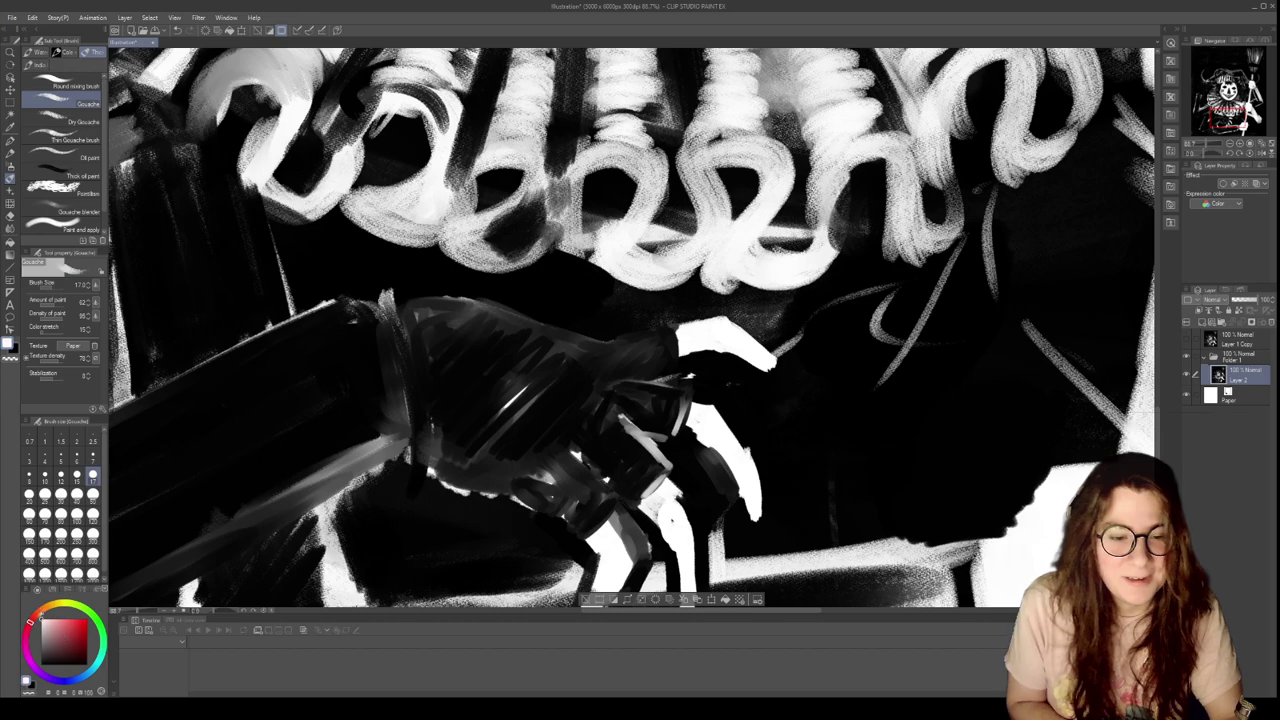
Outline the bases of the lowest and uppermost fingers and the back of the hand in white
{"action": "mouse_move", "coordinate": [580, 452]}
{"action": "left_mouse_down"}
{"action": "mouse_move", "coordinate": [622, 493]}
{"action": "mouse_move", "coordinate": [607, 515]}
{"action": "mouse_move", "coordinate": [532, 512]}
{"action": "mouse_move", "coordinate": [570, 538]}
{"action": "left_mouse_up"}
{"action": "mouse_move", "coordinate": [680, 372]}
{"action": "left_mouse_down"}
{"action": "mouse_move", "coordinate": [676, 326]}
{"action": "mouse_move", "coordinate": [680, 372]}
{"action": "left_mouse_up"}
{"action": "mouse_move", "coordinate": [618, 340]}
{"action": "left_mouse_down"}
{"action": "mouse_move", "coordinate": [660, 322]}
{"action": "mouse_move", "coordinate": [630, 337]}
{"action": "left_mouse_up"}
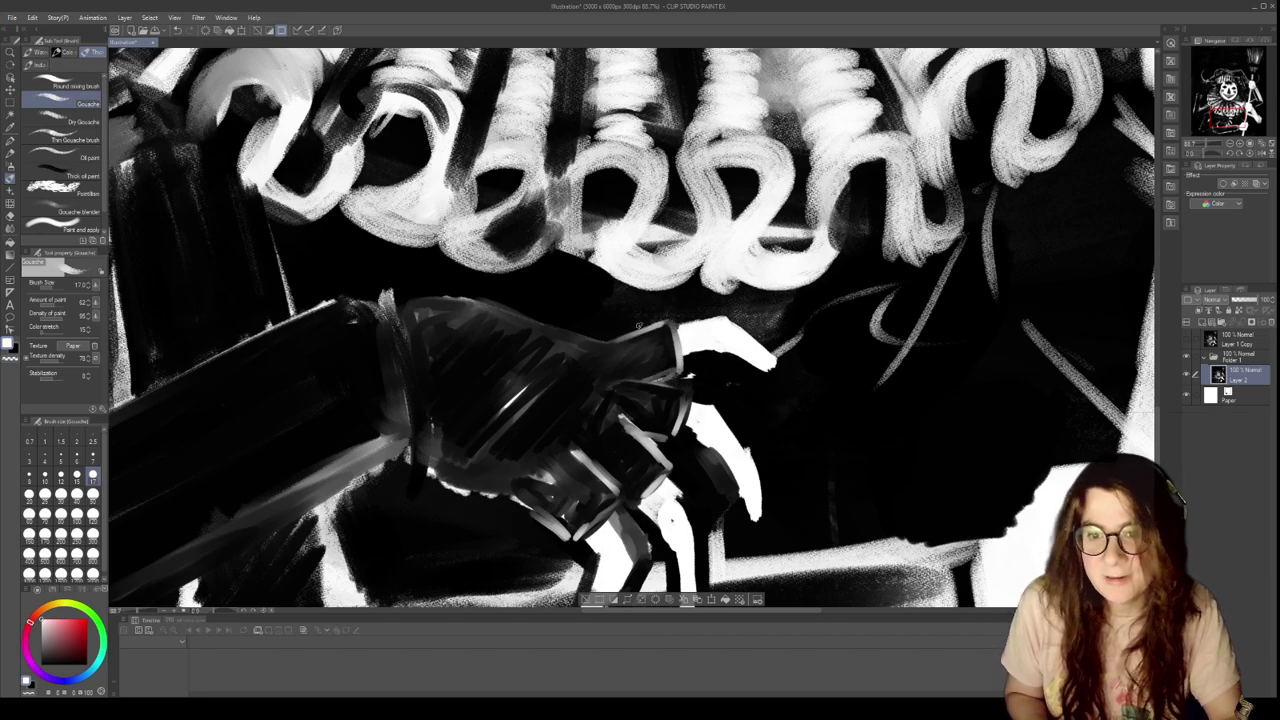
{"action": "left_click_drag", "start_coordinate": [421, 298], "coordinate": [609, 341]}
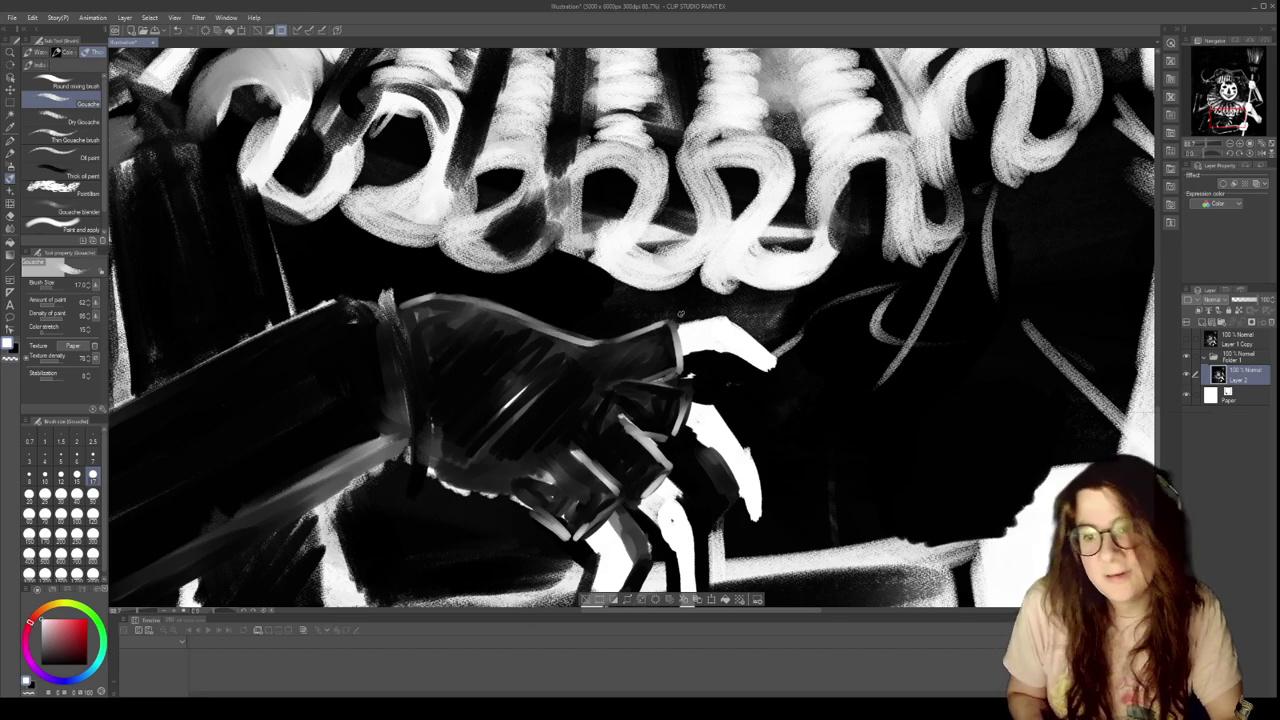
Refine the edges of the white fingers with a sampled black
{"action": "scroll", "coordinate": [680, 313], "scroll_direction": "down", "scroll_amount": 3}
{"action": "mouse_move", "coordinate": [708, 368]}
{"action": "left_mouse_down"}
{"action": "mouse_move", "coordinate": [704, 406]}
{"action": "mouse_move", "coordinate": [718, 382]}
{"action": "mouse_move", "coordinate": [692, 414]}
{"action": "mouse_move", "coordinate": [718, 384]}
{"action": "mouse_move", "coordinate": [700, 388]}
{"action": "mouse_move", "coordinate": [692, 415]}
{"action": "mouse_move", "coordinate": [714, 385]}
{"action": "left_mouse_up"}
{"action": "left_click", "coordinate": [787, 349], "text": "alt"}
{"action": "mouse_move", "coordinate": [630, 388]}
{"action": "left_mouse_down"}
{"action": "mouse_move", "coordinate": [608, 412]}
{"action": "mouse_move", "coordinate": [604, 364]}
{"action": "mouse_move", "coordinate": [641, 419]}
{"action": "left_mouse_up"}
{"action": "scroll", "coordinate": [621, 343], "scroll_direction": "down", "scroll_amount": 10}
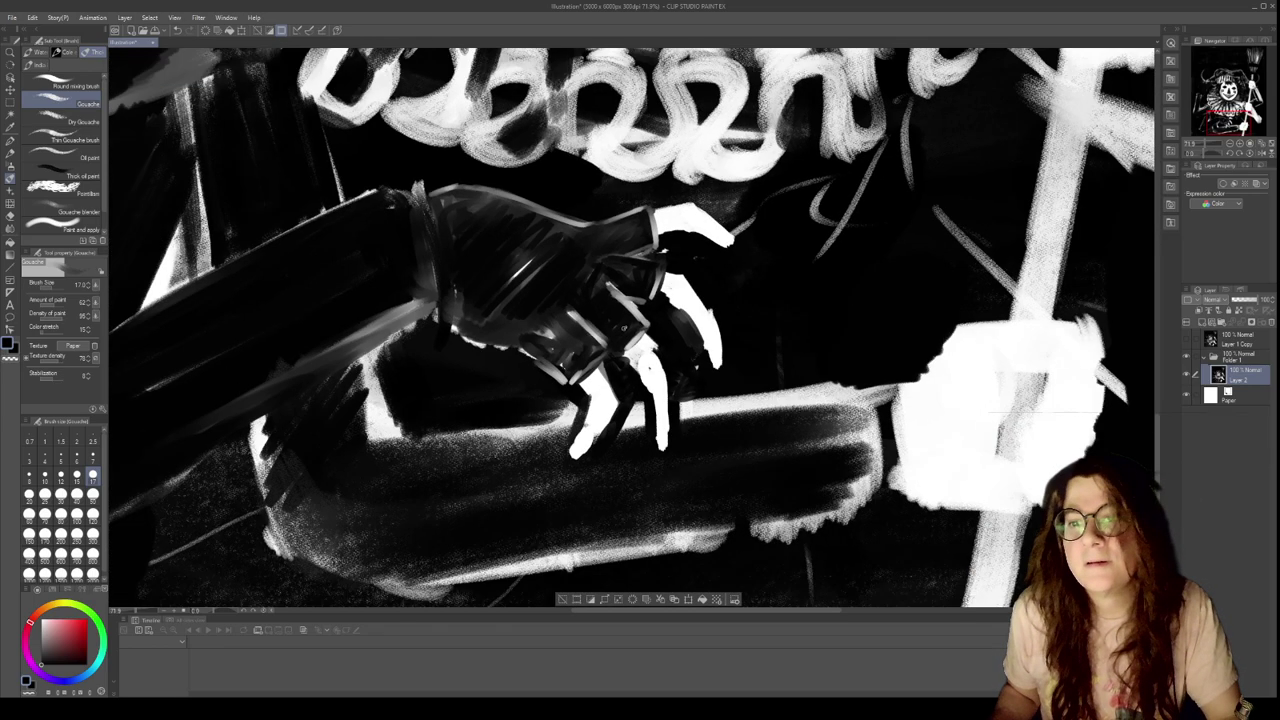
Outline the lower sleeve's cuff and paint thin white stripes along the sleeve at brush size 25
{"action": "scroll", "coordinate": [669, 308], "scroll_direction": "down", "scroll_amount": 3}
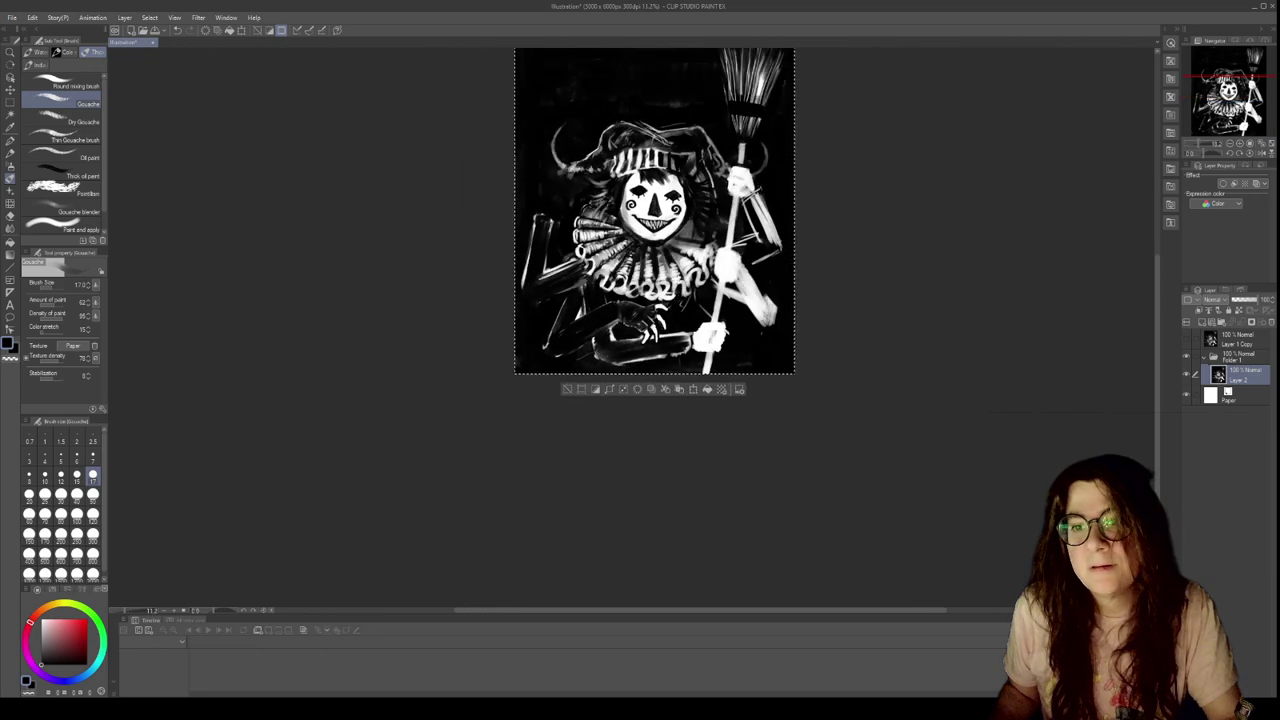
{"action": "scroll", "coordinate": [669, 300], "scroll_direction": "up", "scroll_amount": 5}
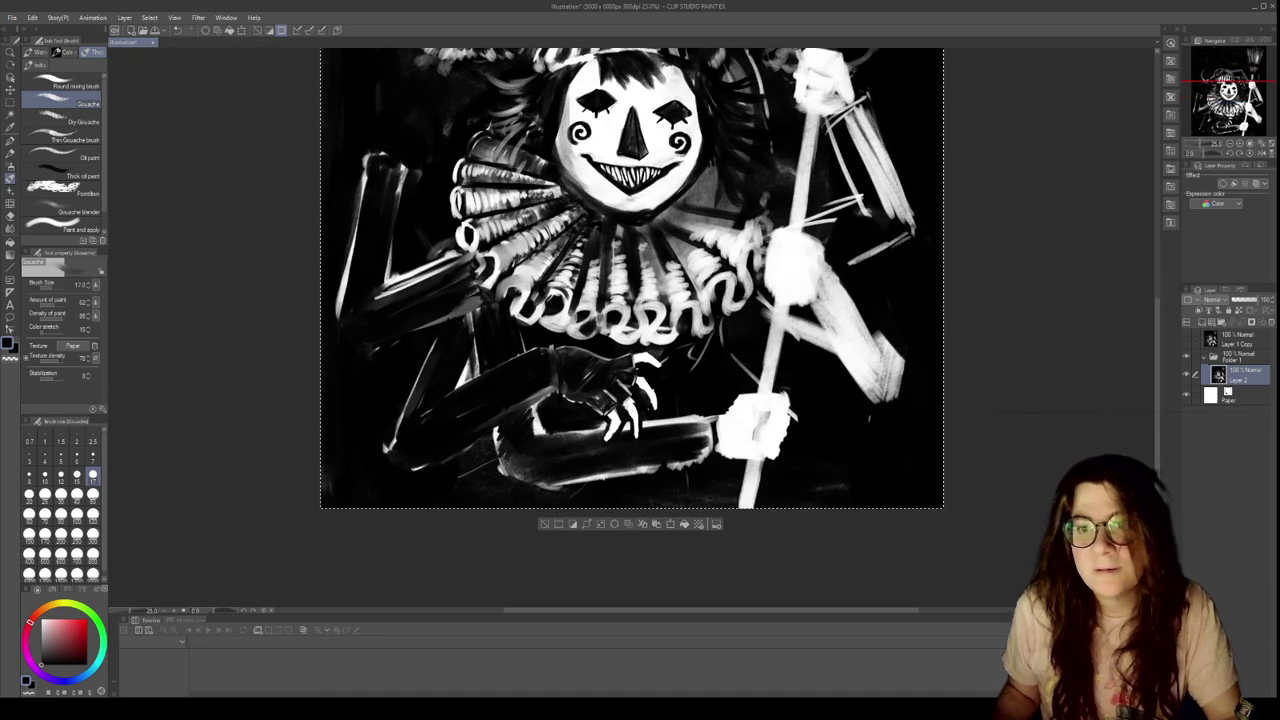
{"action": "scroll", "coordinate": [452, 126], "scroll_direction": "up", "scroll_amount": 1}
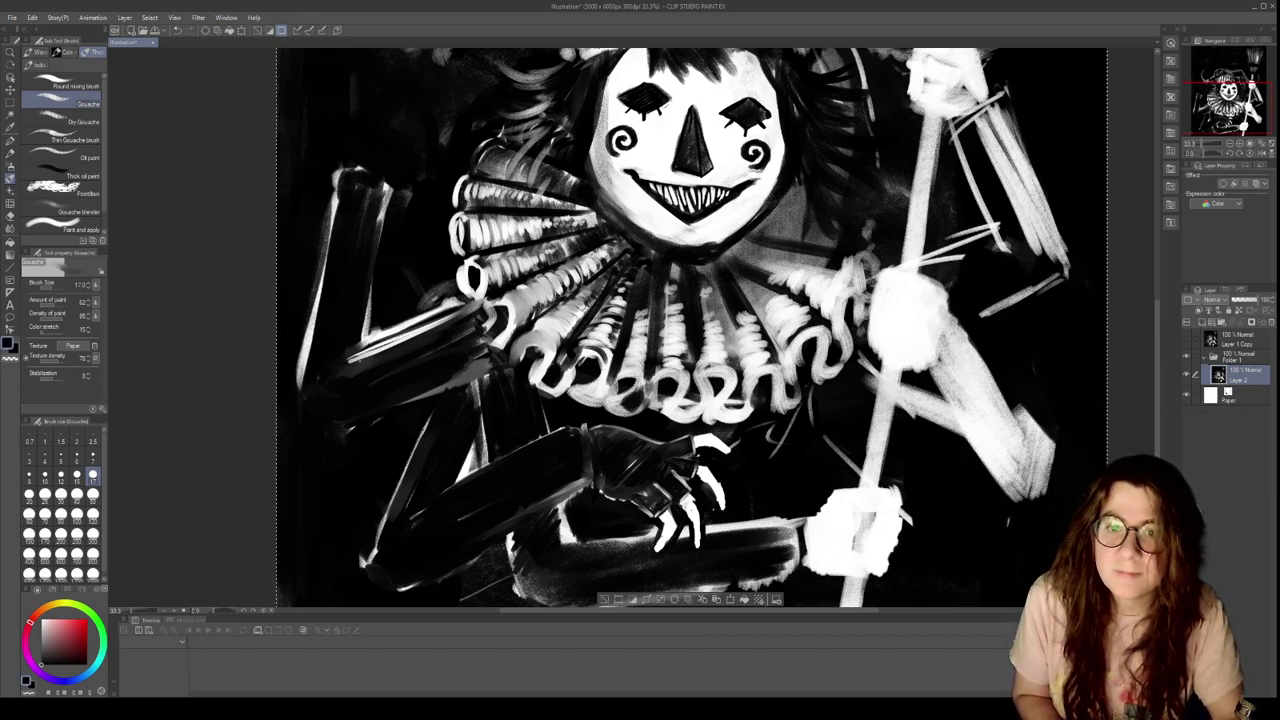
{"action": "left_click_drag", "start_coordinate": [454, 318], "coordinate": [356, 359]}
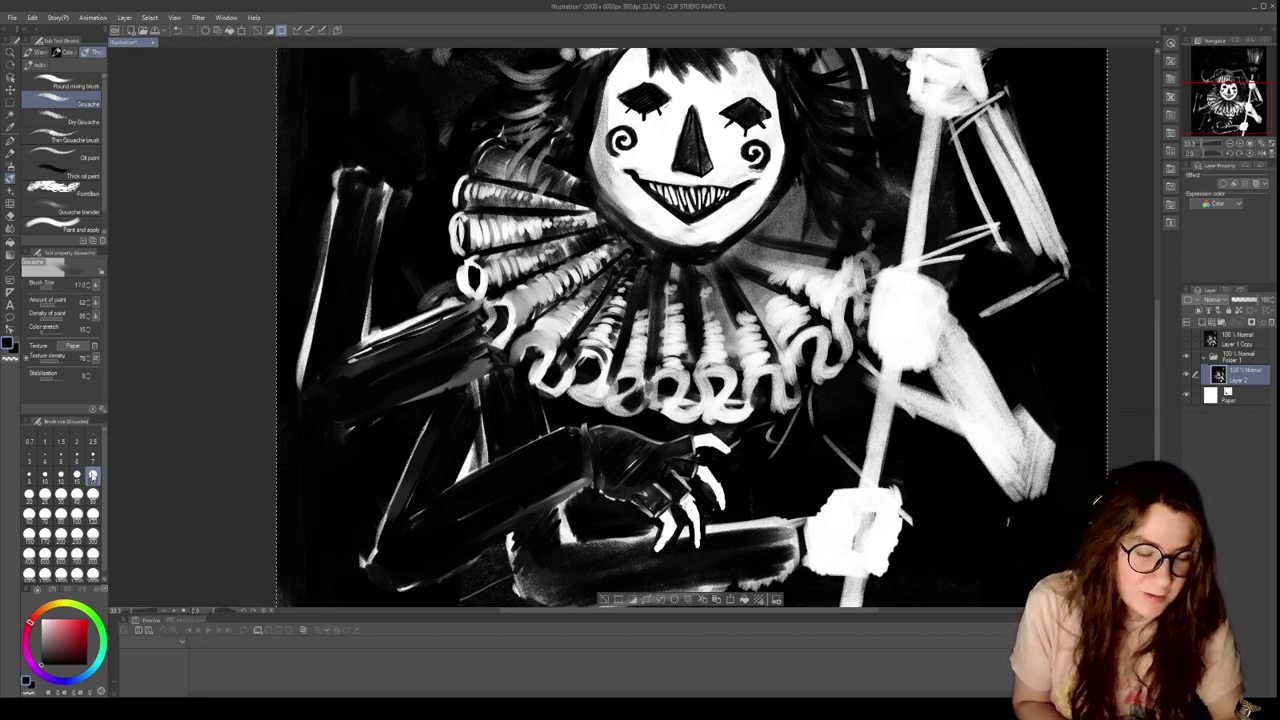
{"action": "left_click", "coordinate": [45, 494]}
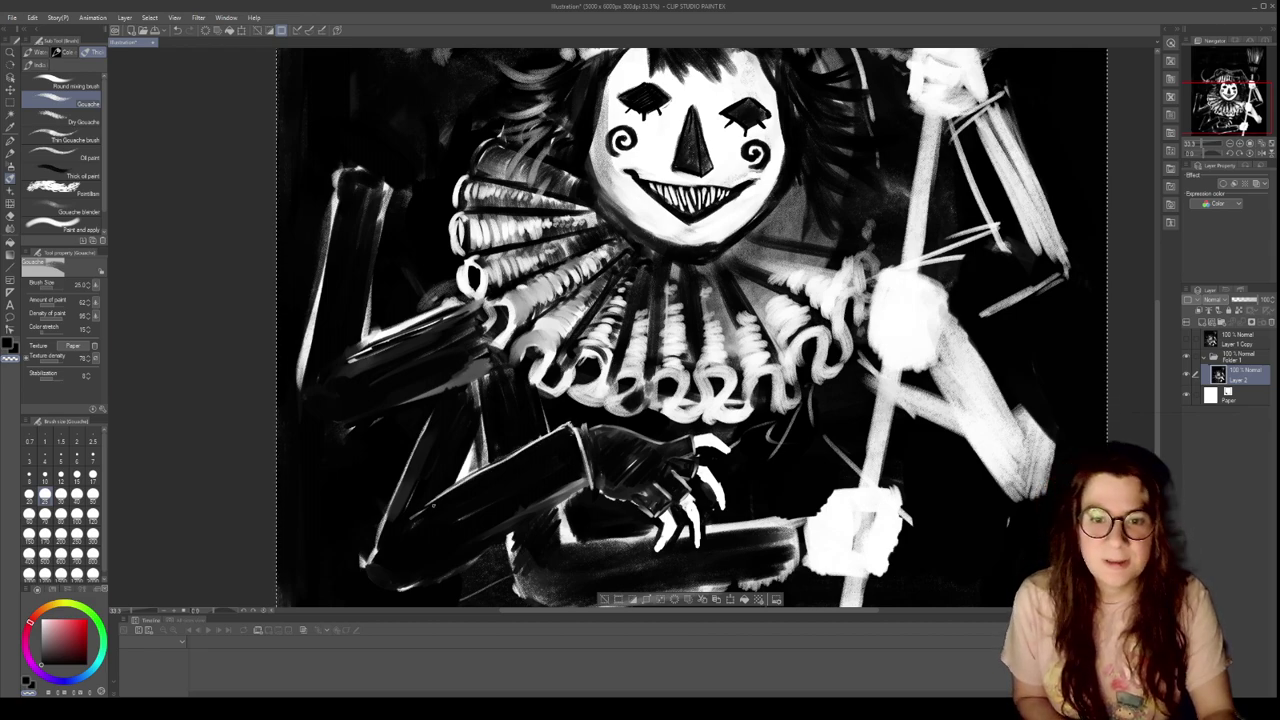
Trim the outer edge of the lower sleeve's elbow at brush size 50 and add more stripes along the arm
{"action": "left_click", "coordinate": [93, 493]}
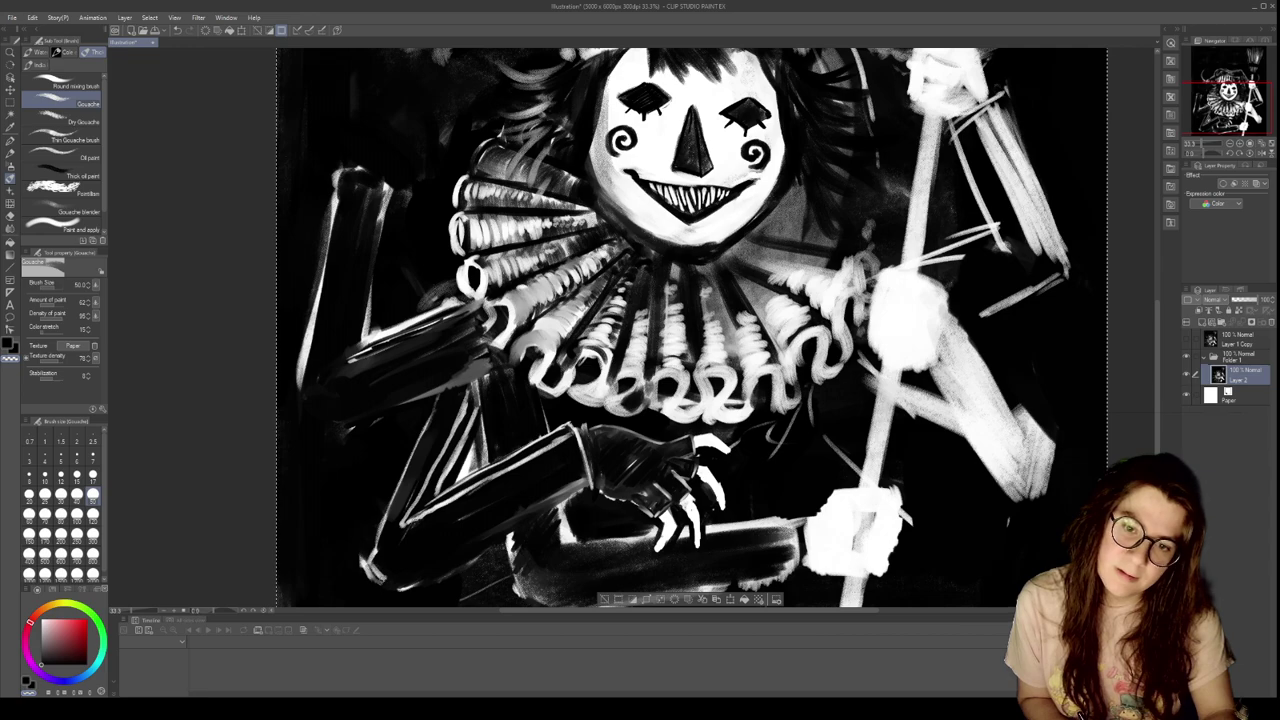
{"action": "left_click_drag", "start_coordinate": [382, 583], "coordinate": [432, 575]}
{"action": "key", "text": "c"}
{"action": "mouse_move", "coordinate": [362, 548]}
{"action": "left_mouse_down"}
{"action": "mouse_move", "coordinate": [373, 580]}
{"action": "mouse_move", "coordinate": [354, 557]}
{"action": "mouse_move", "coordinate": [424, 586]}
{"action": "left_mouse_up"}
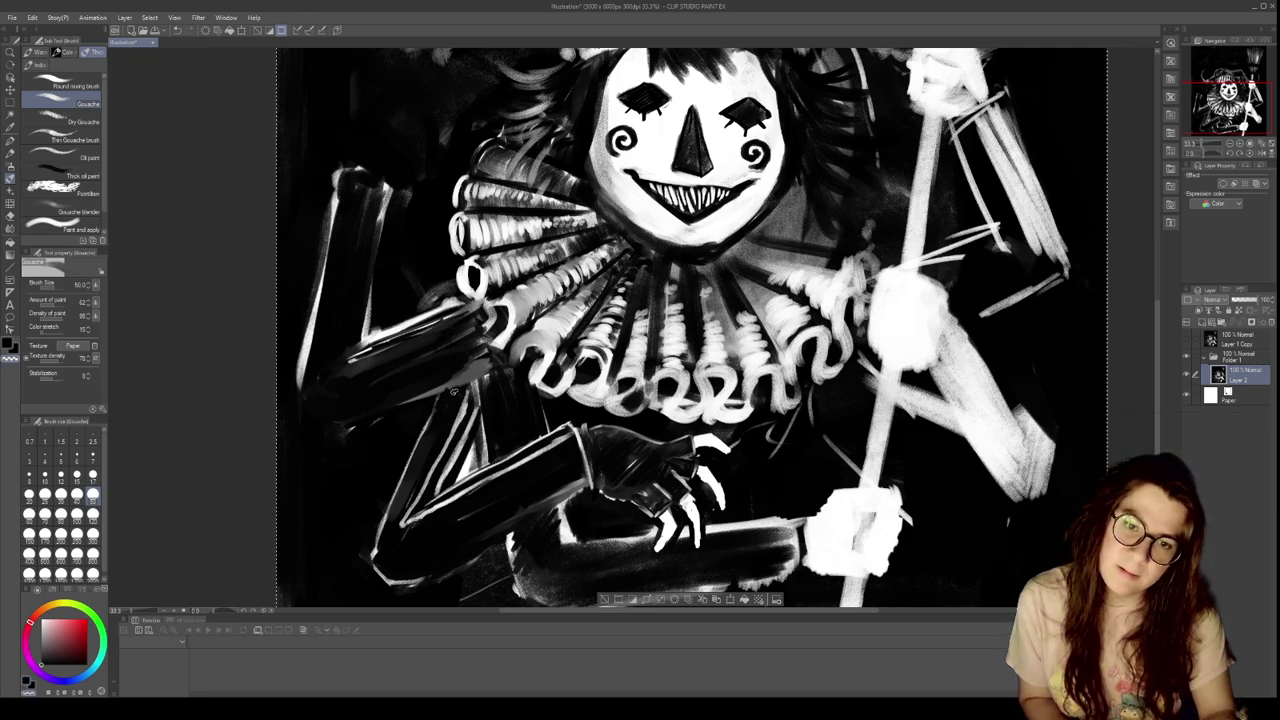
{"action": "mouse_move", "coordinate": [452, 398]}
{"action": "left_mouse_down"}
{"action": "mouse_move", "coordinate": [393, 546]}
{"action": "mouse_move", "coordinate": [576, 446]}
{"action": "mouse_move", "coordinate": [604, 388]}
{"action": "left_mouse_up"}
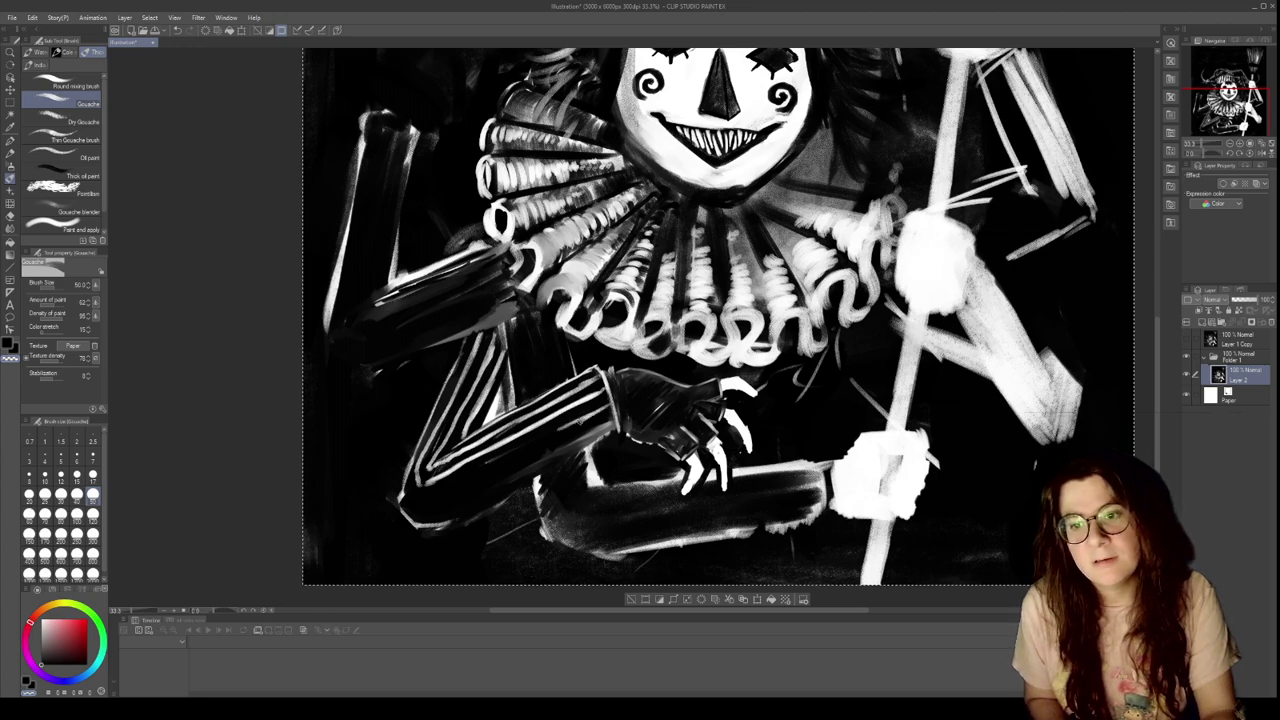
Examine the whole illustration, from the hat and broom down to the striped sleeve and gloved hand
{"action": "left_click_drag", "start_coordinate": [580, 420], "coordinate": [535, 600]}
{"action": "mouse_move", "coordinate": [454, 110]}
{"action": "left_mouse_down"}
{"action": "mouse_move", "coordinate": [433, 153]}
{"action": "mouse_move", "coordinate": [446, 251]}
{"action": "mouse_move", "coordinate": [417, 299]}
{"action": "mouse_move", "coordinate": [405, 291]}
{"action": "left_mouse_up"}
{"action": "left_click_drag", "start_coordinate": [390, 277], "coordinate": [394, 290]}
{"action": "mouse_move", "coordinate": [380, 270]}
{"action": "left_mouse_down"}
{"action": "mouse_move", "coordinate": [391, 283]}
{"action": "mouse_move", "coordinate": [364, 240]}
{"action": "left_mouse_up"}
{"action": "mouse_move", "coordinate": [438, 264]}
{"action": "left_mouse_down"}
{"action": "mouse_move", "coordinate": [446, 298]}
{"action": "mouse_move", "coordinate": [450, 270]}
{"action": "mouse_move", "coordinate": [476, 296]}
{"action": "mouse_move", "coordinate": [480, 266]}
{"action": "mouse_move", "coordinate": [526, 270]}
{"action": "mouse_move", "coordinate": [534, 258]}
{"action": "left_mouse_up"}
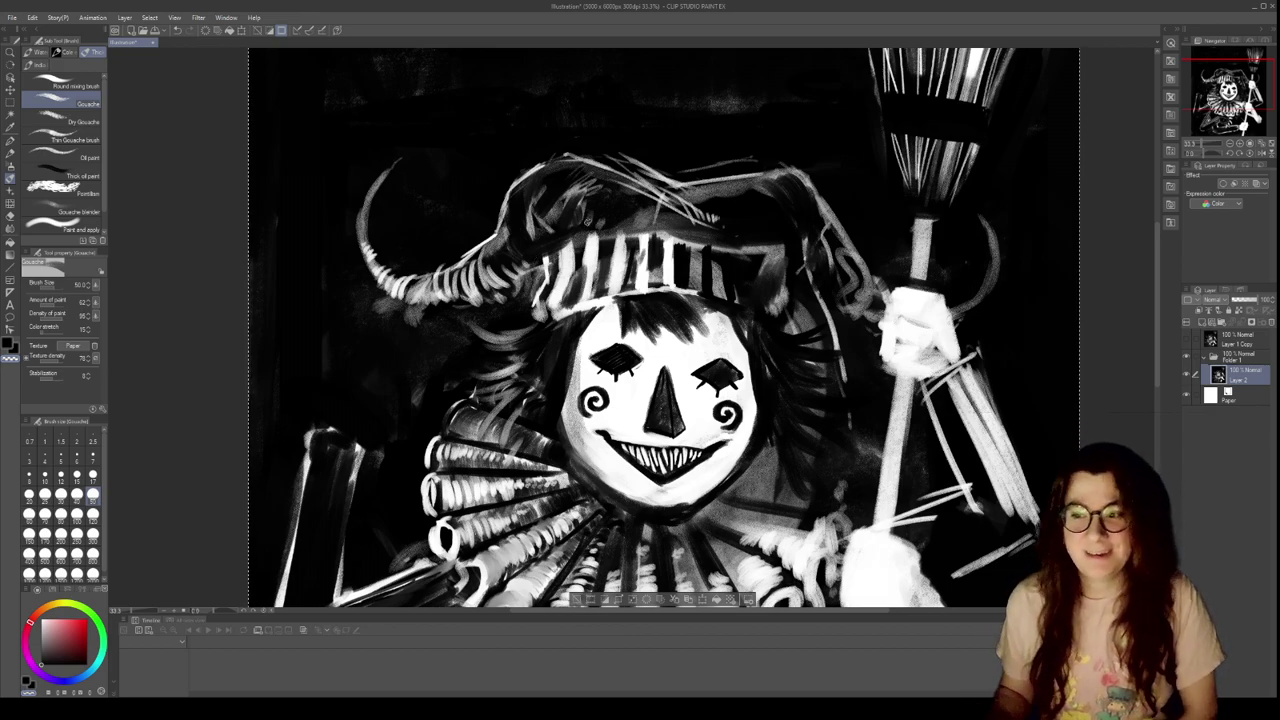
{"action": "scroll", "coordinate": [734, 230], "scroll_direction": "down", "scroll_amount": 5}
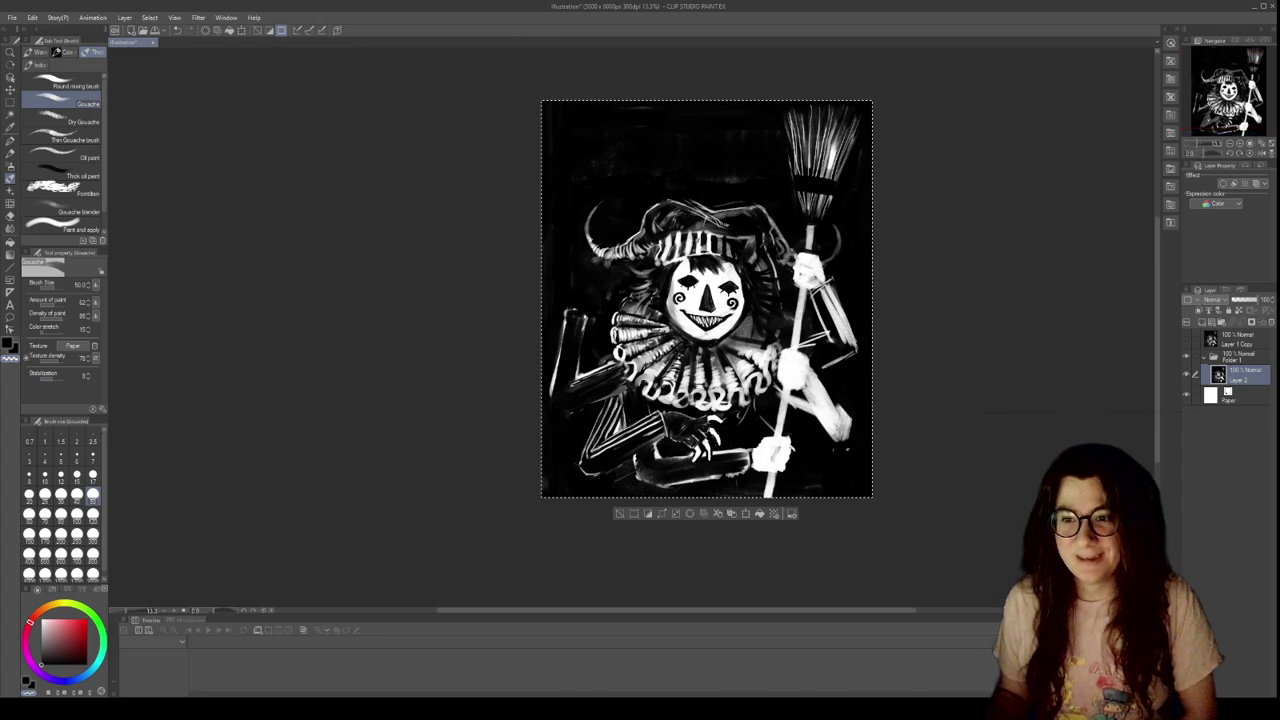
{"action": "key", "text": "ctrl+plus"}
{"action": "scroll", "coordinate": [697, 325], "scroll_direction": "down", "scroll_amount": 2}
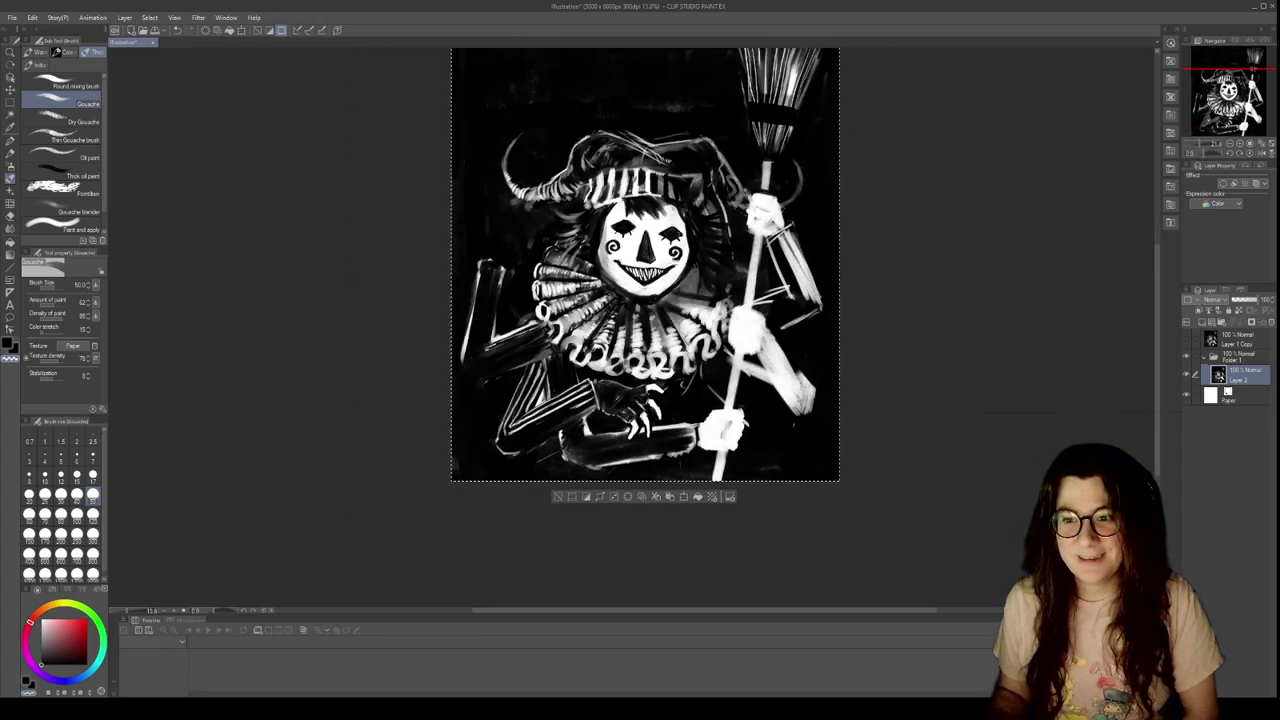
{"action": "scroll", "coordinate": [819, 216], "scroll_direction": "up", "scroll_amount": 3}
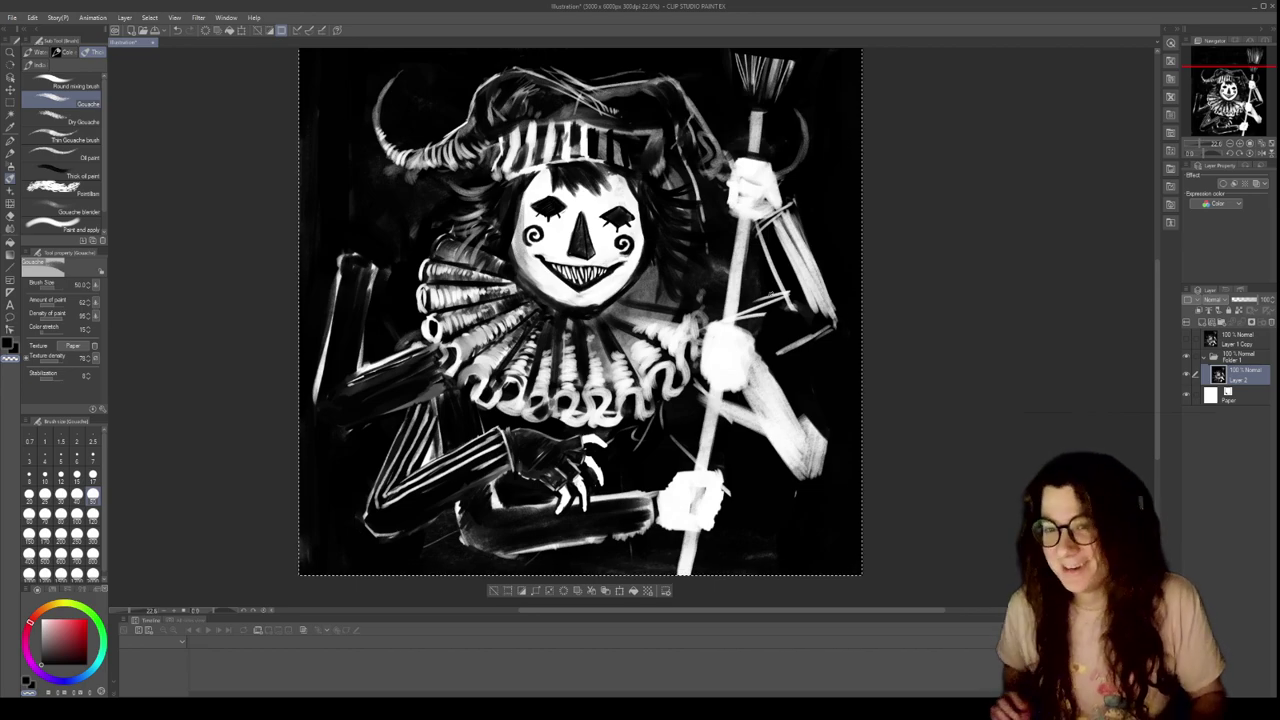
Refine the dark folds and light ridges of the ruffled collar's central pleats
{"action": "left_click_drag", "start_coordinate": [865, 279], "coordinate": [1025, 280]}
{"action": "scroll", "coordinate": [447, 501], "scroll_direction": "up", "scroll_amount": 2}
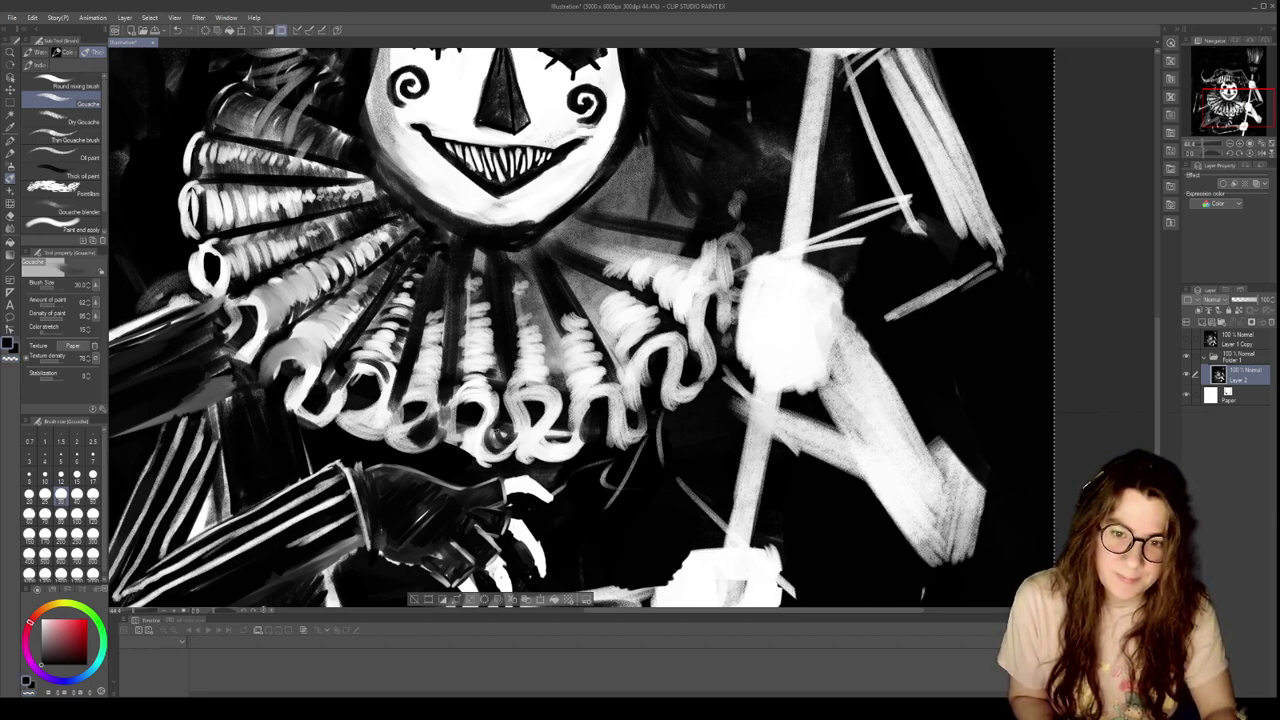
{"action": "mouse_move", "coordinate": [498, 425]}
{"action": "left_mouse_down"}
{"action": "mouse_move", "coordinate": [518, 381]}
{"action": "mouse_move", "coordinate": [547, 385]}
{"action": "mouse_move", "coordinate": [530, 370]}
{"action": "mouse_move", "coordinate": [545, 362]}
{"action": "mouse_move", "coordinate": [528, 360]}
{"action": "mouse_move", "coordinate": [540, 350]}
{"action": "mouse_move", "coordinate": [520, 330]}
{"action": "mouse_move", "coordinate": [533, 316]}
{"action": "mouse_move", "coordinate": [514, 287]}
{"action": "left_mouse_up"}
{"action": "mouse_move", "coordinate": [466, 392]}
{"action": "left_mouse_down"}
{"action": "mouse_move", "coordinate": [448, 354]}
{"action": "mouse_move", "coordinate": [480, 250]}
{"action": "mouse_move", "coordinate": [465, 254]}
{"action": "mouse_move", "coordinate": [420, 208]}
{"action": "mouse_move", "coordinate": [482, 238]}
{"action": "left_mouse_up"}
{"action": "mouse_move", "coordinate": [434, 190]}
{"action": "left_mouse_down"}
{"action": "mouse_move", "coordinate": [410, 180]}
{"action": "mouse_move", "coordinate": [455, 214]}
{"action": "mouse_move", "coordinate": [505, 226]}
{"action": "mouse_move", "coordinate": [535, 215]}
{"action": "left_mouse_up"}
{"action": "key", "text": "c"}
Refine the dark edge along the left side of the face and undo the last fringe stroke
{"action": "mouse_move", "coordinate": [368, 118]}
{"action": "left_mouse_down"}
{"action": "mouse_move", "coordinate": [367, 90]}
{"action": "mouse_move", "coordinate": [386, 172]}
{"action": "mouse_move", "coordinate": [376, 152]}
{"action": "mouse_move", "coordinate": [442, 224]}
{"action": "left_mouse_up"}
{"action": "key", "text": "c"}
{"action": "mouse_move", "coordinate": [398, 168]}
{"action": "left_mouse_down"}
{"action": "mouse_move", "coordinate": [420, 188]}
{"action": "mouse_move", "coordinate": [424, 343]}
{"action": "left_mouse_up"}
{"action": "key", "text": "c"}
{"action": "mouse_move", "coordinate": [497, 144]}
{"action": "left_mouse_down"}
{"action": "mouse_move", "coordinate": [518, 184]}
{"action": "mouse_move", "coordinate": [516, 172]}
{"action": "left_mouse_up"}
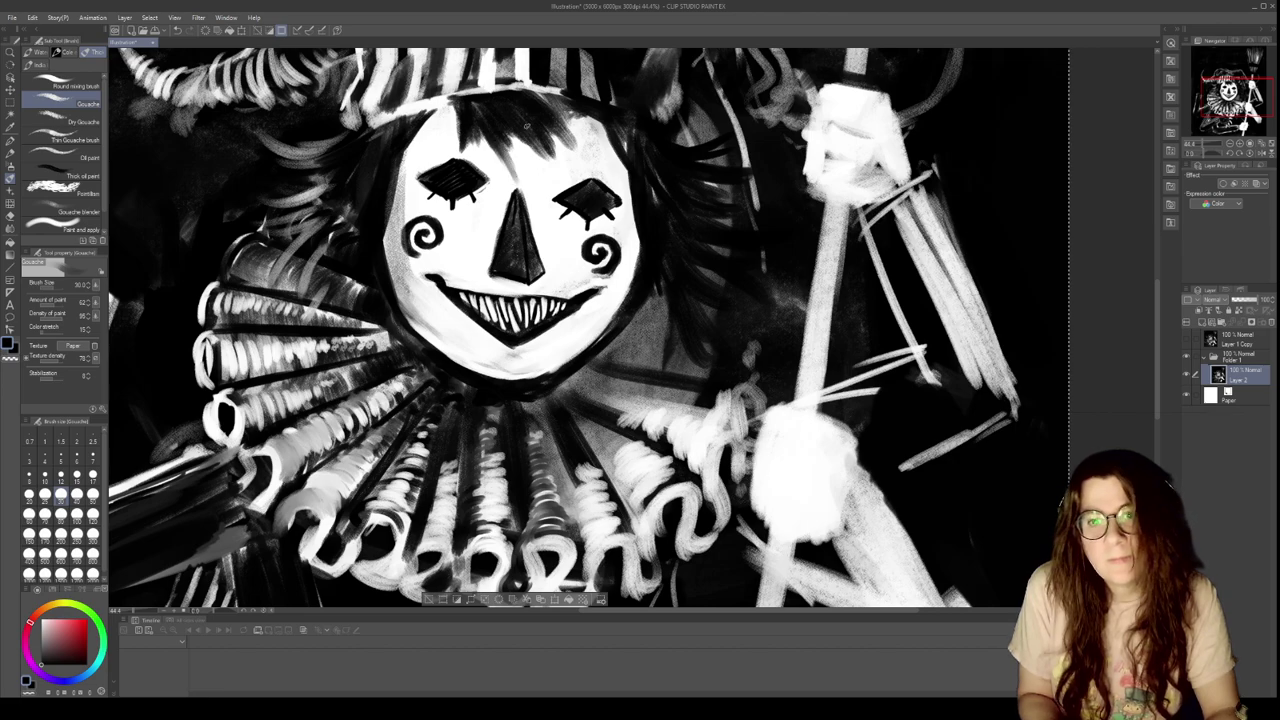
{"action": "key", "text": "ctrl+z"}
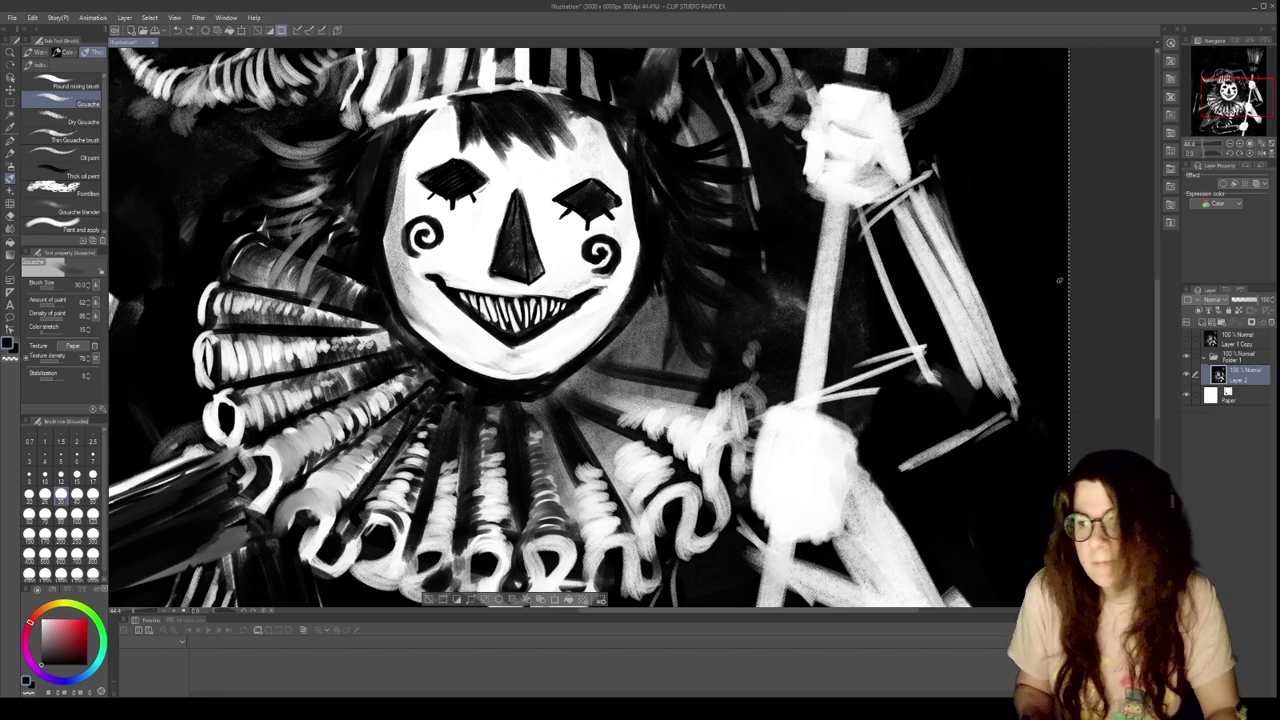
Add a new layer above Layer 2 and paint black strands in the fringe and the hair flaring out on the right
{"action": "left_click", "coordinate": [1205, 323]}
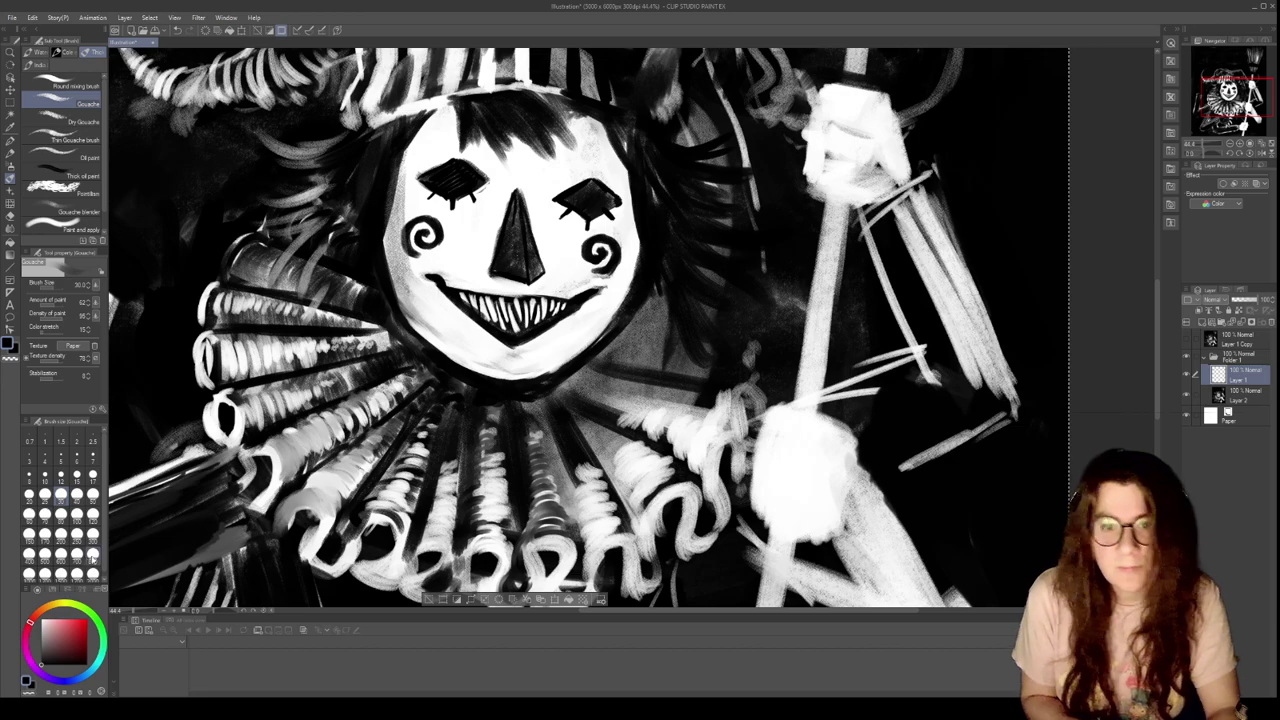
{"action": "mouse_move", "coordinate": [496, 140]}
{"action": "left_mouse_down"}
{"action": "mouse_move", "coordinate": [515, 175]}
{"action": "mouse_move", "coordinate": [522, 128]}
{"action": "mouse_move", "coordinate": [566, 130]}
{"action": "mouse_move", "coordinate": [592, 106]}
{"action": "mouse_move", "coordinate": [584, 92]}
{"action": "mouse_move", "coordinate": [524, 90]}
{"action": "mouse_move", "coordinate": [568, 92]}
{"action": "left_mouse_up"}
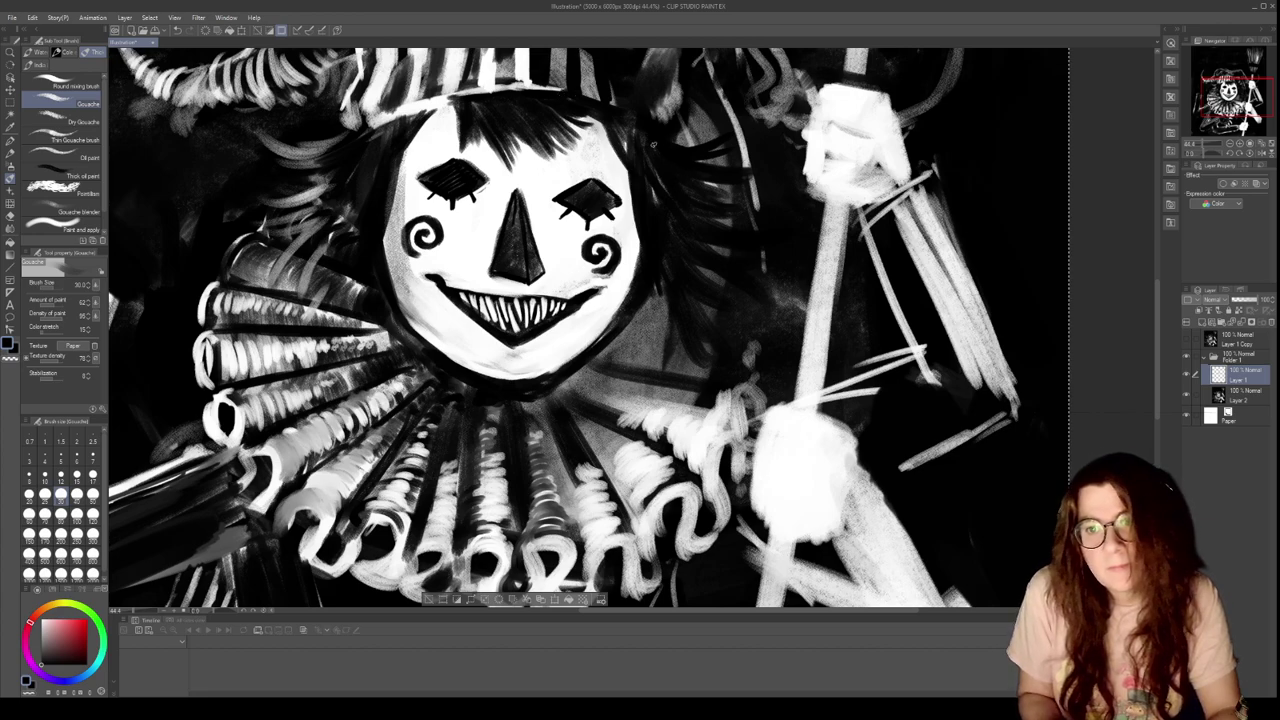
{"action": "left_click_drag", "start_coordinate": [726, 142], "coordinate": [744, 134]}
{"action": "mouse_move", "coordinate": [696, 162]}
{"action": "left_mouse_down"}
{"action": "mouse_move", "coordinate": [750, 158]}
{"action": "mouse_move", "coordinate": [752, 208]}
{"action": "mouse_move", "coordinate": [686, 204]}
{"action": "mouse_move", "coordinate": [692, 222]}
{"action": "left_mouse_up"}
Paint long black hair strands hanging along the right side of the face past the jaw
{"action": "left_click_drag", "start_coordinate": [662, 284], "coordinate": [656, 356]}
{"action": "left_click_drag", "start_coordinate": [652, 298], "coordinate": [646, 362]}
{"action": "mouse_move", "coordinate": [664, 276]}
{"action": "left_mouse_down"}
{"action": "mouse_move", "coordinate": [658, 370]}
{"action": "mouse_move", "coordinate": [628, 366]}
{"action": "left_mouse_up"}
{"action": "mouse_move", "coordinate": [638, 306]}
{"action": "left_mouse_down"}
{"action": "mouse_move", "coordinate": [606, 386]}
{"action": "mouse_move", "coordinate": [620, 390]}
{"action": "left_mouse_up"}
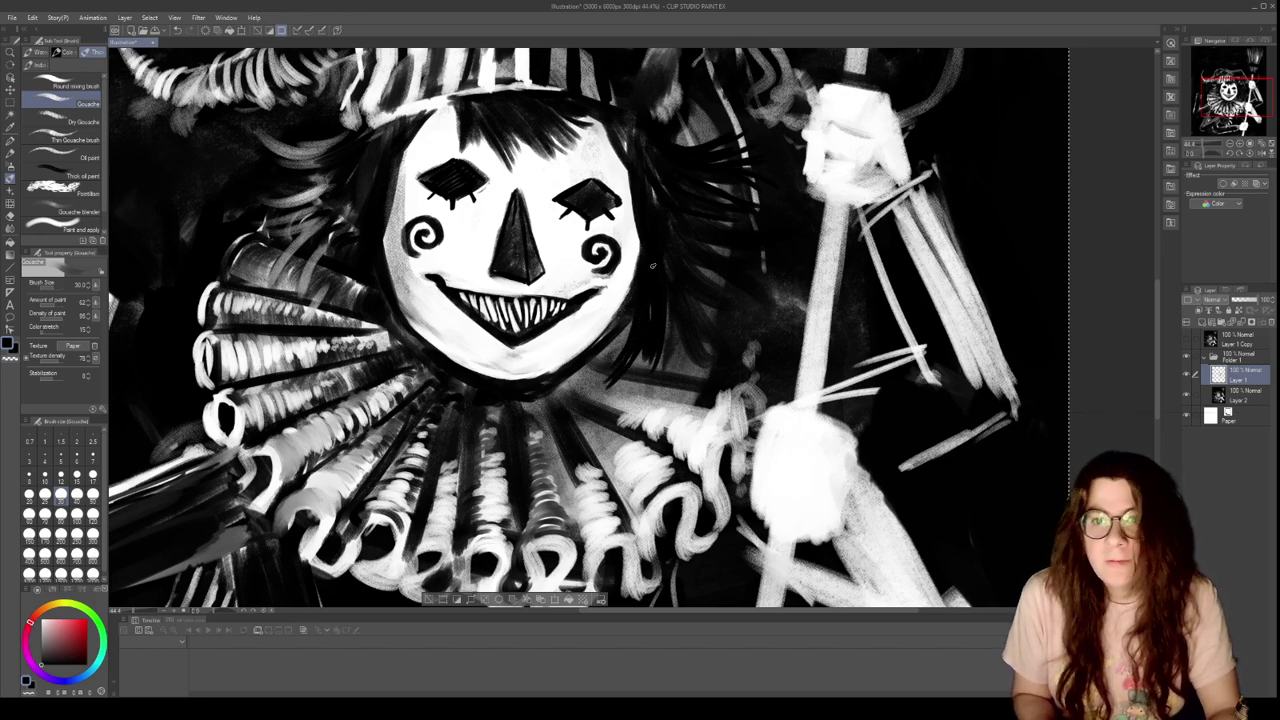
{"action": "left_click_drag", "start_coordinate": [636, 206], "coordinate": [638, 270]}
{"action": "left_click_drag", "start_coordinate": [626, 172], "coordinate": [632, 274]}
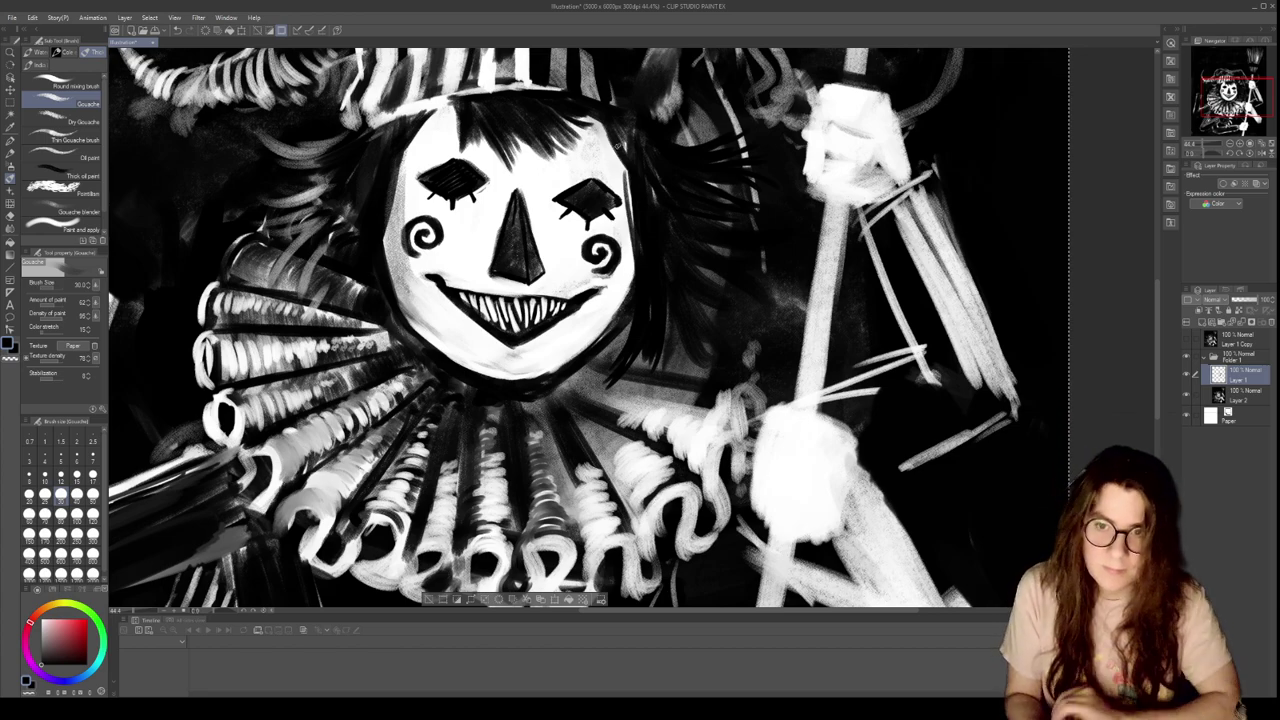
{"action": "mouse_move", "coordinate": [612, 126]}
{"action": "left_mouse_down"}
{"action": "mouse_move", "coordinate": [630, 222]}
{"action": "mouse_move", "coordinate": [626, 160]}
{"action": "mouse_move", "coordinate": [652, 176]}
{"action": "left_mouse_up"}
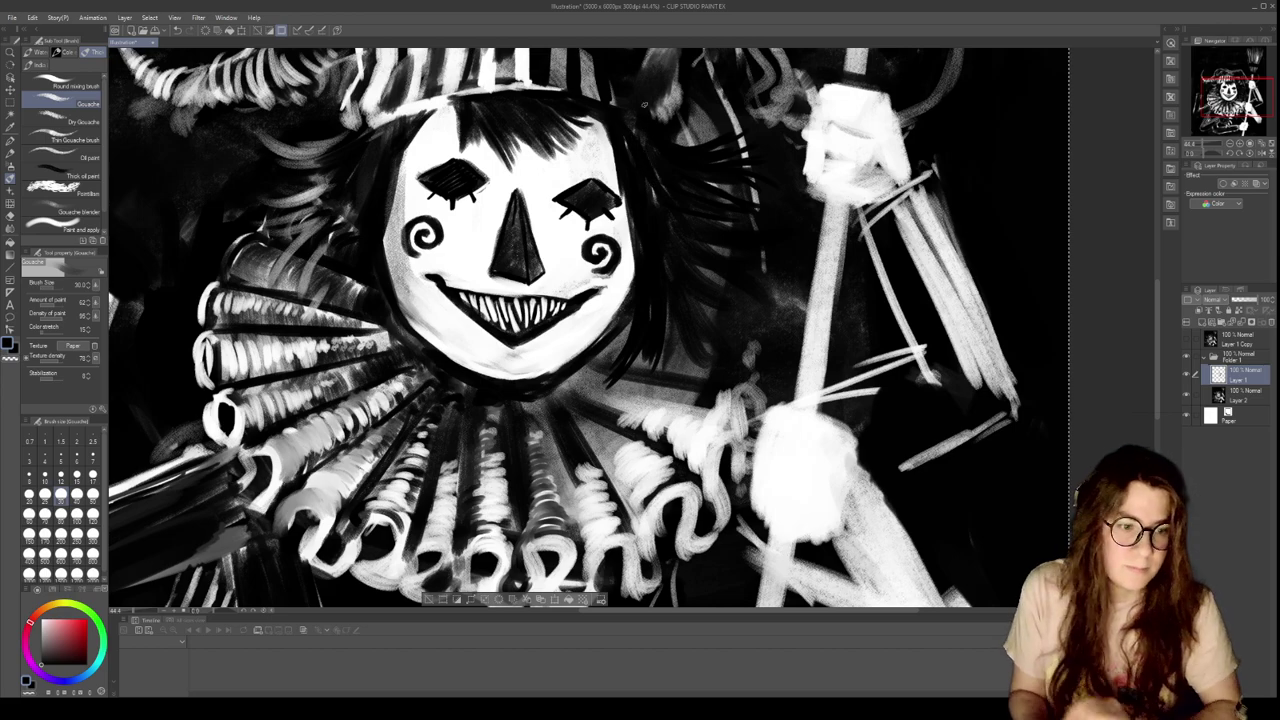
Paint white highlights on the right end of the hat band and its hanging flap, and touch up the left hair wisp in black
{"action": "left_click_drag", "start_coordinate": [718, 121], "coordinate": [729, 263]}
{"action": "key", "text": "c"}
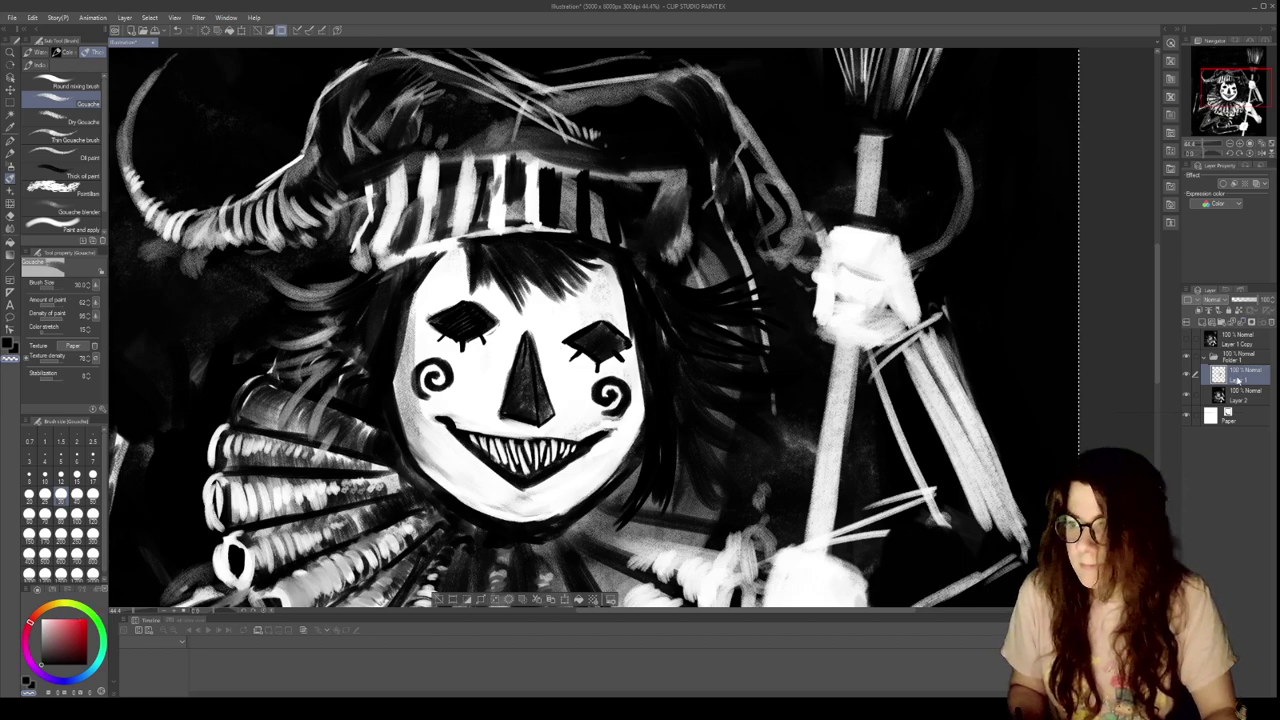
{"action": "left_click", "coordinate": [42, 620]}
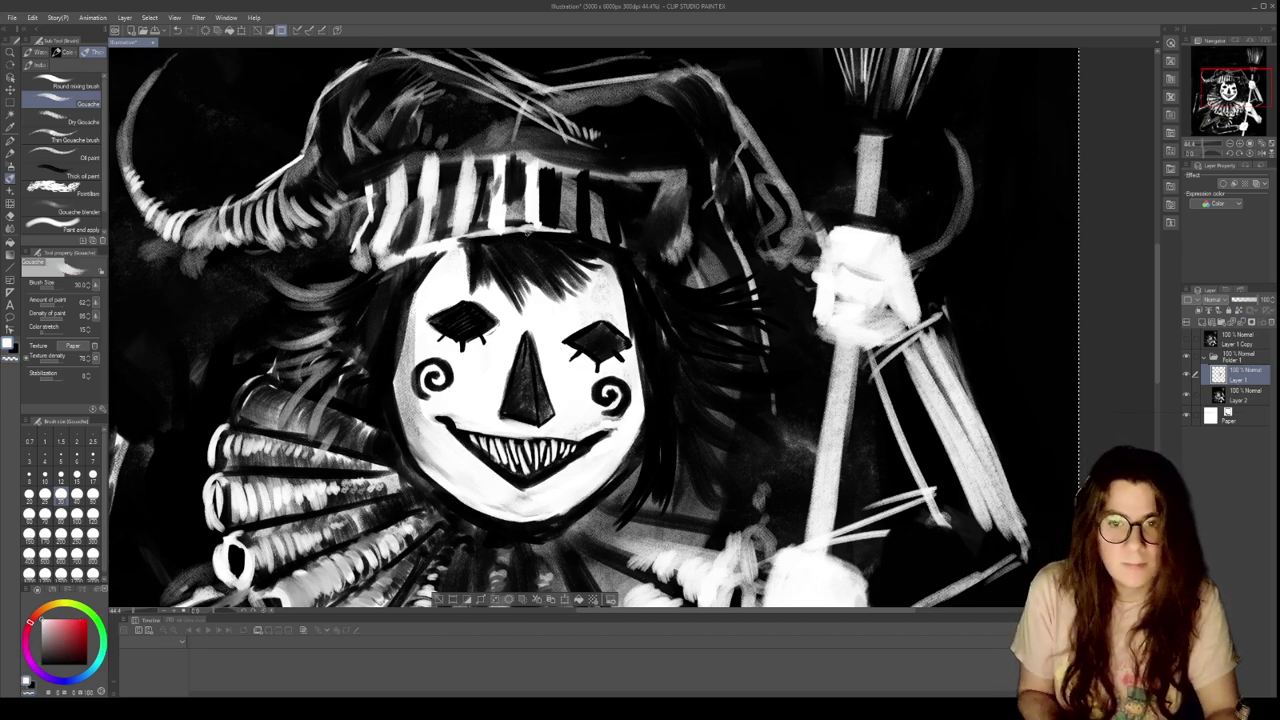
{"action": "mouse_move", "coordinate": [589, 232]}
{"action": "left_mouse_down"}
{"action": "mouse_move", "coordinate": [606, 226]}
{"action": "mouse_move", "coordinate": [603, 182]}
{"action": "mouse_move", "coordinate": [603, 202]}
{"action": "mouse_move", "coordinate": [626, 206]}
{"action": "mouse_move", "coordinate": [631, 188]}
{"action": "mouse_move", "coordinate": [629, 248]}
{"action": "left_mouse_up"}
{"action": "left_click_drag", "start_coordinate": [675, 178], "coordinate": [650, 262]}
{"action": "mouse_move", "coordinate": [684, 174]}
{"action": "left_mouse_down"}
{"action": "mouse_move", "coordinate": [706, 206]}
{"action": "mouse_move", "coordinate": [675, 285]}
{"action": "left_mouse_up"}
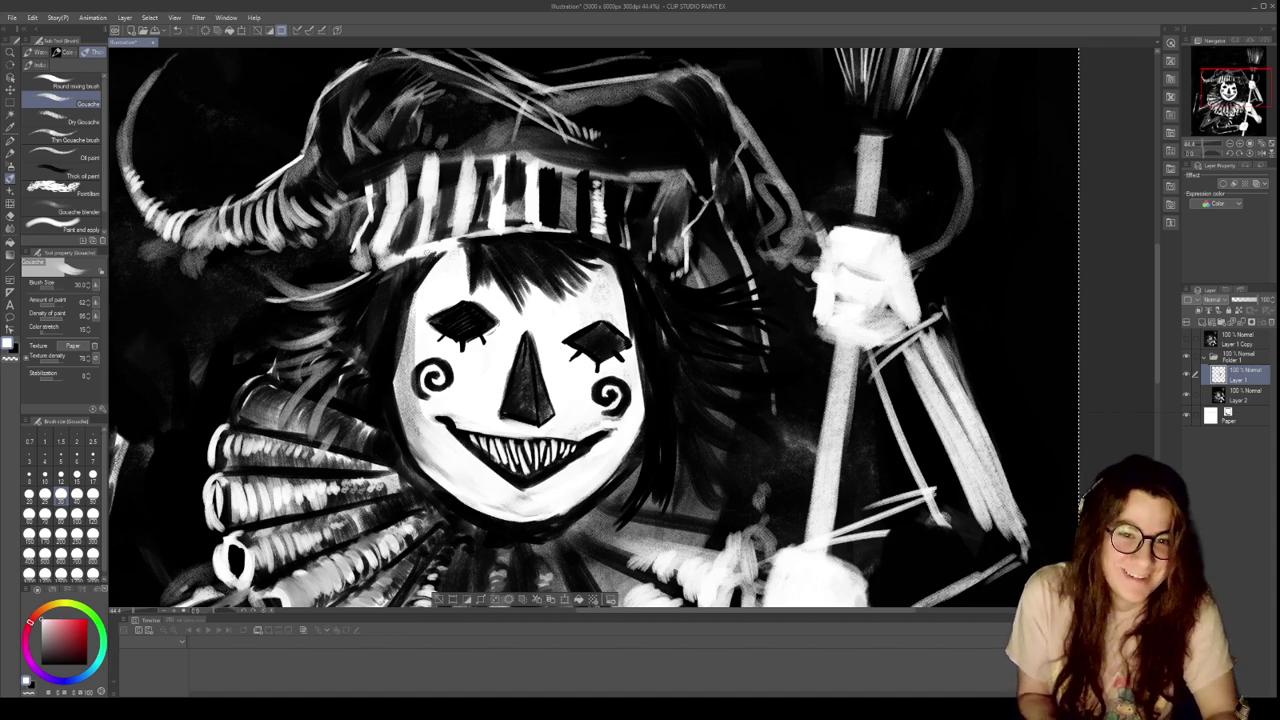
{"action": "key", "text": "x"}
{"action": "mouse_move", "coordinate": [330, 278]}
{"action": "left_mouse_down"}
{"action": "mouse_move", "coordinate": [288, 286]}
{"action": "mouse_move", "coordinate": [258, 274]}
{"action": "mouse_move", "coordinate": [276, 290]}
{"action": "left_mouse_up"}
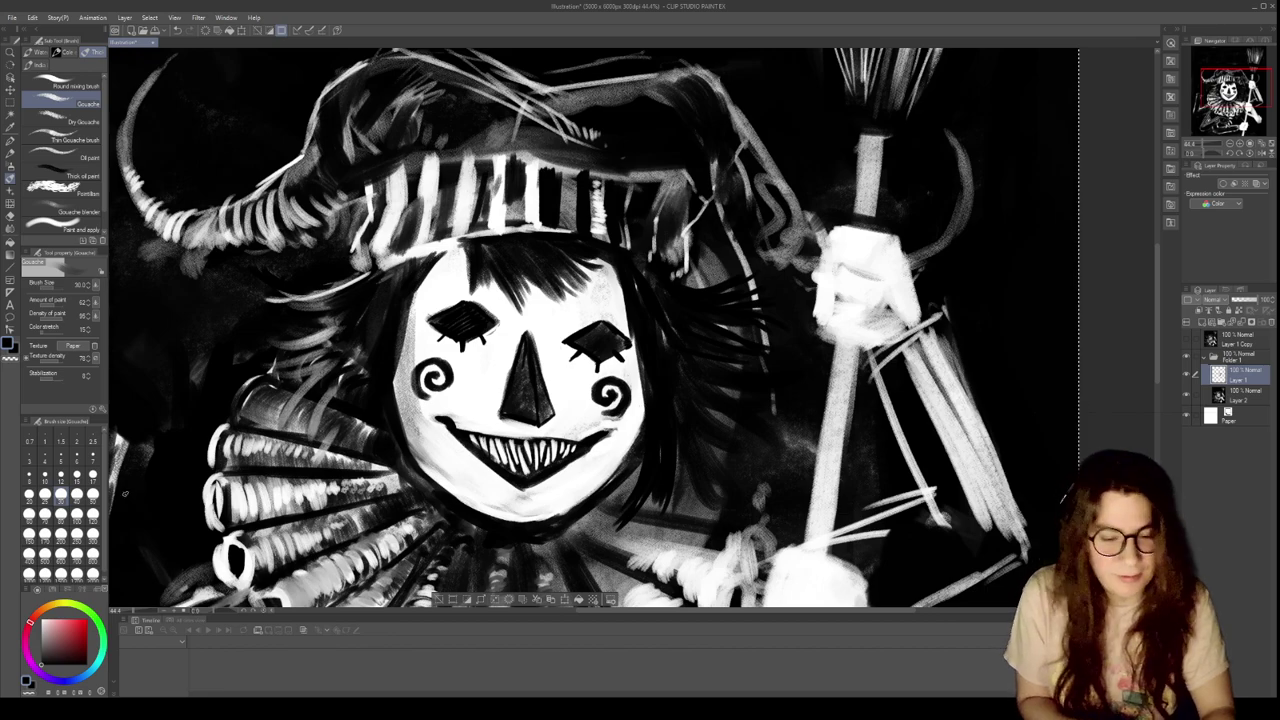
Add a light ridge line down the nose and thin it with black at brush size 17
{"action": "key", "text": "x"}
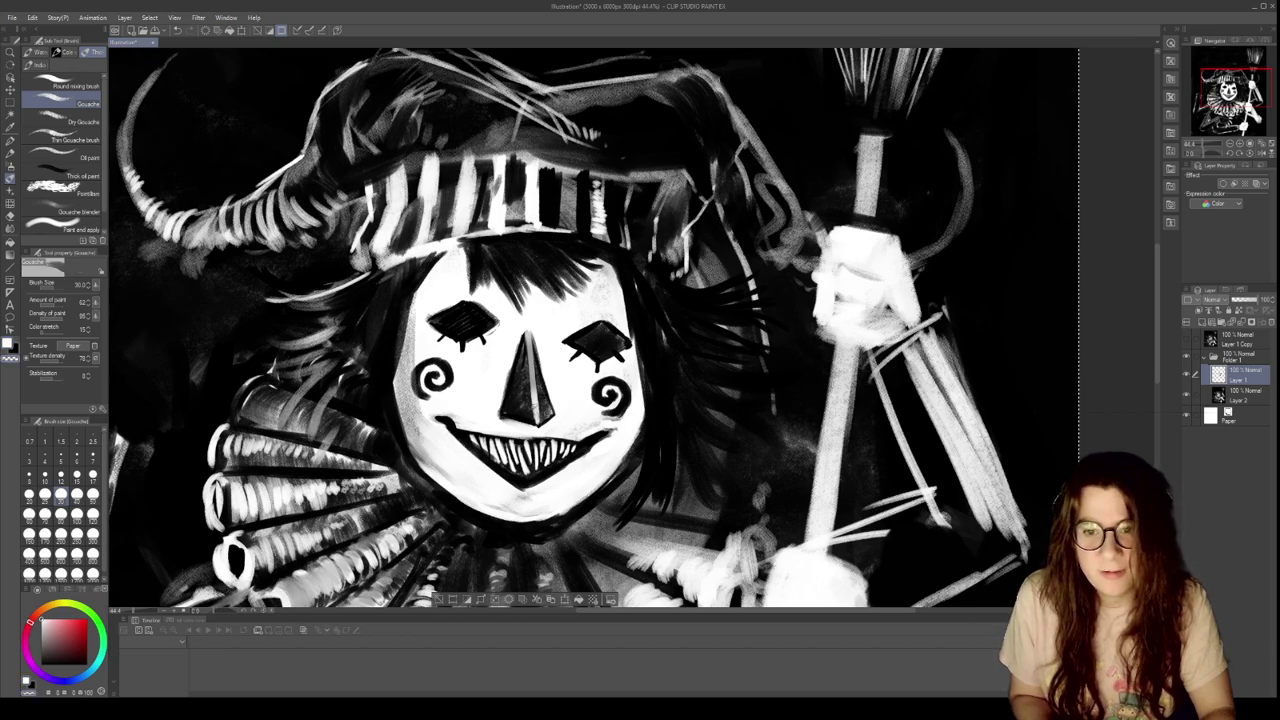
{"action": "left_click", "coordinate": [42, 663]}
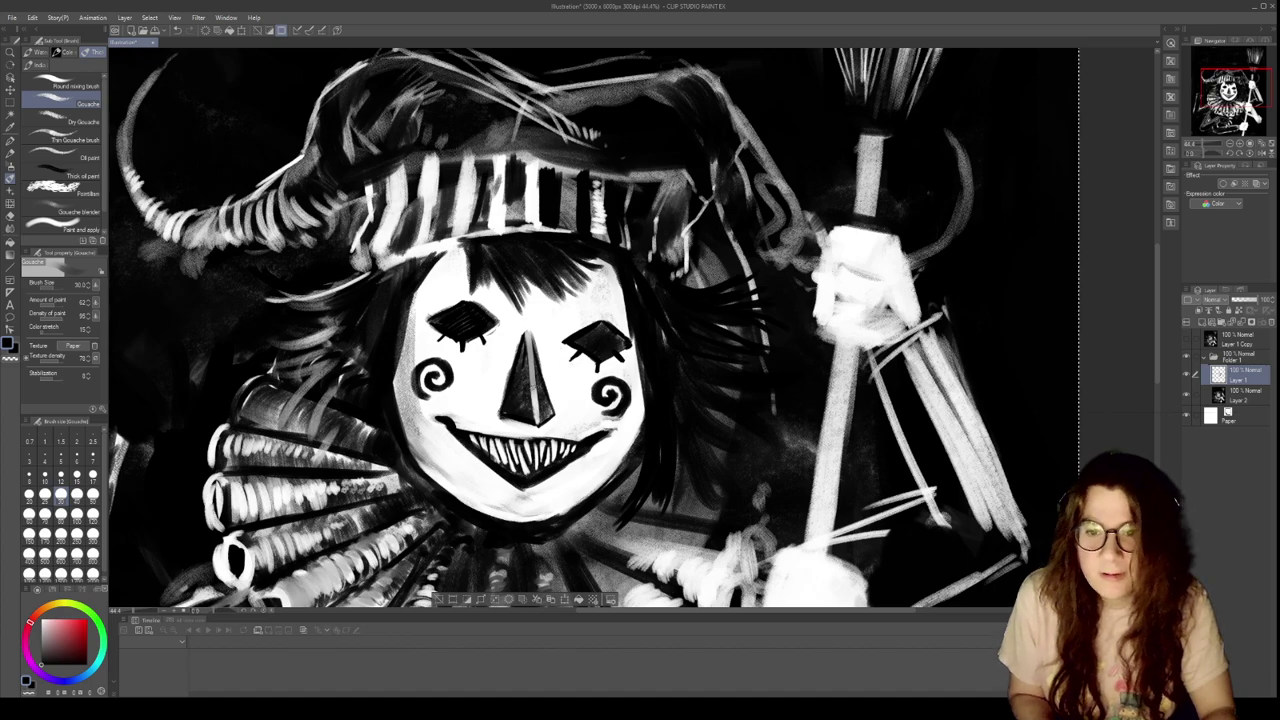
{"action": "left_click_drag", "start_coordinate": [526, 343], "coordinate": [528, 399]}
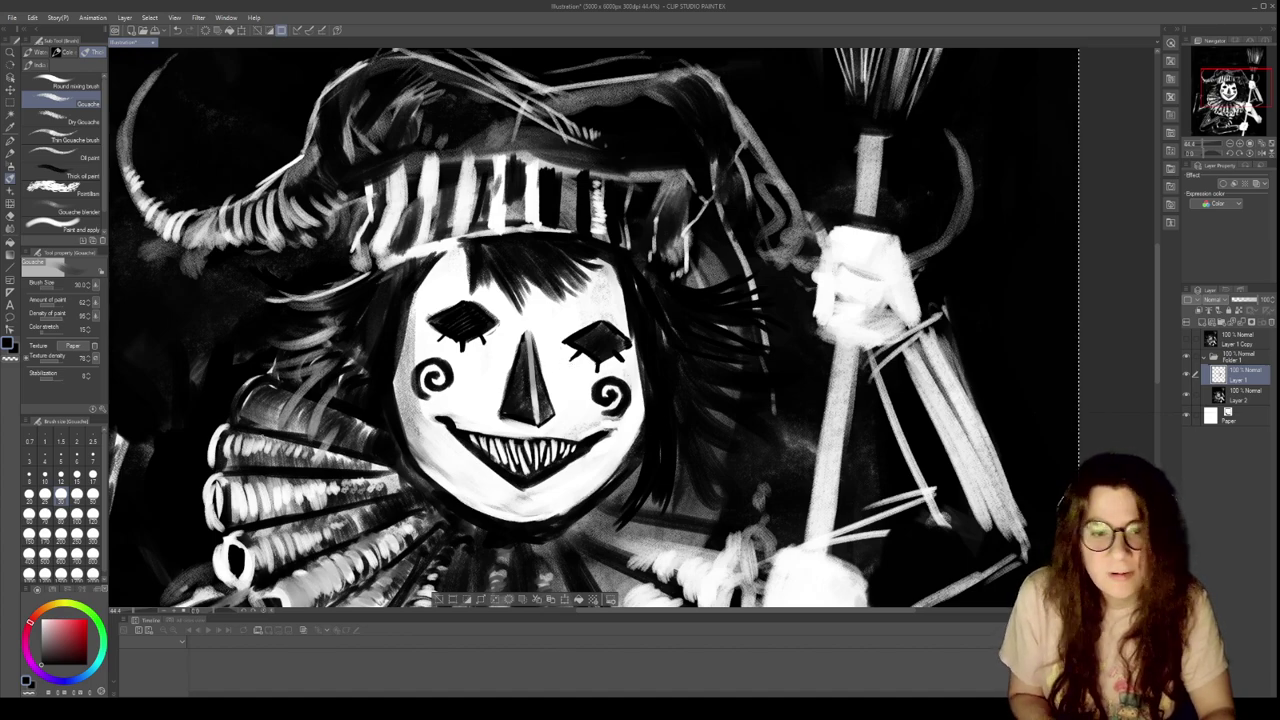
{"action": "left_click", "coordinate": [93, 475]}
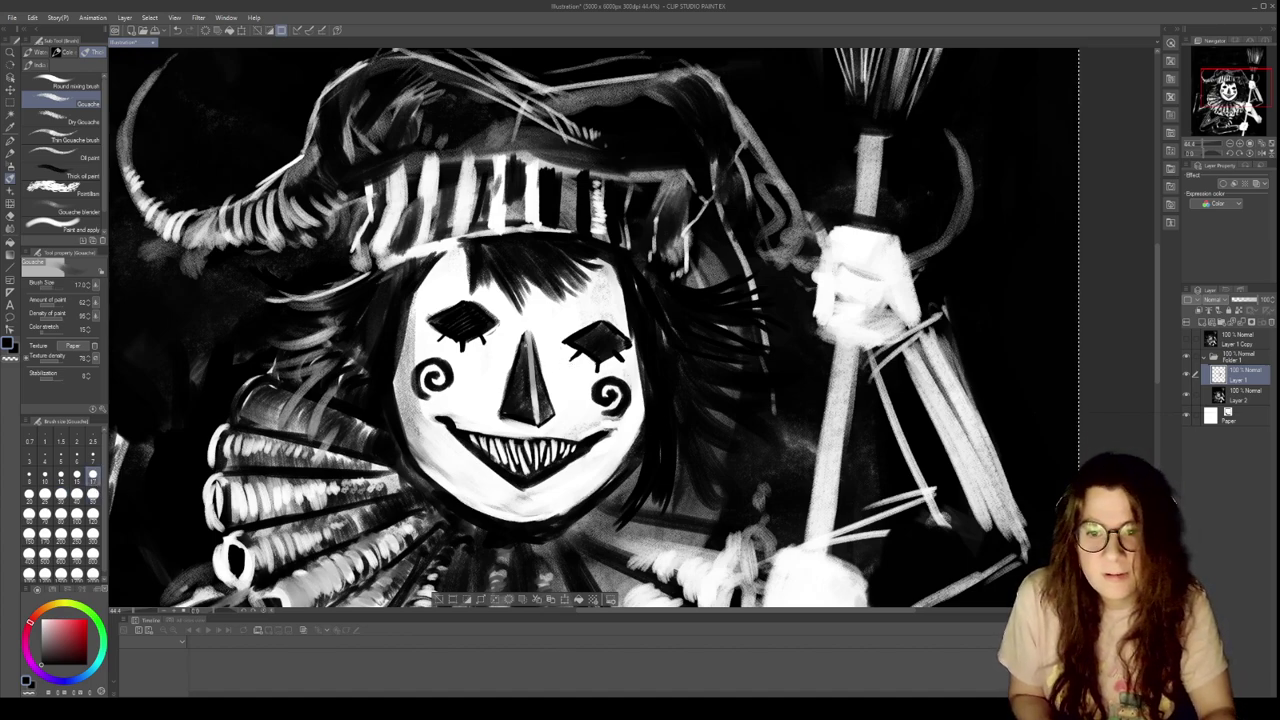
{"action": "left_click_drag", "start_coordinate": [528, 352], "coordinate": [533, 424]}
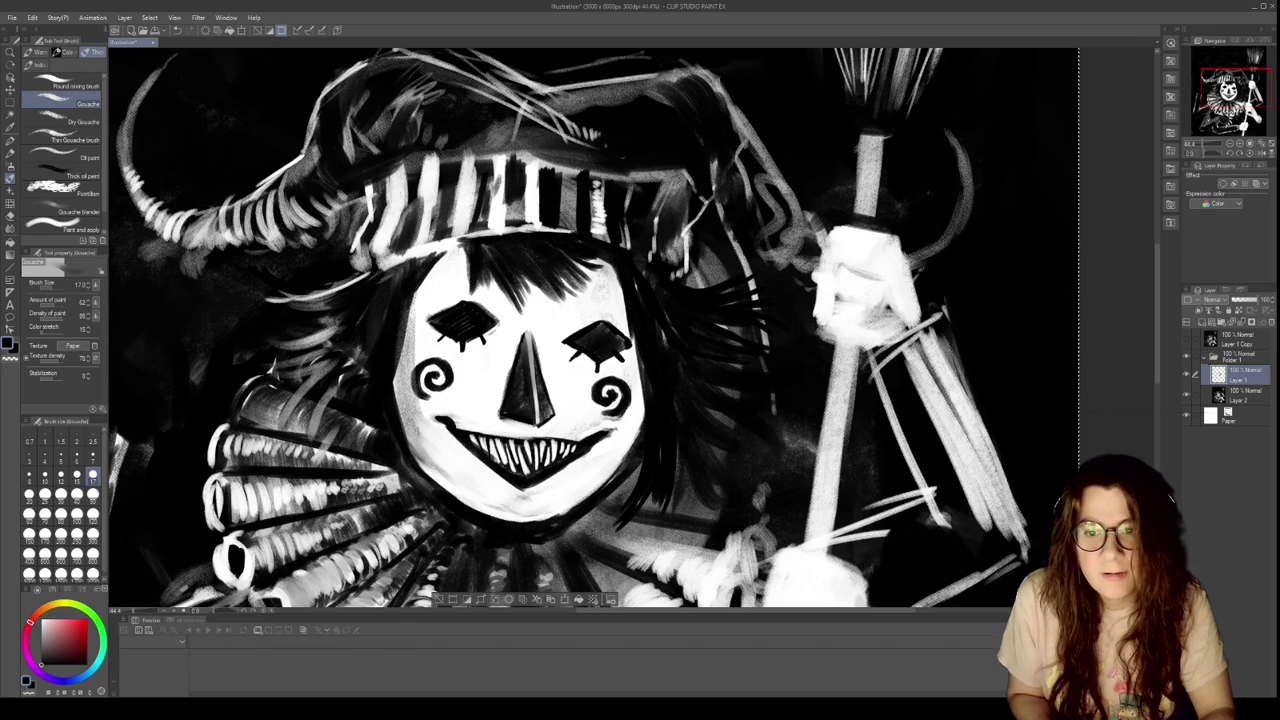
{"action": "left_click_drag", "start_coordinate": [532, 350], "coordinate": [538, 414]}
{"action": "left_click_drag", "start_coordinate": [533, 370], "coordinate": [538, 416]}
{"action": "left_click_drag", "start_coordinate": [530, 348], "coordinate": [539, 416]}
{"action": "left_click_drag", "start_coordinate": [530, 347], "coordinate": [537, 405]}
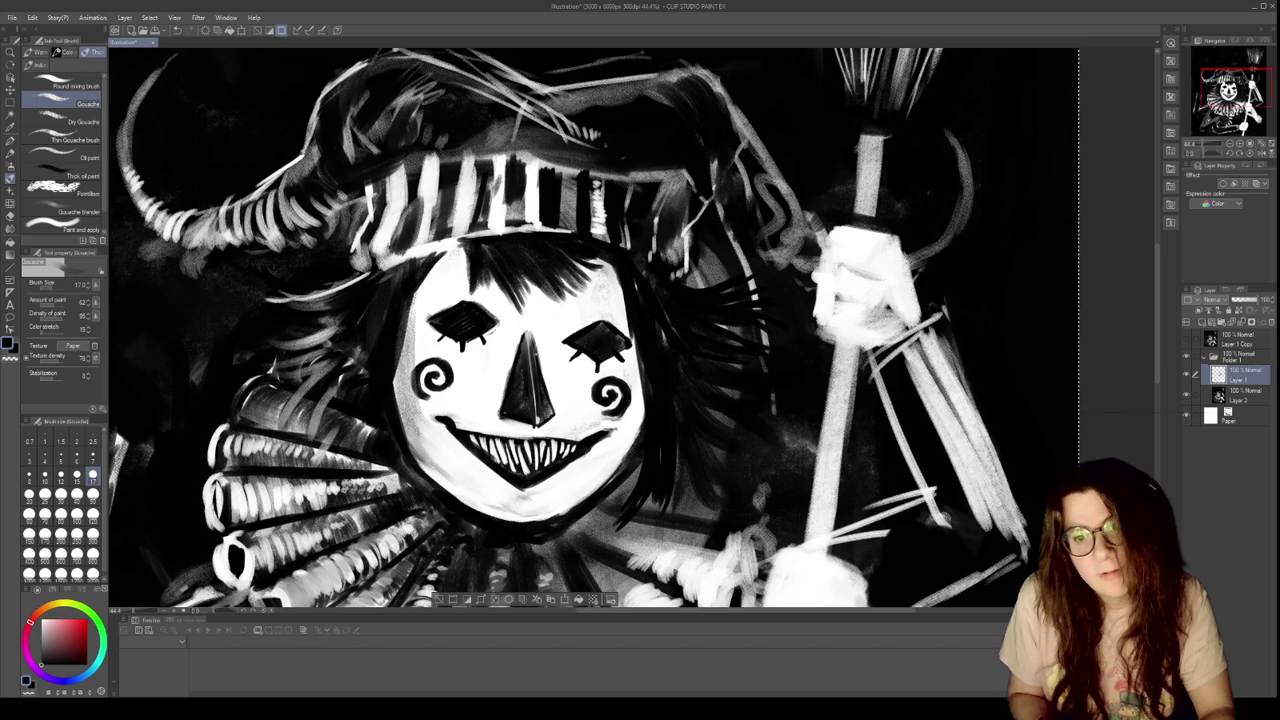
Block in a white palm at the top of the raised left sleeve on Layer 2 at brush size 120
{"action": "left_click_drag", "start_coordinate": [827, 453], "coordinate": [823, 399]}
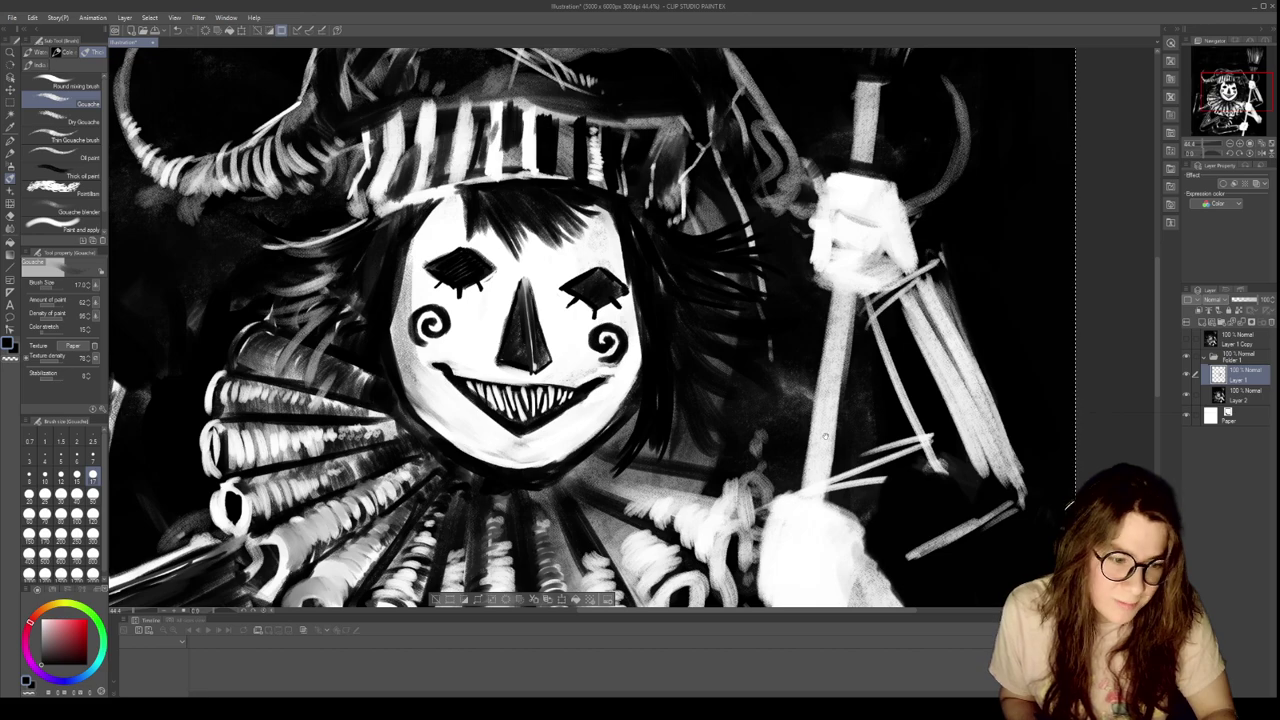
{"action": "left_click_drag", "start_coordinate": [824, 405], "coordinate": [840, 321]}
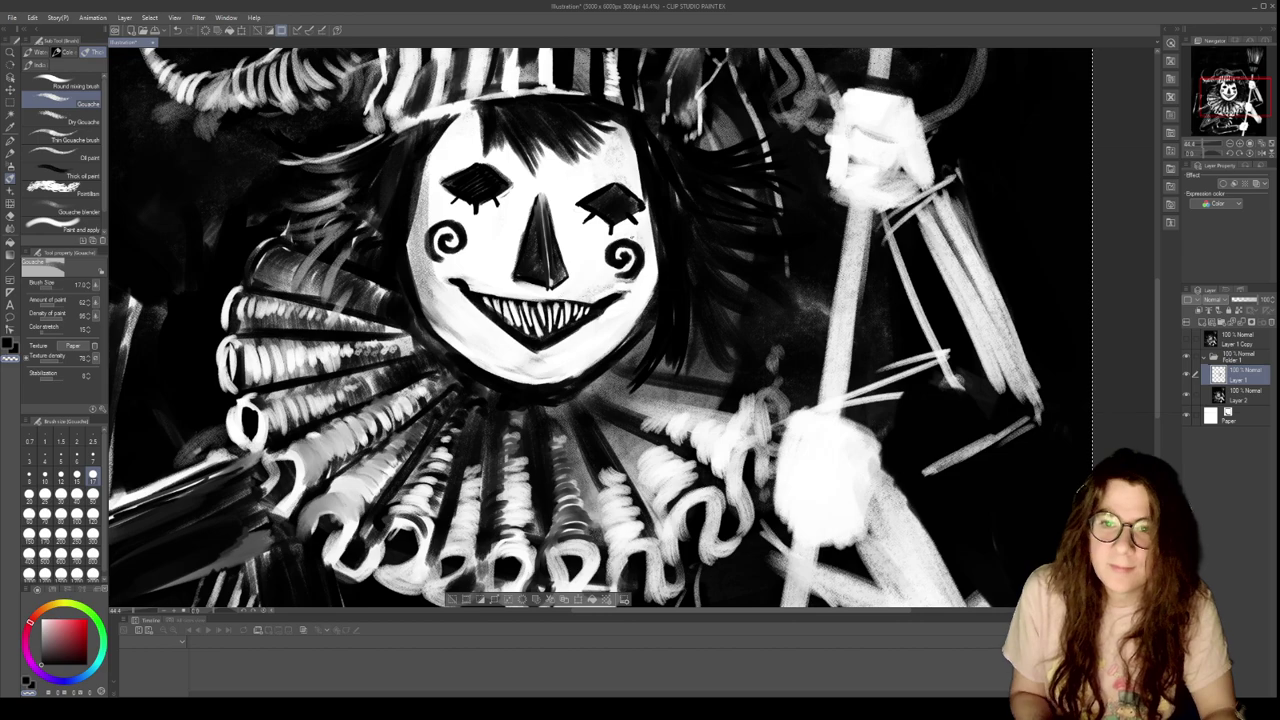
{"action": "left_click", "coordinate": [1252, 394]}
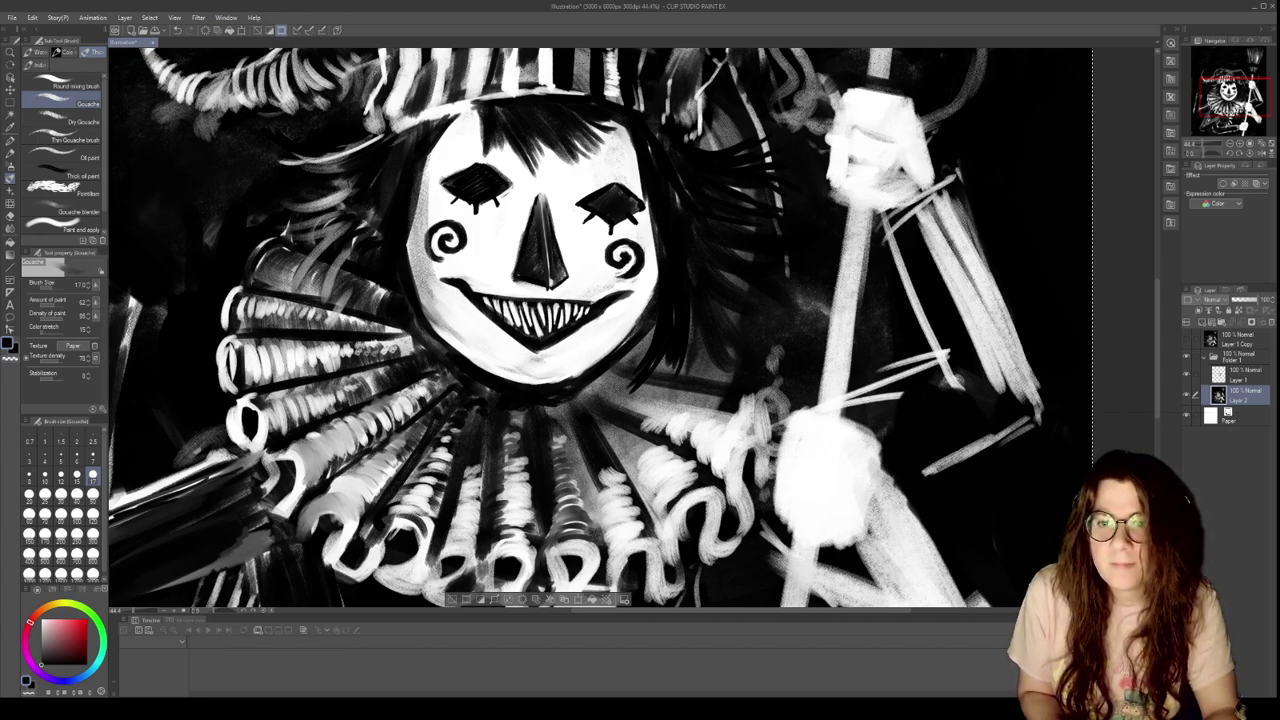
{"action": "key", "text": "ctrl+0"}
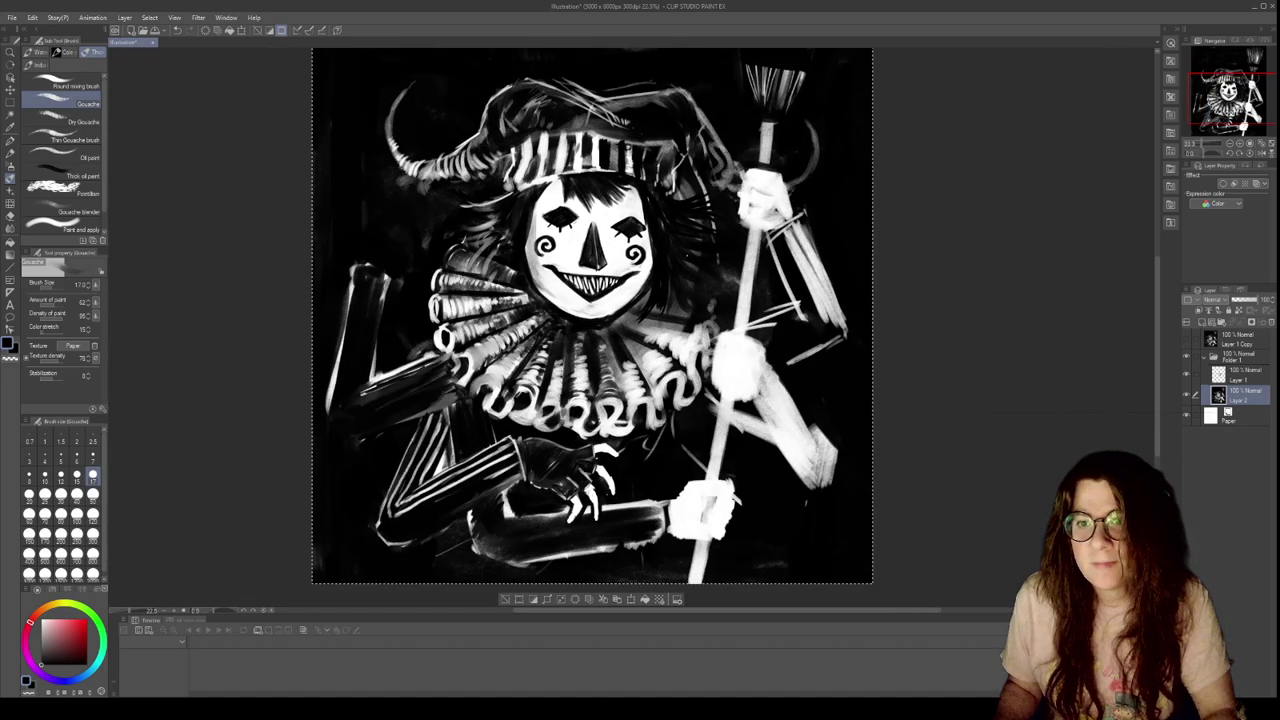
{"action": "scroll", "coordinate": [573, 328], "scroll_direction": "up", "scroll_amount": 2}
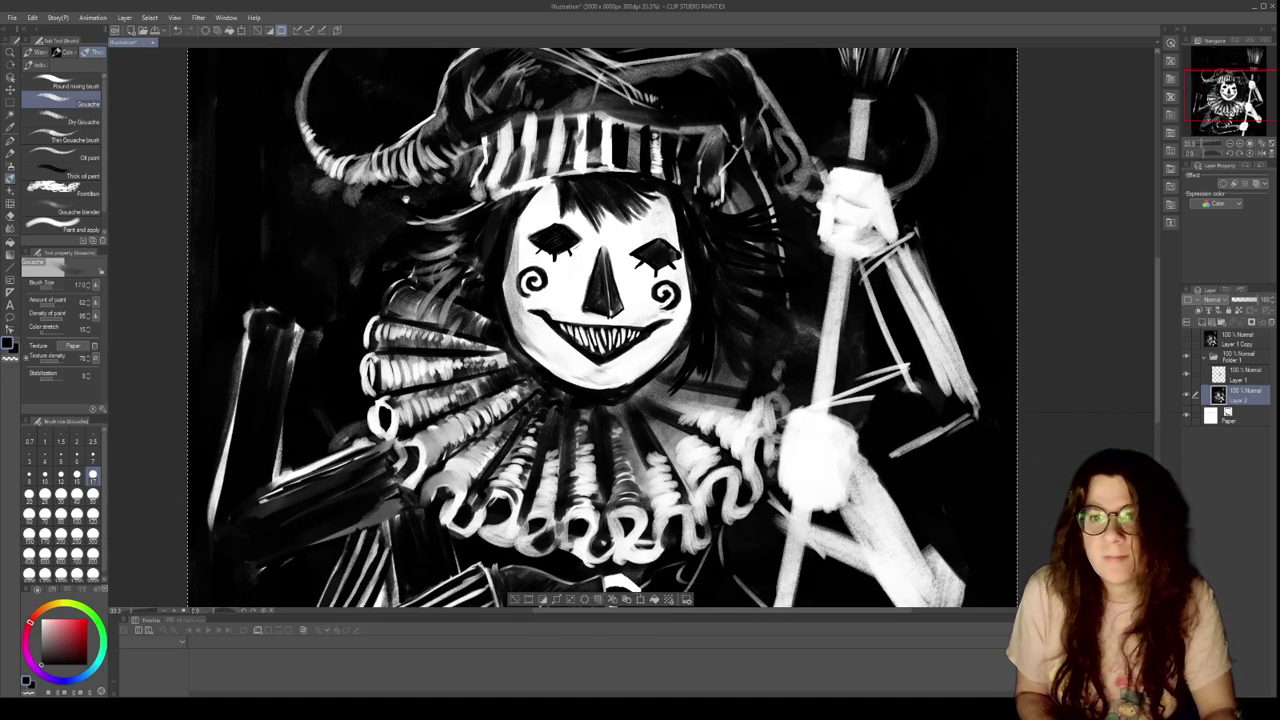
{"action": "left_click_drag", "start_coordinate": [573, 328], "coordinate": [725, 534]}
{"action": "left_click", "coordinate": [93, 513]}
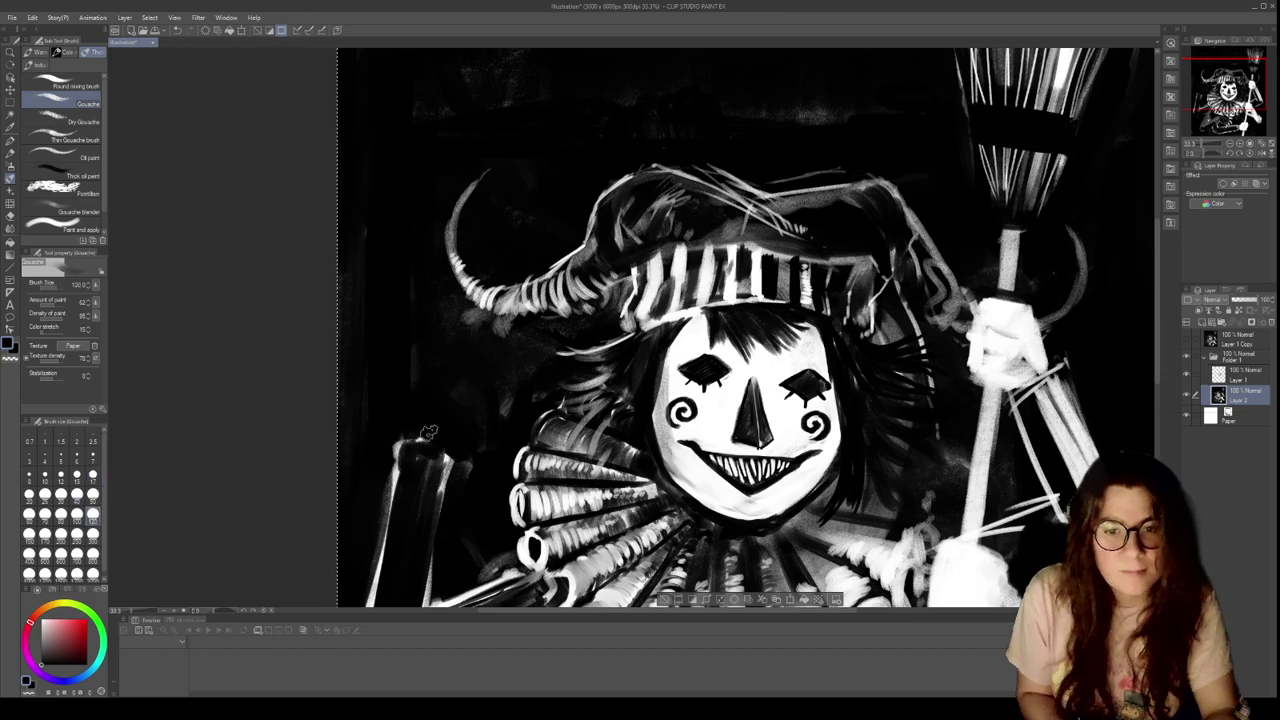
{"action": "mouse_move", "coordinate": [411, 428]}
{"action": "left_mouse_down"}
{"action": "mouse_move", "coordinate": [400, 430]}
{"action": "mouse_move", "coordinate": [422, 422]}
{"action": "mouse_move", "coordinate": [445, 442]}
{"action": "mouse_move", "coordinate": [455, 422]}
{"action": "left_mouse_up"}
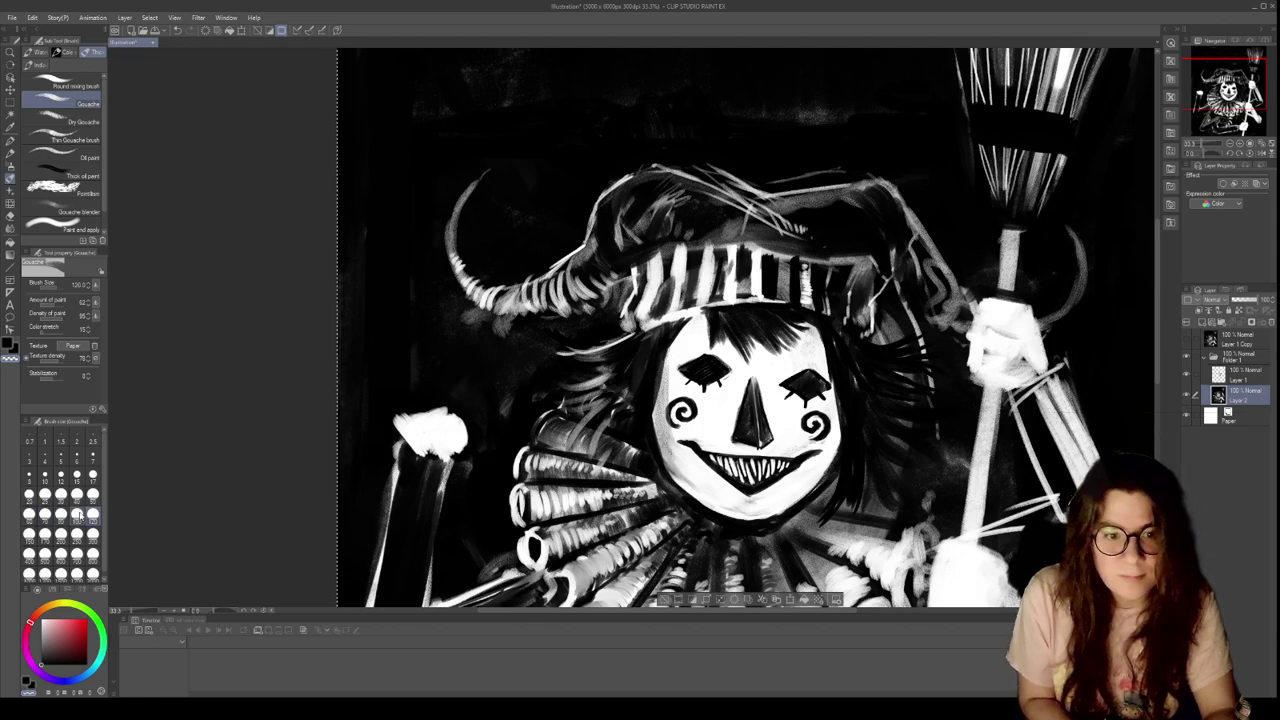
Paint a white thumb and curled, spread fingers onto the raised left hand at brush size 70
{"action": "left_click", "coordinate": [44, 514]}
{"action": "mouse_move", "coordinate": [406, 424]}
{"action": "left_mouse_down"}
{"action": "mouse_move", "coordinate": [471, 439]}
{"action": "mouse_move", "coordinate": [484, 416]}
{"action": "mouse_move", "coordinate": [470, 434]}
{"action": "mouse_move", "coordinate": [476, 404]}
{"action": "left_mouse_up"}
{"action": "mouse_move", "coordinate": [395, 418]}
{"action": "left_mouse_down"}
{"action": "mouse_move", "coordinate": [374, 373]}
{"action": "mouse_move", "coordinate": [388, 344]}
{"action": "mouse_move", "coordinate": [380, 396]}
{"action": "mouse_move", "coordinate": [417, 395]}
{"action": "mouse_move", "coordinate": [410, 324]}
{"action": "left_mouse_up"}
{"action": "mouse_move", "coordinate": [438, 400]}
{"action": "left_mouse_down"}
{"action": "mouse_move", "coordinate": [411, 331]}
{"action": "mouse_move", "coordinate": [435, 372]}
{"action": "mouse_move", "coordinate": [433, 335]}
{"action": "mouse_move", "coordinate": [443, 339]}
{"action": "mouse_move", "coordinate": [461, 385]}
{"action": "mouse_move", "coordinate": [456, 420]}
{"action": "mouse_move", "coordinate": [465, 389]}
{"action": "mouse_move", "coordinate": [457, 401]}
{"action": "mouse_move", "coordinate": [443, 390]}
{"action": "mouse_move", "coordinate": [479, 384]}
{"action": "mouse_move", "coordinate": [468, 405]}
{"action": "mouse_move", "coordinate": [483, 416]}
{"action": "mouse_move", "coordinate": [464, 425]}
{"action": "mouse_move", "coordinate": [481, 425]}
{"action": "mouse_move", "coordinate": [486, 402]}
{"action": "mouse_move", "coordinate": [461, 371]}
{"action": "mouse_move", "coordinate": [454, 389]}
{"action": "mouse_move", "coordinate": [470, 356]}
{"action": "left_mouse_up"}
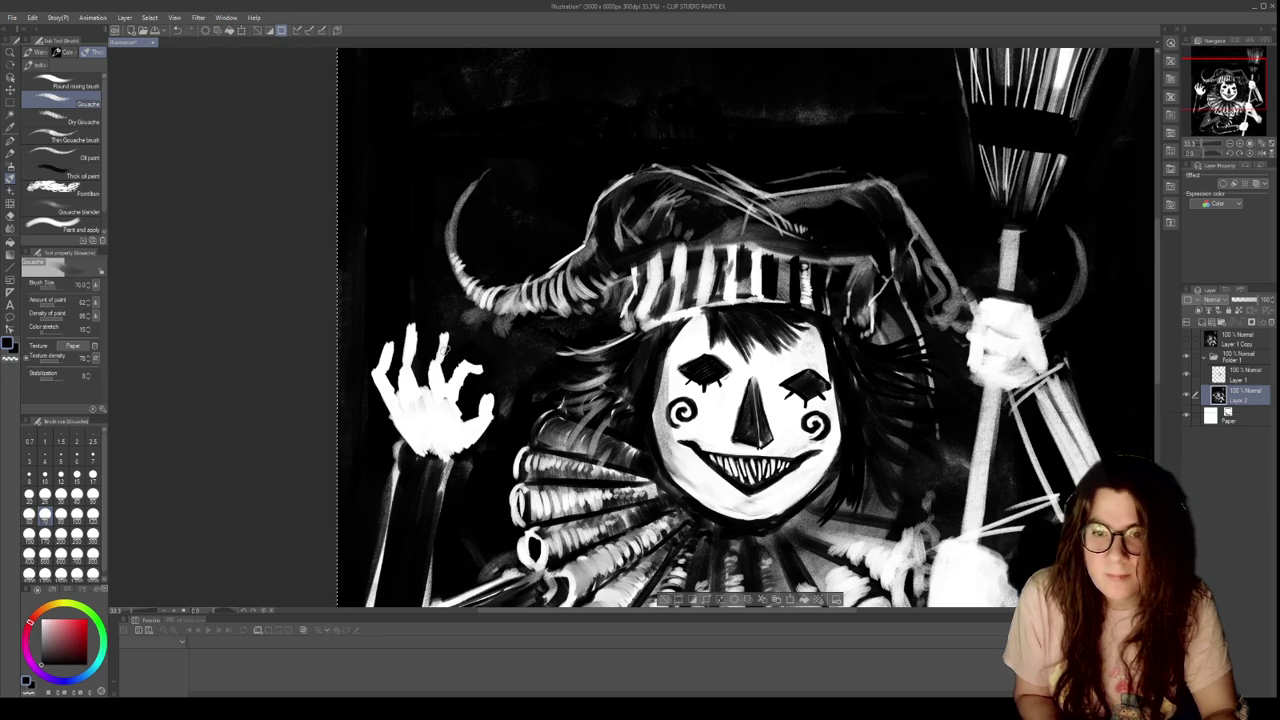
{"action": "key", "text": "c"}
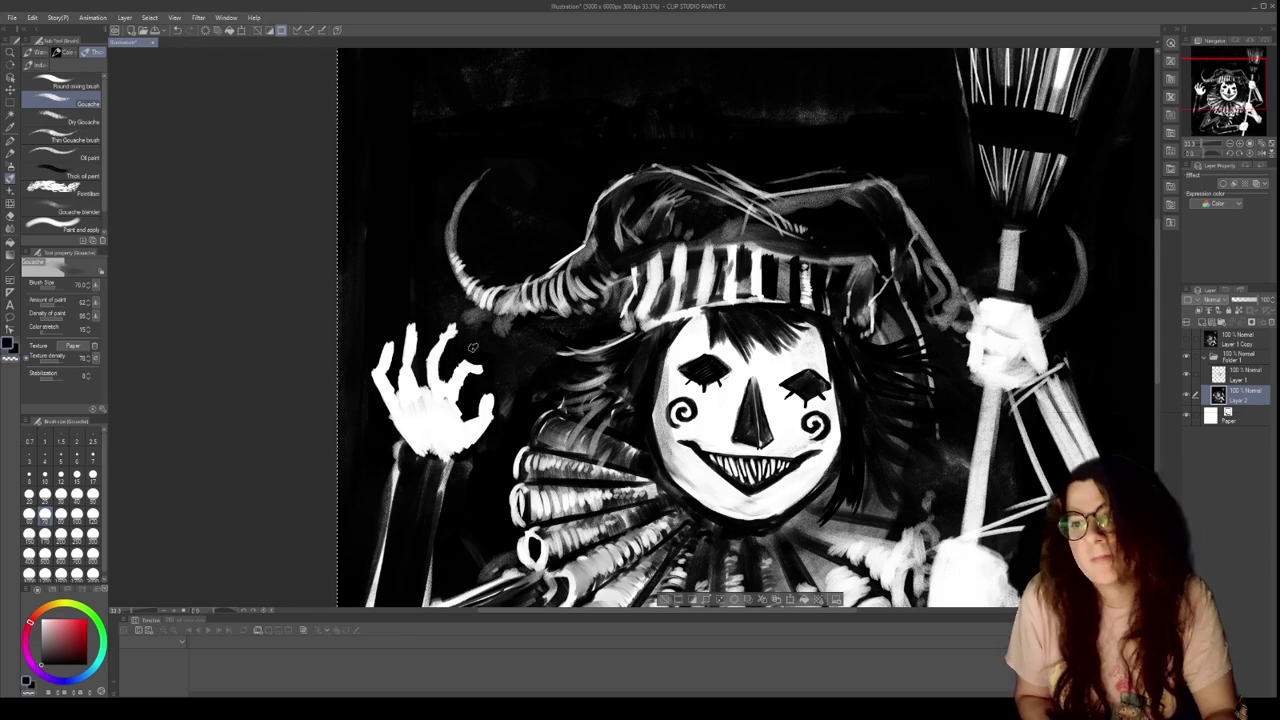
Flip the canvas view horizontally and check the figure's proportions and face in the mirrored view
{"action": "scroll", "coordinate": [473, 347], "scroll_direction": "down", "scroll_amount": 3}
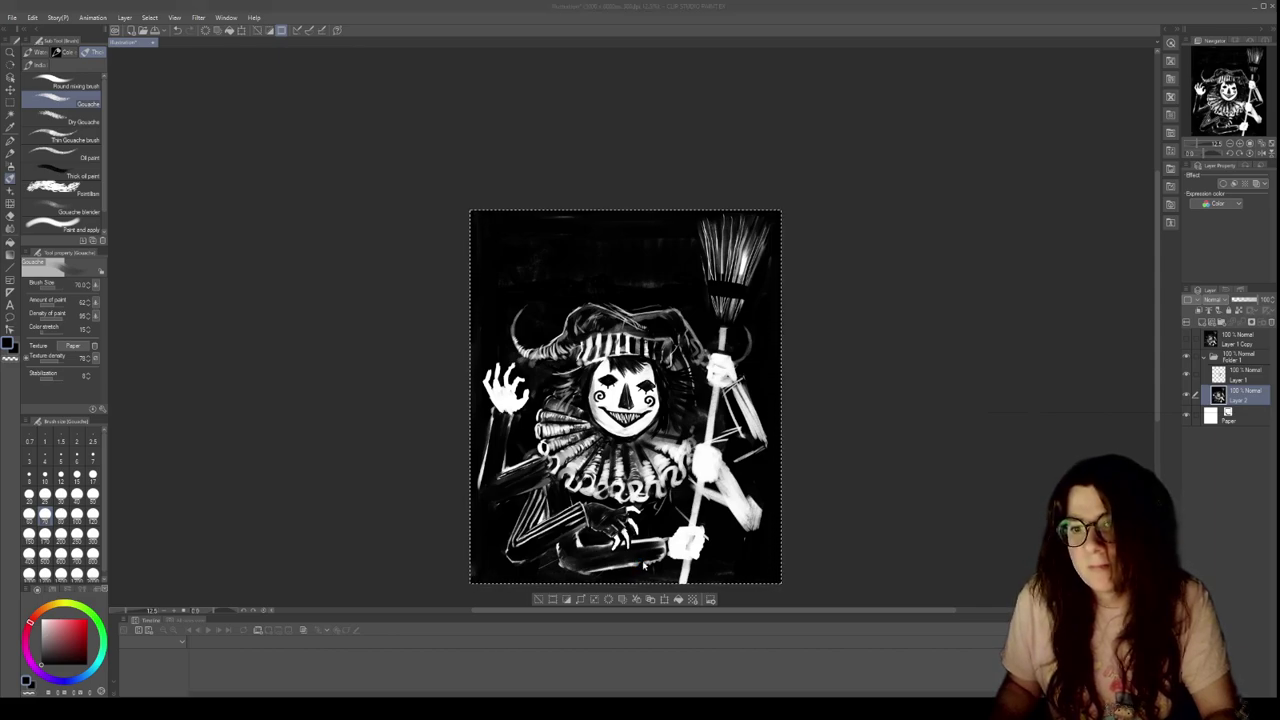
{"action": "left_click", "coordinate": [645, 566]}
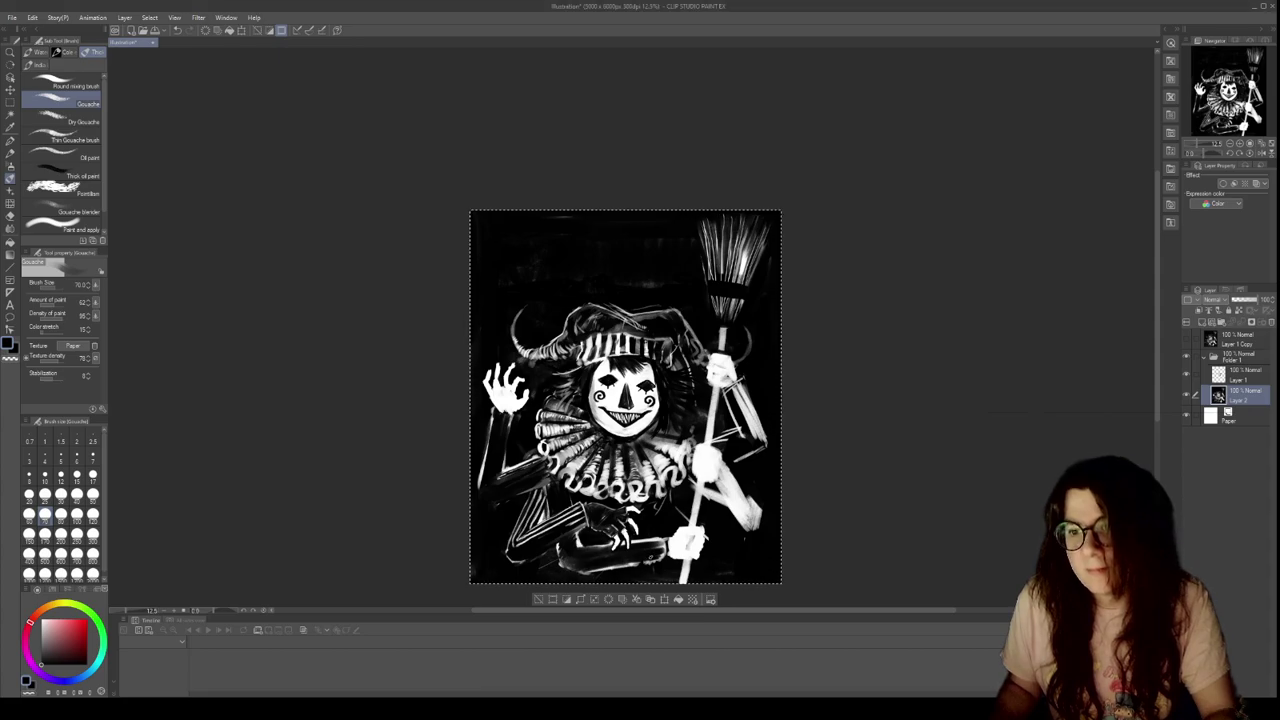
{"action": "scroll", "coordinate": [672, 521], "scroll_direction": "up", "scroll_amount": 4}
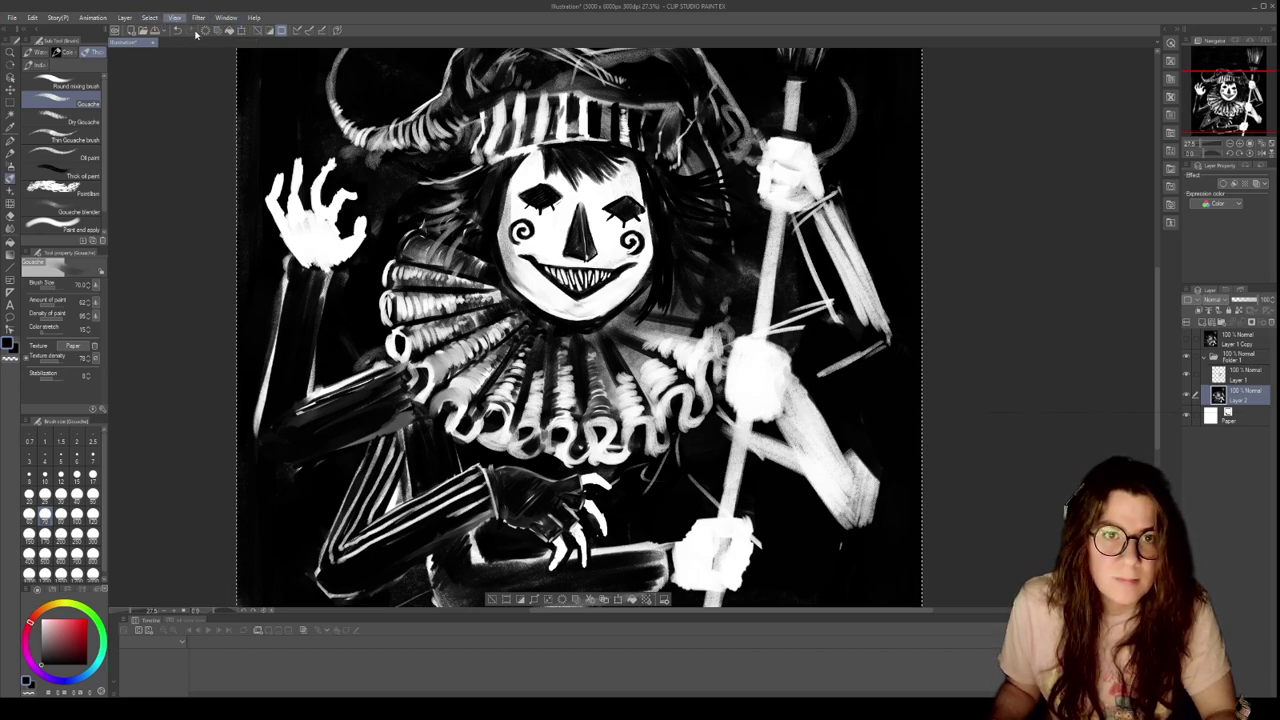
{"action": "left_click", "coordinate": [385, 80]}
{"action": "scroll", "coordinate": [571, 286], "scroll_direction": "down", "scroll_amount": 4}
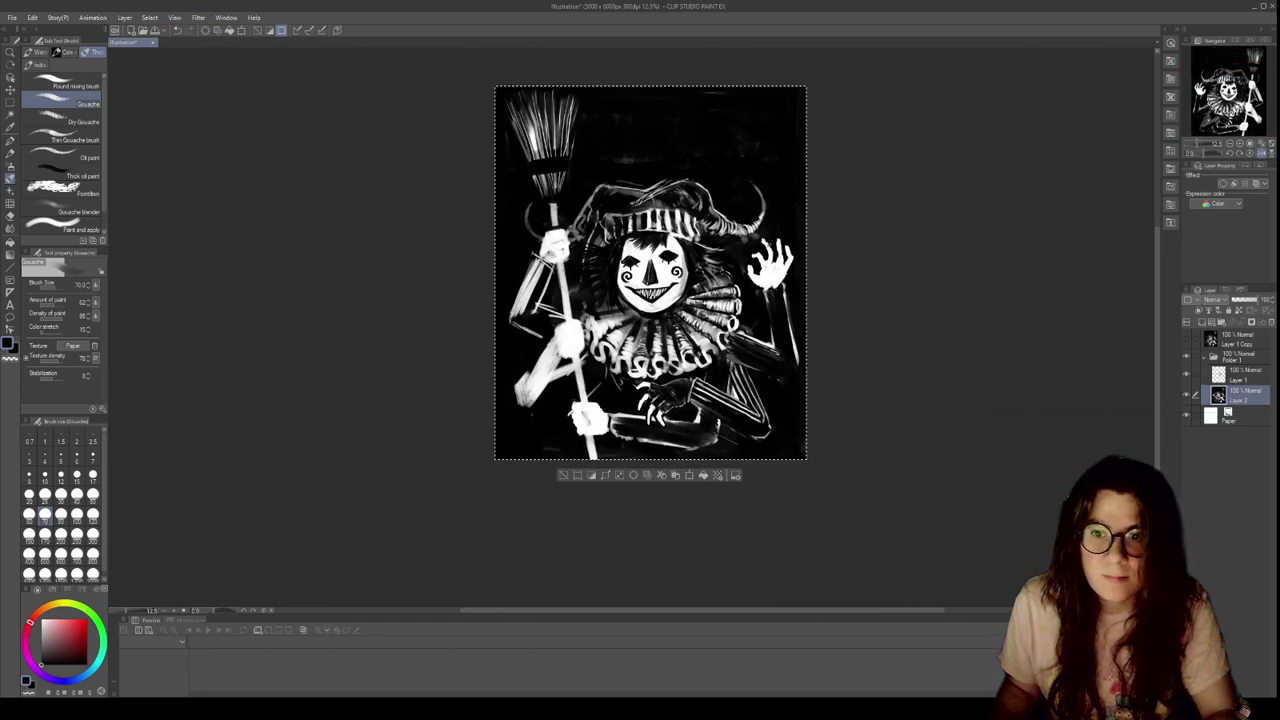
{"action": "key", "text": "ctrl+plus"}
{"action": "key", "text": "ctrl+plus"}
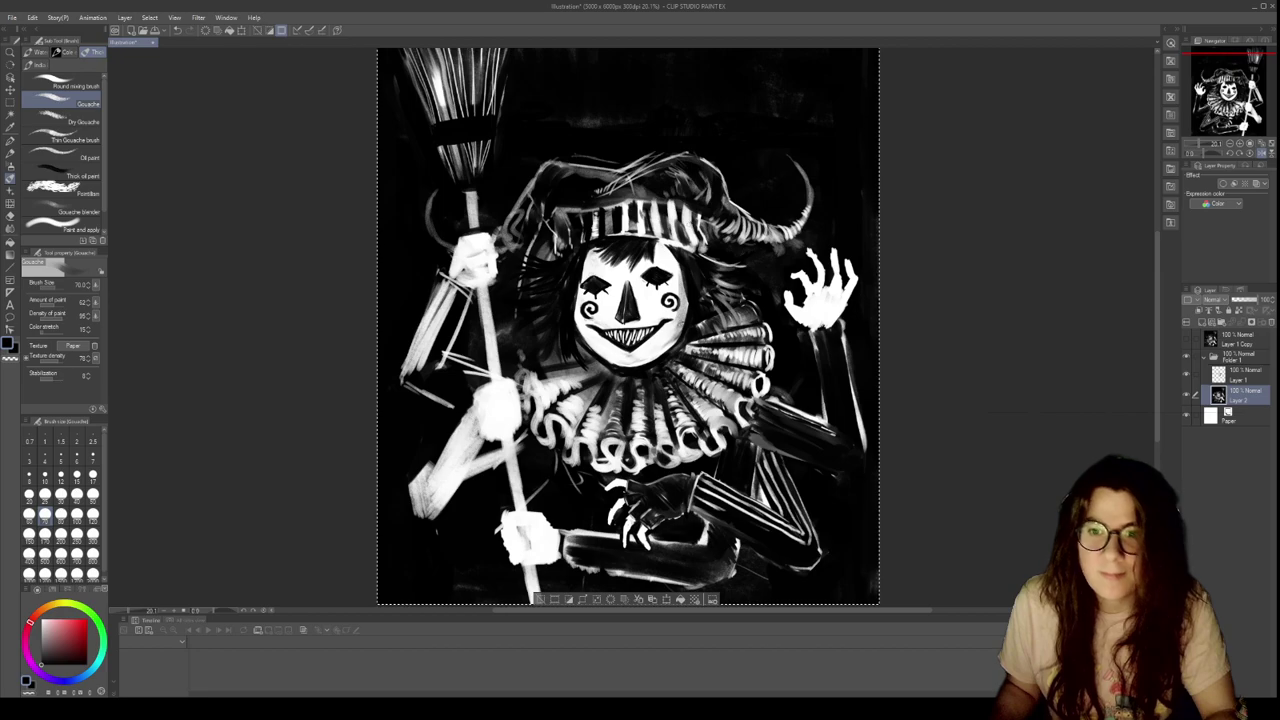
{"action": "key", "text": "ctrl+plus"}
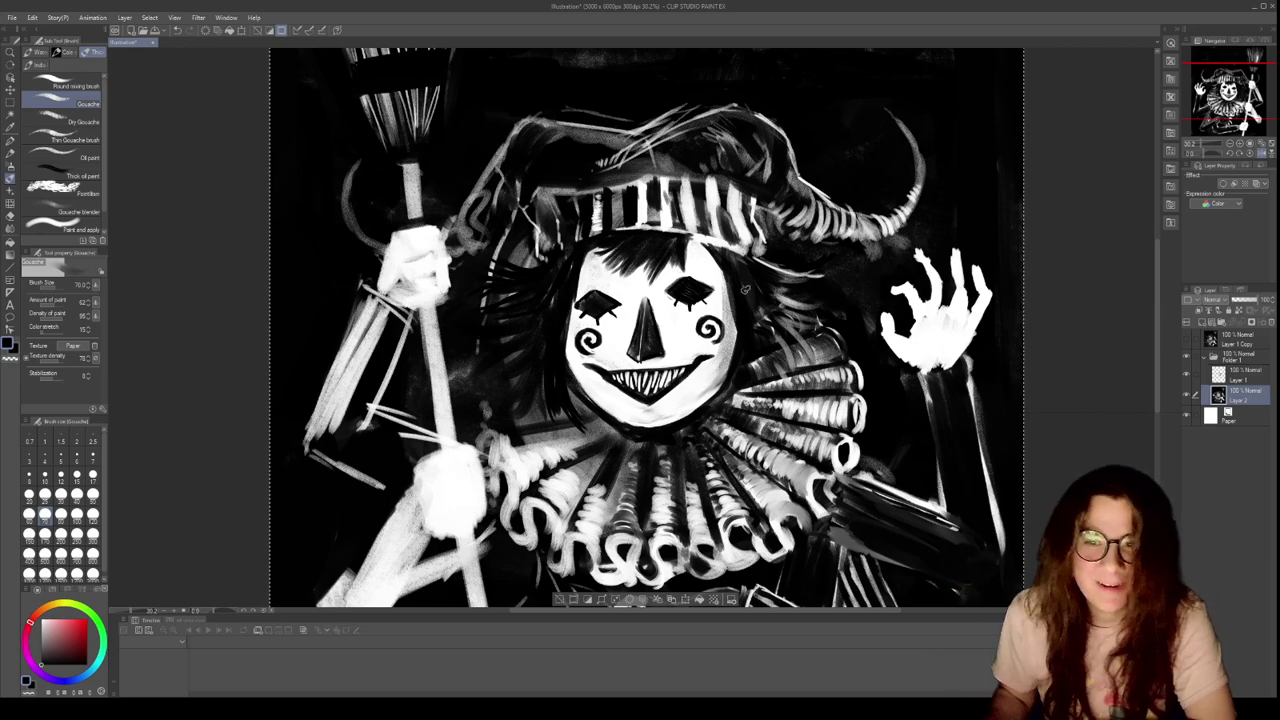
{"action": "scroll", "coordinate": [759, 281], "scroll_direction": "down", "scroll_amount": 5}
{"action": "scroll", "coordinate": [745, 243], "scroll_direction": "up", "scroll_amount": 5}
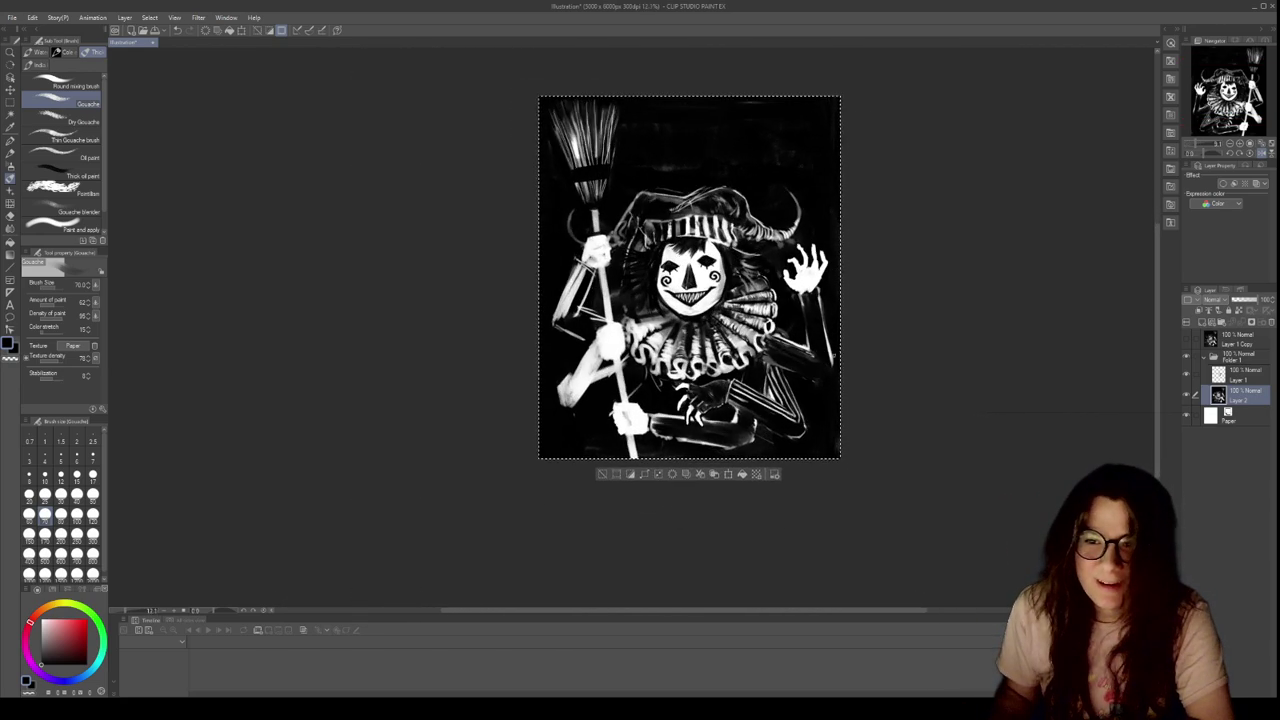
{"action": "scroll", "coordinate": [745, 243], "scroll_direction": "up", "scroll_amount": 3}
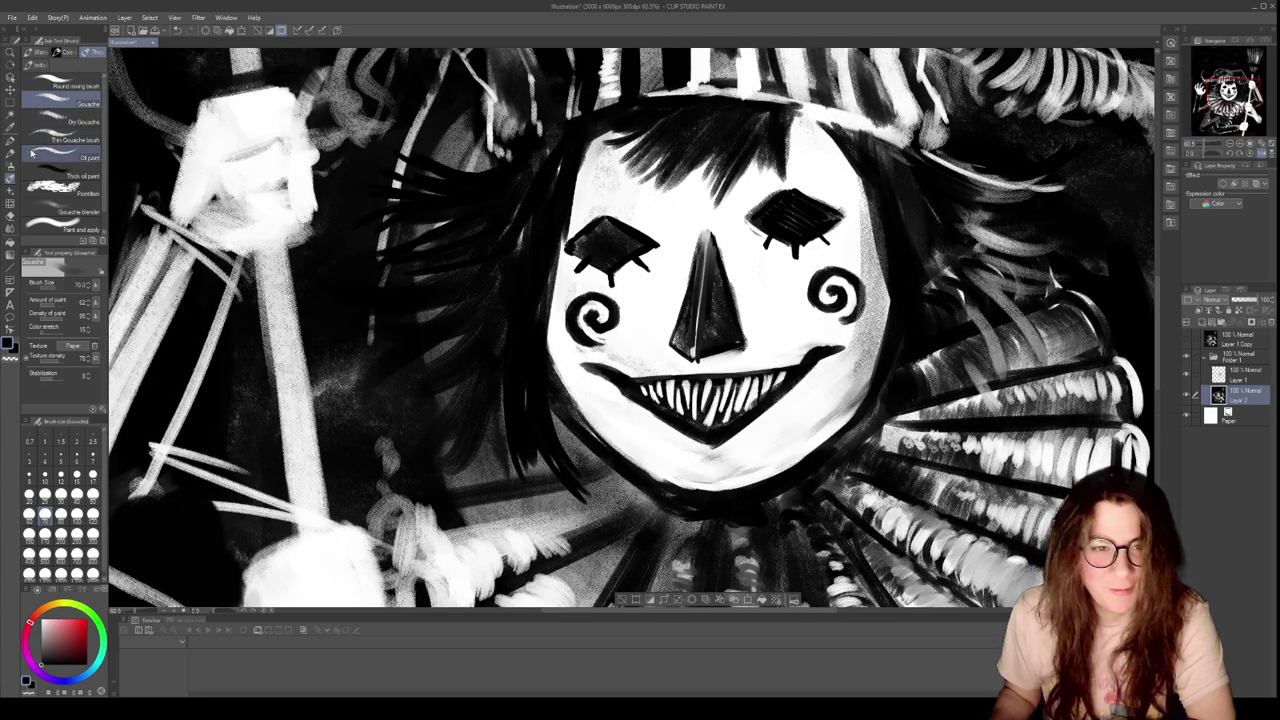
Select the left eye and its lashes in the mirrored view with a Polyline outline and shift it slightly up and right
{"action": "left_click", "coordinate": [10, 102]}
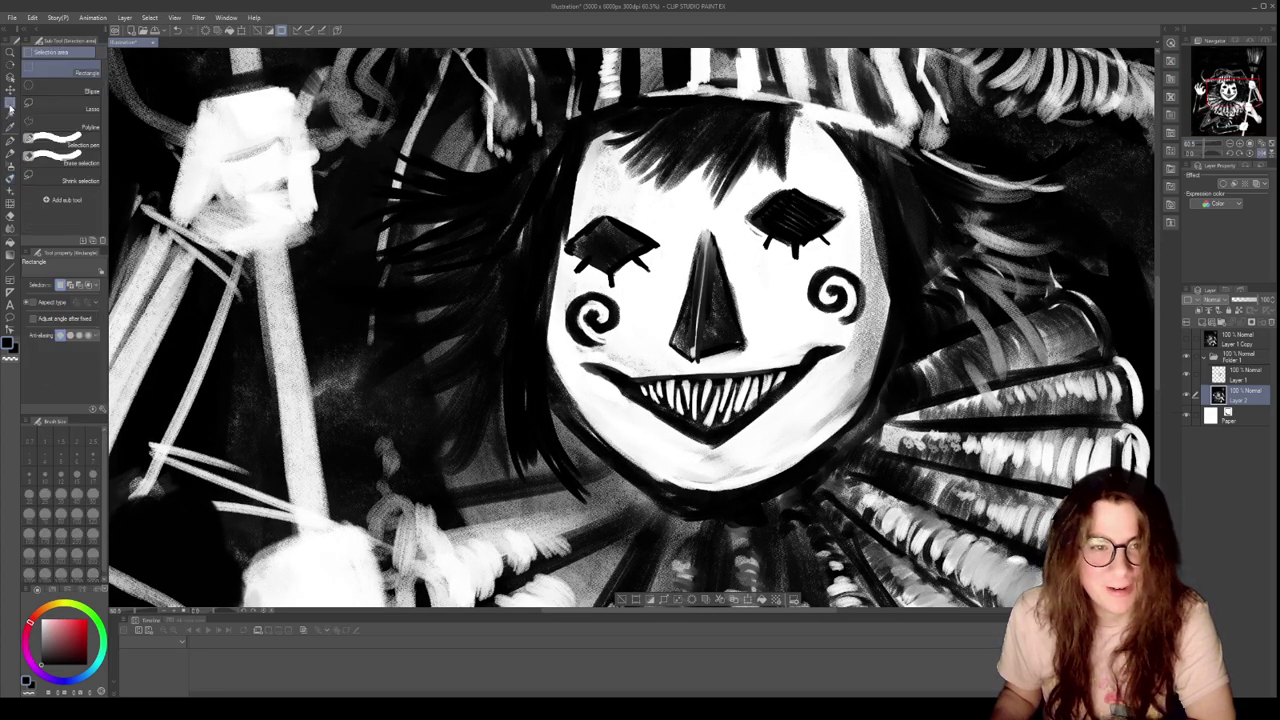
{"action": "left_click", "coordinate": [57, 126]}
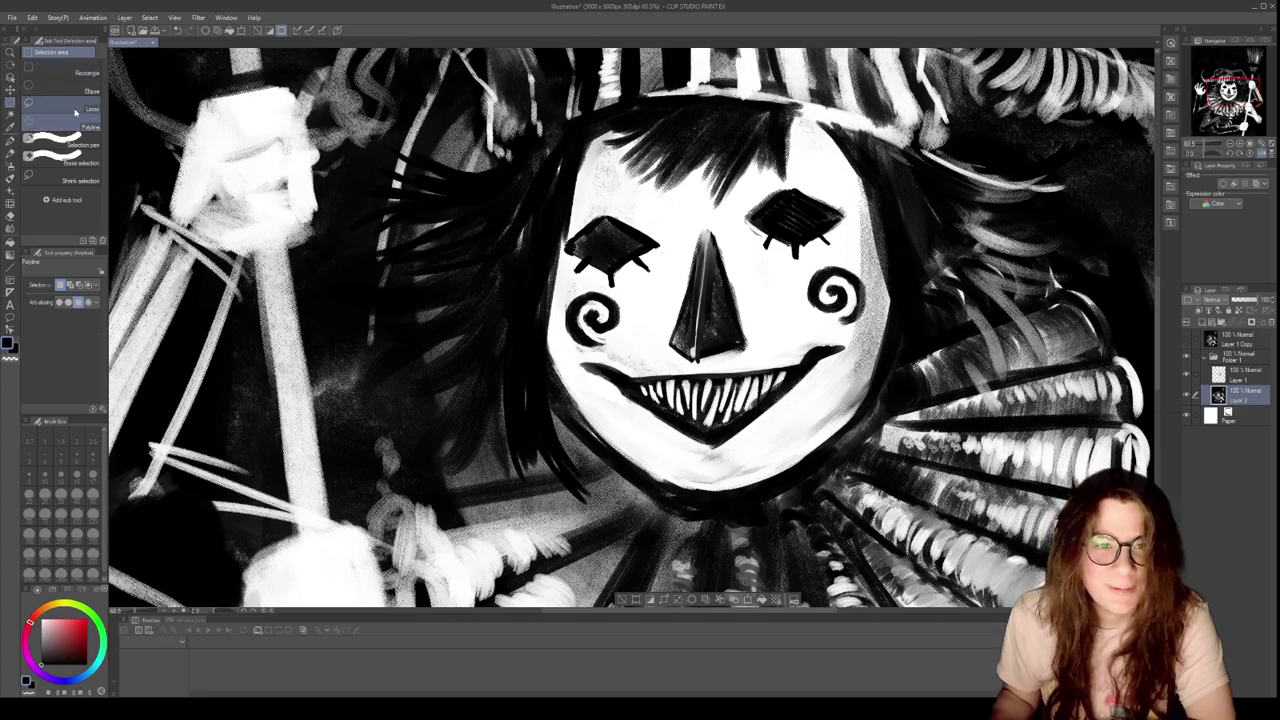
{"action": "scroll", "coordinate": [428, 260], "scroll_direction": "down", "scroll_amount": 5}
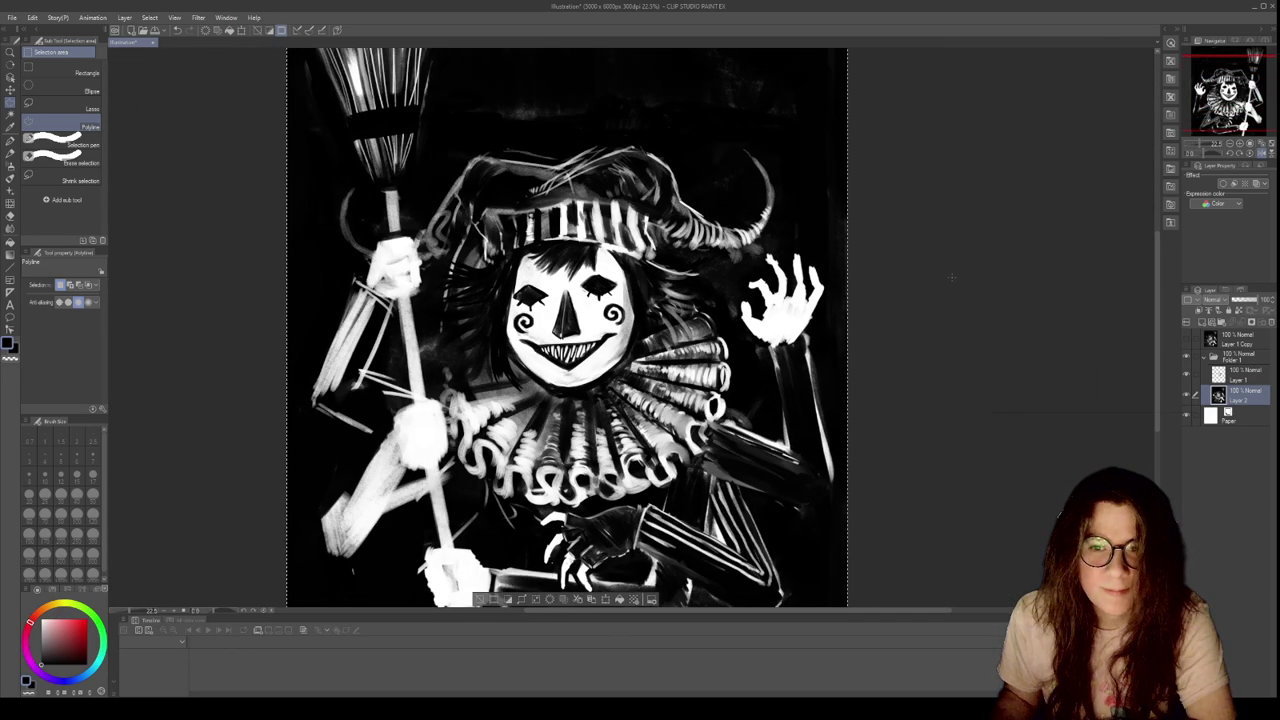
{"action": "left_click", "coordinate": [953, 276]}
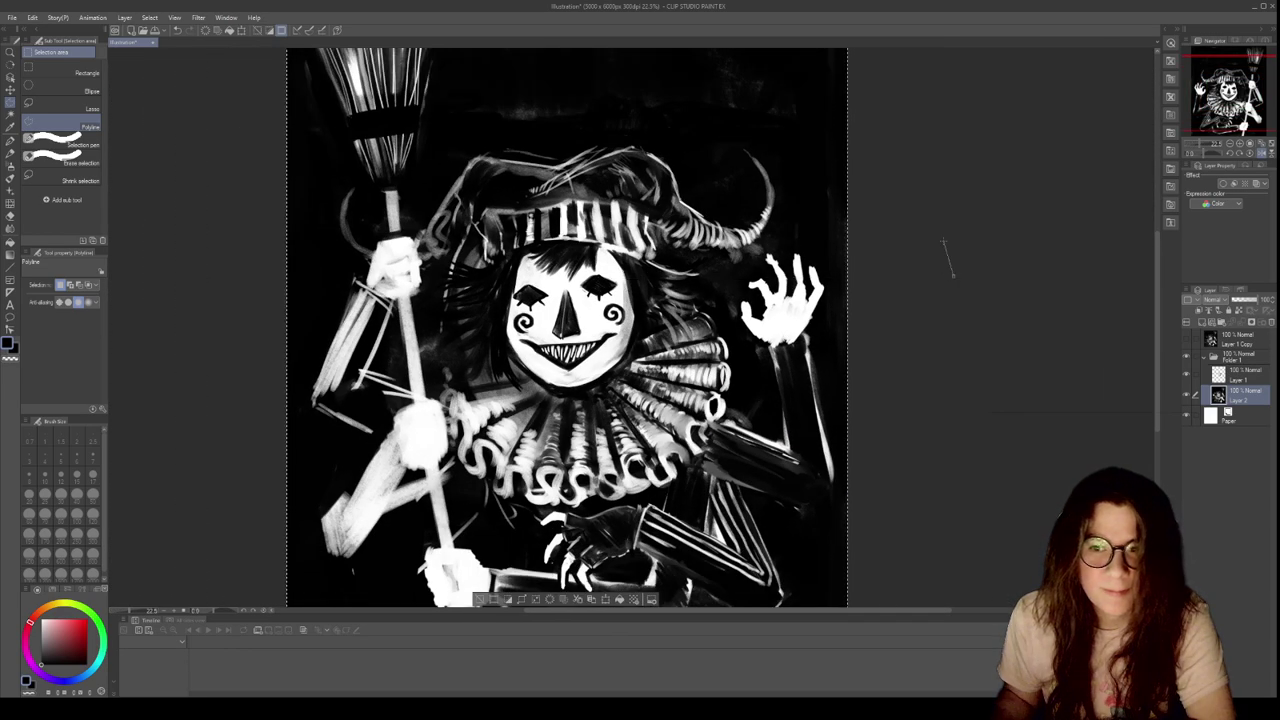
{"action": "scroll", "coordinate": [561, 288], "scroll_direction": "up", "scroll_amount": 4}
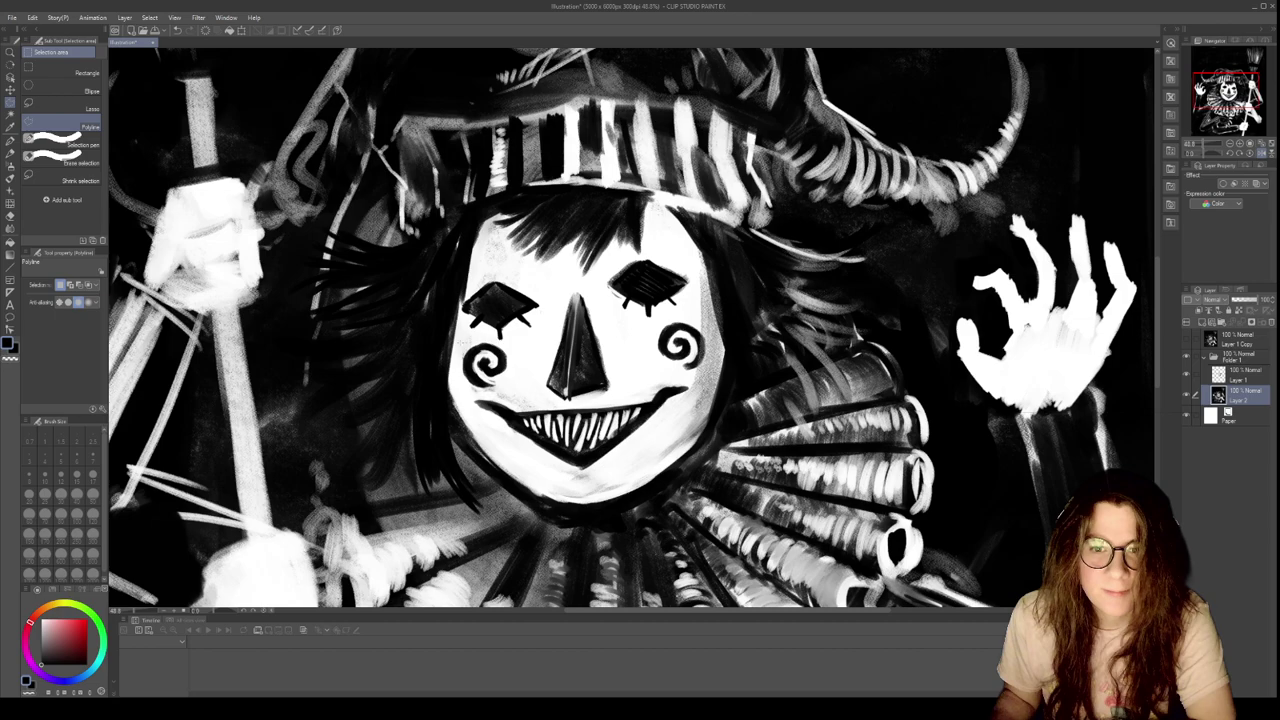
{"action": "left_click", "coordinate": [459, 333]}
{"action": "left_click", "coordinate": [505, 344]}
{"action": "left_click", "coordinate": [545, 336]}
{"action": "left_click", "coordinate": [557, 302]}
{"action": "left_click", "coordinate": [502, 267]}
{"action": "left_click", "coordinate": [472, 285]}
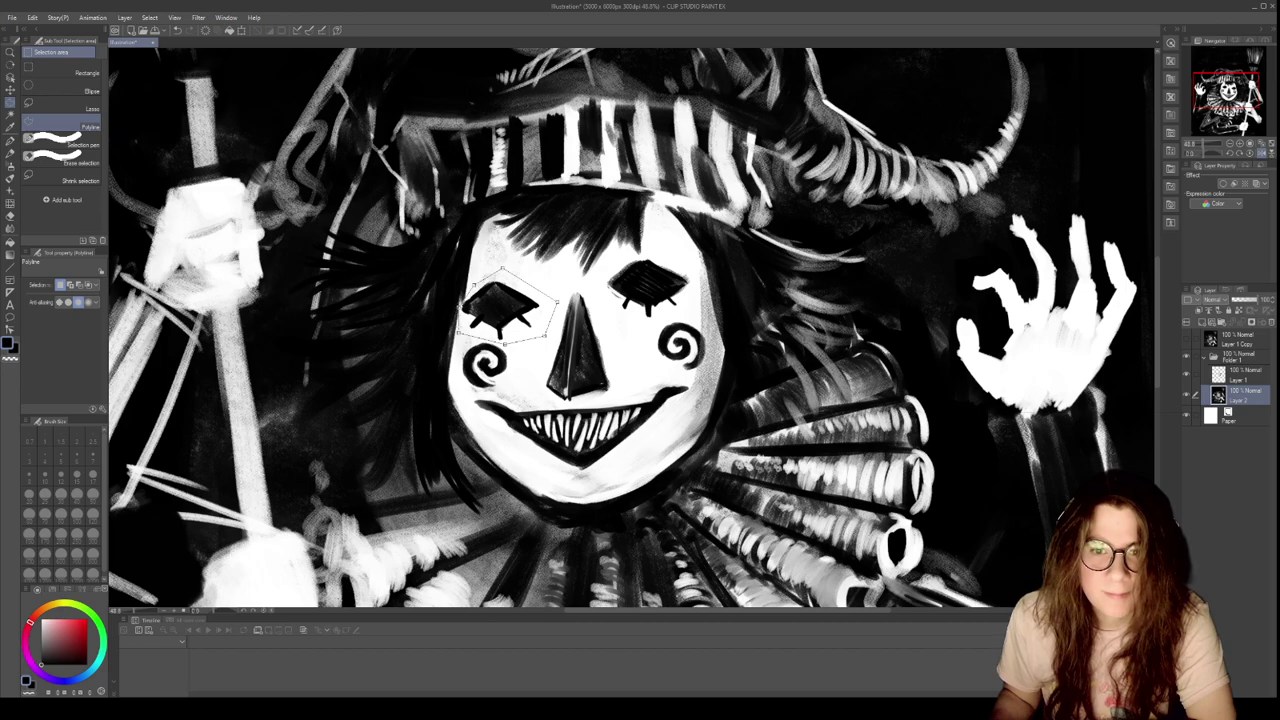
{"action": "left_click", "coordinate": [459, 331]}
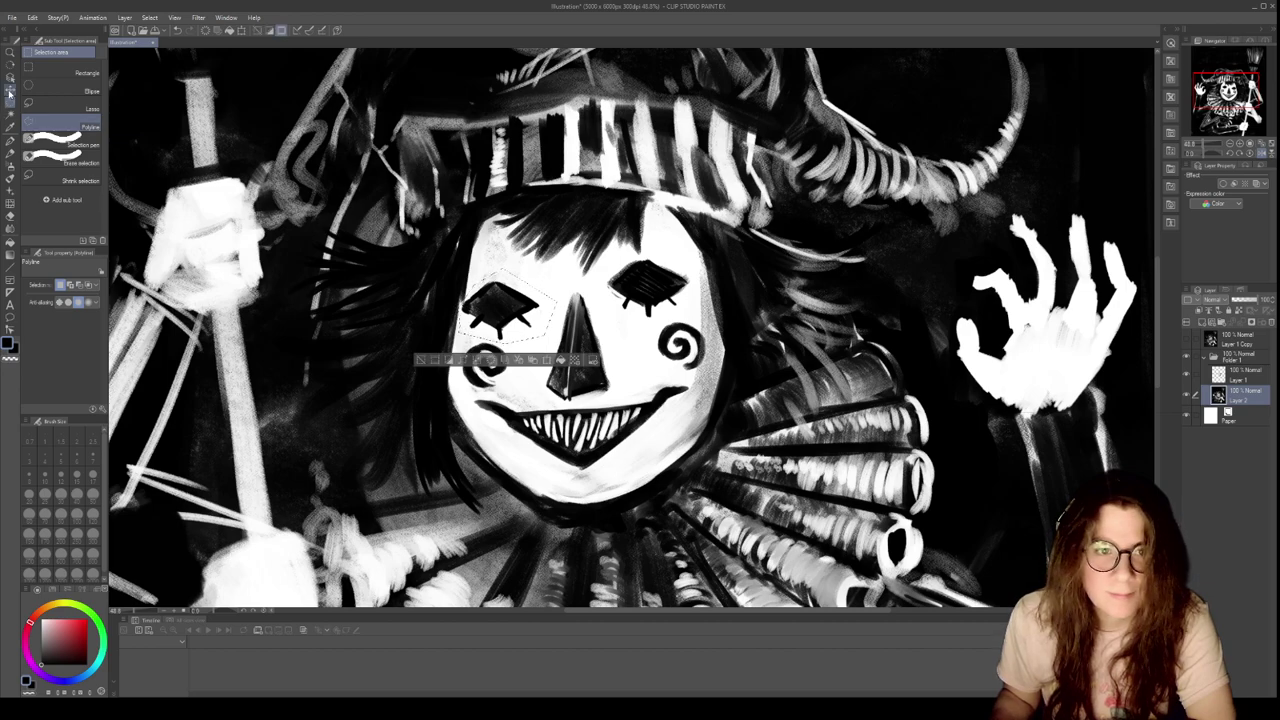
{"action": "left_click", "coordinate": [10, 91]}
{"action": "mouse_move", "coordinate": [508, 310]}
{"action": "left_mouse_down"}
{"action": "mouse_move", "coordinate": [515, 292]}
{"action": "mouse_move", "coordinate": [512, 305]}
{"action": "left_mouse_up"}
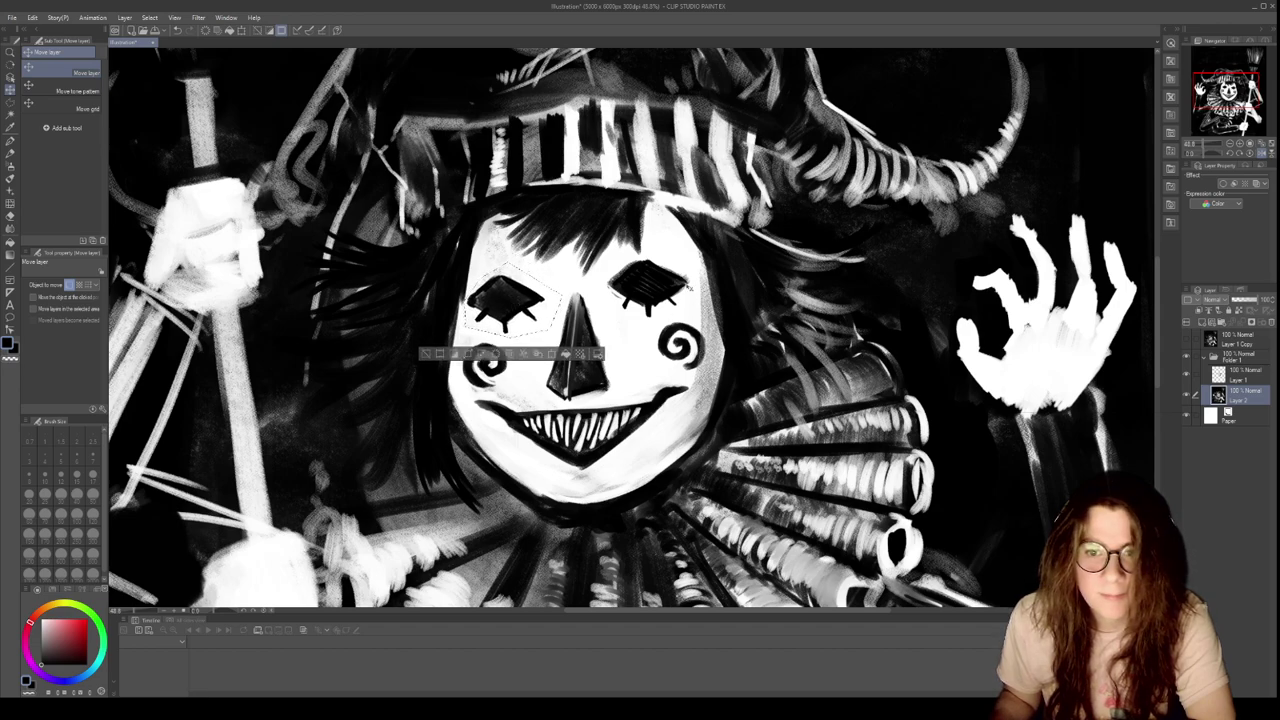
Select the right eye and its lashes in the mirrored view with a Polyline outline and shift it slightly down and right
{"action": "left_click", "coordinate": [11, 106]}
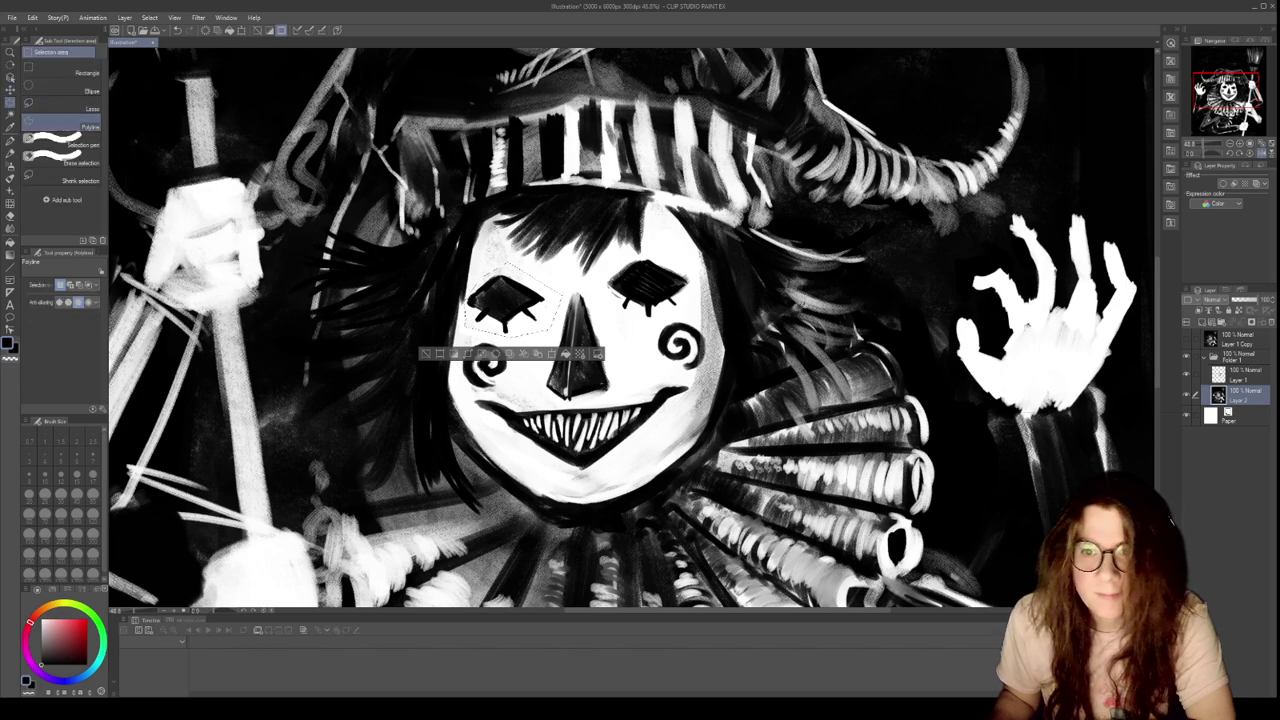
{"action": "left_click", "coordinate": [606, 310]}
{"action": "left_click", "coordinate": [639, 324]}
{"action": "left_click", "coordinate": [591, 294]}
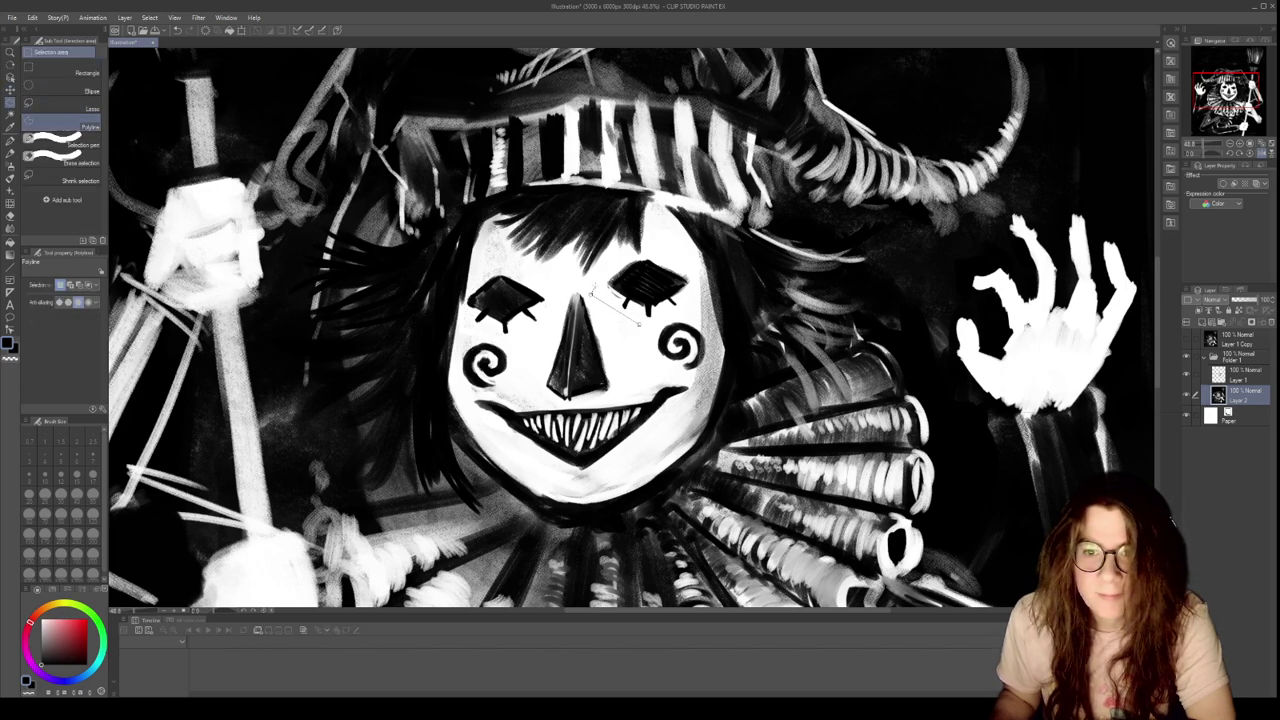
{"action": "left_click", "coordinate": [630, 257]}
{"action": "left_click", "coordinate": [655, 256]}
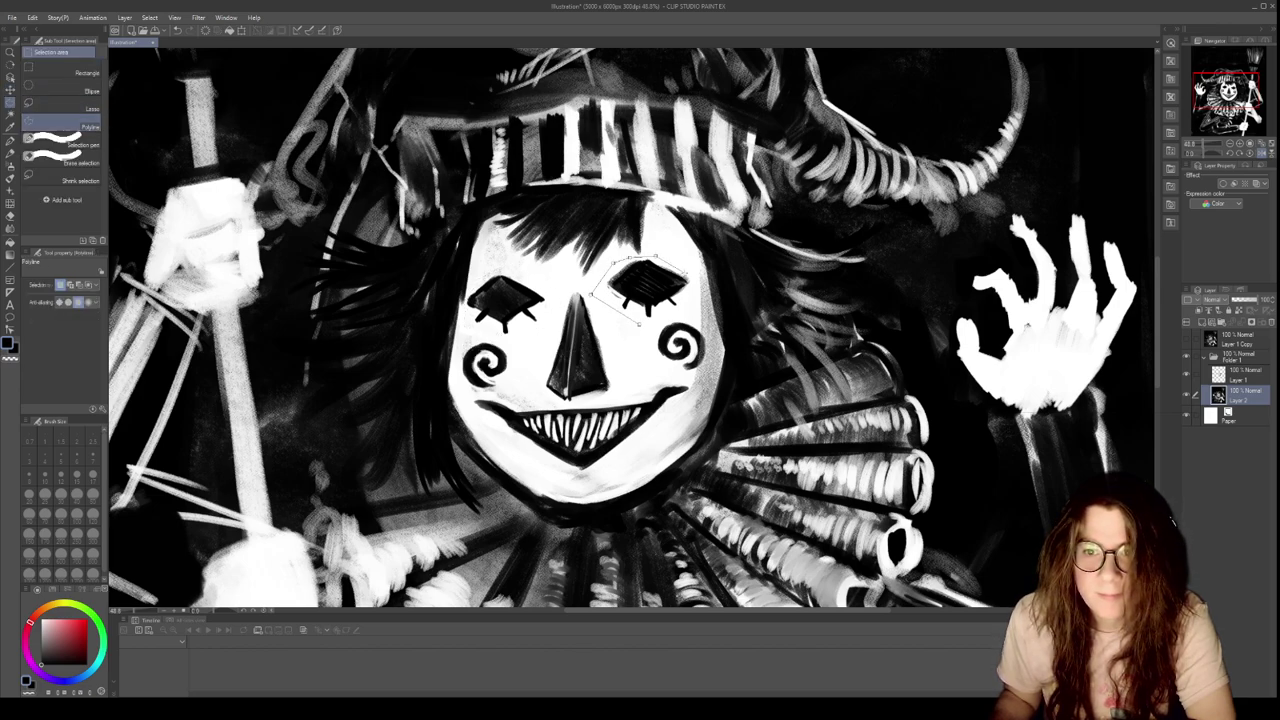
{"action": "left_click", "coordinate": [698, 277]}
{"action": "left_click", "coordinate": [697, 305]}
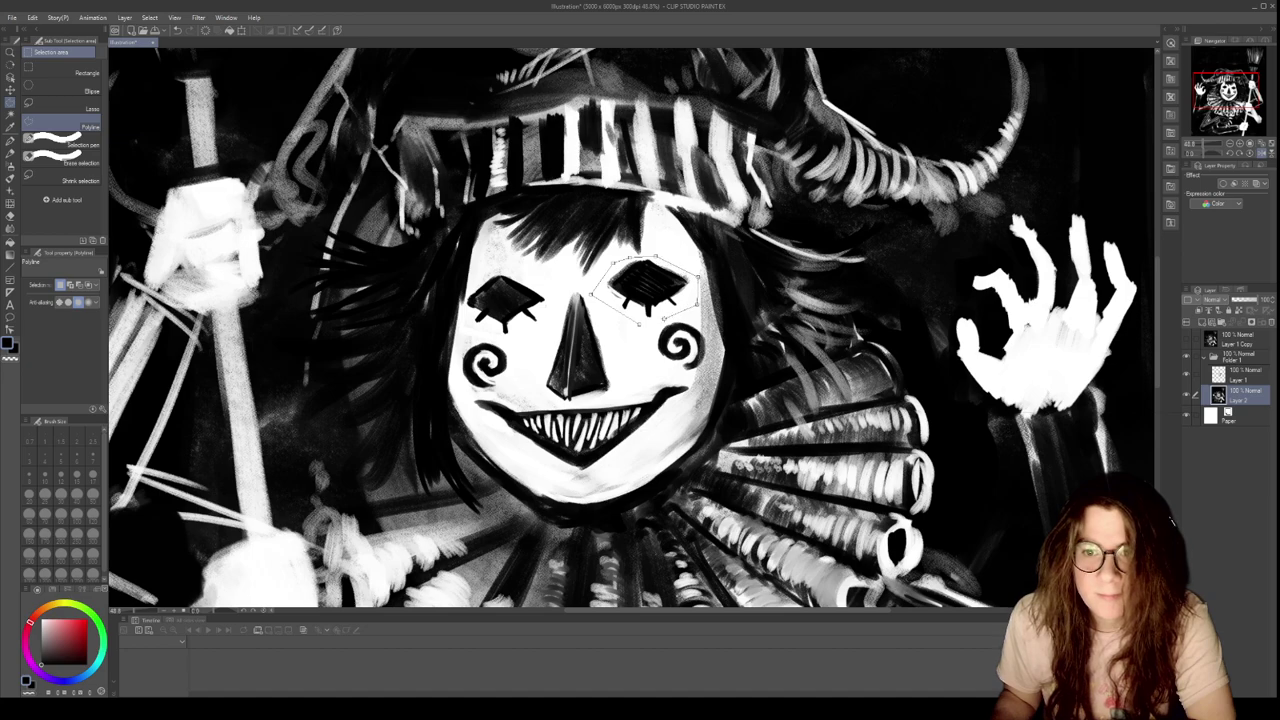
{"action": "double_click", "coordinate": [652, 327]}
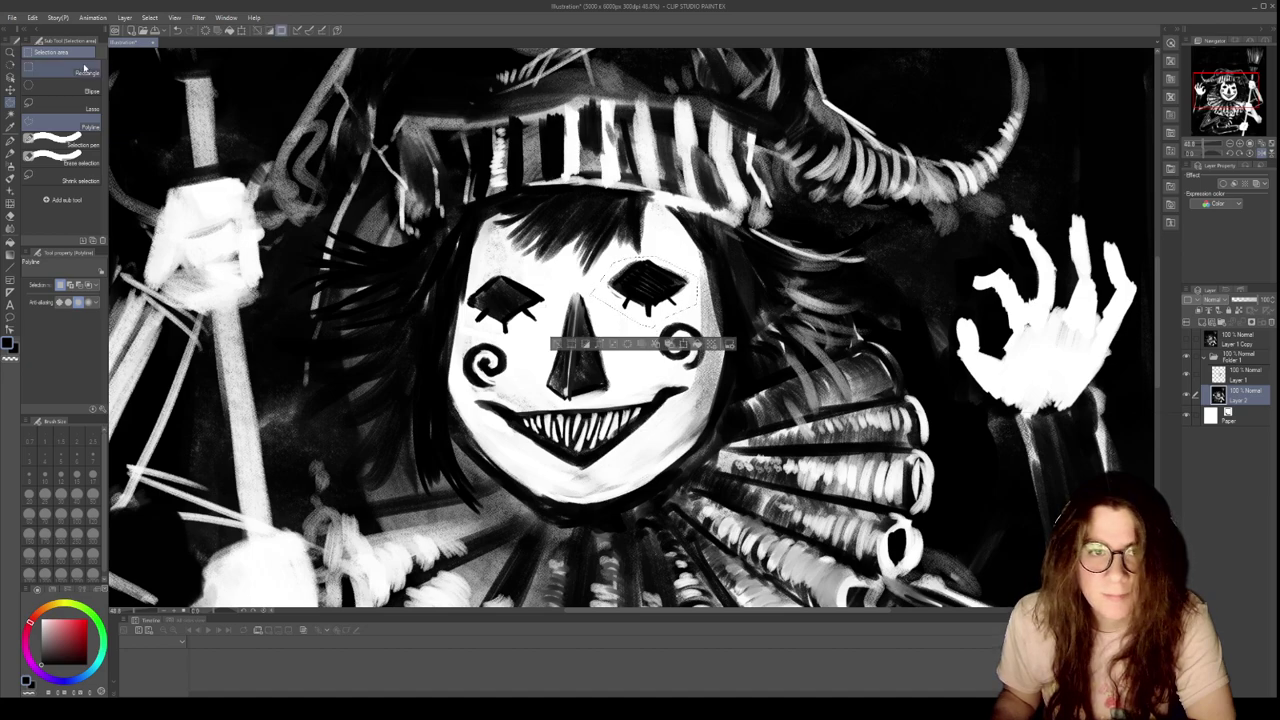
{"action": "left_click", "coordinate": [10, 89]}
{"action": "left_click_drag", "start_coordinate": [663, 275], "coordinate": [666, 282]}
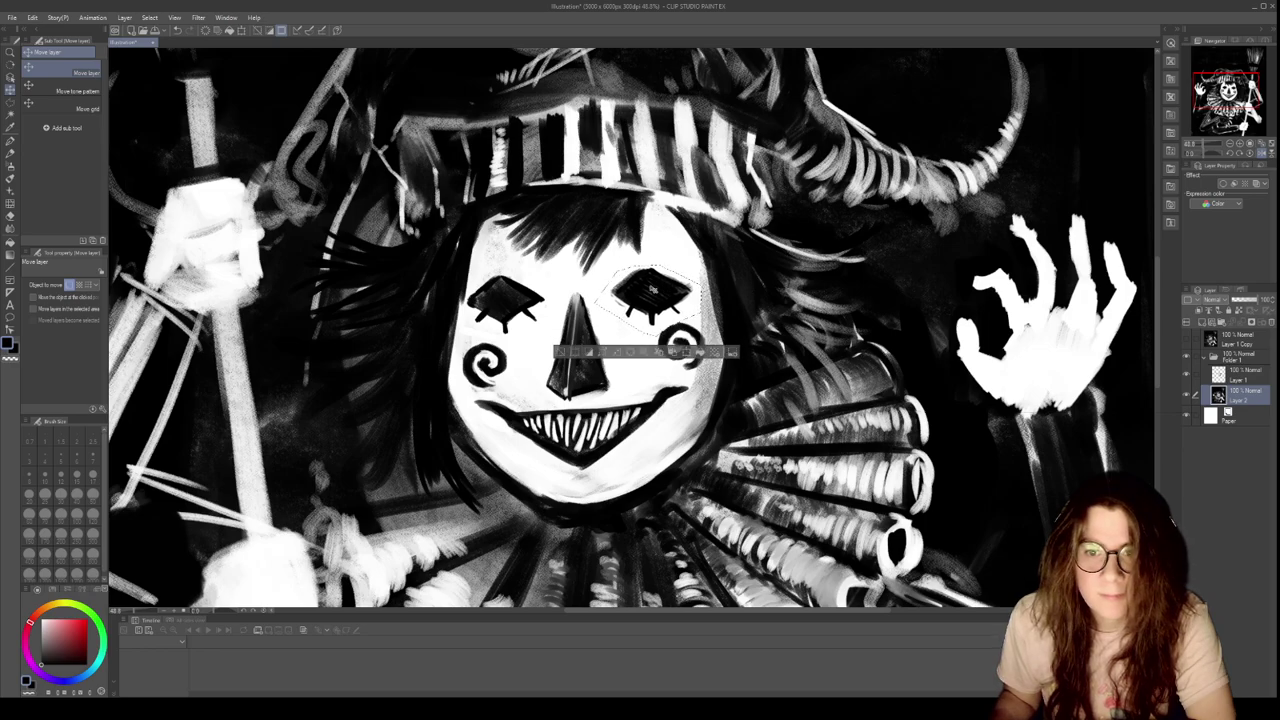
Check the whole figure with the adjusted eyes and clear the selection around the right eye
{"action": "scroll", "coordinate": [665, 285], "scroll_direction": "down", "scroll_amount": 8}
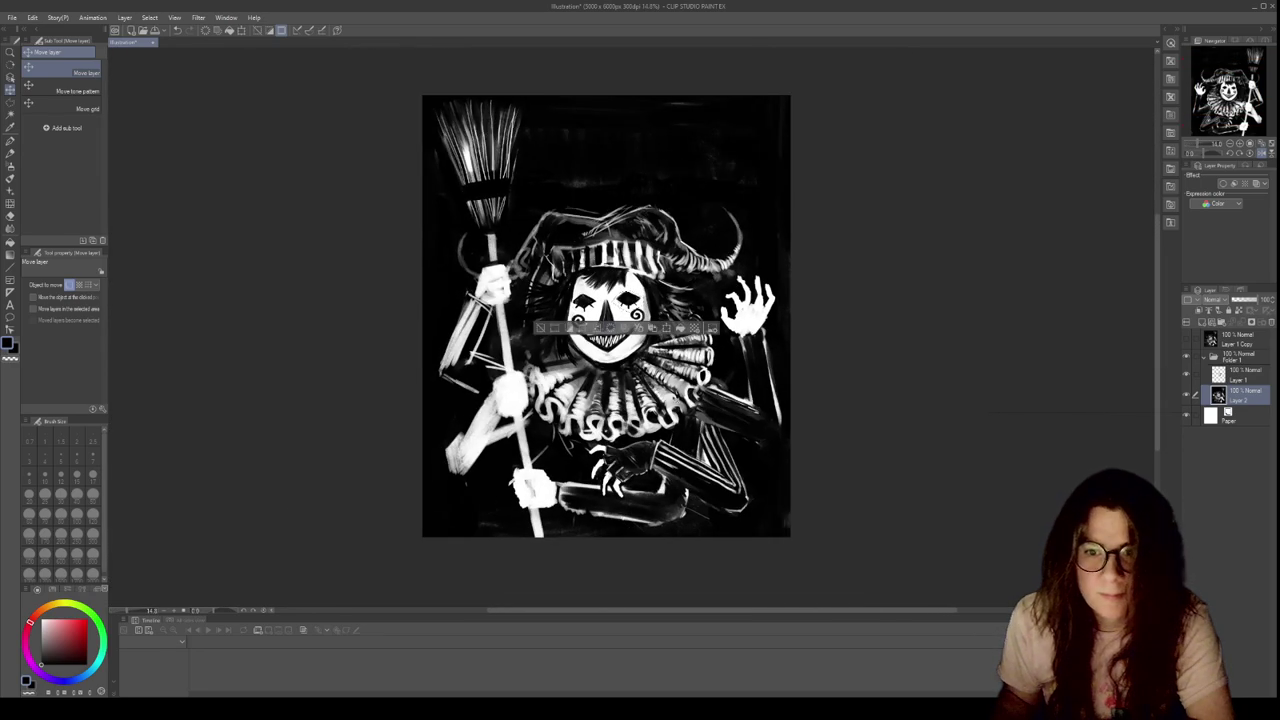
{"action": "scroll", "coordinate": [670, 400], "scroll_direction": "up", "scroll_amount": 3}
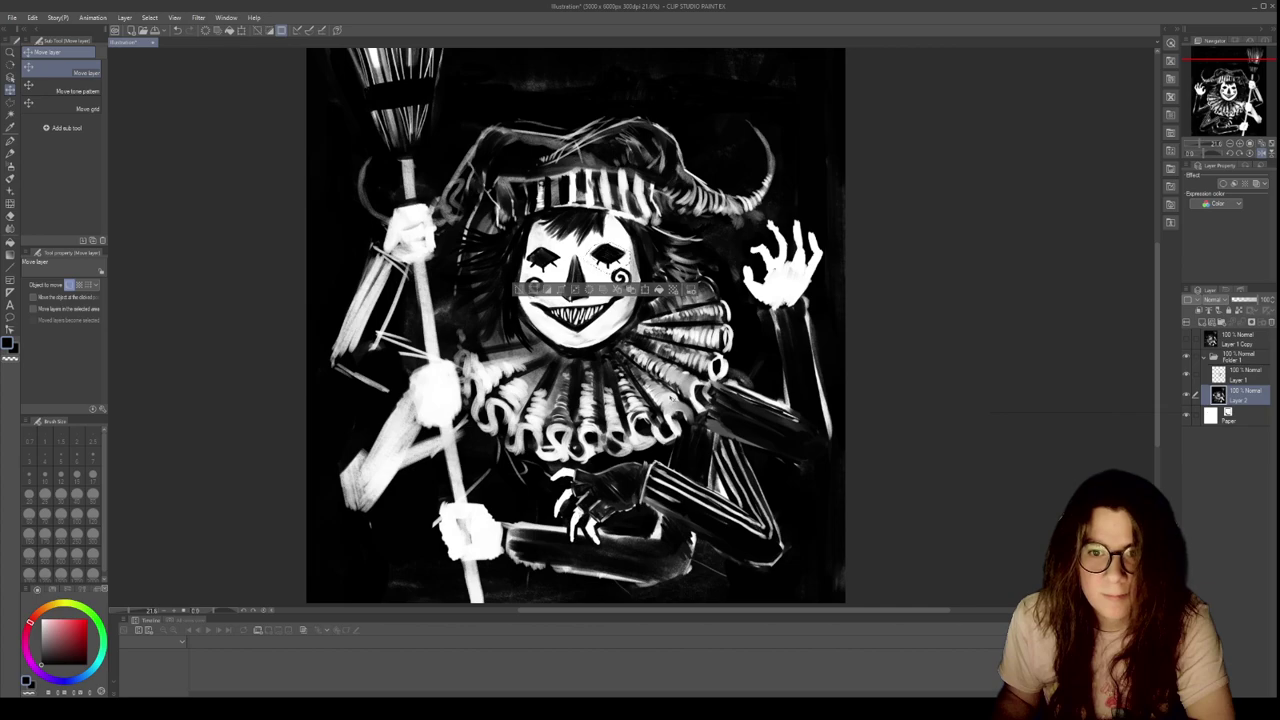
{"action": "scroll", "coordinate": [660, 395], "scroll_direction": "down", "scroll_amount": 4}
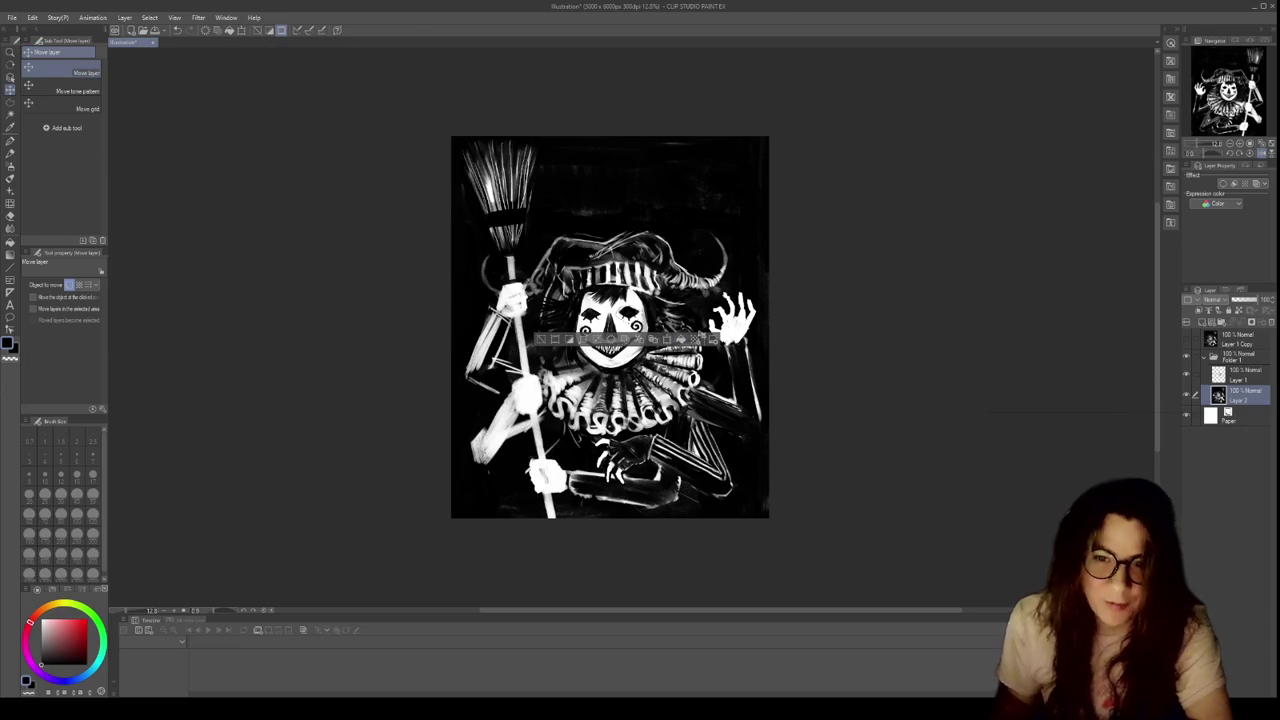
{"action": "left_click", "coordinate": [11, 100]}
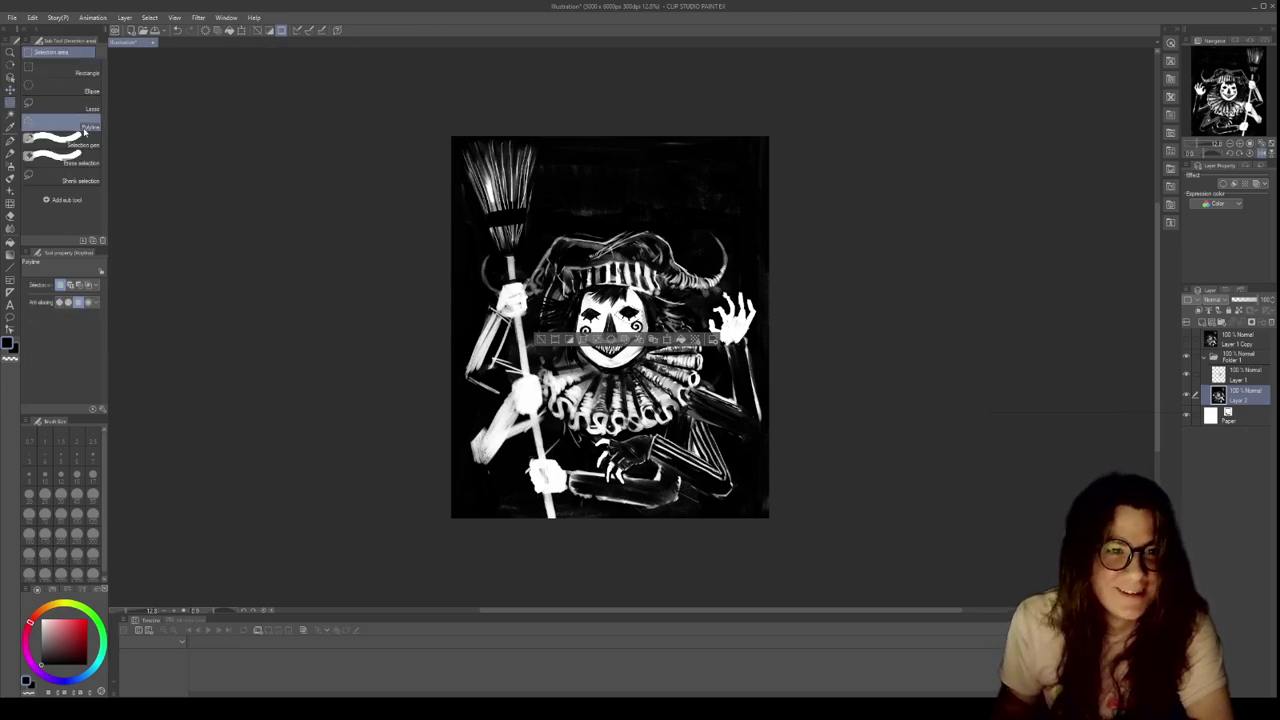
{"action": "left_click", "coordinate": [747, 229]}
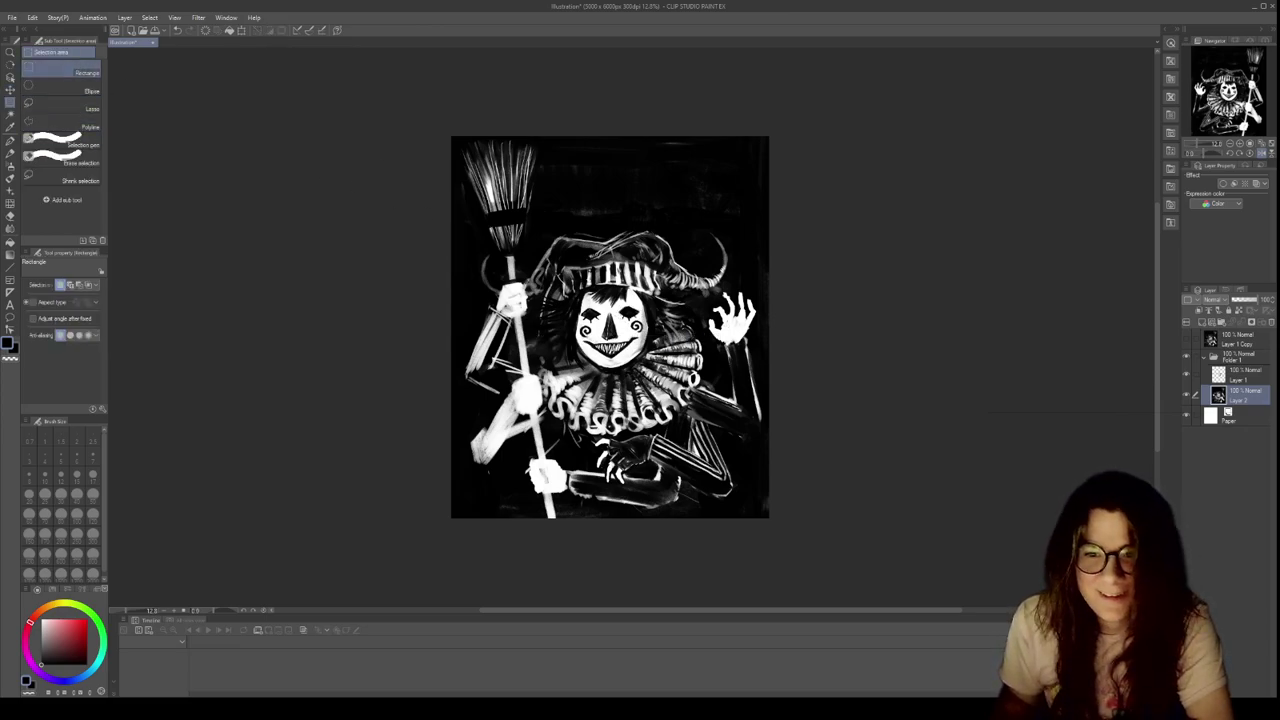
{"action": "scroll", "coordinate": [614, 345], "scroll_direction": "up", "scroll_amount": 3}
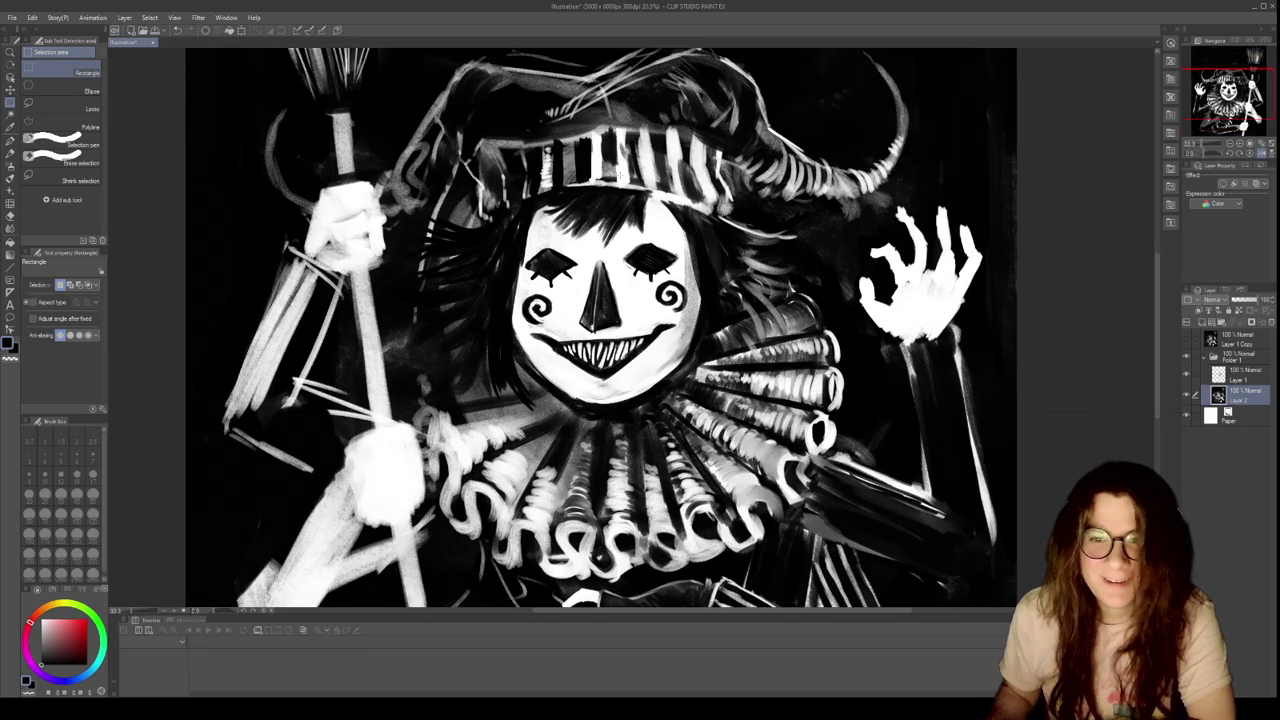
Outline the eyes, nose, cheek spirals and mouth together with one Polyline selection inside the white face
{"action": "left_click", "coordinate": [55, 124]}
{"action": "left_click", "coordinate": [588, 386]}
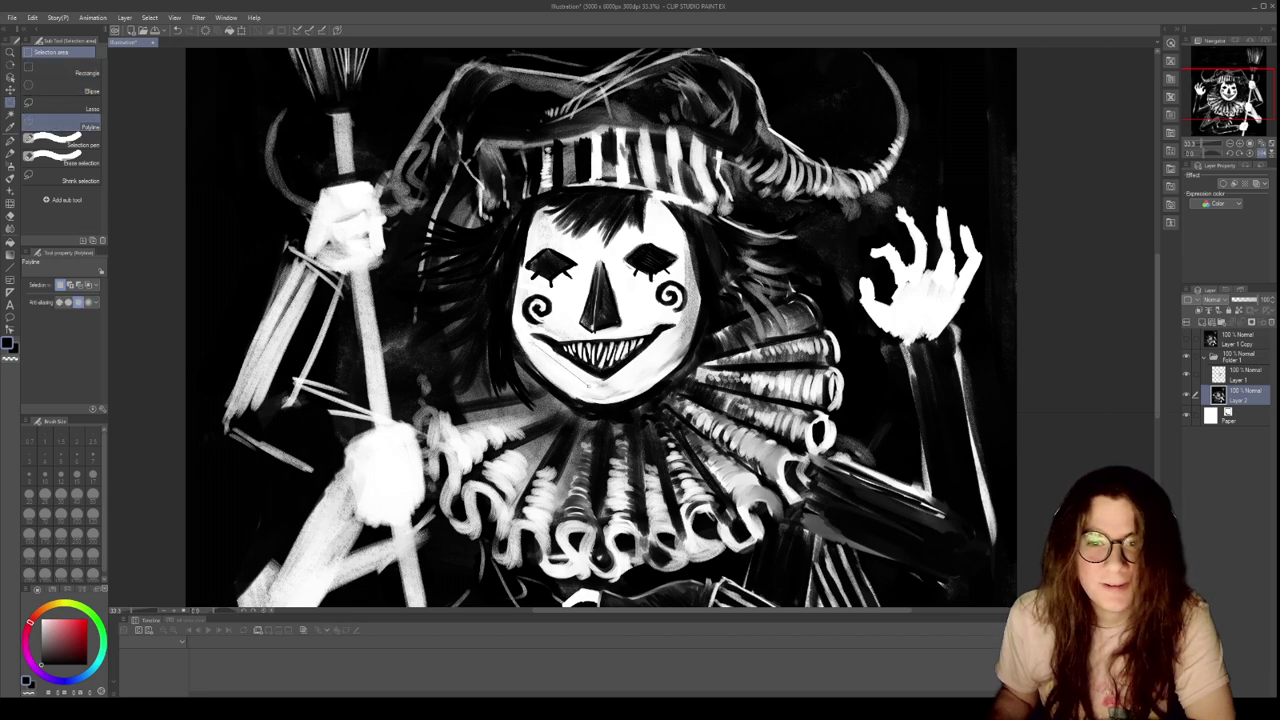
{"action": "left_click", "coordinate": [516, 308]}
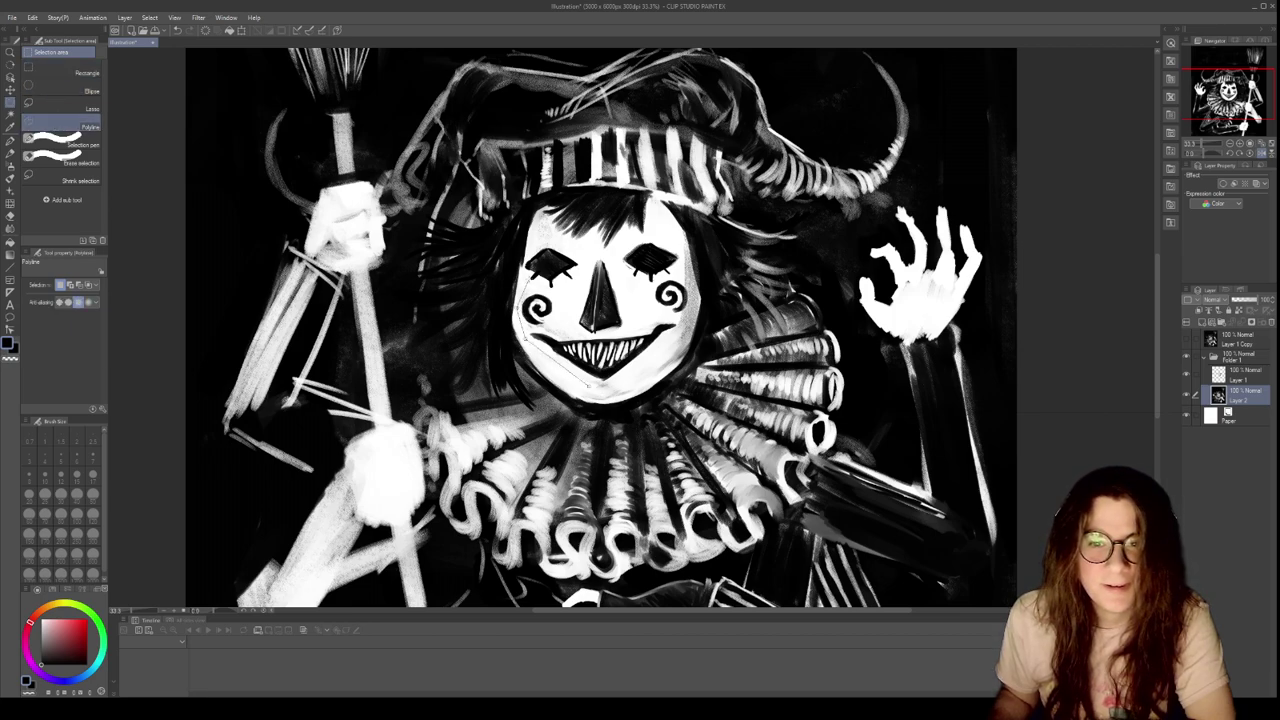
{"action": "left_click", "coordinate": [539, 237]}
{"action": "left_click", "coordinate": [570, 247]}
{"action": "left_click", "coordinate": [600, 256]}
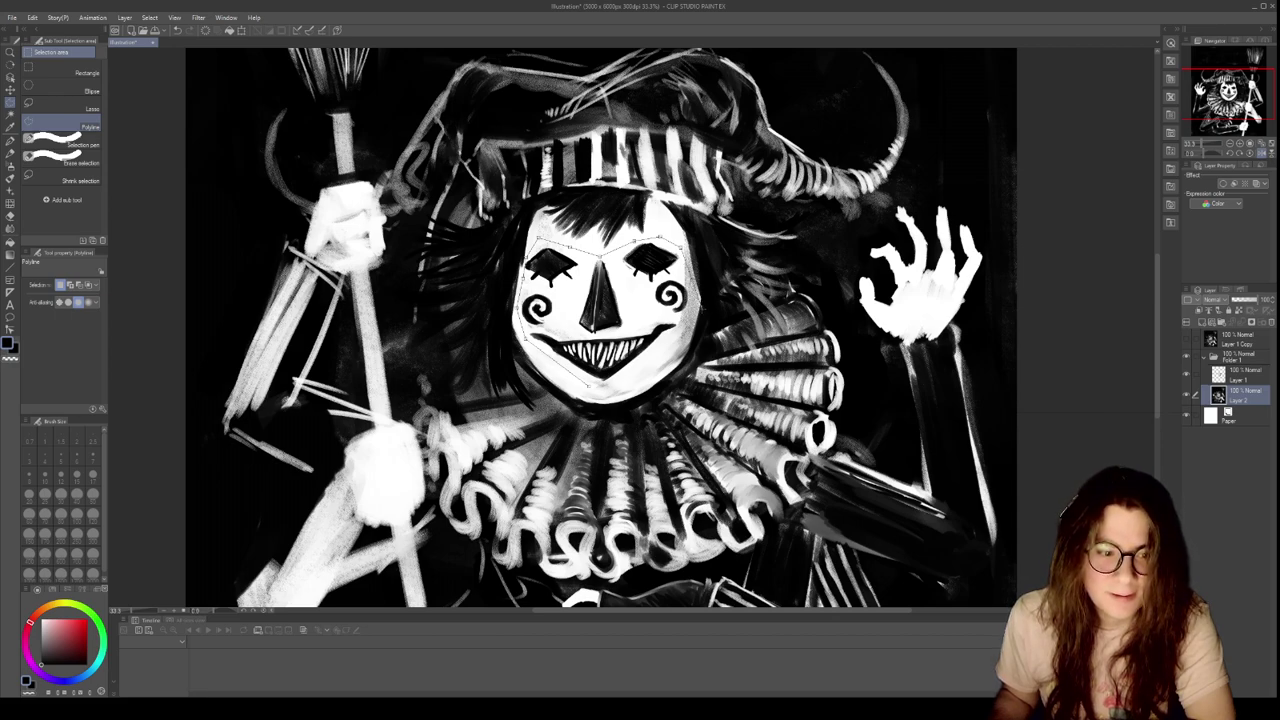
{"action": "left_click", "coordinate": [700, 306]}
{"action": "left_click", "coordinate": [670, 358]}
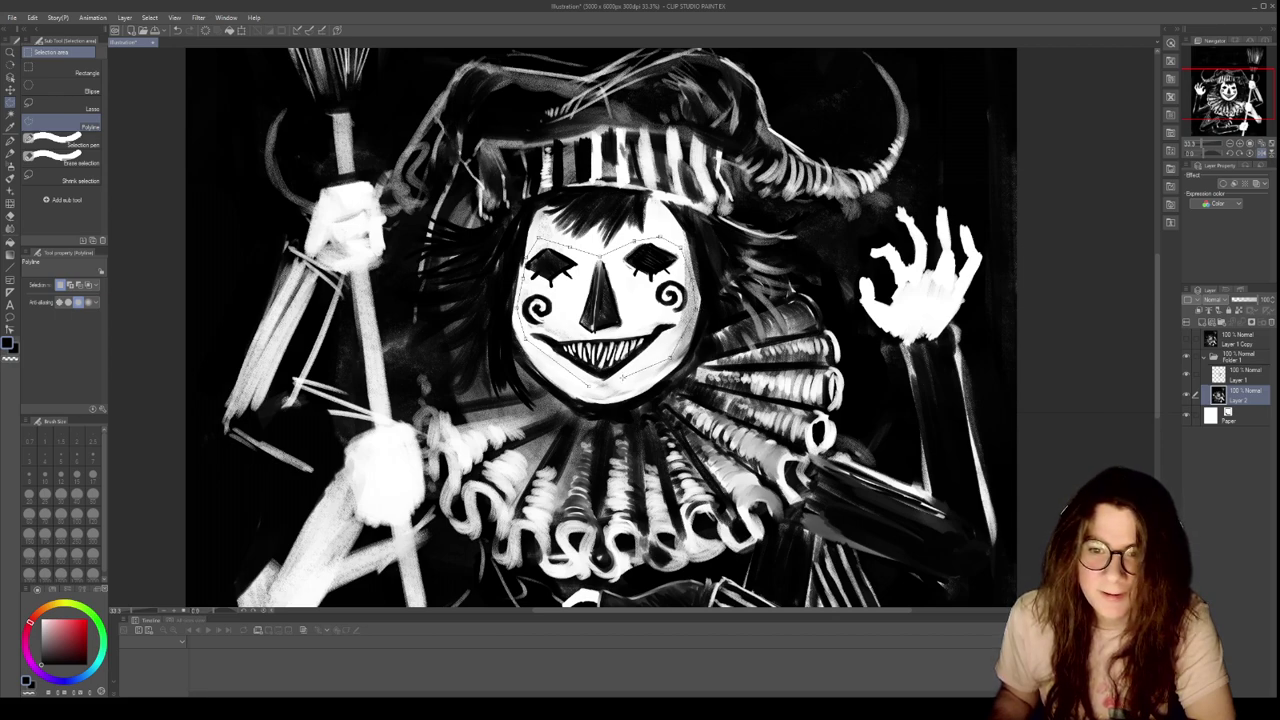
{"action": "double_click", "coordinate": [620, 375]}
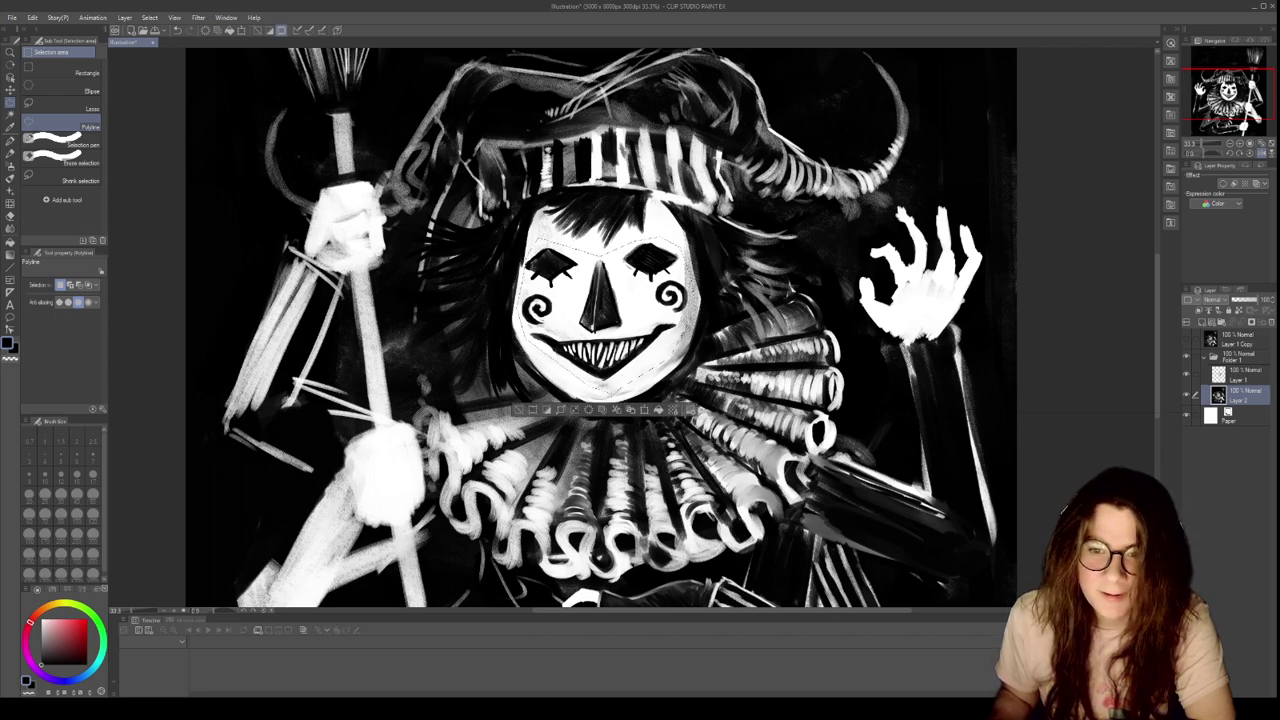
Try rotating the selected facial features about a quarter turn sideways and nudging them slightly left within the face
{"action": "left_click", "coordinate": [241, 30]}
{"action": "left_click_drag", "start_coordinate": [650, 203], "coordinate": [685, 405]}
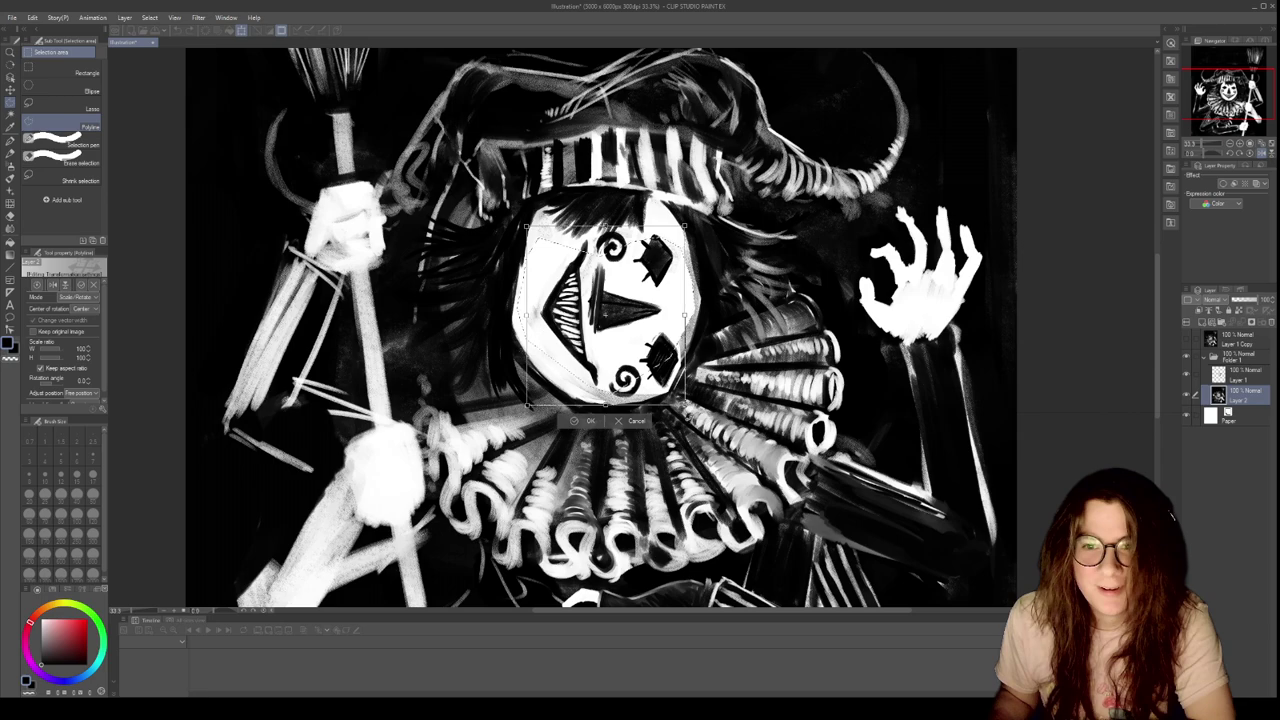
{"action": "left_click_drag", "start_coordinate": [640, 305], "coordinate": [633, 305]}
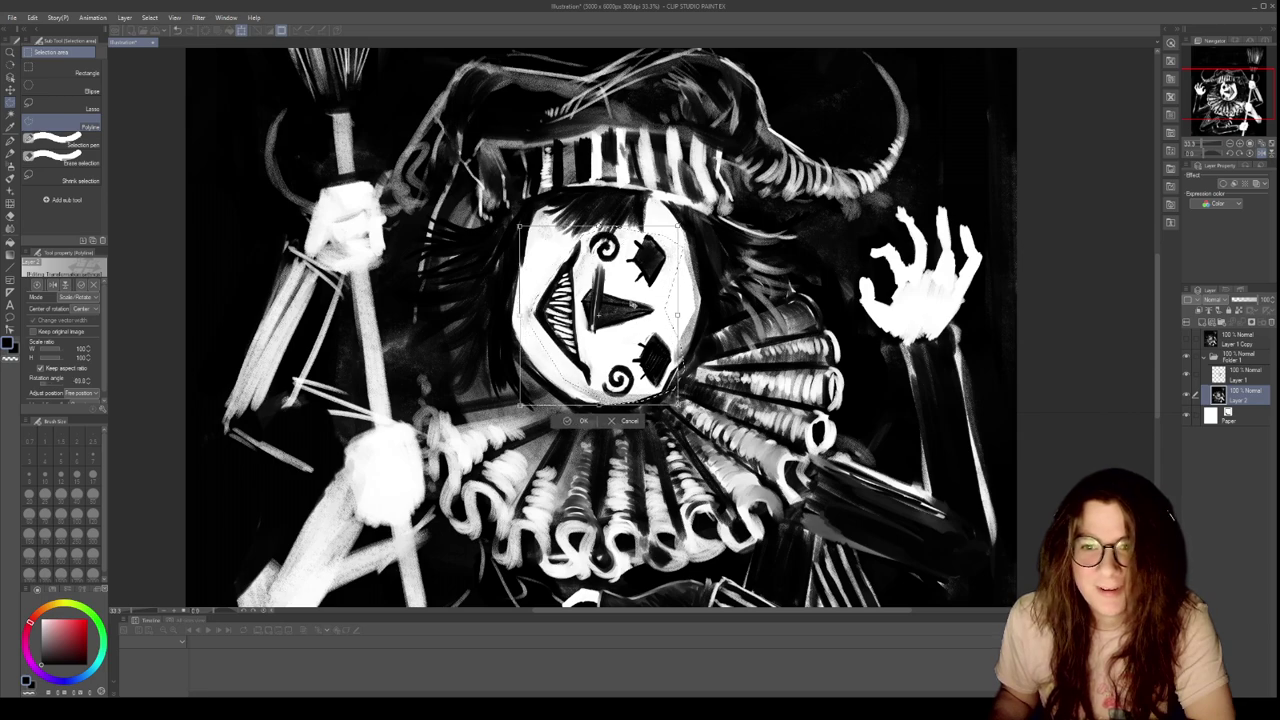
{"action": "scroll", "coordinate": [631, 305], "scroll_direction": "down", "scroll_amount": 5}
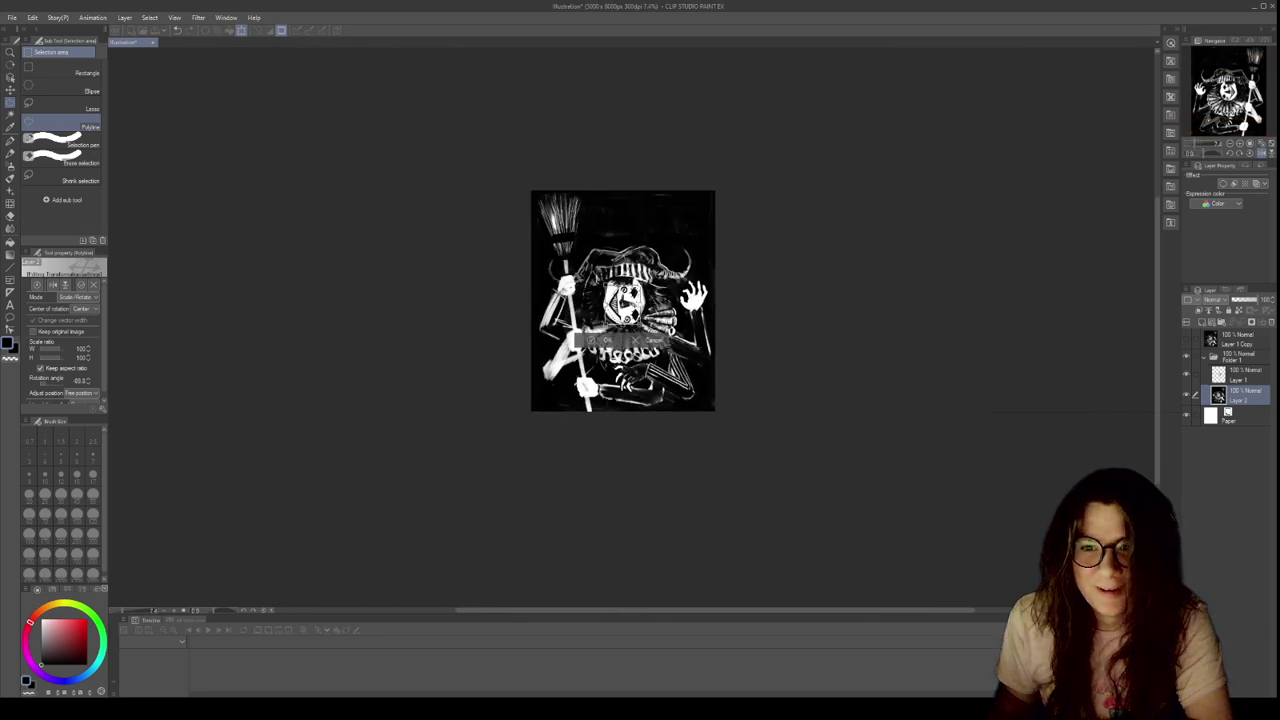
{"action": "scroll", "coordinate": [632, 303], "scroll_direction": "up", "scroll_amount": 4}
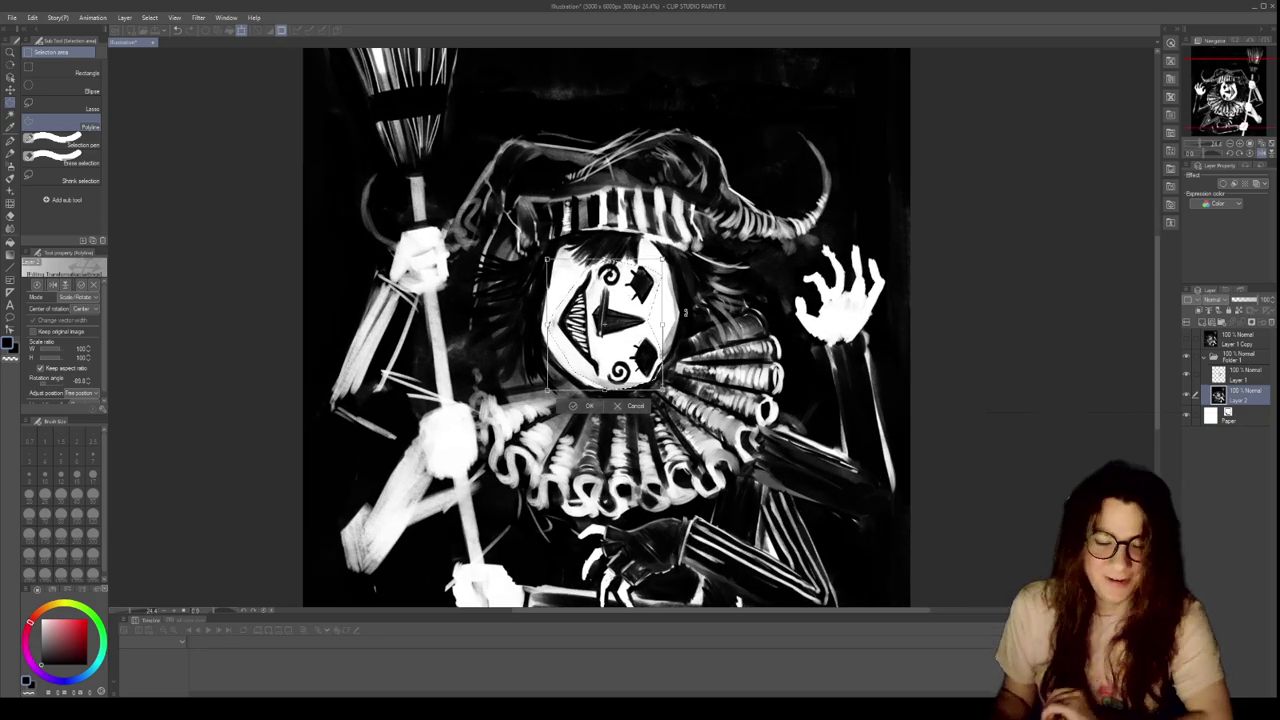
Undo the rotation and shift of the facial features, close the transform and clear the selection
{"action": "key", "text": "ctrl+z"}
{"action": "key", "text": "ctrl+z"}
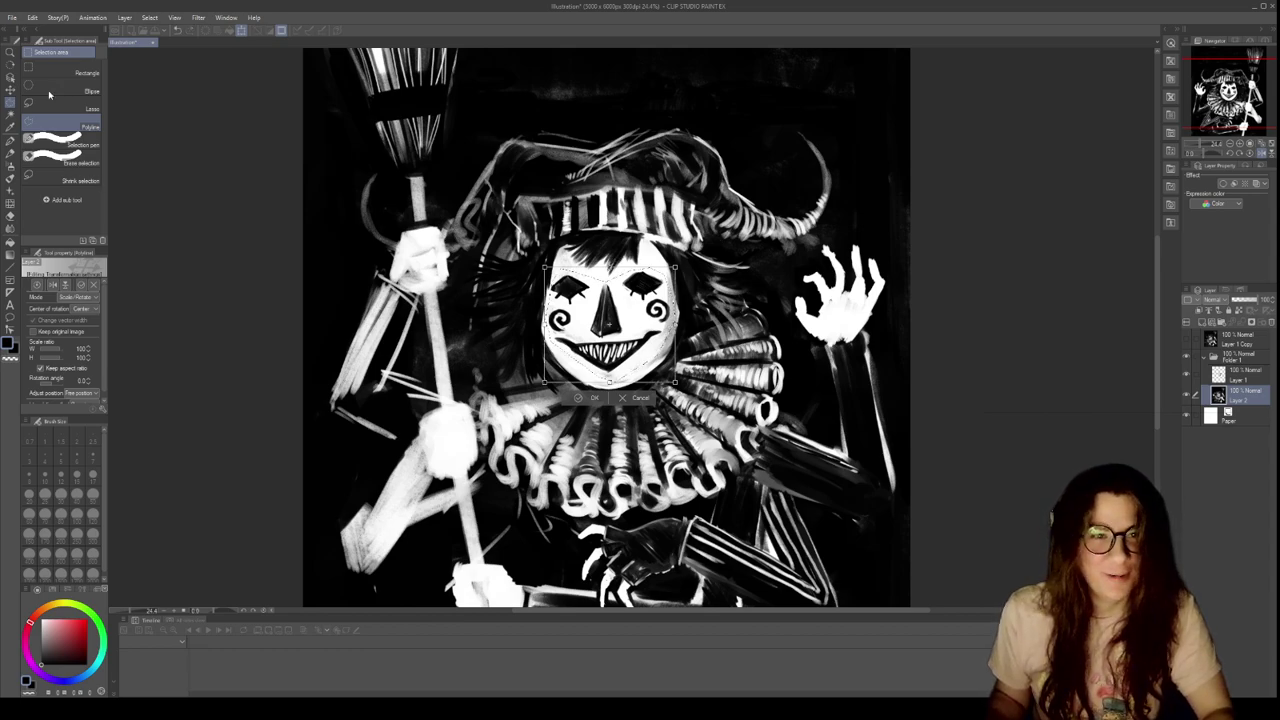
{"action": "key", "text": "Return"}
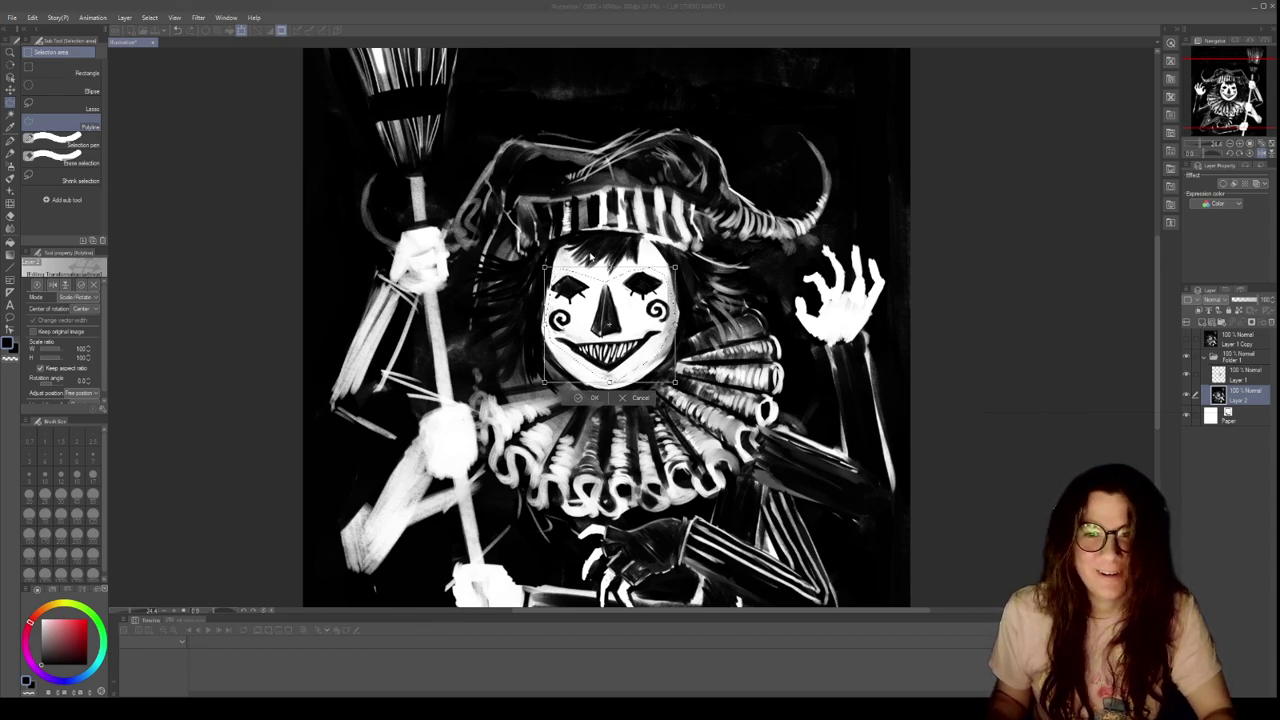
{"action": "scroll", "coordinate": [589, 260], "scroll_direction": "down", "scroll_amount": 5}
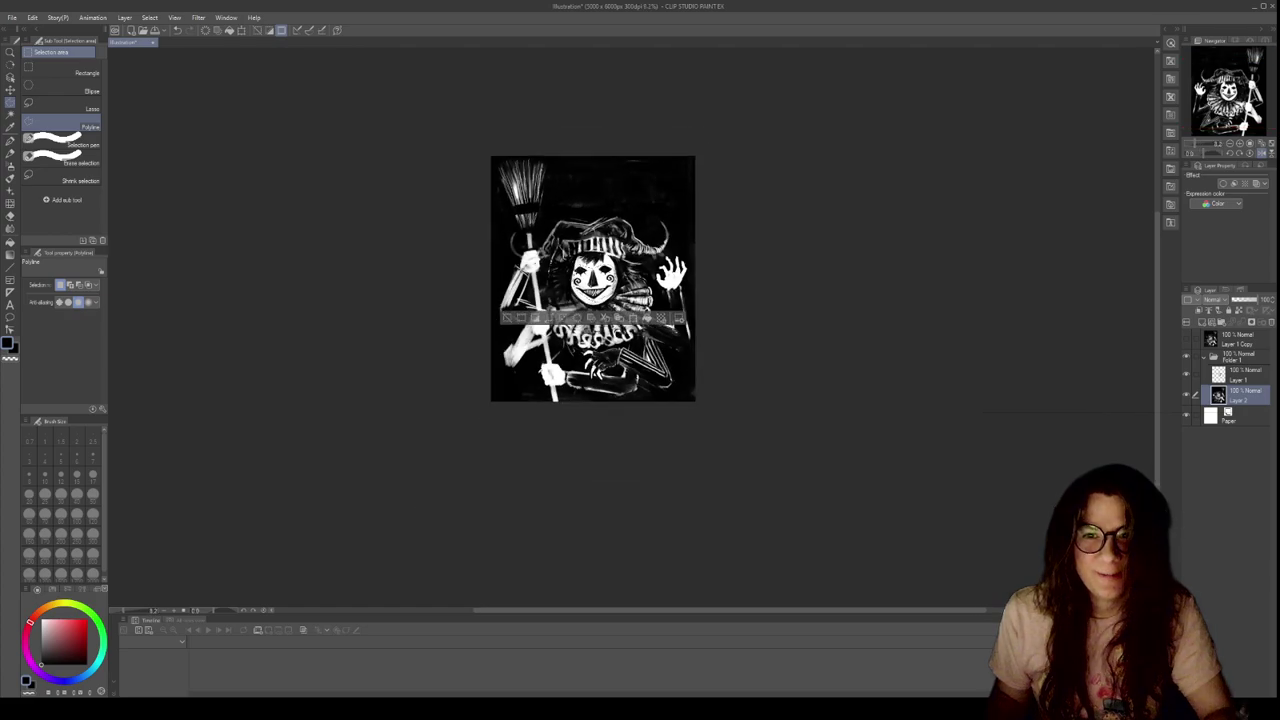
{"action": "scroll", "coordinate": [917, 296], "scroll_direction": "up", "scroll_amount": 5}
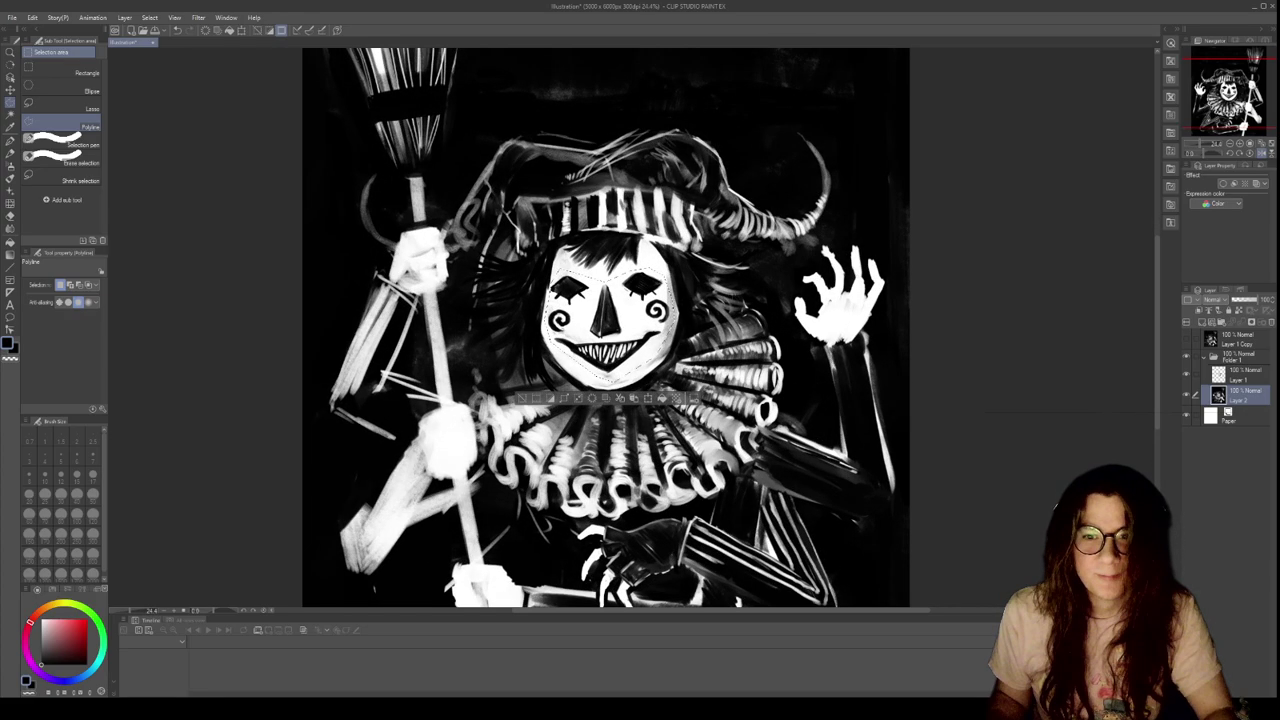
{"action": "key", "text": "ctrl+d"}
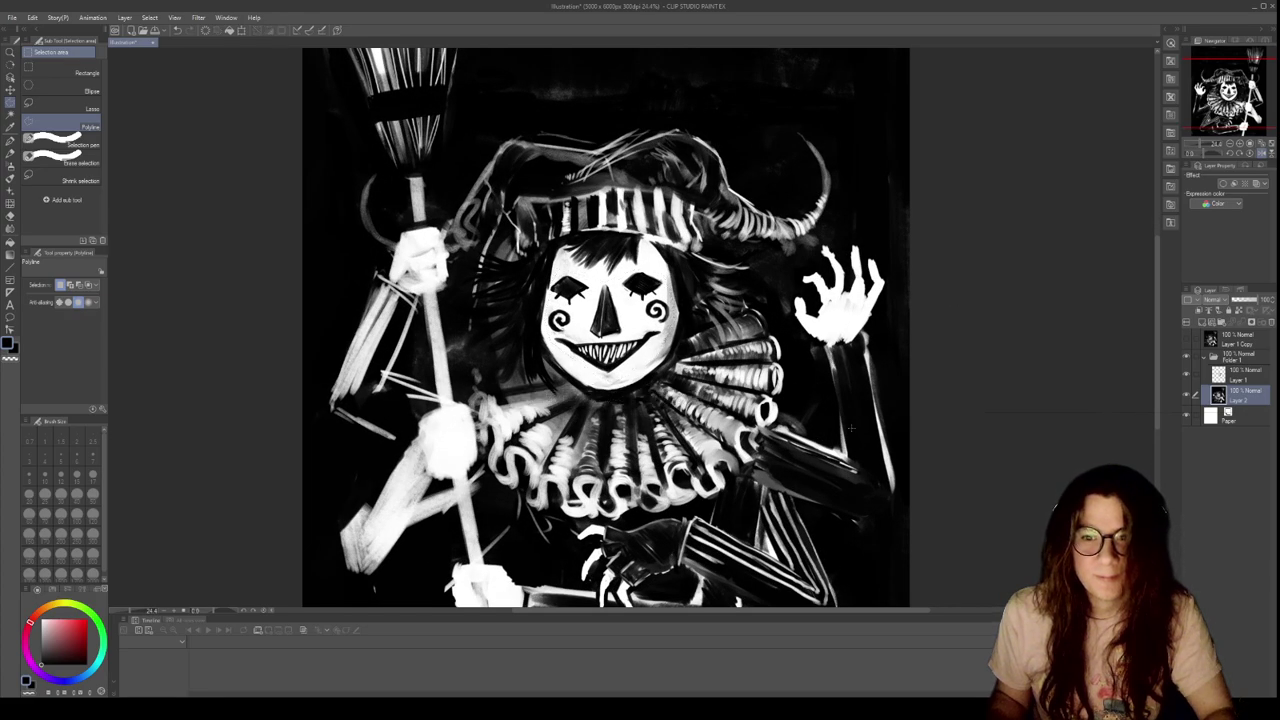
{"action": "scroll", "coordinate": [851, 428], "scroll_direction": "down", "scroll_amount": 3}
{"action": "scroll", "coordinate": [849, 426], "scroll_direction": "up", "scroll_amount": 3}
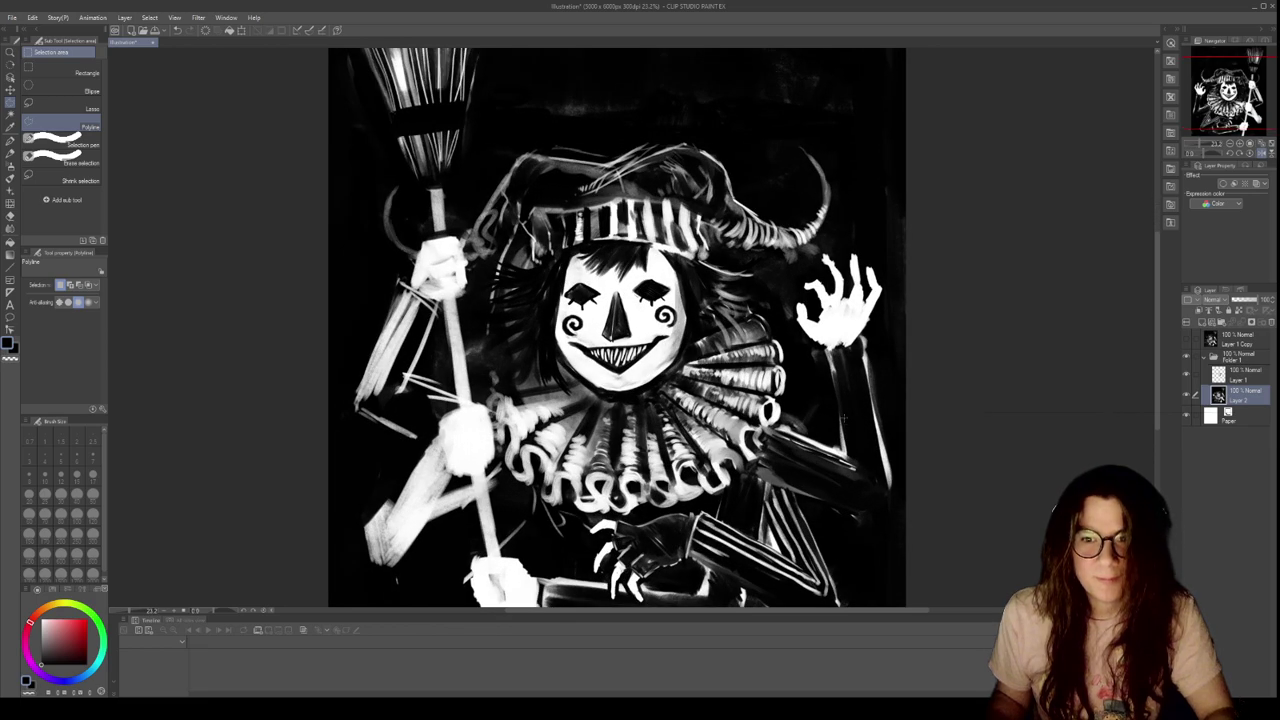
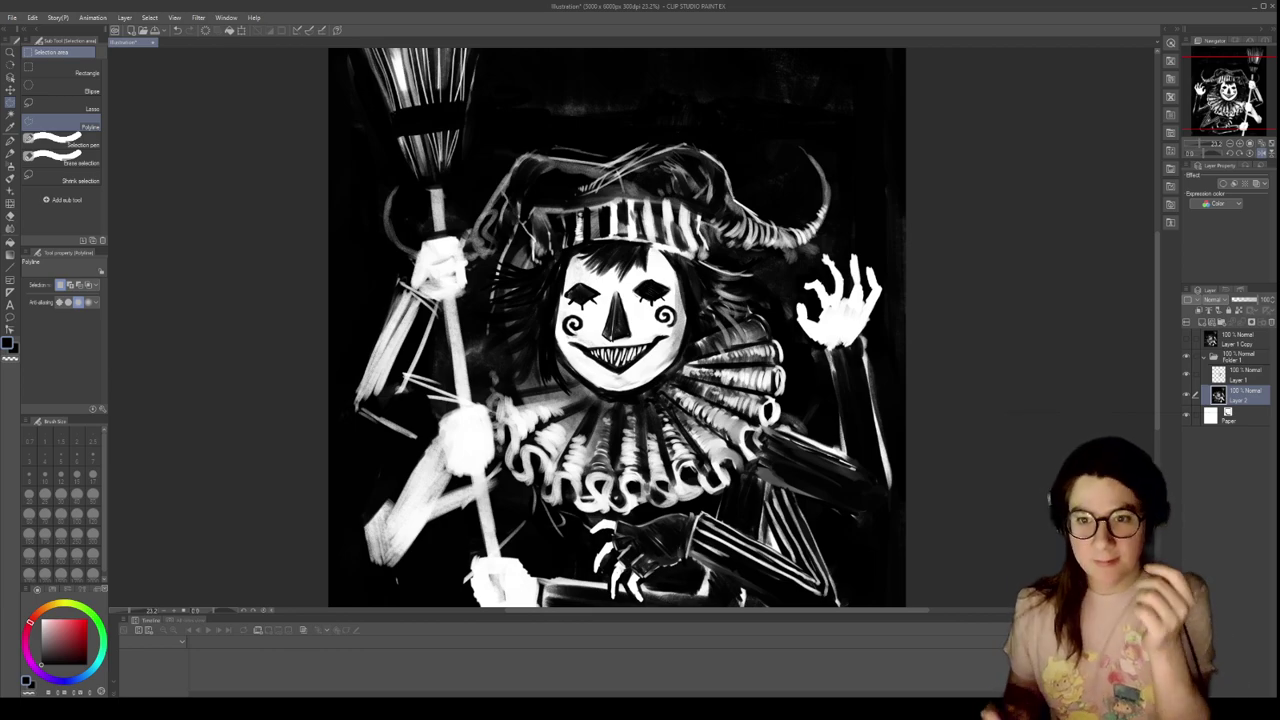
On a new layer above Layer 2, paint white Gouache highlights on the hat's folds and the horn's base at brush size 50
{"action": "scroll", "coordinate": [616, 208], "scroll_direction": "up", "scroll_amount": 2}
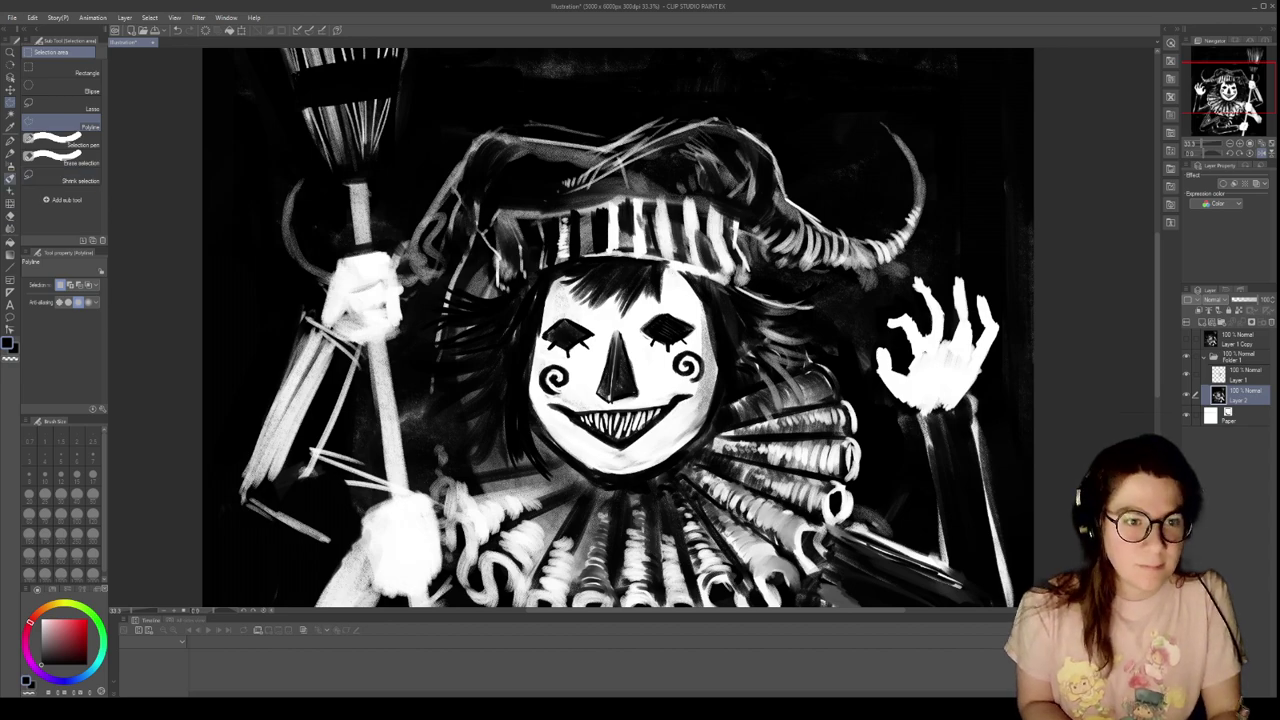
{"action": "left_click", "coordinate": [10, 179]}
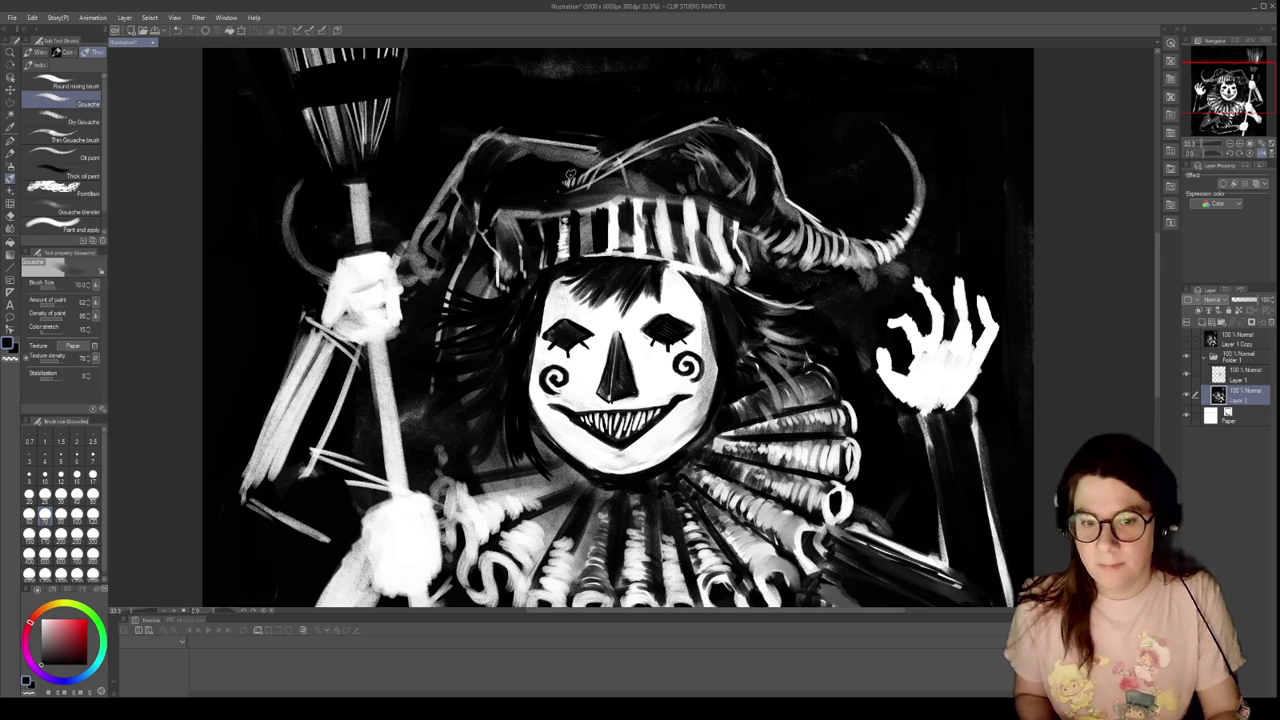
{"action": "left_click_drag", "start_coordinate": [68, 635], "coordinate": [5, 580]}
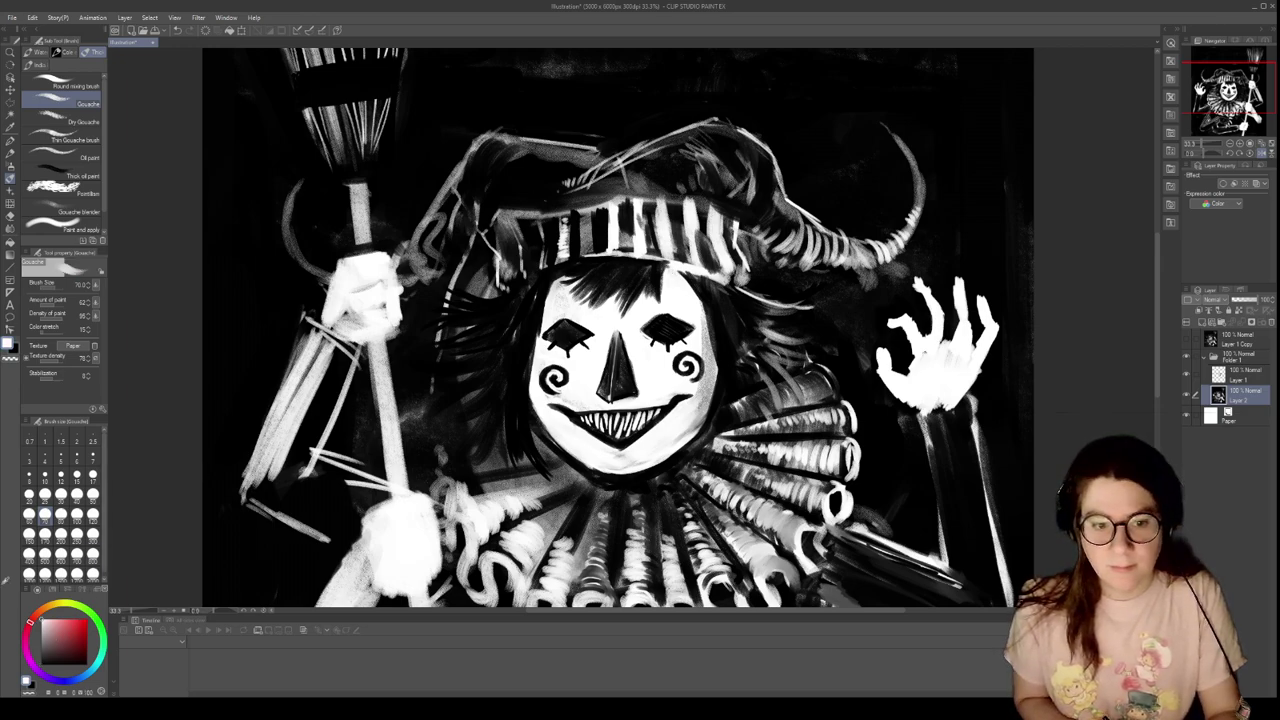
{"action": "left_click", "coordinate": [1207, 320]}
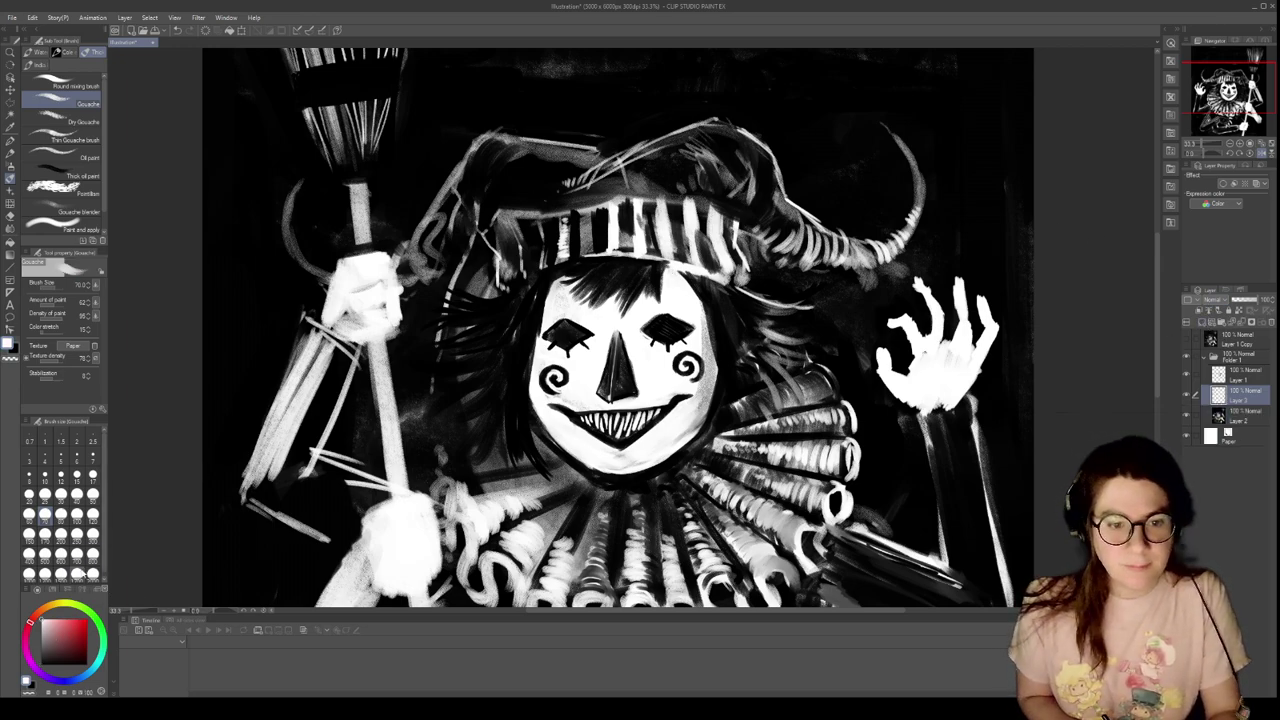
{"action": "left_click", "coordinate": [93, 494]}
{"action": "mouse_move", "coordinate": [588, 149]}
{"action": "left_mouse_down"}
{"action": "mouse_move", "coordinate": [618, 152]}
{"action": "mouse_move", "coordinate": [606, 172]}
{"action": "mouse_move", "coordinate": [630, 152]}
{"action": "mouse_move", "coordinate": [678, 138]}
{"action": "mouse_move", "coordinate": [704, 150]}
{"action": "mouse_move", "coordinate": [730, 134]}
{"action": "mouse_move", "coordinate": [765, 177]}
{"action": "left_mouse_up"}
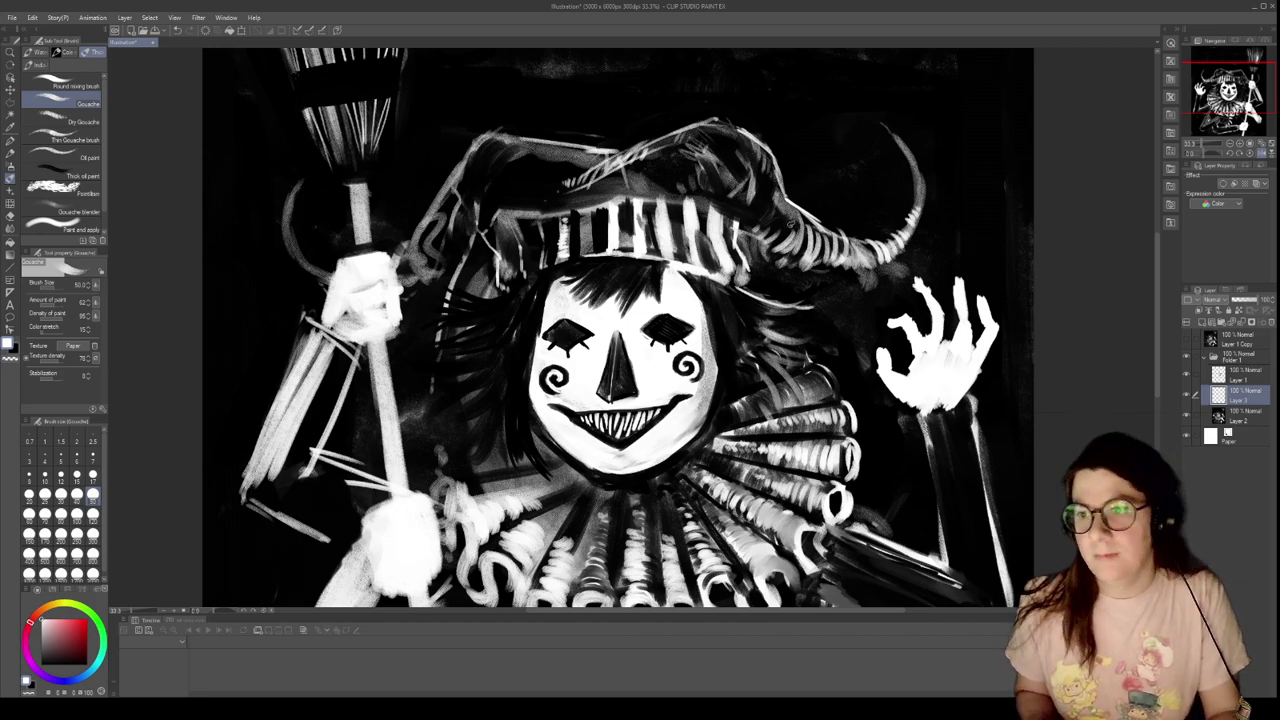
{"action": "left_click_drag", "start_coordinate": [804, 223], "coordinate": [804, 246]}
{"action": "left_click_drag", "start_coordinate": [799, 213], "coordinate": [789, 245]}
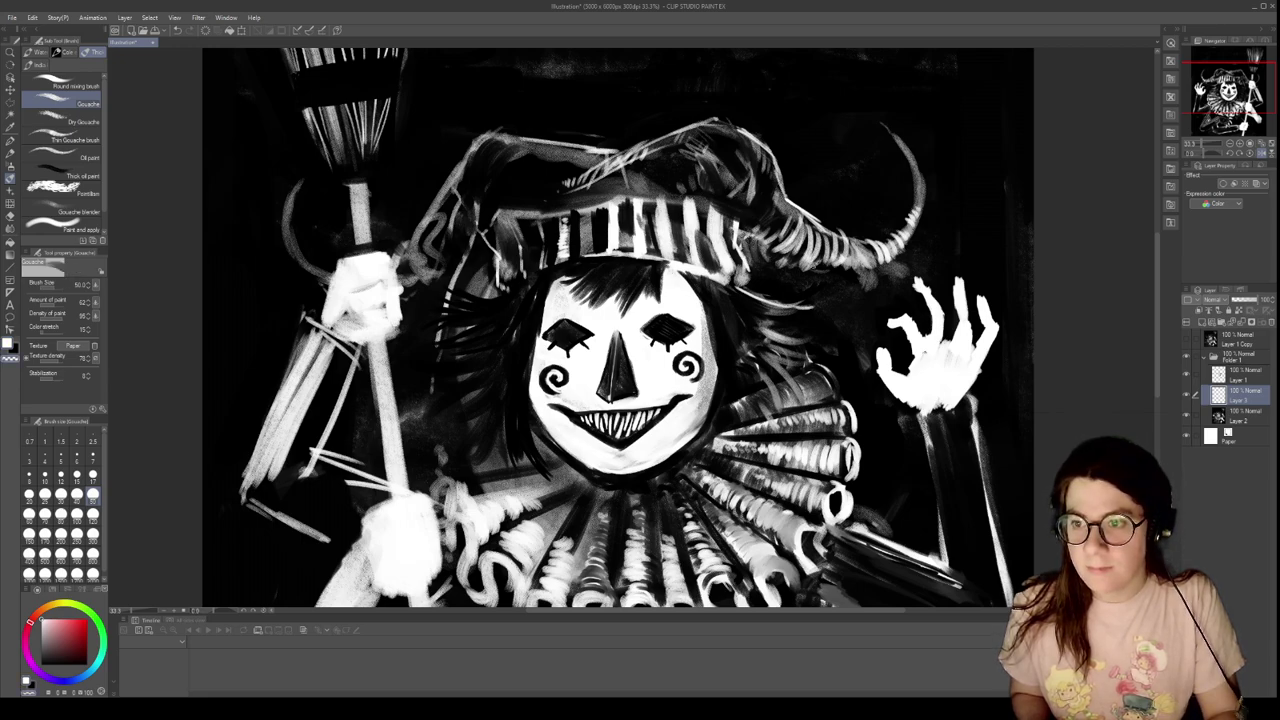
On Layer 1, refine the horn's lower edge with black, and paint fine white hair strands right of the face at brush size 17
{"action": "left_click", "coordinate": [1257, 415]}
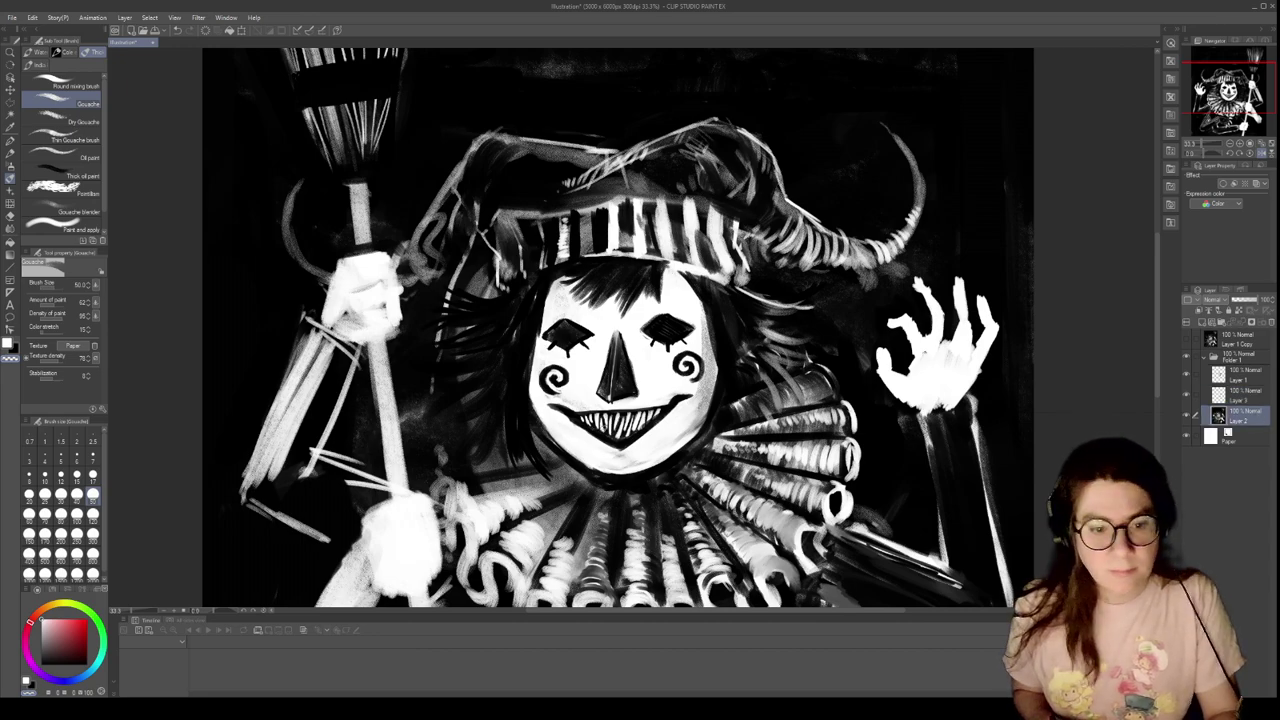
{"action": "key", "text": "x"}
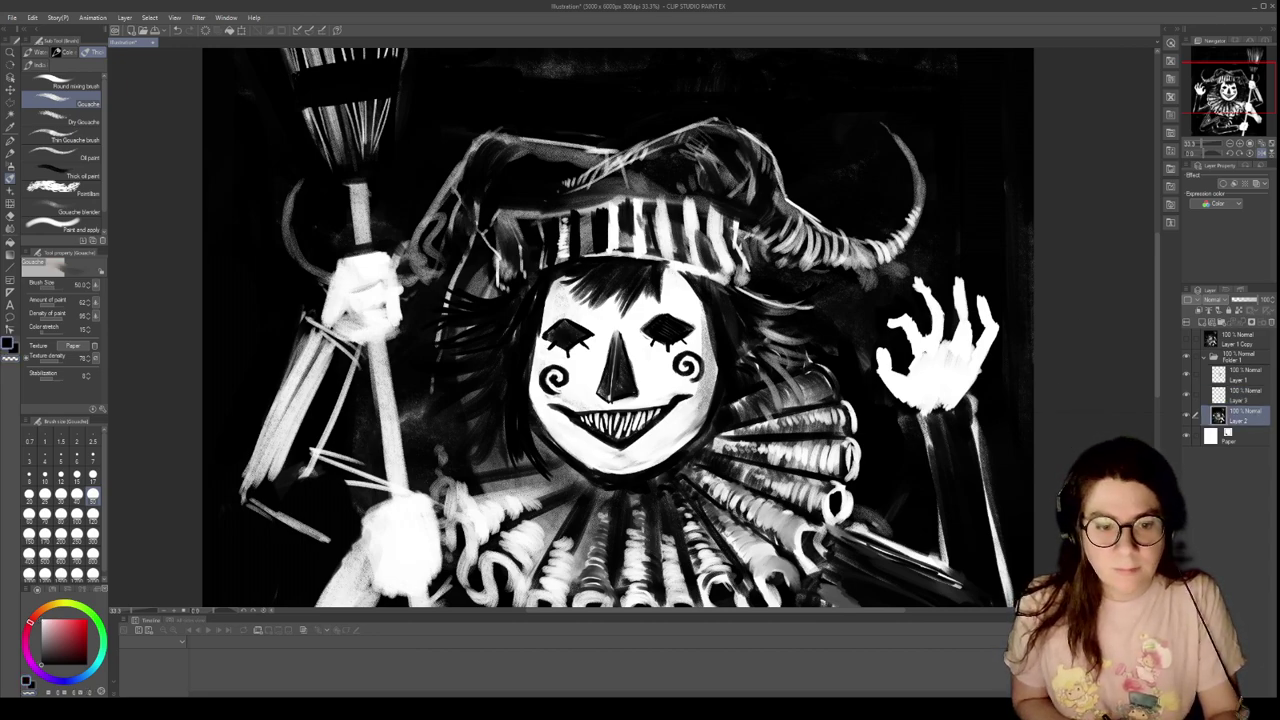
{"action": "left_click", "coordinate": [1245, 376]}
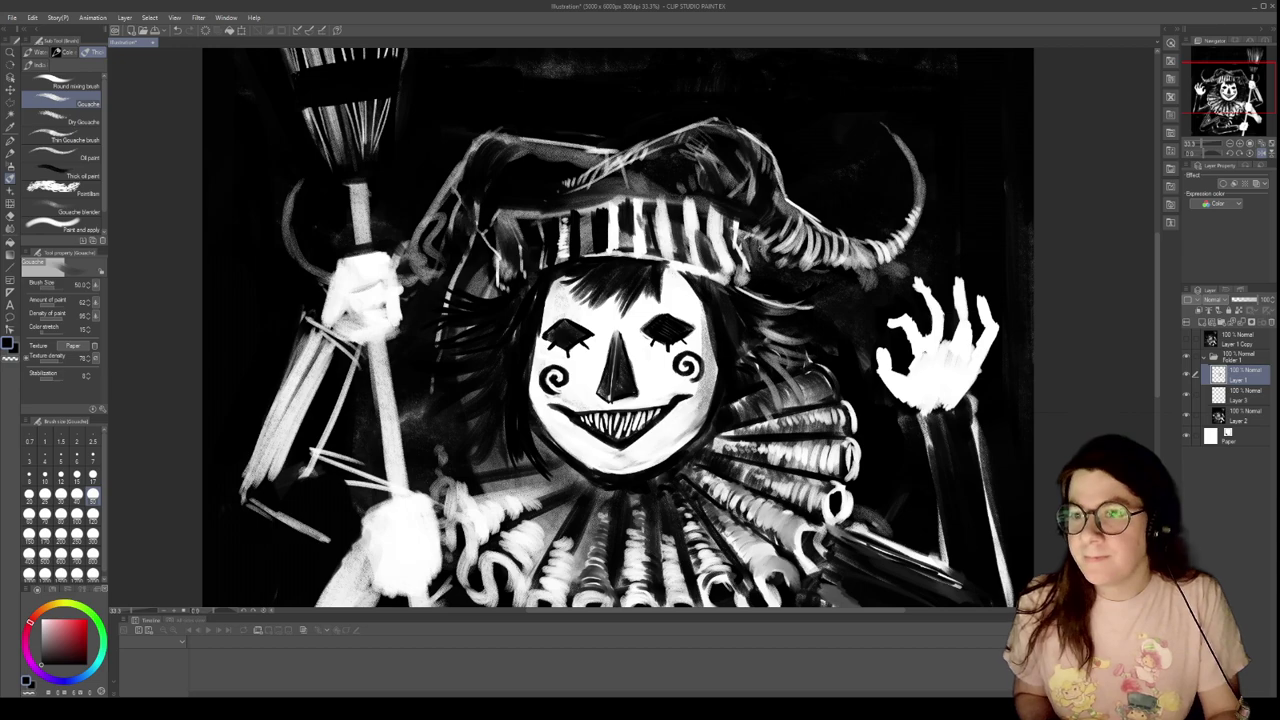
{"action": "mouse_move", "coordinate": [777, 257]}
{"action": "left_mouse_down"}
{"action": "mouse_move", "coordinate": [898, 256]}
{"action": "mouse_move", "coordinate": [865, 278]}
{"action": "mouse_move", "coordinate": [902, 268]}
{"action": "mouse_move", "coordinate": [774, 286]}
{"action": "left_mouse_up"}
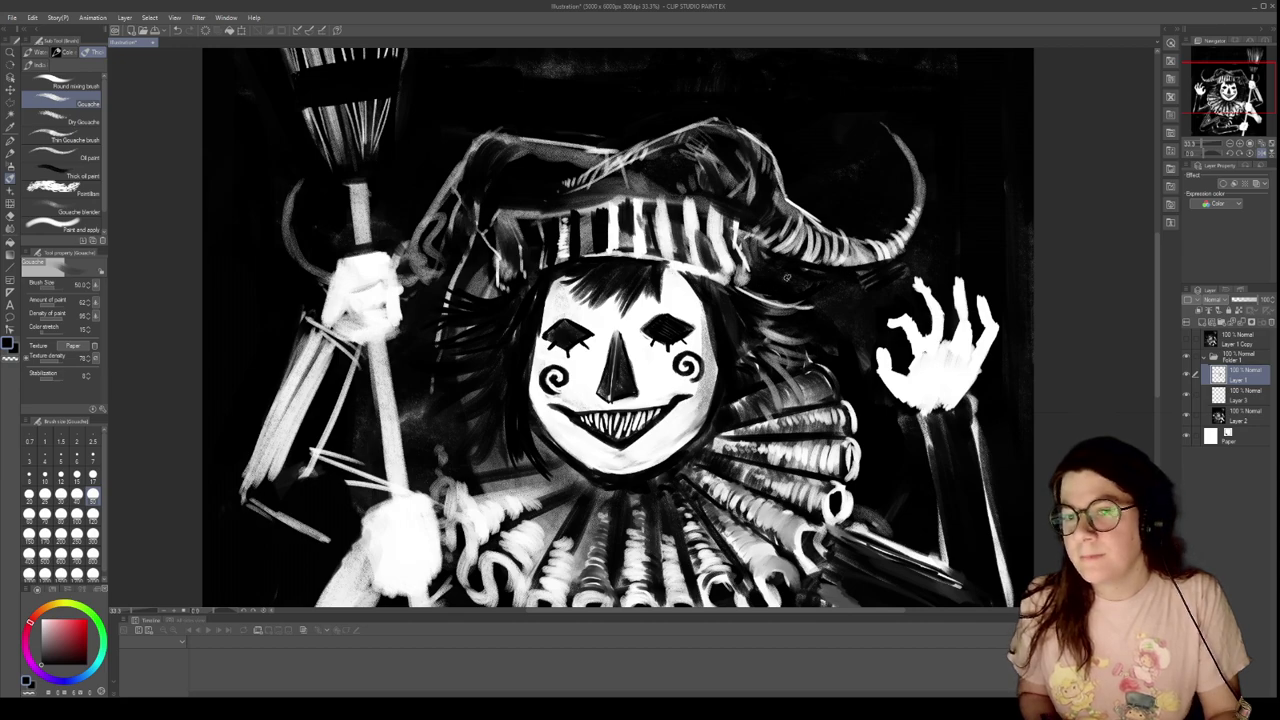
{"action": "left_click", "coordinate": [92, 475]}
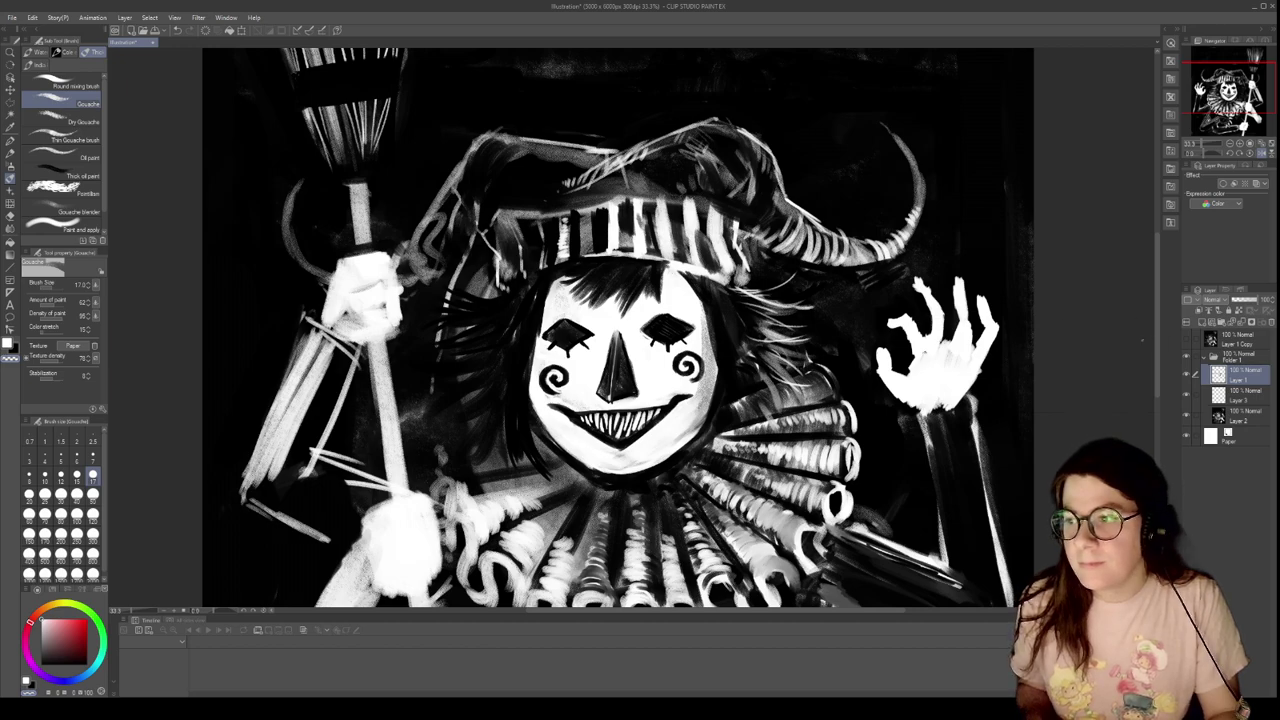
Paint black over the hair area between the jester's face and the right side of the ruff, using the Gouache brush at size 50
{"action": "key", "text": "x"}
{"action": "key", "text": "bracketright"}
{"action": "key", "text": "bracketright"}
{"action": "key", "text": "bracketright"}
{"action": "key", "text": "bracketright"}
{"action": "key", "text": "bracketright"}
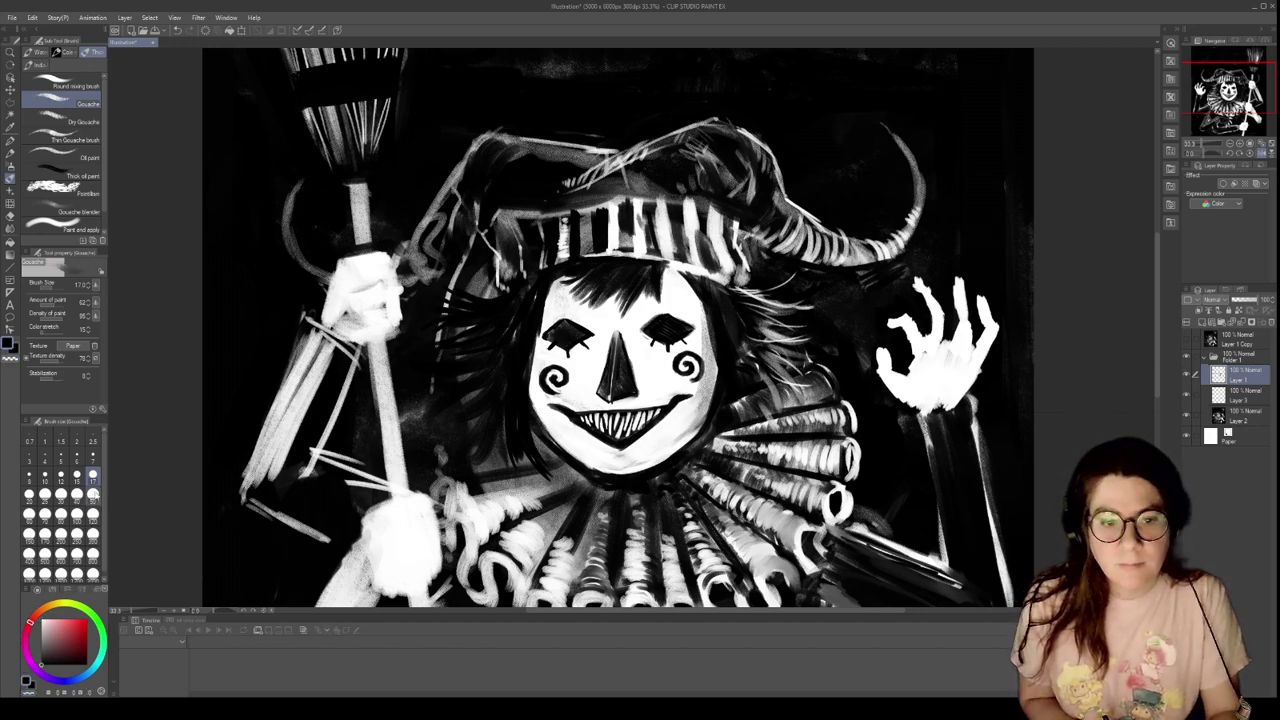
{"action": "mouse_move", "coordinate": [743, 343]}
{"action": "left_mouse_down"}
{"action": "mouse_move", "coordinate": [806, 360]}
{"action": "mouse_move", "coordinate": [770, 384]}
{"action": "mouse_move", "coordinate": [790, 396]}
{"action": "mouse_move", "coordinate": [777, 390]}
{"action": "mouse_move", "coordinate": [772, 428]}
{"action": "mouse_move", "coordinate": [756, 436]}
{"action": "mouse_move", "coordinate": [759, 401]}
{"action": "mouse_move", "coordinate": [740, 420]}
{"action": "left_mouse_up"}
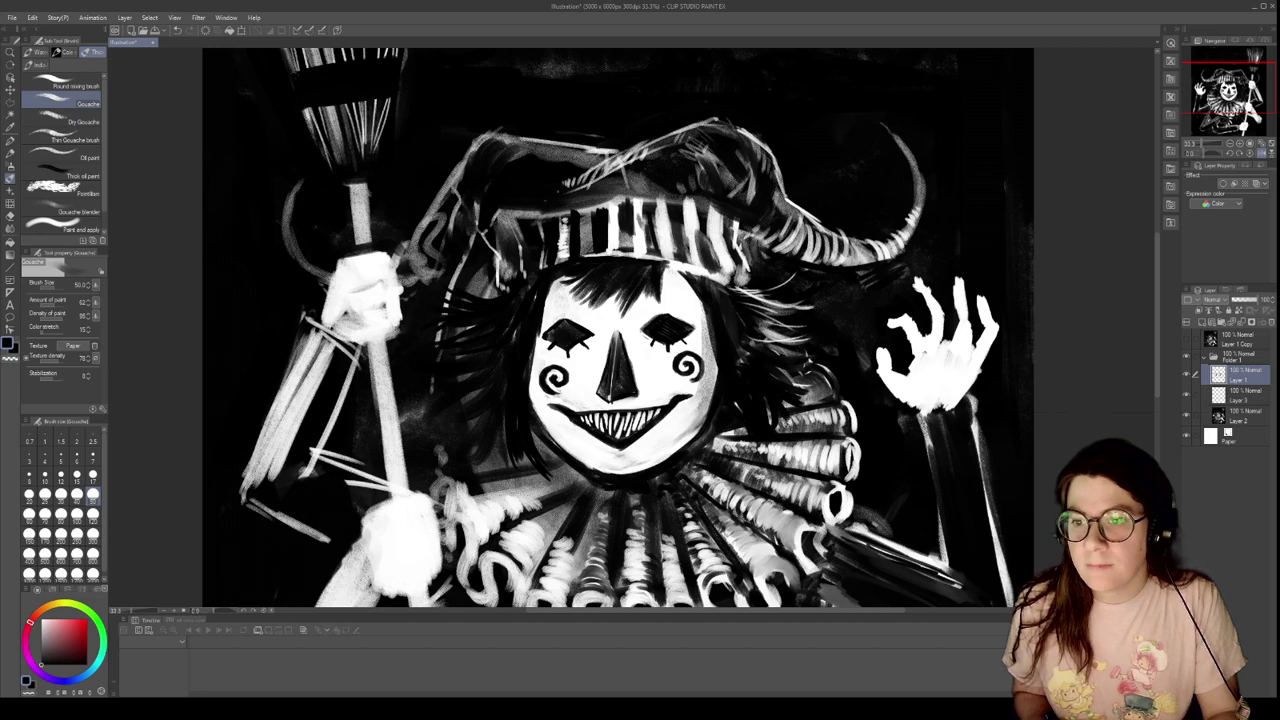
Reduce the brush size to 17 and paint thin black hair strands along the right edge of the face
{"action": "left_click", "coordinate": [92, 476]}
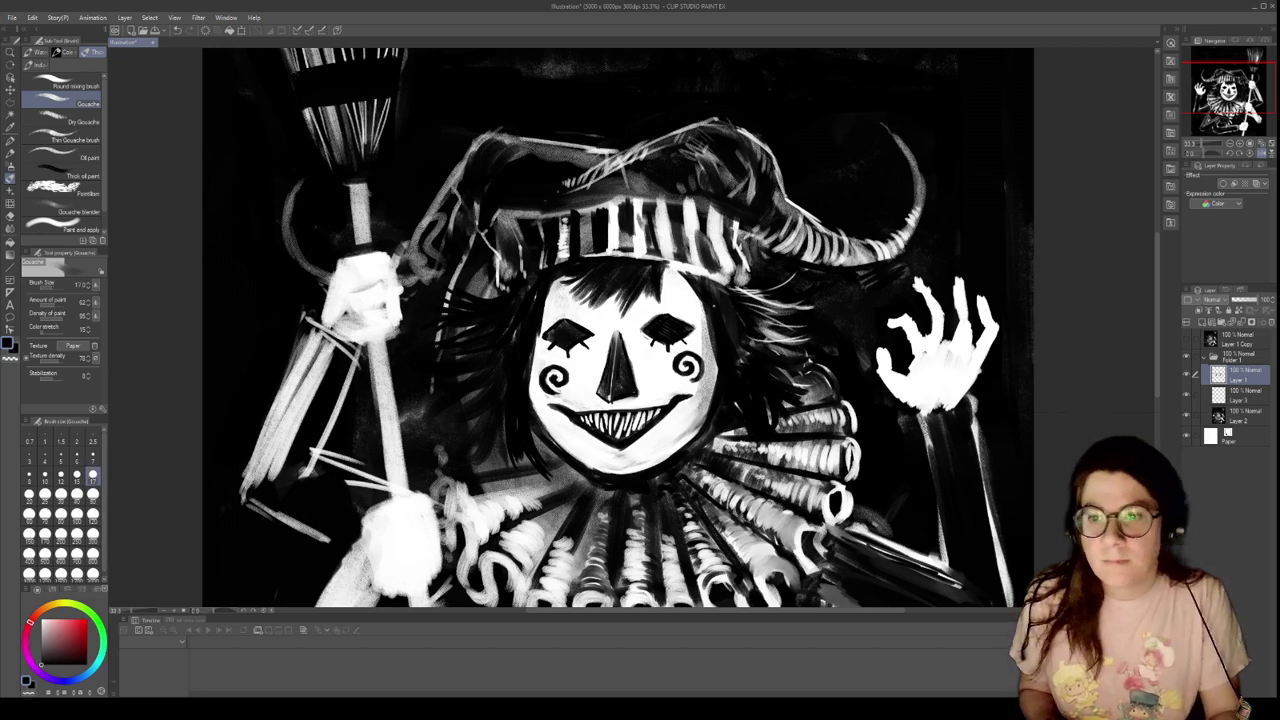
{"action": "mouse_move", "coordinate": [700, 304]}
{"action": "left_mouse_down"}
{"action": "mouse_move", "coordinate": [716, 376]}
{"action": "mouse_move", "coordinate": [676, 438]}
{"action": "left_mouse_up"}
{"action": "left_click_drag", "start_coordinate": [684, 278], "coordinate": [704, 318]}
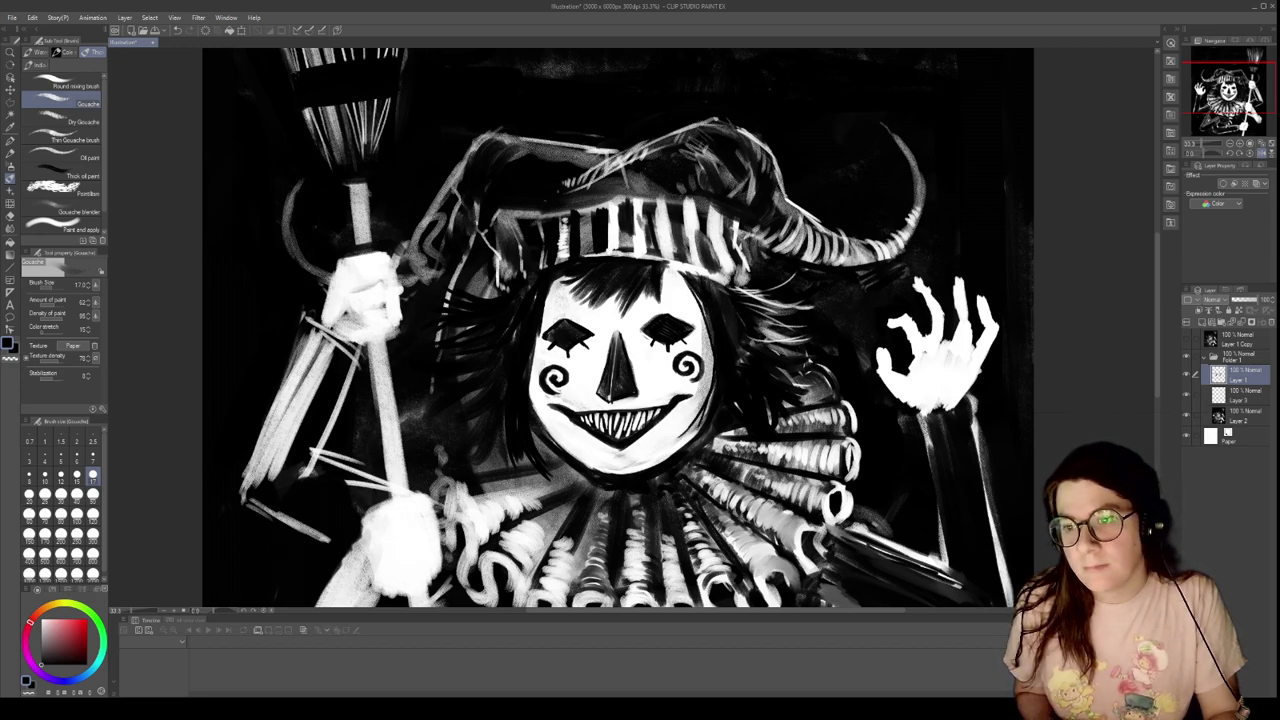
{"action": "left_click_drag", "start_coordinate": [714, 378], "coordinate": [692, 454]}
{"action": "key", "text": "c"}
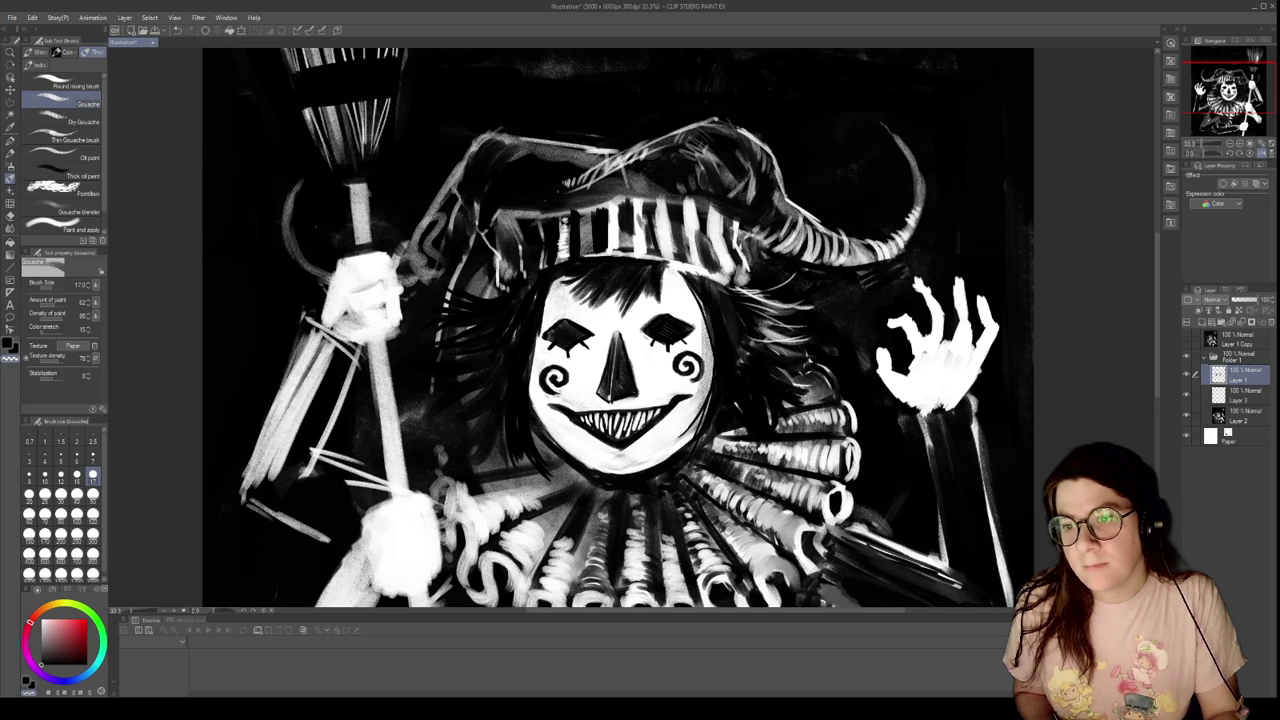
Add a new raster layer and paint thin white highlight strands through the hair right of the face
{"action": "left_click", "coordinate": [1203, 323]}
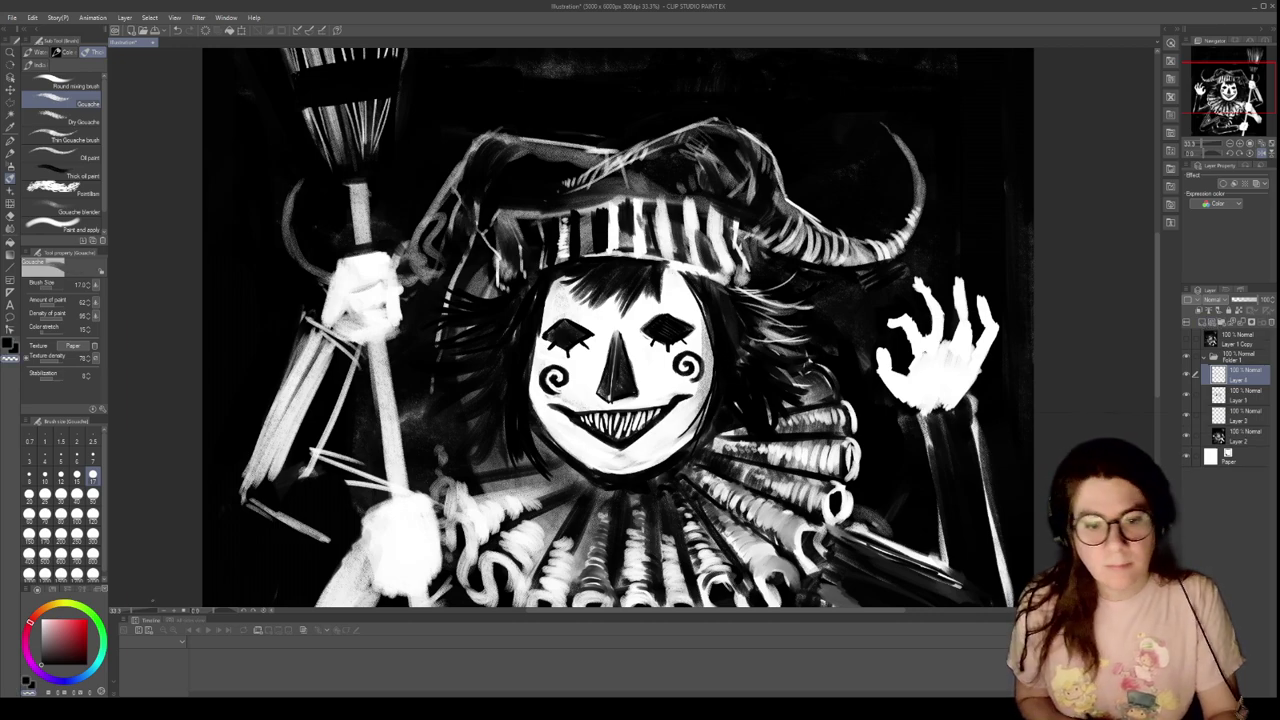
{"action": "left_click_drag", "start_coordinate": [54, 636], "coordinate": [41, 619]}
{"action": "left_click_drag", "start_coordinate": [714, 308], "coordinate": [698, 442]}
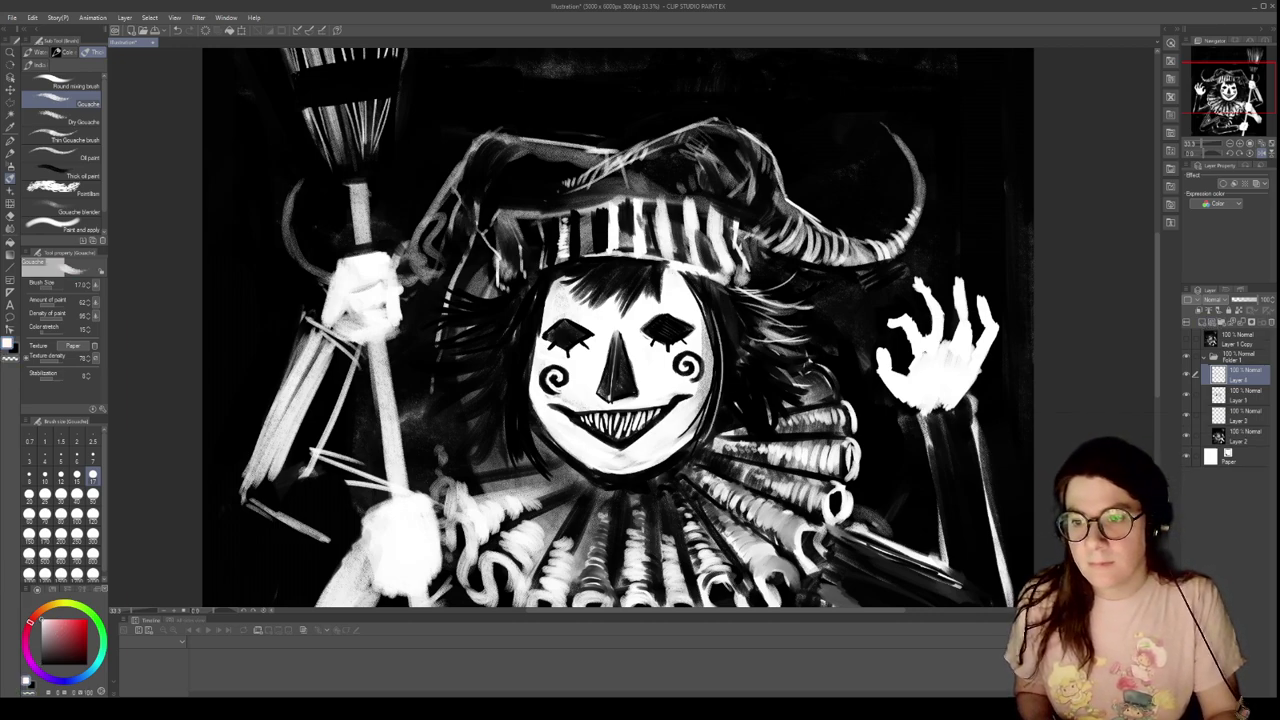
{"action": "left_click_drag", "start_coordinate": [720, 316], "coordinate": [732, 386]}
{"action": "mouse_move", "coordinate": [728, 338]}
{"action": "left_mouse_down"}
{"action": "mouse_move", "coordinate": [748, 404]}
{"action": "mouse_move", "coordinate": [796, 392]}
{"action": "left_mouse_up"}
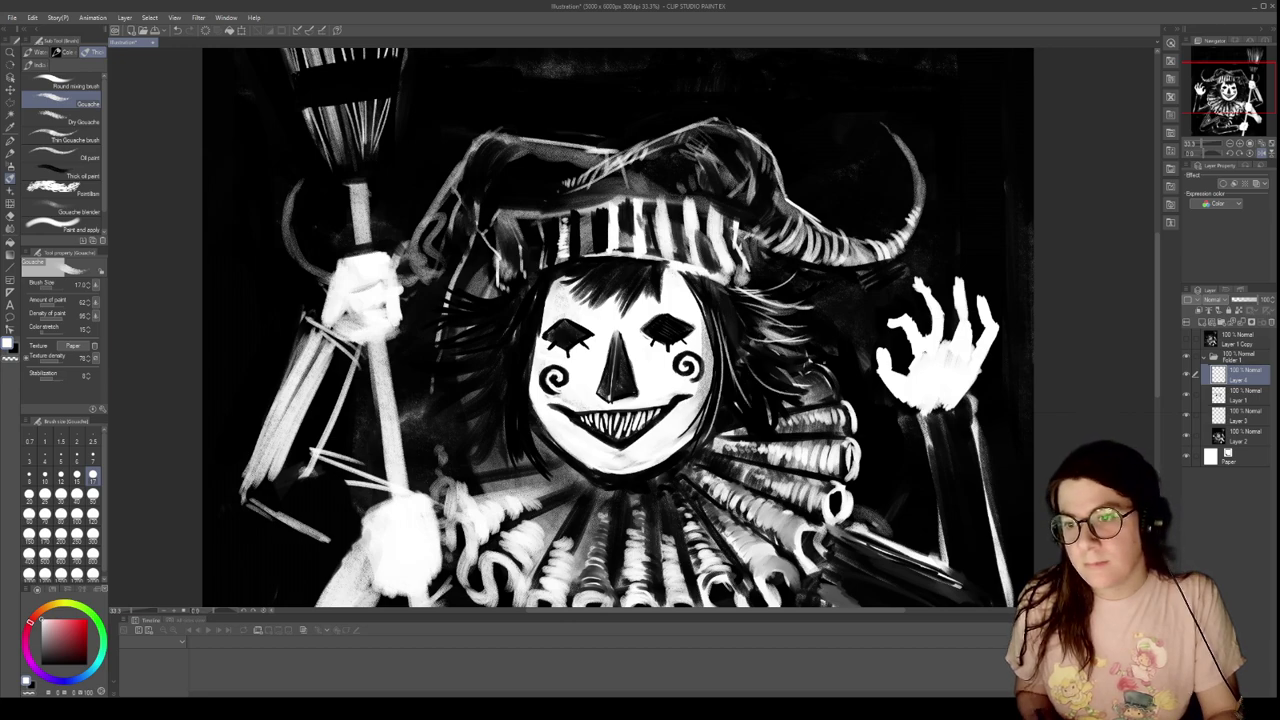
{"action": "key", "text": "ctrl+z"}
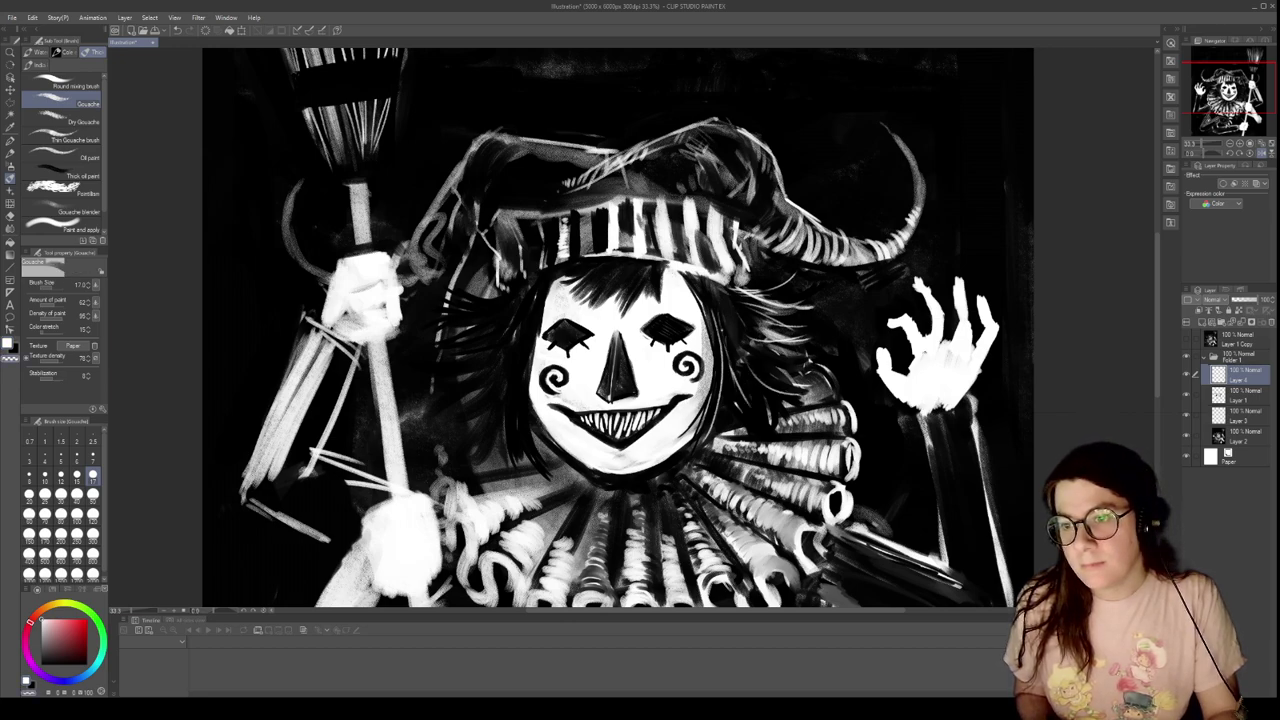
{"action": "key", "text": "c"}
{"action": "mouse_move", "coordinate": [724, 312]}
{"action": "left_mouse_down"}
{"action": "mouse_move", "coordinate": [770, 340]}
{"action": "mouse_move", "coordinate": [783, 383]}
{"action": "left_mouse_up"}
{"action": "left_click_drag", "start_coordinate": [764, 376], "coordinate": [788, 396]}
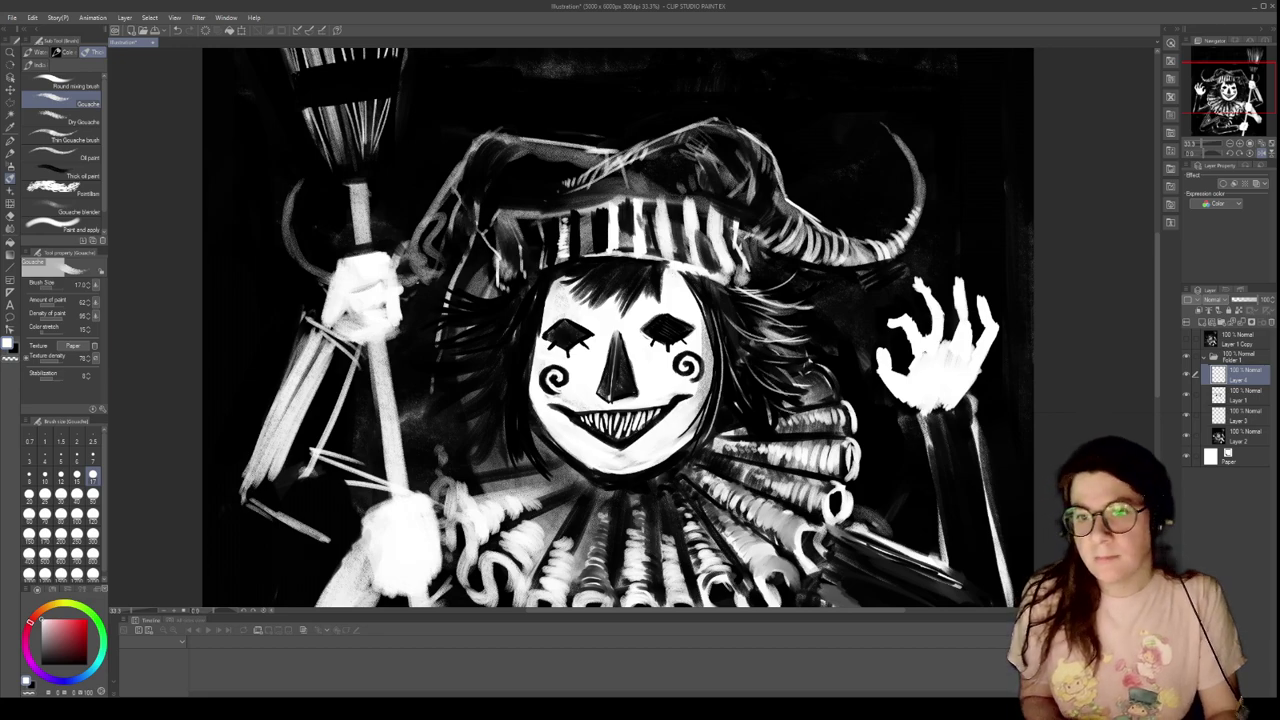
Paint matching thin white highlight strands through the hair left of the face
{"action": "mouse_move", "coordinate": [502, 305]}
{"action": "left_mouse_down"}
{"action": "mouse_move", "coordinate": [431, 303]}
{"action": "mouse_move", "coordinate": [442, 328]}
{"action": "left_mouse_up"}
{"action": "mouse_move", "coordinate": [477, 346]}
{"action": "left_mouse_down"}
{"action": "mouse_move", "coordinate": [441, 342]}
{"action": "mouse_move", "coordinate": [506, 356]}
{"action": "left_mouse_up"}
{"action": "mouse_move", "coordinate": [458, 346]}
{"action": "left_mouse_down"}
{"action": "mouse_move", "coordinate": [490, 362]}
{"action": "mouse_move", "coordinate": [482, 396]}
{"action": "mouse_move", "coordinate": [516, 434]}
{"action": "left_mouse_up"}
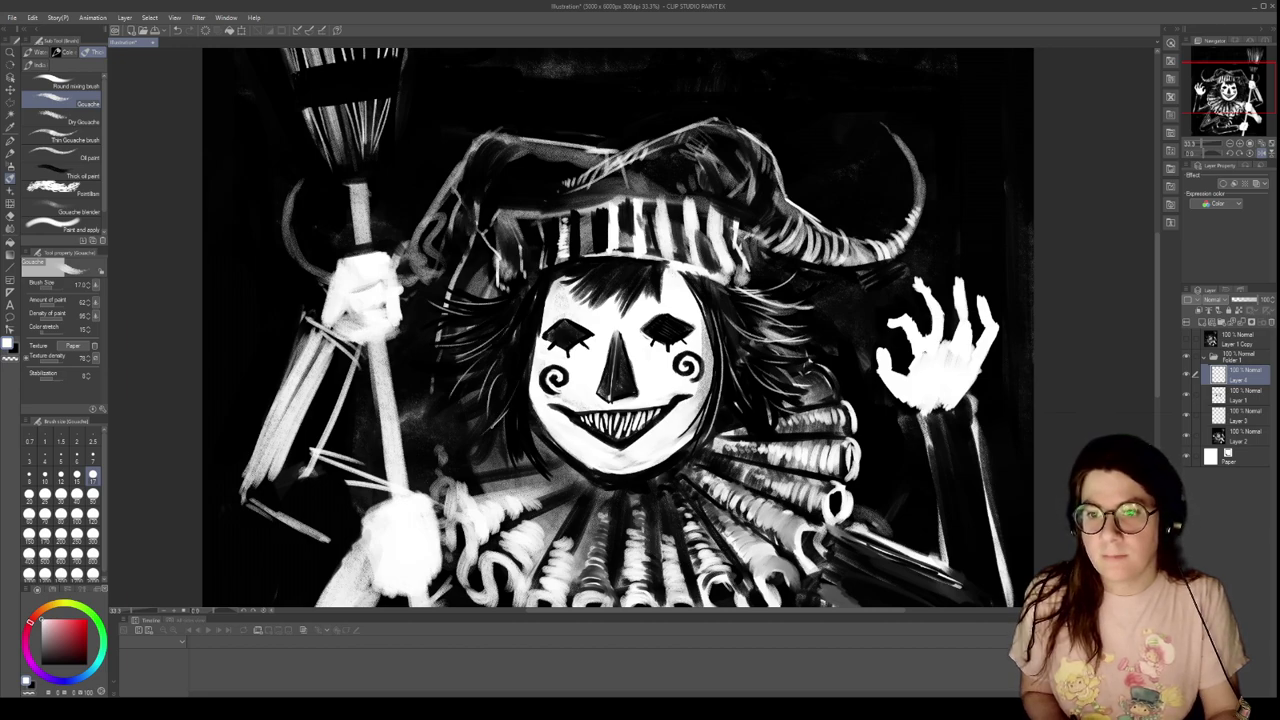
Paint white strokes over both ends of the black fringe to refine its shape on the forehead
{"action": "scroll", "coordinate": [646, 291], "scroll_direction": "up", "scroll_amount": 2}
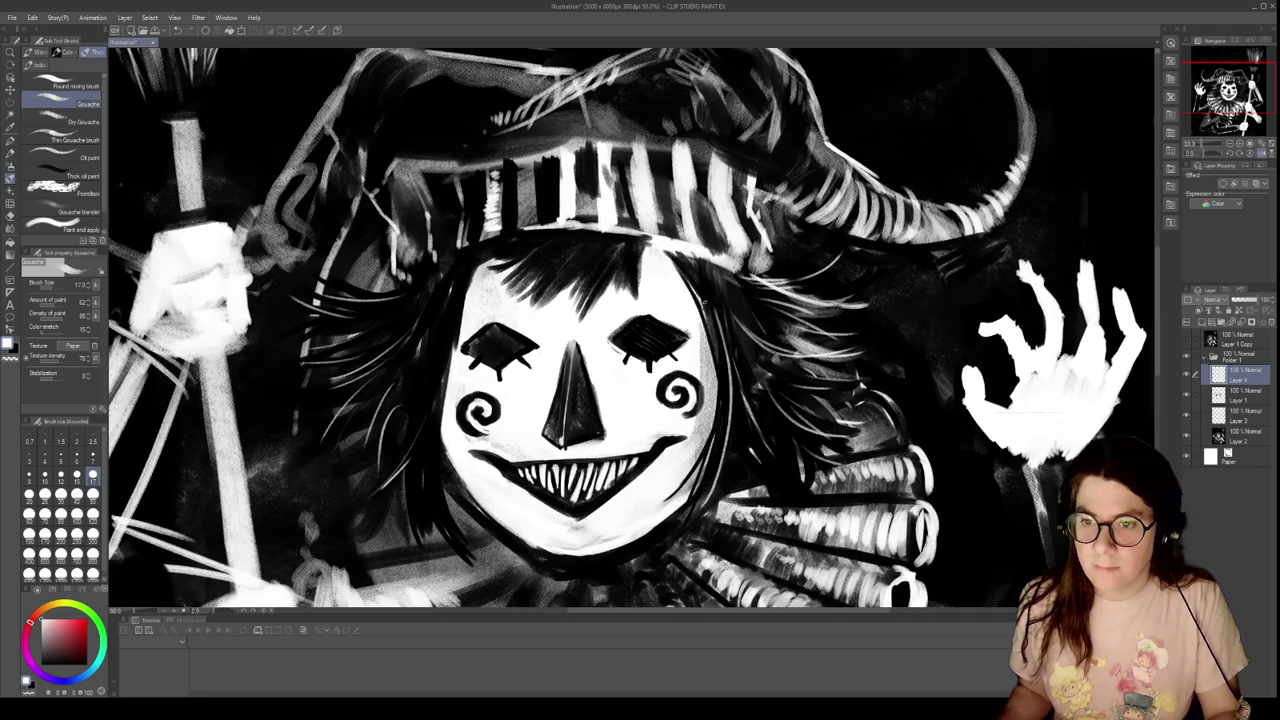
{"action": "left_click_drag", "start_coordinate": [640, 234], "coordinate": [628, 282]}
{"action": "mouse_move", "coordinate": [646, 234]}
{"action": "left_mouse_down"}
{"action": "mouse_move", "coordinate": [634, 298]}
{"action": "mouse_move", "coordinate": [620, 288]}
{"action": "mouse_move", "coordinate": [628, 306]}
{"action": "left_mouse_up"}
{"action": "left_click_drag", "start_coordinate": [648, 222], "coordinate": [641, 238]}
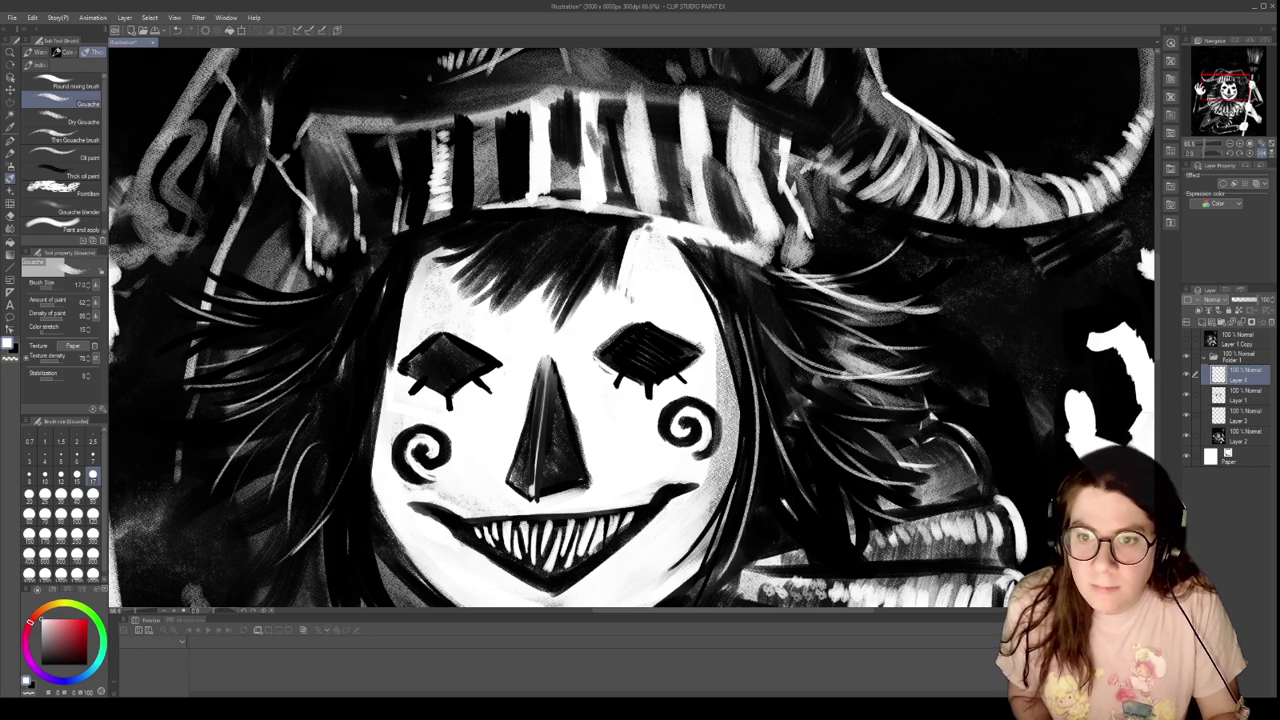
{"action": "mouse_move", "coordinate": [434, 253]}
{"action": "left_mouse_down"}
{"action": "mouse_move", "coordinate": [496, 226]}
{"action": "mouse_move", "coordinate": [444, 256]}
{"action": "mouse_move", "coordinate": [464, 294]}
{"action": "left_mouse_up"}
{"action": "left_click_drag", "start_coordinate": [486, 274], "coordinate": [474, 298]}
Switch to black and paint a narrow pointed triangle above each eye
{"action": "left_click_drag", "start_coordinate": [556, 220], "coordinate": [580, 136]}
{"action": "key", "text": "x"}
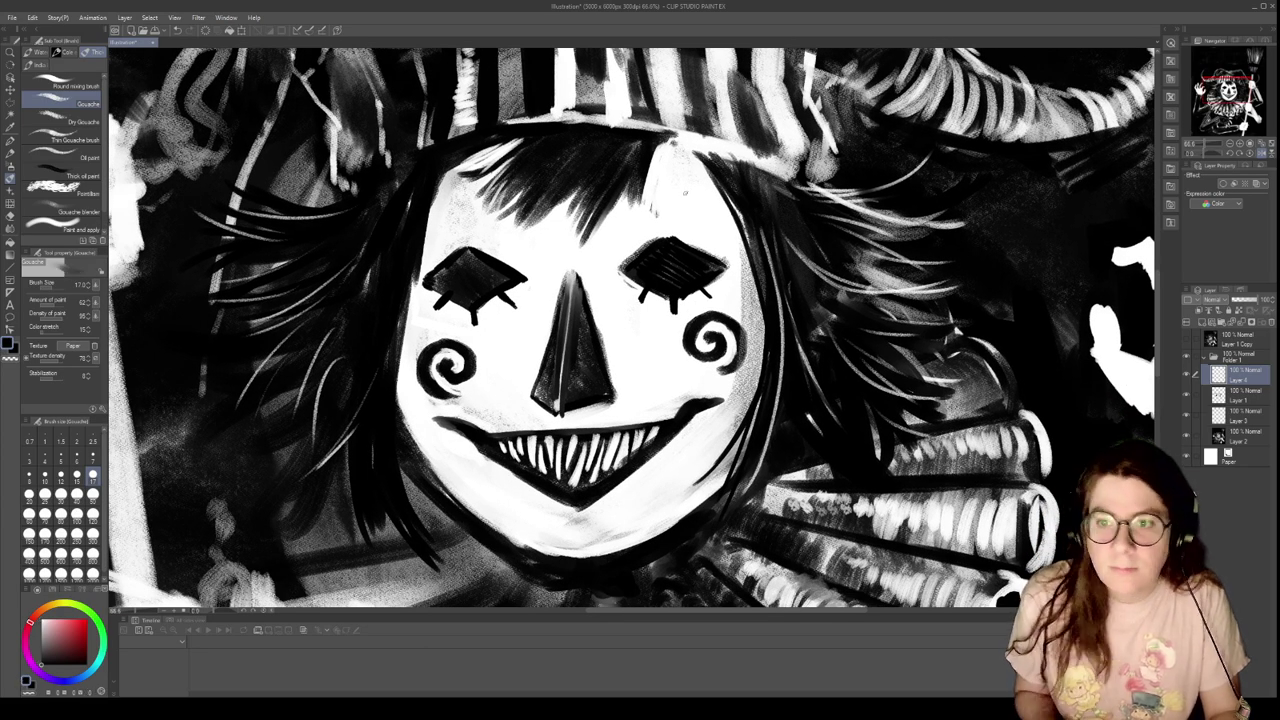
{"action": "mouse_move", "coordinate": [670, 166]}
{"action": "left_mouse_down"}
{"action": "mouse_move", "coordinate": [654, 222]}
{"action": "mouse_move", "coordinate": [688, 220]}
{"action": "mouse_move", "coordinate": [666, 208]}
{"action": "mouse_move", "coordinate": [676, 218]}
{"action": "left_mouse_up"}
{"action": "mouse_move", "coordinate": [462, 196]}
{"action": "left_mouse_down"}
{"action": "mouse_move", "coordinate": [454, 232]}
{"action": "mouse_move", "coordinate": [472, 234]}
{"action": "mouse_move", "coordinate": [452, 236]}
{"action": "mouse_move", "coordinate": [470, 236]}
{"action": "left_mouse_up"}
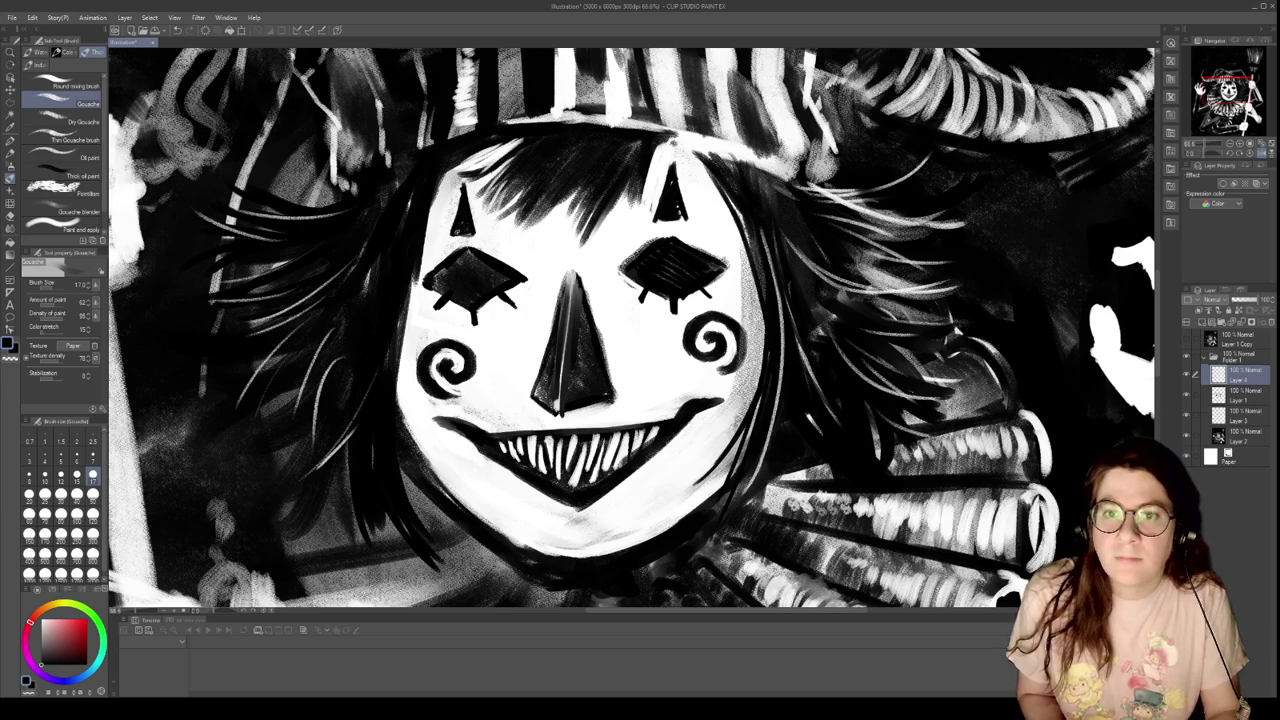
Draw thin black seam lines from the fringe to the nose, from both mouth corners to the face edge, and down the chin
{"action": "mouse_move", "coordinate": [566, 202]}
{"action": "left_mouse_down"}
{"action": "mouse_move", "coordinate": [569, 270]}
{"action": "mouse_move", "coordinate": [566, 224]}
{"action": "left_mouse_up"}
{"action": "left_click_drag", "start_coordinate": [570, 228], "coordinate": [572, 282]}
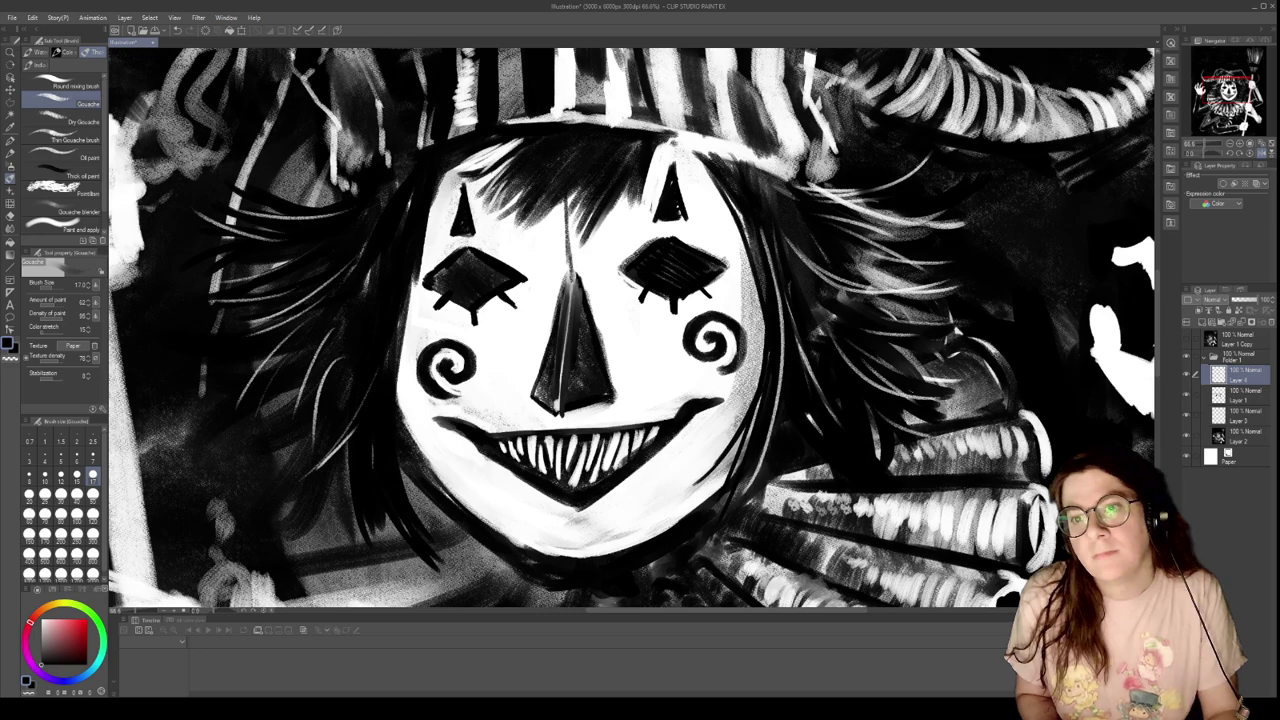
{"action": "left_click_drag", "start_coordinate": [714, 404], "coordinate": [756, 392]}
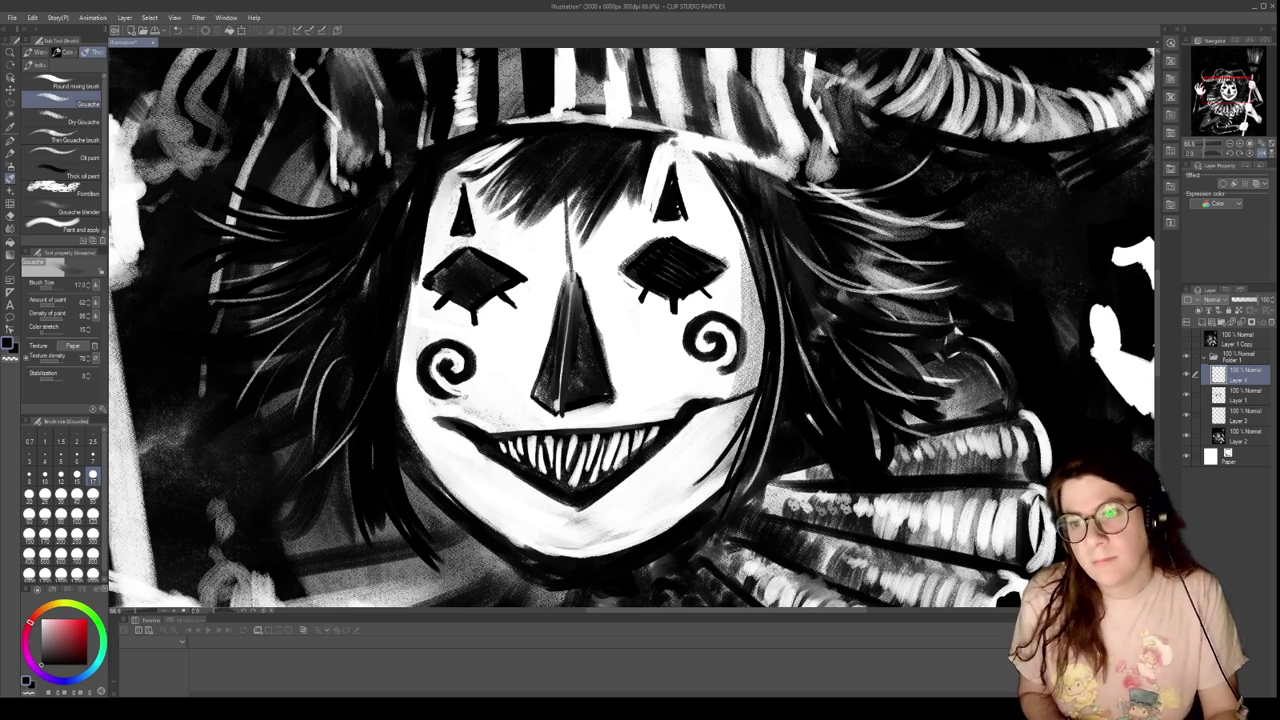
{"action": "left_click_drag", "start_coordinate": [446, 424], "coordinate": [400, 399]}
{"action": "left_click_drag", "start_coordinate": [516, 480], "coordinate": [520, 546]}
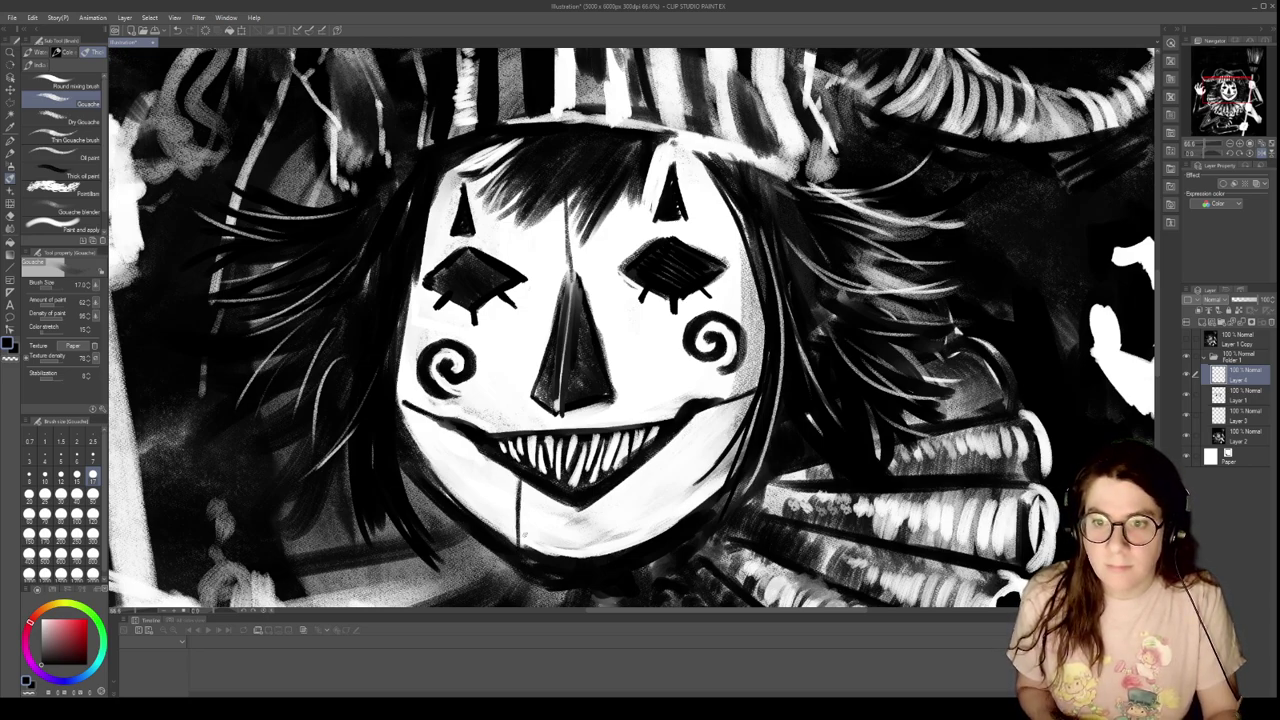
{"action": "left_click_drag", "start_coordinate": [643, 468], "coordinate": [666, 530]}
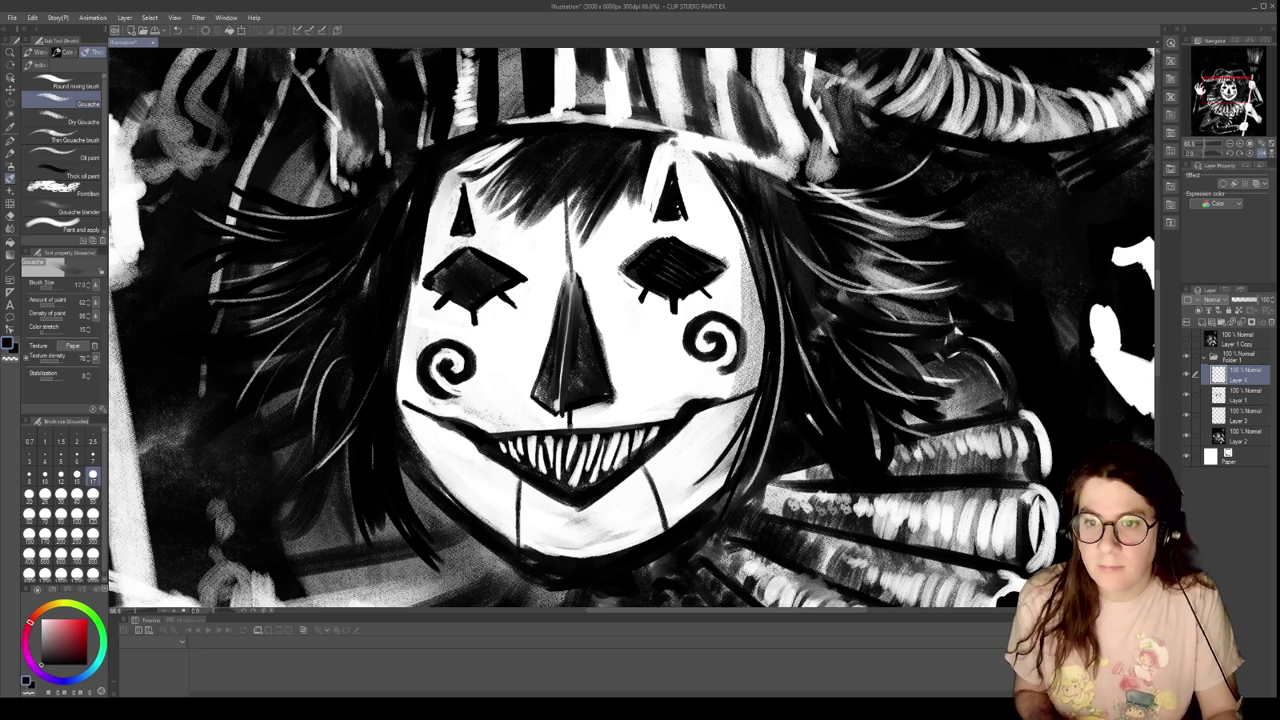
Paint the upper hand on the broom as a black glove at brush size 120, and define its fingers at size 30
{"action": "scroll", "coordinate": [527, 401], "scroll_direction": "down", "scroll_amount": 7}
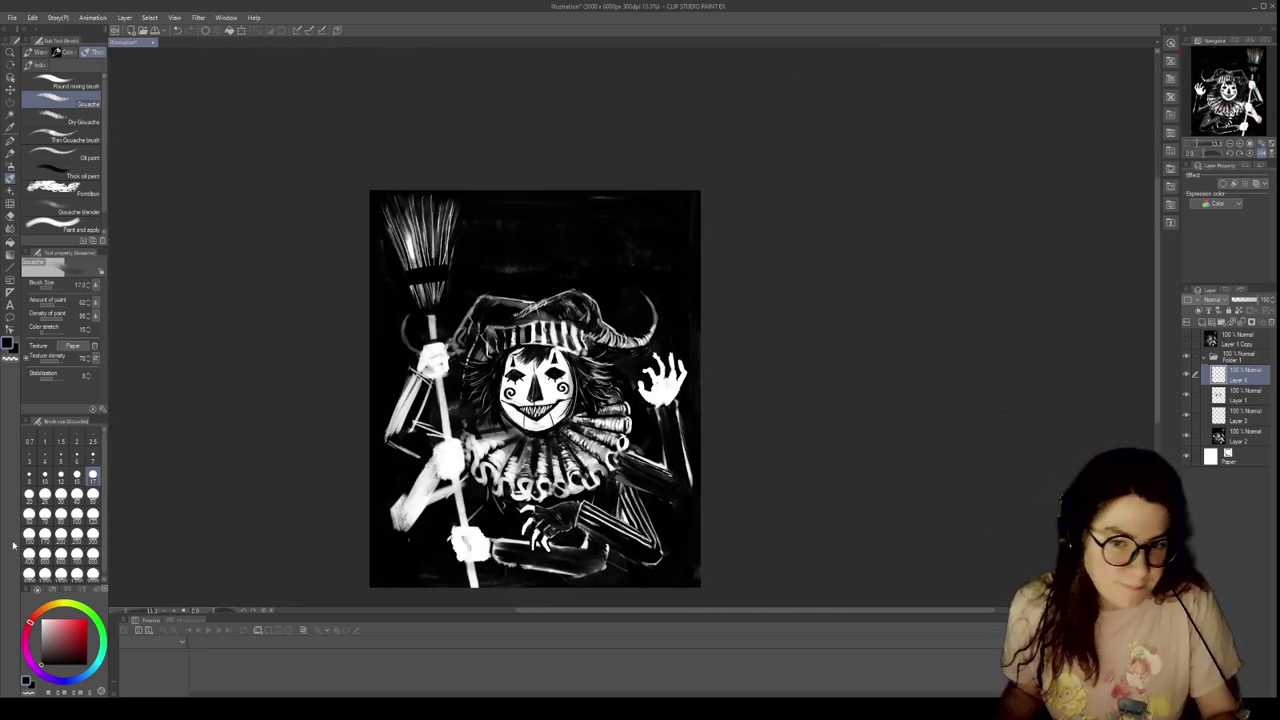
{"action": "scroll", "coordinate": [551, 432], "scroll_direction": "up", "scroll_amount": 5}
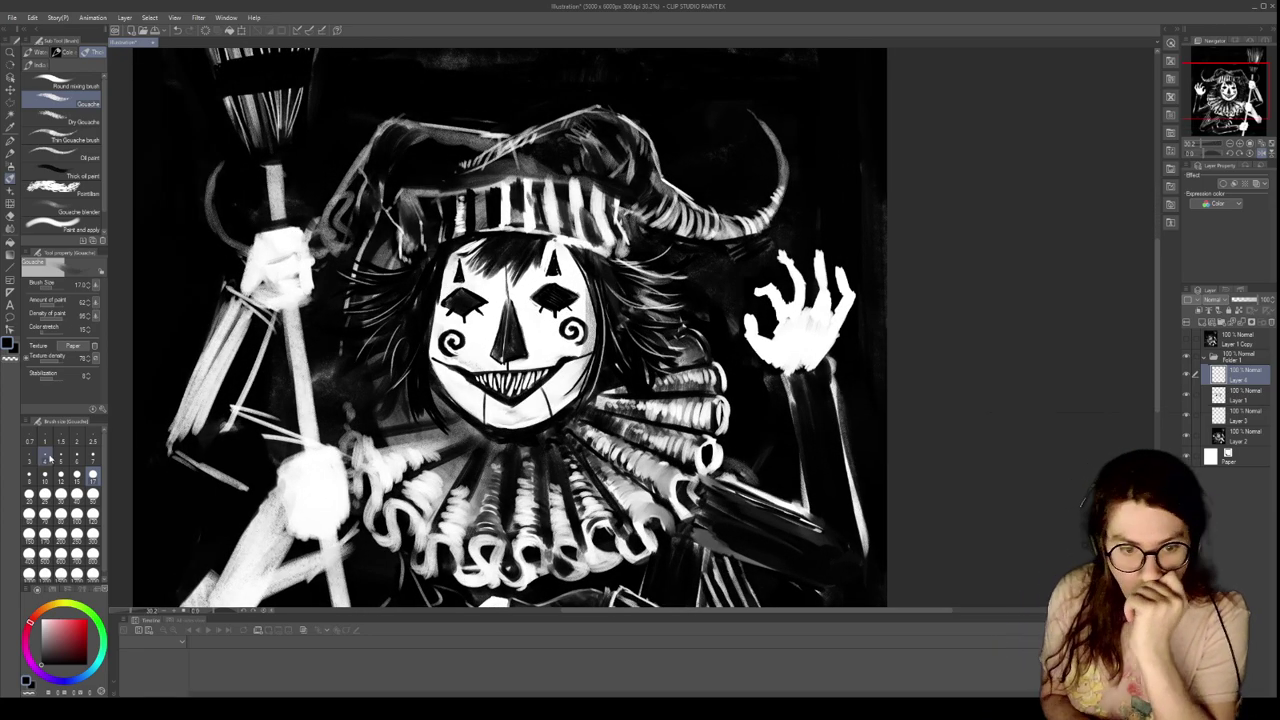
{"action": "left_click", "coordinate": [93, 514]}
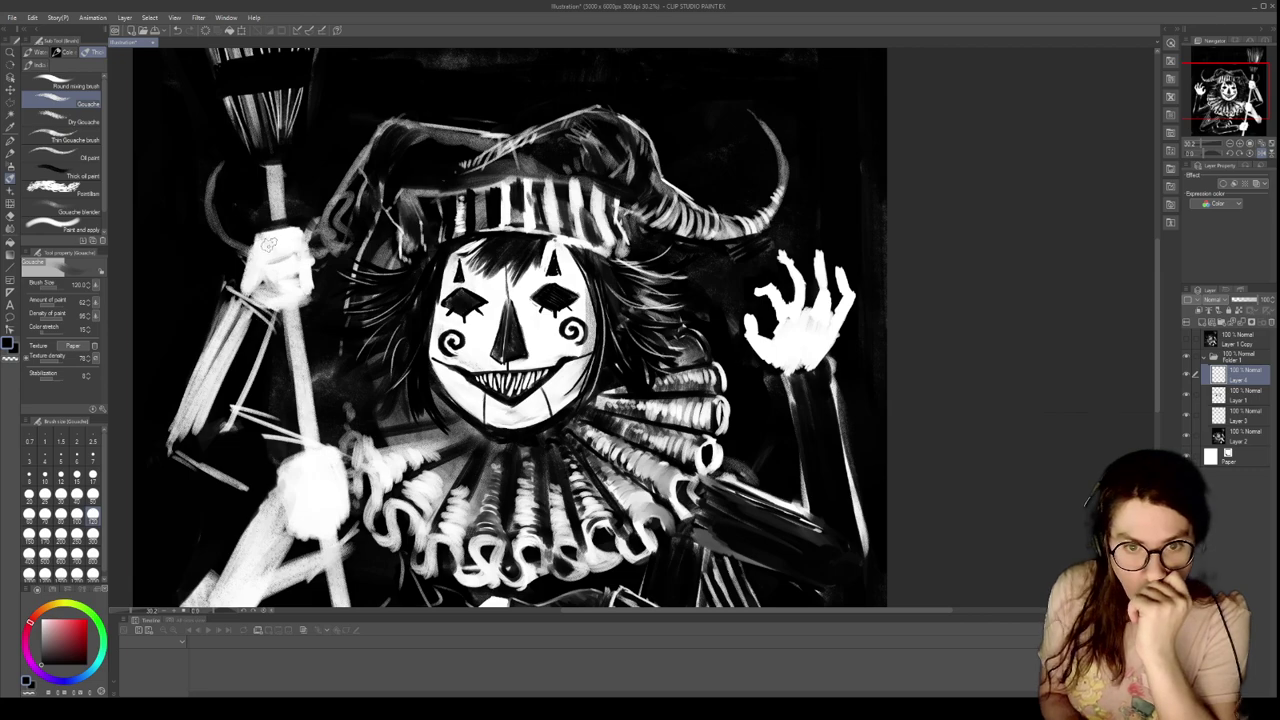
{"action": "mouse_move", "coordinate": [269, 240]}
{"action": "left_mouse_down"}
{"action": "mouse_move", "coordinate": [280, 253]}
{"action": "mouse_move", "coordinate": [256, 258]}
{"action": "mouse_move", "coordinate": [255, 295]}
{"action": "mouse_move", "coordinate": [275, 300]}
{"action": "mouse_move", "coordinate": [287, 260]}
{"action": "mouse_move", "coordinate": [278, 297]}
{"action": "mouse_move", "coordinate": [286, 290]}
{"action": "left_mouse_up"}
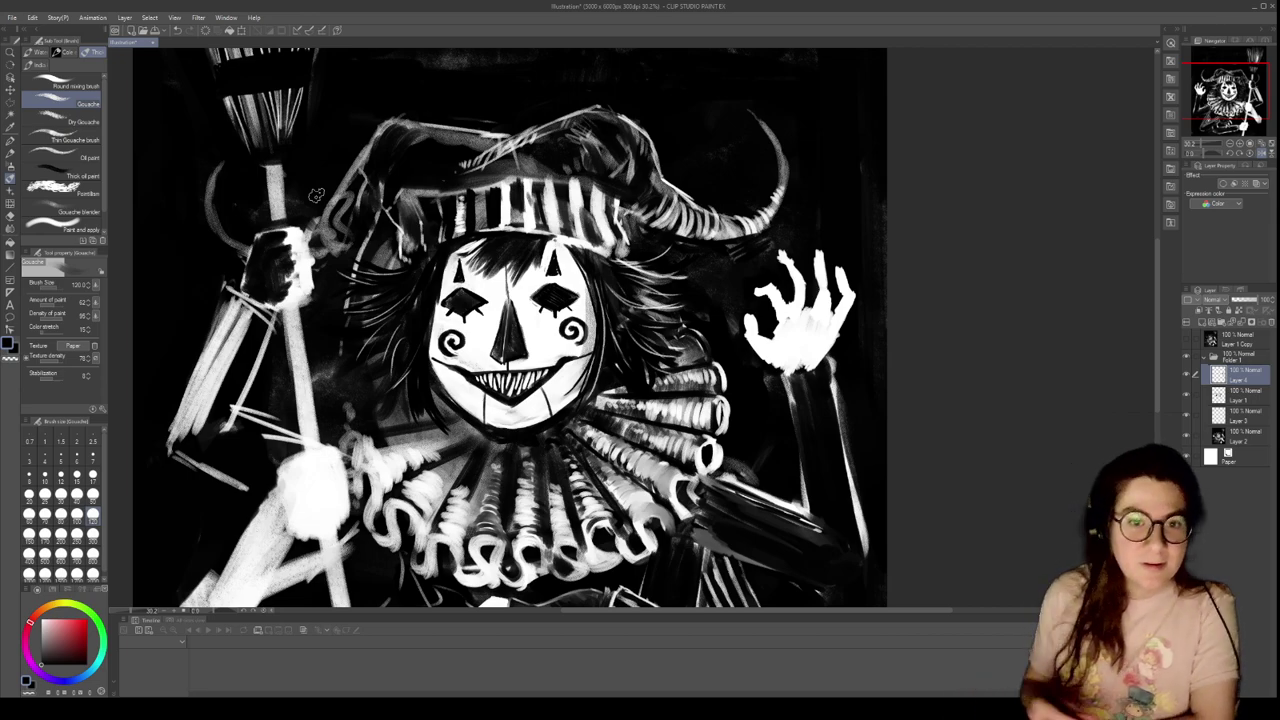
{"action": "left_click", "coordinate": [61, 494]}
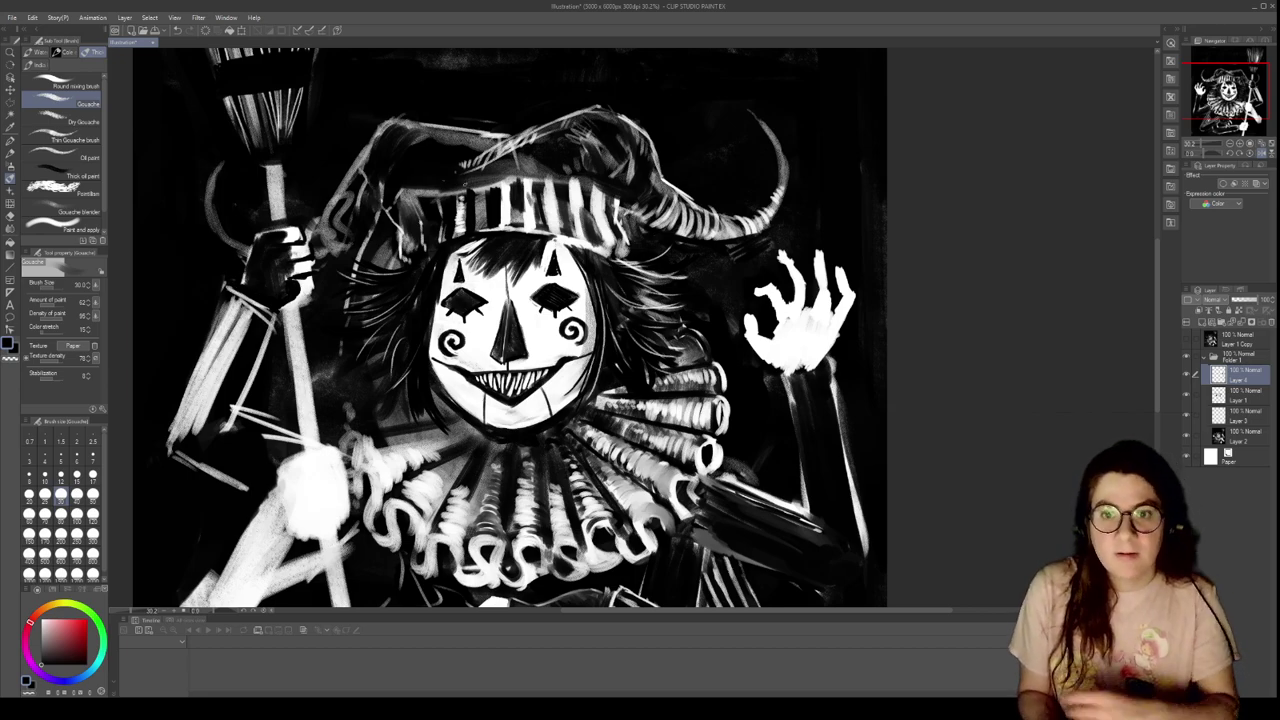
Switch to white and add highlight strokes along the upper left edge of the hat
{"action": "left_click", "coordinate": [42, 619]}
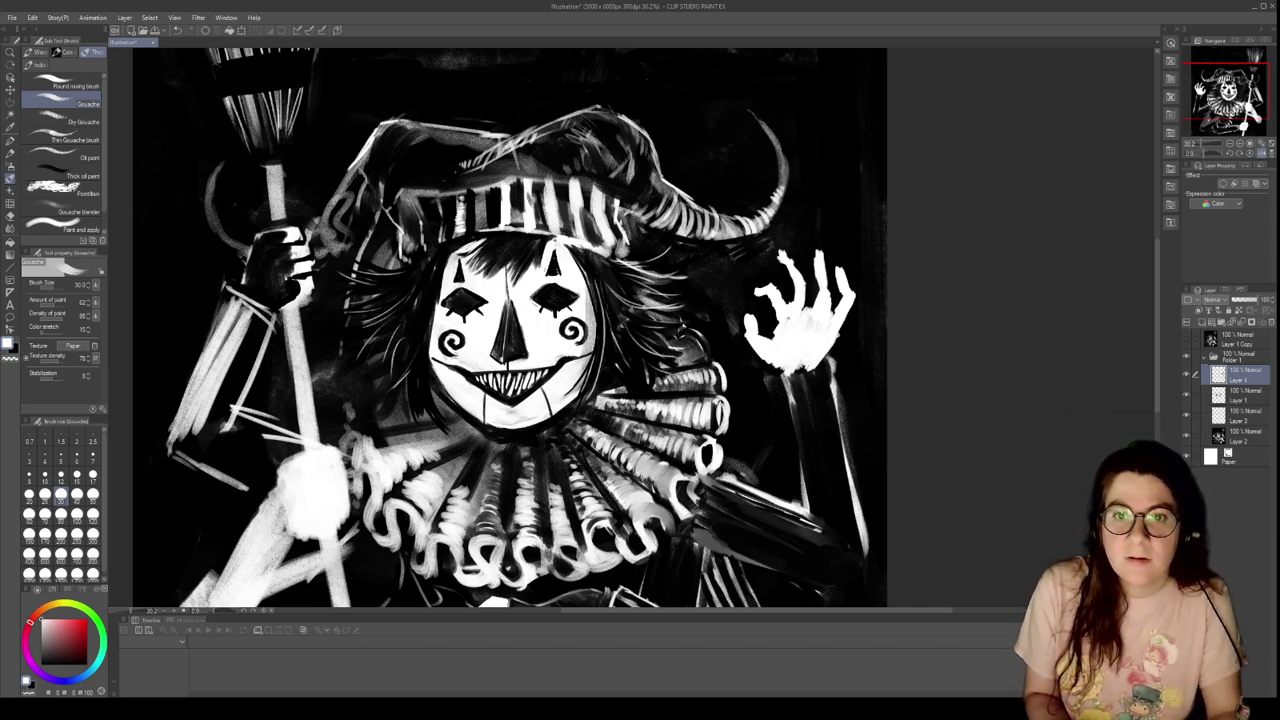
{"action": "left_click_drag", "start_coordinate": [412, 124], "coordinate": [478, 133]}
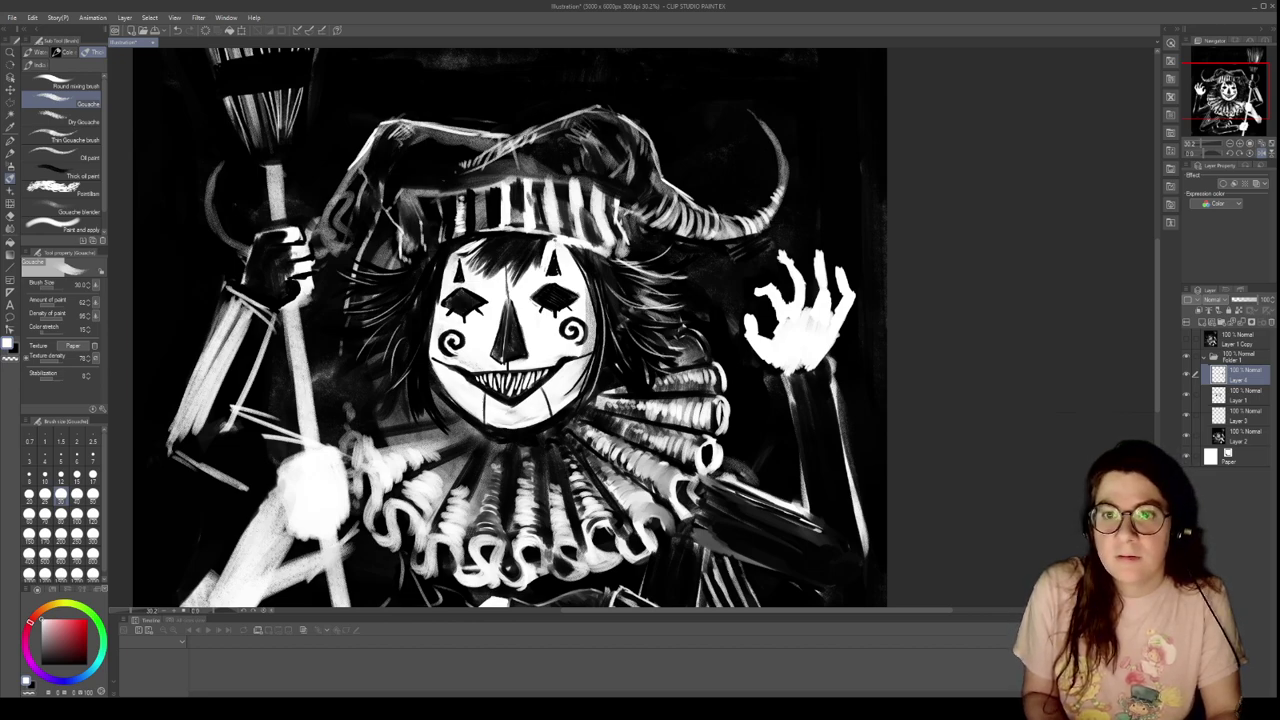
Switch to black at brush size 50 and darken the folds on the left side of the ruff
{"action": "left_click_drag", "start_coordinate": [813, 285], "coordinate": [774, 88]}
{"action": "left_click", "coordinate": [92, 493]}
{"action": "key", "text": "x"}
{"action": "mouse_move", "coordinate": [350, 298]}
{"action": "left_mouse_down"}
{"action": "mouse_move", "coordinate": [378, 328]}
{"action": "mouse_move", "coordinate": [402, 280]}
{"action": "left_mouse_up"}
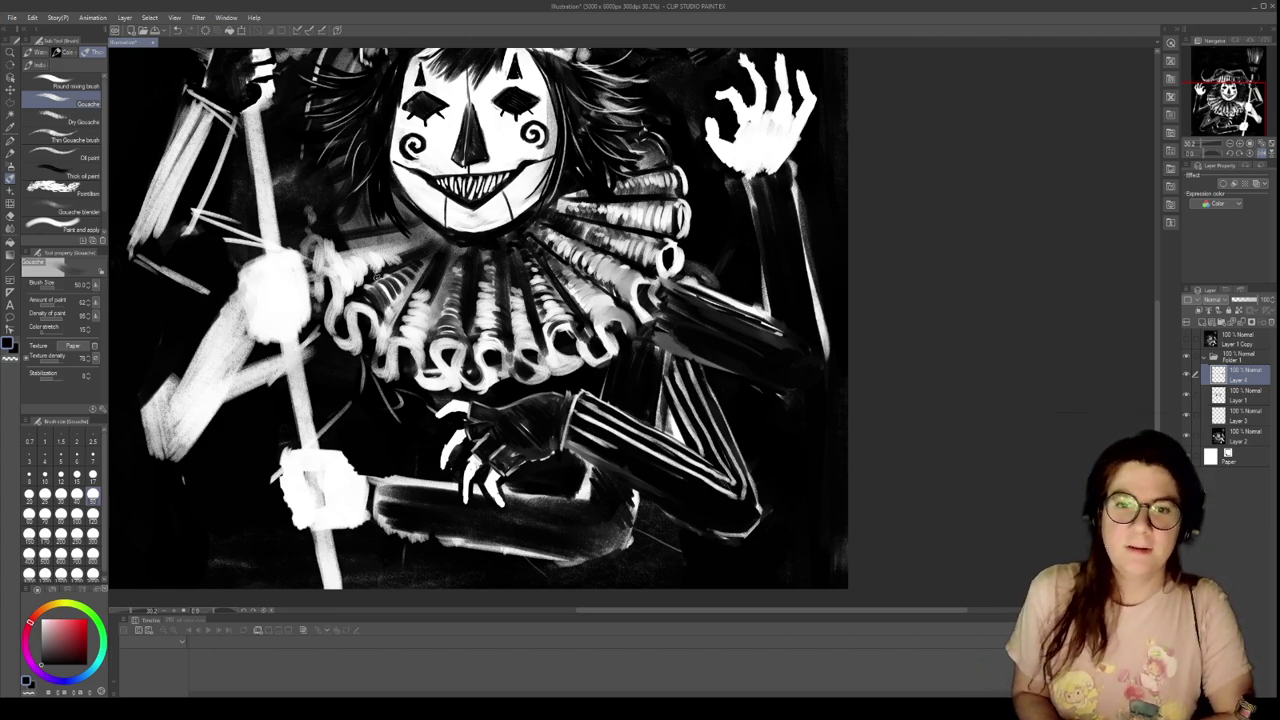
{"action": "left_click_drag", "start_coordinate": [342, 262], "coordinate": [338, 292]}
{"action": "mouse_move", "coordinate": [330, 266]}
{"action": "left_mouse_down"}
{"action": "mouse_move", "coordinate": [334, 294]}
{"action": "mouse_move", "coordinate": [362, 284]}
{"action": "left_mouse_up"}
{"action": "mouse_move", "coordinate": [368, 264]}
{"action": "left_mouse_down"}
{"action": "mouse_move", "coordinate": [370, 280]}
{"action": "mouse_move", "coordinate": [382, 272]}
{"action": "left_mouse_up"}
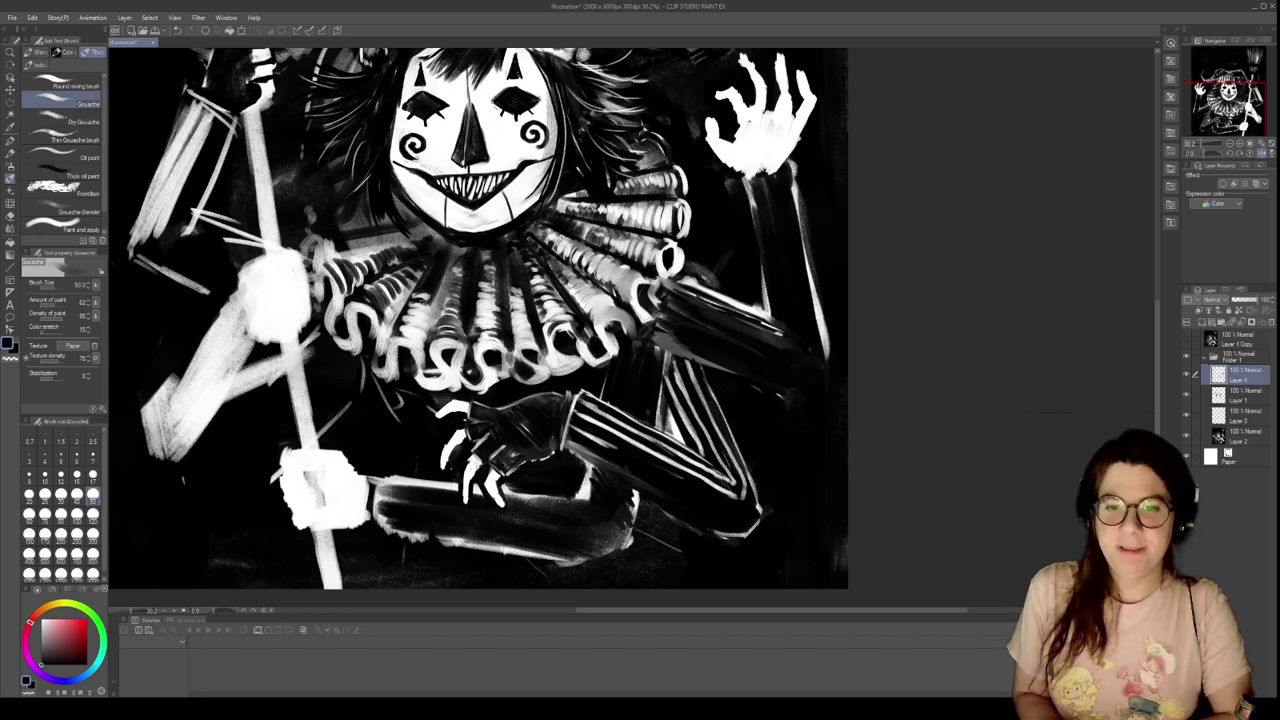
Deepen the black shadows between the ruff's front folds, along its upper left edge and under the hair beside the chin
{"action": "mouse_move", "coordinate": [427, 307]}
{"action": "left_mouse_down"}
{"action": "mouse_move", "coordinate": [440, 312]}
{"action": "mouse_move", "coordinate": [452, 258]}
{"action": "mouse_move", "coordinate": [425, 345]}
{"action": "left_mouse_up"}
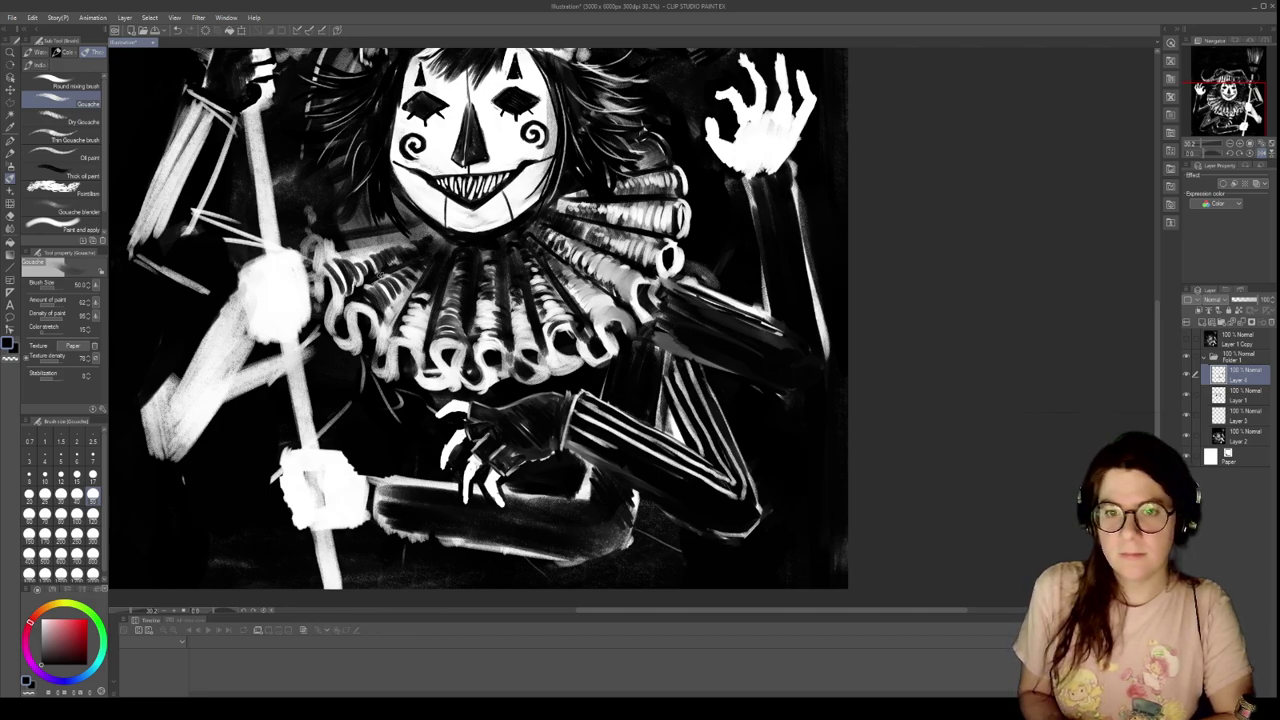
{"action": "mouse_move", "coordinate": [328, 262]}
{"action": "left_mouse_down"}
{"action": "mouse_move", "coordinate": [428, 238]}
{"action": "mouse_move", "coordinate": [415, 241]}
{"action": "mouse_move", "coordinate": [430, 226]}
{"action": "left_mouse_up"}
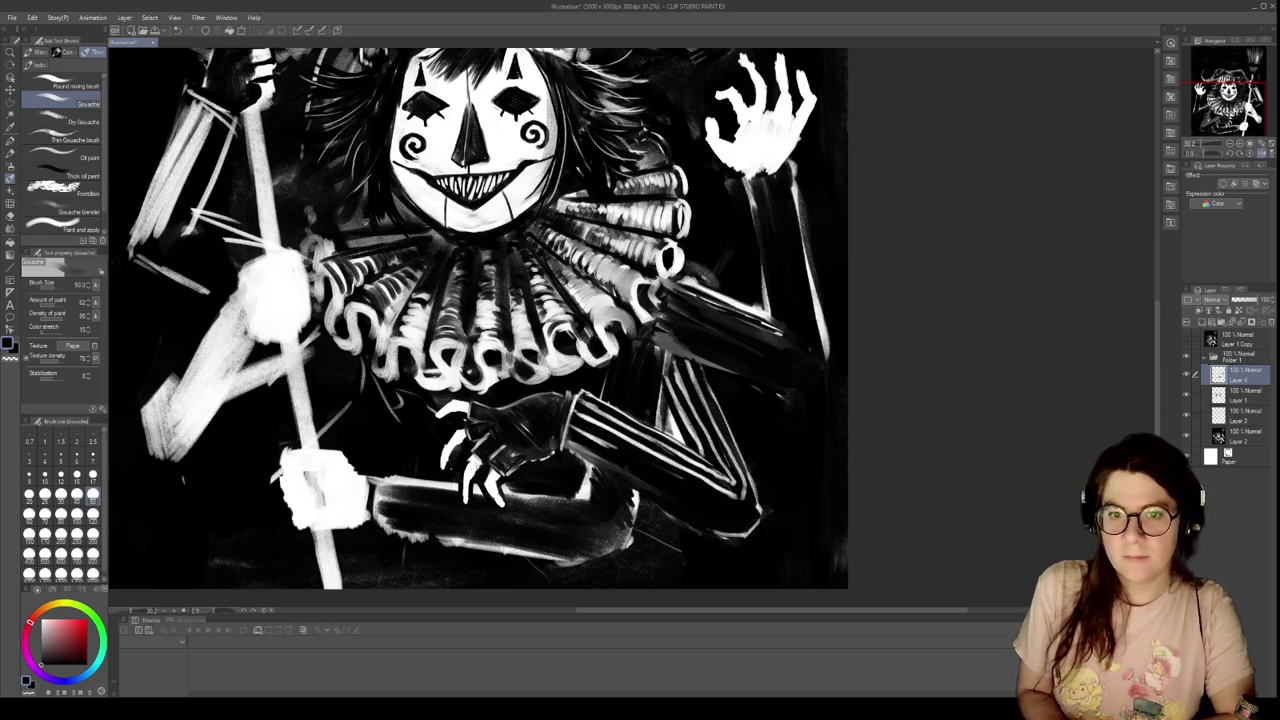
{"action": "mouse_move", "coordinate": [375, 162]}
{"action": "left_mouse_down"}
{"action": "mouse_move", "coordinate": [357, 219]}
{"action": "mouse_move", "coordinate": [414, 220]}
{"action": "left_mouse_up"}
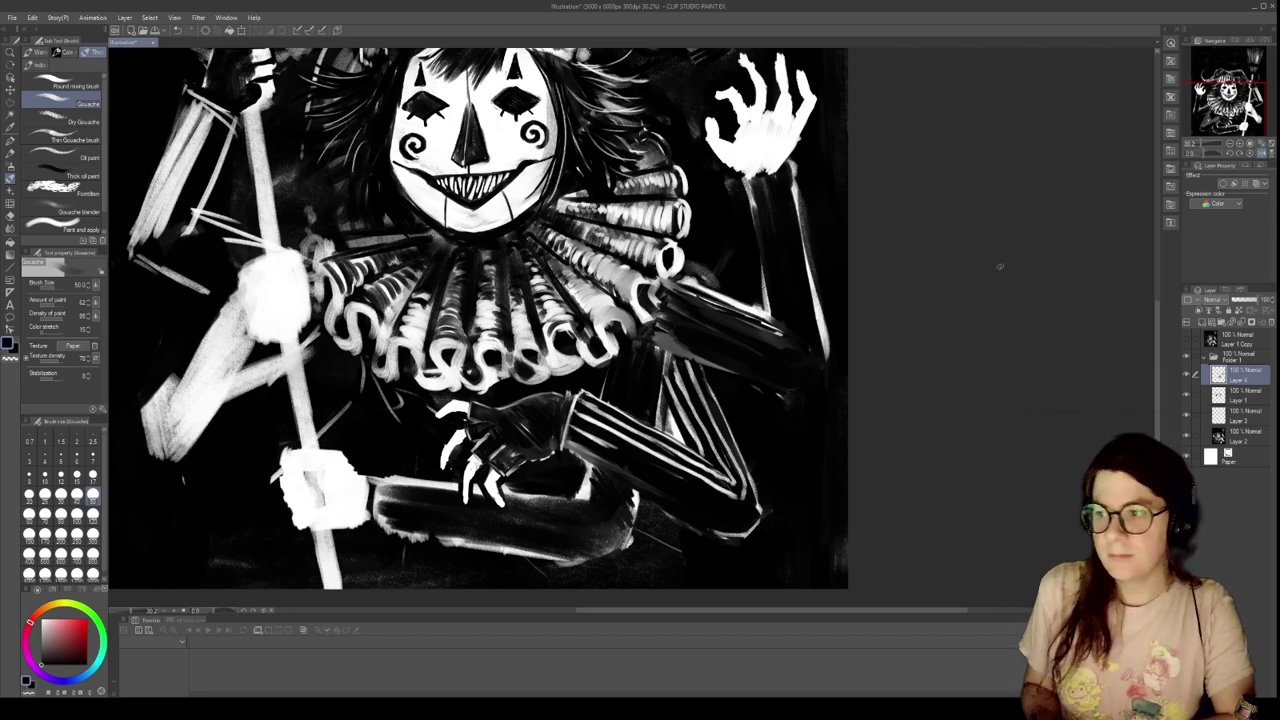
Add another raster layer and paint fine white strands in the hair left of the face at brush size 17
{"action": "left_click", "coordinate": [1207, 329]}
{"action": "left_click", "coordinate": [42, 620]}
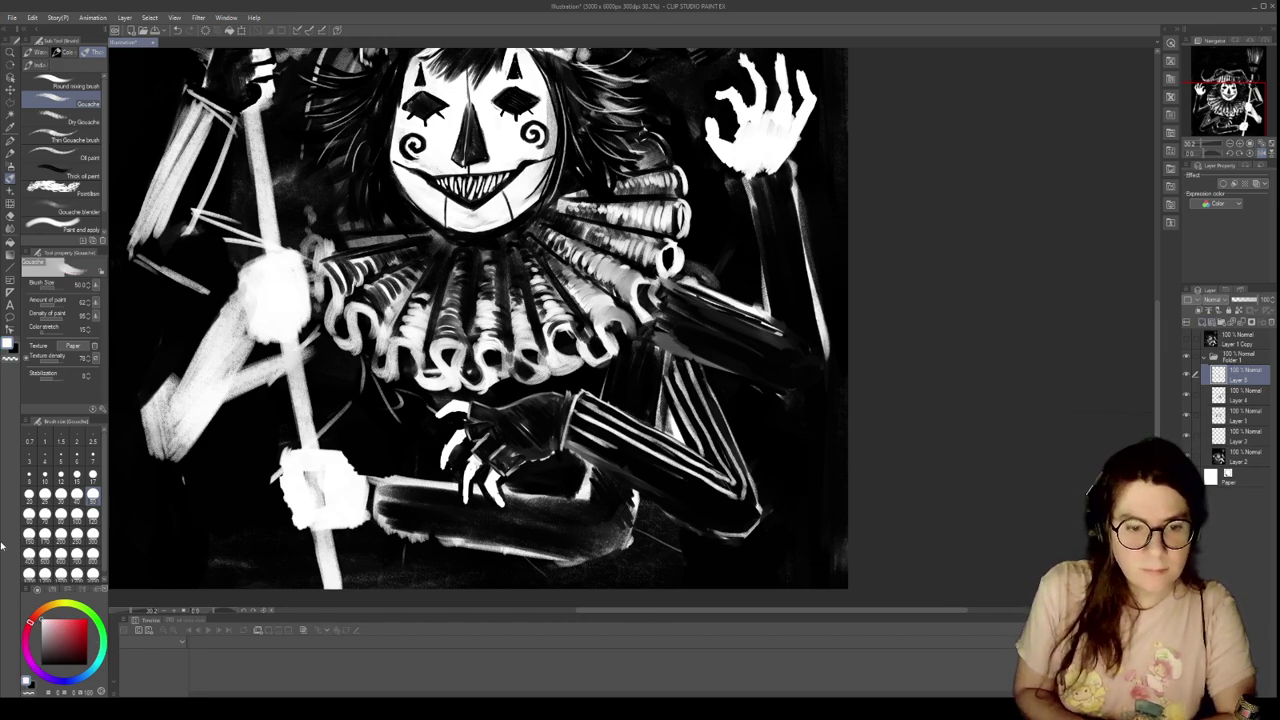
{"action": "left_click", "coordinate": [92, 477]}
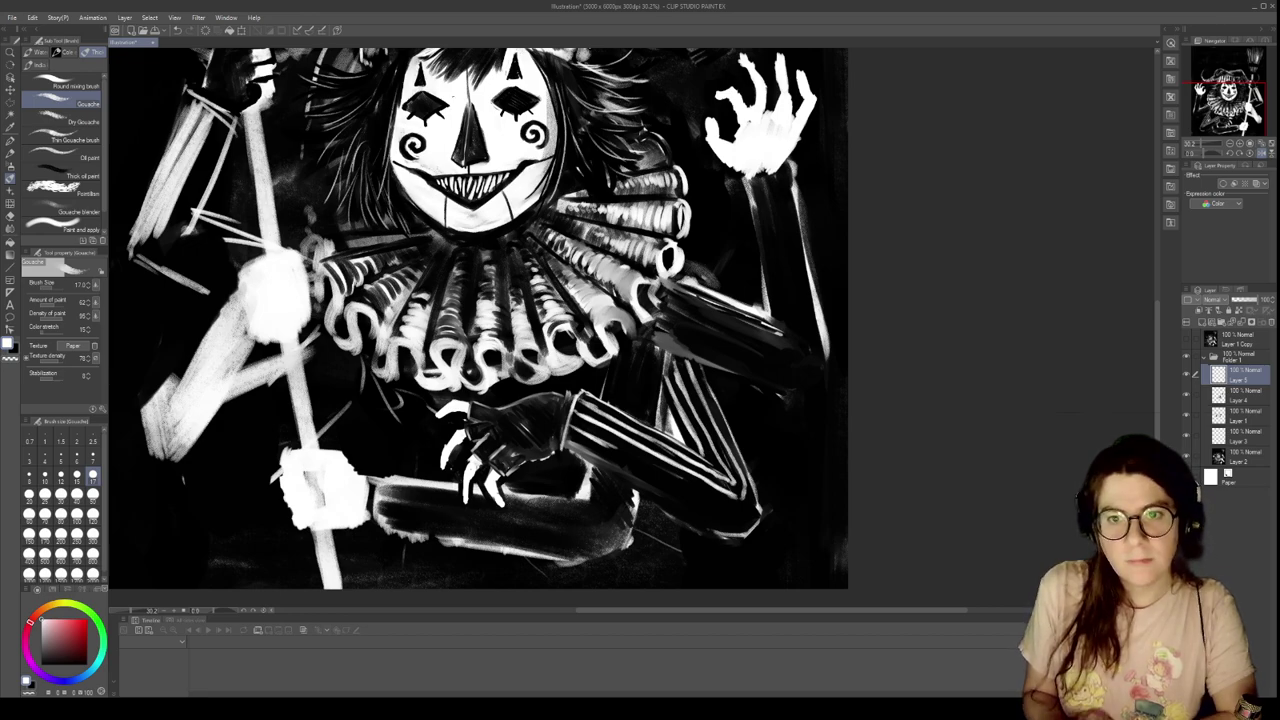
On Layer 3, paint black at brush size 120 over the white sketch fills of the broom-holding arm's sleeve and the arm below it
{"action": "left_click_drag", "start_coordinate": [524, 56], "coordinate": [540, 213]}
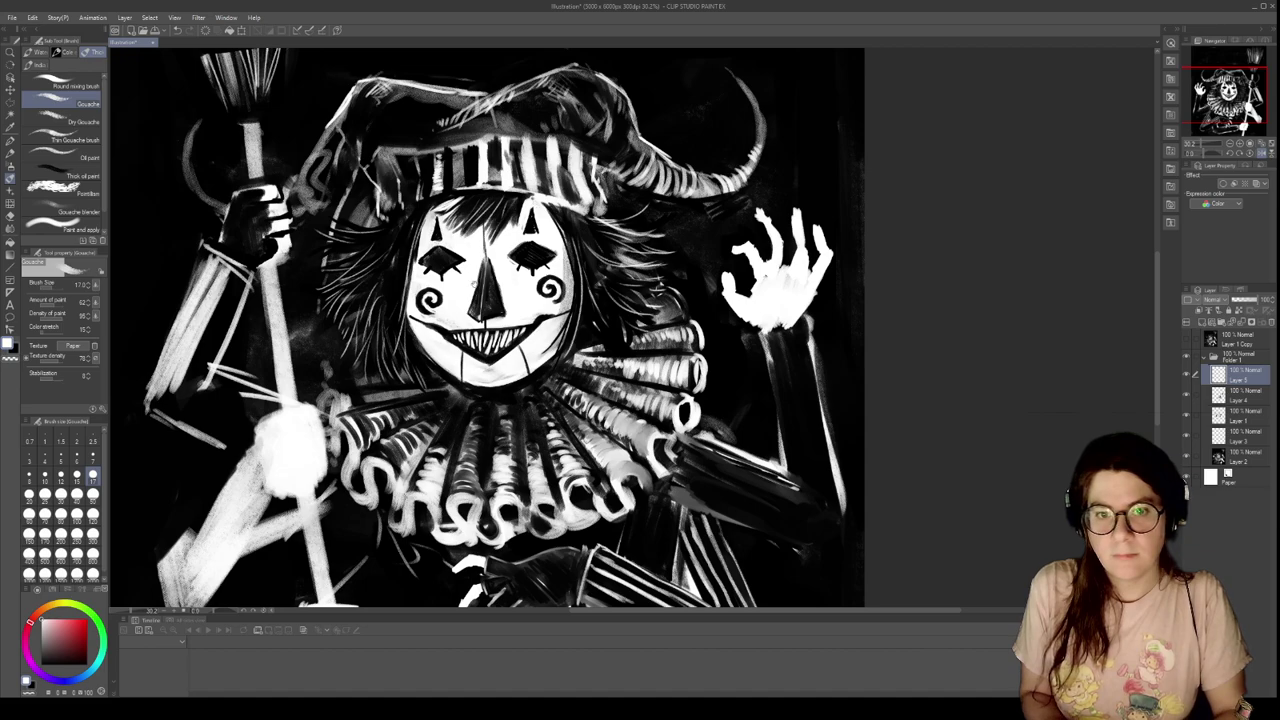
{"action": "left_click_drag", "start_coordinate": [472, 283], "coordinate": [575, 206]}
{"action": "left_click", "coordinate": [92, 515]}
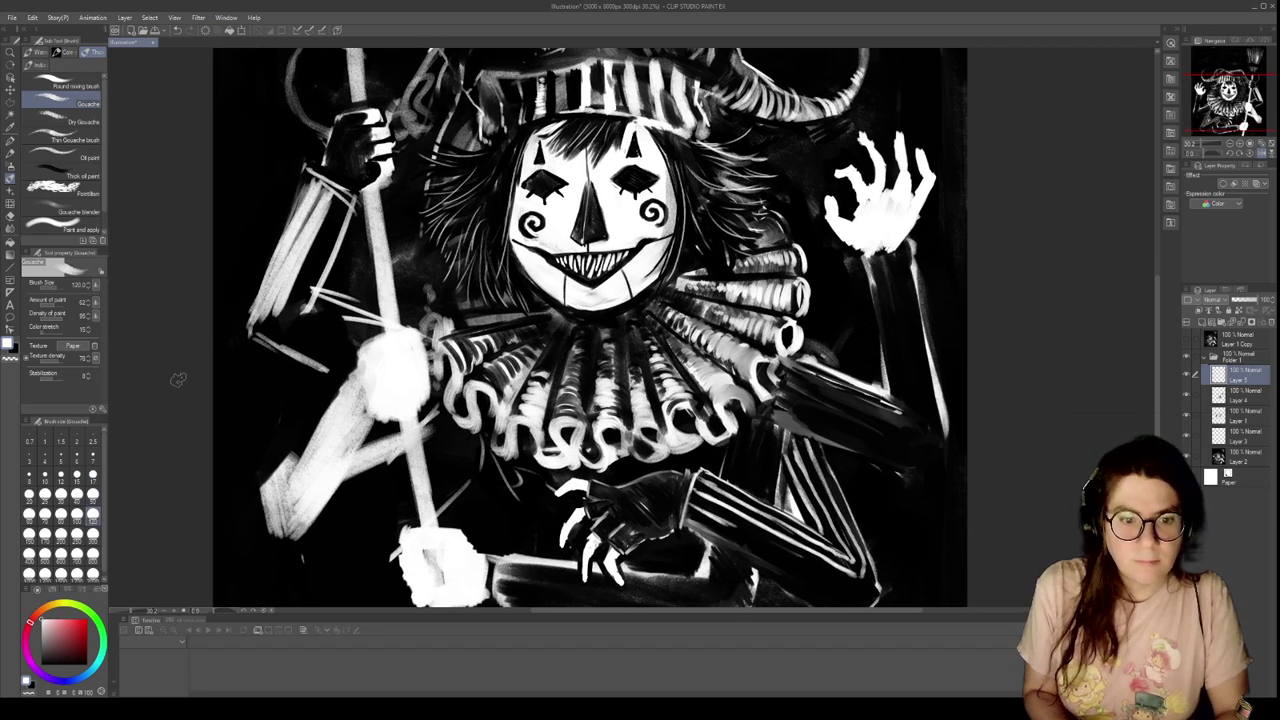
{"action": "left_click", "coordinate": [1236, 437]}
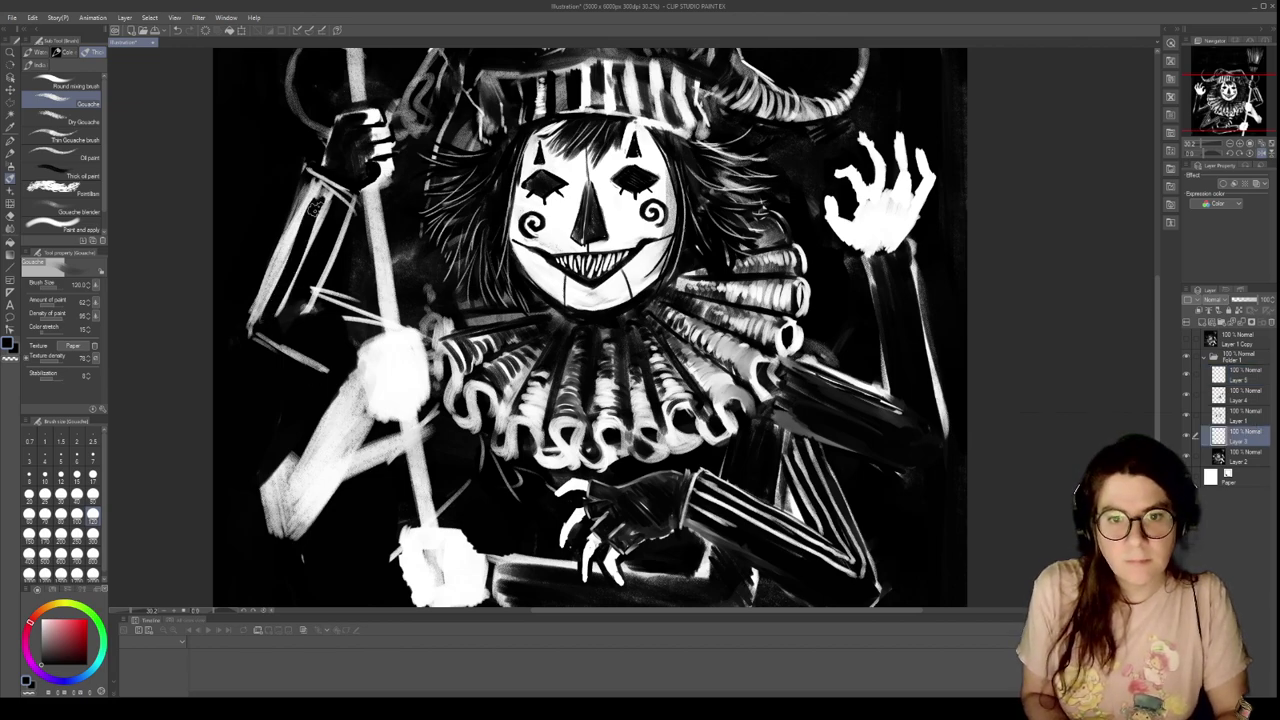
{"action": "mouse_move", "coordinate": [319, 187]}
{"action": "left_mouse_down"}
{"action": "mouse_move", "coordinate": [258, 308]}
{"action": "mouse_move", "coordinate": [284, 308]}
{"action": "left_mouse_up"}
{"action": "mouse_move", "coordinate": [322, 226]}
{"action": "left_mouse_down"}
{"action": "mouse_move", "coordinate": [320, 180]}
{"action": "mouse_move", "coordinate": [310, 232]}
{"action": "mouse_move", "coordinate": [257, 318]}
{"action": "mouse_move", "coordinate": [352, 328]}
{"action": "left_mouse_up"}
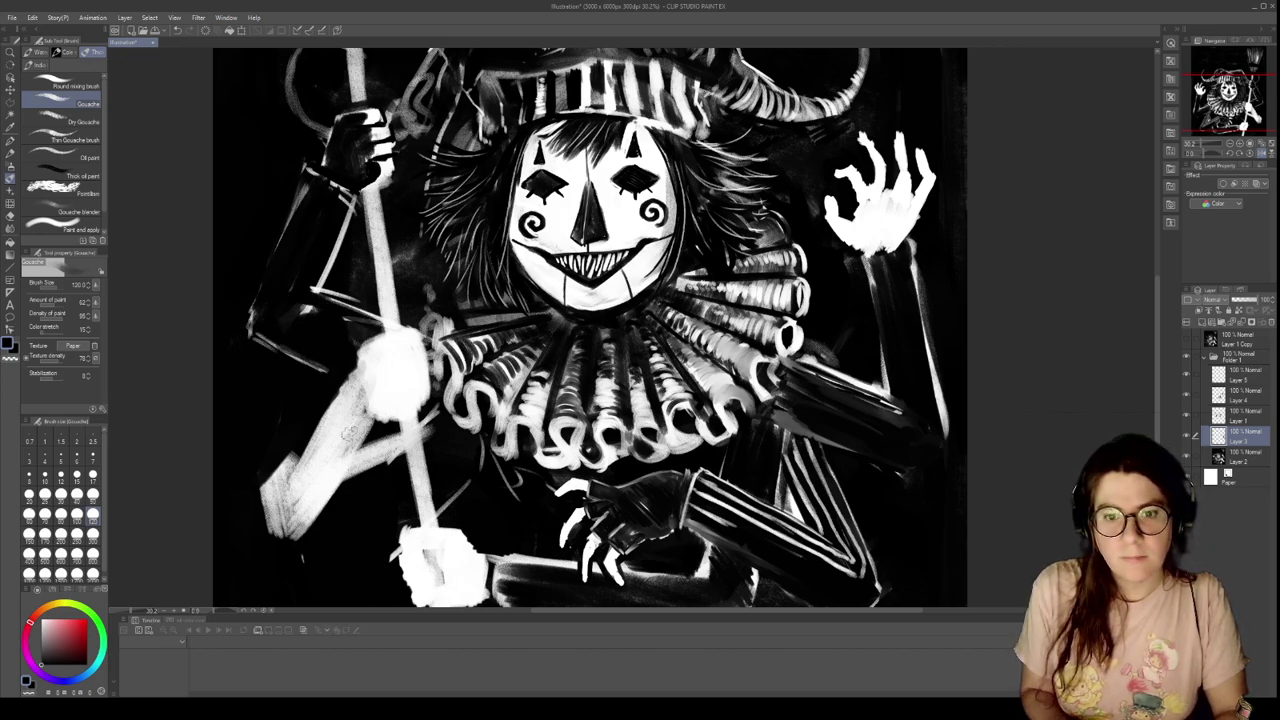
{"action": "mouse_move", "coordinate": [340, 386]}
{"action": "left_mouse_down"}
{"action": "mouse_move", "coordinate": [272, 490]}
{"action": "mouse_move", "coordinate": [296, 492]}
{"action": "mouse_move", "coordinate": [340, 450]}
{"action": "mouse_move", "coordinate": [300, 525]}
{"action": "mouse_move", "coordinate": [330, 488]}
{"action": "mouse_move", "coordinate": [352, 418]}
{"action": "left_mouse_up"}
{"action": "scroll", "coordinate": [352, 418], "scroll_direction": "down", "scroll_amount": 4}
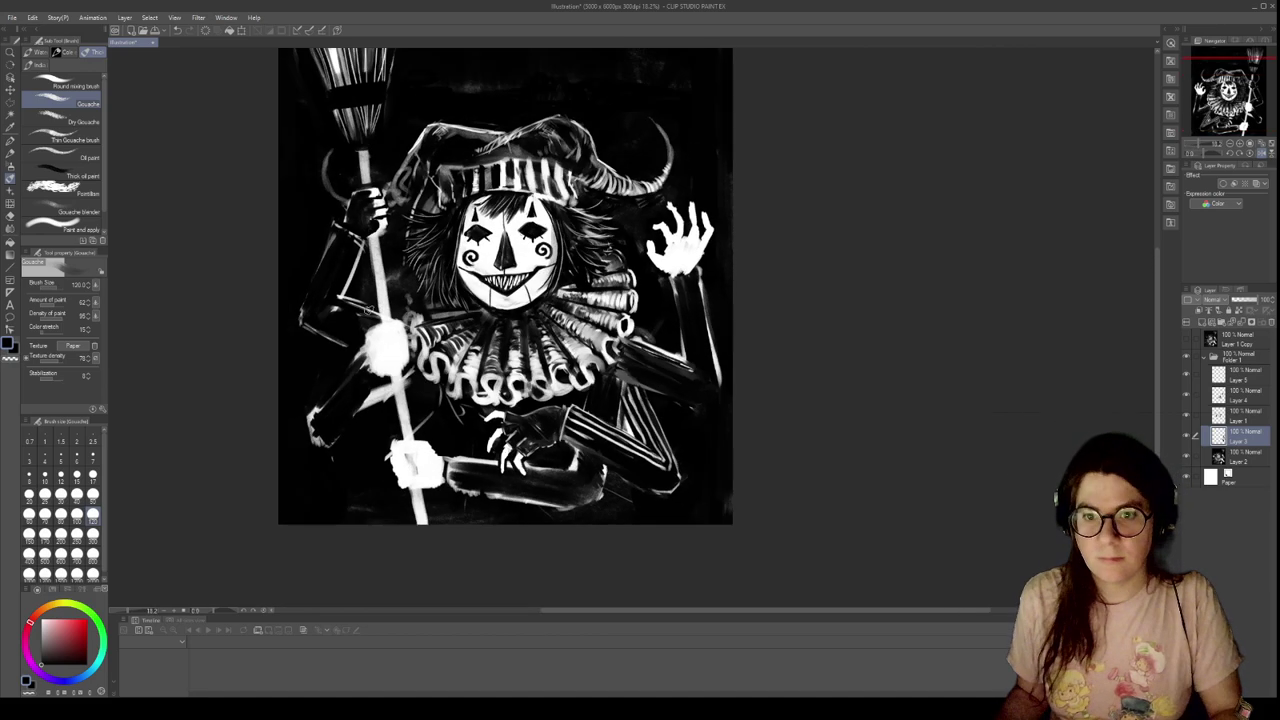
Flip the canvas view horizontally and focus on the jester's face
{"action": "scroll", "coordinate": [392, 341], "scroll_direction": "up", "scroll_amount": 3}
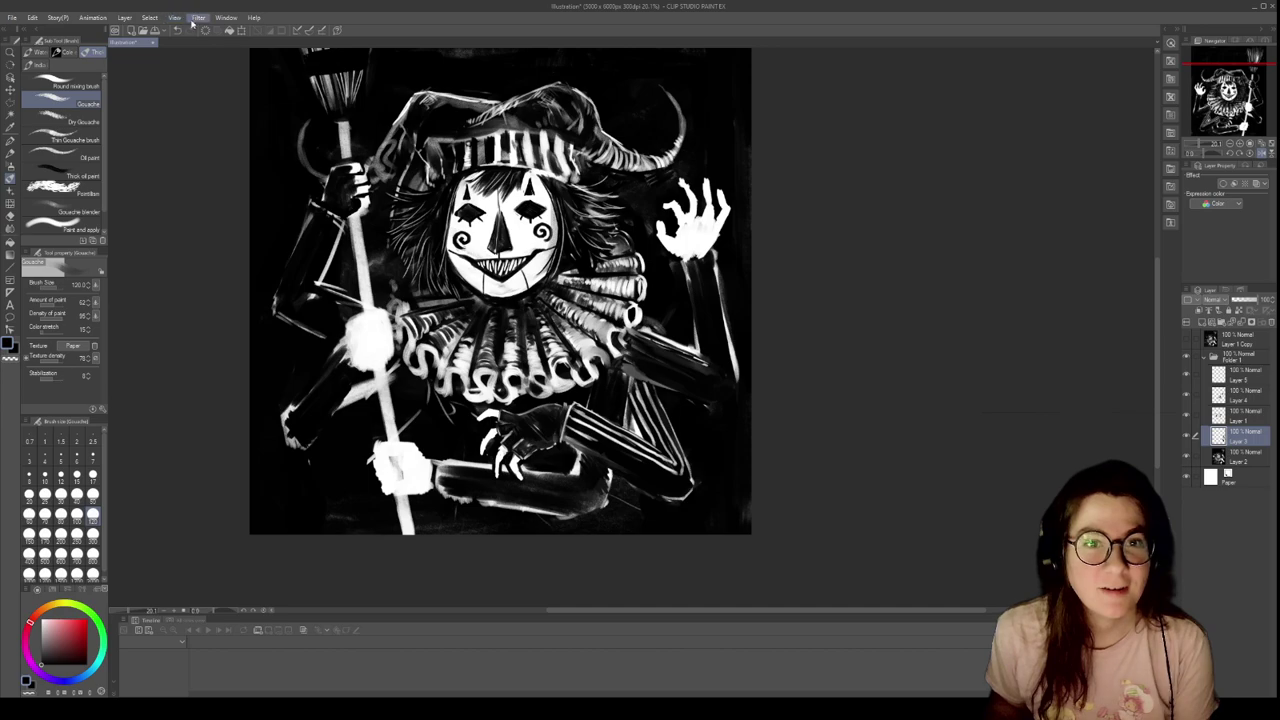
{"action": "left_click", "coordinate": [350, 95]}
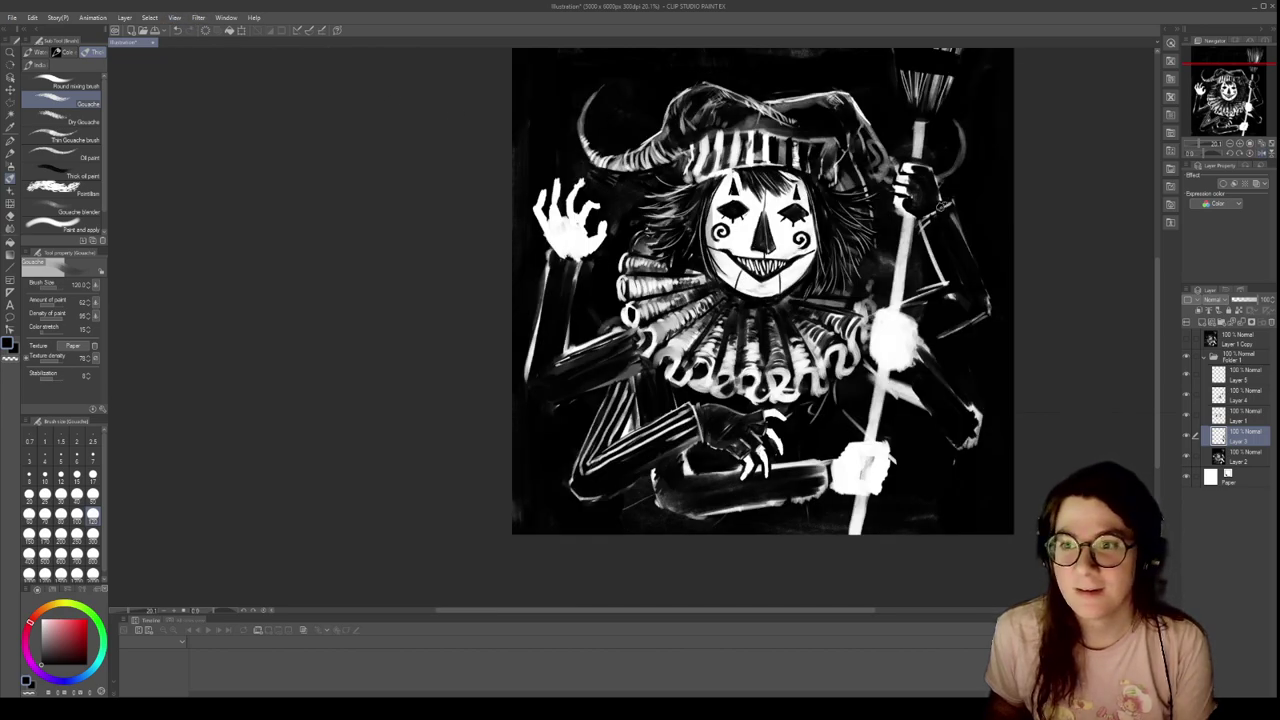
{"action": "scroll", "coordinate": [862, 190], "scroll_direction": "up", "scroll_amount": 2}
{"action": "scroll", "coordinate": [858, 180], "scroll_direction": "up", "scroll_amount": 8}
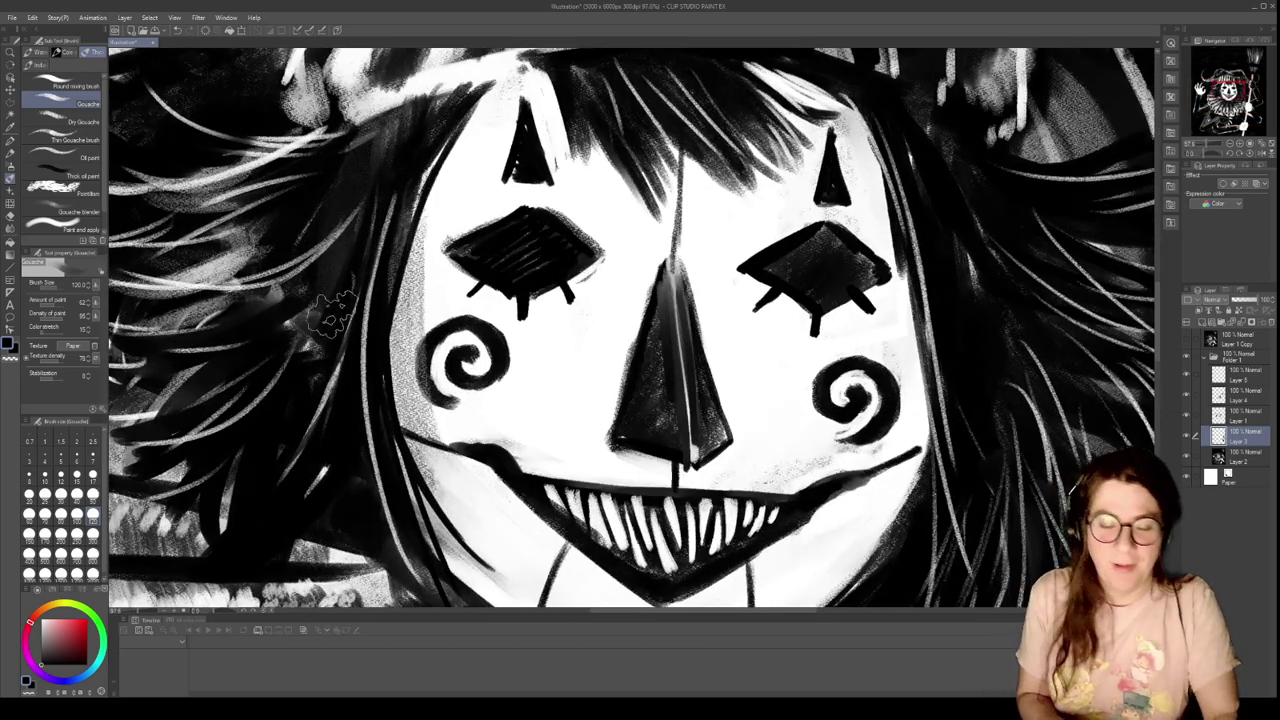
Paint light grey eyeballs inside both black diamond eyes in white at brush size 50
{"action": "left_click", "coordinate": [93, 494]}
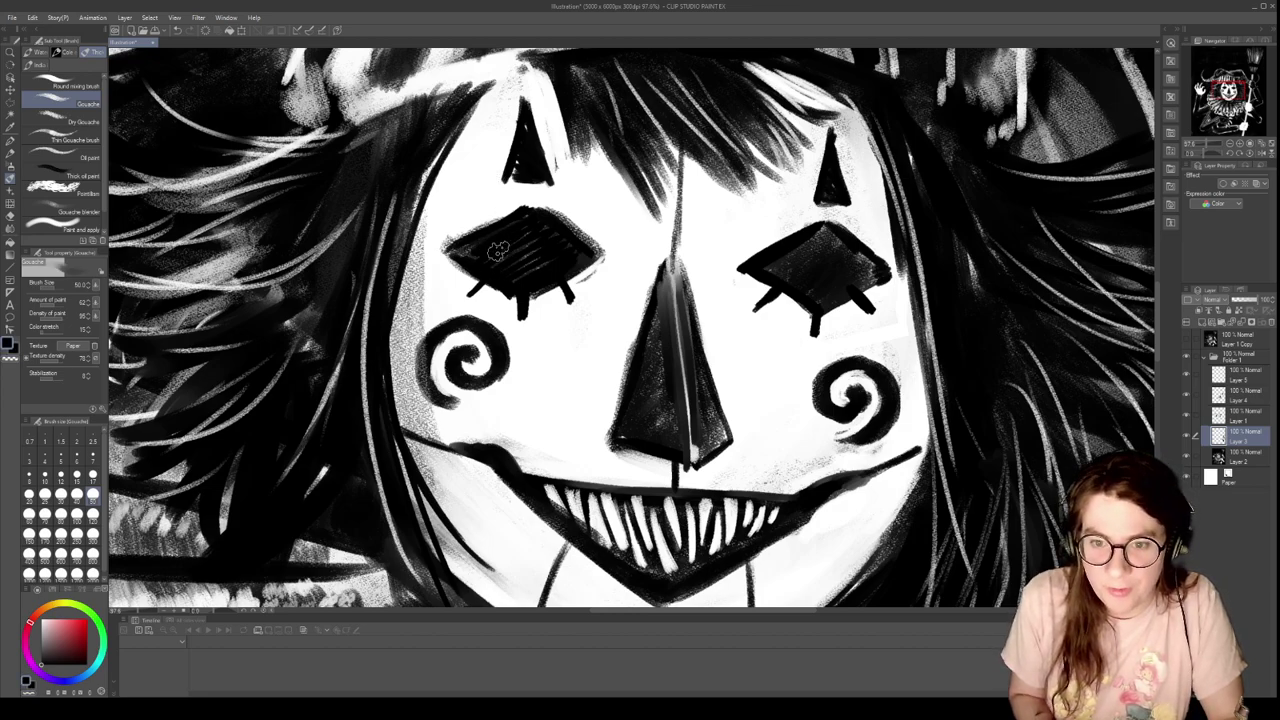
{"action": "left_click_drag", "start_coordinate": [72, 636], "coordinate": [2, 562]}
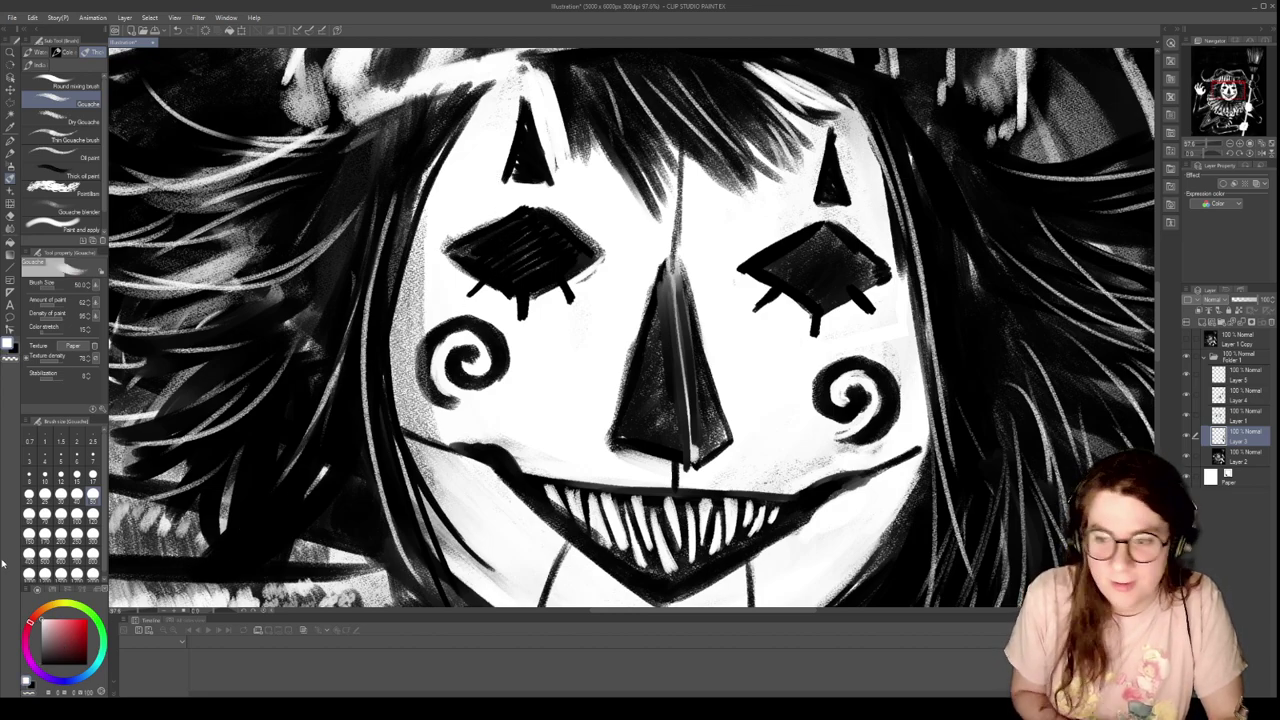
{"action": "mouse_move", "coordinate": [495, 261]}
{"action": "left_mouse_down"}
{"action": "mouse_move", "coordinate": [513, 237]}
{"action": "mouse_move", "coordinate": [492, 255]}
{"action": "mouse_move", "coordinate": [510, 276]}
{"action": "mouse_move", "coordinate": [533, 268]}
{"action": "mouse_move", "coordinate": [537, 240]}
{"action": "mouse_move", "coordinate": [515, 240]}
{"action": "mouse_move", "coordinate": [511, 258]}
{"action": "mouse_move", "coordinate": [511, 238]}
{"action": "mouse_move", "coordinate": [497, 258]}
{"action": "mouse_move", "coordinate": [519, 237]}
{"action": "mouse_move", "coordinate": [512, 256]}
{"action": "mouse_move", "coordinate": [495, 255]}
{"action": "mouse_move", "coordinate": [515, 248]}
{"action": "mouse_move", "coordinate": [548, 254]}
{"action": "left_mouse_up"}
{"action": "left_click_drag", "start_coordinate": [793, 262], "coordinate": [832, 275]}
{"action": "mouse_move", "coordinate": [533, 256]}
{"action": "left_mouse_down"}
{"action": "mouse_move", "coordinate": [556, 248]}
{"action": "mouse_move", "coordinate": [488, 245]}
{"action": "left_mouse_up"}
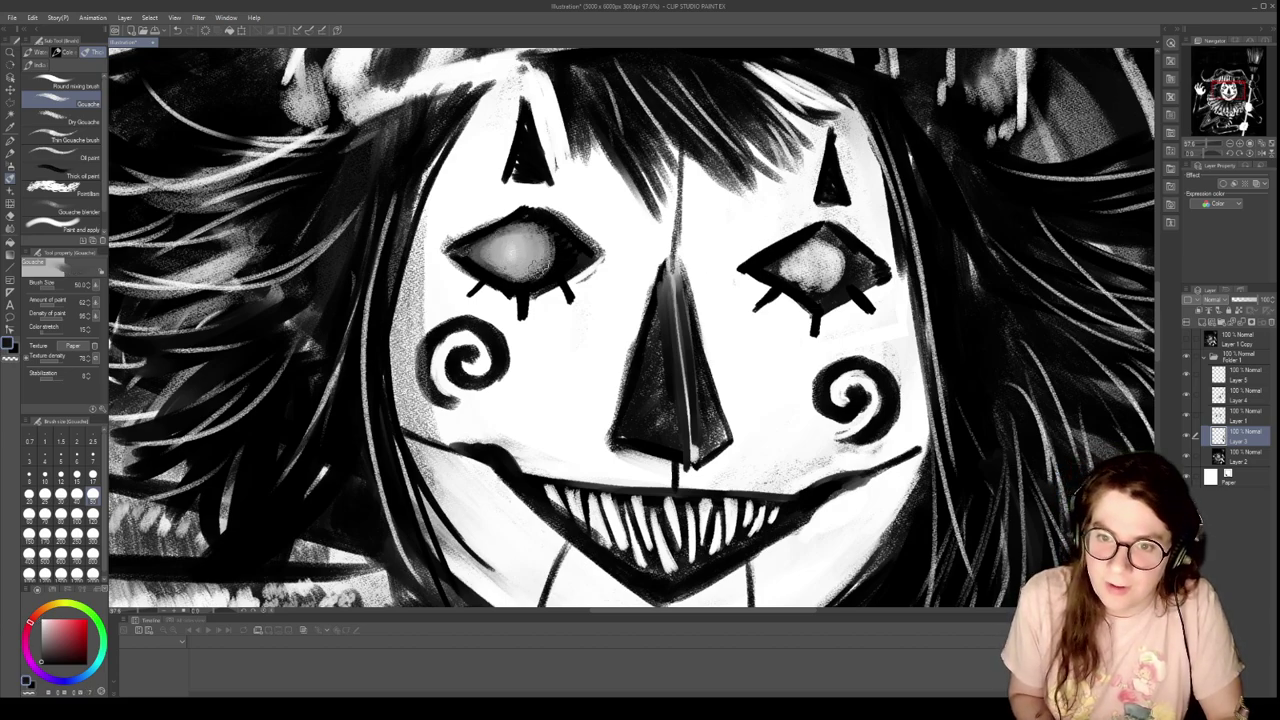
Shape and smooth the round eyeball in the eye right of the nose, blending it with sampled grey tones
{"action": "mouse_move", "coordinate": [768, 272]}
{"action": "left_mouse_down"}
{"action": "mouse_move", "coordinate": [838, 262]}
{"action": "mouse_move", "coordinate": [790, 258]}
{"action": "mouse_move", "coordinate": [818, 270]}
{"action": "mouse_move", "coordinate": [826, 250]}
{"action": "left_mouse_up"}
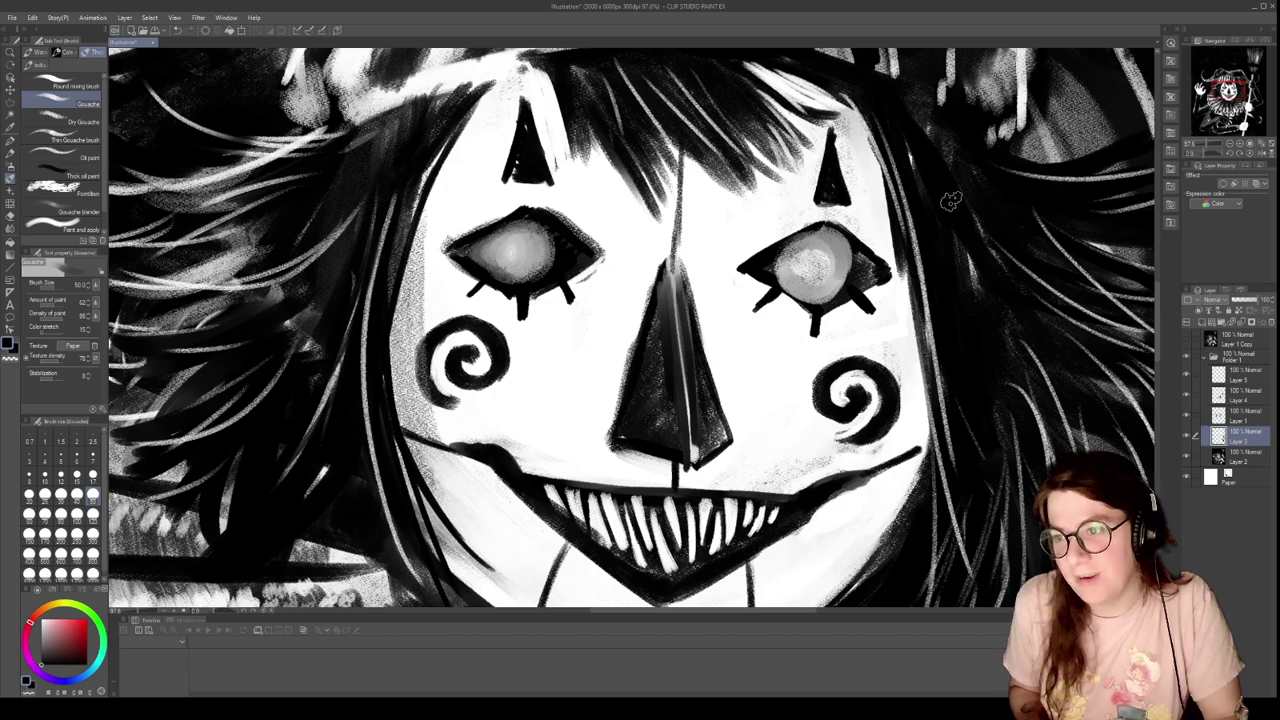
{"action": "mouse_move", "coordinate": [790, 255]}
{"action": "left_mouse_down"}
{"action": "mouse_move", "coordinate": [820, 237]}
{"action": "mouse_move", "coordinate": [846, 256]}
{"action": "mouse_move", "coordinate": [839, 282]}
{"action": "mouse_move", "coordinate": [802, 292]}
{"action": "mouse_move", "coordinate": [800, 272]}
{"action": "left_mouse_up"}
{"action": "mouse_move", "coordinate": [783, 270]}
{"action": "left_mouse_down"}
{"action": "mouse_move", "coordinate": [843, 290]}
{"action": "mouse_move", "coordinate": [819, 293]}
{"action": "mouse_move", "coordinate": [813, 243]}
{"action": "mouse_move", "coordinate": [791, 262]}
{"action": "mouse_move", "coordinate": [813, 282]}
{"action": "mouse_move", "coordinate": [828, 276]}
{"action": "mouse_move", "coordinate": [837, 262]}
{"action": "mouse_move", "coordinate": [819, 240]}
{"action": "mouse_move", "coordinate": [794, 262]}
{"action": "mouse_move", "coordinate": [813, 290]}
{"action": "mouse_move", "coordinate": [831, 289]}
{"action": "mouse_move", "coordinate": [822, 255]}
{"action": "left_mouse_up"}
{"action": "left_click", "coordinate": [822, 273], "text": "alt"}
{"action": "left_click", "coordinate": [808, 266], "text": "alt"}
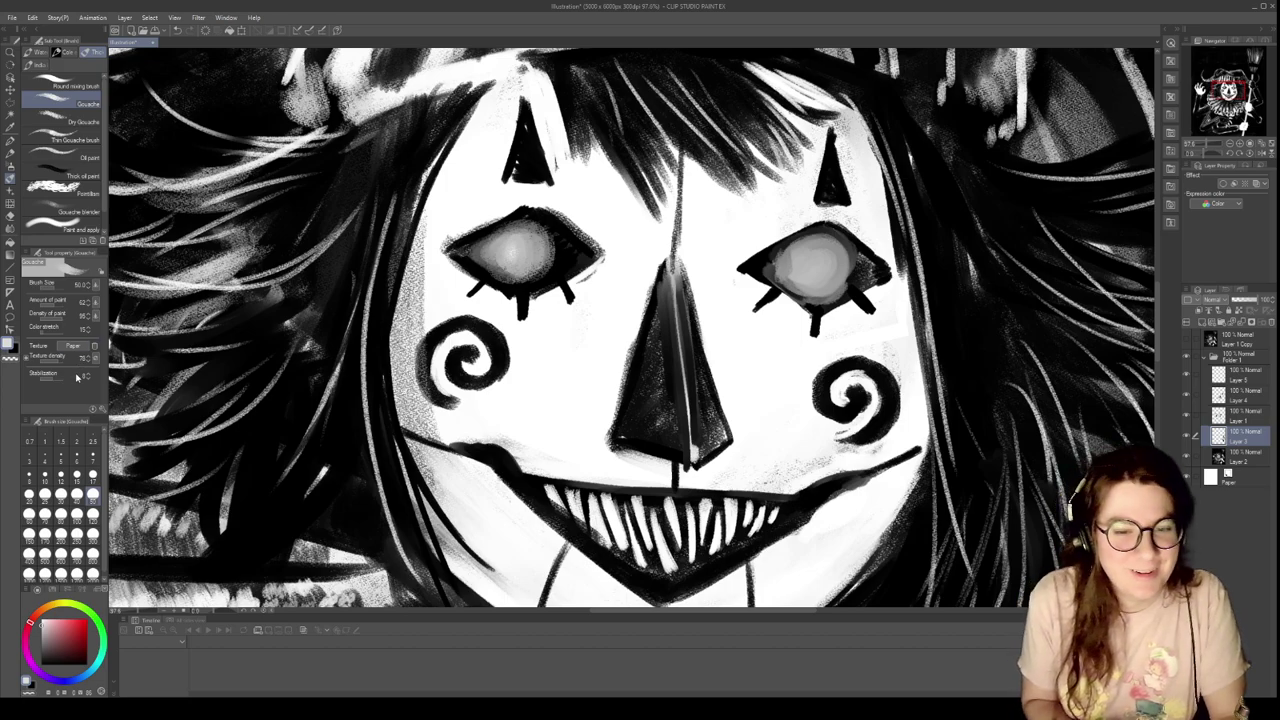
Add small black pupils to both eyes at brush size 17 and draw a small arrow mark above each eye
{"action": "left_click", "coordinate": [93, 476]}
{"action": "left_click", "coordinate": [61, 637]}
{"action": "left_click_drag", "start_coordinate": [616, 185], "coordinate": [570, 218]}
{"action": "left_click_drag", "start_coordinate": [571, 218], "coordinate": [597, 214]}
{"action": "left_click_drag", "start_coordinate": [877, 207], "coordinate": [847, 228]}
{"action": "left_click_drag", "start_coordinate": [847, 228], "coordinate": [868, 231]}
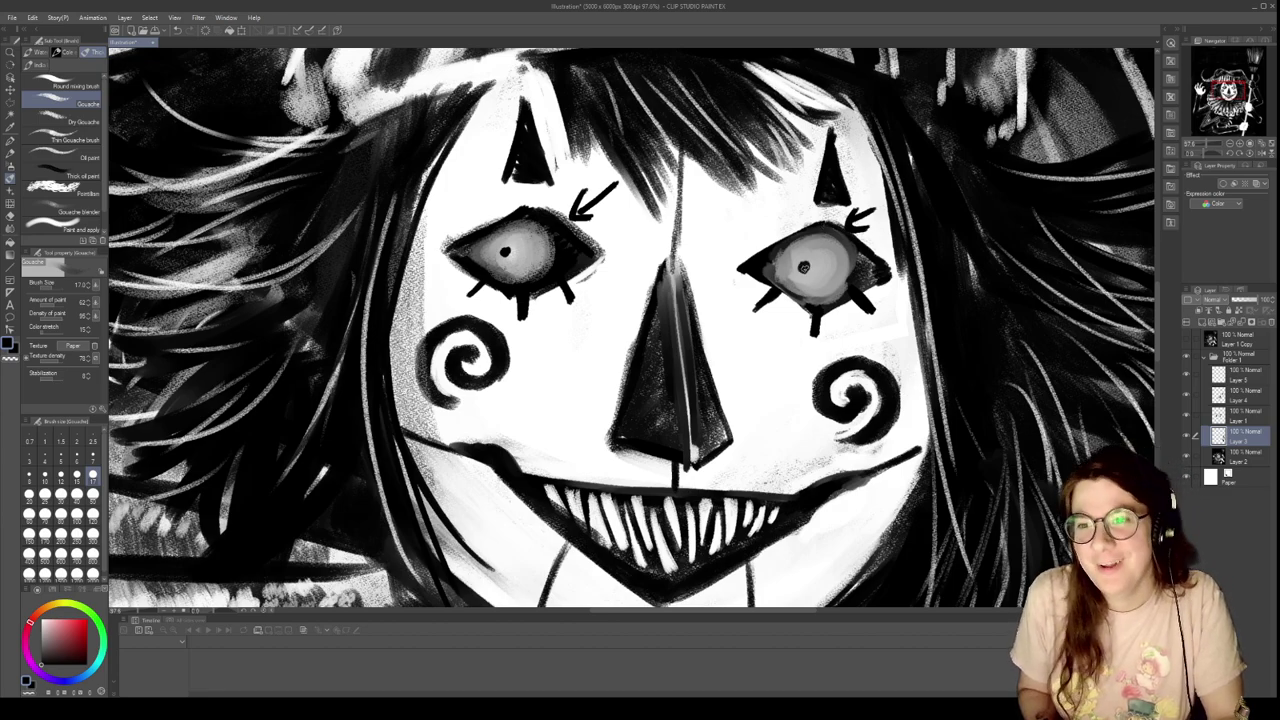
On Layer 2, paint out the raised white hand in black at brush size 300
{"action": "scroll", "coordinate": [889, 251], "scroll_direction": "down", "scroll_amount": 6}
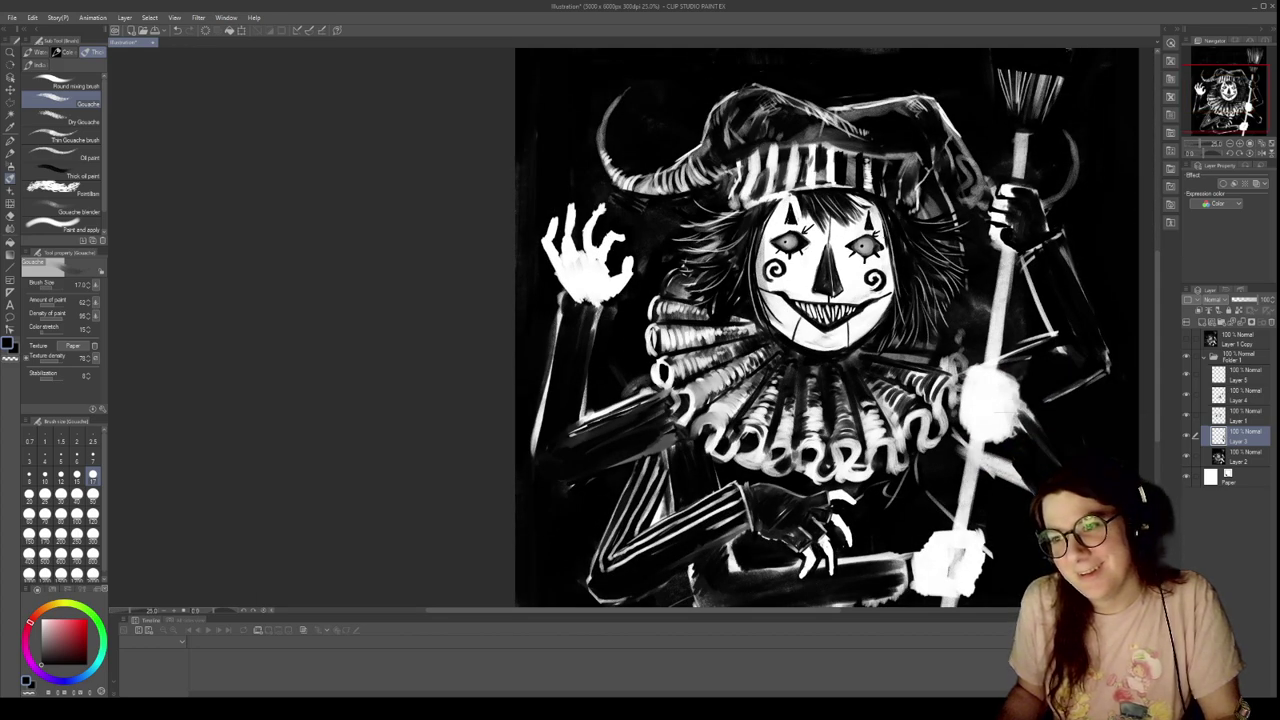
{"action": "scroll", "coordinate": [889, 251], "scroll_direction": "down", "scroll_amount": 2}
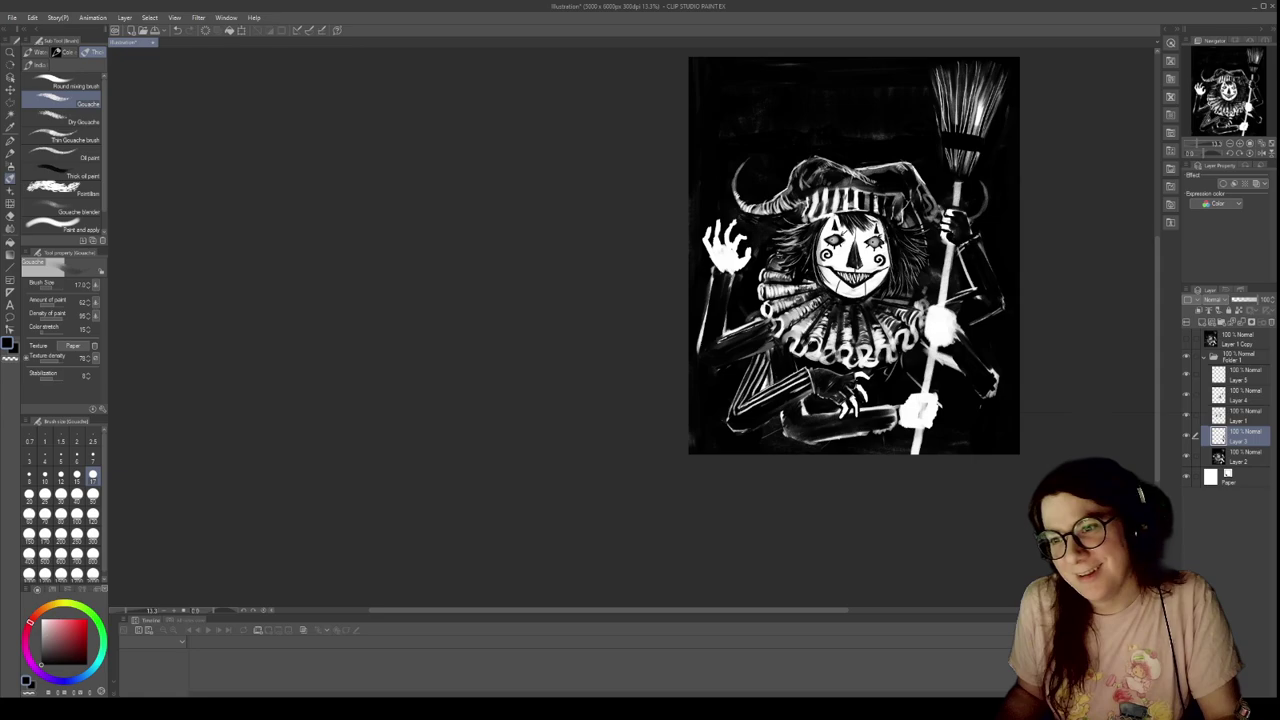
{"action": "scroll", "coordinate": [845, 218], "scroll_direction": "up", "scroll_amount": 2}
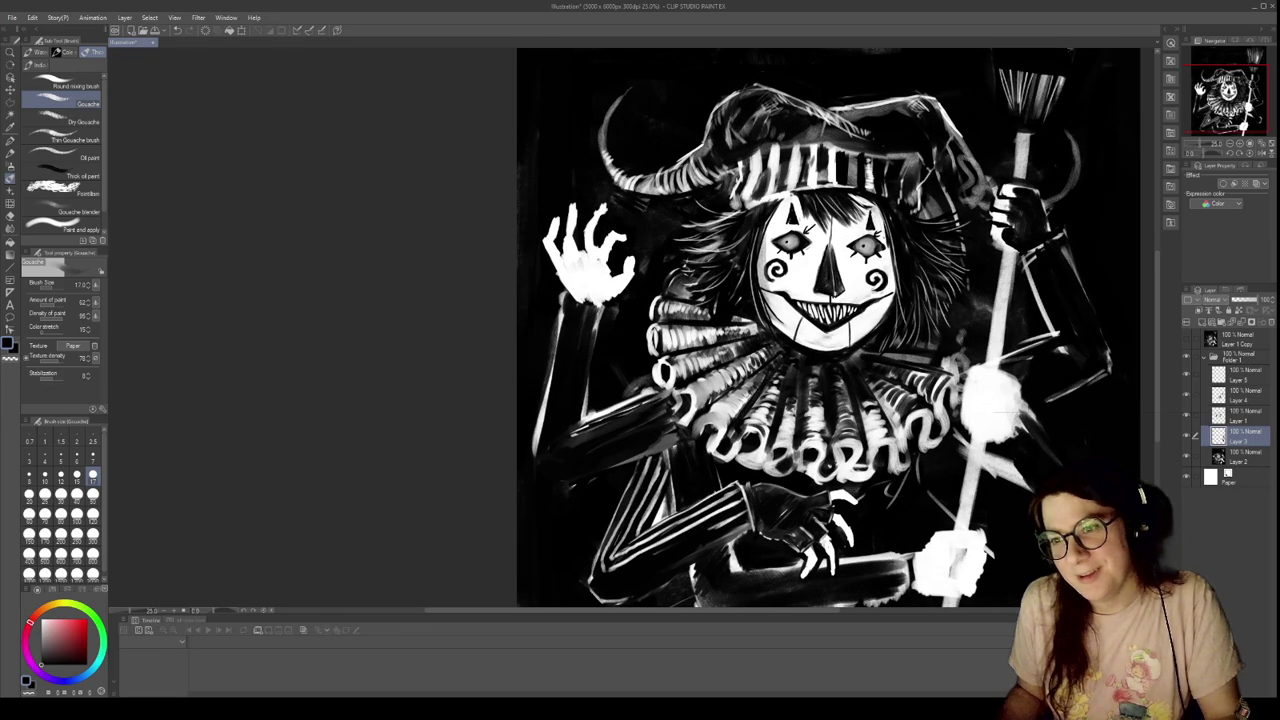
{"action": "scroll", "coordinate": [845, 218], "scroll_direction": "up", "scroll_amount": 2}
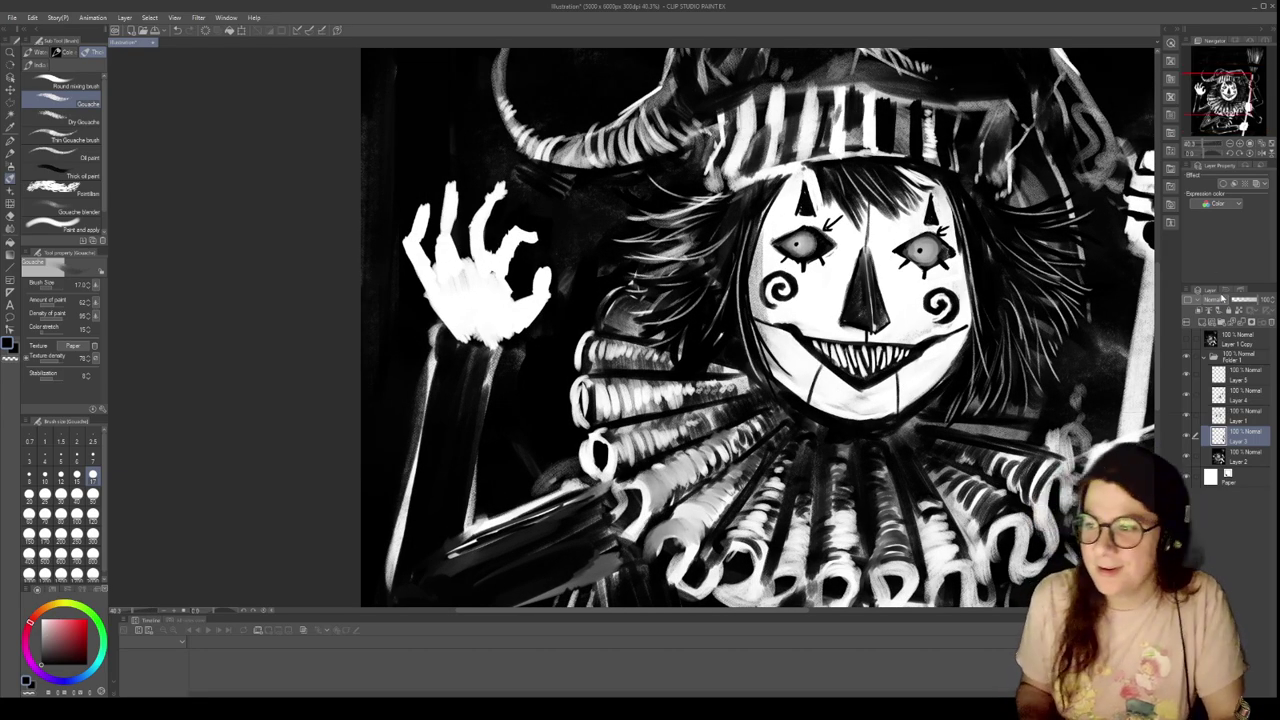
{"action": "left_click", "coordinate": [1257, 458]}
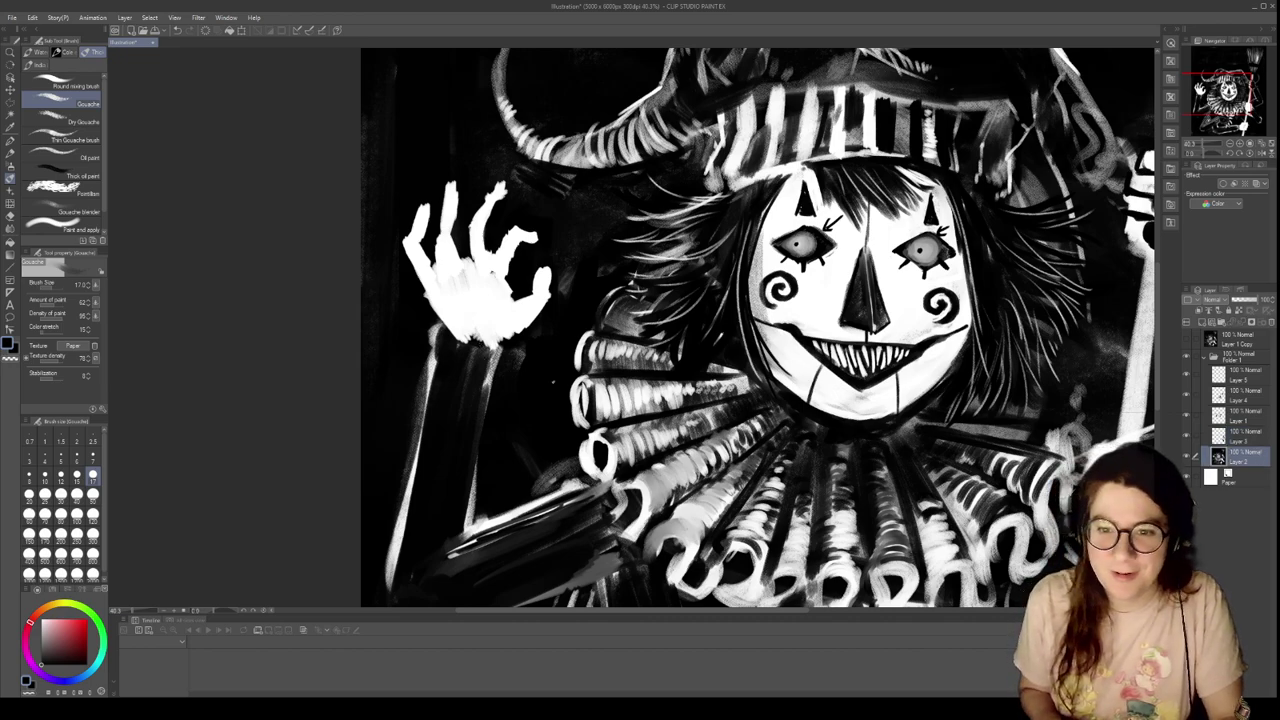
{"action": "left_click", "coordinate": [93, 535]}
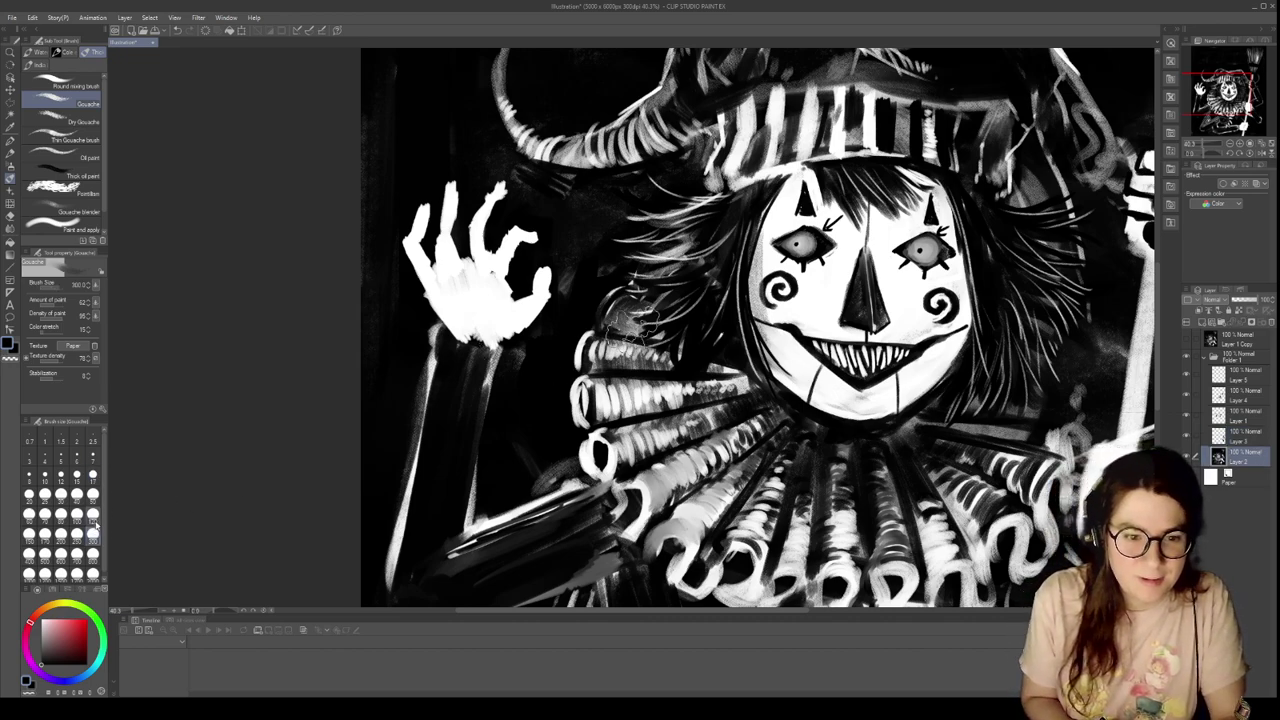
{"action": "mouse_move", "coordinate": [455, 282]}
{"action": "left_mouse_down"}
{"action": "mouse_move", "coordinate": [420, 212]}
{"action": "mouse_move", "coordinate": [408, 228]}
{"action": "mouse_move", "coordinate": [468, 195]}
{"action": "mouse_move", "coordinate": [518, 268]}
{"action": "mouse_move", "coordinate": [522, 236]}
{"action": "mouse_move", "coordinate": [498, 252]}
{"action": "mouse_move", "coordinate": [523, 285]}
{"action": "mouse_move", "coordinate": [505, 310]}
{"action": "mouse_move", "coordinate": [435, 307]}
{"action": "mouse_move", "coordinate": [479, 318]}
{"action": "mouse_move", "coordinate": [512, 313]}
{"action": "mouse_move", "coordinate": [526, 282]}
{"action": "left_mouse_up"}
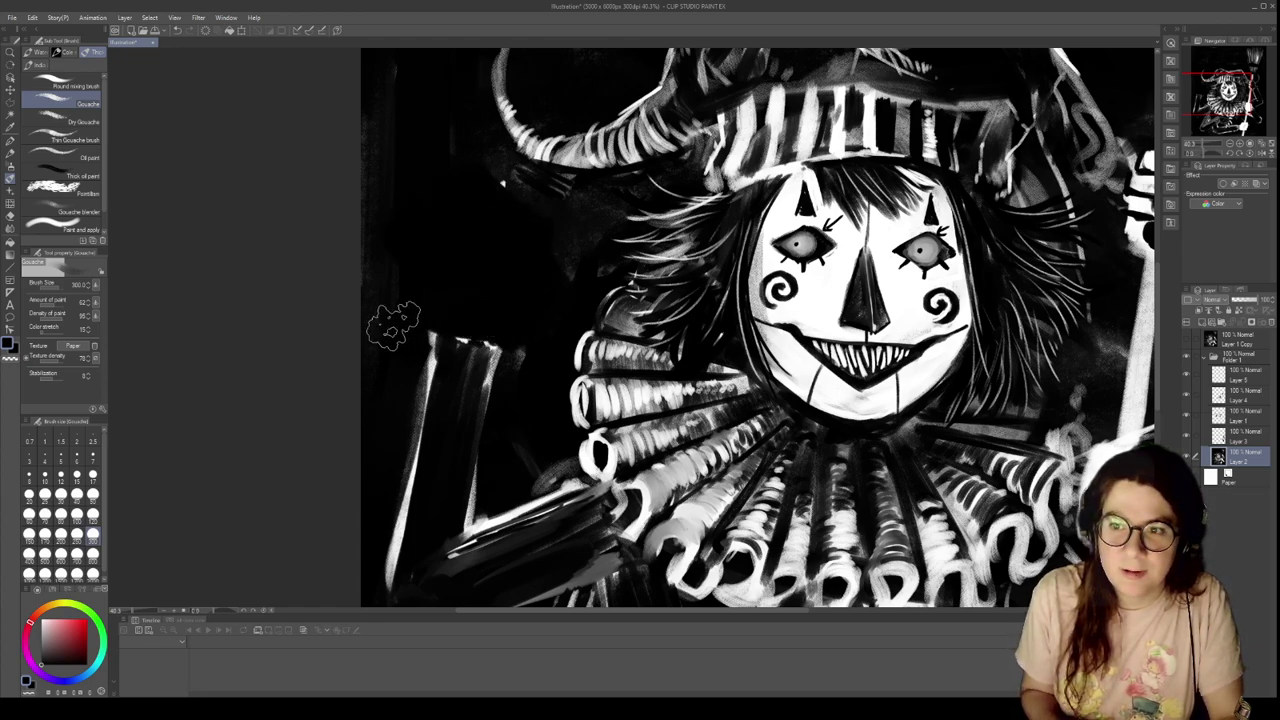
Erase the arrow marks above both eyes on Layer 3 with the transparent colour at brush sizes 120 and 50
{"action": "scroll", "coordinate": [973, 185], "scroll_direction": "up", "scroll_amount": 2}
{"action": "scroll", "coordinate": [975, 195], "scroll_direction": "up", "scroll_amount": 1}
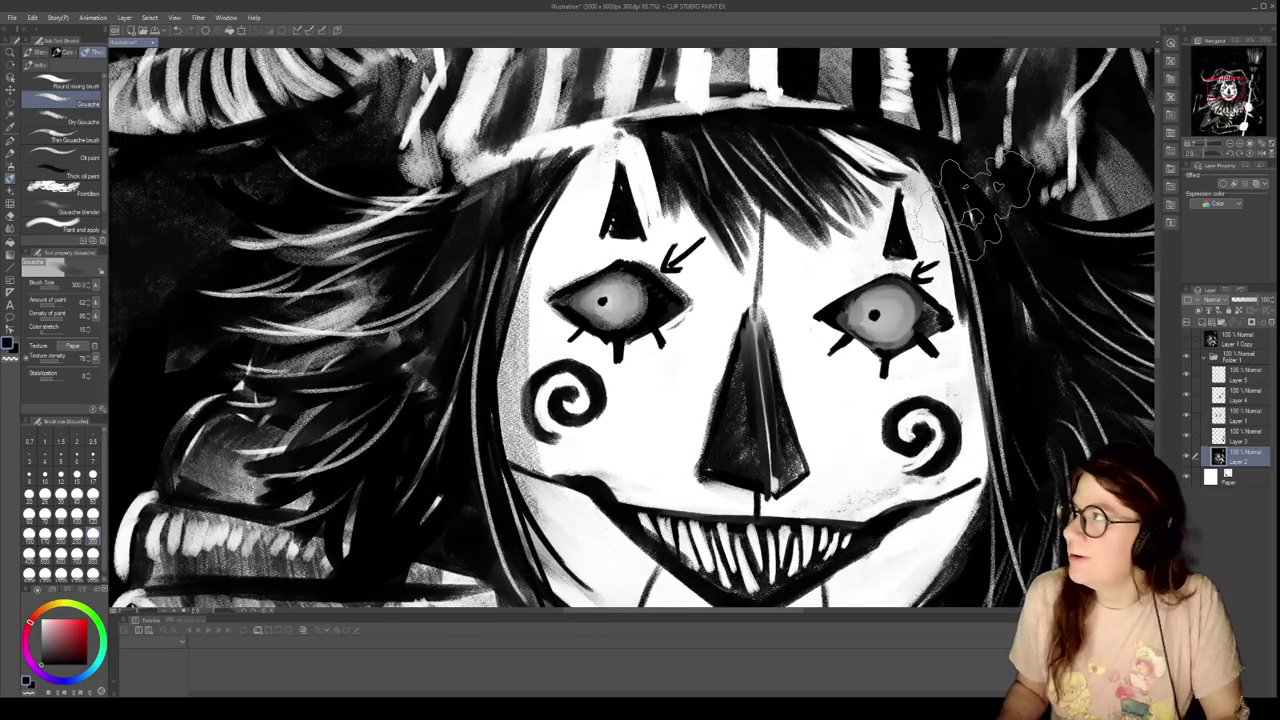
{"action": "left_click", "coordinate": [92, 514]}
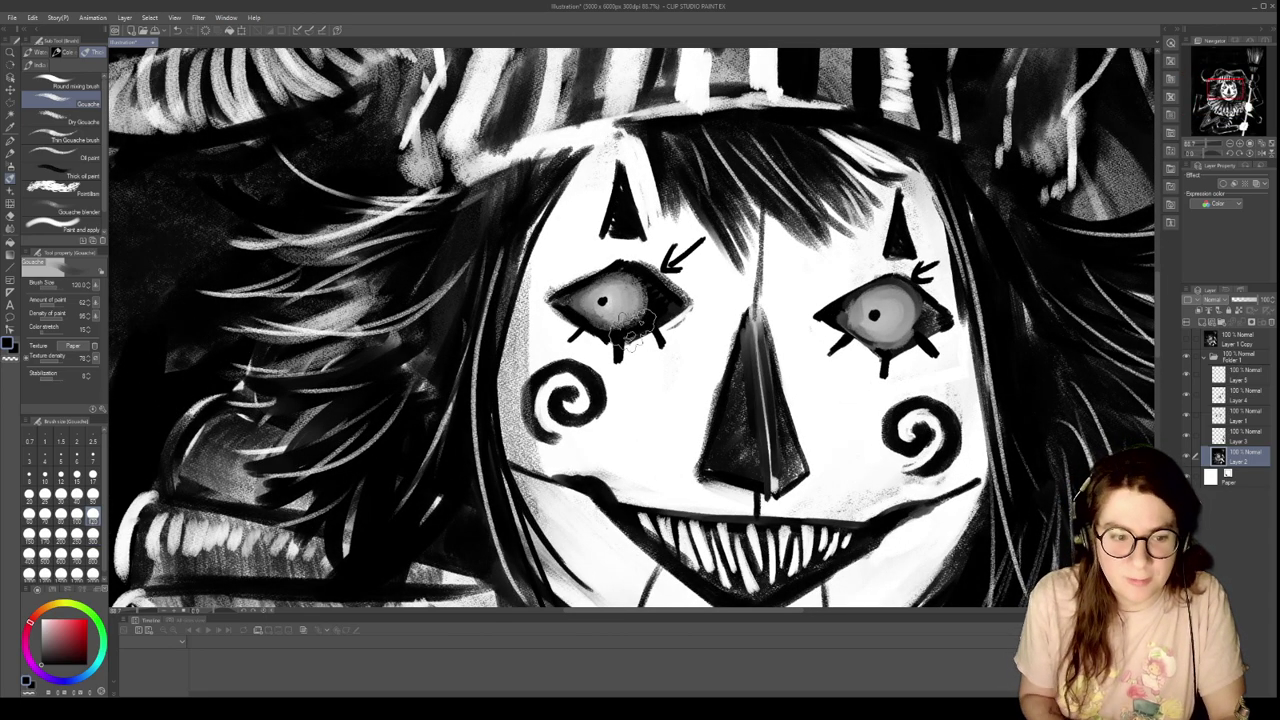
{"action": "left_click", "coordinate": [1241, 434]}
{"action": "left_click_drag", "start_coordinate": [688, 244], "coordinate": [692, 266]}
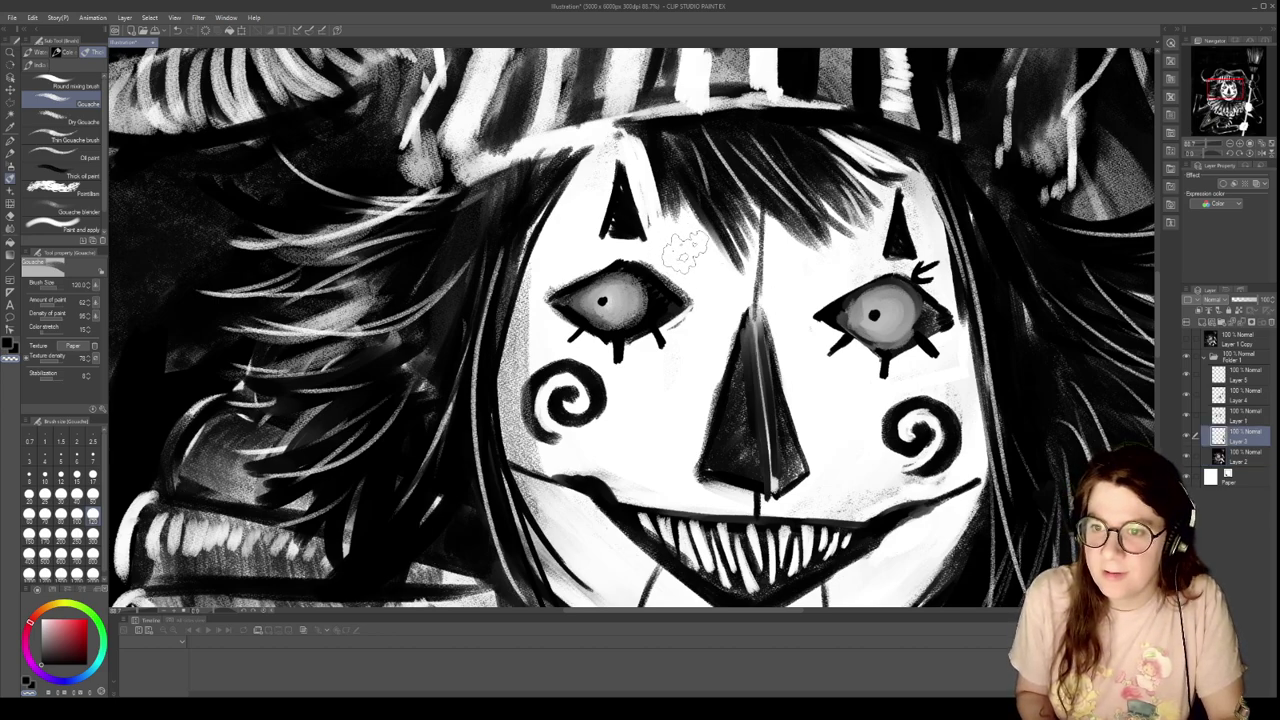
{"action": "left_click", "coordinate": [92, 494]}
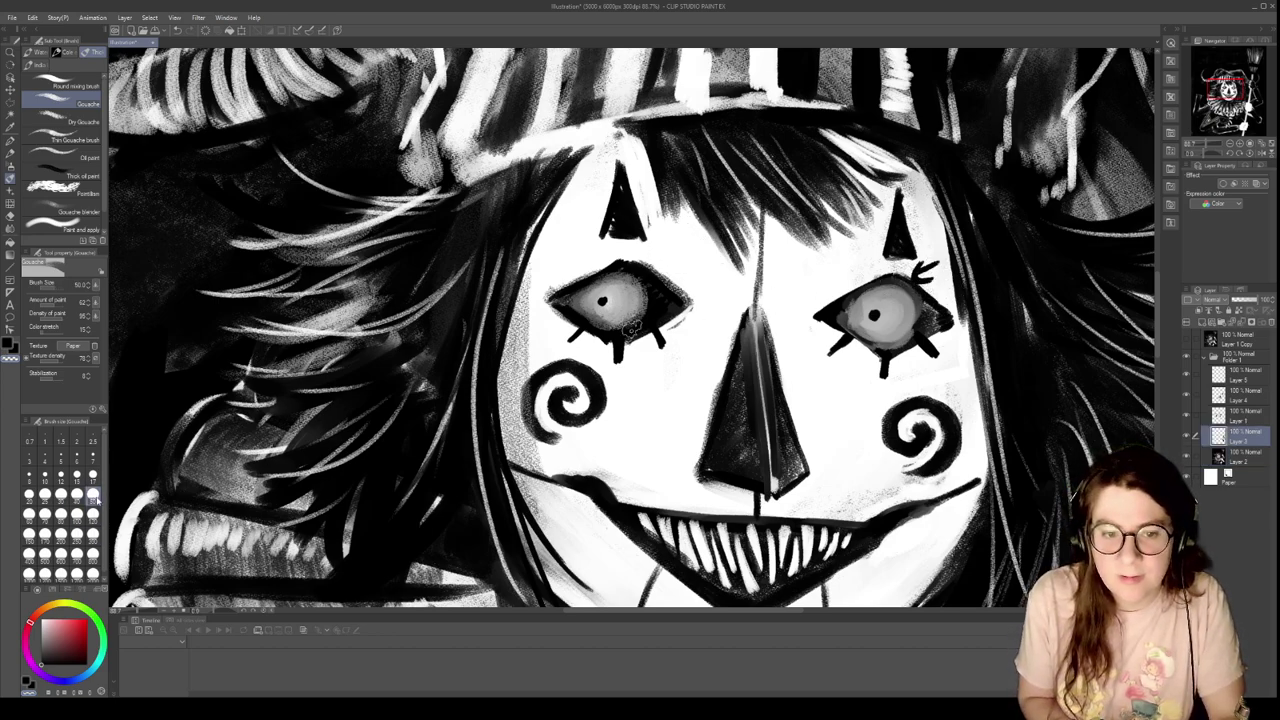
{"action": "left_click_drag", "start_coordinate": [927, 264], "coordinate": [921, 270]}
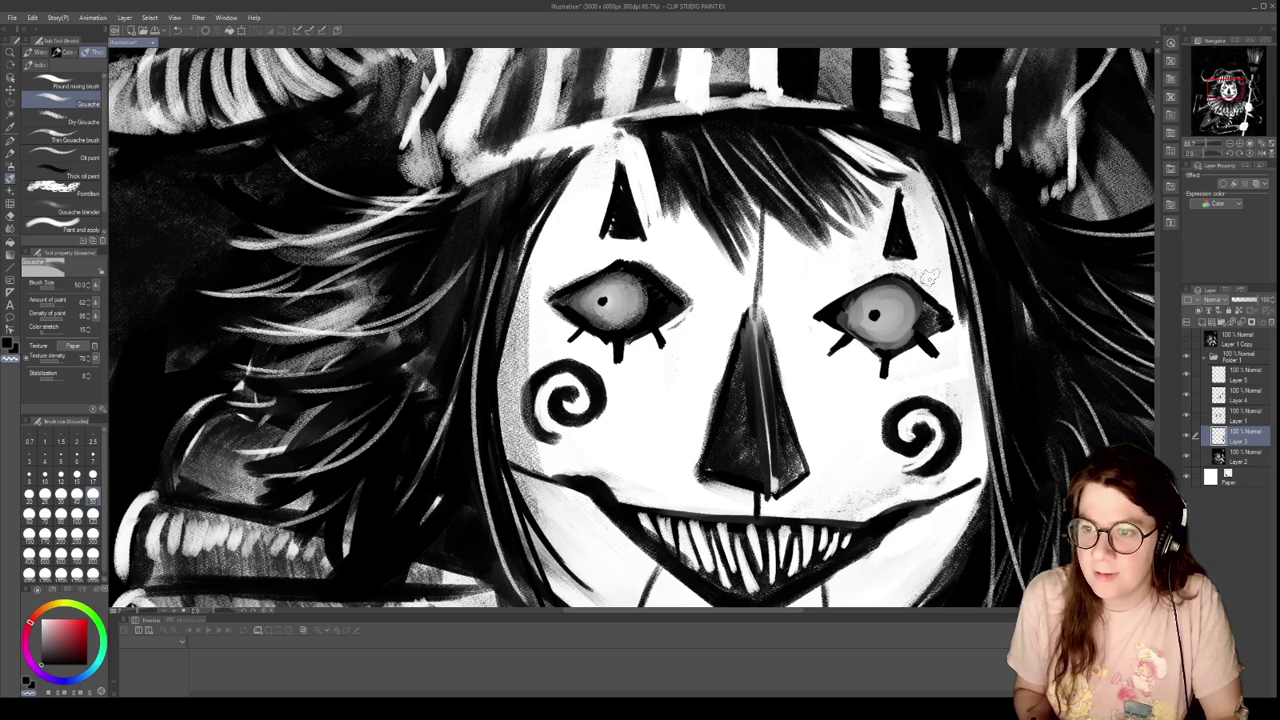
Refine the black rim around the eyeball right of the nose at sizes 40 and 17, and add white glints to both eyes
{"action": "left_click", "coordinate": [76, 494]}
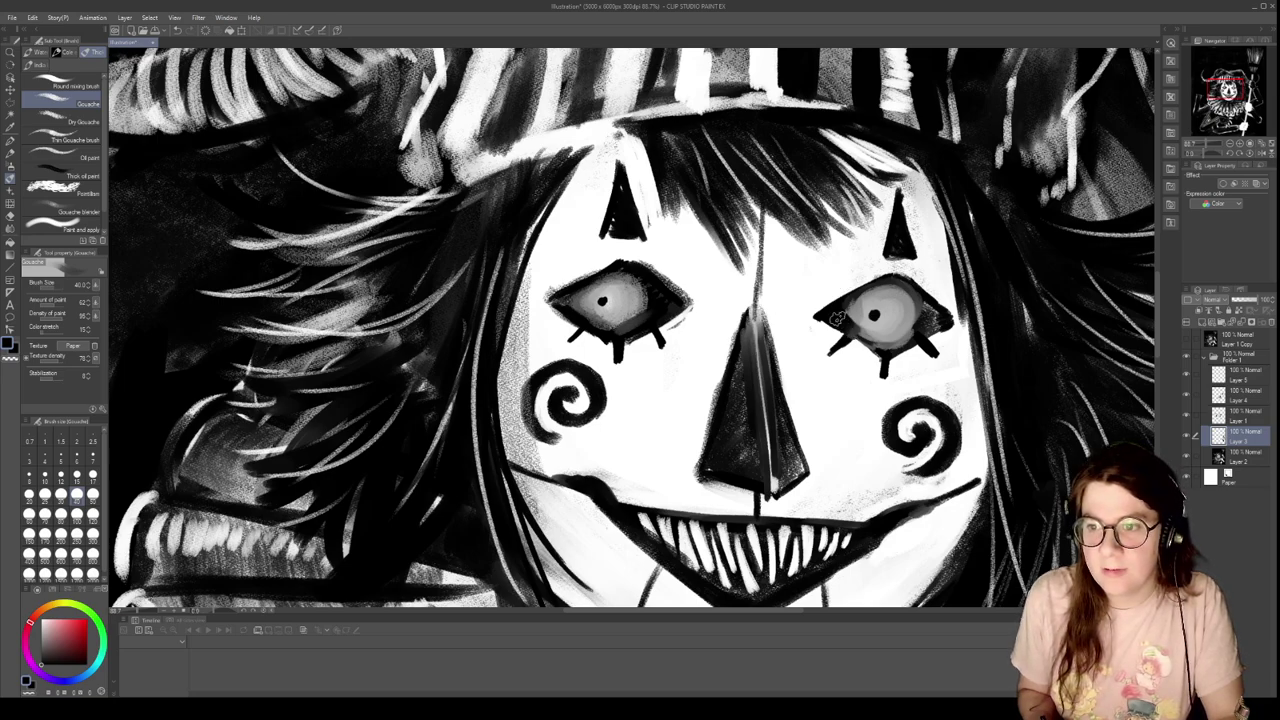
{"action": "left_click", "coordinate": [92, 476]}
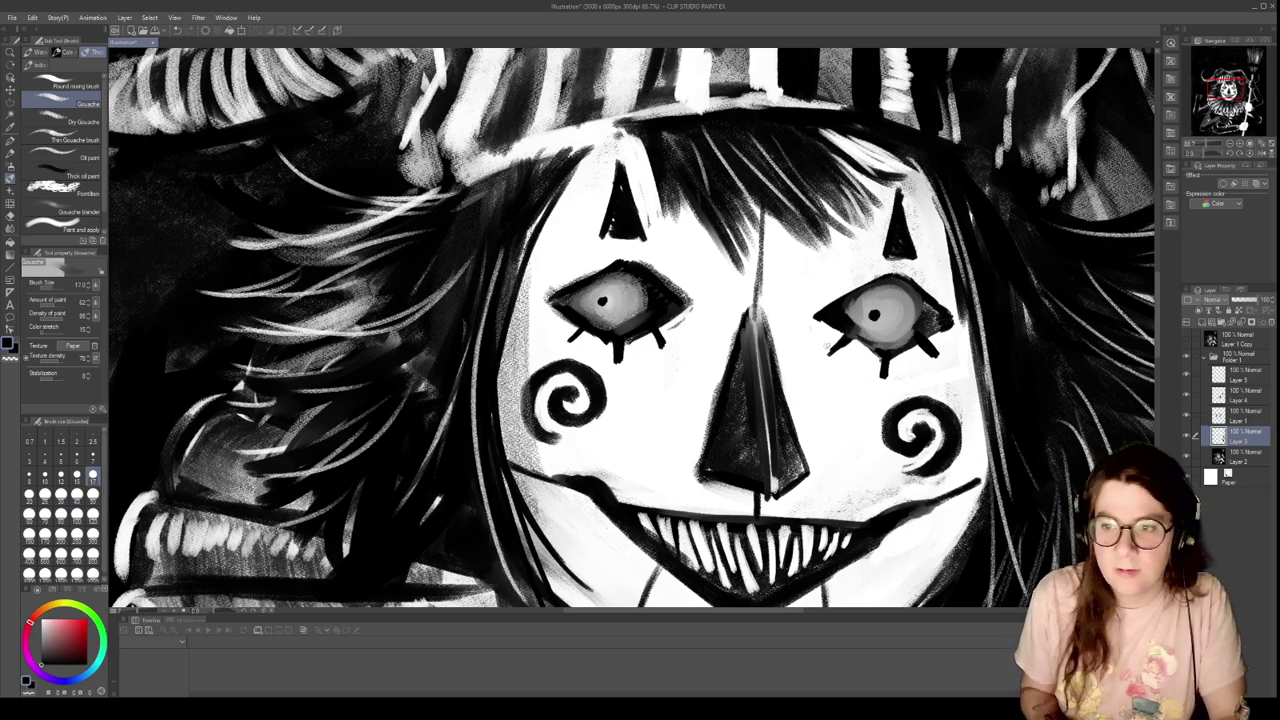
{"action": "left_click_drag", "start_coordinate": [864, 338], "coordinate": [878, 346]}
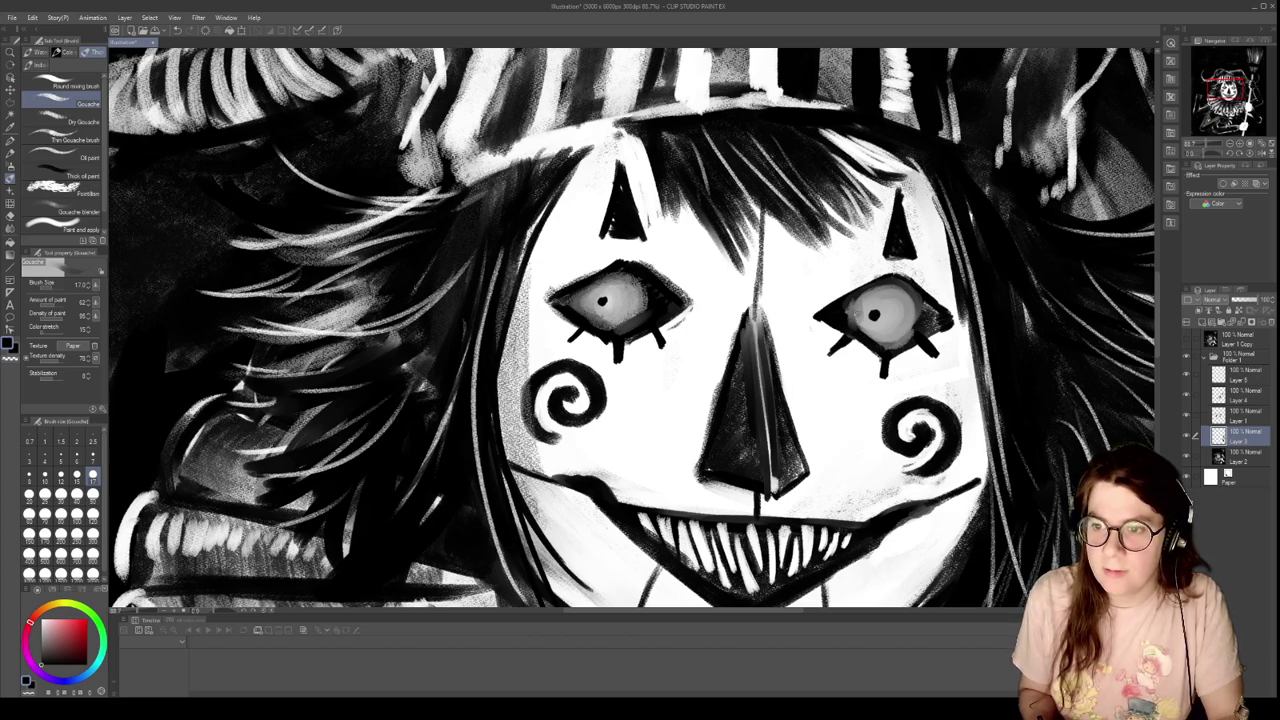
{"action": "left_click_drag", "start_coordinate": [931, 316], "coordinate": [937, 312]}
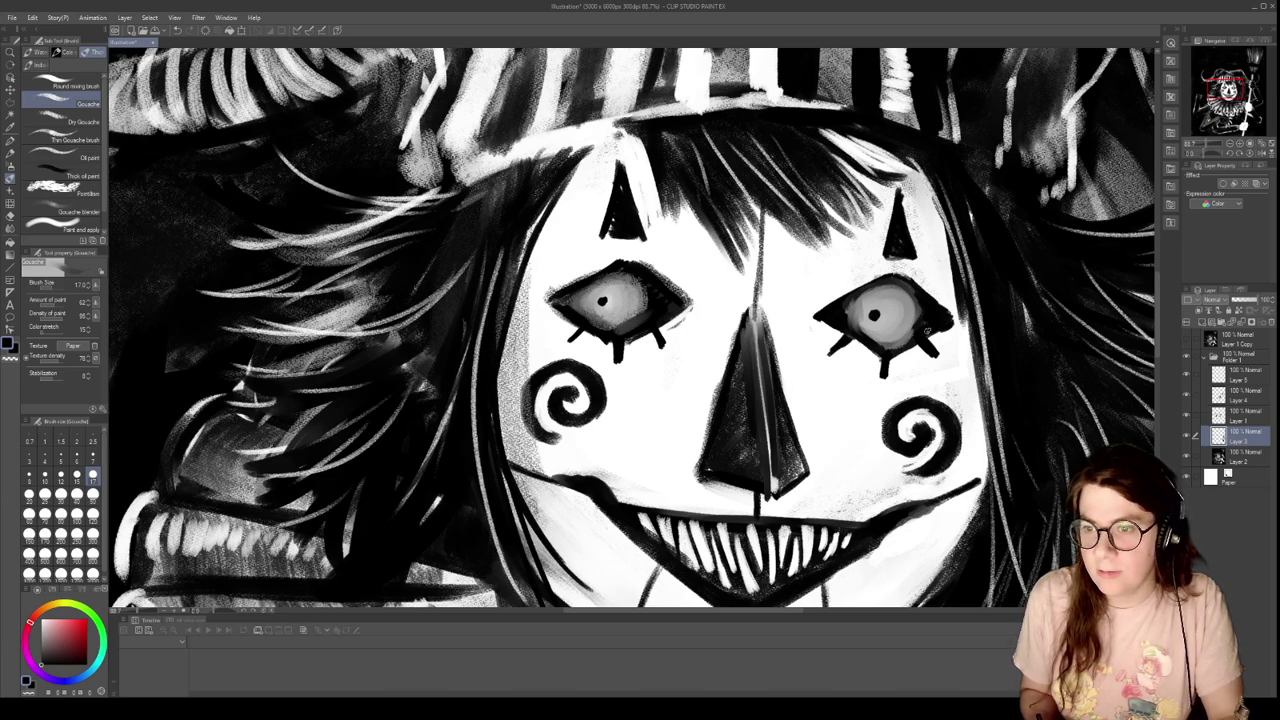
{"action": "key", "text": "x"}
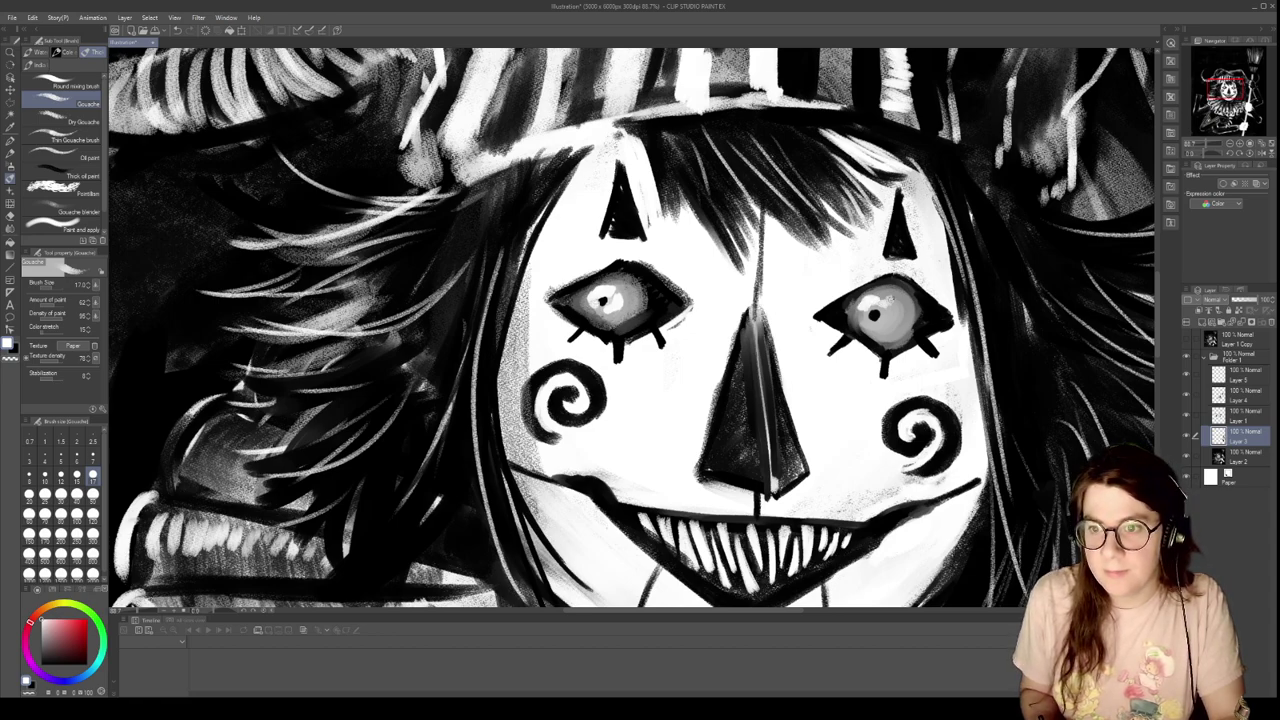
{"action": "scroll", "coordinate": [890, 275], "scroll_direction": "down", "scroll_amount": 8}
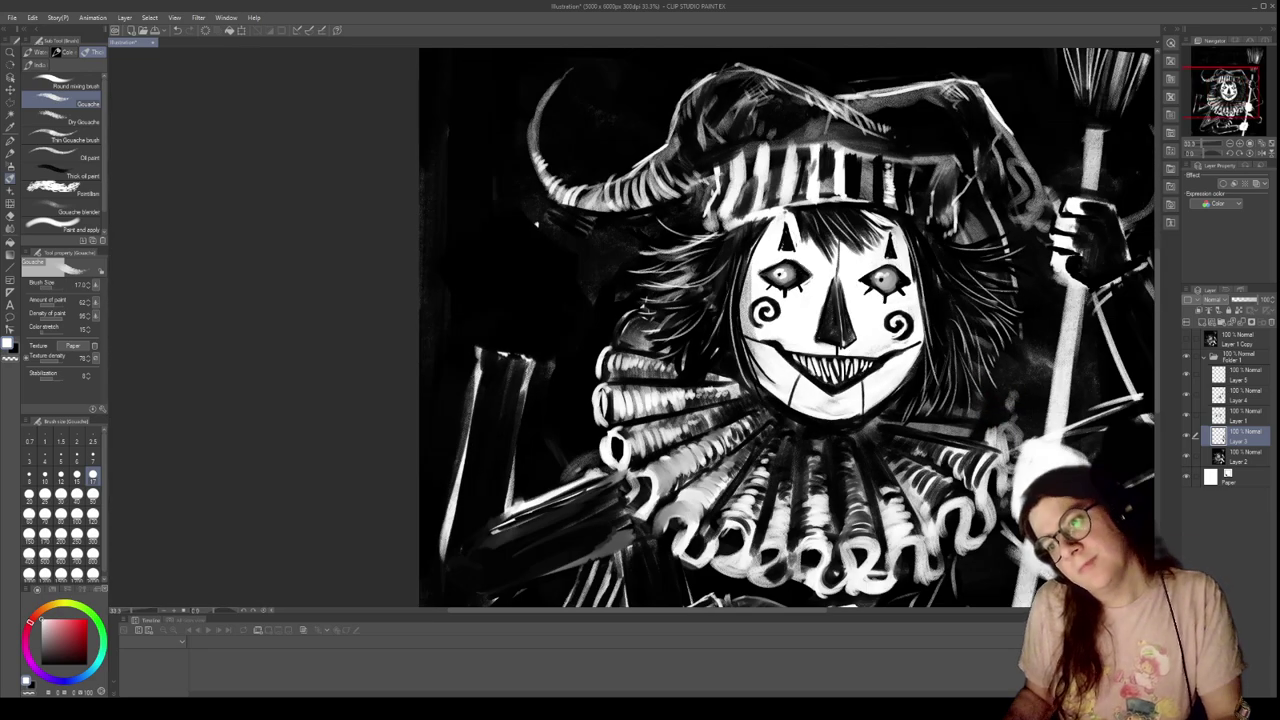
{"action": "scroll", "coordinate": [954, 396], "scroll_direction": "up", "scroll_amount": 1}
{"action": "scroll", "coordinate": [940, 370], "scroll_direction": "up", "scroll_amount": 2}
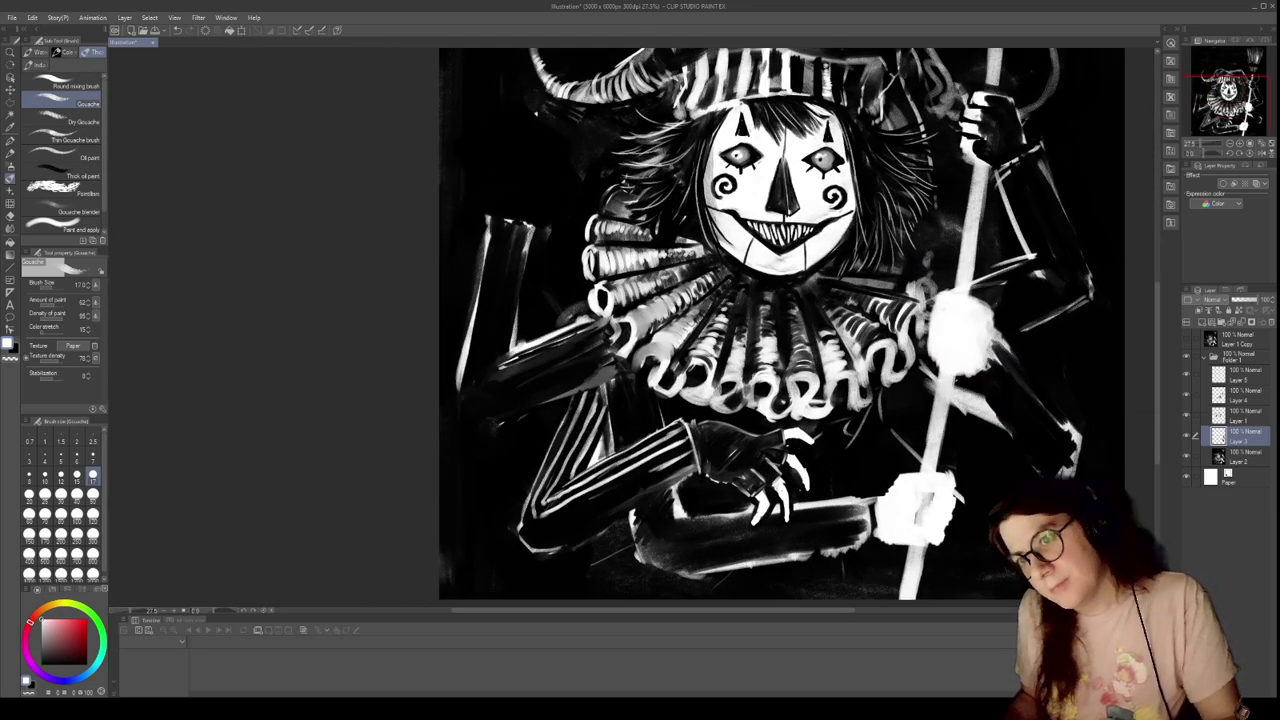
{"action": "scroll", "coordinate": [880, 280], "scroll_direction": "up", "scroll_amount": 2}
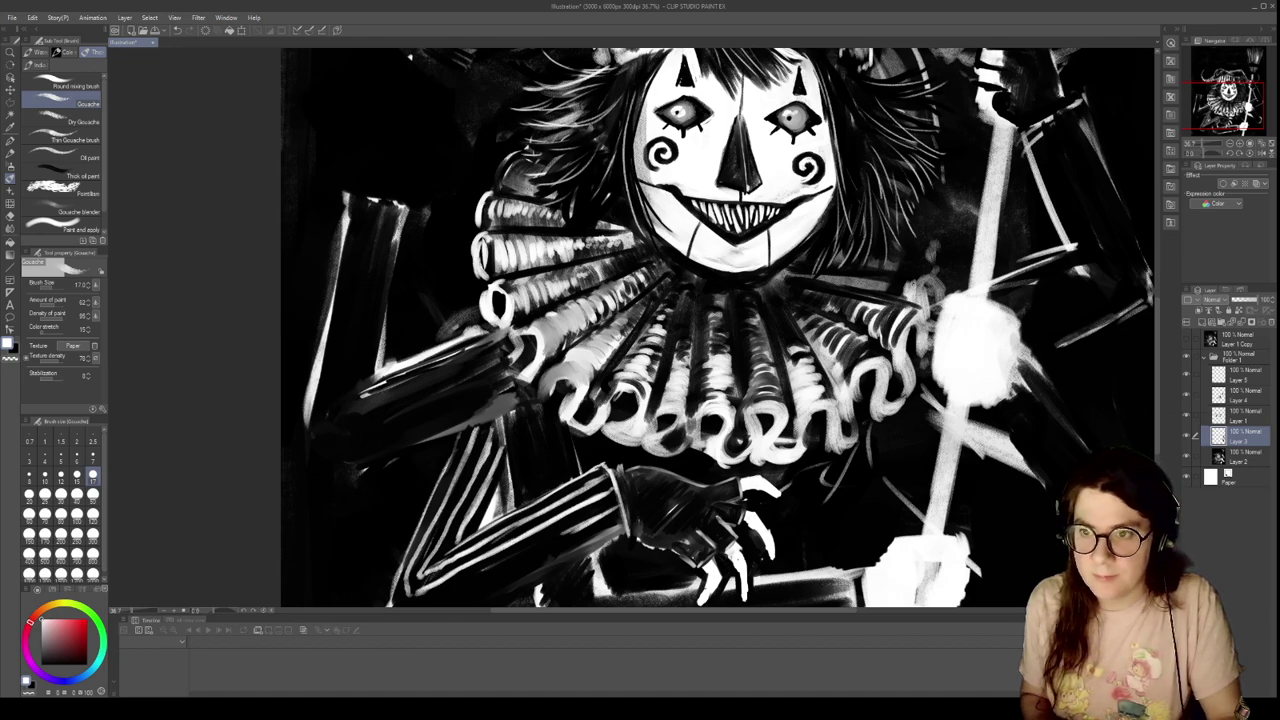
{"action": "scroll", "coordinate": [918, 261], "scroll_direction": "down", "scroll_amount": 3}
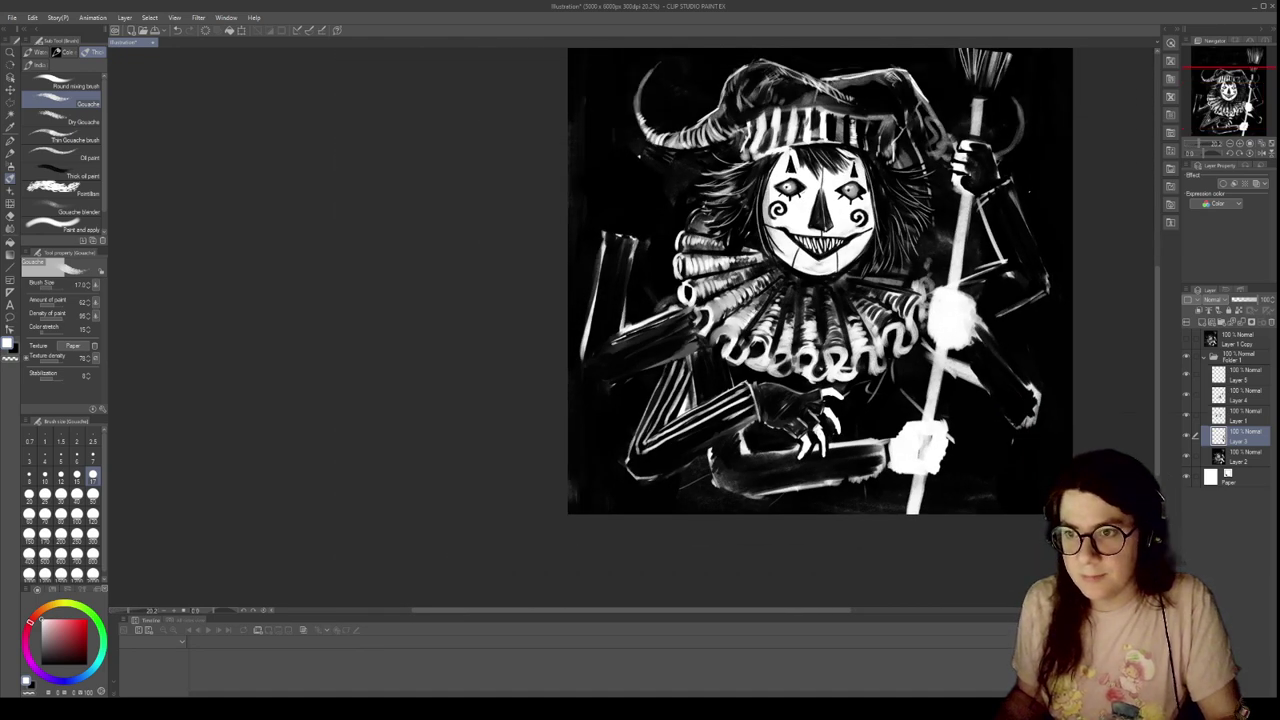
Try painting out the raised forearm beside the ruff in black on Layer 2 at brush size 300, and undo it
{"action": "scroll", "coordinate": [773, 165], "scroll_direction": "up", "scroll_amount": 2}
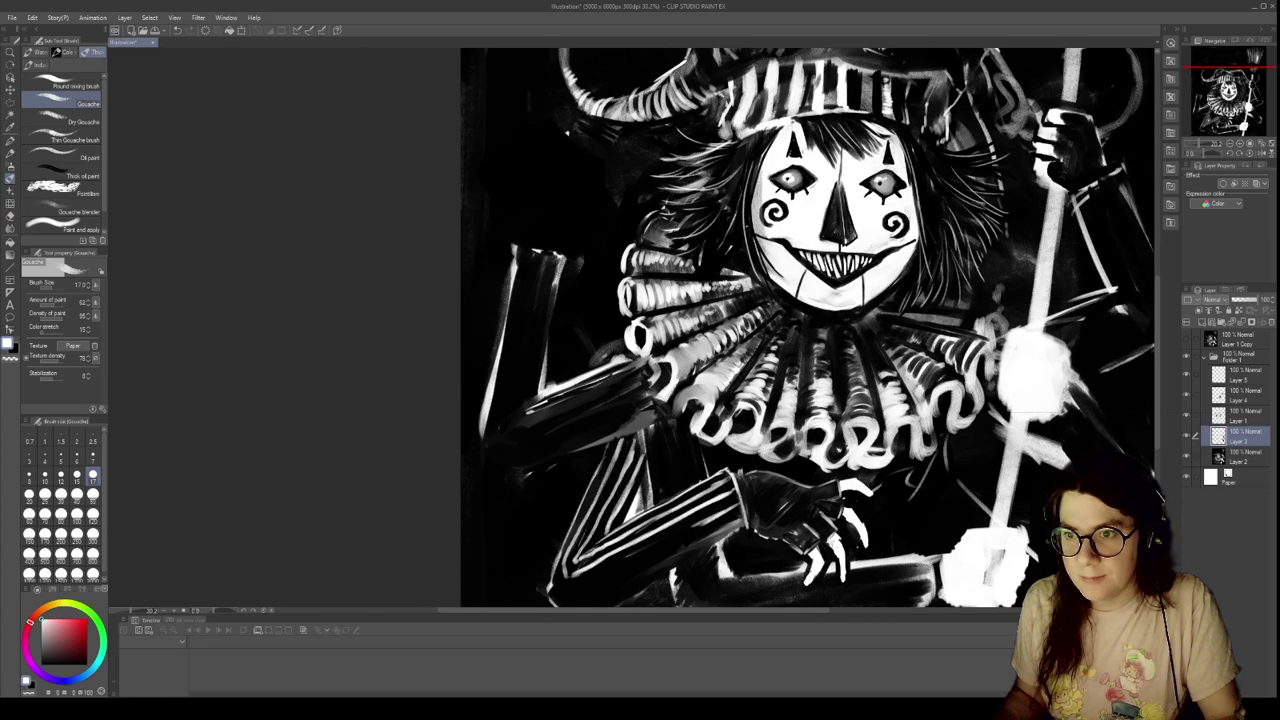
{"action": "left_click", "coordinate": [92, 575]}
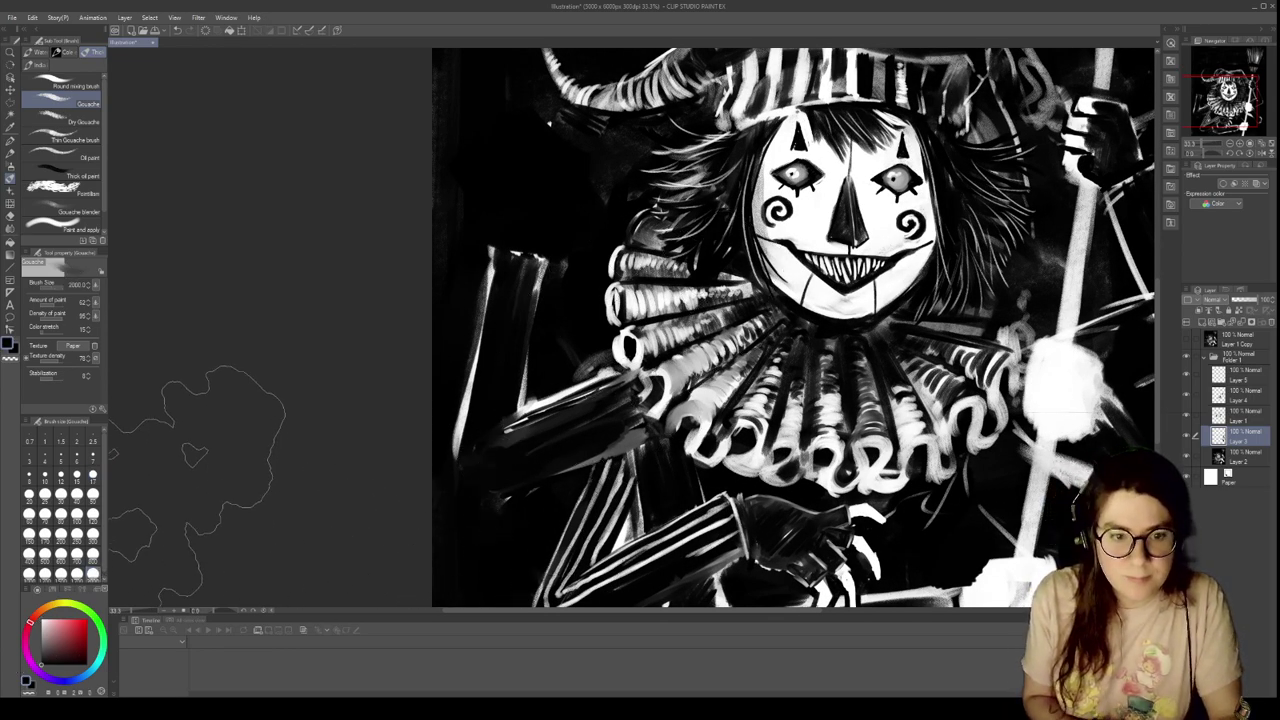
{"action": "left_click", "coordinate": [92, 536]}
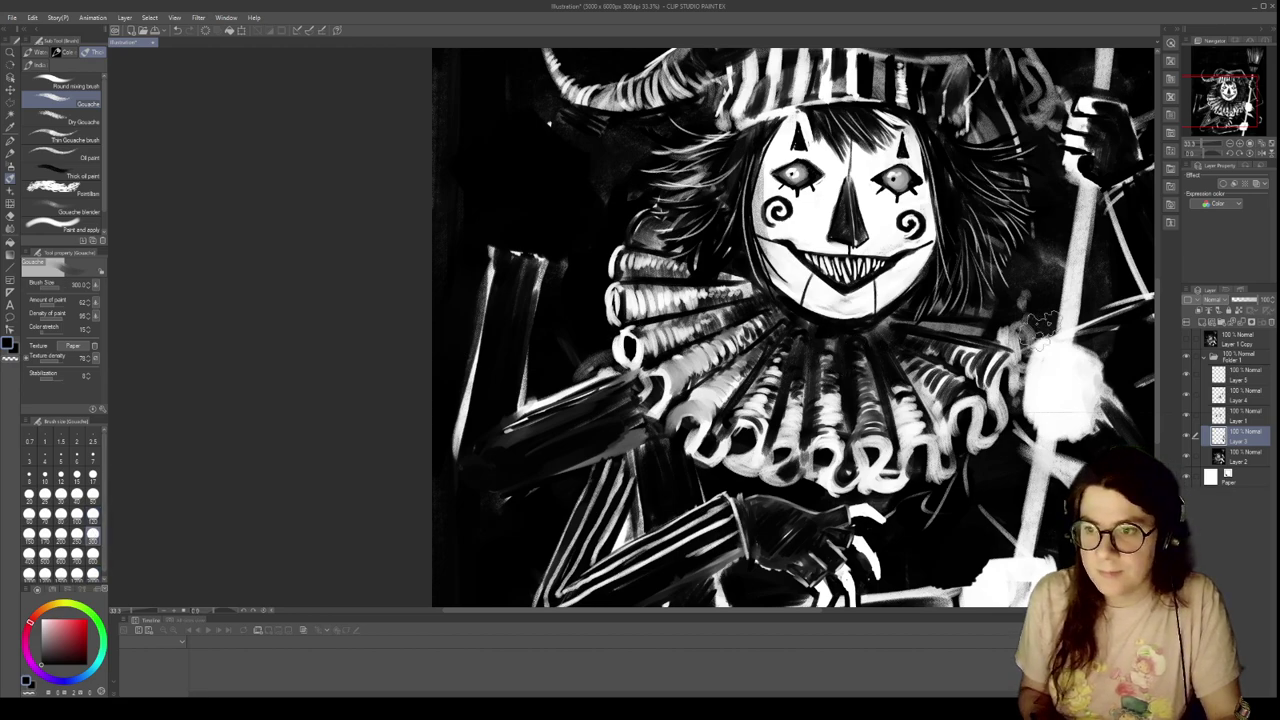
{"action": "left_click", "coordinate": [1240, 456]}
{"action": "mouse_move", "coordinate": [466, 262]}
{"action": "left_mouse_down"}
{"action": "mouse_move", "coordinate": [520, 311]}
{"action": "mouse_move", "coordinate": [528, 241]}
{"action": "mouse_move", "coordinate": [530, 344]}
{"action": "mouse_move", "coordinate": [539, 253]}
{"action": "mouse_move", "coordinate": [435, 443]}
{"action": "mouse_move", "coordinate": [521, 387]}
{"action": "left_mouse_up"}
{"action": "left_click_drag", "start_coordinate": [686, 380], "coordinate": [614, 265]}
{"action": "scroll", "coordinate": [668, 192], "scroll_direction": "down", "scroll_amount": 1}
{"action": "scroll", "coordinate": [670, 190], "scroll_direction": "down", "scroll_amount": 3}
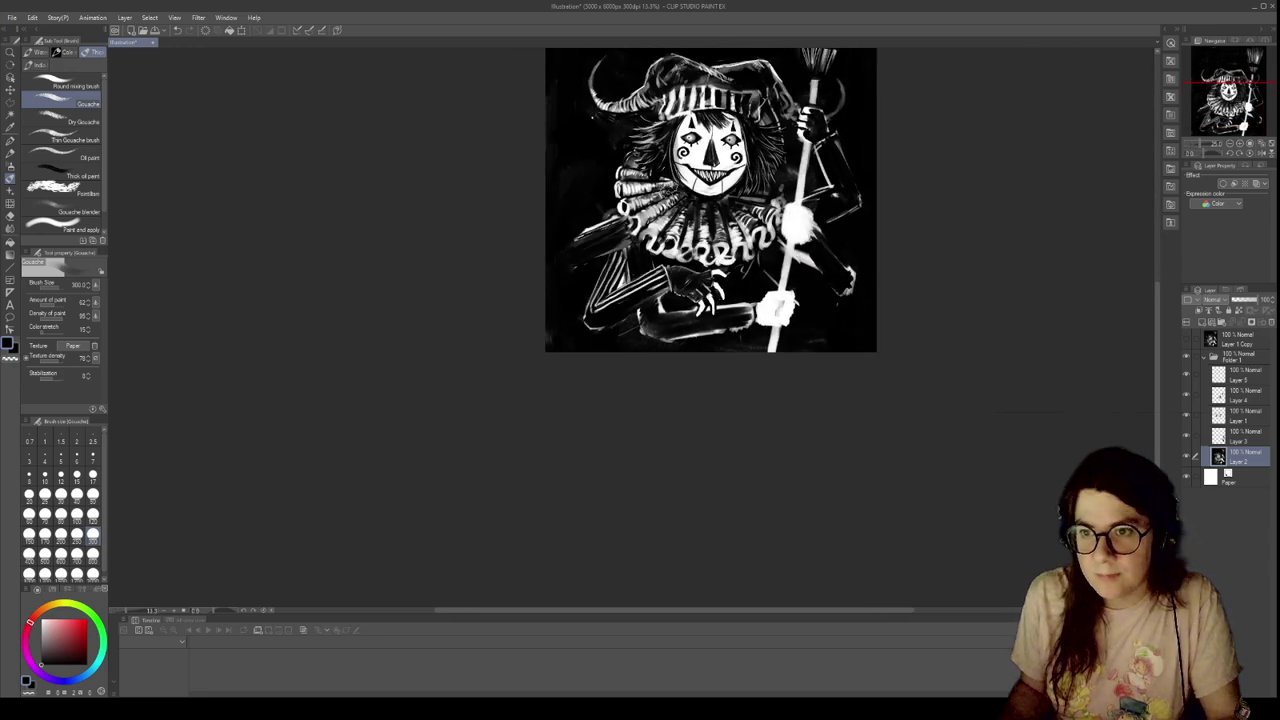
{"action": "left_click_drag", "start_coordinate": [736, 186], "coordinate": [711, 307]}
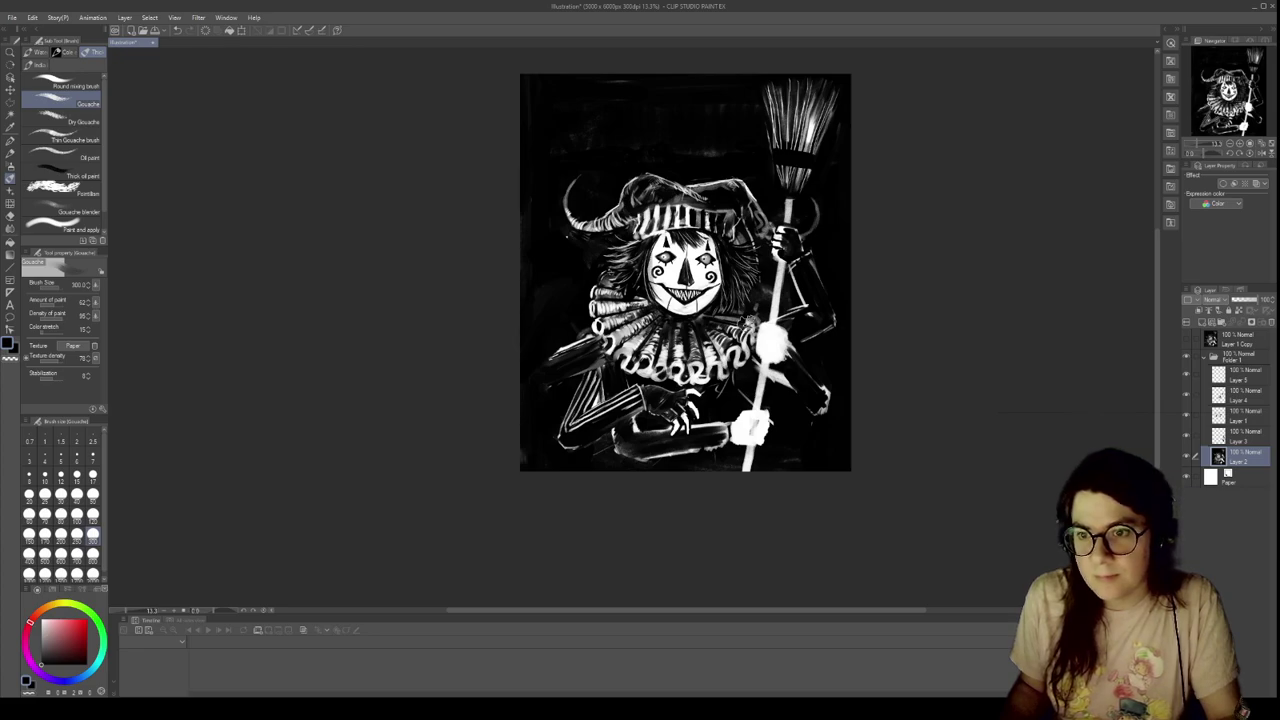
{"action": "scroll", "coordinate": [637, 245], "scroll_direction": "up", "scroll_amount": 3}
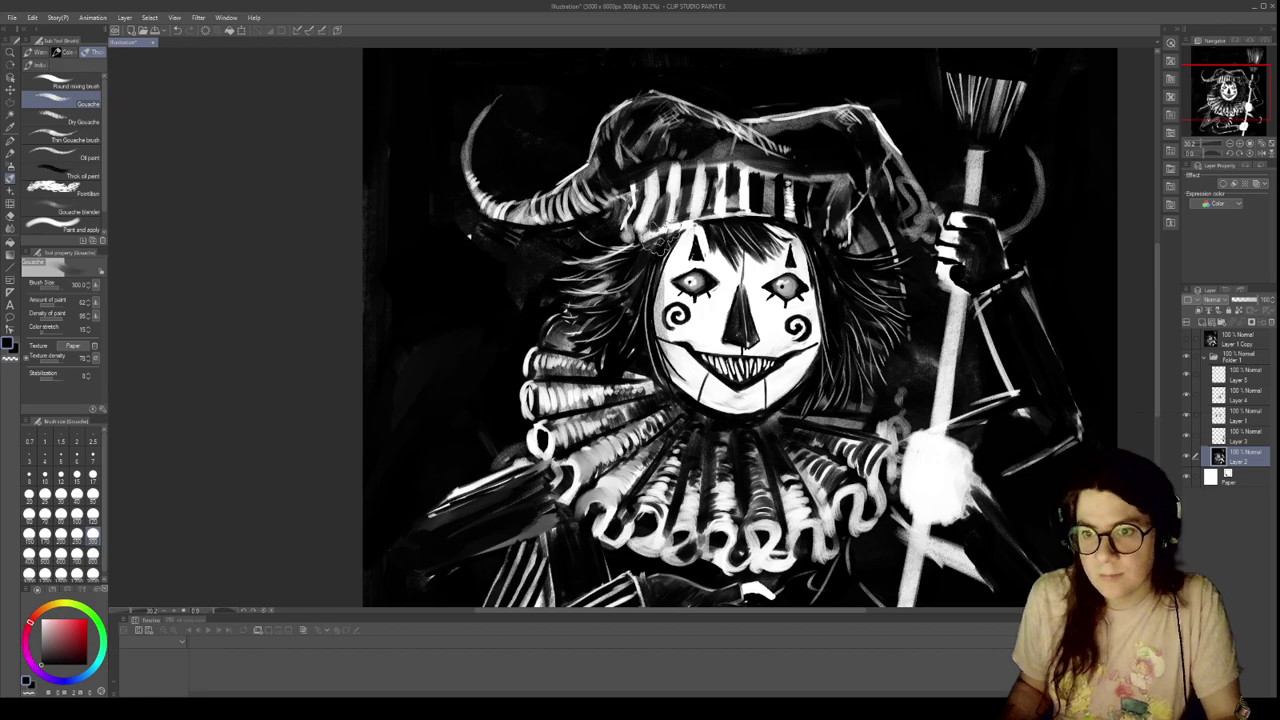
{"action": "key", "text": "ctrl+z"}
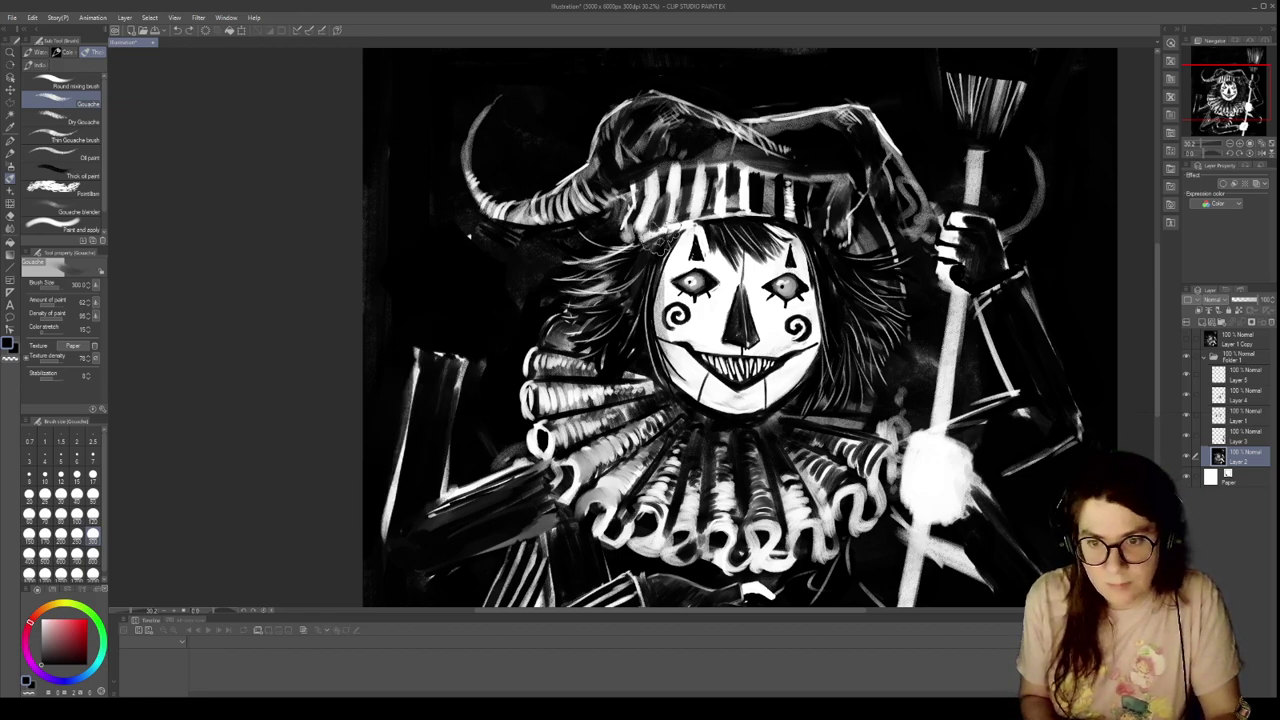
Paint black over the raised forearm again and darken the outline of the upper arm joining it on Layer 2
{"action": "mouse_move", "coordinate": [440, 440]}
{"action": "left_mouse_down"}
{"action": "mouse_move", "coordinate": [435, 487]}
{"action": "mouse_move", "coordinate": [469, 371]}
{"action": "mouse_move", "coordinate": [440, 457]}
{"action": "mouse_move", "coordinate": [428, 364]}
{"action": "mouse_move", "coordinate": [389, 484]}
{"action": "left_mouse_up"}
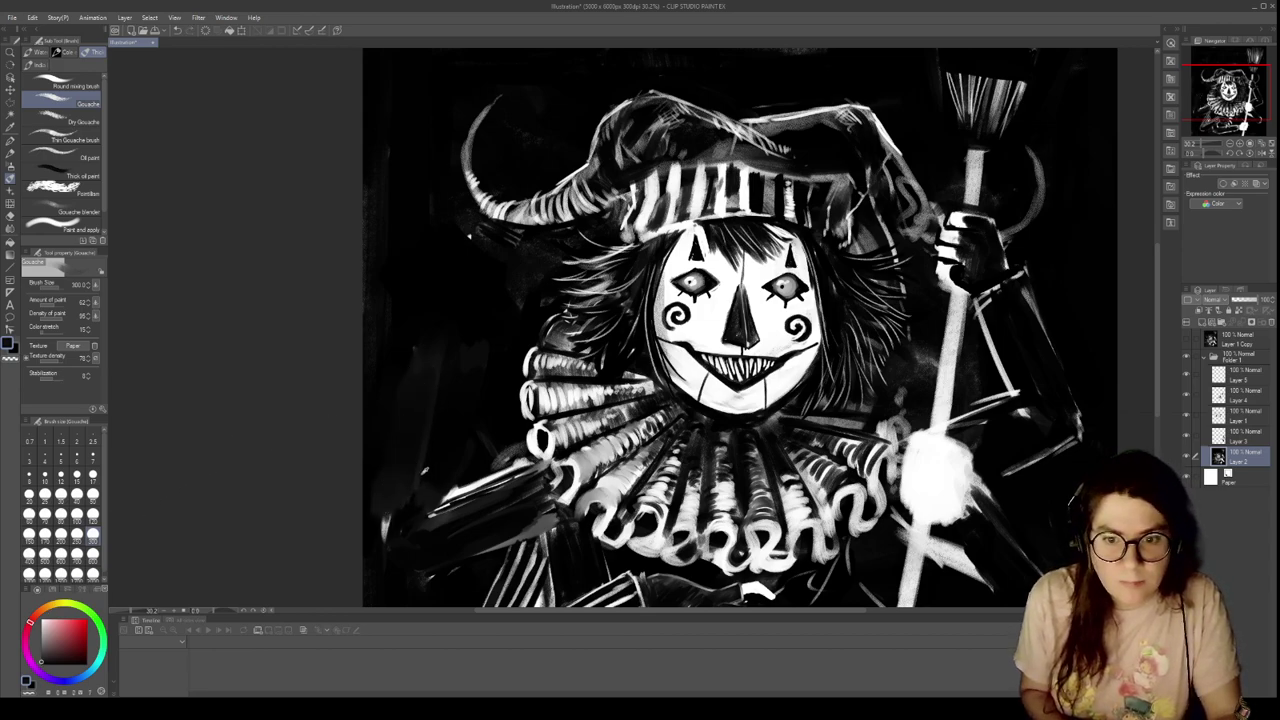
{"action": "left_click_drag", "start_coordinate": [505, 492], "coordinate": [402, 540]}
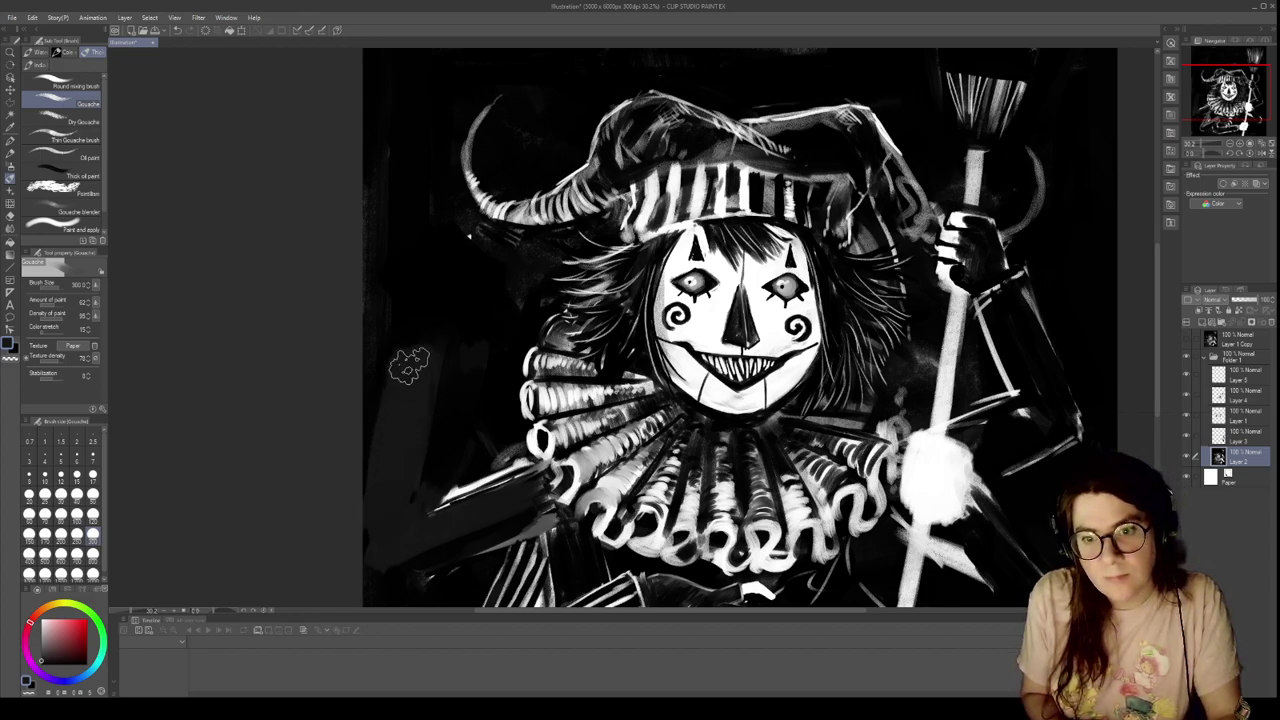
{"action": "scroll", "coordinate": [560, 341], "scroll_direction": "down", "scroll_amount": 3}
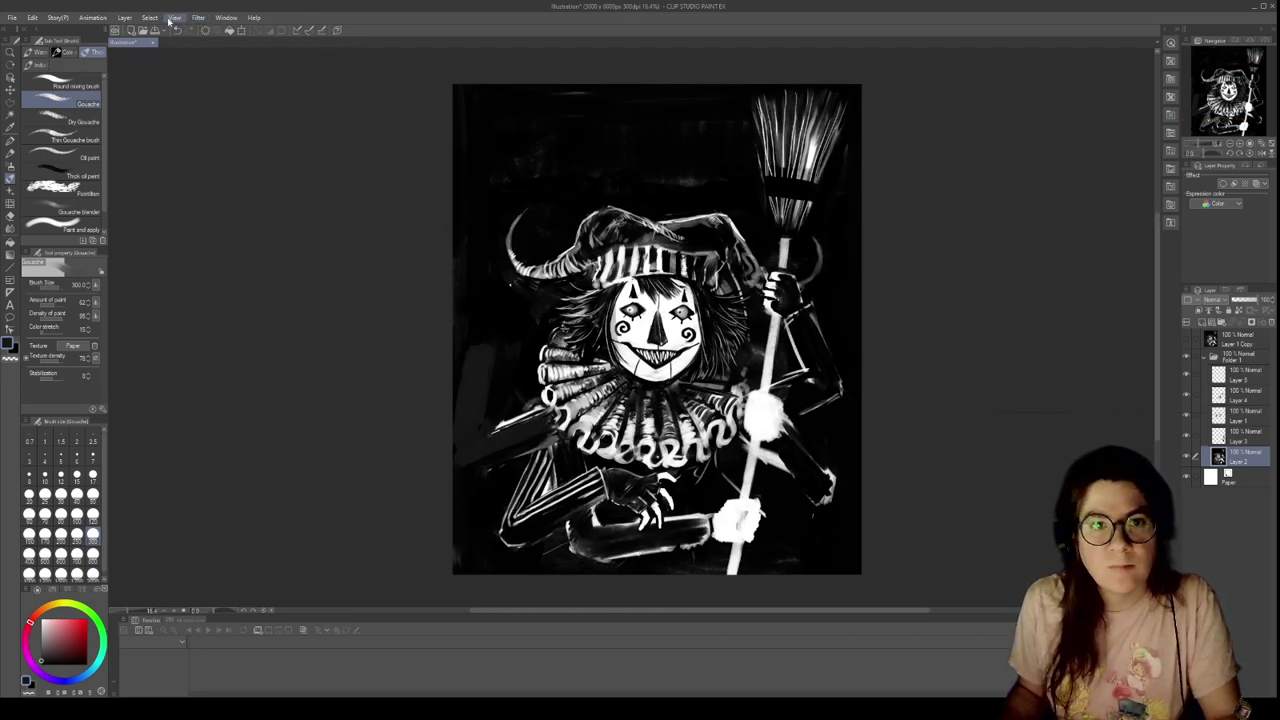
Flip the canvas view horizontally and undo the black strokes that cover the raised forearm
{"action": "left_click", "coordinate": [358, 98]}
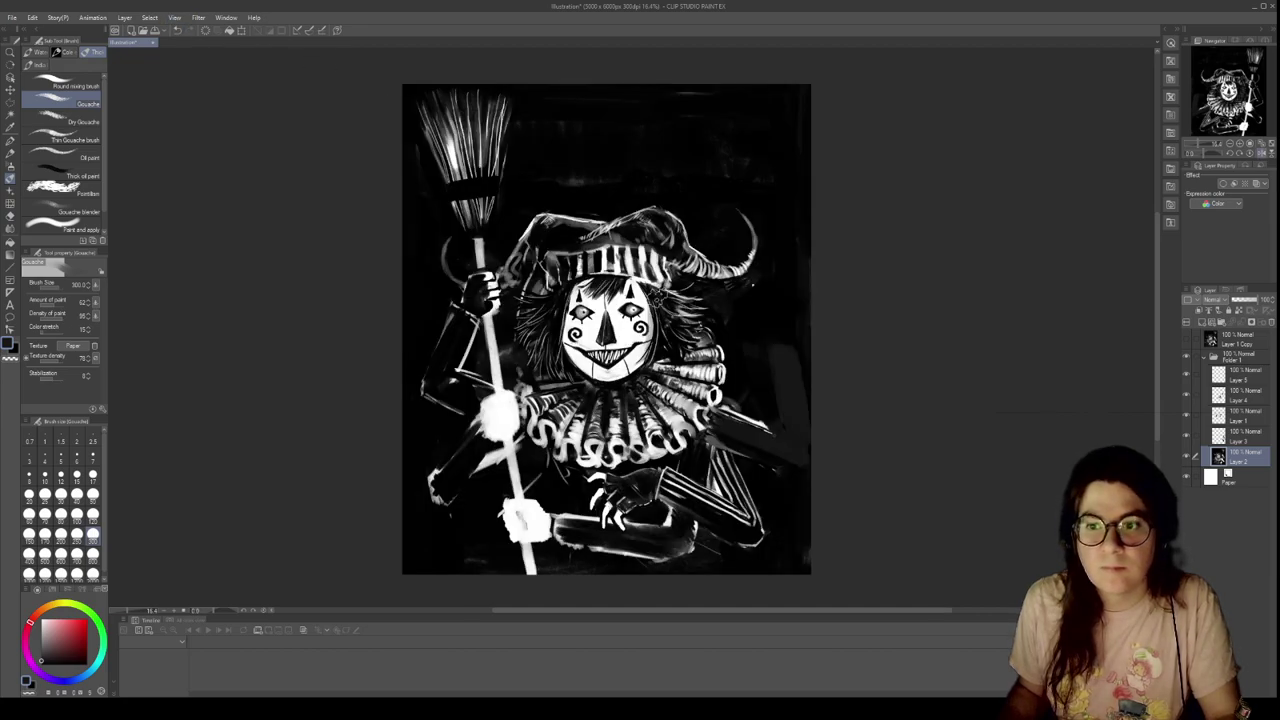
{"action": "key", "text": "ctrl+z"}
{"action": "key", "text": "ctrl+z"}
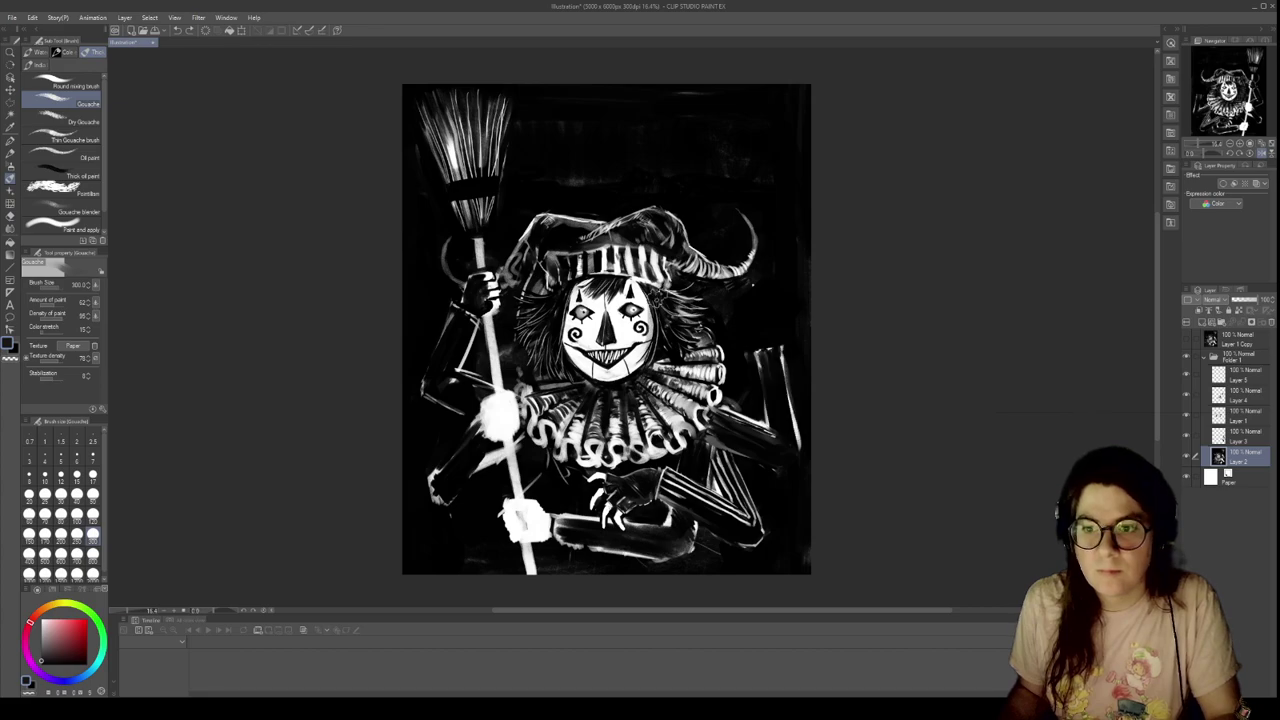
Examine the mirrored composition up close and as a whole, comparing the arms, ruff, hat and broom
{"action": "scroll", "coordinate": [776, 500], "scroll_direction": "up", "scroll_amount": 3}
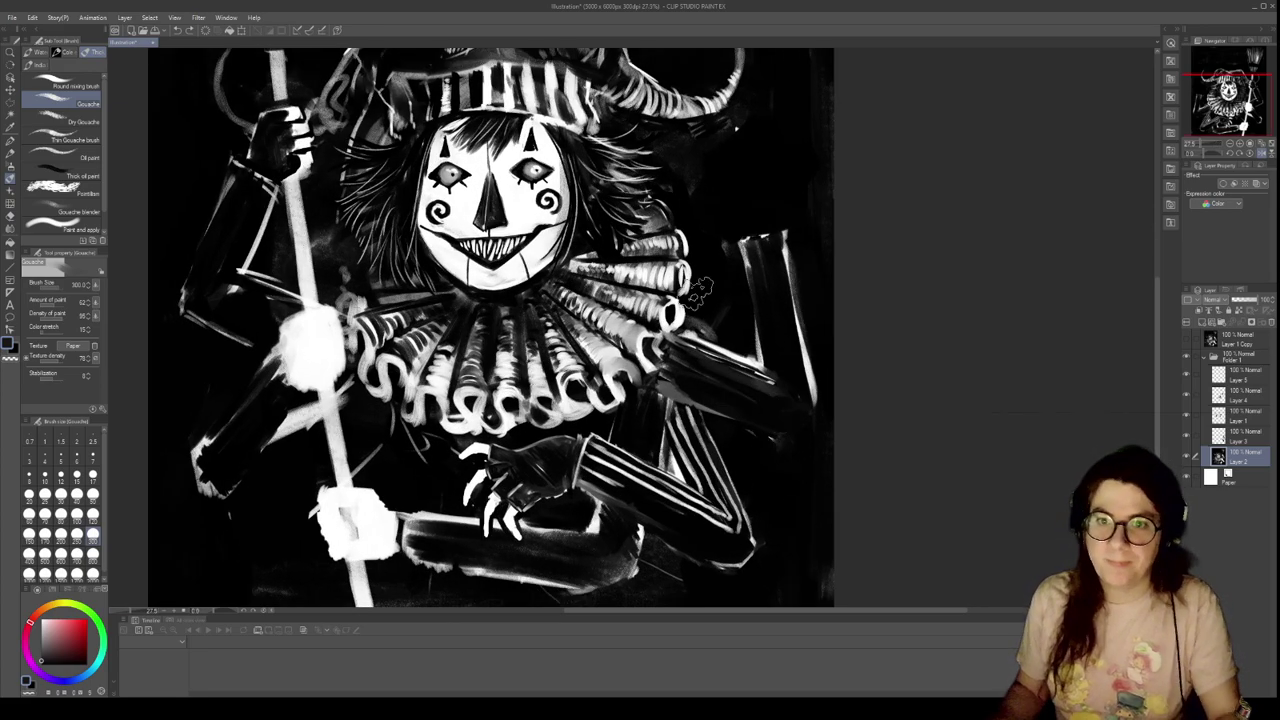
{"action": "scroll", "coordinate": [776, 425], "scroll_direction": "down", "scroll_amount": 3}
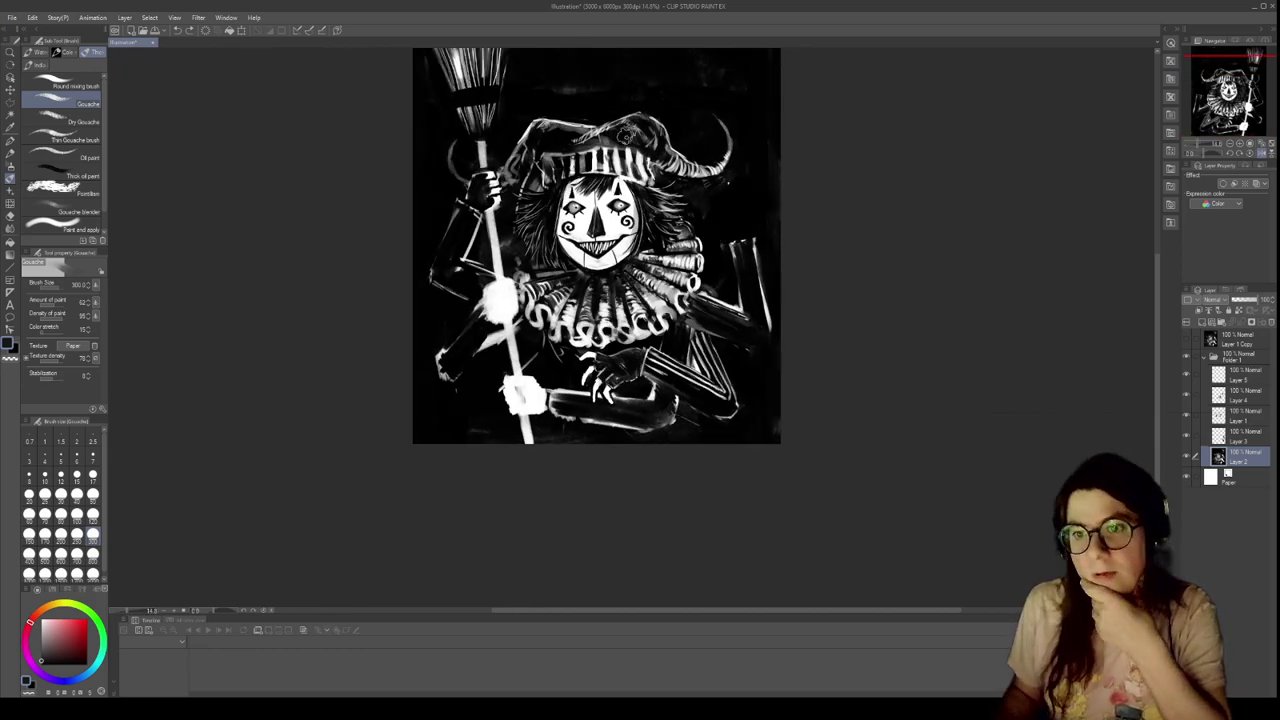
{"action": "scroll", "coordinate": [627, 137], "scroll_direction": "up", "scroll_amount": 2}
{"action": "scroll", "coordinate": [627, 137], "scroll_direction": "up", "scroll_amount": 2}
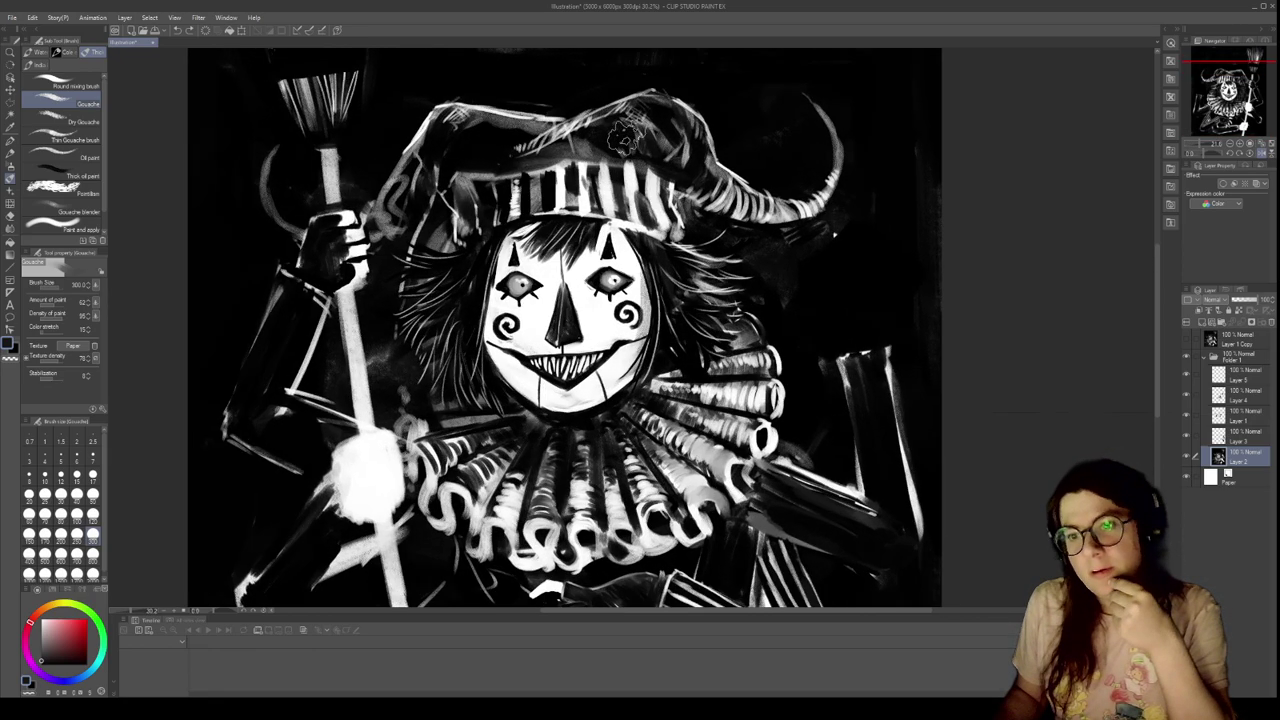
{"action": "scroll", "coordinate": [625, 140], "scroll_direction": "down", "scroll_amount": 2}
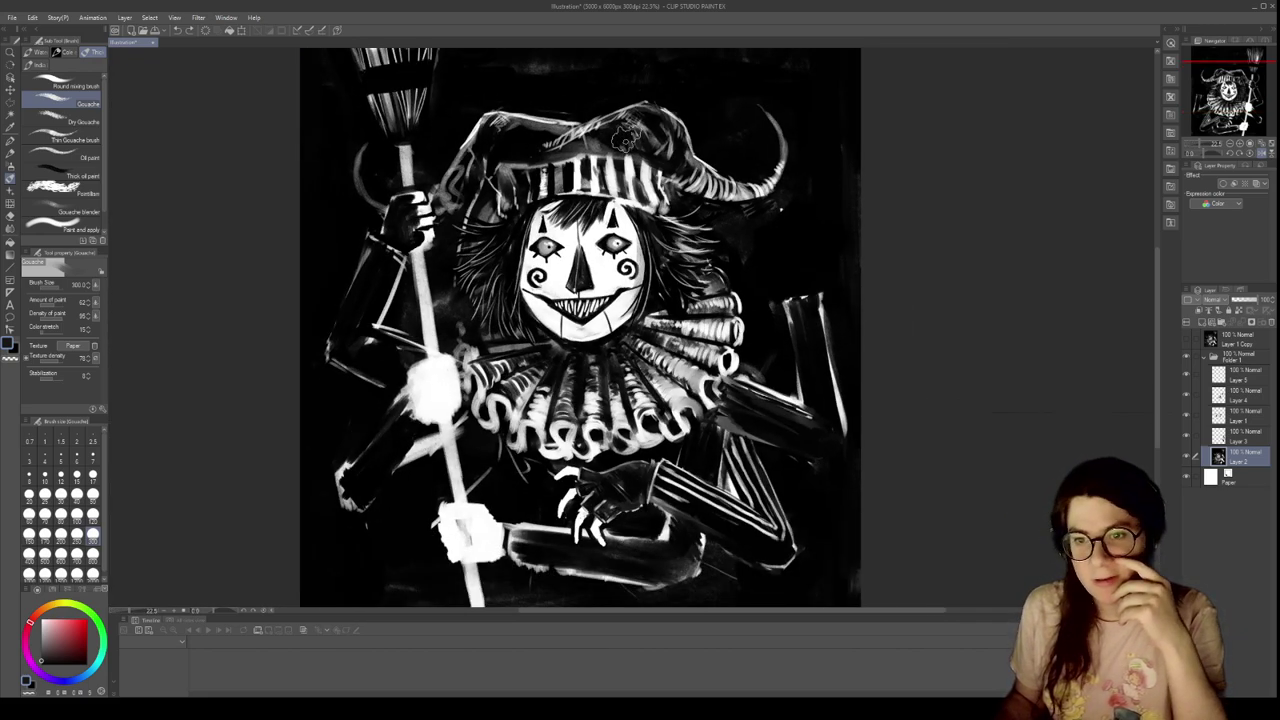
{"action": "scroll", "coordinate": [568, 120], "scroll_direction": "down", "scroll_amount": 5}
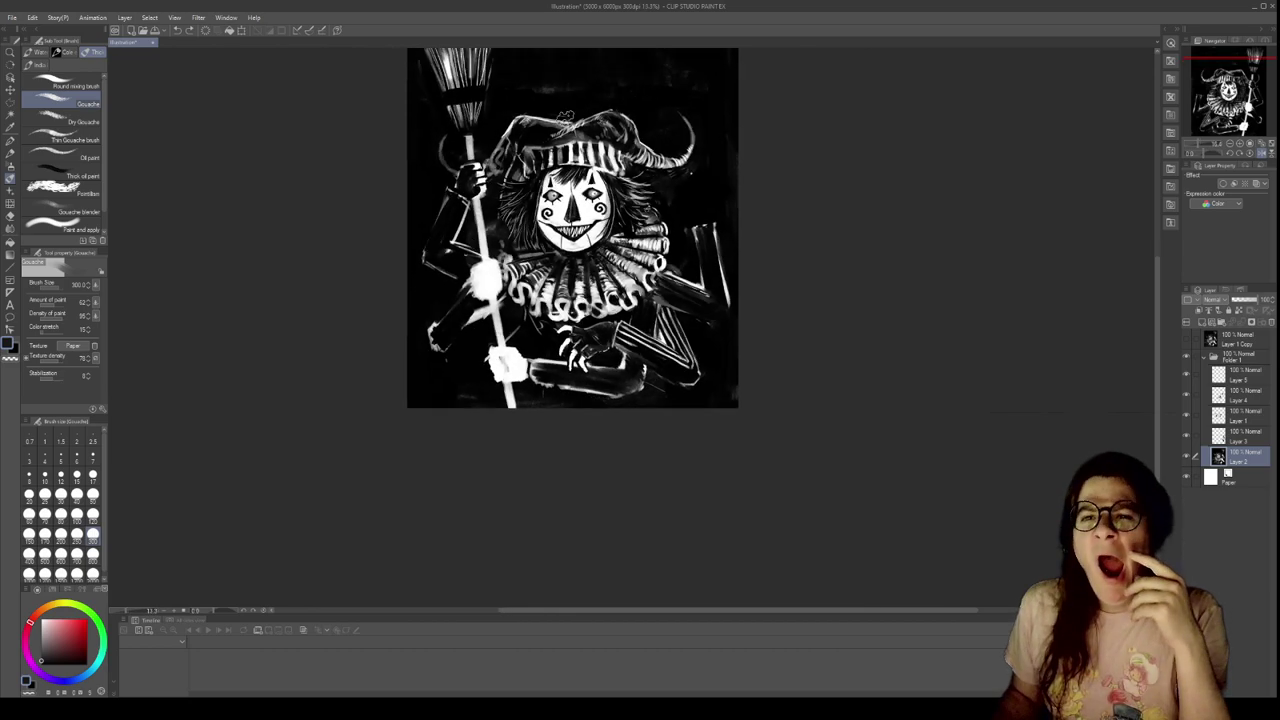
{"action": "scroll", "coordinate": [550, 65], "scroll_direction": "up", "scroll_amount": 2}
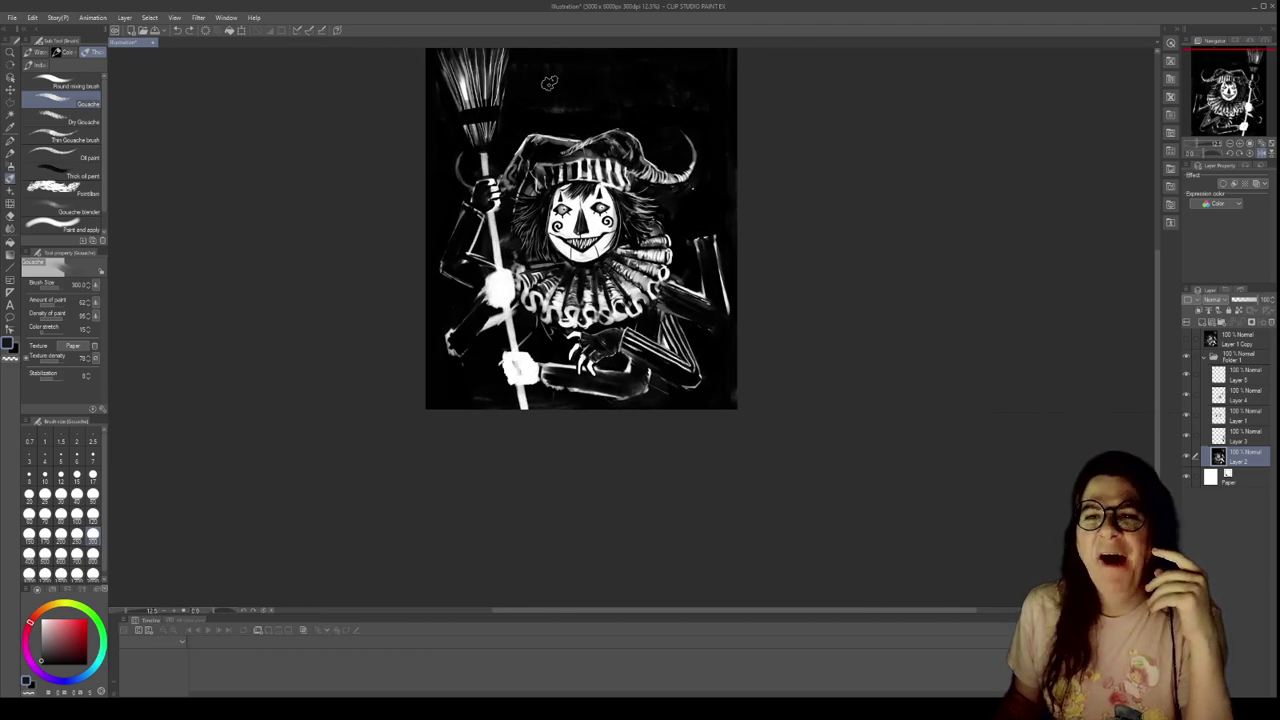
{"action": "scroll", "coordinate": [556, 173], "scroll_direction": "up", "scroll_amount": 2}
{"action": "scroll", "coordinate": [574, 84], "scroll_direction": "down", "scroll_amount": 3}
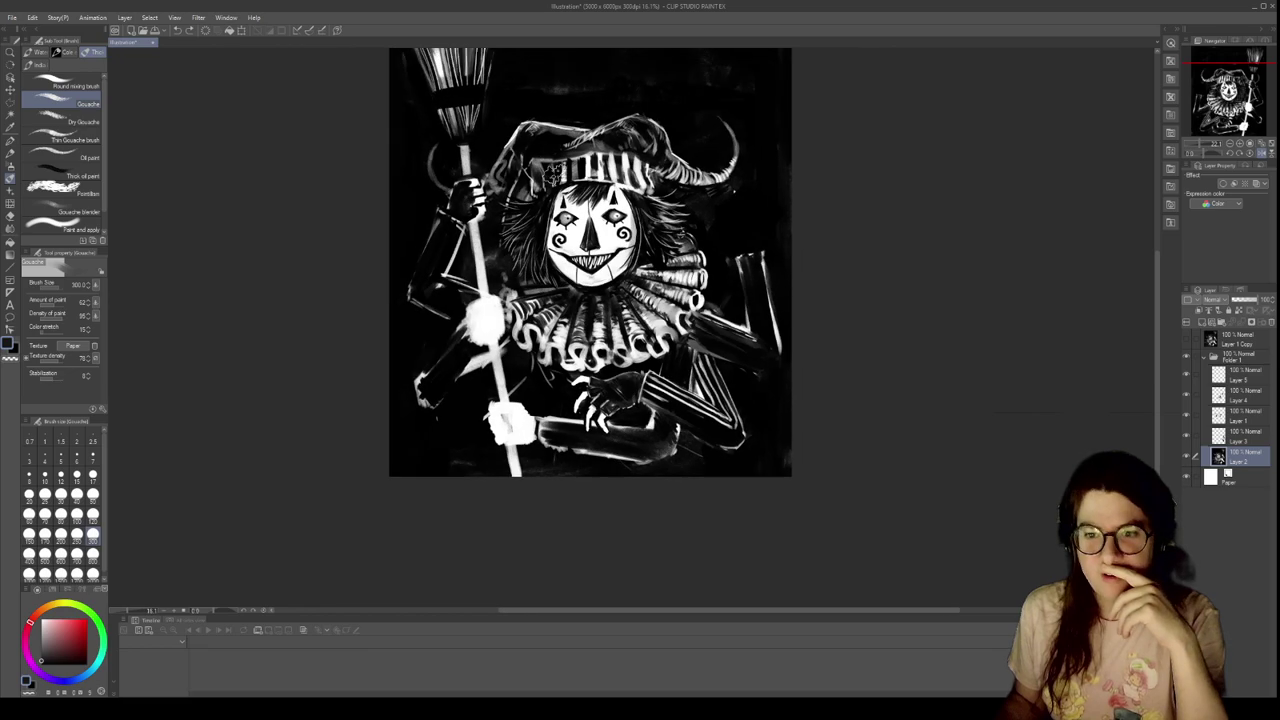
{"action": "scroll", "coordinate": [574, 84], "scroll_direction": "up", "scroll_amount": 1}
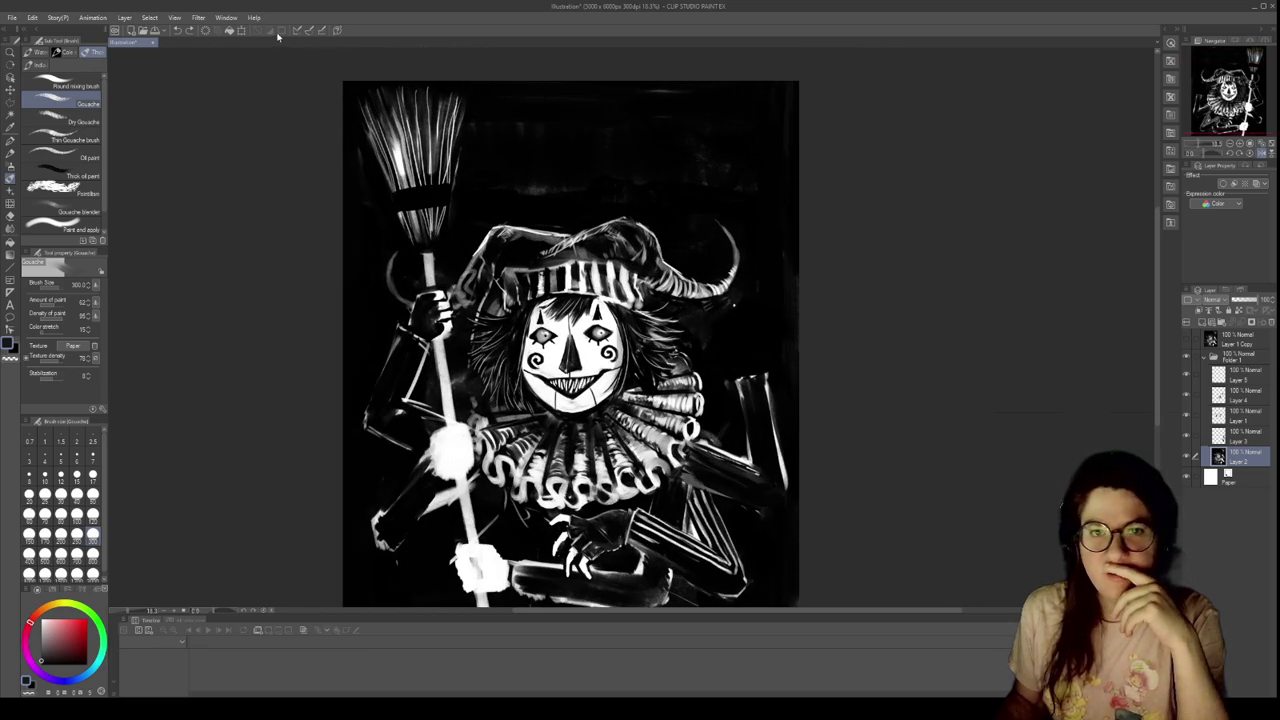
{"action": "left_click", "coordinate": [244, 31]}
{"action": "left_click_drag", "start_coordinate": [558, 68], "coordinate": [558, 97]}
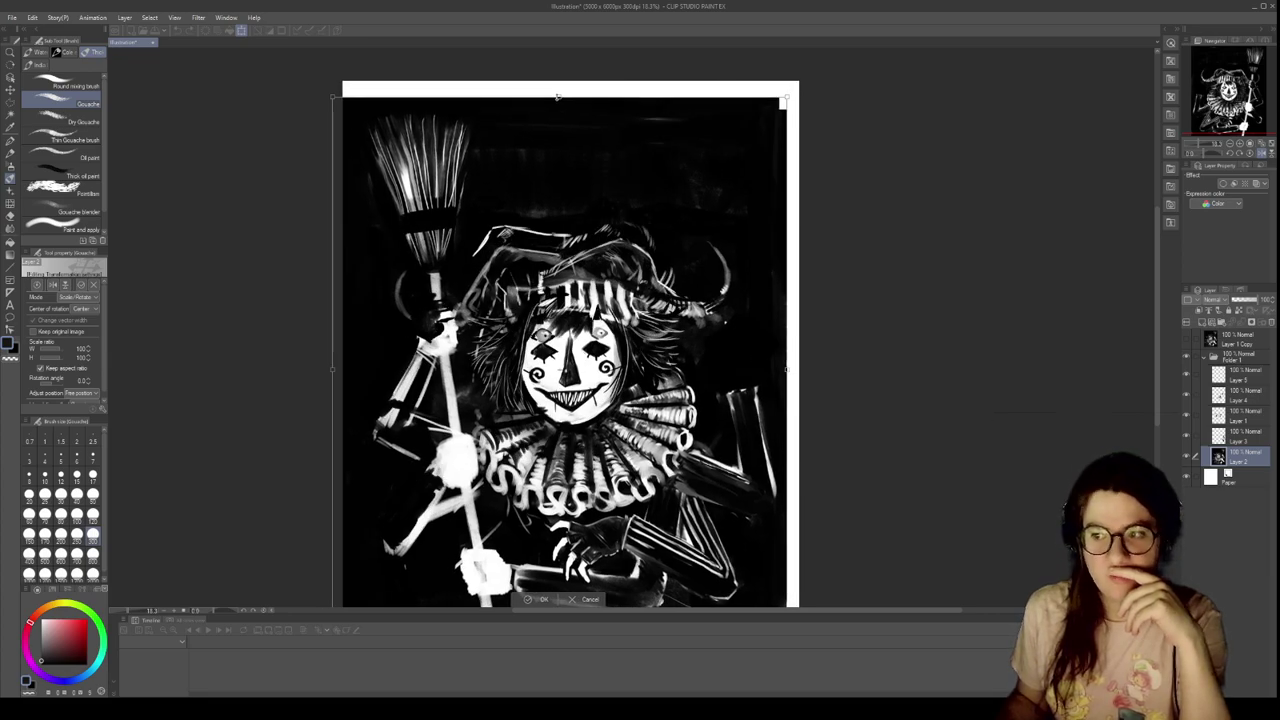
{"action": "key", "text": "ctrl+z"}
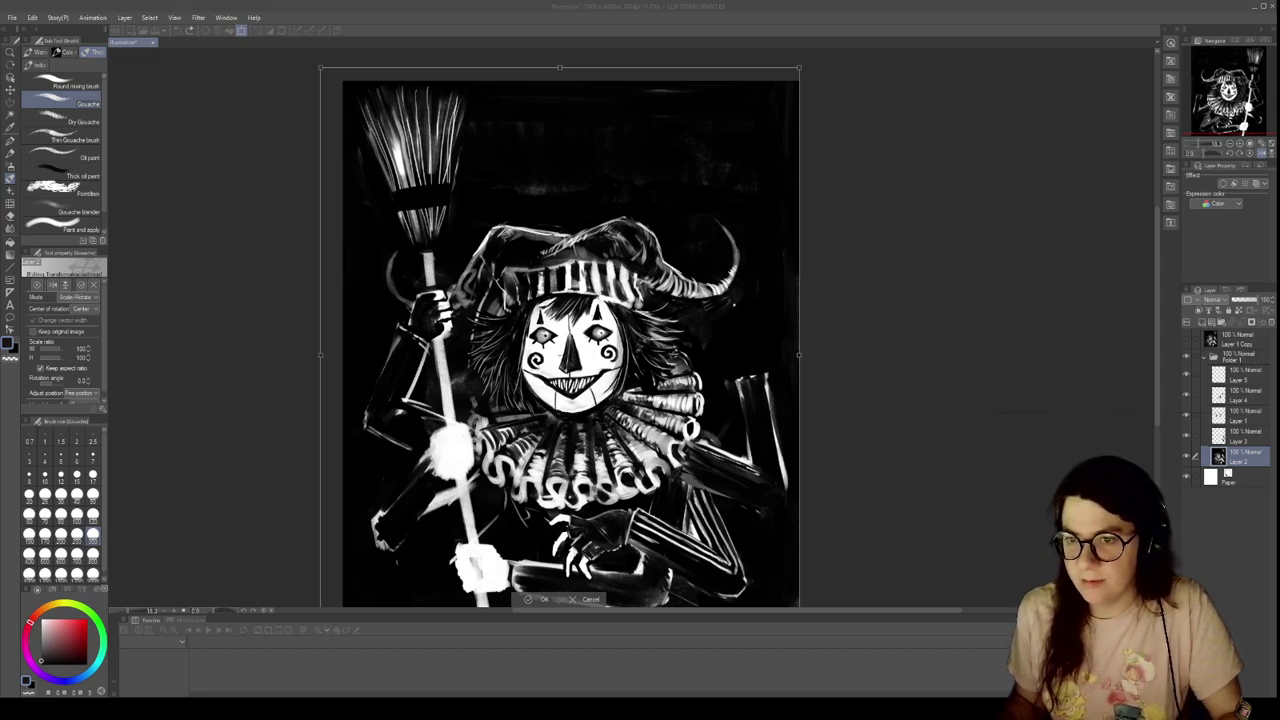
{"action": "key", "text": "Escape"}
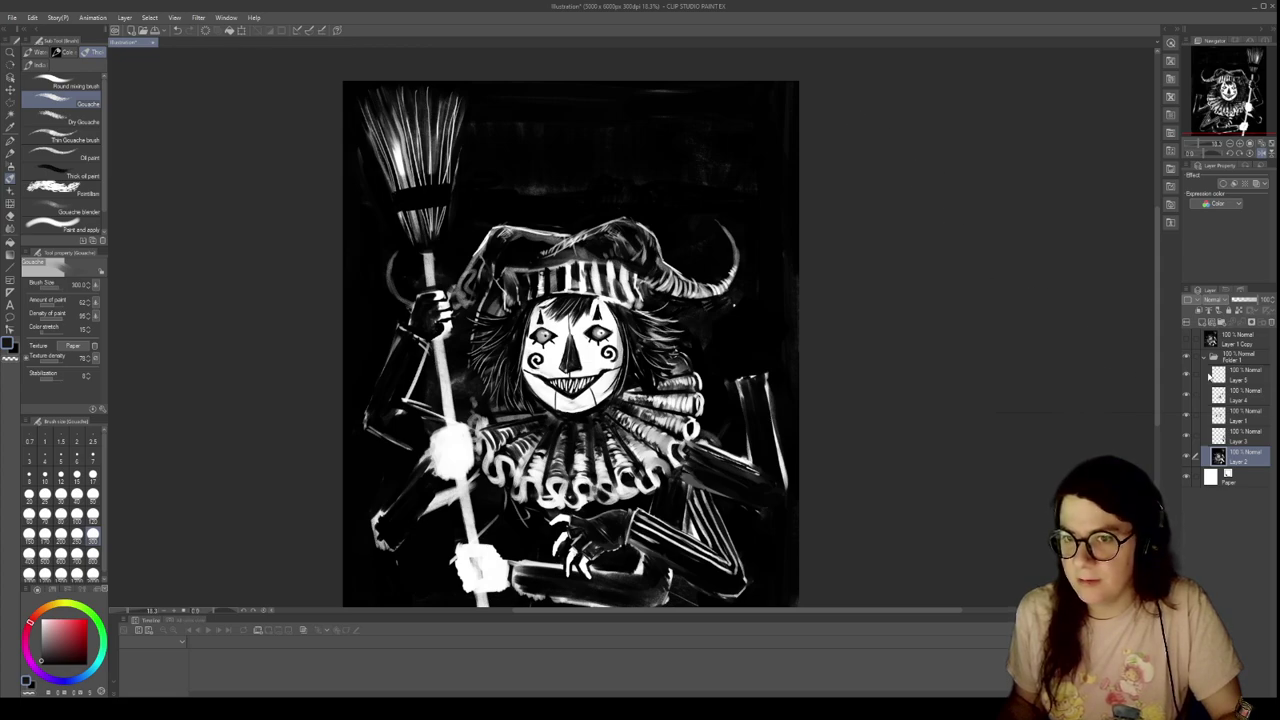
Scale down all the artwork in Folder 1 proportionally and move it against the canvas's lower-left corner in the mirrored view
{"action": "left_click", "coordinate": [1238, 356]}
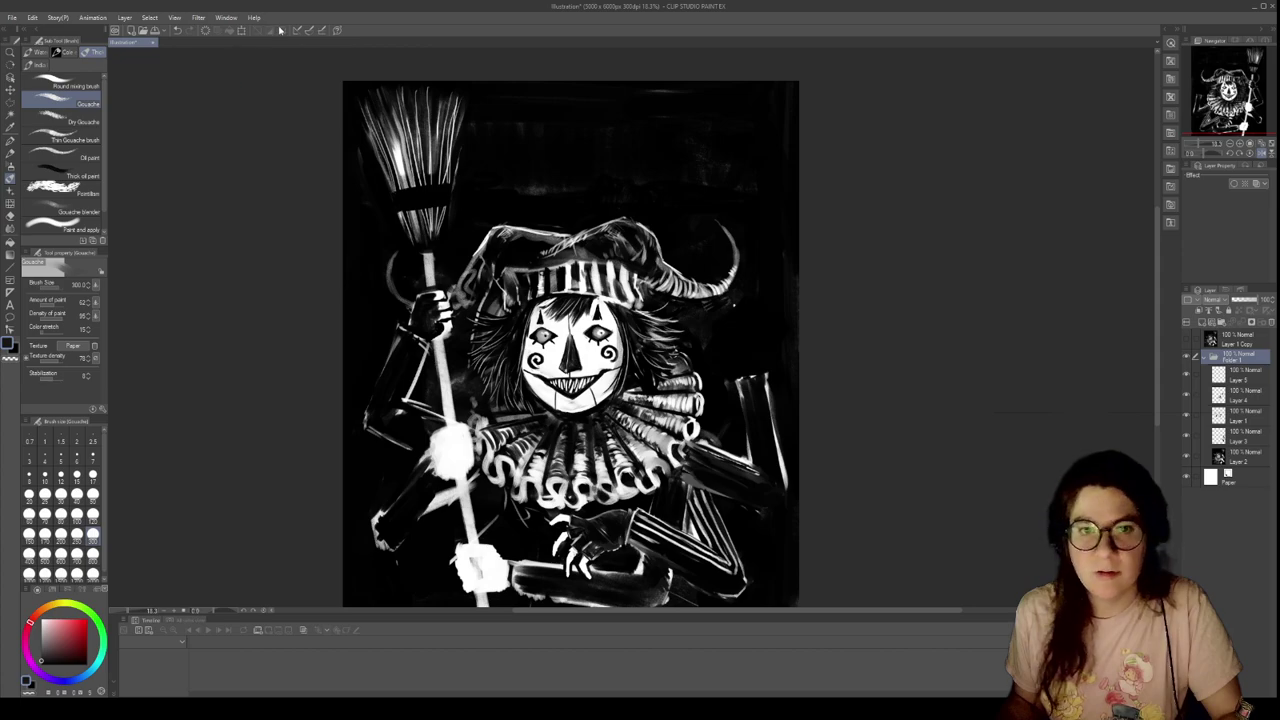
{"action": "key", "text": "ctrl+t"}
{"action": "left_click_drag", "start_coordinate": [559, 69], "coordinate": [541, 131]}
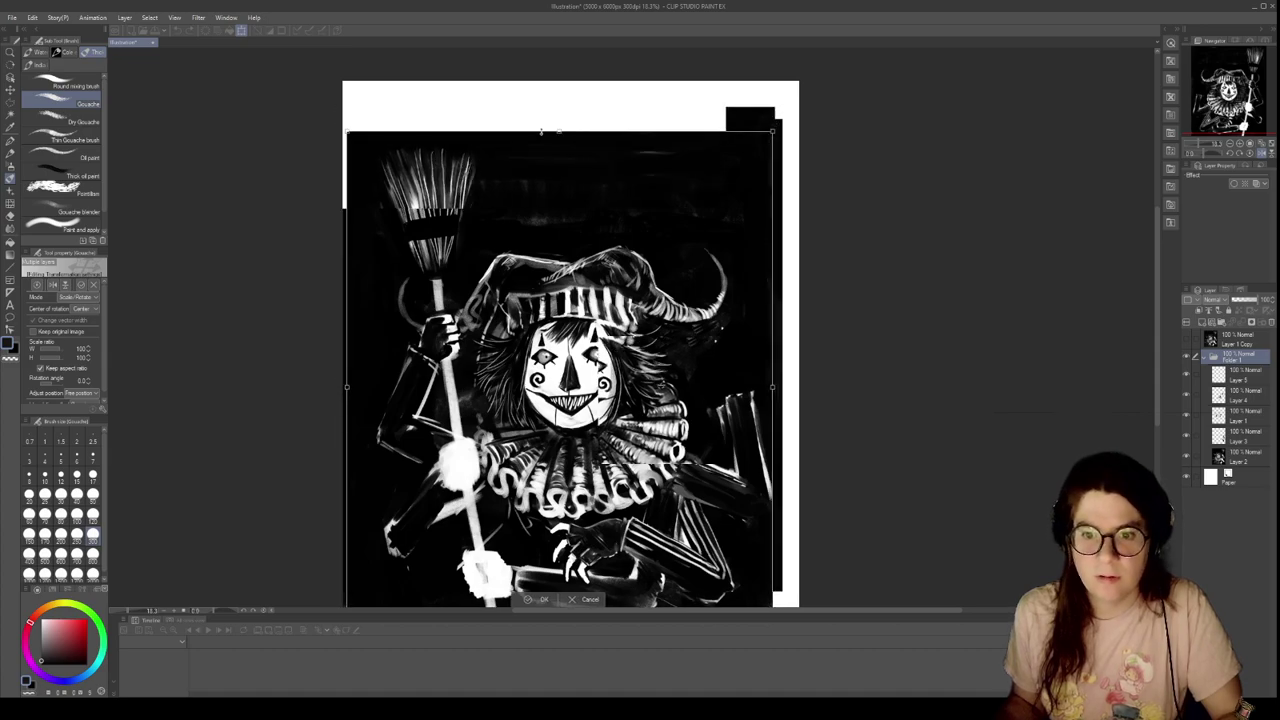
{"action": "left_click_drag", "start_coordinate": [590, 262], "coordinate": [590, 249]}
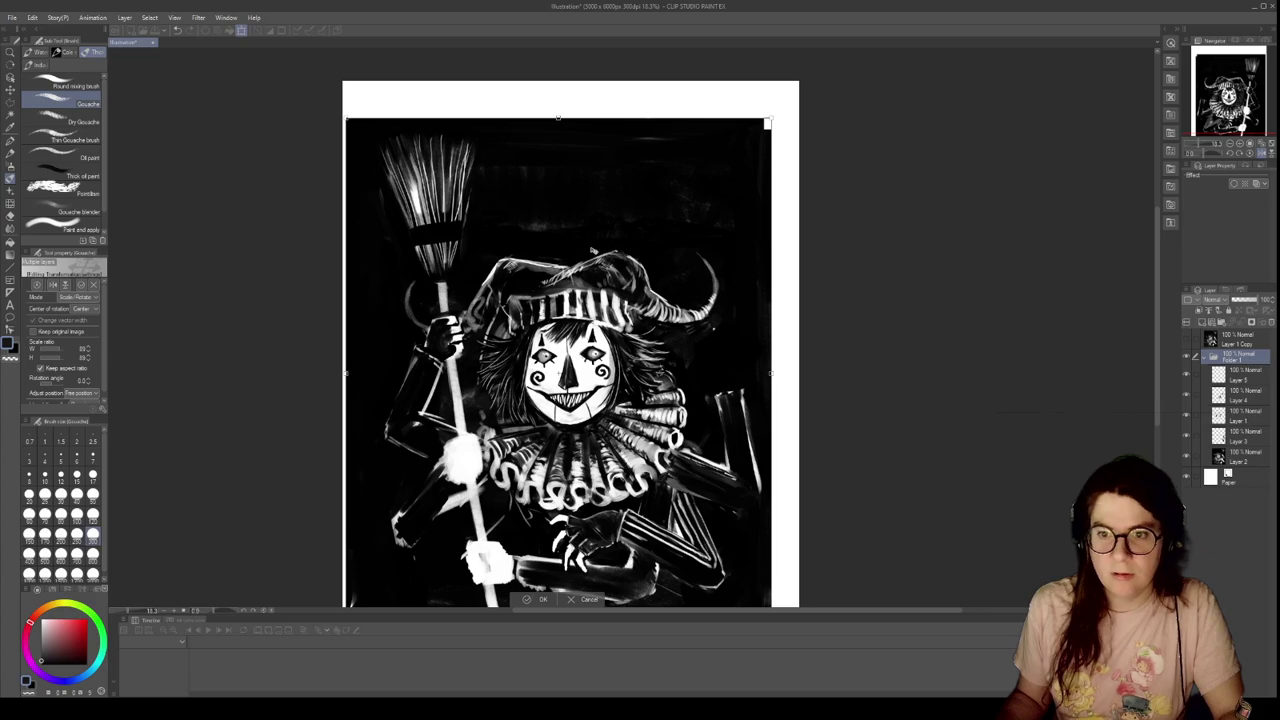
{"action": "scroll", "coordinate": [607, 262], "scroll_direction": "down", "scroll_amount": 2}
{"action": "scroll", "coordinate": [607, 262], "scroll_direction": "down", "scroll_amount": 1}
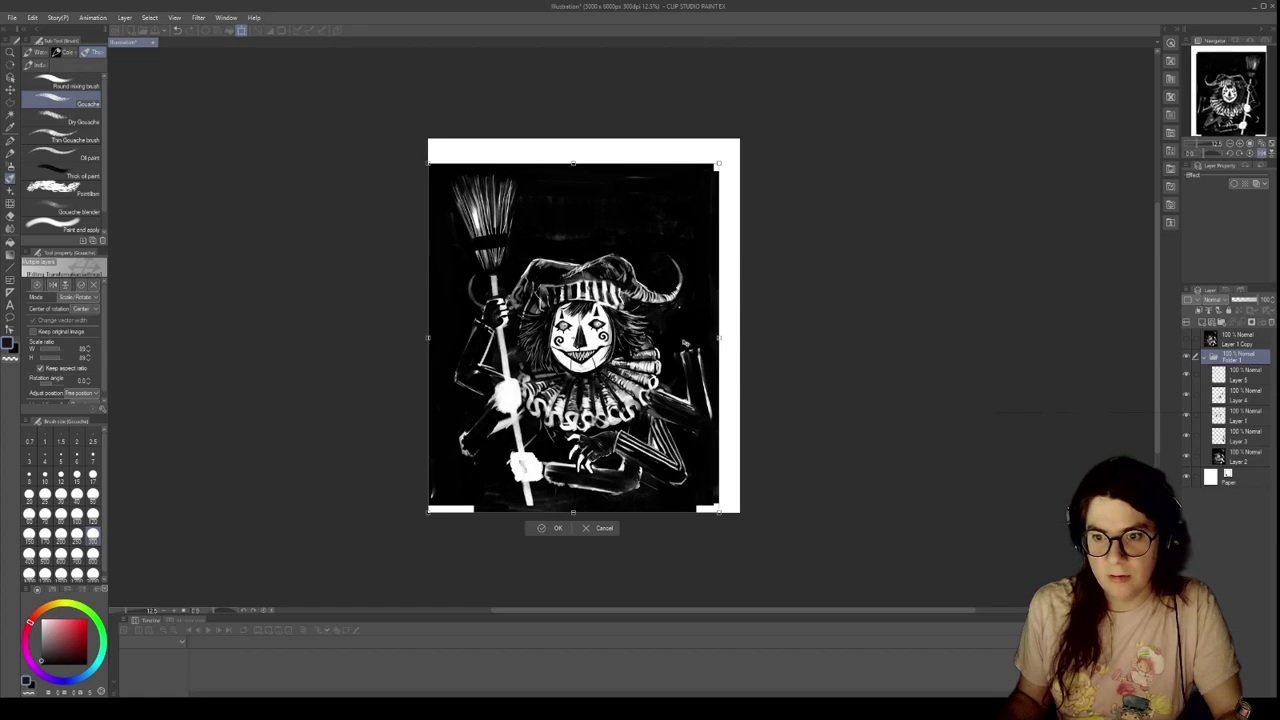
{"action": "scroll", "coordinate": [685, 338], "scroll_direction": "up", "scroll_amount": 2}
{"action": "left_click_drag", "start_coordinate": [616, 329], "coordinate": [618, 330]}
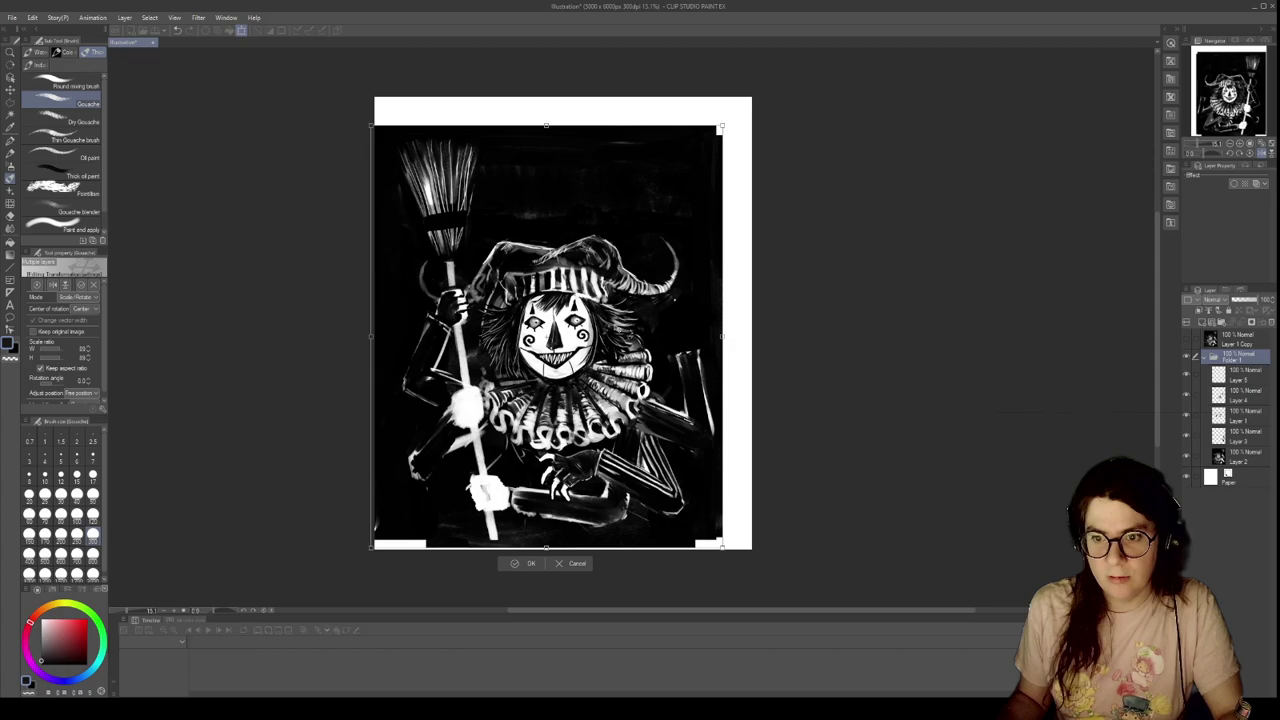
Check the reduced artwork's placement in close and full views and apply the scaling to Folder 1
{"action": "scroll", "coordinate": [620, 360], "scroll_direction": "up", "scroll_amount": 3}
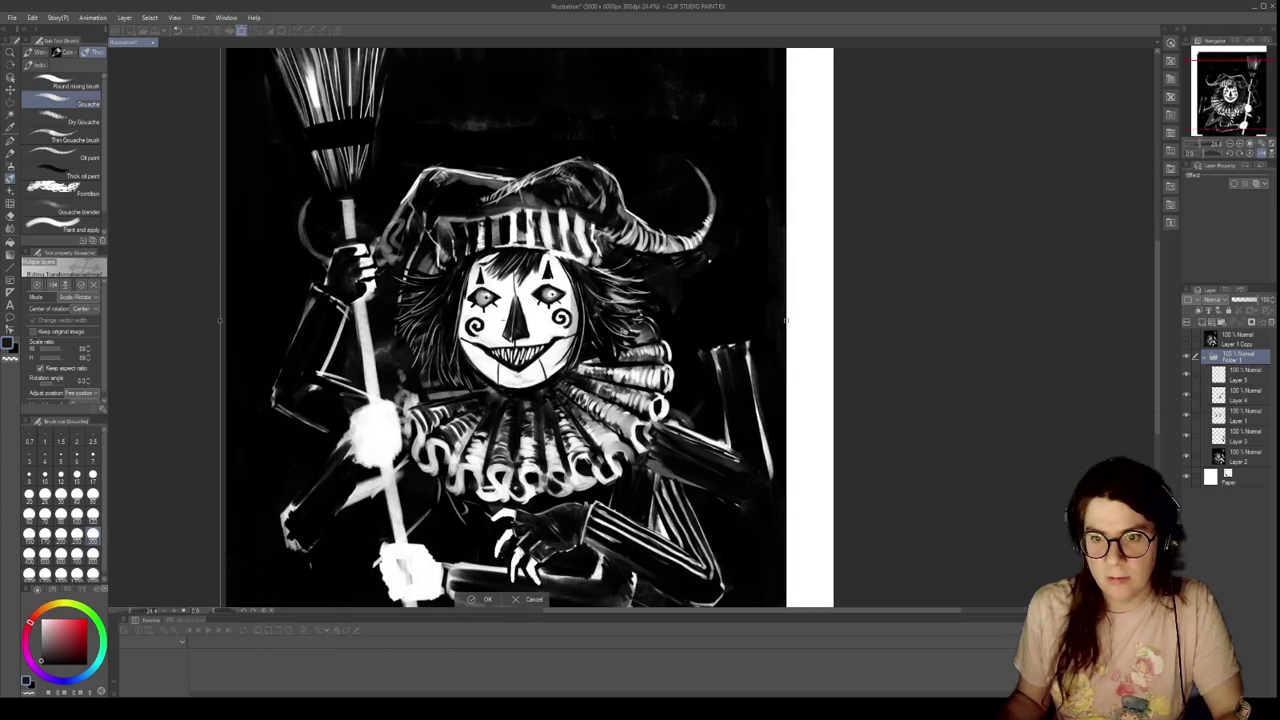
{"action": "scroll", "coordinate": [609, 325], "scroll_direction": "down", "scroll_amount": 3}
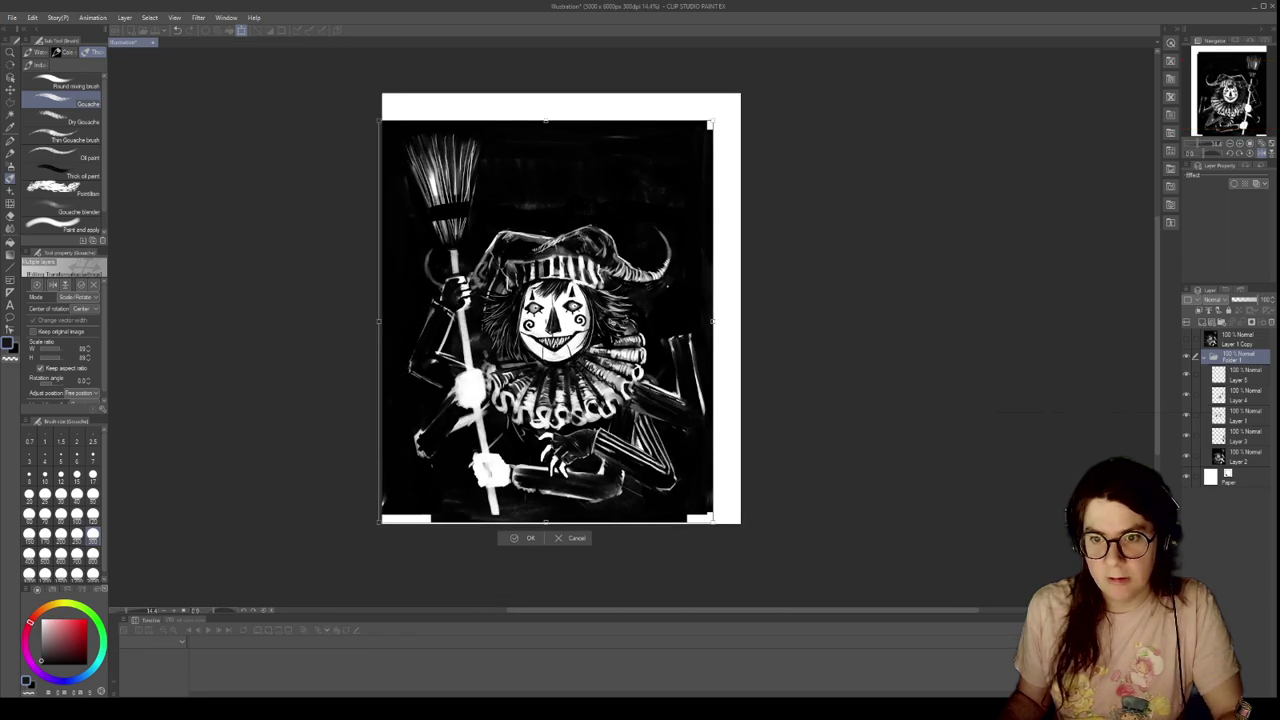
{"action": "scroll", "coordinate": [515, 337], "scroll_direction": "up", "scroll_amount": 3}
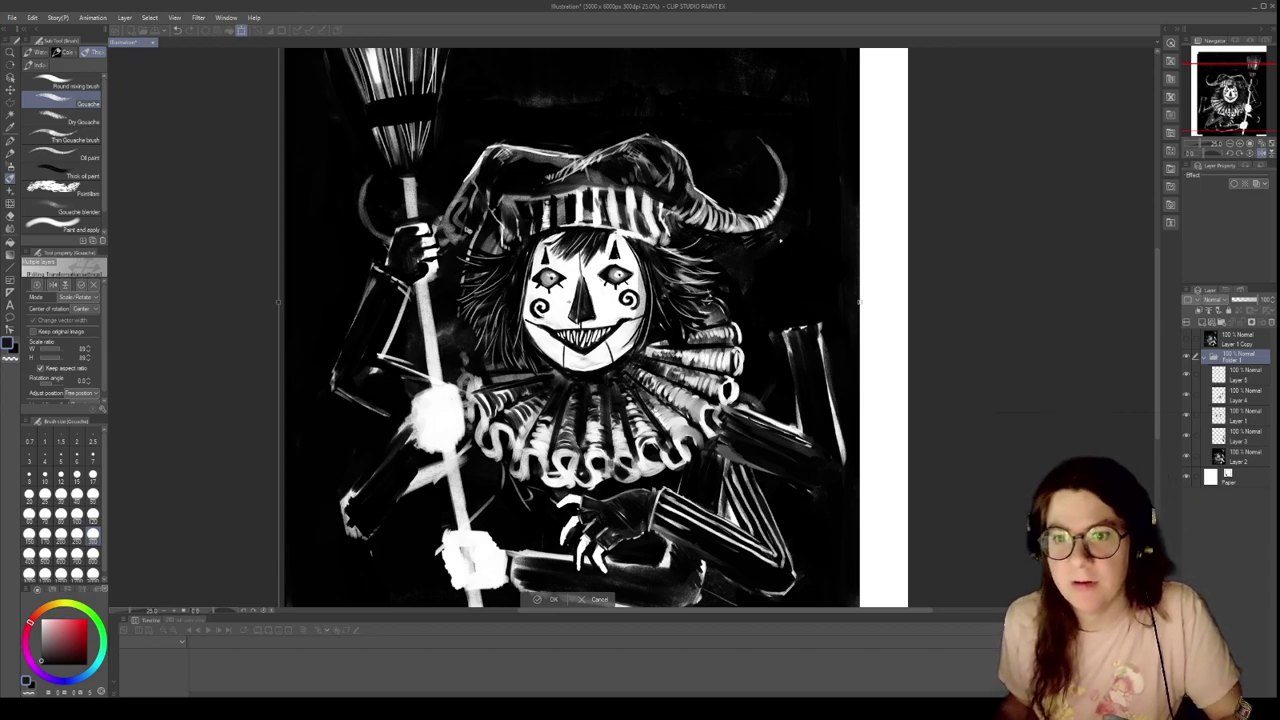
{"action": "scroll", "coordinate": [468, 250], "scroll_direction": "down", "scroll_amount": 3}
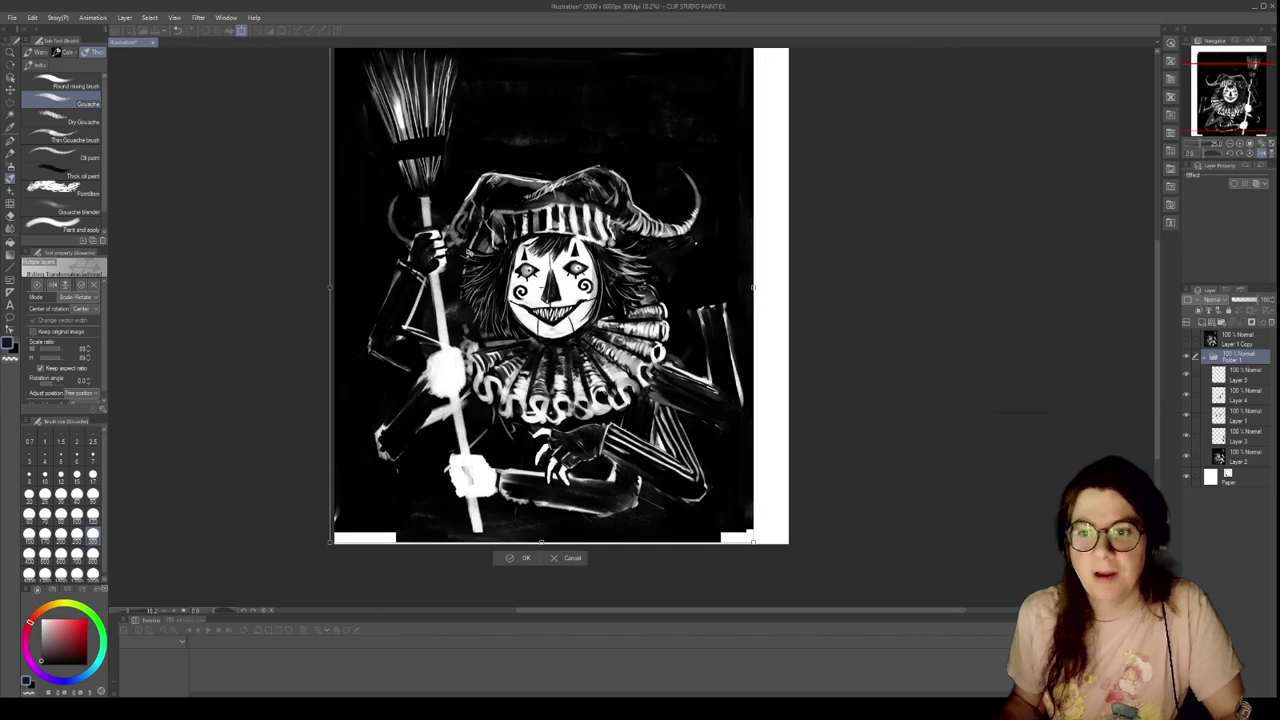
{"action": "scroll", "coordinate": [470, 260], "scroll_direction": "up", "scroll_amount": 3}
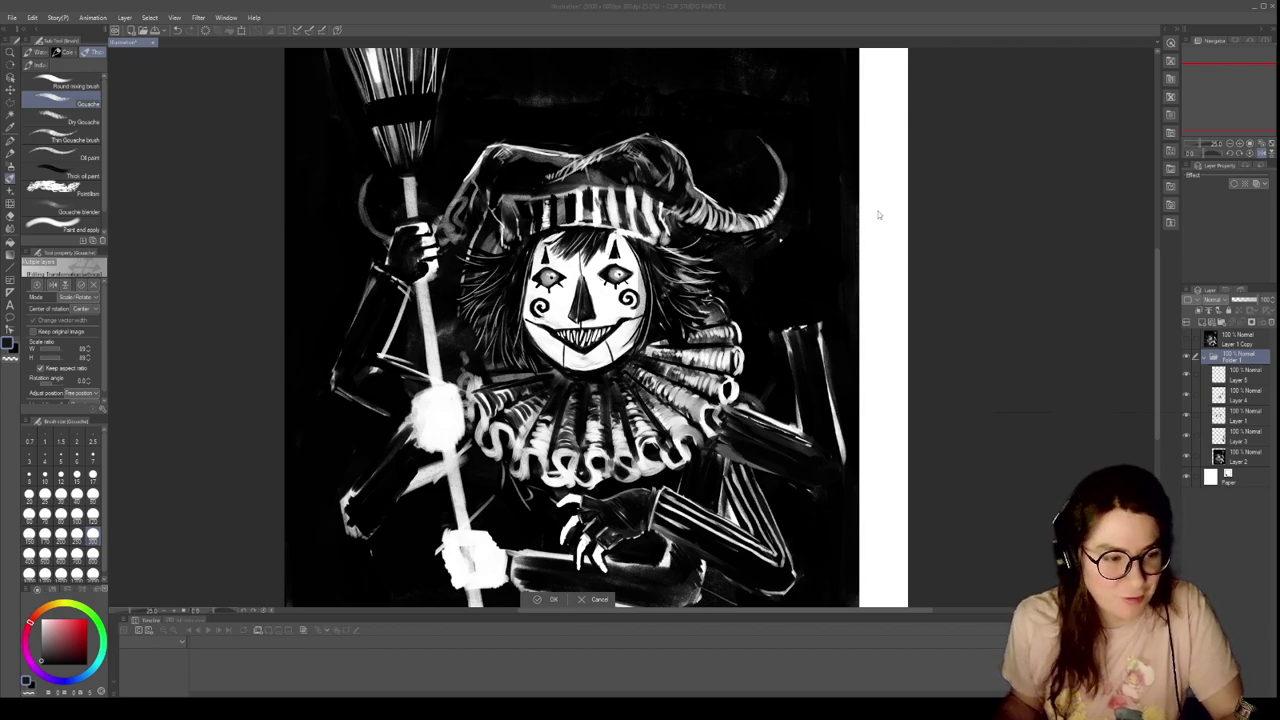
{"action": "key", "text": "Return"}
{"action": "scroll", "coordinate": [839, 181], "scroll_direction": "down", "scroll_amount": 4}
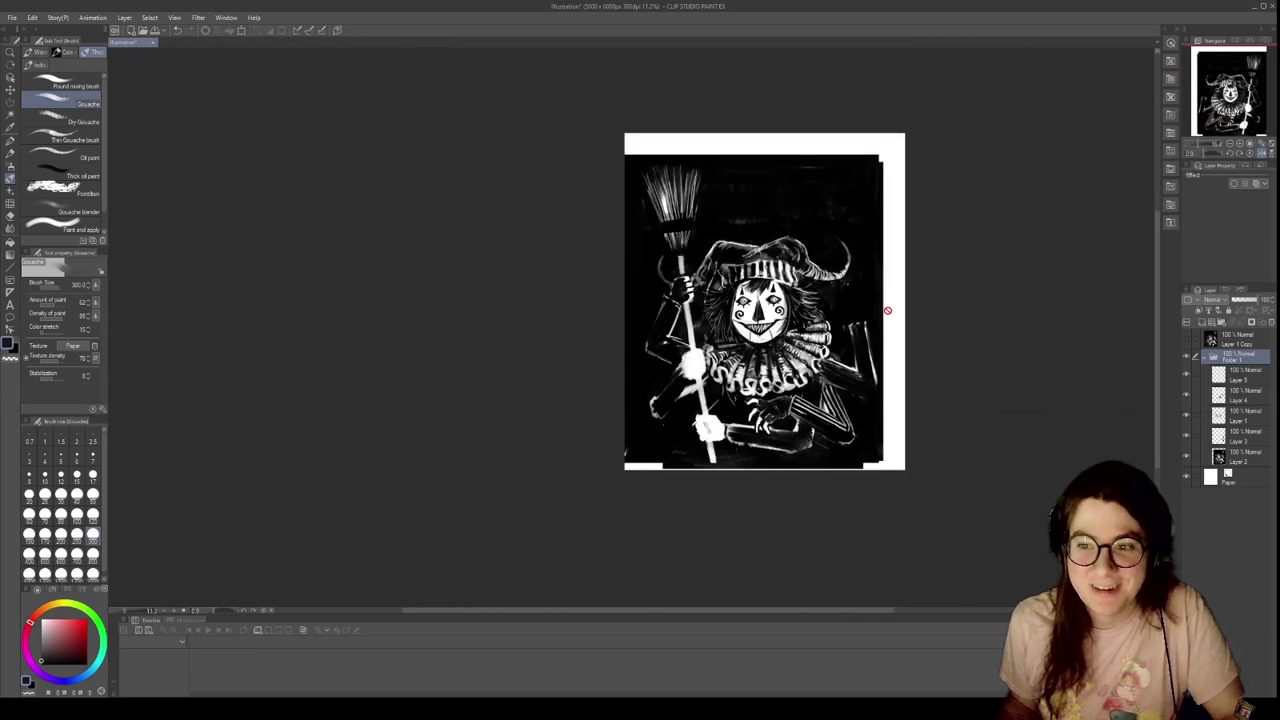
{"action": "scroll", "coordinate": [901, 289], "scroll_direction": "up", "scroll_amount": 1}
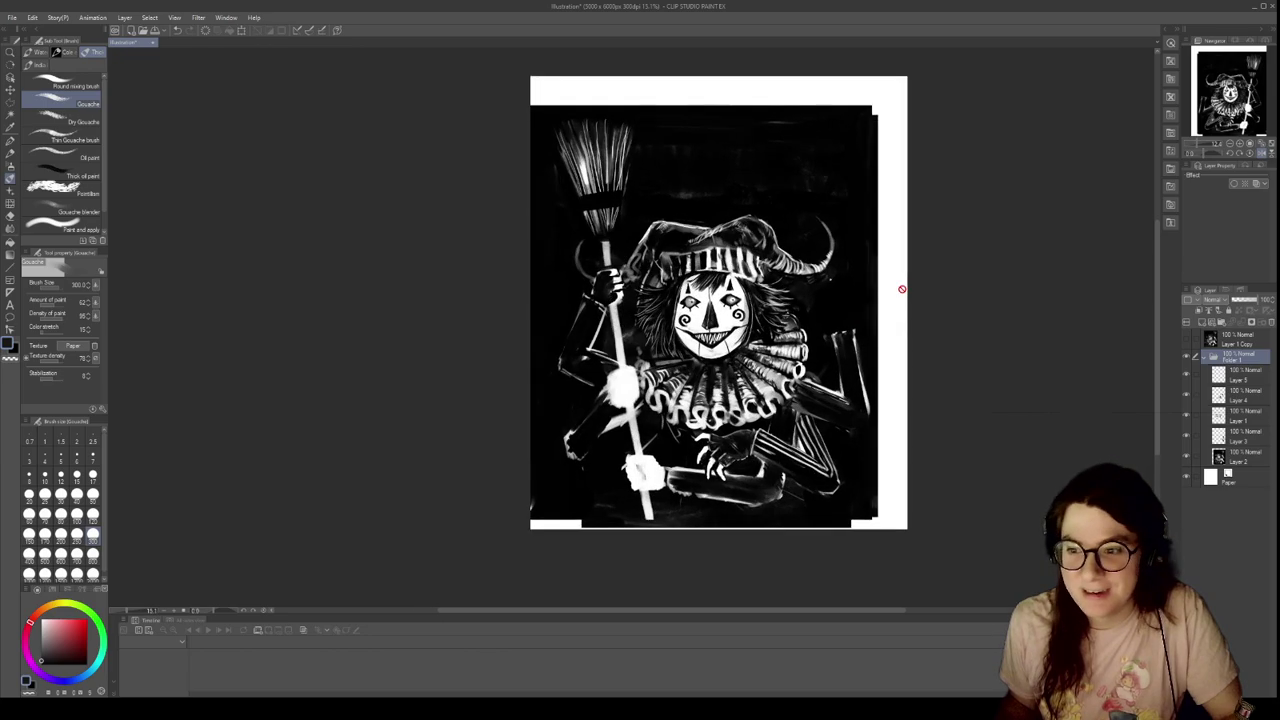
Cover the white margins around the reduced artwork with solid black paint on Layer 2 to fill the whole canvas
{"action": "scroll", "coordinate": [901, 289], "scroll_direction": "up", "scroll_amount": 1}
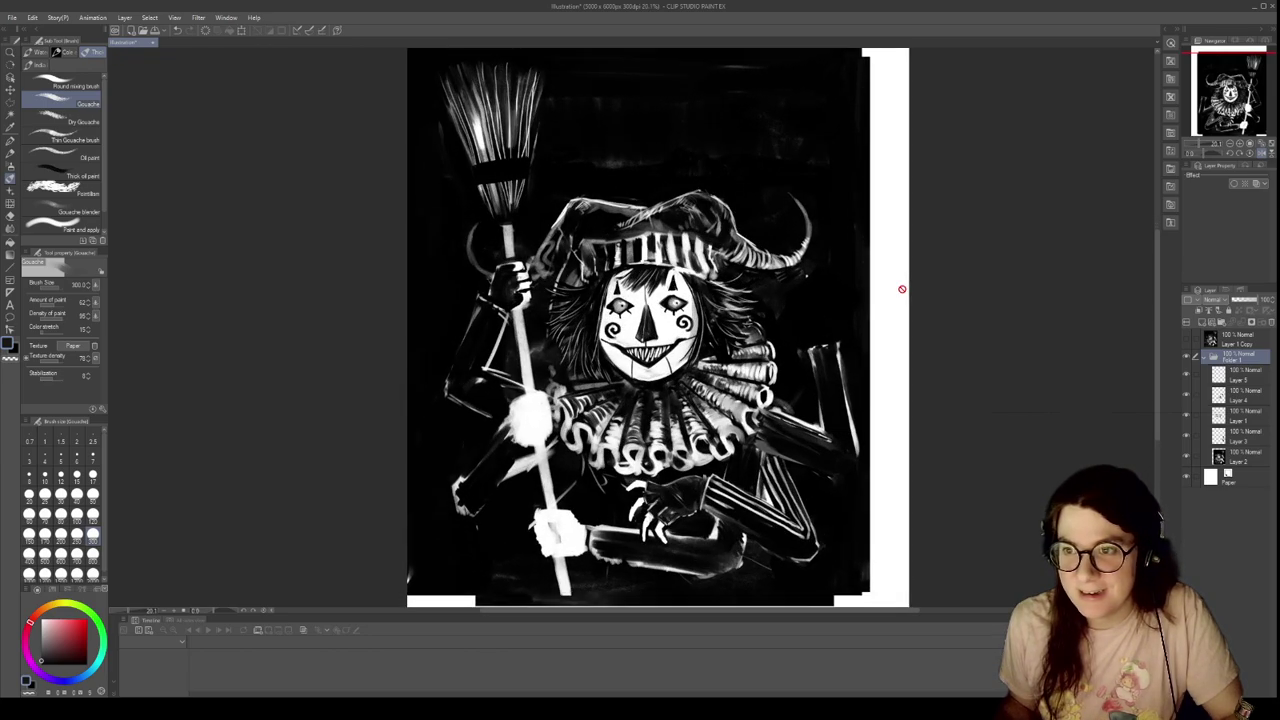
{"action": "scroll", "coordinate": [901, 289], "scroll_direction": "down", "scroll_amount": 2}
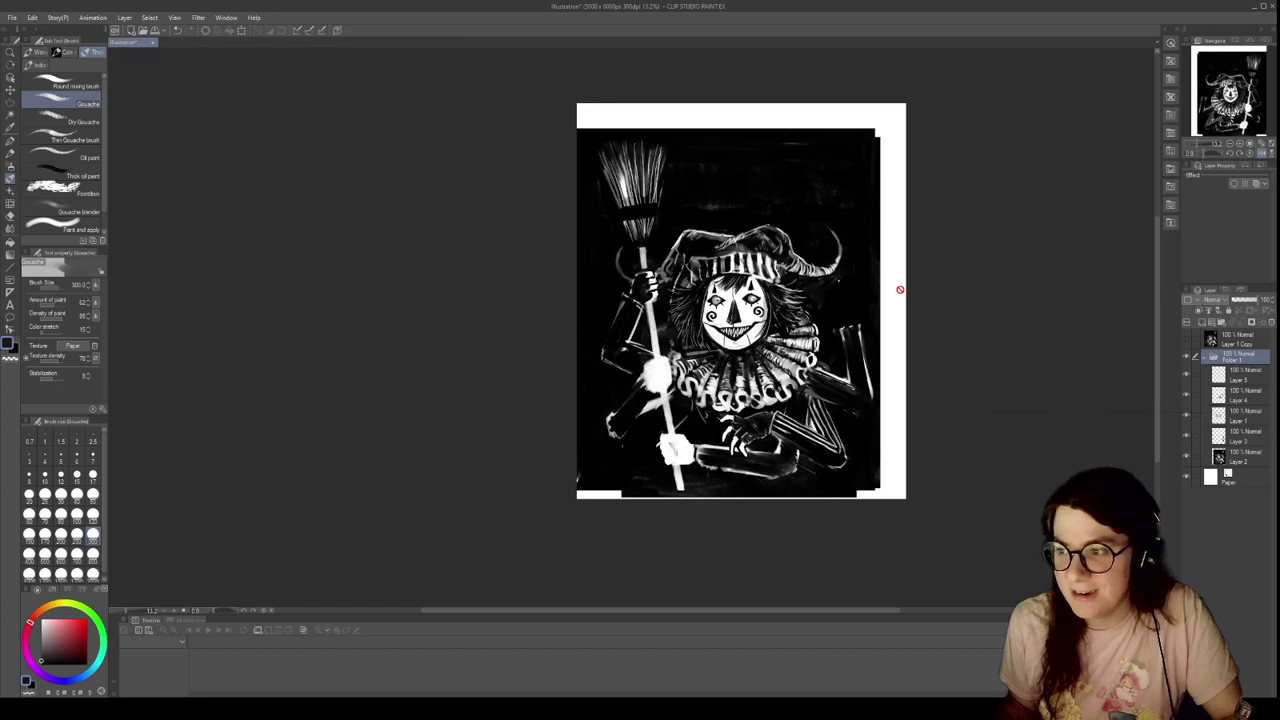
{"action": "left_click", "coordinate": [1187, 358]}
{"action": "left_click", "coordinate": [1187, 358]}
{"action": "scroll", "coordinate": [928, 465], "scroll_direction": "up", "scroll_amount": 2}
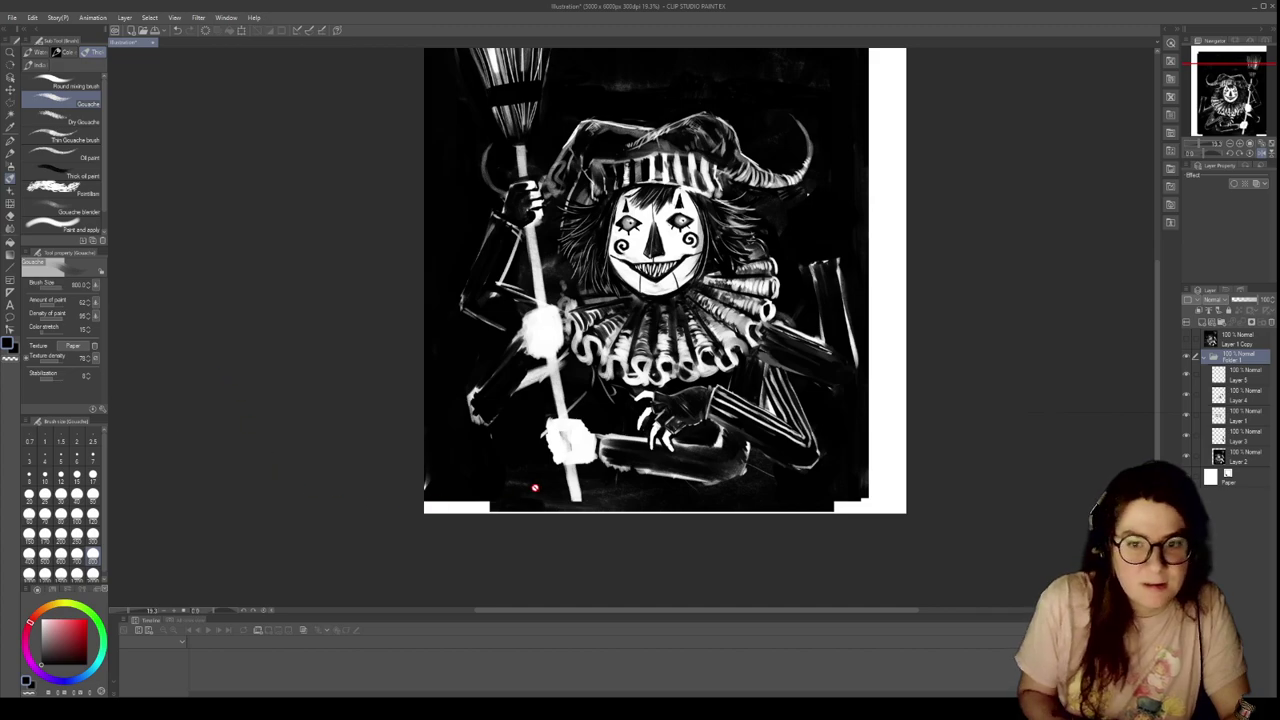
{"action": "left_click", "coordinate": [1212, 458]}
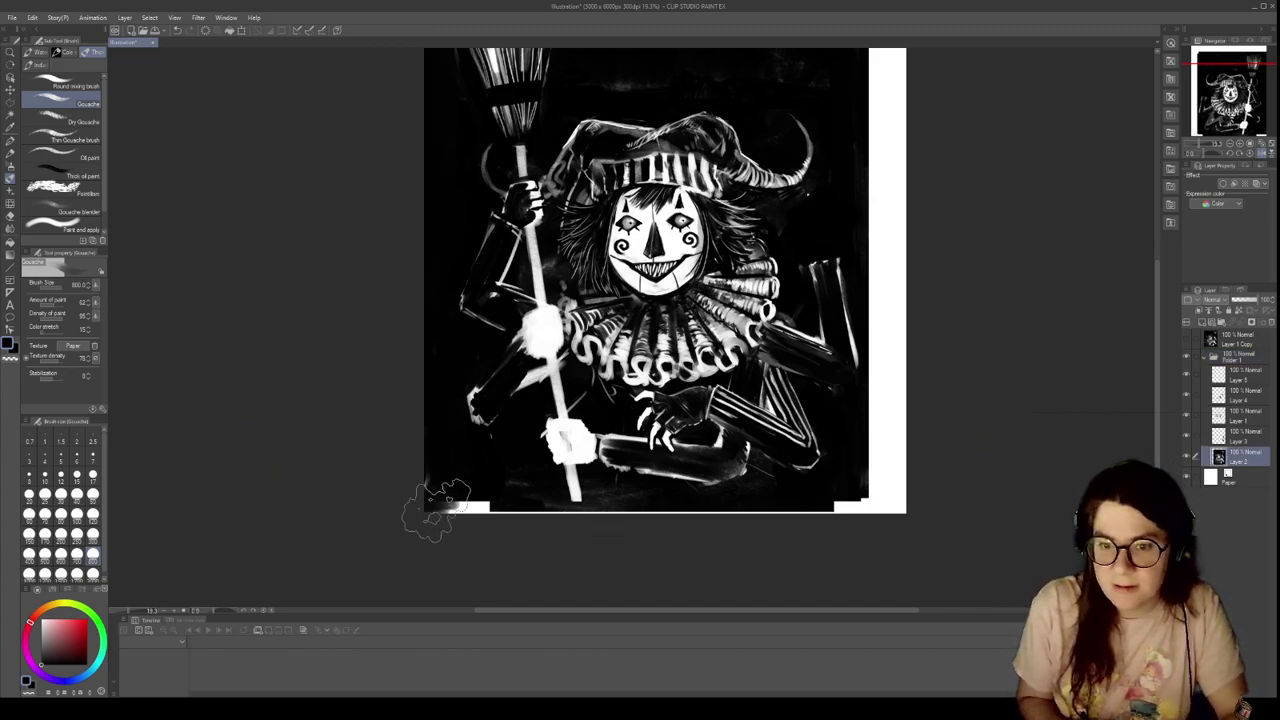
{"action": "mouse_move", "coordinate": [468, 518]}
{"action": "left_mouse_down"}
{"action": "mouse_move", "coordinate": [909, 514]}
{"action": "mouse_move", "coordinate": [900, 257]}
{"action": "mouse_move", "coordinate": [891, 486]}
{"action": "mouse_move", "coordinate": [899, 226]}
{"action": "mouse_move", "coordinate": [892, 384]}
{"action": "left_mouse_up"}
{"action": "mouse_move", "coordinate": [885, 450]}
{"action": "left_mouse_down"}
{"action": "mouse_move", "coordinate": [863, 147]}
{"action": "mouse_move", "coordinate": [877, 125]}
{"action": "mouse_move", "coordinate": [775, 110]}
{"action": "mouse_move", "coordinate": [636, 124]}
{"action": "mouse_move", "coordinate": [848, 141]}
{"action": "mouse_move", "coordinate": [937, 165]}
{"action": "left_mouse_up"}
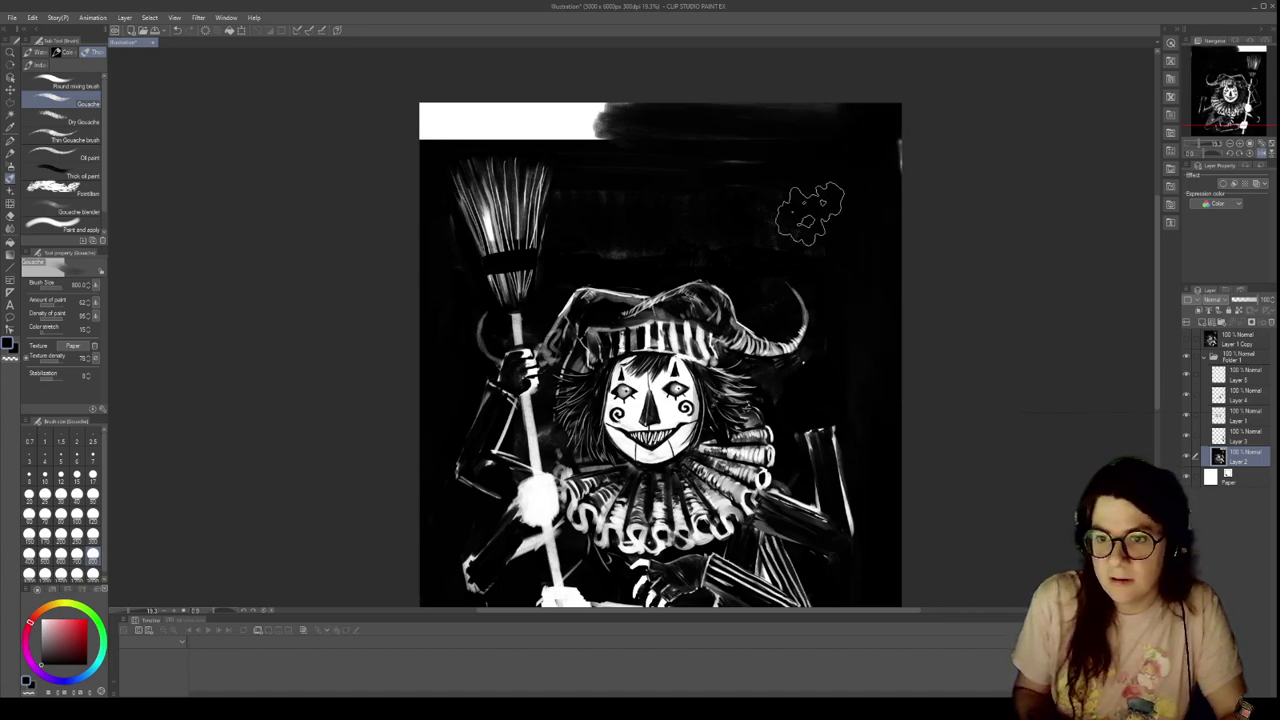
{"action": "mouse_move", "coordinate": [640, 133]}
{"action": "left_mouse_down"}
{"action": "mouse_move", "coordinate": [437, 114]}
{"action": "mouse_move", "coordinate": [449, 123]}
{"action": "left_mouse_up"}
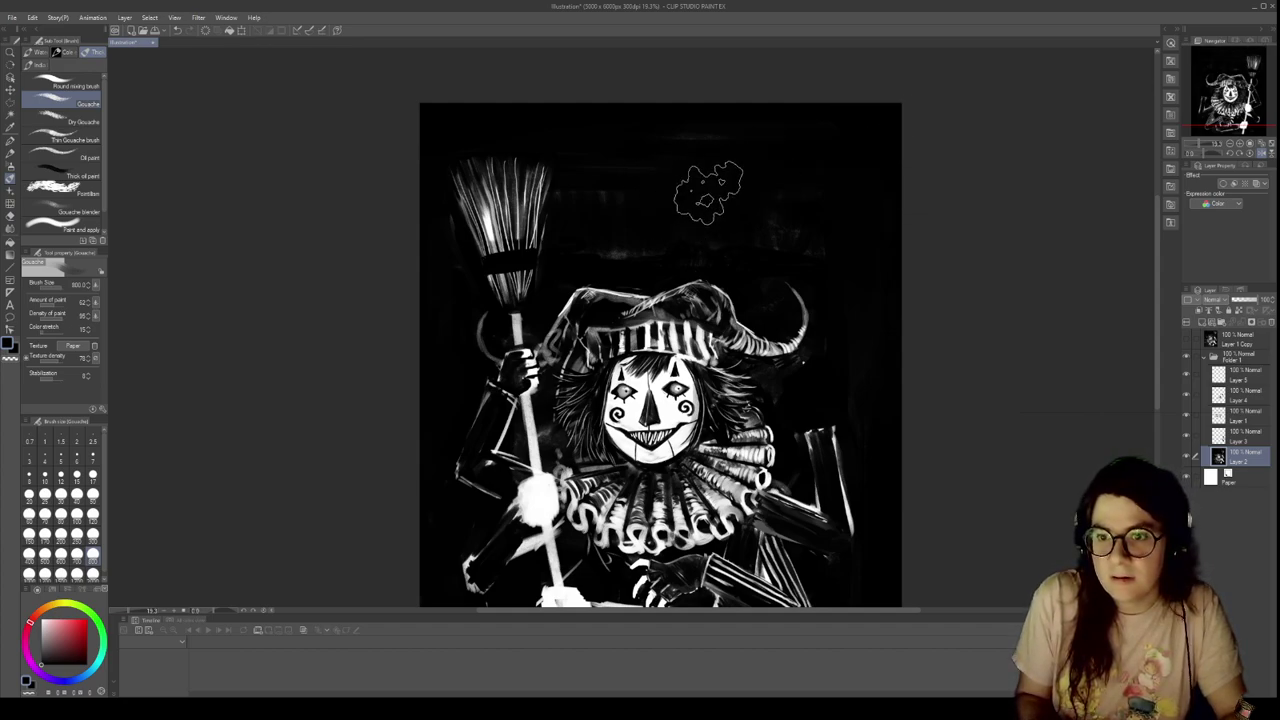
Repaint the hat horn's curved tip behind the broom hand as a wider grey arc using a smaller Gouache brush
{"action": "left_click", "coordinate": [93, 514]}
{"action": "scroll", "coordinate": [528, 332], "scroll_direction": "up", "scroll_amount": 4}
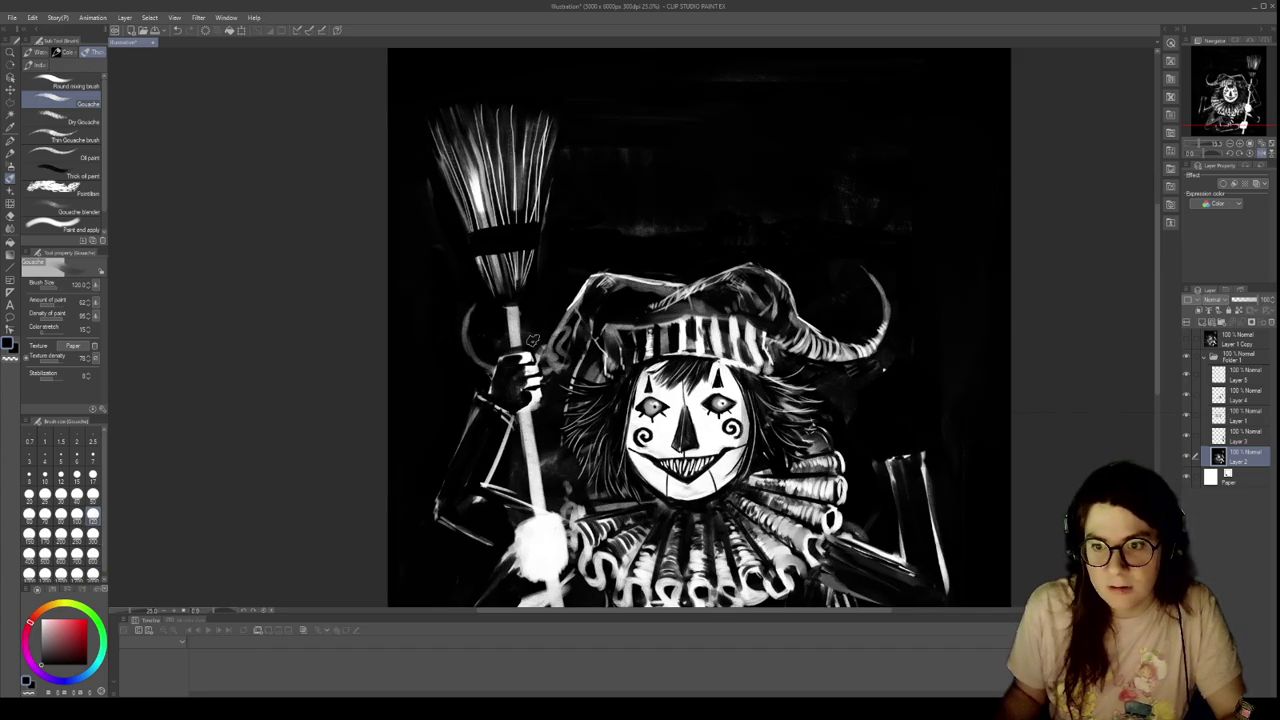
{"action": "left_click", "coordinate": [93, 494]}
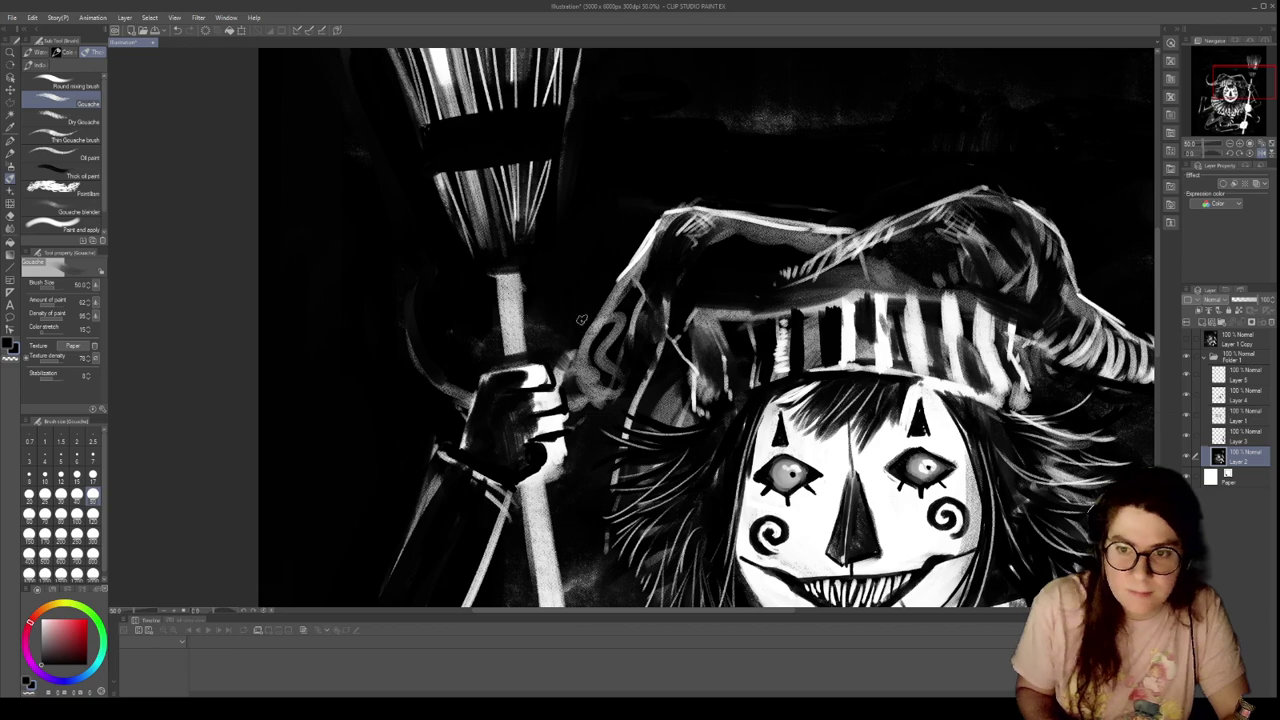
{"action": "left_click_drag", "start_coordinate": [42, 642], "coordinate": [41, 619]}
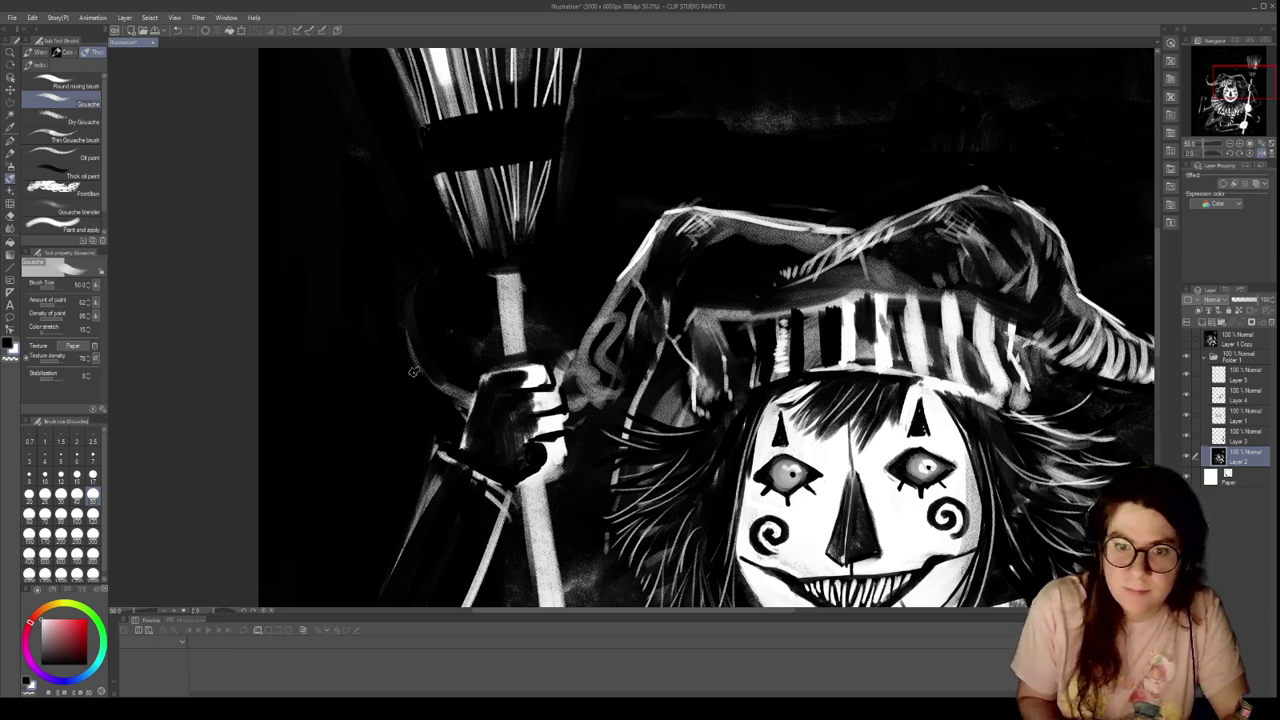
{"action": "left_click_drag", "start_coordinate": [471, 397], "coordinate": [380, 344]}
{"action": "left_click_drag", "start_coordinate": [442, 394], "coordinate": [386, 332]}
{"action": "left_click_drag", "start_coordinate": [415, 374], "coordinate": [370, 268]}
{"action": "left_click_drag", "start_coordinate": [388, 334], "coordinate": [378, 284]}
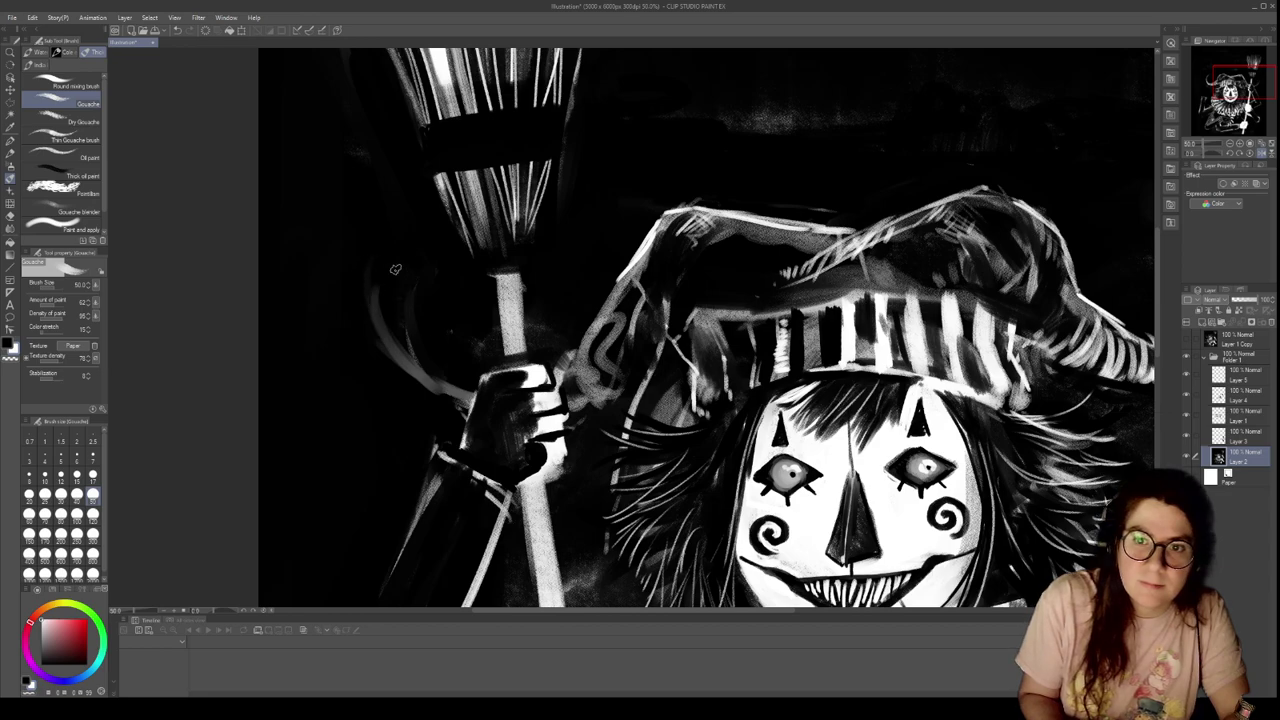
{"action": "left_click_drag", "start_coordinate": [386, 330], "coordinate": [386, 260]}
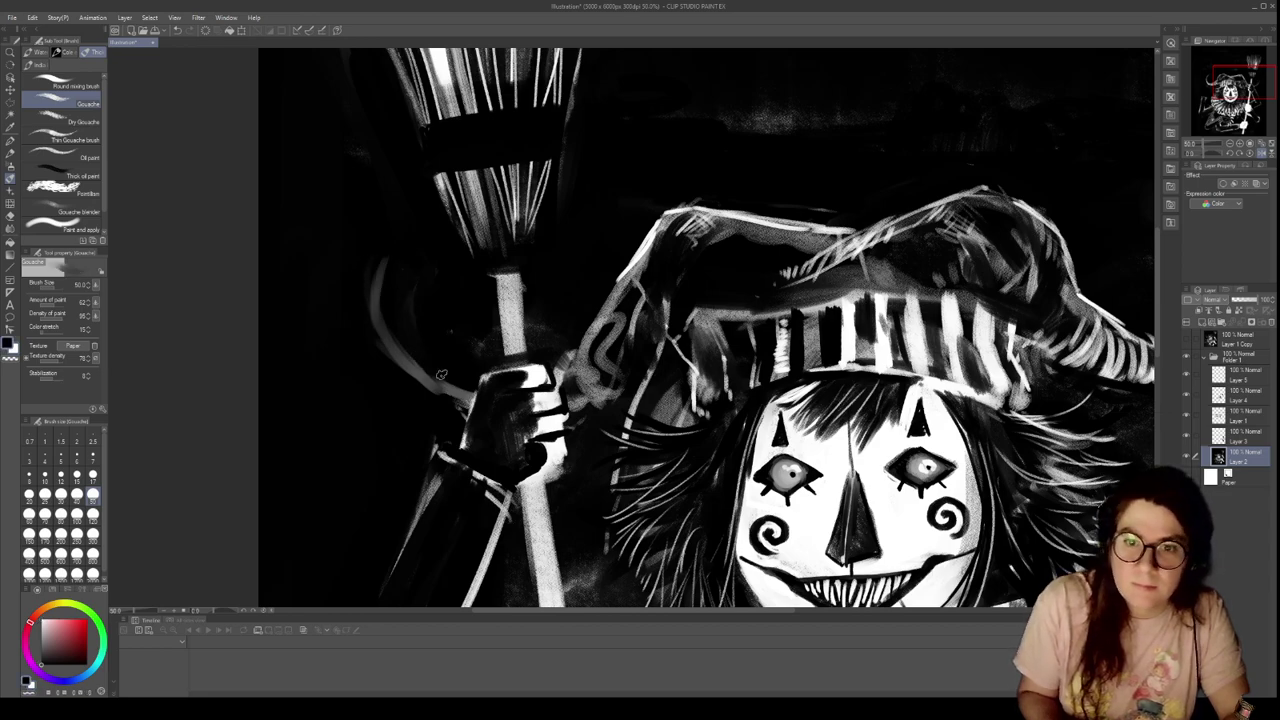
Paint striped shading along the hat horn on both sides of the broom hand and sharpen the adjoining hatband stripes
{"action": "left_click_drag", "start_coordinate": [416, 372], "coordinate": [468, 414]}
{"action": "mouse_move", "coordinate": [568, 386]}
{"action": "left_mouse_down"}
{"action": "mouse_move", "coordinate": [576, 406]}
{"action": "mouse_move", "coordinate": [630, 322]}
{"action": "mouse_move", "coordinate": [641, 351]}
{"action": "mouse_move", "coordinate": [632, 300]}
{"action": "mouse_move", "coordinate": [676, 364]}
{"action": "mouse_move", "coordinate": [693, 340]}
{"action": "mouse_move", "coordinate": [700, 355]}
{"action": "mouse_move", "coordinate": [698, 335]}
{"action": "mouse_move", "coordinate": [710, 395]}
{"action": "mouse_move", "coordinate": [748, 320]}
{"action": "mouse_move", "coordinate": [753, 378]}
{"action": "mouse_move", "coordinate": [735, 338]}
{"action": "mouse_move", "coordinate": [722, 345]}
{"action": "mouse_move", "coordinate": [729, 395]}
{"action": "left_mouse_up"}
{"action": "key", "text": "x"}
{"action": "mouse_move", "coordinate": [712, 330]}
{"action": "left_mouse_down"}
{"action": "mouse_move", "coordinate": [716, 352]}
{"action": "mouse_move", "coordinate": [703, 325]}
{"action": "mouse_move", "coordinate": [718, 398]}
{"action": "mouse_move", "coordinate": [748, 362]}
{"action": "mouse_move", "coordinate": [693, 422]}
{"action": "left_mouse_up"}
{"action": "mouse_move", "coordinate": [668, 376]}
{"action": "left_mouse_down"}
{"action": "mouse_move", "coordinate": [690, 418]}
{"action": "mouse_move", "coordinate": [667, 413]}
{"action": "mouse_move", "coordinate": [665, 364]}
{"action": "mouse_move", "coordinate": [645, 382]}
{"action": "mouse_move", "coordinate": [662, 339]}
{"action": "mouse_move", "coordinate": [620, 397]}
{"action": "left_mouse_up"}
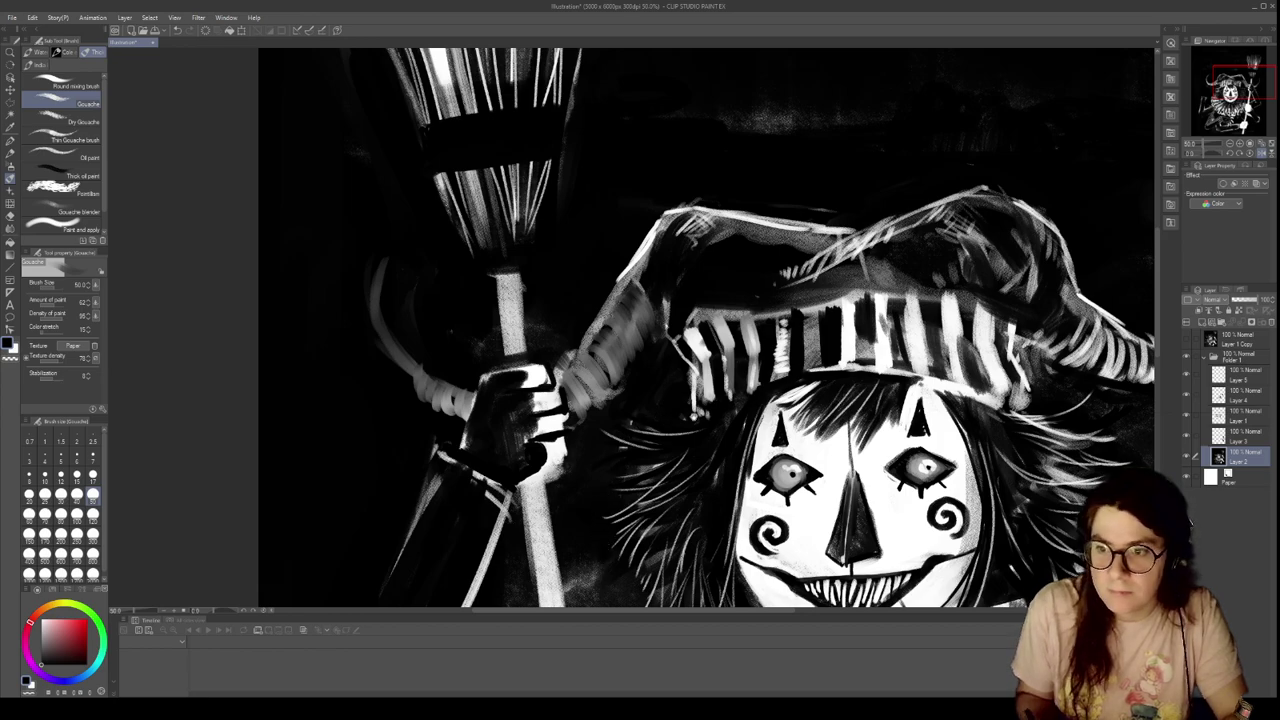
{"action": "left_click_drag", "start_coordinate": [694, 418], "coordinate": [450, 288]}
{"action": "scroll", "coordinate": [687, 271], "scroll_direction": "down", "scroll_amount": 1}
{"action": "scroll", "coordinate": [687, 262], "scroll_direction": "down", "scroll_amount": 2}
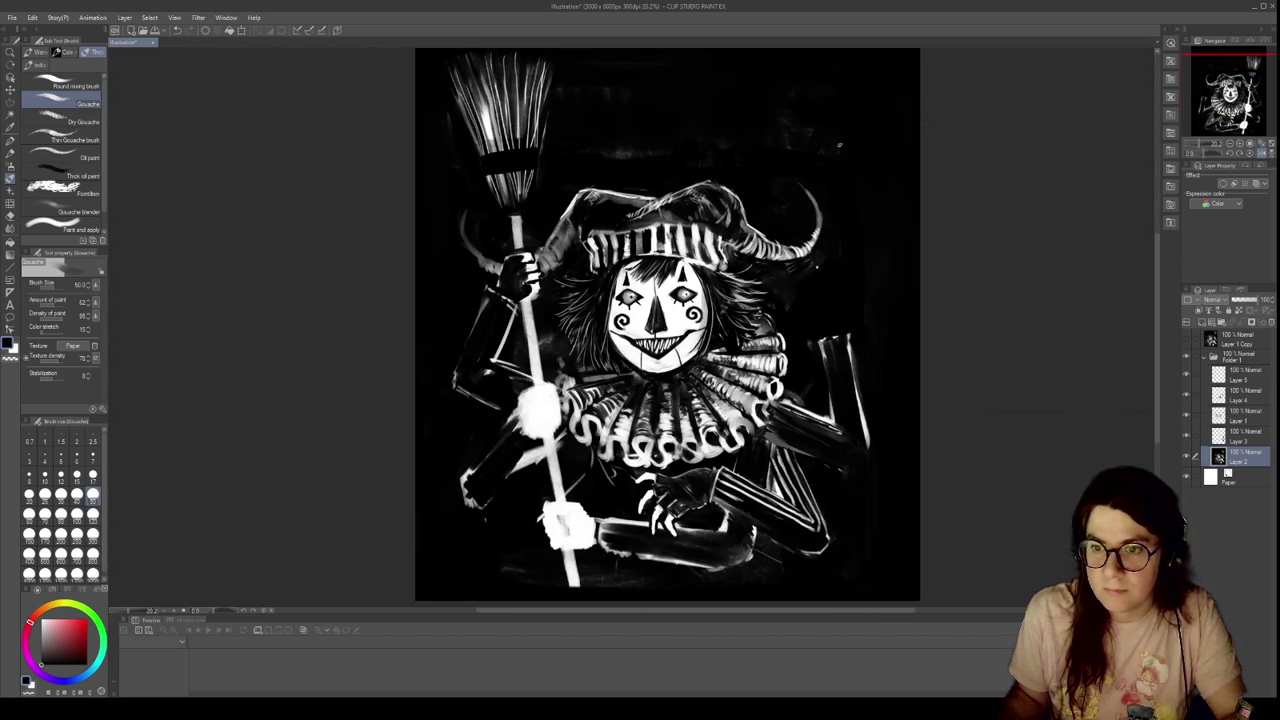
{"action": "scroll", "coordinate": [891, 179], "scroll_direction": "up", "scroll_amount": 1}
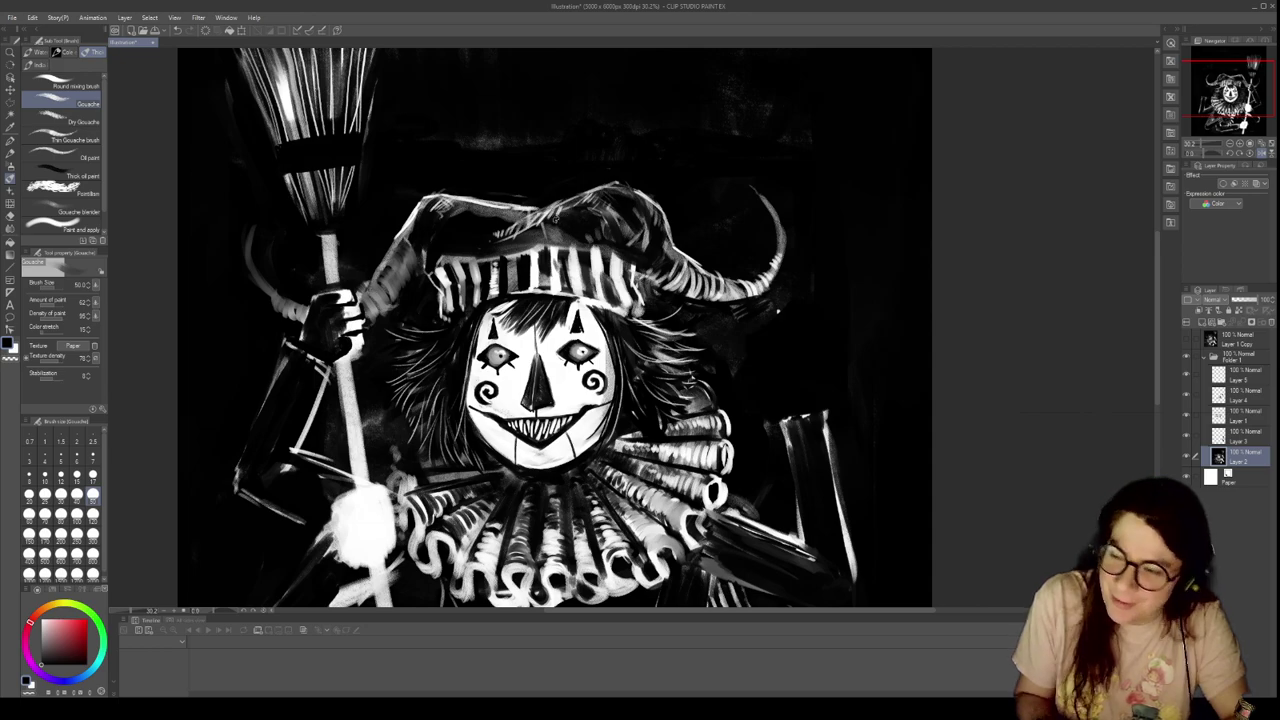
Merge the four upper layers in Folder 1 down into Layer 2 and add a new raster layer above it
{"action": "left_click", "coordinate": [1239, 377]}
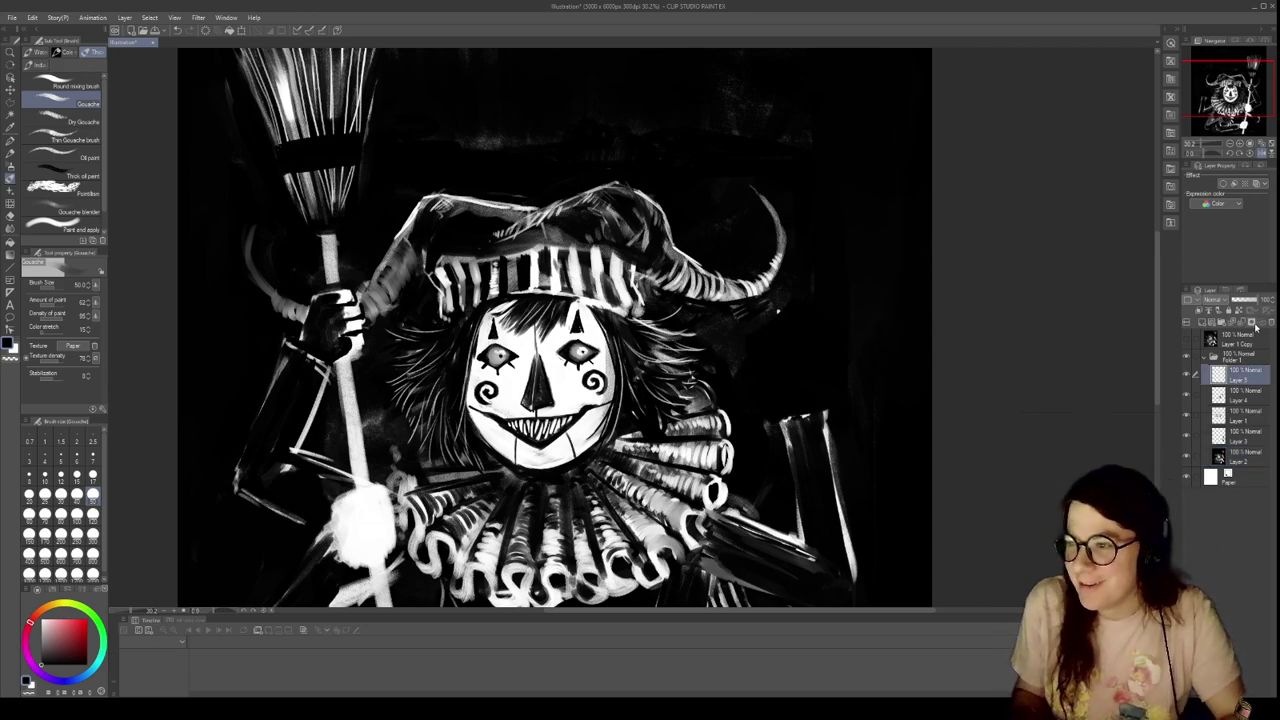
{"action": "left_click", "coordinate": [1243, 323]}
{"action": "left_click", "coordinate": [1243, 323]}
{"action": "left_click", "coordinate": [1243, 323]}
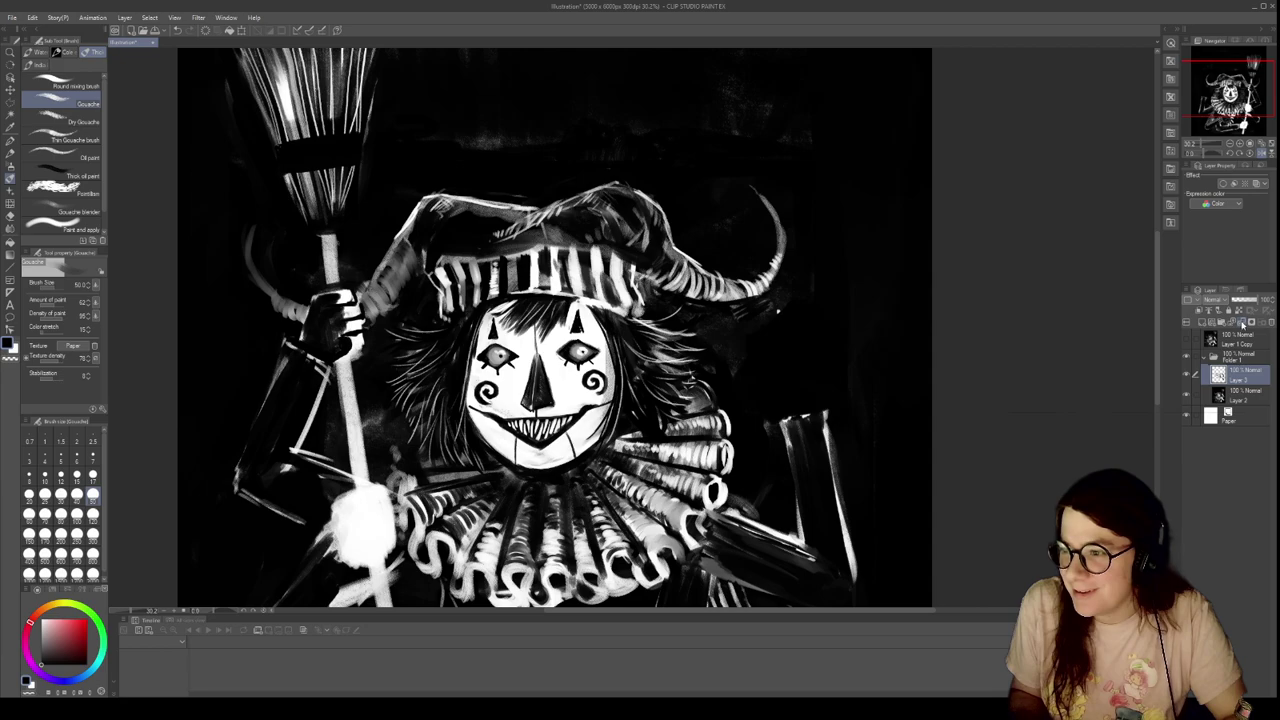
{"action": "left_click", "coordinate": [1242, 323]}
{"action": "left_click", "coordinate": [1202, 322]}
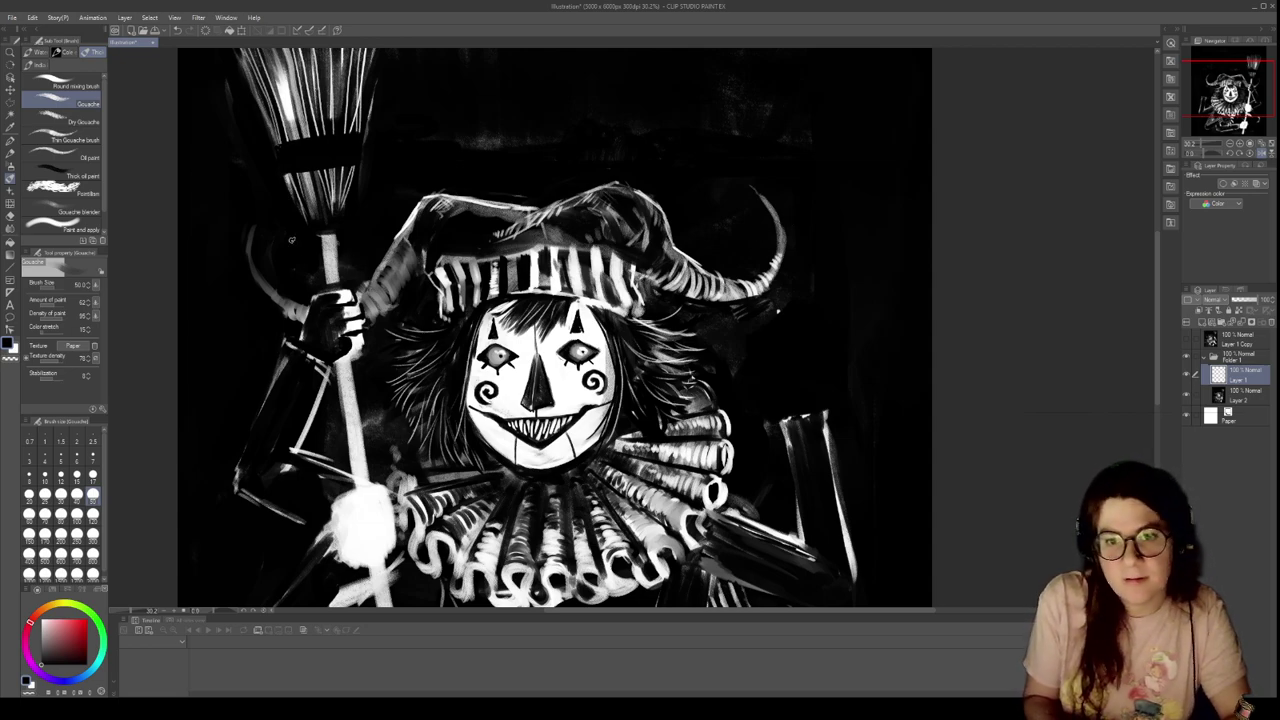
Rework the knuckles and finger joints of the gloved claw hand with fine black and white strokes at brush size 17
{"action": "key", "text": "x"}
{"action": "left_click", "coordinate": [92, 476]}
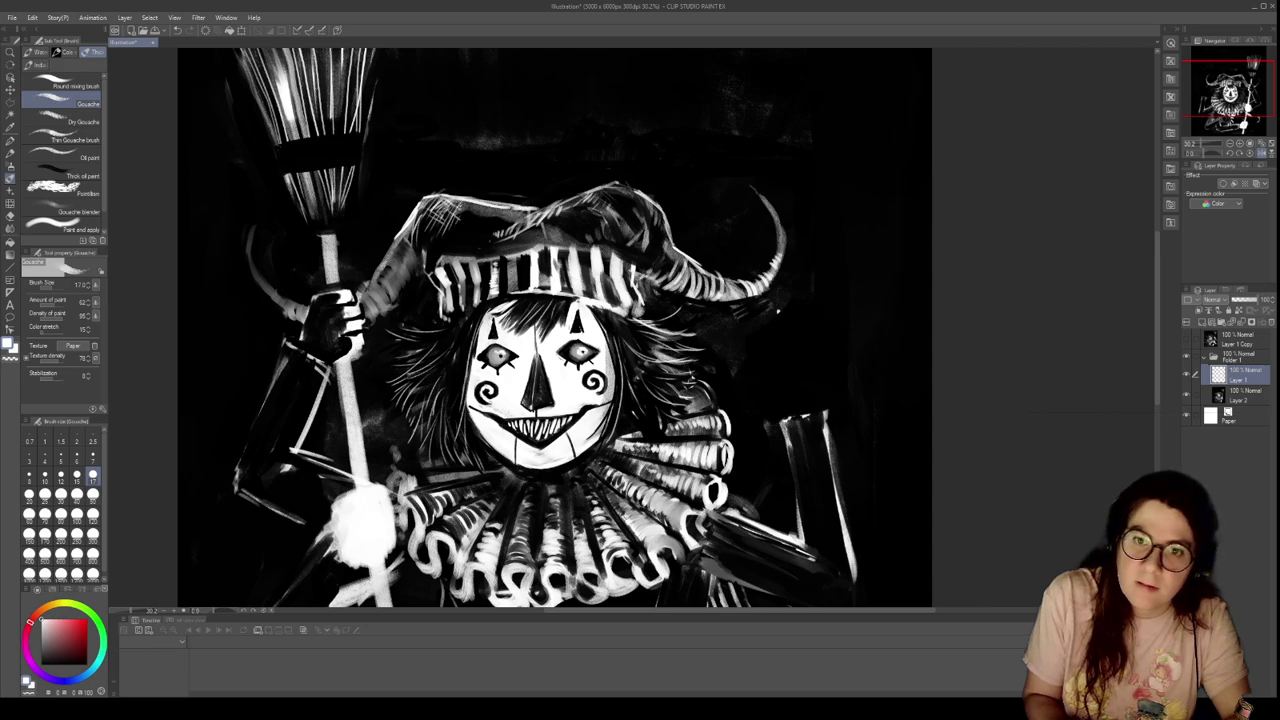
{"action": "left_click_drag", "start_coordinate": [777, 311], "coordinate": [781, 236]}
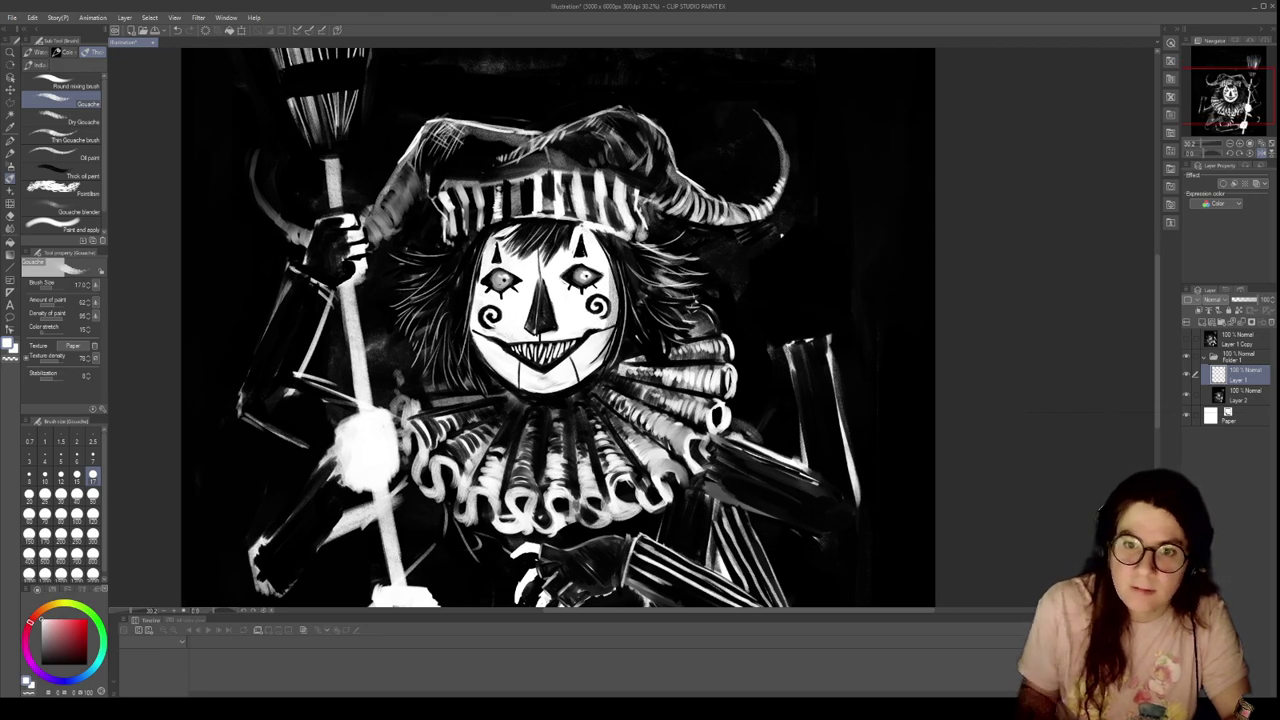
{"action": "scroll", "coordinate": [523, 265], "scroll_direction": "up", "scroll_amount": 6}
{"action": "scroll", "coordinate": [630, 323], "scroll_direction": "down", "scroll_amount": 3}
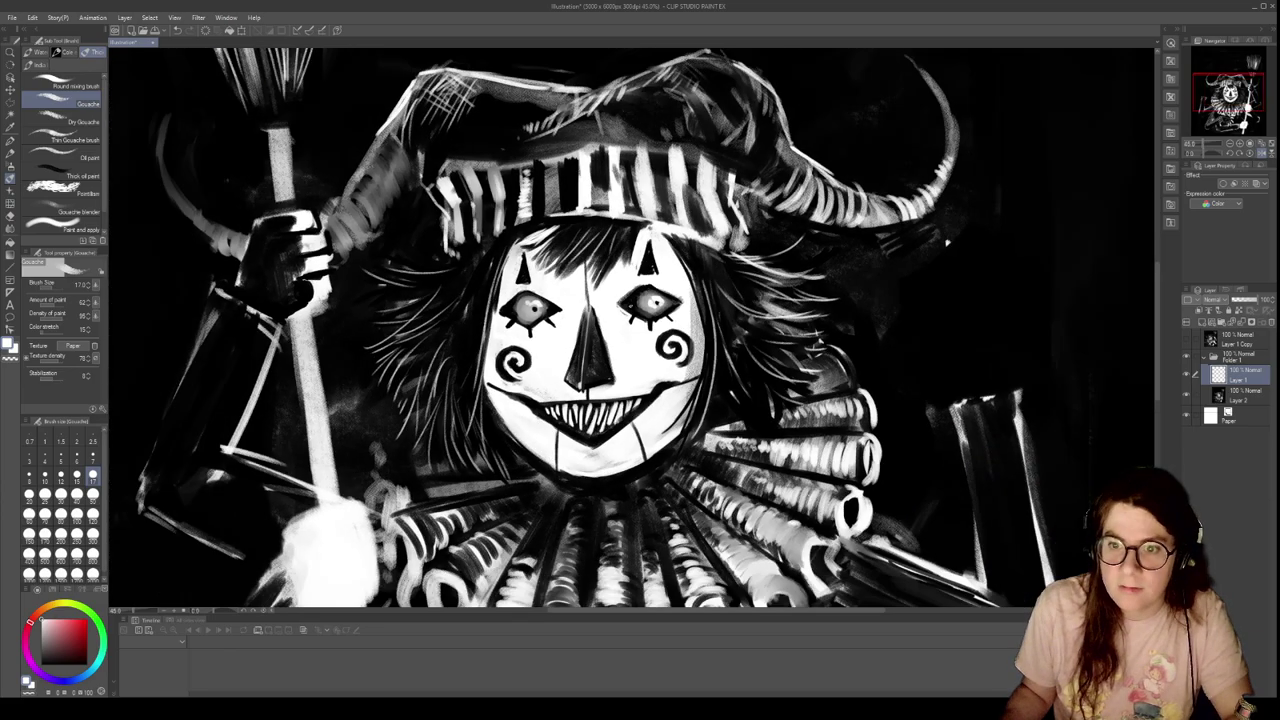
{"action": "scroll", "coordinate": [640, 325], "scroll_direction": "down", "scroll_amount": 2}
{"action": "scroll", "coordinate": [706, 525], "scroll_direction": "up", "scroll_amount": 2}
{"action": "left_click_drag", "start_coordinate": [657, 545], "coordinate": [590, 405]}
{"action": "scroll", "coordinate": [571, 404], "scroll_direction": "up", "scroll_amount": 3}
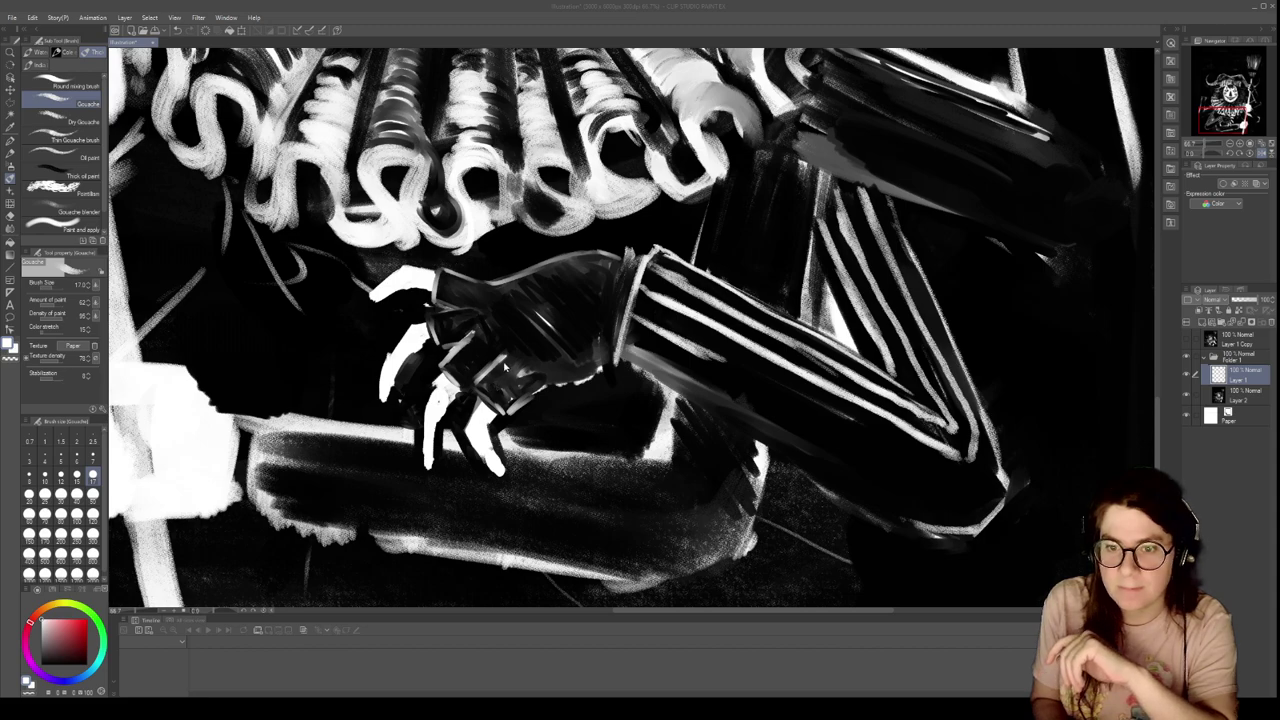
{"action": "left_click", "coordinate": [474, 395]}
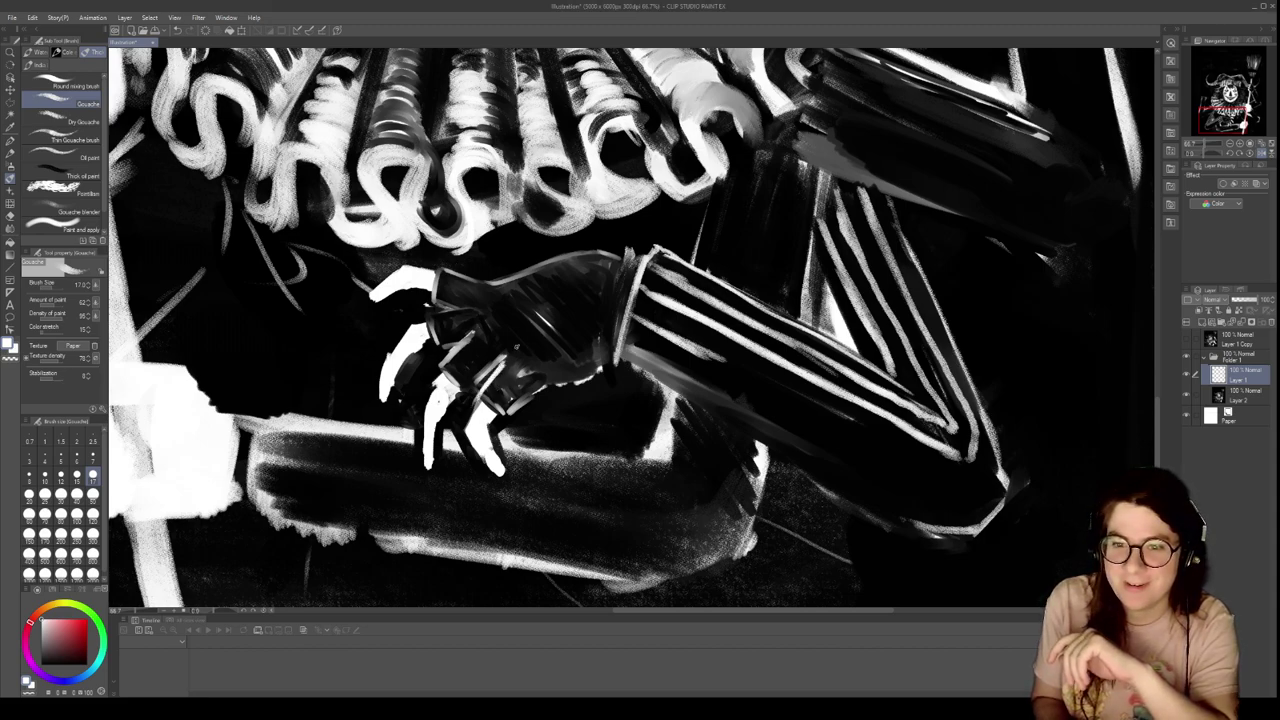
{"action": "key", "text": "x"}
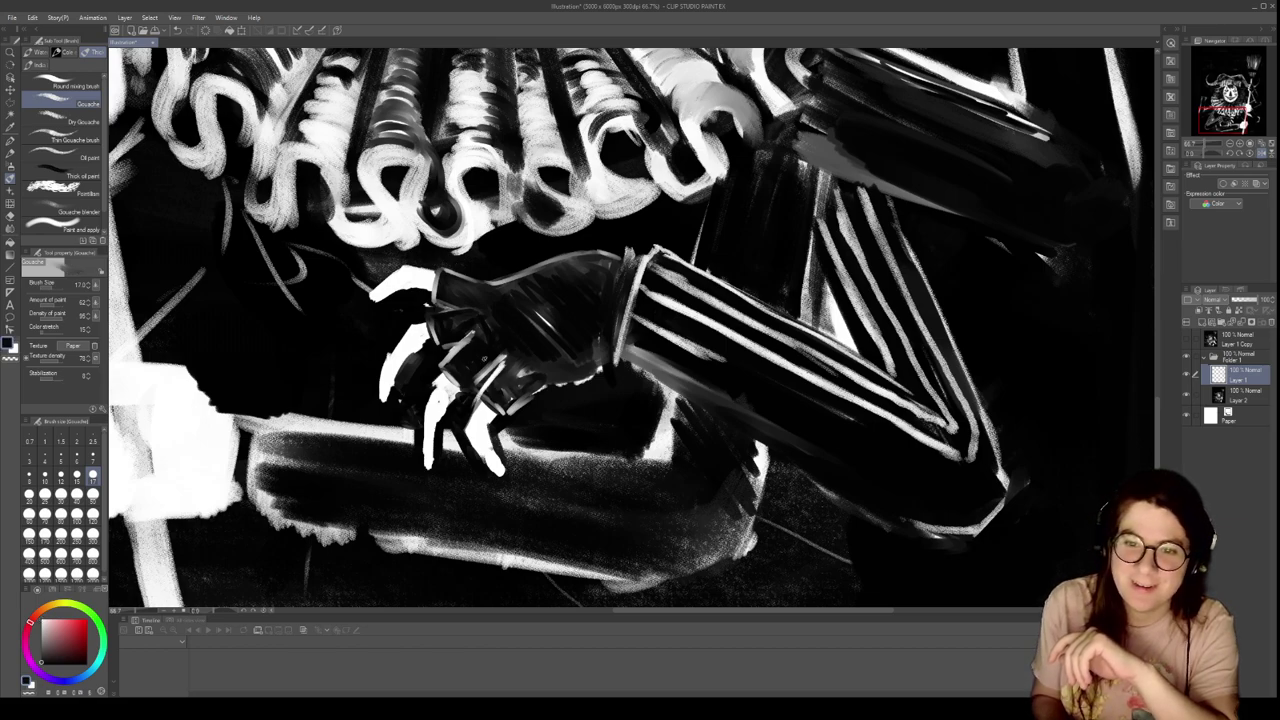
{"action": "left_click_drag", "start_coordinate": [486, 372], "coordinate": [497, 358]}
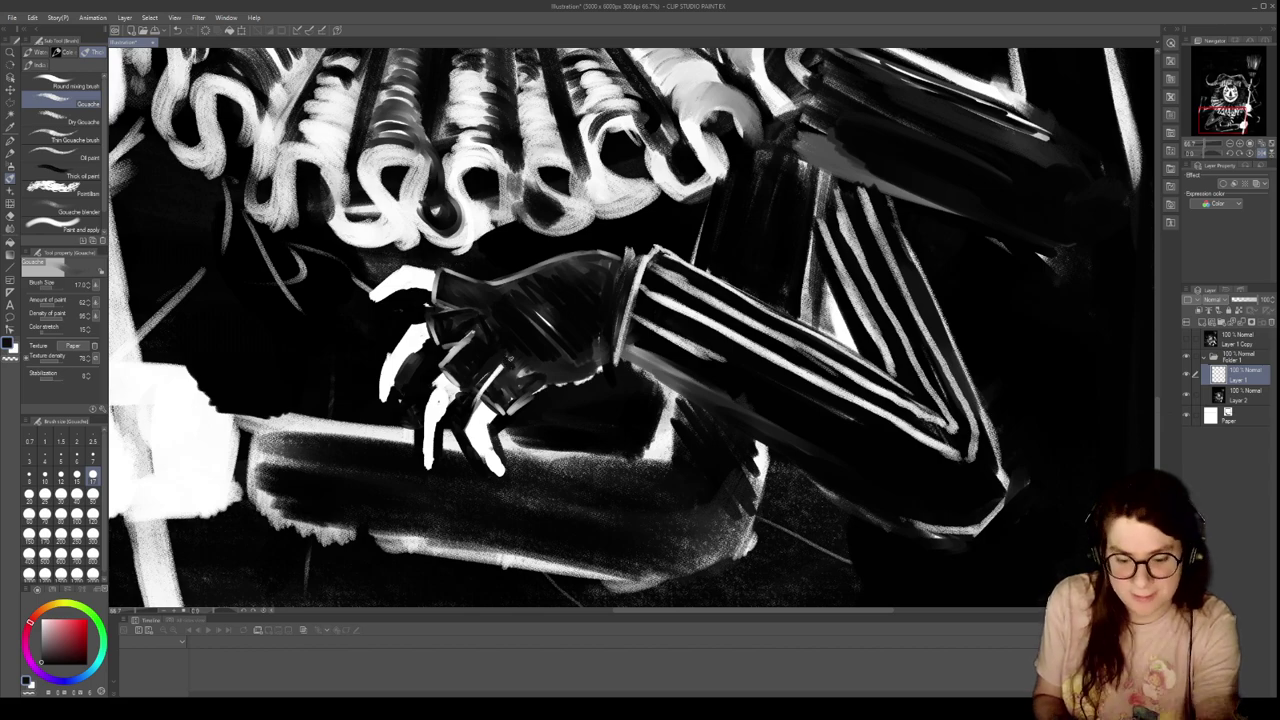
{"action": "mouse_move", "coordinate": [516, 356]}
{"action": "left_mouse_down"}
{"action": "mouse_move", "coordinate": [518, 394]}
{"action": "mouse_move", "coordinate": [547, 367]}
{"action": "mouse_move", "coordinate": [566, 377]}
{"action": "left_mouse_up"}
{"action": "key", "text": "x"}
{"action": "mouse_move", "coordinate": [448, 358]}
{"action": "left_mouse_down"}
{"action": "mouse_move", "coordinate": [430, 400]}
{"action": "mouse_move", "coordinate": [474, 400]}
{"action": "left_mouse_up"}
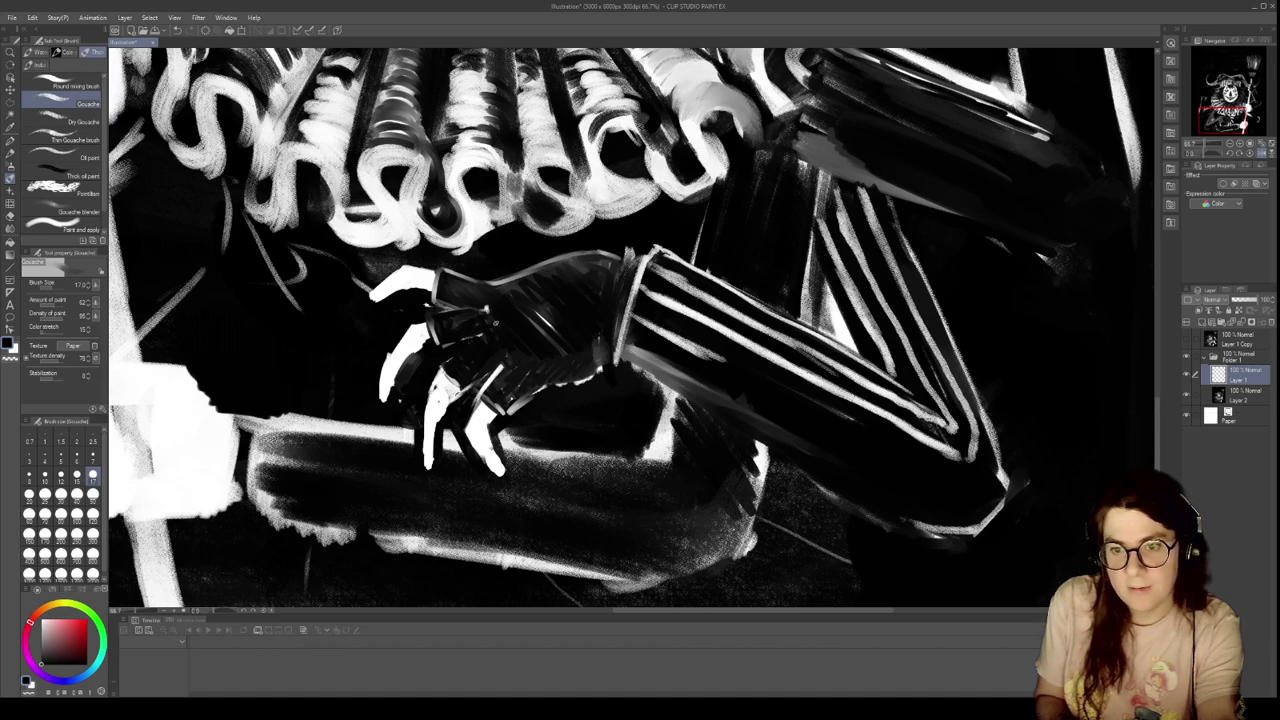
Paint the striped sleeve's cuff edge in white and add a bright stripe along the forearm toward the elbow
{"action": "key", "text": "x"}
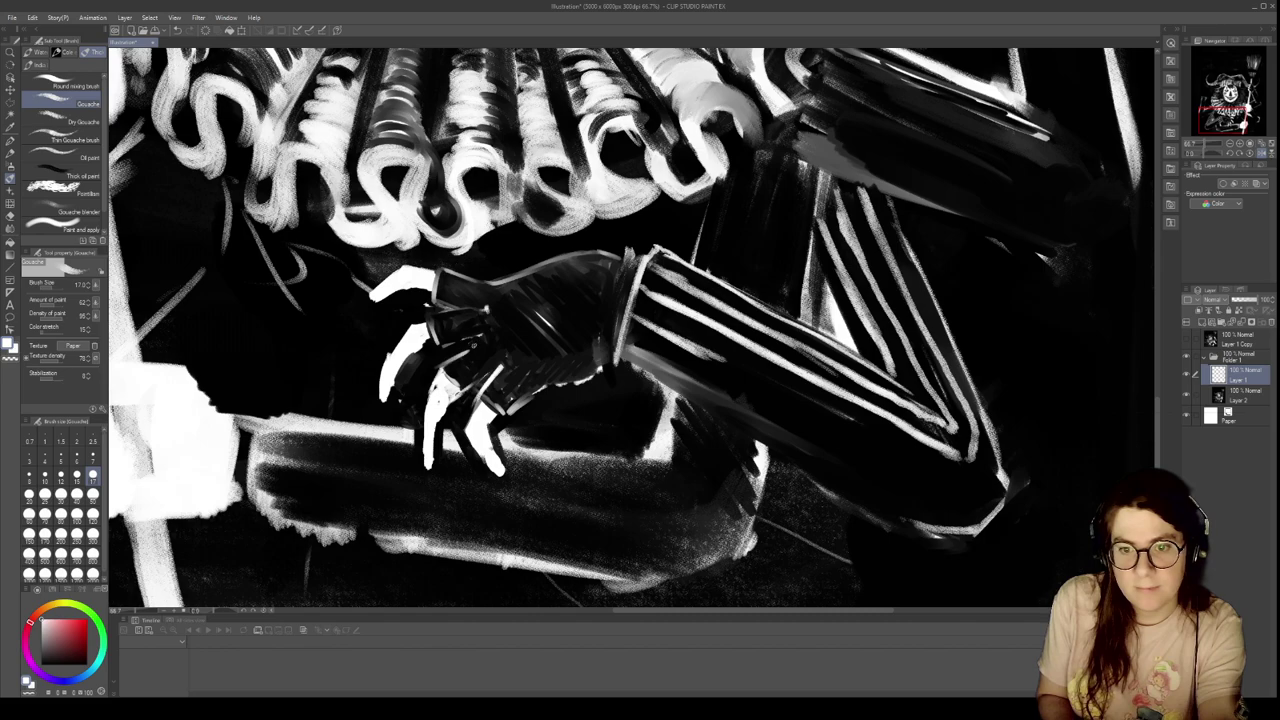
{"action": "left_click_drag", "start_coordinate": [628, 308], "coordinate": [616, 366]}
{"action": "left_click_drag", "start_coordinate": [686, 348], "coordinate": [802, 402]}
{"action": "left_click_drag", "start_coordinate": [736, 374], "coordinate": [868, 442]}
{"action": "left_click_drag", "start_coordinate": [810, 412], "coordinate": [946, 484]}
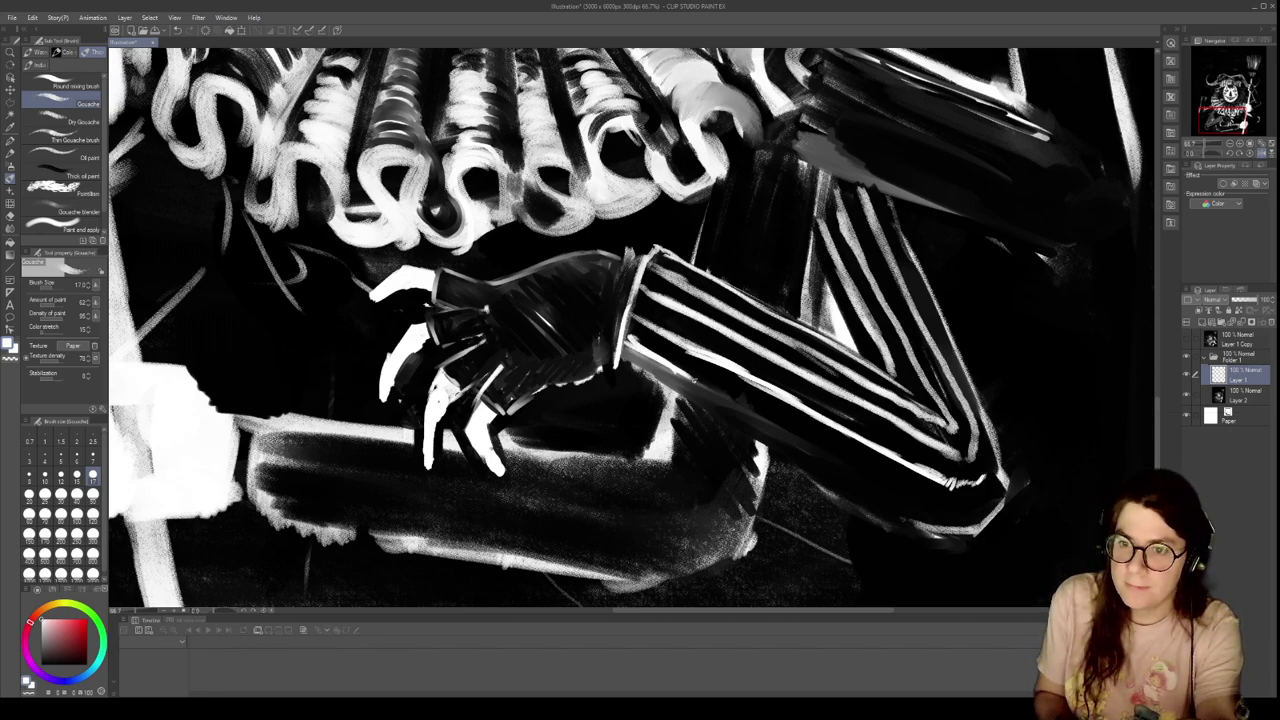
Add another white stripe curving around the elbow and outline the striped forearm's lower edge in white
{"action": "left_click_drag", "start_coordinate": [740, 405], "coordinate": [848, 469]}
{"action": "left_click_drag", "start_coordinate": [788, 436], "coordinate": [916, 503]}
{"action": "left_click_drag", "start_coordinate": [850, 470], "coordinate": [922, 513]}
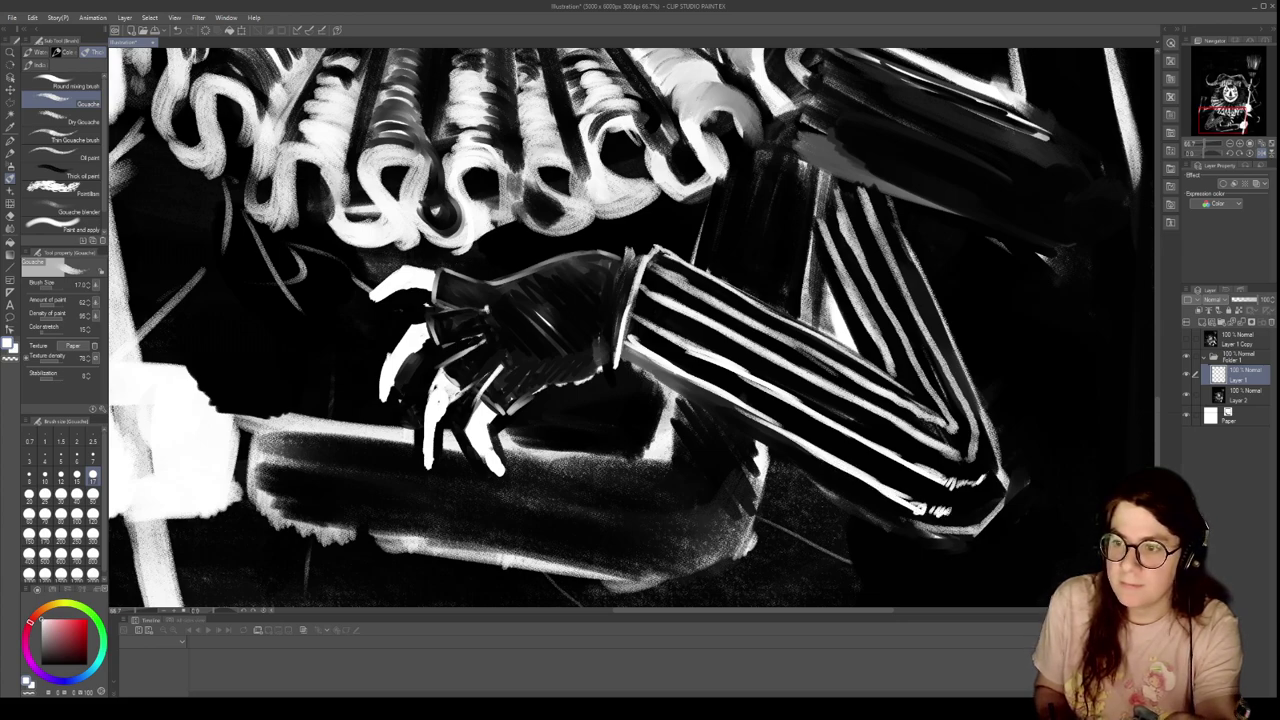
{"action": "left_click_drag", "start_coordinate": [932, 512], "coordinate": [968, 512]}
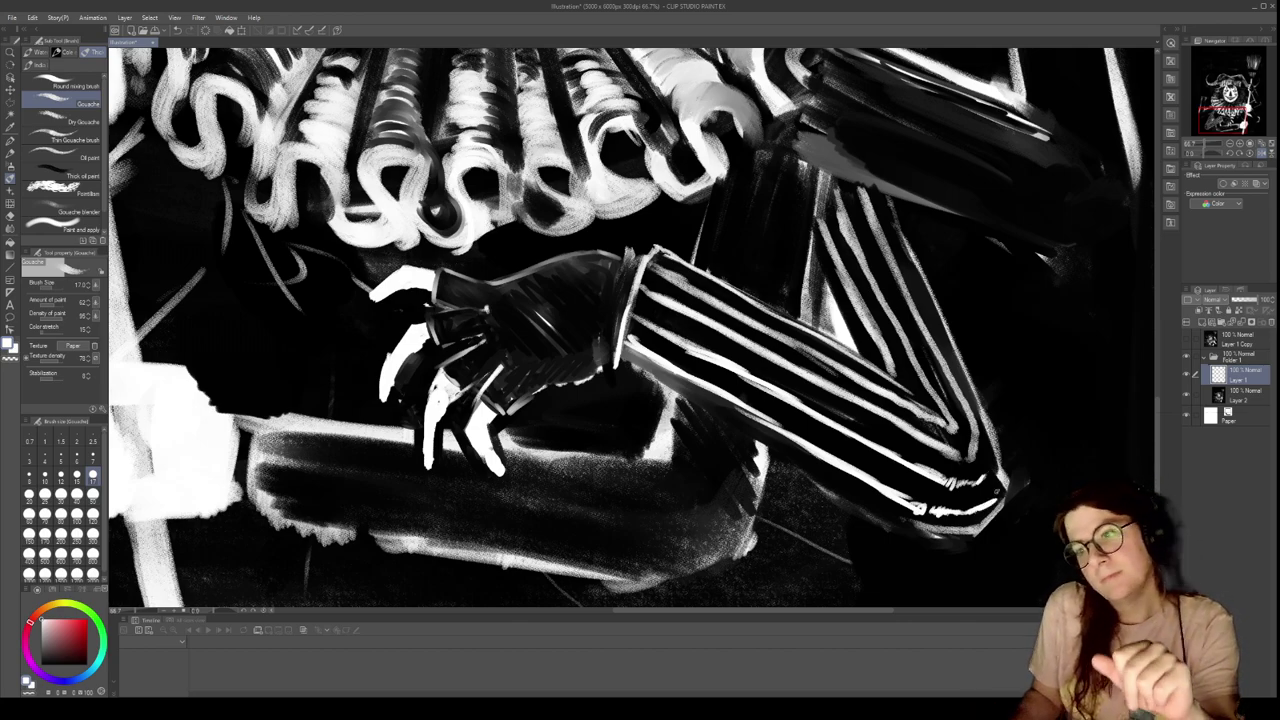
{"action": "left_click_drag", "start_coordinate": [618, 366], "coordinate": [774, 456]}
{"action": "left_click_drag", "start_coordinate": [696, 406], "coordinate": [790, 460]}
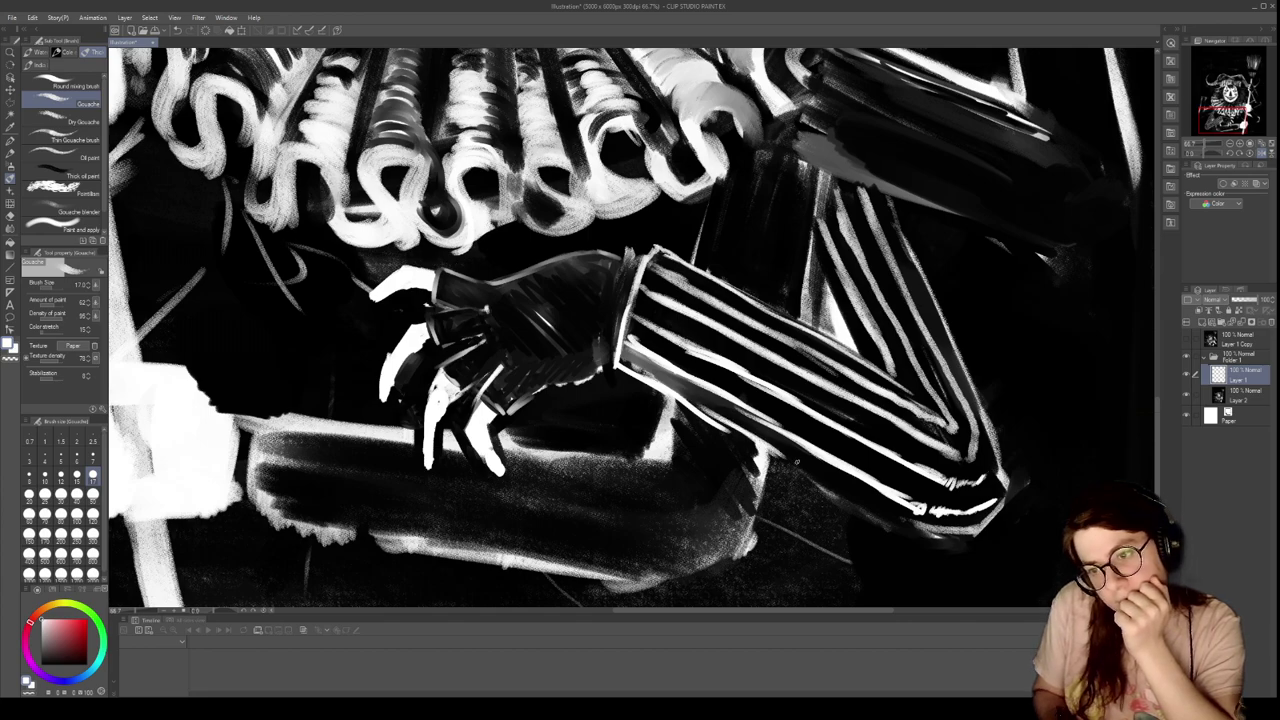
{"action": "mouse_move", "coordinate": [680, 394]}
{"action": "left_mouse_down"}
{"action": "mouse_move", "coordinate": [794, 470]}
{"action": "mouse_move", "coordinate": [910, 518]}
{"action": "left_mouse_up"}
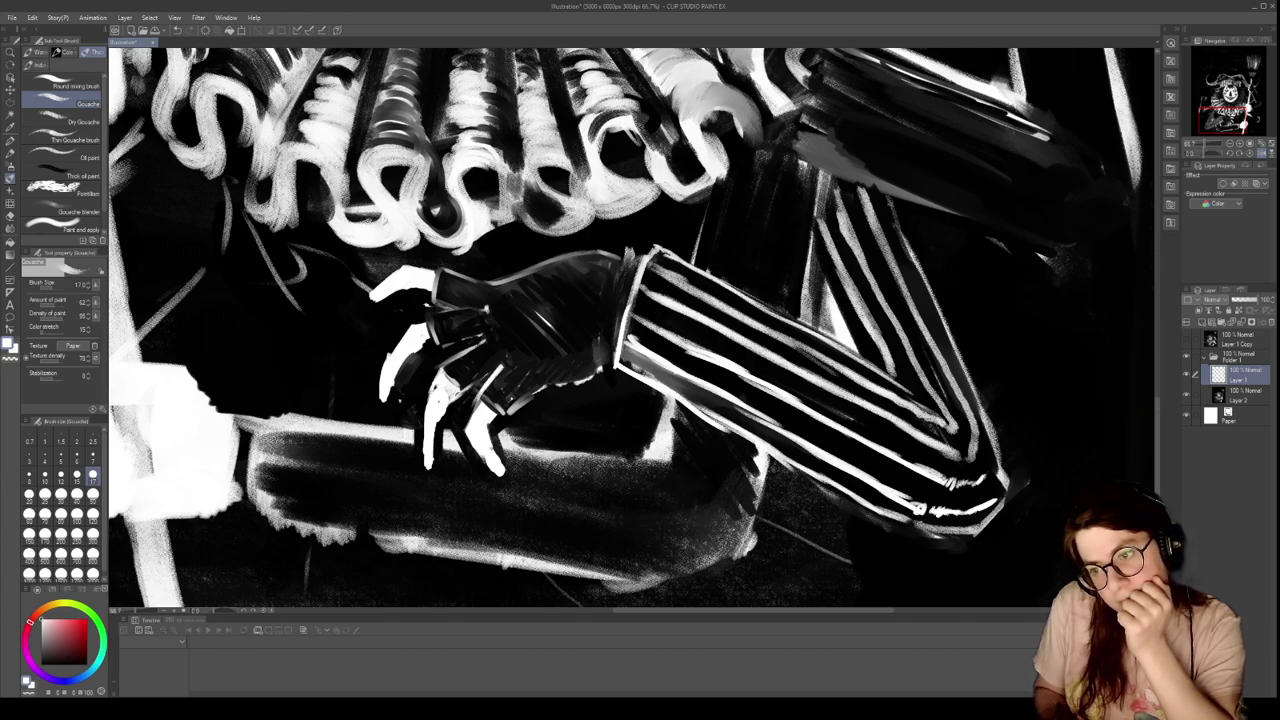
Block in an open white hand with raised fingers above the empty upright forearm using a larger brush
{"action": "scroll", "coordinate": [735, 327], "scroll_direction": "down", "scroll_amount": 6}
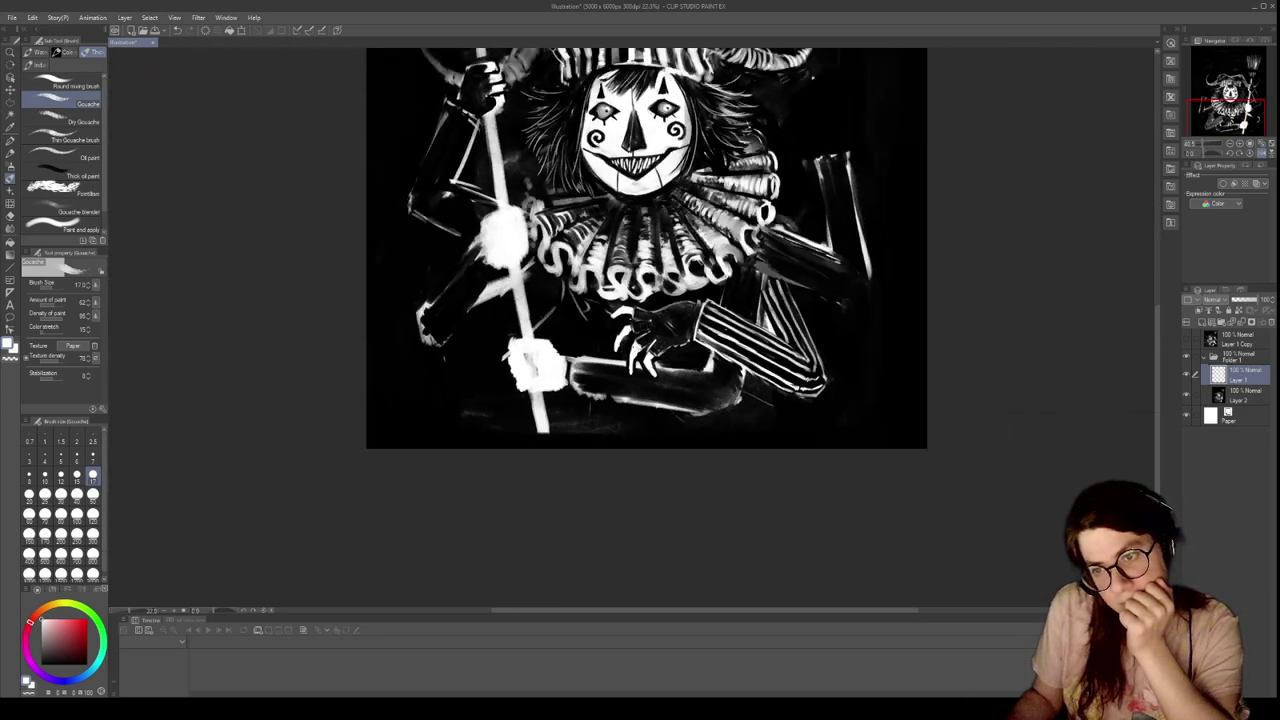
{"action": "scroll", "coordinate": [739, 190], "scroll_direction": "down", "scroll_amount": 1}
{"action": "scroll", "coordinate": [775, 239], "scroll_direction": "up", "scroll_amount": 4}
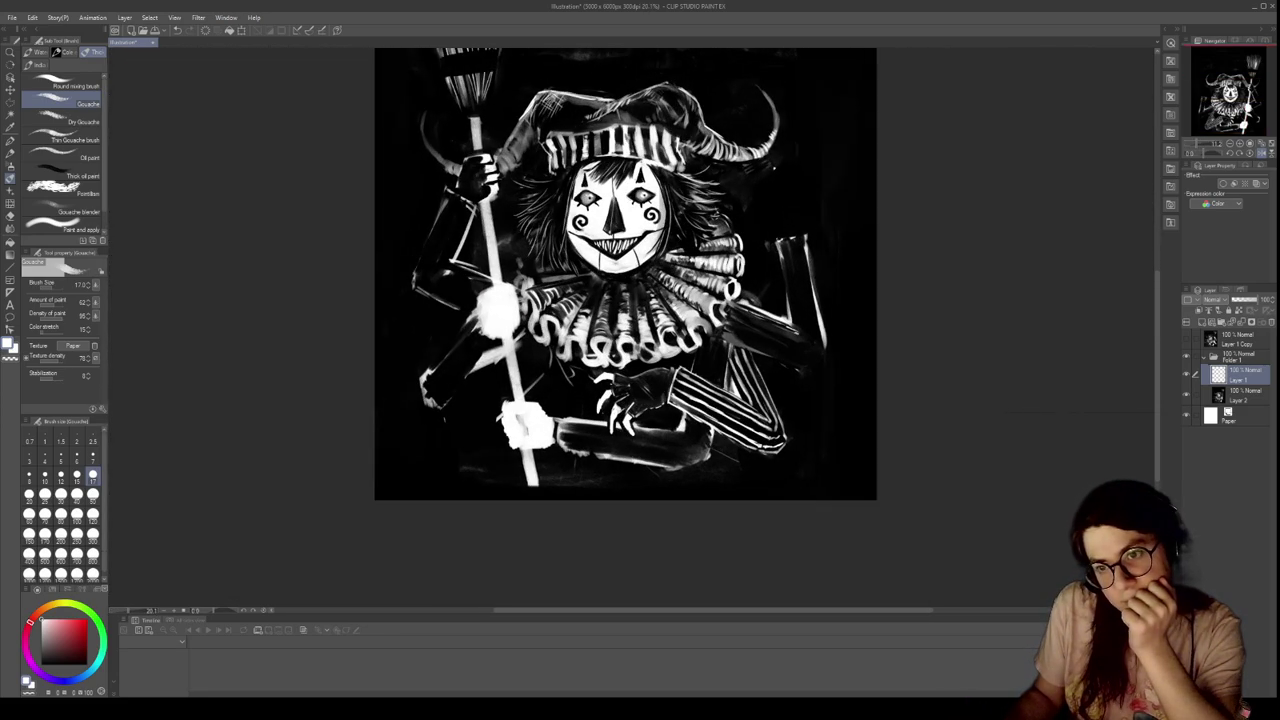
{"action": "scroll", "coordinate": [846, 102], "scroll_direction": "down", "scroll_amount": 2}
{"action": "scroll", "coordinate": [845, 102], "scroll_direction": "up", "scroll_amount": 4}
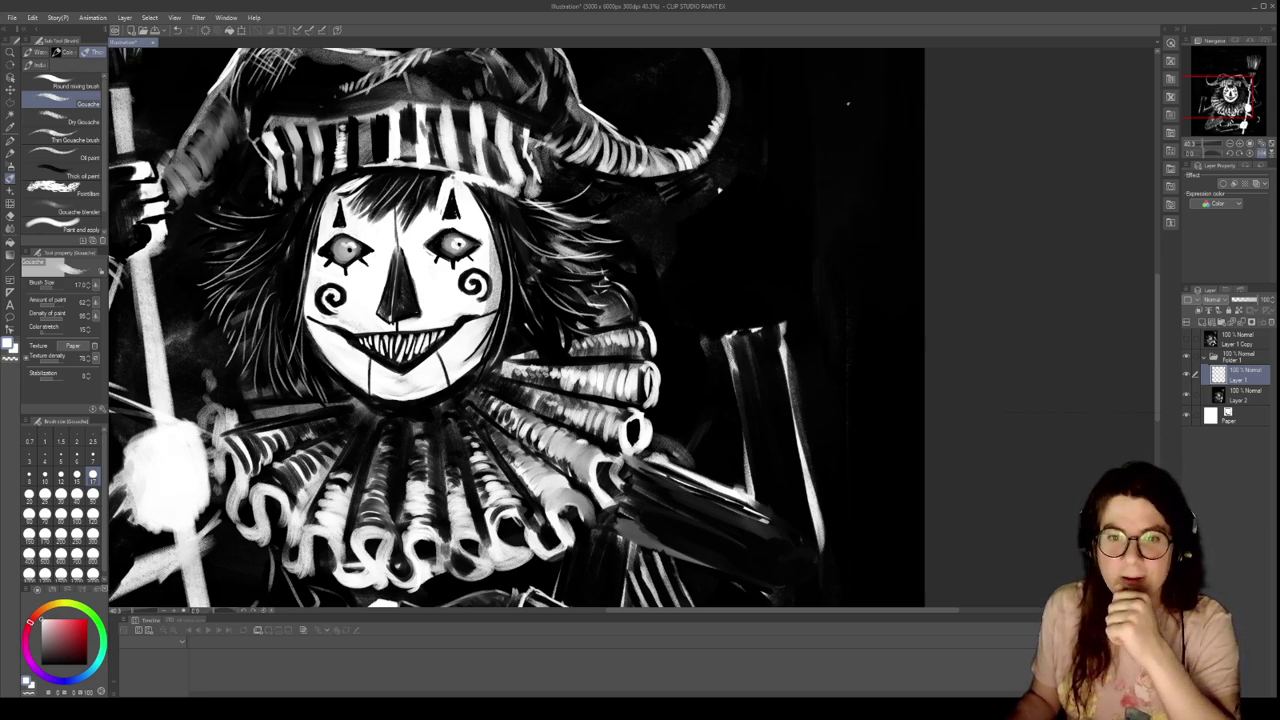
{"action": "left_click", "coordinate": [93, 515]}
{"action": "mouse_move", "coordinate": [794, 309]}
{"action": "left_mouse_down"}
{"action": "mouse_move", "coordinate": [765, 284]}
{"action": "mouse_move", "coordinate": [782, 258]}
{"action": "mouse_move", "coordinate": [810, 255]}
{"action": "mouse_move", "coordinate": [814, 268]}
{"action": "mouse_move", "coordinate": [843, 229]}
{"action": "mouse_move", "coordinate": [826, 242]}
{"action": "mouse_move", "coordinate": [839, 183]}
{"action": "mouse_move", "coordinate": [800, 276]}
{"action": "mouse_move", "coordinate": [793, 223]}
{"action": "mouse_move", "coordinate": [774, 272]}
{"action": "mouse_move", "coordinate": [765, 242]}
{"action": "mouse_move", "coordinate": [757, 285]}
{"action": "mouse_move", "coordinate": [753, 246]}
{"action": "mouse_move", "coordinate": [786, 286]}
{"action": "left_mouse_up"}
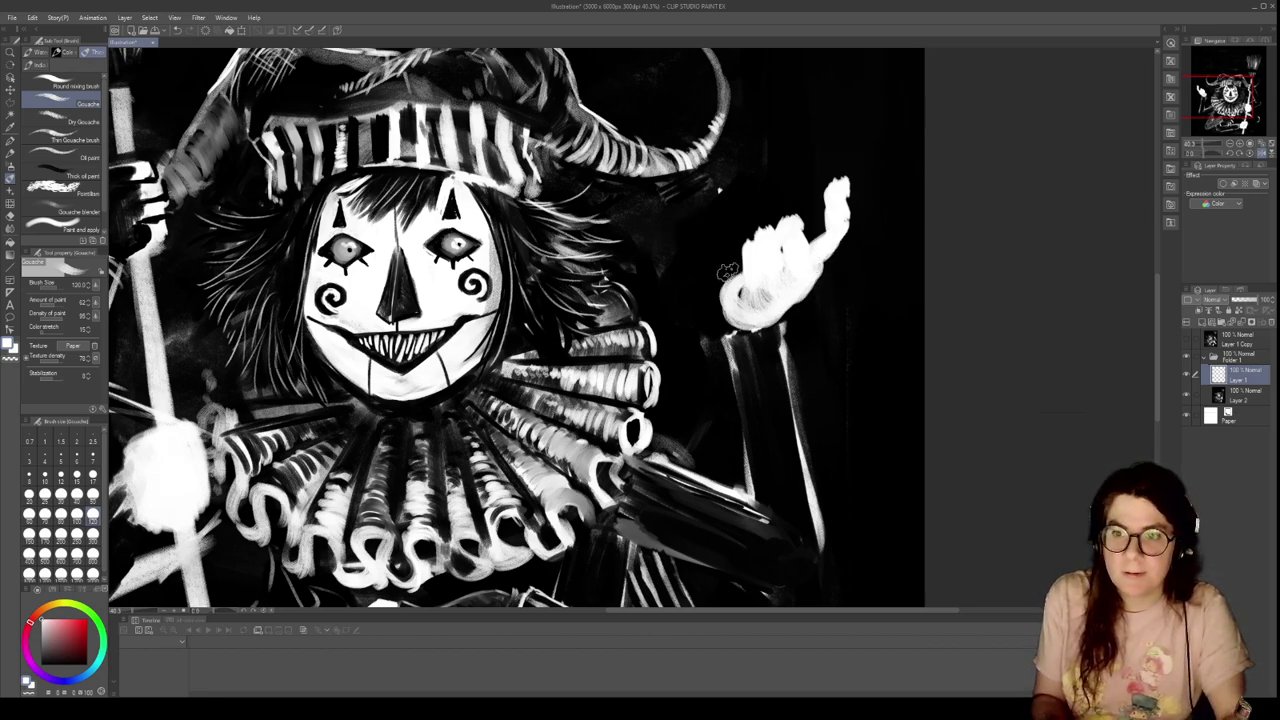
Add two more white fingers to the raised open hand and separate its fingers with black strokes at brush size 50
{"action": "mouse_move", "coordinate": [780, 239]}
{"action": "left_mouse_down"}
{"action": "mouse_move", "coordinate": [766, 228]}
{"action": "mouse_move", "coordinate": [772, 199]}
{"action": "mouse_move", "coordinate": [756, 244]}
{"action": "mouse_move", "coordinate": [729, 240]}
{"action": "mouse_move", "coordinate": [742, 248]}
{"action": "left_mouse_up"}
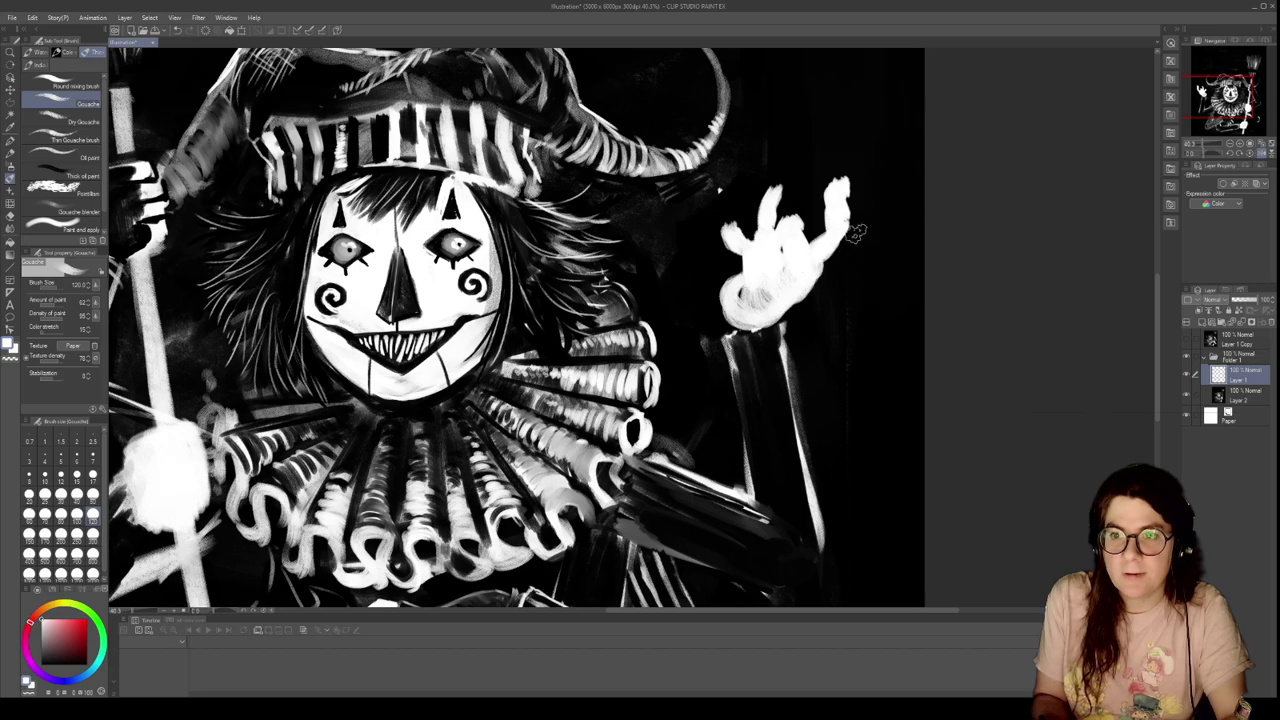
{"action": "left_click", "coordinate": [92, 496]}
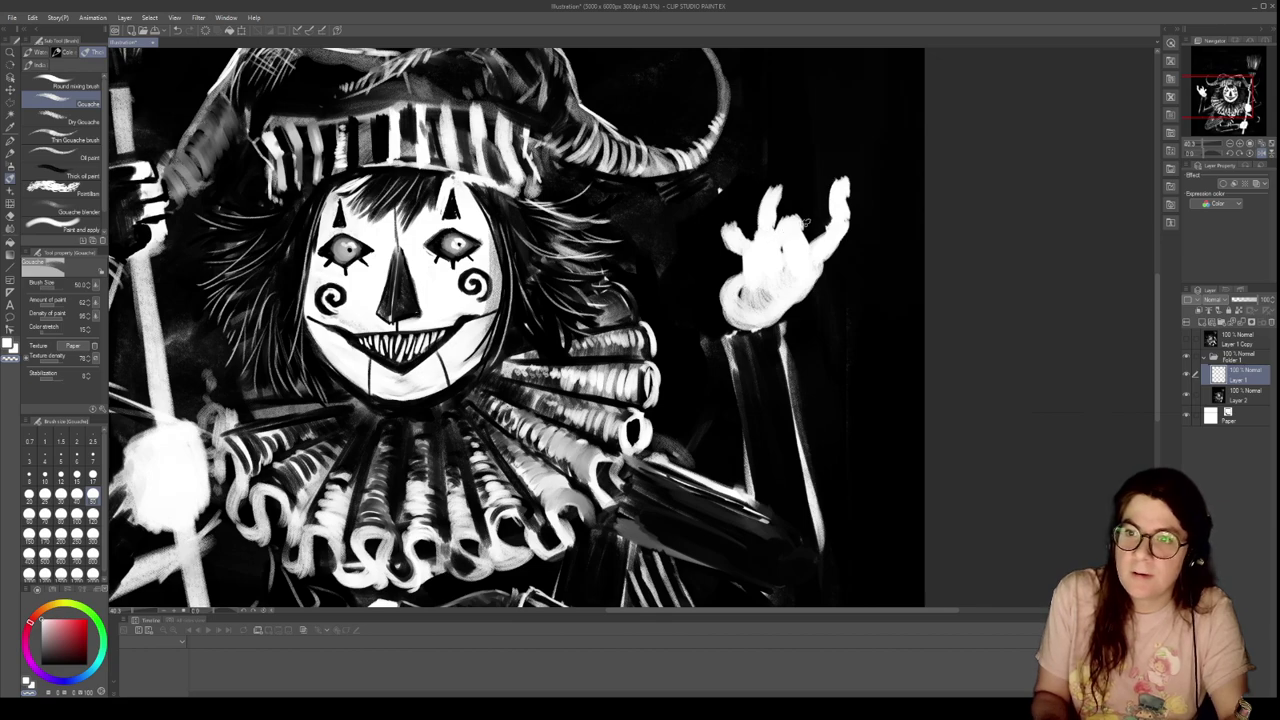
{"action": "mouse_move", "coordinate": [794, 216]}
{"action": "left_mouse_down"}
{"action": "mouse_move", "coordinate": [808, 252]}
{"action": "mouse_move", "coordinate": [808, 238]}
{"action": "mouse_move", "coordinate": [772, 276]}
{"action": "left_mouse_up"}
{"action": "left_click_drag", "start_coordinate": [723, 236], "coordinate": [735, 253]}
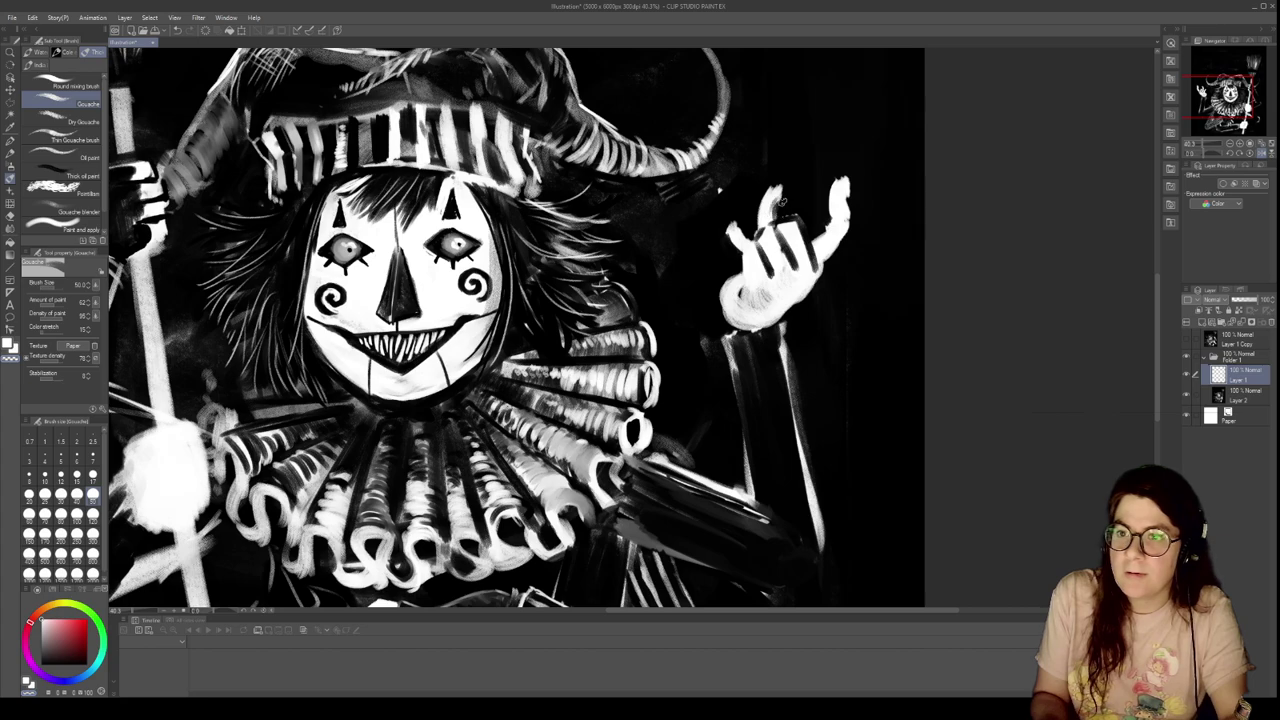
{"action": "left_click_drag", "start_coordinate": [768, 223], "coordinate": [767, 202]}
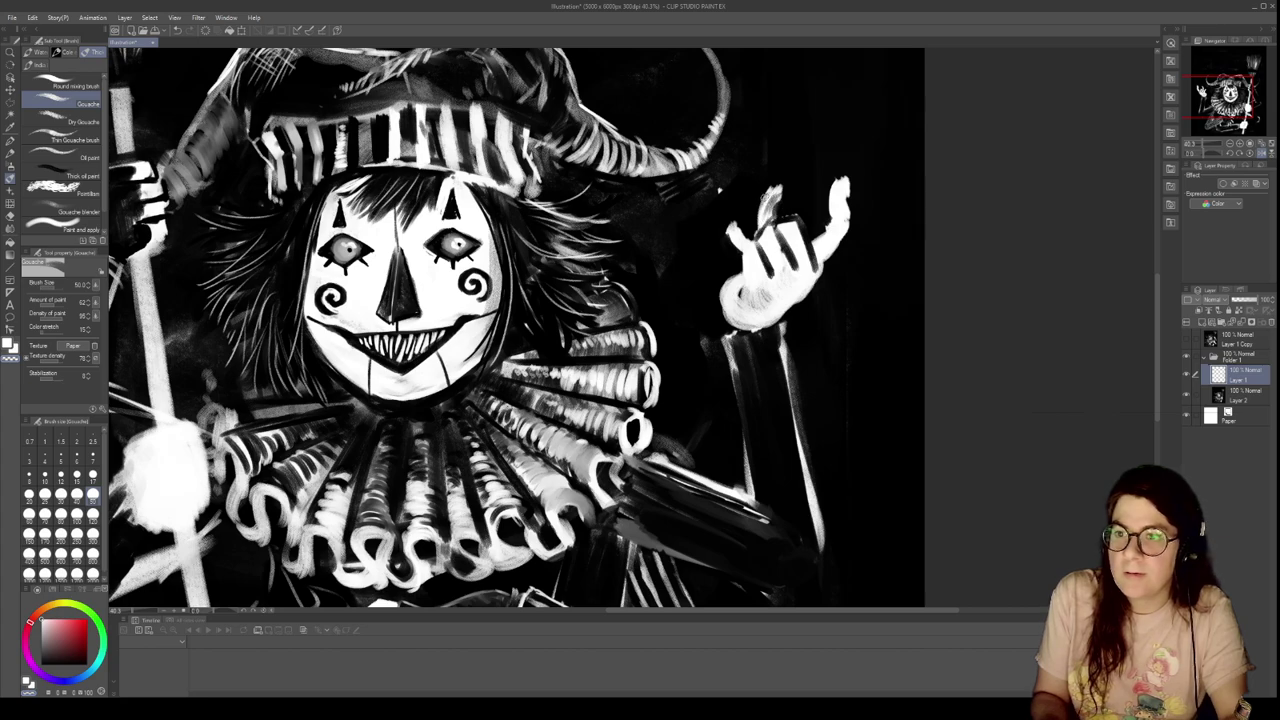
{"action": "left_click_drag", "start_coordinate": [746, 252], "coordinate": [748, 284]}
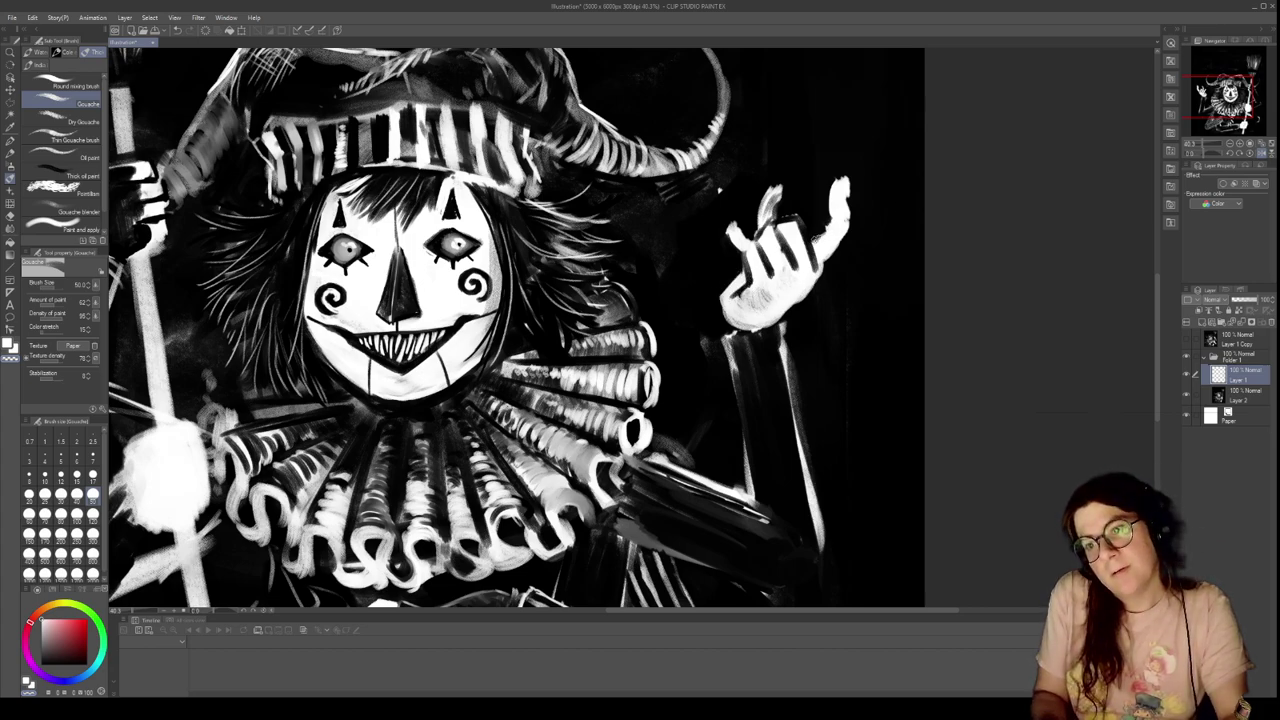
{"action": "mouse_move", "coordinate": [827, 230]}
{"action": "left_mouse_down"}
{"action": "mouse_move", "coordinate": [860, 212]}
{"action": "mouse_move", "coordinate": [834, 255]}
{"action": "mouse_move", "coordinate": [857, 209]}
{"action": "mouse_move", "coordinate": [853, 221]}
{"action": "mouse_move", "coordinate": [849, 183]}
{"action": "mouse_move", "coordinate": [851, 198]}
{"action": "mouse_move", "coordinate": [831, 207]}
{"action": "mouse_move", "coordinate": [828, 187]}
{"action": "mouse_move", "coordinate": [827, 226]}
{"action": "left_mouse_up"}
Extend the middle fingers of the raised hand in white so they bend toward the jester's face
{"action": "scroll", "coordinate": [707, 294], "scroll_direction": "down", "scroll_amount": 4}
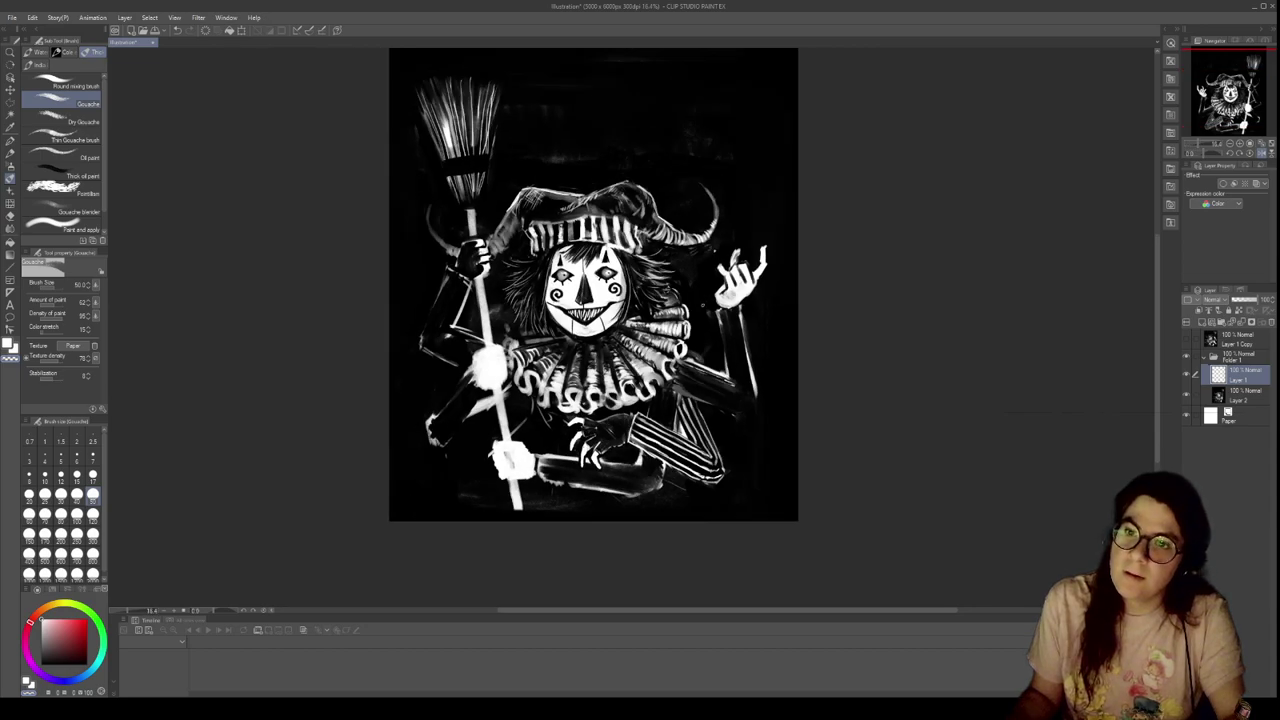
{"action": "scroll", "coordinate": [775, 272], "scroll_direction": "up", "scroll_amount": 6}
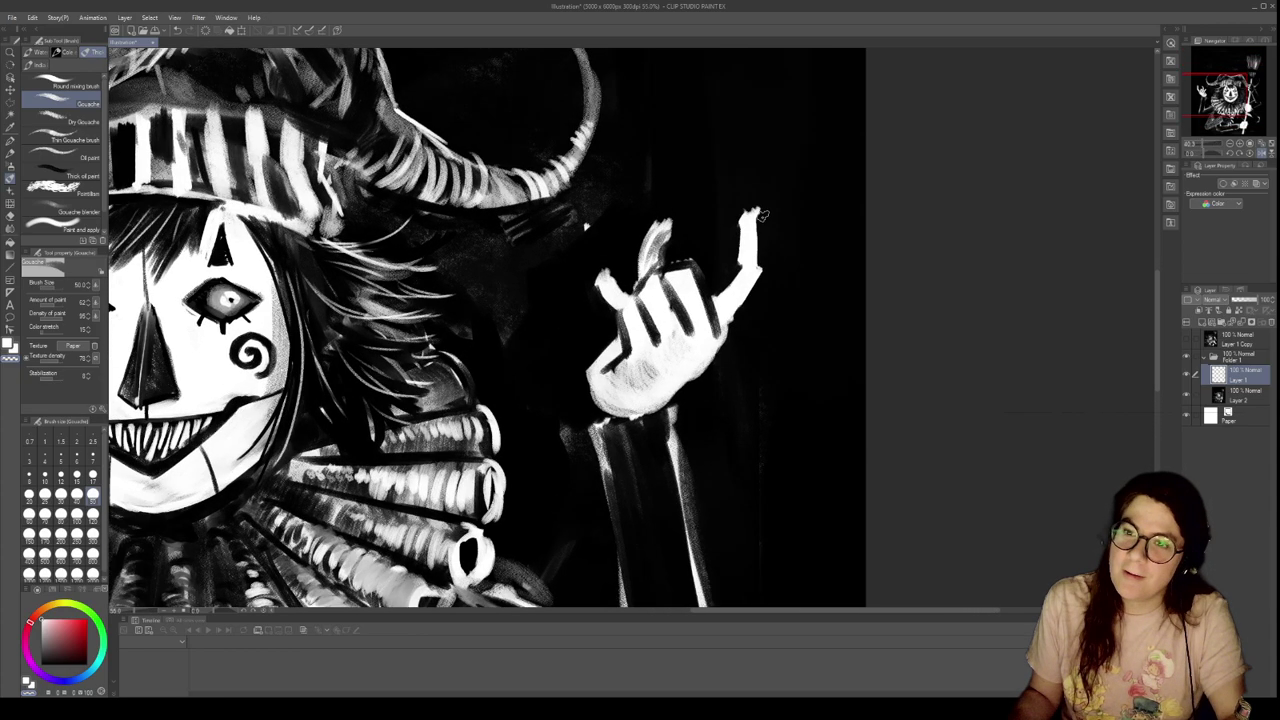
{"action": "mouse_move", "coordinate": [624, 288]}
{"action": "left_mouse_down"}
{"action": "mouse_move", "coordinate": [594, 297]}
{"action": "mouse_move", "coordinate": [621, 288]}
{"action": "mouse_move", "coordinate": [577, 272]}
{"action": "mouse_move", "coordinate": [669, 272]}
{"action": "mouse_move", "coordinate": [667, 283]}
{"action": "mouse_move", "coordinate": [609, 243]}
{"action": "mouse_move", "coordinate": [646, 273]}
{"action": "mouse_move", "coordinate": [632, 261]}
{"action": "mouse_move", "coordinate": [667, 272]}
{"action": "mouse_move", "coordinate": [583, 290]}
{"action": "mouse_move", "coordinate": [631, 309]}
{"action": "left_mouse_up"}
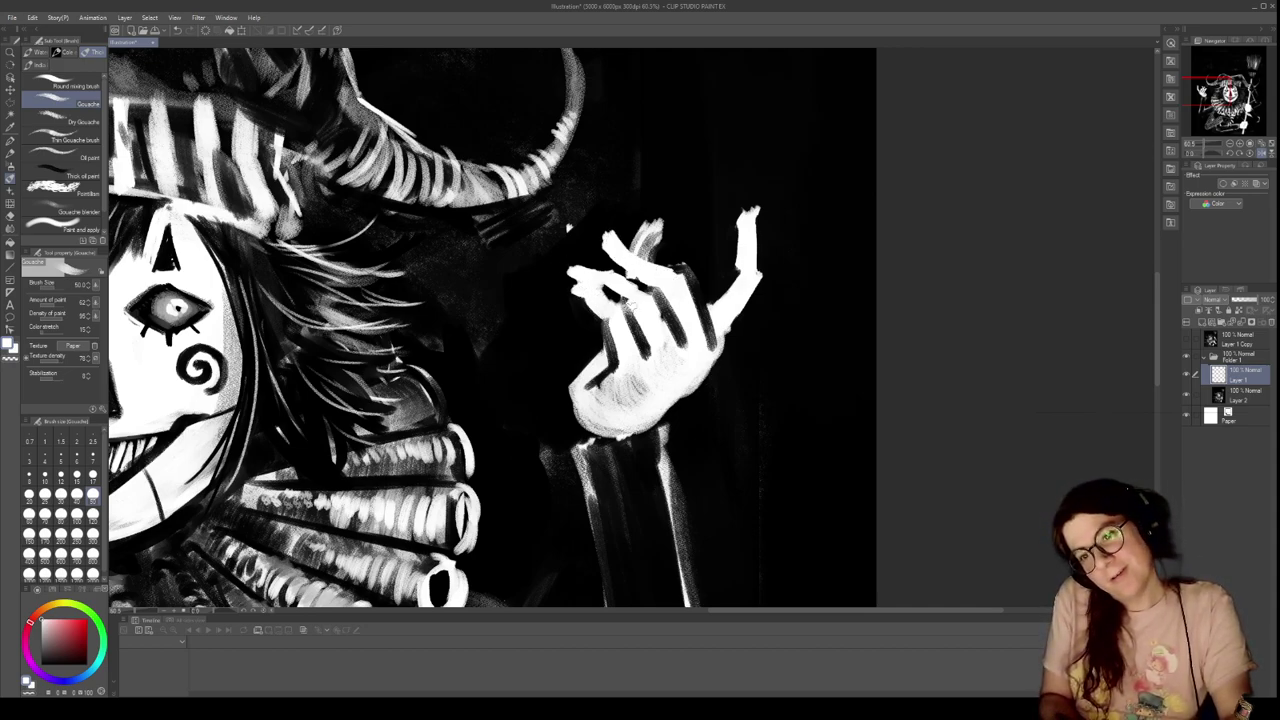
Flip the canvas view horizontally and check the whole composition in mirror image
{"action": "scroll", "coordinate": [714, 376], "scroll_direction": "down", "scroll_amount": 5}
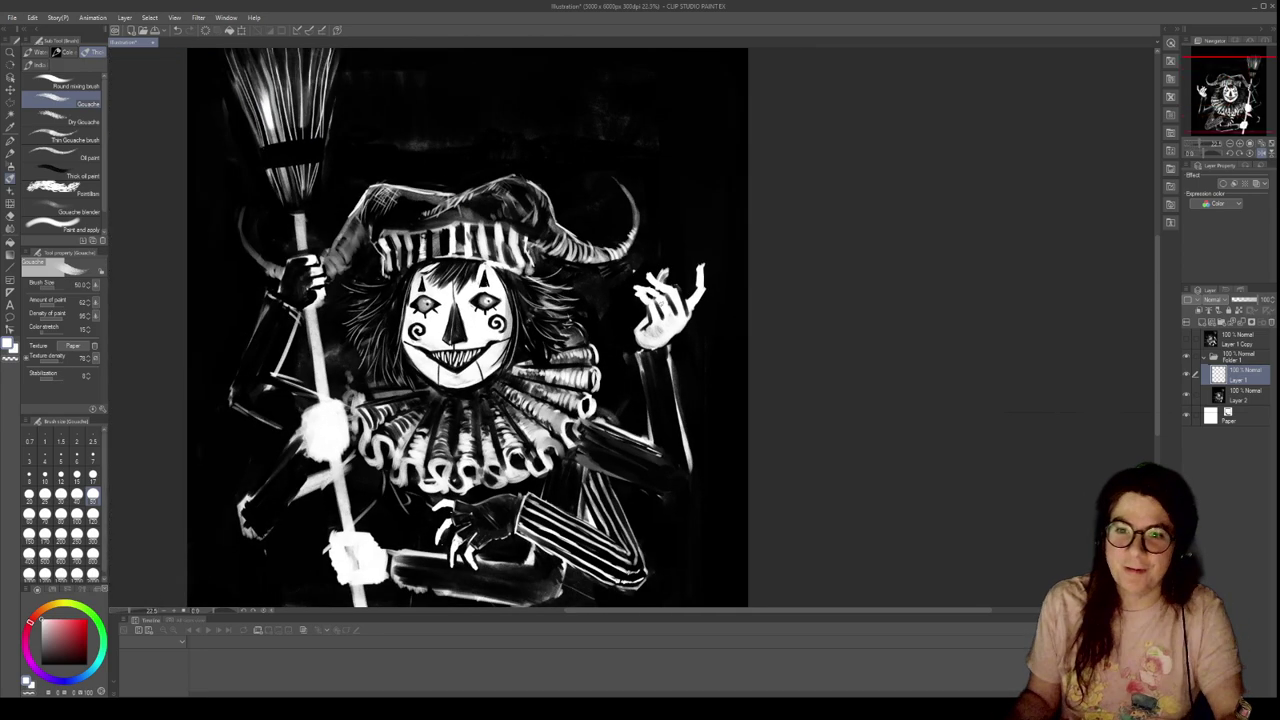
{"action": "scroll", "coordinate": [636, 308], "scroll_direction": "up", "scroll_amount": 2}
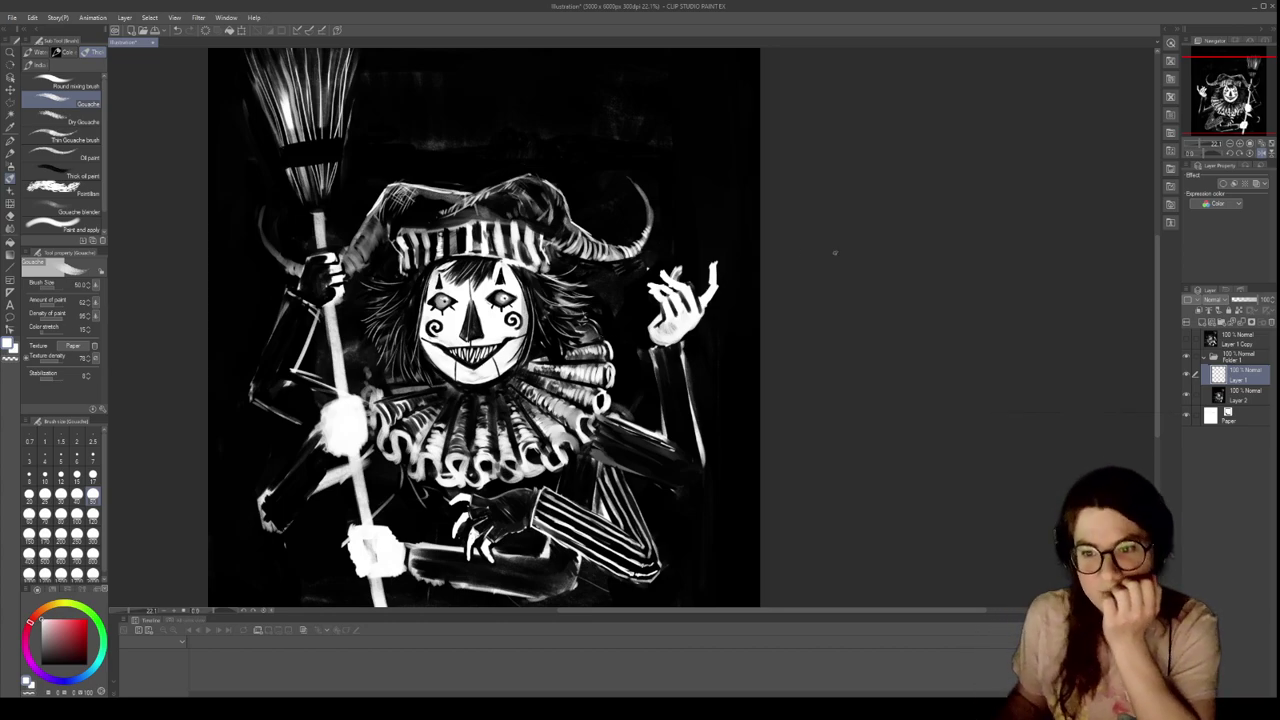
{"action": "scroll", "coordinate": [782, 259], "scroll_direction": "up", "scroll_amount": 1}
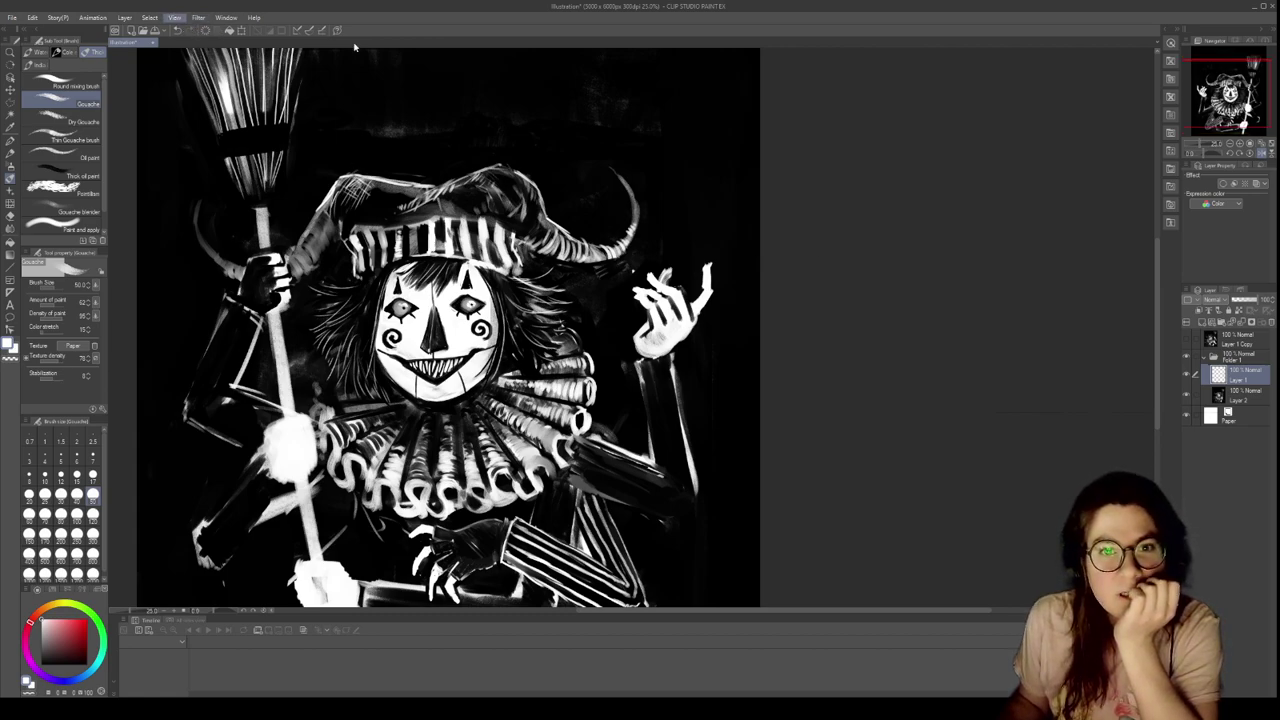
{"action": "left_click", "coordinate": [350, 98]}
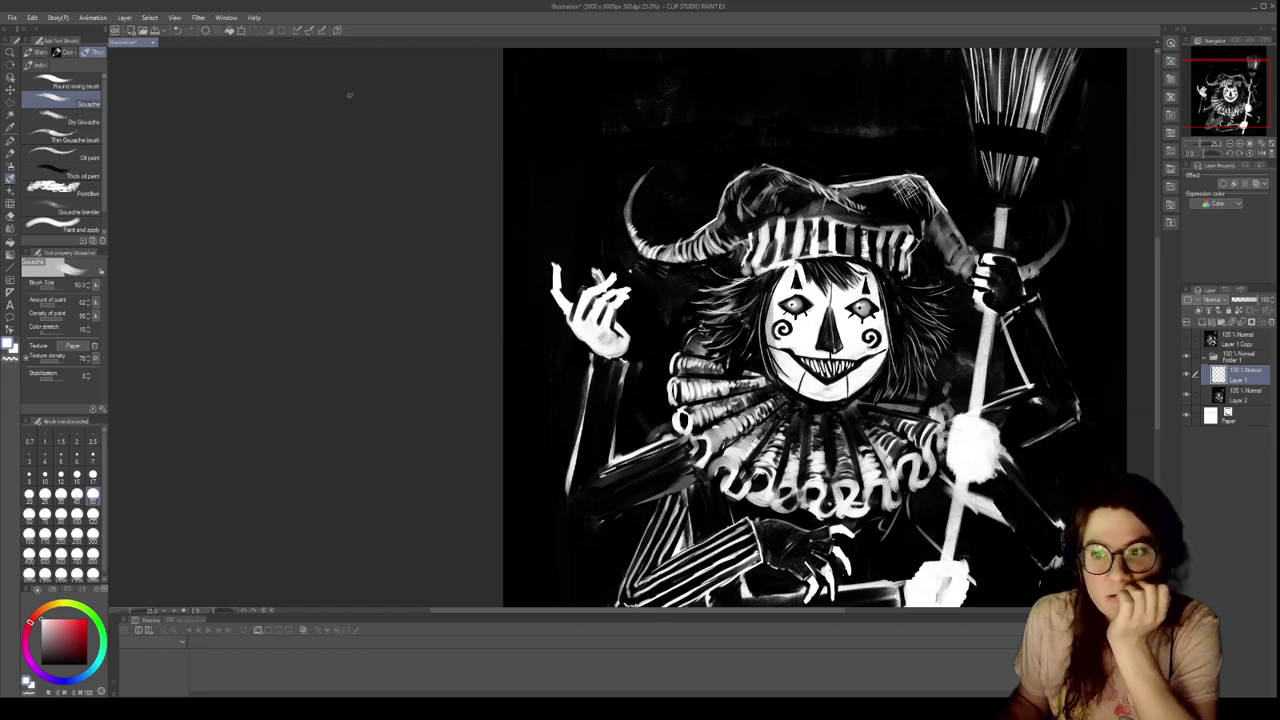
{"action": "scroll", "coordinate": [734, 276], "scroll_direction": "down", "scroll_amount": 3}
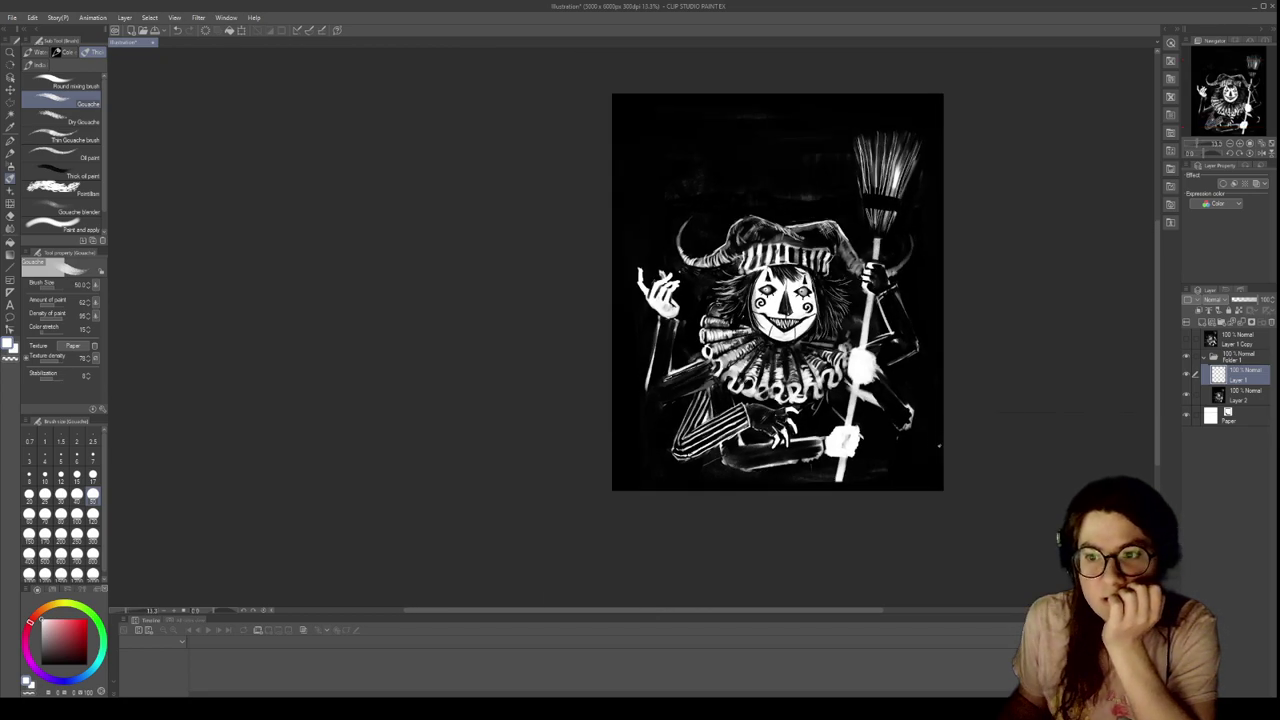
{"action": "scroll", "coordinate": [936, 447], "scroll_direction": "up", "scroll_amount": 3}
{"action": "scroll", "coordinate": [859, 352], "scroll_direction": "up", "scroll_amount": 2}
{"action": "scroll", "coordinate": [859, 350], "scroll_direction": "down", "scroll_amount": 3}
{"action": "scroll", "coordinate": [859, 350], "scroll_direction": "up", "scroll_amount": 3}
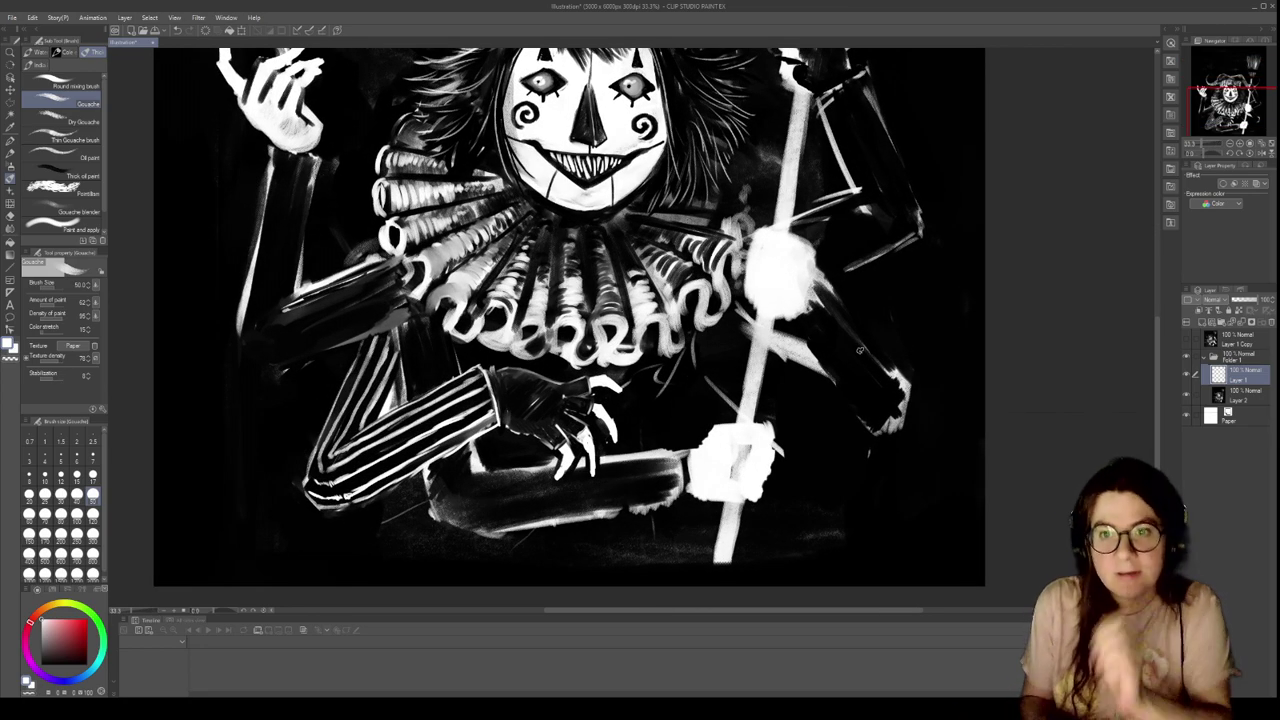
Redraw the inner and outer edges of the raised forearm in white, down from the wrist to the elbow
{"action": "left_click_drag", "start_coordinate": [601, 241], "coordinate": [761, 261]}
{"action": "left_click_drag", "start_coordinate": [418, 250], "coordinate": [378, 374]}
{"action": "left_click_drag", "start_coordinate": [418, 214], "coordinate": [380, 336]}
{"action": "left_click_drag", "start_coordinate": [422, 190], "coordinate": [393, 292]}
{"action": "left_click_drag", "start_coordinate": [482, 182], "coordinate": [436, 316]}
{"action": "left_click_drag", "start_coordinate": [468, 238], "coordinate": [428, 348]}
{"action": "left_click_drag", "start_coordinate": [404, 270], "coordinate": [377, 386]}
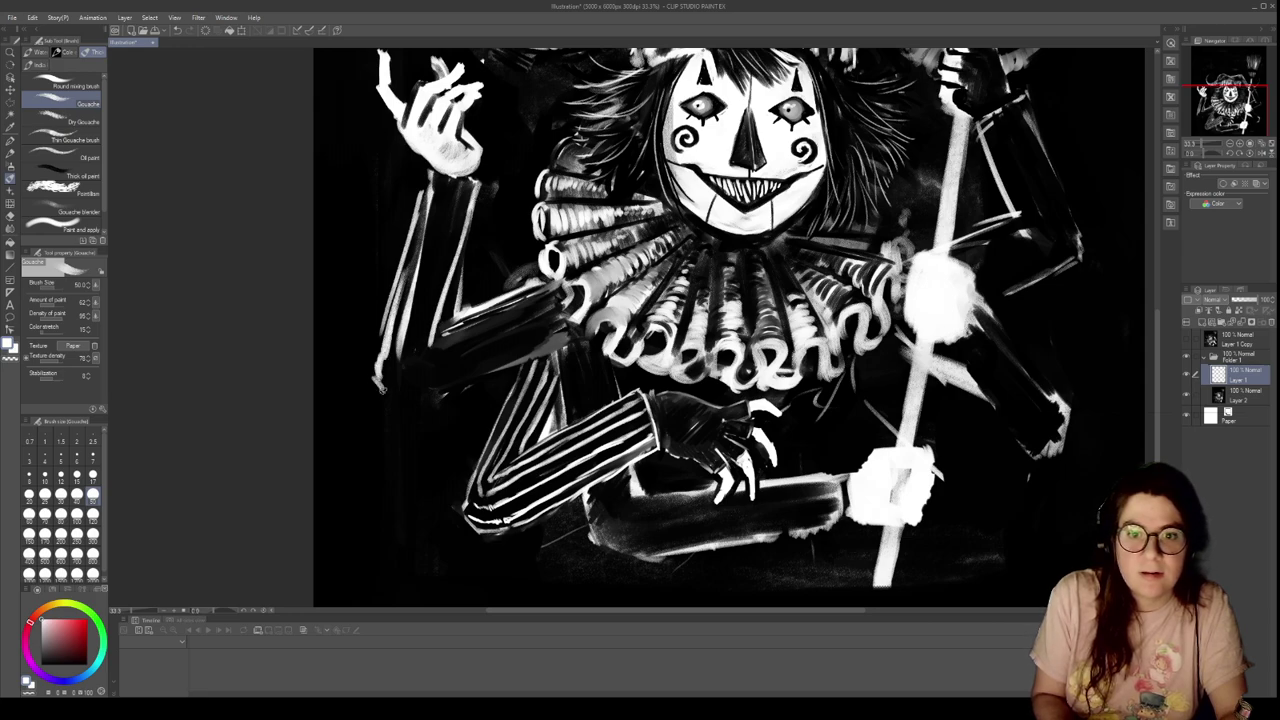
Outline the upper and lower edges of the raised arm's sleeve in white from the elbow to the ruff
{"action": "left_click_drag", "start_coordinate": [450, 336], "coordinate": [476, 320]}
{"action": "left_click_drag", "start_coordinate": [434, 344], "coordinate": [512, 300]}
{"action": "left_click_drag", "start_coordinate": [464, 322], "coordinate": [538, 284]}
{"action": "mouse_move", "coordinate": [386, 394]}
{"action": "left_mouse_down"}
{"action": "mouse_move", "coordinate": [410, 408]}
{"action": "mouse_move", "coordinate": [496, 368]}
{"action": "left_mouse_up"}
{"action": "left_click_drag", "start_coordinate": [430, 392], "coordinate": [552, 341]}
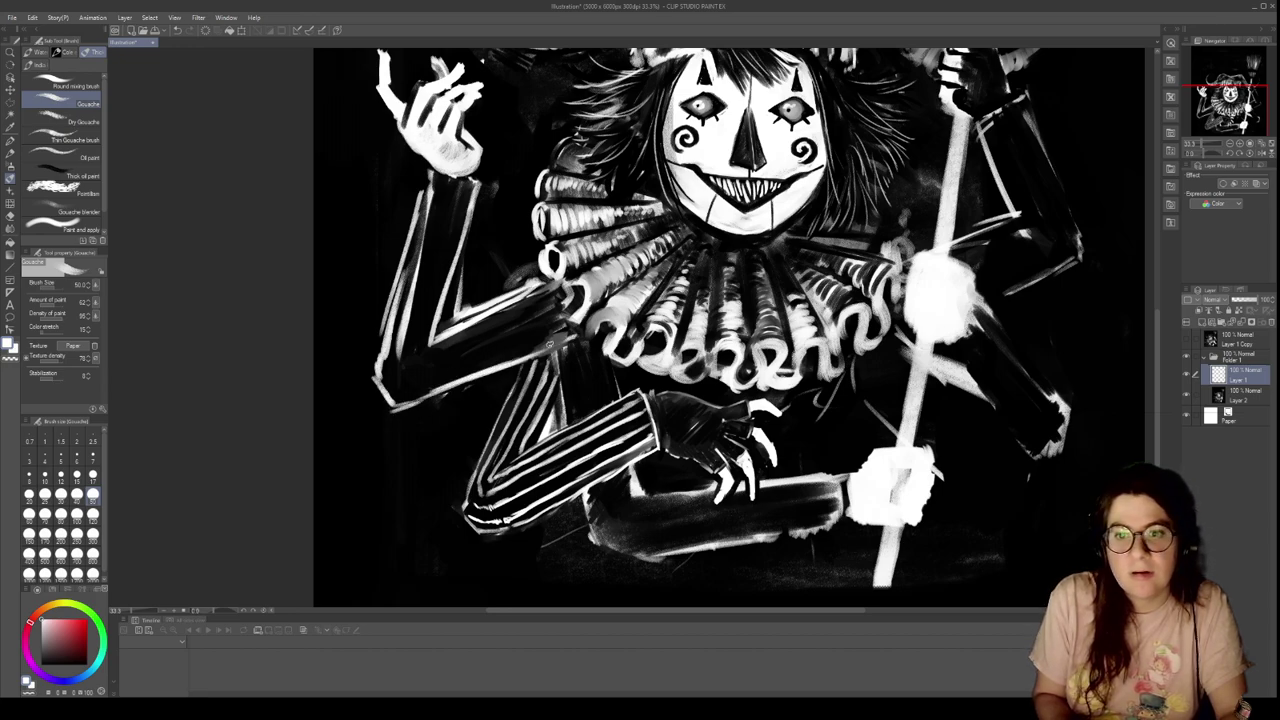
Paint over the stray light strokes beside the ruff and inside the raised forearm in black with a larger brush
{"action": "key", "text": "x"}
{"action": "left_click", "coordinate": [92, 514]}
{"action": "mouse_move", "coordinate": [472, 254]}
{"action": "left_mouse_down"}
{"action": "mouse_move", "coordinate": [450, 316]}
{"action": "mouse_move", "coordinate": [530, 285]}
{"action": "mouse_move", "coordinate": [527, 272]}
{"action": "left_mouse_up"}
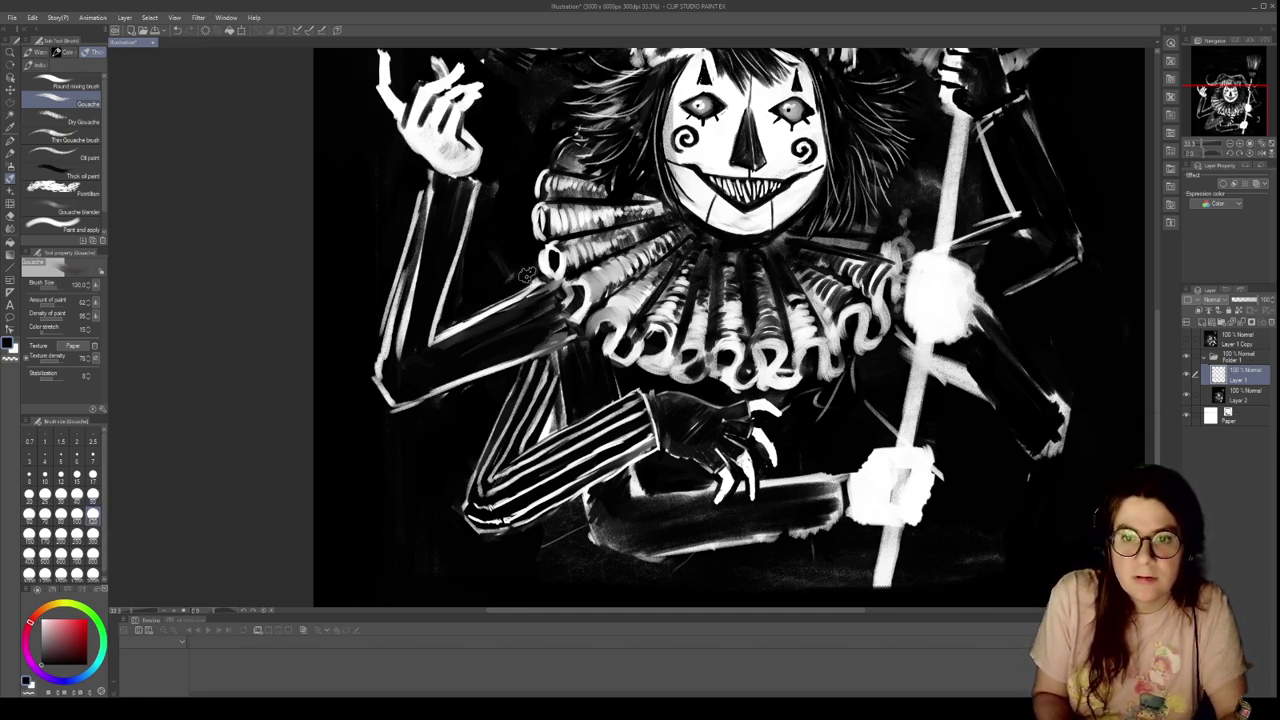
{"action": "mouse_move", "coordinate": [434, 207]}
{"action": "left_mouse_down"}
{"action": "mouse_move", "coordinate": [389, 368]}
{"action": "mouse_move", "coordinate": [427, 243]}
{"action": "mouse_move", "coordinate": [390, 352]}
{"action": "left_mouse_up"}
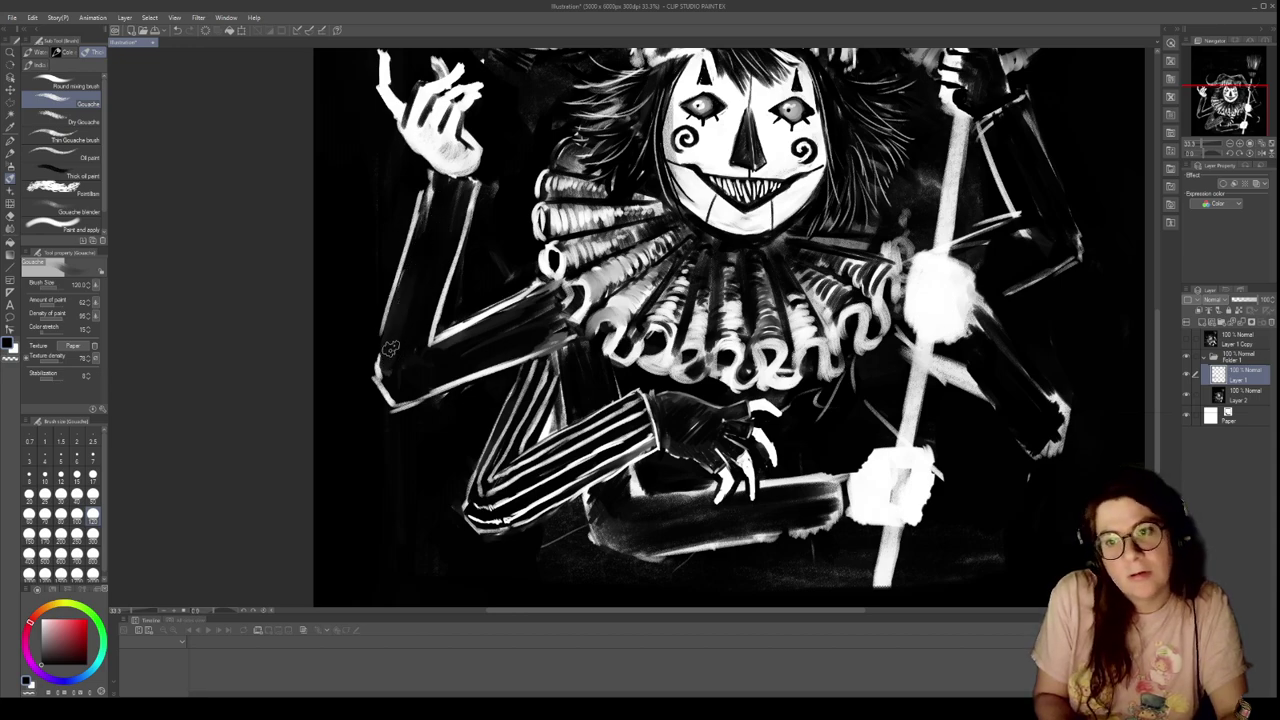
Merge Layer 1 down into Layer 2
{"action": "left_click_drag", "start_coordinate": [962, 365], "coordinate": [714, 477]}
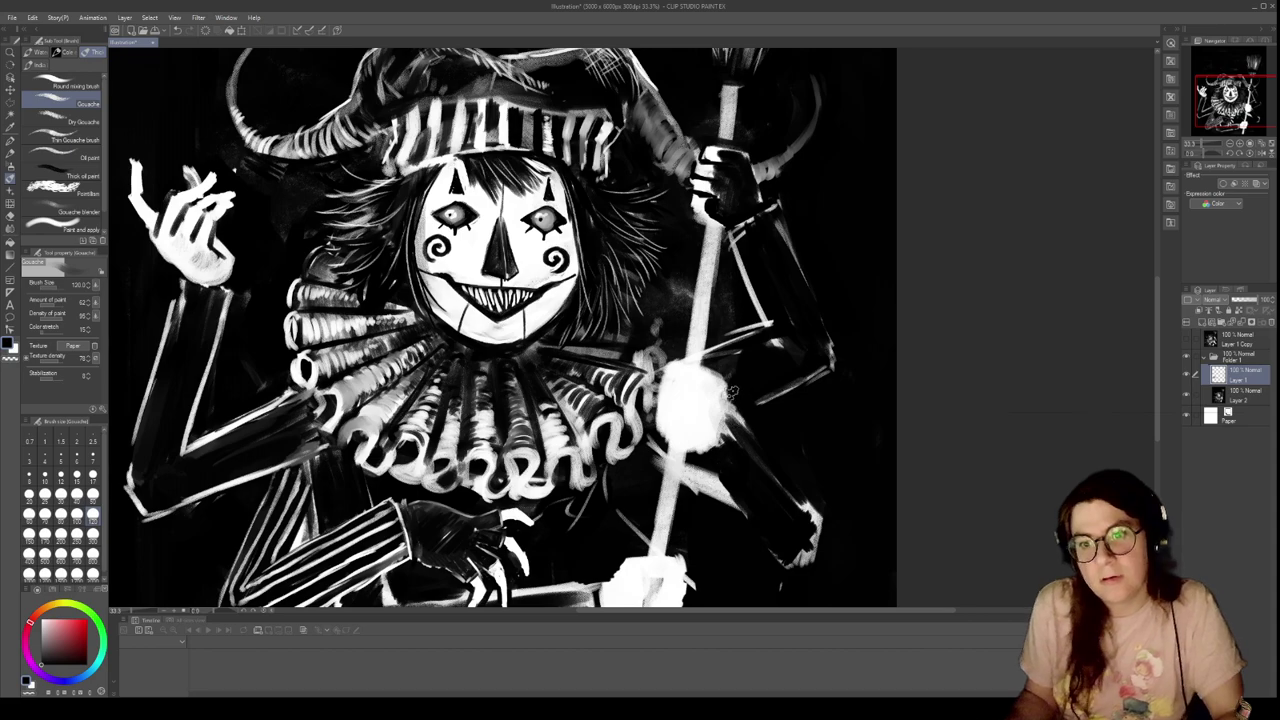
{"action": "scroll", "coordinate": [732, 395], "scroll_direction": "down", "scroll_amount": 3}
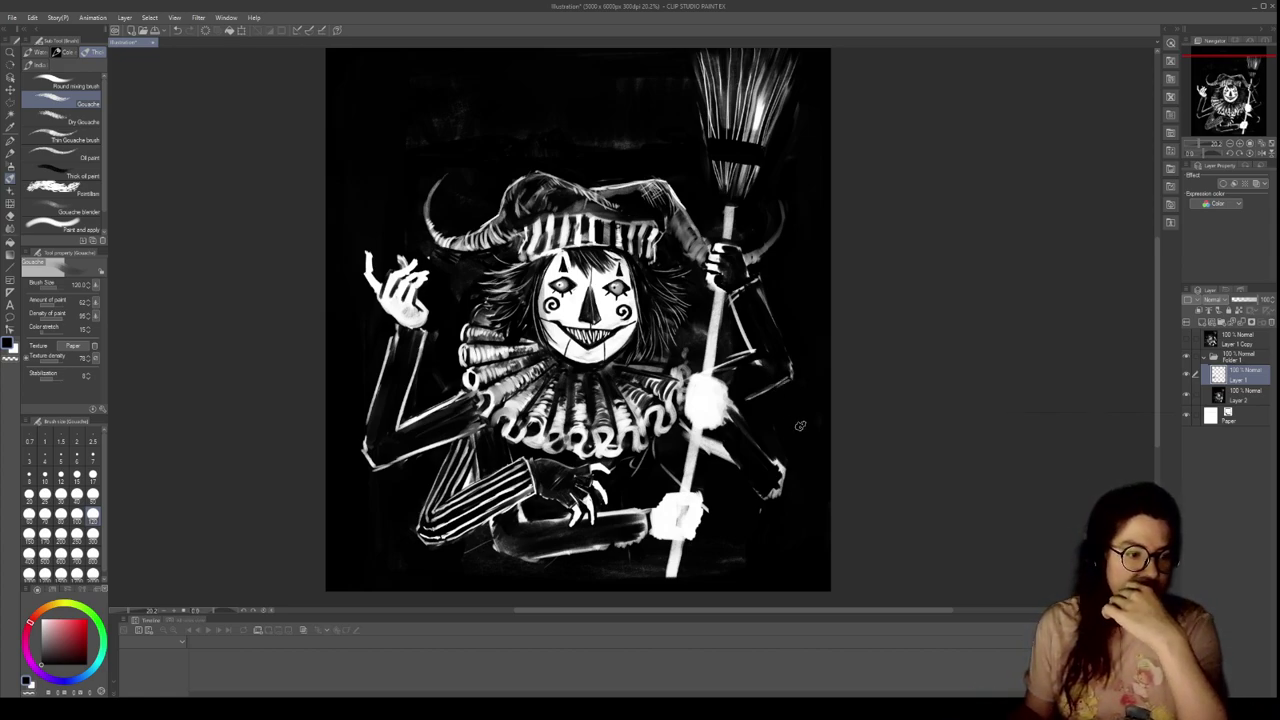
{"action": "scroll", "coordinate": [939, 361], "scroll_direction": "up", "scroll_amount": 2}
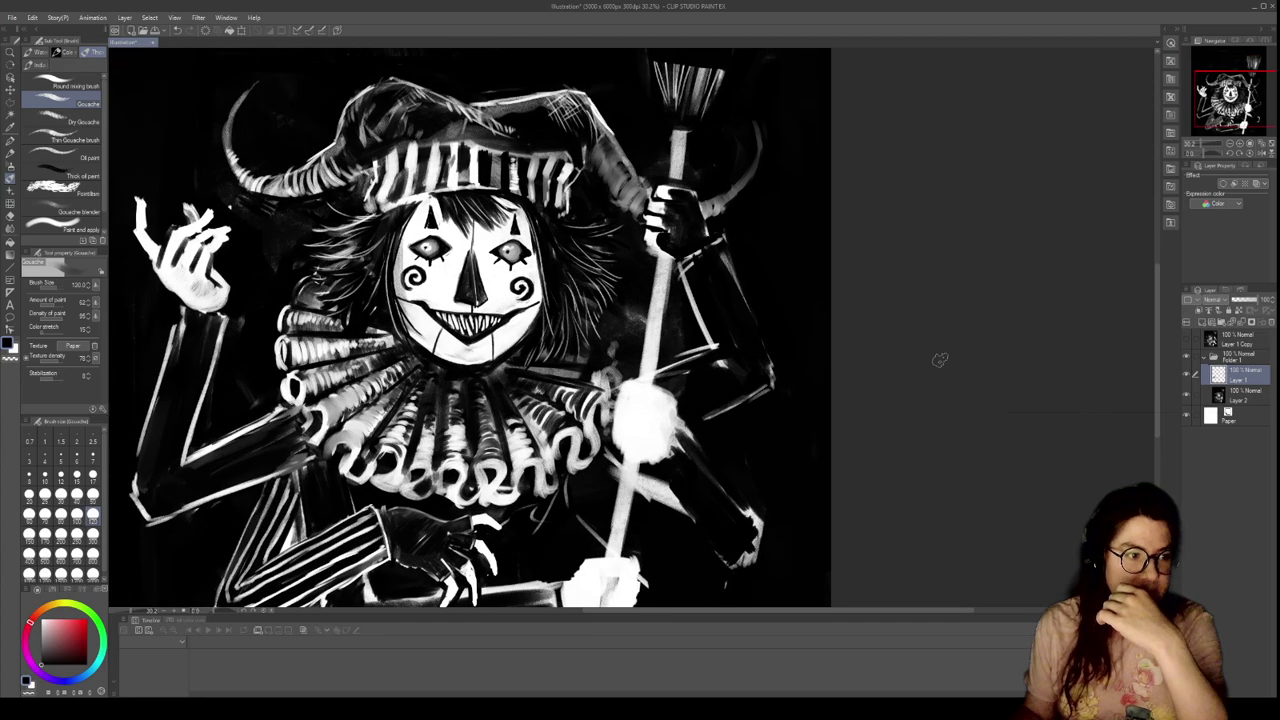
{"action": "scroll", "coordinate": [939, 361], "scroll_direction": "down", "scroll_amount": 3}
{"action": "scroll", "coordinate": [880, 330], "scroll_direction": "up", "scroll_amount": 4}
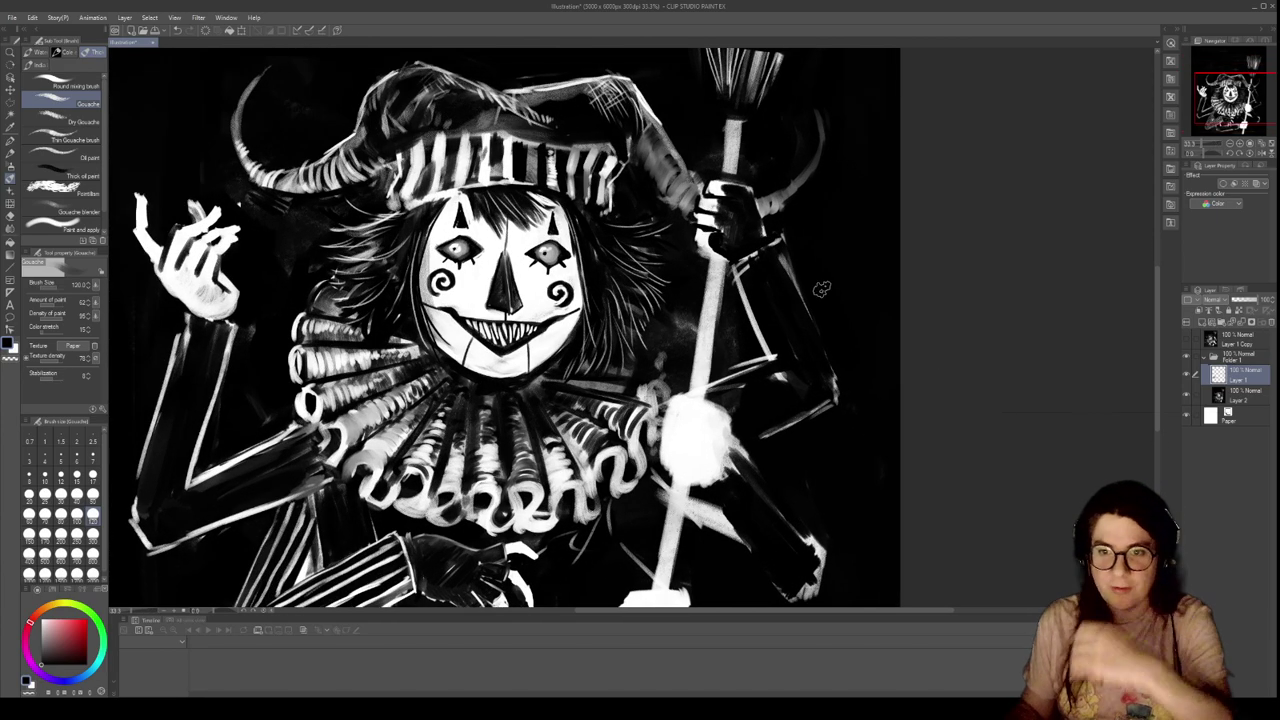
{"action": "left_click_drag", "start_coordinate": [730, 470], "coordinate": [948, 430]}
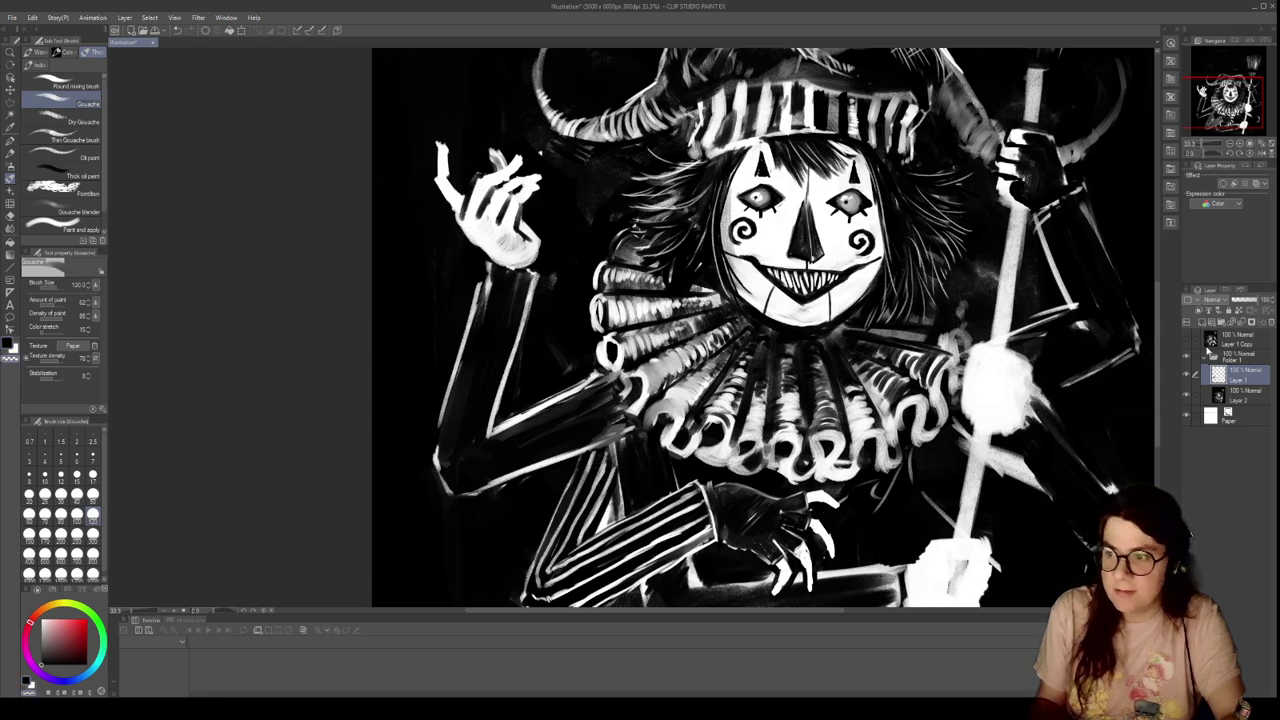
{"action": "left_click", "coordinate": [1241, 324]}
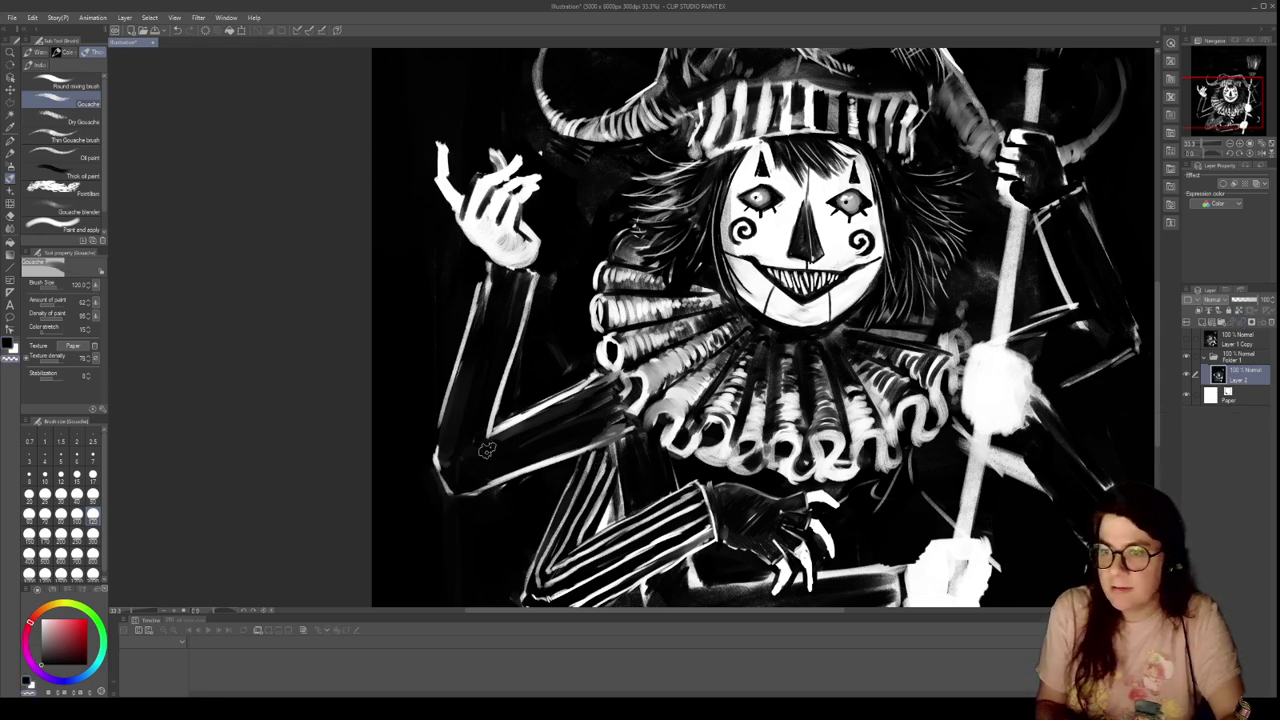
Paint a white cuff and parallel white stripes along the raised arm's forearm and upper sleeve at brush size 50
{"action": "left_click_drag", "start_coordinate": [487, 291], "coordinate": [462, 382]}
{"action": "left_click_drag", "start_coordinate": [478, 330], "coordinate": [446, 440]}
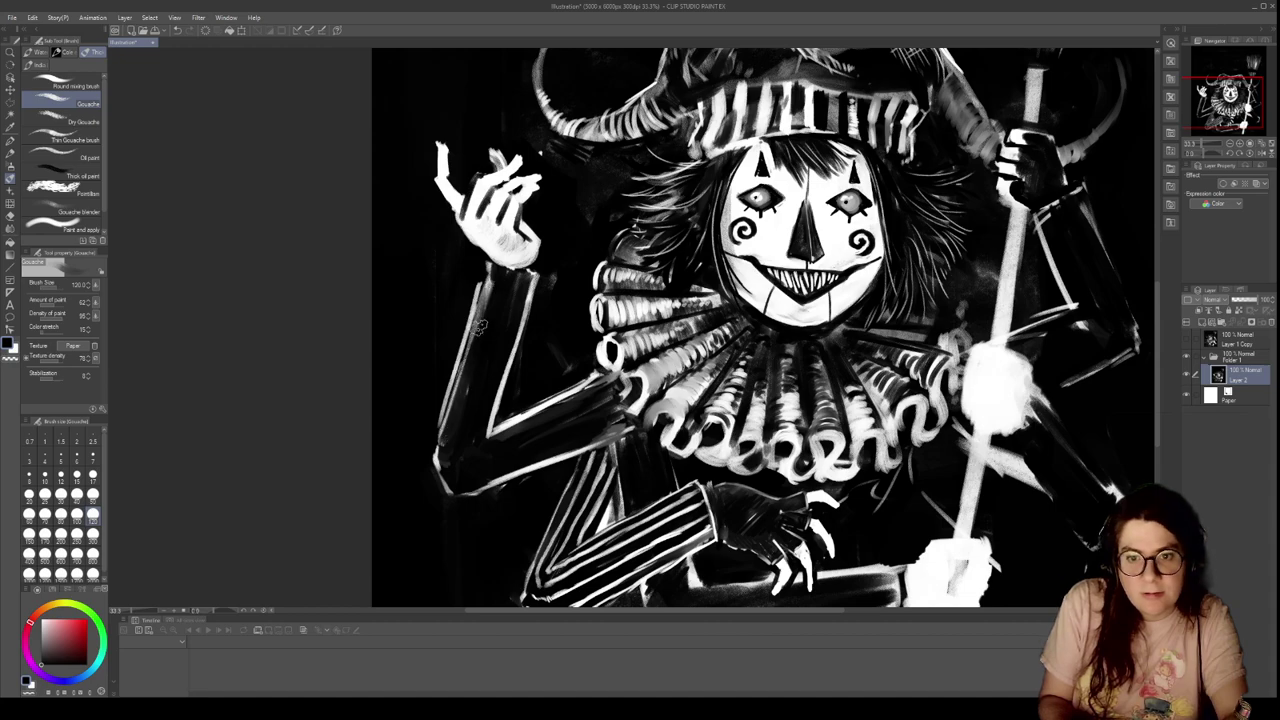
{"action": "left_click", "coordinate": [93, 494]}
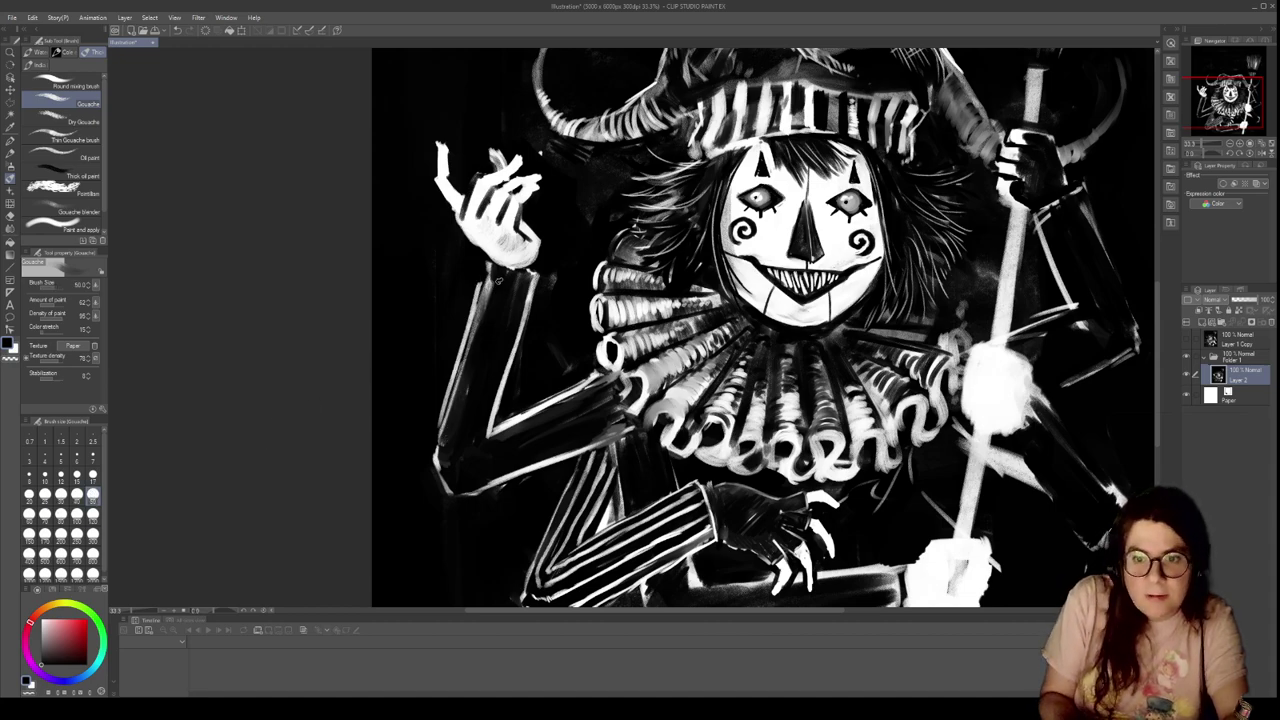
{"action": "mouse_move", "coordinate": [484, 268]}
{"action": "left_mouse_down"}
{"action": "mouse_move", "coordinate": [538, 280]}
{"action": "mouse_move", "coordinate": [514, 303]}
{"action": "mouse_move", "coordinate": [474, 448]}
{"action": "mouse_move", "coordinate": [610, 386]}
{"action": "left_mouse_up"}
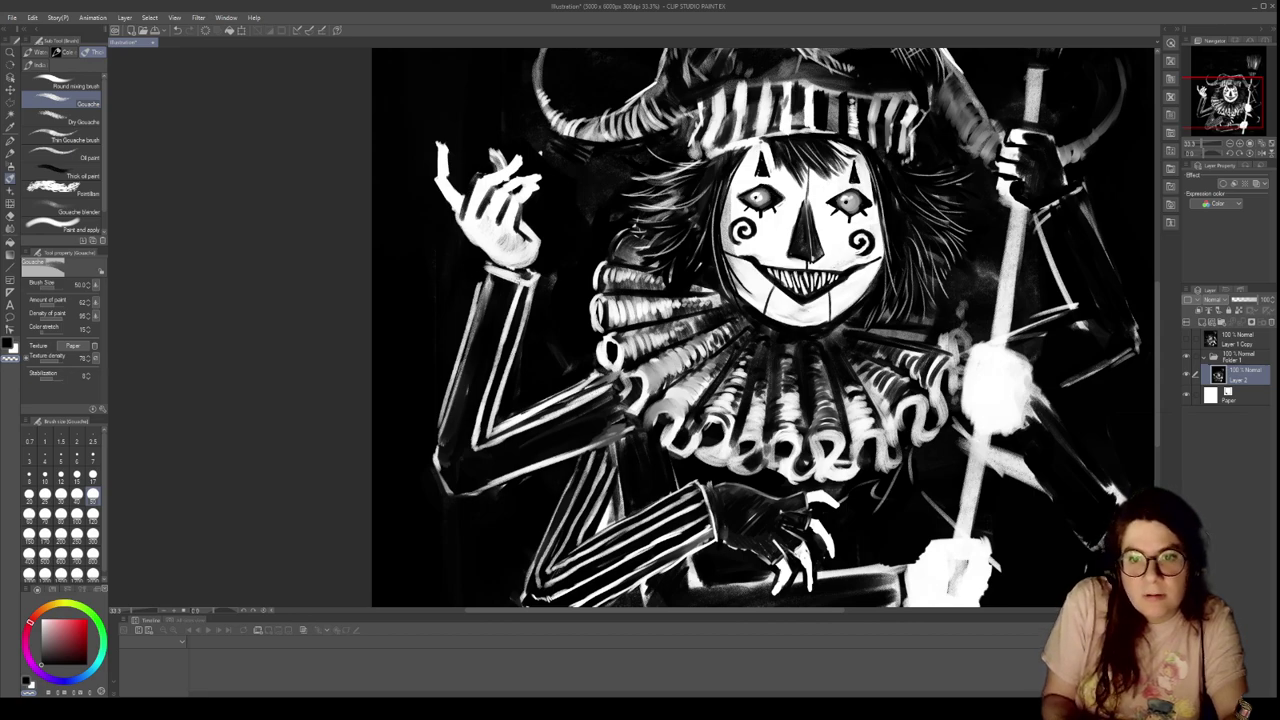
{"action": "left_click_drag", "start_coordinate": [510, 278], "coordinate": [480, 368]}
{"action": "left_click_drag", "start_coordinate": [496, 322], "coordinate": [458, 446]}
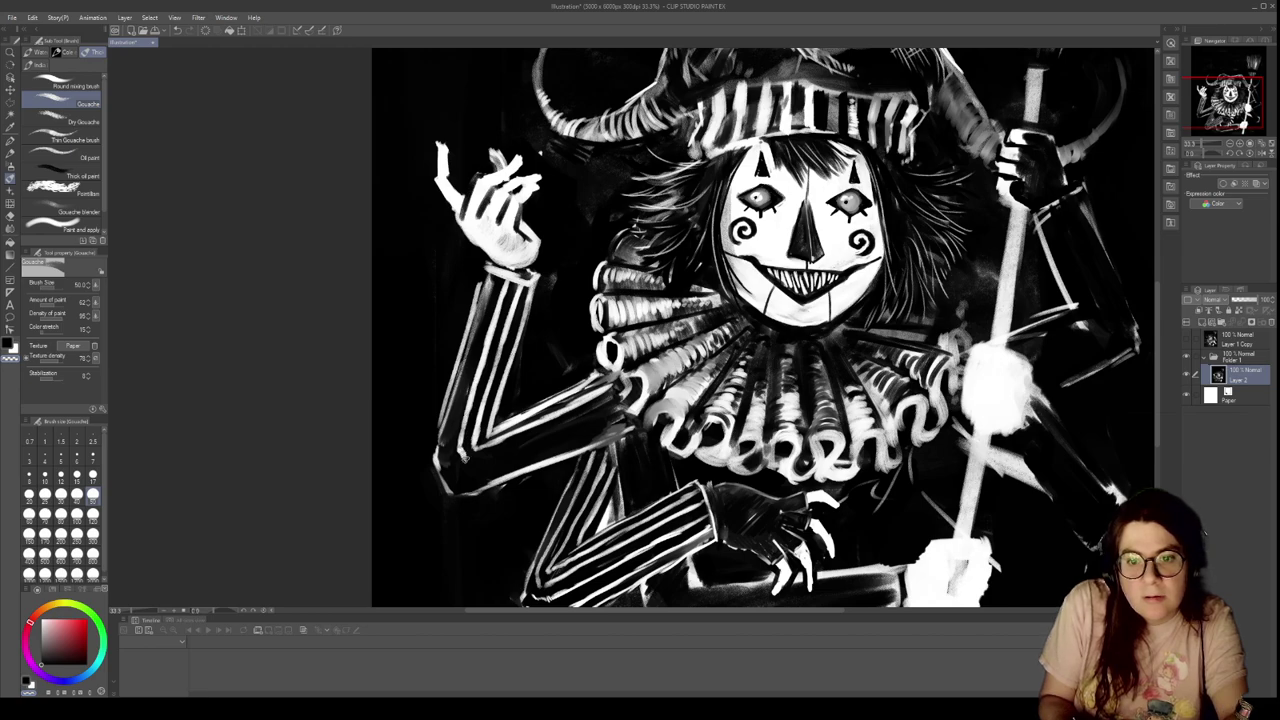
{"action": "left_click_drag", "start_coordinate": [475, 460], "coordinate": [610, 404]}
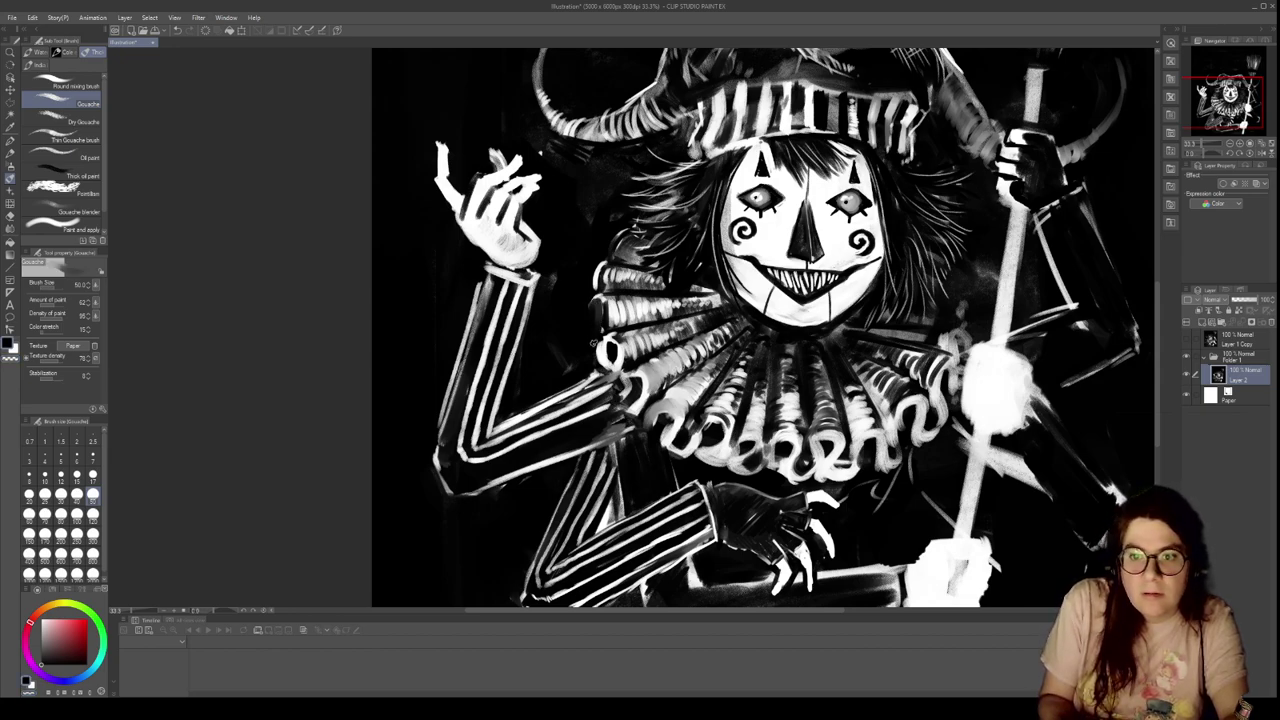
Rework the ruff's pleats beside the raised arm into a continuous wavy white edge with darker folds
{"action": "mouse_move", "coordinate": [599, 328]}
{"action": "left_mouse_down"}
{"action": "mouse_move", "coordinate": [603, 394]}
{"action": "mouse_move", "coordinate": [632, 416]}
{"action": "mouse_move", "coordinate": [626, 432]}
{"action": "mouse_move", "coordinate": [664, 432]}
{"action": "left_mouse_up"}
{"action": "key", "text": "c"}
{"action": "mouse_move", "coordinate": [594, 309]}
{"action": "left_mouse_down"}
{"action": "mouse_move", "coordinate": [588, 370]}
{"action": "mouse_move", "coordinate": [610, 345]}
{"action": "mouse_move", "coordinate": [598, 396]}
{"action": "mouse_move", "coordinate": [610, 414]}
{"action": "mouse_move", "coordinate": [618, 383]}
{"action": "mouse_move", "coordinate": [632, 381]}
{"action": "mouse_move", "coordinate": [626, 438]}
{"action": "mouse_move", "coordinate": [660, 416]}
{"action": "mouse_move", "coordinate": [648, 414]}
{"action": "mouse_move", "coordinate": [669, 420]}
{"action": "mouse_move", "coordinate": [655, 450]}
{"action": "mouse_move", "coordinate": [678, 454]}
{"action": "mouse_move", "coordinate": [636, 420]}
{"action": "mouse_move", "coordinate": [640, 406]}
{"action": "mouse_move", "coordinate": [704, 456]}
{"action": "mouse_move", "coordinate": [730, 454]}
{"action": "mouse_move", "coordinate": [714, 446]}
{"action": "mouse_move", "coordinate": [714, 468]}
{"action": "mouse_move", "coordinate": [740, 442]}
{"action": "mouse_move", "coordinate": [756, 478]}
{"action": "mouse_move", "coordinate": [775, 447]}
{"action": "left_mouse_up"}
{"action": "key", "text": "c"}
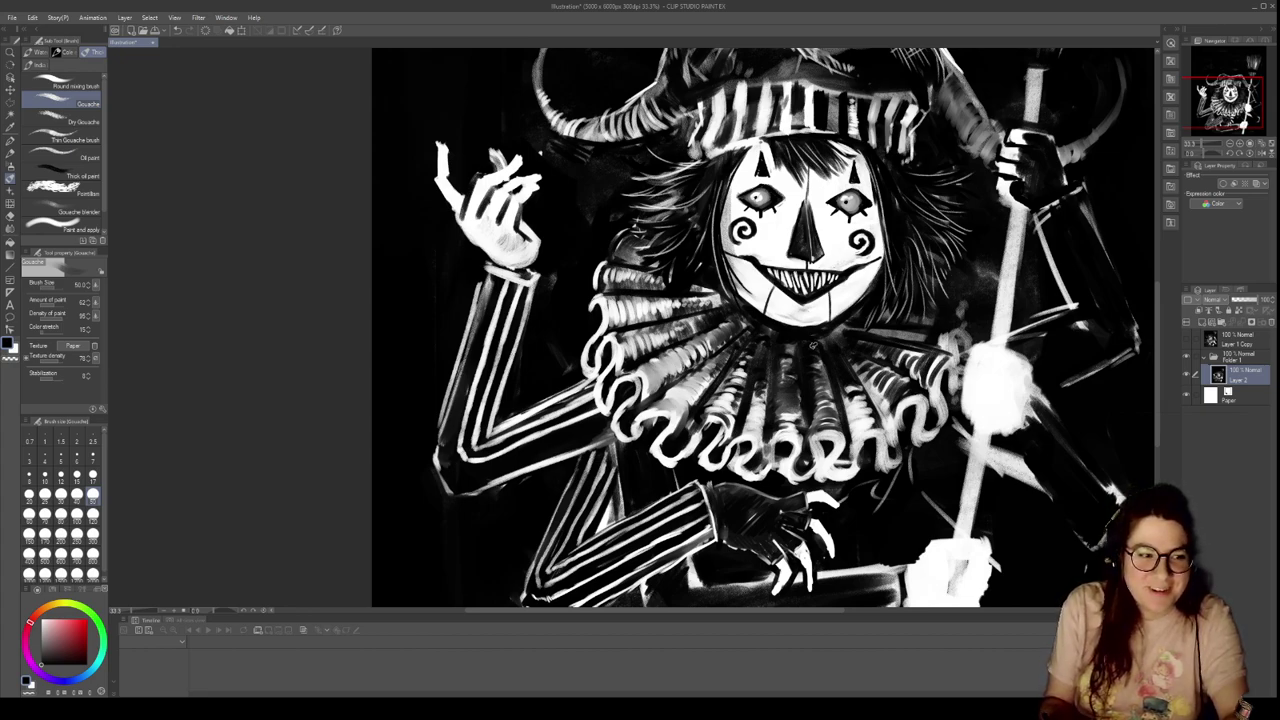
Reshape the white silhouette of the middle fist gripping the broom handle, squaring its knuckle side and wrist
{"action": "left_click_drag", "start_coordinate": [807, 357], "coordinate": [661, 316]}
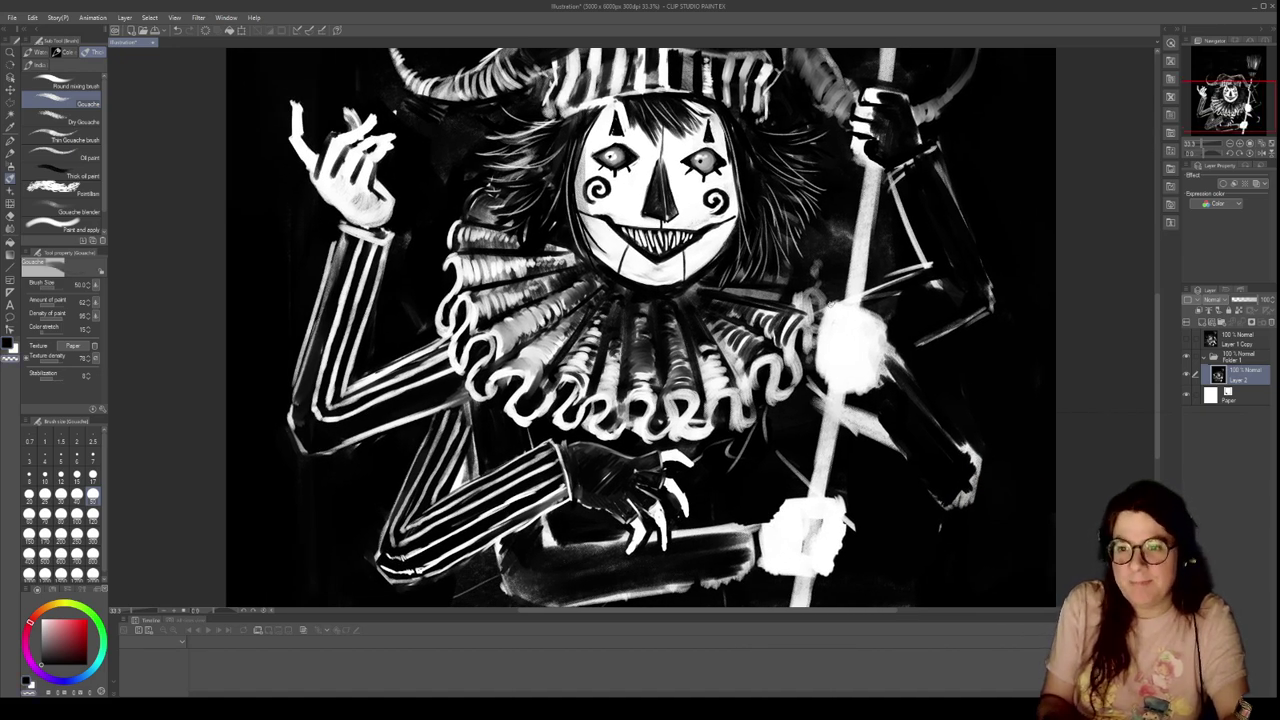
{"action": "mouse_move", "coordinate": [844, 303]}
{"action": "left_mouse_down"}
{"action": "mouse_move", "coordinate": [889, 340]}
{"action": "mouse_move", "coordinate": [878, 382]}
{"action": "mouse_move", "coordinate": [886, 328]}
{"action": "mouse_move", "coordinate": [896, 351]}
{"action": "left_mouse_up"}
{"action": "key", "text": "c"}
{"action": "left_click_drag", "start_coordinate": [822, 300], "coordinate": [820, 382]}
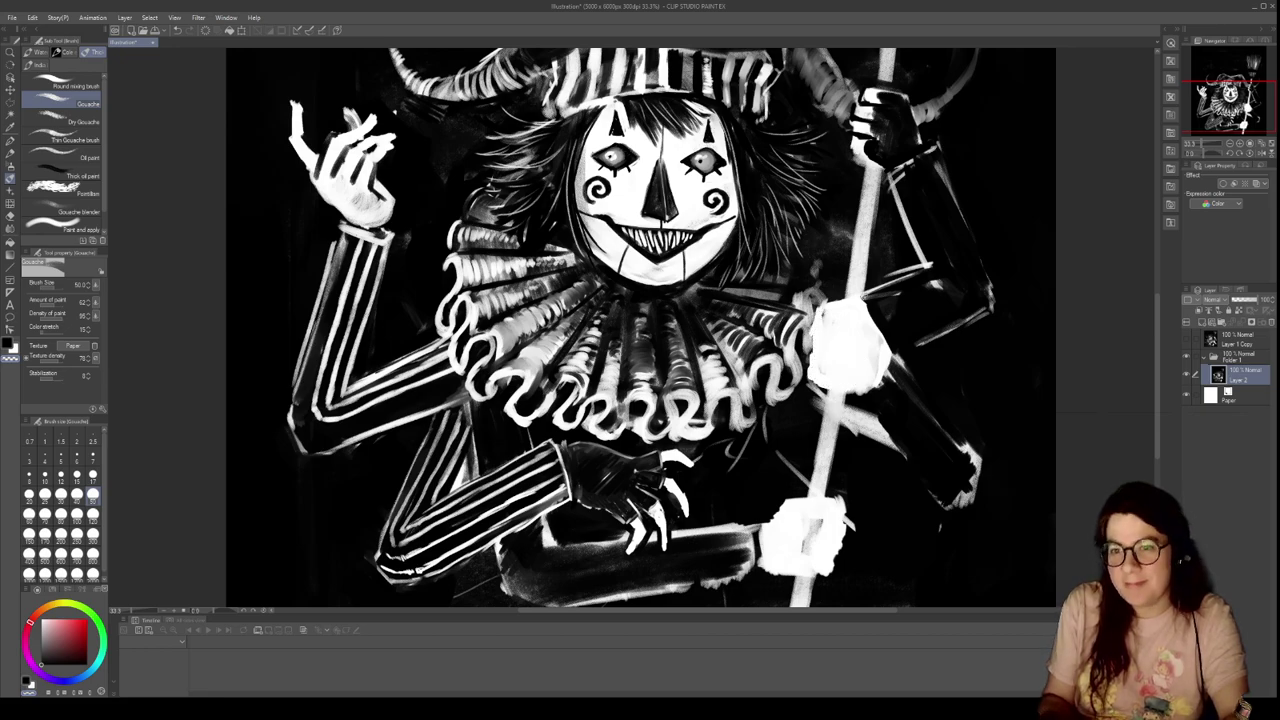
Paint the middle fist on the broom as a black glove, leaving white finger shapes around the handle
{"action": "mouse_move", "coordinate": [836, 307]}
{"action": "left_mouse_down"}
{"action": "mouse_move", "coordinate": [856, 314]}
{"action": "mouse_move", "coordinate": [843, 328]}
{"action": "left_mouse_up"}
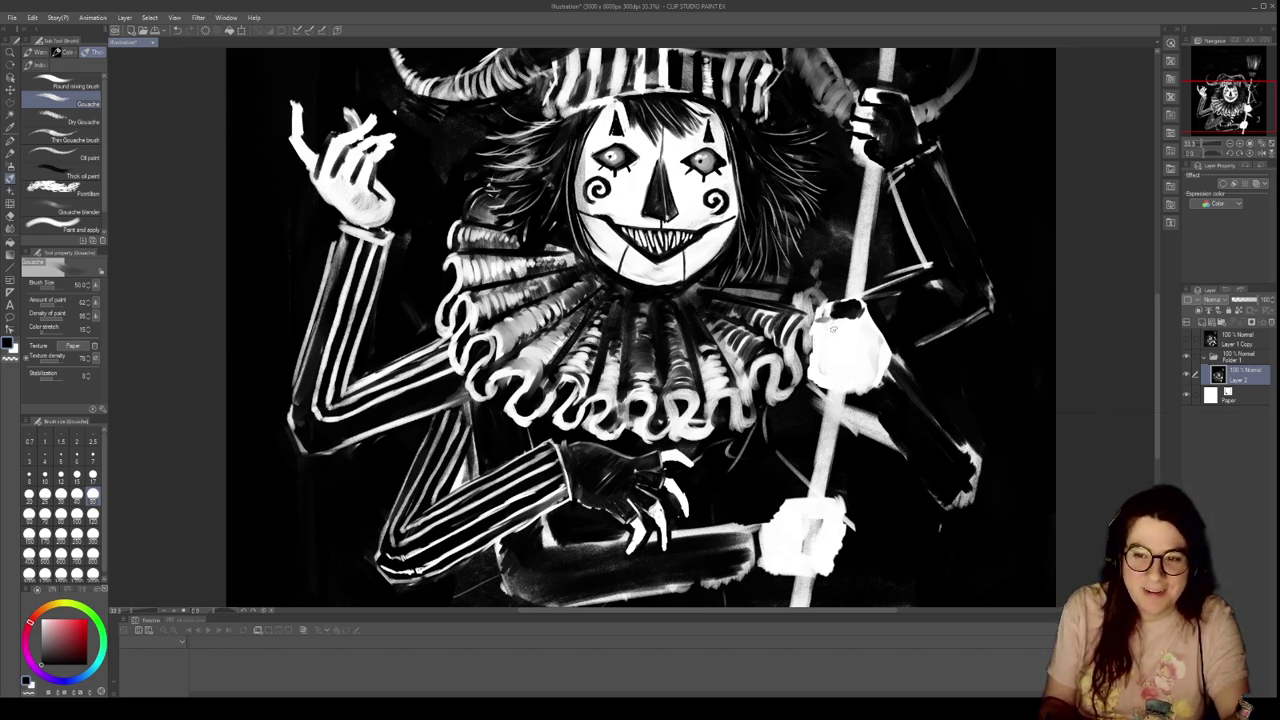
{"action": "mouse_move", "coordinate": [831, 329]}
{"action": "left_mouse_down"}
{"action": "mouse_move", "coordinate": [862, 322]}
{"action": "mouse_move", "coordinate": [890, 344]}
{"action": "mouse_move", "coordinate": [862, 350]}
{"action": "mouse_move", "coordinate": [854, 372]}
{"action": "mouse_move", "coordinate": [886, 390]}
{"action": "left_mouse_up"}
{"action": "mouse_move", "coordinate": [838, 340]}
{"action": "left_mouse_down"}
{"action": "mouse_move", "coordinate": [832, 372]}
{"action": "mouse_move", "coordinate": [842, 364]}
{"action": "mouse_move", "coordinate": [818, 388]}
{"action": "left_mouse_up"}
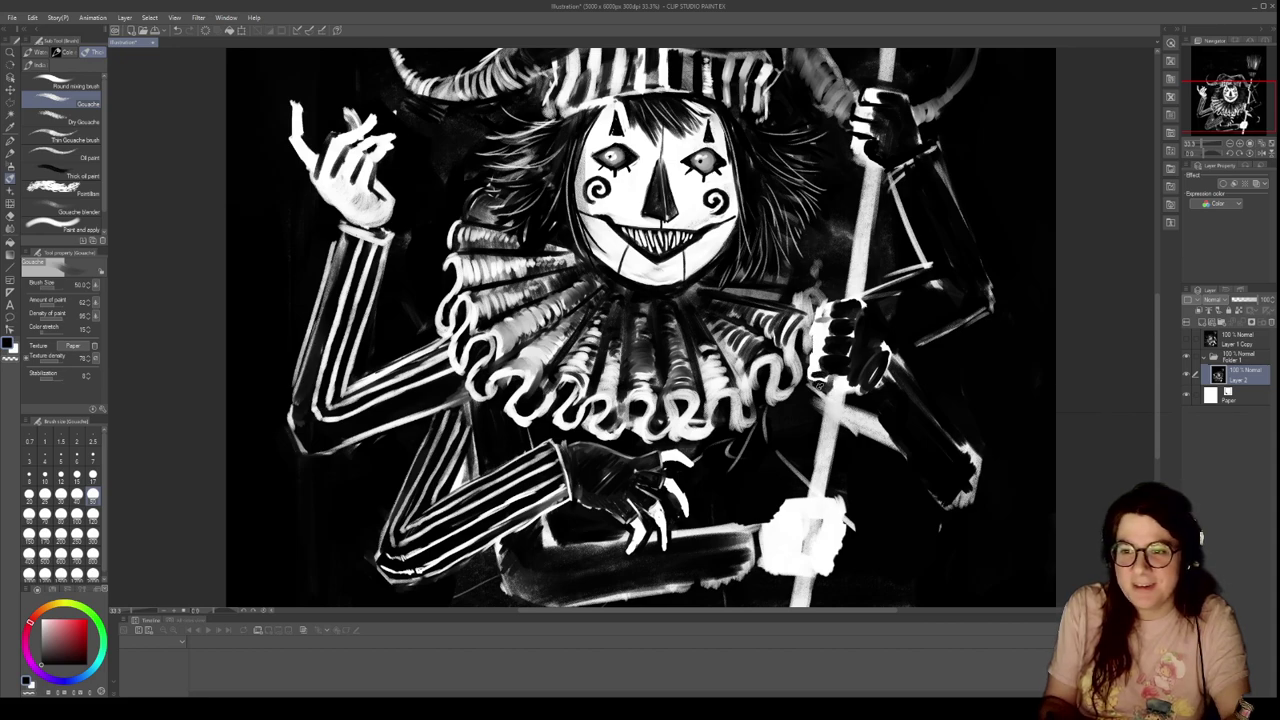
{"action": "mouse_move", "coordinate": [865, 326]}
{"action": "left_mouse_down"}
{"action": "mouse_move", "coordinate": [896, 368]}
{"action": "mouse_move", "coordinate": [872, 388]}
{"action": "mouse_move", "coordinate": [869, 373]}
{"action": "left_mouse_up"}
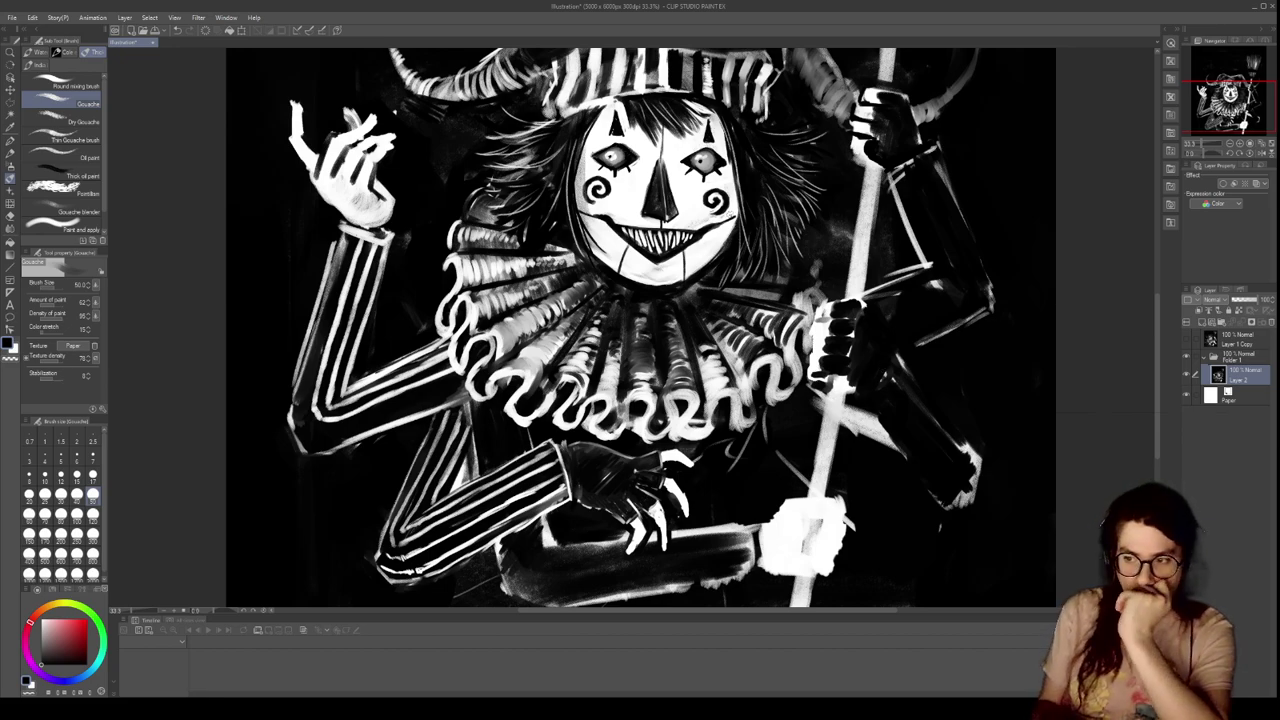
Sketch white contour lines for the jester's torso below the ruff and for both hips beneath the lower arm
{"action": "scroll", "coordinate": [852, 268], "scroll_direction": "down", "scroll_amount": 5}
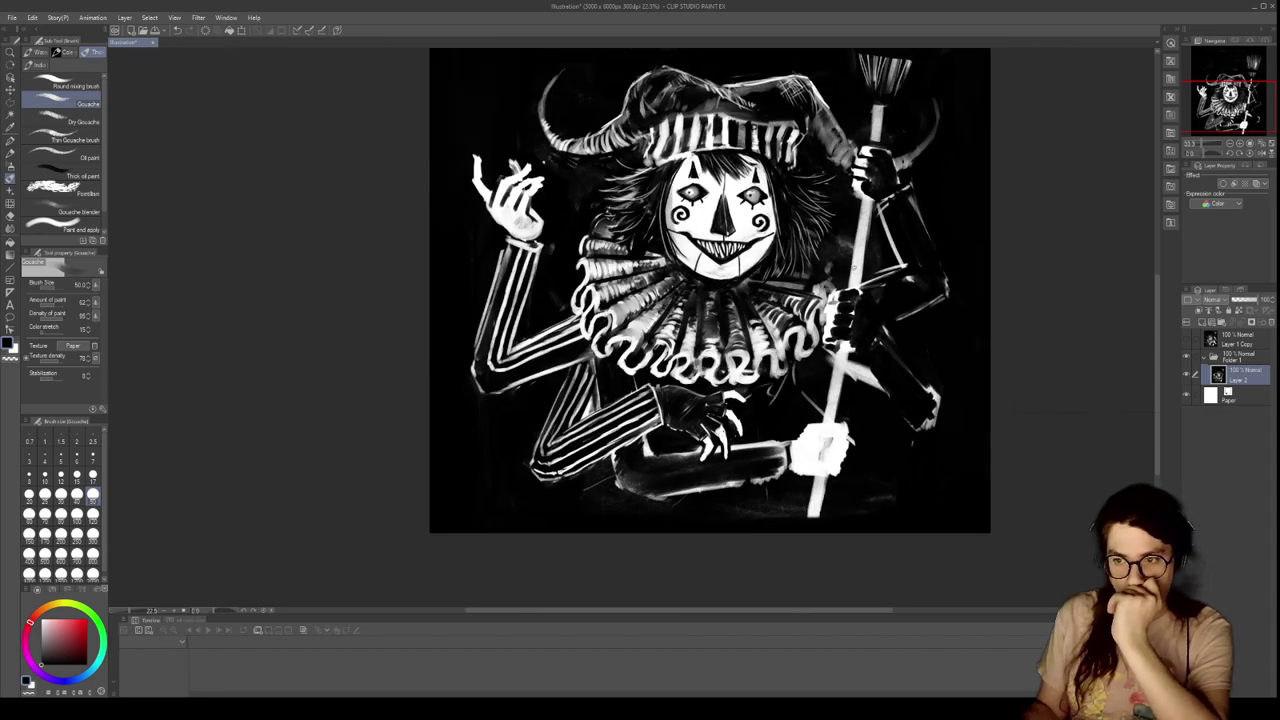
{"action": "scroll", "coordinate": [879, 241], "scroll_direction": "up", "scroll_amount": 3}
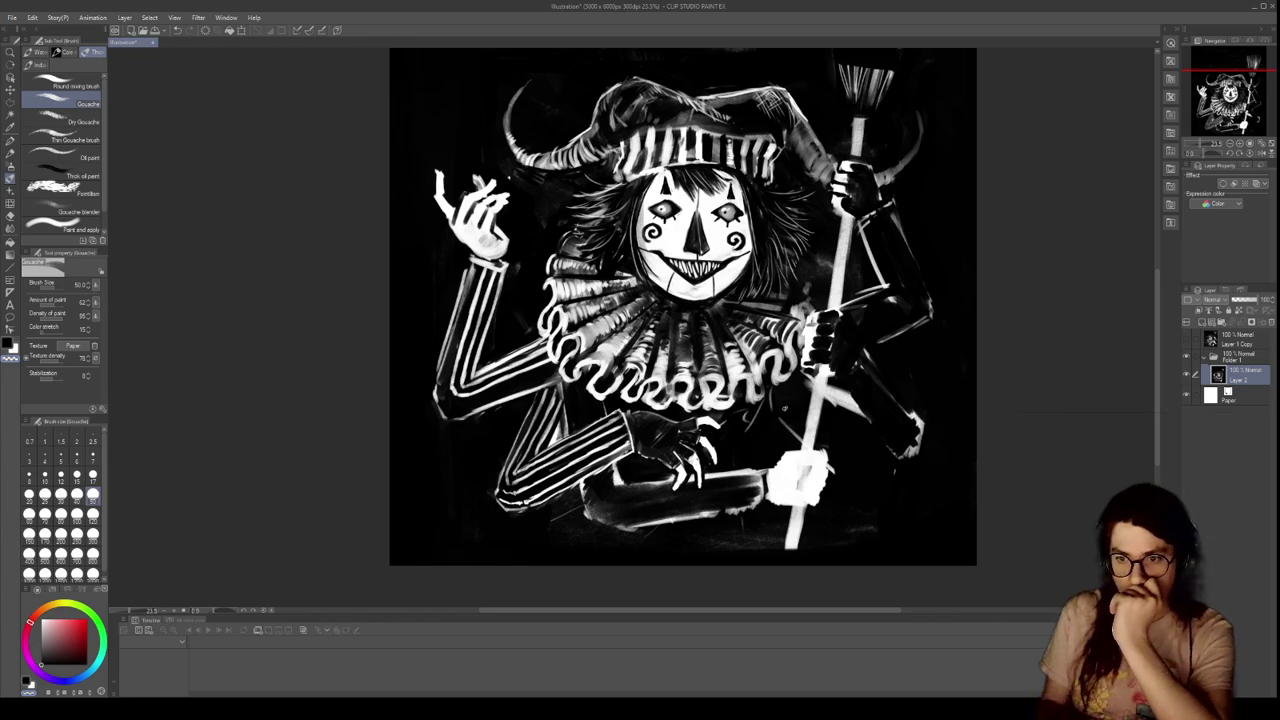
{"action": "left_click_drag", "start_coordinate": [767, 386], "coordinate": [734, 468]}
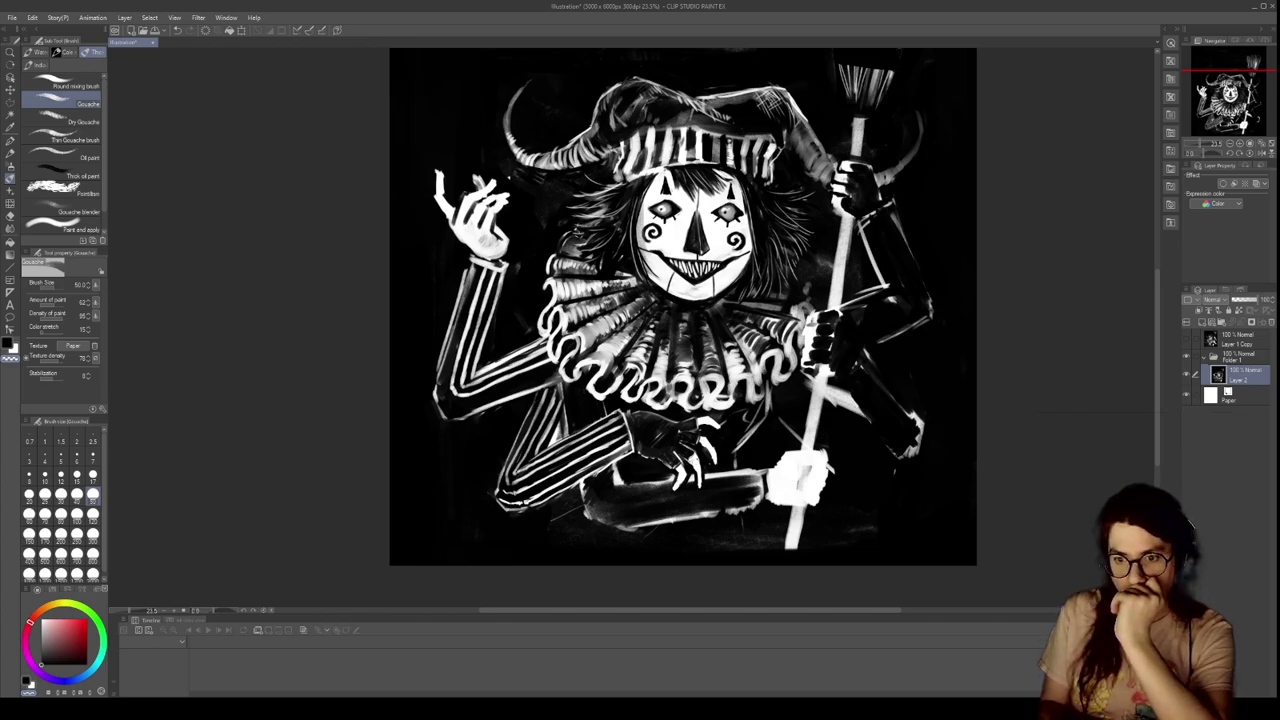
{"action": "mouse_move", "coordinate": [580, 488]}
{"action": "left_mouse_down"}
{"action": "mouse_move", "coordinate": [573, 519]}
{"action": "mouse_move", "coordinate": [579, 490]}
{"action": "mouse_move", "coordinate": [563, 566]}
{"action": "left_mouse_up"}
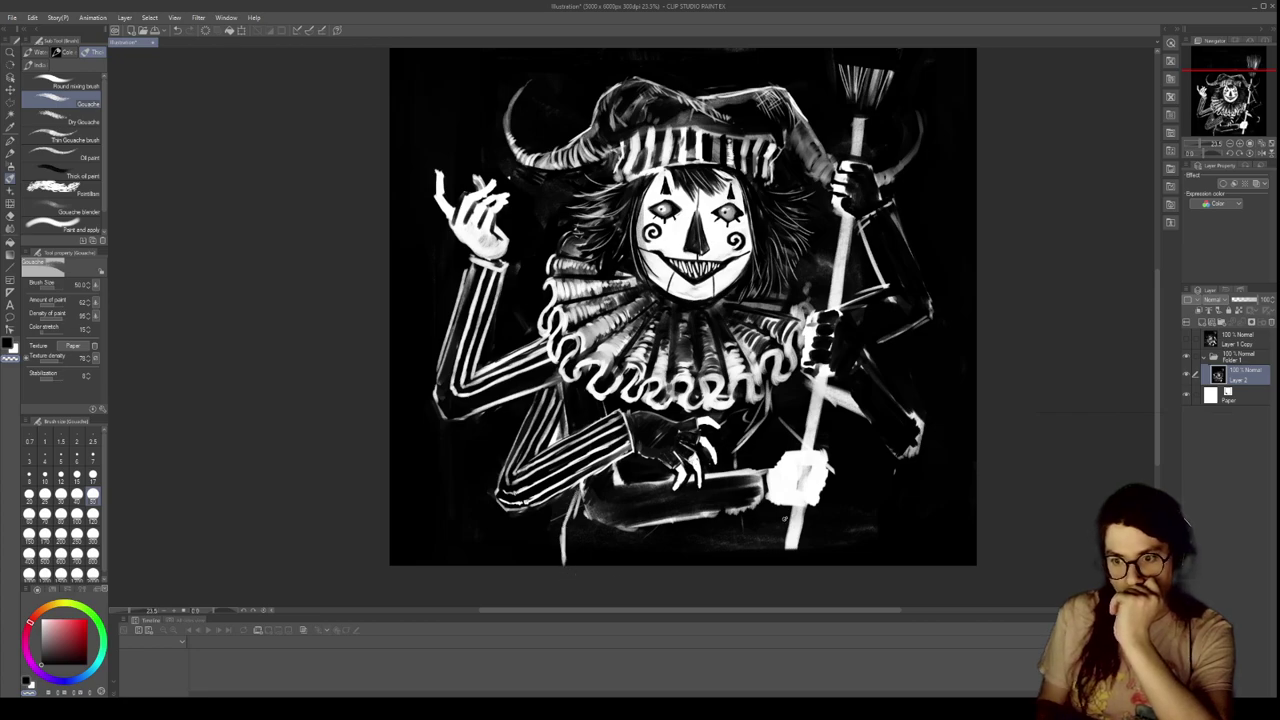
{"action": "left_click_drag", "start_coordinate": [756, 513], "coordinate": [765, 548]}
{"action": "left_click_drag", "start_coordinate": [757, 514], "coordinate": [776, 562]}
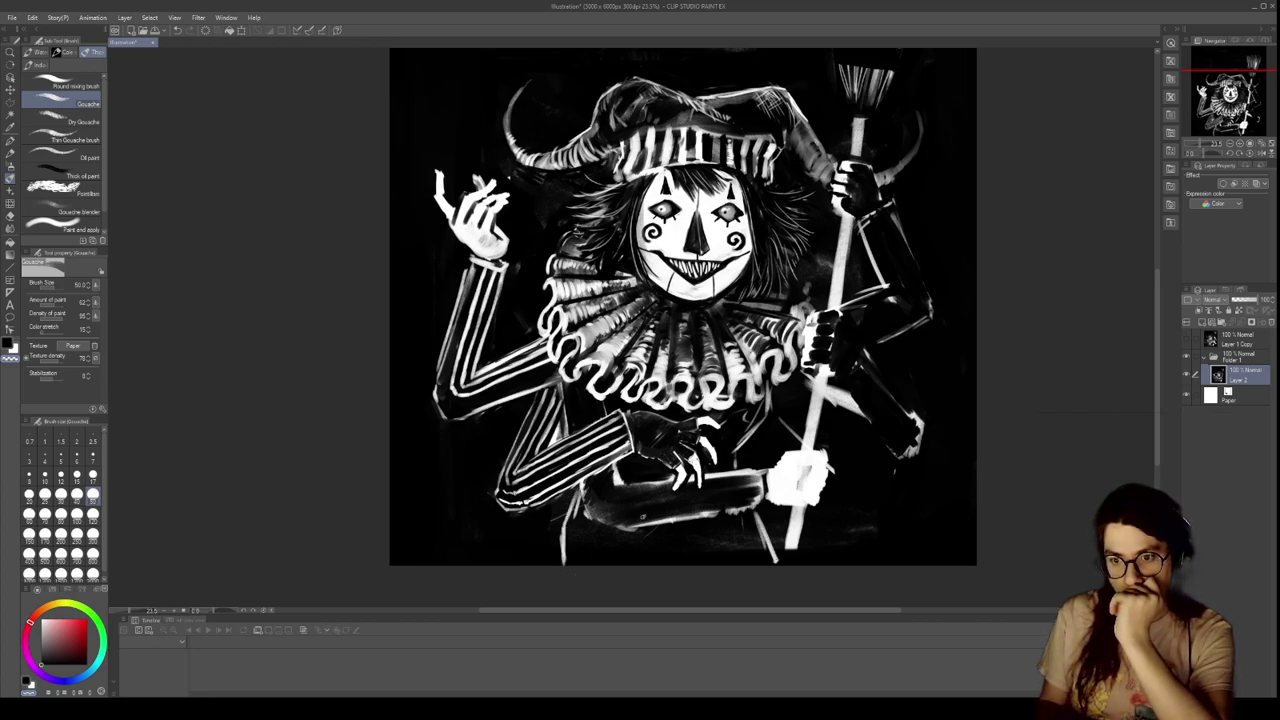
Paint the jacket hem lines and vertical white stripes below the lower arm, cleaning the arm's underside with black
{"action": "left_click_drag", "start_coordinate": [578, 498], "coordinate": [657, 566]}
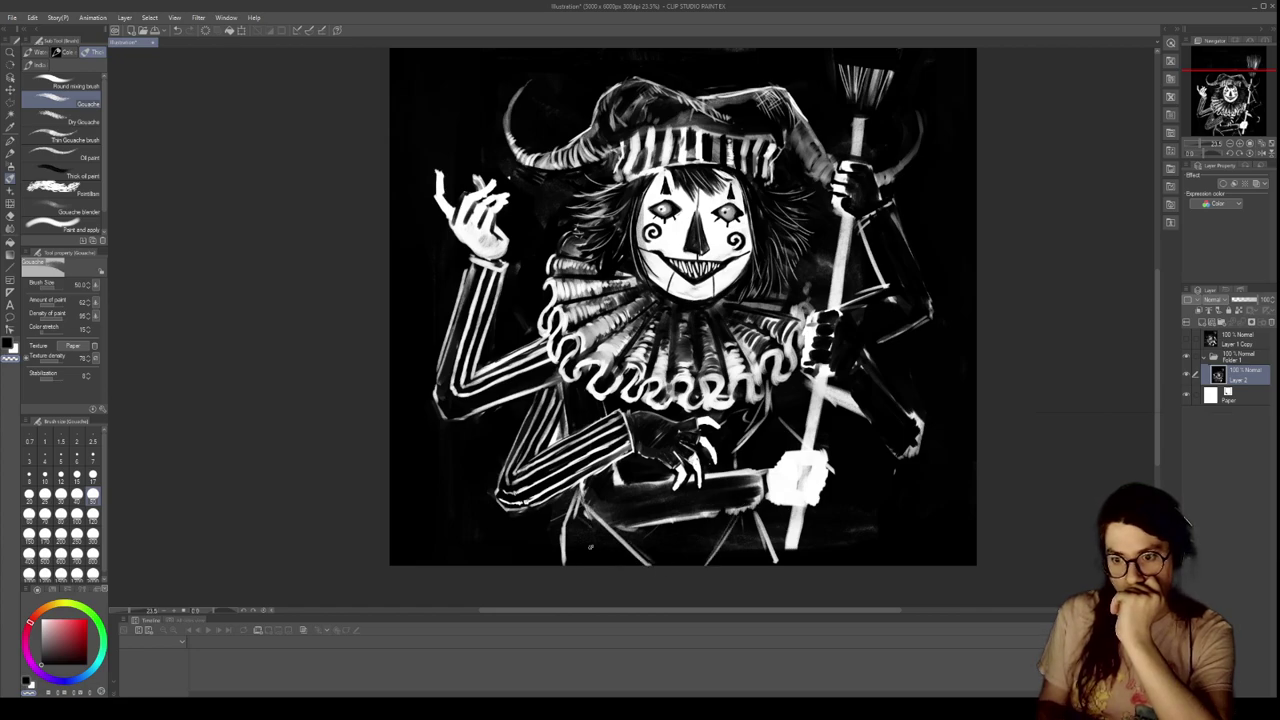
{"action": "left_click_drag", "start_coordinate": [584, 503], "coordinate": [575, 564]}
{"action": "mouse_move", "coordinate": [595, 522]}
{"action": "left_mouse_down"}
{"action": "mouse_move", "coordinate": [595, 570]}
{"action": "mouse_move", "coordinate": [668, 565]}
{"action": "left_mouse_up"}
{"action": "left_click_drag", "start_coordinate": [712, 524], "coordinate": [700, 566]}
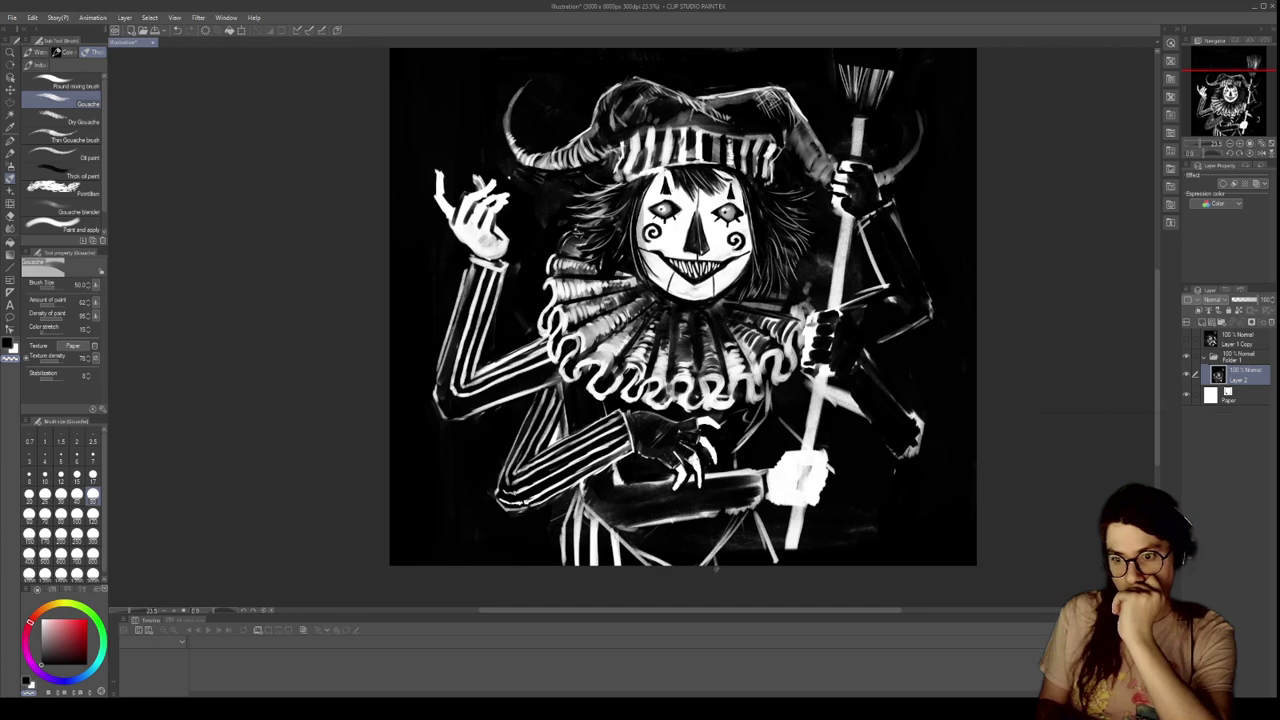
{"action": "mouse_move", "coordinate": [581, 482]}
{"action": "left_mouse_down"}
{"action": "mouse_move", "coordinate": [584, 528]}
{"action": "mouse_move", "coordinate": [630, 527]}
{"action": "left_mouse_up"}
{"action": "key", "text": "c"}
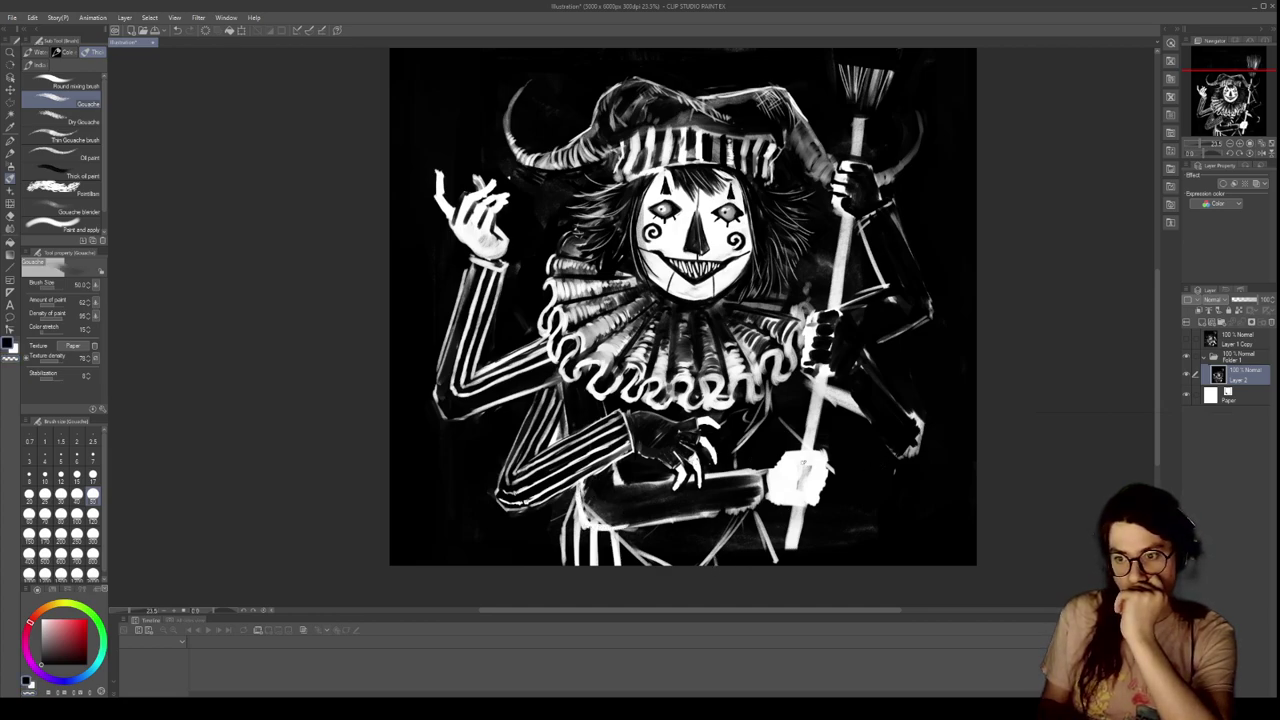
{"action": "left_click_drag", "start_coordinate": [614, 516], "coordinate": [598, 524]}
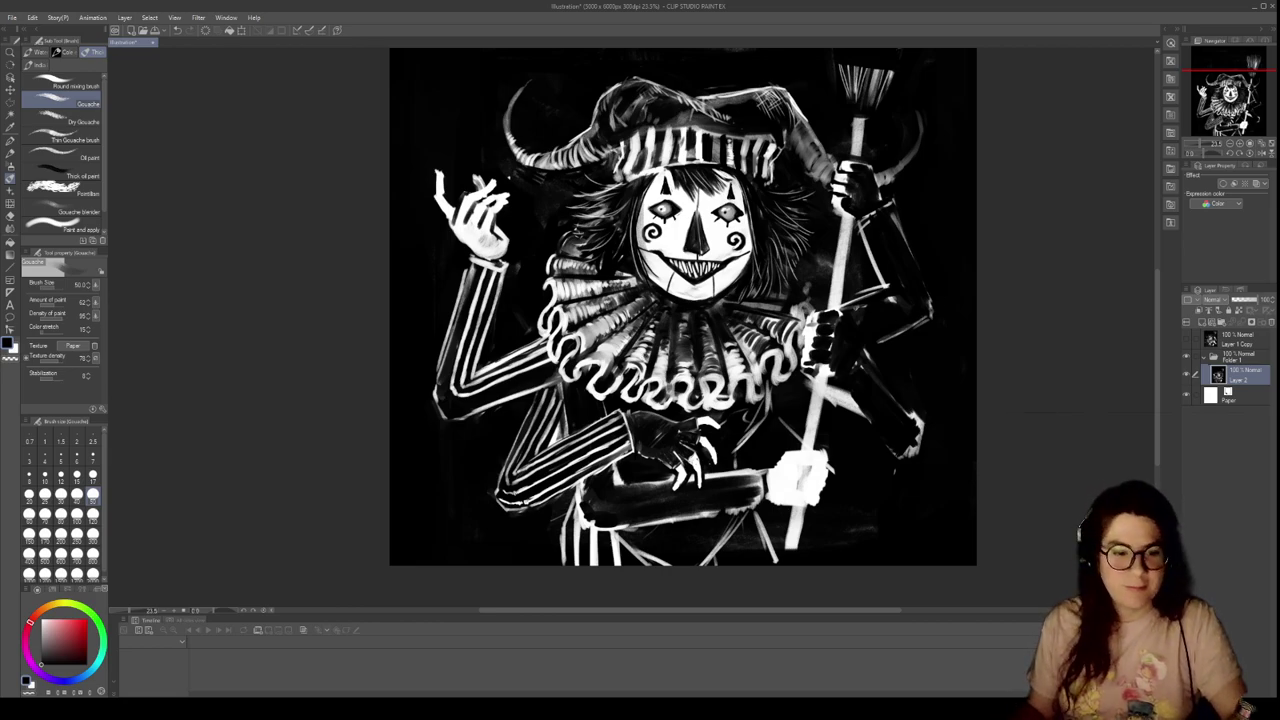
Separate the fingers of the middle fist on the broom with black at brush size 17, trimming their knuckle side
{"action": "left_click_drag", "start_coordinate": [896, 328], "coordinate": [915, 311]}
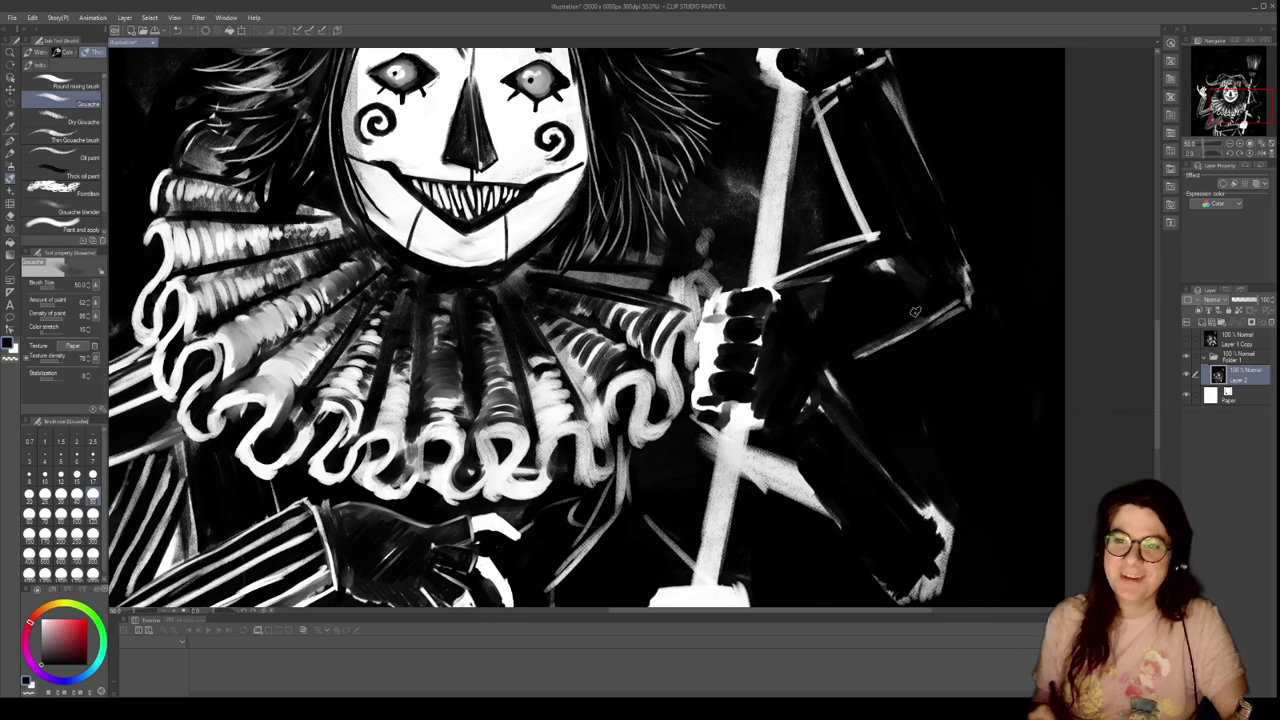
{"action": "left_click", "coordinate": [92, 477]}
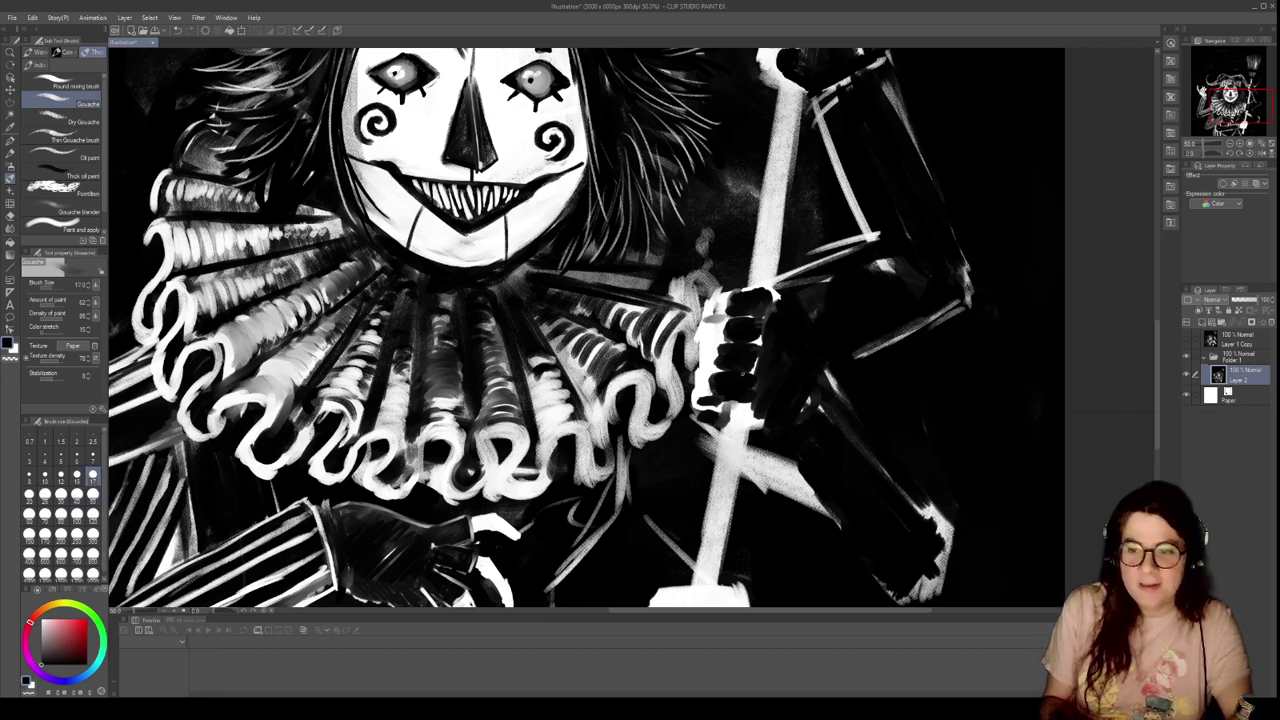
{"action": "mouse_move", "coordinate": [704, 320]}
{"action": "left_mouse_down"}
{"action": "mouse_move", "coordinate": [726, 320]}
{"action": "mouse_move", "coordinate": [706, 302]}
{"action": "mouse_move", "coordinate": [750, 290]}
{"action": "mouse_move", "coordinate": [699, 346]}
{"action": "left_mouse_up"}
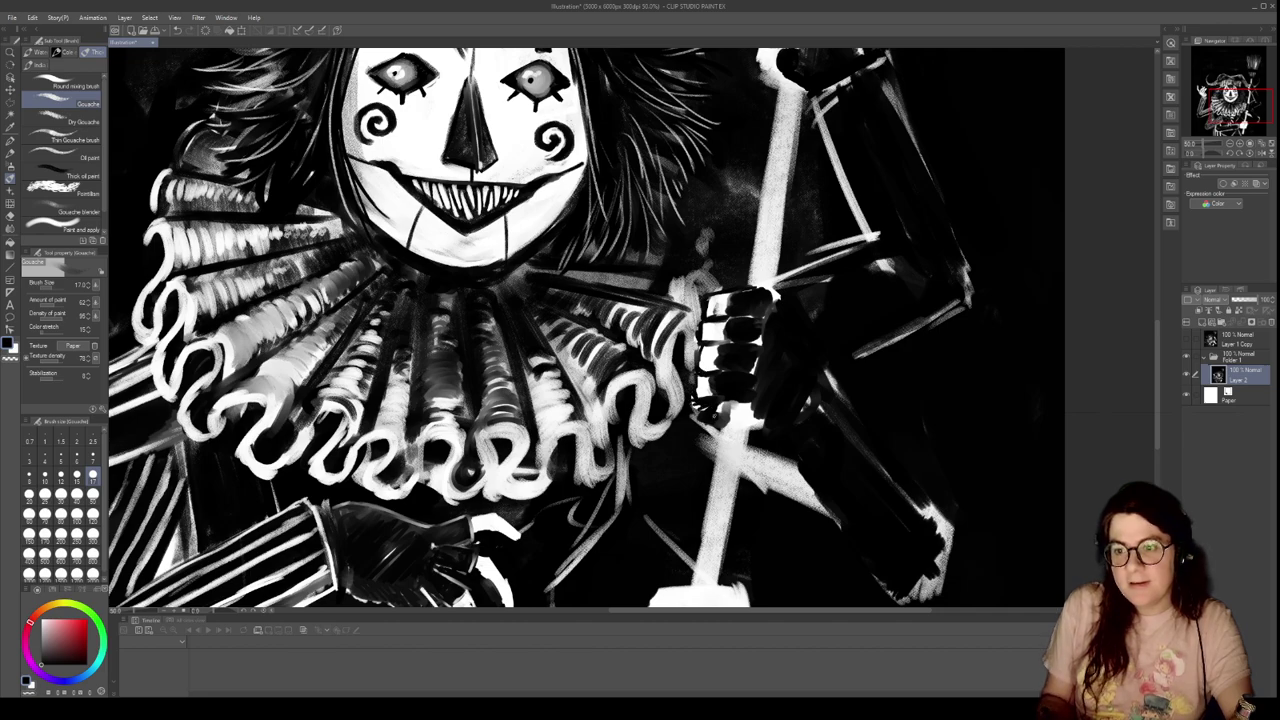
Paint out the rough white forearm and elbow shapes beside the middle fist in black at brush size 100
{"action": "left_click_drag", "start_coordinate": [835, 490], "coordinate": [811, 318]}
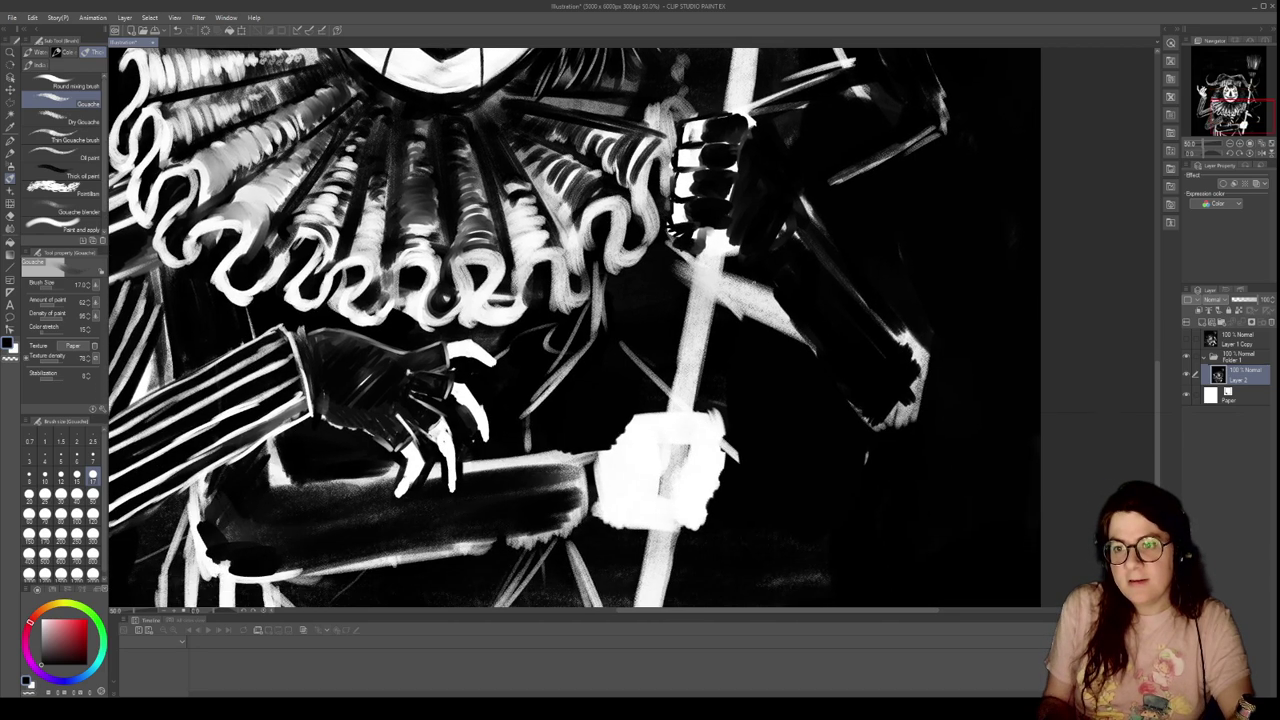
{"action": "left_click", "coordinate": [92, 515]}
{"action": "mouse_move", "coordinate": [731, 320]}
{"action": "left_mouse_down"}
{"action": "mouse_move", "coordinate": [744, 271]}
{"action": "mouse_move", "coordinate": [754, 311]}
{"action": "mouse_move", "coordinate": [834, 388]}
{"action": "left_mouse_up"}
{"action": "mouse_move", "coordinate": [871, 349]}
{"action": "left_mouse_down"}
{"action": "mouse_move", "coordinate": [925, 392]}
{"action": "mouse_move", "coordinate": [894, 329]}
{"action": "mouse_move", "coordinate": [903, 395]}
{"action": "left_mouse_up"}
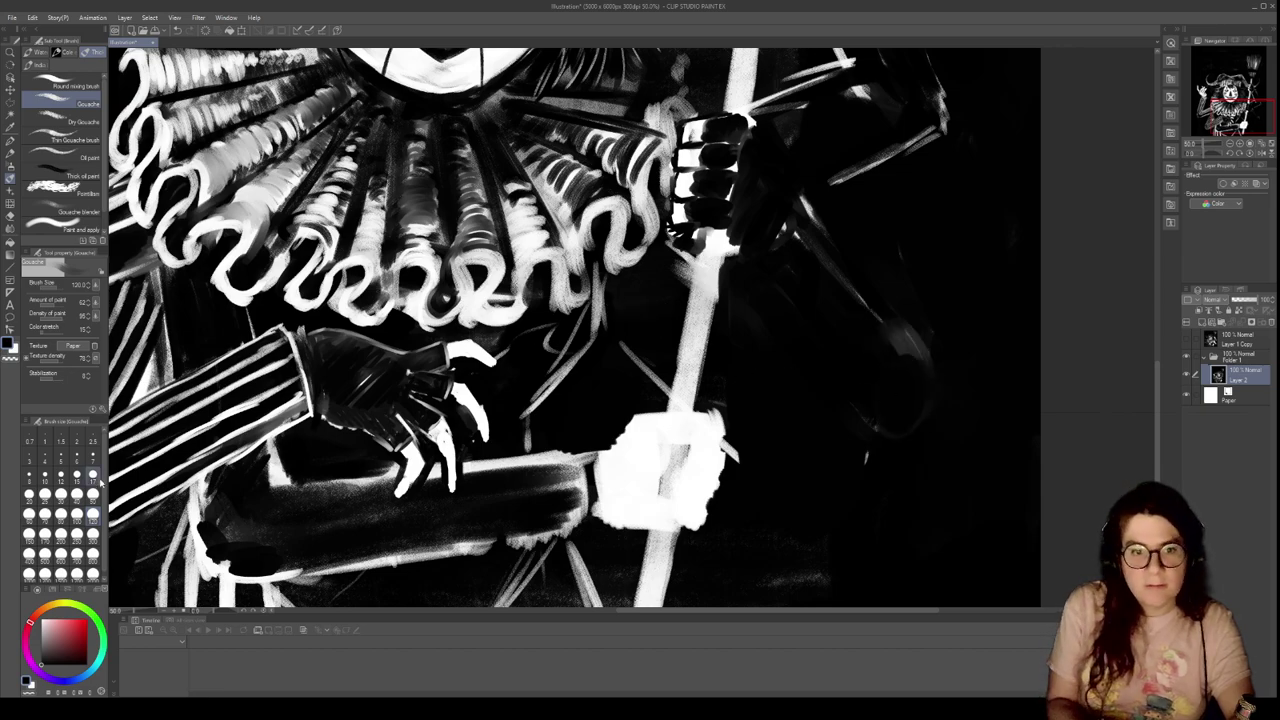
Outline the middle fist's cuff, forearm and elbow in white on a new layer at brush size 25
{"action": "left_click", "coordinate": [44, 494]}
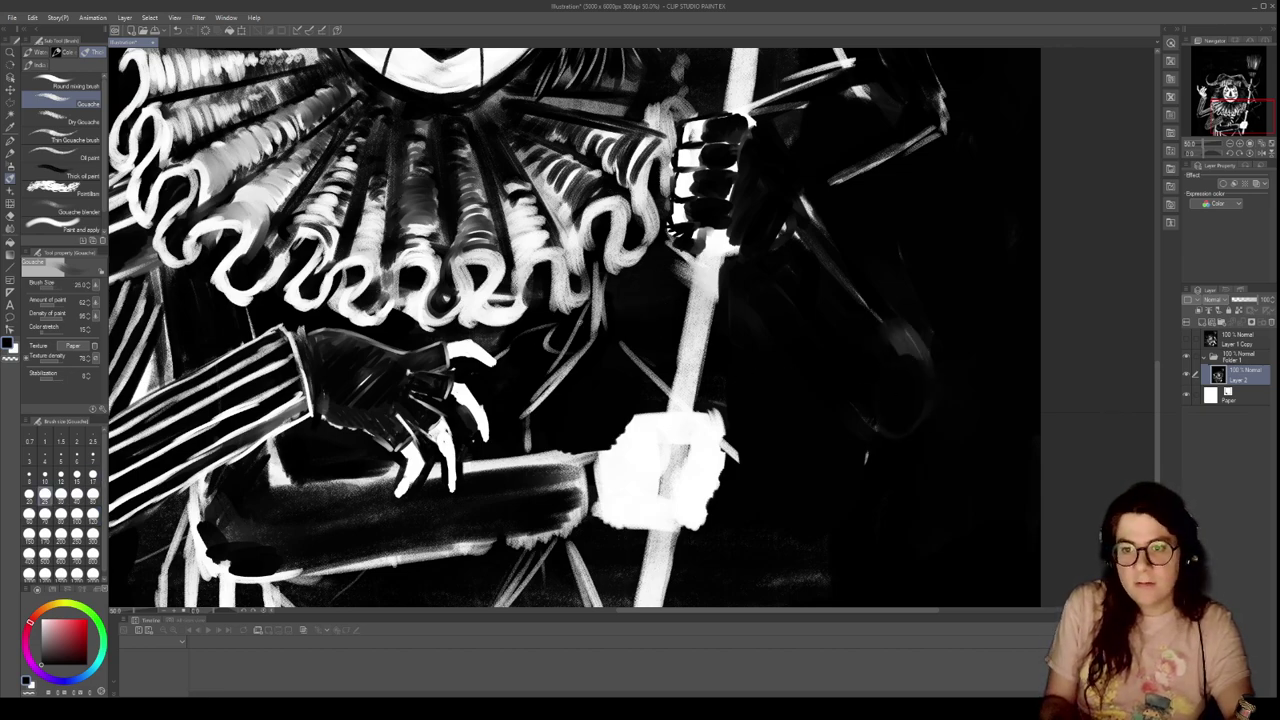
{"action": "key", "text": "x"}
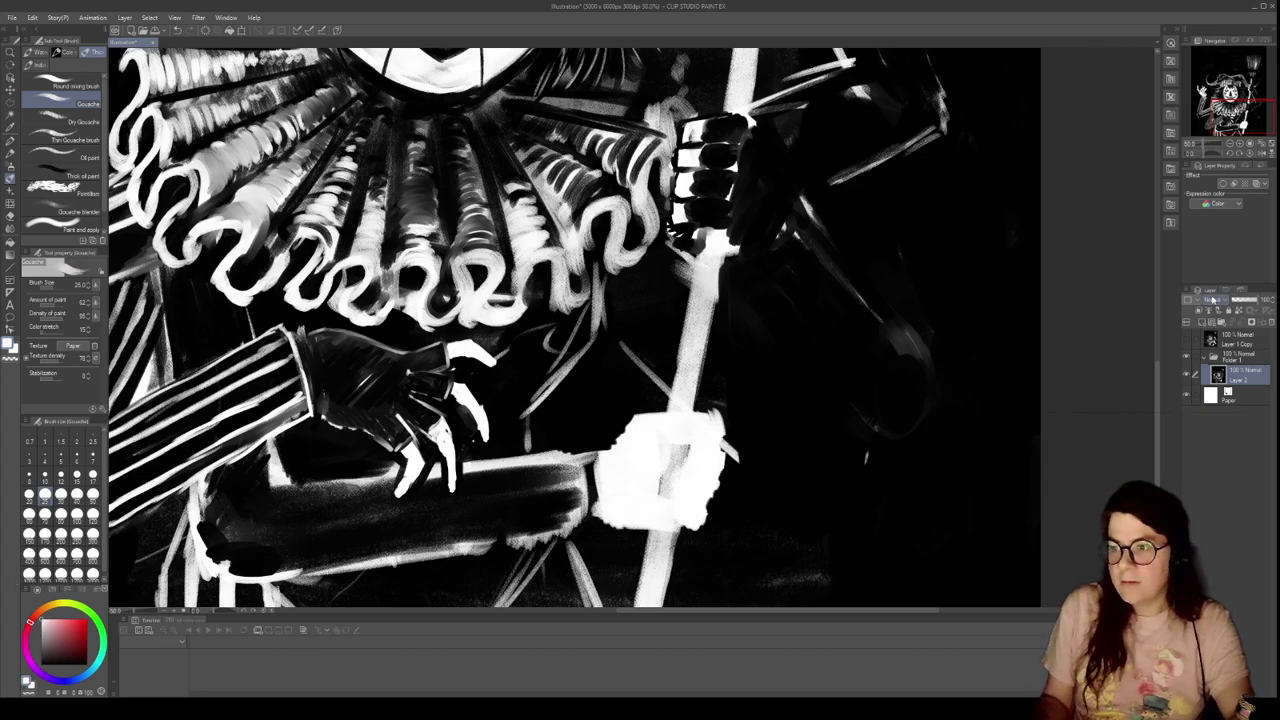
{"action": "left_click", "coordinate": [1202, 322]}
{"action": "mouse_move", "coordinate": [815, 232]}
{"action": "left_mouse_down"}
{"action": "mouse_move", "coordinate": [778, 295]}
{"action": "mouse_move", "coordinate": [759, 263]}
{"action": "mouse_move", "coordinate": [754, 295]}
{"action": "mouse_move", "coordinate": [746, 275]}
{"action": "mouse_move", "coordinate": [872, 438]}
{"action": "left_mouse_up"}
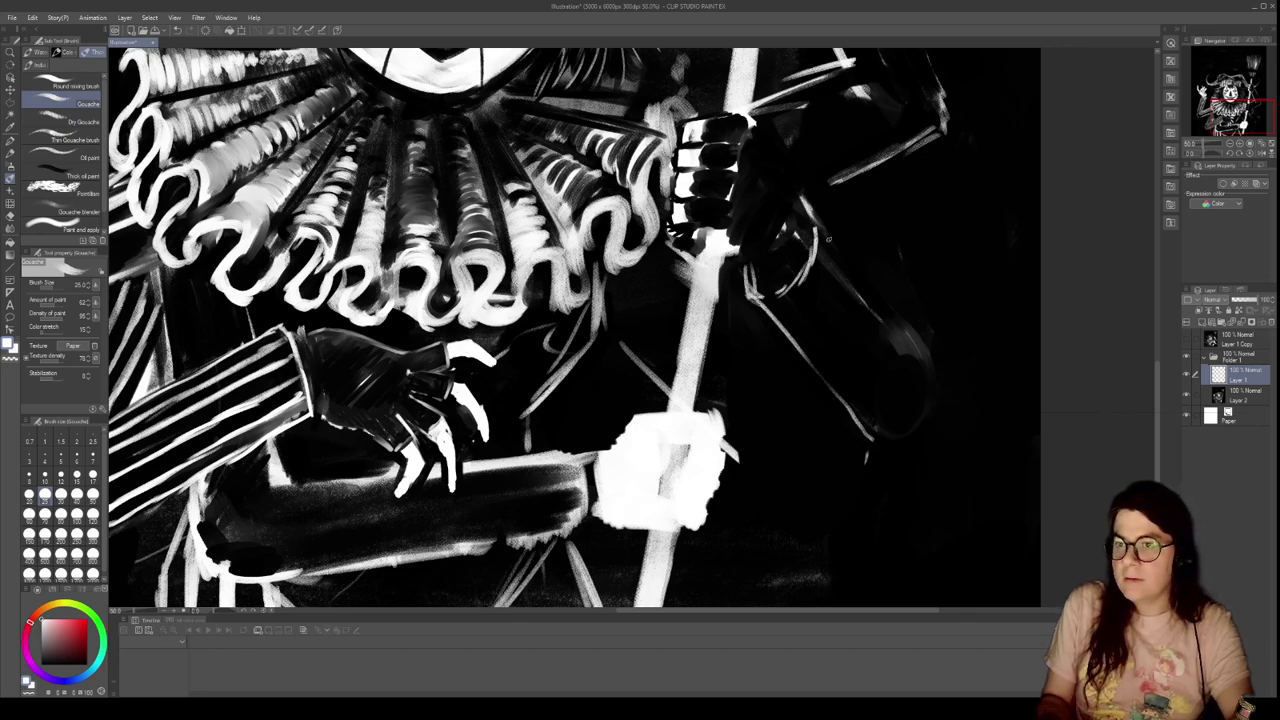
{"action": "mouse_move", "coordinate": [815, 227]}
{"action": "left_mouse_down"}
{"action": "mouse_move", "coordinate": [938, 376]}
{"action": "mouse_move", "coordinate": [913, 372]}
{"action": "mouse_move", "coordinate": [908, 342]}
{"action": "mouse_move", "coordinate": [950, 380]}
{"action": "mouse_move", "coordinate": [951, 438]}
{"action": "mouse_move", "coordinate": [899, 444]}
{"action": "mouse_move", "coordinate": [928, 452]}
{"action": "left_mouse_up"}
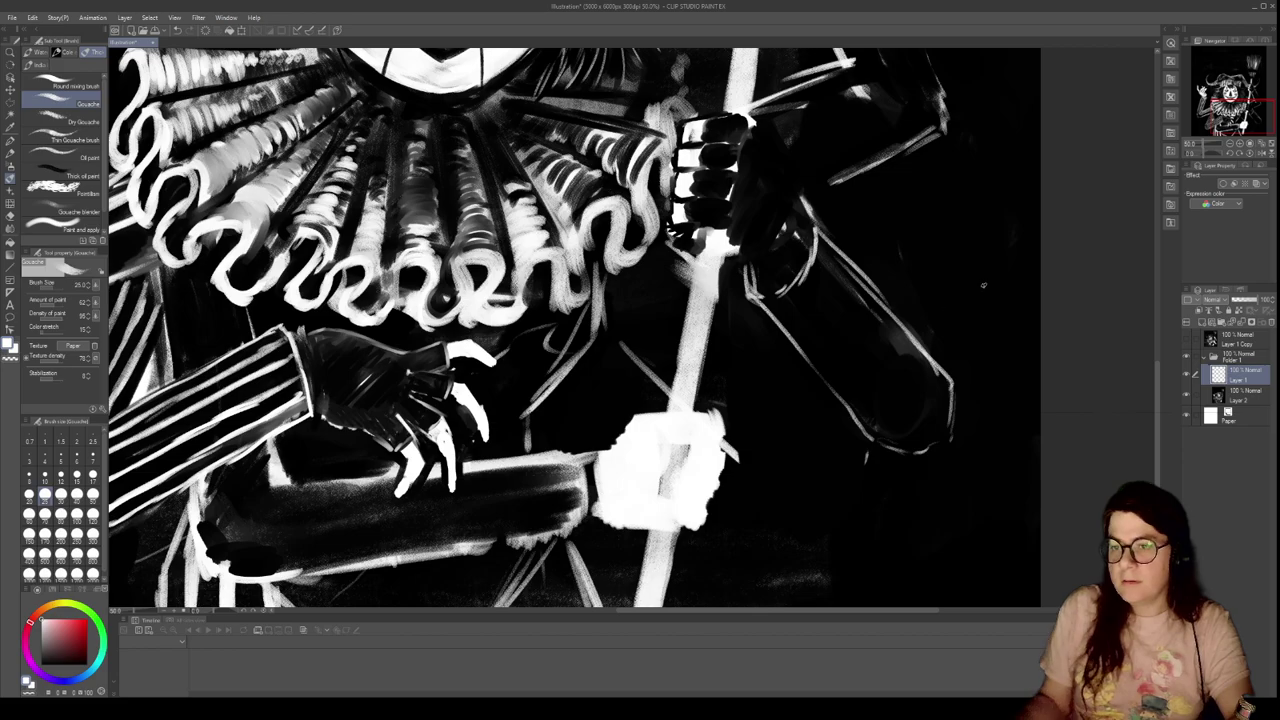
Outline the back of the middle fist's glove in white and trim its lowest finger and the adjoining broom handle with black
{"action": "scroll", "coordinate": [830, 262], "scroll_direction": "down", "scroll_amount": 3}
{"action": "scroll", "coordinate": [735, 140], "scroll_direction": "up", "scroll_amount": 2}
{"action": "scroll", "coordinate": [728, 148], "scroll_direction": "up", "scroll_amount": 1}
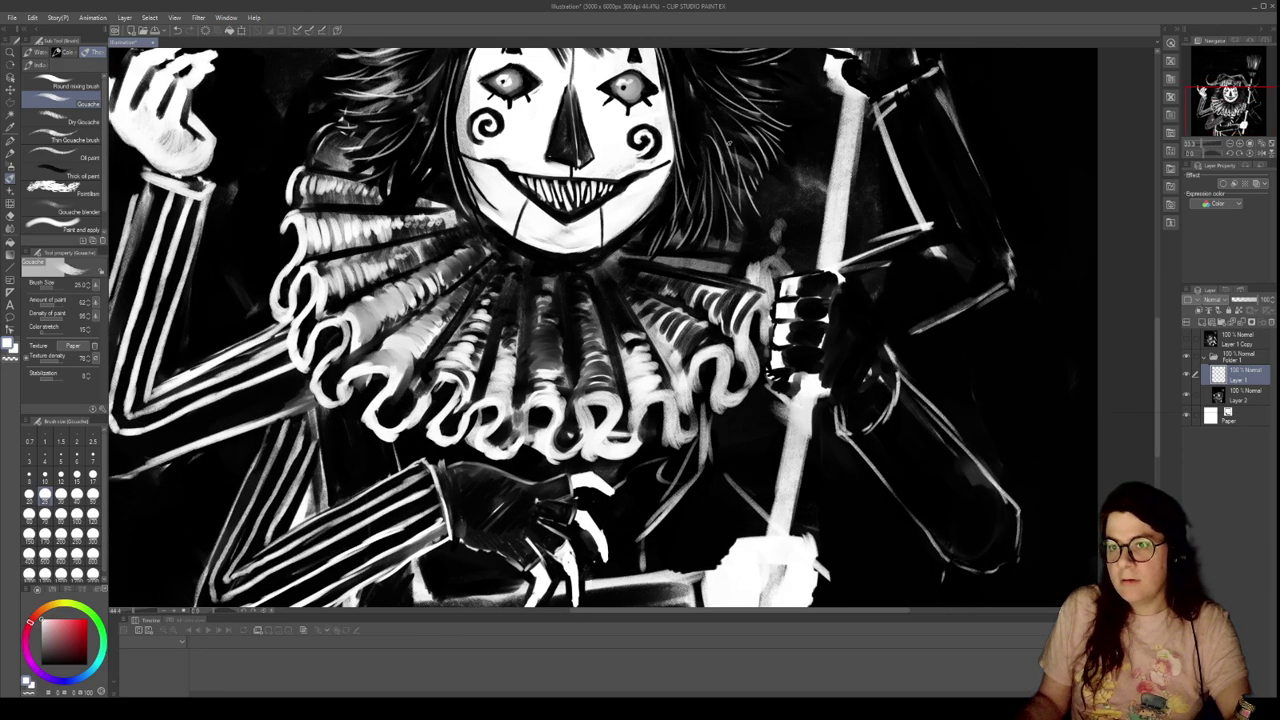
{"action": "left_click_drag", "start_coordinate": [633, 327], "coordinate": [592, 288]}
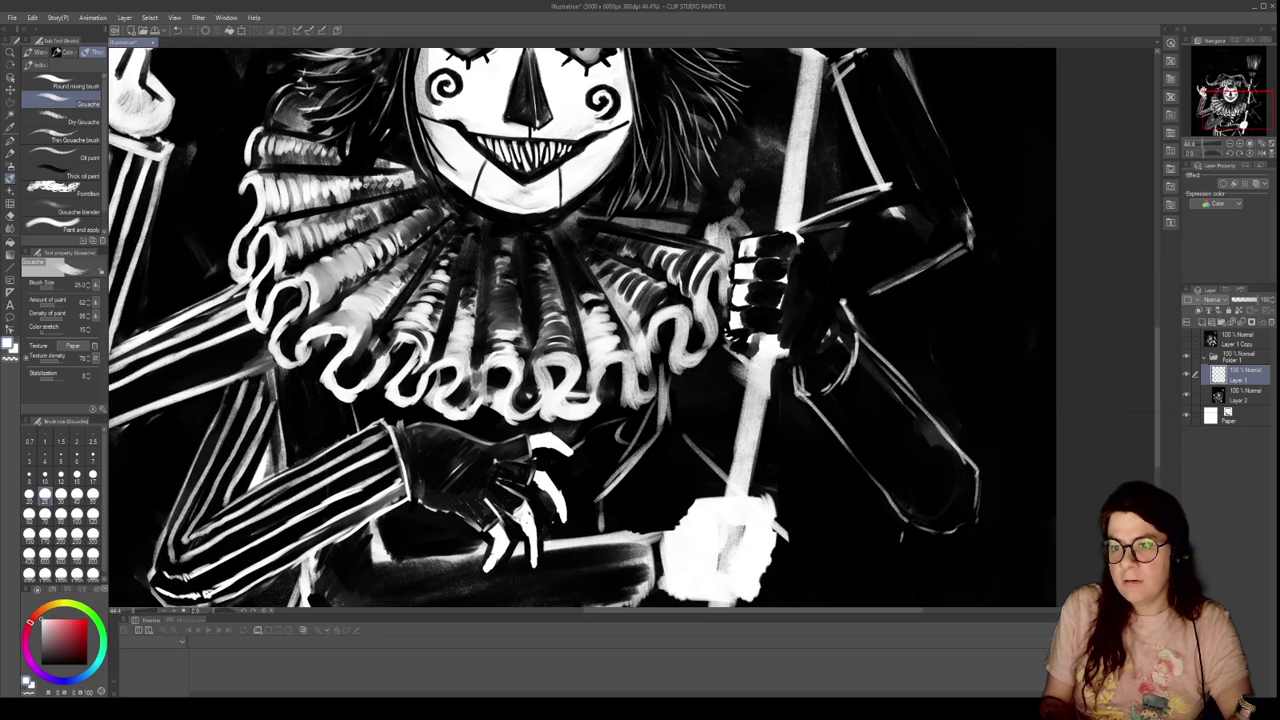
{"action": "left_click_drag", "start_coordinate": [802, 238], "coordinate": [840, 298]}
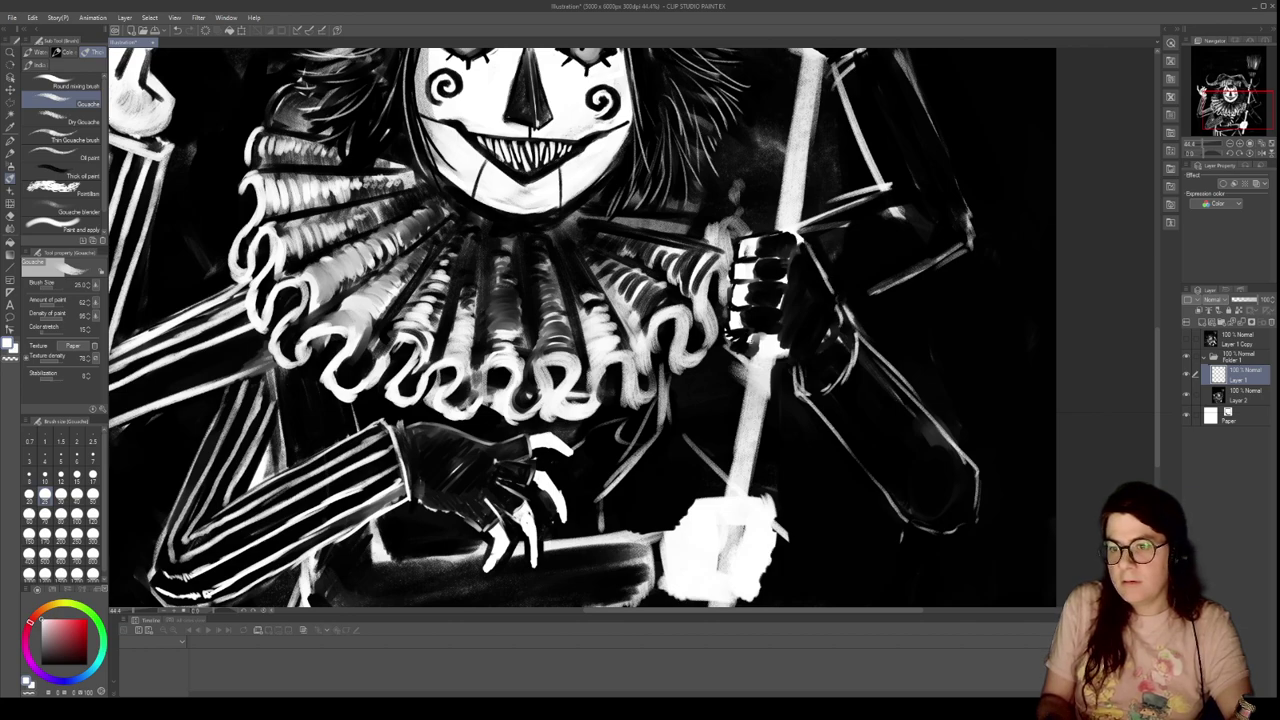
{"action": "left_click", "coordinate": [796, 311], "text": "alt"}
{"action": "left_click_drag", "start_coordinate": [750, 331], "coordinate": [764, 331]}
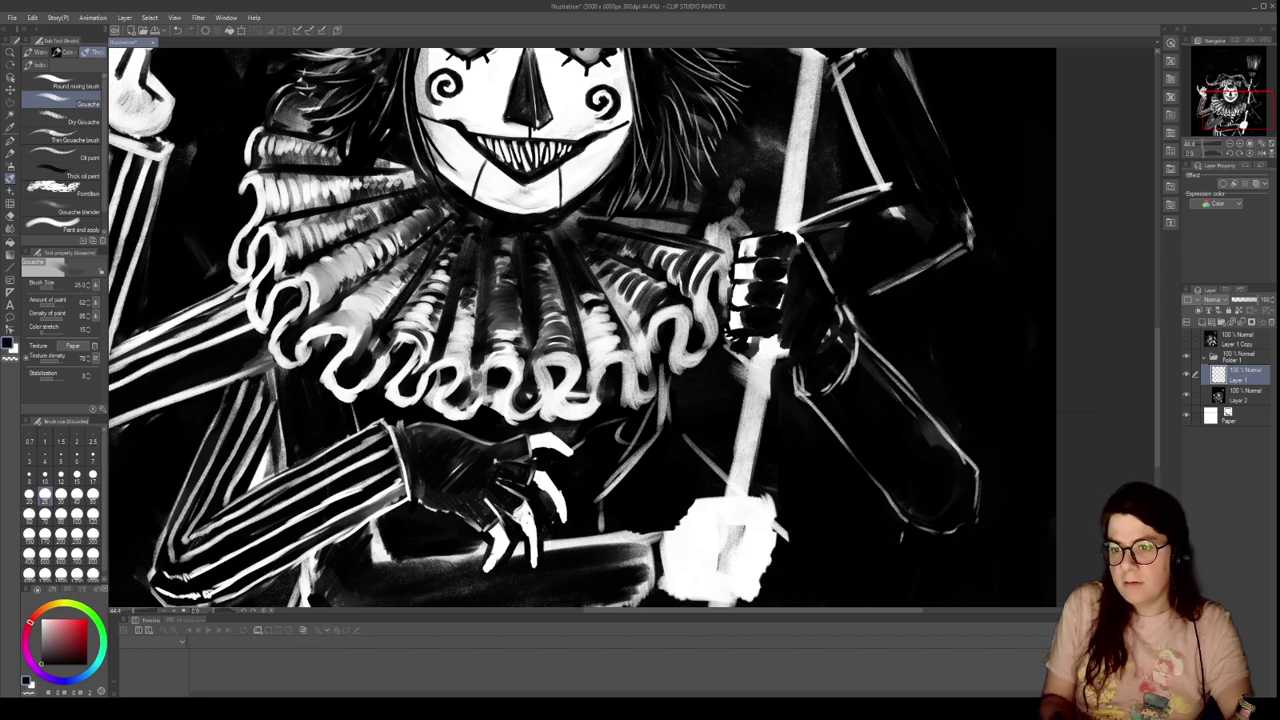
{"action": "left_click_drag", "start_coordinate": [775, 339], "coordinate": [785, 349]}
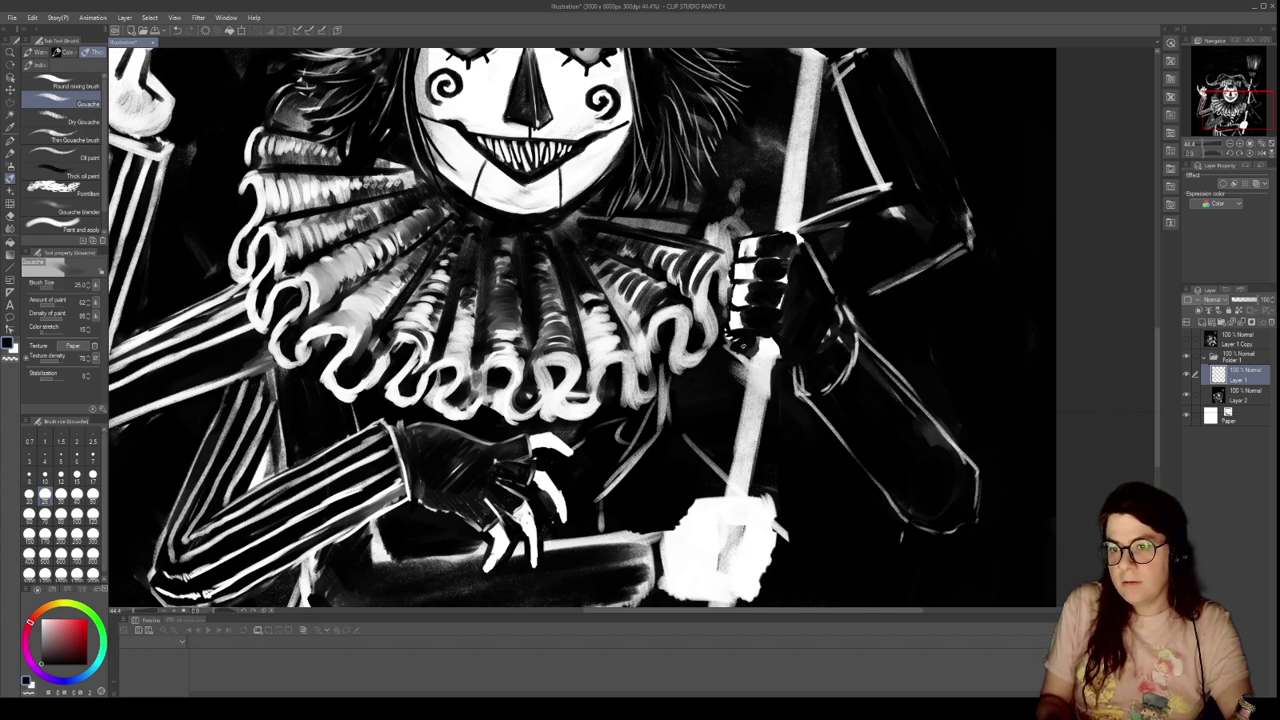
{"action": "left_click_drag", "start_coordinate": [743, 360], "coordinate": [743, 382]}
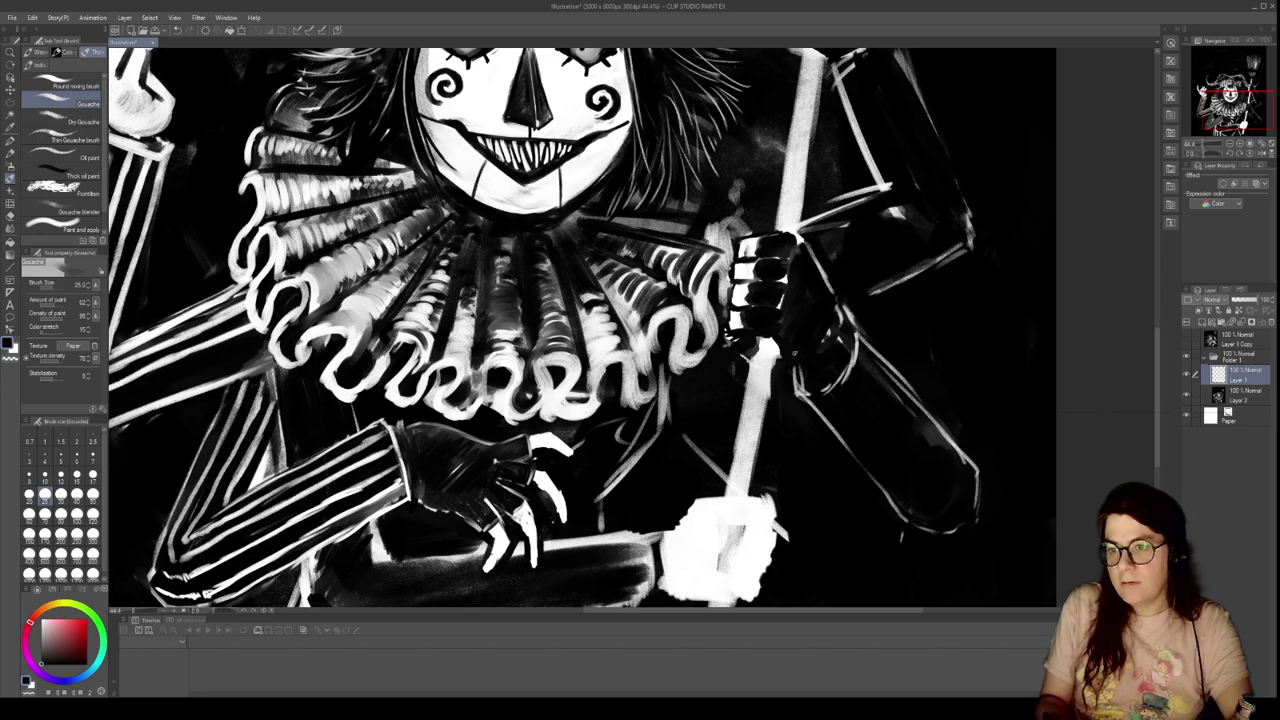
Reinforce the middle fist's cuff in white, then paint parallel forearm stripes and the upper arm's lower edge at brush size 40
{"action": "left_click", "coordinate": [766, 372], "text": "alt"}
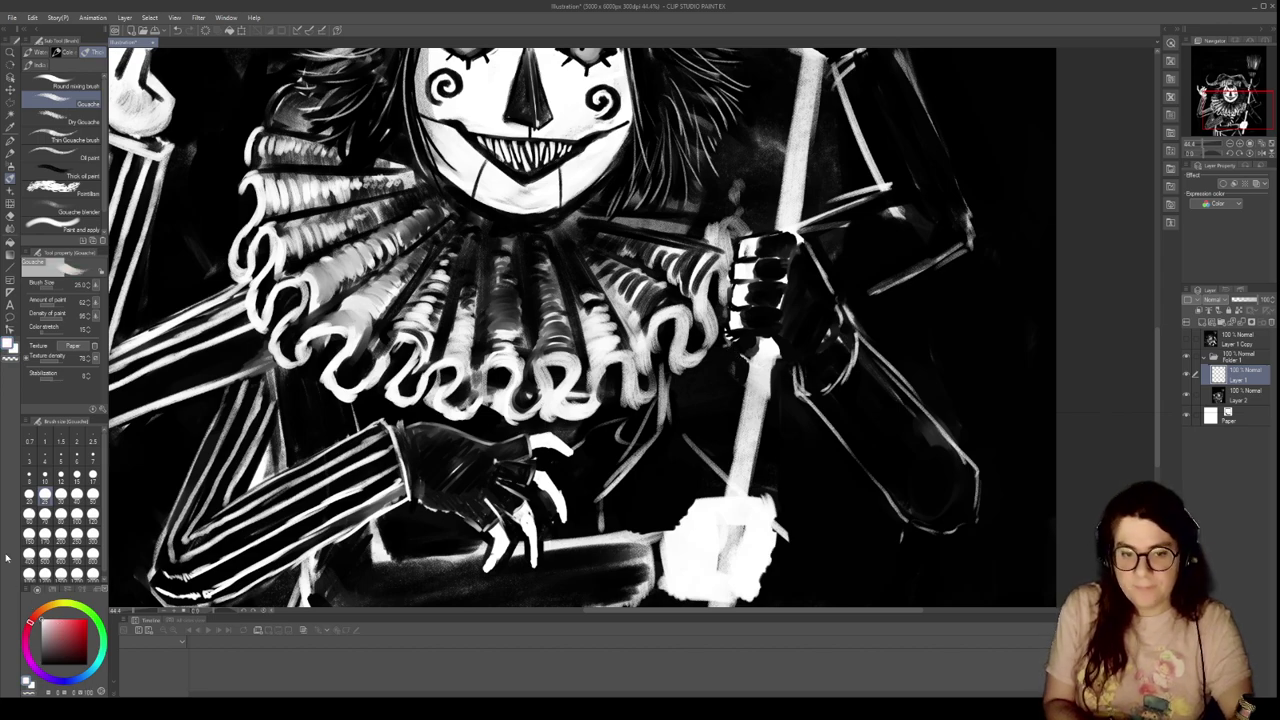
{"action": "left_click_drag", "start_coordinate": [796, 385], "coordinate": [795, 366]}
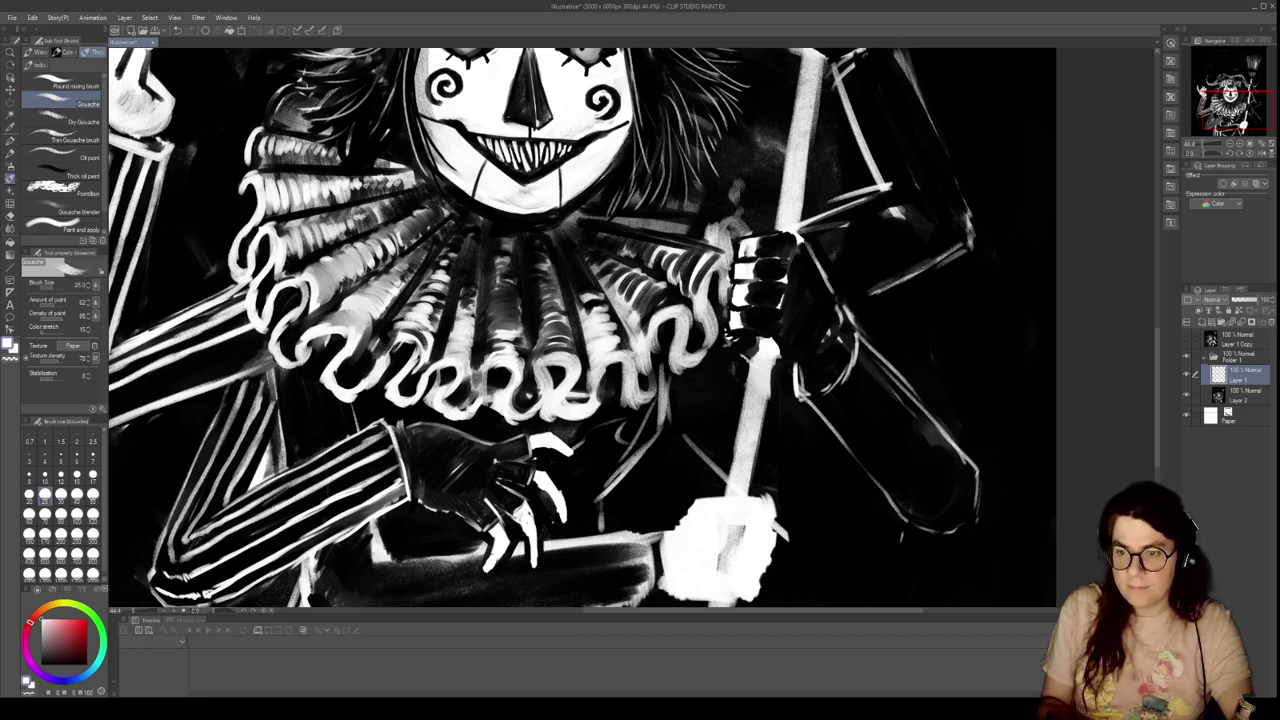
{"action": "left_click", "coordinate": [76, 494]}
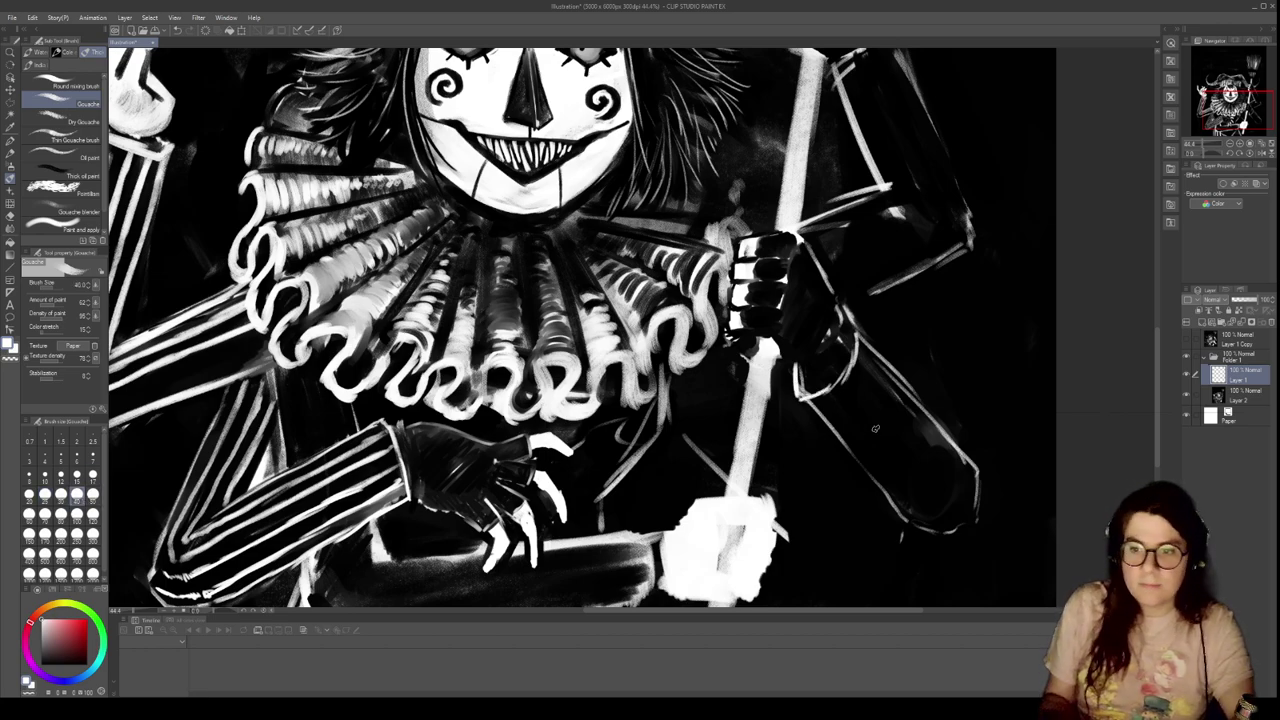
{"action": "left_click_drag", "start_coordinate": [824, 400], "coordinate": [914, 510]}
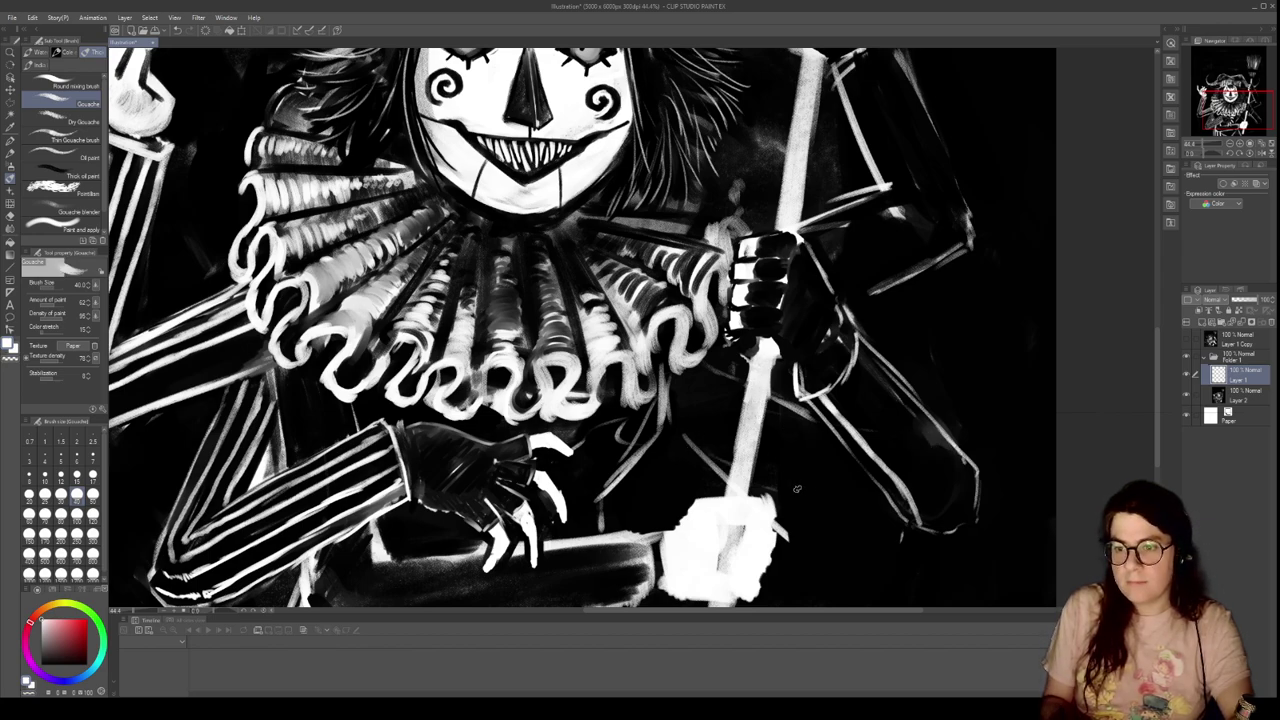
{"action": "left_click_drag", "start_coordinate": [775, 488], "coordinate": [922, 529]}
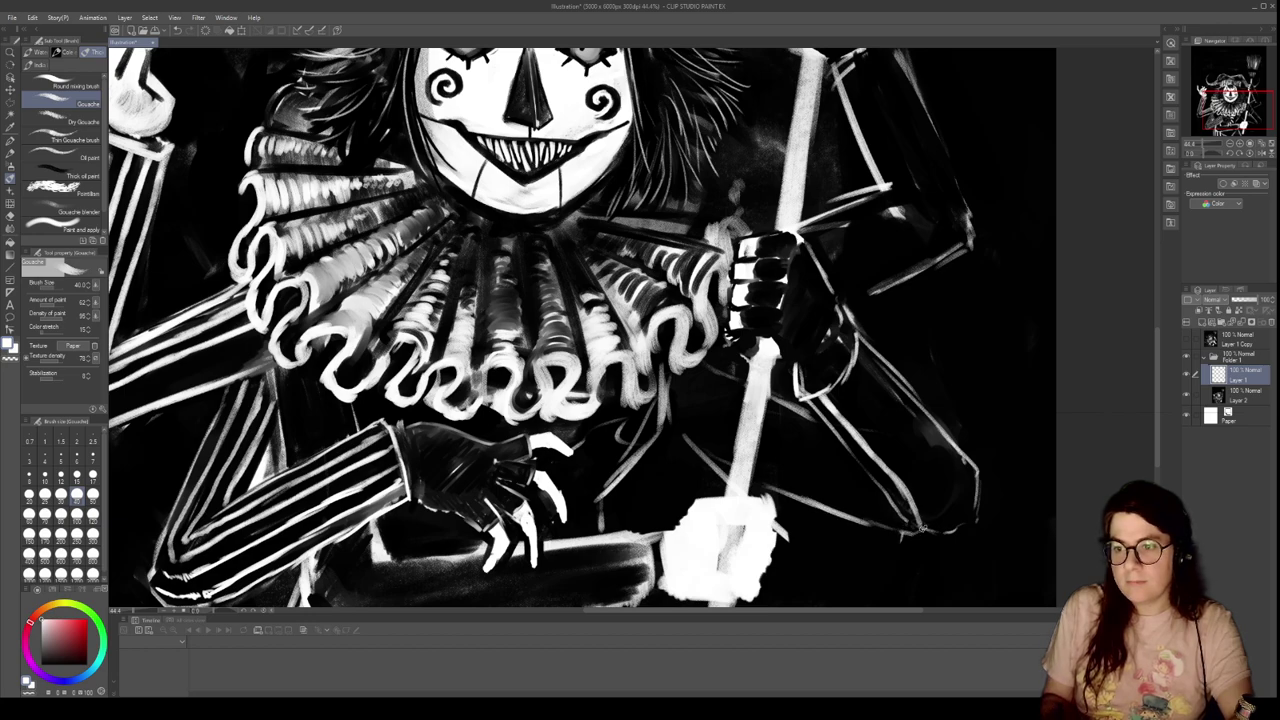
{"action": "mouse_move", "coordinate": [836, 389]}
{"action": "left_mouse_down"}
{"action": "mouse_move", "coordinate": [896, 444]}
{"action": "mouse_move", "coordinate": [946, 526]}
{"action": "left_mouse_up"}
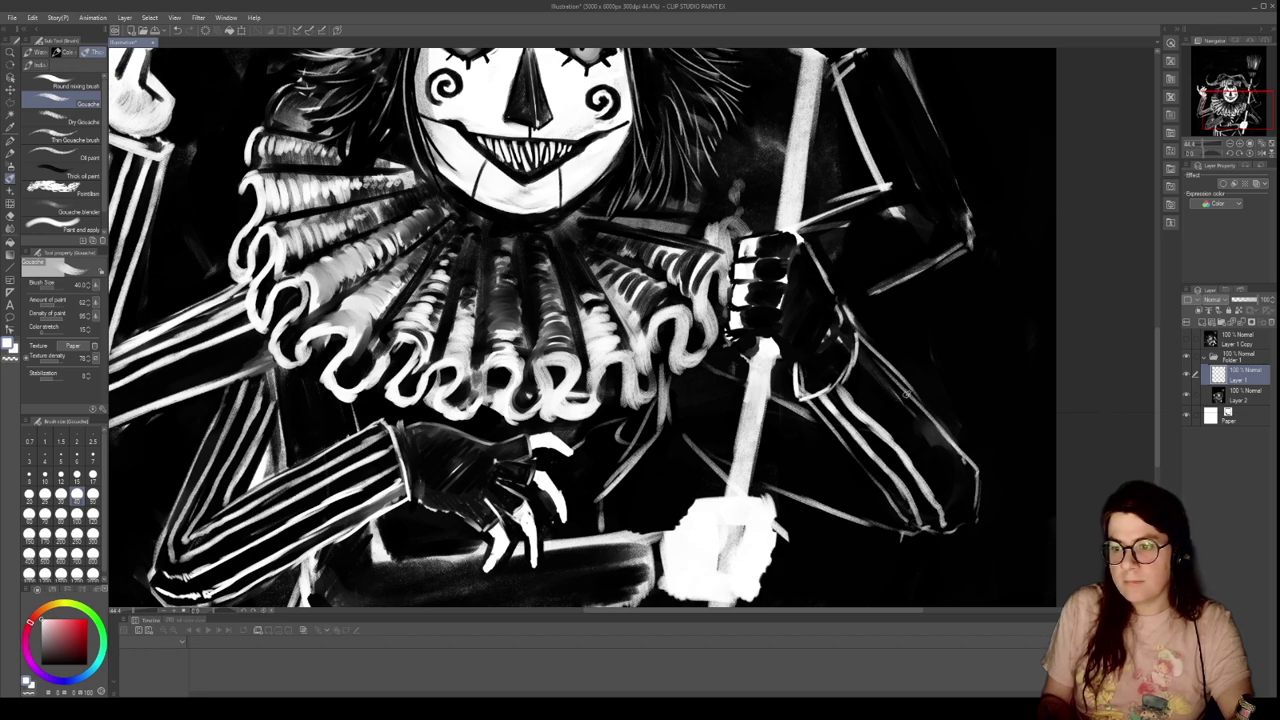
{"action": "mouse_move", "coordinate": [862, 380]}
{"action": "left_mouse_down"}
{"action": "mouse_move", "coordinate": [947, 482]}
{"action": "mouse_move", "coordinate": [963, 527]}
{"action": "left_mouse_up"}
{"action": "mouse_move", "coordinate": [862, 363]}
{"action": "left_mouse_down"}
{"action": "mouse_move", "coordinate": [947, 447]}
{"action": "mouse_move", "coordinate": [971, 493]}
{"action": "left_mouse_up"}
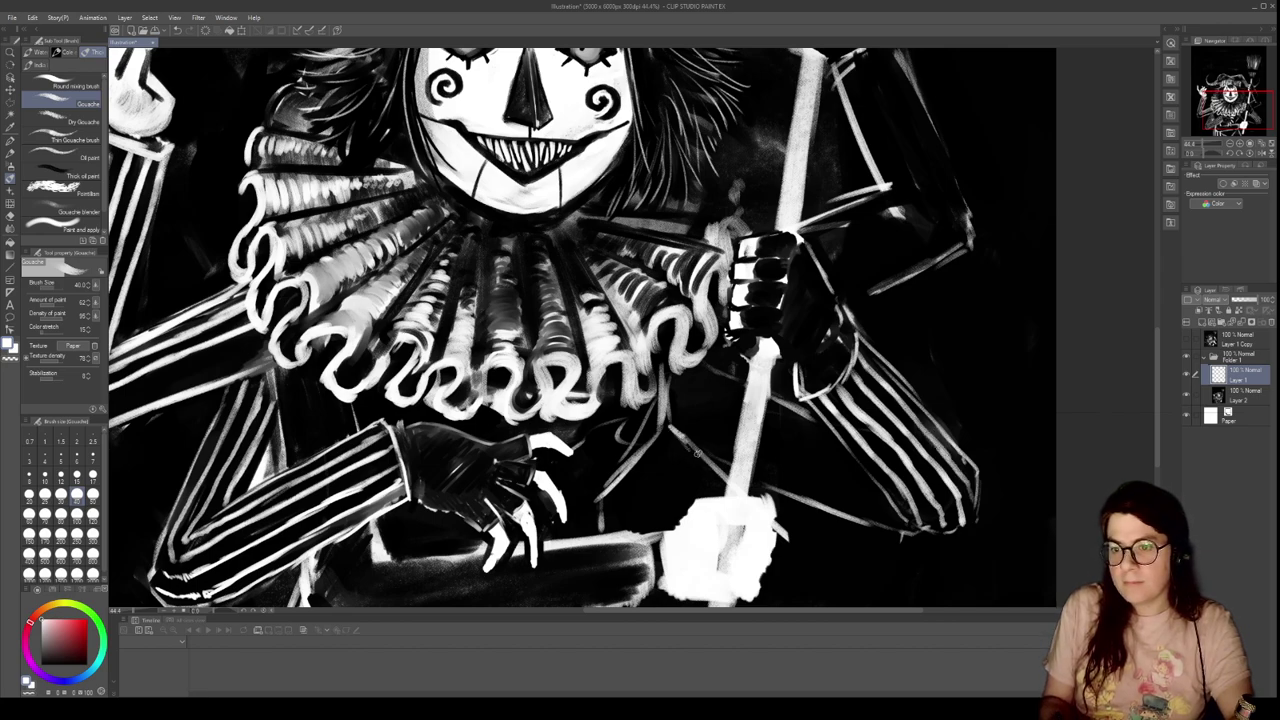
Draw a white diagonal line behind the broom, running from below the ruff past the lower fist
{"action": "scroll", "coordinate": [786, 320], "scroll_direction": "down", "scroll_amount": 3}
{"action": "left_click_drag", "start_coordinate": [771, 369], "coordinate": [845, 461]}
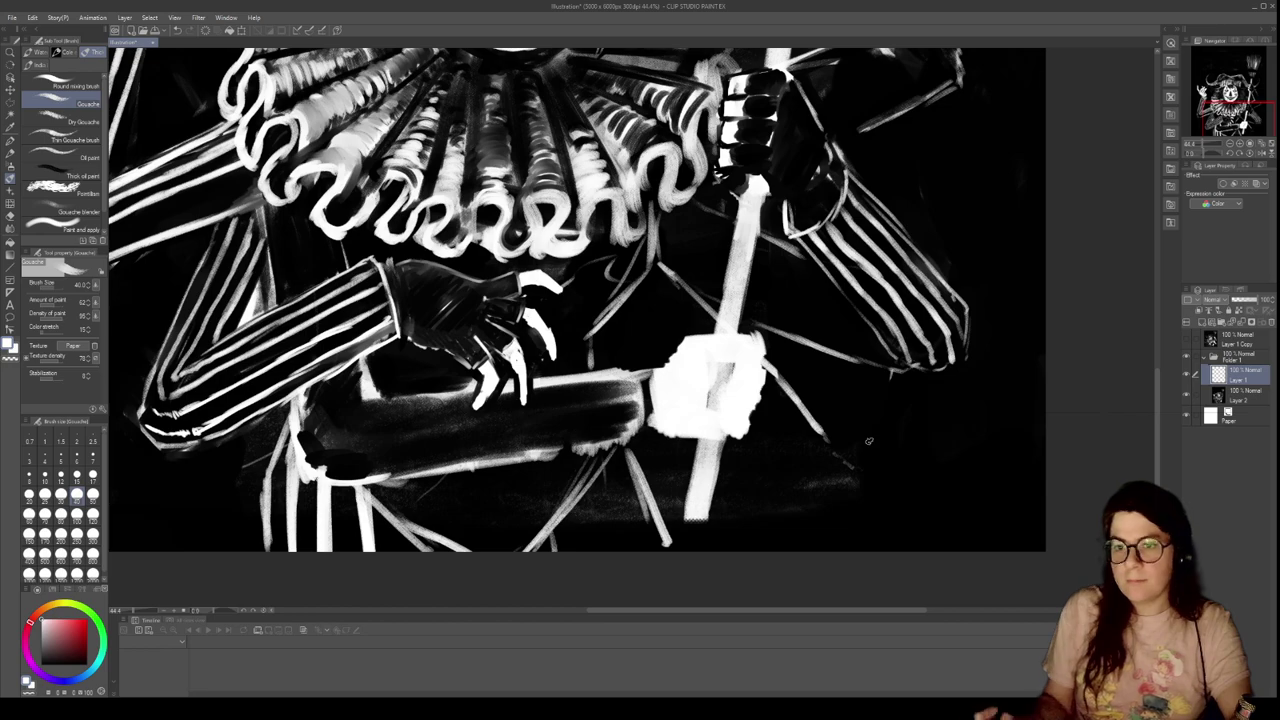
{"action": "scroll", "coordinate": [716, 362], "scroll_direction": "down", "scroll_amount": 4}
{"action": "scroll", "coordinate": [690, 262], "scroll_direction": "up", "scroll_amount": 3}
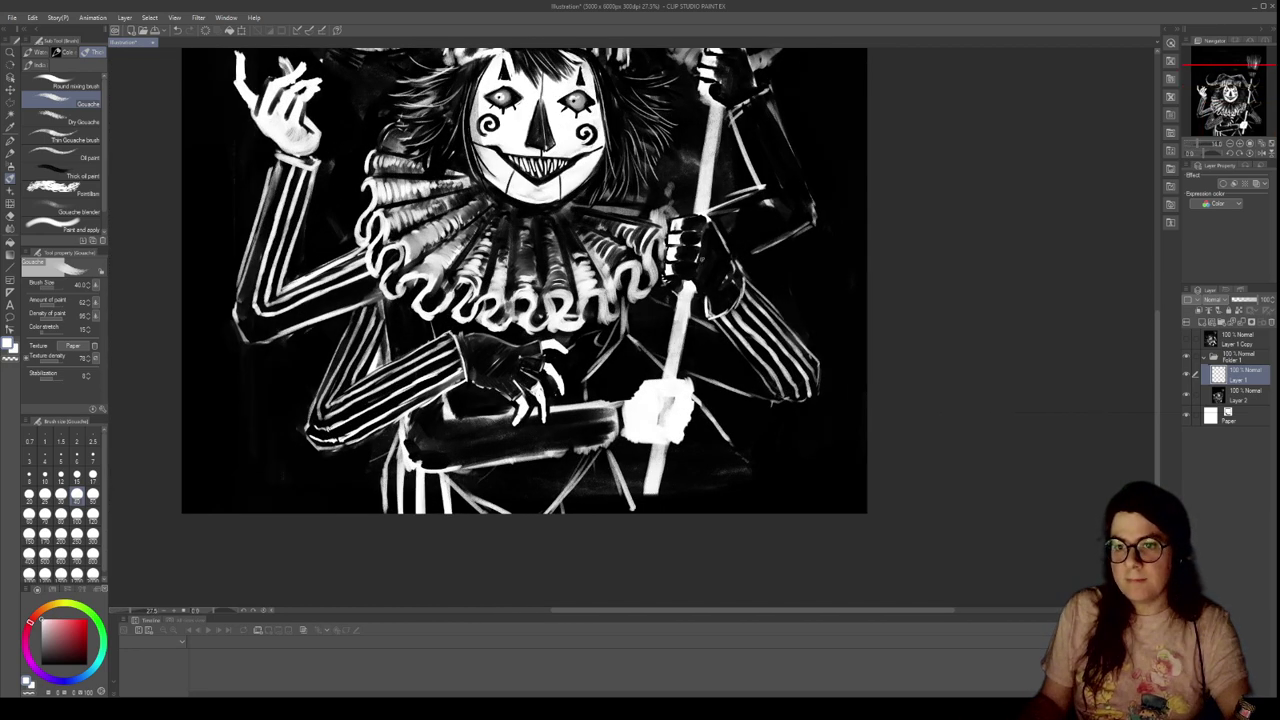
{"action": "left_click_drag", "start_coordinate": [648, 216], "coordinate": [594, 344]}
{"action": "scroll", "coordinate": [525, 240], "scroll_direction": "down", "scroll_amount": 2}
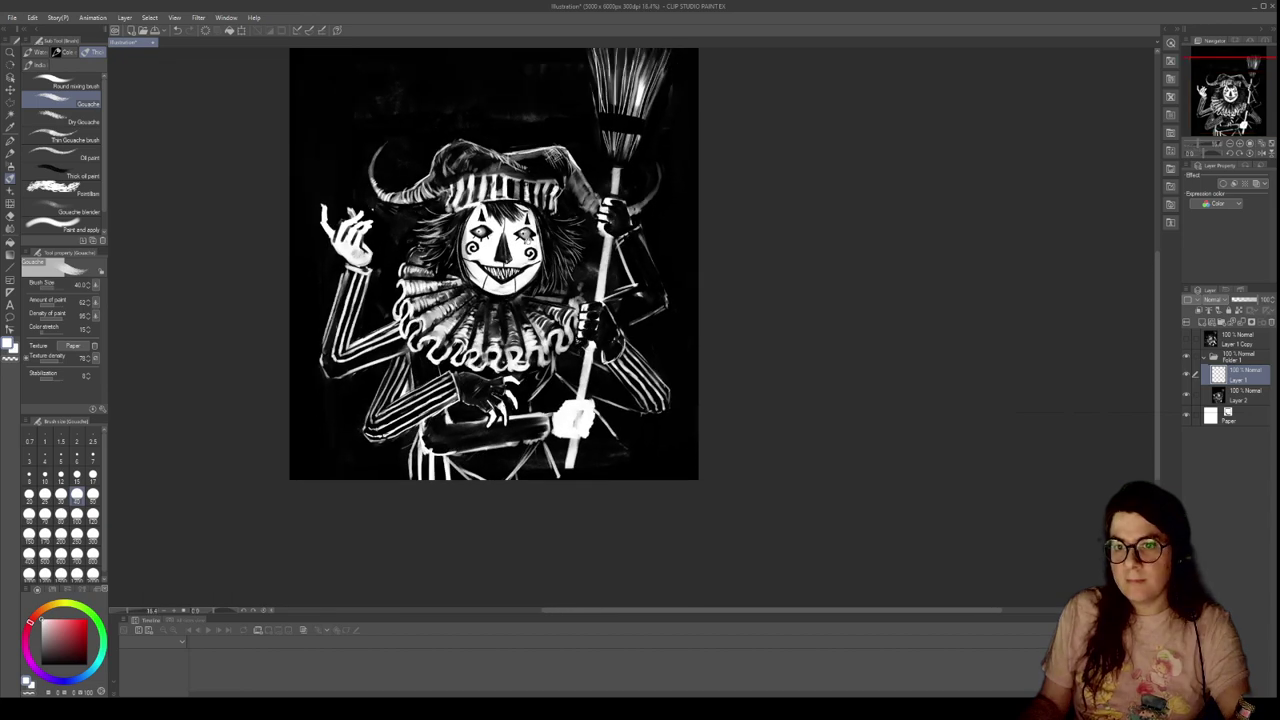
{"action": "scroll", "coordinate": [494, 264], "scroll_direction": "down", "scroll_amount": 1}
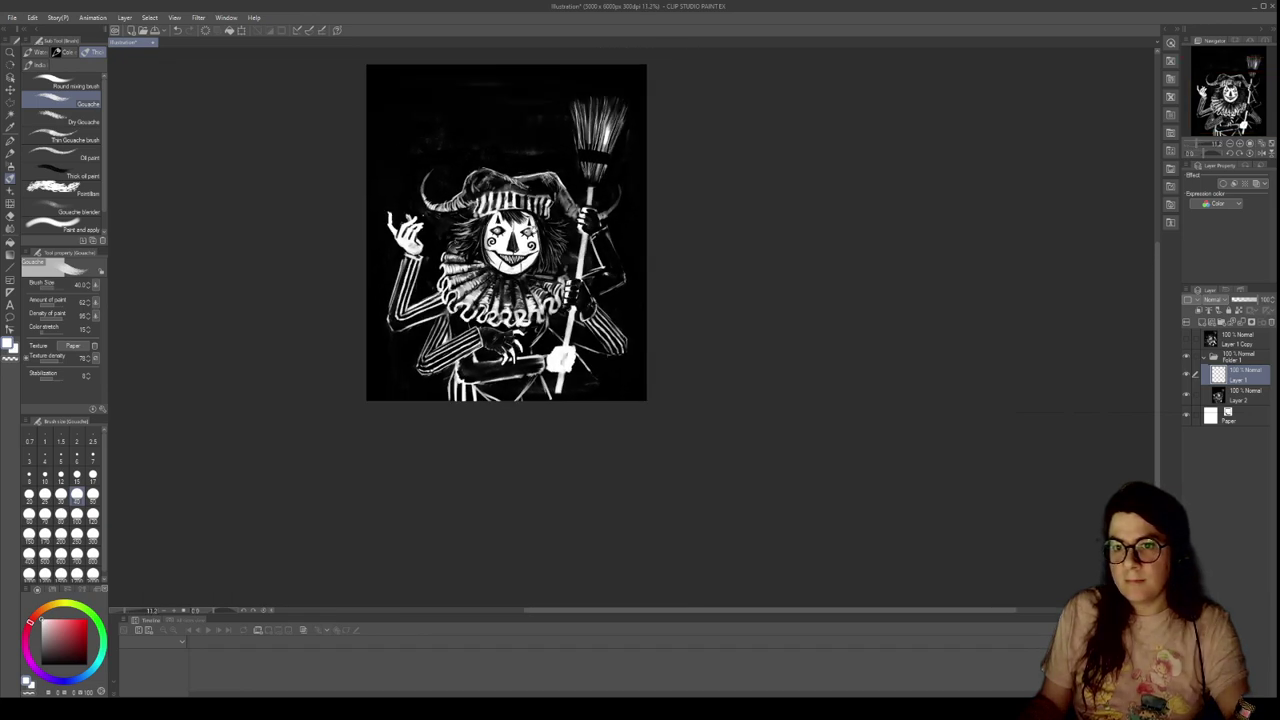
{"action": "scroll", "coordinate": [529, 222], "scroll_direction": "up", "scroll_amount": 3}
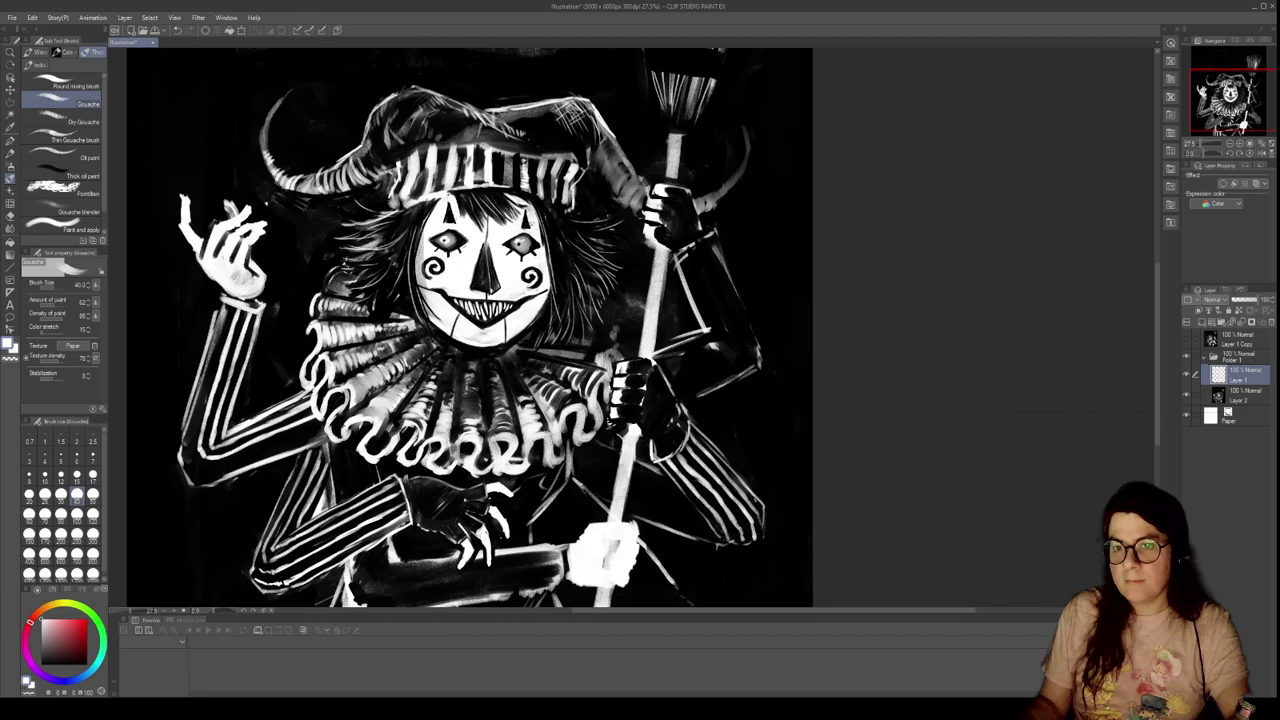
{"action": "scroll", "coordinate": [529, 222], "scroll_direction": "down", "scroll_amount": 1}
{"action": "scroll", "coordinate": [480, 310], "scroll_direction": "down", "scroll_amount": 1}
{"action": "scroll", "coordinate": [480, 310], "scroll_direction": "up", "scroll_amount": 2}
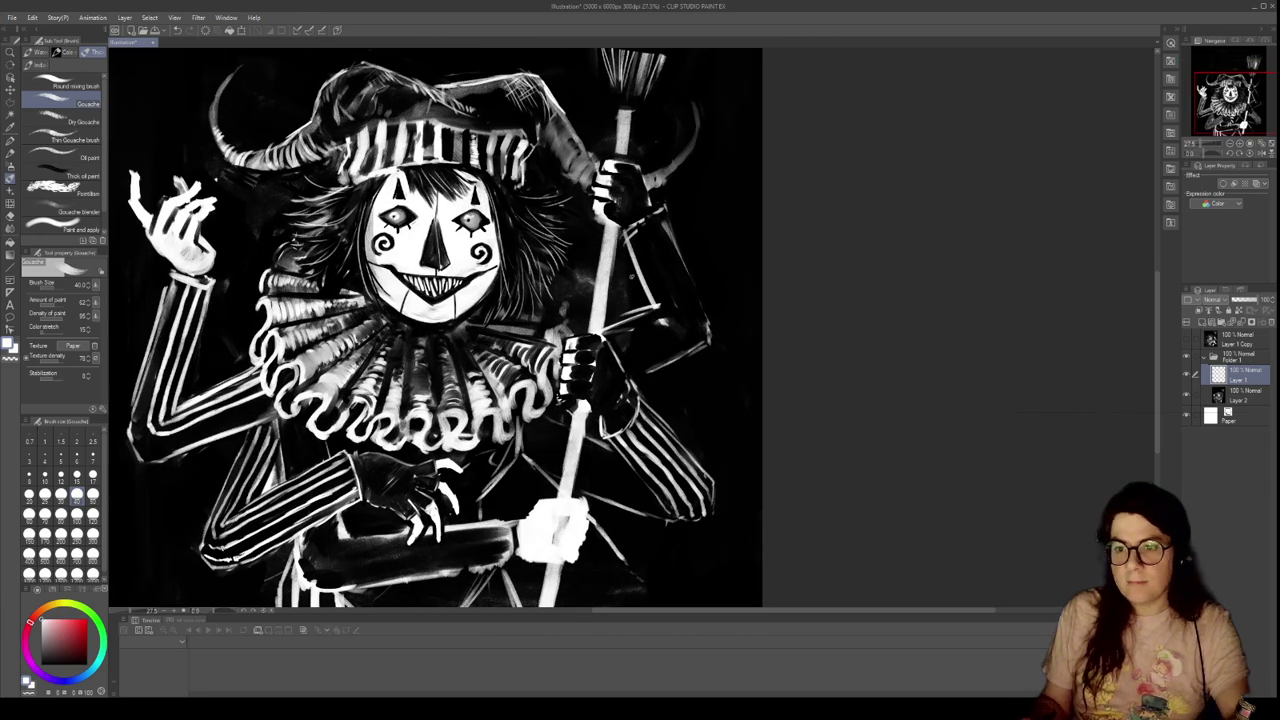
{"action": "mouse_move", "coordinate": [639, 523]}
{"action": "left_mouse_down"}
{"action": "mouse_move", "coordinate": [599, 487]}
{"action": "mouse_move", "coordinate": [610, 450]}
{"action": "mouse_move", "coordinate": [664, 372]}
{"action": "left_mouse_up"}
{"action": "left_click_drag", "start_coordinate": [626, 428], "coordinate": [662, 378]}
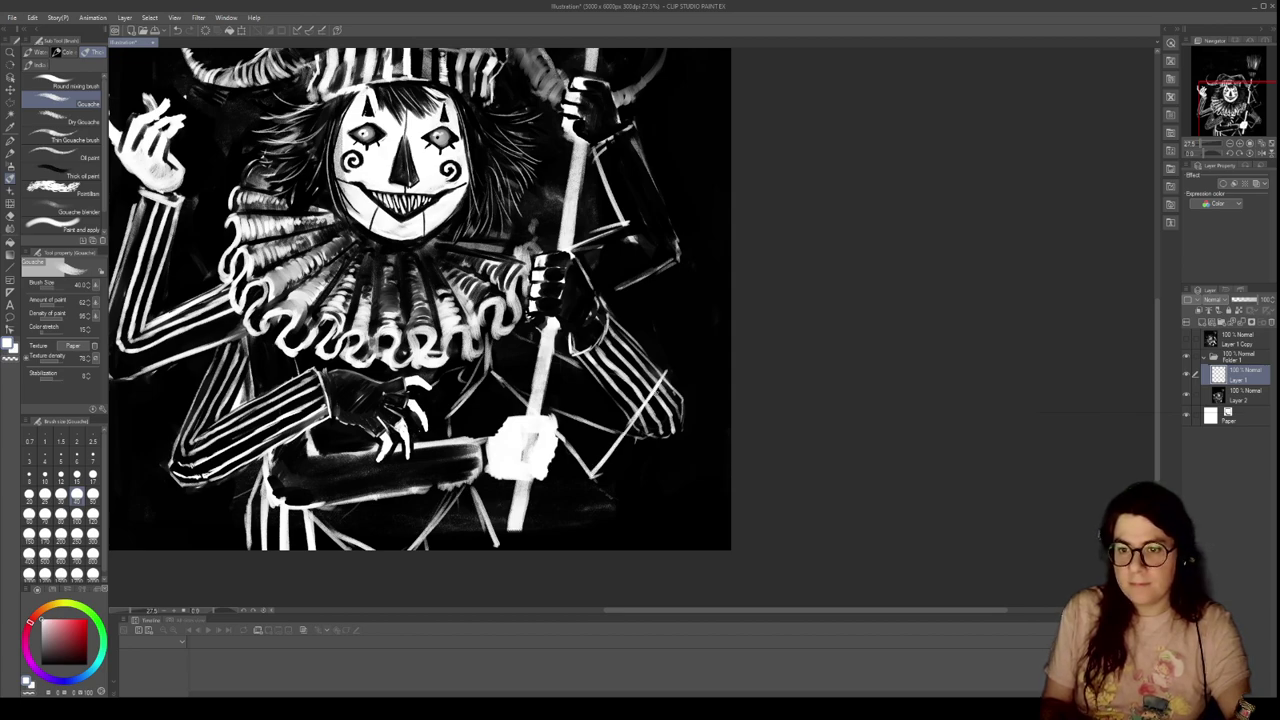
{"action": "key", "text": "ctrl+z"}
{"action": "key", "text": "ctrl+z"}
{"action": "key", "text": "ctrl+z"}
{"action": "key", "text": "ctrl+z"}
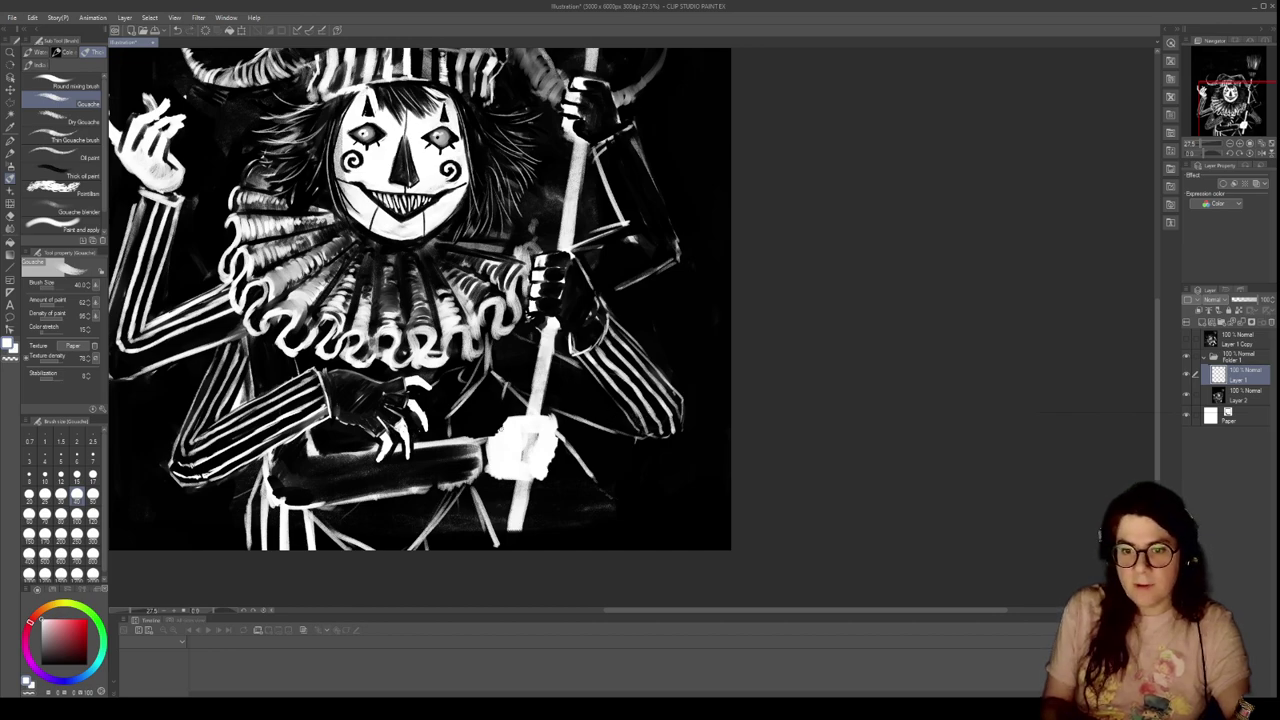
Sketch a lower forearm in white beneath the striped elbow, extending from the broom handle and ending in a cuff and a round wrist
{"action": "mouse_move", "coordinate": [543, 485]}
{"action": "left_mouse_down"}
{"action": "mouse_move", "coordinate": [536, 527]}
{"action": "mouse_move", "coordinate": [577, 476]}
{"action": "mouse_move", "coordinate": [625, 461]}
{"action": "left_mouse_up"}
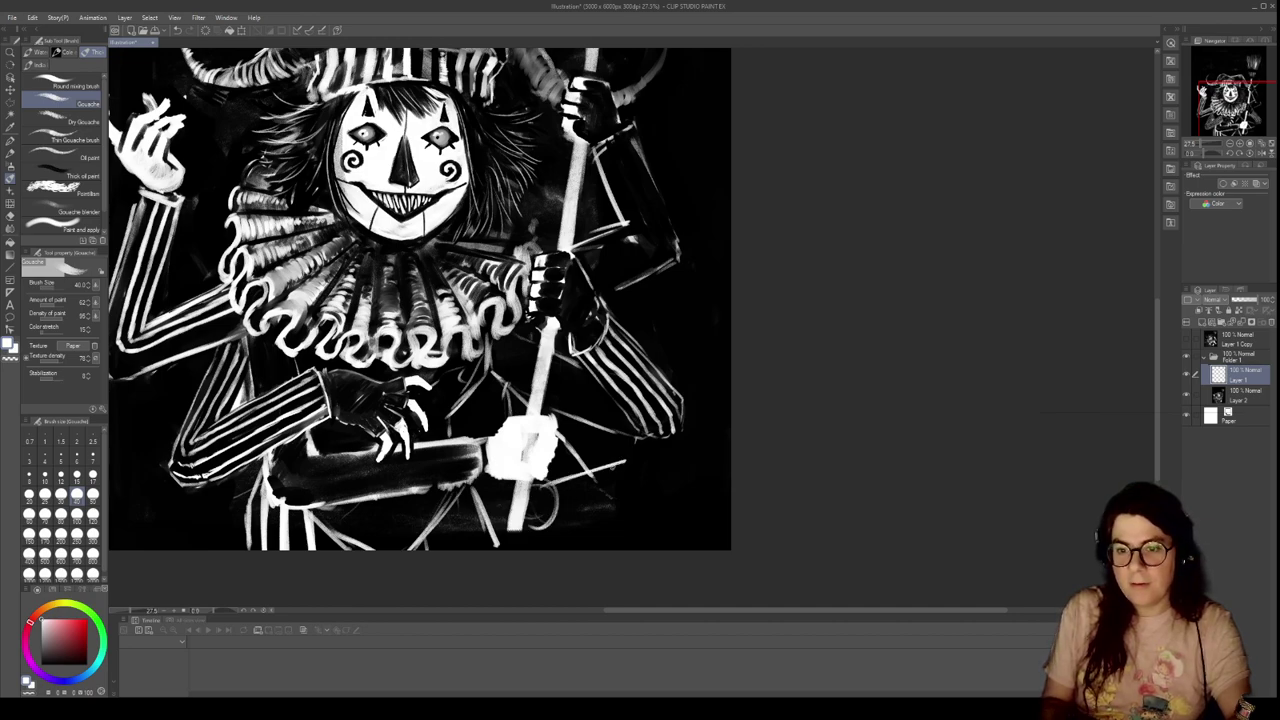
{"action": "mouse_move", "coordinate": [546, 527]}
{"action": "left_mouse_down"}
{"action": "mouse_move", "coordinate": [636, 482]}
{"action": "mouse_move", "coordinate": [634, 500]}
{"action": "mouse_move", "coordinate": [648, 498]}
{"action": "mouse_move", "coordinate": [668, 462]}
{"action": "mouse_move", "coordinate": [688, 476]}
{"action": "left_mouse_up"}
{"action": "scroll", "coordinate": [672, 434], "scroll_direction": "down", "scroll_amount": 4}
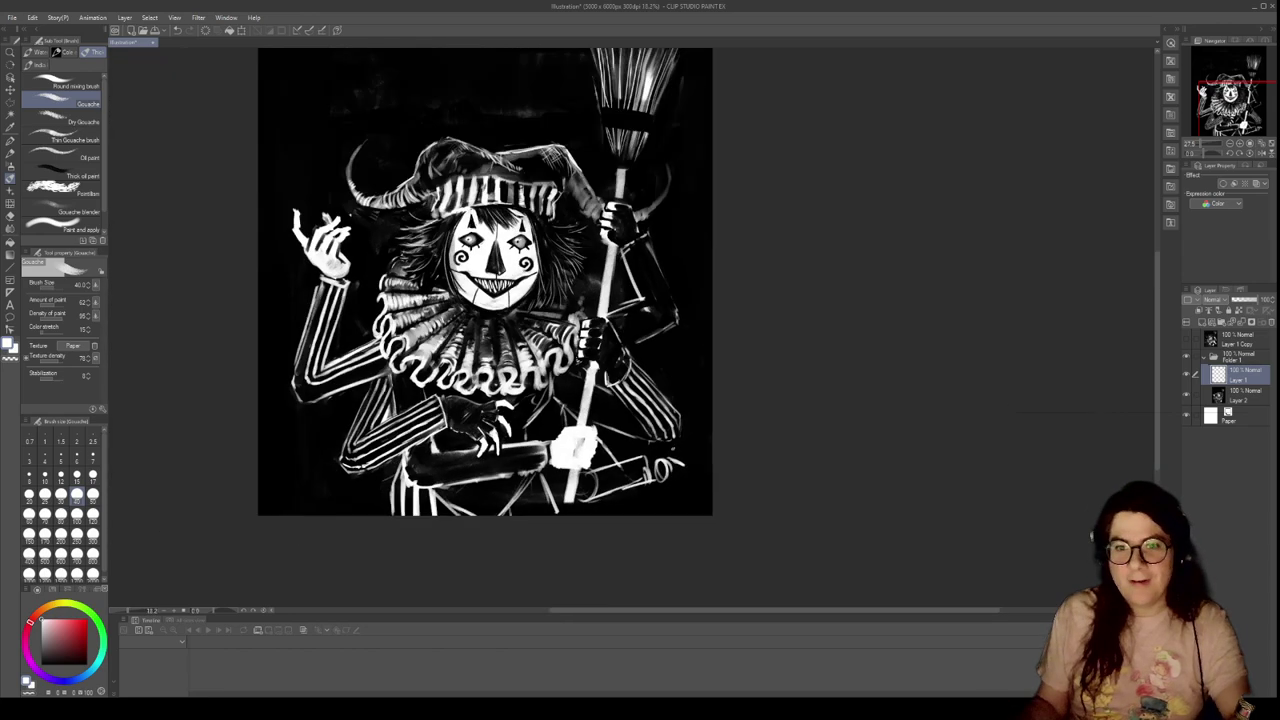
{"action": "scroll", "coordinate": [676, 340], "scroll_direction": "up", "scroll_amount": 2}
{"action": "scroll", "coordinate": [667, 336], "scroll_direction": "up", "scroll_amount": 2}
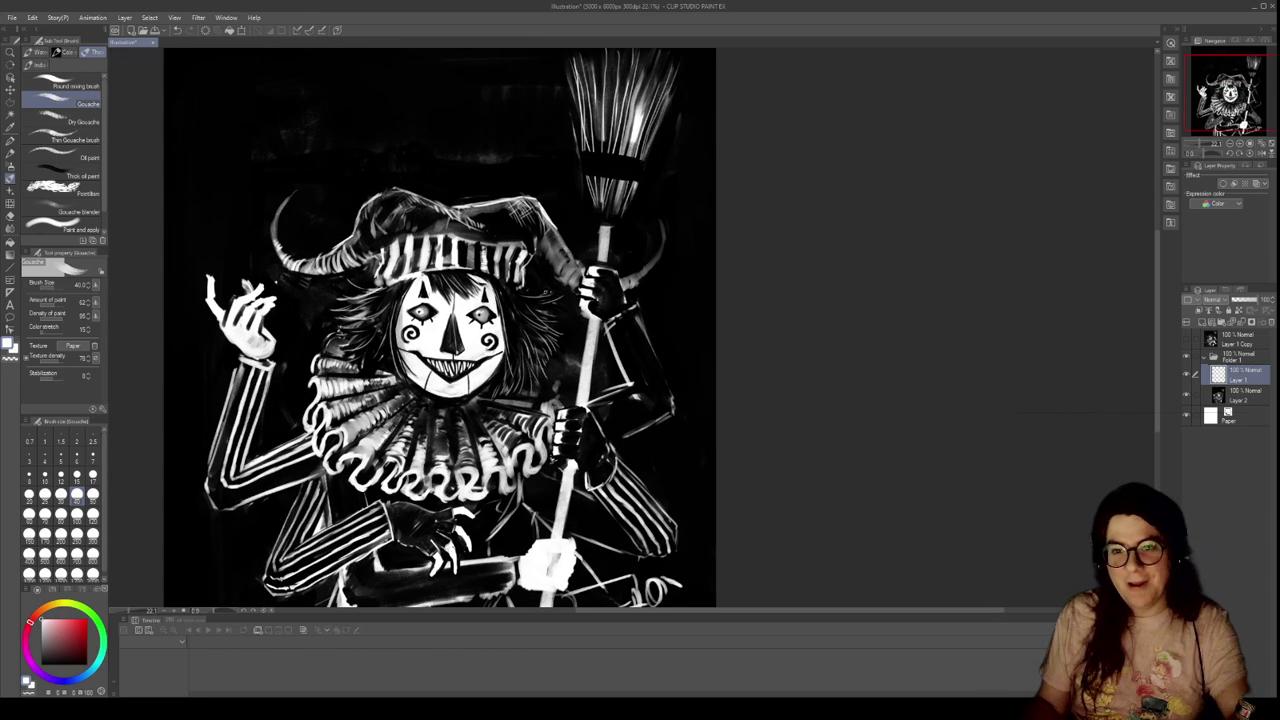
Widen the canvas by extending its right edge outward, keeping the height as it is
{"action": "scroll", "coordinate": [368, 242], "scroll_direction": "down", "scroll_amount": 2}
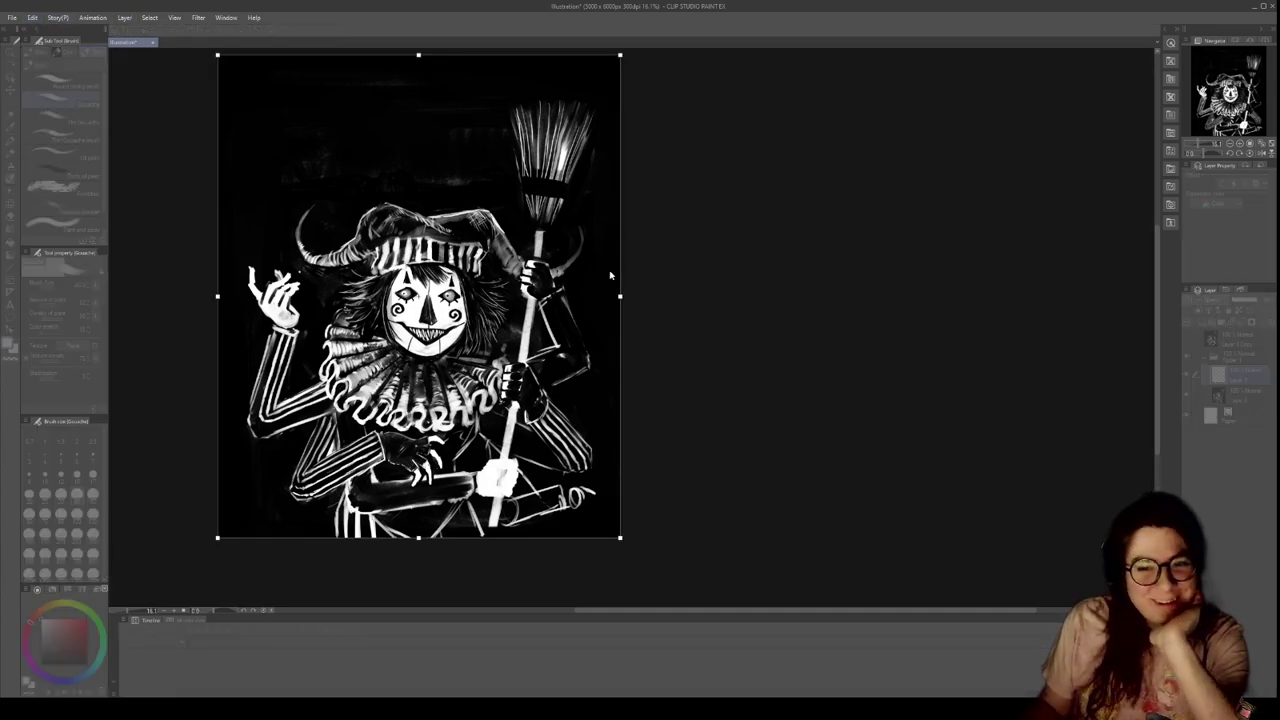
{"action": "left_click_drag", "start_coordinate": [621, 296], "coordinate": [655, 294]}
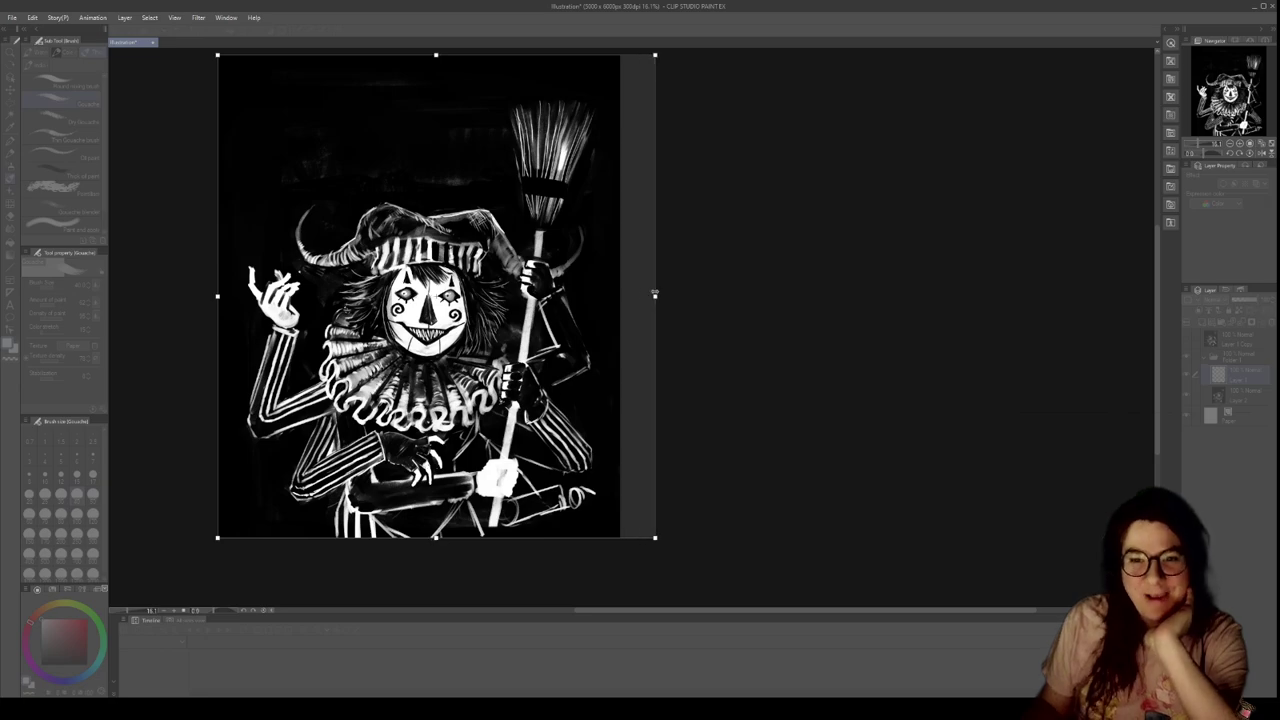
{"action": "key", "text": "Return"}
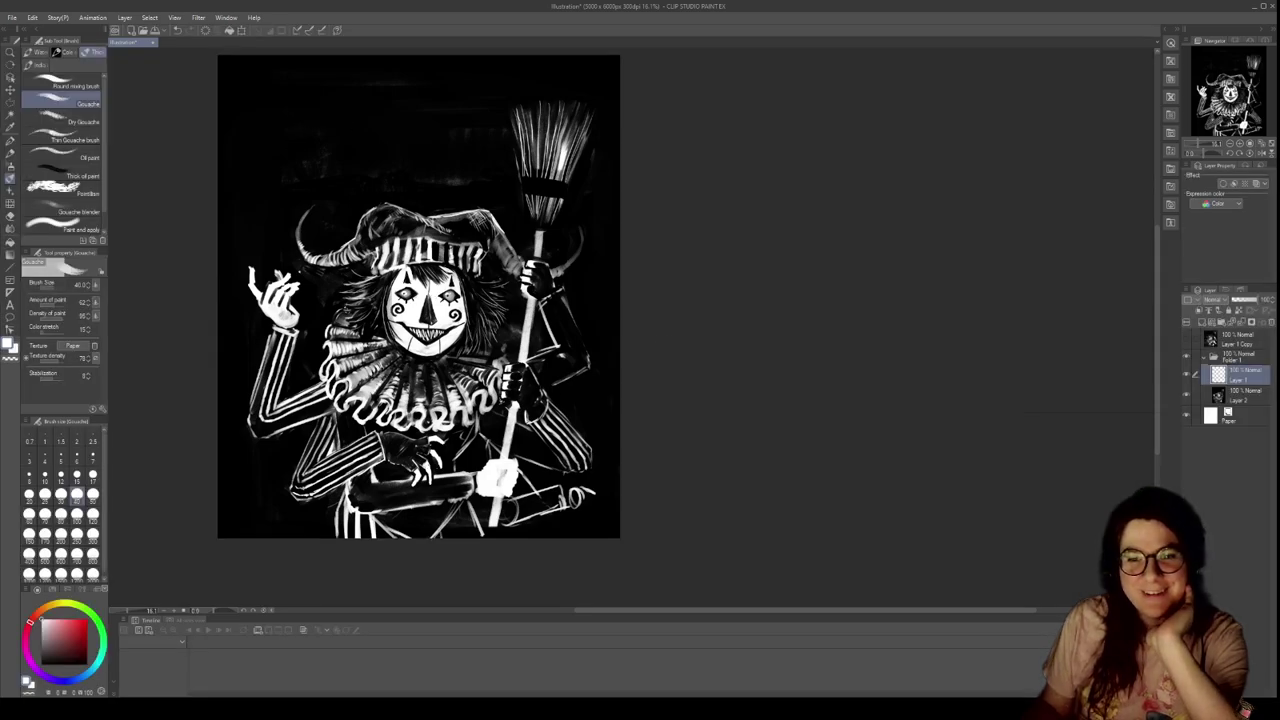
{"action": "scroll", "coordinate": [991, 566], "scroll_direction": "up", "scroll_amount": 4}
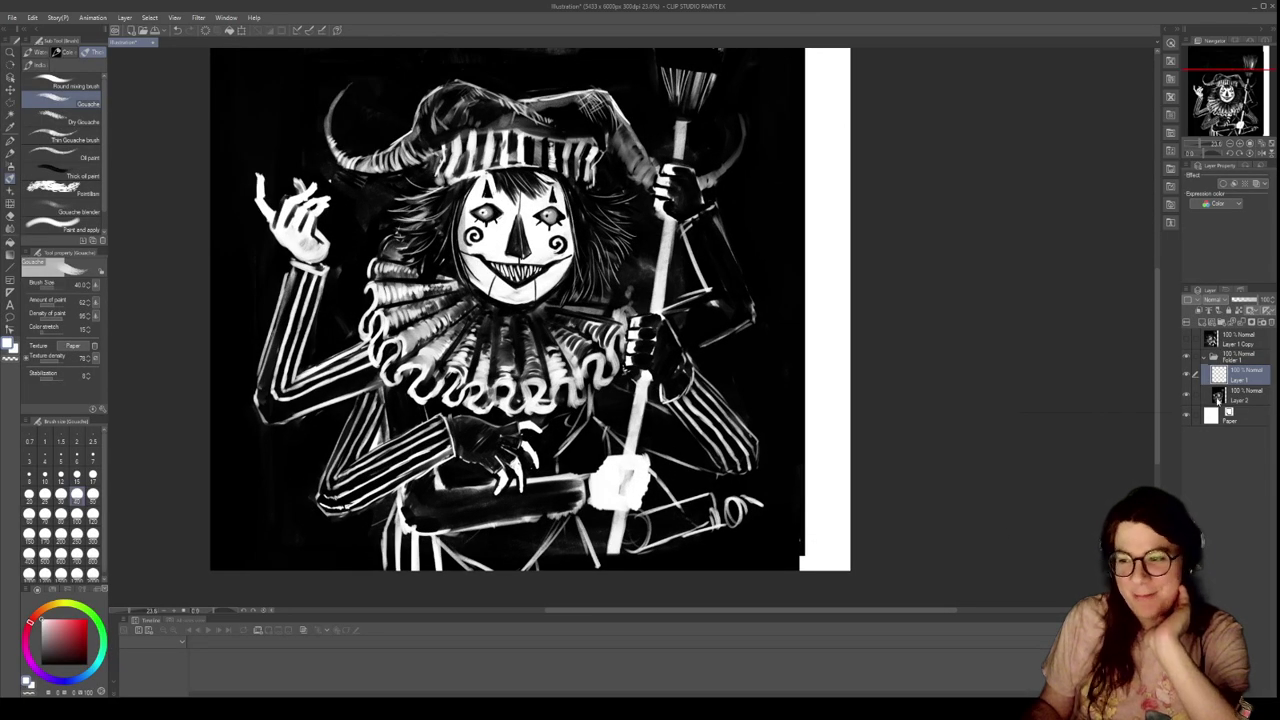
Cover the lower and middle parts of the added white strip with black on Layer 2 at brush size 300
{"action": "left_click", "coordinate": [1248, 401]}
{"action": "scroll", "coordinate": [1018, 404], "scroll_direction": "down", "scroll_amount": 5}
{"action": "scroll", "coordinate": [1018, 254], "scroll_direction": "up", "scroll_amount": 3}
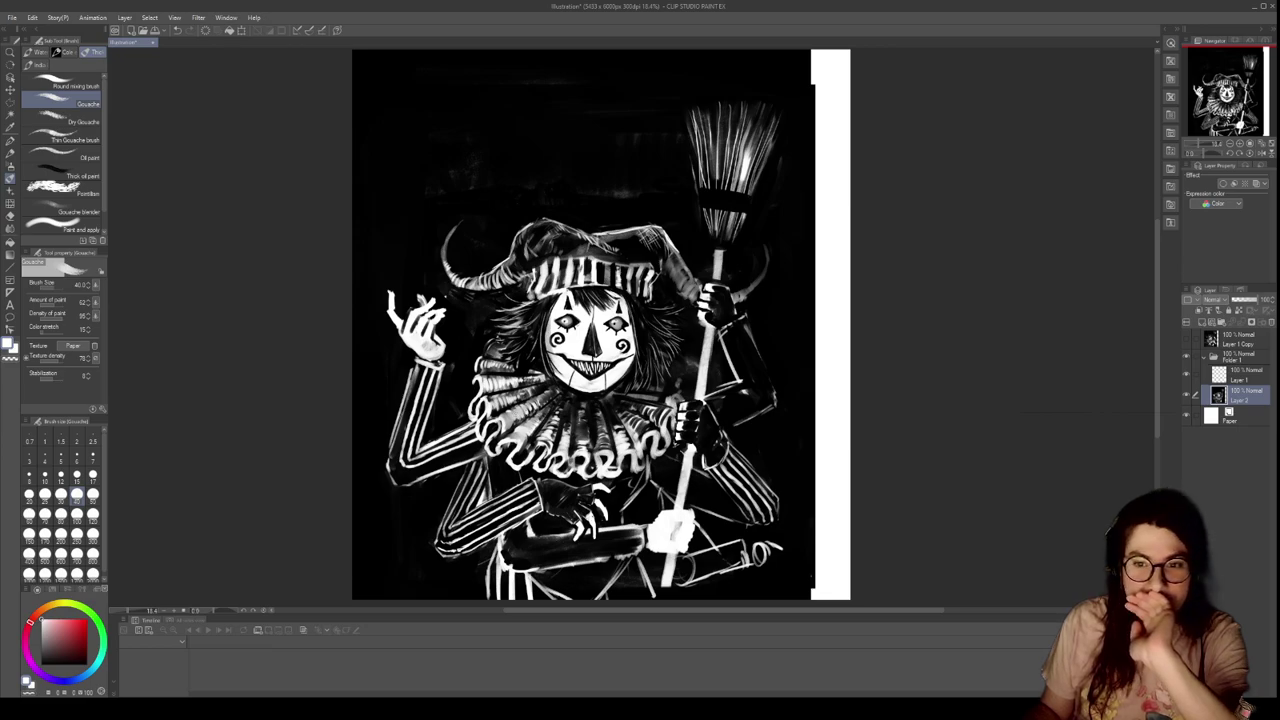
{"action": "scroll", "coordinate": [442, 362], "scroll_direction": "down", "scroll_amount": 3}
{"action": "scroll", "coordinate": [420, 290], "scroll_direction": "up", "scroll_amount": 3}
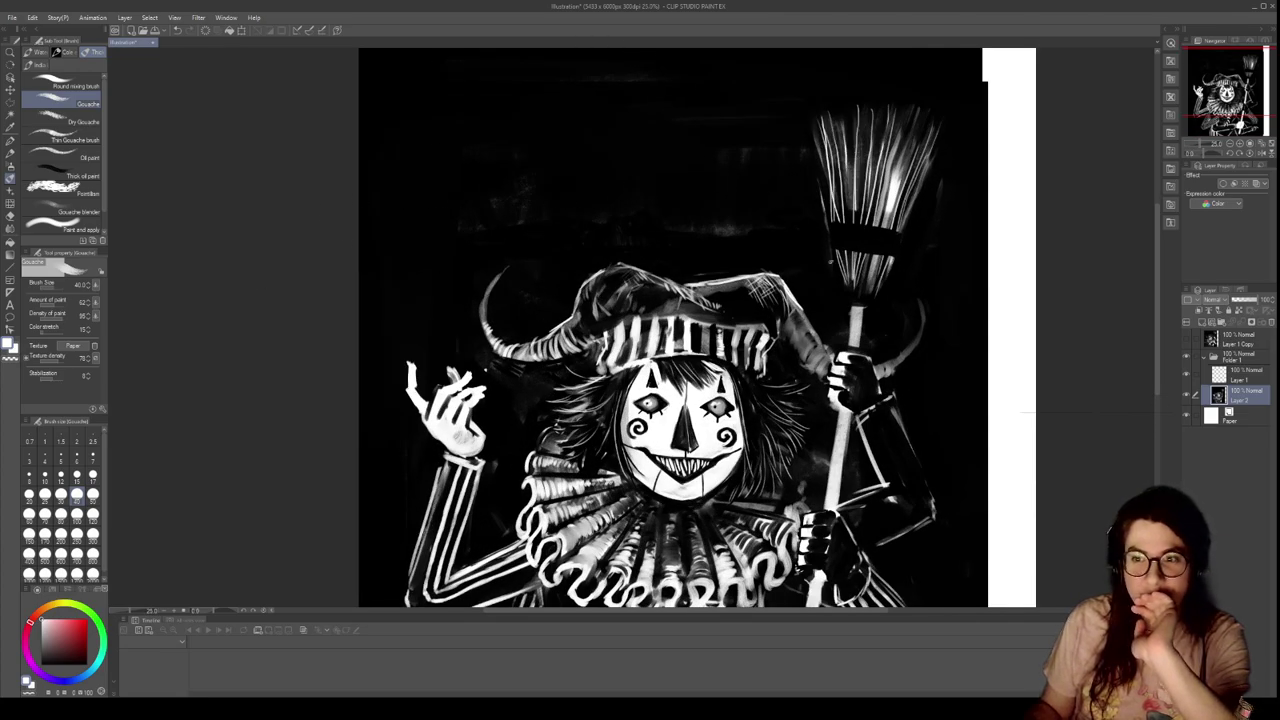
{"action": "scroll", "coordinate": [836, 308], "scroll_direction": "down", "scroll_amount": 3}
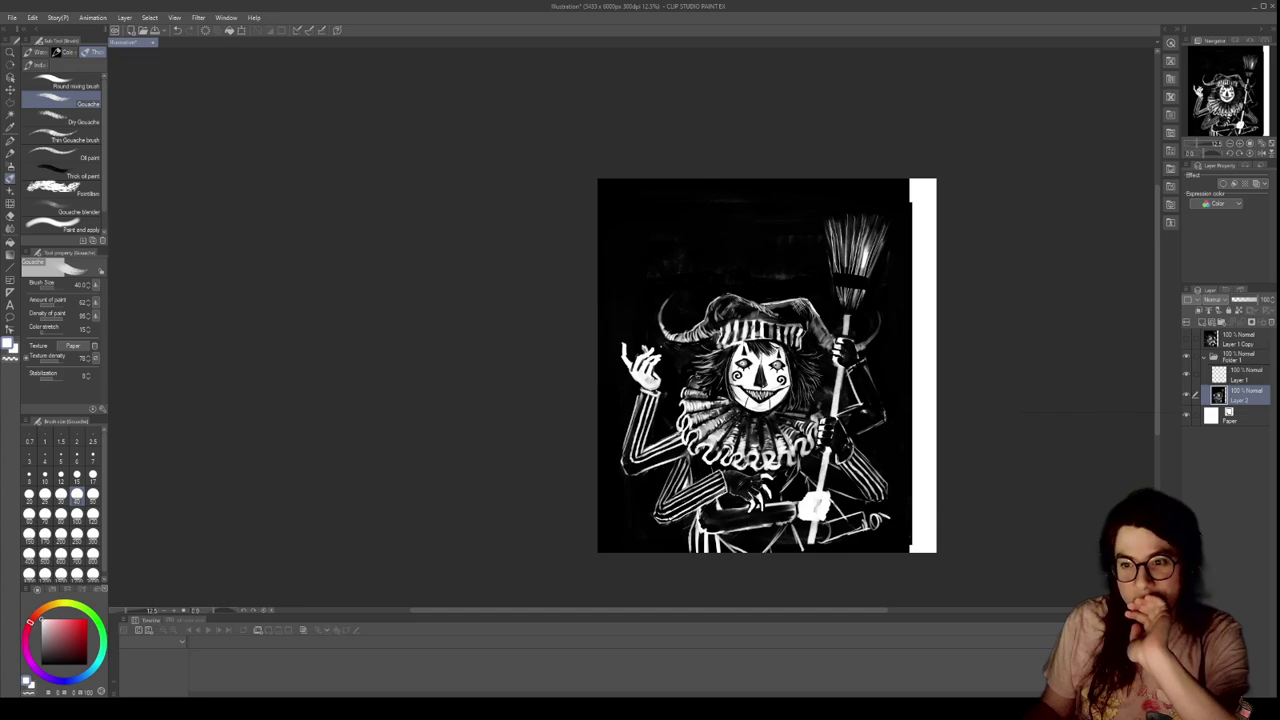
{"action": "scroll", "coordinate": [896, 400], "scroll_direction": "up", "scroll_amount": 2}
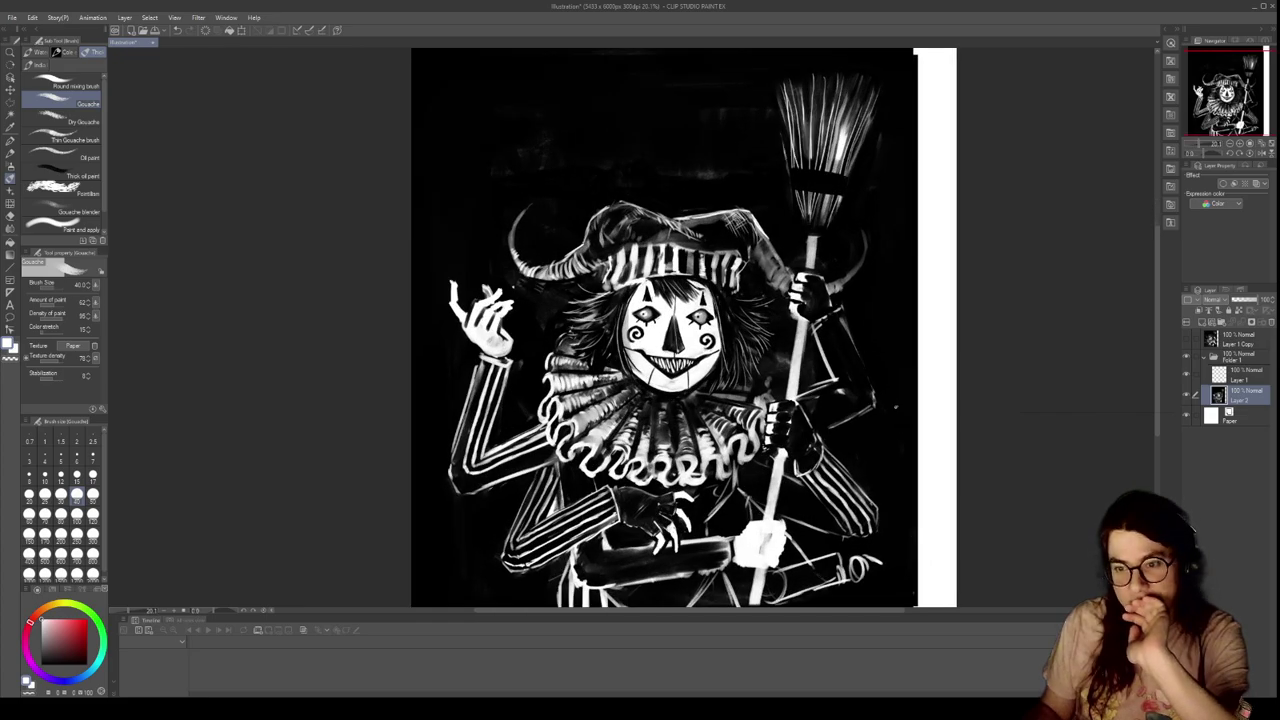
{"action": "scroll", "coordinate": [863, 293], "scroll_direction": "down", "scroll_amount": 2}
{"action": "scroll", "coordinate": [911, 294], "scroll_direction": "up", "scroll_amount": 2}
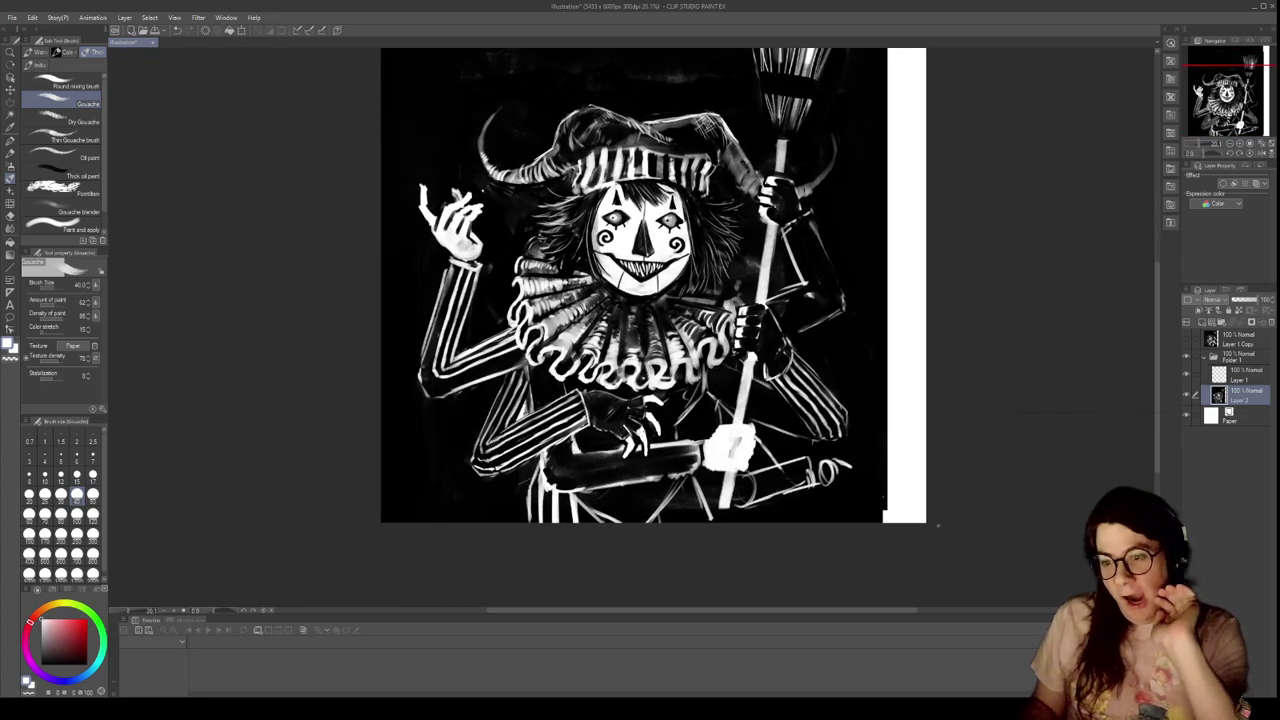
{"action": "scroll", "coordinate": [940, 522], "scroll_direction": "up", "scroll_amount": 2}
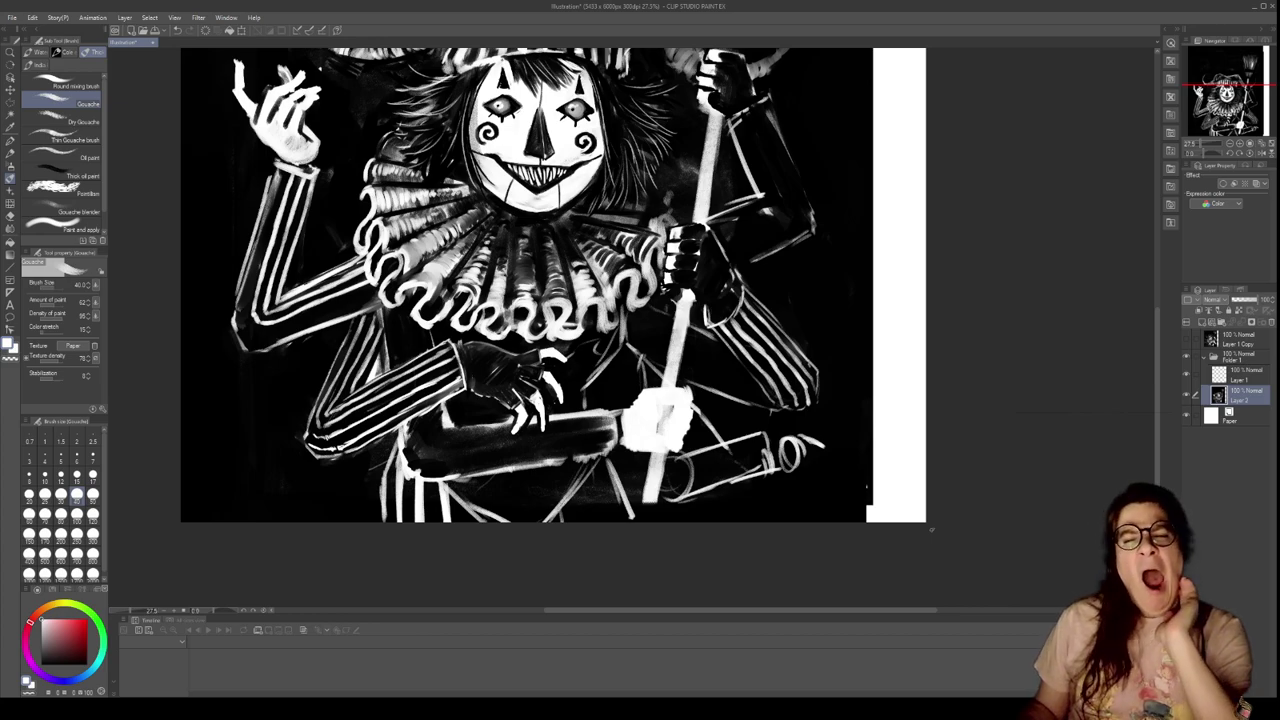
{"action": "scroll", "coordinate": [927, 530], "scroll_direction": "up", "scroll_amount": 2}
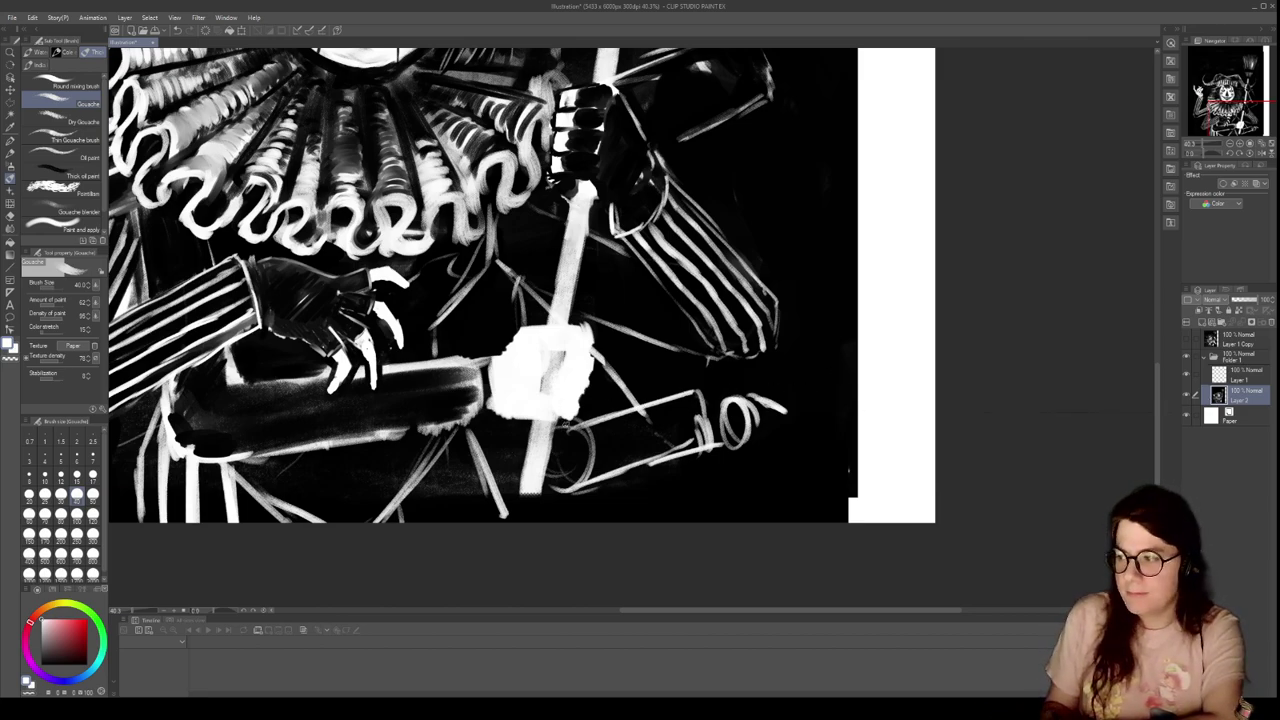
{"action": "left_click", "coordinate": [93, 533]}
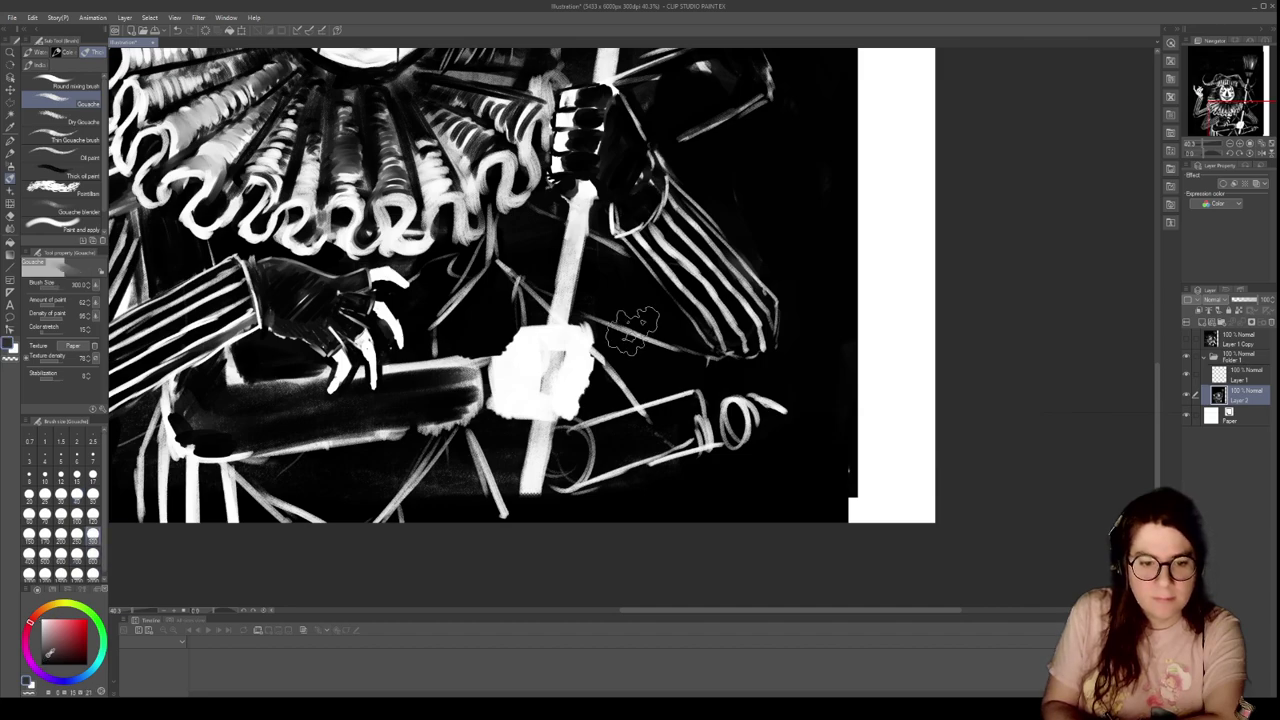
{"action": "mouse_move", "coordinate": [834, 440]}
{"action": "left_mouse_down"}
{"action": "mouse_move", "coordinate": [856, 534]}
{"action": "mouse_move", "coordinate": [868, 378]}
{"action": "mouse_move", "coordinate": [885, 546]}
{"action": "mouse_move", "coordinate": [896, 404]}
{"action": "mouse_move", "coordinate": [931, 401]}
{"action": "mouse_move", "coordinate": [914, 531]}
{"action": "left_mouse_up"}
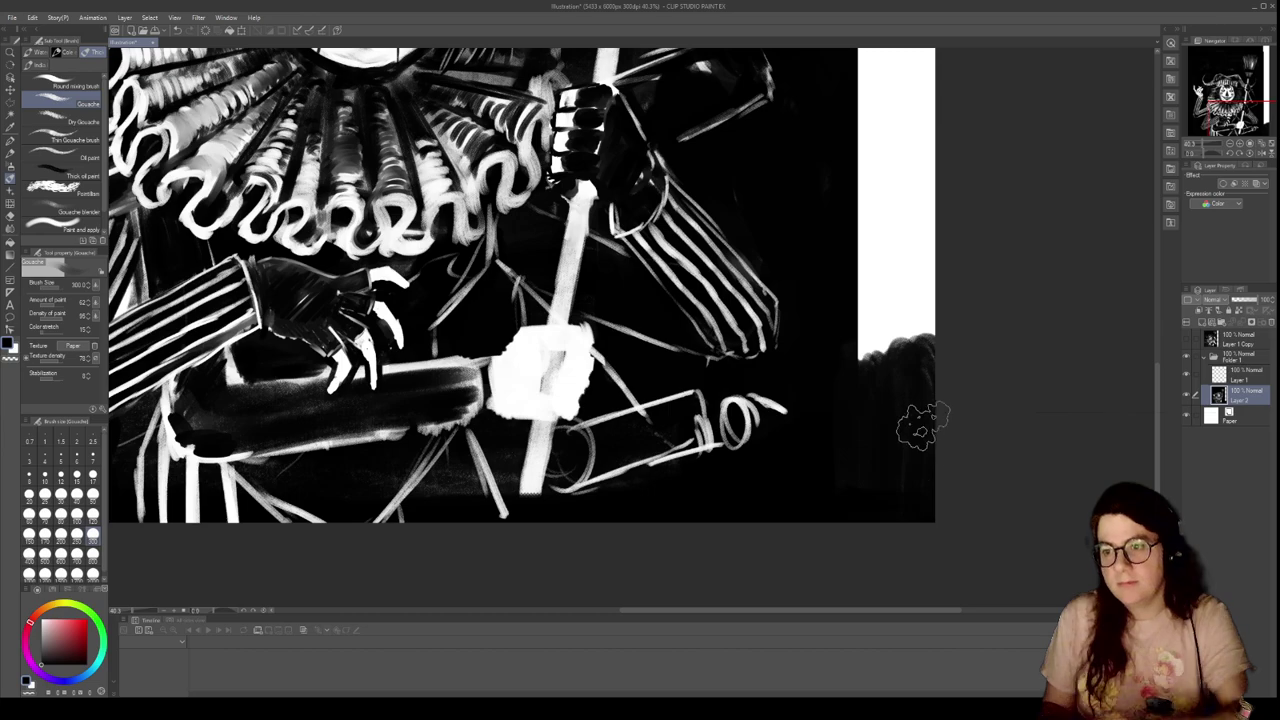
{"action": "left_click_drag", "start_coordinate": [867, 228], "coordinate": [842, 404]}
{"action": "mouse_move", "coordinate": [832, 330]}
{"action": "left_mouse_down"}
{"action": "mouse_move", "coordinate": [853, 548]}
{"action": "mouse_move", "coordinate": [848, 378]}
{"action": "mouse_move", "coordinate": [876, 312]}
{"action": "mouse_move", "coordinate": [875, 494]}
{"action": "mouse_move", "coordinate": [908, 502]}
{"action": "mouse_move", "coordinate": [912, 261]}
{"action": "mouse_move", "coordinate": [903, 433]}
{"action": "mouse_move", "coordinate": [874, 510]}
{"action": "mouse_move", "coordinate": [840, 338]}
{"action": "mouse_move", "coordinate": [869, 287]}
{"action": "mouse_move", "coordinate": [856, 483]}
{"action": "mouse_move", "coordinate": [823, 475]}
{"action": "mouse_move", "coordinate": [831, 274]}
{"action": "mouse_move", "coordinate": [856, 307]}
{"action": "mouse_move", "coordinate": [852, 502]}
{"action": "mouse_move", "coordinate": [873, 257]}
{"action": "mouse_move", "coordinate": [901, 355]}
{"action": "mouse_move", "coordinate": [897, 494]}
{"action": "mouse_move", "coordinate": [881, 309]}
{"action": "mouse_move", "coordinate": [853, 339]}
{"action": "mouse_move", "coordinate": [839, 527]}
{"action": "left_mouse_up"}
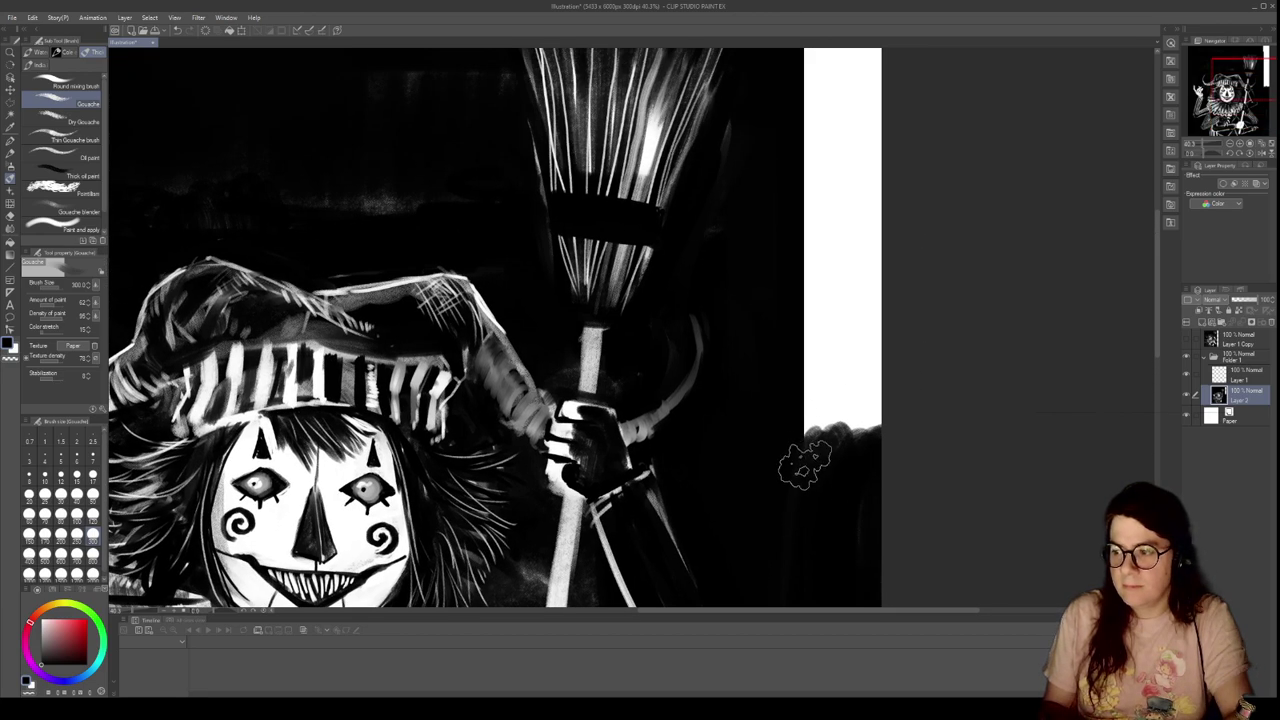
Paint the remaining white strip beside the broom black up to the canvas's upper corner
{"action": "mouse_move", "coordinate": [804, 474]}
{"action": "left_mouse_down"}
{"action": "mouse_move", "coordinate": [808, 245]}
{"action": "mouse_move", "coordinate": [840, 476]}
{"action": "mouse_move", "coordinate": [833, 308]}
{"action": "mouse_move", "coordinate": [863, 248]}
{"action": "mouse_move", "coordinate": [864, 443]}
{"action": "mouse_move", "coordinate": [866, 368]}
{"action": "left_mouse_up"}
{"action": "scroll", "coordinate": [871, 408], "scroll_direction": "up", "scroll_amount": 3}
{"action": "mouse_move", "coordinate": [828, 451]}
{"action": "left_mouse_down"}
{"action": "mouse_move", "coordinate": [815, 282]}
{"action": "mouse_move", "coordinate": [835, 238]}
{"action": "mouse_move", "coordinate": [845, 455]}
{"action": "mouse_move", "coordinate": [840, 245]}
{"action": "mouse_move", "coordinate": [845, 438]}
{"action": "mouse_move", "coordinate": [867, 361]}
{"action": "mouse_move", "coordinate": [873, 233]}
{"action": "mouse_move", "coordinate": [873, 455]}
{"action": "mouse_move", "coordinate": [845, 457]}
{"action": "mouse_move", "coordinate": [839, 190]}
{"action": "mouse_move", "coordinate": [822, 198]}
{"action": "mouse_move", "coordinate": [810, 186]}
{"action": "mouse_move", "coordinate": [854, 127]}
{"action": "mouse_move", "coordinate": [863, 246]}
{"action": "mouse_move", "coordinate": [851, 93]}
{"action": "mouse_move", "coordinate": [838, 283]}
{"action": "mouse_move", "coordinate": [824, 88]}
{"action": "mouse_move", "coordinate": [866, 251]}
{"action": "mouse_move", "coordinate": [898, 78]}
{"action": "mouse_move", "coordinate": [894, 330]}
{"action": "mouse_move", "coordinate": [863, 137]}
{"action": "left_mouse_up"}
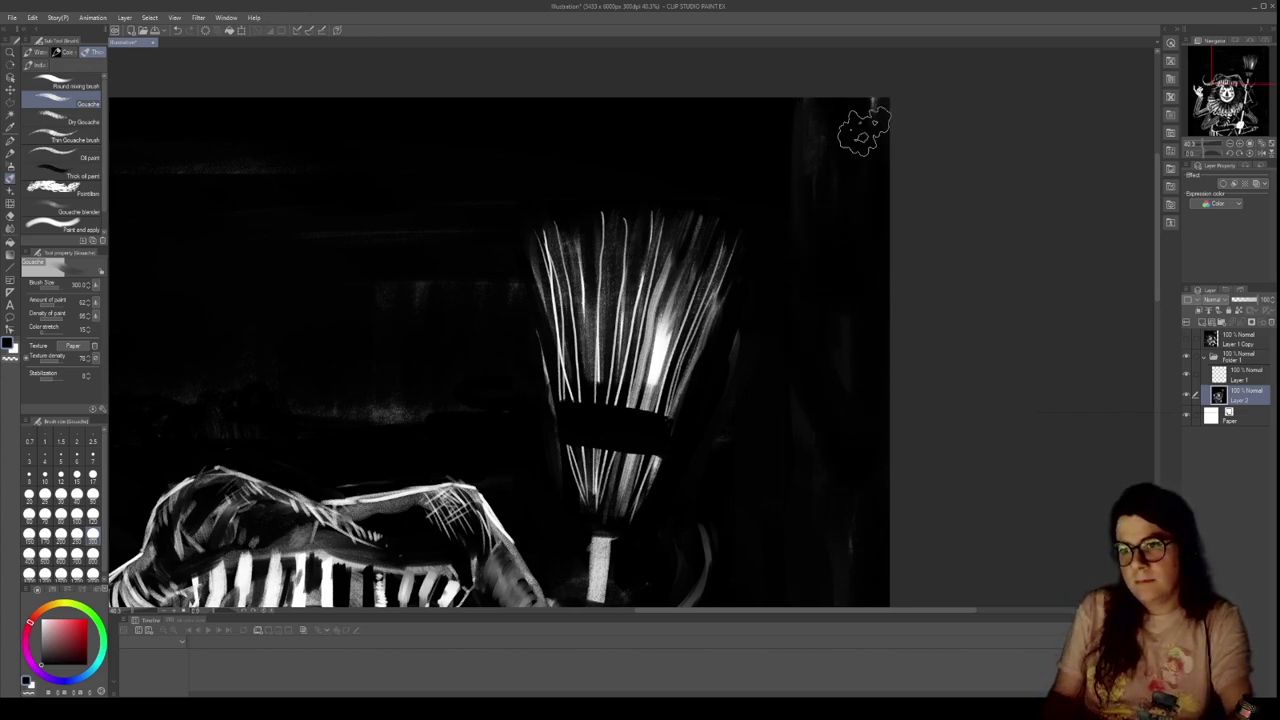
{"action": "scroll", "coordinate": [905, 275], "scroll_direction": "down", "scroll_amount": 5}
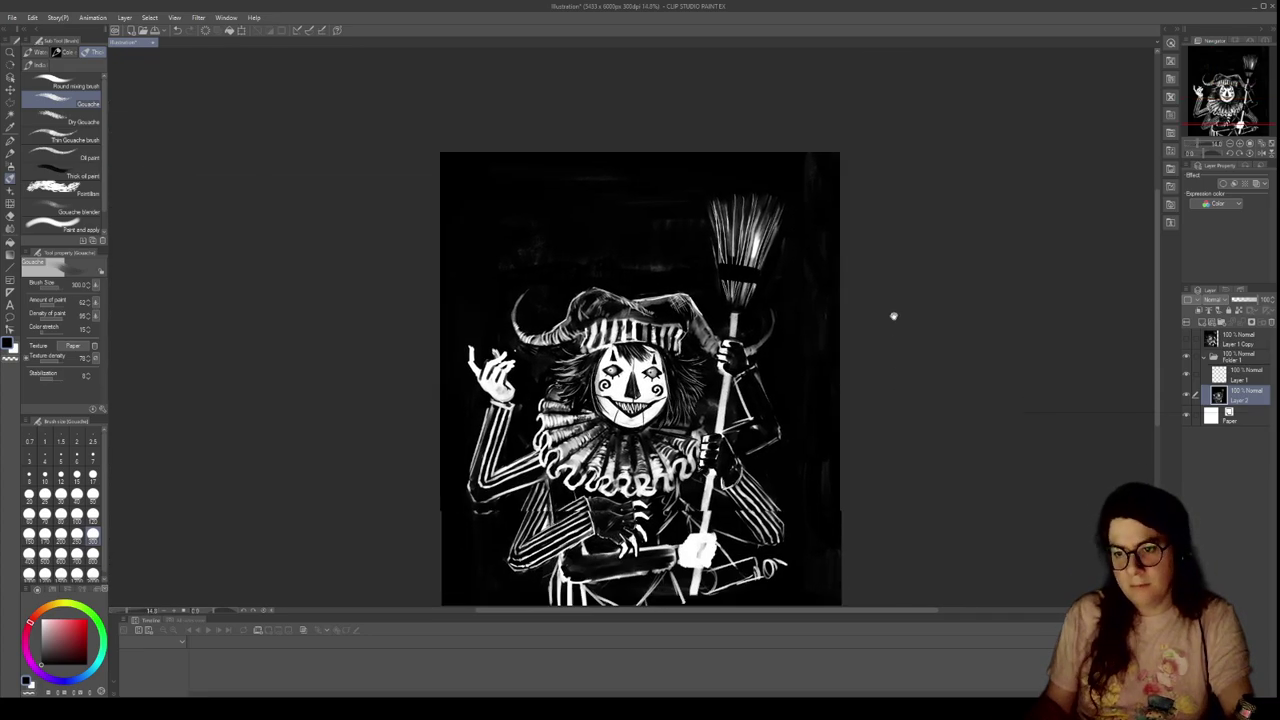
{"action": "scroll", "coordinate": [657, 212], "scroll_direction": "up", "scroll_amount": 2}
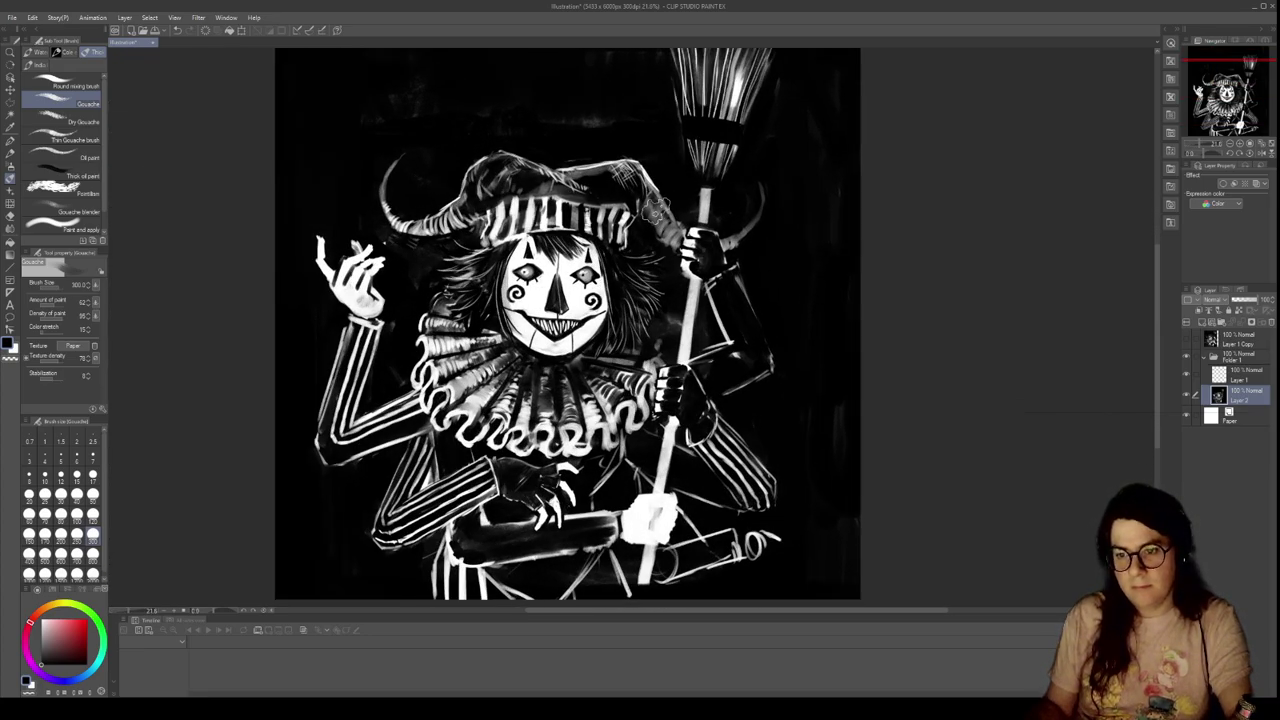
Sketch the lower arm's open hand at brush size 50 with the transparent colour, giving it a palm outline, a raised thumb and outstretched fingers
{"action": "left_click_drag", "start_coordinate": [903, 439], "coordinate": [783, 290]}
{"action": "scroll", "coordinate": [680, 393], "scroll_direction": "up", "scroll_amount": 4}
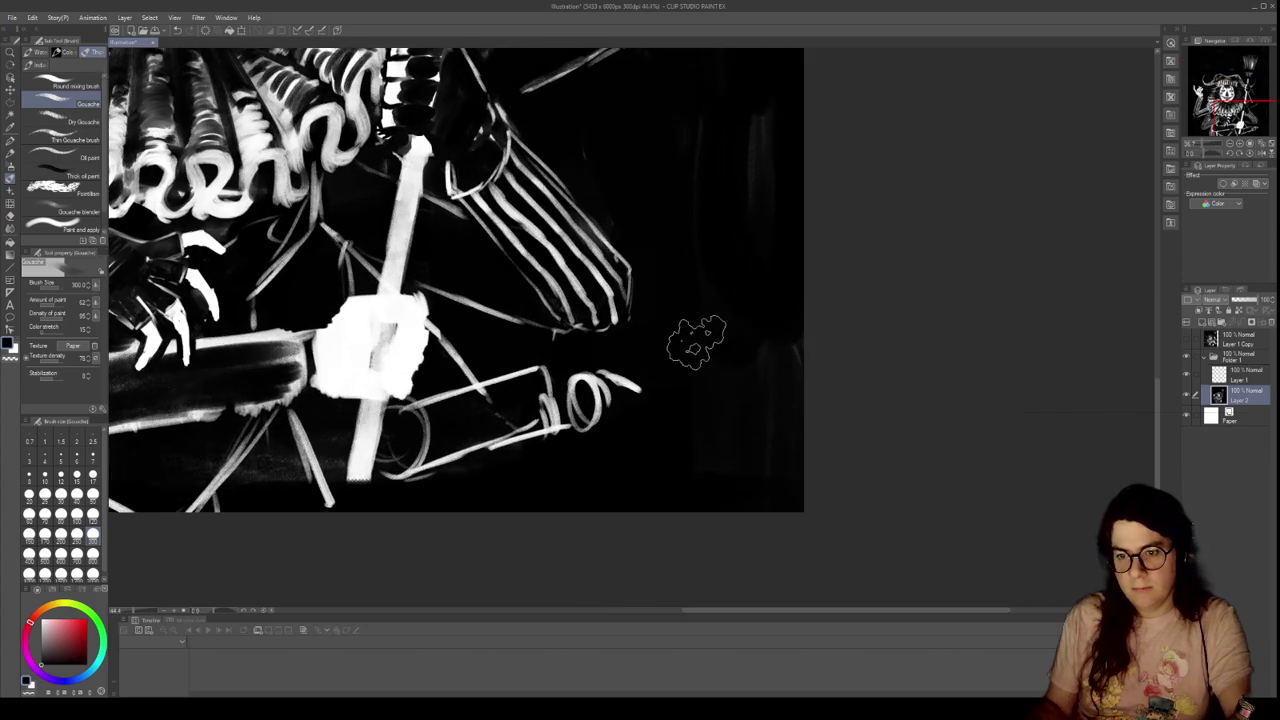
{"action": "scroll", "coordinate": [697, 343], "scroll_direction": "up", "scroll_amount": 1}
{"action": "left_click", "coordinate": [92, 494]}
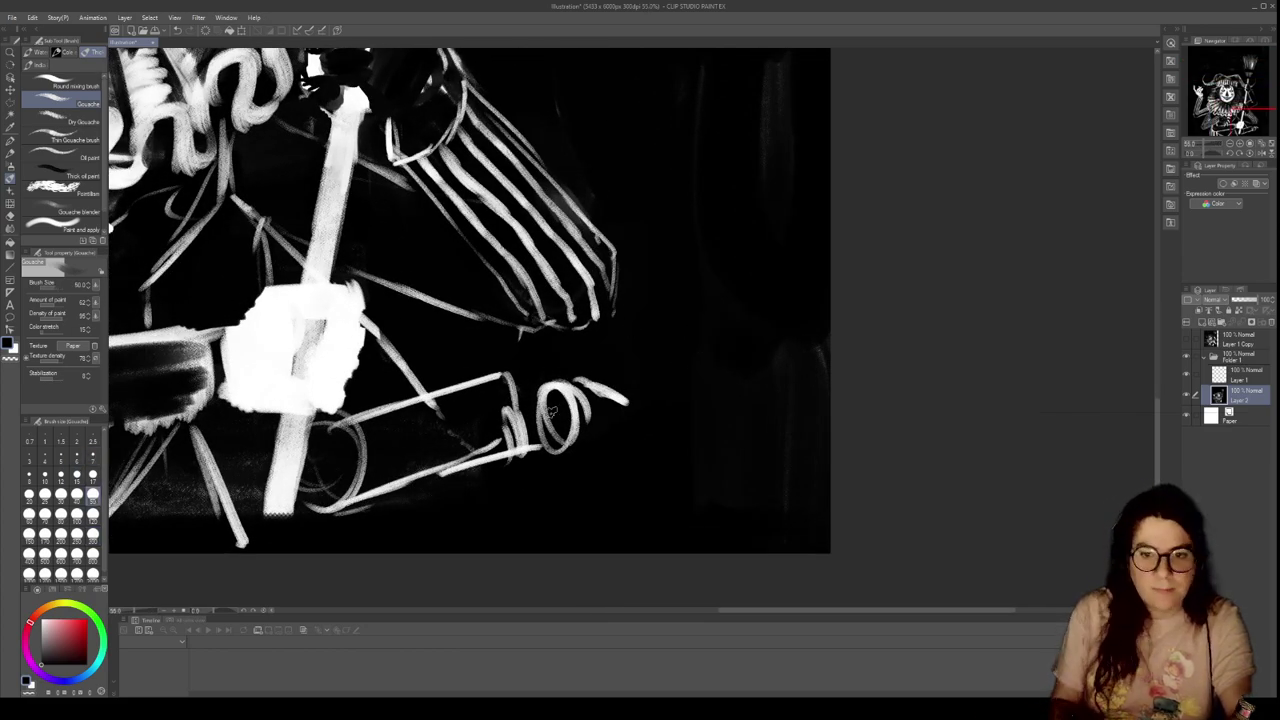
{"action": "left_click_drag", "start_coordinate": [575, 401], "coordinate": [624, 468]}
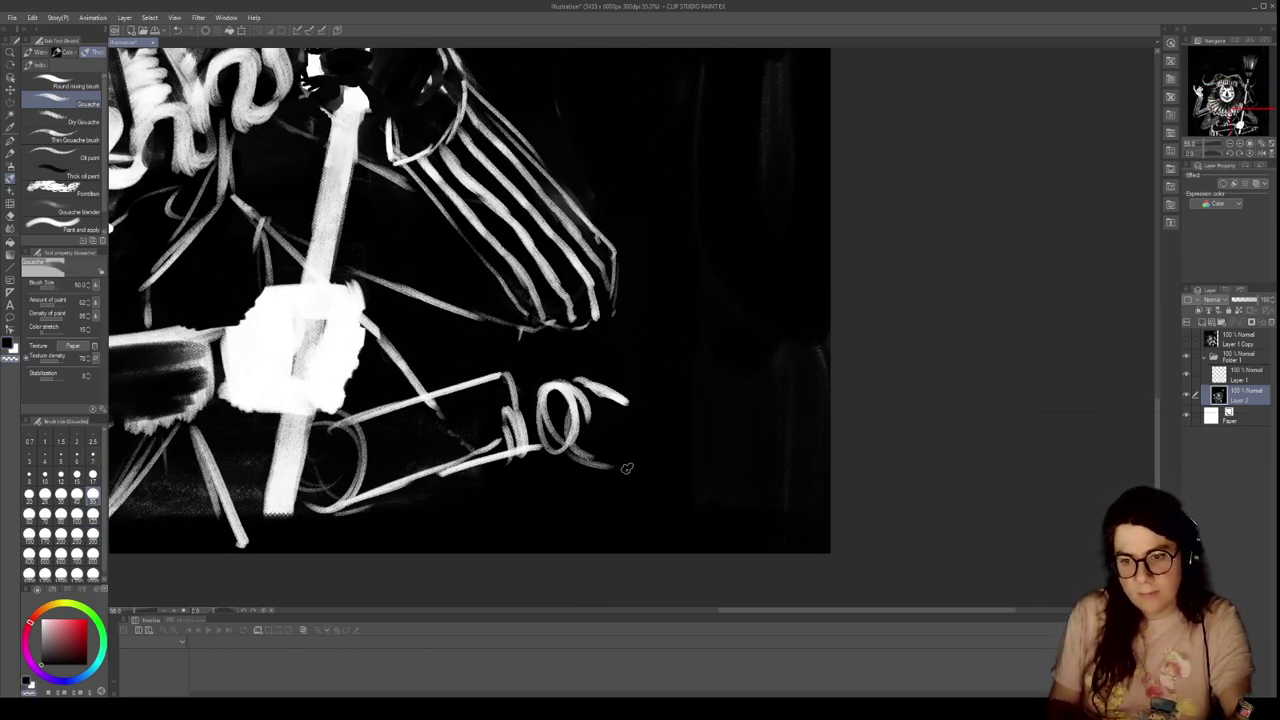
{"action": "mouse_move", "coordinate": [610, 399]}
{"action": "left_mouse_down"}
{"action": "mouse_move", "coordinate": [620, 477]}
{"action": "mouse_move", "coordinate": [606, 466]}
{"action": "mouse_move", "coordinate": [657, 473]}
{"action": "mouse_move", "coordinate": [710, 447]}
{"action": "left_mouse_up"}
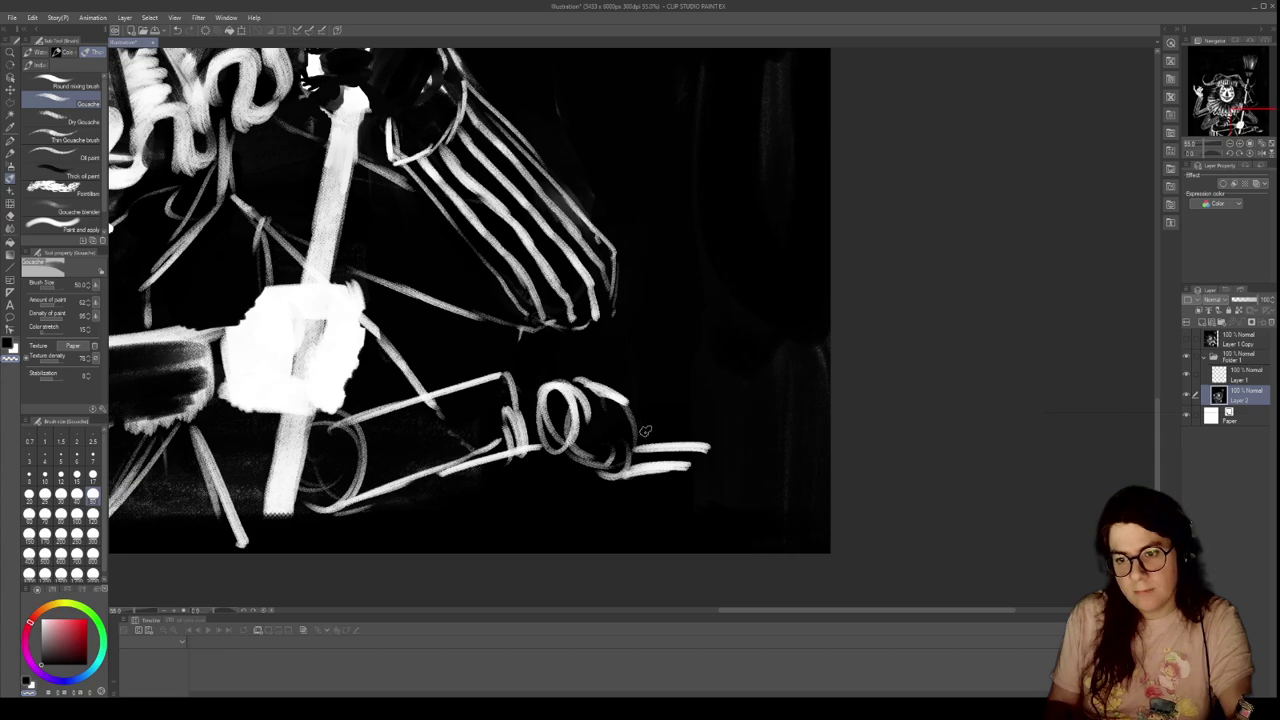
{"action": "left_click_drag", "start_coordinate": [638, 427], "coordinate": [680, 442]}
{"action": "mouse_move", "coordinate": [600, 390]}
{"action": "left_mouse_down"}
{"action": "mouse_move", "coordinate": [578, 384]}
{"action": "mouse_move", "coordinate": [636, 362]}
{"action": "mouse_move", "coordinate": [650, 341]}
{"action": "left_mouse_up"}
{"action": "left_click_drag", "start_coordinate": [626, 412], "coordinate": [692, 446]}
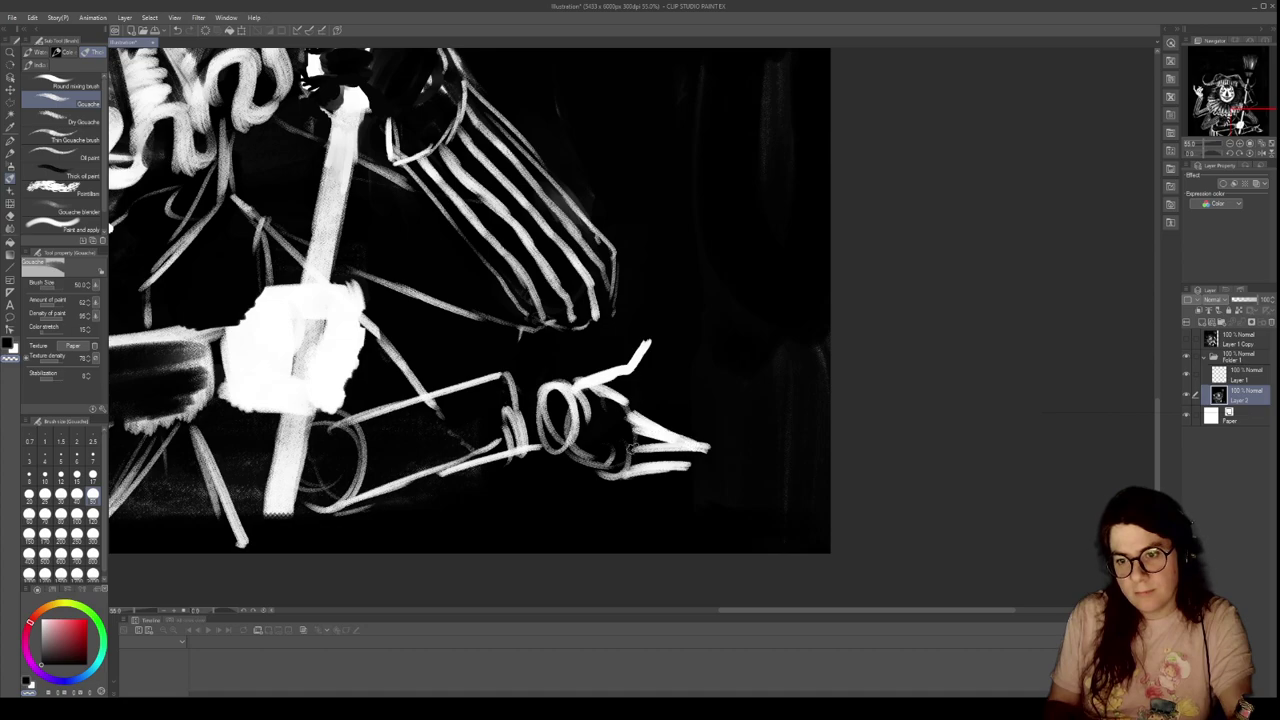
{"action": "mouse_move", "coordinate": [612, 465]}
{"action": "left_mouse_down"}
{"action": "mouse_move", "coordinate": [640, 506]}
{"action": "mouse_move", "coordinate": [618, 480]}
{"action": "left_mouse_up"}
{"action": "mouse_move", "coordinate": [630, 482]}
{"action": "left_mouse_down"}
{"action": "mouse_move", "coordinate": [640, 506]}
{"action": "mouse_move", "coordinate": [618, 476]}
{"action": "left_mouse_up"}
{"action": "left_click_drag", "start_coordinate": [630, 480], "coordinate": [642, 510]}
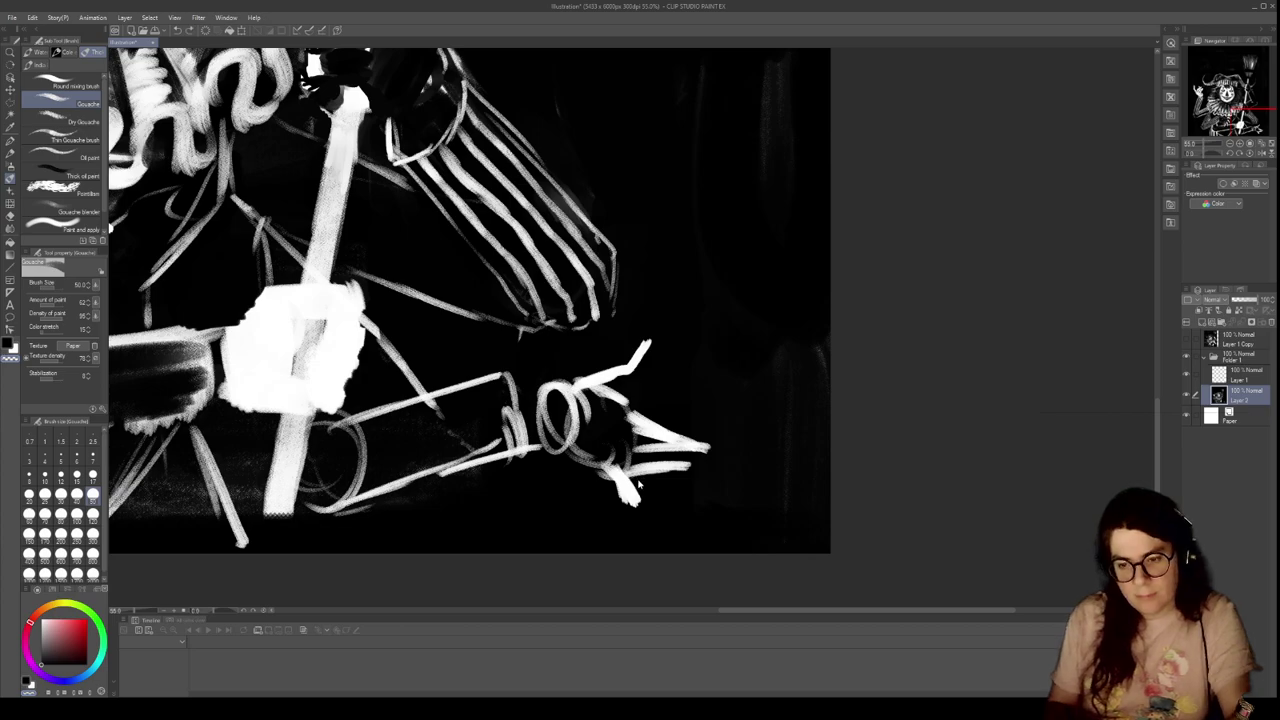
{"action": "key", "text": "ctrl+z"}
{"action": "key", "text": "ctrl+z"}
{"action": "key", "text": "ctrl+z"}
Add the open hand's lowest finger, then fill its palm and wrist with short white strokes and thicken the fingers
{"action": "left_click_drag", "start_coordinate": [606, 471], "coordinate": [658, 495]}
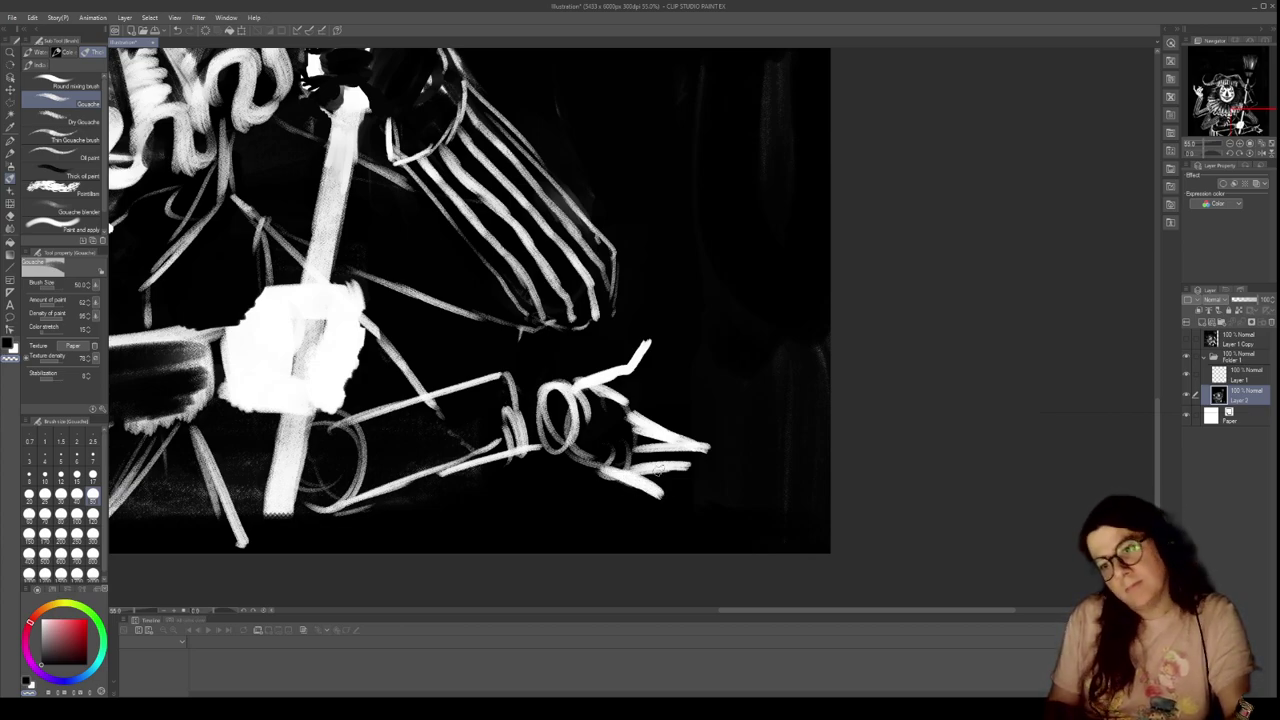
{"action": "left_click_drag", "start_coordinate": [580, 398], "coordinate": [586, 450]}
{"action": "mouse_move", "coordinate": [582, 394]}
{"action": "left_mouse_down"}
{"action": "mouse_move", "coordinate": [591, 450]}
{"action": "mouse_move", "coordinate": [591, 434]}
{"action": "left_mouse_up"}
{"action": "left_click_drag", "start_coordinate": [606, 404], "coordinate": [600, 432]}
{"action": "left_click_drag", "start_coordinate": [614, 410], "coordinate": [590, 454]}
{"action": "left_click_drag", "start_coordinate": [626, 426], "coordinate": [602, 466]}
{"action": "mouse_move", "coordinate": [632, 450]}
{"action": "left_mouse_down"}
{"action": "mouse_move", "coordinate": [610, 470]}
{"action": "mouse_move", "coordinate": [620, 464]}
{"action": "left_mouse_up"}
{"action": "left_click_drag", "start_coordinate": [634, 426], "coordinate": [636, 464]}
{"action": "left_click_drag", "start_coordinate": [636, 464], "coordinate": [688, 469]}
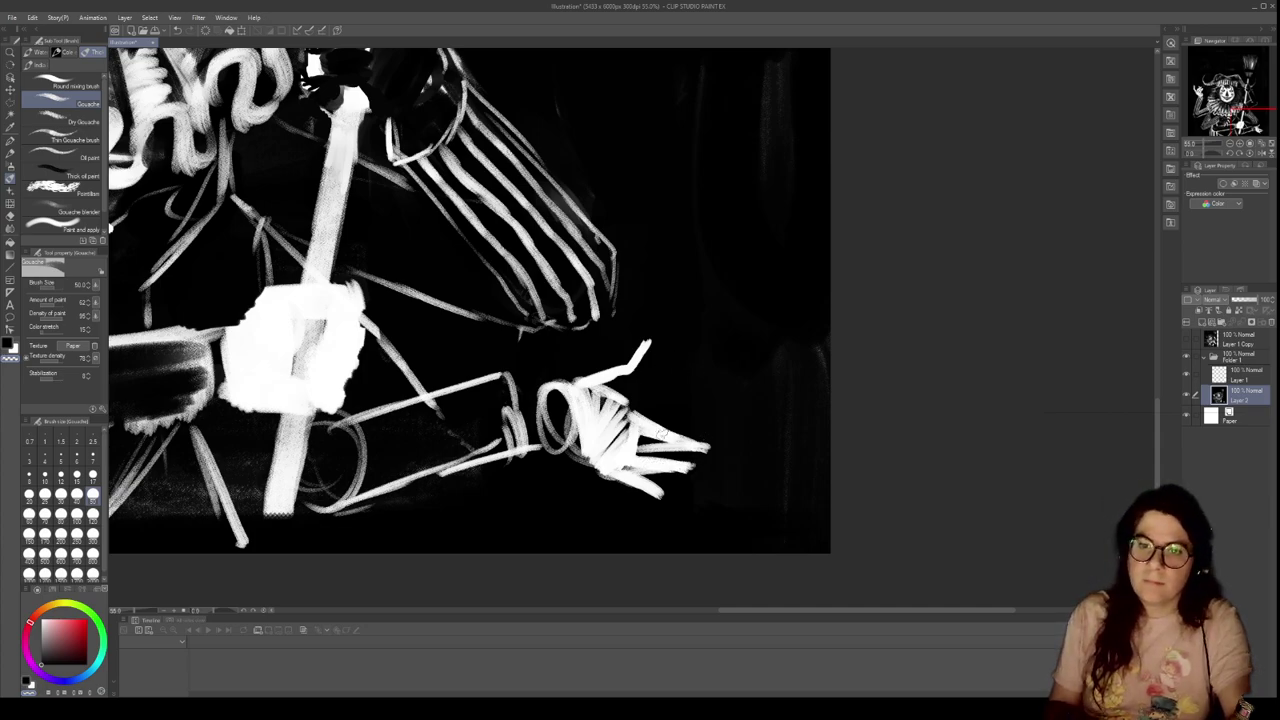
{"action": "mouse_move", "coordinate": [568, 388]}
{"action": "left_mouse_down"}
{"action": "mouse_move", "coordinate": [556, 436]}
{"action": "mouse_move", "coordinate": [548, 390]}
{"action": "mouse_move", "coordinate": [540, 440]}
{"action": "left_mouse_up"}
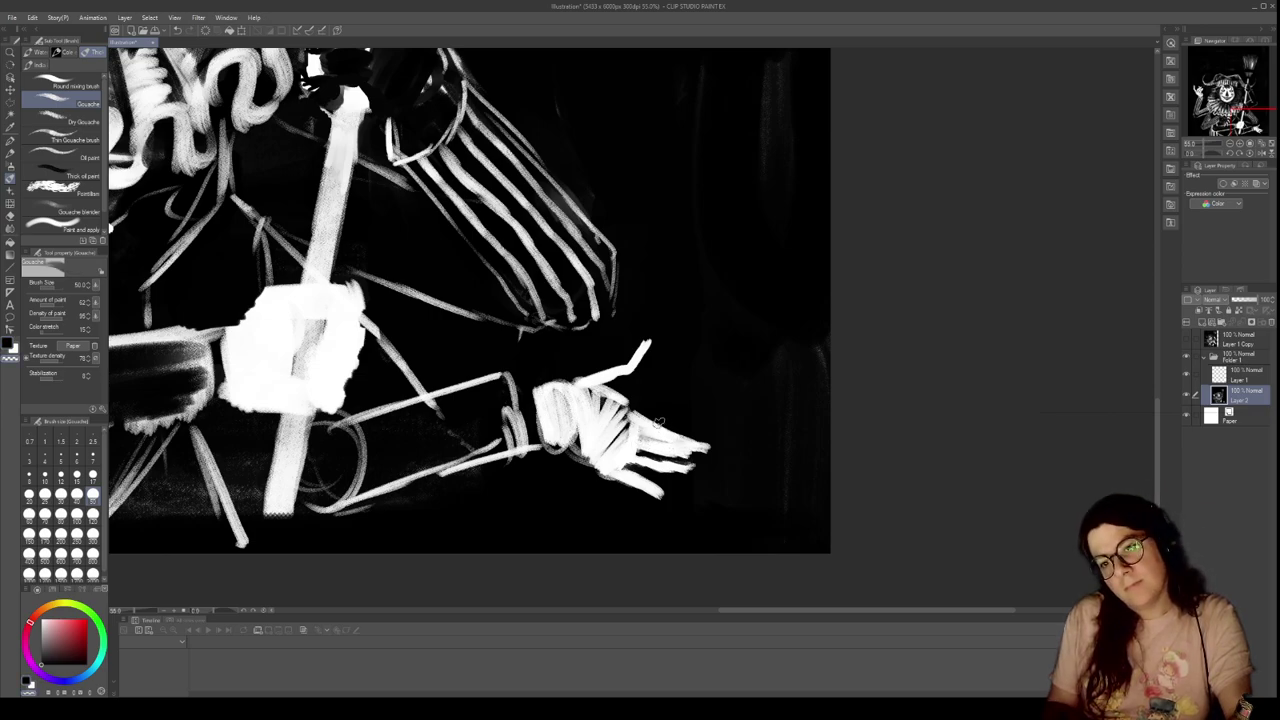
{"action": "scroll", "coordinate": [660, 422], "scroll_direction": "down", "scroll_amount": 8}
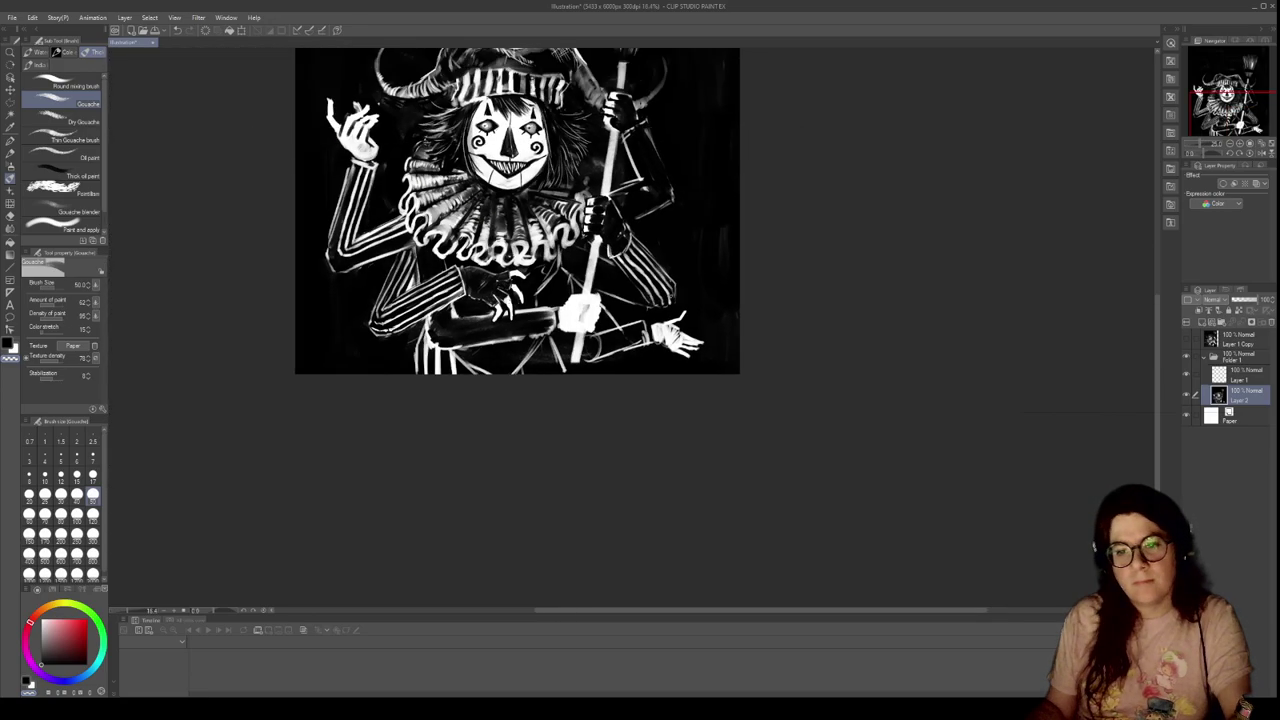
{"action": "scroll", "coordinate": [620, 268], "scroll_direction": "up", "scroll_amount": 8}
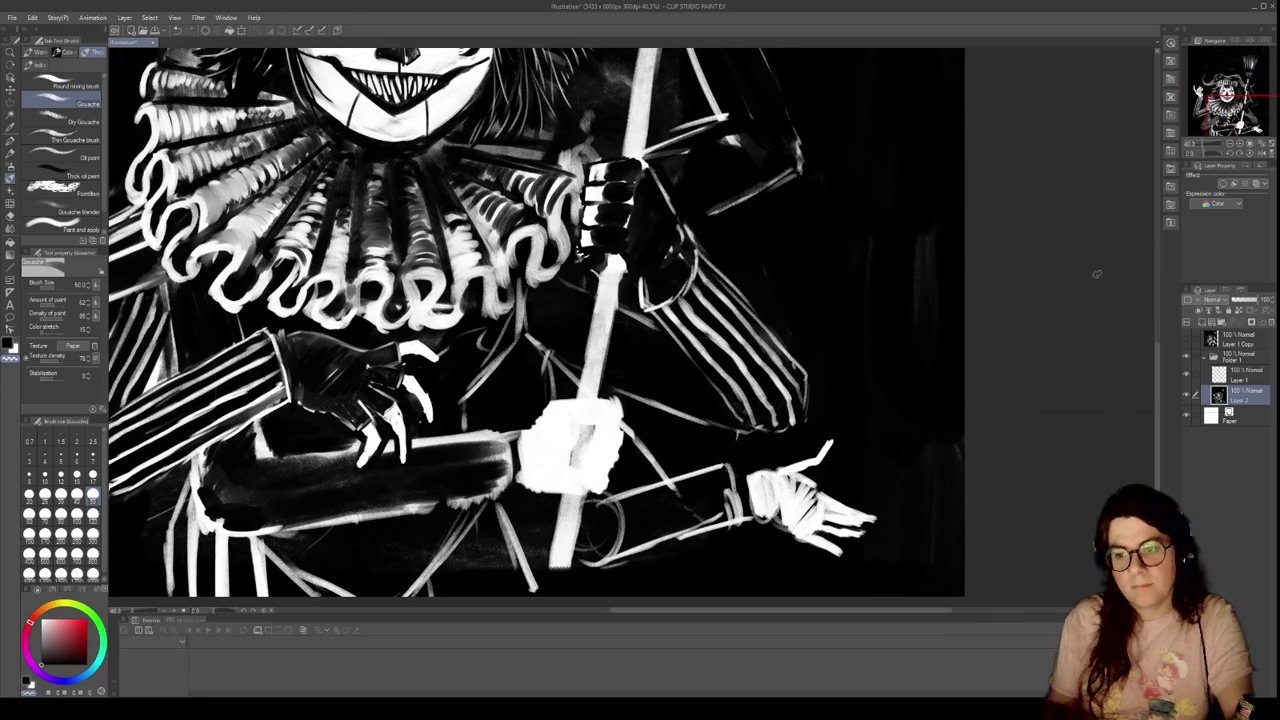
Paint the open hand's old fingers out in black, reshape the palm, and repaint the lower fingers in white with more bend
{"action": "mouse_move", "coordinate": [840, 490]}
{"action": "left_mouse_down"}
{"action": "mouse_move", "coordinate": [804, 542]}
{"action": "mouse_move", "coordinate": [836, 512]}
{"action": "mouse_move", "coordinate": [818, 548]}
{"action": "mouse_move", "coordinate": [872, 522]}
{"action": "mouse_move", "coordinate": [837, 552]}
{"action": "left_mouse_up"}
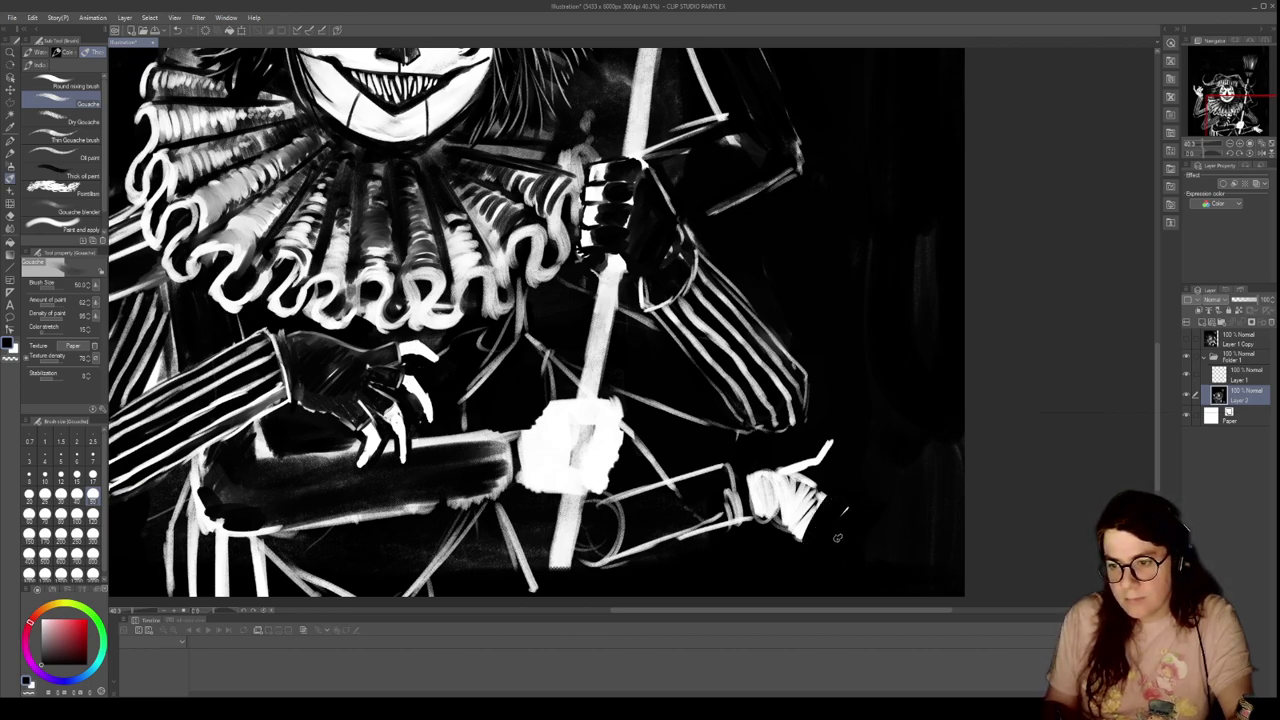
{"action": "key", "text": "c"}
{"action": "left_click_drag", "start_coordinate": [764, 516], "coordinate": [786, 529]}
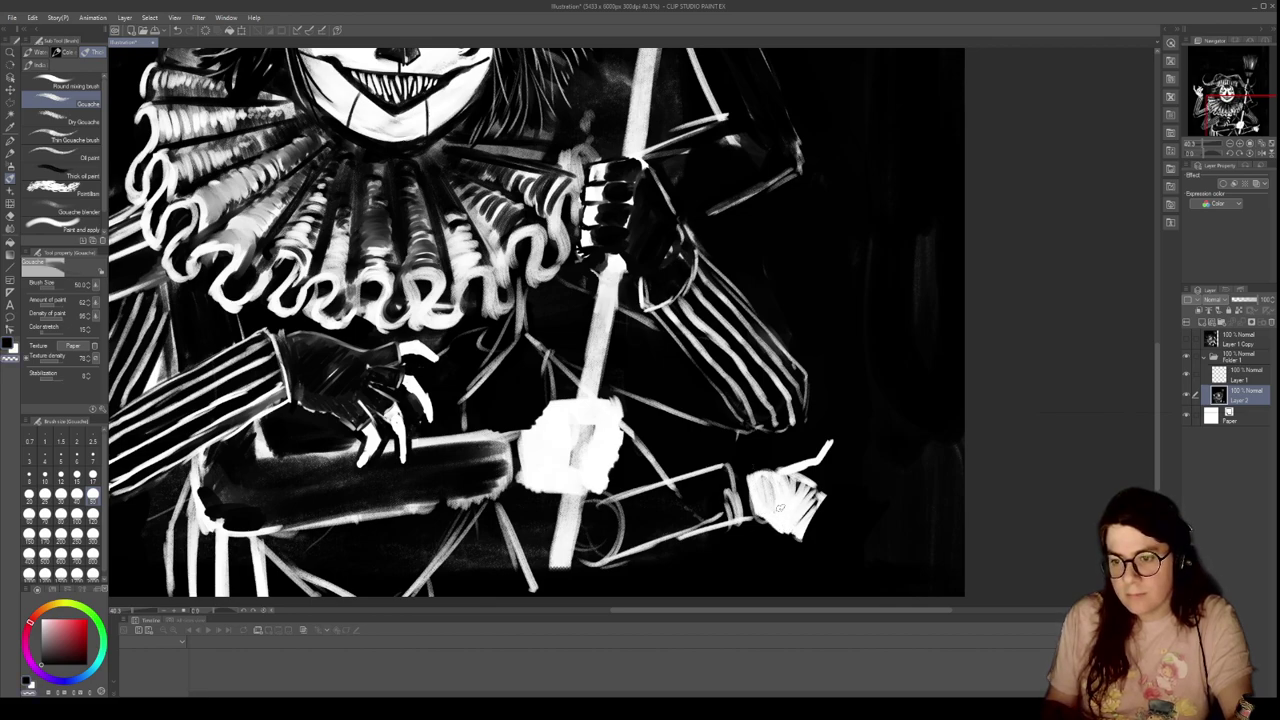
{"action": "key", "text": "c"}
{"action": "mouse_move", "coordinate": [826, 506]}
{"action": "left_mouse_down"}
{"action": "mouse_move", "coordinate": [810, 489]}
{"action": "mouse_move", "coordinate": [811, 528]}
{"action": "mouse_move", "coordinate": [772, 519]}
{"action": "mouse_move", "coordinate": [815, 533]}
{"action": "mouse_move", "coordinate": [776, 526]}
{"action": "mouse_move", "coordinate": [815, 530]}
{"action": "mouse_move", "coordinate": [826, 509]}
{"action": "mouse_move", "coordinate": [817, 525]}
{"action": "mouse_move", "coordinate": [857, 521]}
{"action": "mouse_move", "coordinate": [846, 534]}
{"action": "mouse_move", "coordinate": [815, 507]}
{"action": "mouse_move", "coordinate": [845, 514]}
{"action": "mouse_move", "coordinate": [814, 508]}
{"action": "mouse_move", "coordinate": [872, 509]}
{"action": "mouse_move", "coordinate": [827, 497]}
{"action": "mouse_move", "coordinate": [874, 487]}
{"action": "left_mouse_up"}
{"action": "key", "text": "c"}
{"action": "key", "text": "c"}
{"action": "key", "text": "c"}
{"action": "key", "text": "c"}
{"action": "key", "text": "c"}
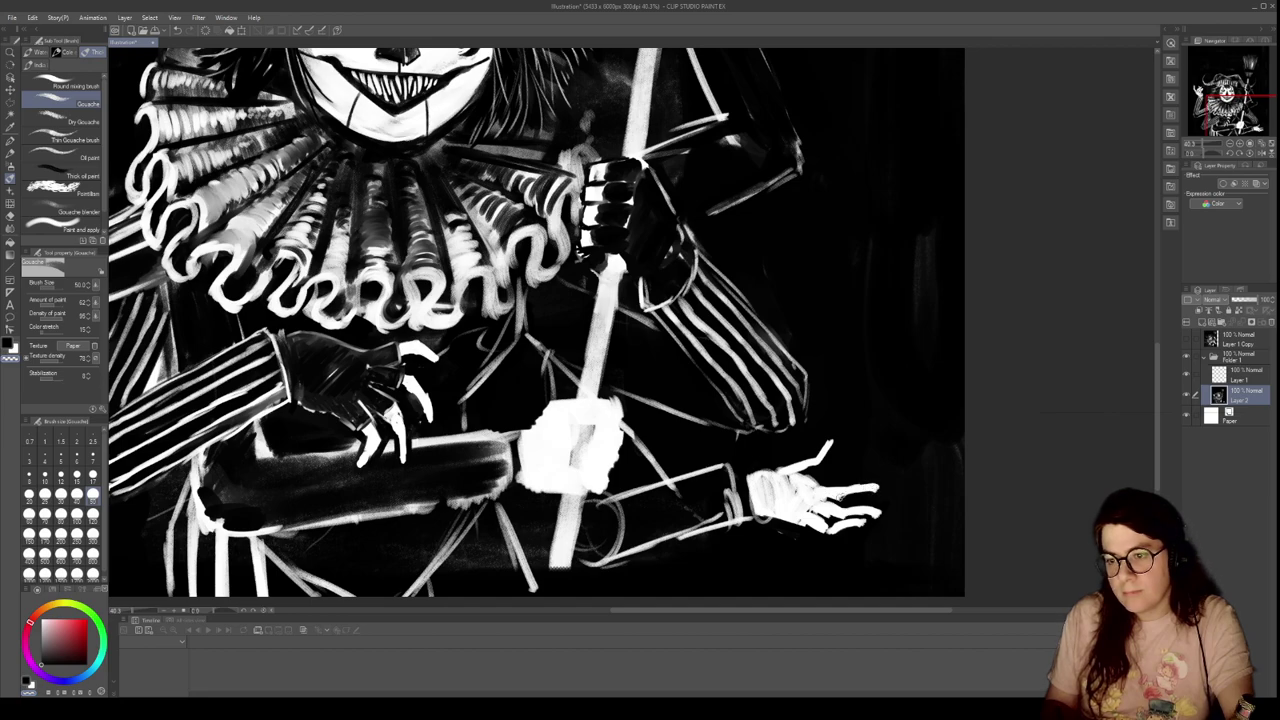
Add the open hand's upper finger and repaint its raised thumb as a shorter, thicker shape
{"action": "key", "text": "c"}
{"action": "mouse_move", "coordinate": [862, 486]}
{"action": "left_mouse_down"}
{"action": "mouse_move", "coordinate": [809, 483]}
{"action": "mouse_move", "coordinate": [839, 475]}
{"action": "mouse_move", "coordinate": [822, 456]}
{"action": "mouse_move", "coordinate": [797, 467]}
{"action": "mouse_move", "coordinate": [822, 454]}
{"action": "mouse_move", "coordinate": [818, 443]}
{"action": "left_mouse_up"}
{"action": "key", "text": "c"}
{"action": "key", "text": "c"}
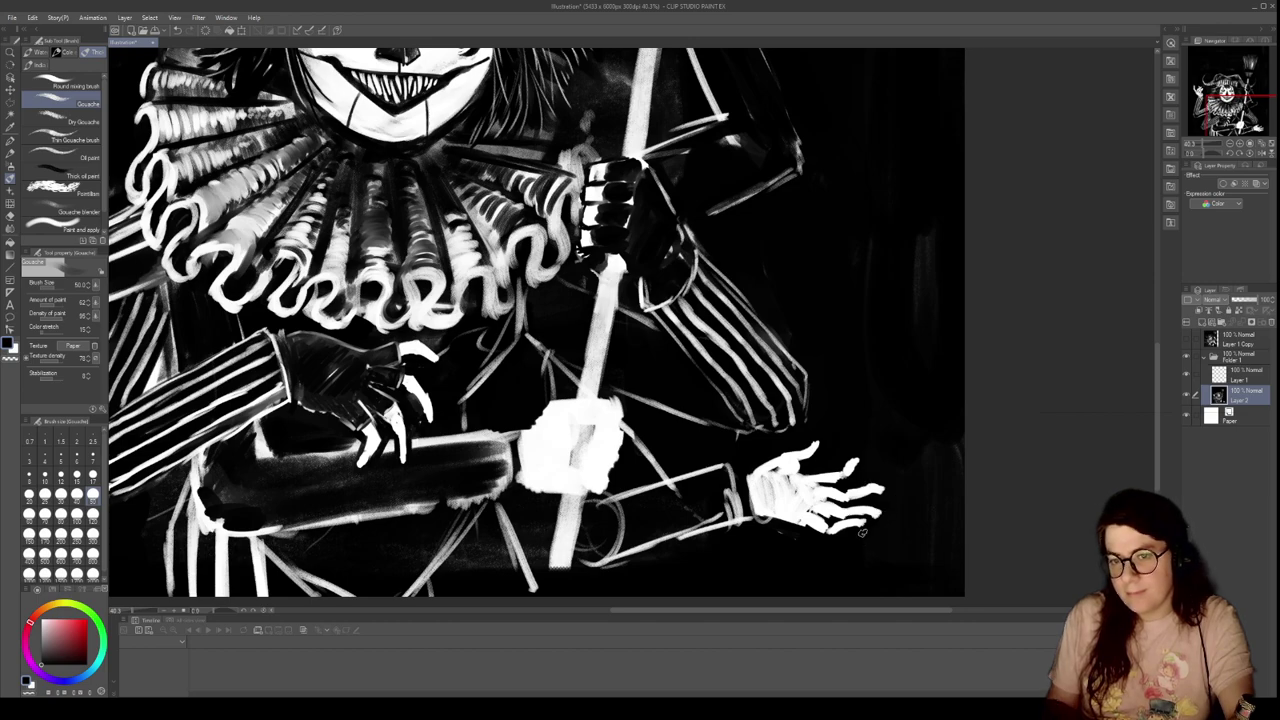
Select the open hand with a polyline selection, scale it to about 124%, and reposition it against the wrist
{"action": "scroll", "coordinate": [864, 540], "scroll_direction": "down", "scroll_amount": 3}
{"action": "scroll", "coordinate": [900, 545], "scroll_direction": "up", "scroll_amount": 2}
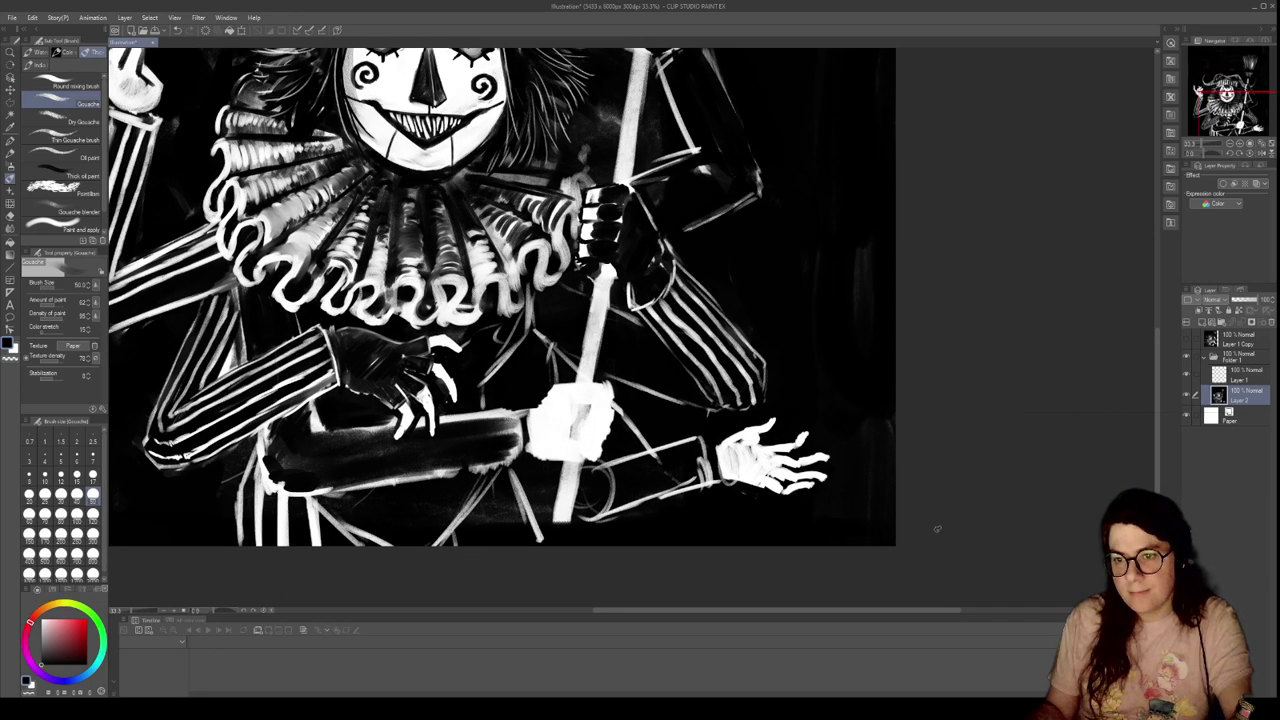
{"action": "left_click", "coordinate": [10, 104]}
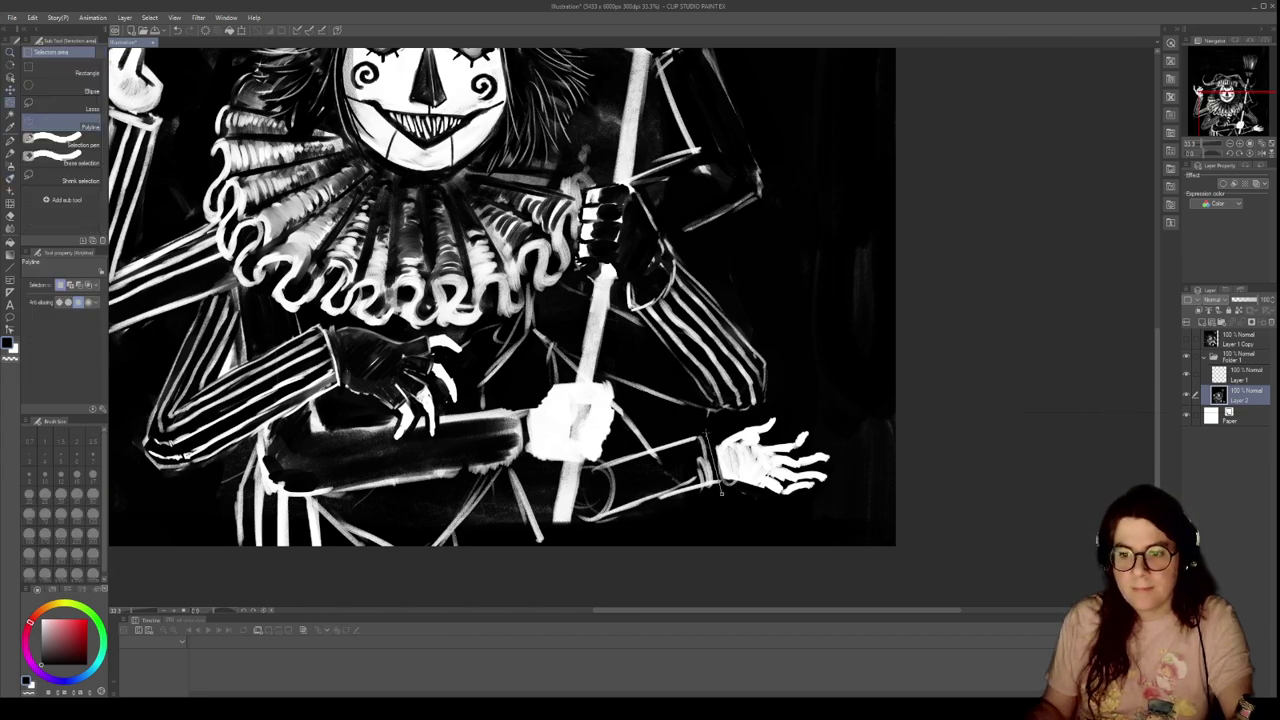
{"action": "left_click", "coordinate": [874, 505]}
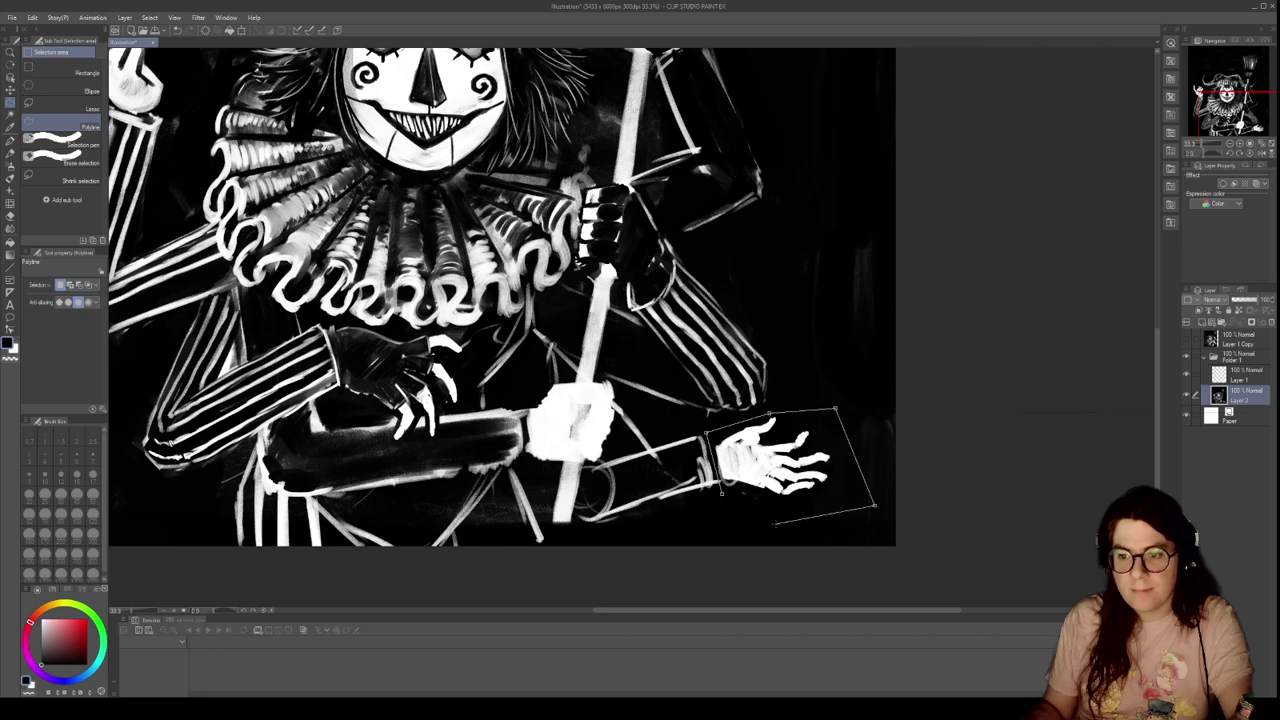
{"action": "double_click", "coordinate": [722, 492]}
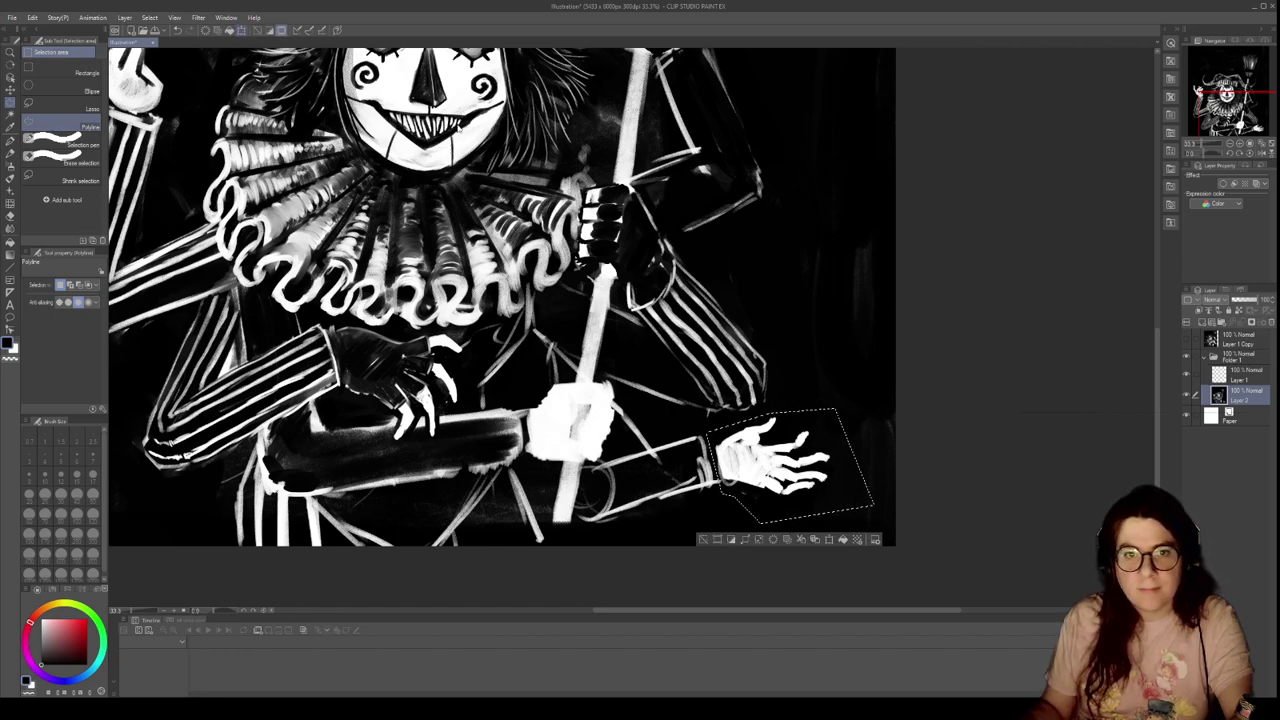
{"action": "key", "text": "ctrl+t"}
{"action": "left_click_drag", "start_coordinate": [894, 358], "coordinate": [916, 378]}
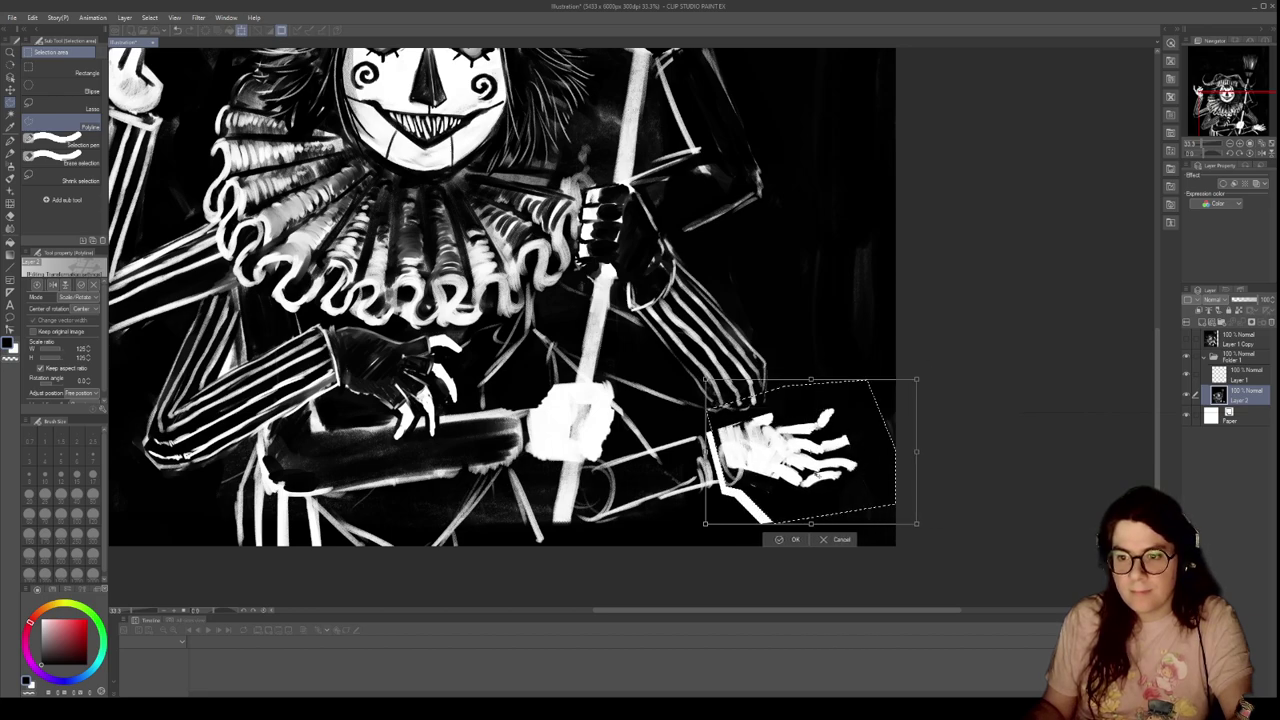
{"action": "left_click_drag", "start_coordinate": [817, 475], "coordinate": [812, 496]}
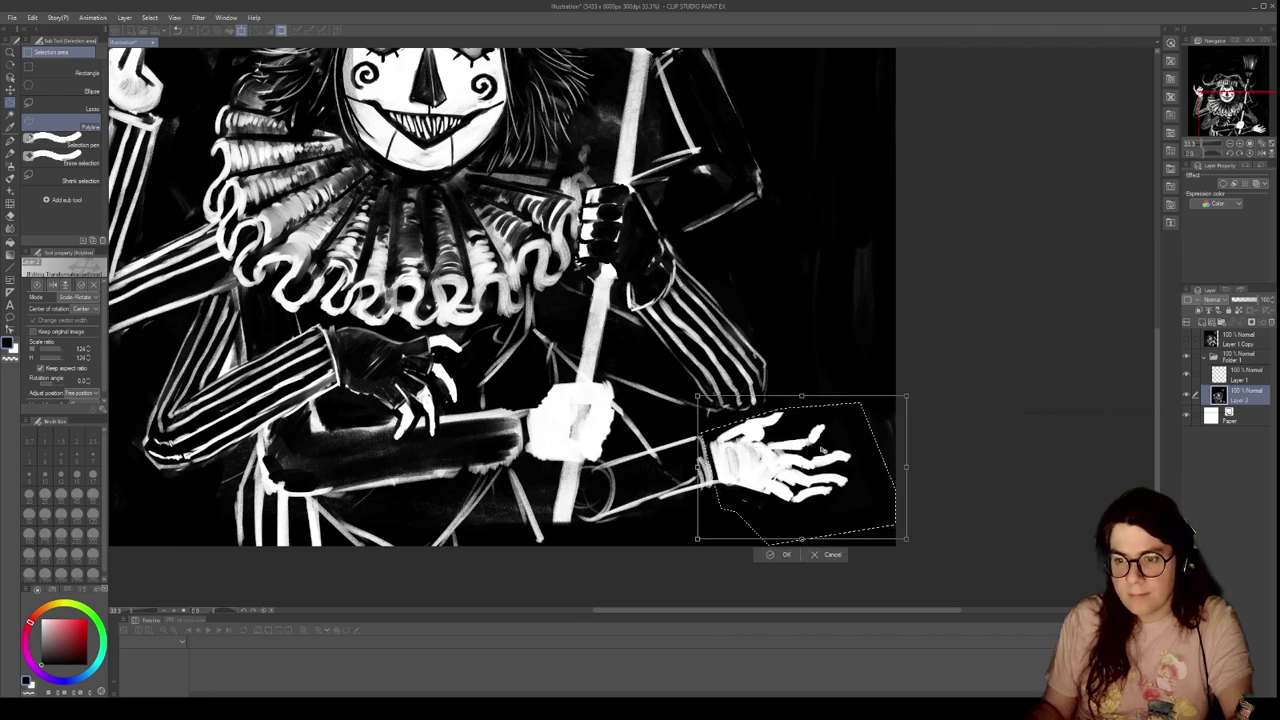
{"action": "scroll", "coordinate": [825, 452], "scroll_direction": "down", "scroll_amount": 4}
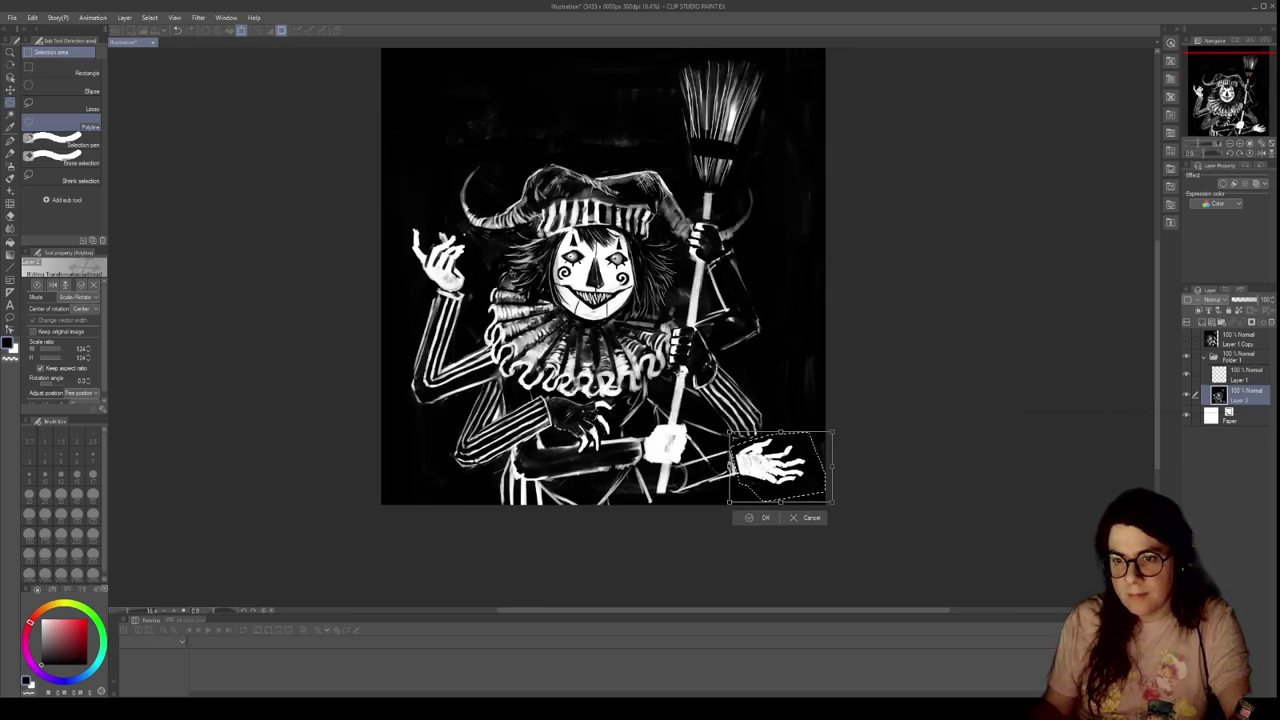
{"action": "scroll", "coordinate": [680, 396], "scroll_direction": "up", "scroll_amount": 1}
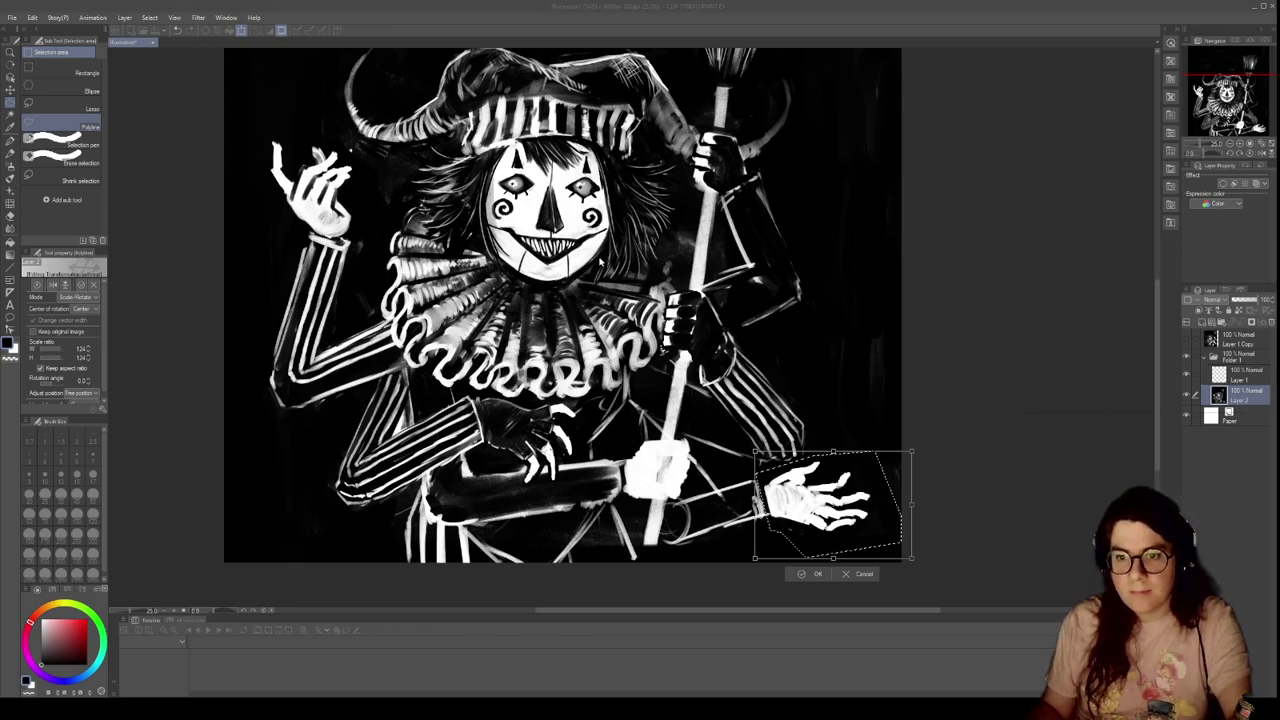
{"action": "key", "text": "Return"}
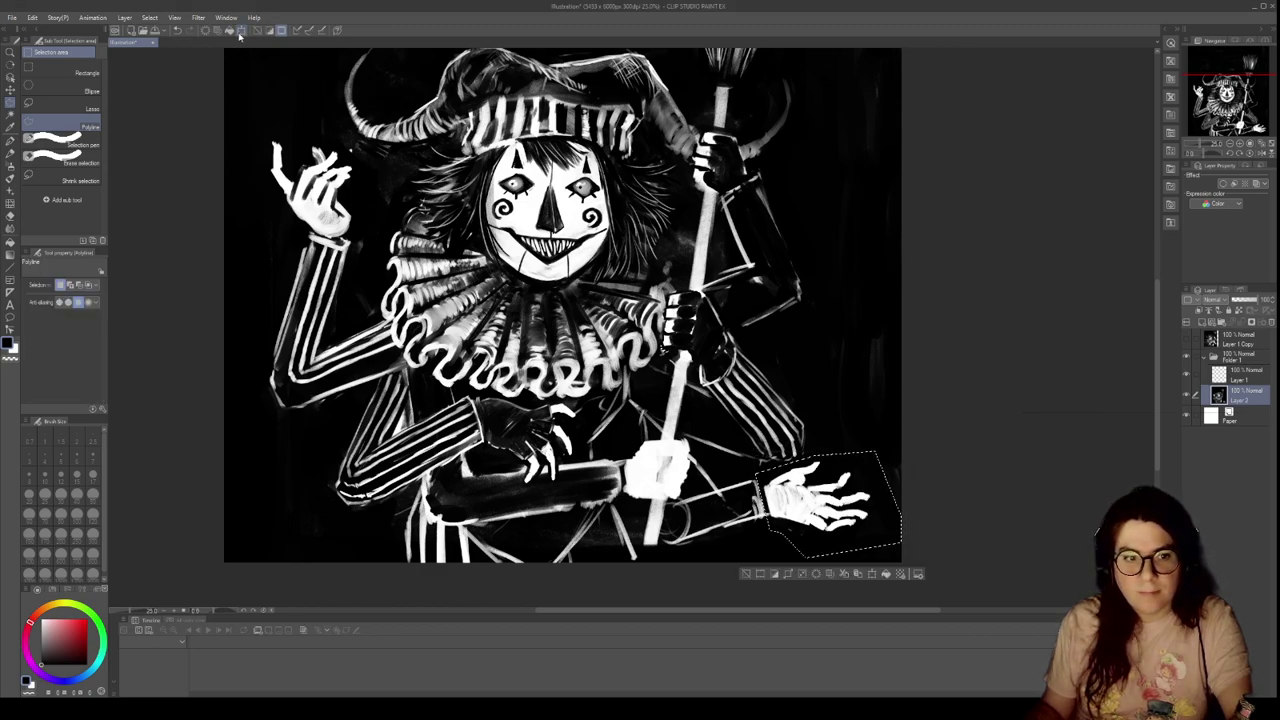
Rotate the selected open hand about 13.5 degrees clockwise, realign it with the wrist, and deselect it
{"action": "left_click", "coordinate": [240, 32]}
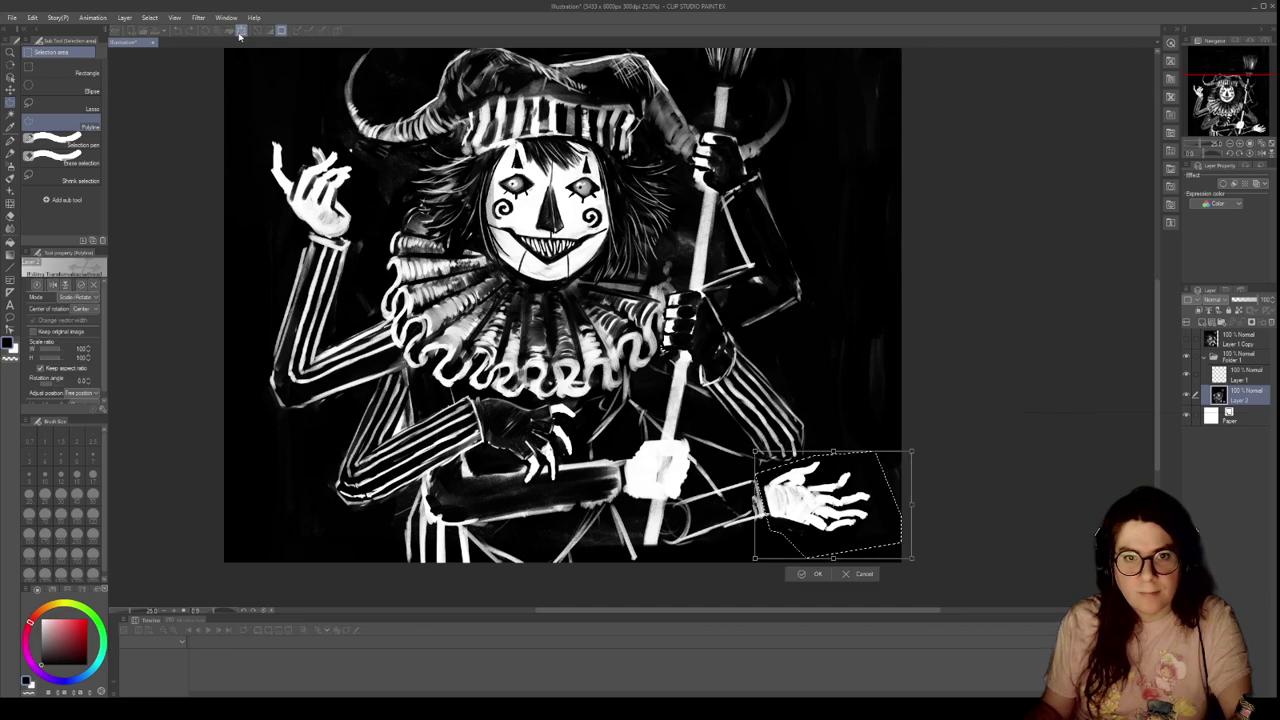
{"action": "left_click_drag", "start_coordinate": [935, 460], "coordinate": [937, 466]}
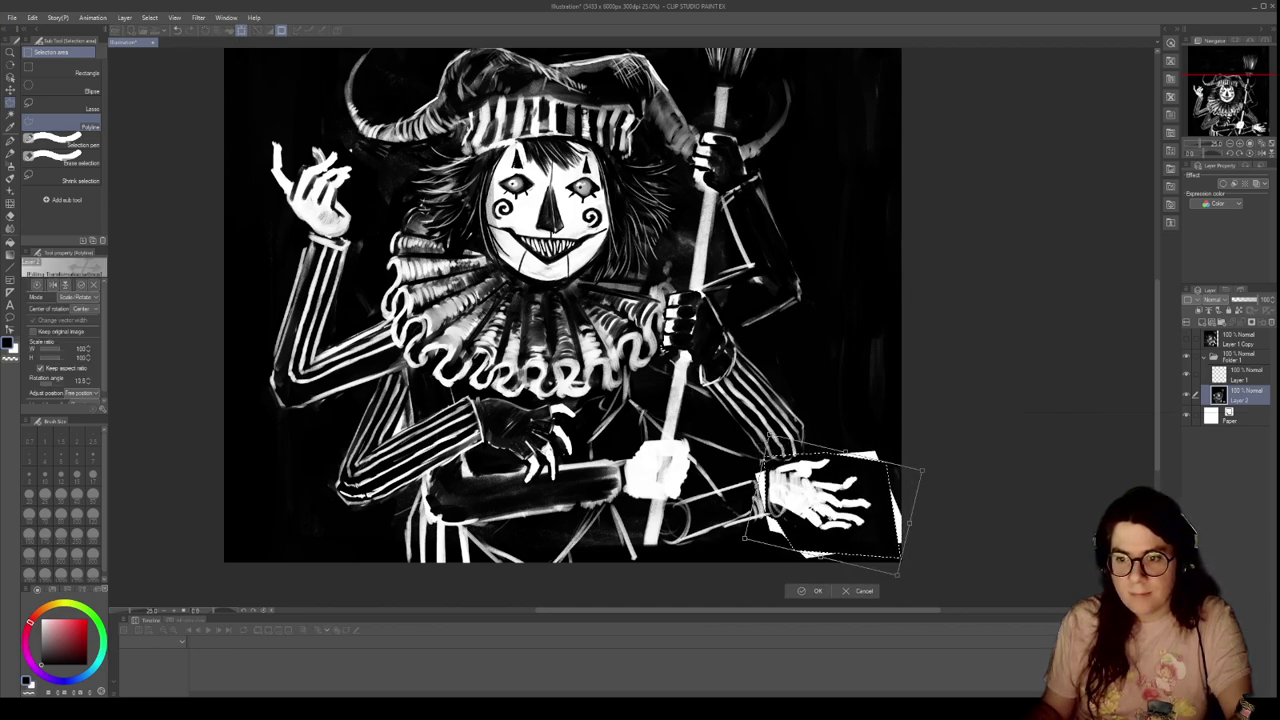
{"action": "left_click_drag", "start_coordinate": [857, 508], "coordinate": [849, 505]}
{"action": "scroll", "coordinate": [853, 436], "scroll_direction": "down", "scroll_amount": 3}
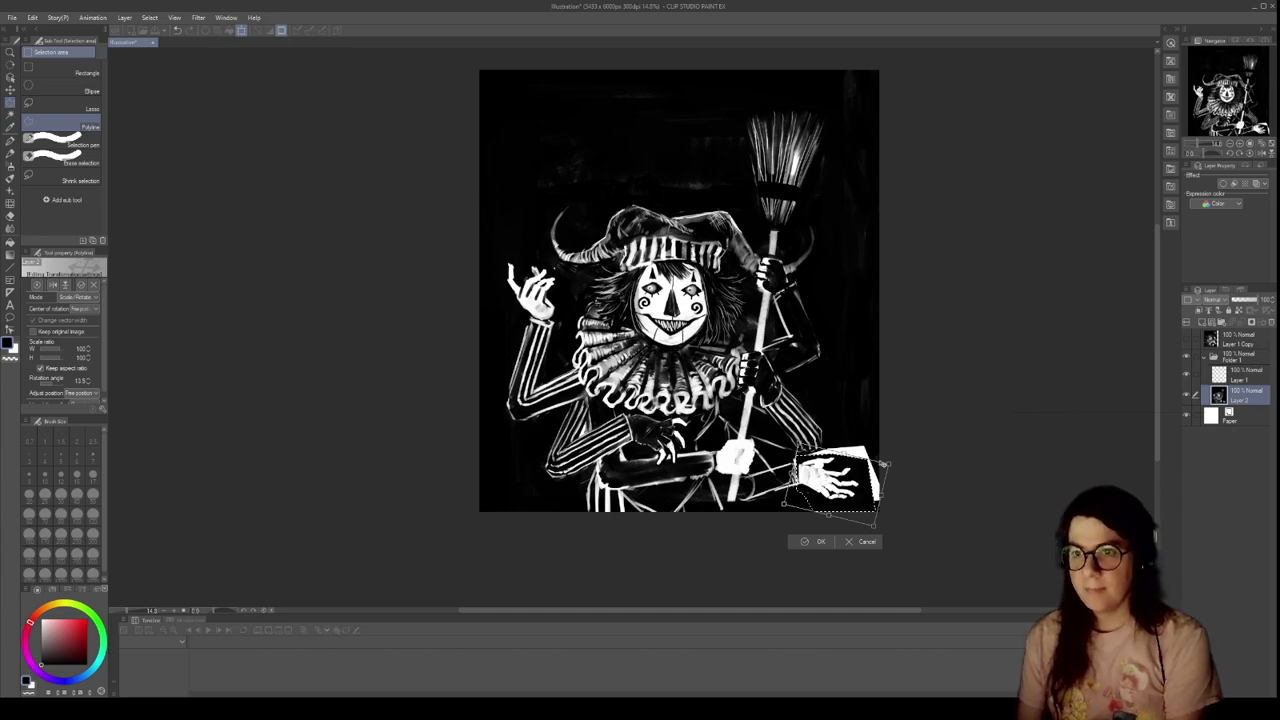
{"action": "scroll", "coordinate": [841, 297], "scroll_direction": "down", "scroll_amount": 1}
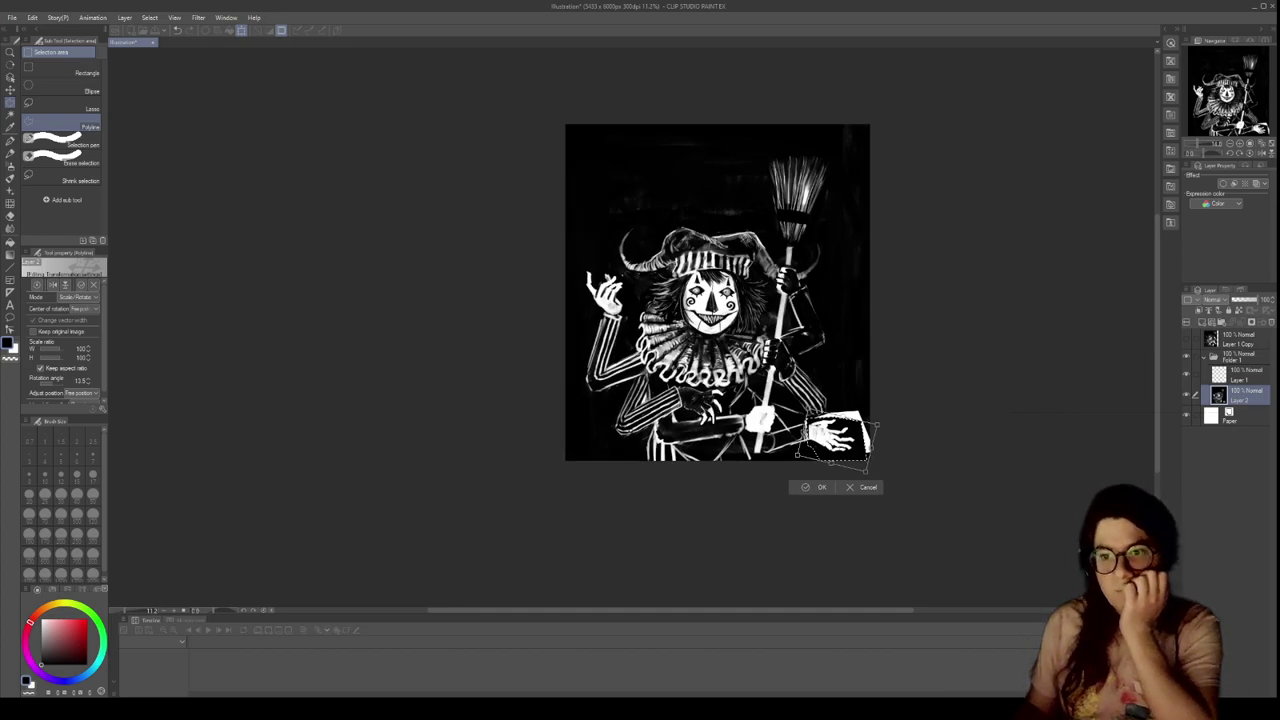
{"action": "scroll", "coordinate": [678, 221], "scroll_direction": "up", "scroll_amount": 2}
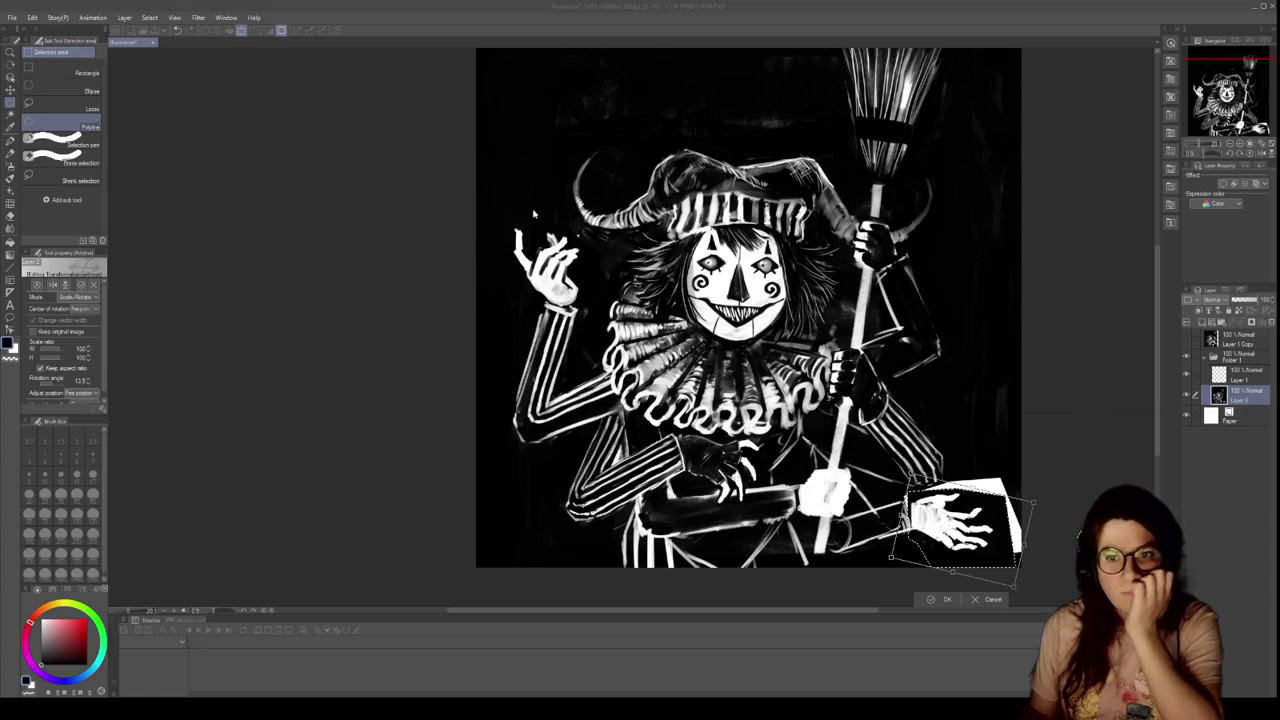
{"action": "key", "text": "Return"}
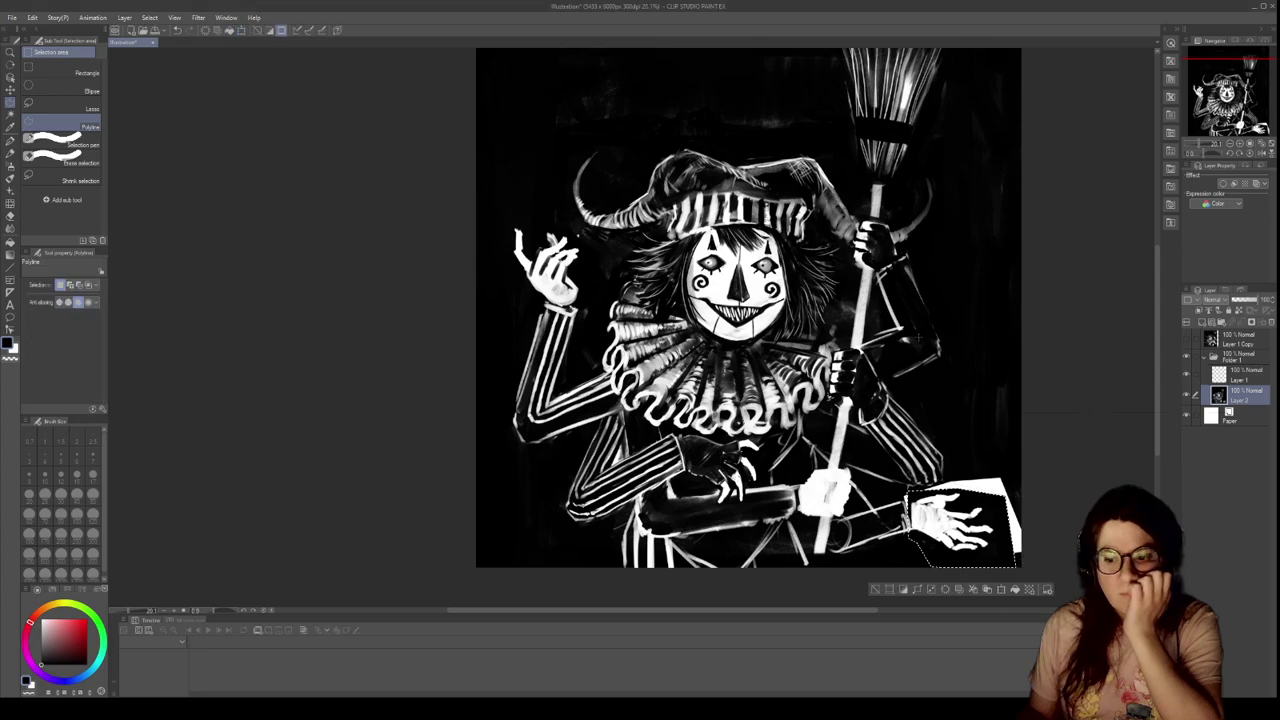
{"action": "key", "text": "ctrl+d"}
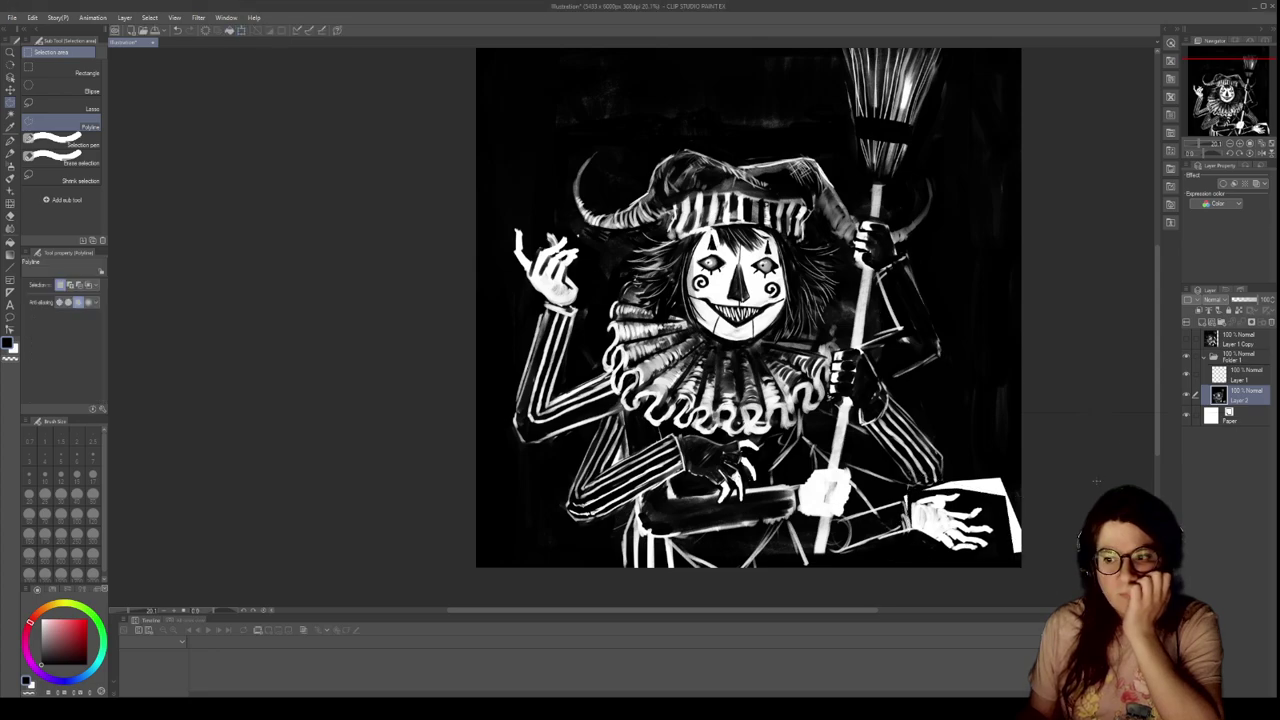
Paint over the white gaps above and beside the rotated hand in black with the Gouache brush at size 120
{"action": "scroll", "coordinate": [1096, 481], "scroll_direction": "up", "scroll_amount": 5}
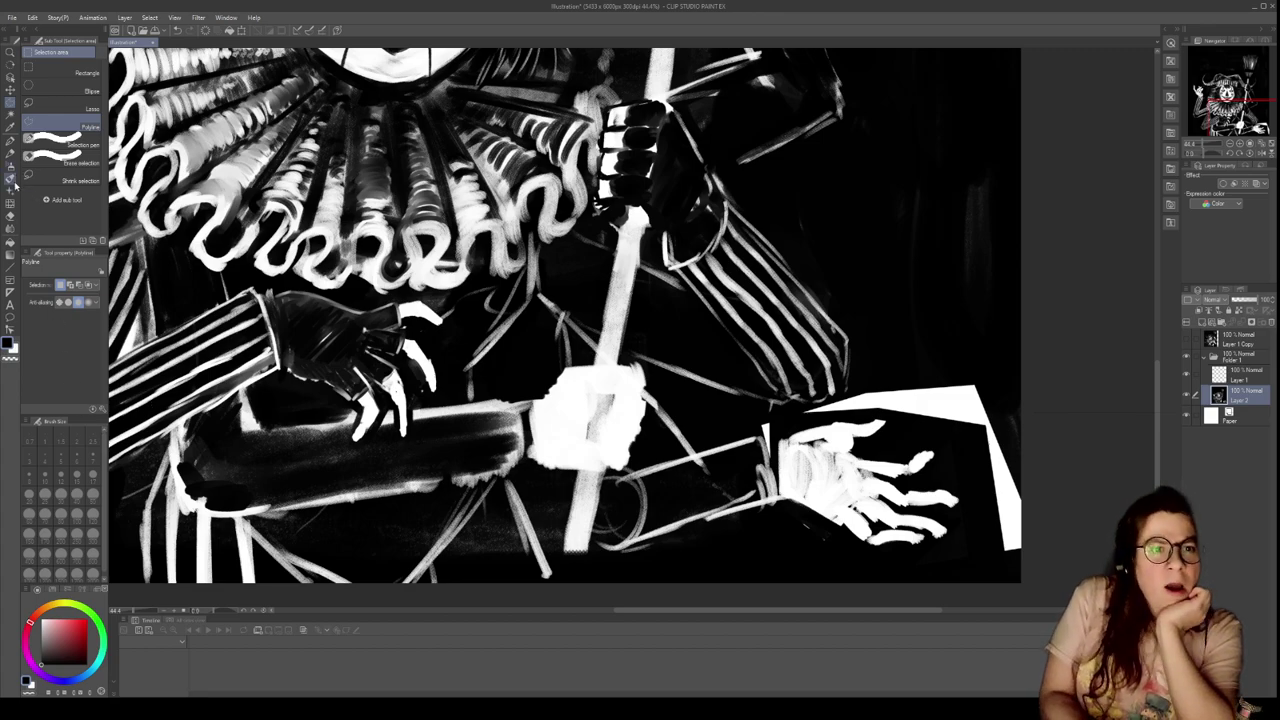
{"action": "key", "text": "b"}
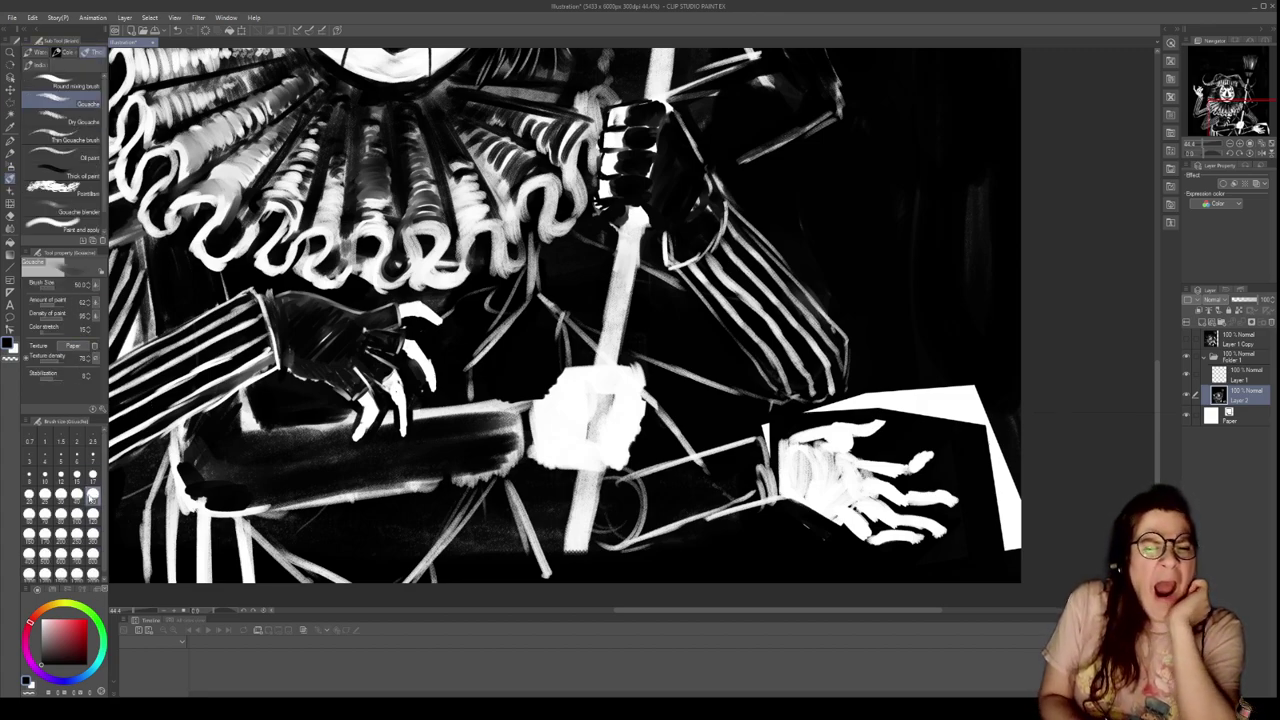
{"action": "left_click", "coordinate": [94, 513]}
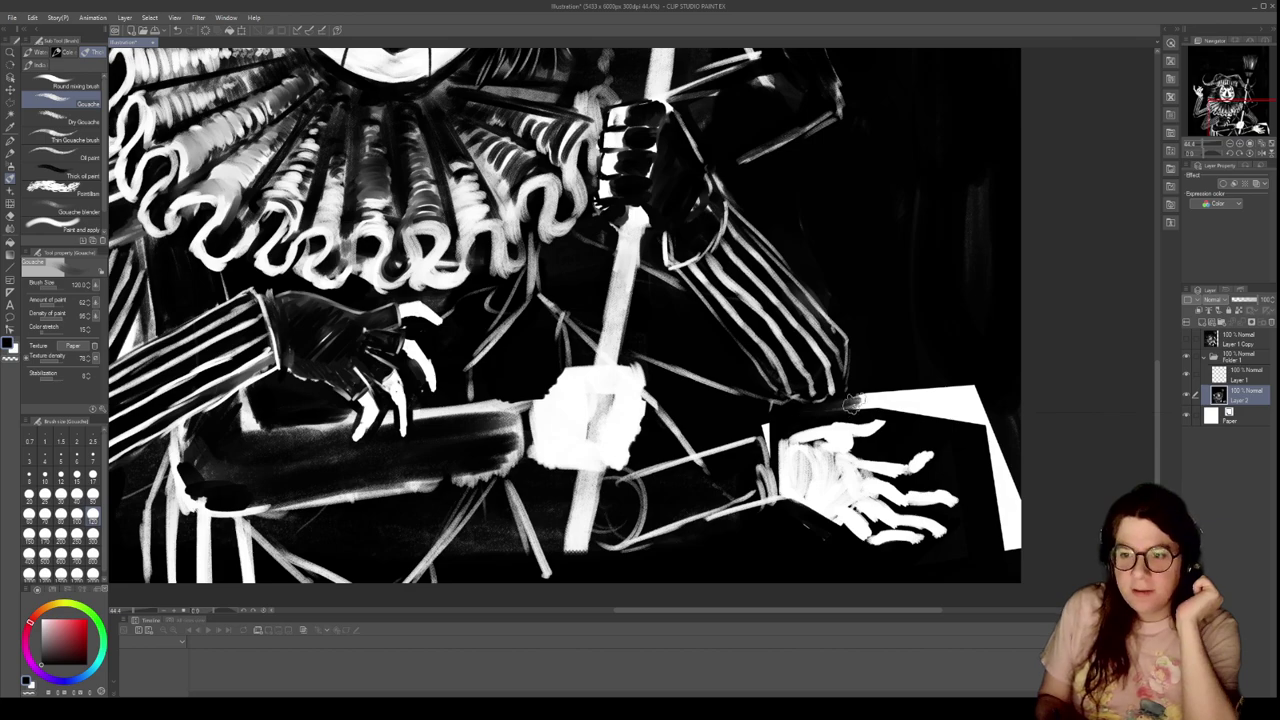
{"action": "mouse_move", "coordinate": [864, 397]}
{"action": "left_mouse_down"}
{"action": "mouse_move", "coordinate": [941, 424]}
{"action": "mouse_move", "coordinate": [957, 380]}
{"action": "mouse_move", "coordinate": [1008, 489]}
{"action": "mouse_move", "coordinate": [1001, 449]}
{"action": "mouse_move", "coordinate": [1004, 564]}
{"action": "left_mouse_up"}
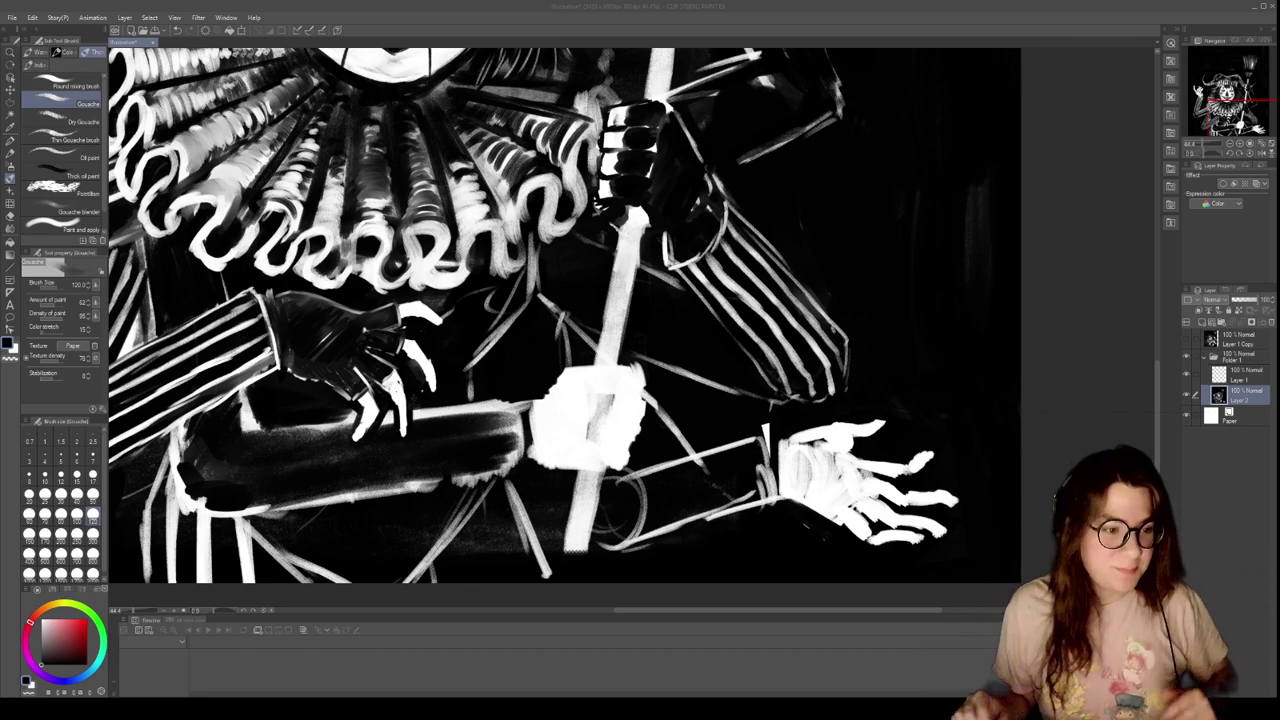
{"action": "scroll", "coordinate": [967, 388], "scroll_direction": "down", "scroll_amount": 5}
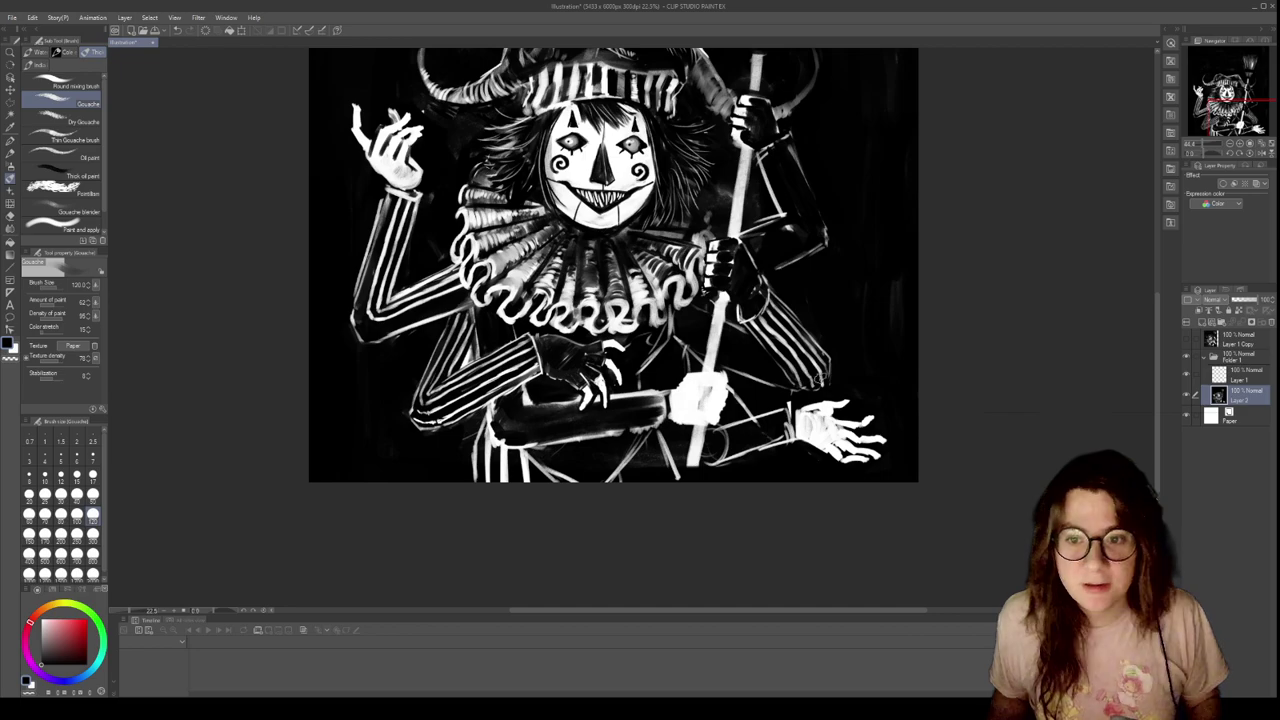
{"action": "scroll", "coordinate": [827, 217], "scroll_direction": "up", "scroll_amount": 2}
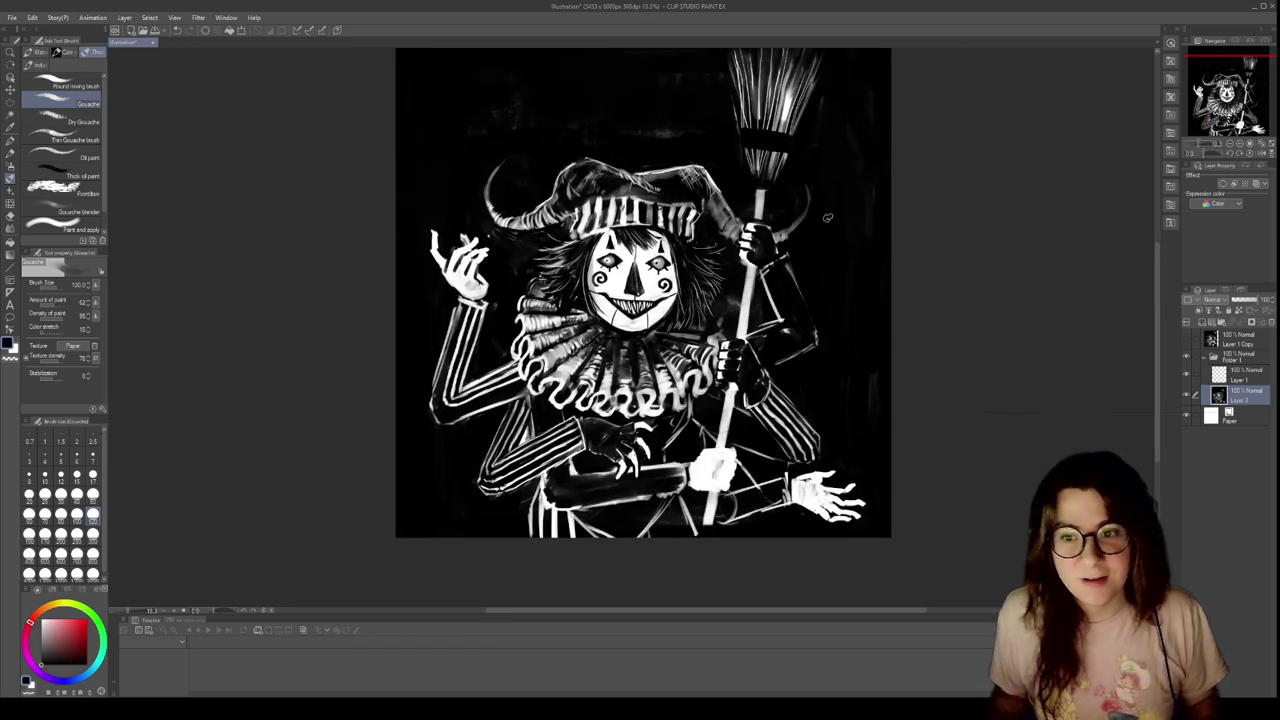